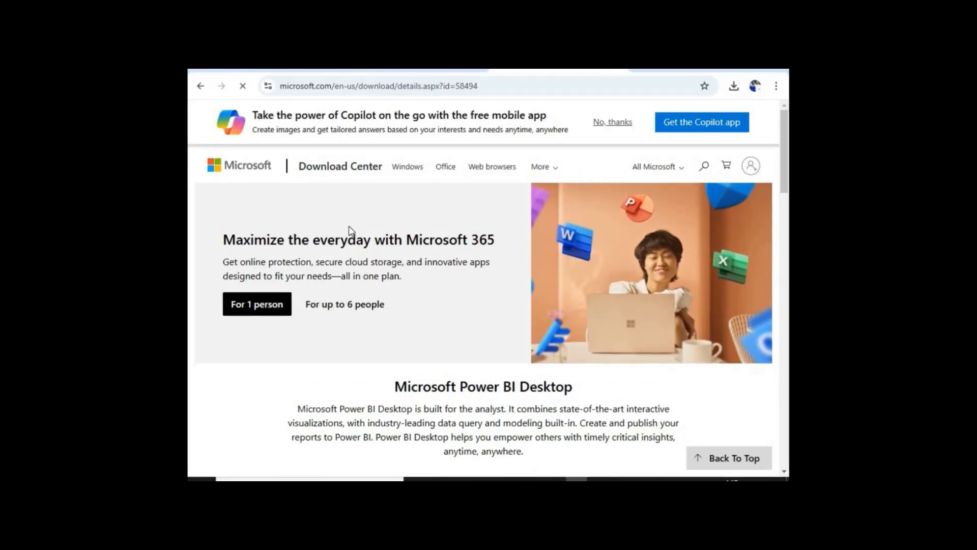
Check the available languages for Power BI Desktop, keep English, and open the choice of installer files to download.
scroll(349, 230, "down", 5)
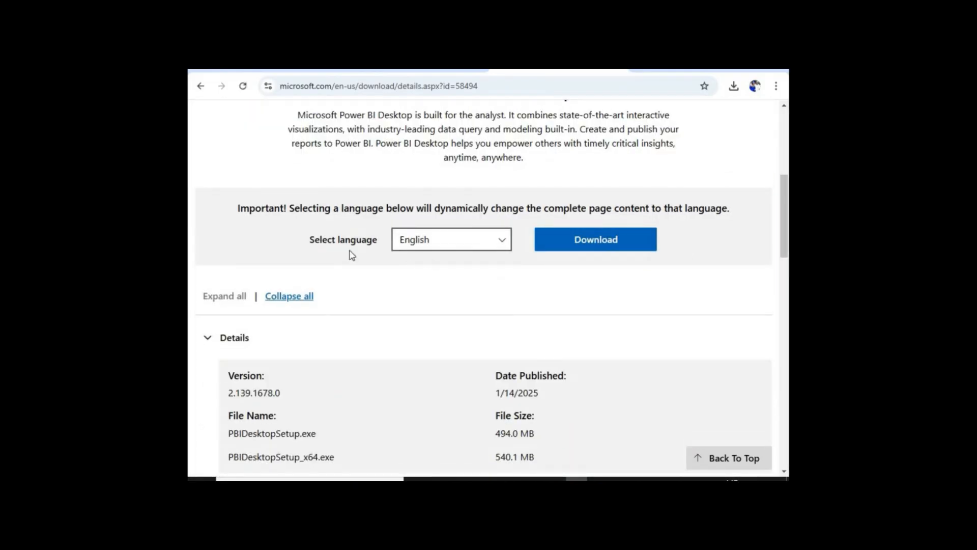
left_click(428, 242)
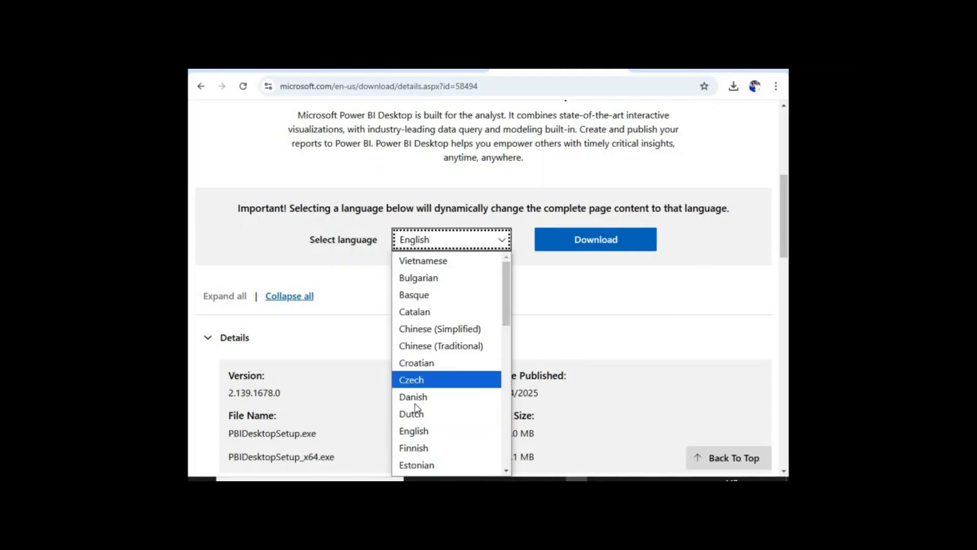
scroll(427, 407, "down", 2)
scroll(488, 319, "down", 5)
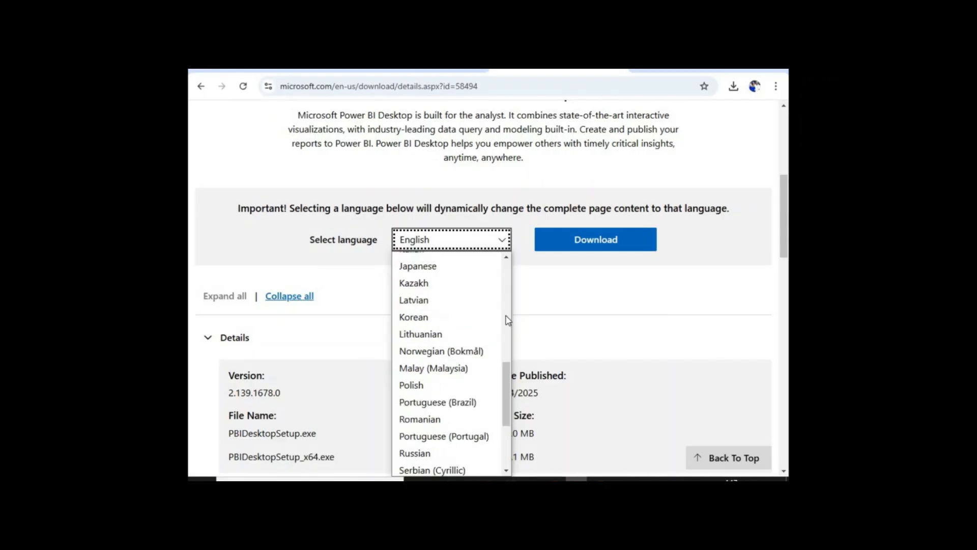
left_click(530, 284)
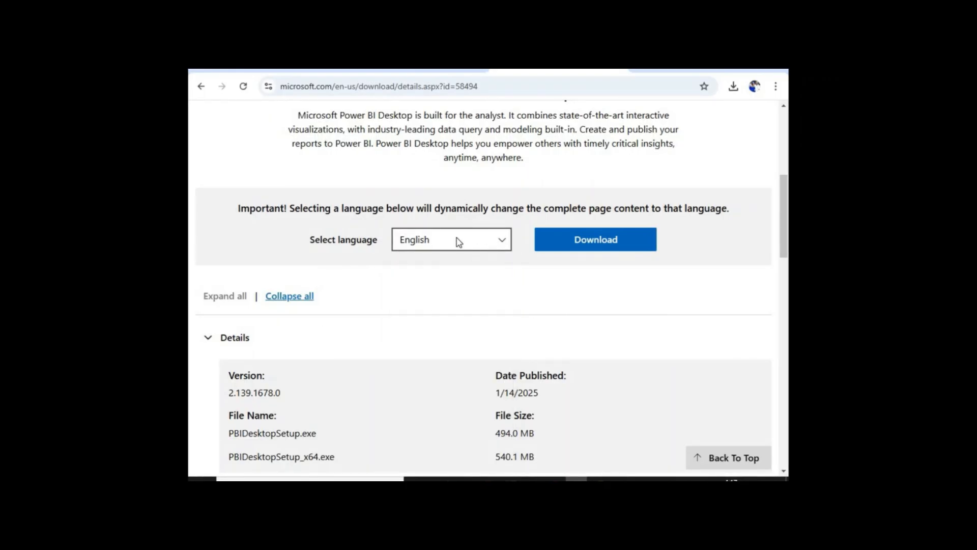
left_click(599, 240)
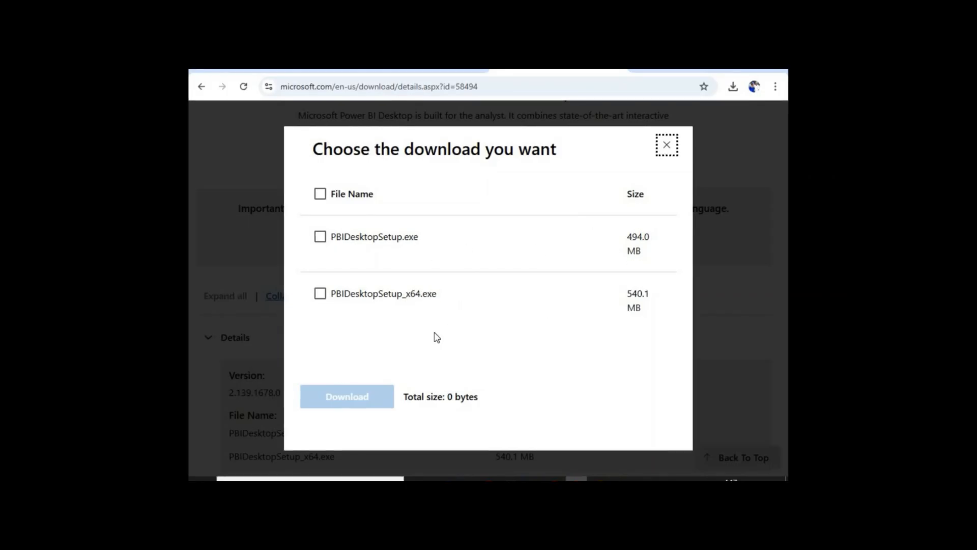
Open Windows System Information, examine the system type and installed memory in the summary, and close it.
left_click(330, 478)
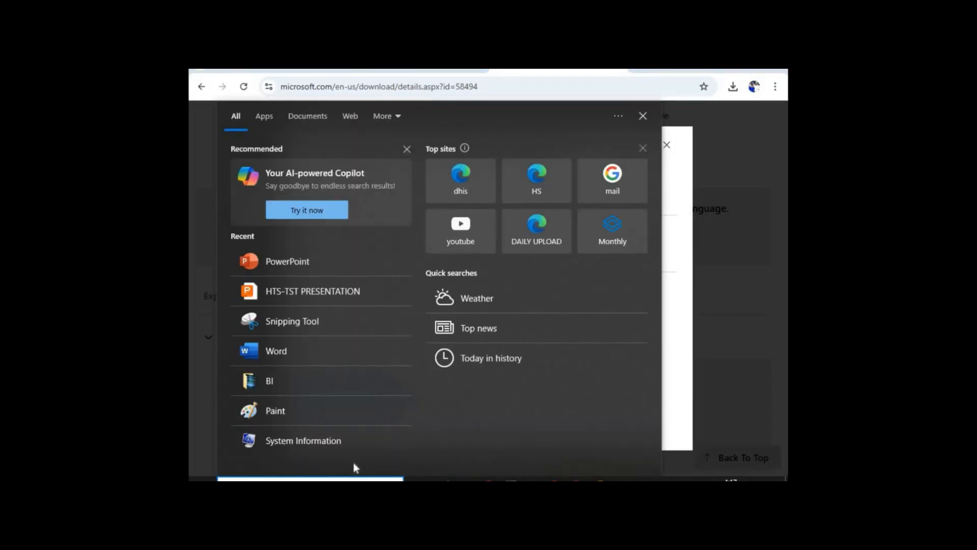
type("syste")
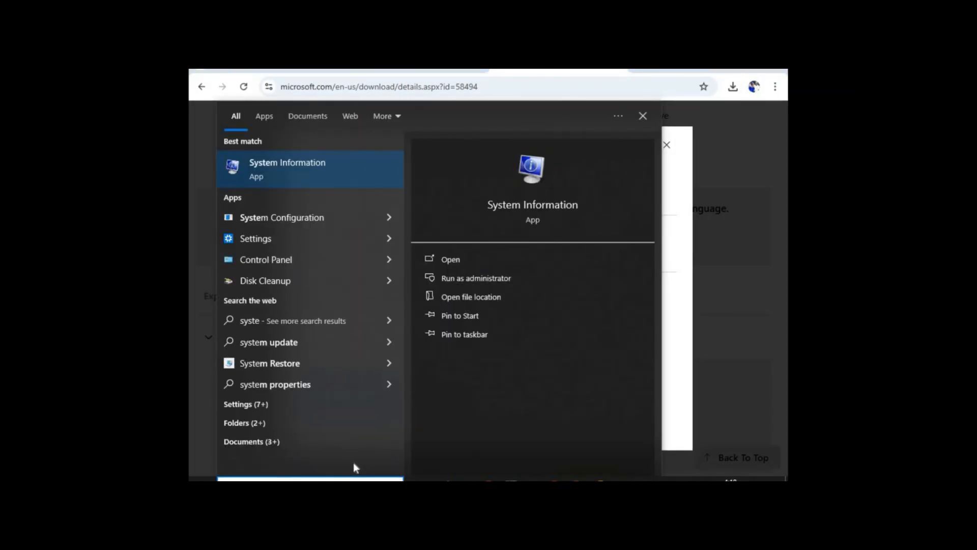
type("m")
key("Return")
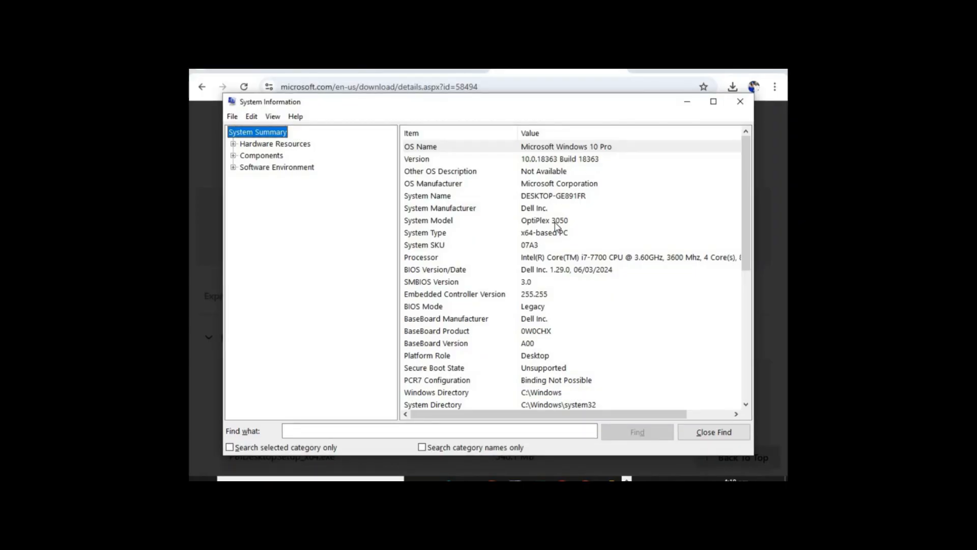
scroll(557, 227, "down", 1)
scroll(493, 266, "up", 1)
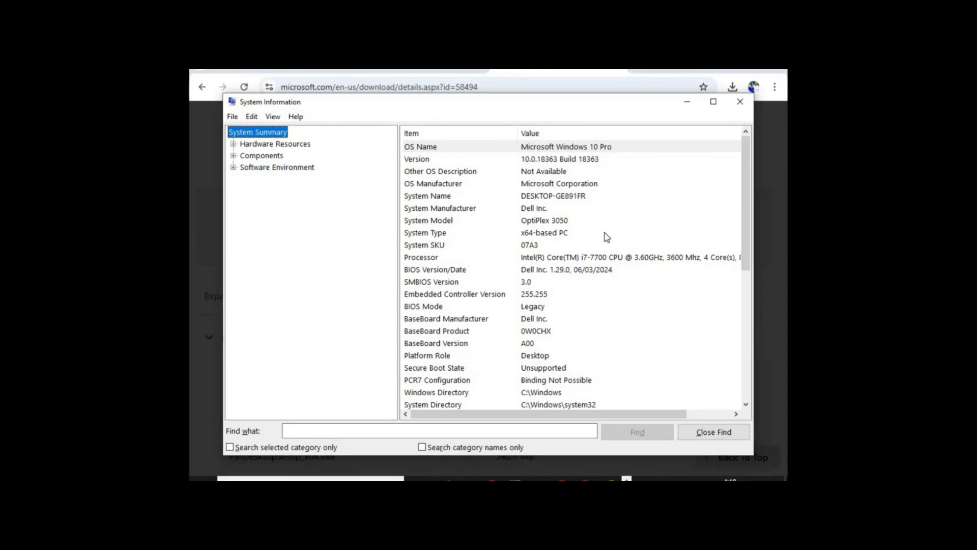
scroll(553, 280, "down", 2)
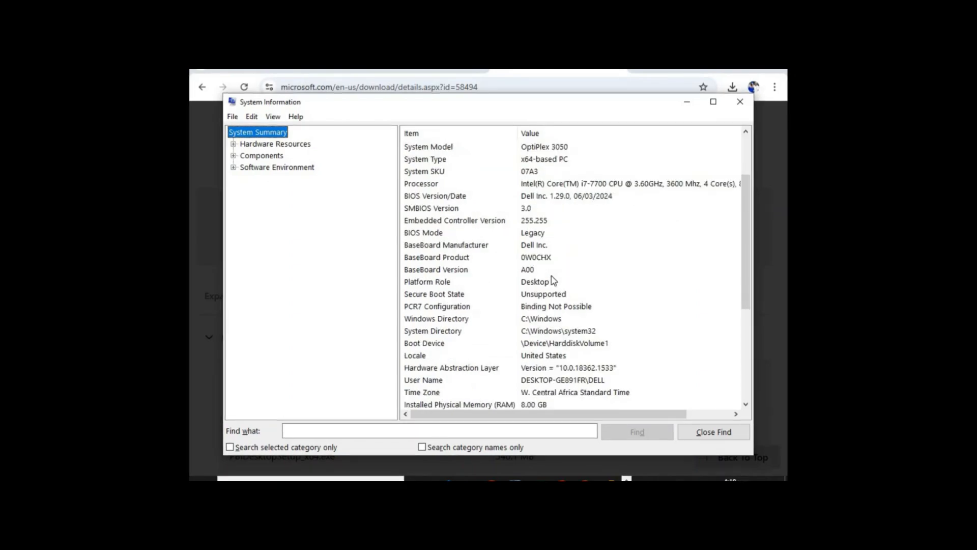
scroll(553, 281, "down", 1)
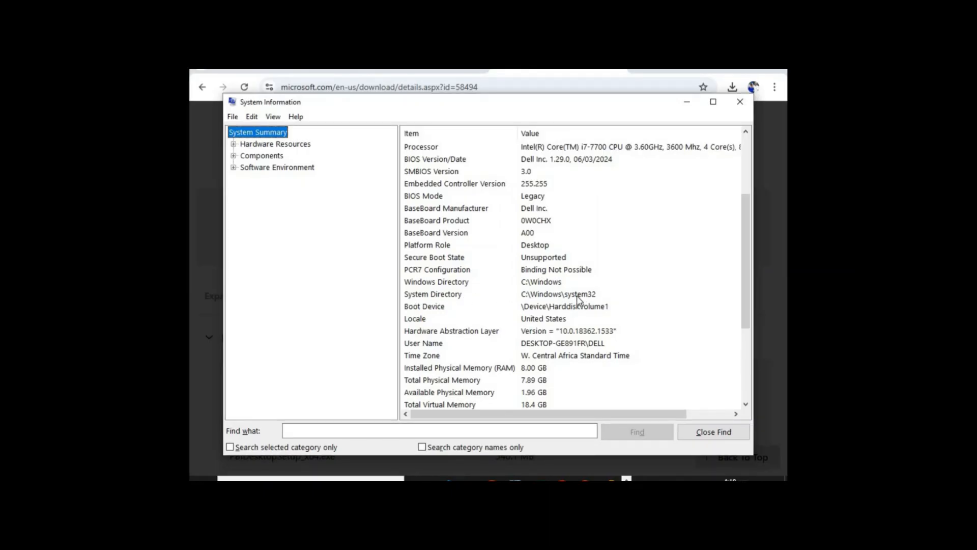
left_click(740, 101)
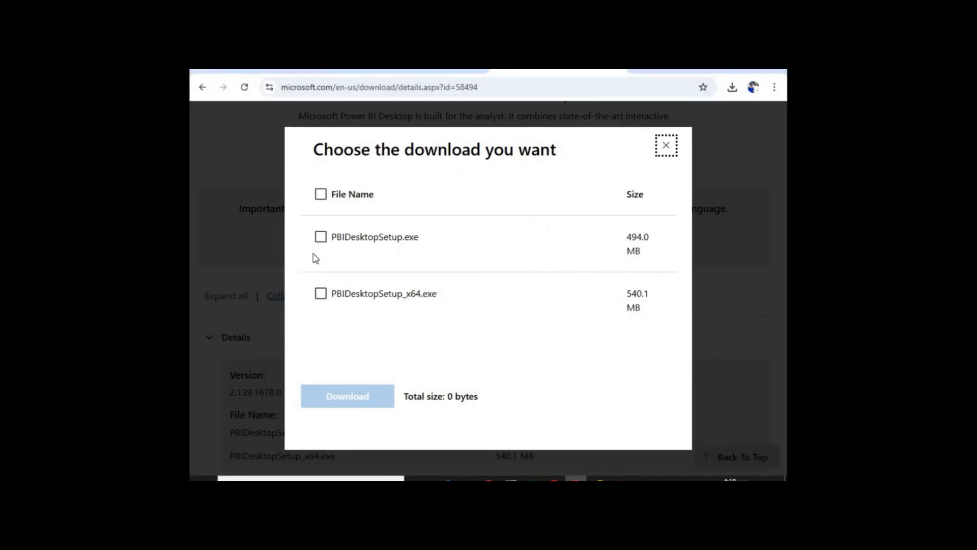
Start downloading the PBIDesktopSetup.exe installer and cancel the running download.
left_click(321, 237)
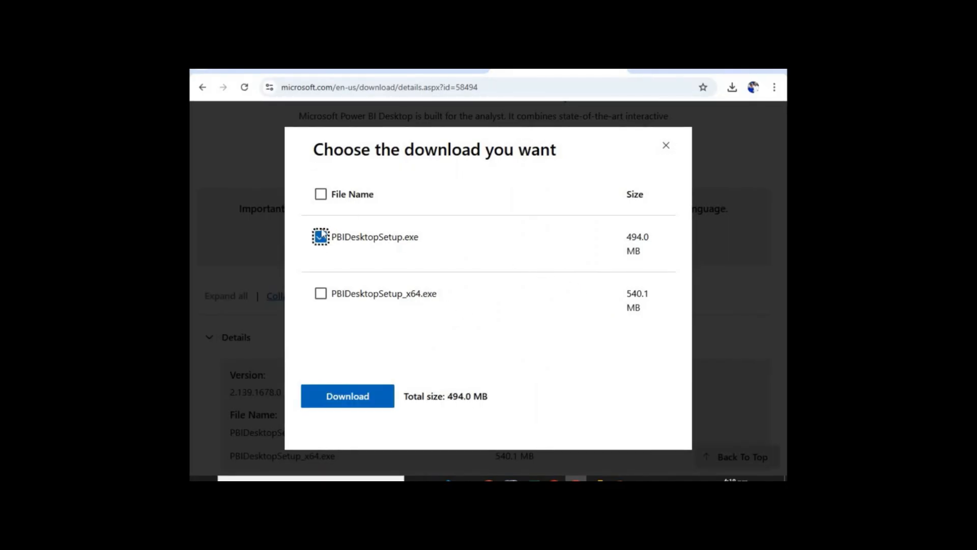
left_click(338, 397)
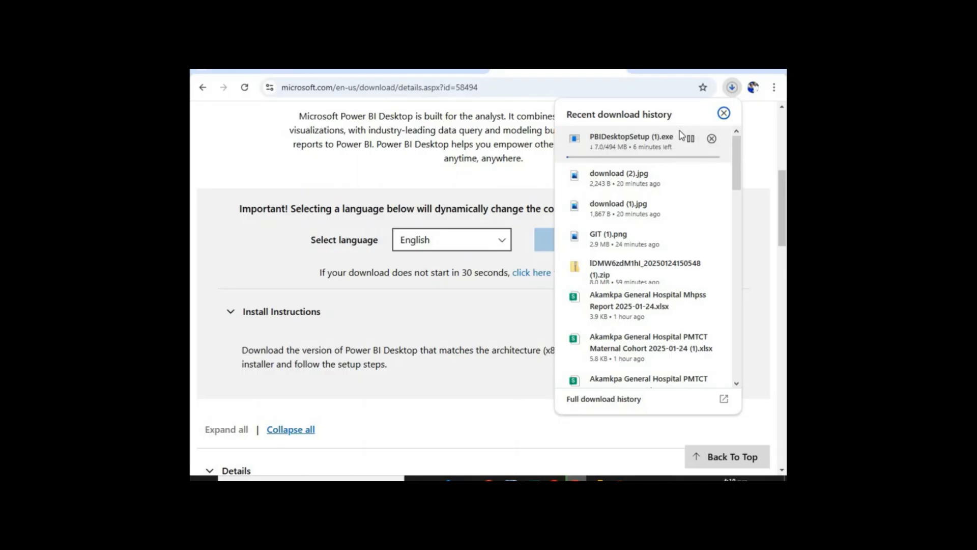
left_click(711, 139)
left_click(532, 157)
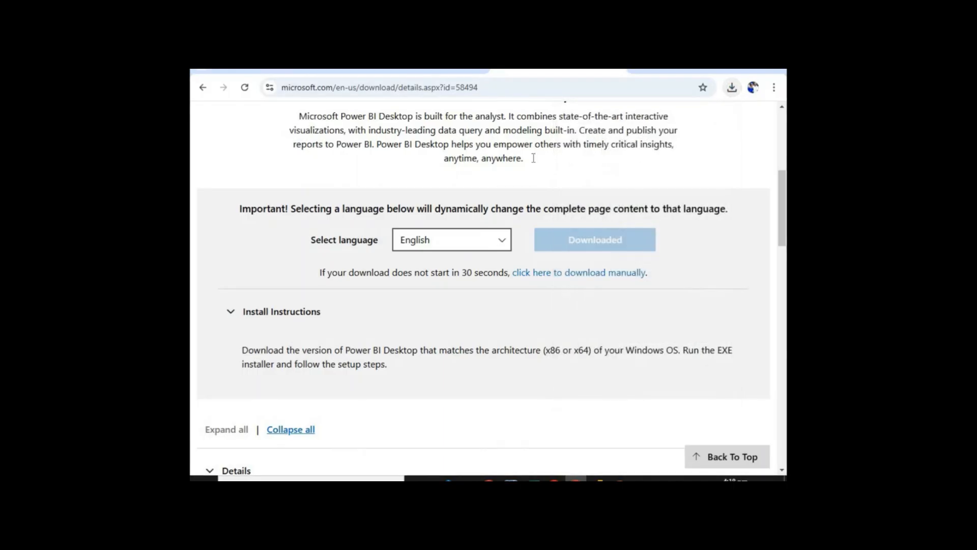
left_click(277, 478)
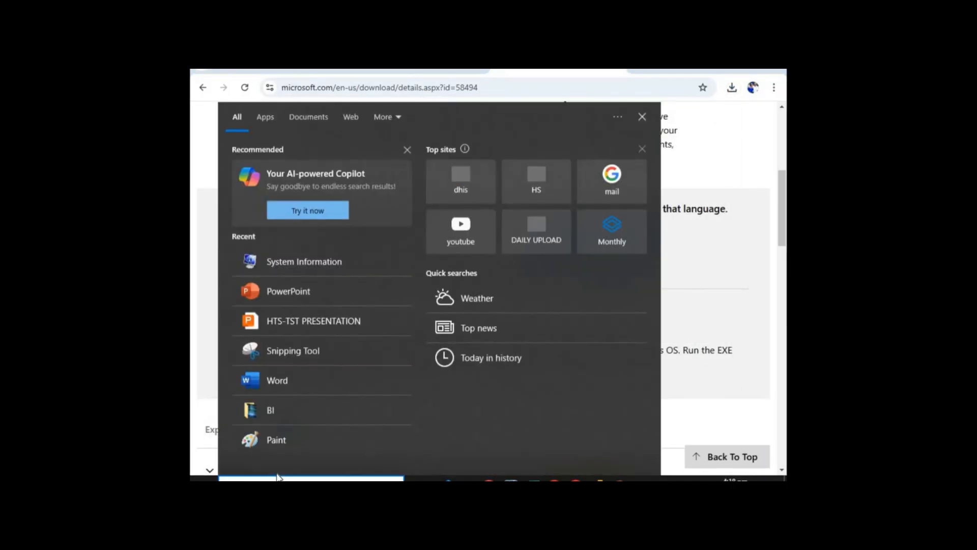
left_click(643, 120)
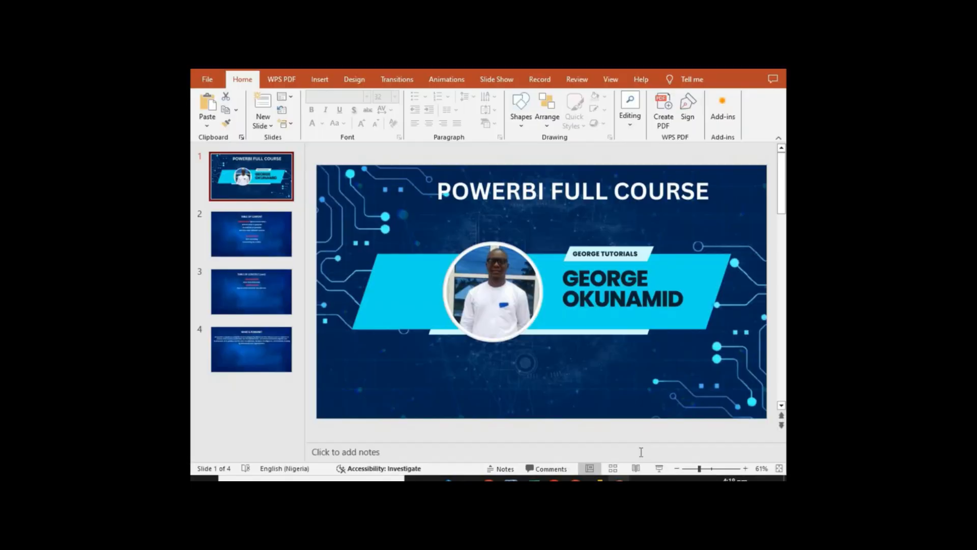
Show the Table of Content slide in PowerPoint and highlight the Chapter One topics on installation and getting data from different sources.
key("Page_Down")
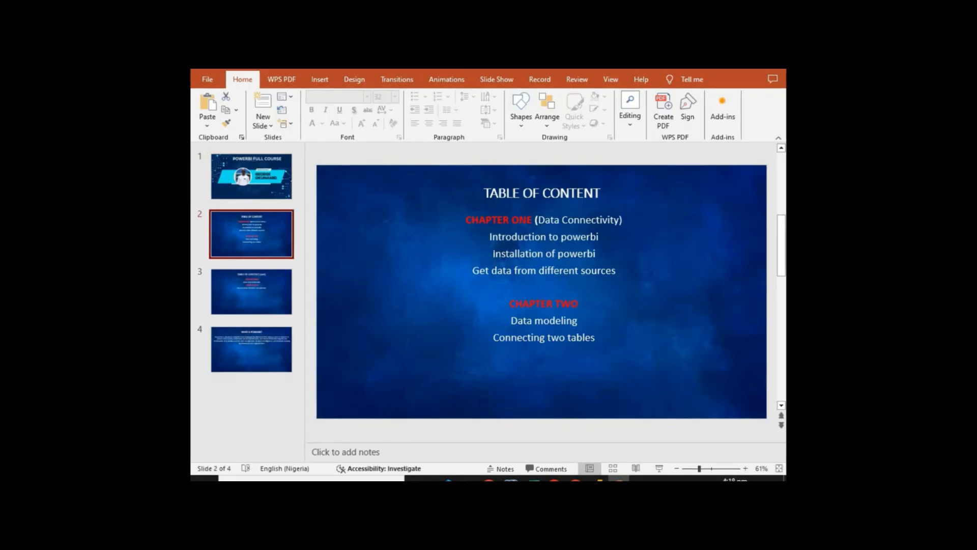
left_click_drag(493, 254, 597, 254)
left_click(618, 271)
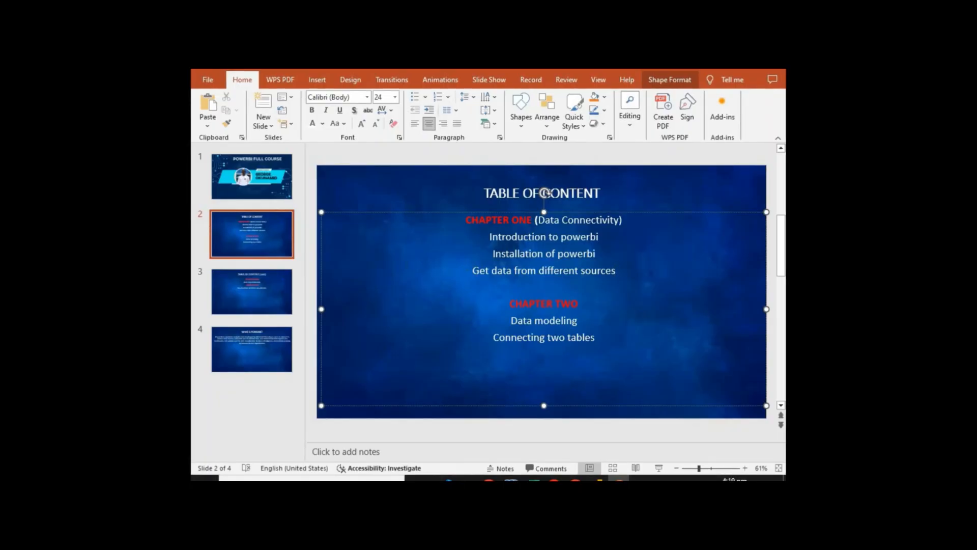
left_click_drag(472, 270, 617, 270)
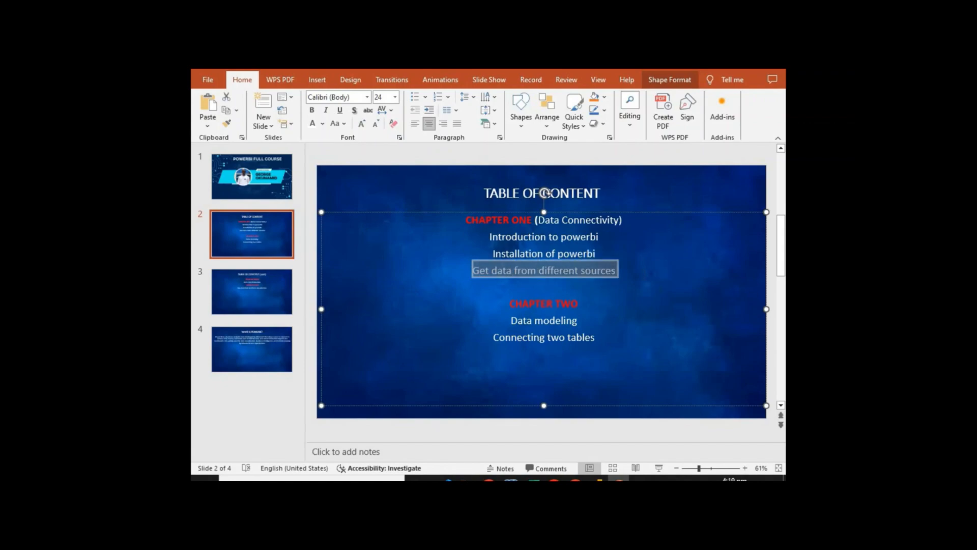
Switch to Power BI Desktop and examine the empty report canvas and the list of common data sources.
left_click(598, 479)
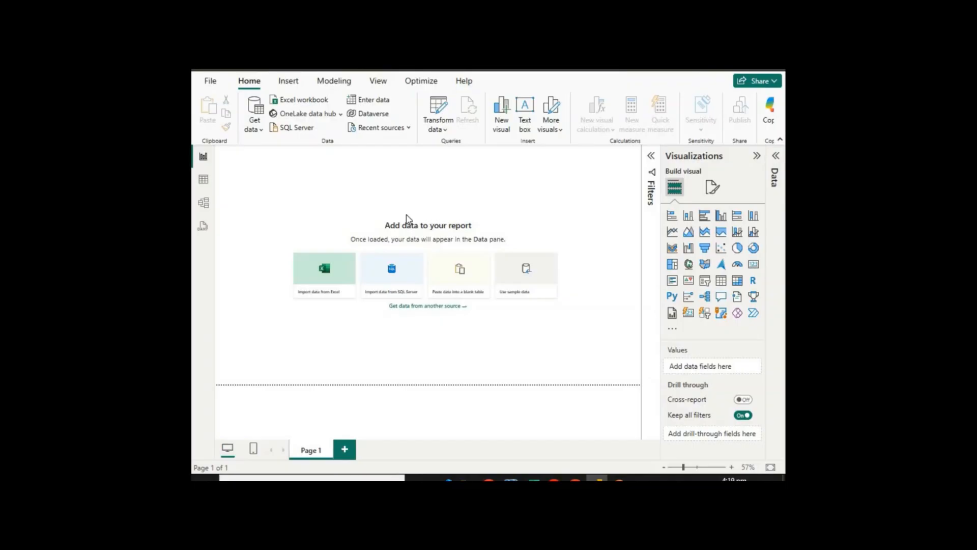
left_click_drag(268, 211, 607, 355)
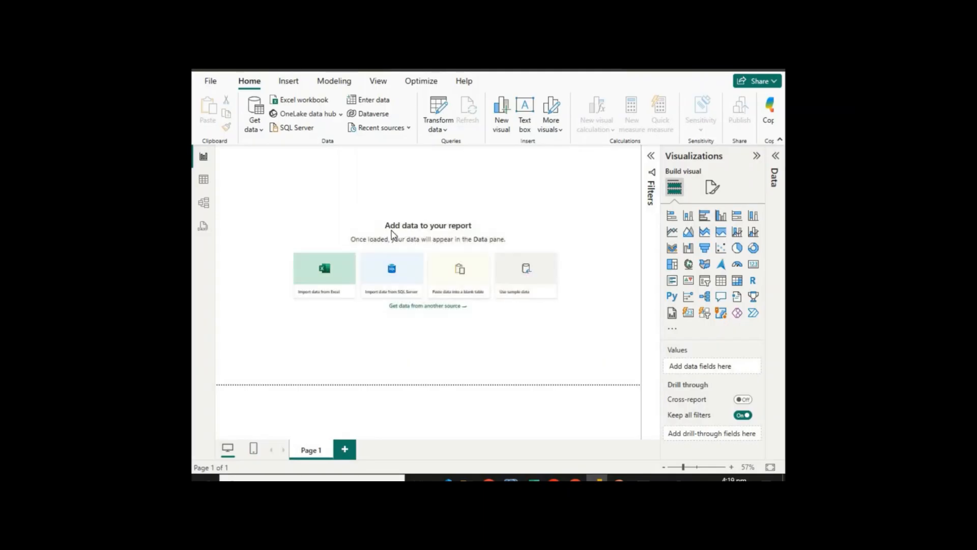
left_click_drag(268, 199, 610, 345)
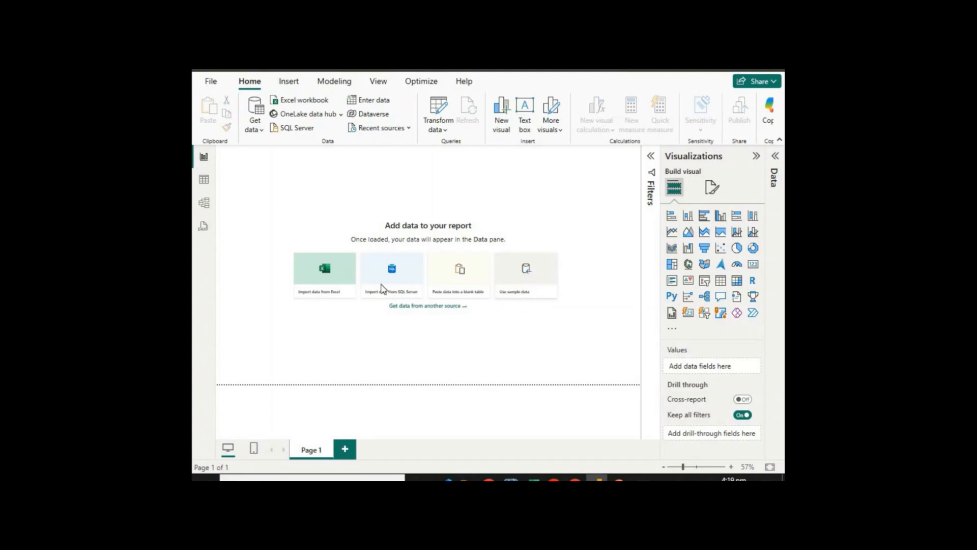
left_click_drag(240, 190, 593, 334)
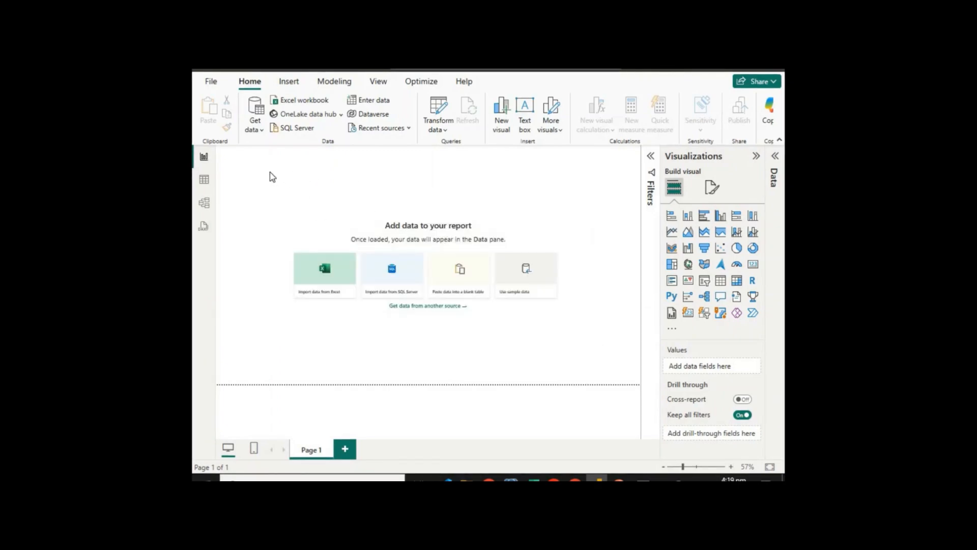
left_click_drag(270, 172, 603, 356)
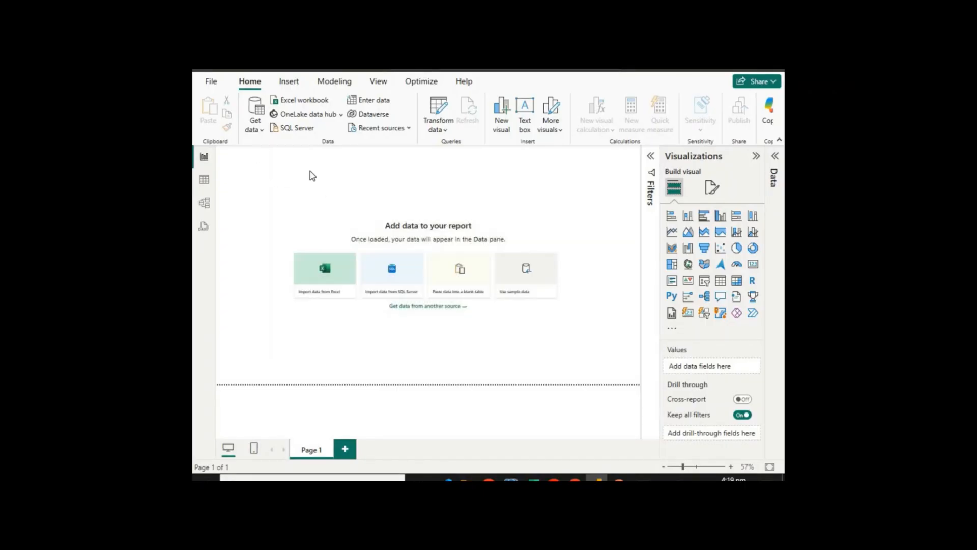
left_click(261, 134)
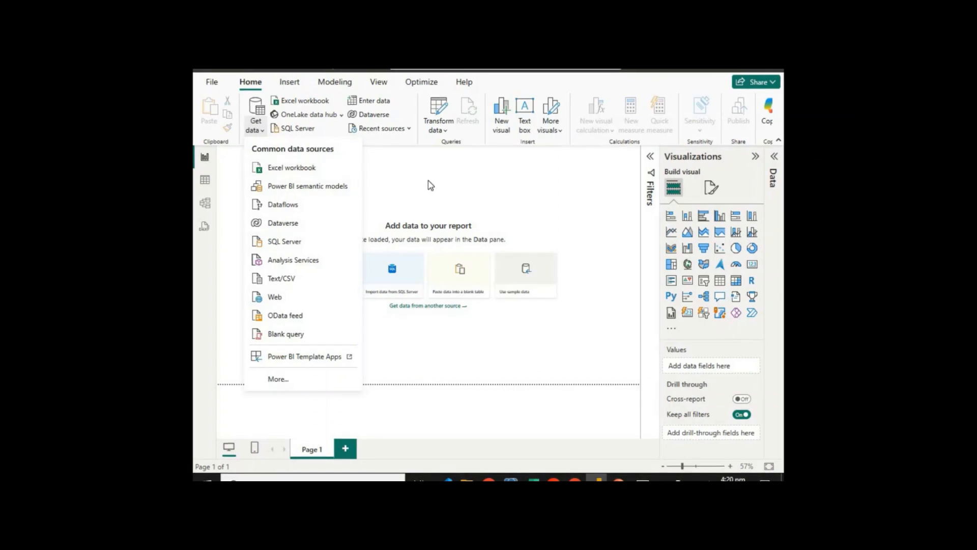
left_click(368, 164)
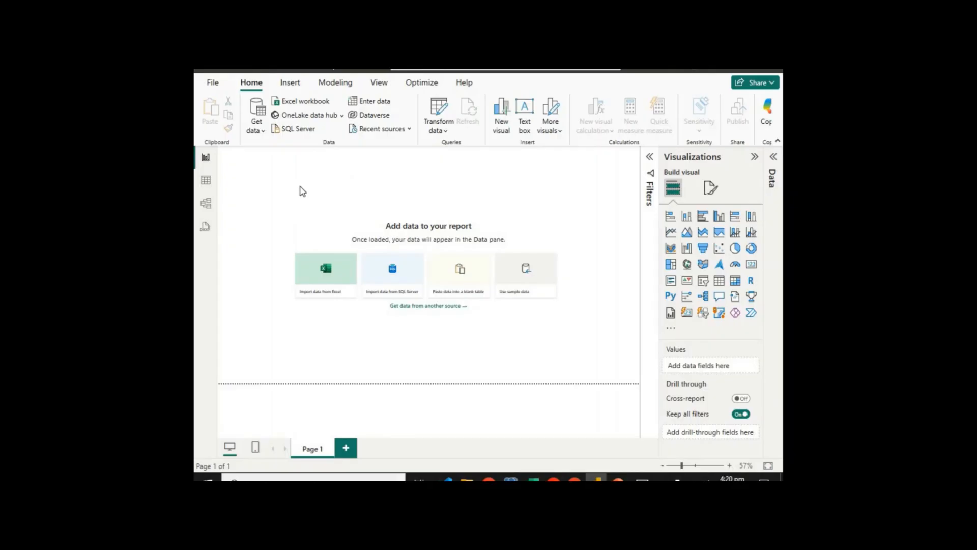
Switch to PowerPoint, highlight the Chapter Two topics Data modeling and Connecting two tables, and return to Power BI Desktop.
left_click(618, 479)
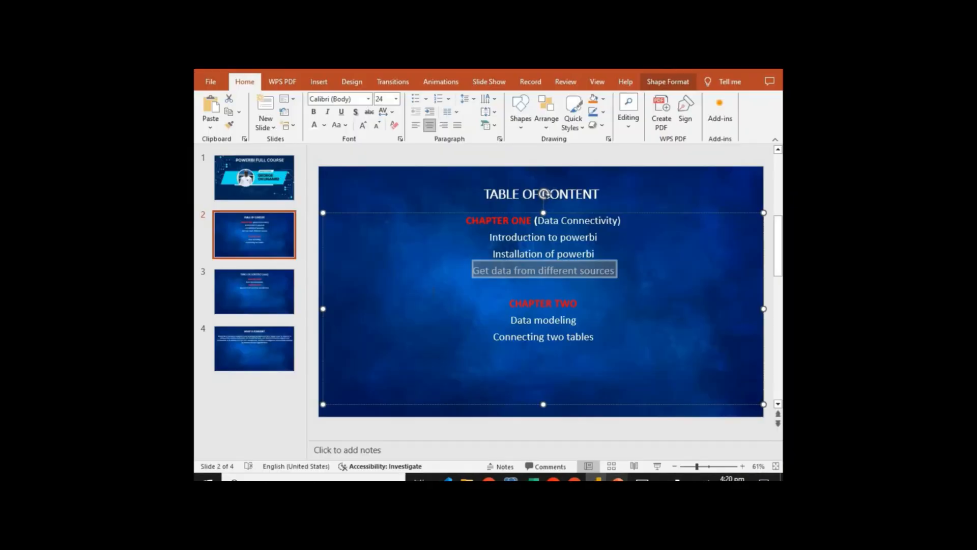
left_click(543, 287)
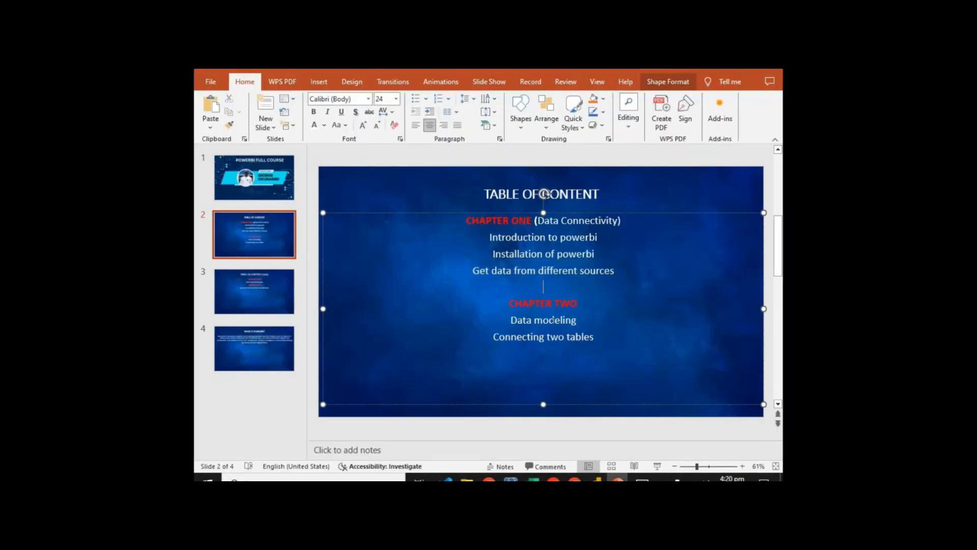
left_click_drag(510, 320, 595, 338)
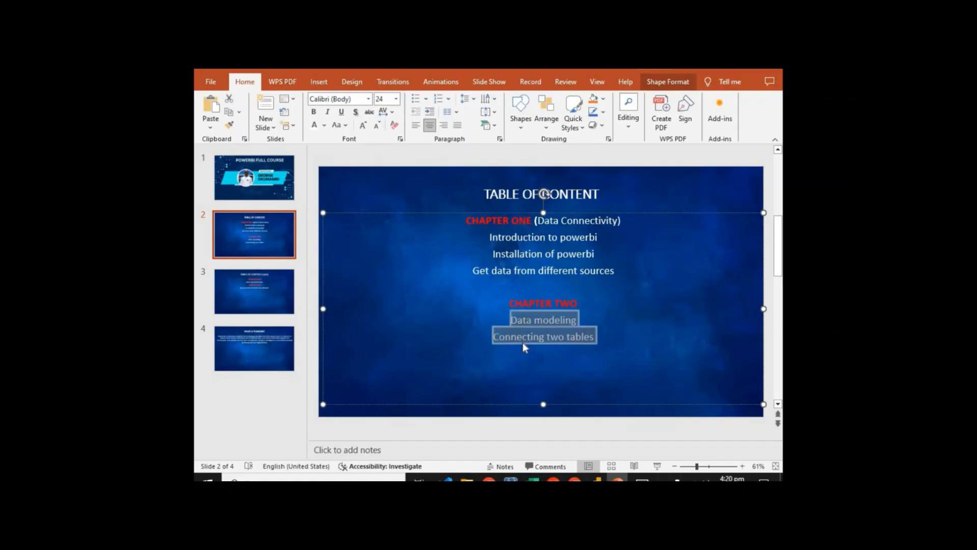
left_click(543, 369)
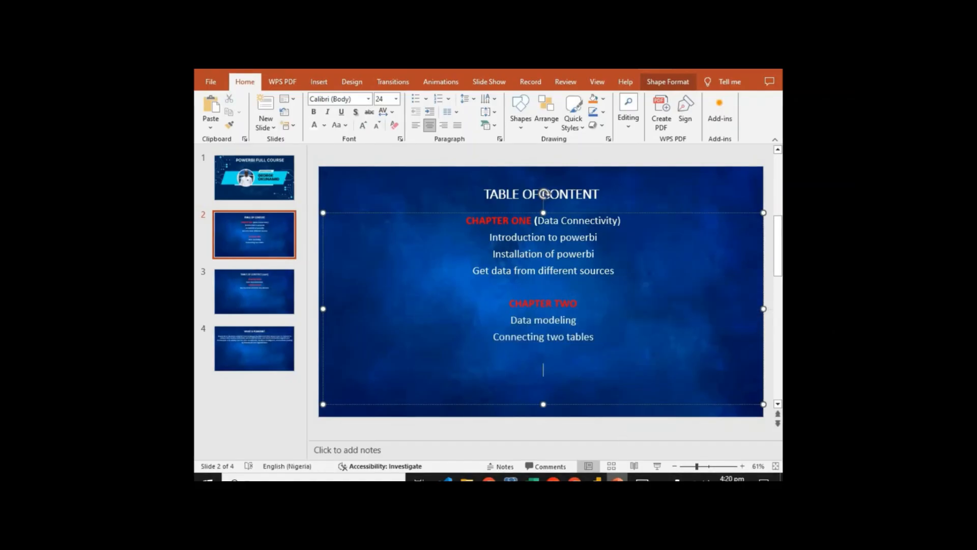
key("alt+Tab")
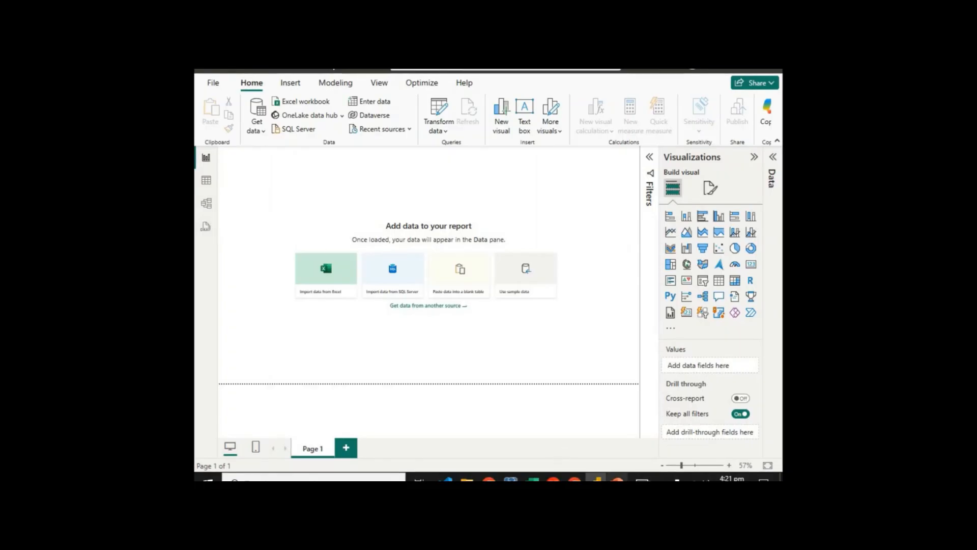
Review the Table of Content continuation slide covering Chapters Three and Four in PowerPoint, and switch back to Power BI Desktop.
left_click(618, 478)
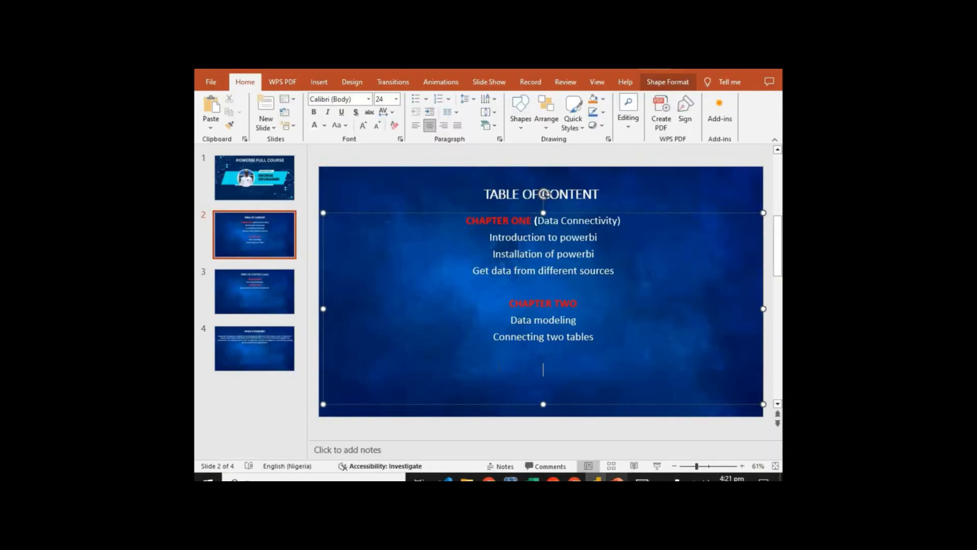
left_click(258, 295)
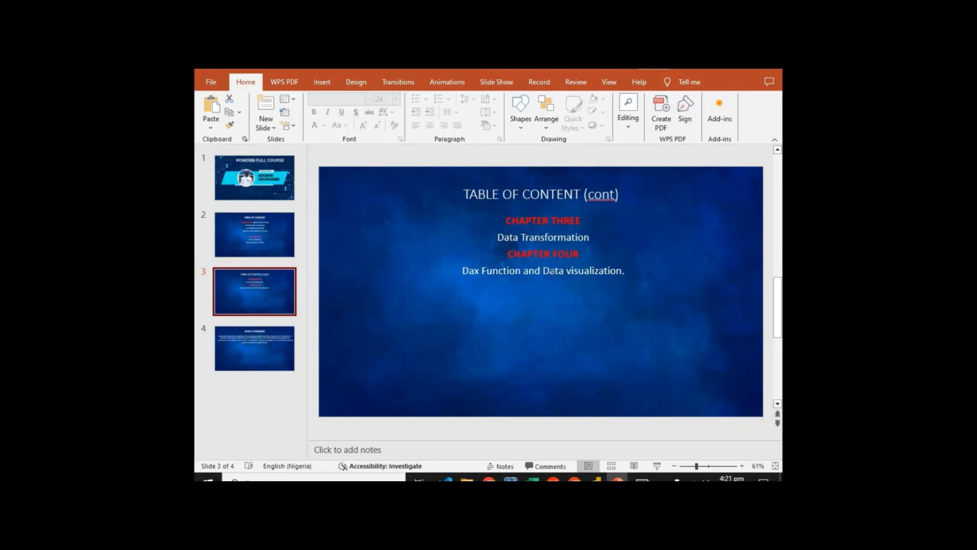
left_click(269, 237)
key("alt+Tab")
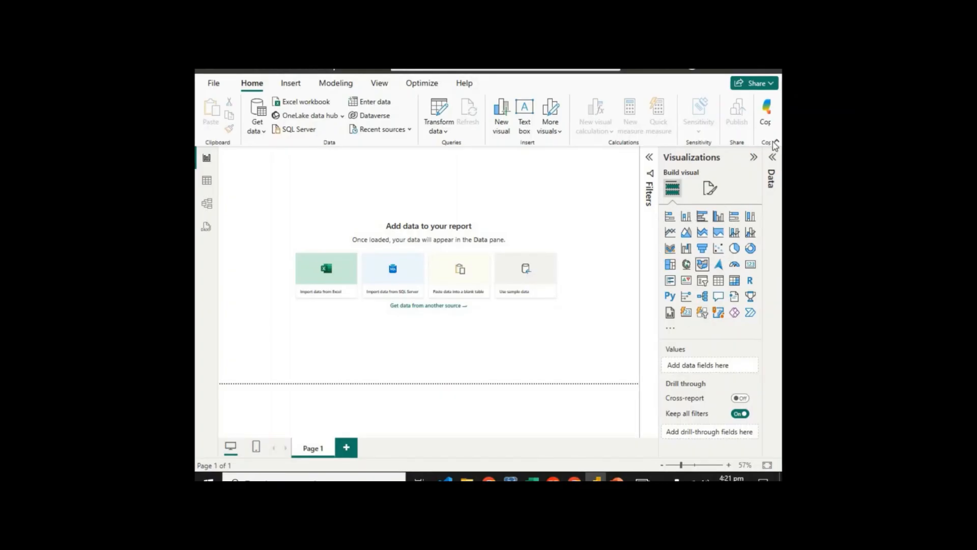
Expand the collapsed Data pane beside the Visualizations pane.
left_click(771, 179)
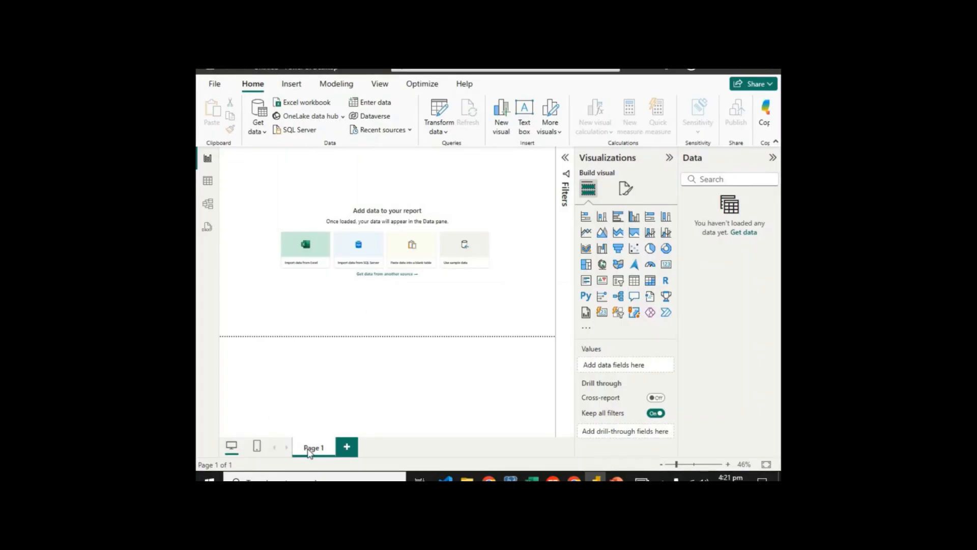
Add a second report page and delete it again.
left_click(350, 450)
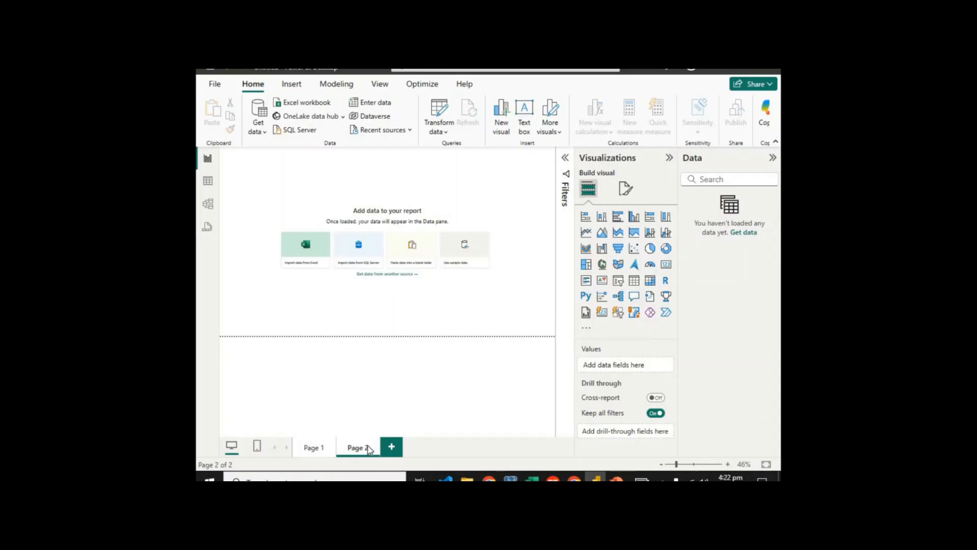
double_click(375, 449)
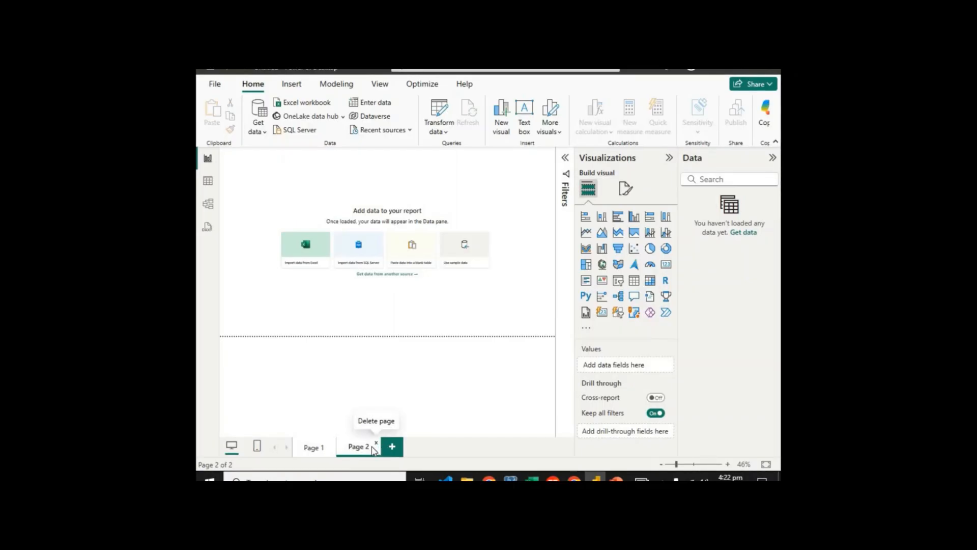
right_click(367, 448)
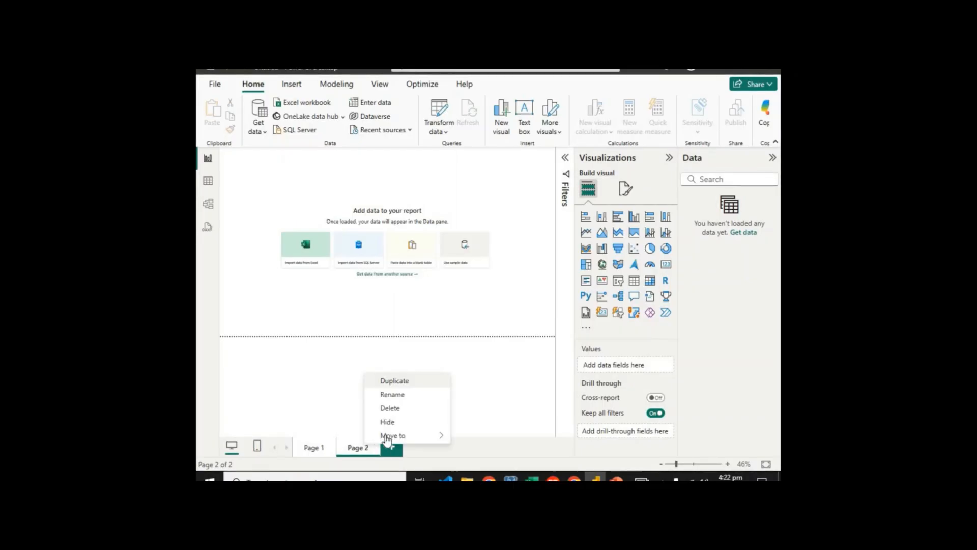
left_click(387, 408)
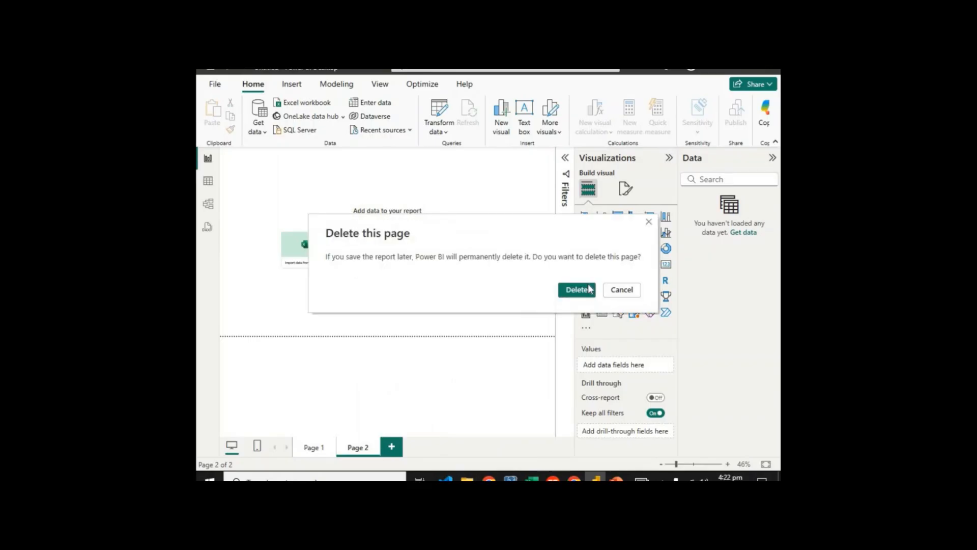
key("Return")
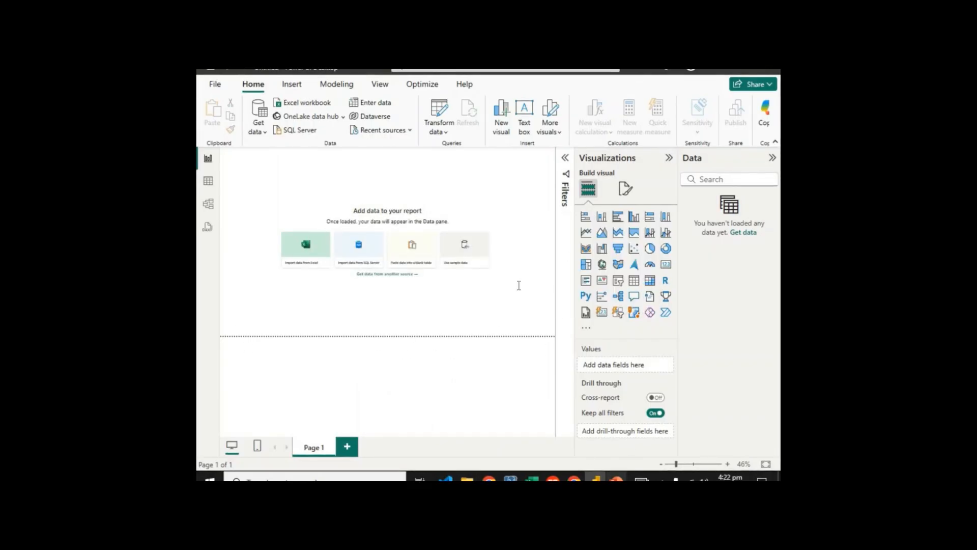
Switch to PowerPoint, highlight the Chapter One topic "Get data from different sources", and return to Power BI Desktop.
key("alt+Tab")
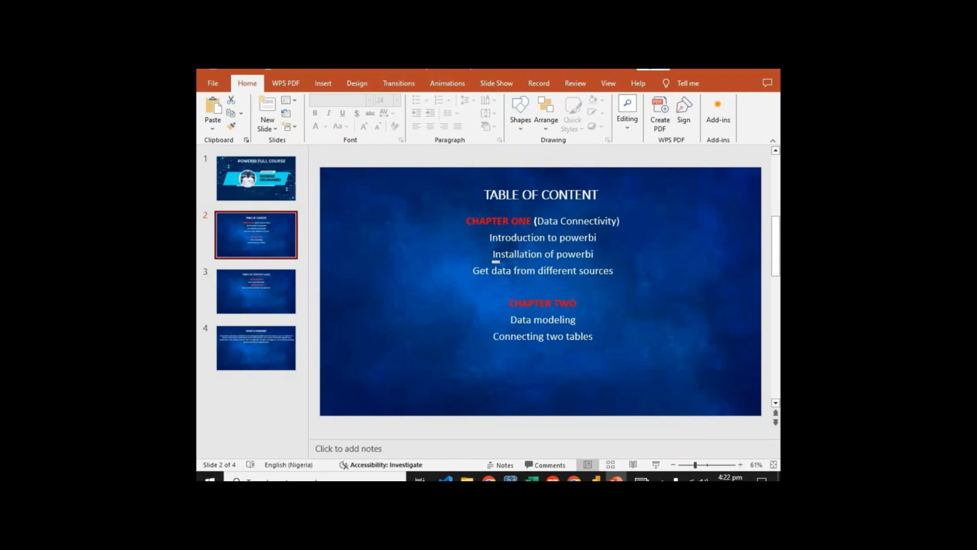
left_click_drag(473, 271, 615, 271)
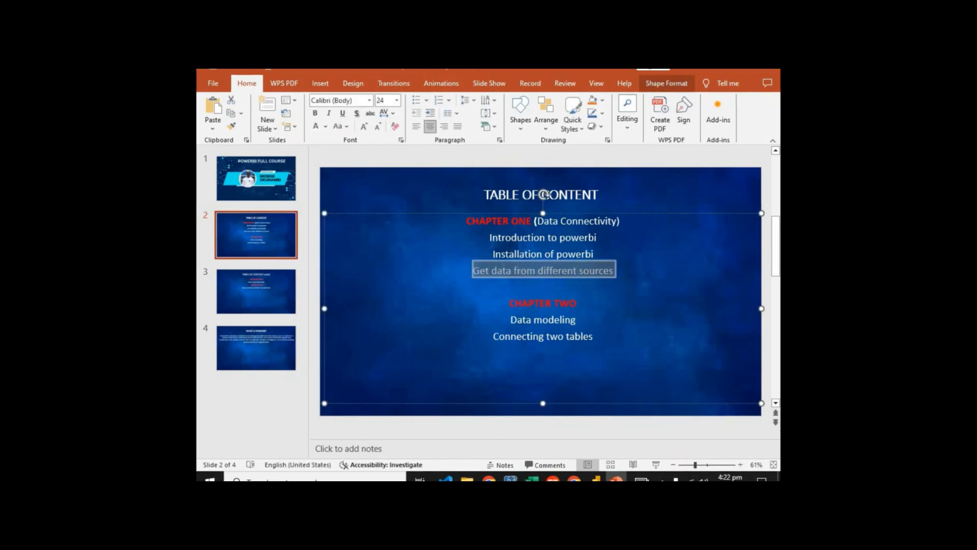
left_click(578, 303)
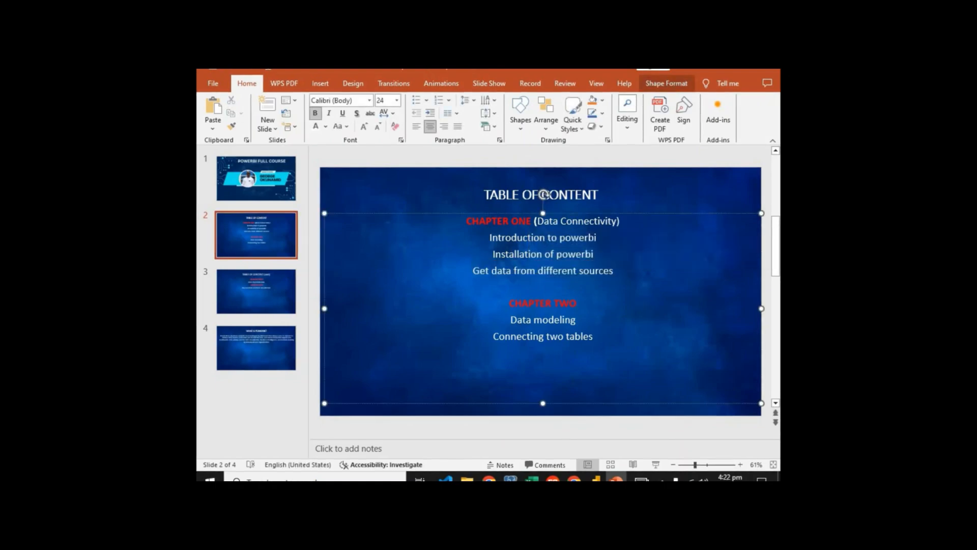
key("alt+Tab")
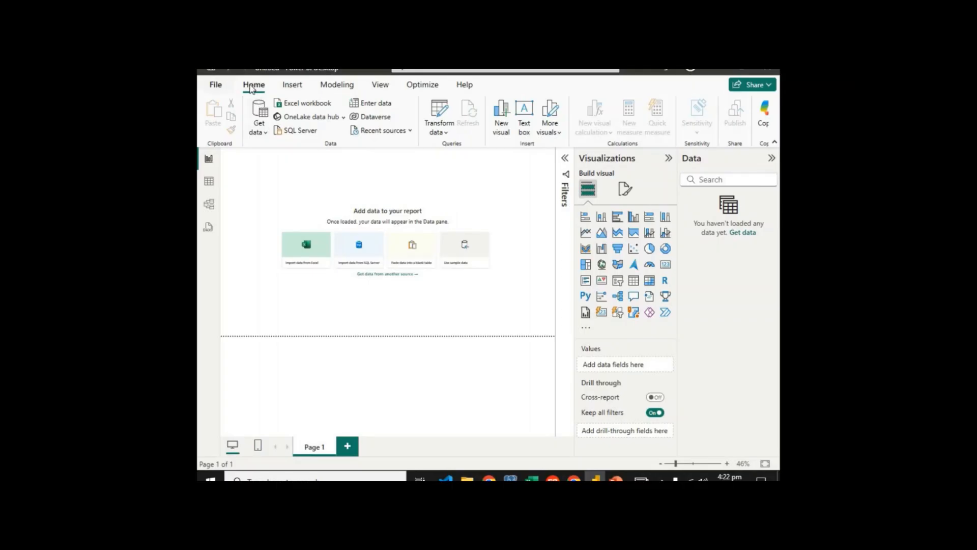
Get data from the Excel workbook Sample data, stored in the print('open') folder inside the Desktop's mix folder.
left_click(266, 134)
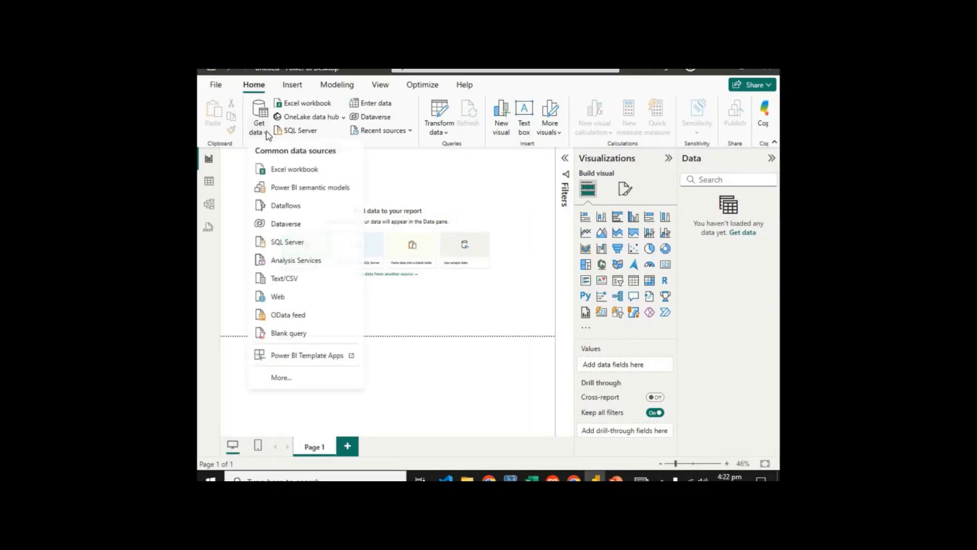
left_click(289, 173)
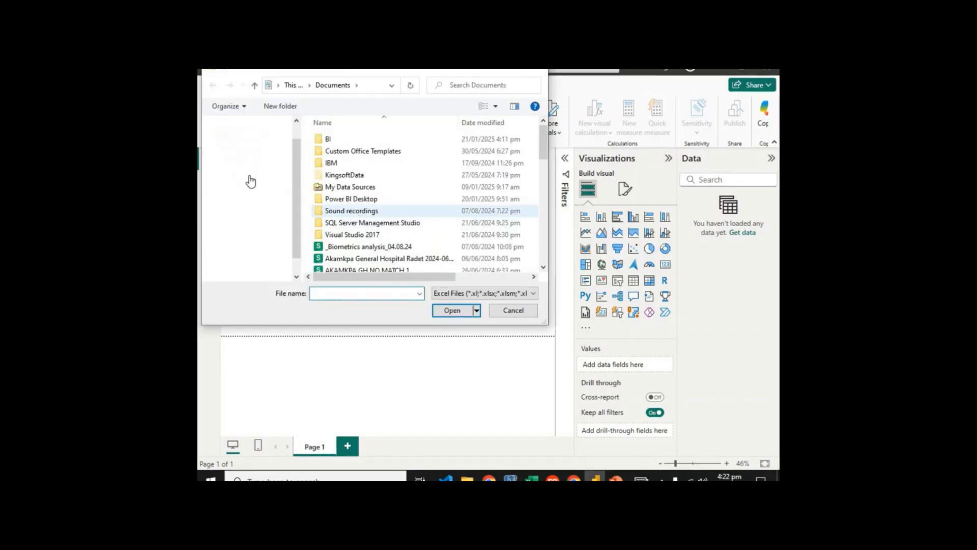
left_click(249, 174)
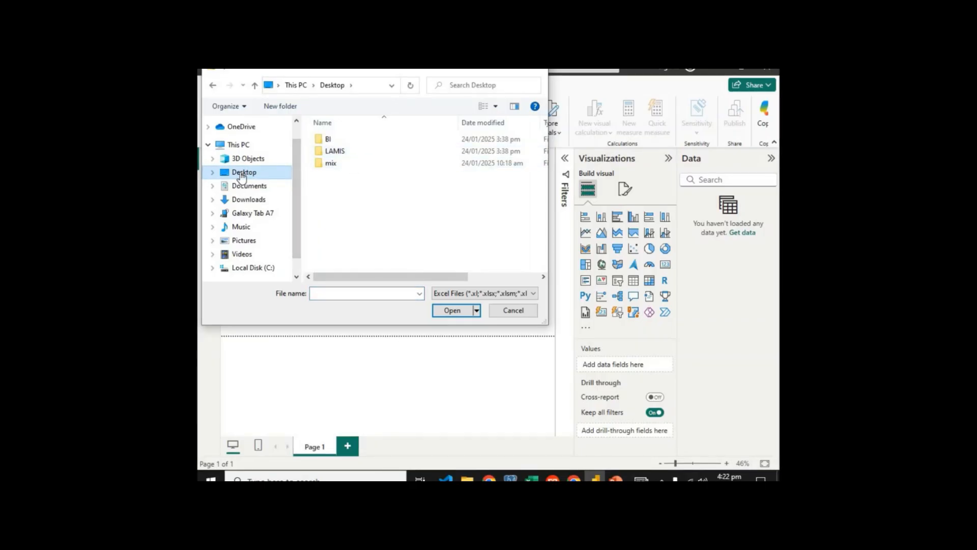
double_click(350, 164)
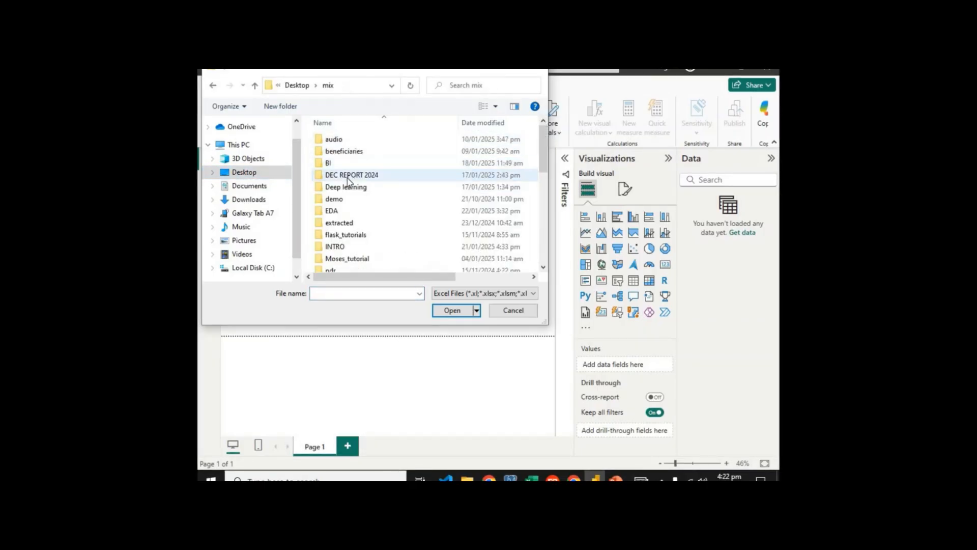
scroll(349, 178, "down", 5)
scroll(349, 180, "down", 4)
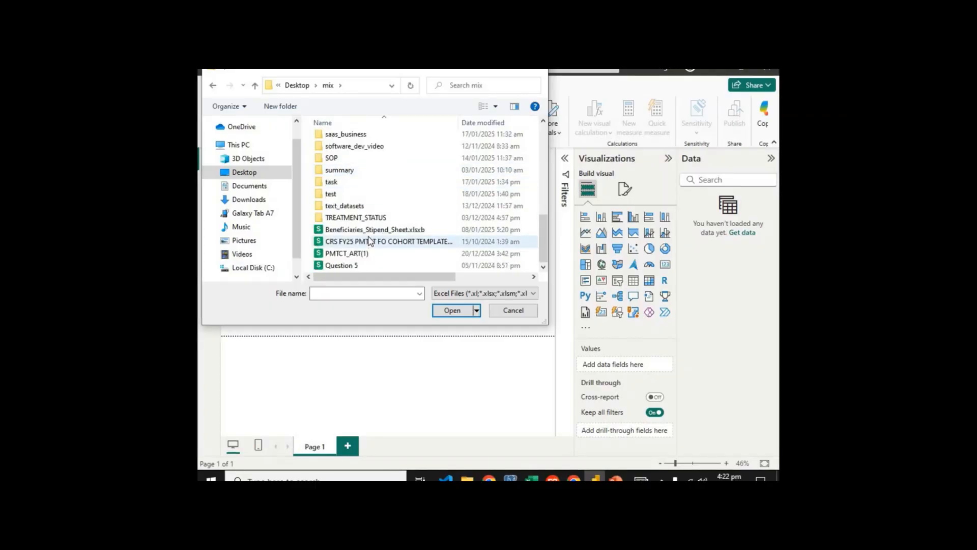
scroll(356, 235, "up", 3)
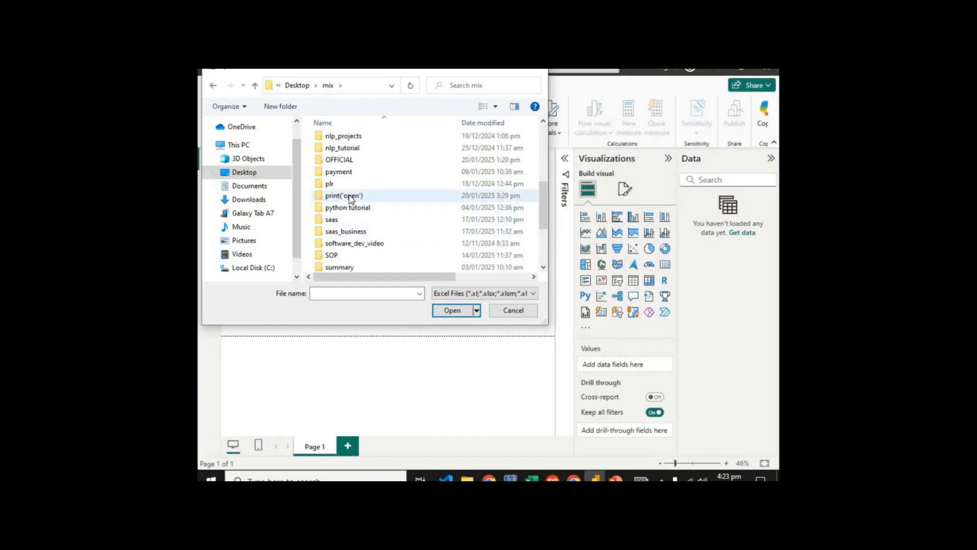
double_click(351, 195)
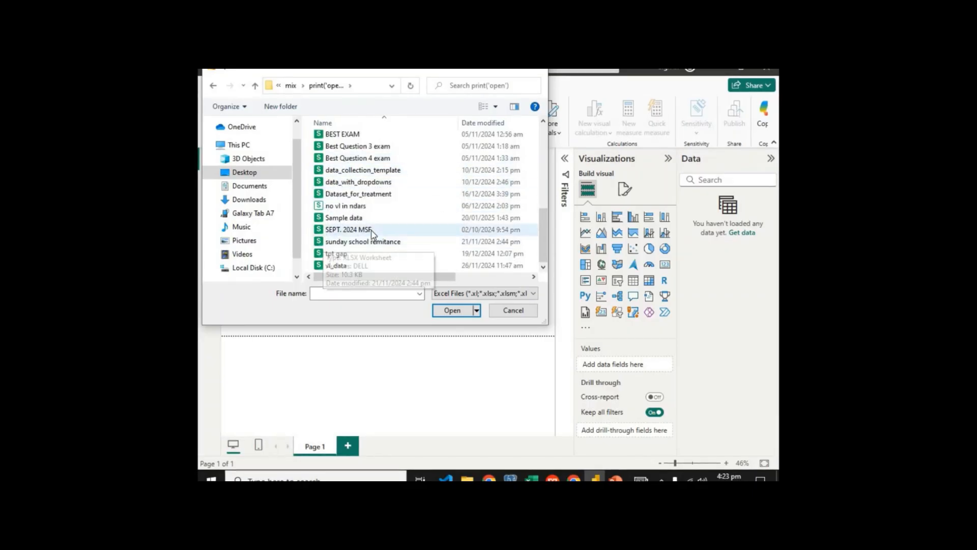
left_click(345, 218)
left_click(448, 311)
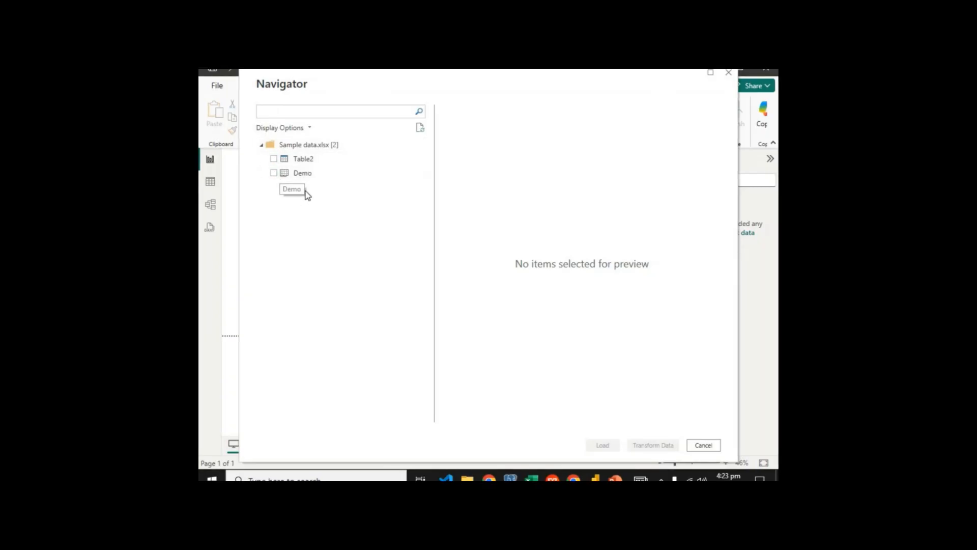
Select Table2 from Sample data.xlsx in the Navigator and look through its data preview.
left_click(274, 159)
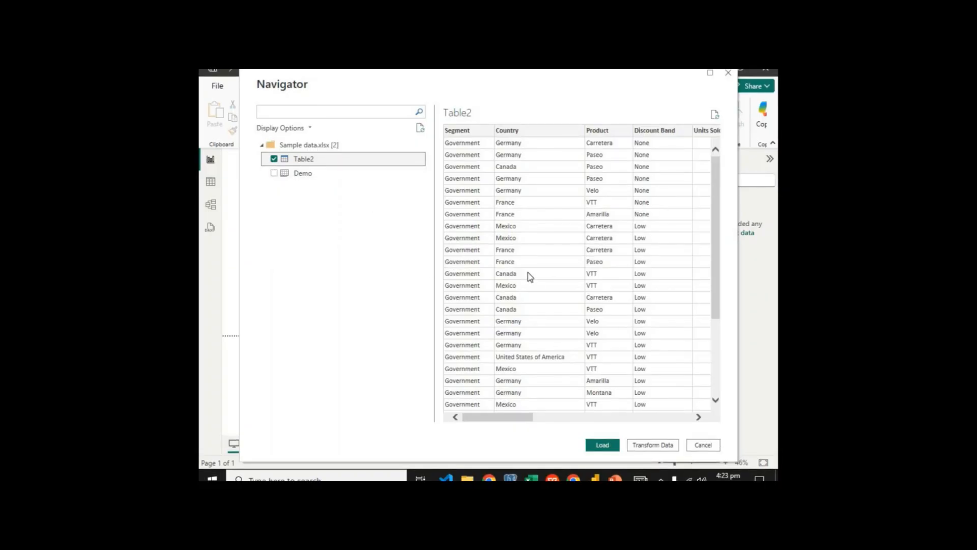
scroll(527, 273, "down", 10)
scroll(525, 290, "up", 10)
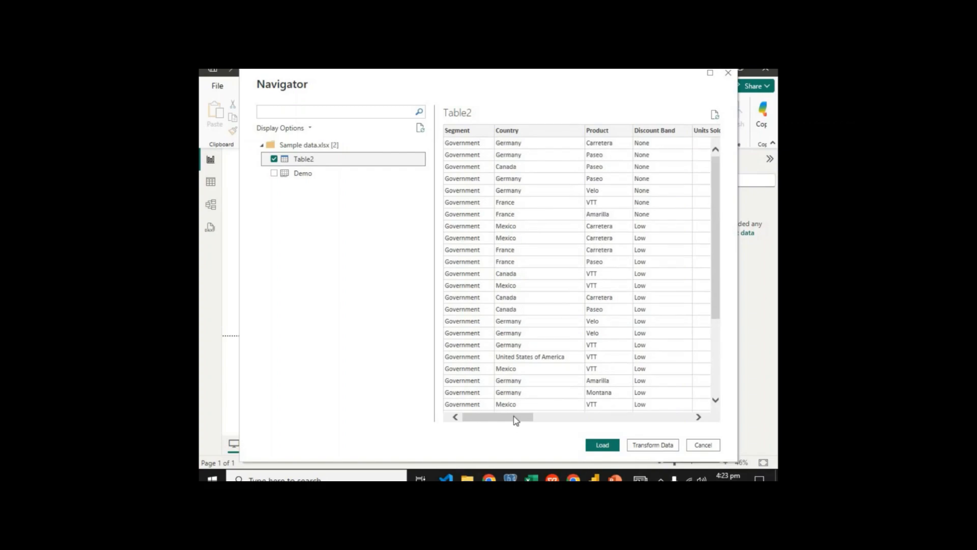
left_click_drag(482, 417, 535, 290)
scroll(533, 278, "down", 10)
scroll(533, 264, "up", 10)
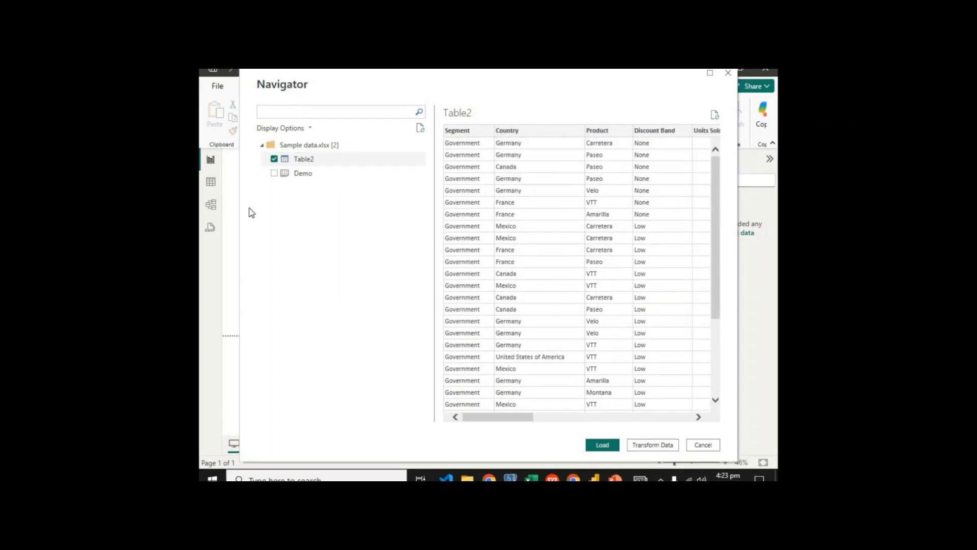
Select the Demo sheet as well, look through its data preview, and deselect it.
left_click(278, 174)
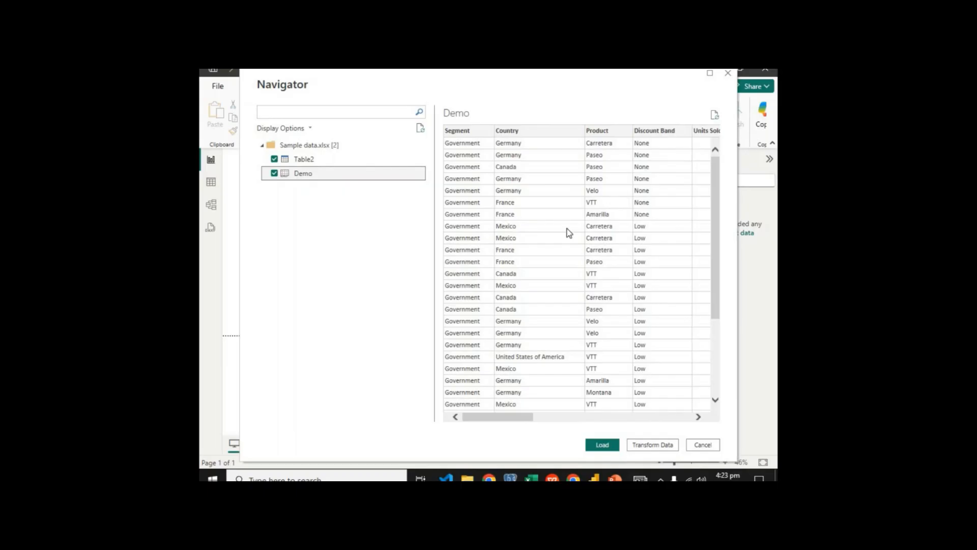
scroll(567, 229, "down", 5)
scroll(580, 346, "up", 5)
left_click_drag(519, 416, 273, 189)
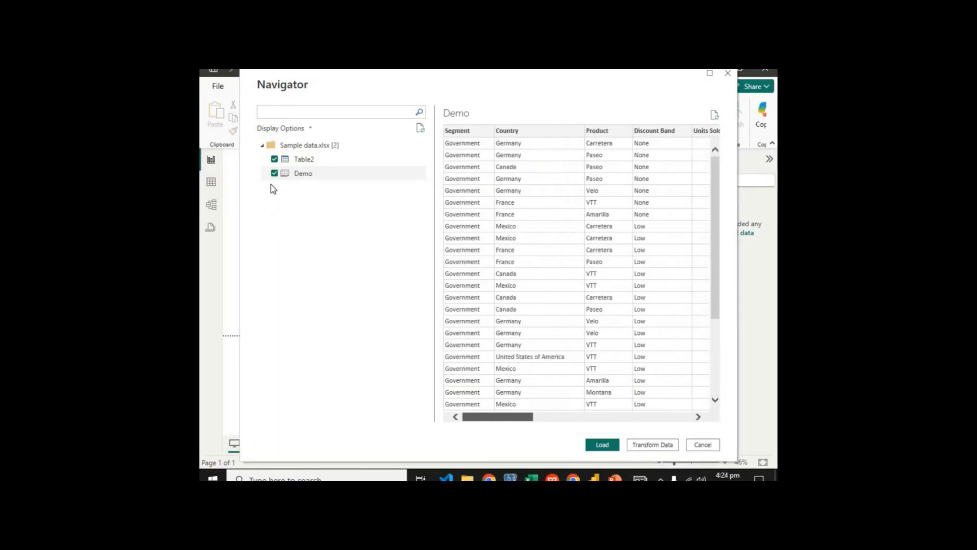
left_click(274, 173)
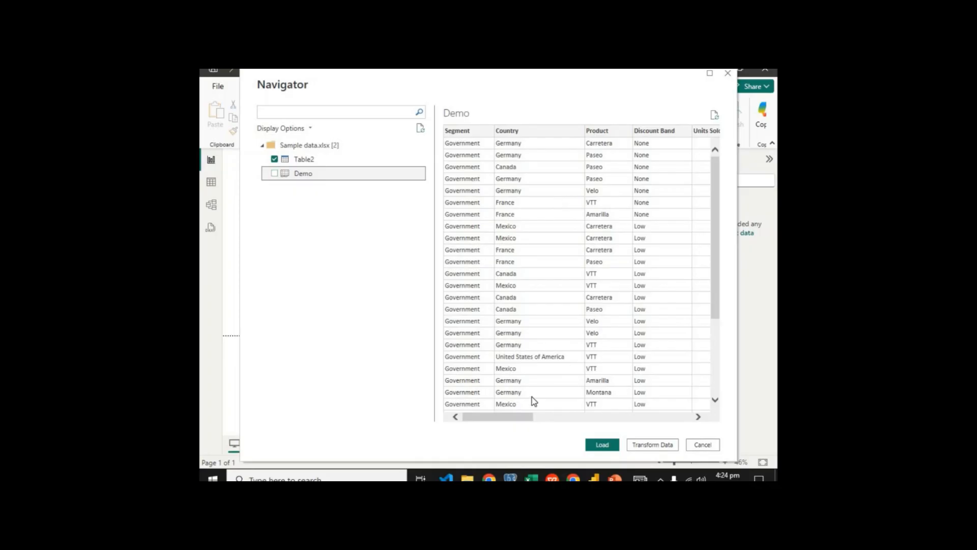
Load only Table2 into the report.
left_click_drag(584, 413, 443, 212)
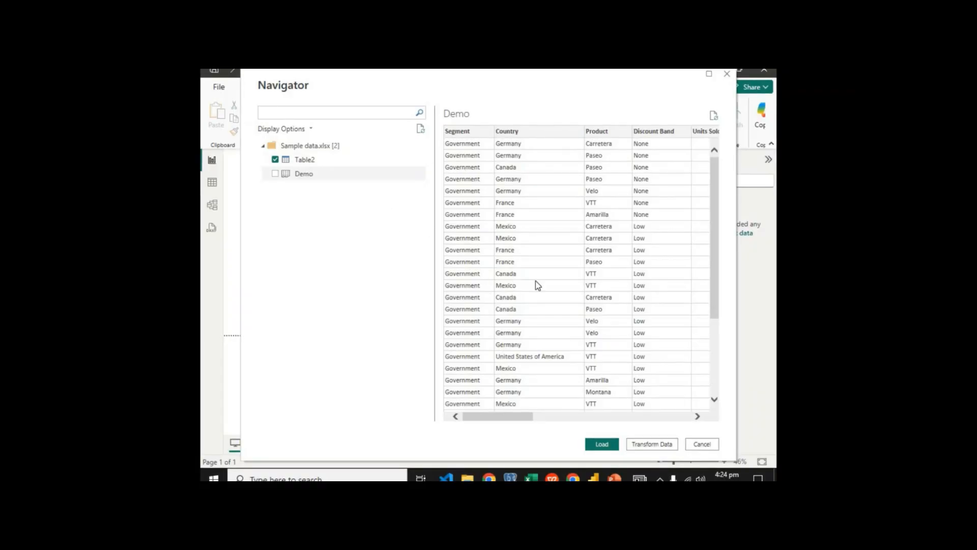
left_click_drag(638, 401, 409, 398)
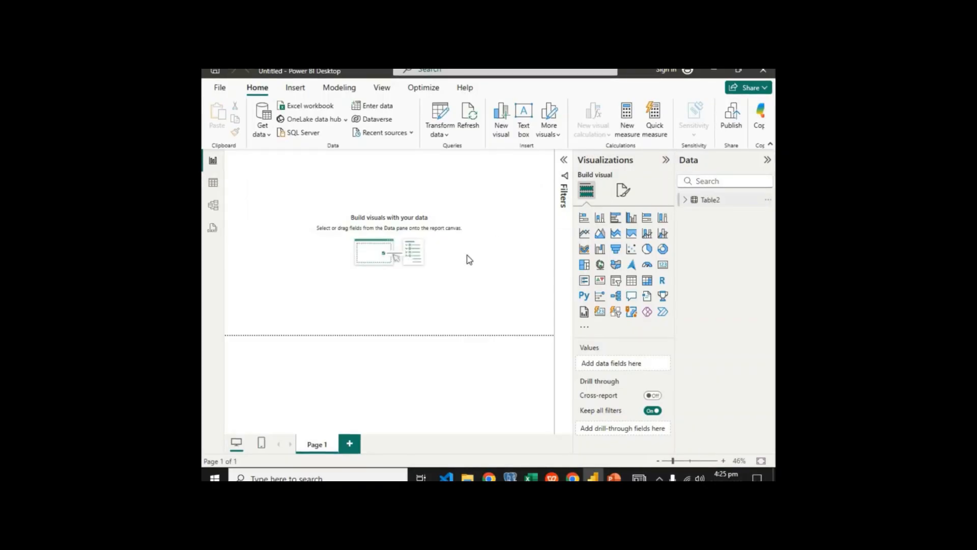
Examine Table2's field list and its rows in Table view, and return to Report view.
left_click(686, 201)
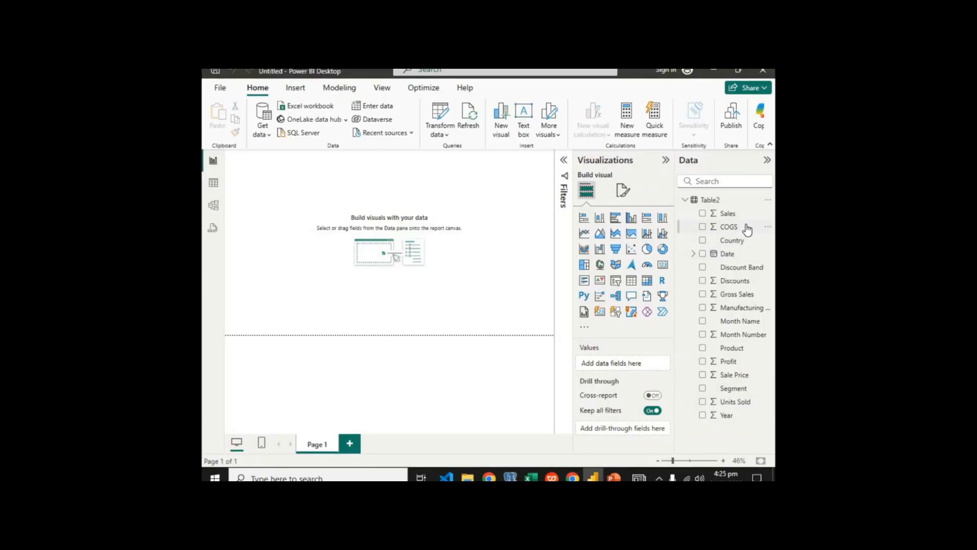
left_click(686, 200)
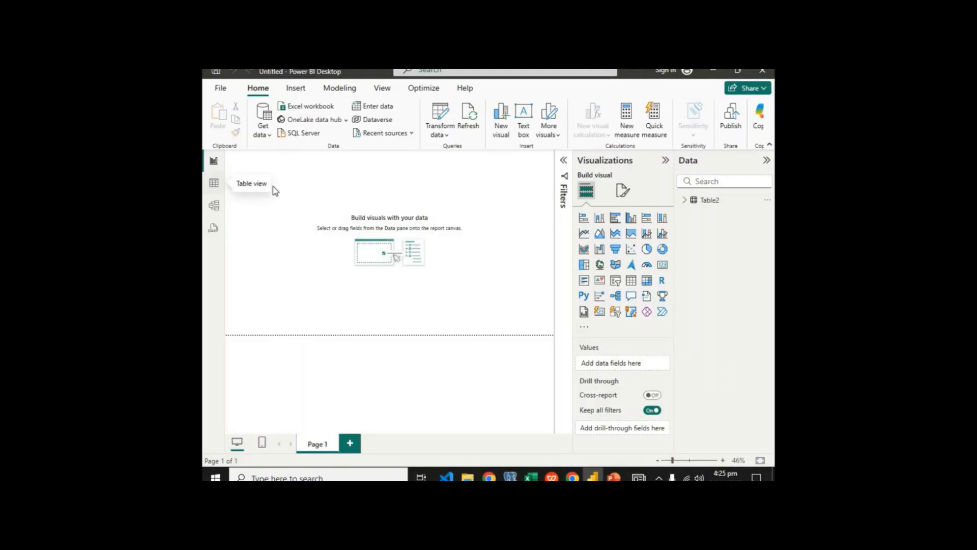
left_click(214, 184)
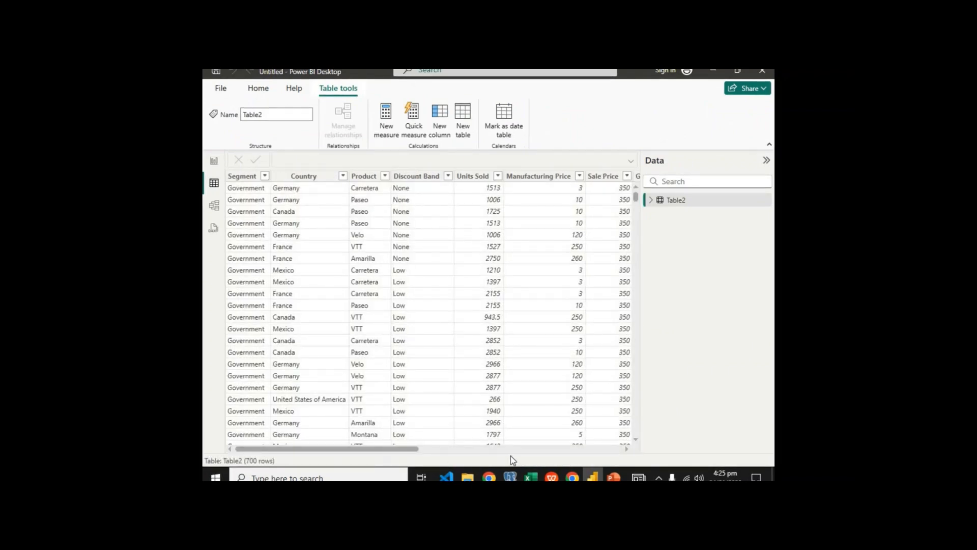
left_click_drag(511, 456, 316, 479)
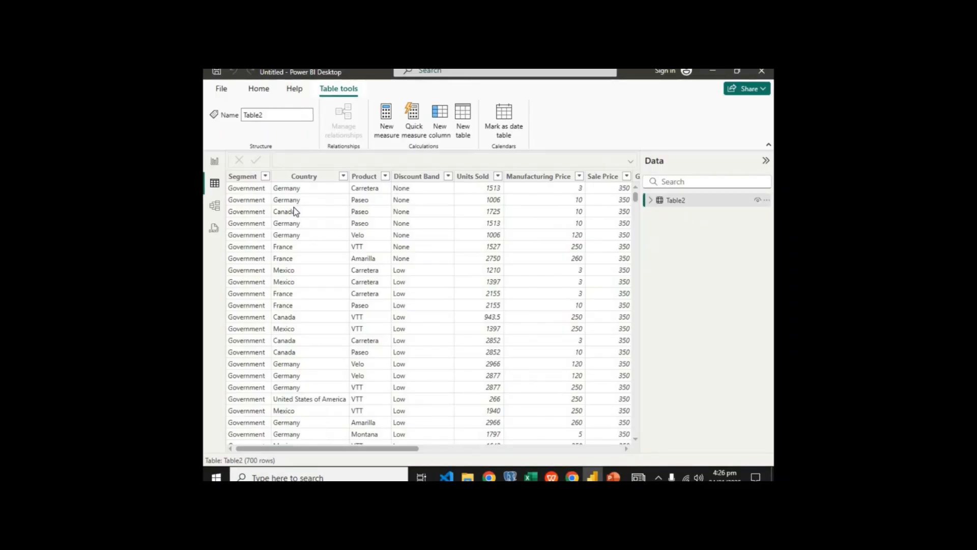
scroll(351, 282, "down", 5)
scroll(352, 281, "up", 5)
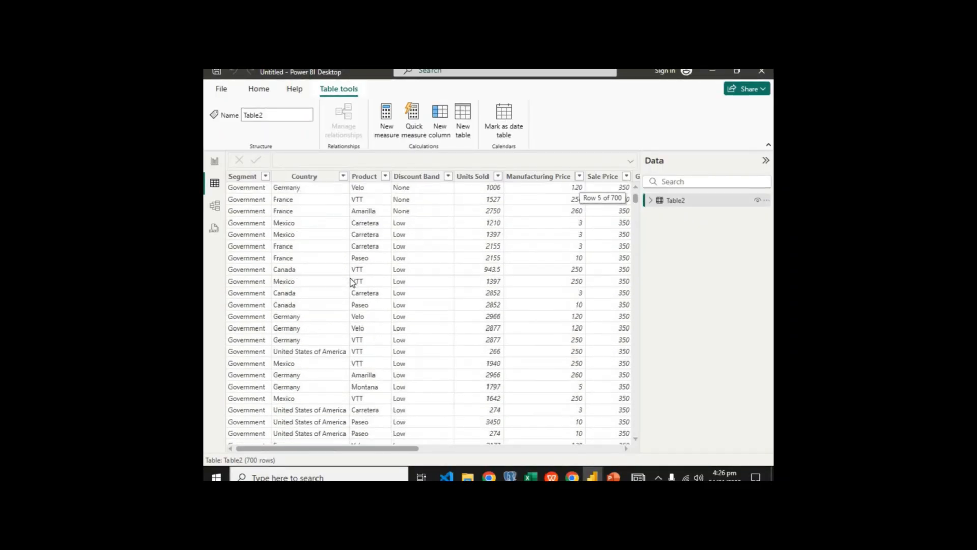
left_click(215, 162)
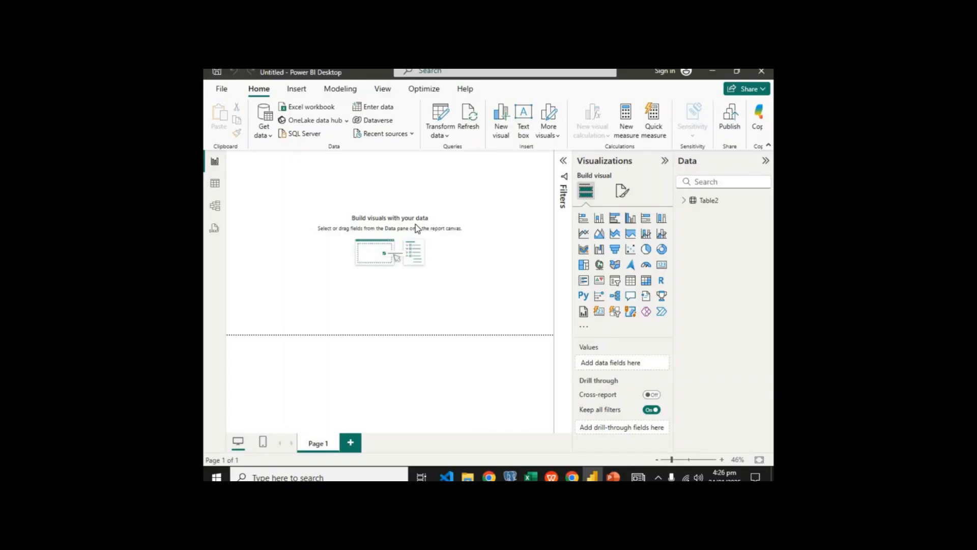
Show the Table of Content slide in PowerPoint, return to Power BI Desktop, and reveal the hidden system tray icons.
left_click(614, 477)
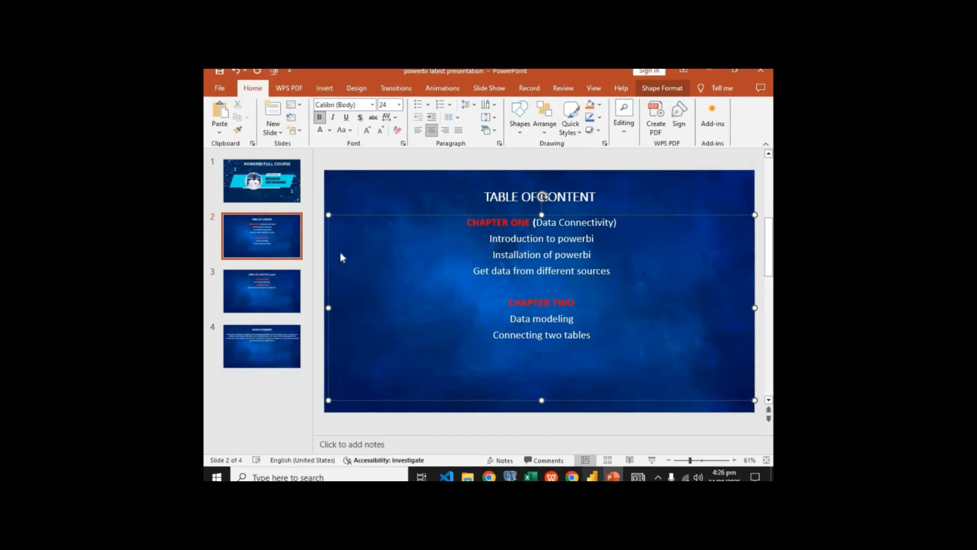
key("alt+Tab")
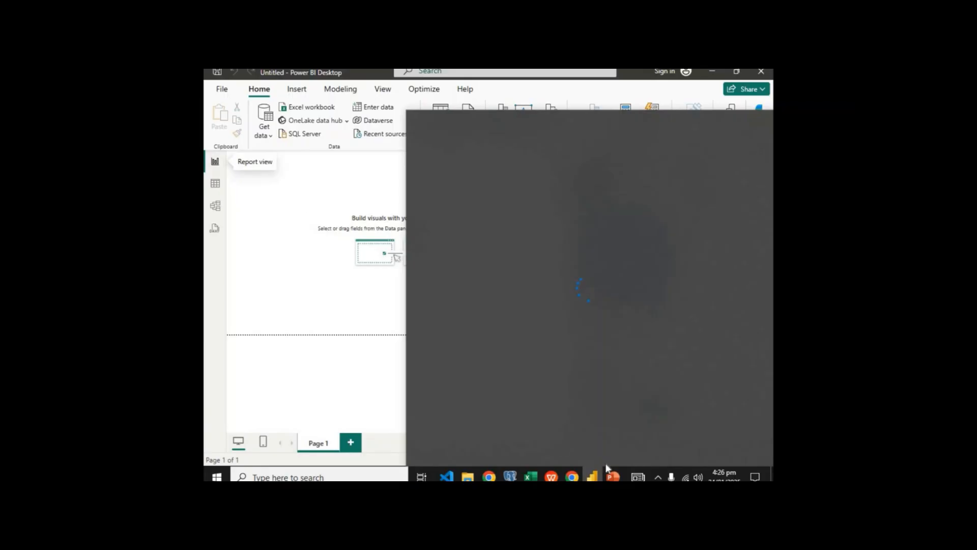
left_click(658, 477)
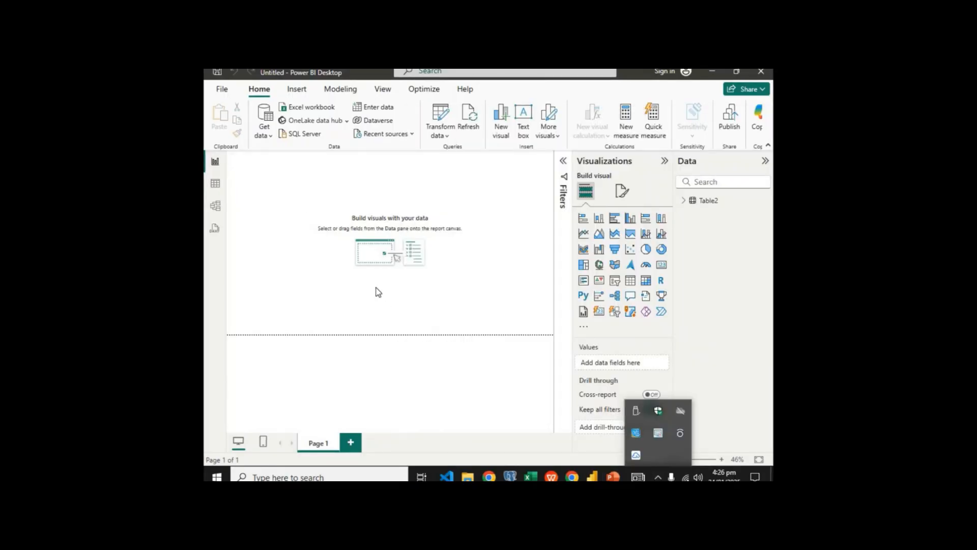
Add a clustered bar chart to the report page, list Table2's fields, collapse the Filters pane, and move the chart towards the canvas centre.
left_click(325, 285)
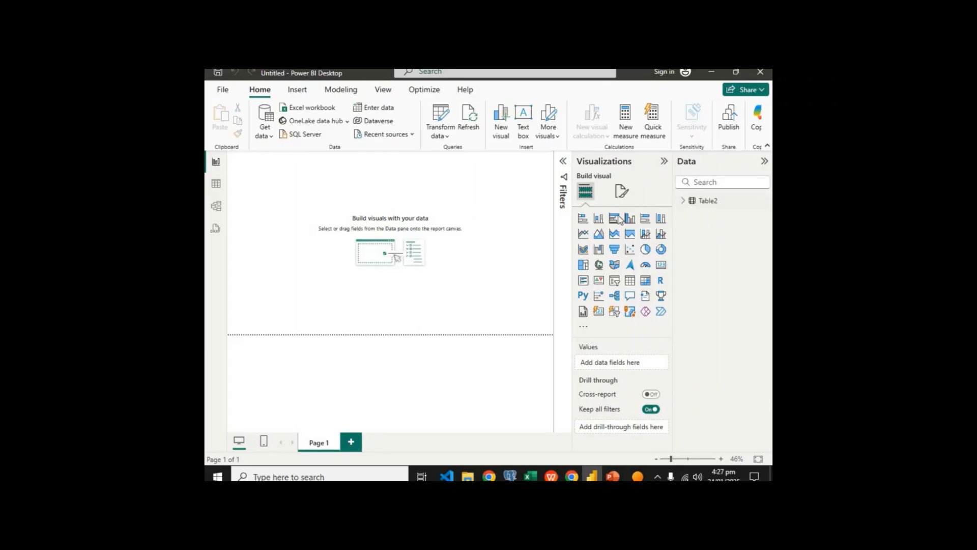
left_click(684, 201)
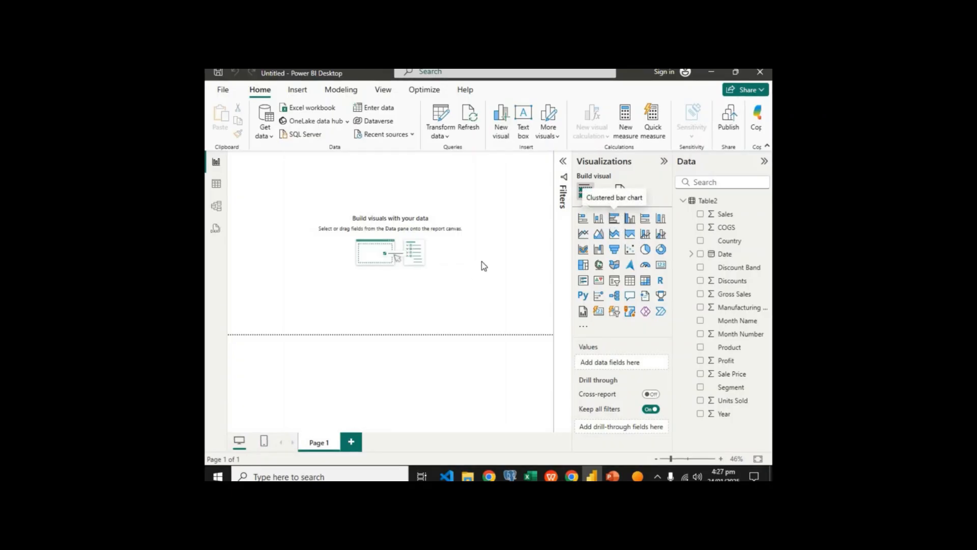
left_click(614, 217)
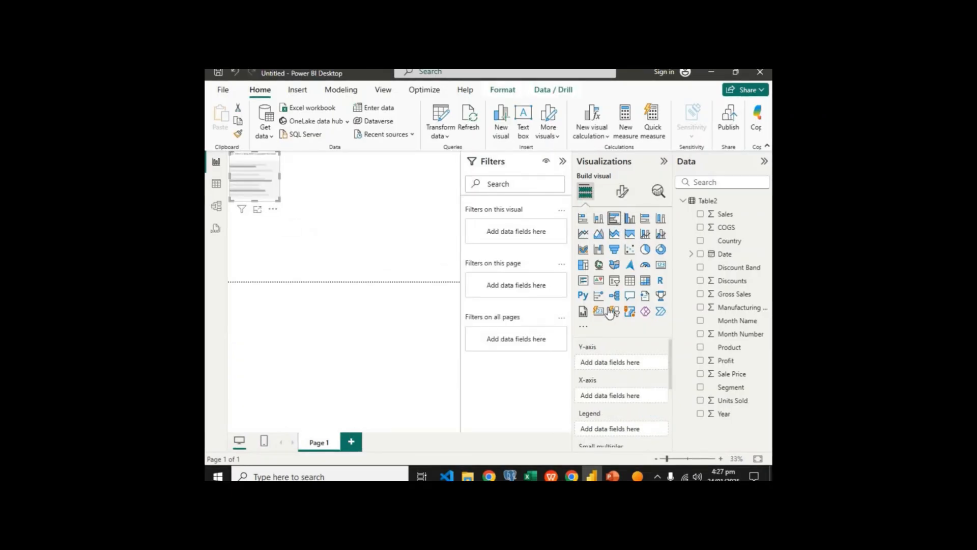
left_click(563, 161)
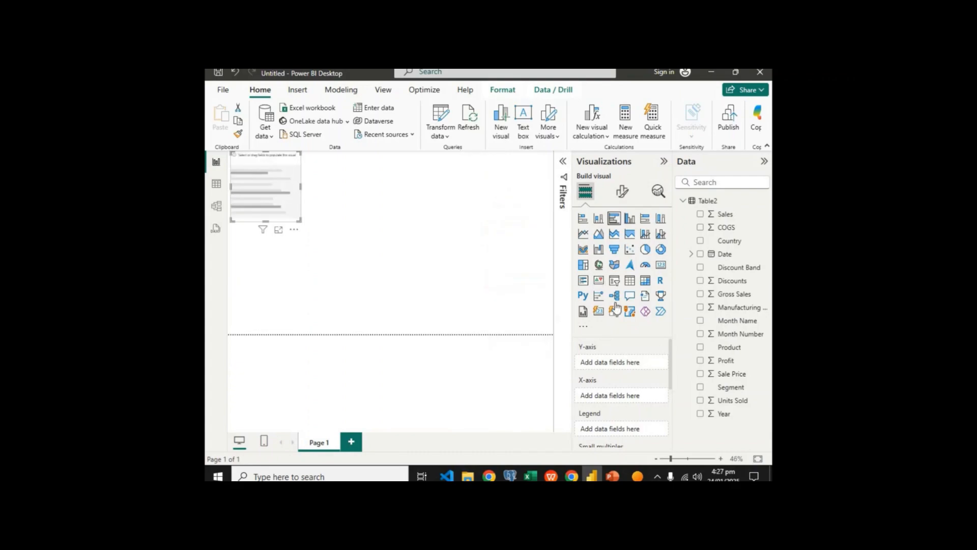
left_click_drag(266, 187, 351, 237)
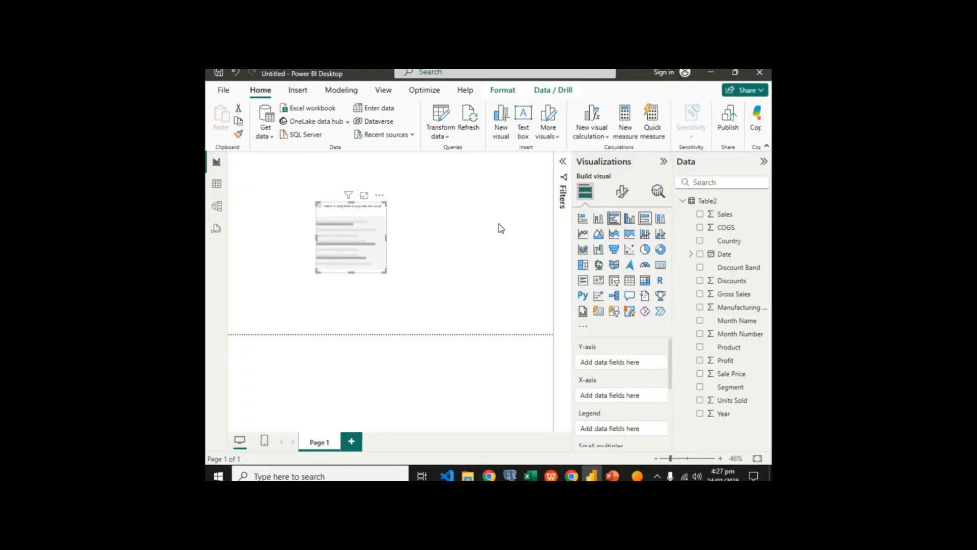
Enlarge the empty clustered bar chart slightly on the canvas.
left_click(446, 237)
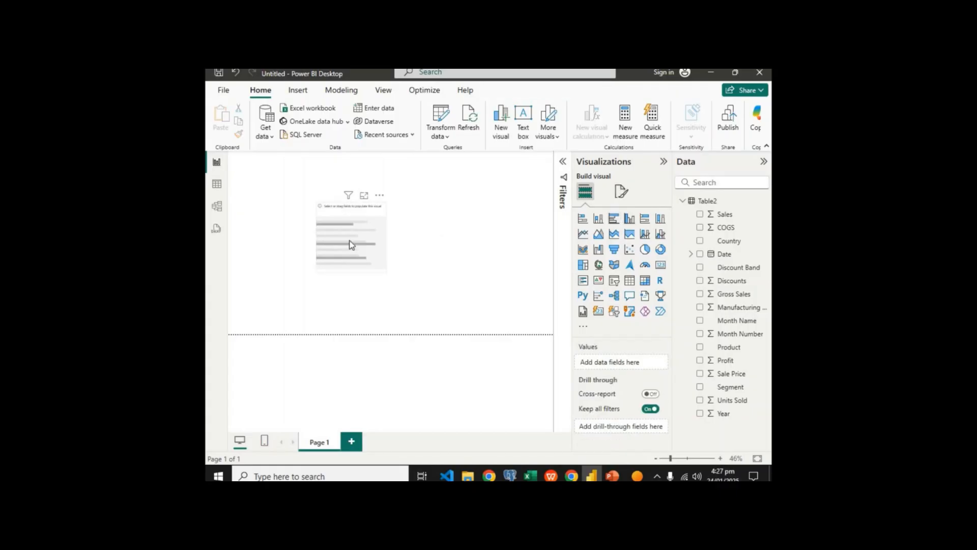
left_click(359, 219)
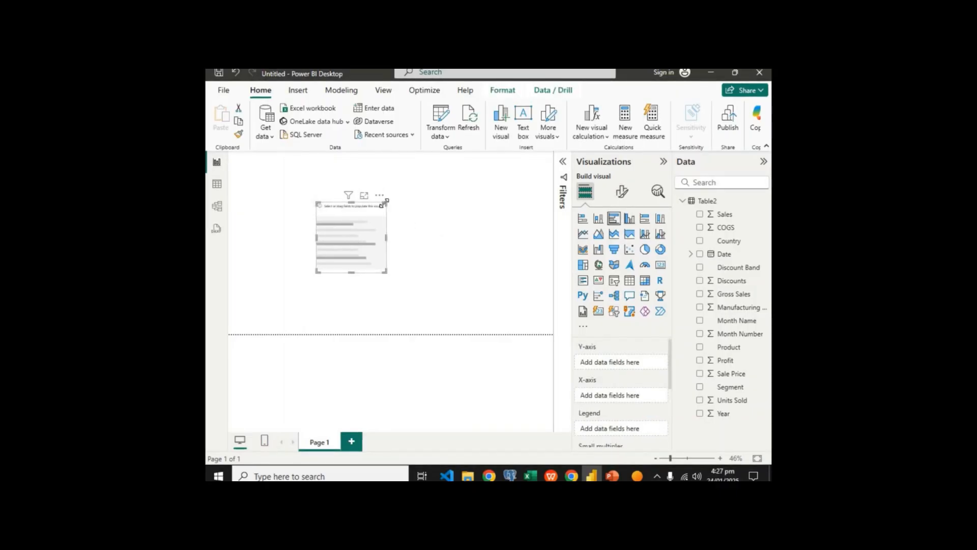
left_click_drag(385, 202, 471, 182)
left_click_drag(395, 272, 402, 233)
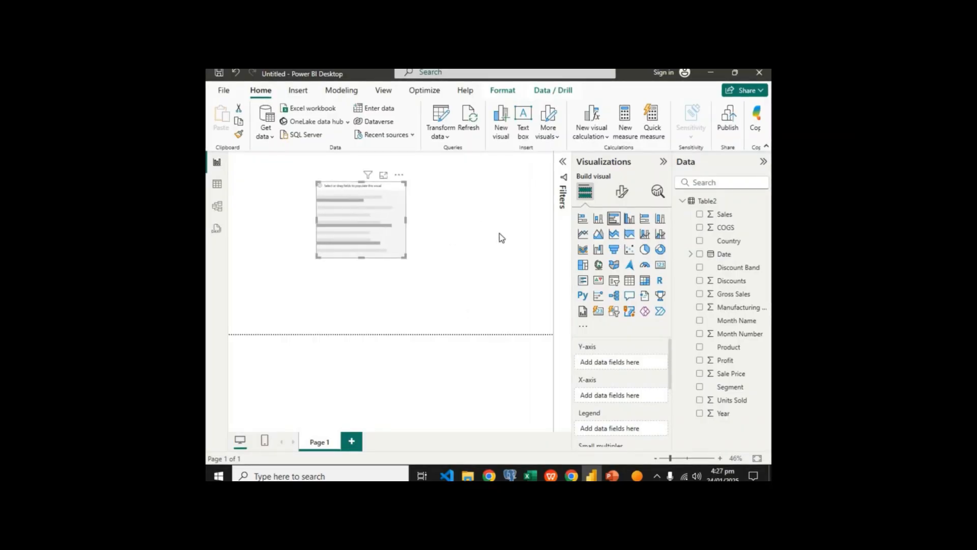
Assign Product to the bar chart's Y-axis and Sales to its X-axis.
scroll(597, 351, "down", 2)
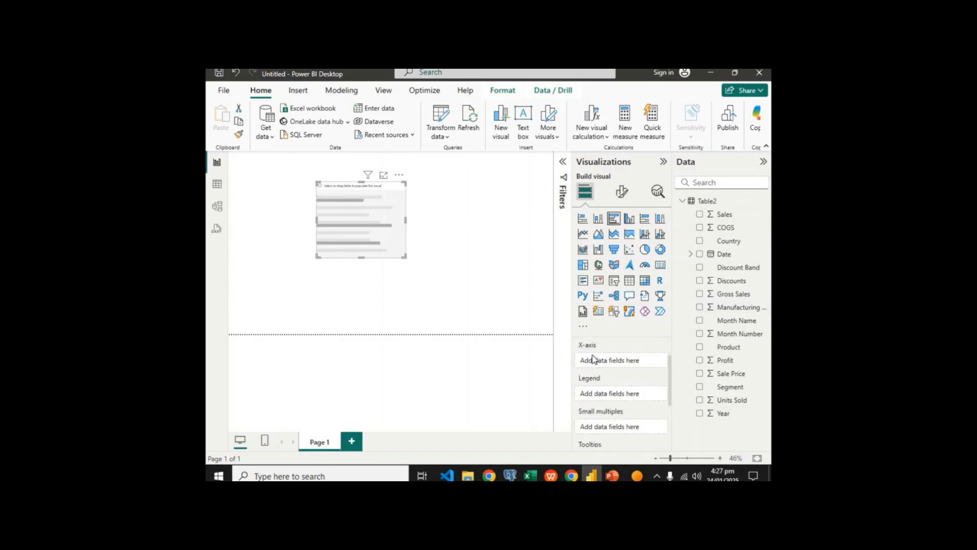
scroll(613, 369, "up", 2)
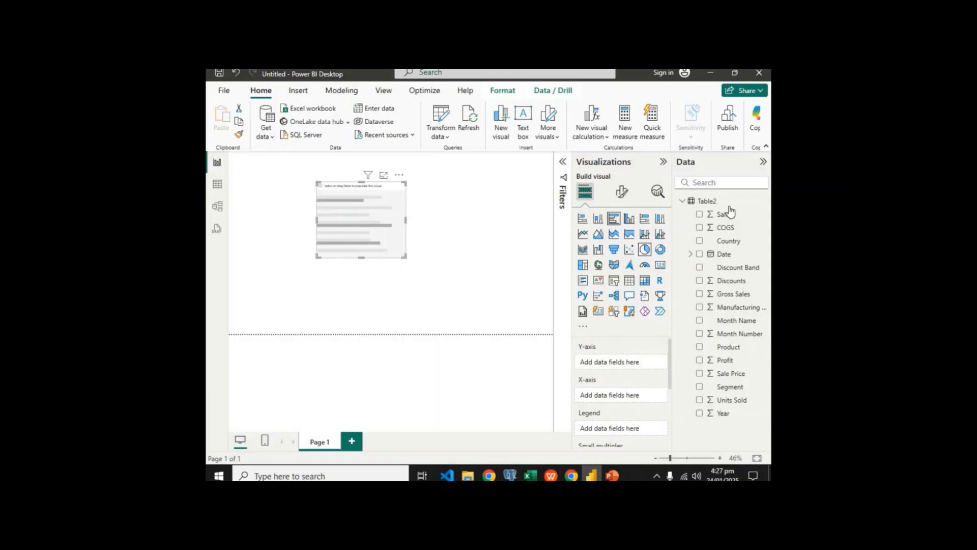
left_click_drag(732, 351, 634, 367)
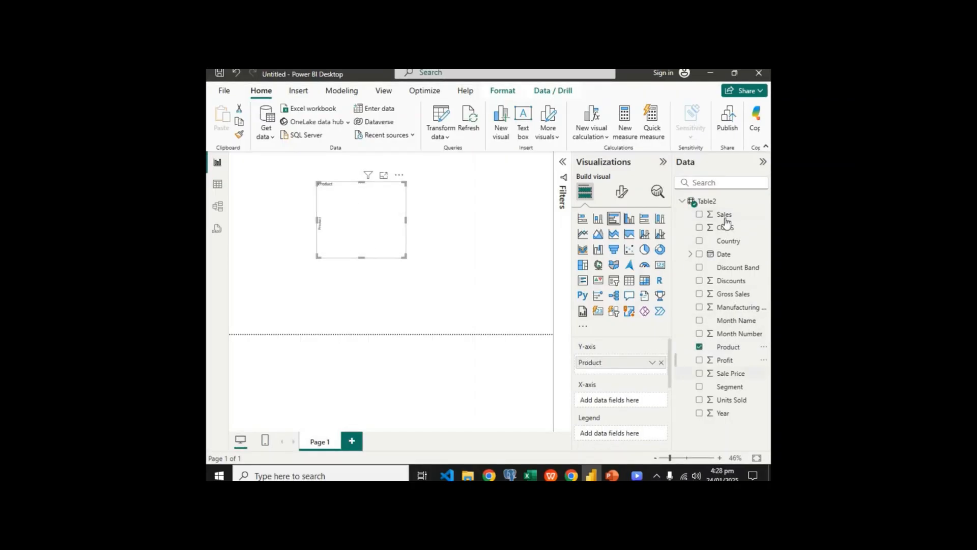
left_click_drag(725, 222, 626, 401)
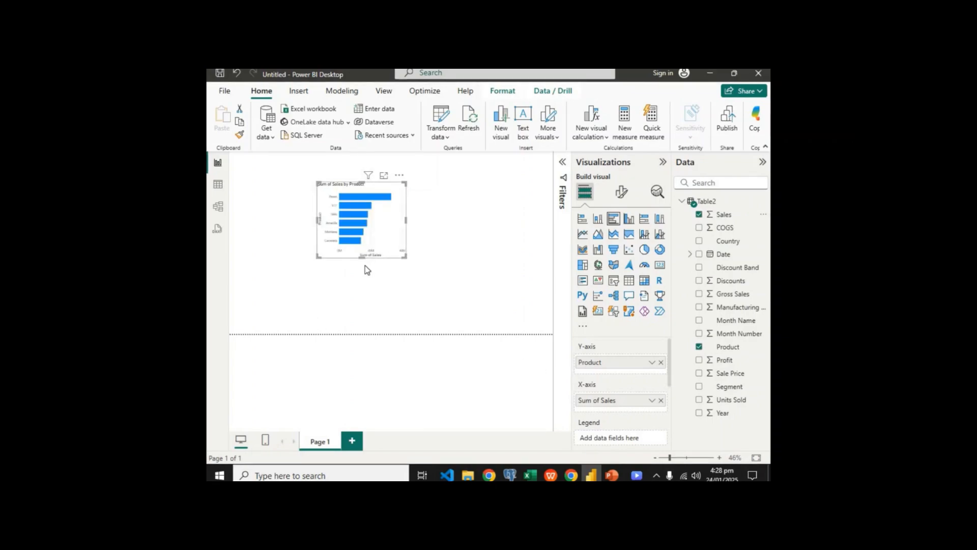
Make the sales by product bar chart taller and wider, and shift it slightly towards the page's upper edge.
left_click_drag(361, 256, 363, 322)
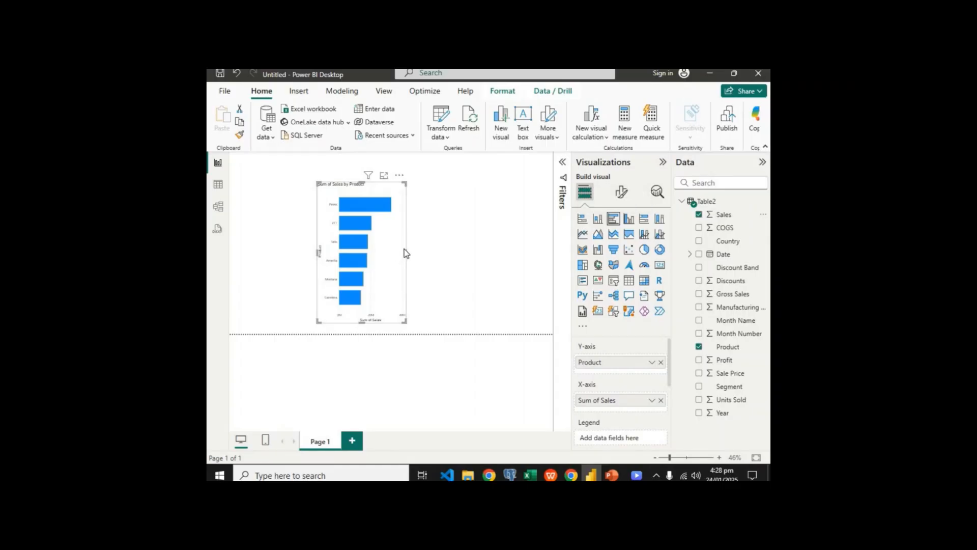
left_click_drag(405, 251, 491, 245)
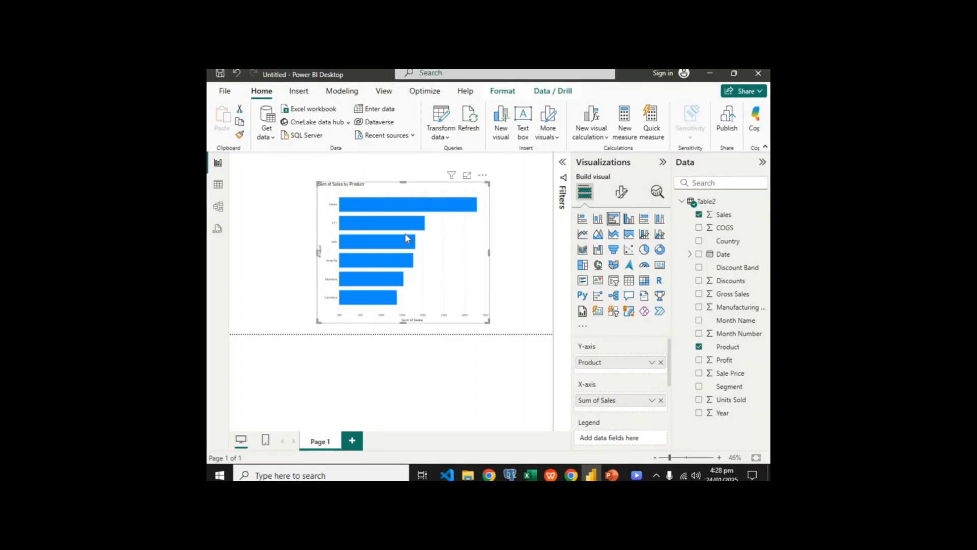
left_click(525, 273)
left_click(450, 200)
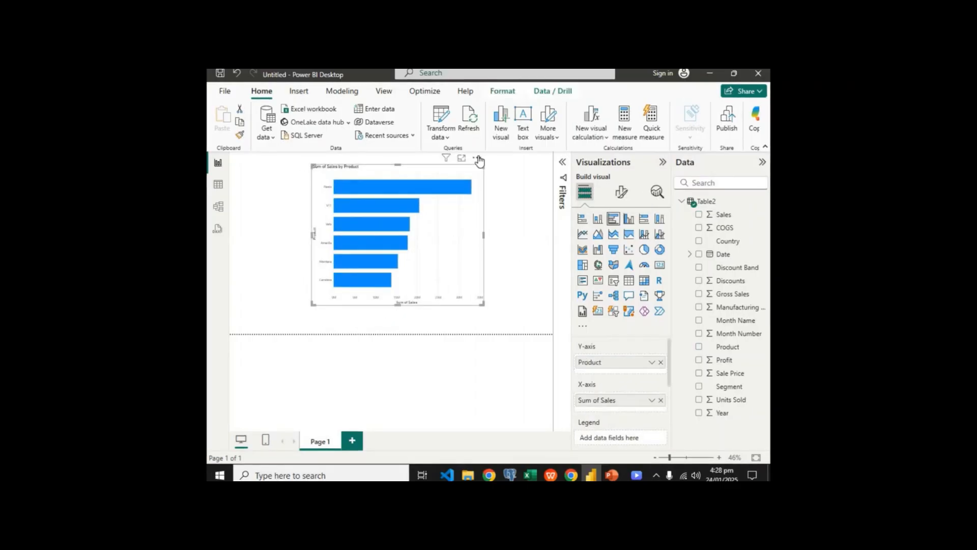
Remove the sales by product bar chart from the page and collapse Table2's field list.
left_click(477, 158)
left_click(494, 196)
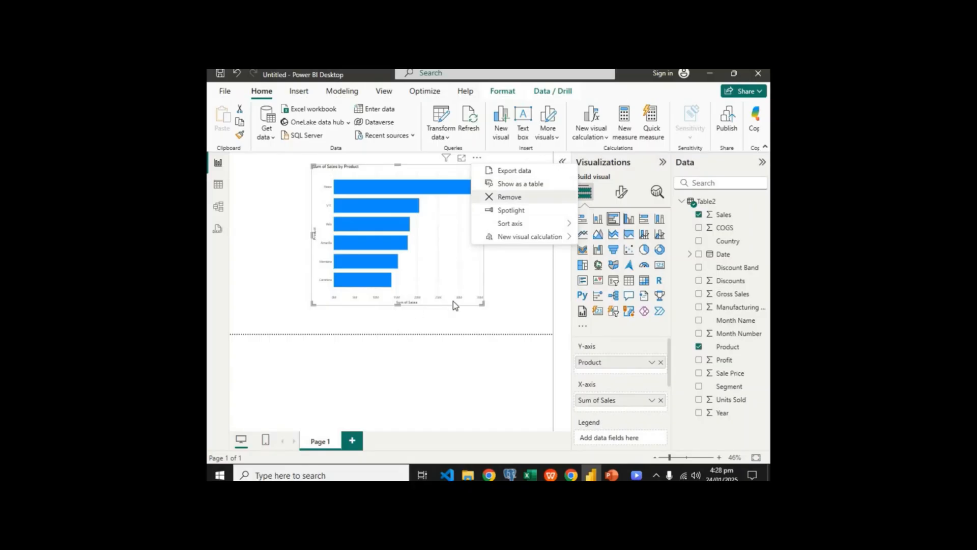
left_click(682, 201)
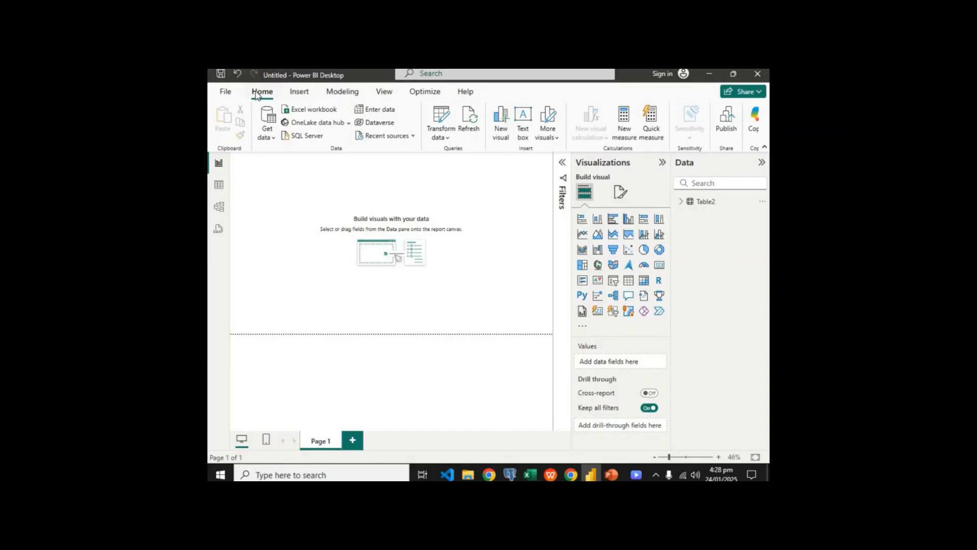
Look through the Insert, Modeling, View and Optimize commands and the File page, and return to the Home commands.
left_click(307, 93)
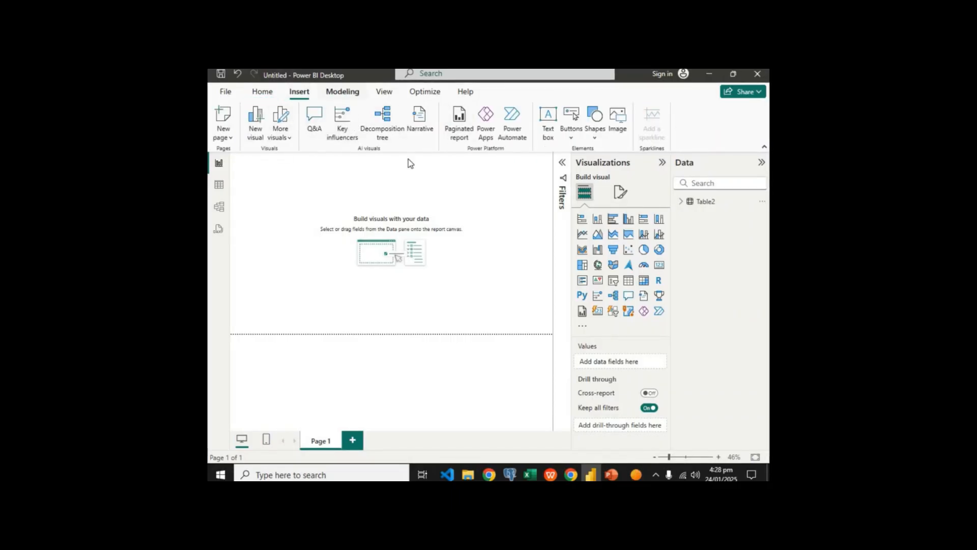
left_click(342, 92)
left_click(384, 92)
left_click(425, 93)
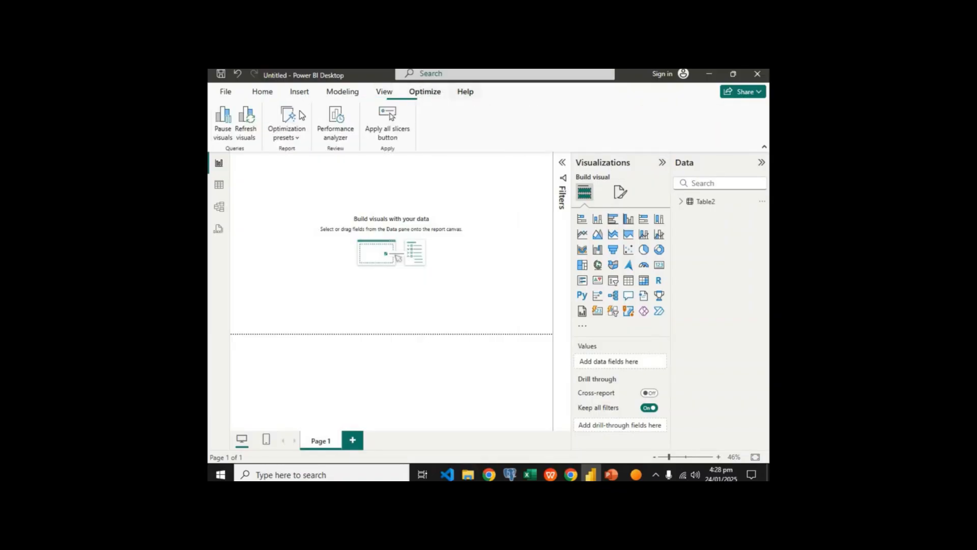
left_click(225, 96)
left_click(224, 97)
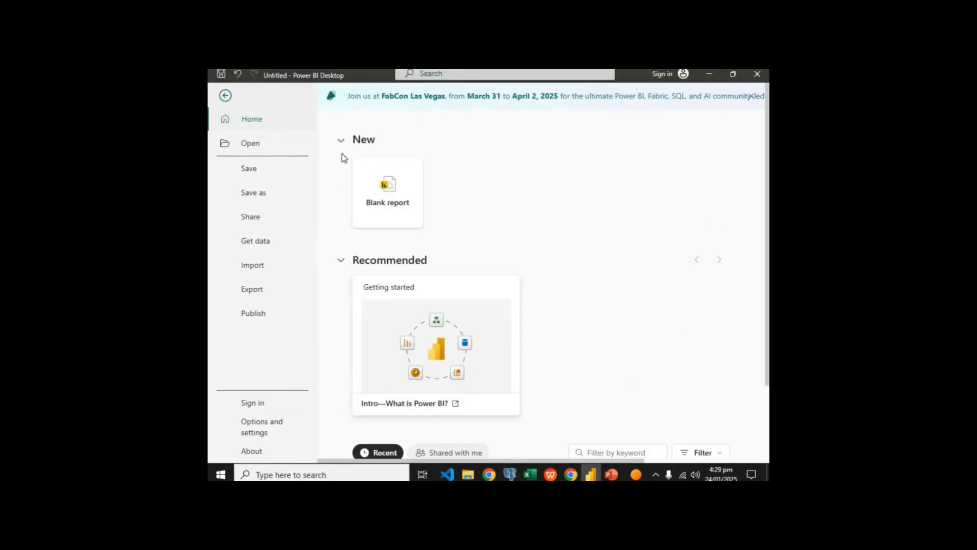
left_click(262, 92)
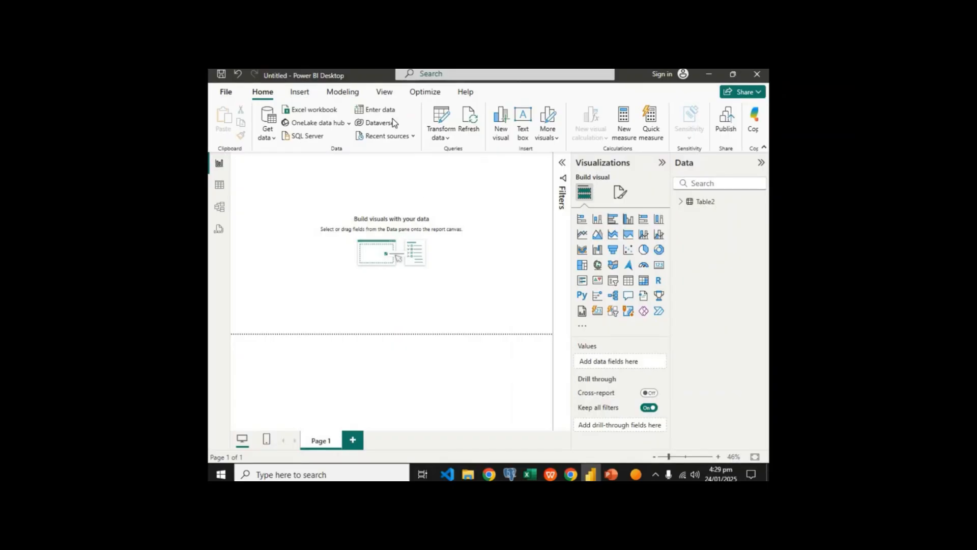
Check the installed Power BI Desktop version and highlight its release month in the About information, and close it.
left_click(466, 93)
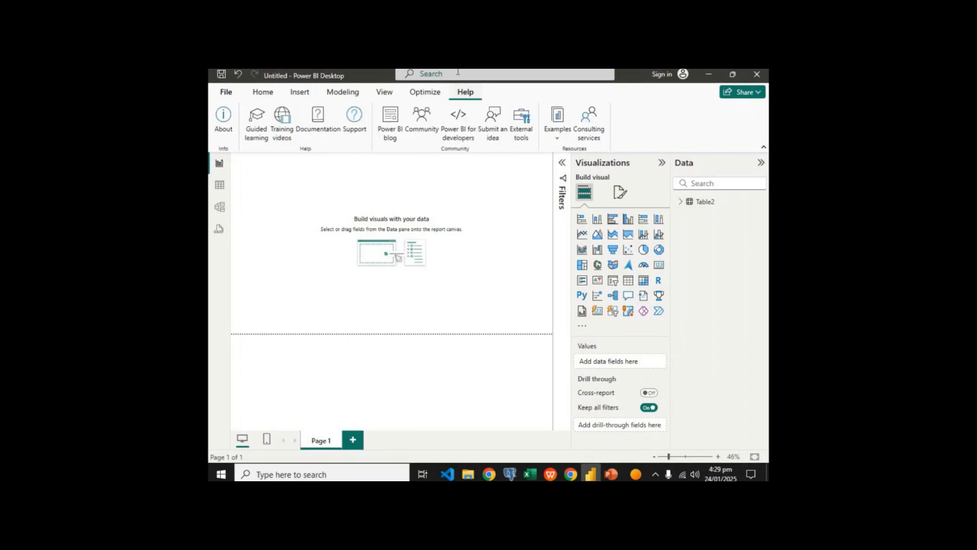
left_click(228, 133)
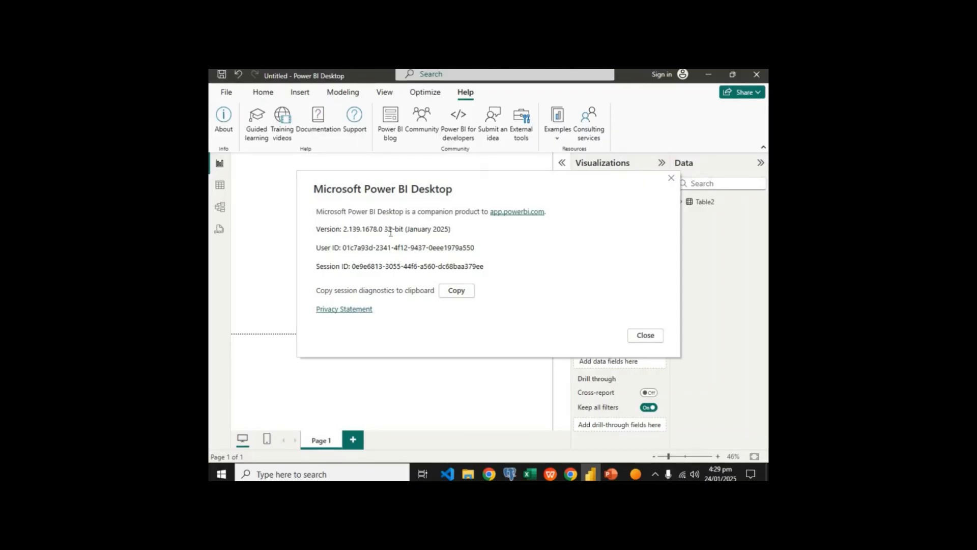
left_click_drag(408, 230, 447, 237)
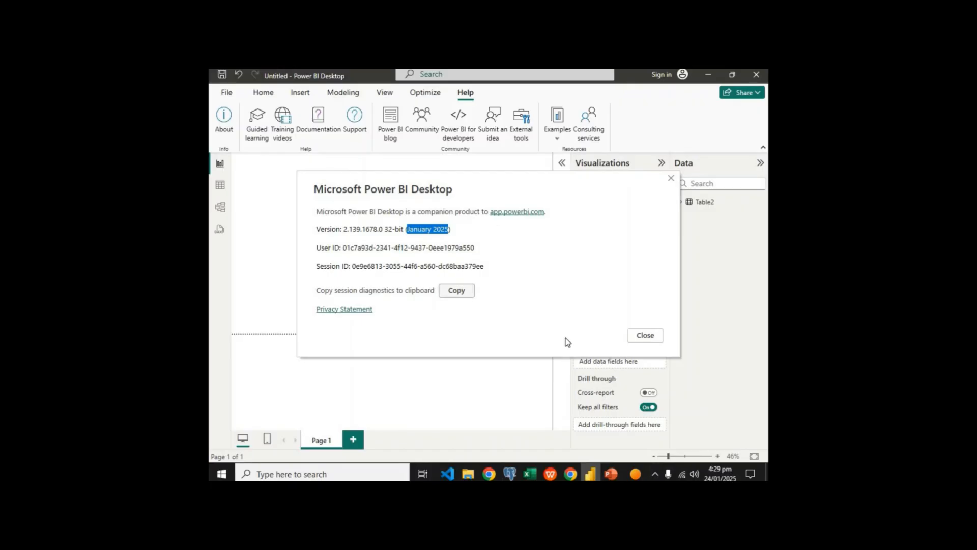
left_click(670, 179)
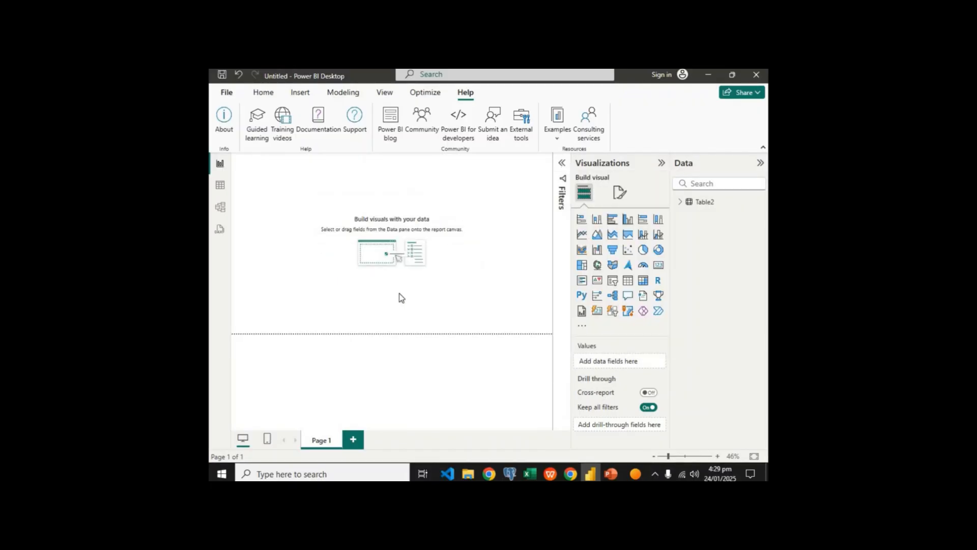
Return to the Home commands and switch to the Table of Content slide in PowerPoint.
left_click(263, 92)
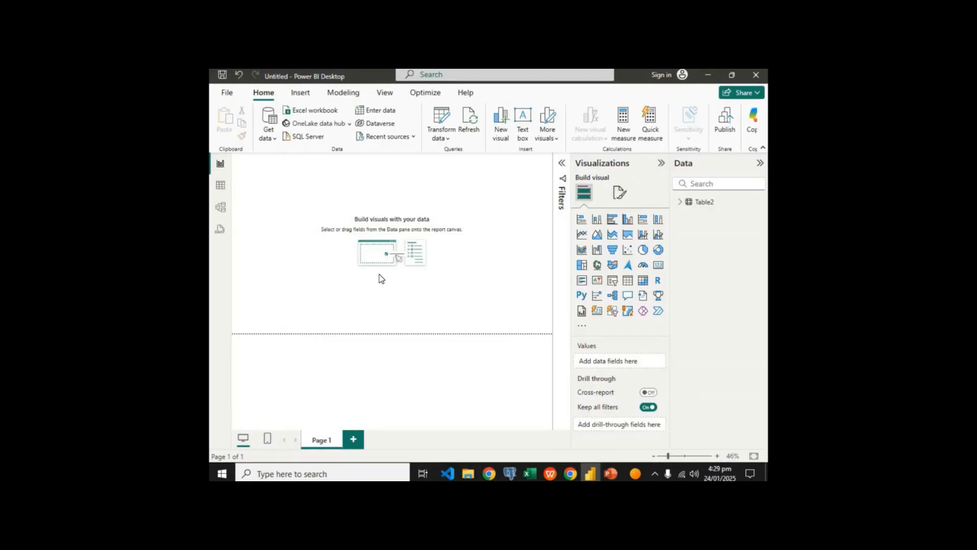
left_click(609, 472)
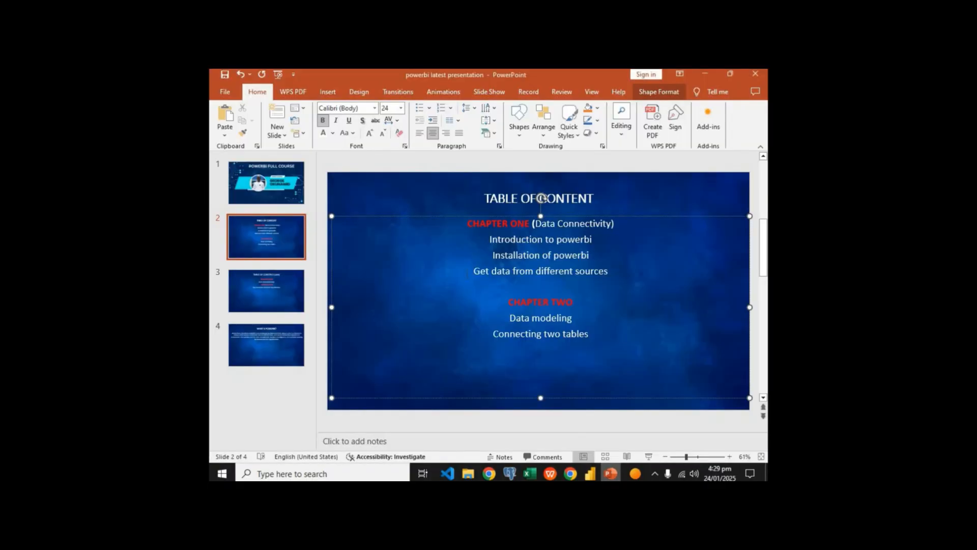
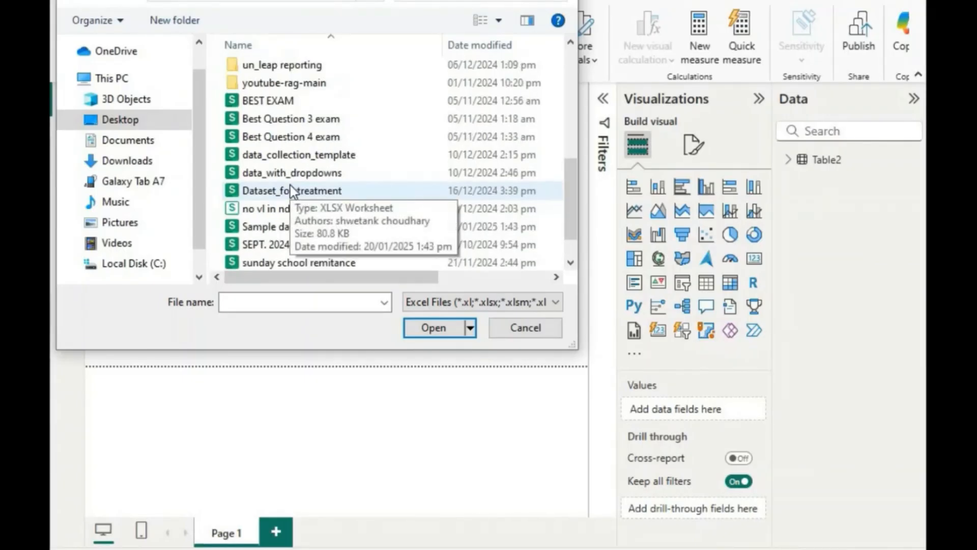
Open the Sample data workbook from the Desktop folder as an Excel data source.
scroll(280, 229, "down", 1)
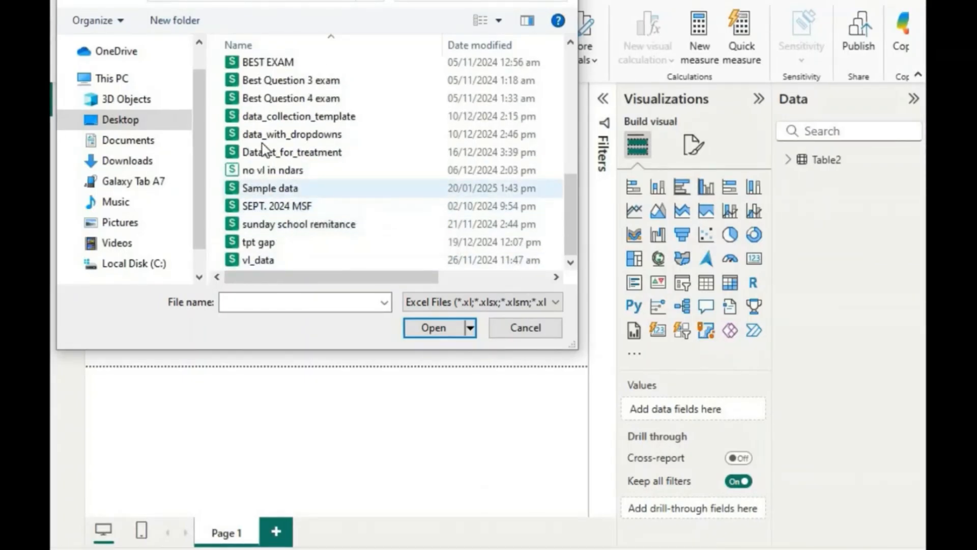
scroll(267, 198, "up", 1)
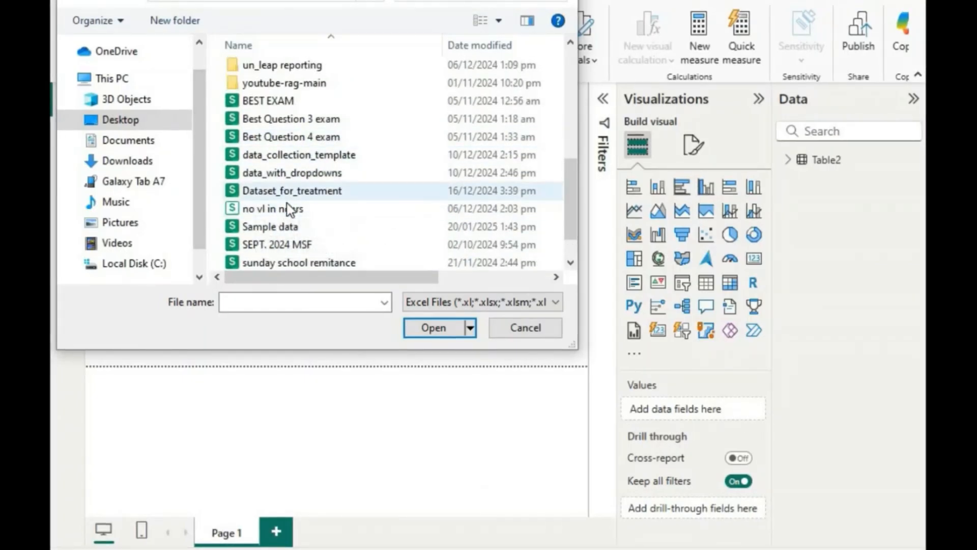
left_click(279, 228)
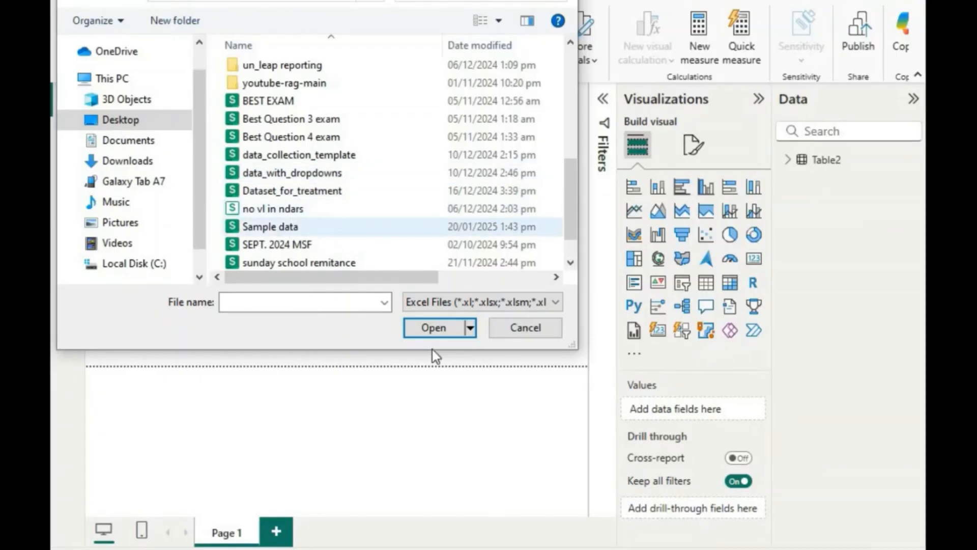
left_click(501, 330)
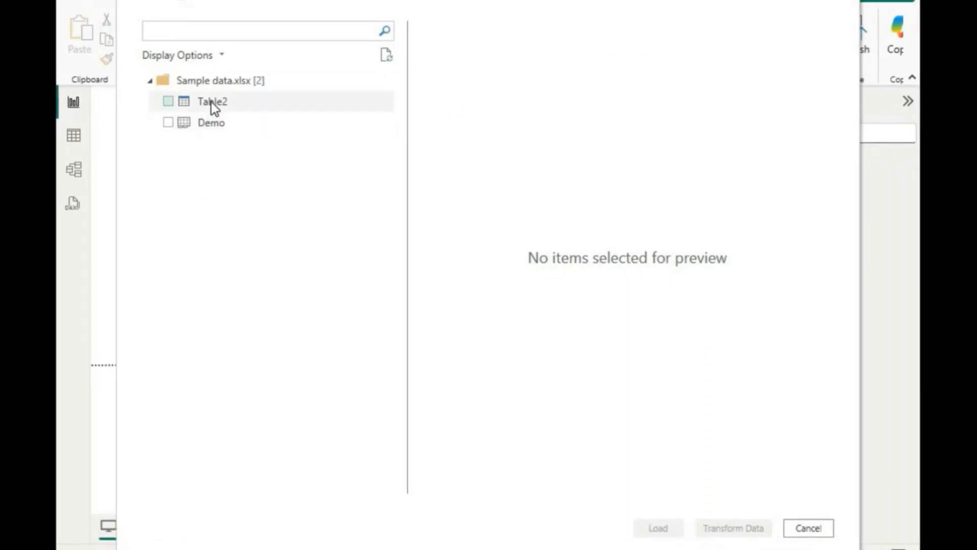
Select only the Demo sheet of Sample data.xlsx, look across its columns in the preview, and load it into the report.
left_click(169, 123)
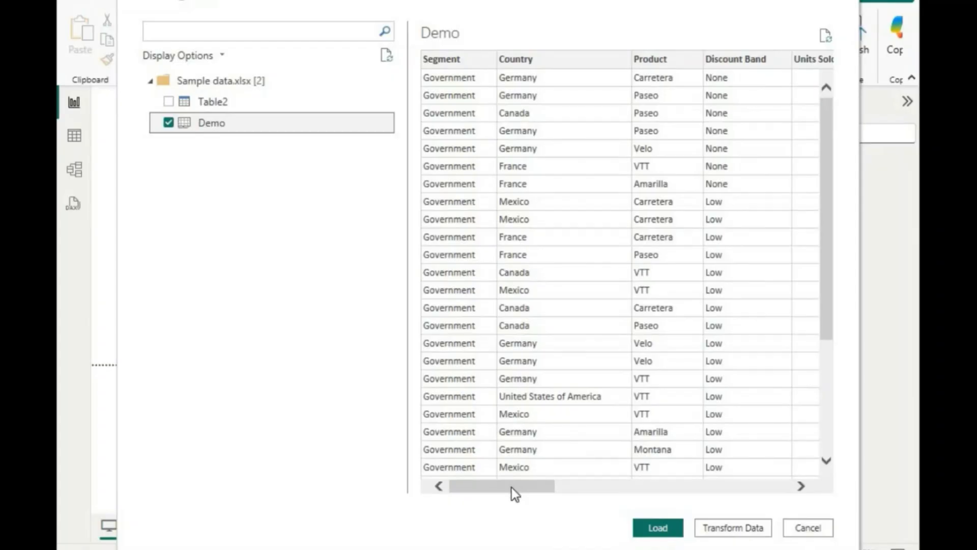
left_click_drag(511, 487, 802, 457)
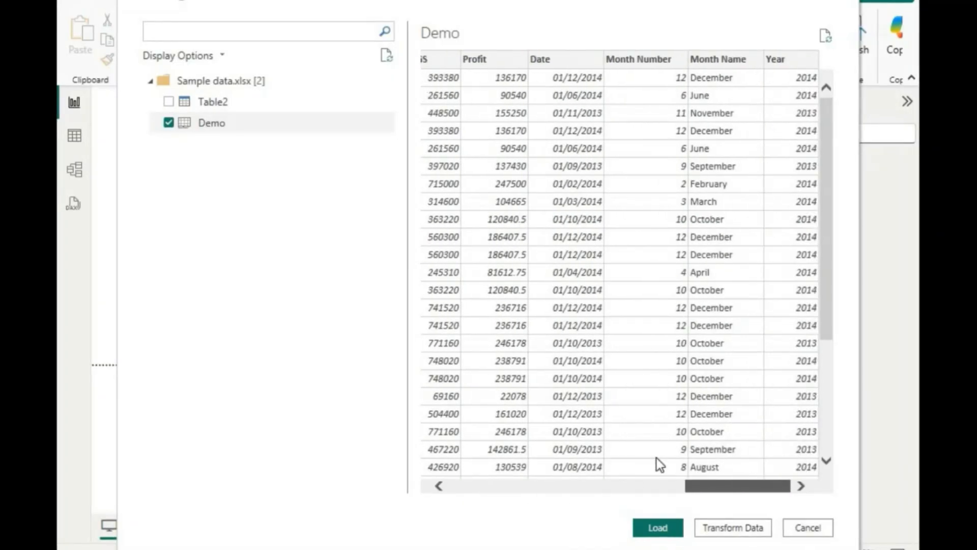
left_click_drag(656, 458, 401, 458)
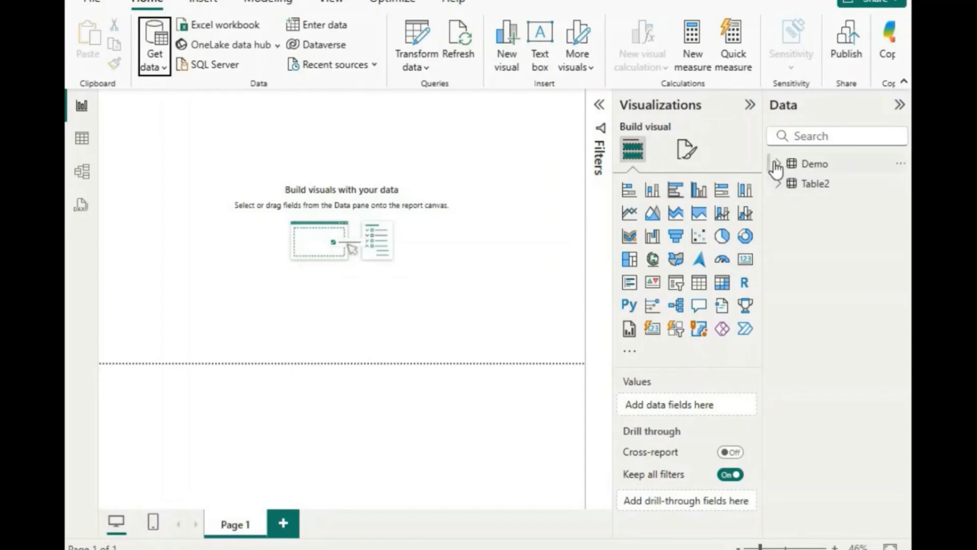
Look over the Demo table's field list and its rows in Table view, and return to the report canvas.
mouse_move(777, 170)
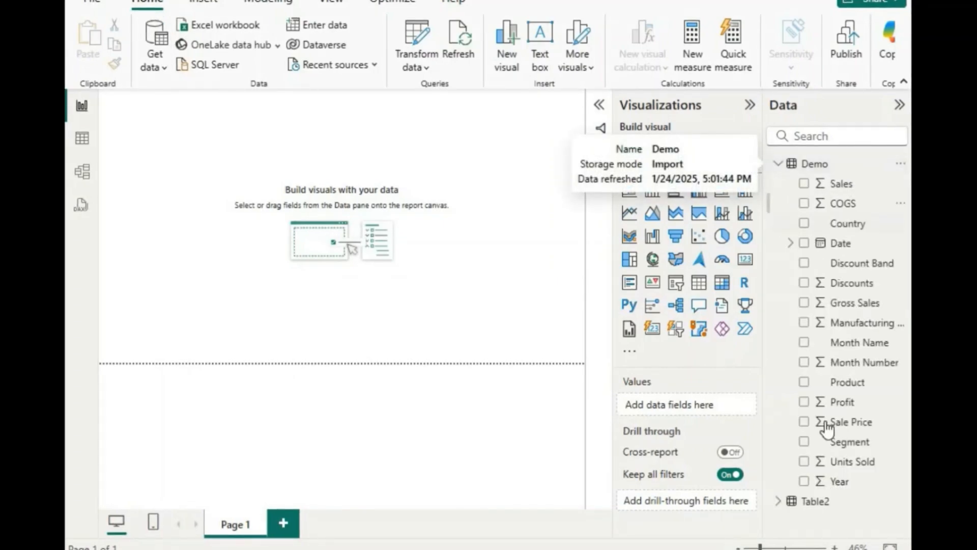
left_click(777, 164)
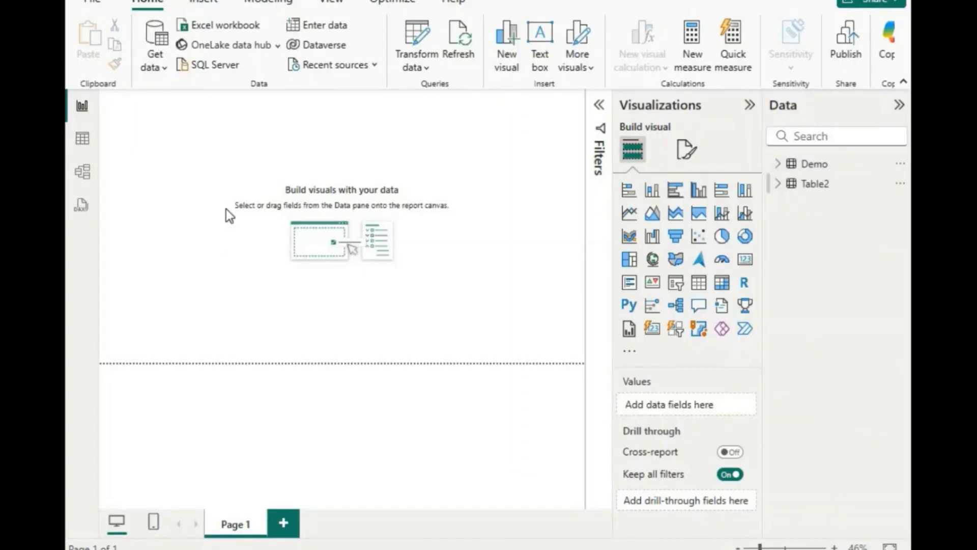
left_click(82, 147)
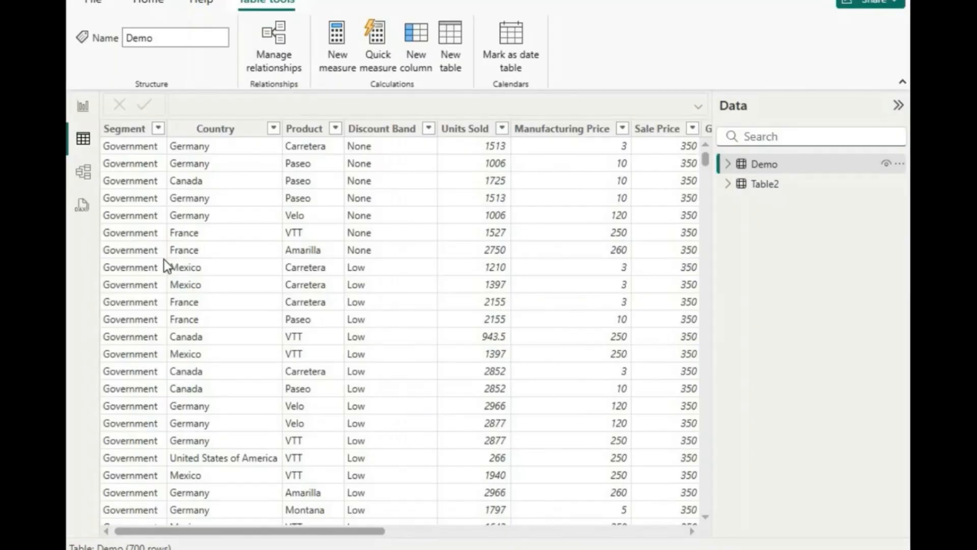
scroll(166, 274, "down", 1)
scroll(165, 274, "up", 1)
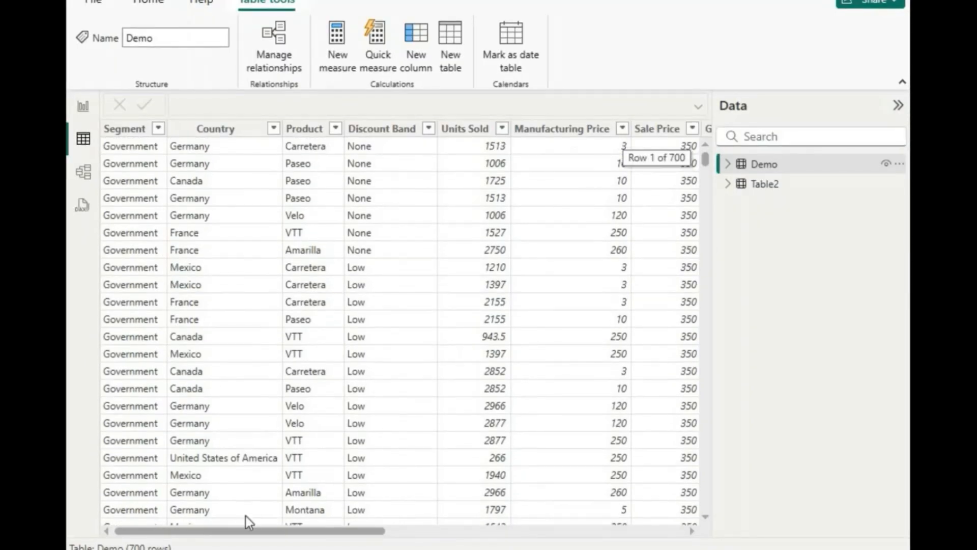
left_click_drag(270, 533, 66, 504)
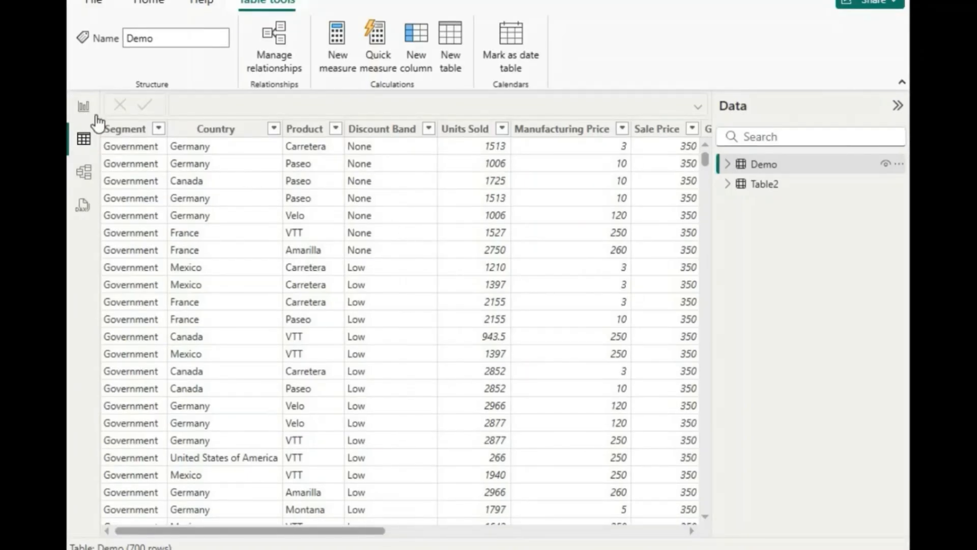
left_click(84, 106)
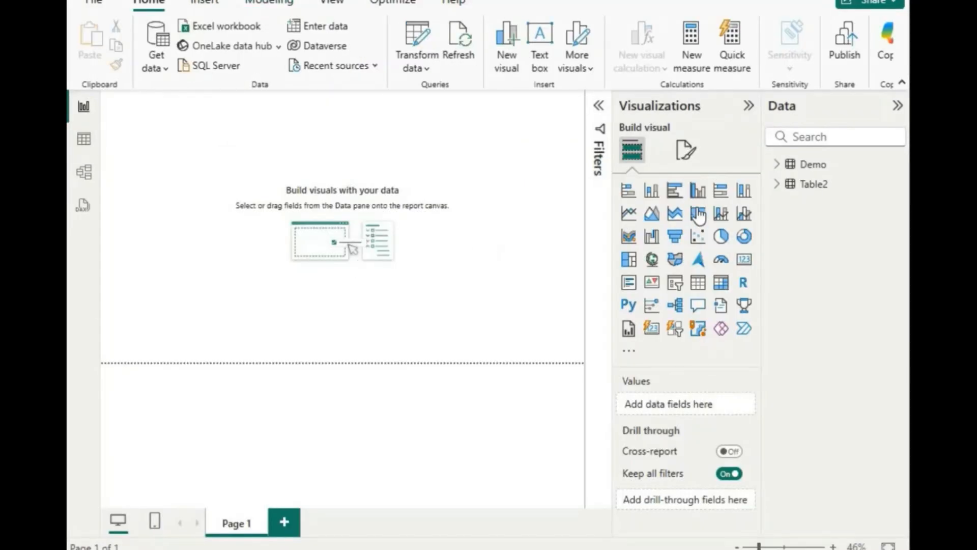
Examine the Table2 and Demo tables side by side in Model view, checking for a relationship between them.
left_click(86, 175)
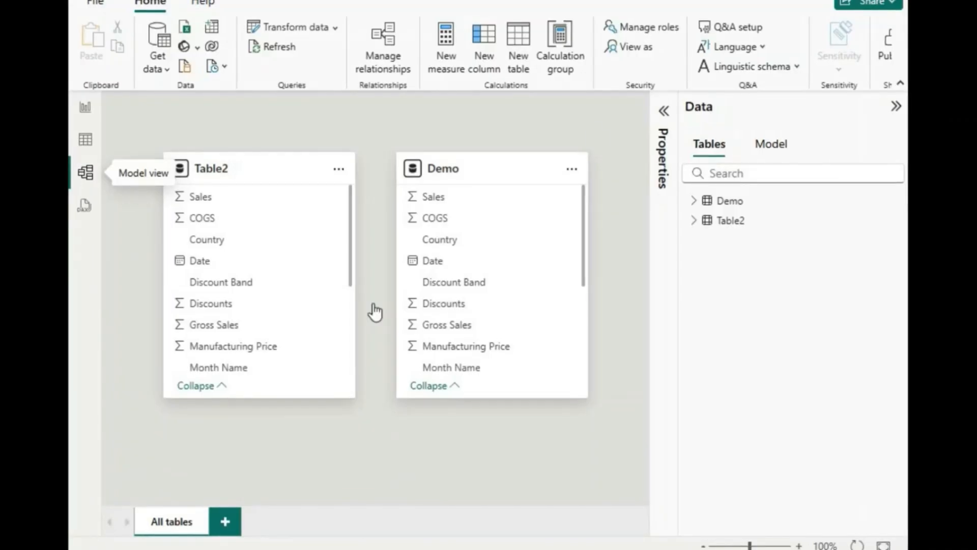
scroll(395, 128, "up", 5)
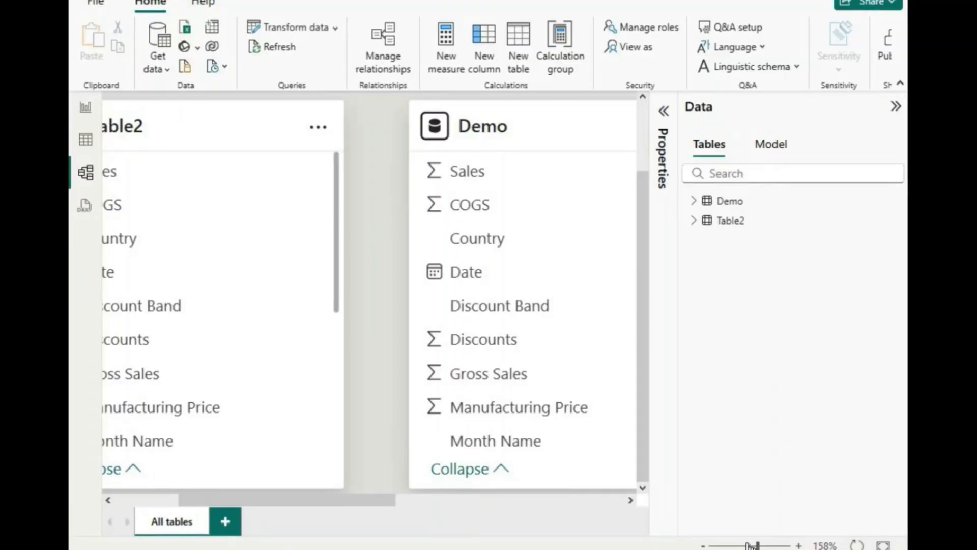
scroll(488, 344, "down", 5)
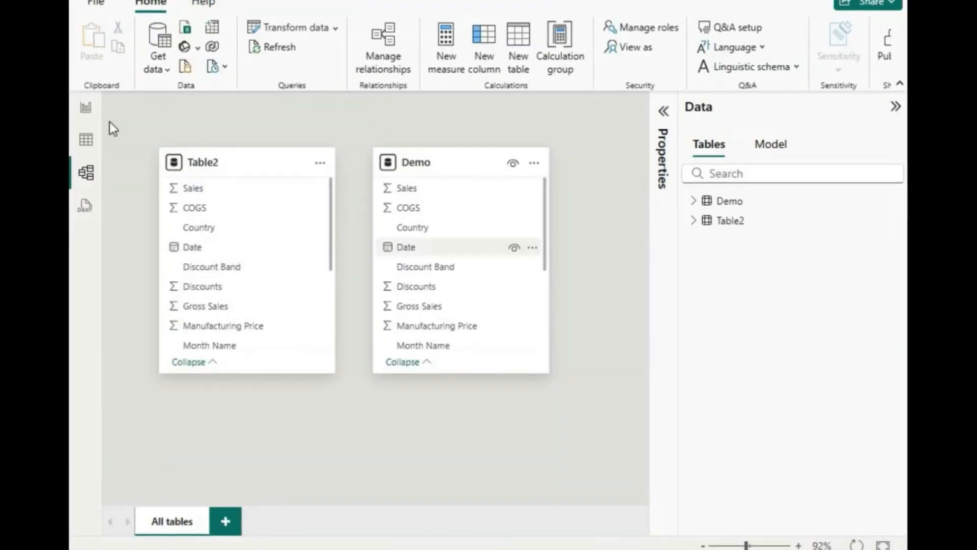
left_click(85, 108)
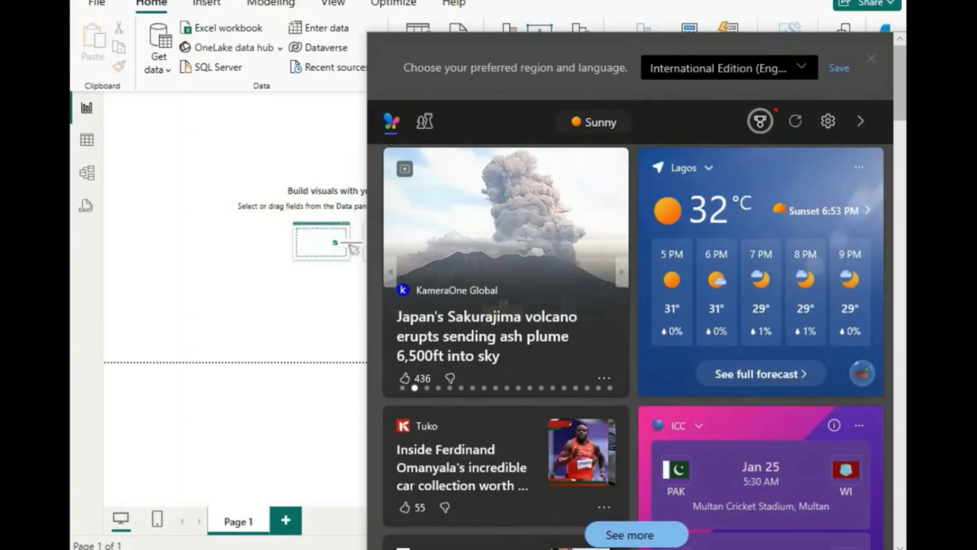
left_click(351, 289)
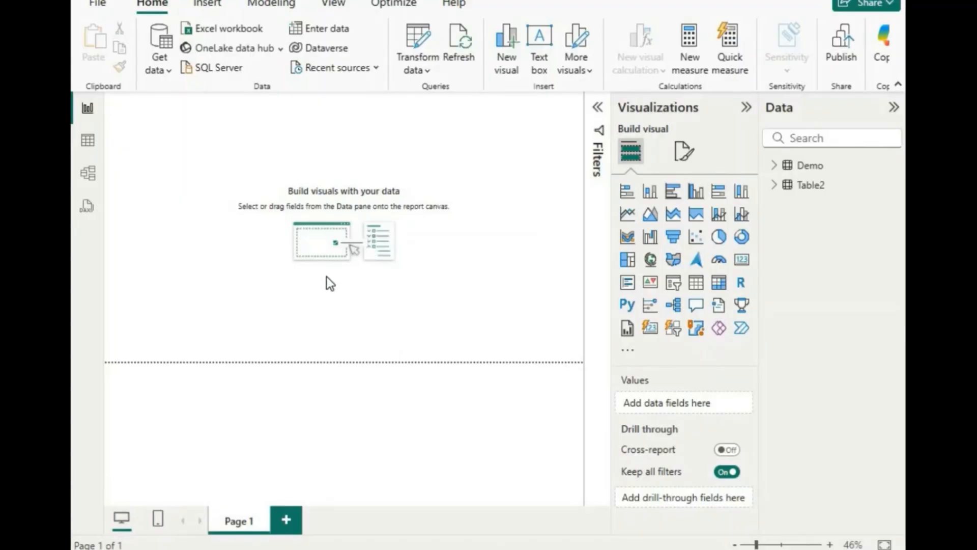
left_click(88, 173)
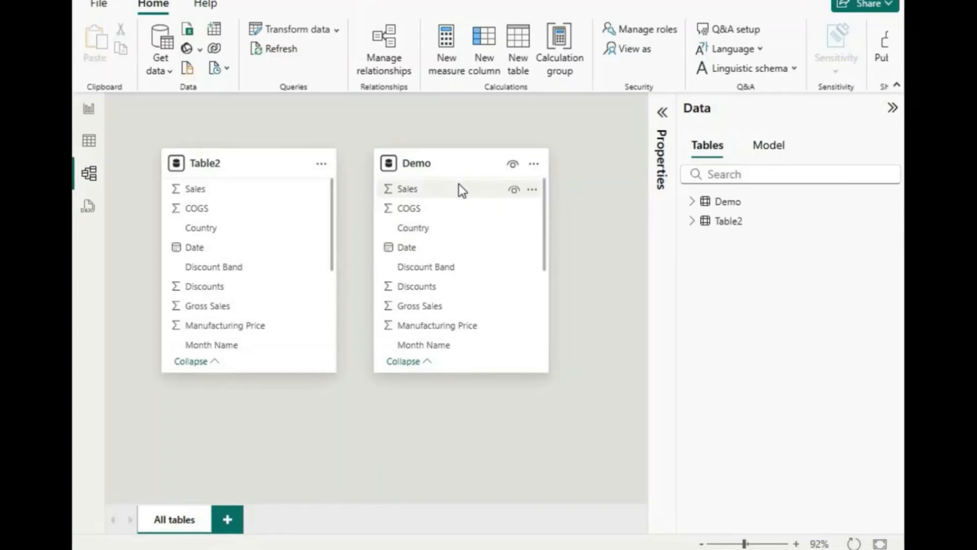
Add a clustered bar chart to the report with Product from Table2 on the Y-axis and Sales from Demo on the X-axis.
left_click(89, 107)
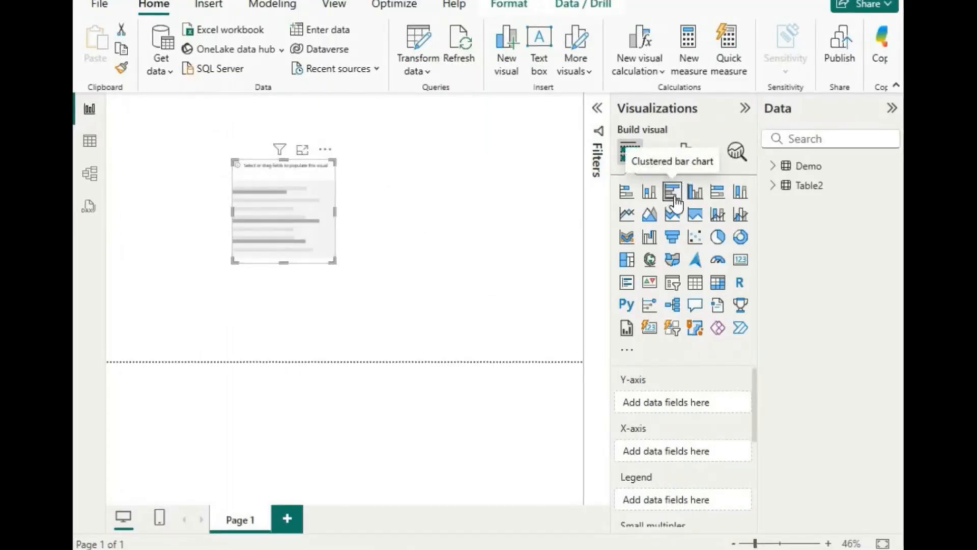
left_click(771, 189)
left_click_drag(838, 213, 891, 234)
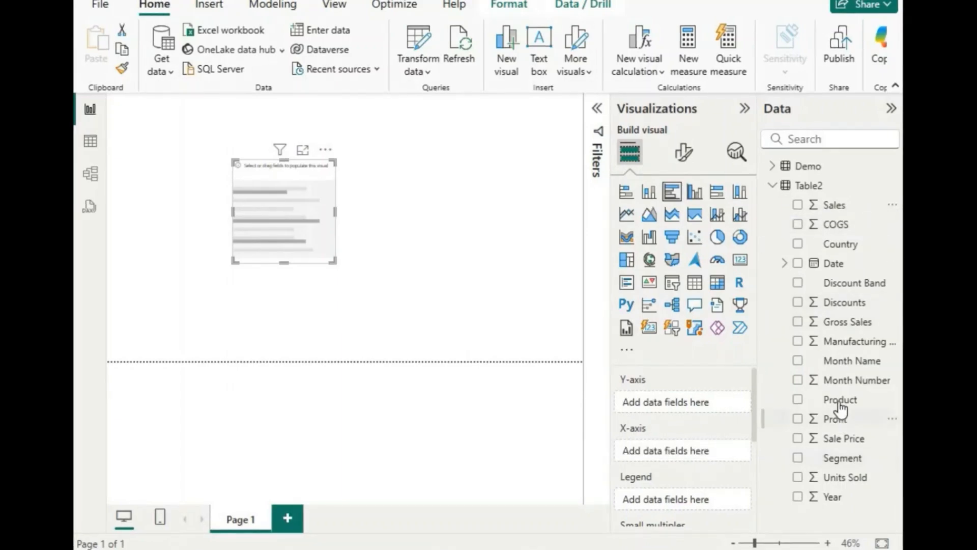
left_click_drag(836, 399, 687, 404)
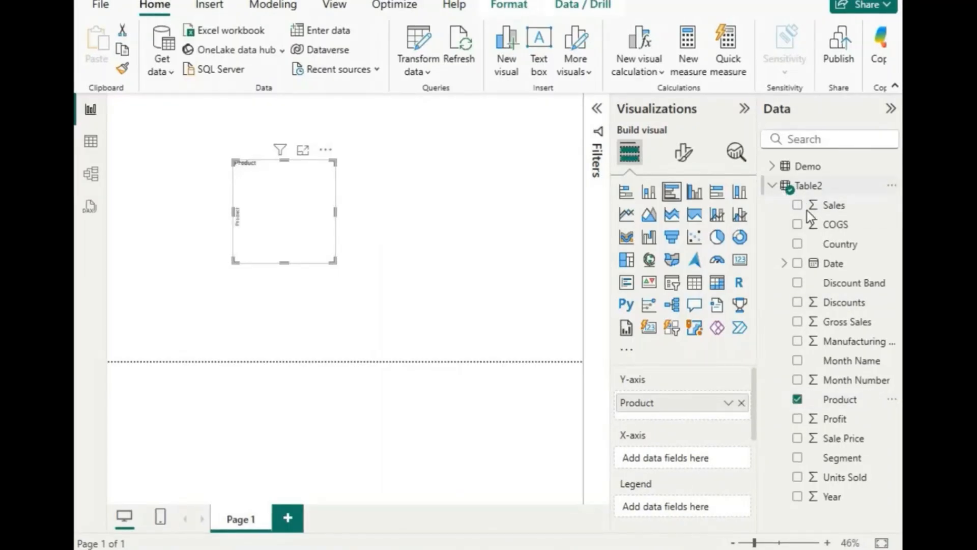
left_click(774, 186)
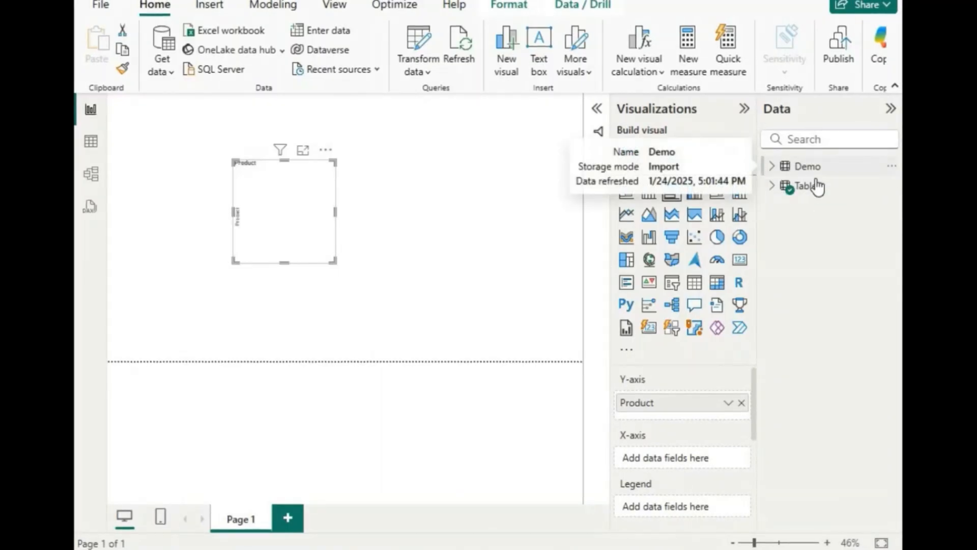
left_click(808, 166)
left_click_drag(833, 186, 677, 454)
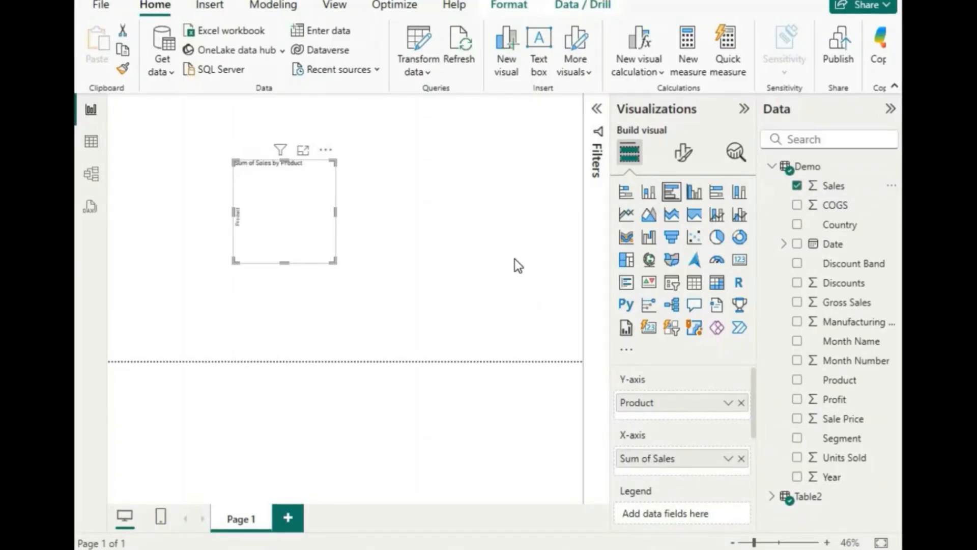
Enlarge the Sum of Sales by Product chart on the report canvas so its bars are easier to read.
left_click(335, 213)
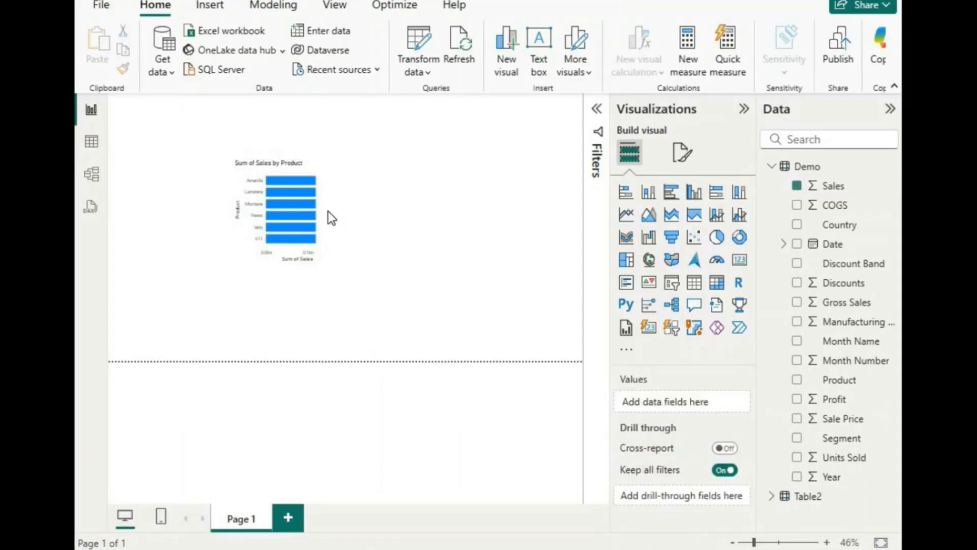
left_click(334, 210)
left_click_drag(334, 210, 432, 215)
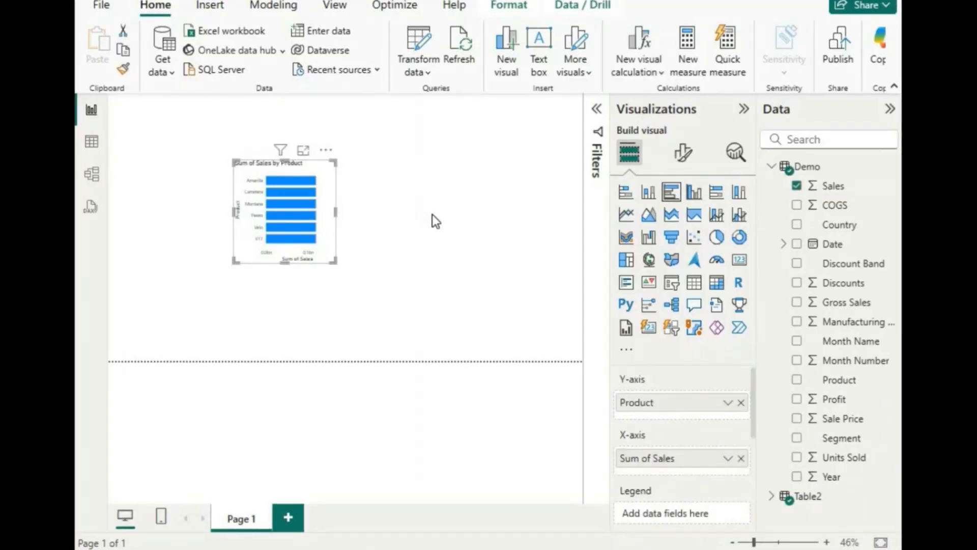
left_click_drag(341, 263, 357, 229)
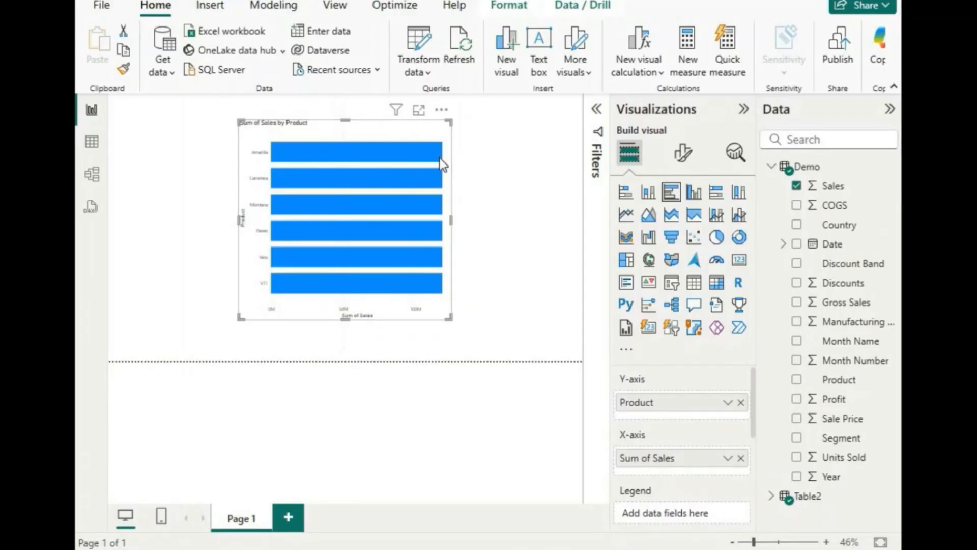
mouse_move(440, 159)
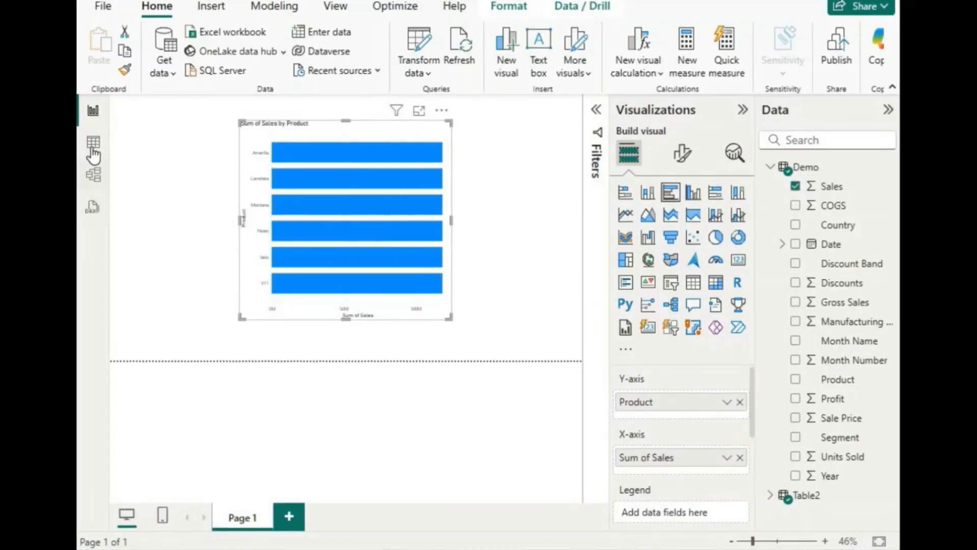
Examine the Demo table in Table view, looking through its rows and across to the Gross Sales and Discounts columns.
left_click(770, 168)
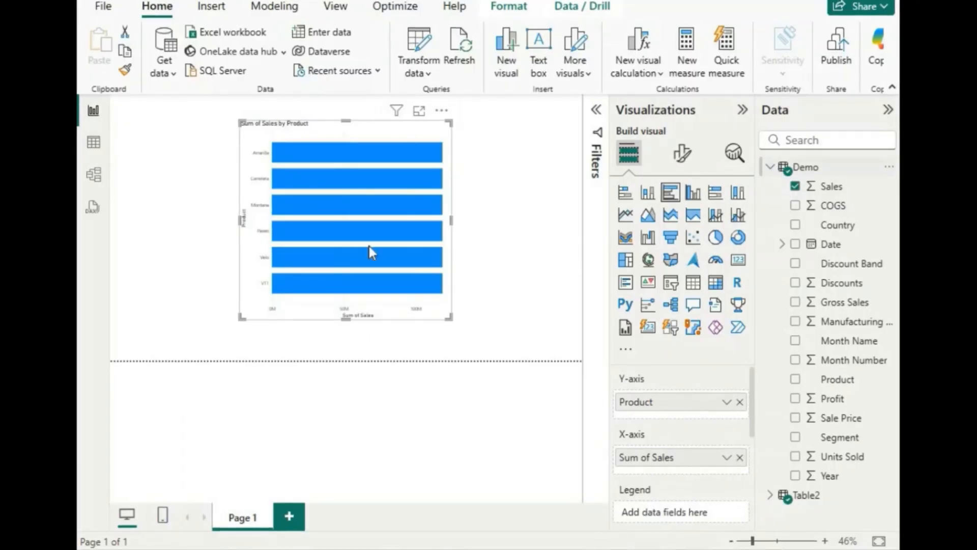
left_click(95, 145)
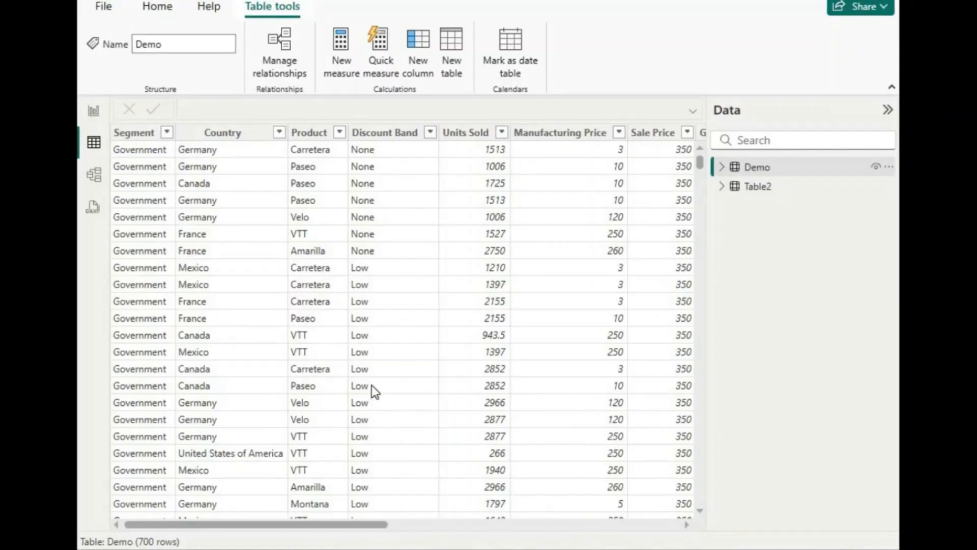
scroll(405, 527, "right", 3)
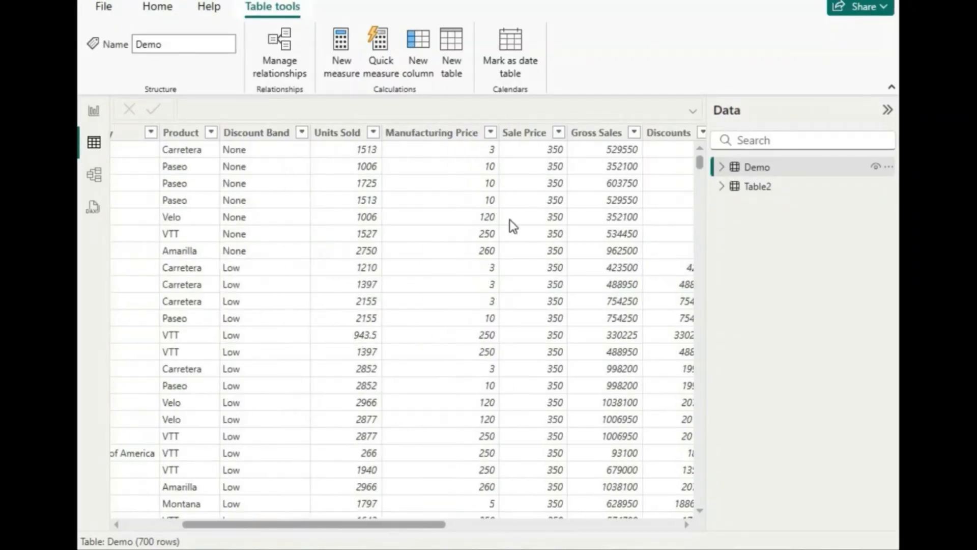
scroll(529, 242, "down", 20)
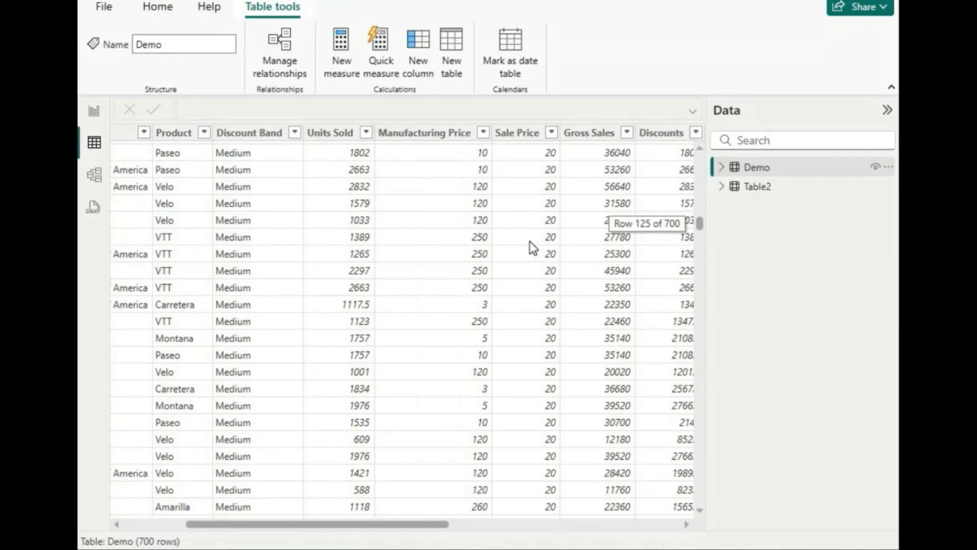
scroll(527, 224, "up", 8)
scroll(526, 229, "up", 3)
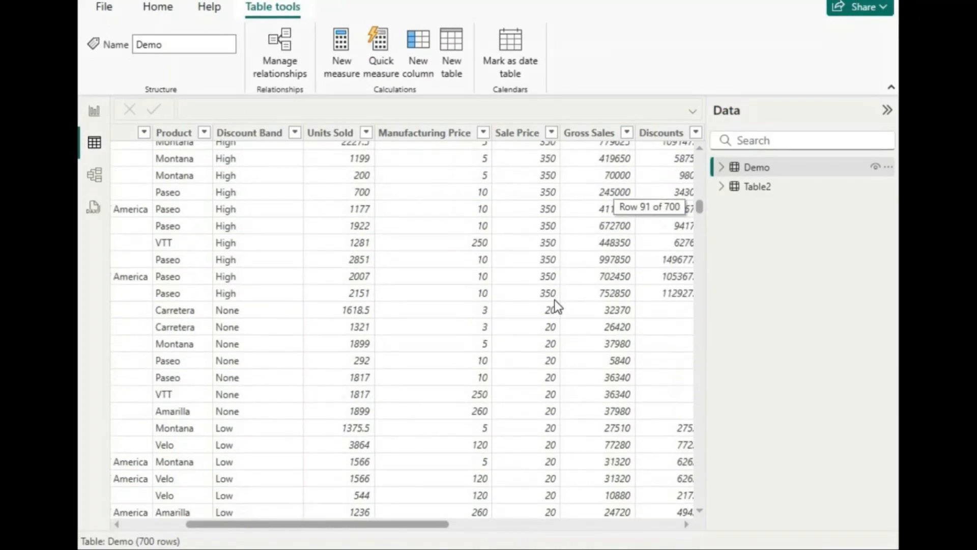
scroll(539, 328, "down", 20)
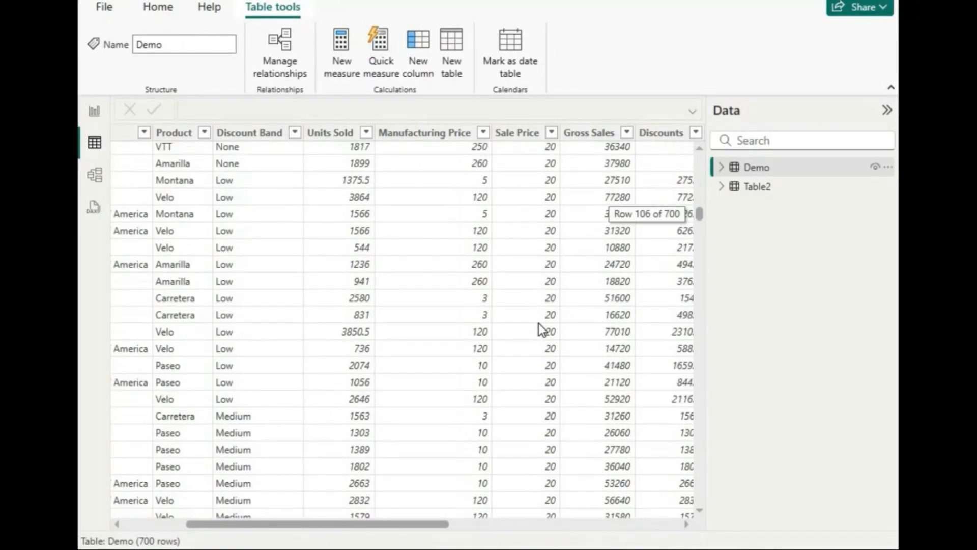
scroll(548, 350, "down", 17)
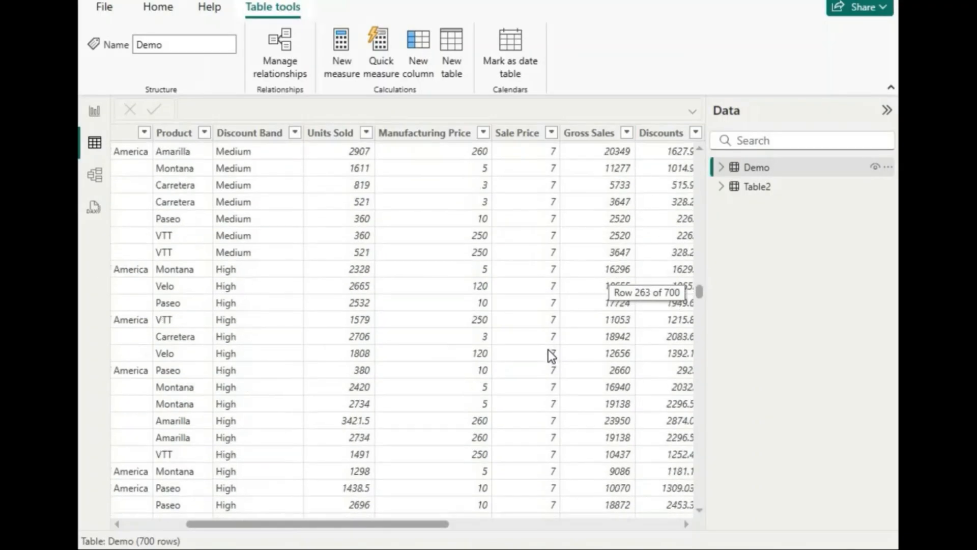
scroll(550, 374, "up", 20)
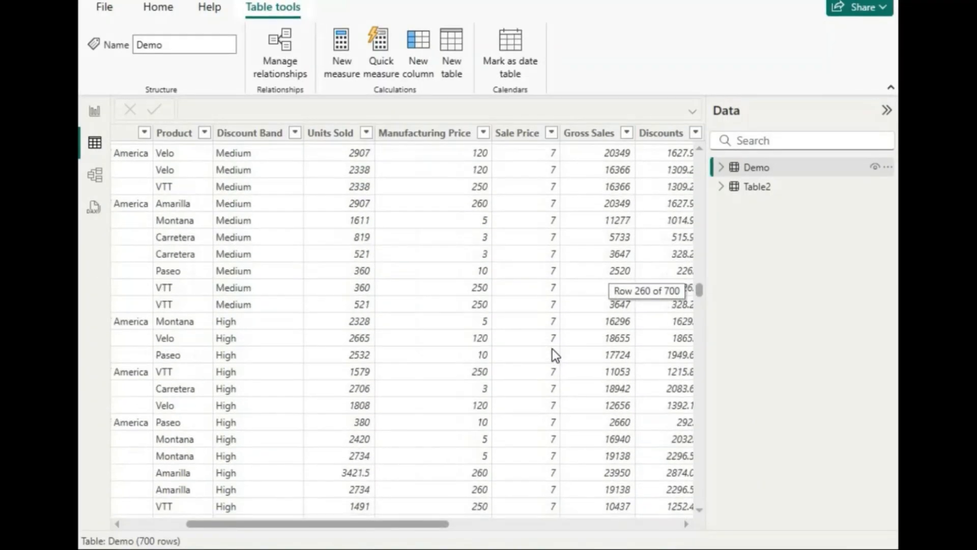
scroll(547, 336, "up", 20)
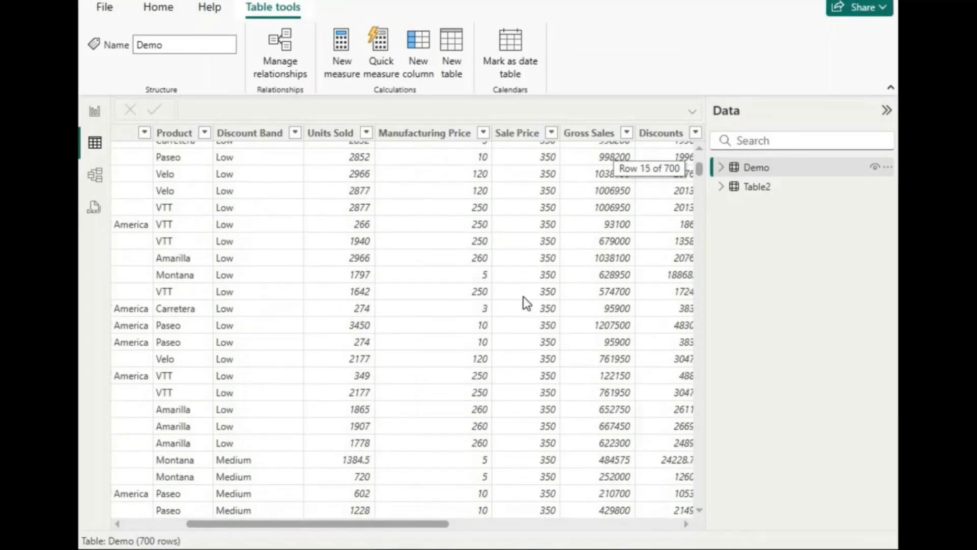
Return to the report canvas and remove the Sum of Sales by Product chart.
left_click(94, 116)
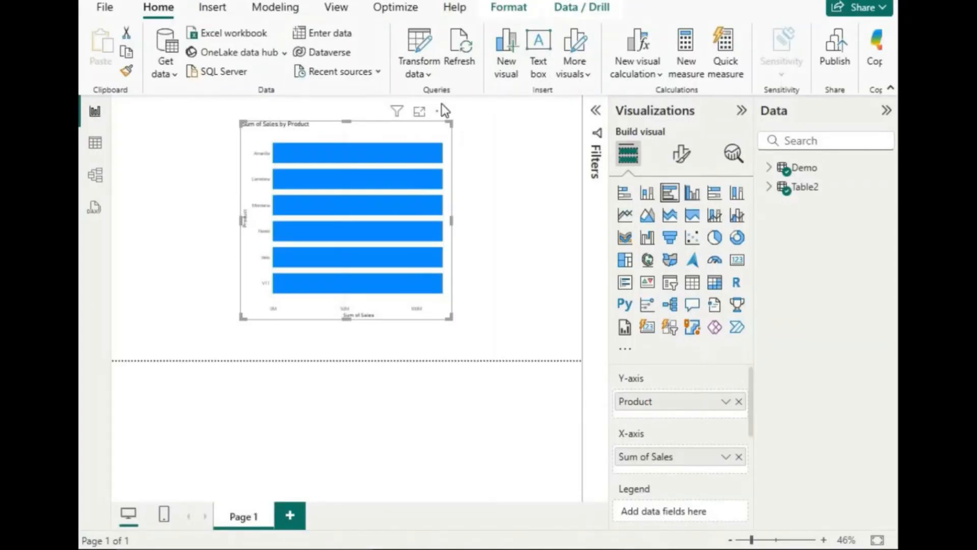
left_click(441, 111)
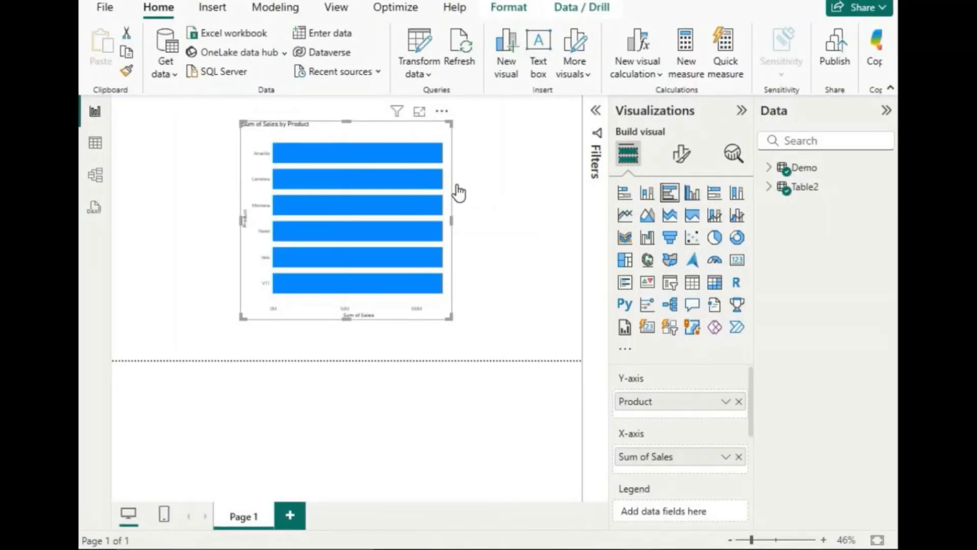
left_click(489, 167)
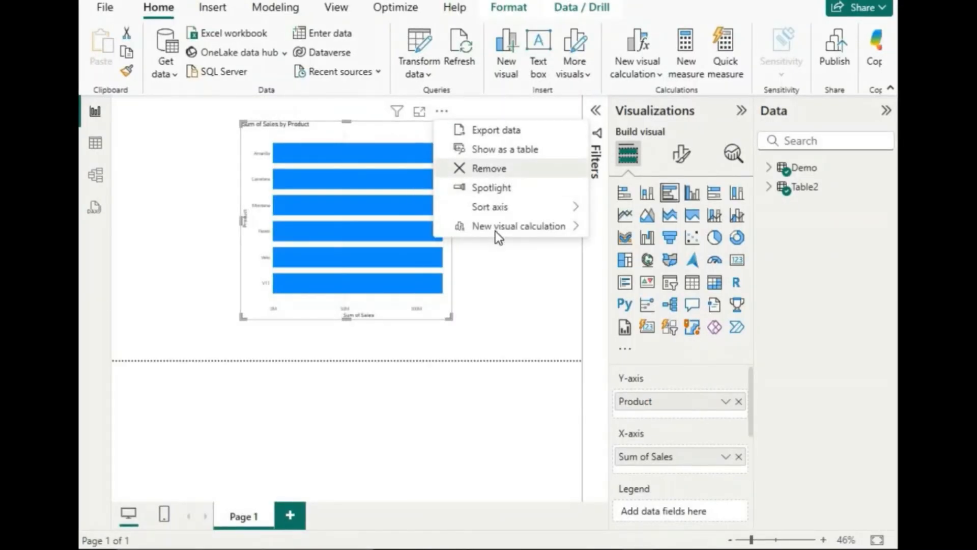
Try to relate the Date field of Table2 to the Date field of Demo in Model view.
left_click(95, 179)
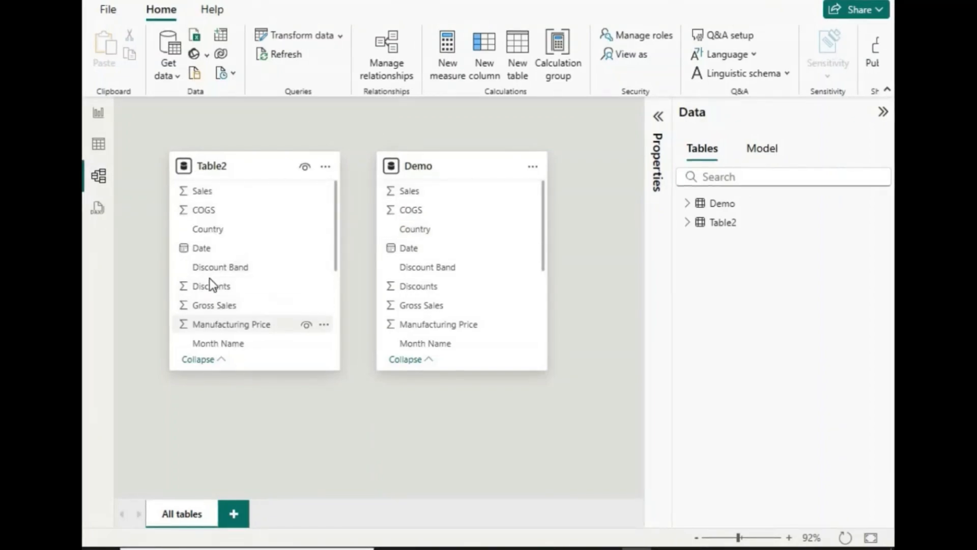
left_click_drag(206, 249, 418, 246)
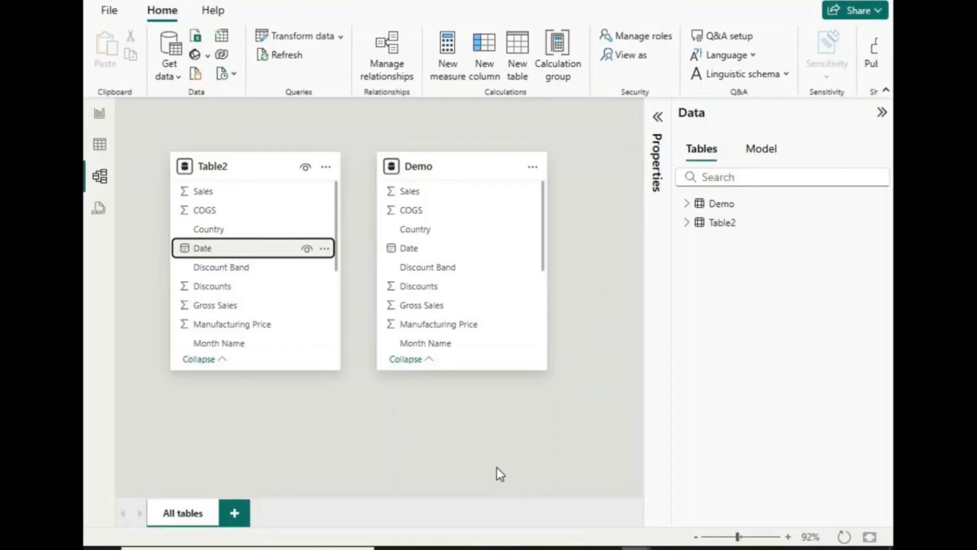
Review and save the active many-to-many relationship between the Date fields of Table2 and Demo, with cross-filter direction Both.
mouse_move(636, 548)
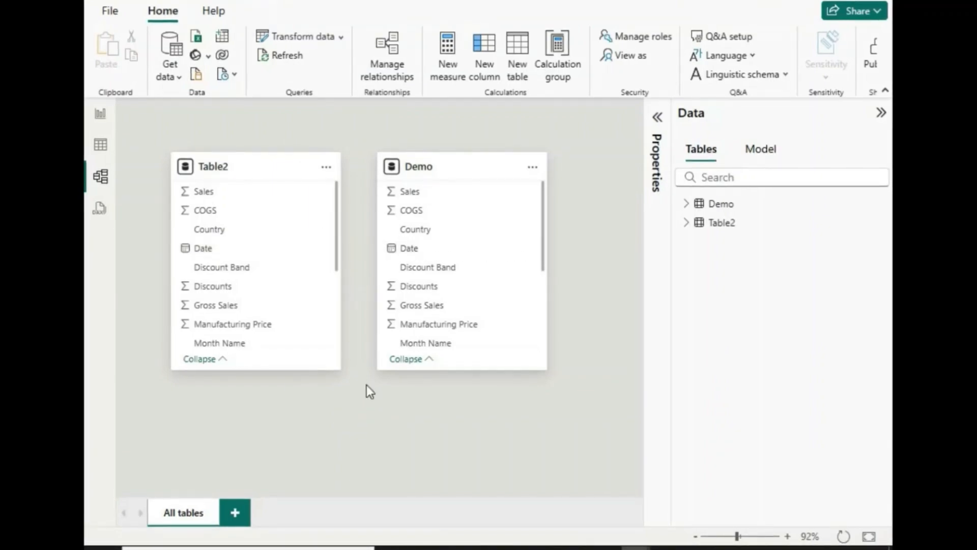
mouse_move(704, 500)
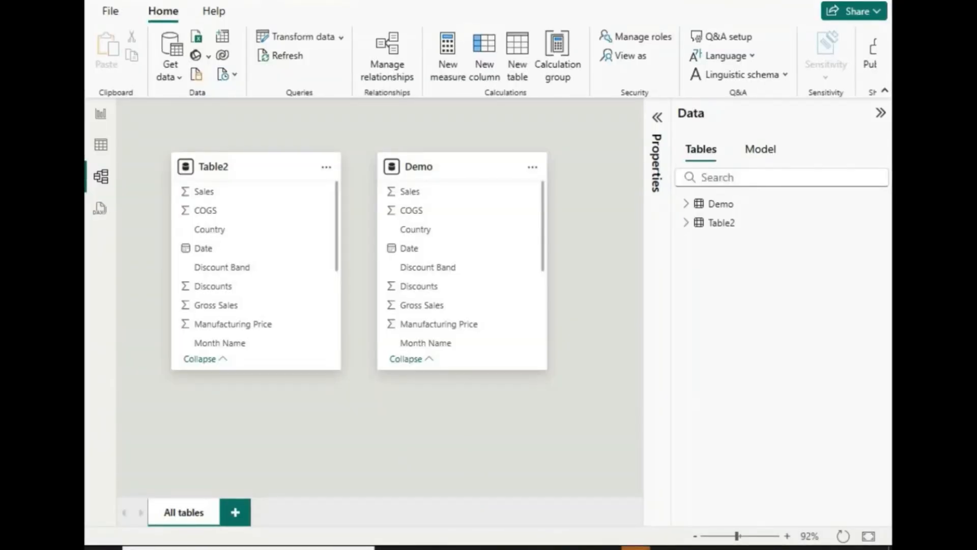
mouse_move(616, 505)
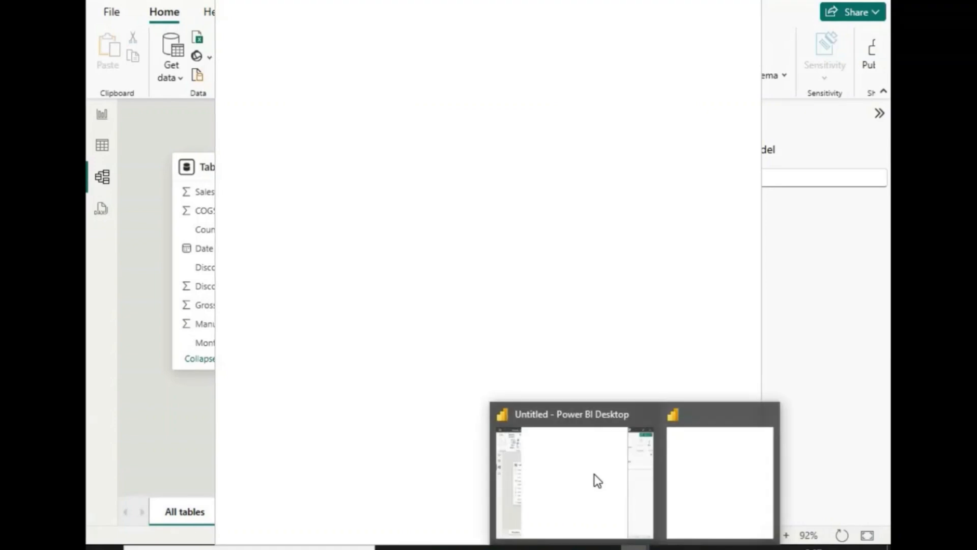
left_click(594, 474)
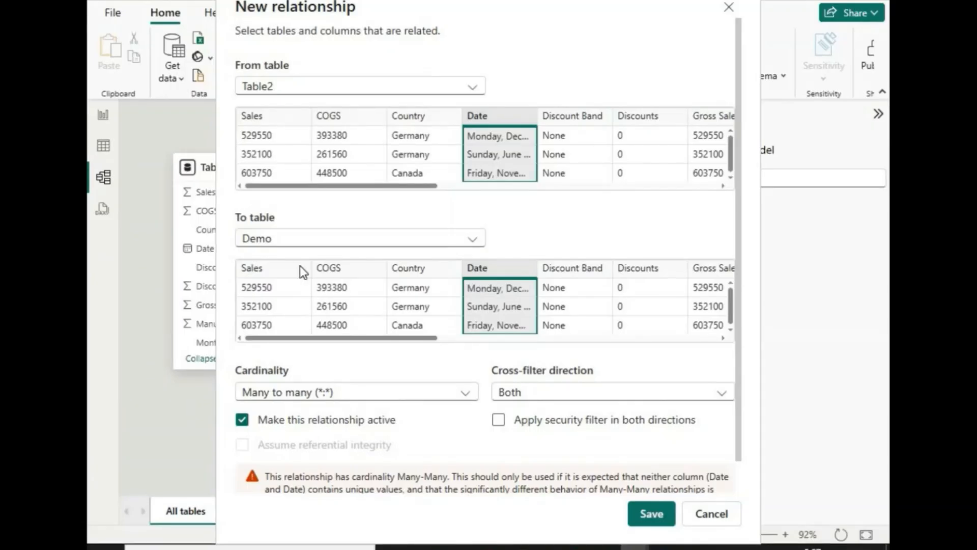
scroll(315, 357, "down", 2)
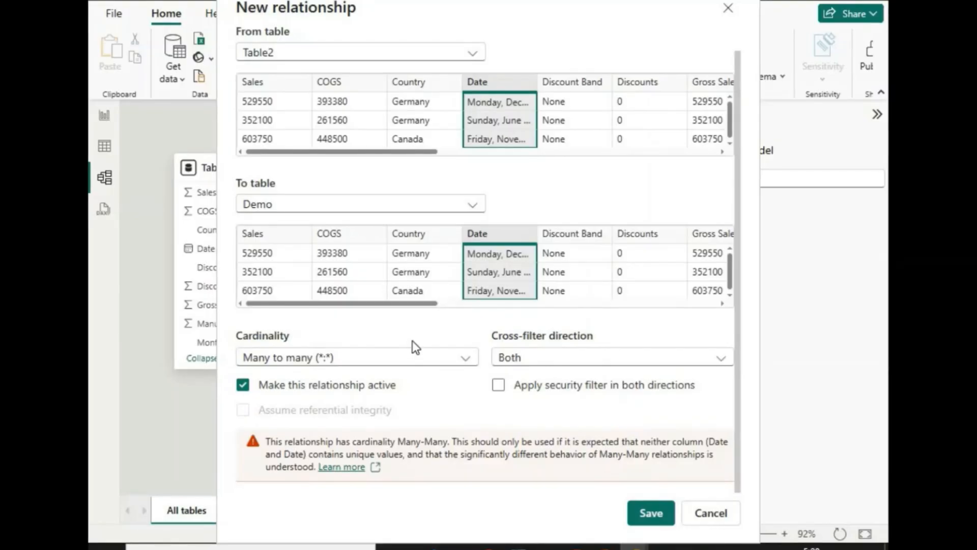
scroll(376, 306, "up", 1)
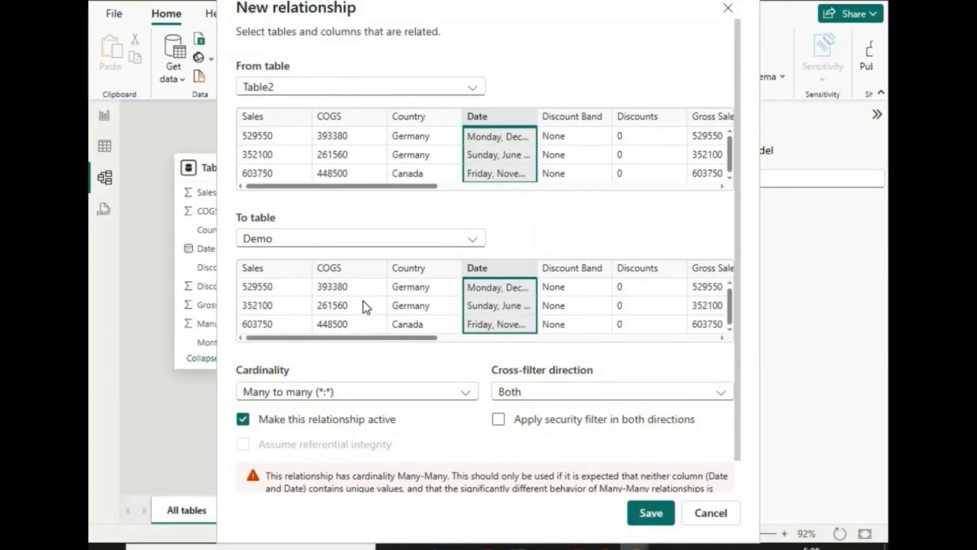
scroll(362, 301, "down", 1)
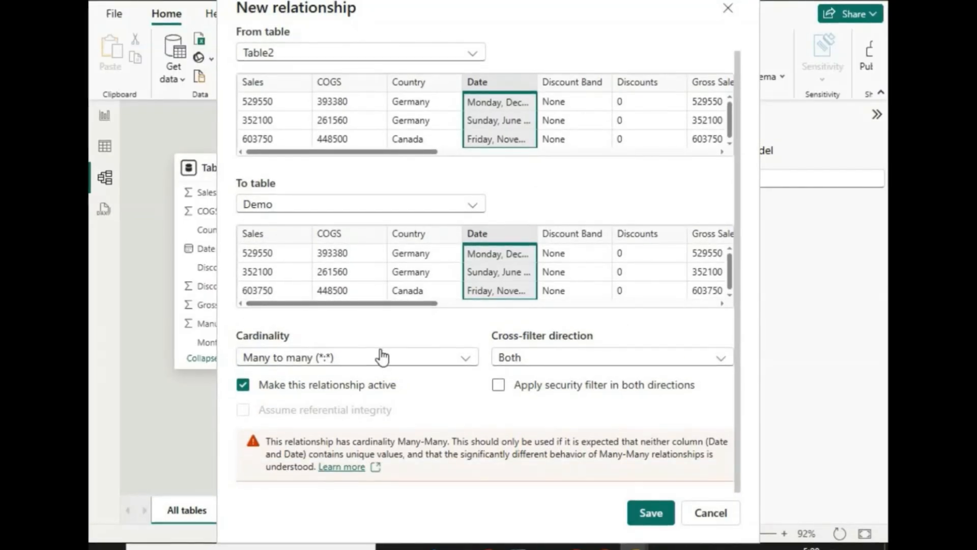
scroll(716, 490, "up", 1)
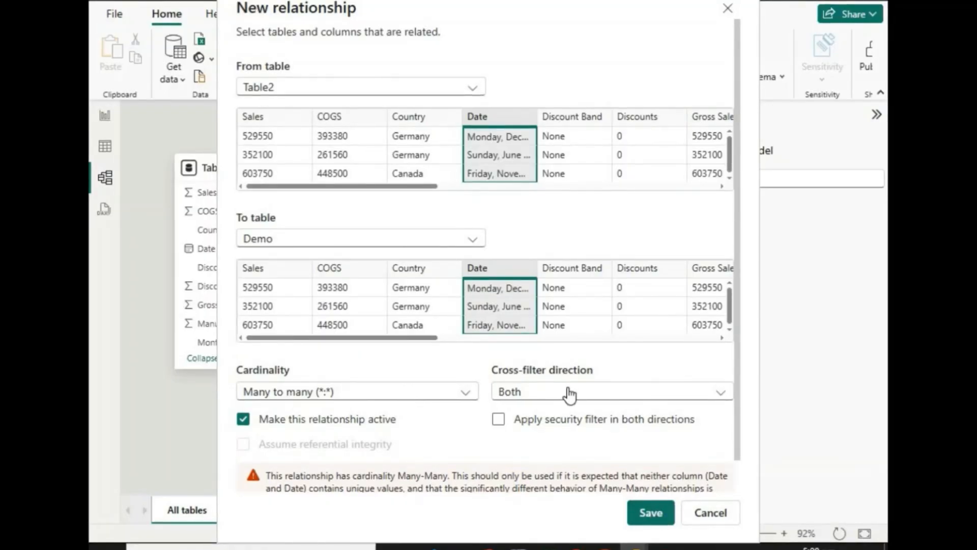
left_click(651, 513)
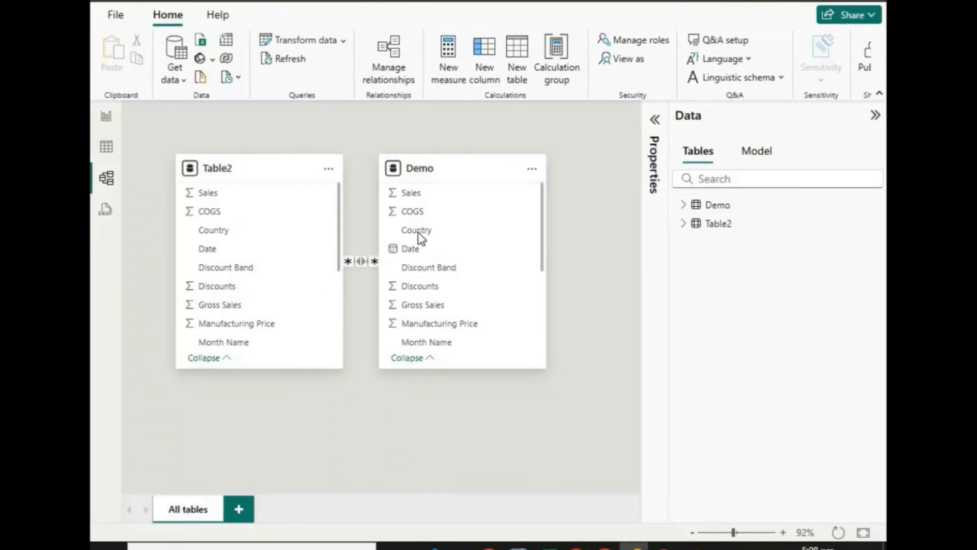
Move the Table2 and Demo cards apart in the model diagram and inspect the relationship line between them.
left_click_drag(480, 170, 576, 176)
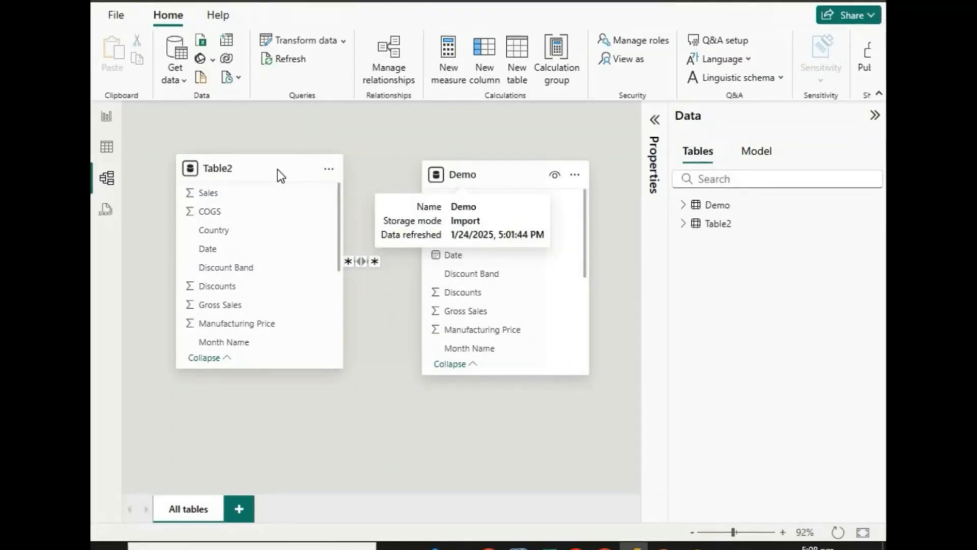
left_click_drag(277, 169, 174, 169)
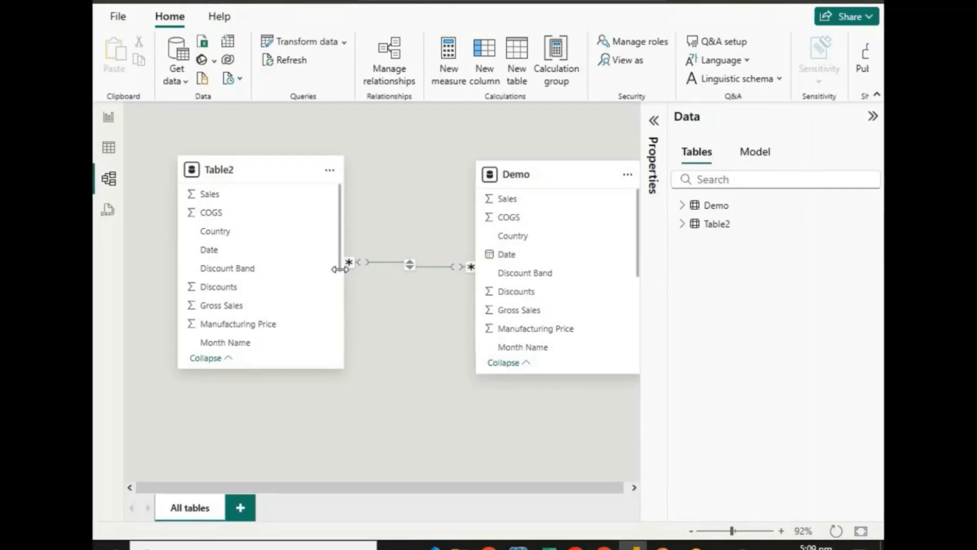
left_click(461, 265)
left_click(502, 255)
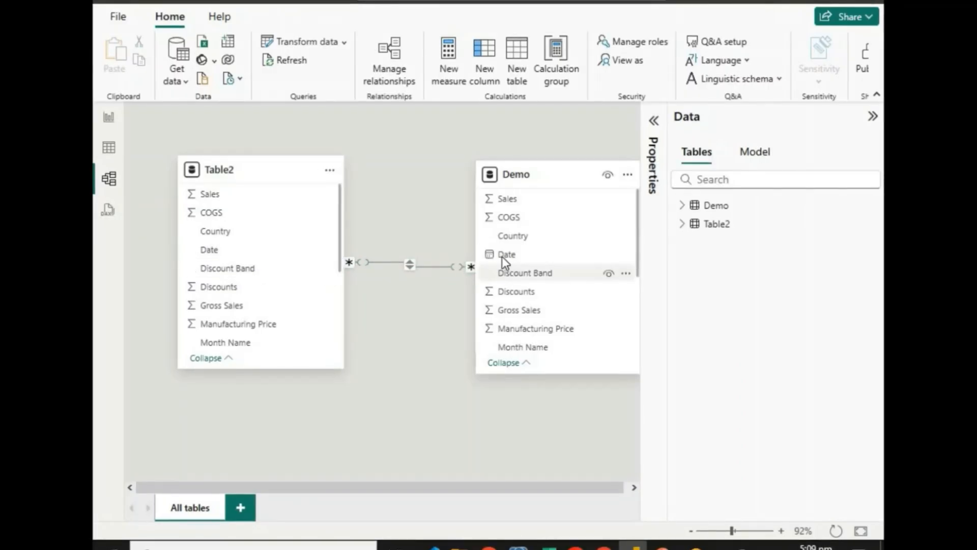
left_click(219, 231)
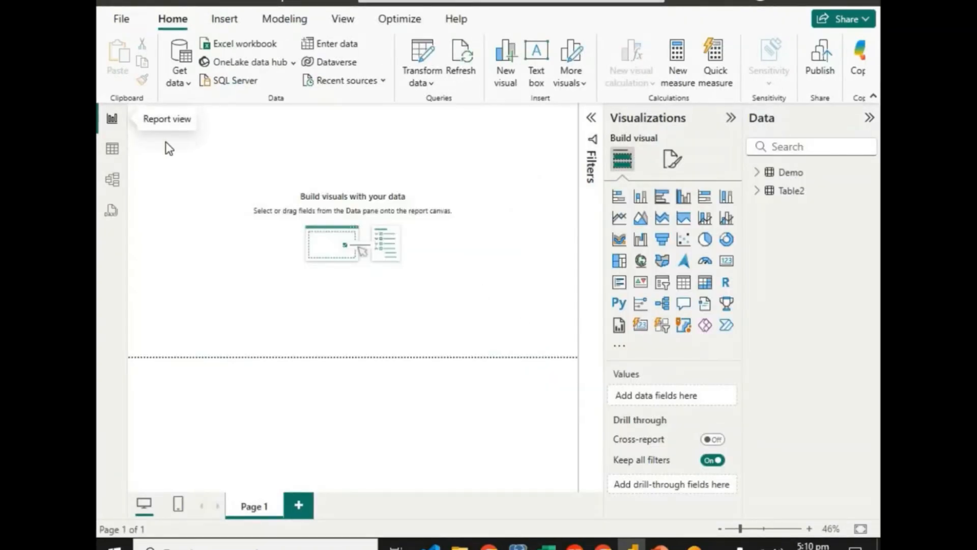
Build a clustered bar chart in Report view with Product from Table2 on the Y-axis and Sales from Demo on the X-axis.
left_click(659, 203)
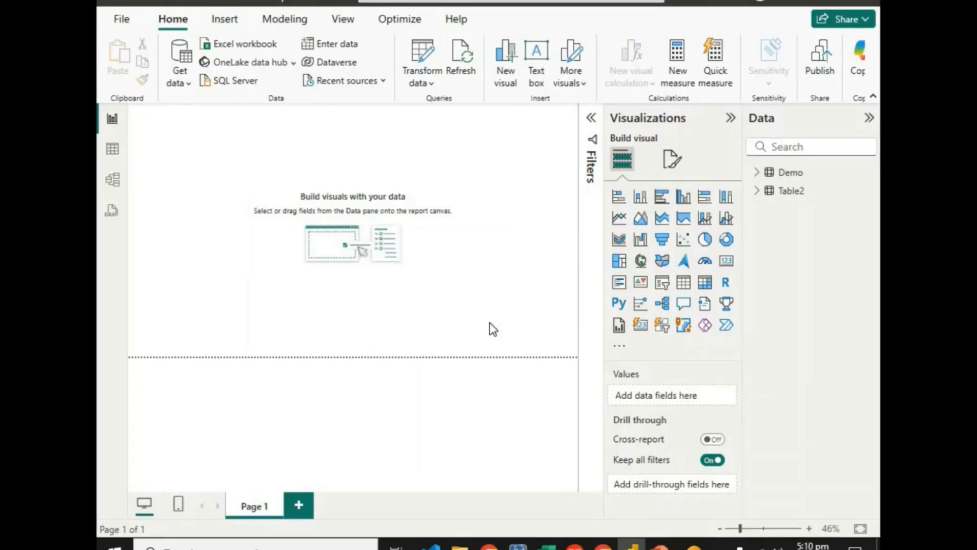
left_click(757, 191)
left_click_drag(814, 398, 676, 394)
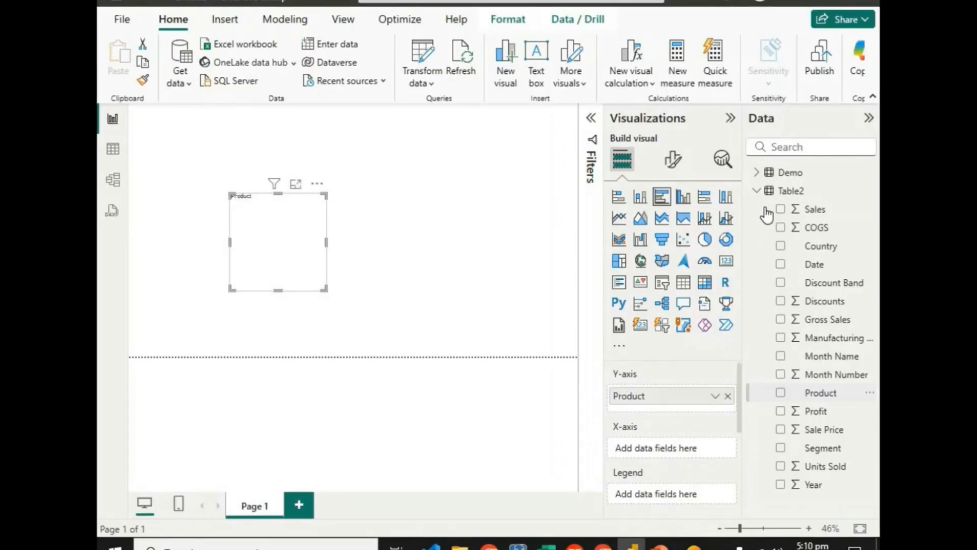
left_click(758, 190)
left_click(757, 173)
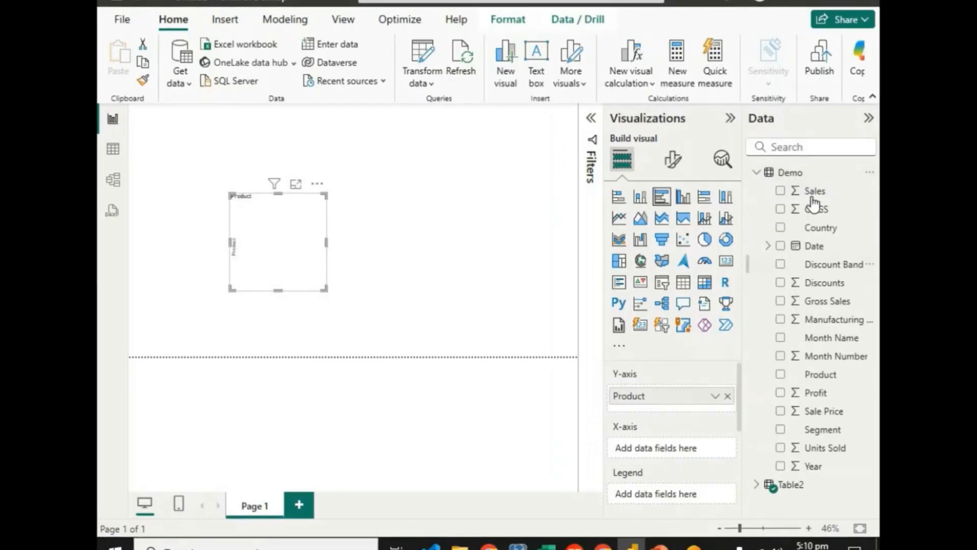
left_click_drag(815, 191, 676, 450)
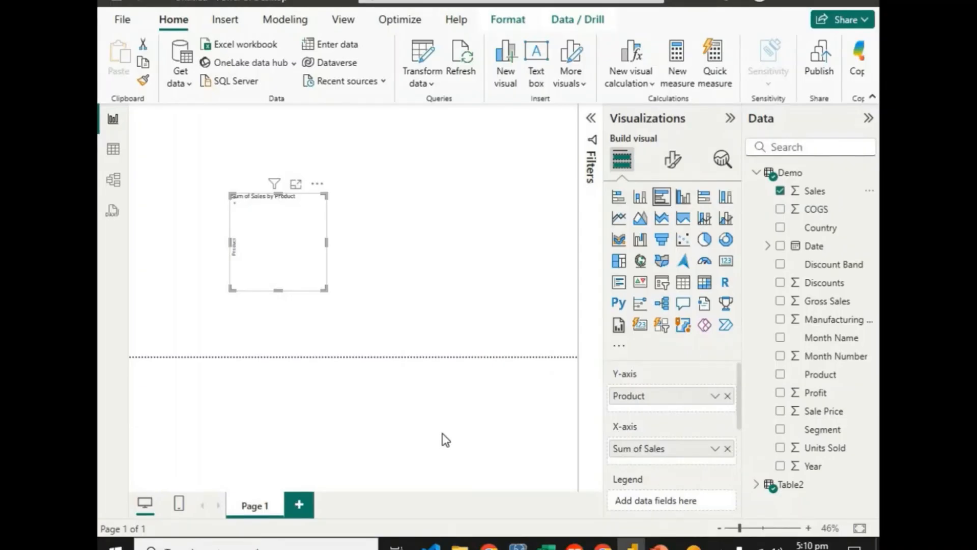
Enlarge the Sum of Sales by Product chart, move it higher on the page, and compare it with the model's table relationship.
left_click_drag(277, 292, 281, 355)
left_click_drag(327, 276, 480, 283)
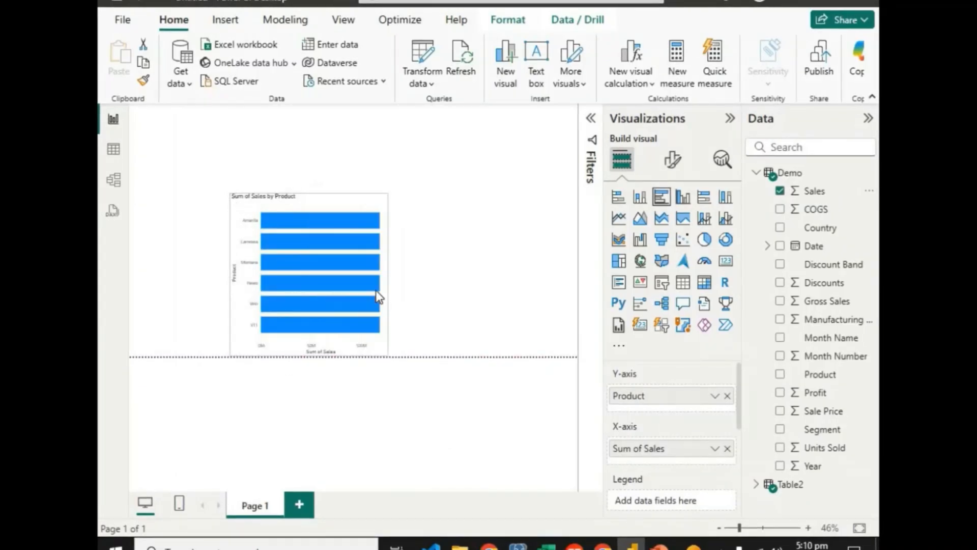
left_click_drag(375, 262, 373, 228)
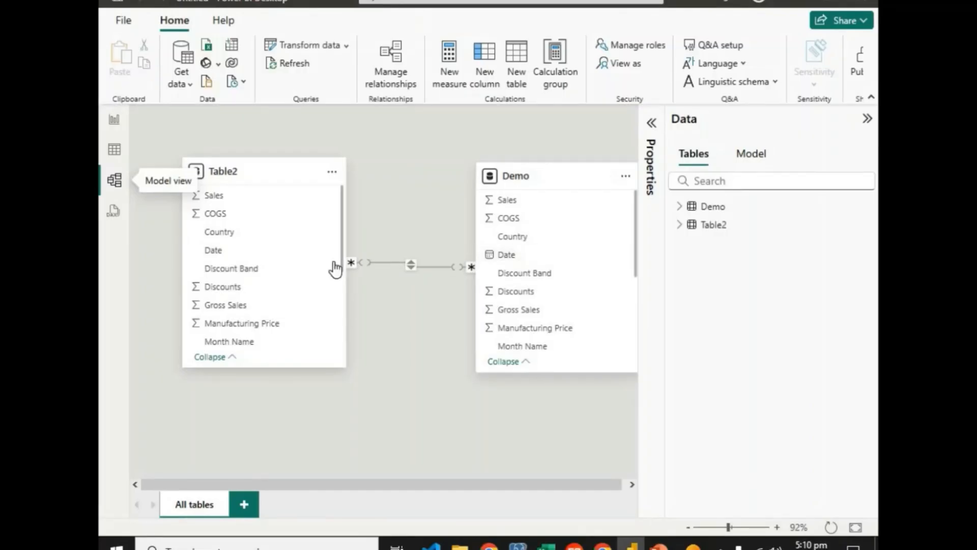
left_click(117, 120)
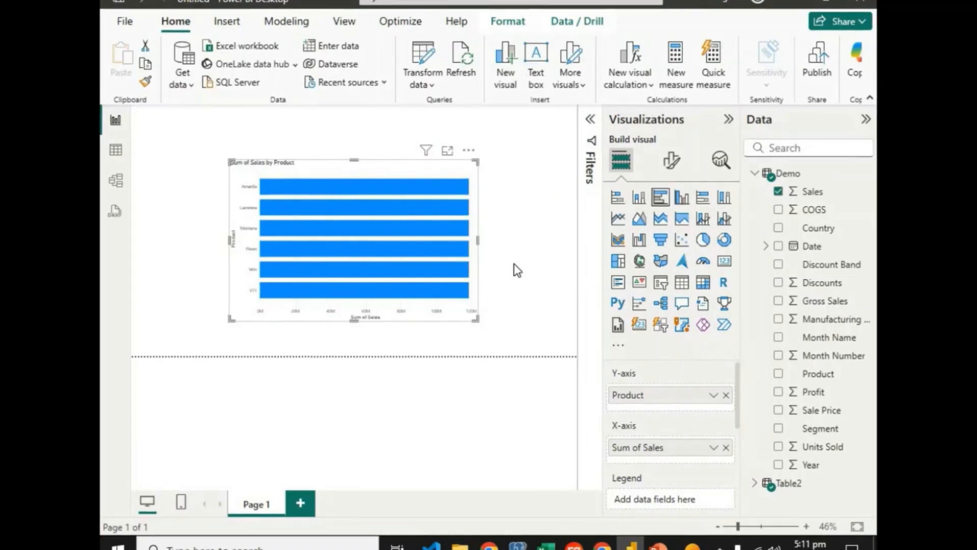
Try to relate the Country field of Table2 to the Country field of Demo as an active relationship with cross-filter direction Both.
left_click(116, 181)
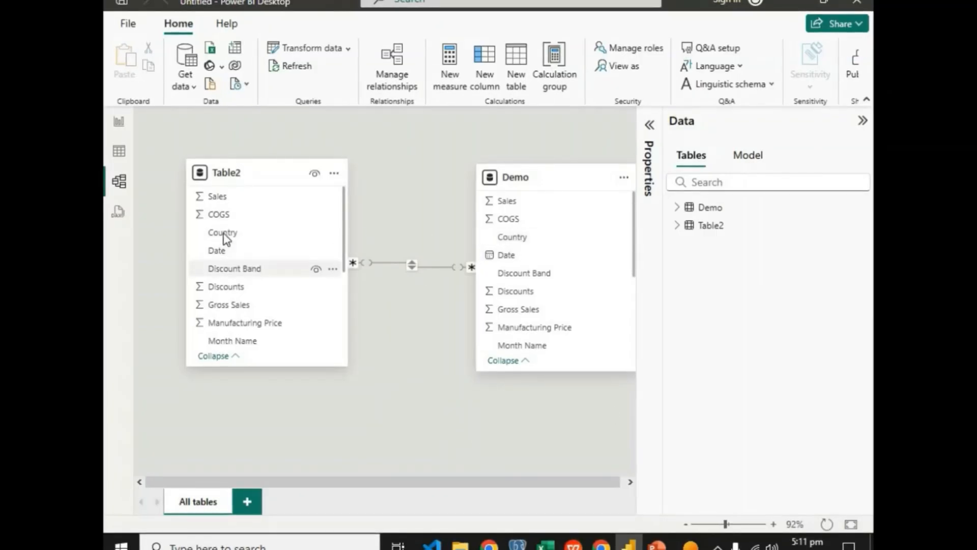
left_click_drag(222, 233, 512, 238)
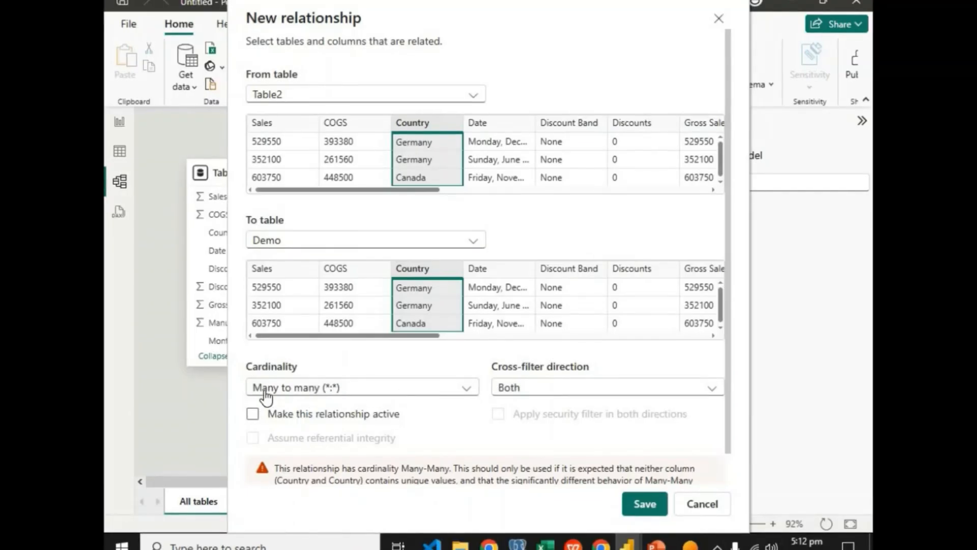
left_click(566, 395)
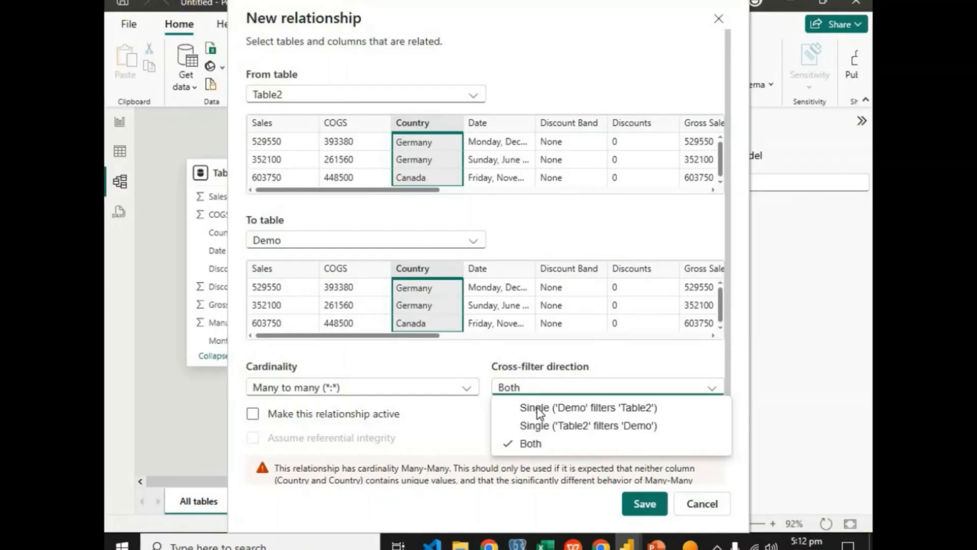
left_click(535, 407)
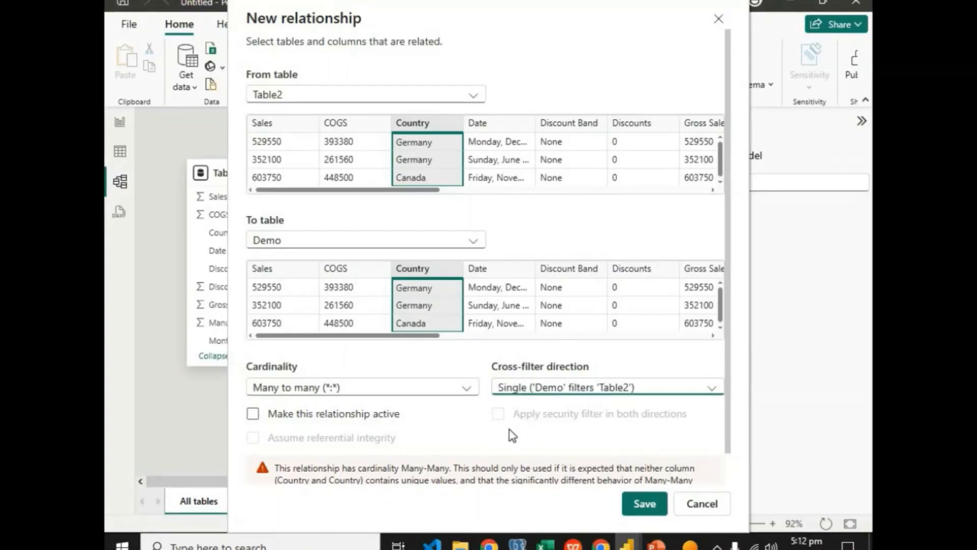
left_click(541, 394)
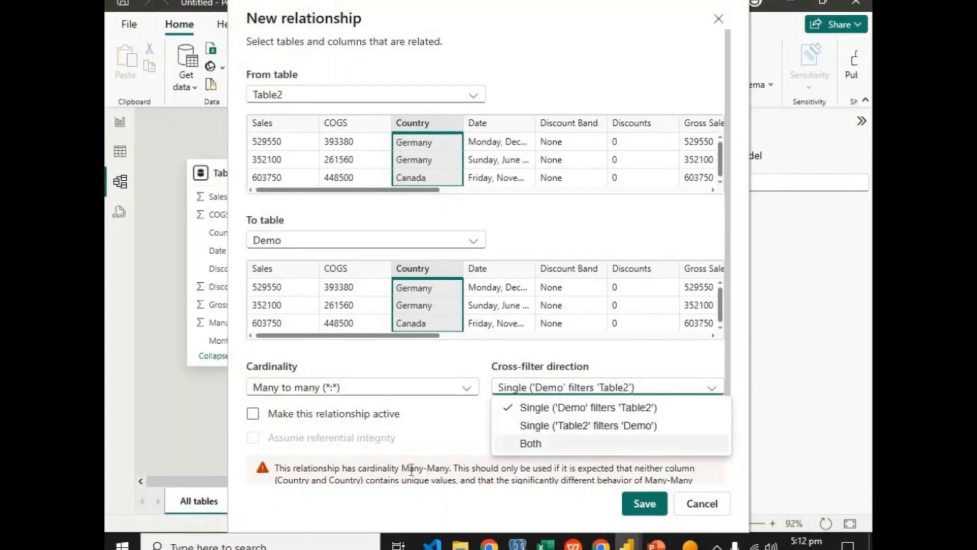
left_click(511, 444)
scroll(450, 415, "down", 1)
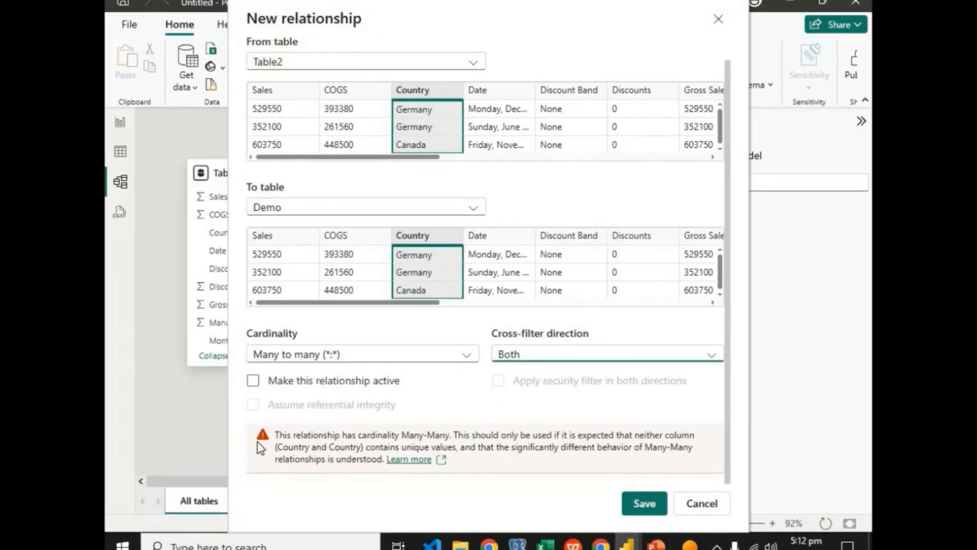
left_click(253, 380)
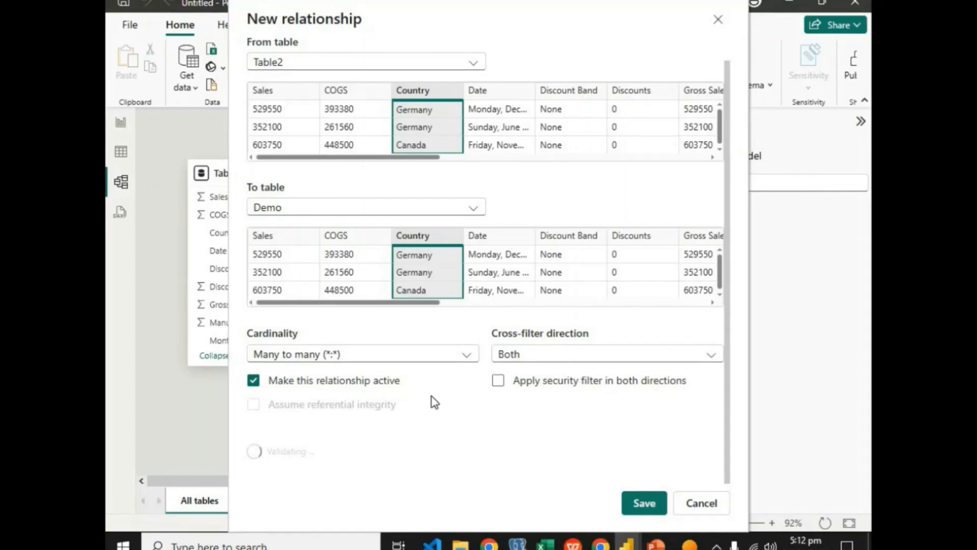
left_click(691, 506)
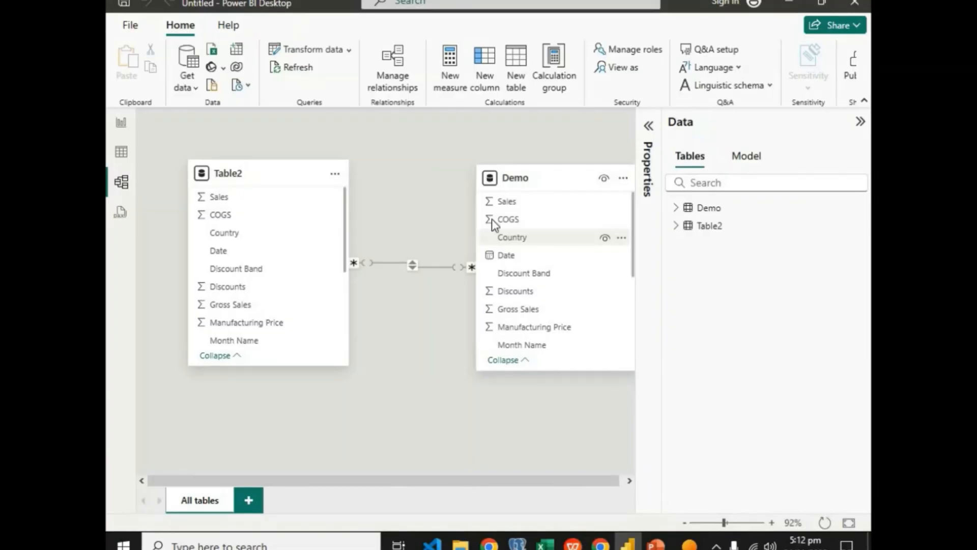
Delete the Sum of Sales by Product chart from Page 1 and go back to Model view.
left_click(125, 119)
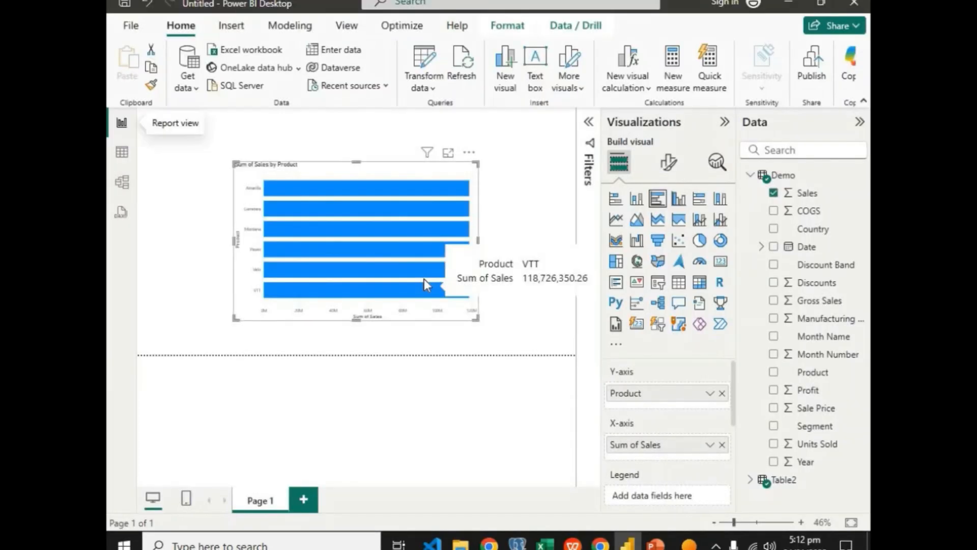
left_click(469, 153)
left_click(507, 206)
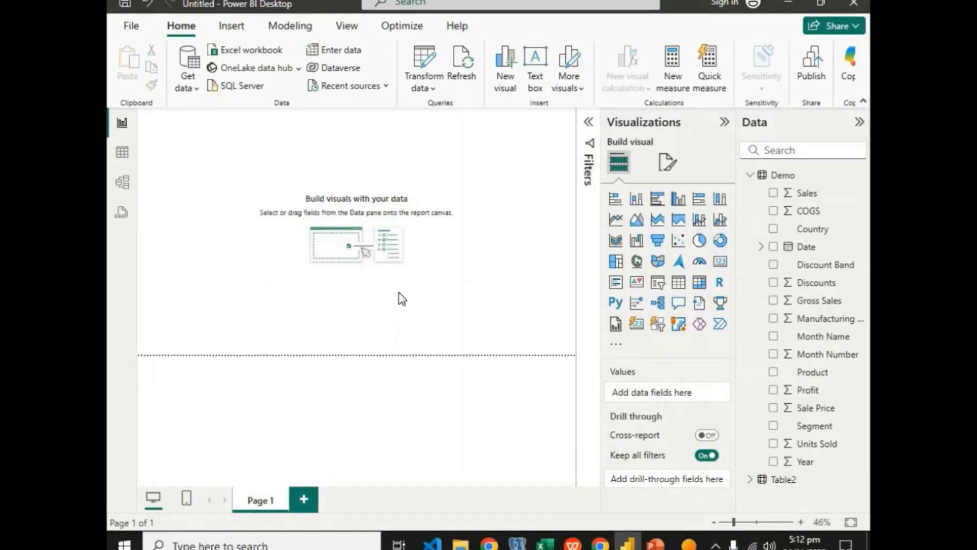
left_click(751, 175)
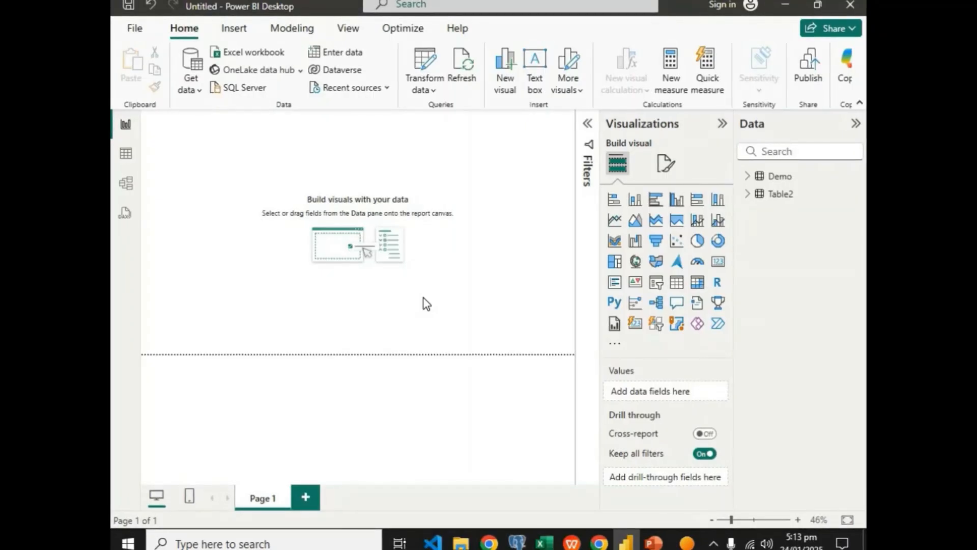
left_click(127, 184)
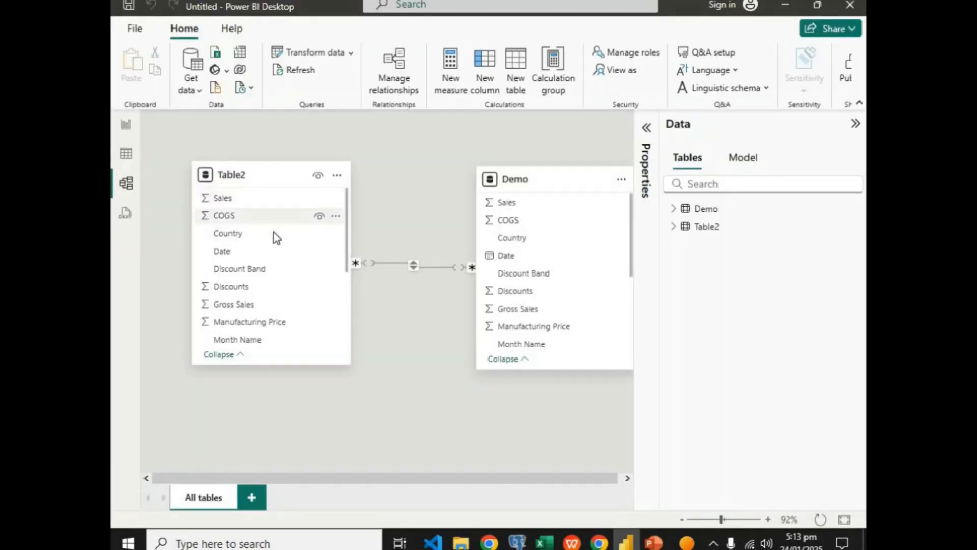
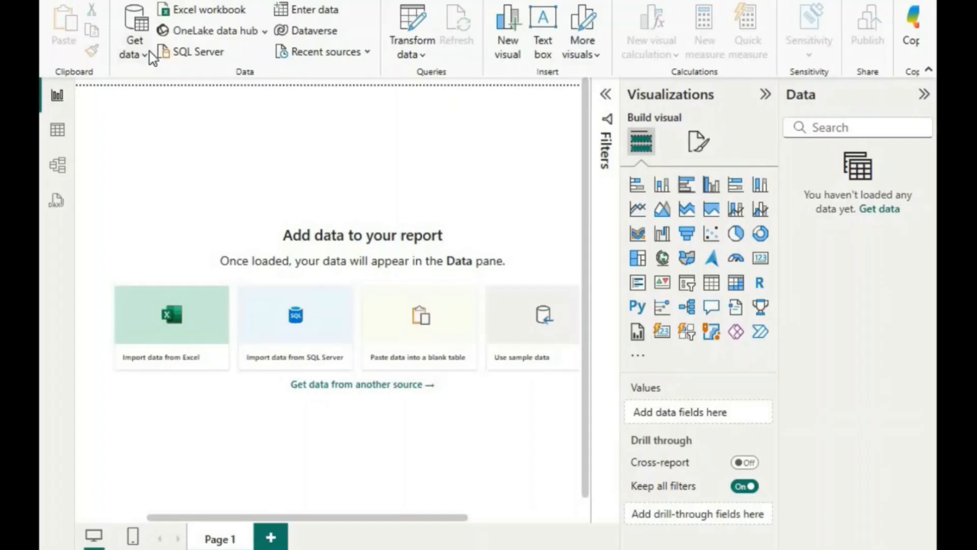
Look through the common data sources offered for getting data into the empty report.
left_click(147, 51)
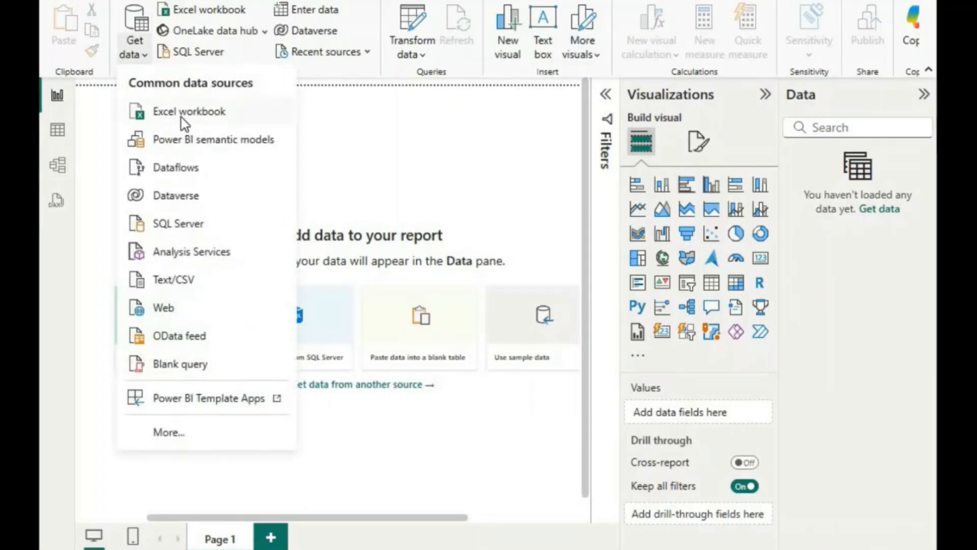
left_click(392, 149)
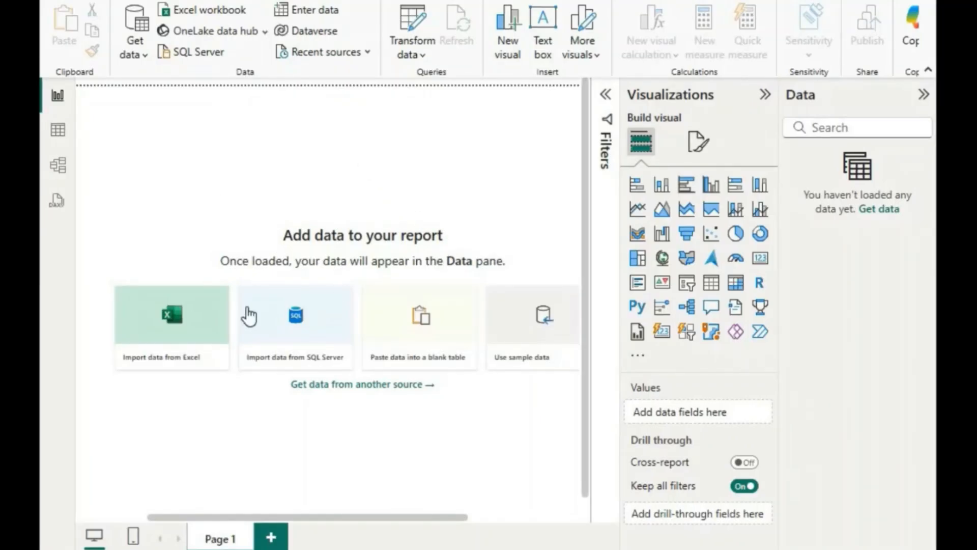
Review the import options on the empty report page and the list of common data sources.
scroll(574, 393, "right", 5)
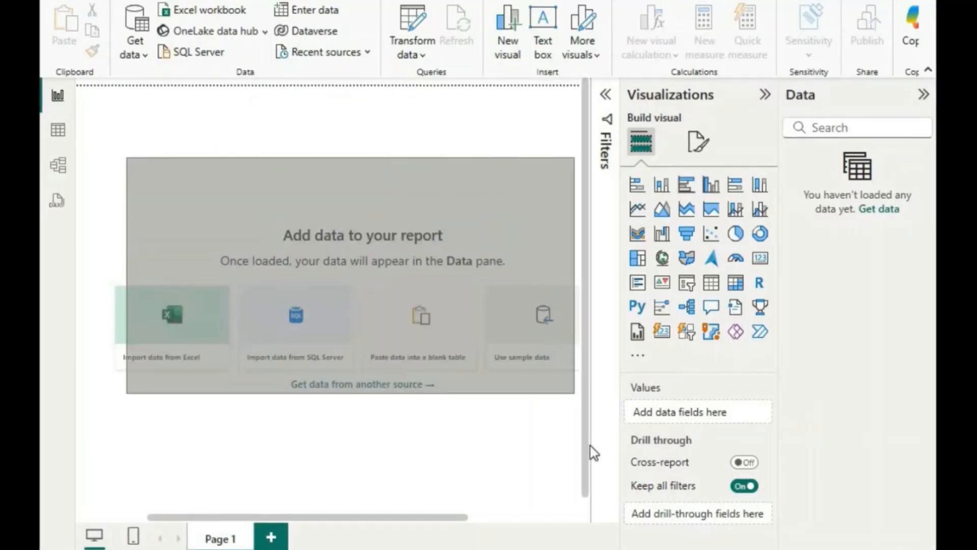
left_click_drag(450, 517, 366, 518)
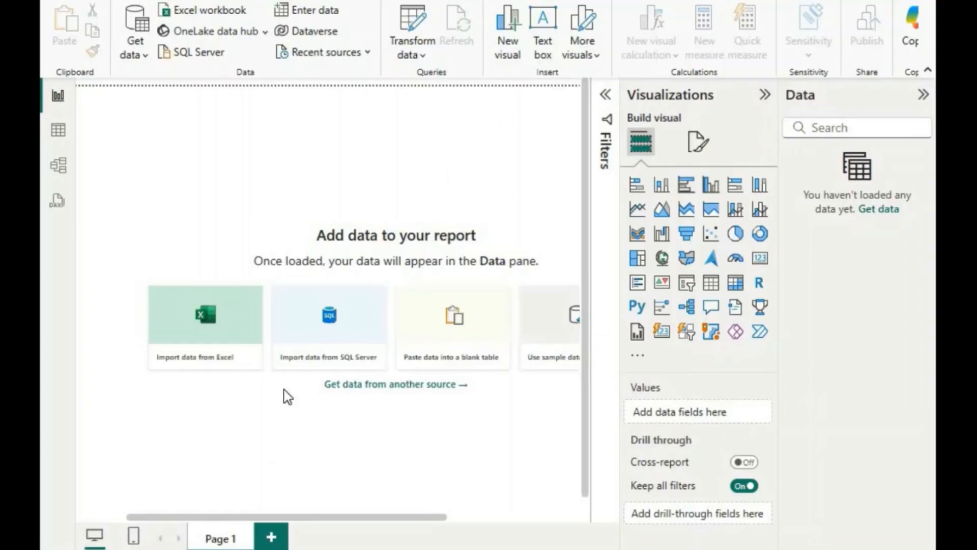
left_click_drag(327, 515, 364, 518)
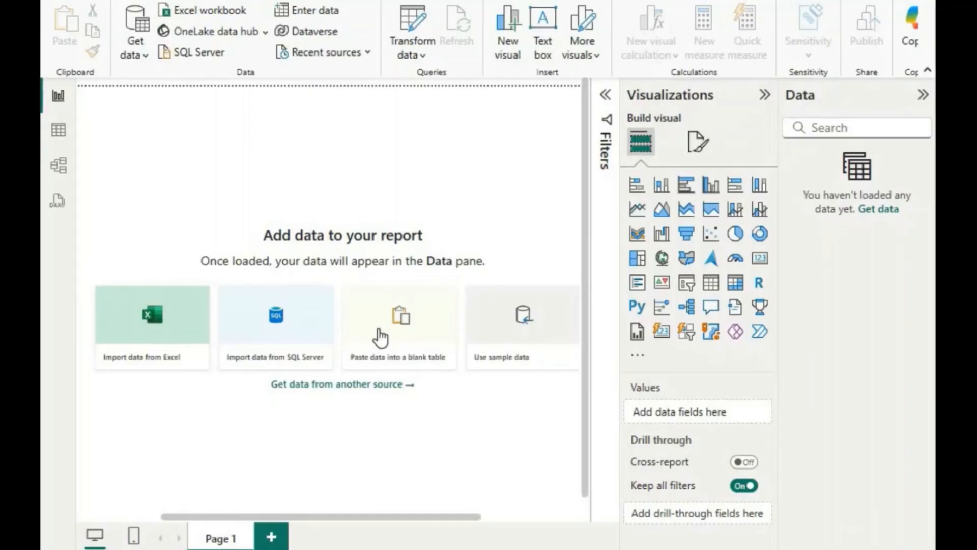
left_click(142, 56)
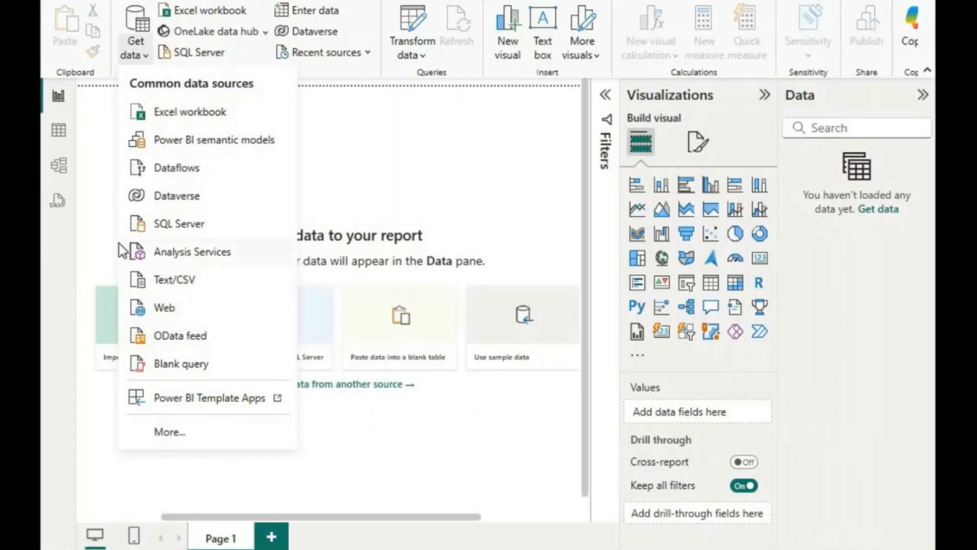
left_click(321, 413)
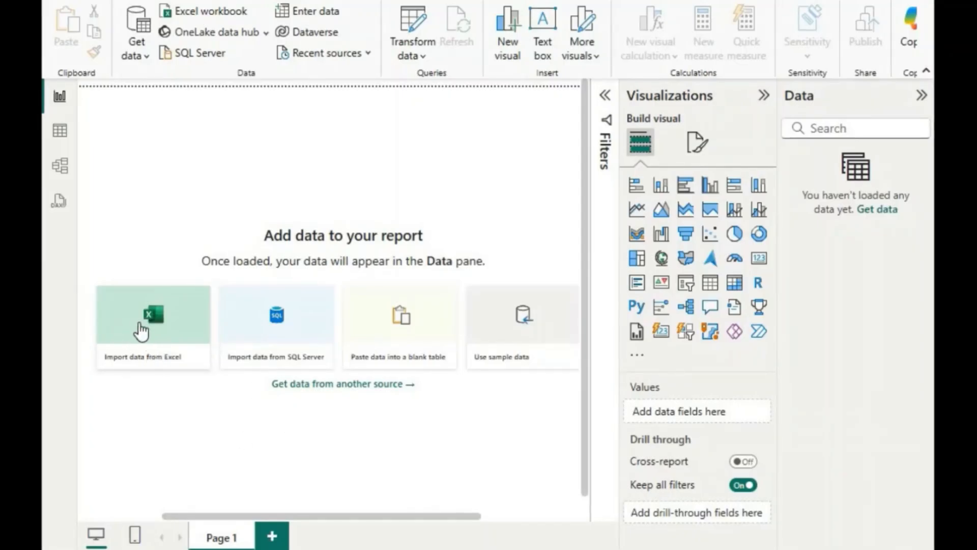
Import the Product_Details and Sales_Data sheets from the Excel workbook sample data_2 and load them into the report.
left_click(160, 310)
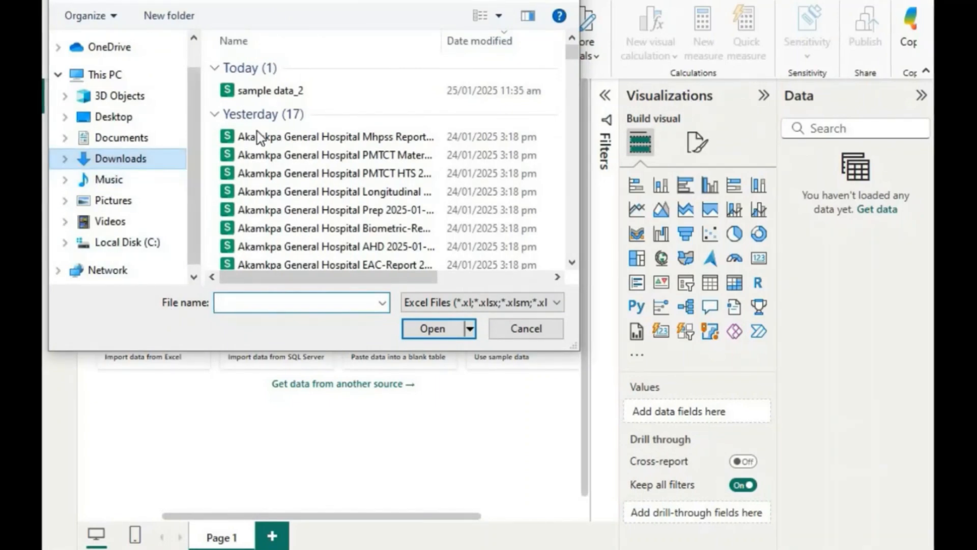
left_click(257, 91)
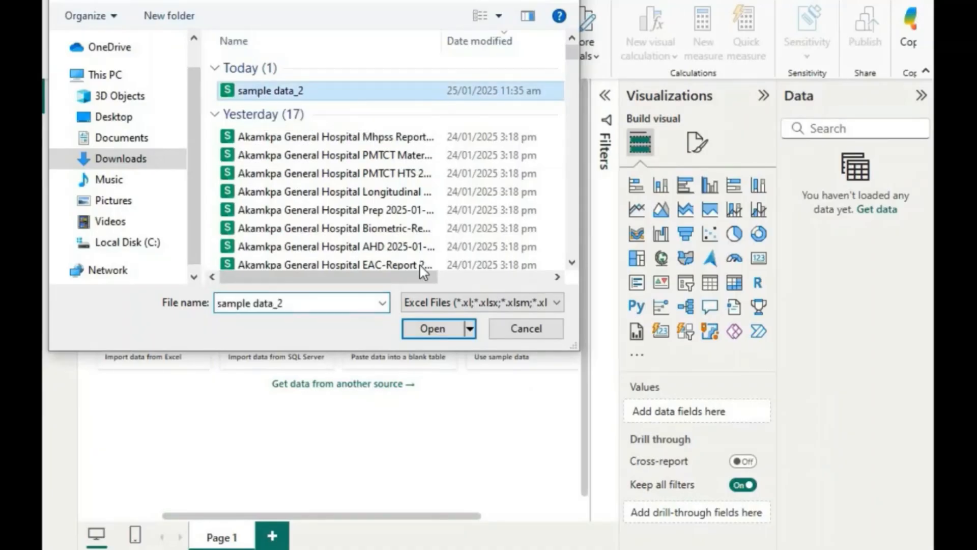
left_click(417, 332)
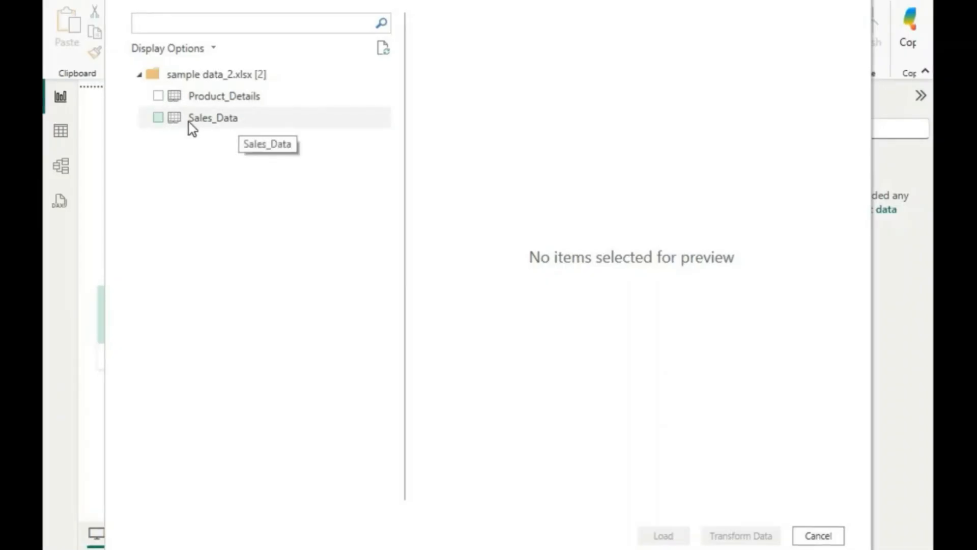
left_click(158, 96)
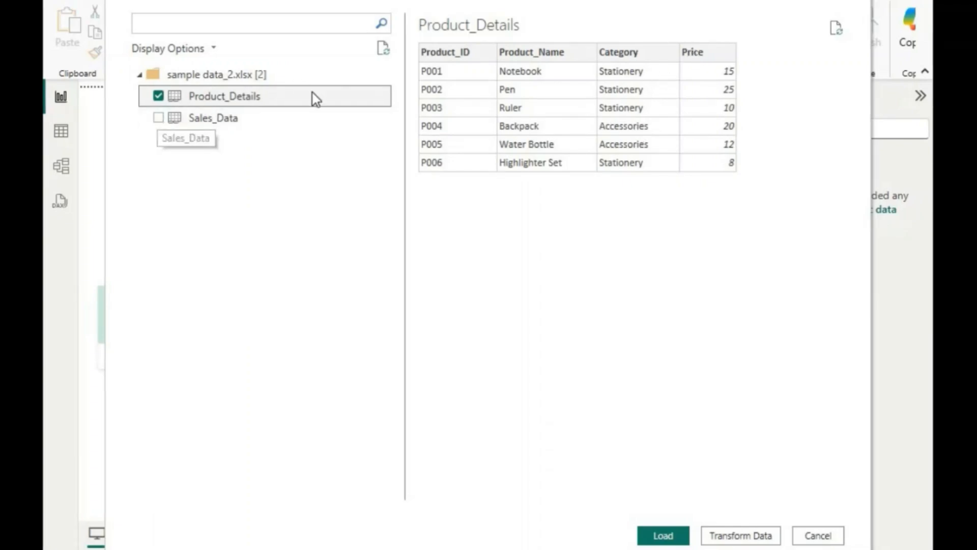
left_click(158, 122)
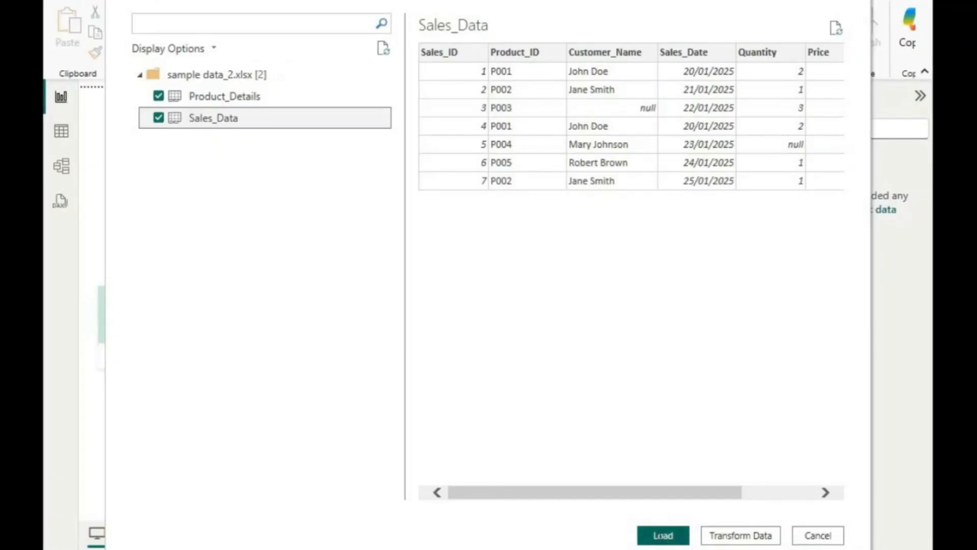
left_click(661, 535)
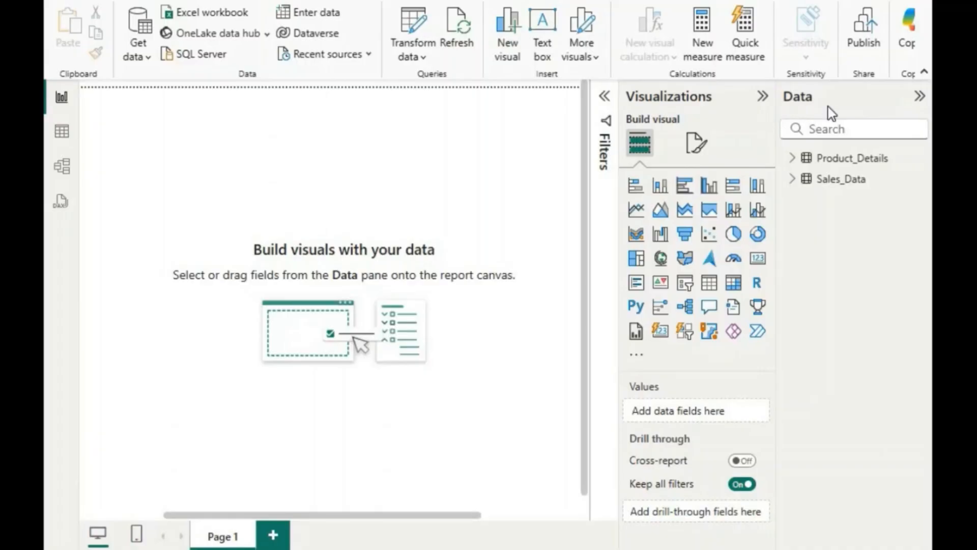
Examine the rows of the Product_Details and Sales_Data tables in Table view and return to Report view.
left_click(814, 163)
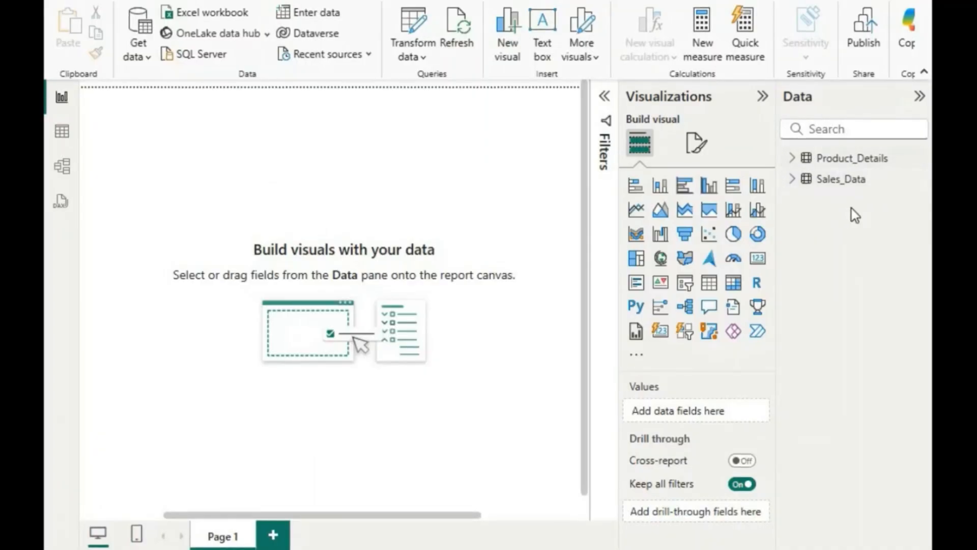
left_click(63, 135)
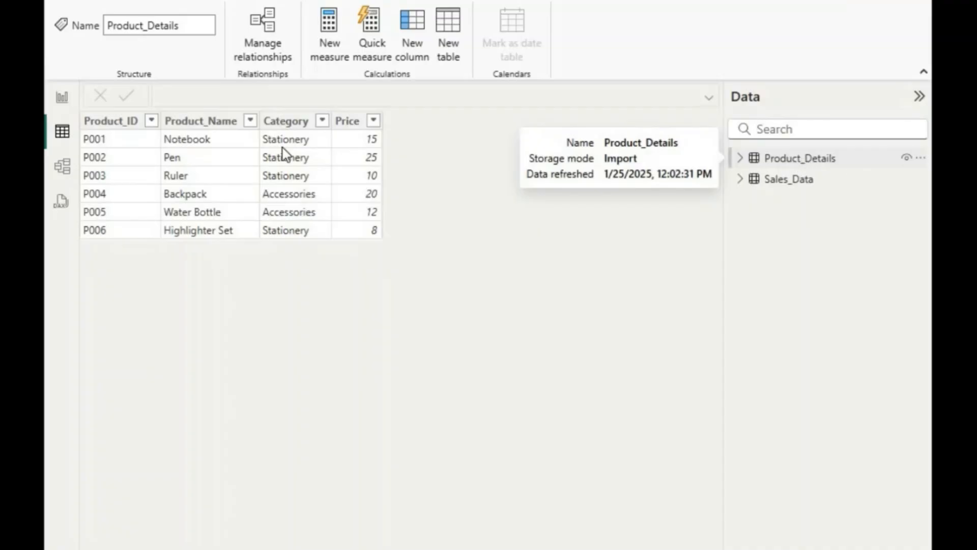
left_click(779, 180)
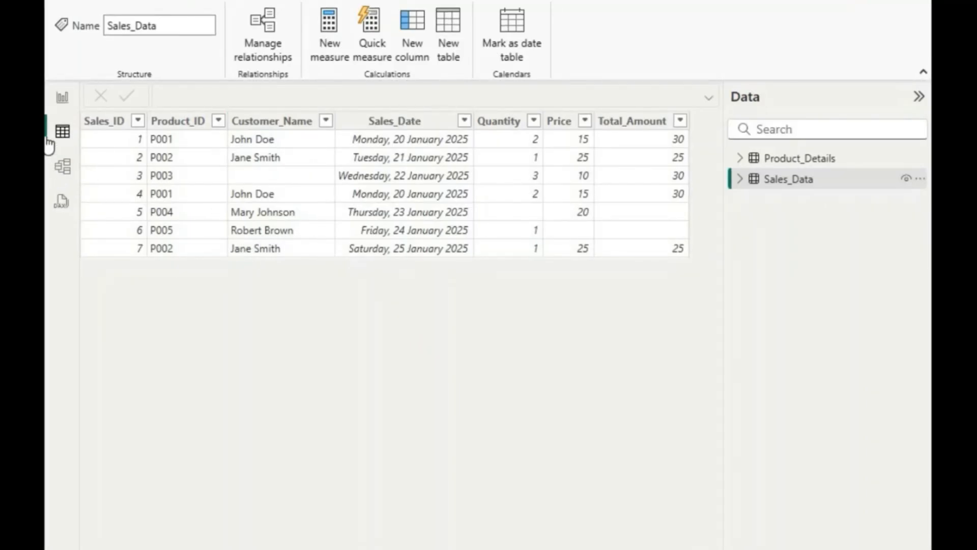
left_click(62, 98)
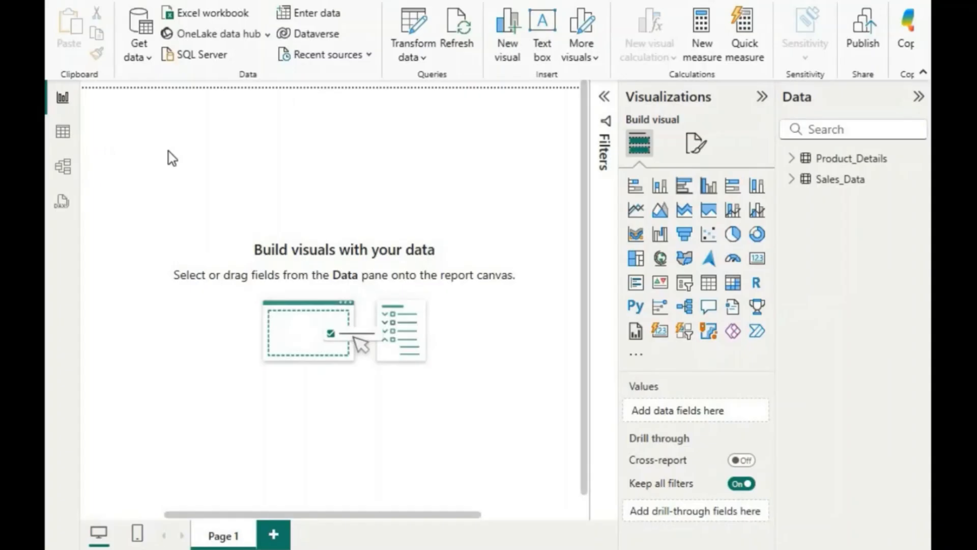
Open Model view and move the Sales_Data and Product_Details tables farther apart to expose the relationship between them.
left_click(62, 172)
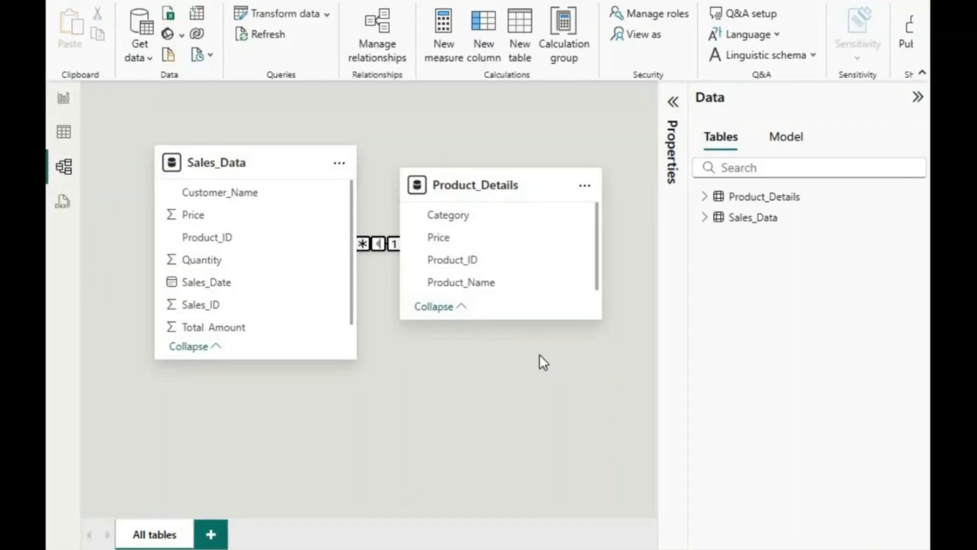
left_click(324, 260)
left_click(480, 379)
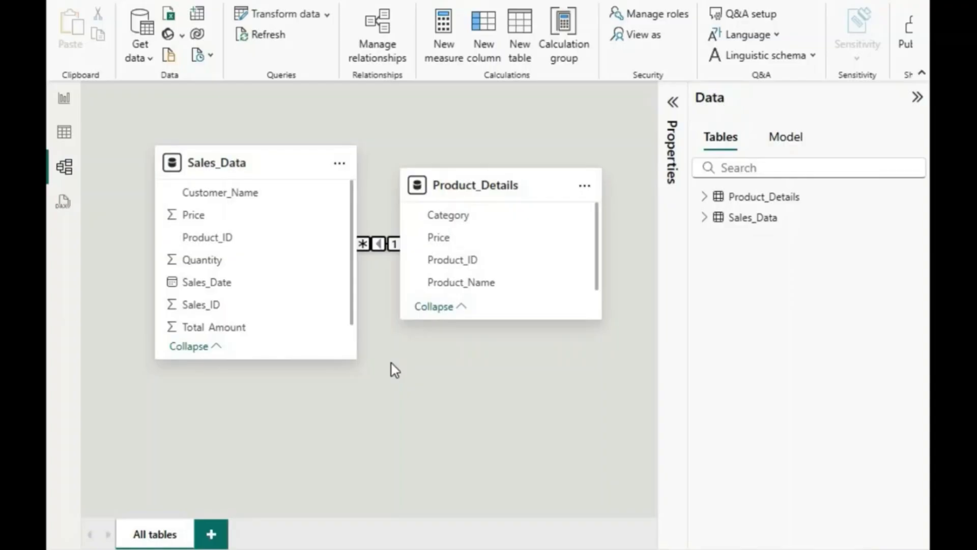
left_click_drag(277, 157, 269, 157)
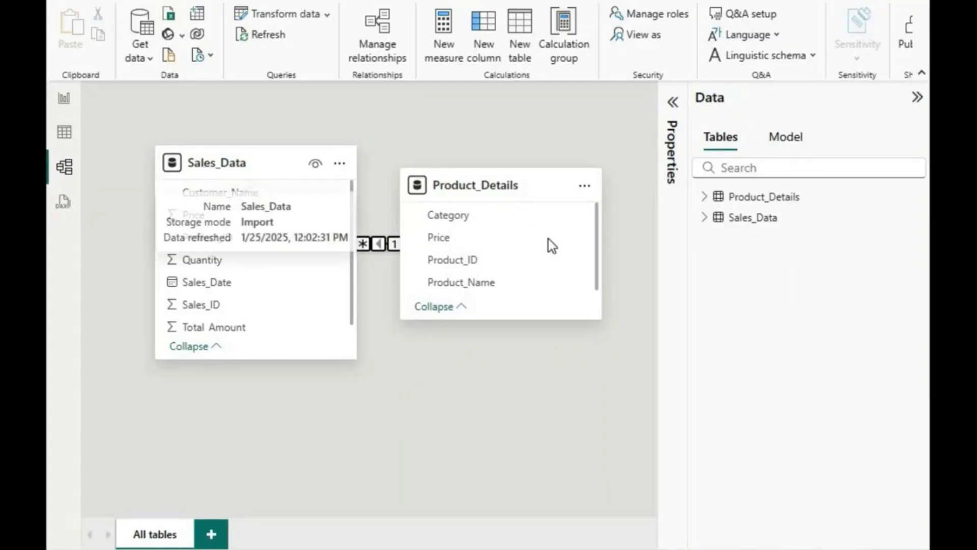
left_click_drag(528, 188, 584, 195)
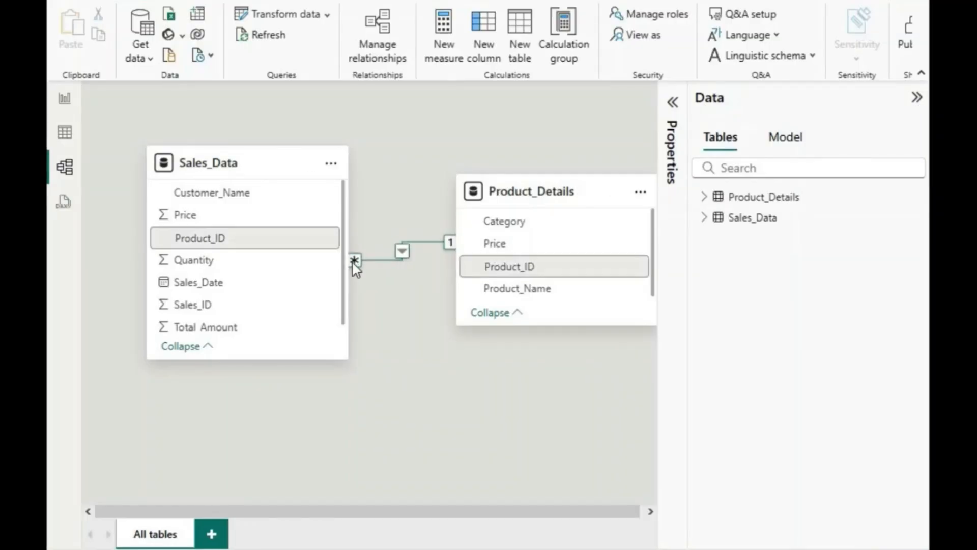
Delete the relationship between the Sales_Data and Product_Details tables.
right_click(424, 243)
left_click(446, 253)
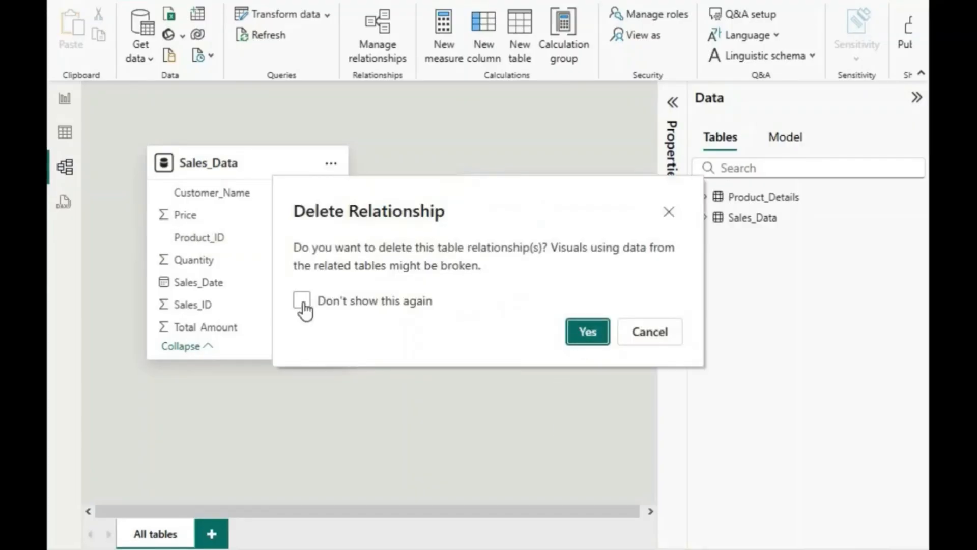
left_click(569, 344)
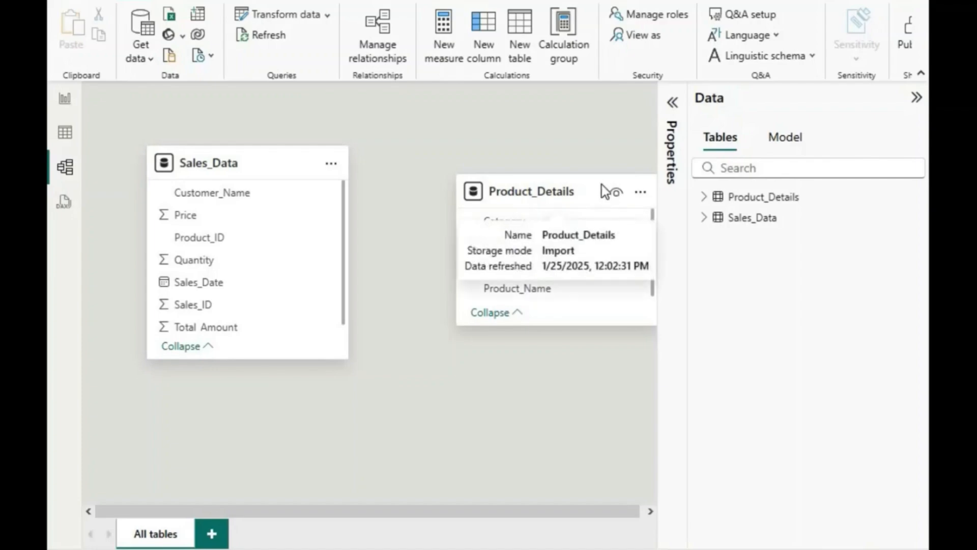
Swap the two tables in the model diagram so Product_Details sits to the left of Sales_Data with their tops aligned.
left_click_drag(537, 178, 472, 171)
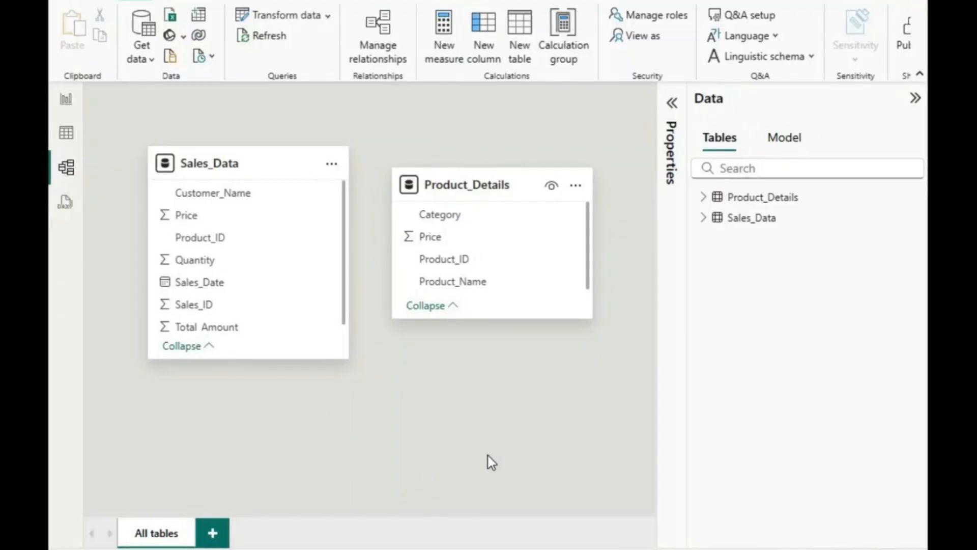
left_click_drag(269, 165, 511, 351)
left_click_drag(516, 183, 298, 179)
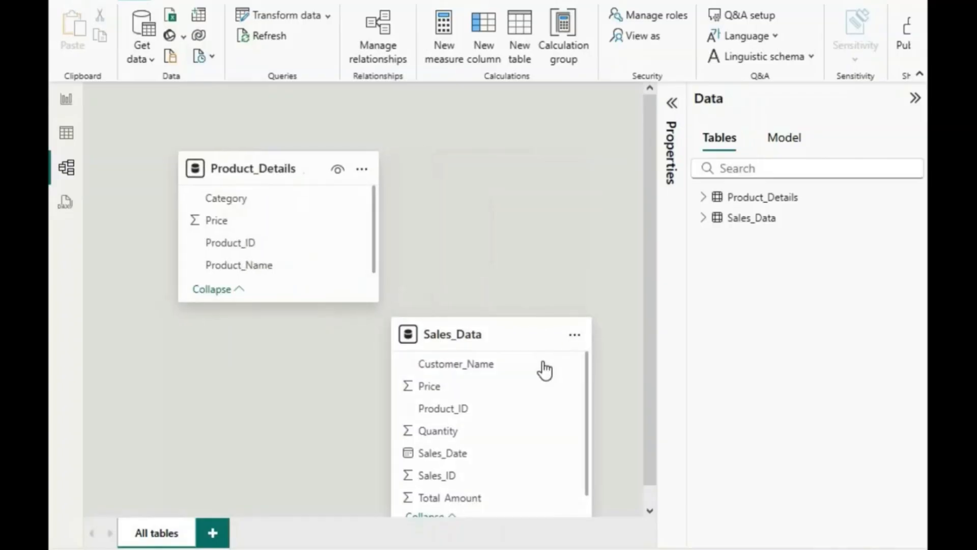
left_click_drag(541, 335, 544, 133)
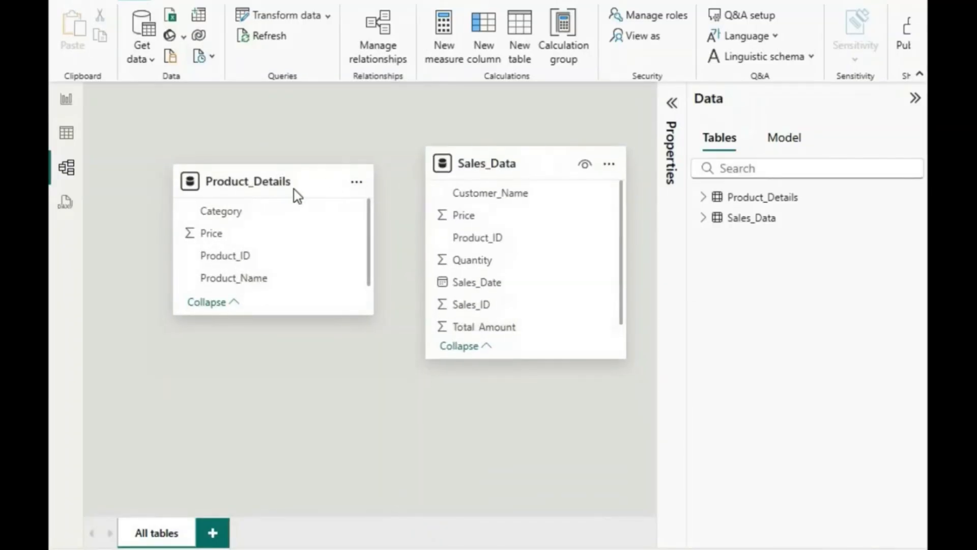
left_click_drag(310, 152, 309, 158)
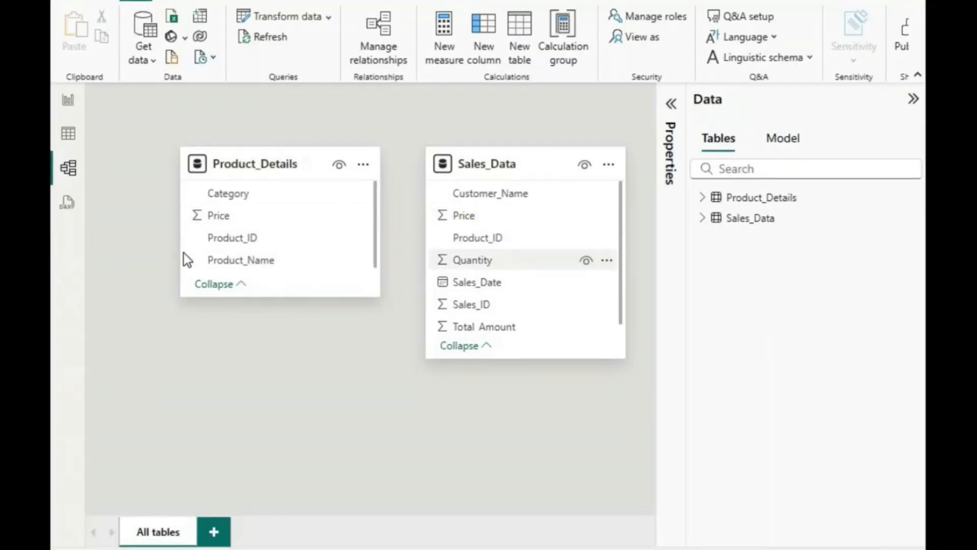
Relate Product_ID of Product_Details to Product_ID of Sales_Data as an active one-to-many relationship with Single cross-filter direction.
left_click_drag(225, 239, 485, 259)
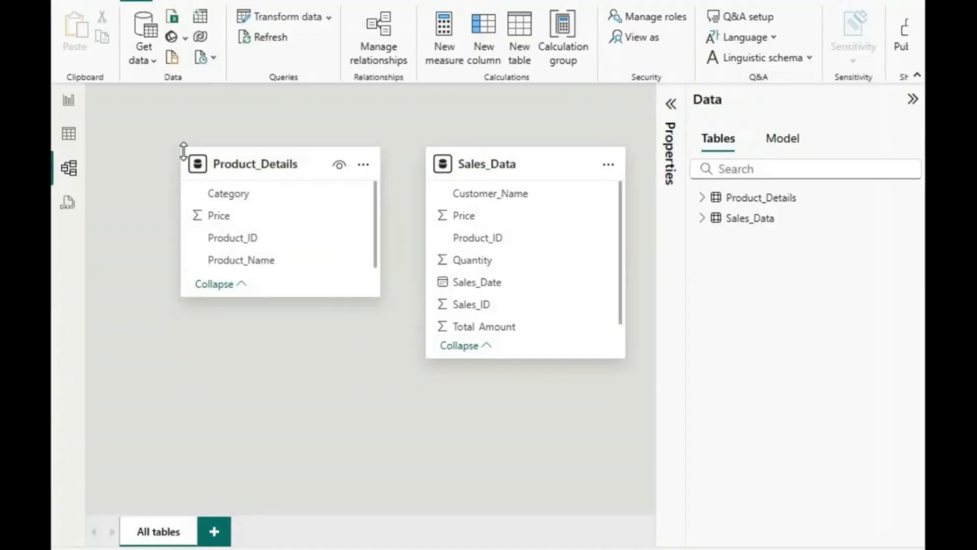
mouse_move(256, 200)
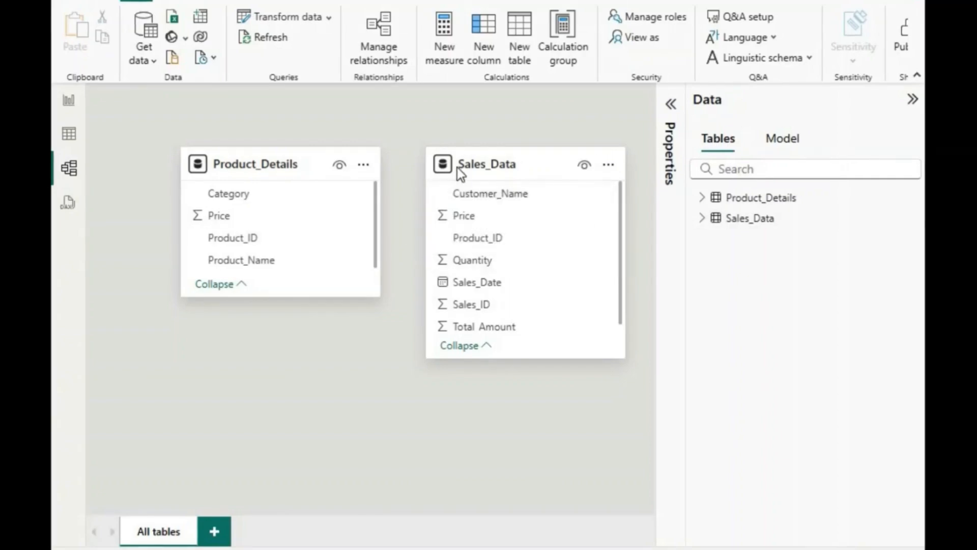
mouse_move(506, 229)
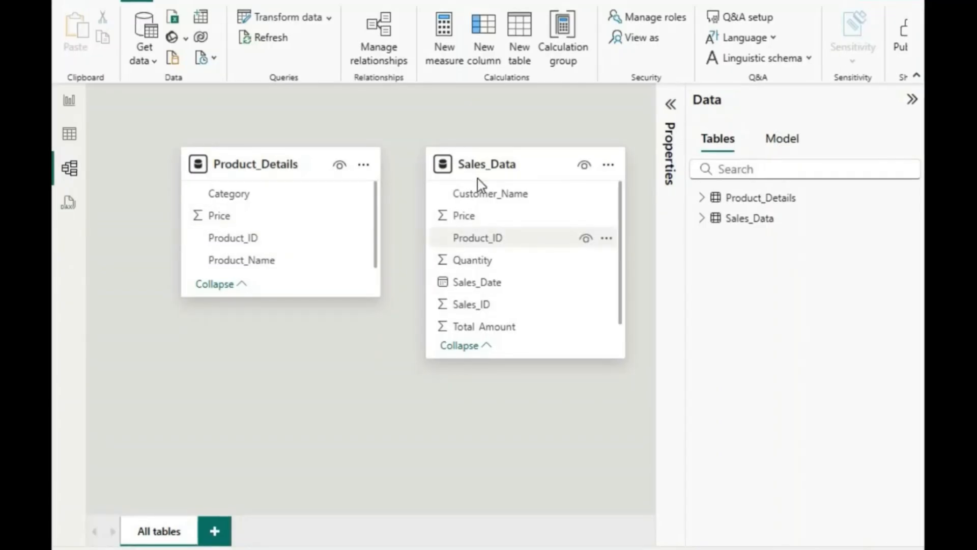
mouse_move(545, 176)
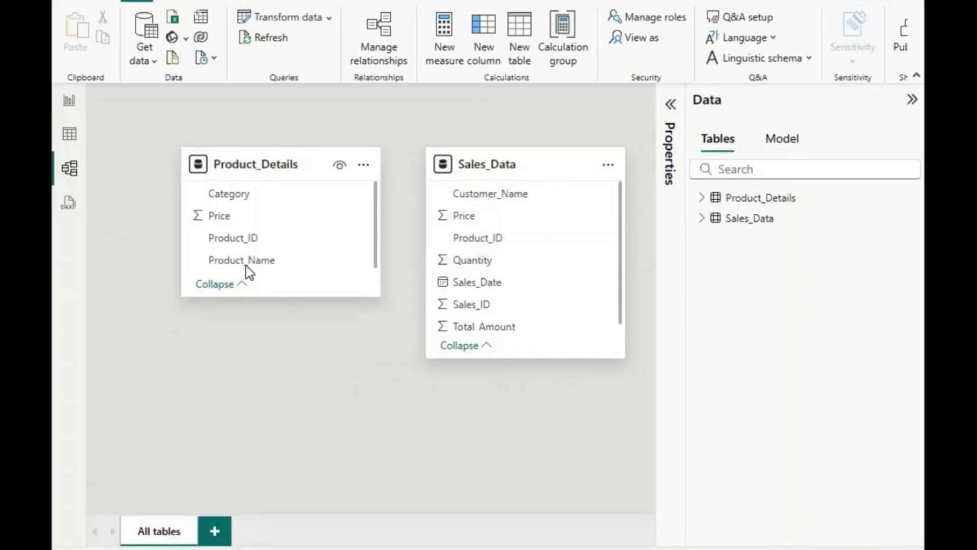
left_click(230, 239)
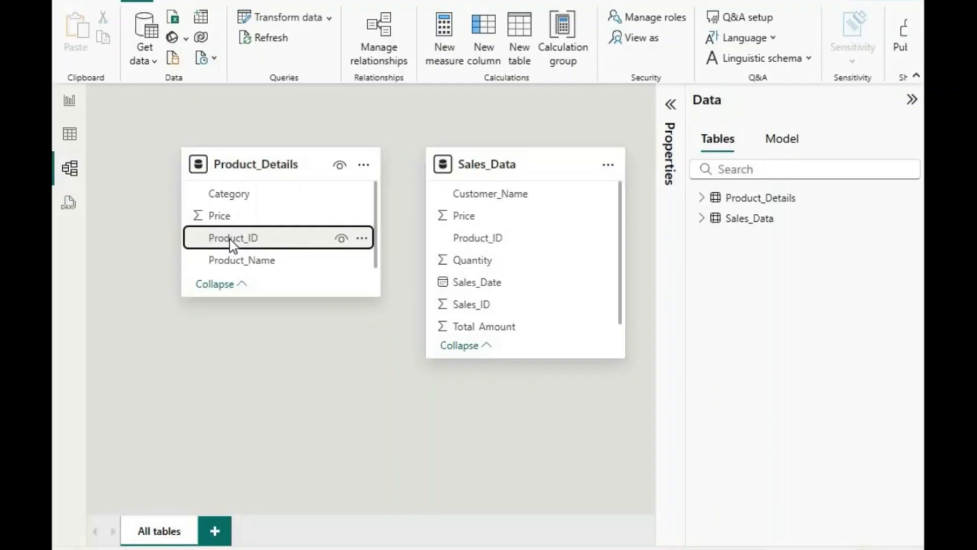
left_click_drag(231, 241, 474, 241)
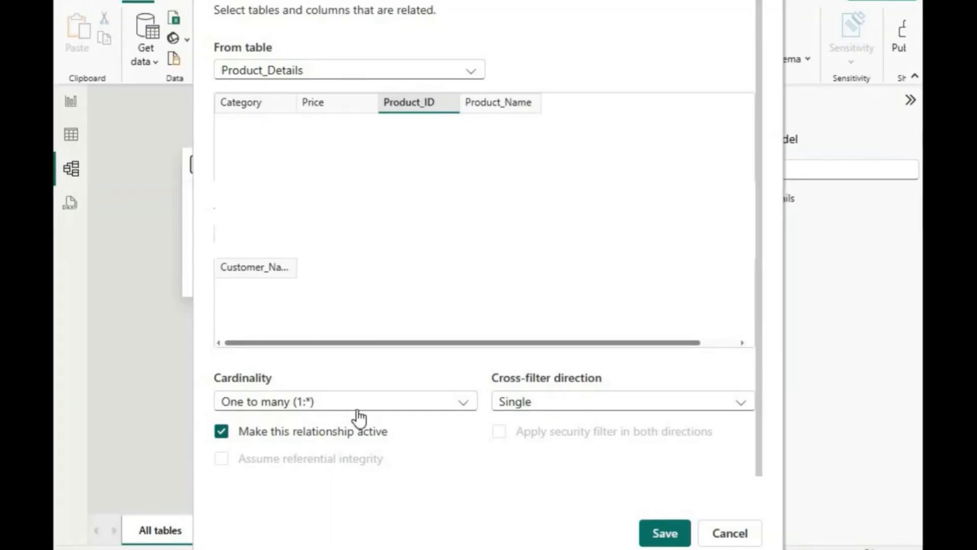
left_click(661, 535)
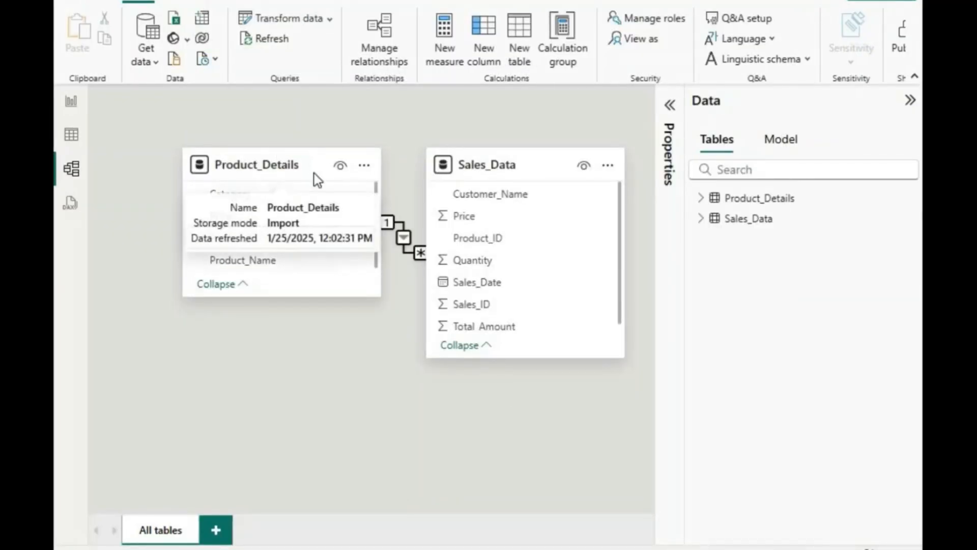
Space the related Product_Details and Sales_Data tables farther apart in the diagram, keeping their tops level.
left_click_drag(242, 166, 212, 166)
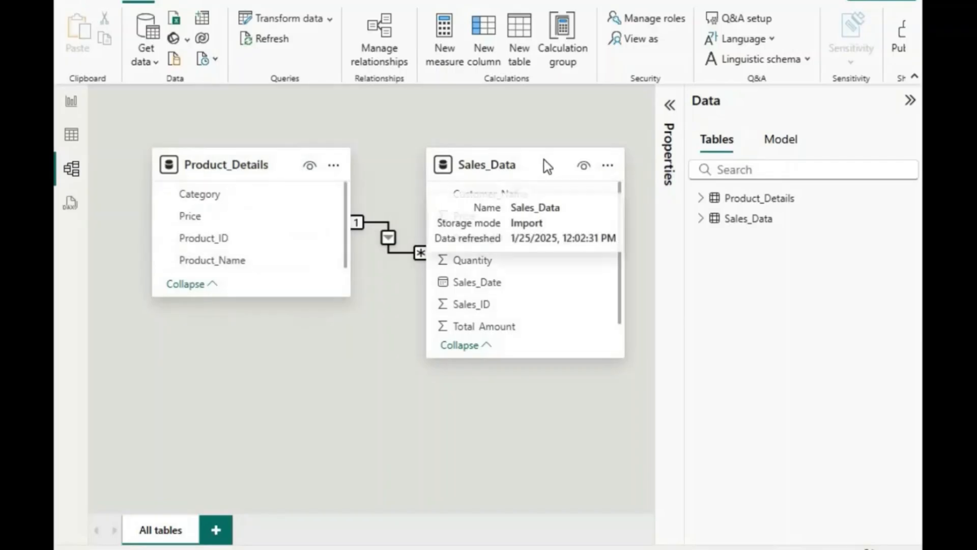
left_click_drag(565, 160, 592, 163)
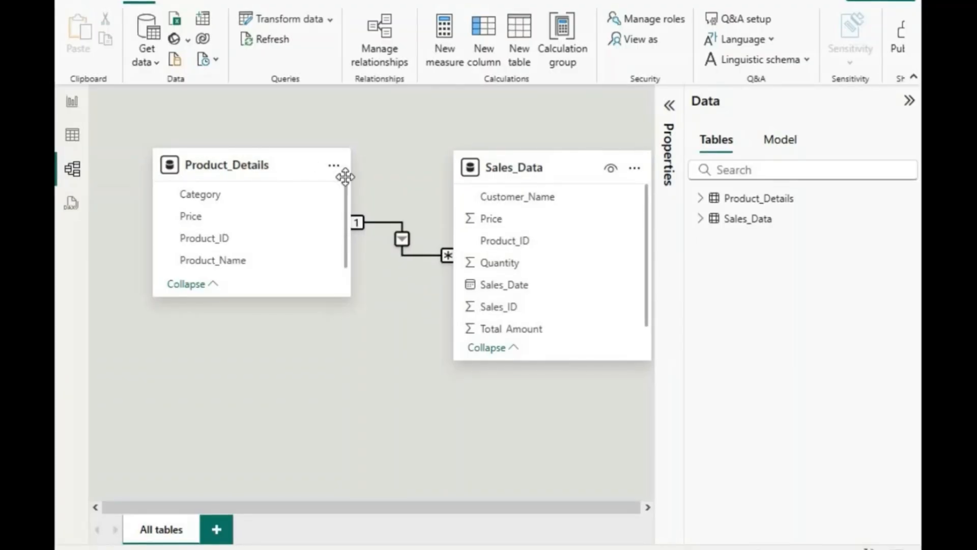
left_click_drag(603, 239, 593, 142)
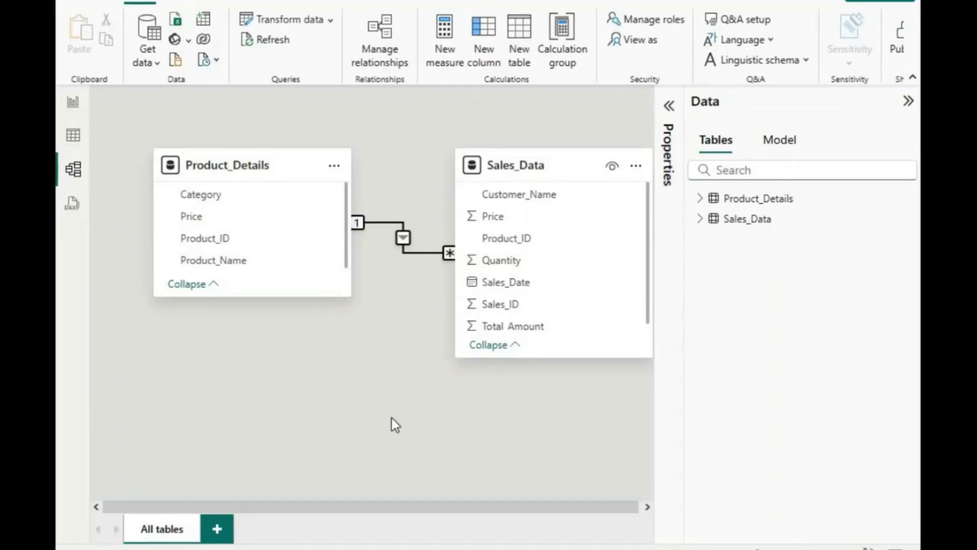
Relate Price of Sales_Data to Price of Product_Details as an inactive many-to-one relationship with Single cross-filter direction, and delete that relationship.
left_click_drag(507, 215, 229, 213)
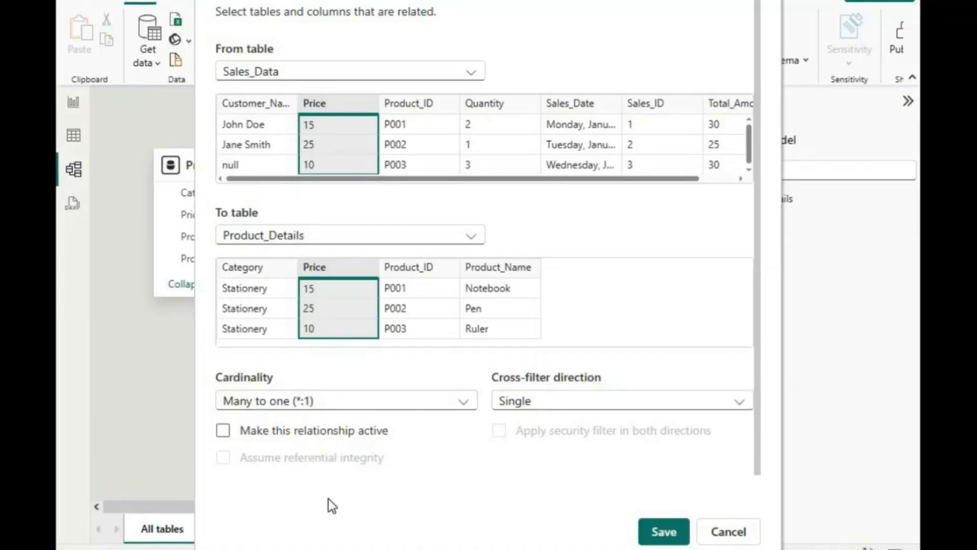
left_click(668, 530)
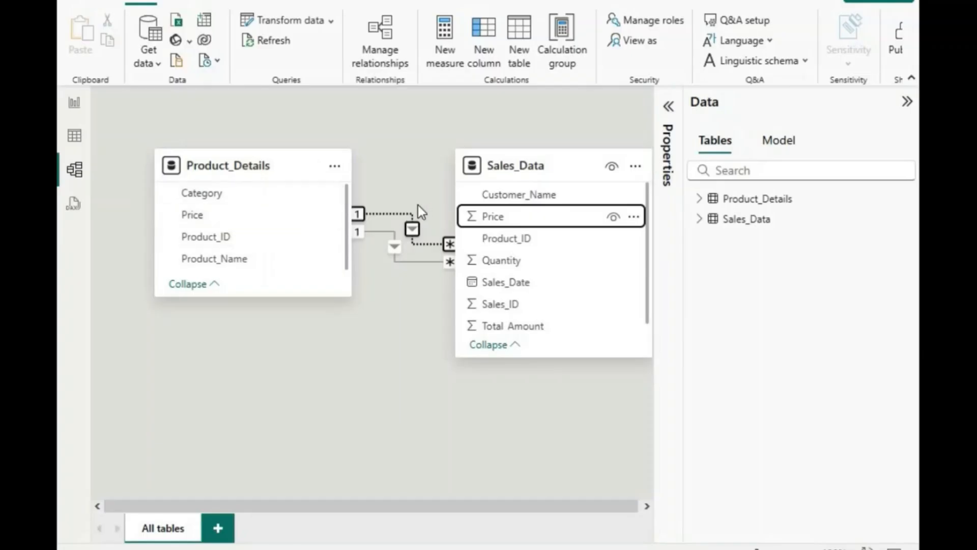
right_click(394, 212)
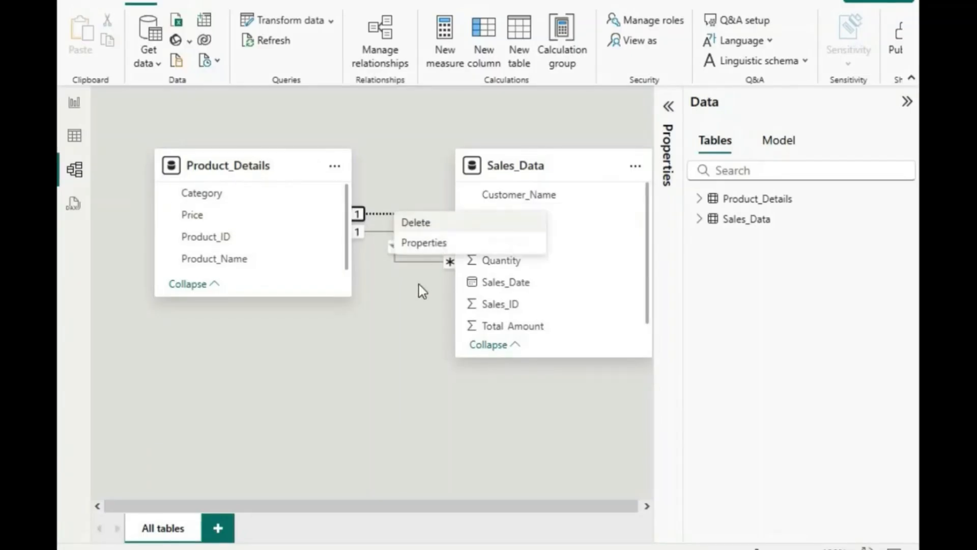
left_click(415, 222)
key("Return")
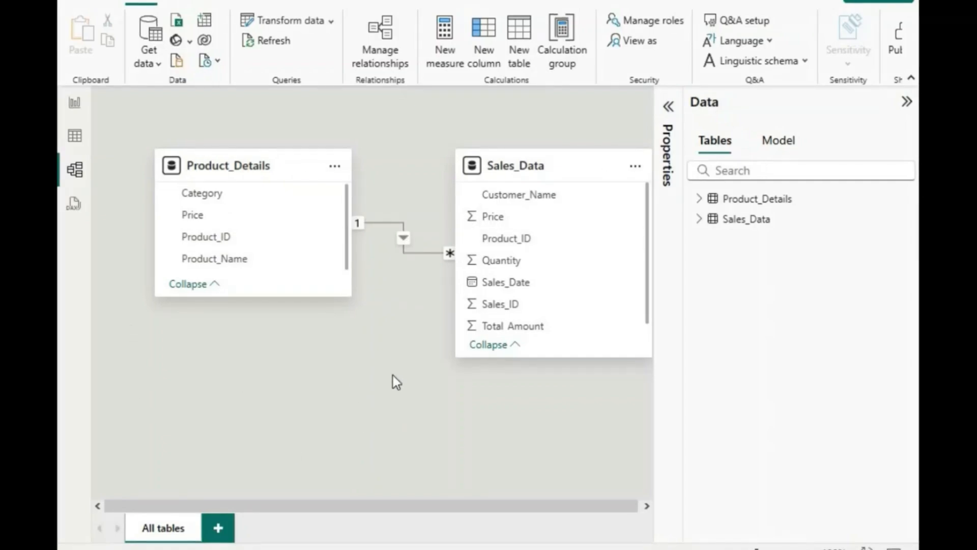
Return to the report view and check the course's table of contents slide in the WPS presentation before coming back to Power BI Desktop.
left_click(74, 103)
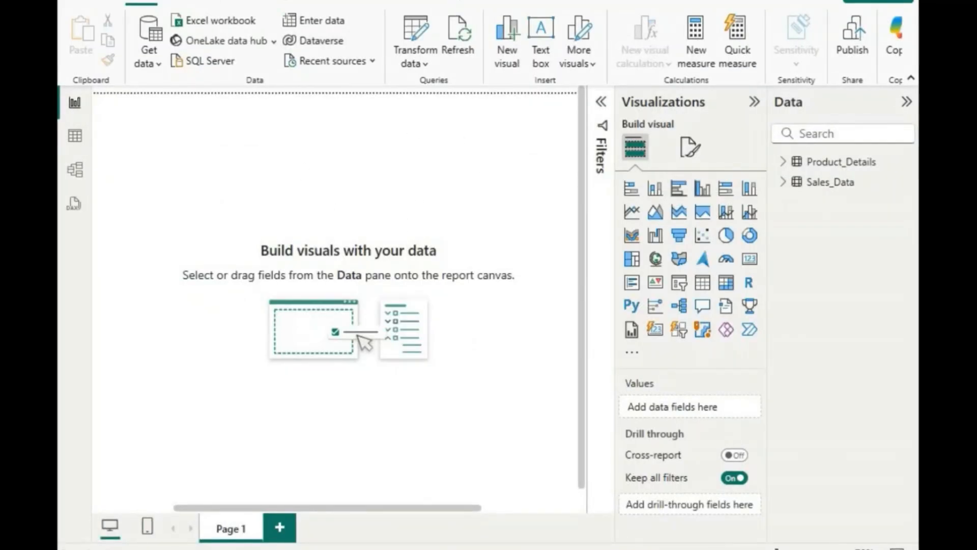
key("alt+Tab")
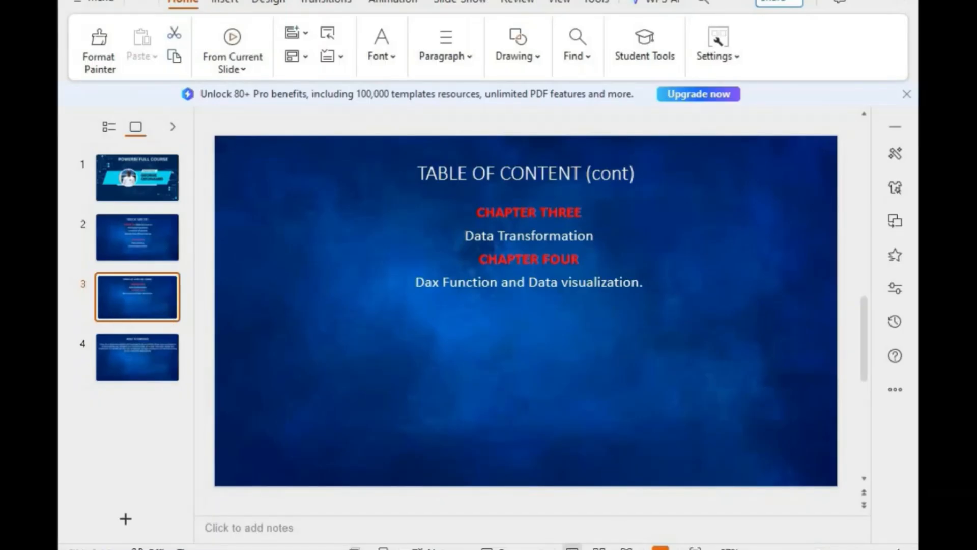
key("alt+Tab")
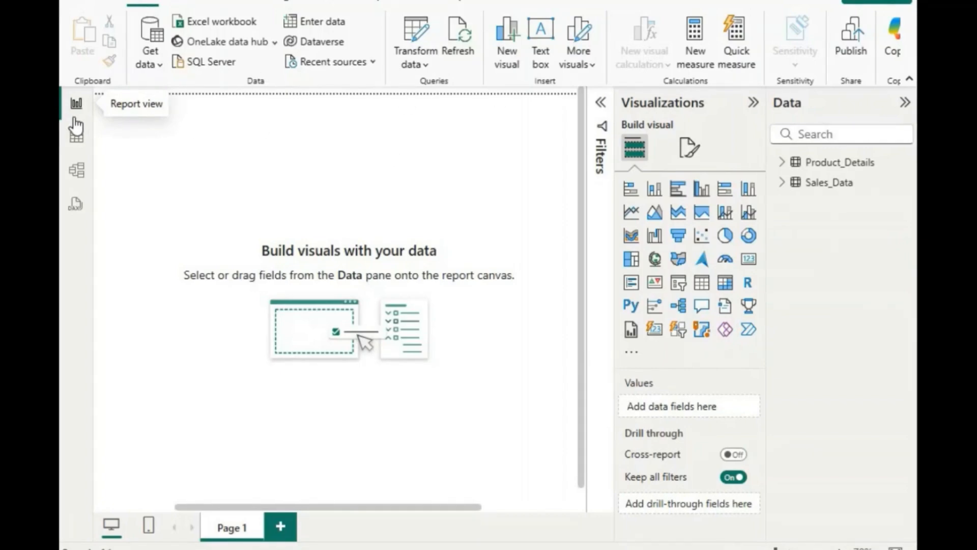
Show the Sales_Data table in the table view and examine its Customer_Name, Sales_ID and Sales_Date columns for missing values.
left_click(78, 138)
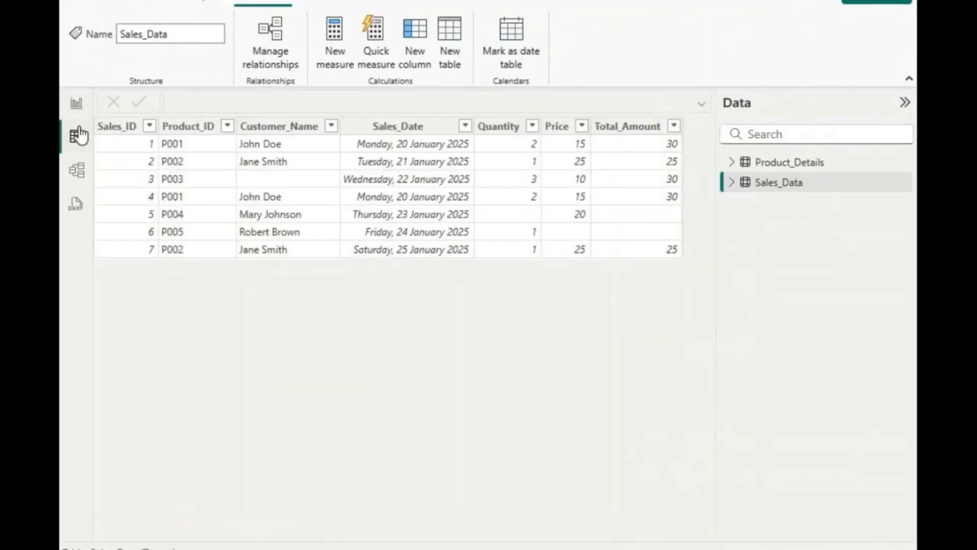
left_click(782, 185)
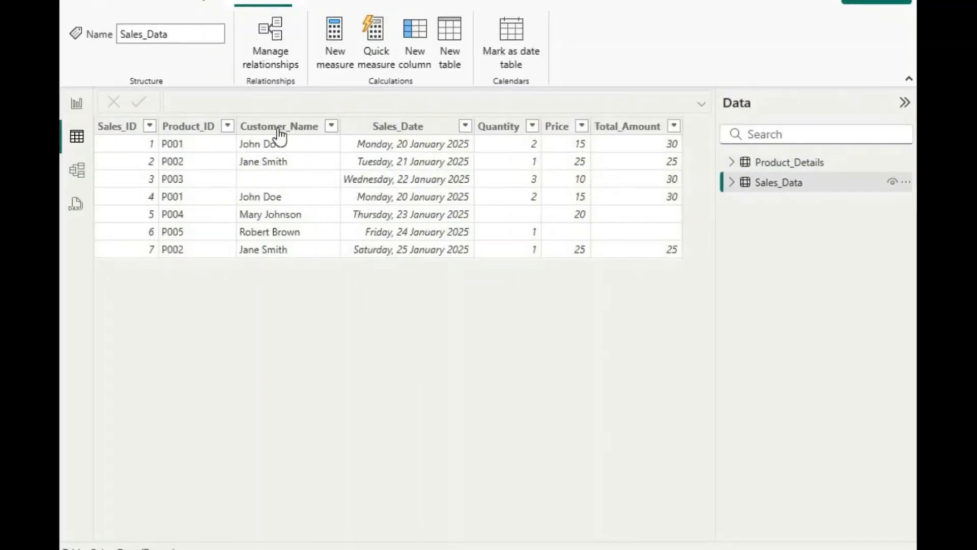
left_click(305, 126)
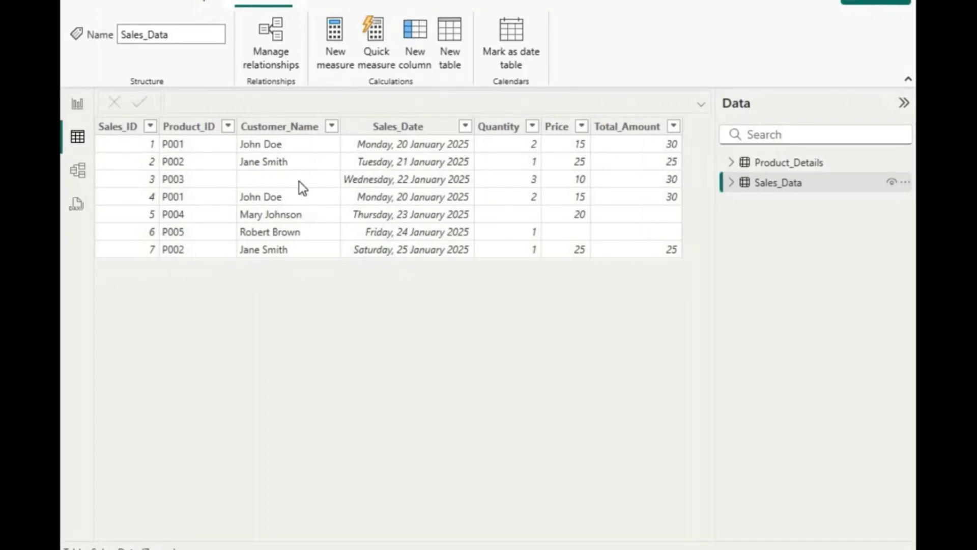
left_click(151, 135)
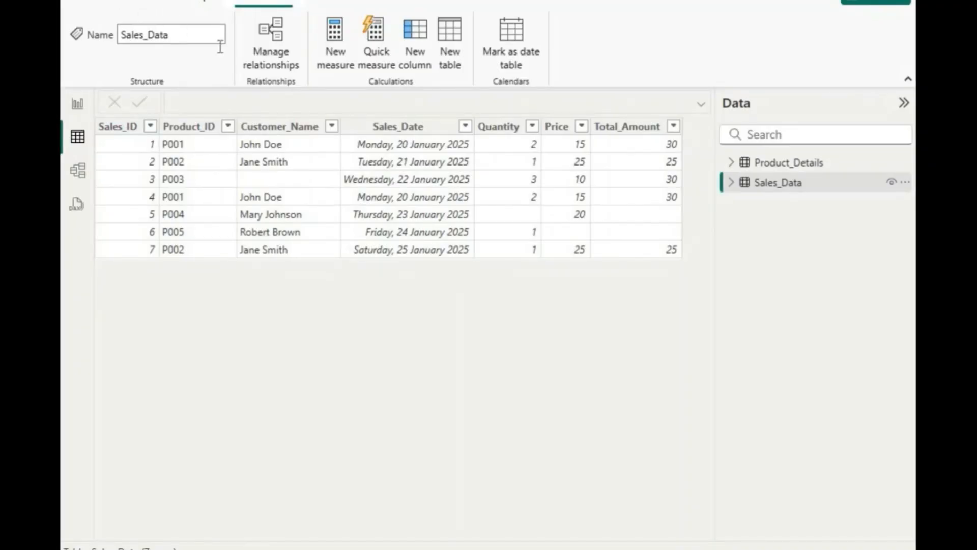
left_click(408, 134)
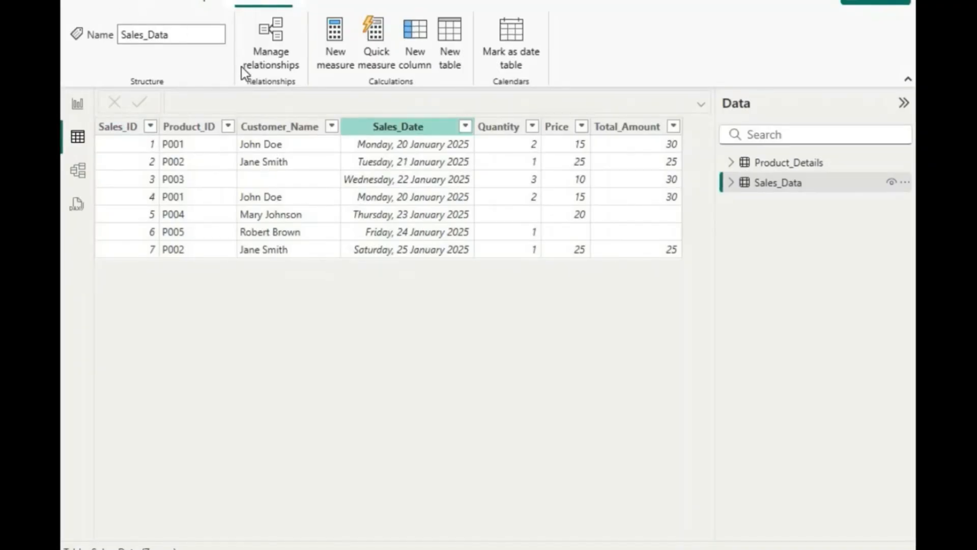
Open the tables in the Power Query Editor, show its view options and maximize the editor window.
left_click(143, 3)
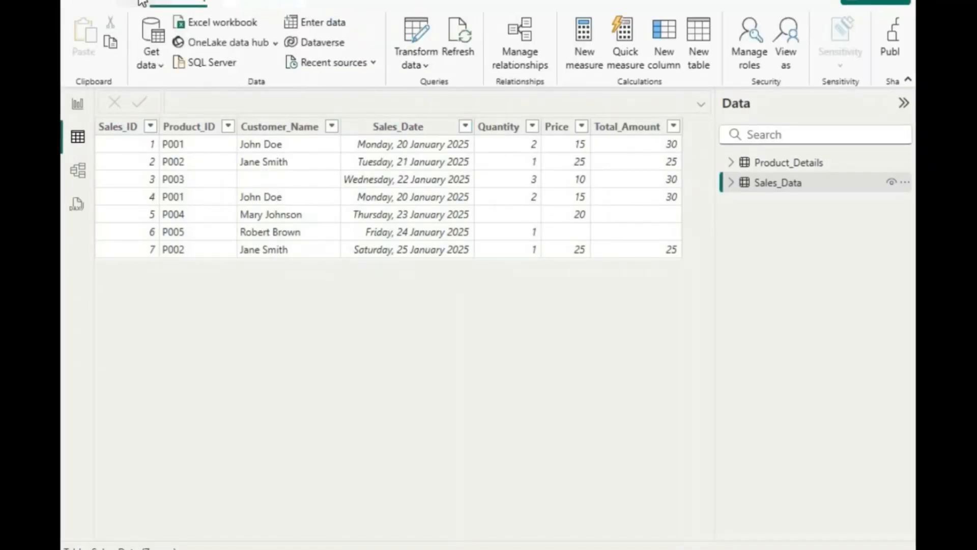
left_click(422, 60)
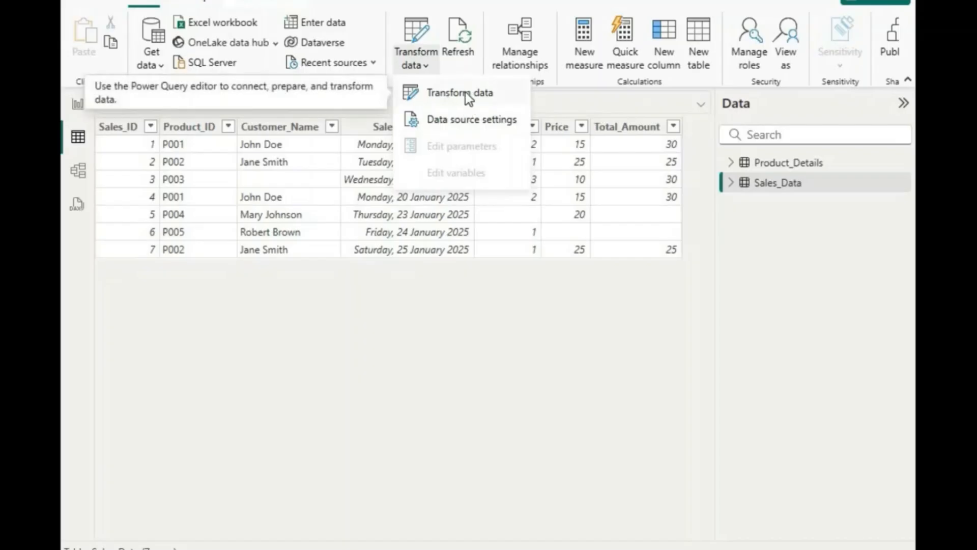
left_click(467, 98)
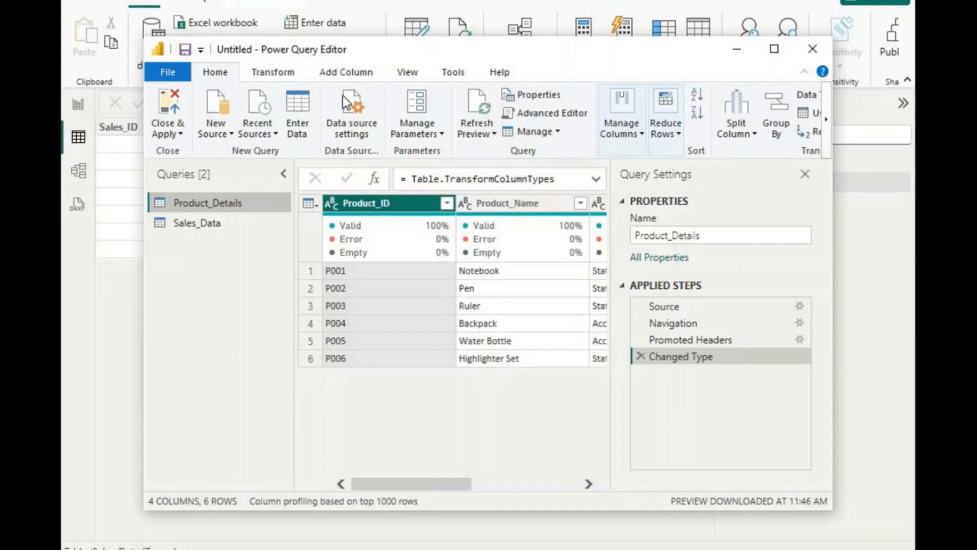
left_click(392, 73)
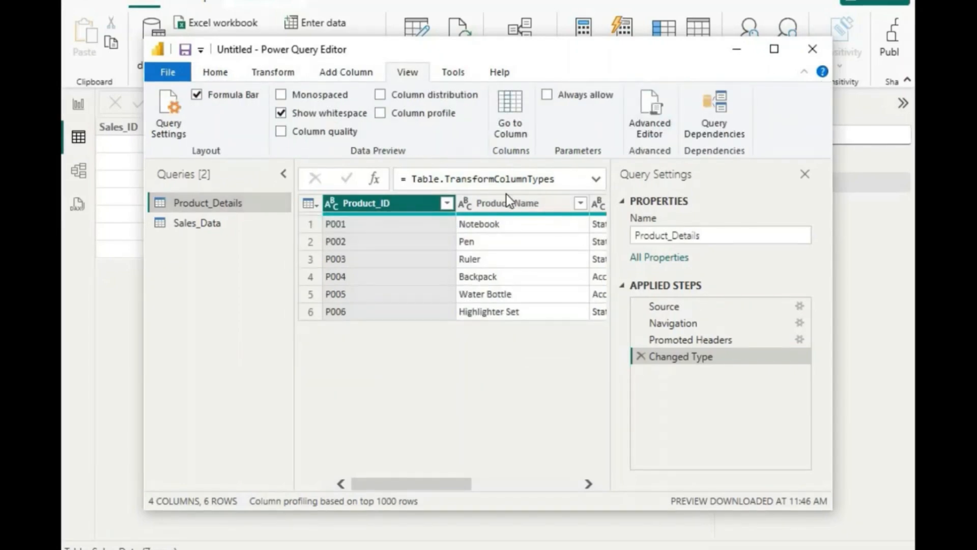
left_click(774, 49)
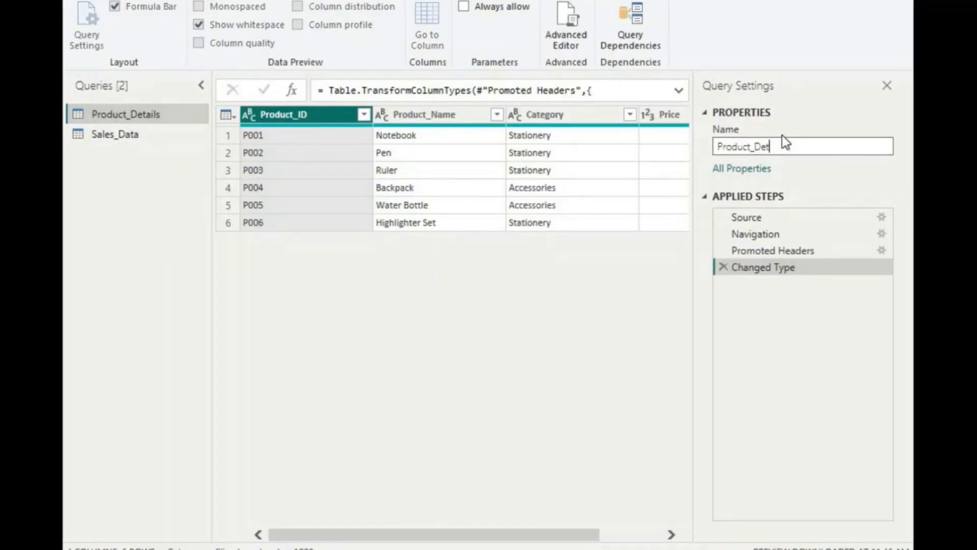
Rename the Product_Details query as Product.
key("BackSpace")
key("BackSpace")
key("BackSpace")
key("BackSpace")
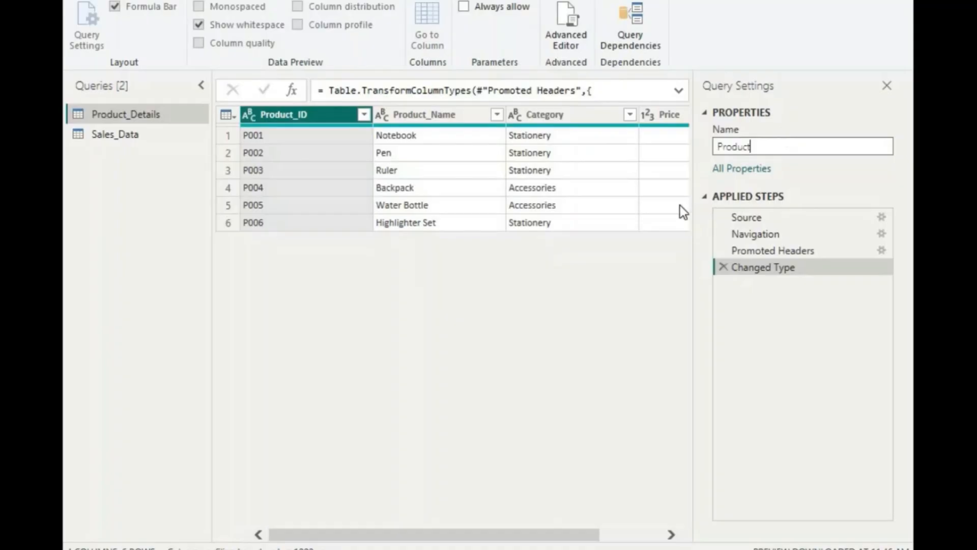
key("Return")
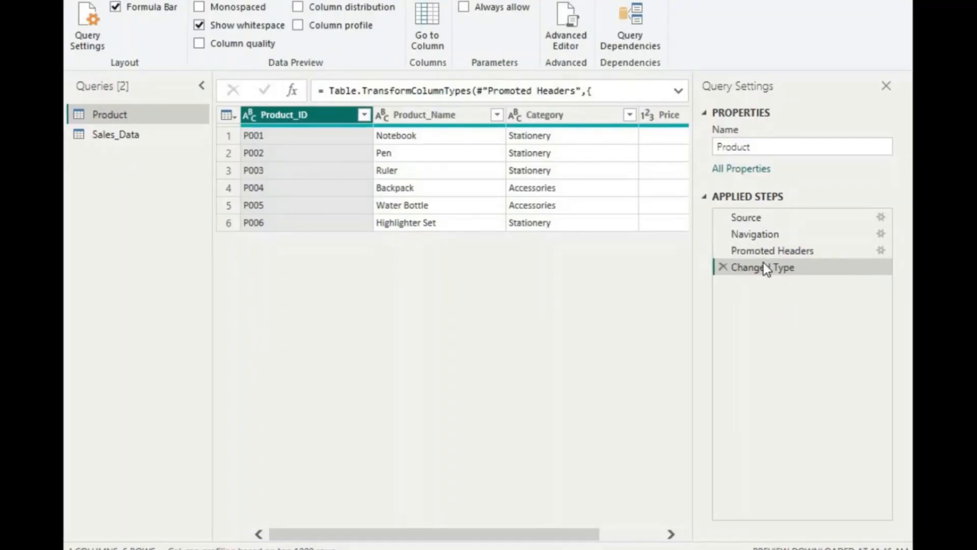
Remove the Quantity column from the Sales_Data query.
left_click(116, 136)
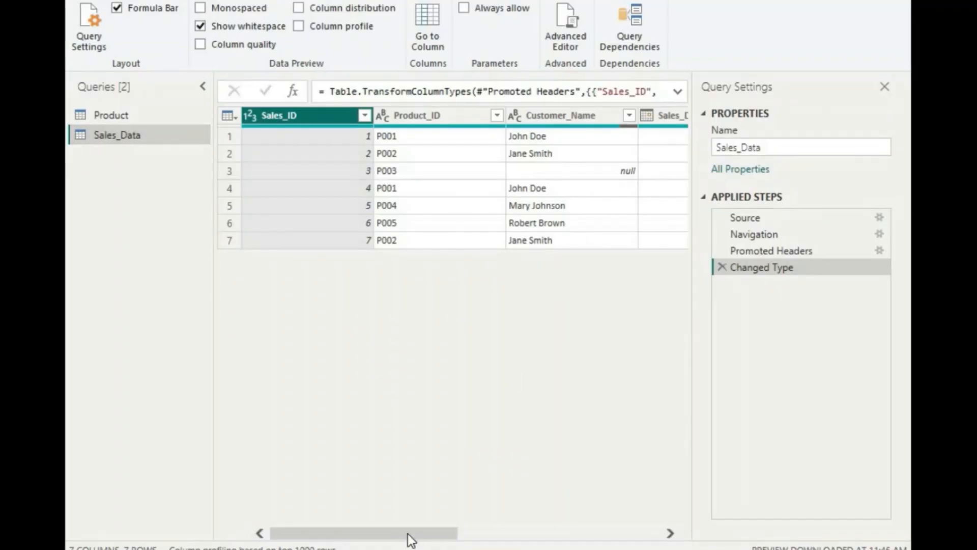
left_click_drag(502, 534, 732, 511)
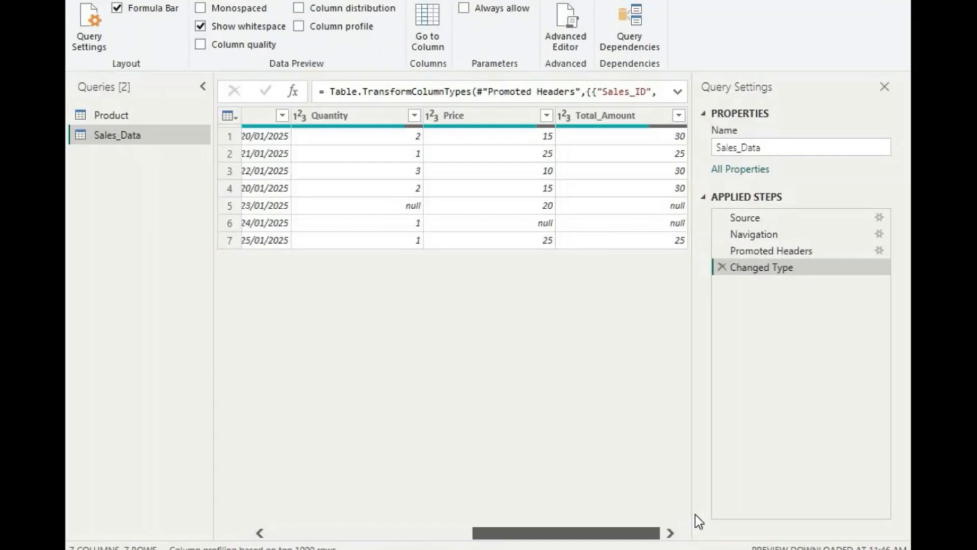
left_click_drag(658, 518, 592, 528)
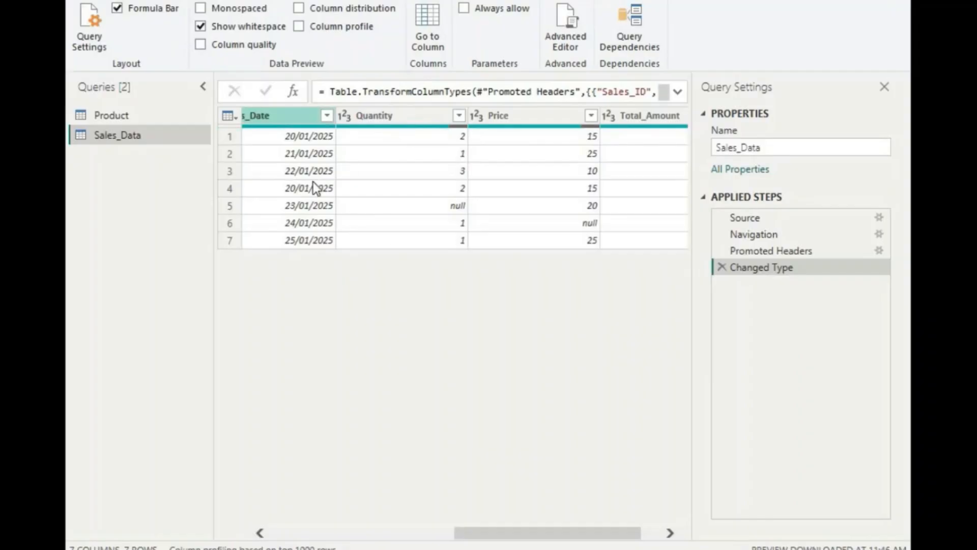
left_click(365, 117)
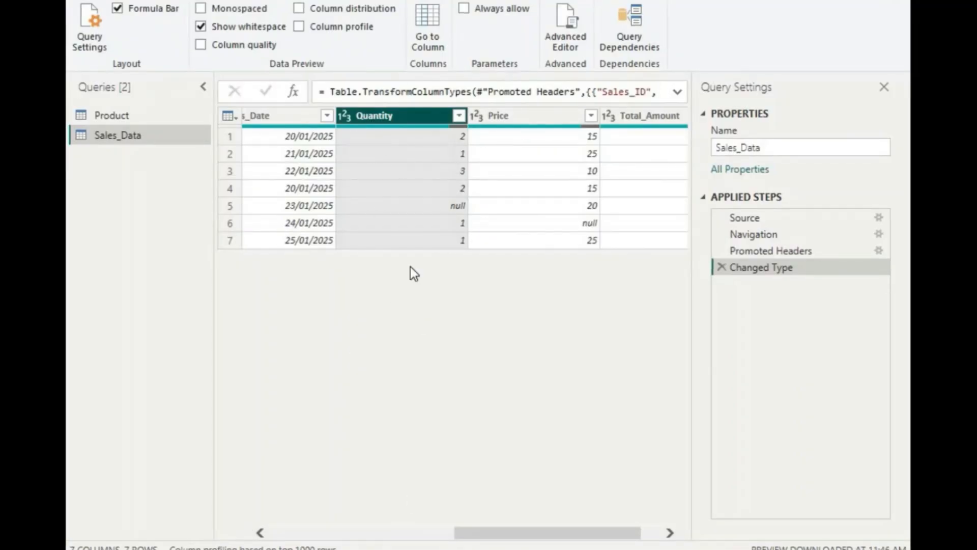
right_click(416, 110)
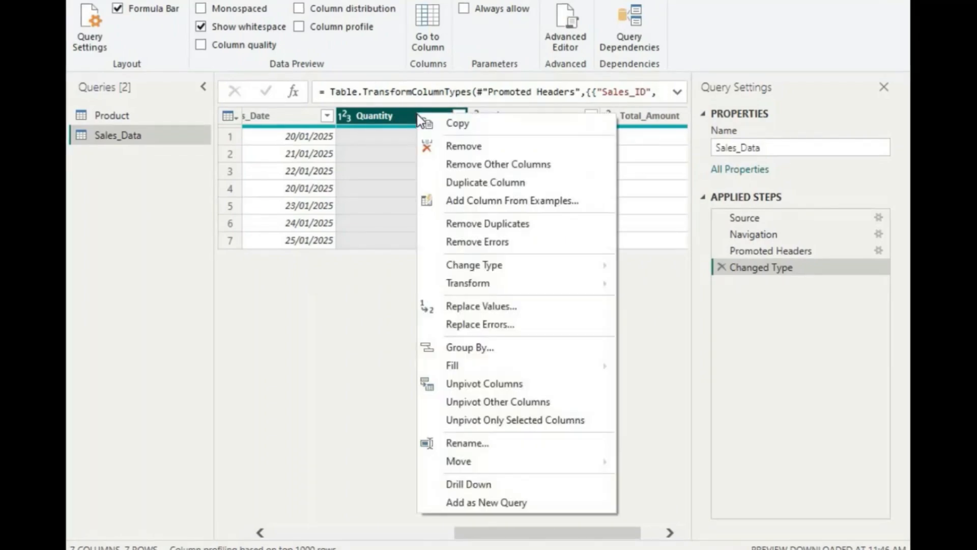
left_click(456, 148)
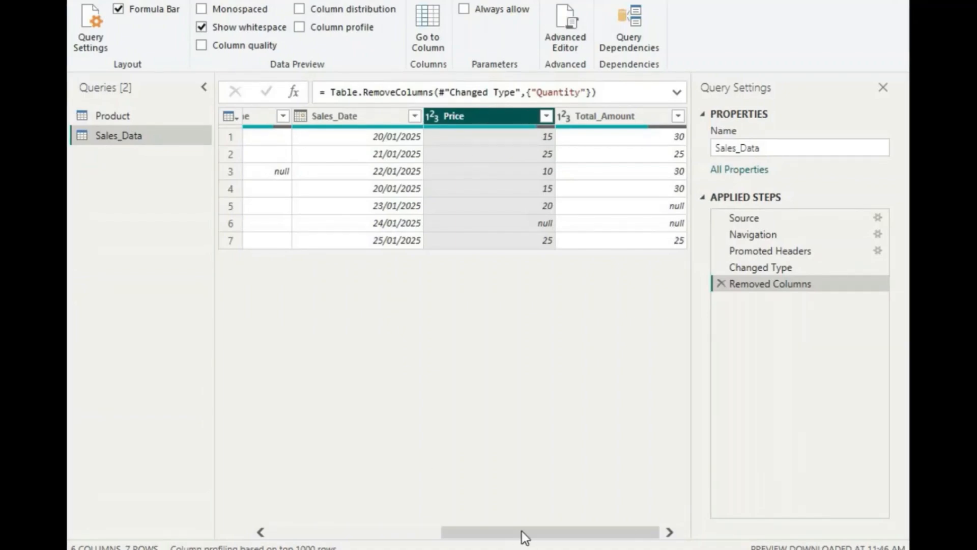
Check the remaining Sales_Data columns and delete the Removed Columns step from the query's applied steps.
left_click_drag(521, 531, 695, 515)
left_click_drag(521, 532, 607, 501)
left_click_drag(536, 351, 535, 350)
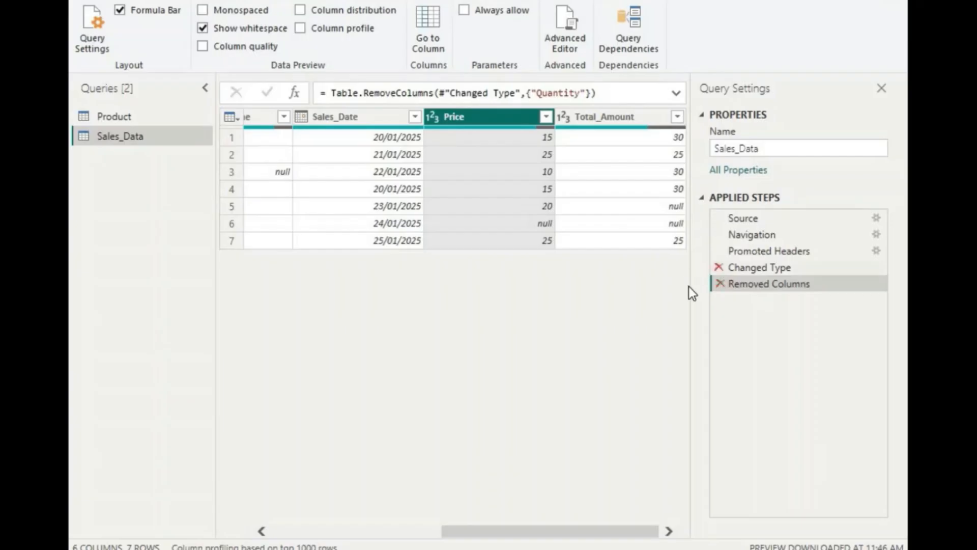
left_click(719, 283)
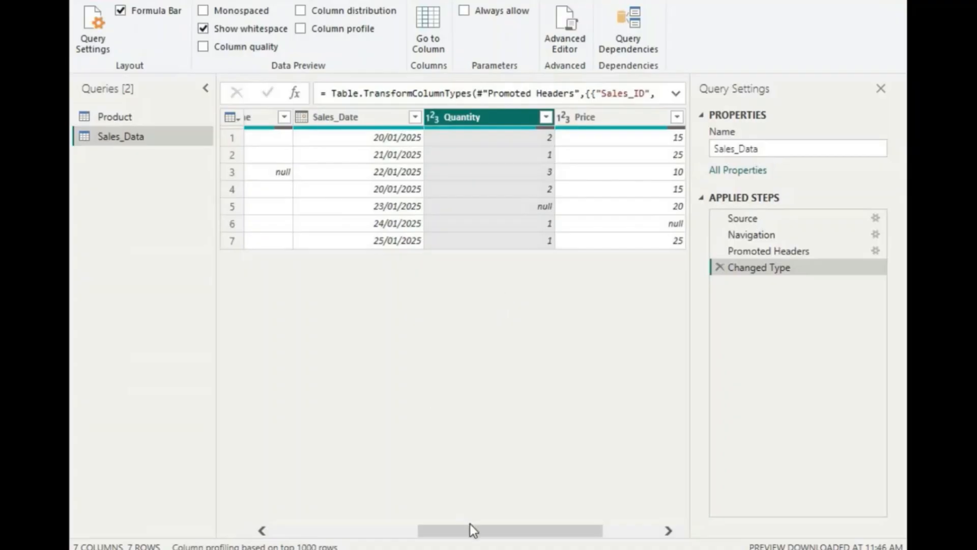
Examine the columns of the Product and Sales_Data queries, looking for null values in Customer_Name.
left_click_drag(470, 529, 271, 522)
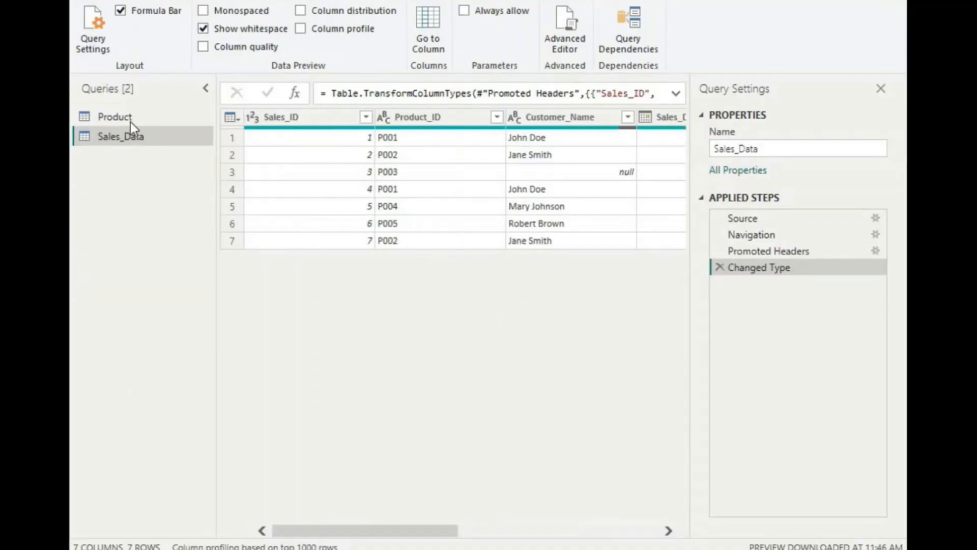
left_click(110, 117)
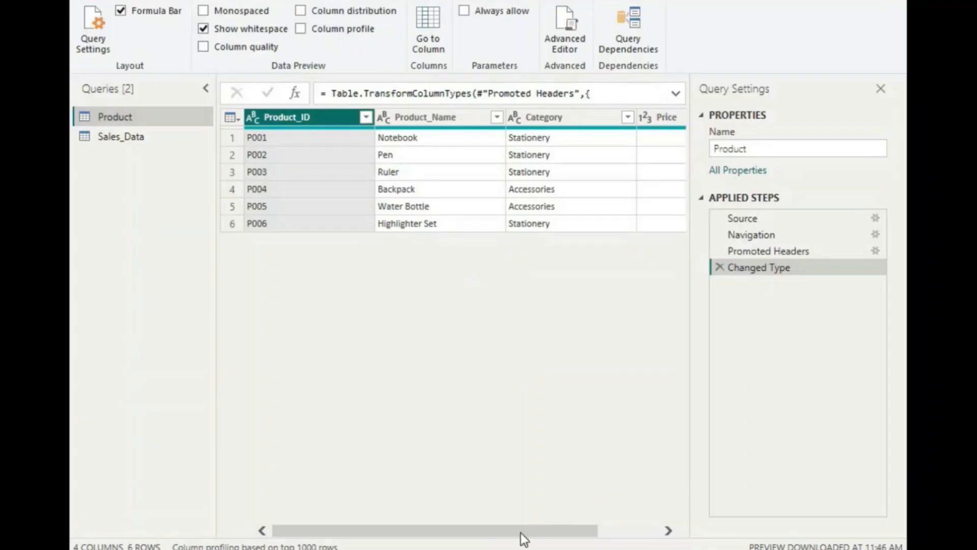
left_click_drag(520, 532, 285, 527)
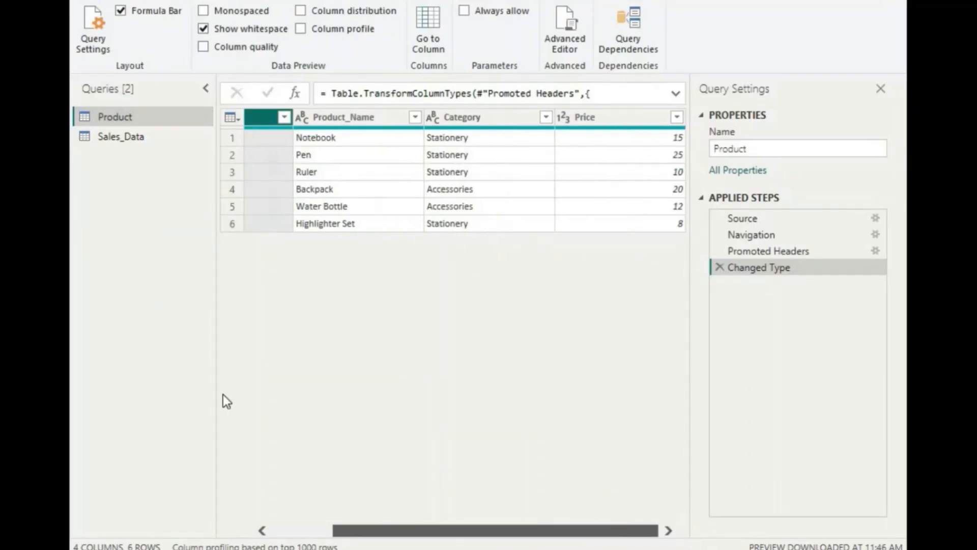
left_click(134, 143)
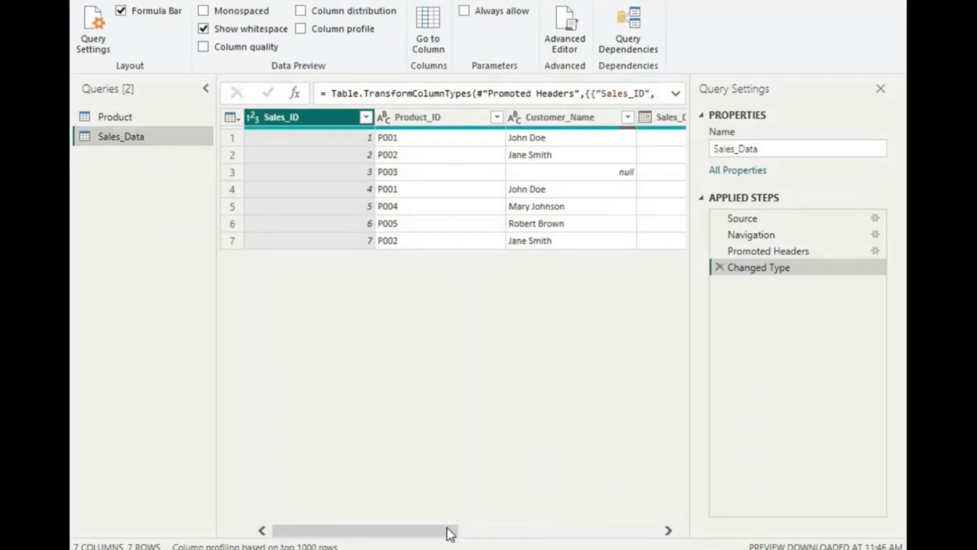
left_click_drag(447, 527, 503, 528)
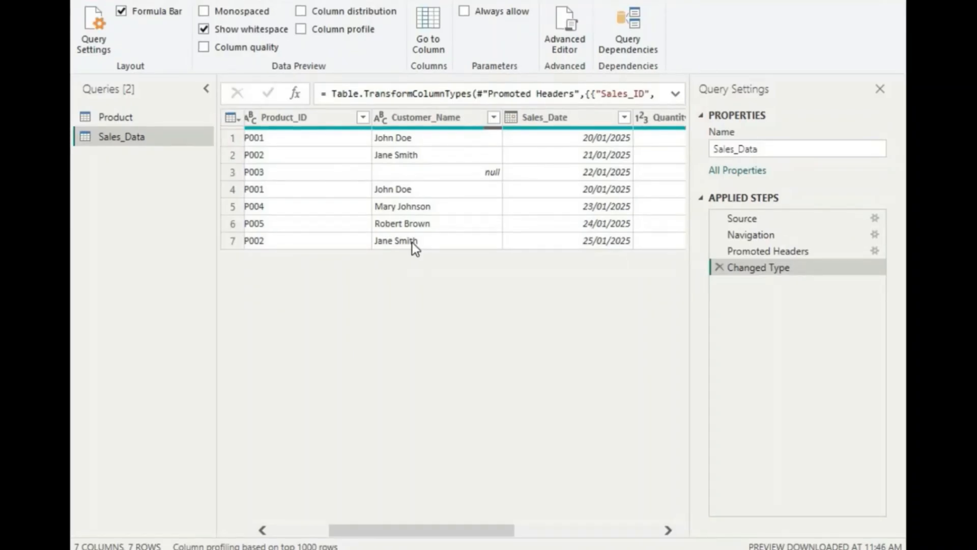
Select the Customer_Name column of Sales_Data and look through the Home, Transform, Add Column and View commands available for it.
left_click(436, 121)
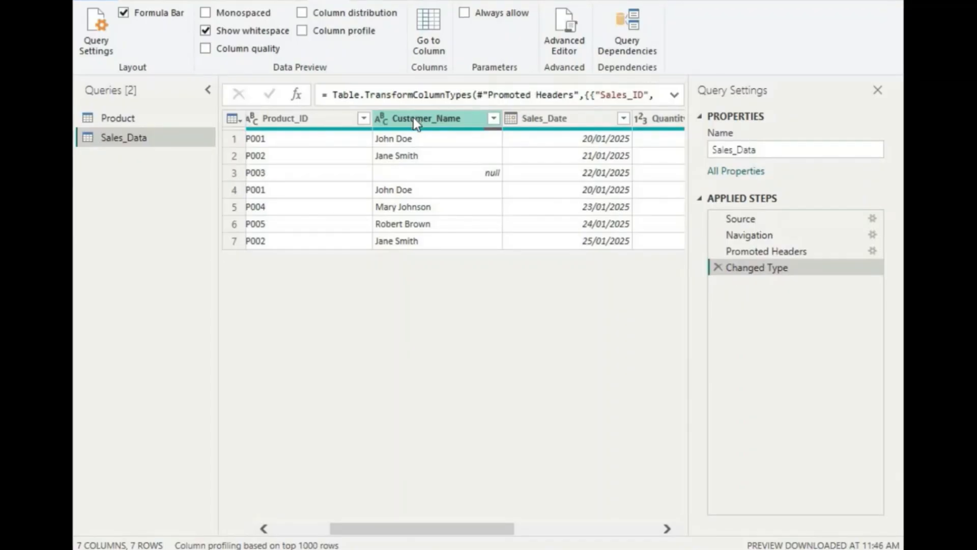
left_click(413, 118)
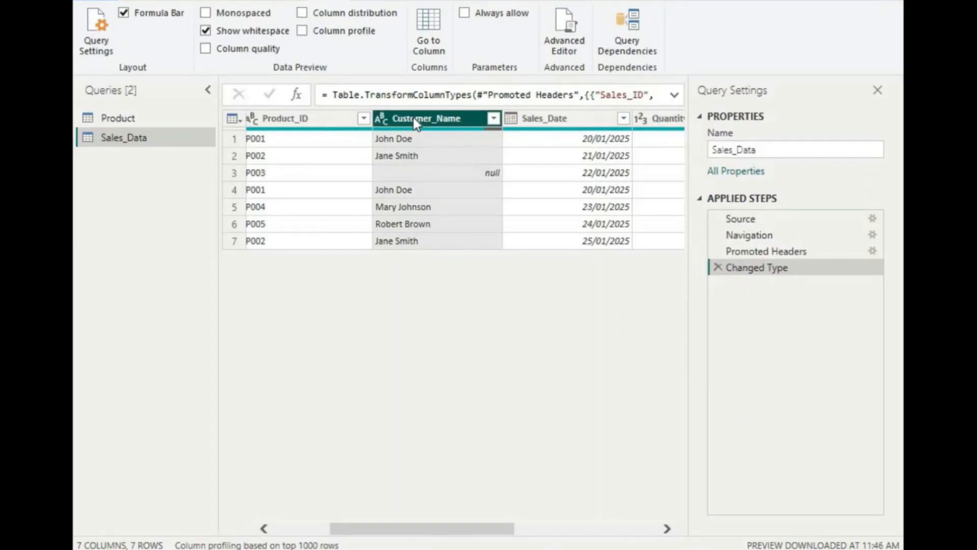
left_click(208, 1)
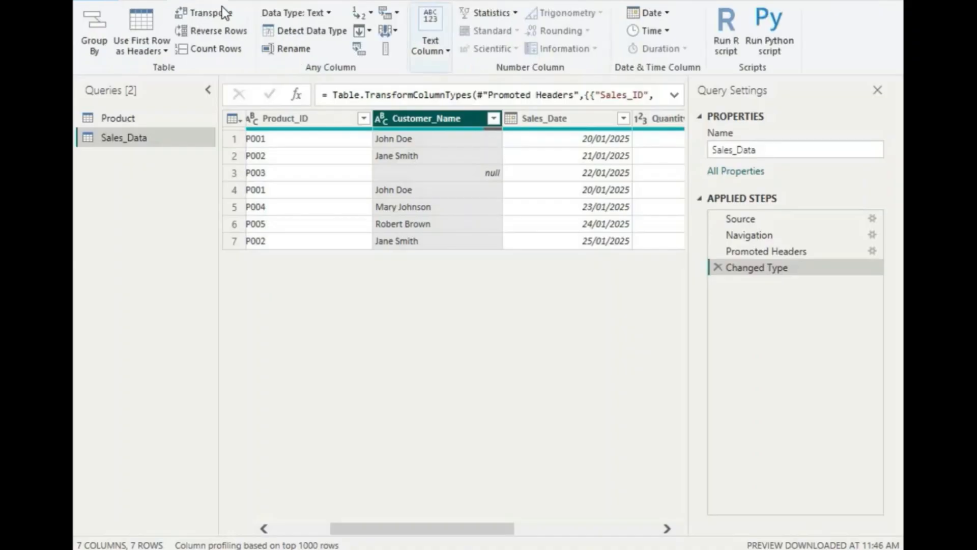
left_click(332, 1)
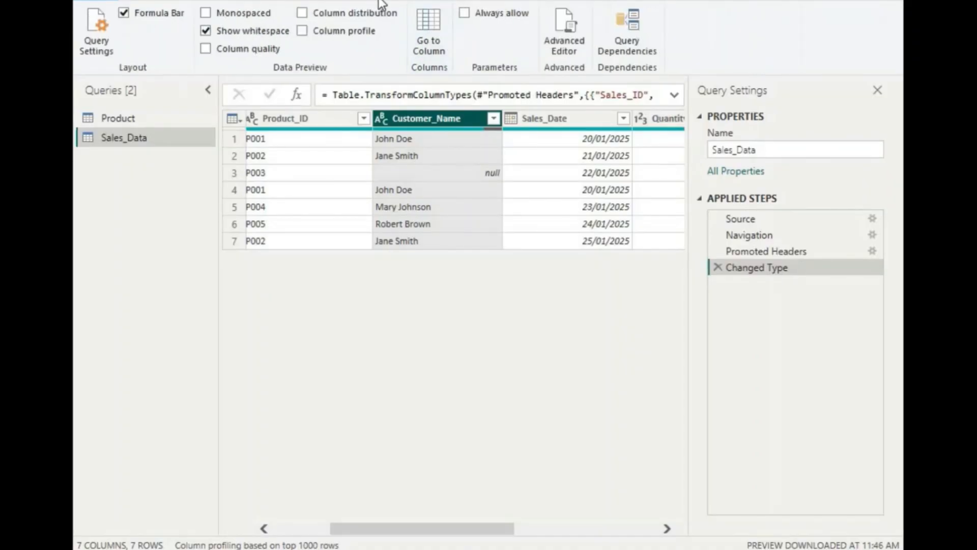
left_click(383, 1)
left_click(268, 2)
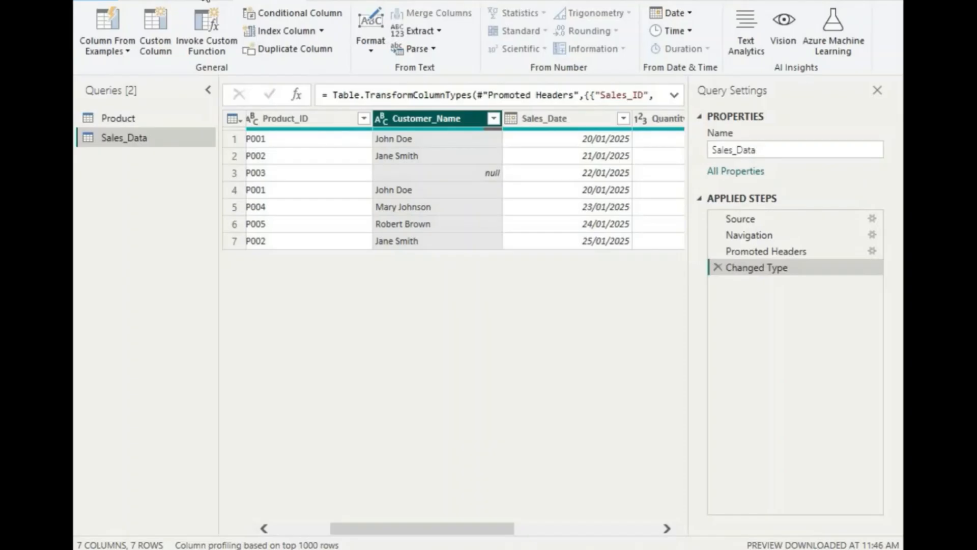
left_click(209, 1)
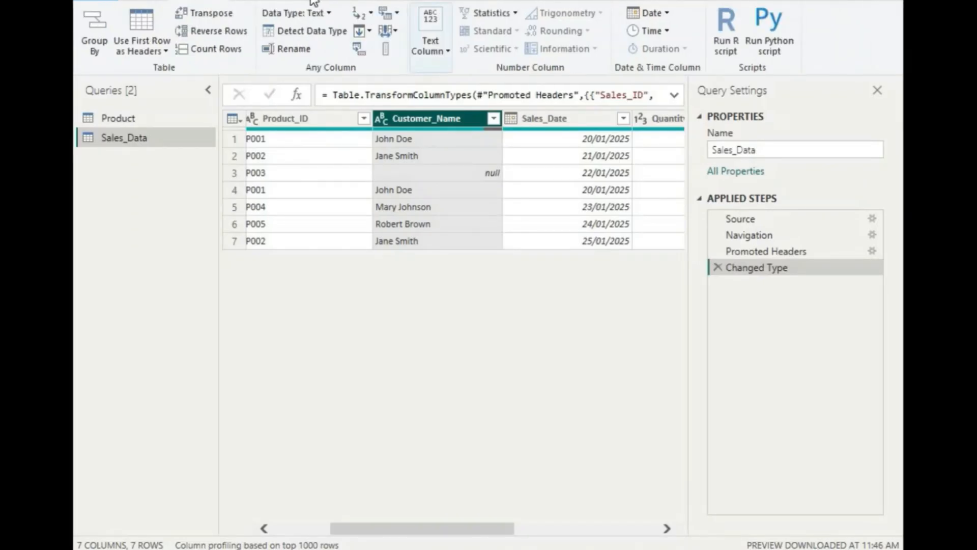
left_click(334, 2)
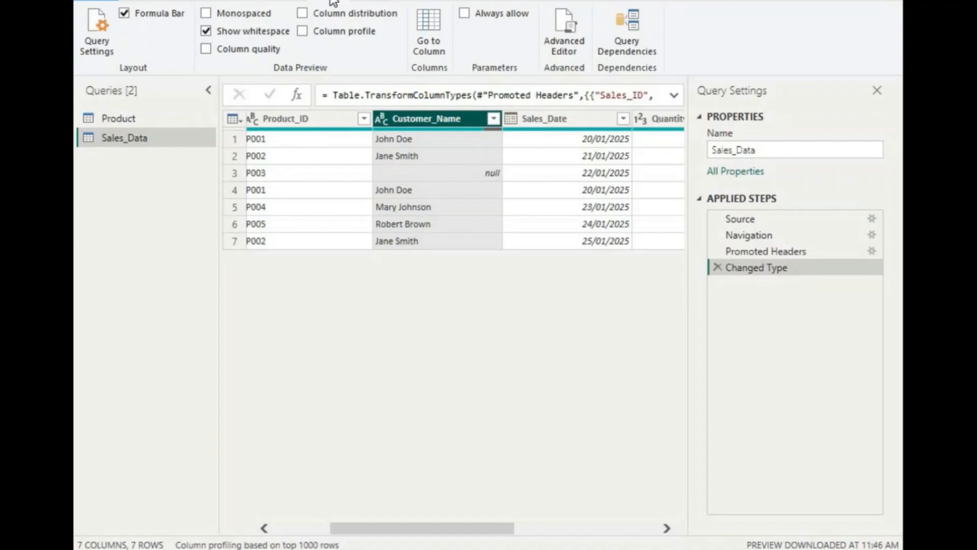
left_click(199, 2)
left_click(148, 1)
left_click(257, 1)
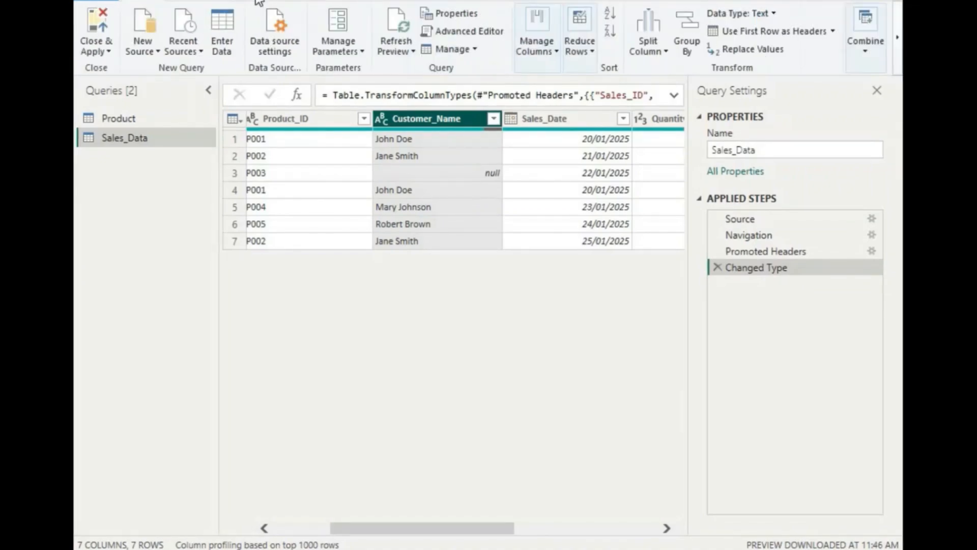
left_click(343, 1)
left_click(215, 2)
left_click(370, 3)
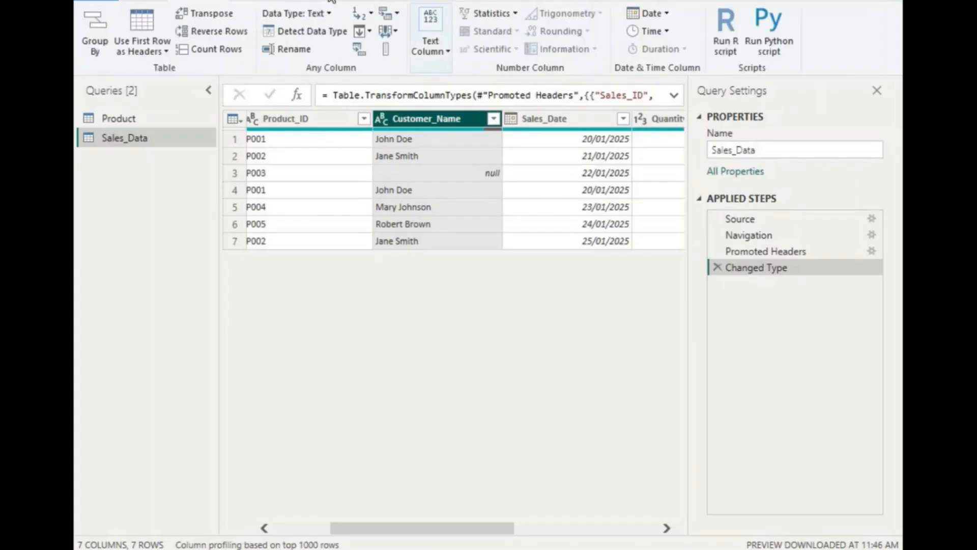
left_click(329, 2)
left_click(265, 2)
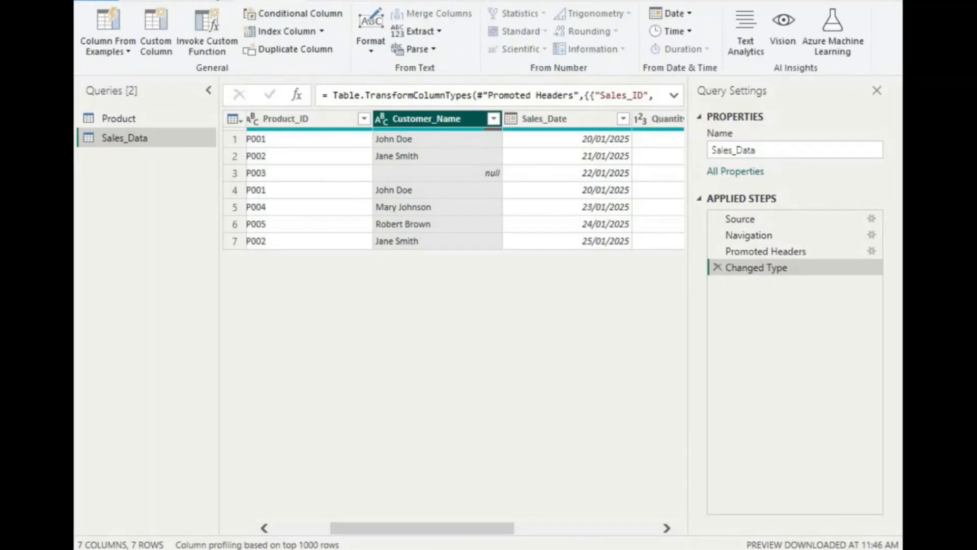
left_click(209, 2)
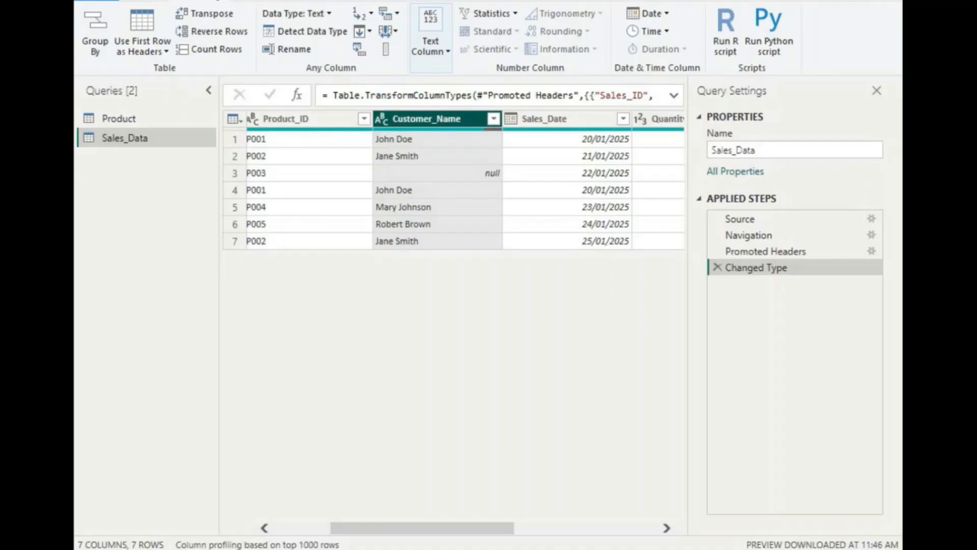
left_click(329, 2)
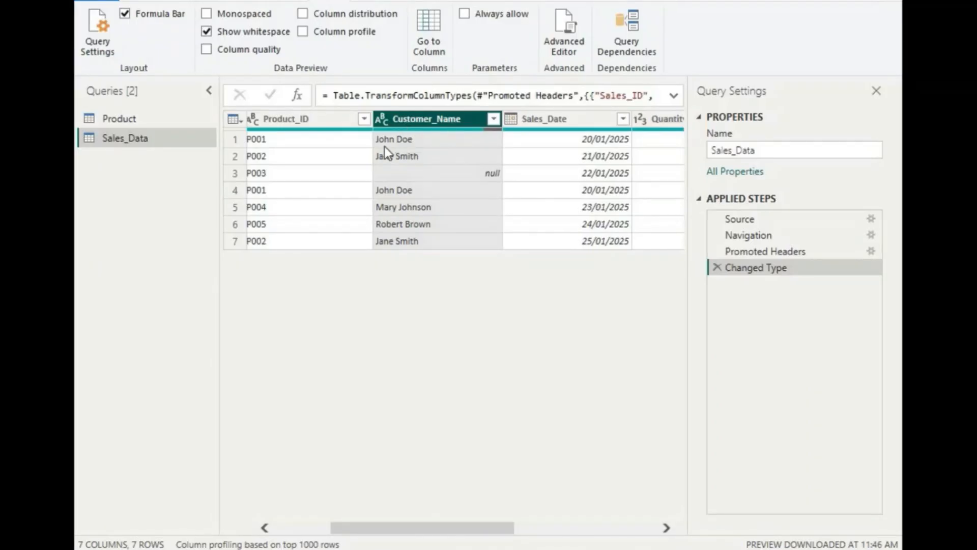
Split the Customer_Name column by the Space delimiter at the left-most delimiter and check the resulting columns.
right_click(436, 119)
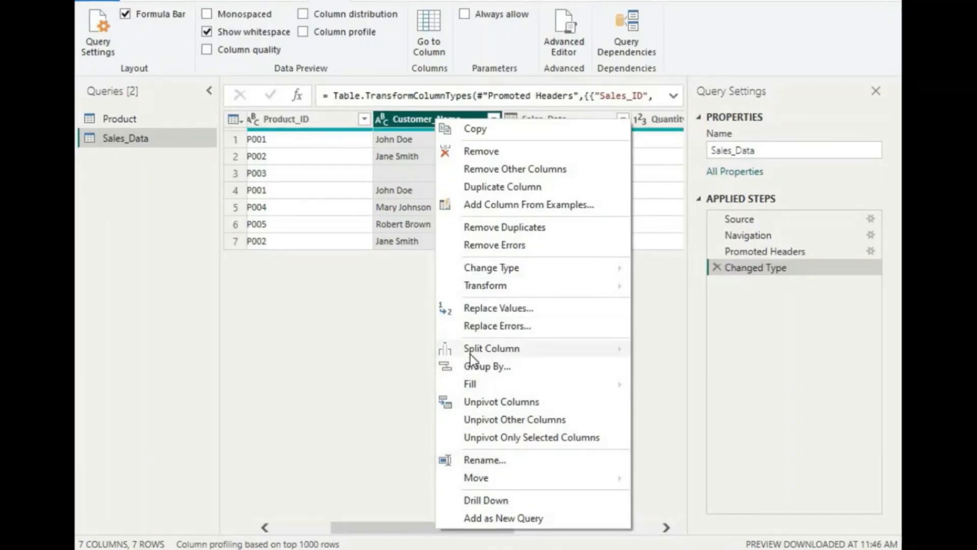
mouse_move(471, 354)
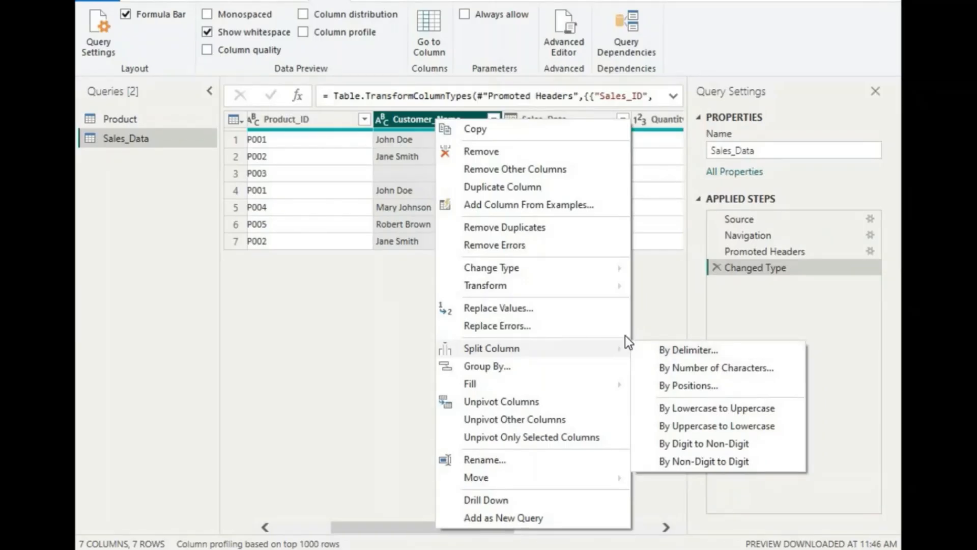
left_click(670, 350)
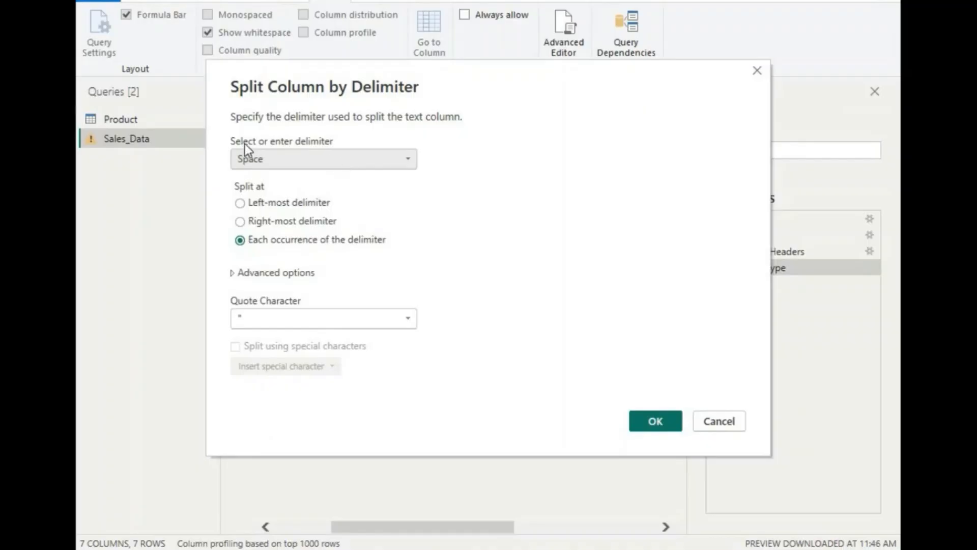
left_click(309, 158)
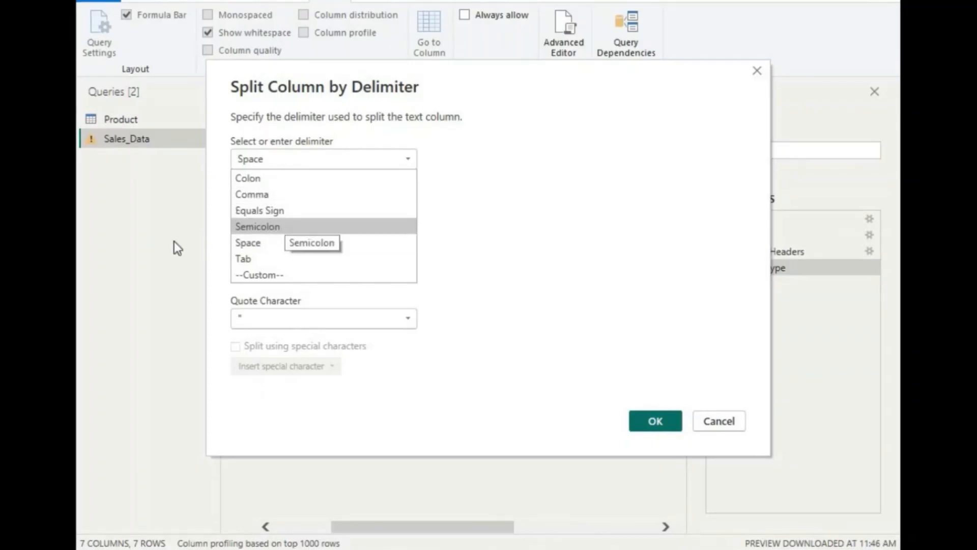
left_click(255, 243)
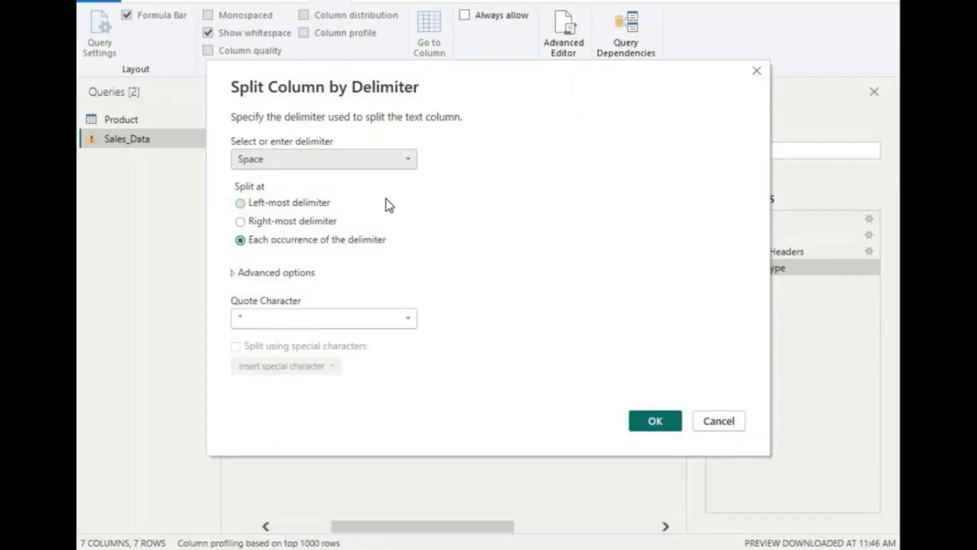
left_click(242, 204)
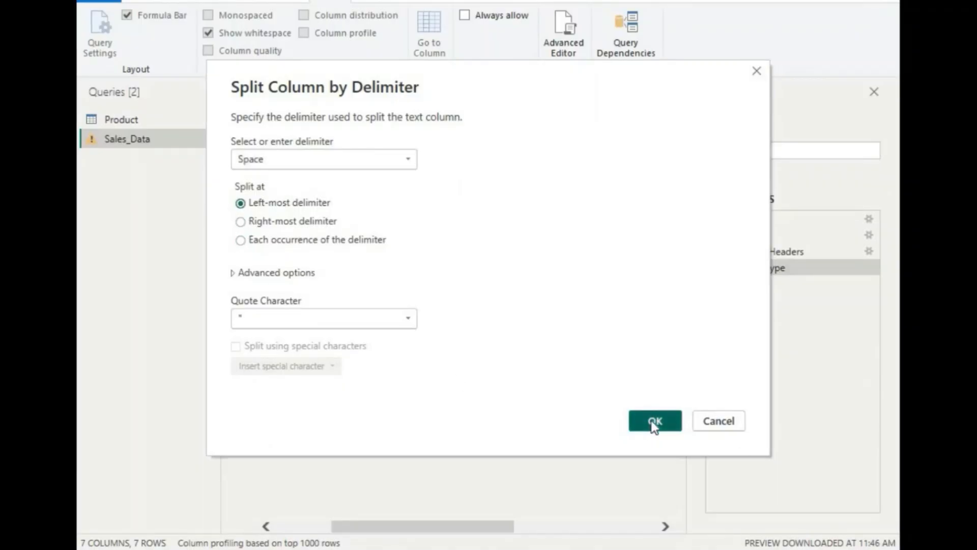
left_click(664, 427)
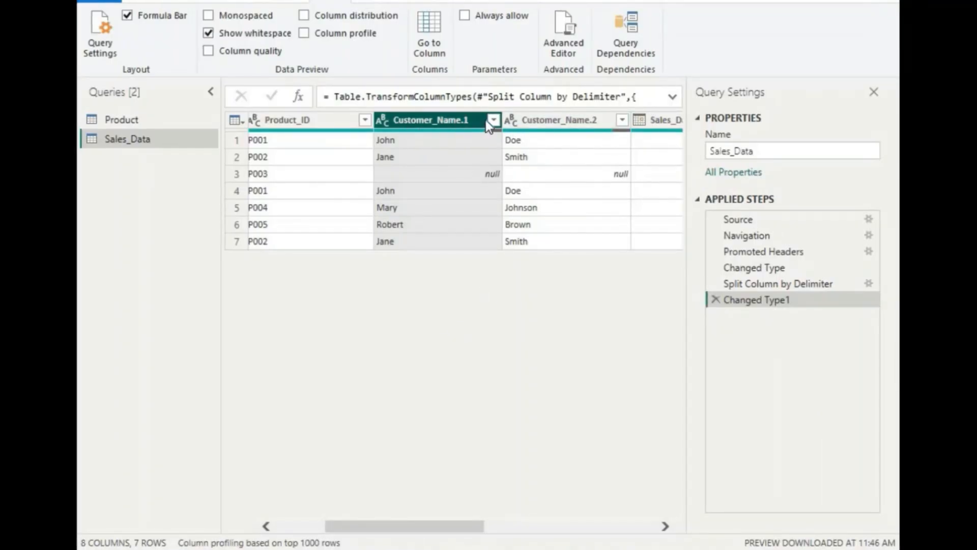
left_click(554, 174)
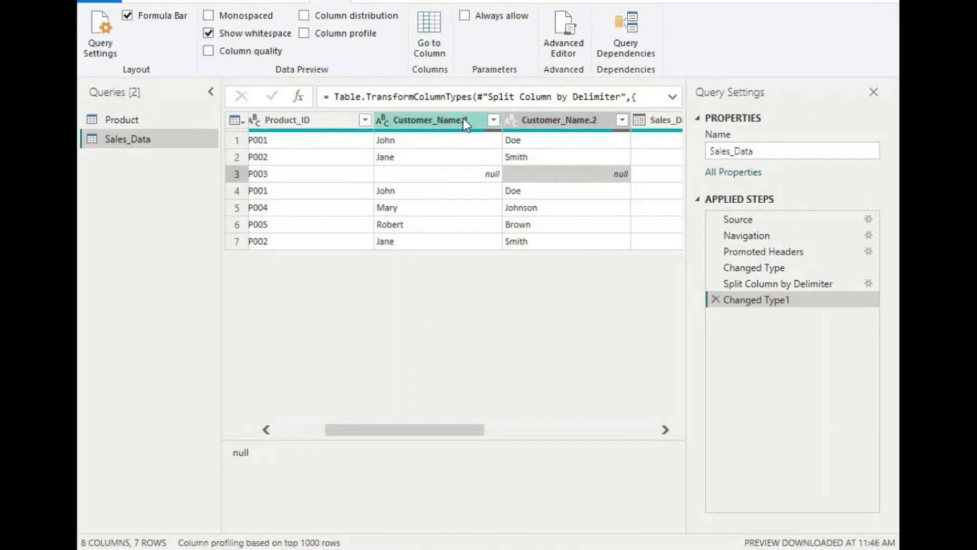
left_click(560, 121)
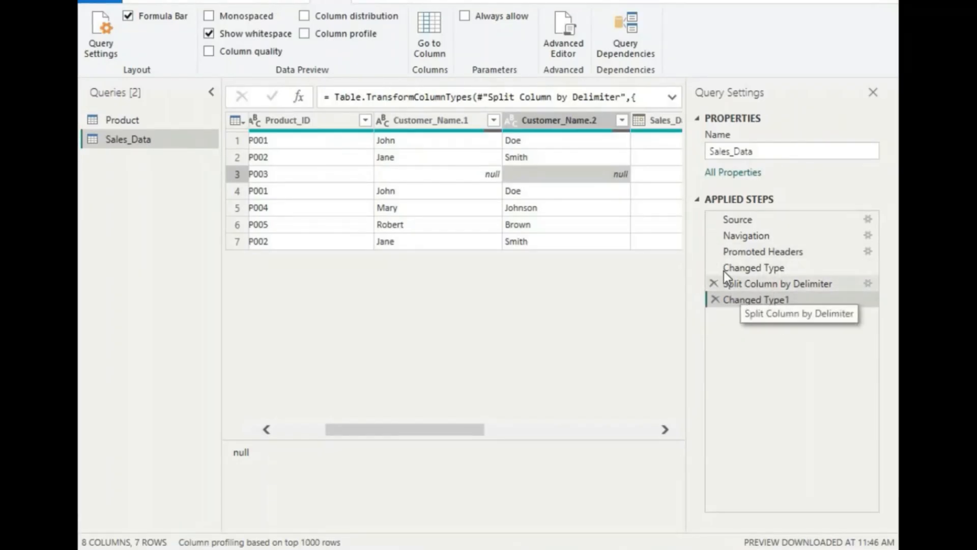
Rename the Customer_Name.1 column as First name.
right_click(431, 123)
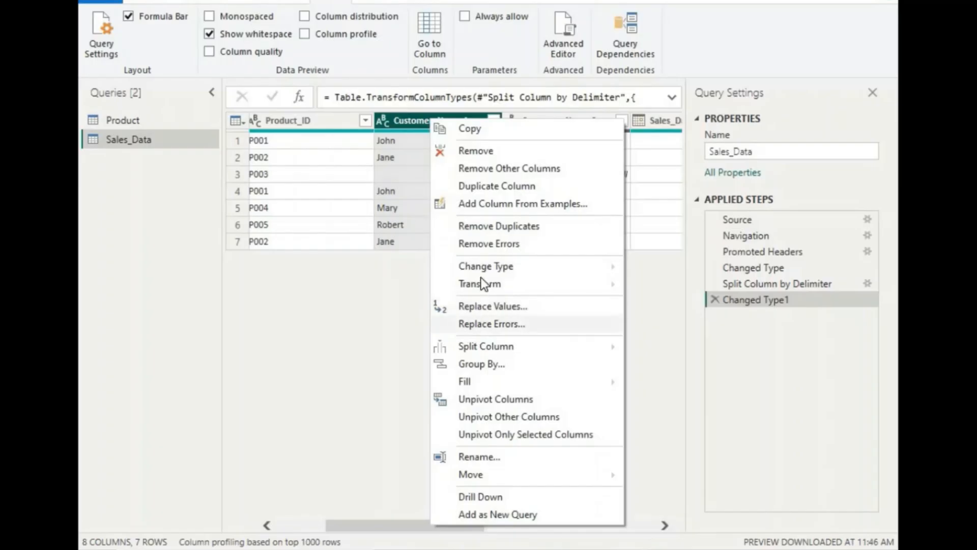
left_click(472, 457)
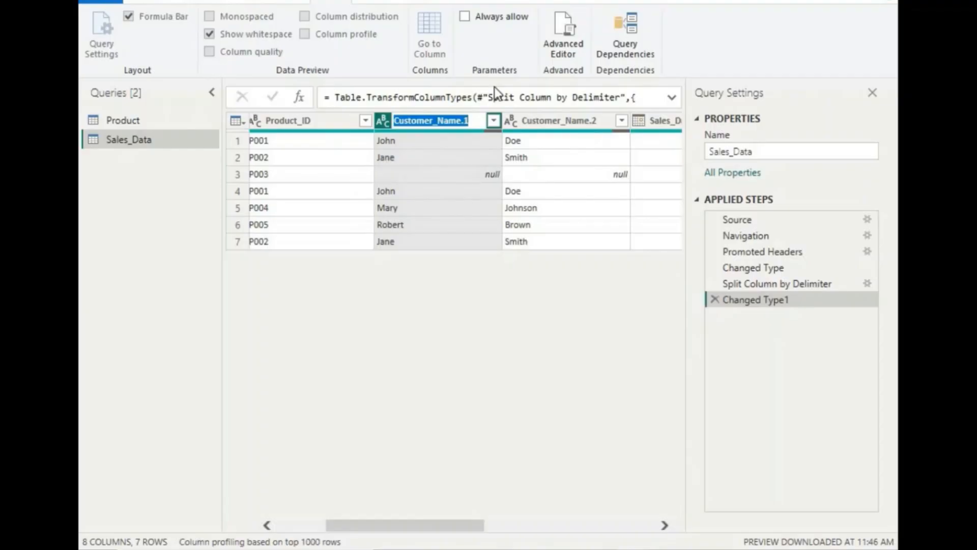
key("BackSpace")
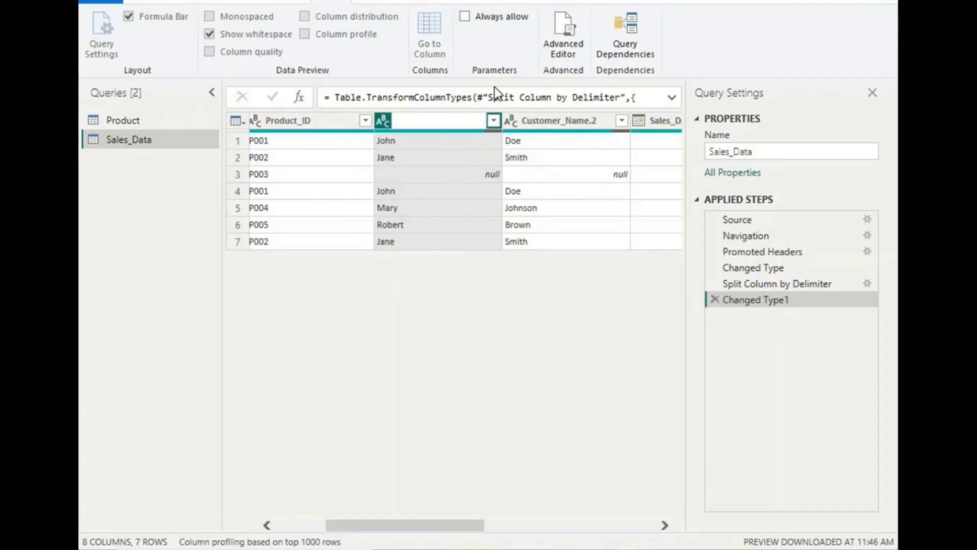
type("Fist name")
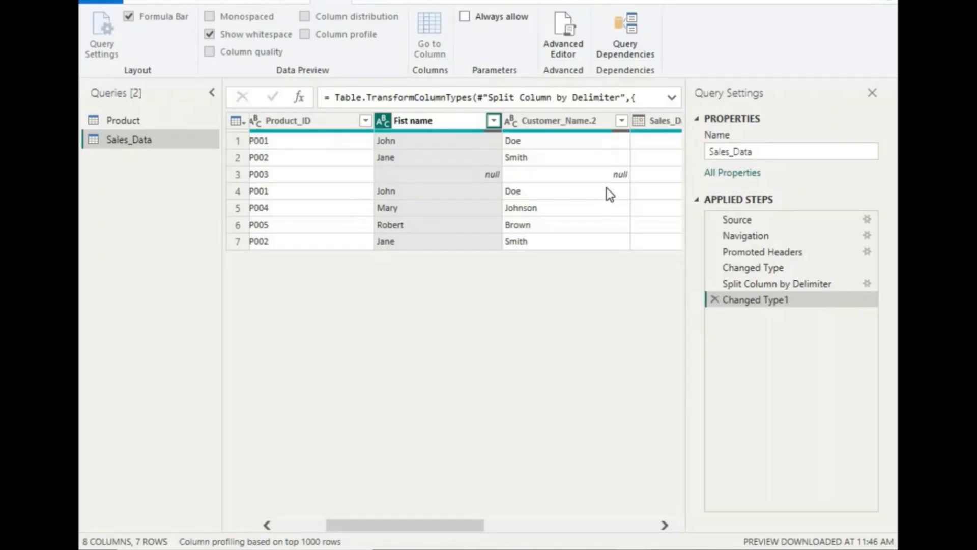
key("Return")
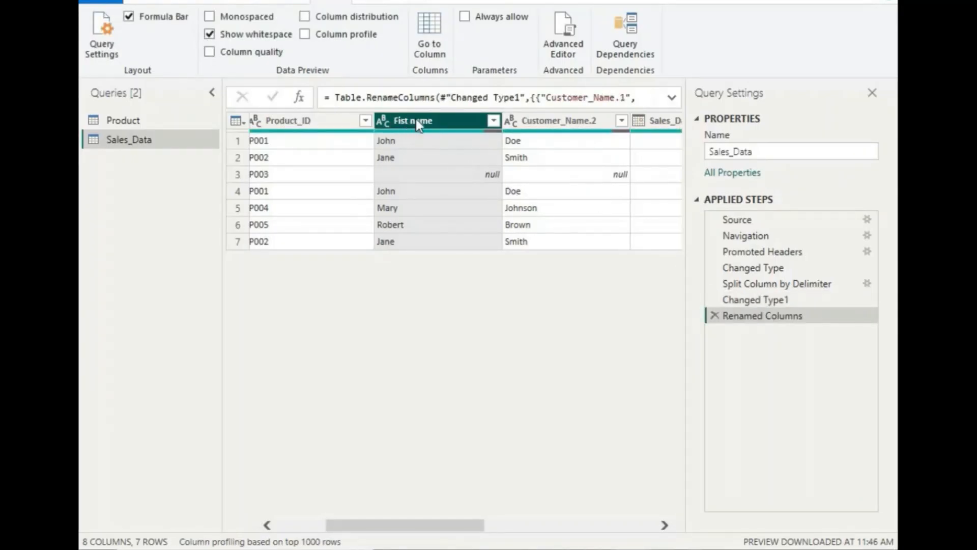
right_click(417, 125)
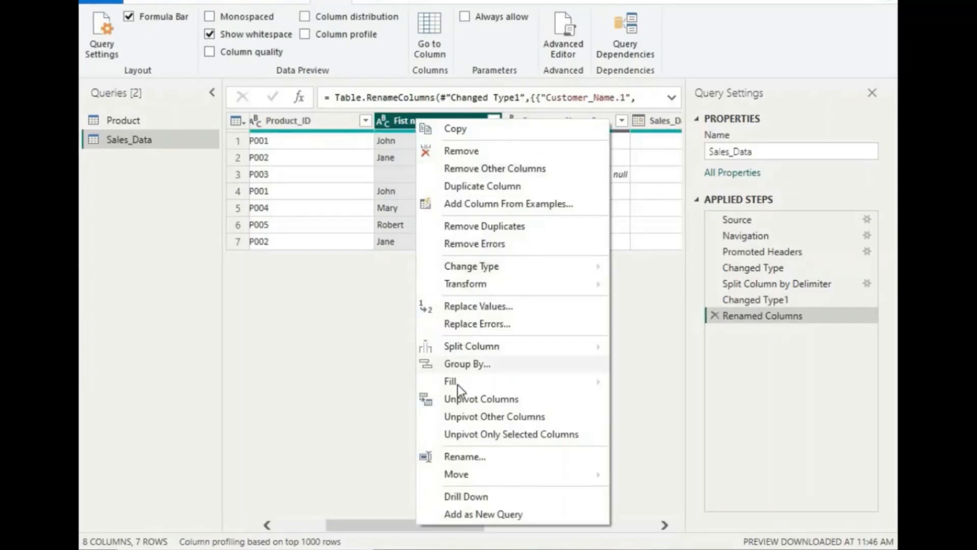
left_click(465, 457)
left_click(407, 120)
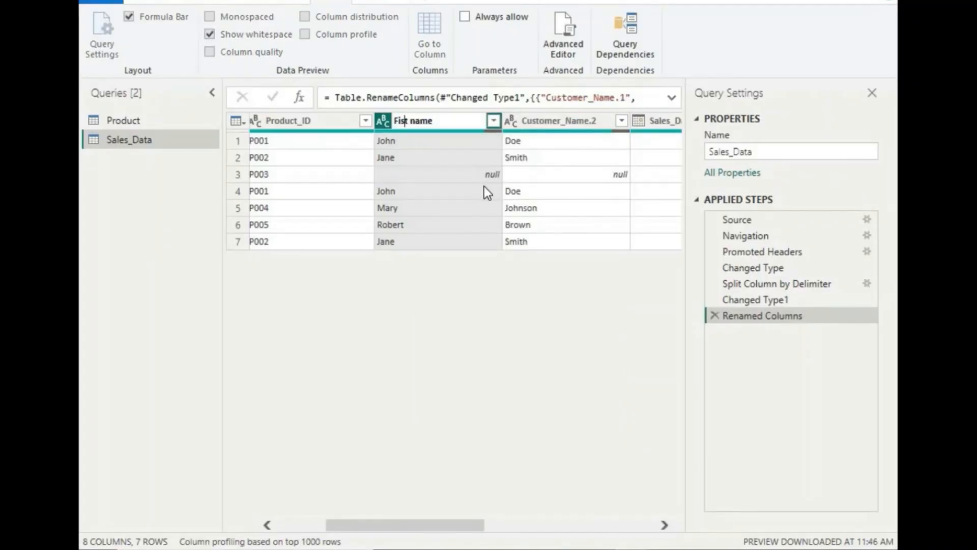
type("r")
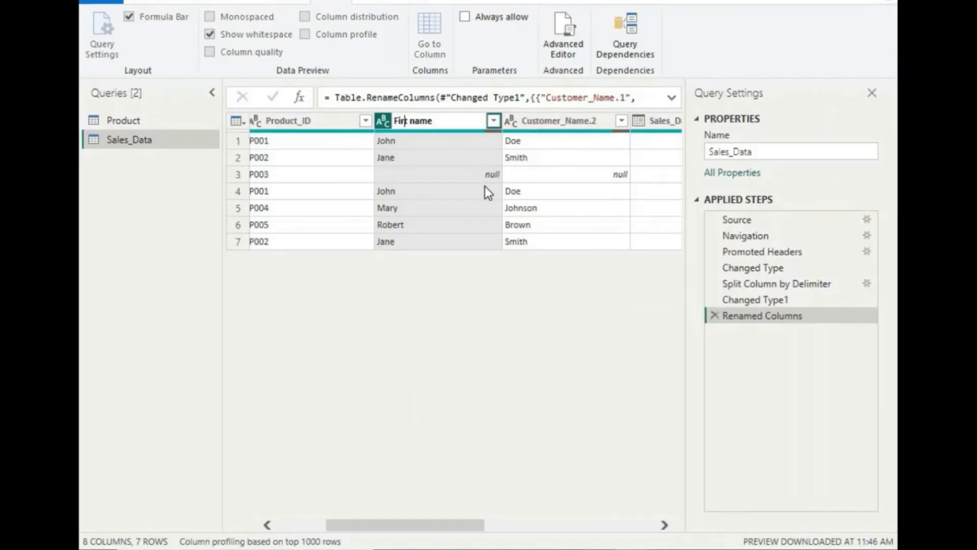
key("Return")
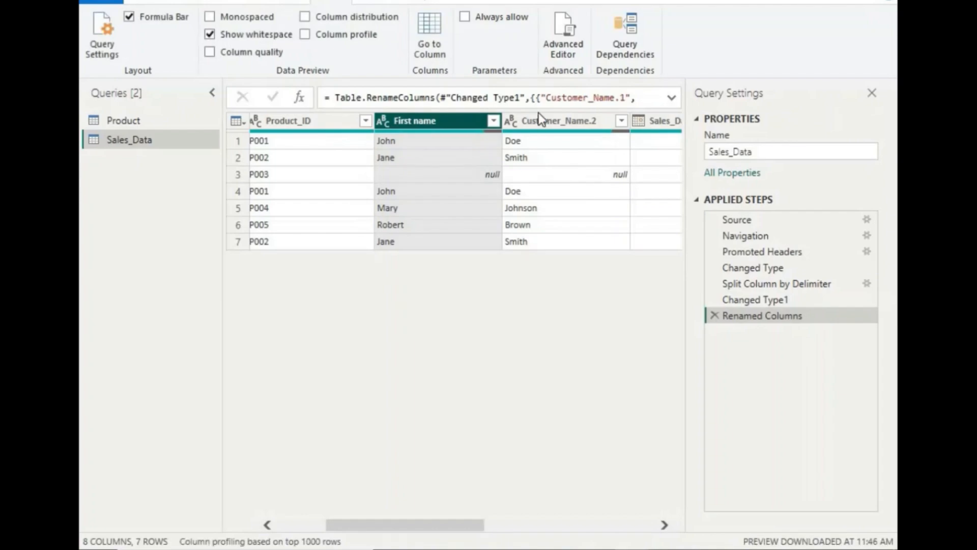
Rename the Customer_Name.2 column as last name.
left_click(536, 120)
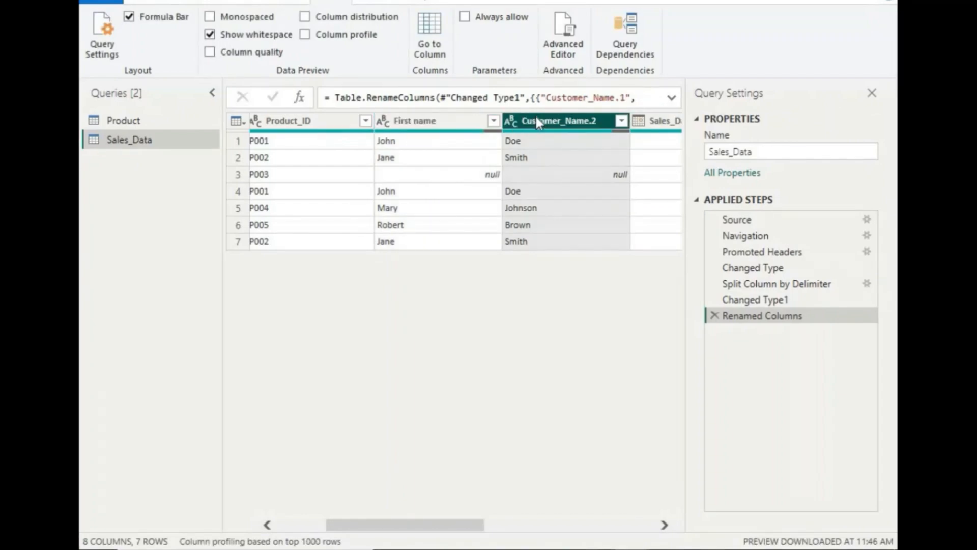
right_click(536, 120)
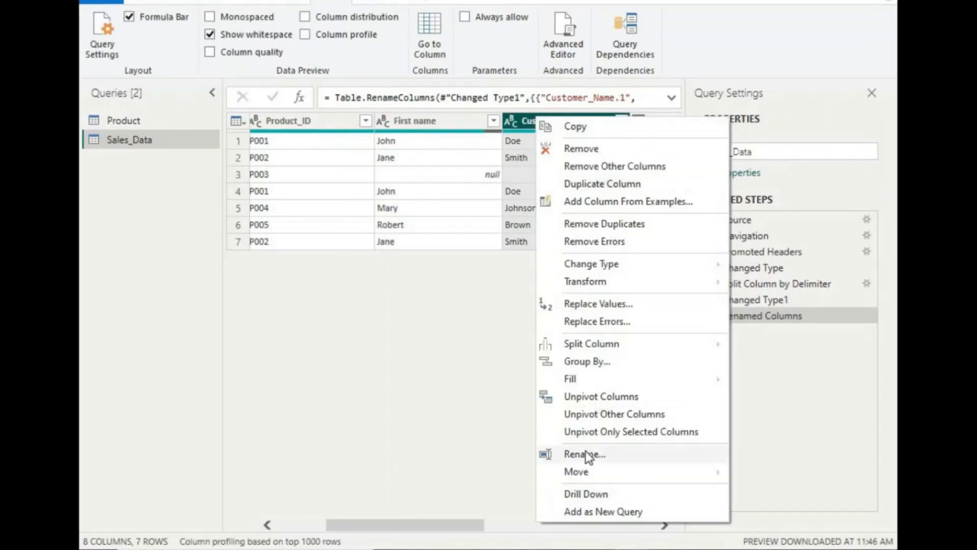
key("Return")
key("BackSpace")
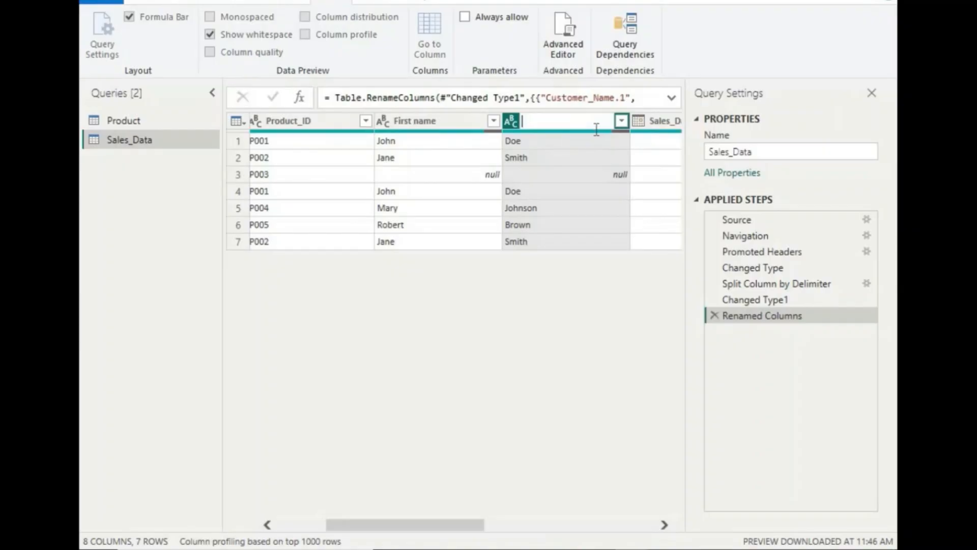
type("last name")
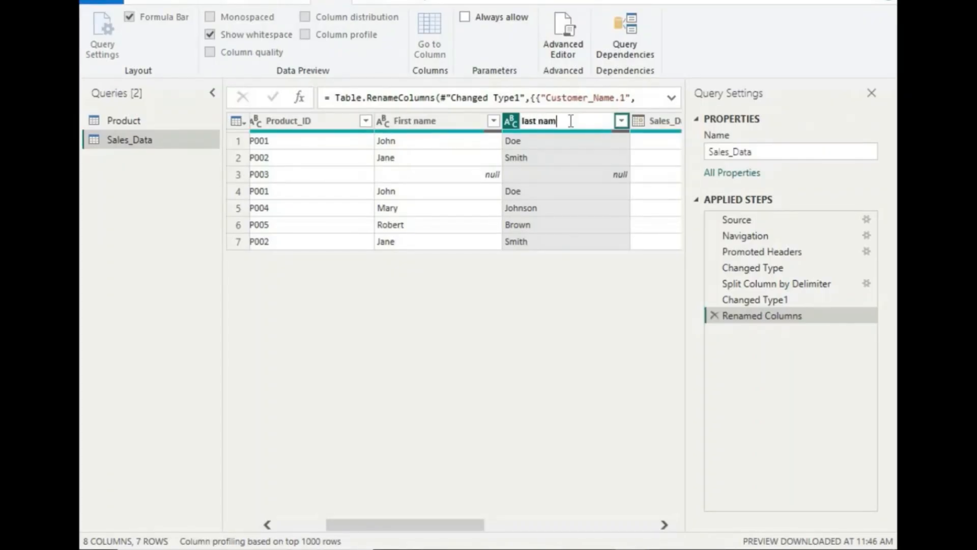
key("Return")
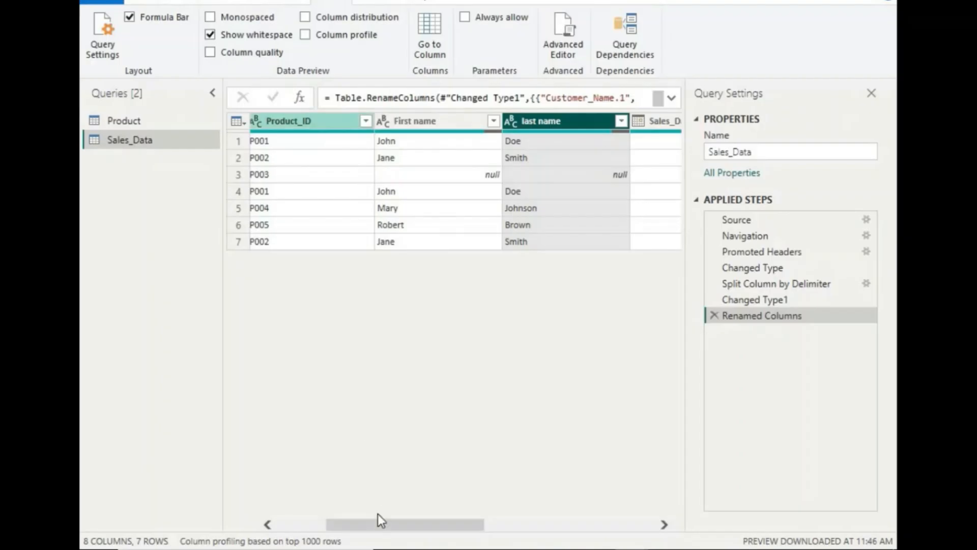
Examine which column operations are offered for the First name and last name columns when each is selected alone.
left_click_drag(398, 526, 437, 524)
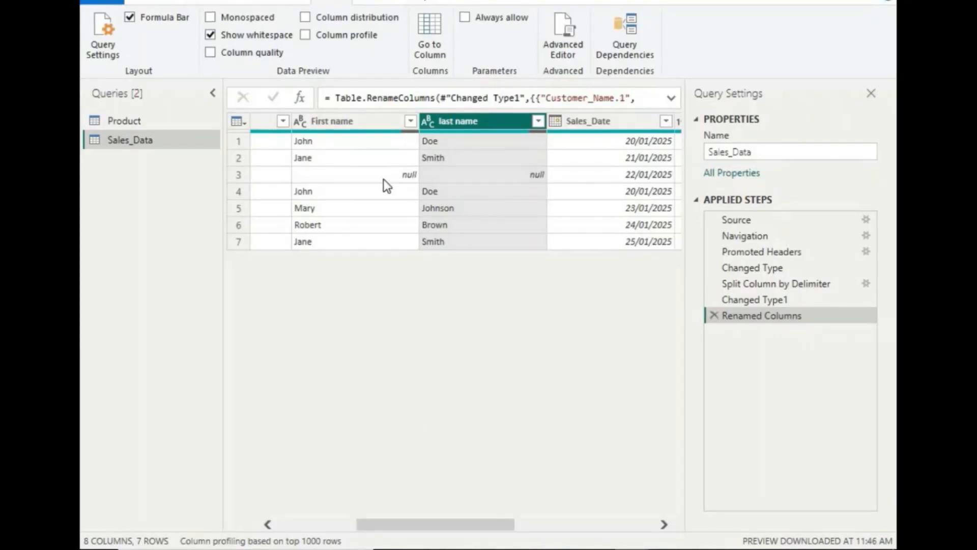
left_click(341, 124)
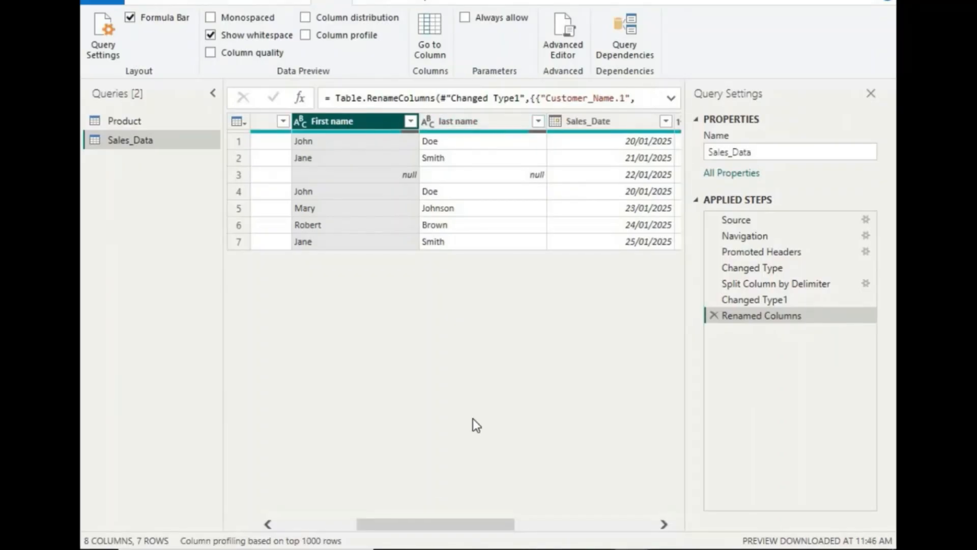
left_click_drag(460, 524, 424, 526)
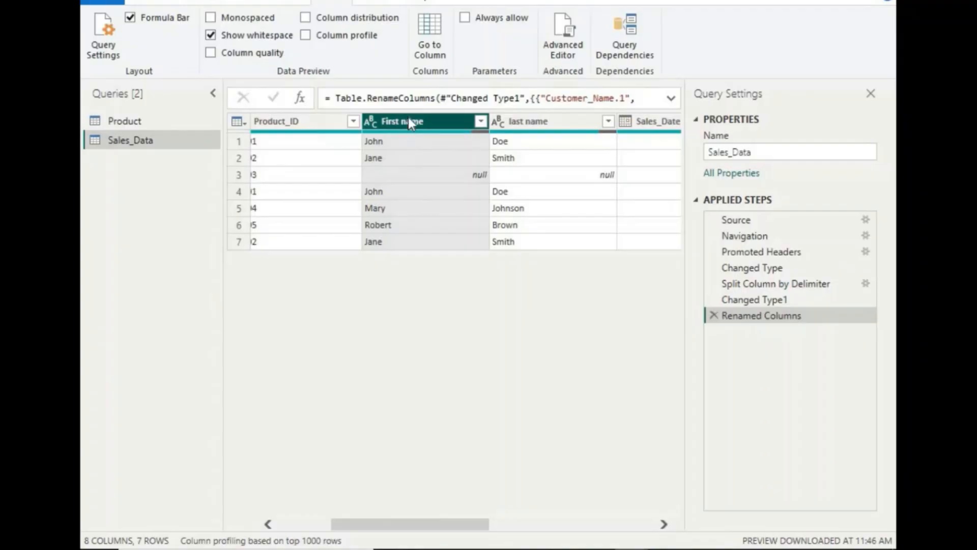
right_click(410, 124)
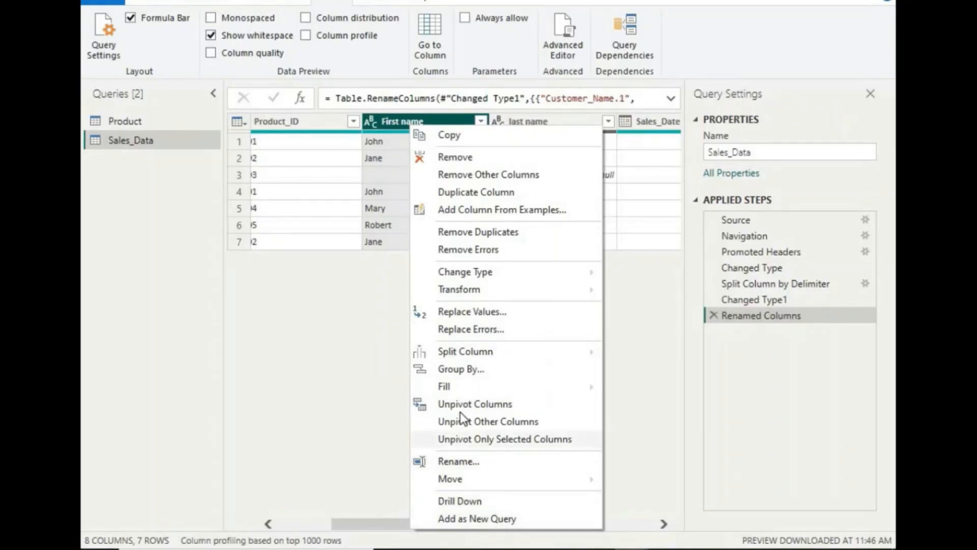
mouse_move(470, 354)
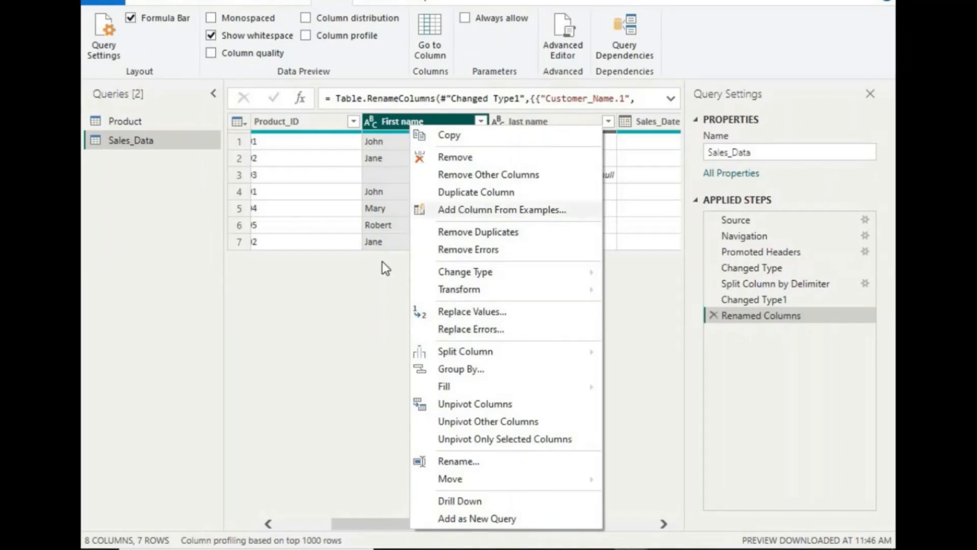
left_click(527, 124)
left_click(526, 124)
right_click(527, 124)
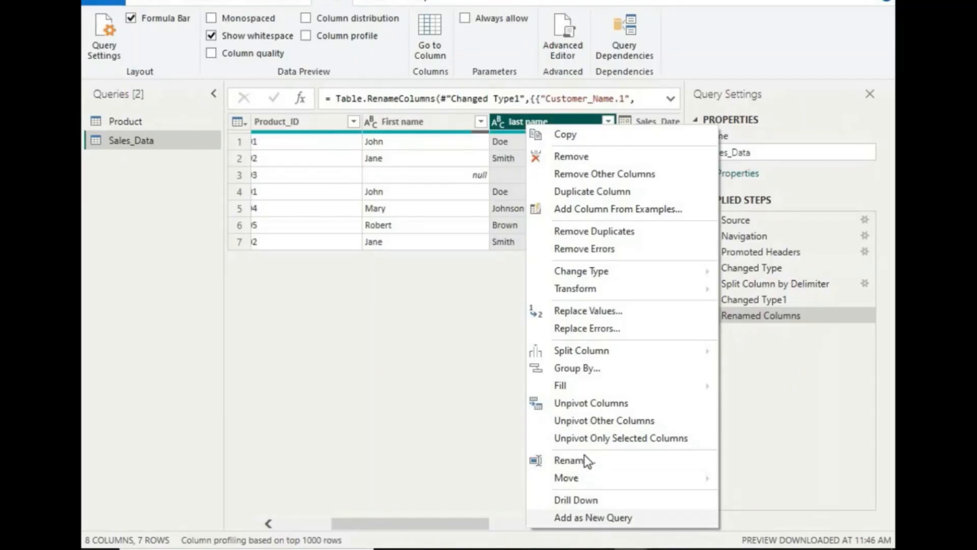
left_click(504, 205)
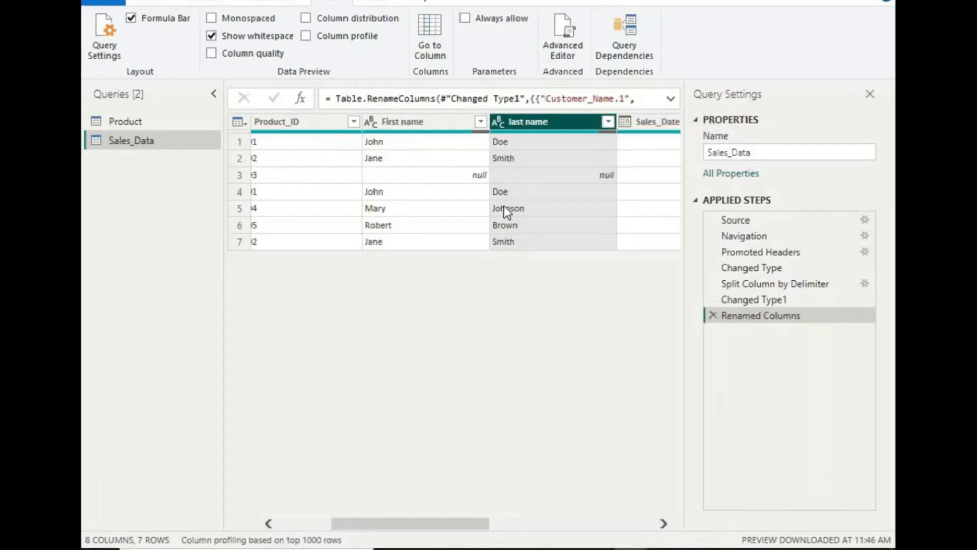
Look for an available Merge Columns command among the transform, add-column and view commands with only one name column selected.
left_click(447, 125)
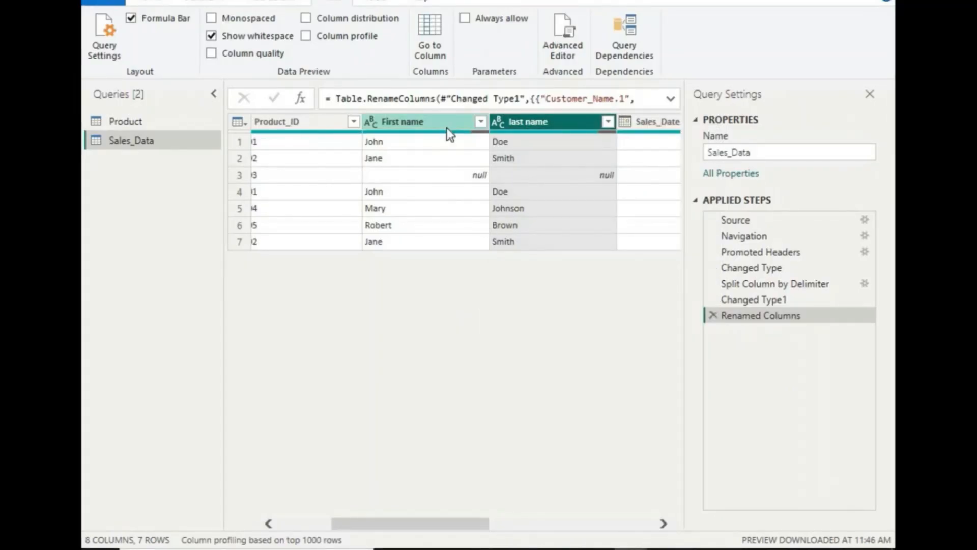
left_click(270, 3)
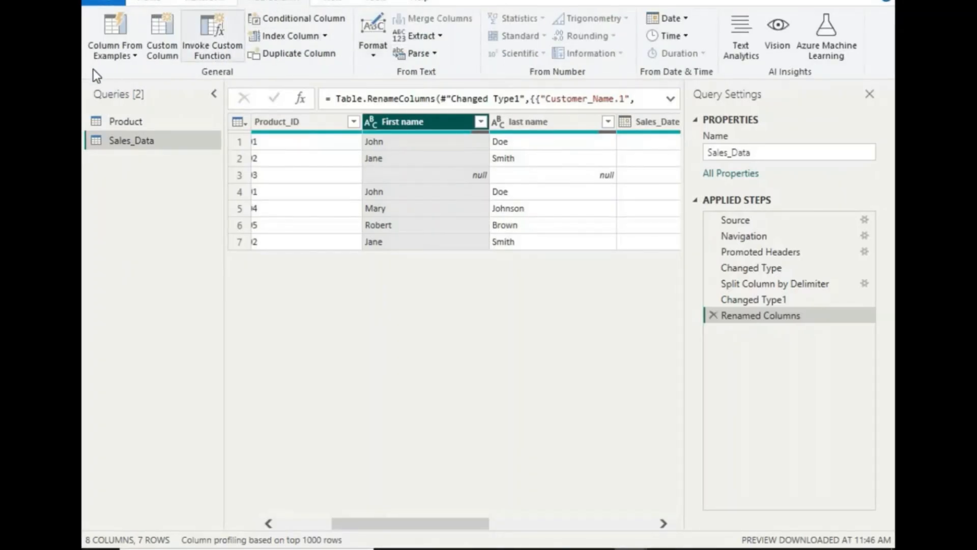
left_click(204, 2)
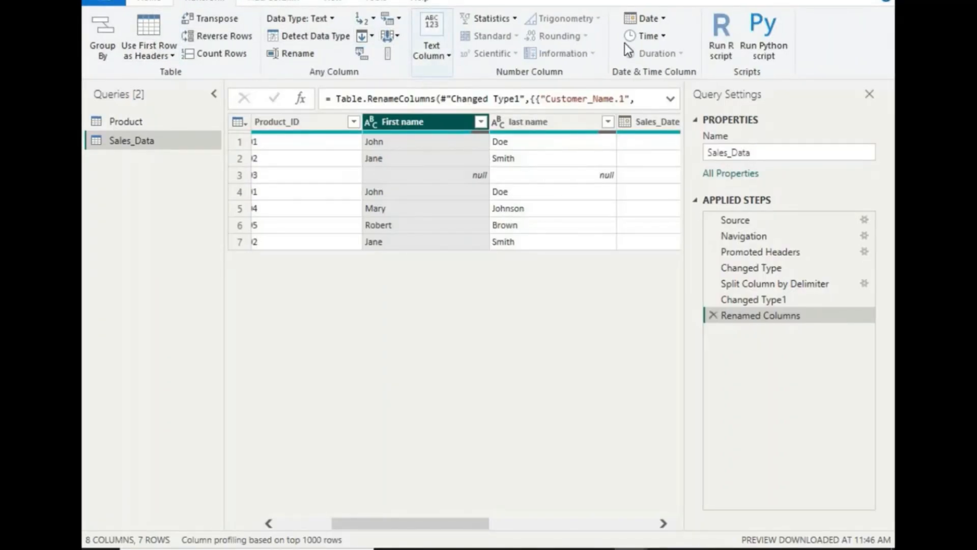
left_click(284, 3)
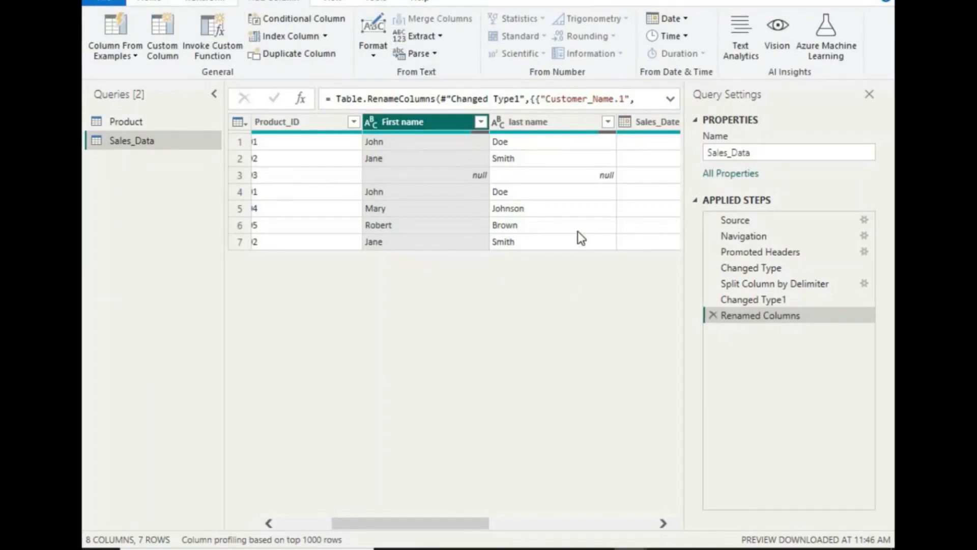
left_click(552, 225)
left_click(550, 123)
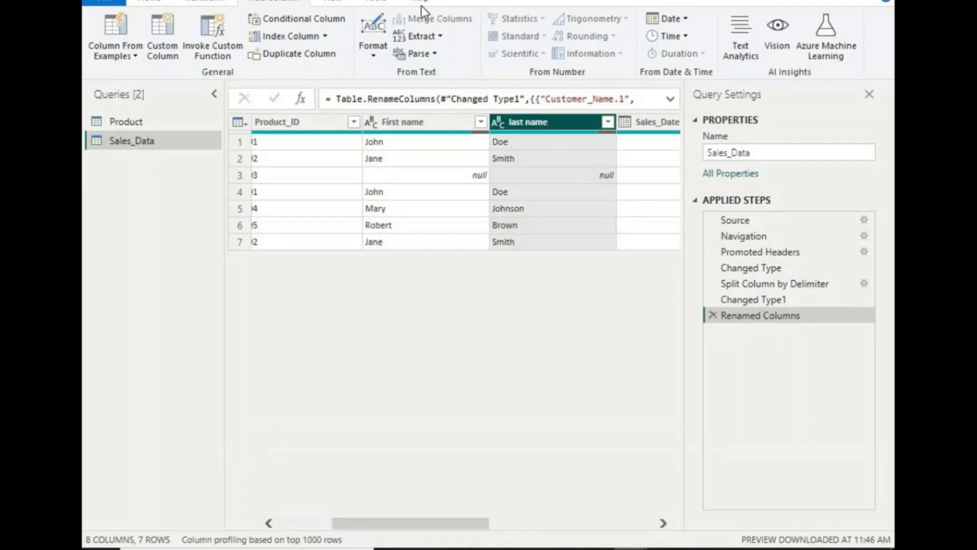
left_click(440, 245)
right_click(390, 115)
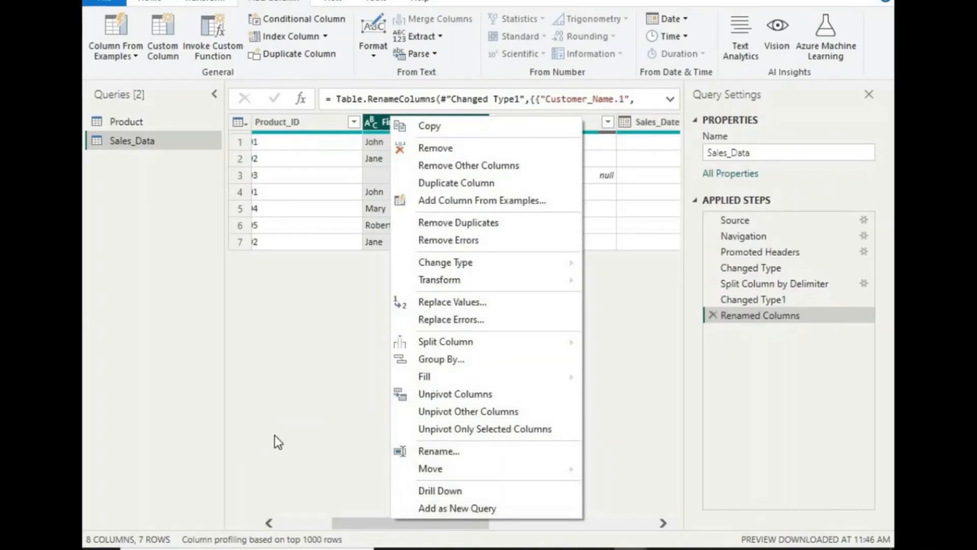
left_click(306, 402)
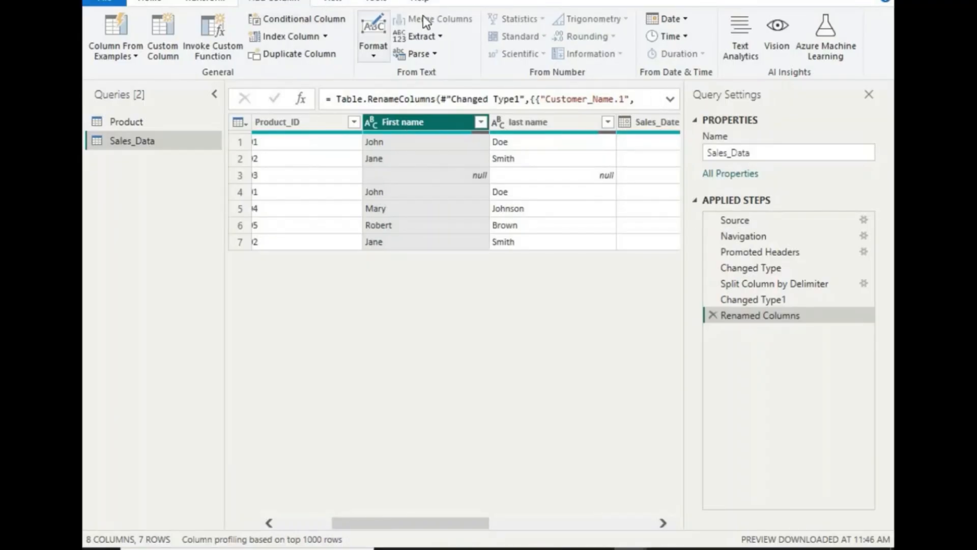
left_click(346, 1)
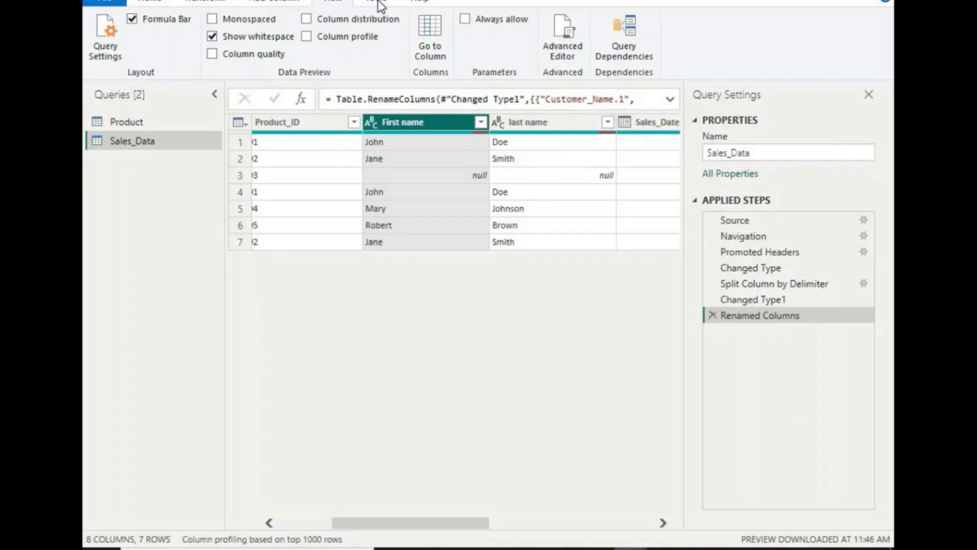
left_click(266, 2)
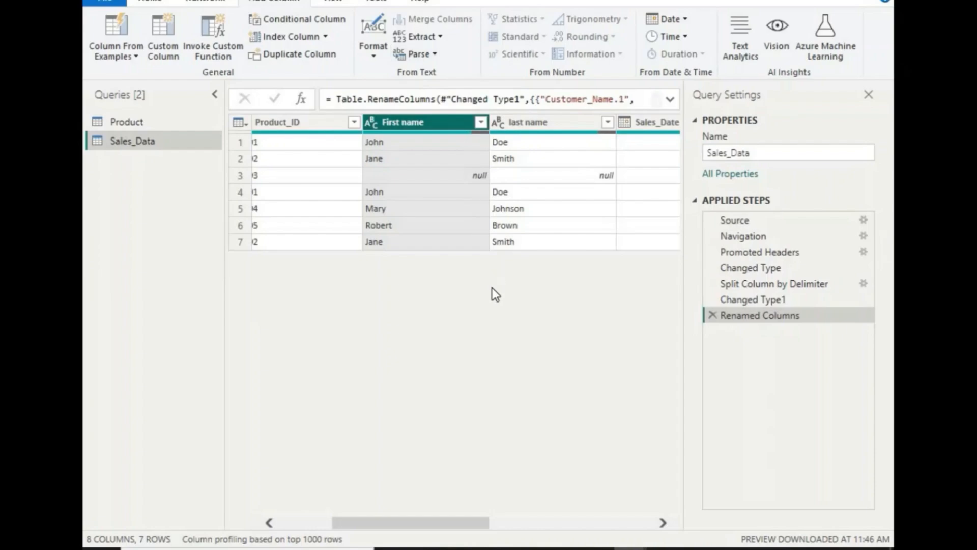
left_click(304, 199)
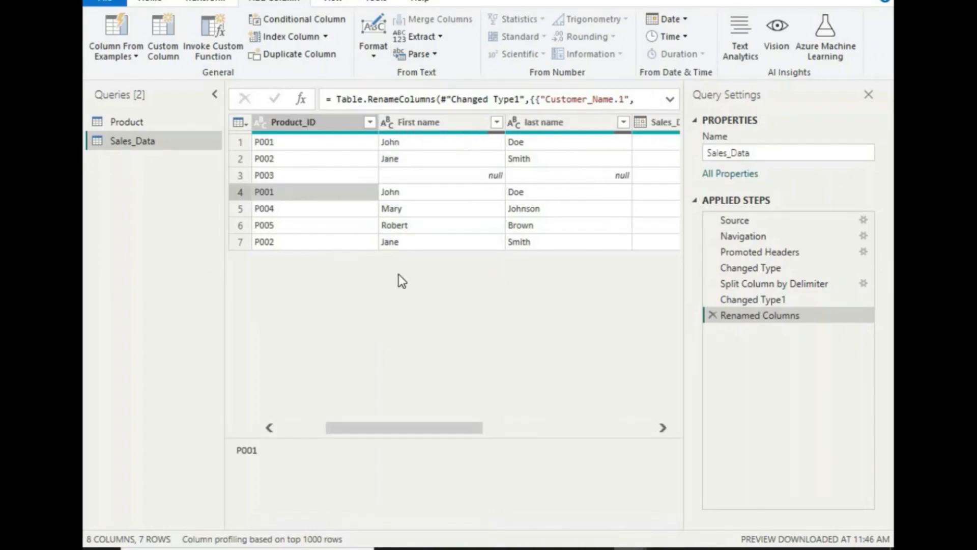
Select the First name and last name columns together and check where Merge Columns is offered, then clear the selection.
left_click(428, 117)
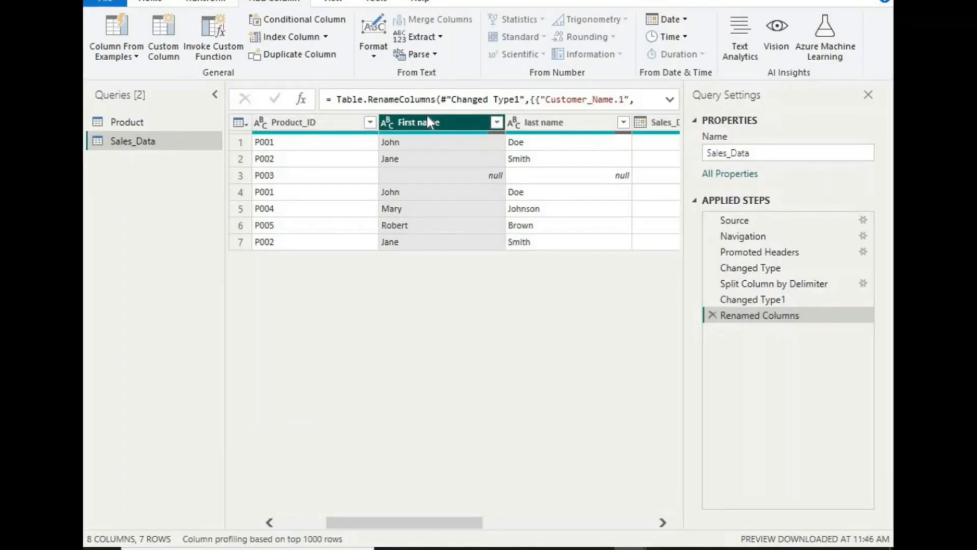
left_click(531, 124, "ctrl")
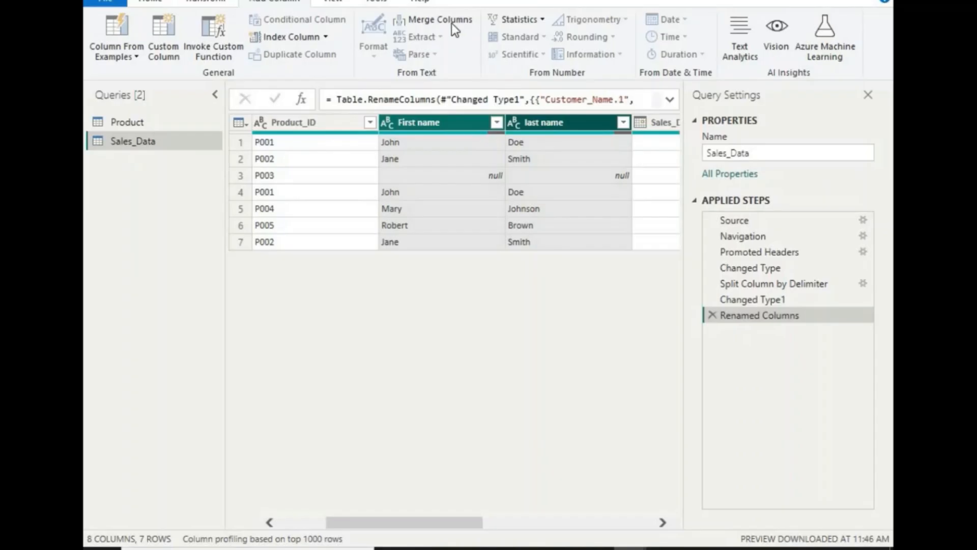
left_click(219, 3)
left_click(265, 2)
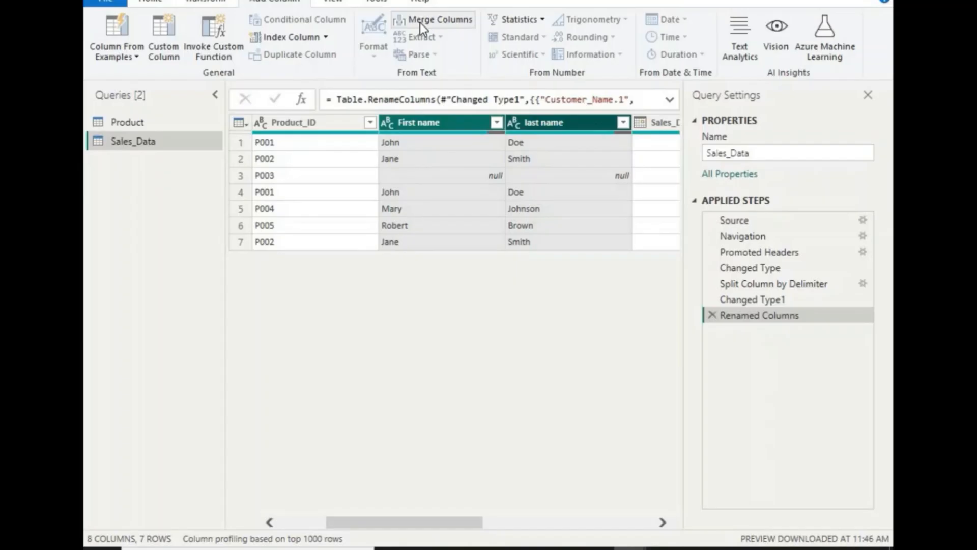
right_click(474, 123)
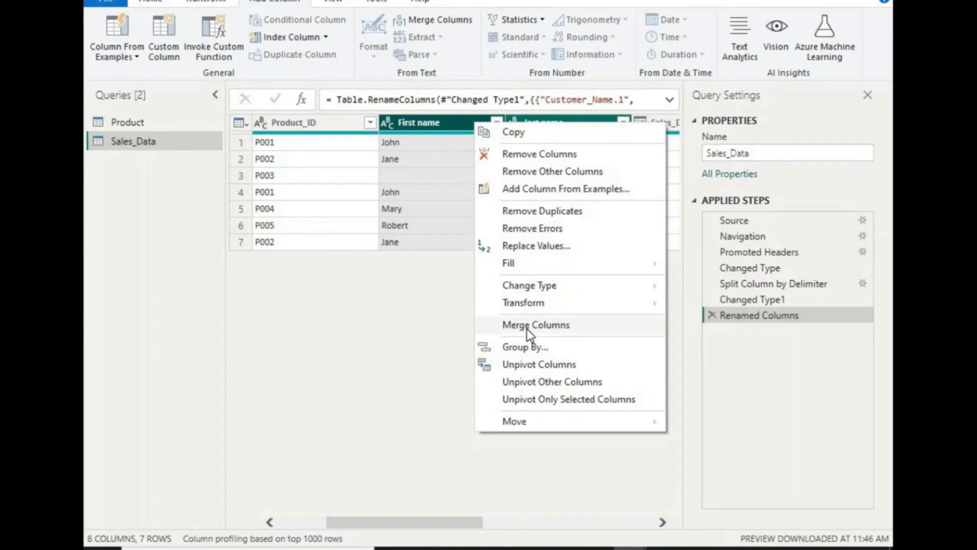
left_click(438, 301)
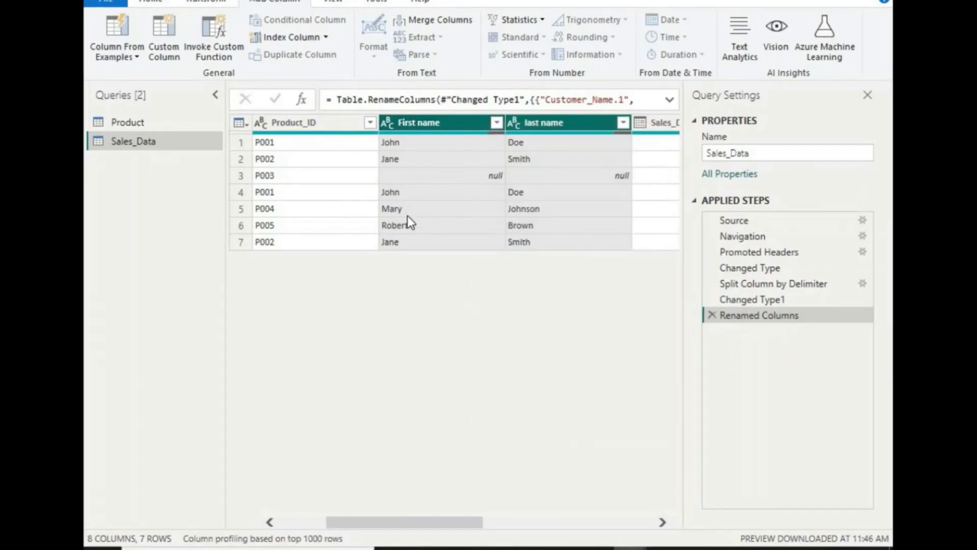
left_click(375, 191)
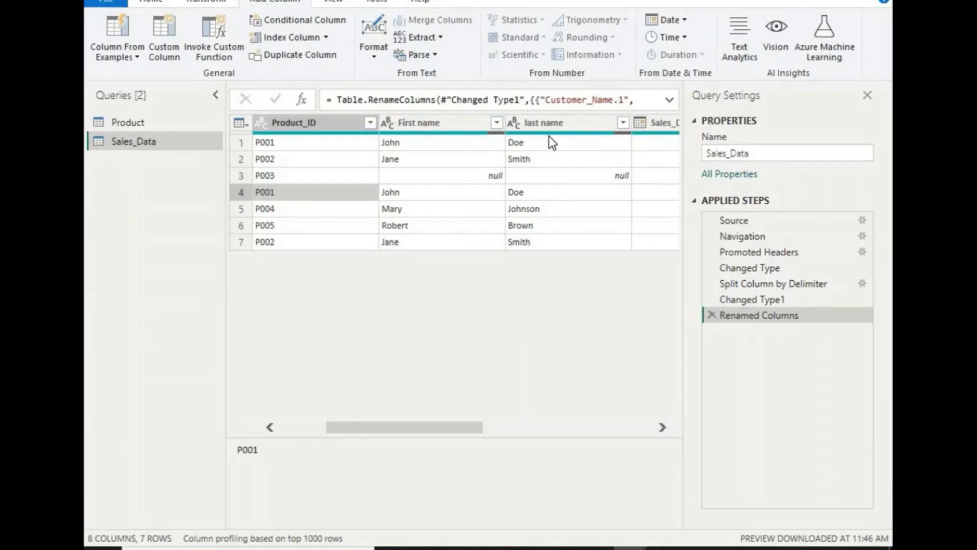
Select the First name and last name columns together and set up a column merge with Space as the separator.
left_click(429, 122)
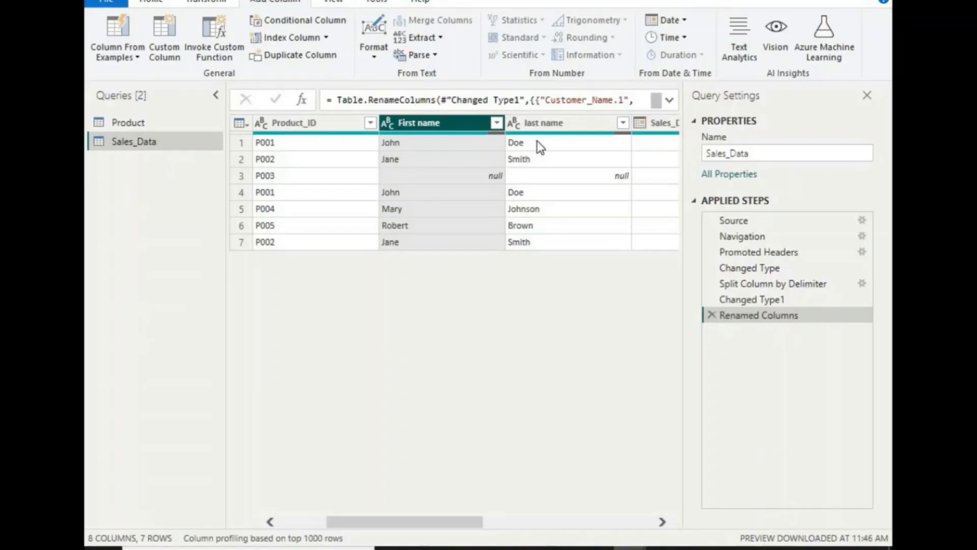
left_click(535, 124, "ctrl")
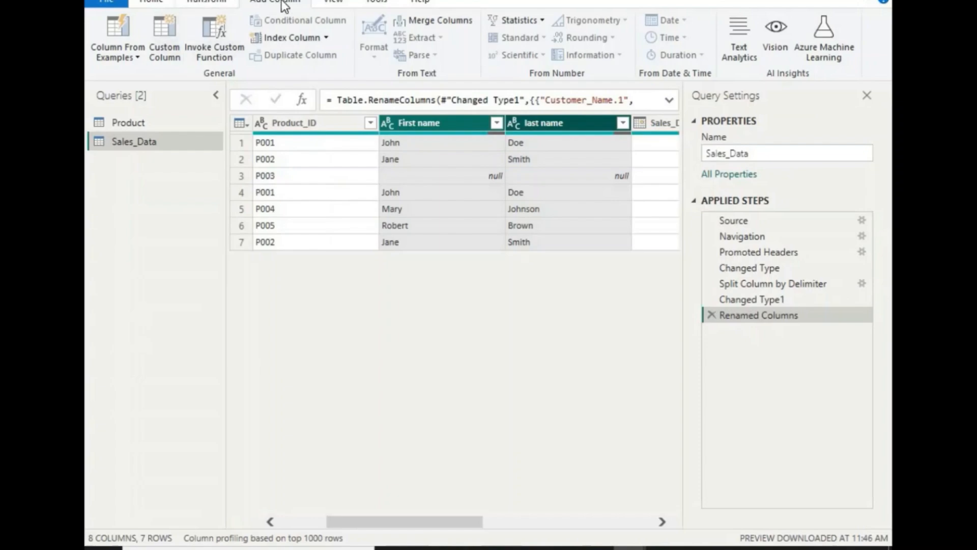
left_click(206, 2)
left_click(283, 3)
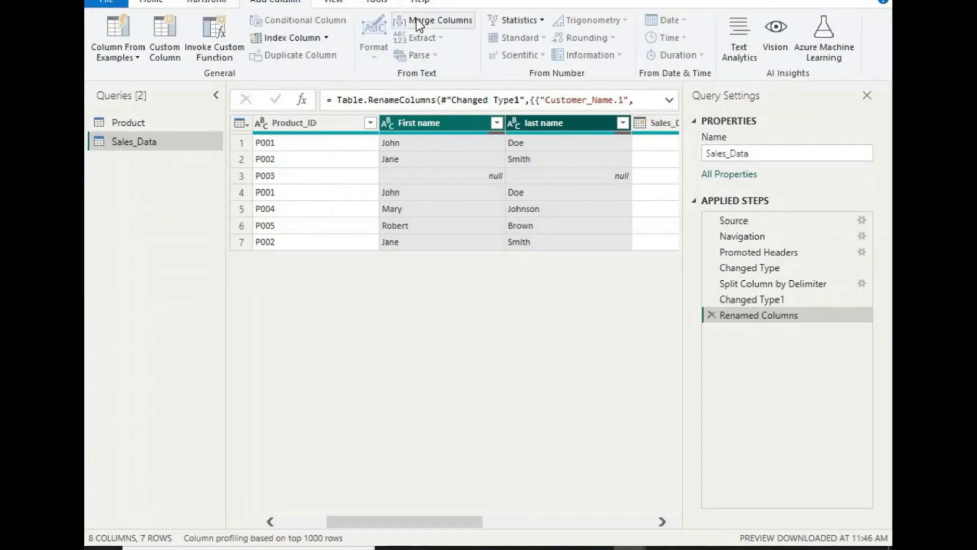
right_click(461, 124)
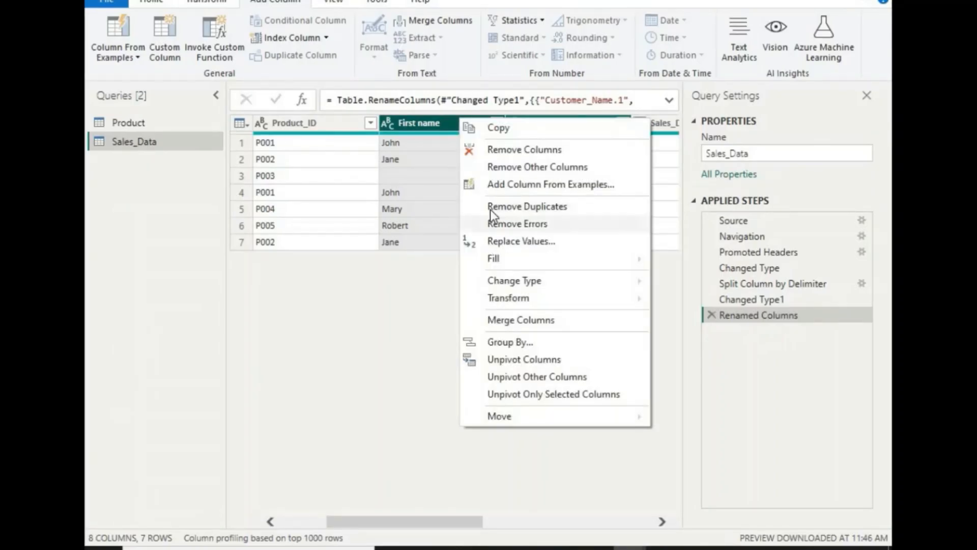
left_click(517, 322)
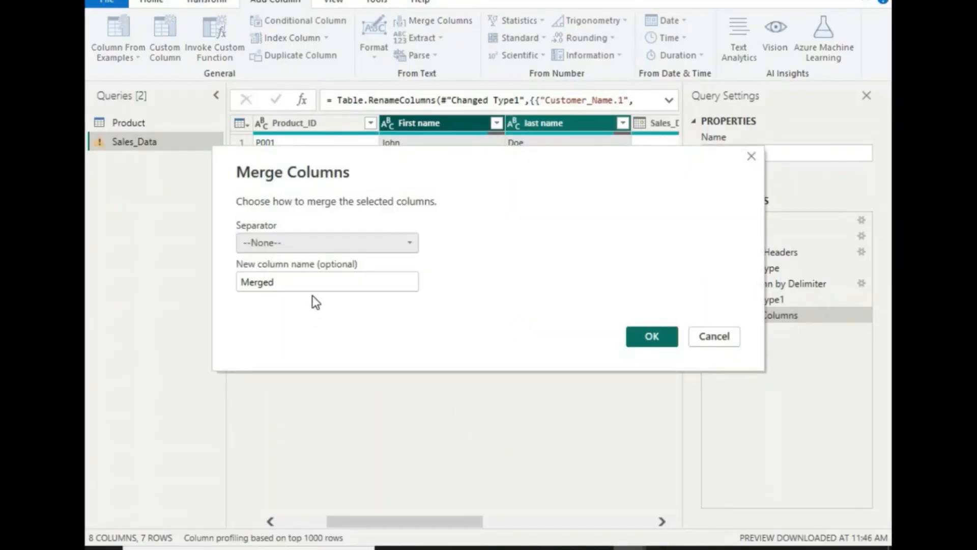
left_click(307, 243)
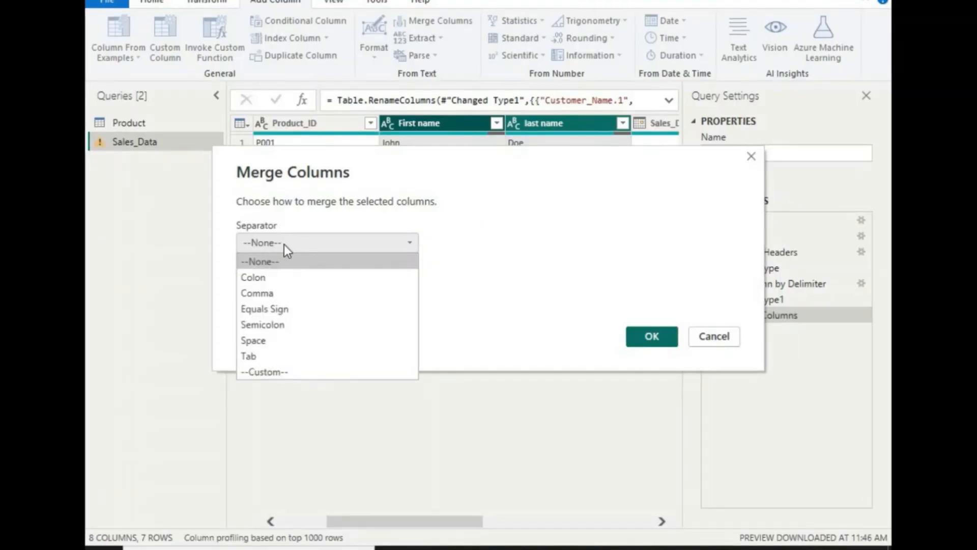
left_click(256, 339)
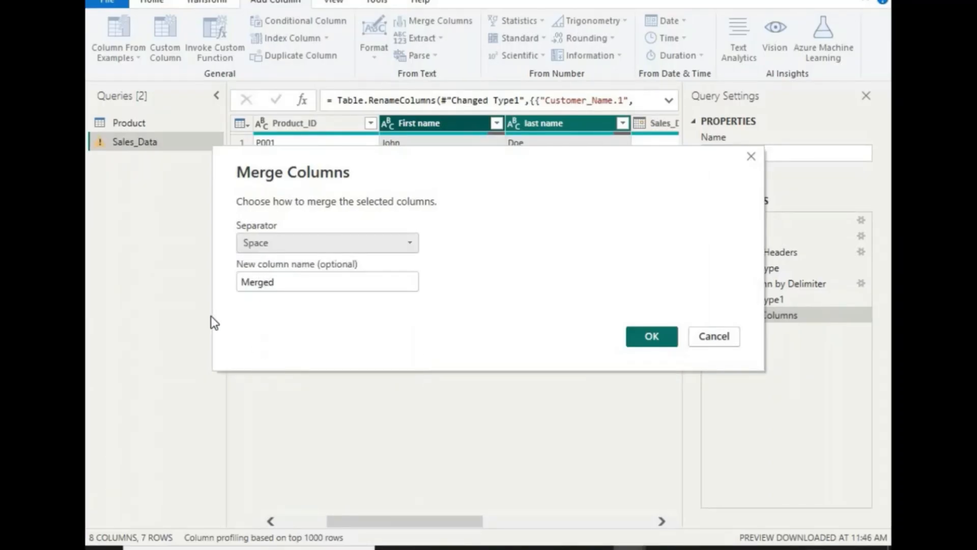
Name the merged column Customer_name, apply the merge and check the combined column.
left_click(308, 282)
key("BackSpace")
key("BackSpace")
key("BackSpace")
key("BackSpace")
key("BackSpace")
key("BackSpace")
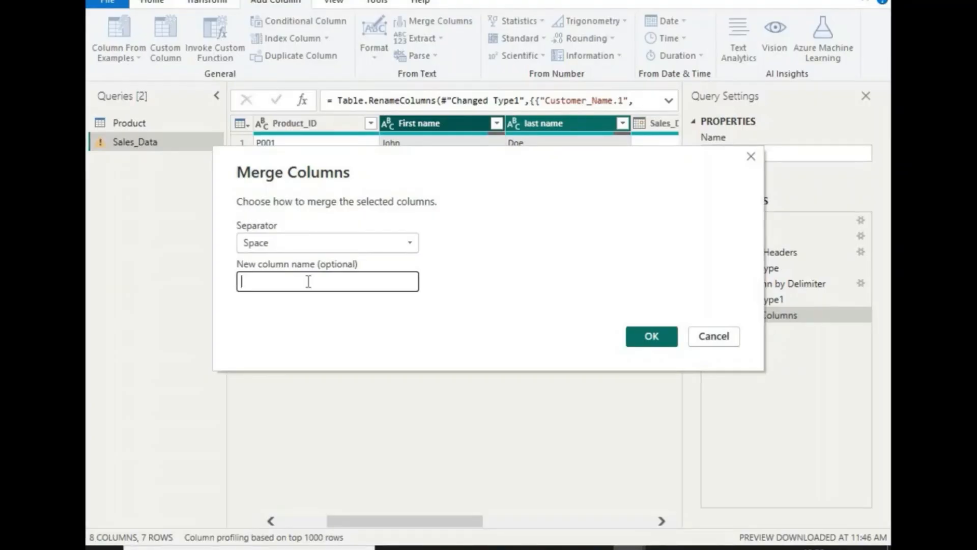
type("Customer")
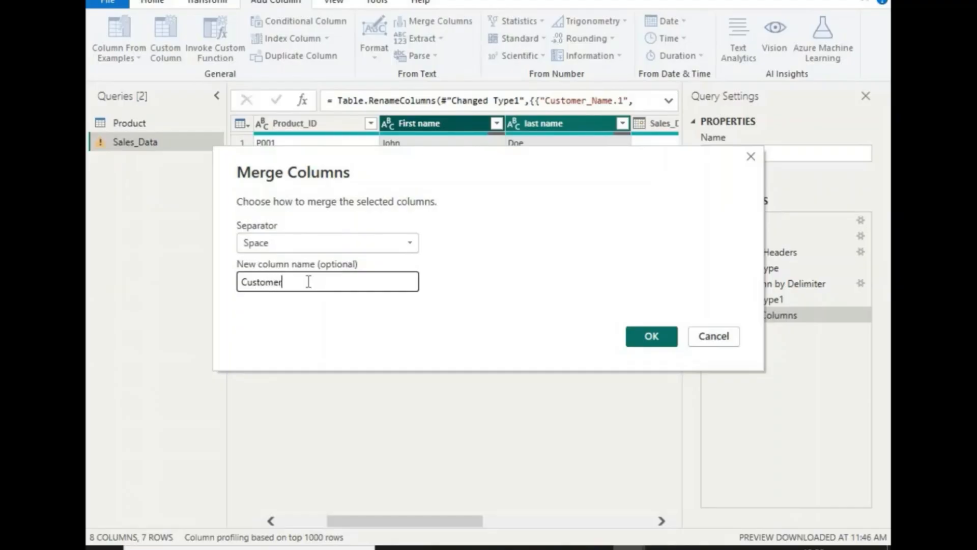
type("_name")
left_click(652, 330)
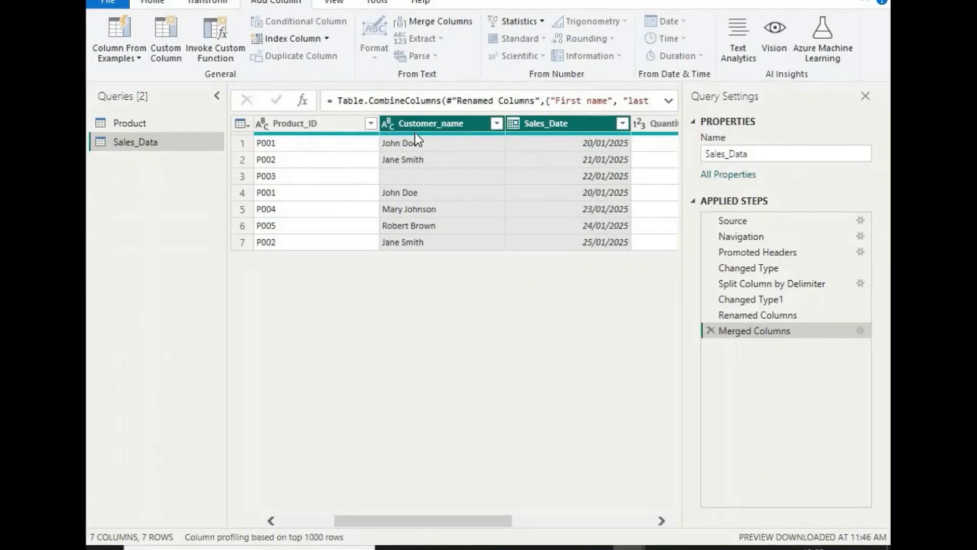
left_click(367, 176)
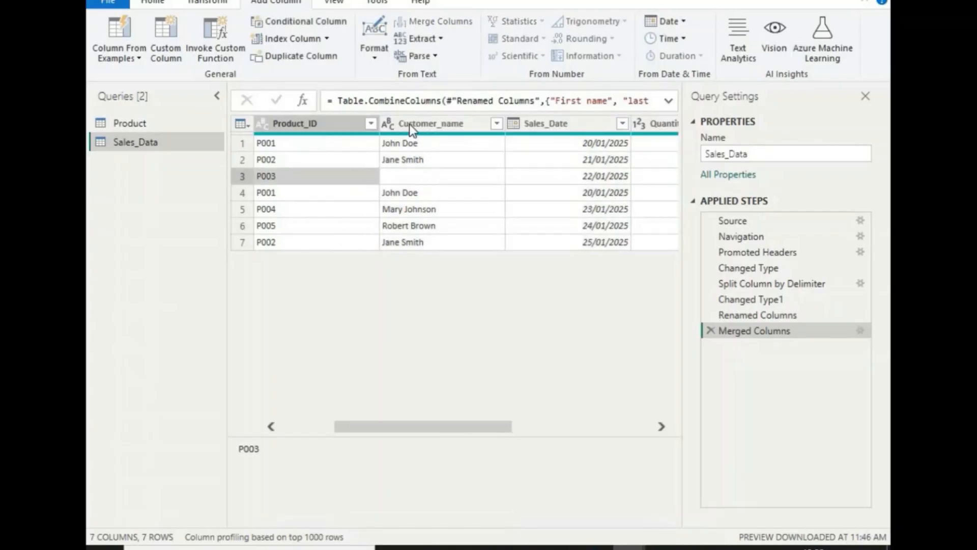
mouse_move(411, 135)
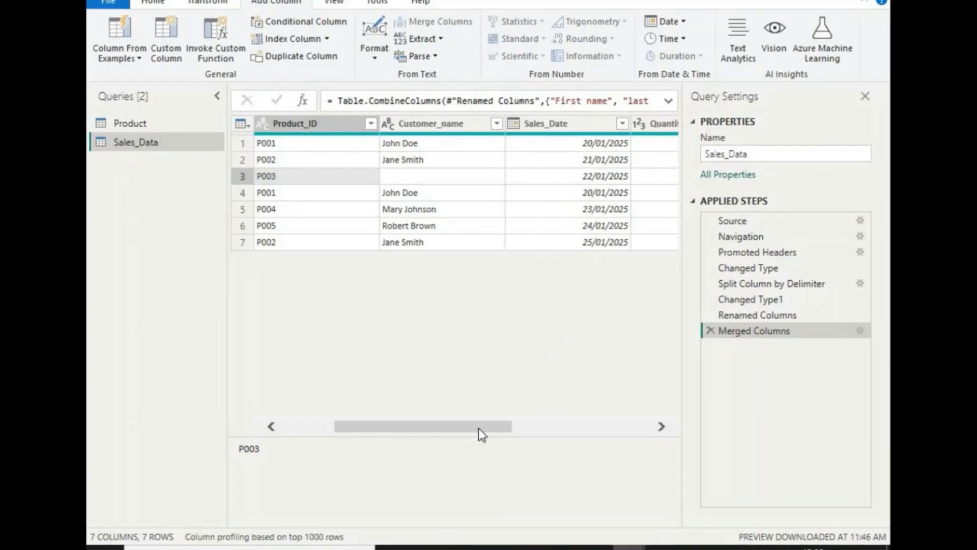
Review the data types offered for the Sales_ID column without choosing a different one.
left_click_drag(478, 429, 88, 436)
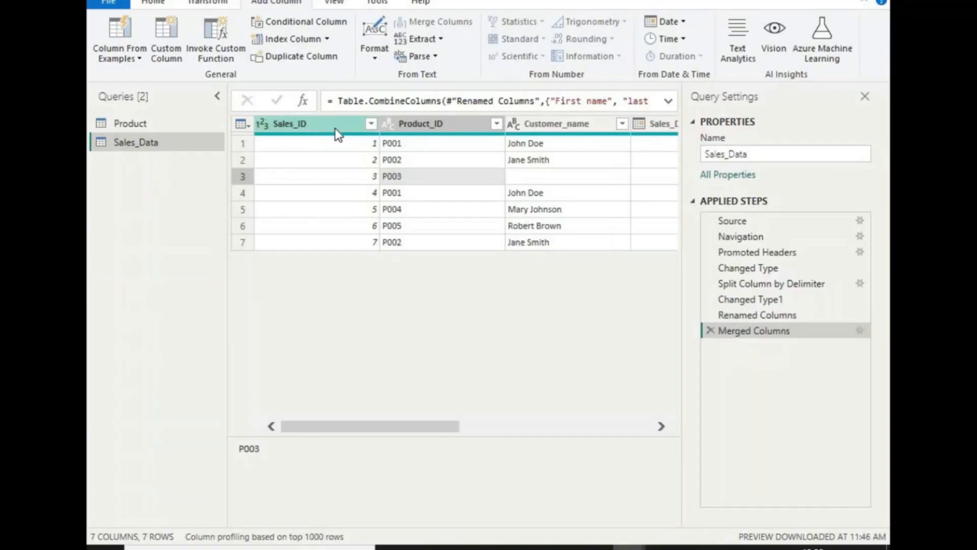
left_click(152, 4)
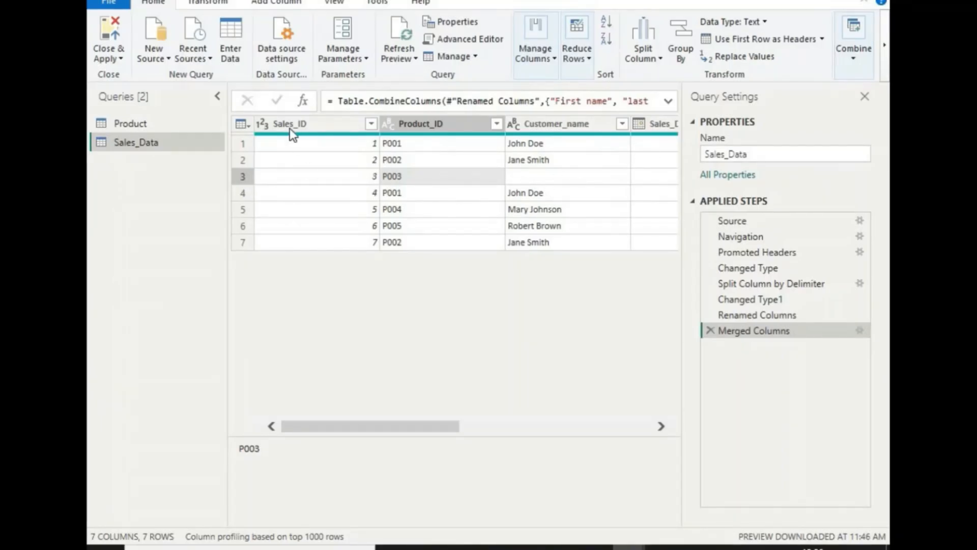
left_click(264, 125)
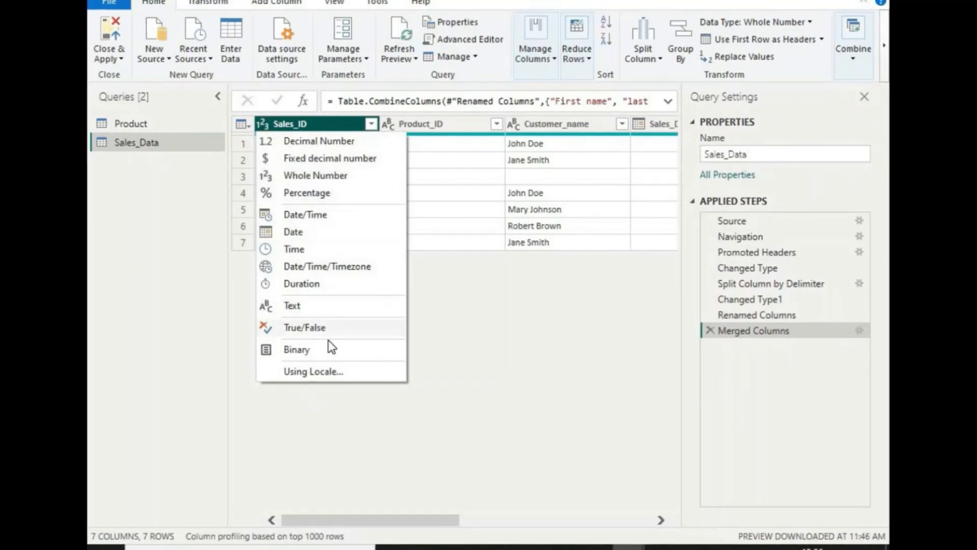
left_click(420, 309)
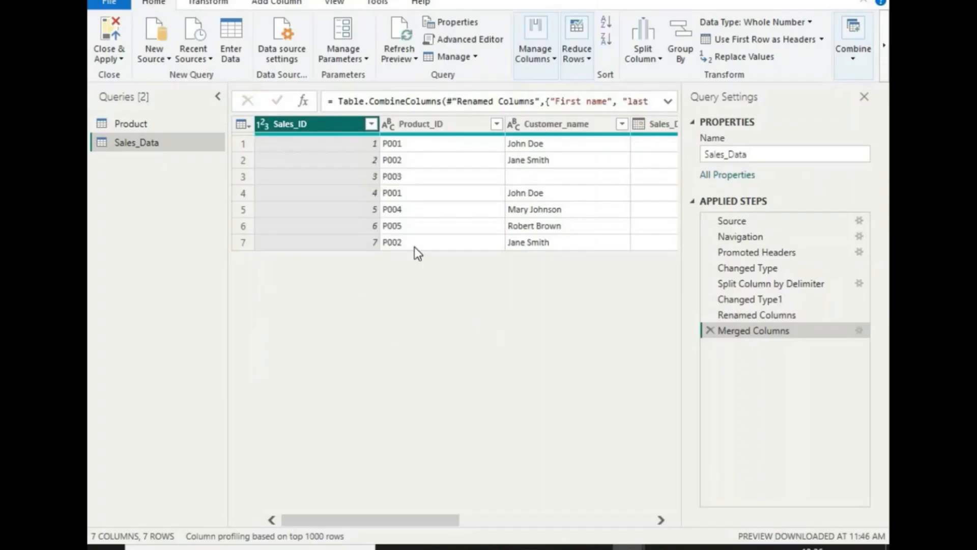
left_click(427, 209)
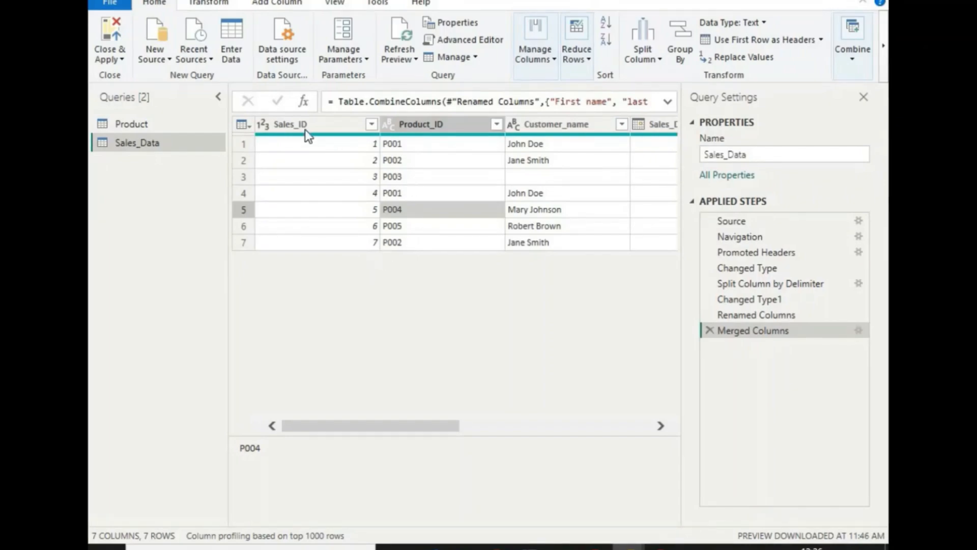
left_click(261, 124)
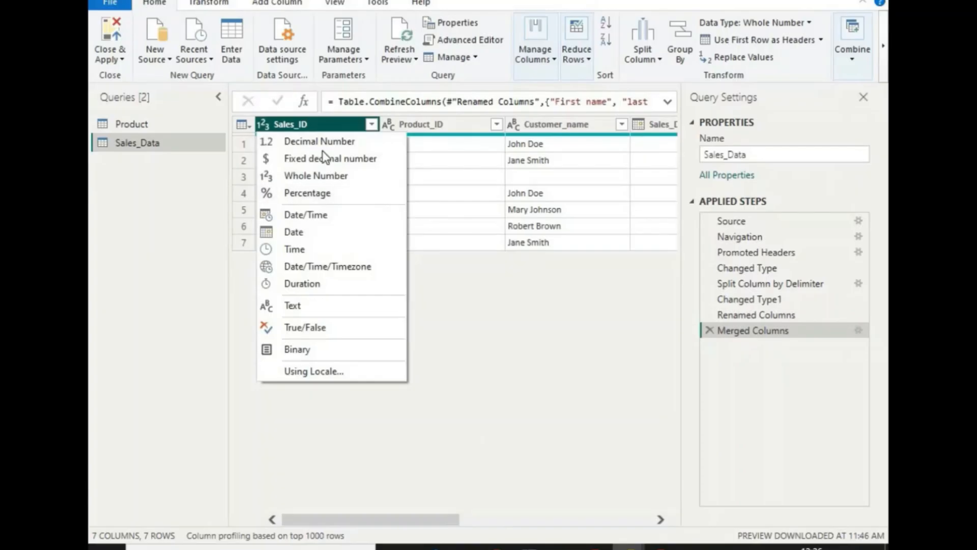
left_click(333, 125)
Try converting the Product_ID column to the Whole Number data type.
left_click_drag(383, 520, 390, 520)
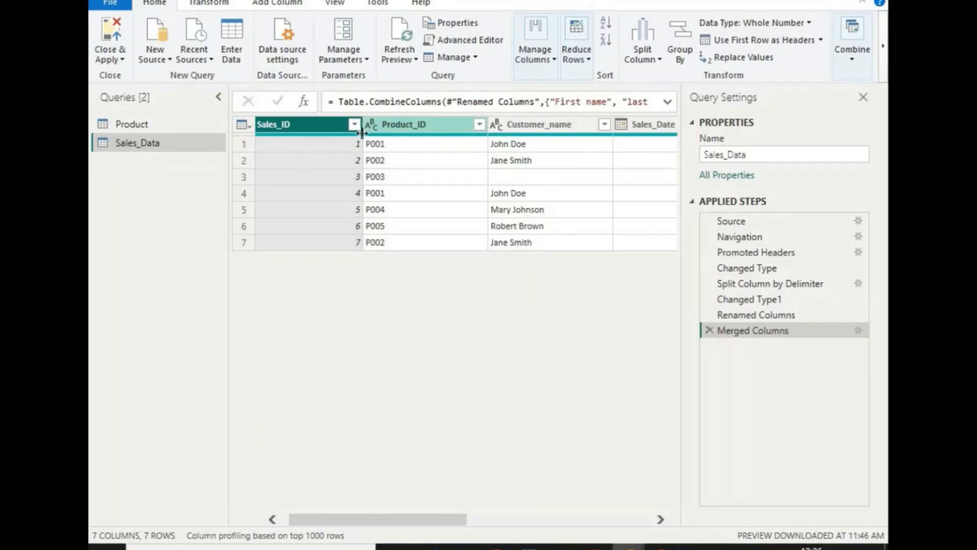
left_click(374, 121)
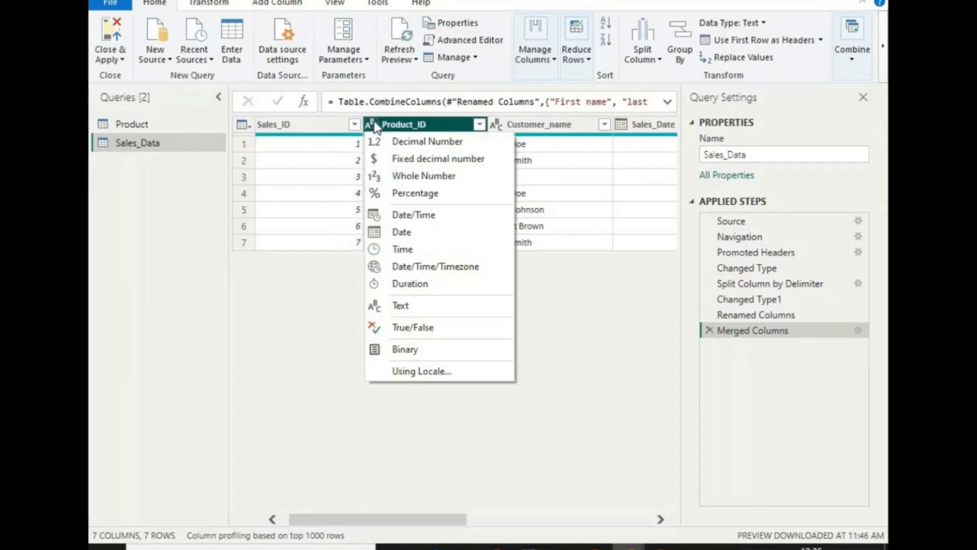
left_click(422, 175)
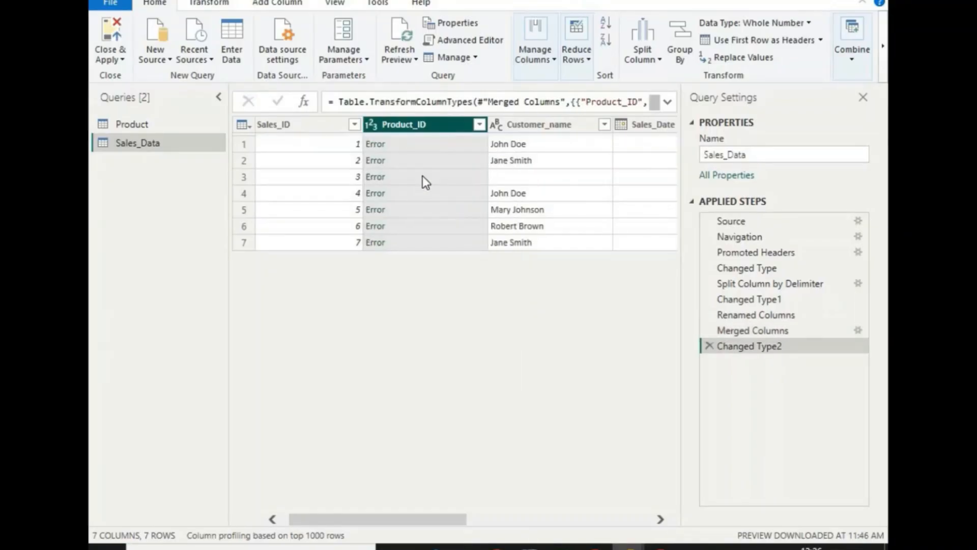
Set the data type of the Product_ID column back to Text.
left_click(375, 124)
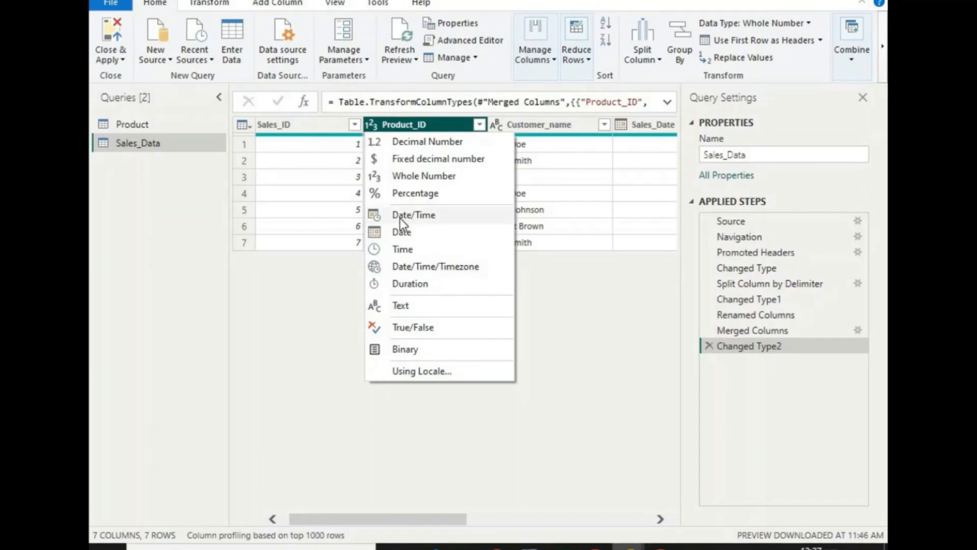
left_click(399, 310)
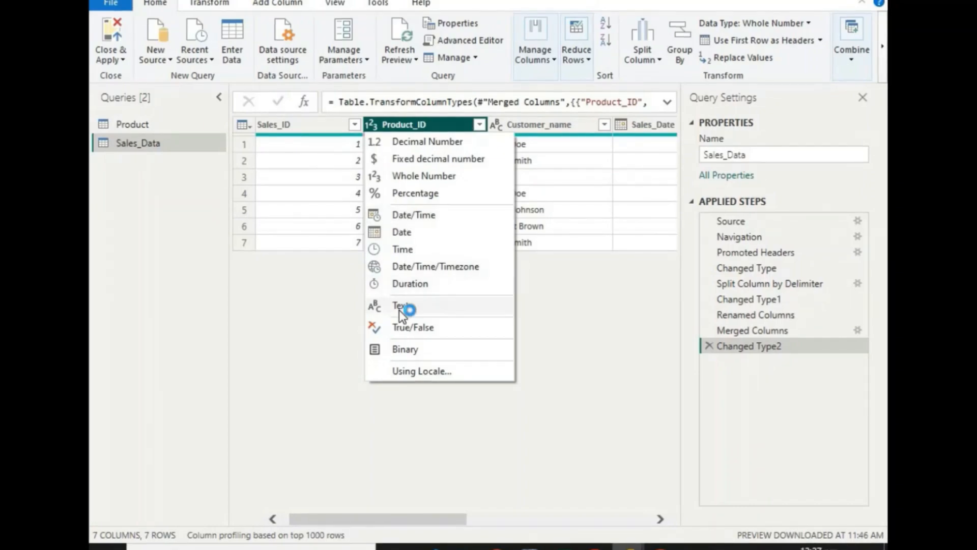
left_click(512, 300)
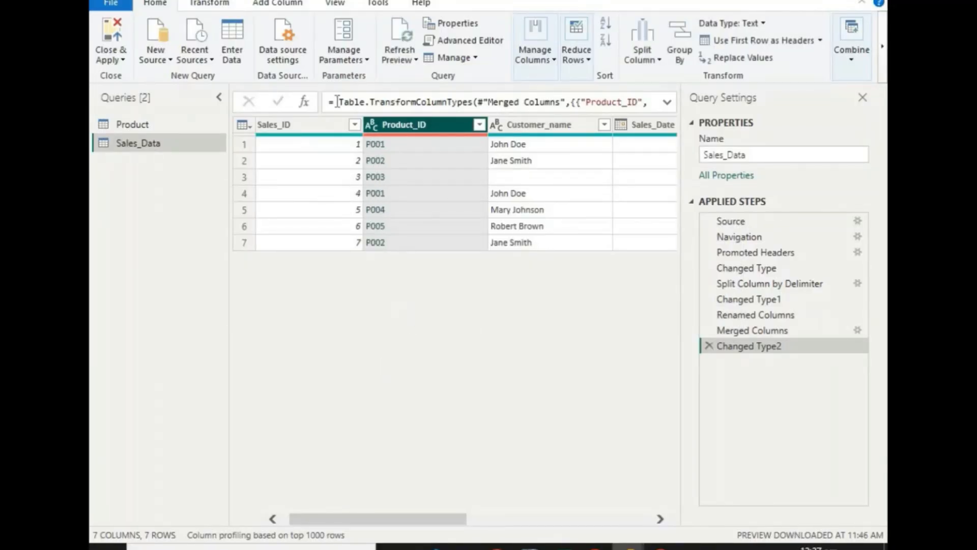
left_click(334, 176)
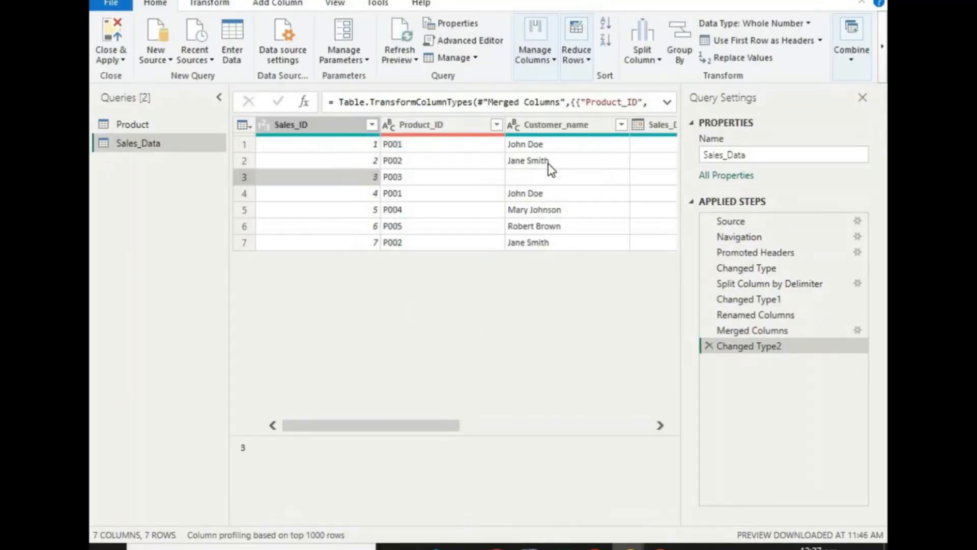
Set the data type of the Customer_name column to Text.
left_click(510, 161)
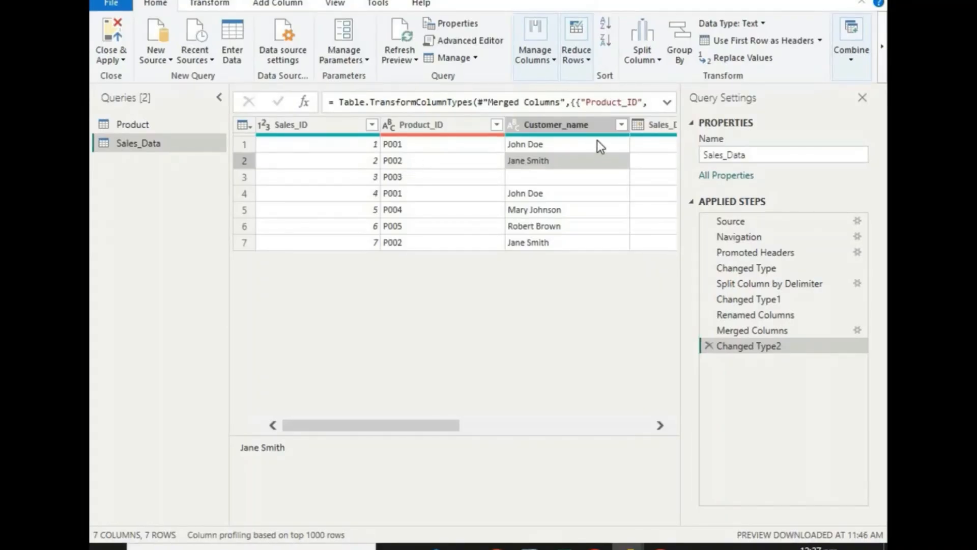
left_click_drag(392, 426, 433, 425)
left_click(422, 125)
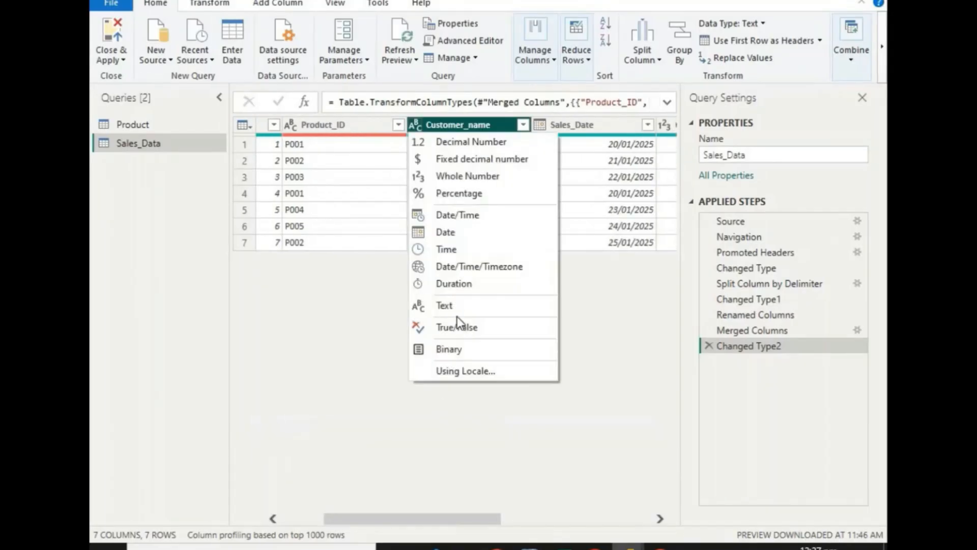
left_click(448, 307)
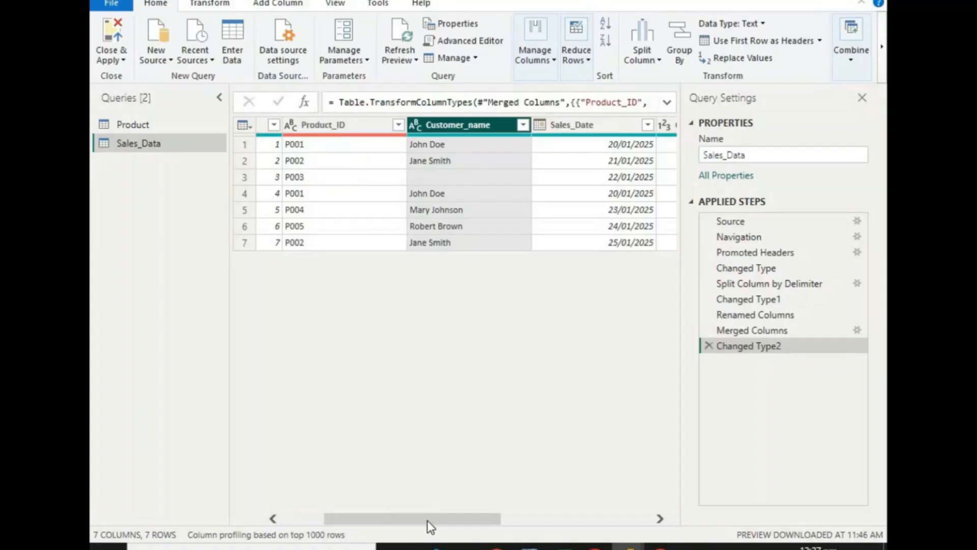
Check the data types of the Sales_Date, Quantity, Price and Total_Amount columns in Sales_Data.
scroll(447, 521, "right", 3)
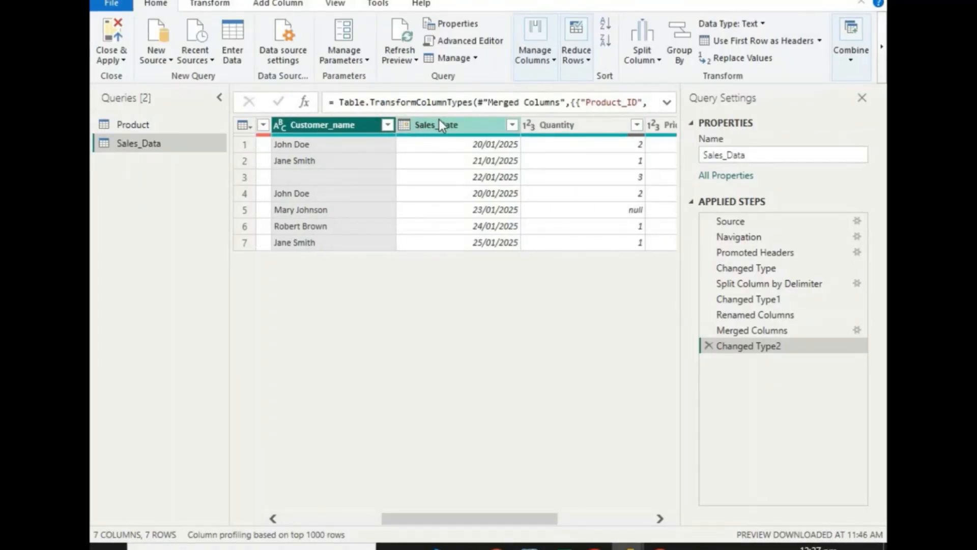
left_click(404, 125)
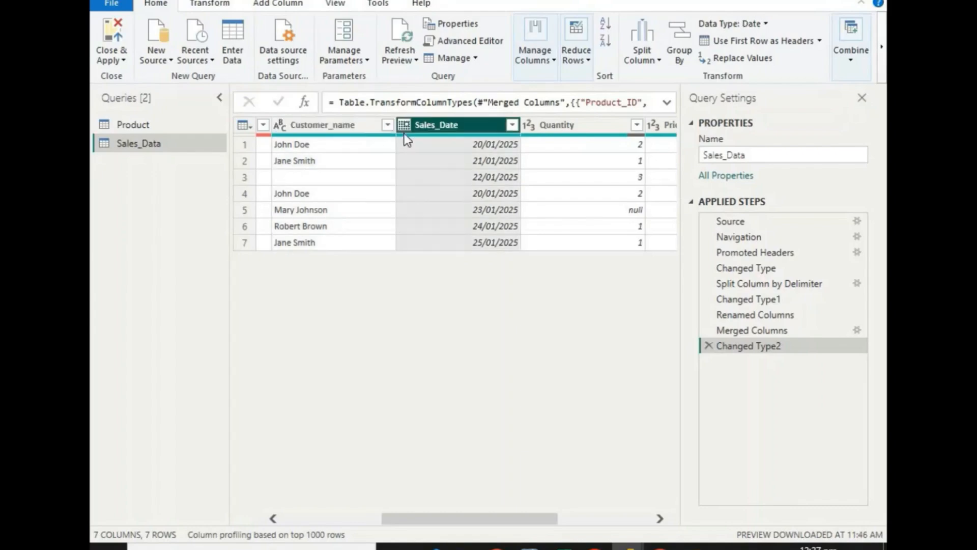
left_click(544, 420)
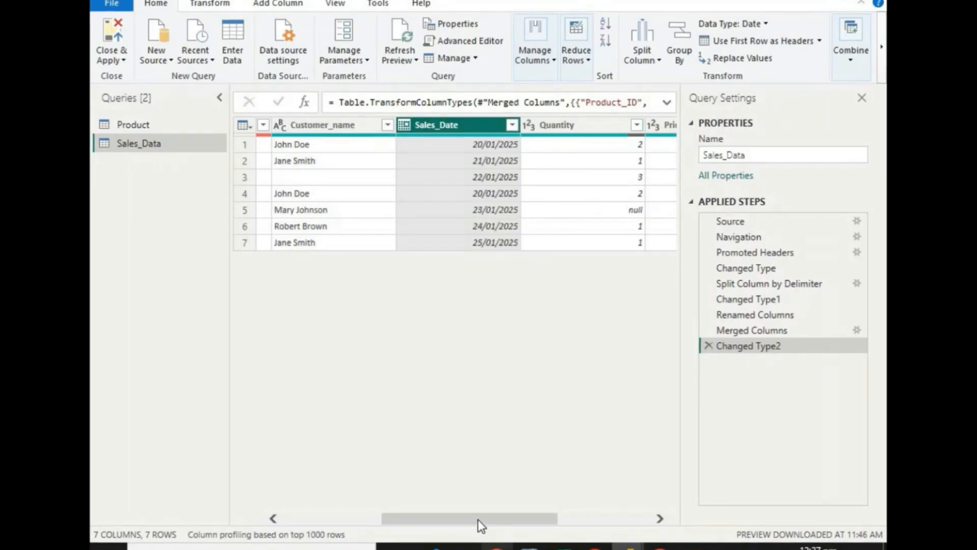
left_click_drag(510, 517, 569, 504)
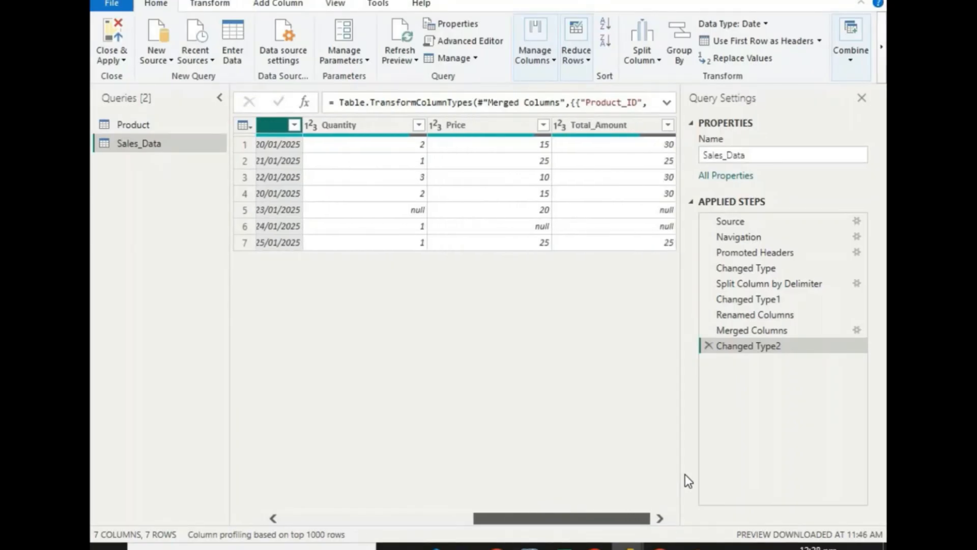
left_click_drag(106, 511, 313, 378)
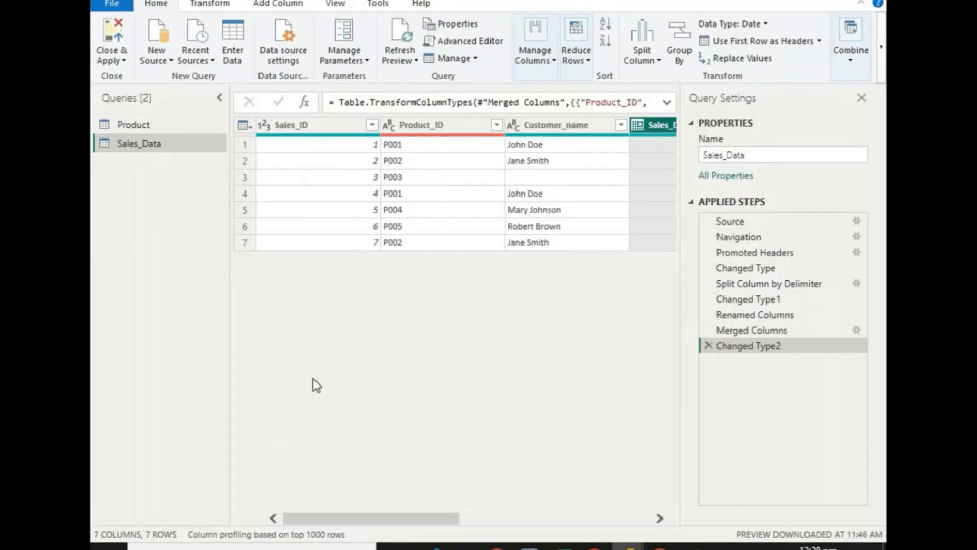
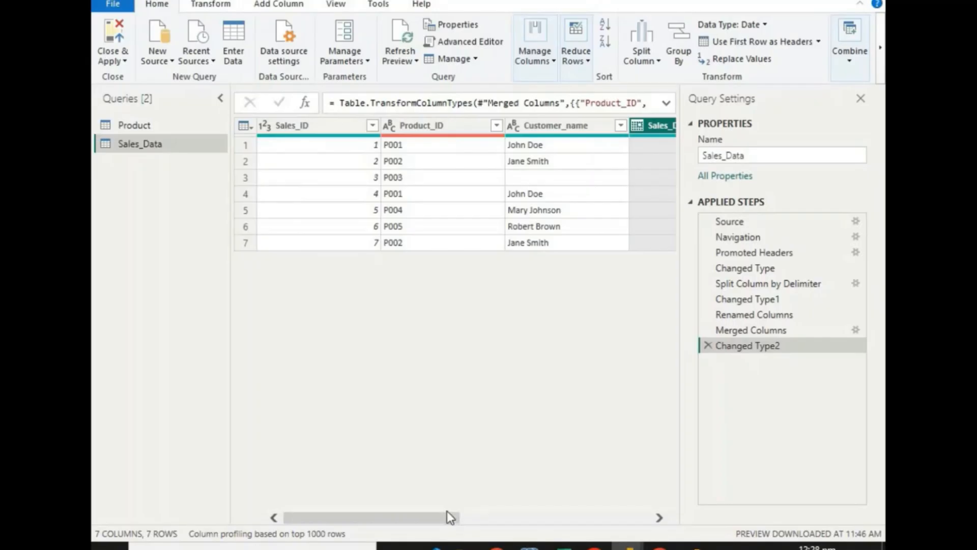
left_click(576, 193)
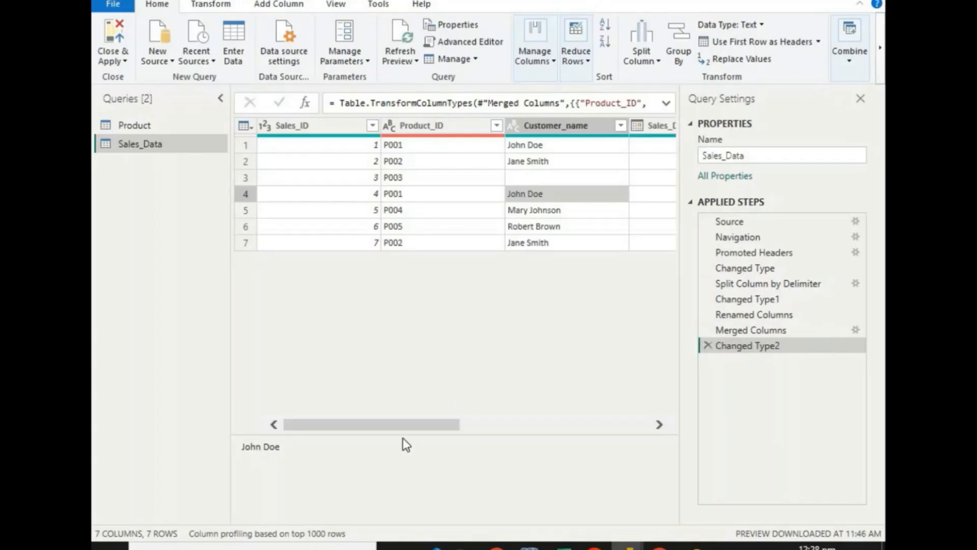
left_click_drag(426, 419, 164, 161)
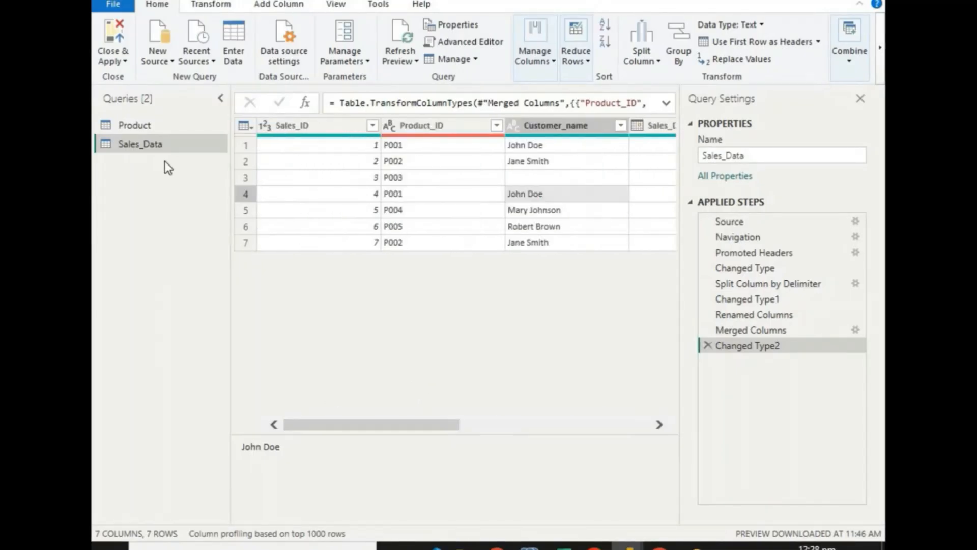
Look over the Product query's columns, then return to the Sales_Data query.
left_click(132, 126)
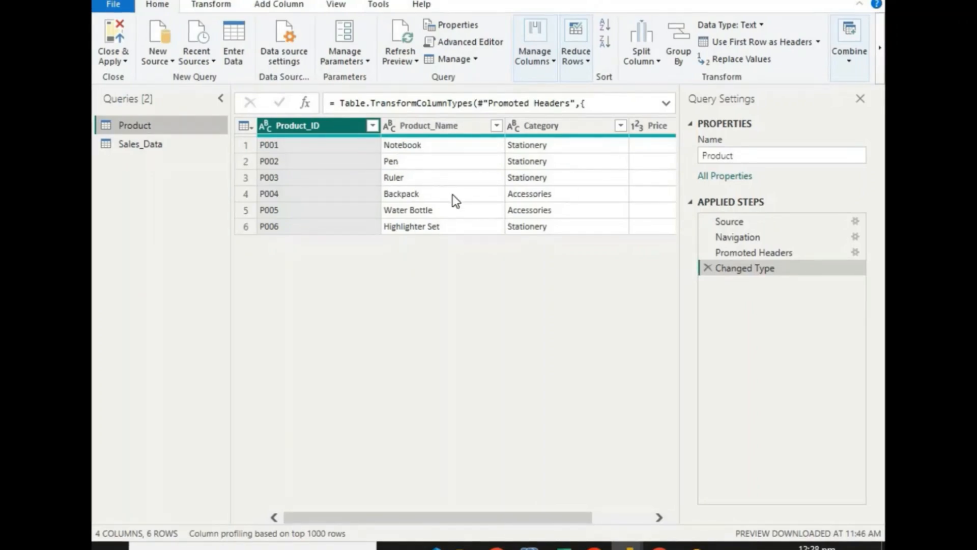
left_click(143, 140)
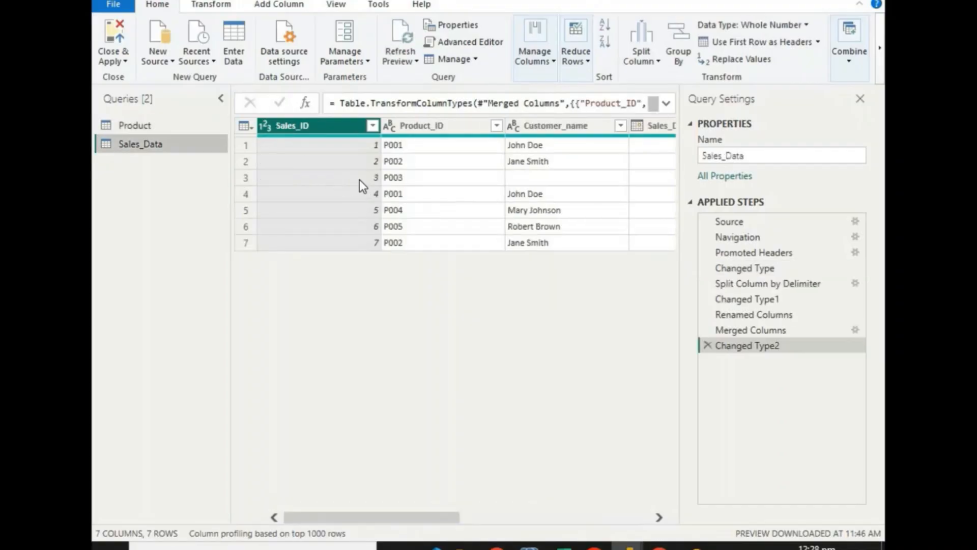
left_click(328, 242)
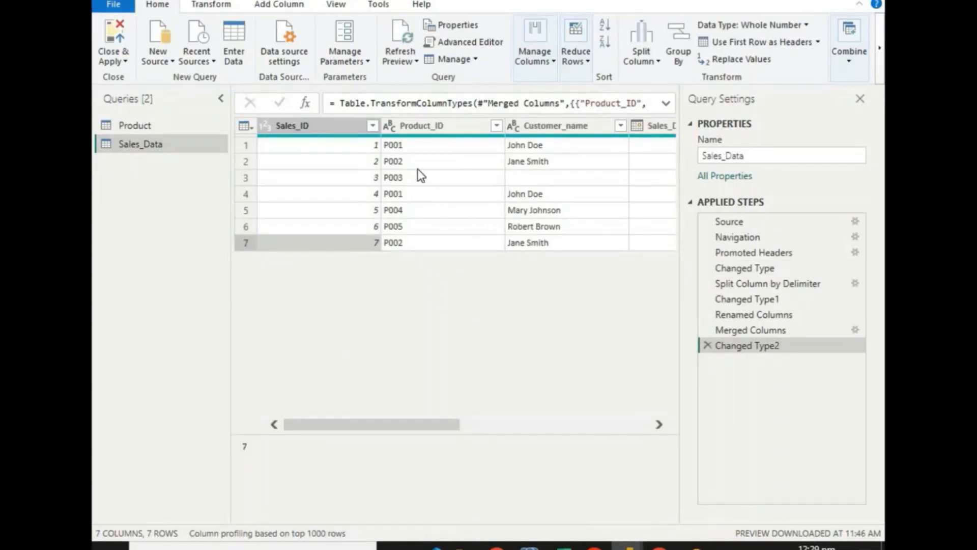
Look through all Sales_Data columns from Sales_ID to Total_Amount for blank or null entries.
left_click_drag(427, 424, 502, 397)
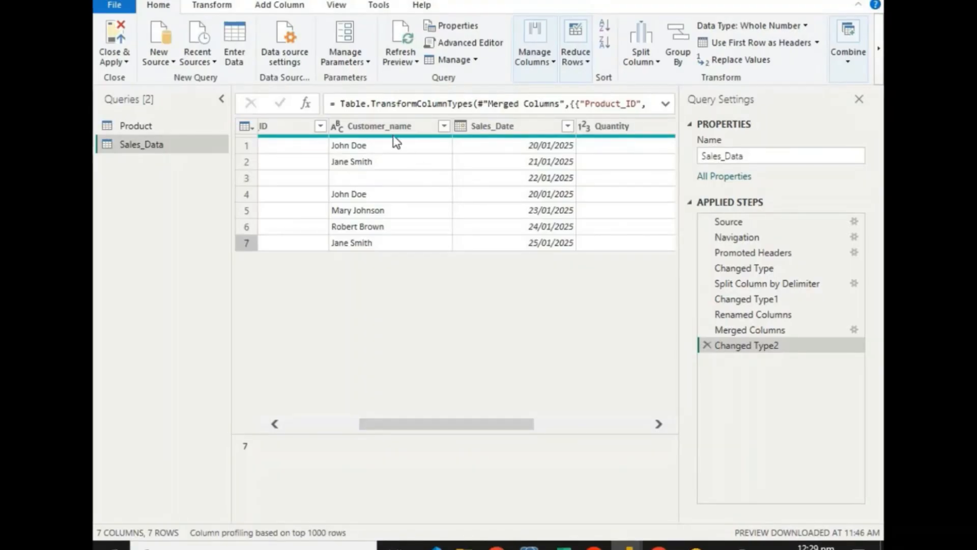
left_click(366, 131)
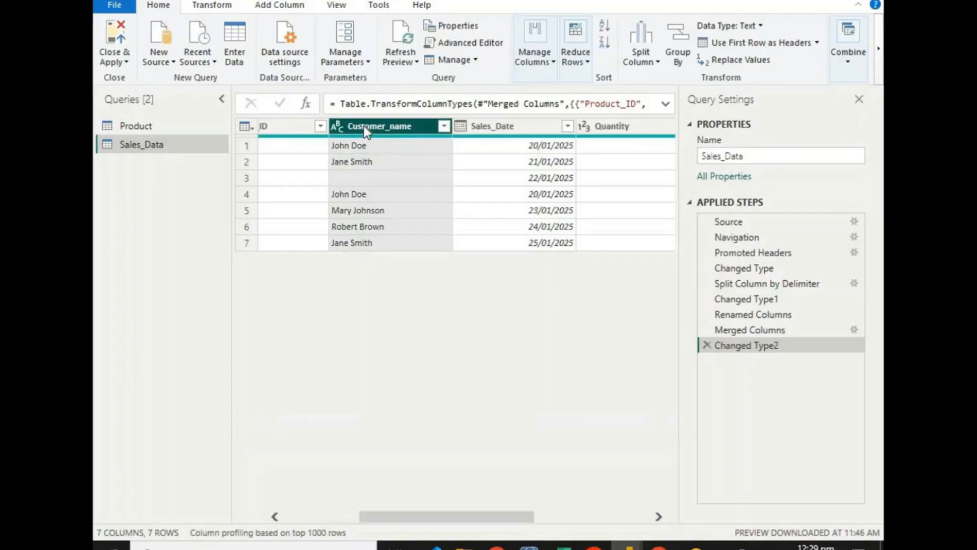
left_click(490, 224)
left_click_drag(474, 426, 537, 410)
left_click_drag(170, 414, 176, 413)
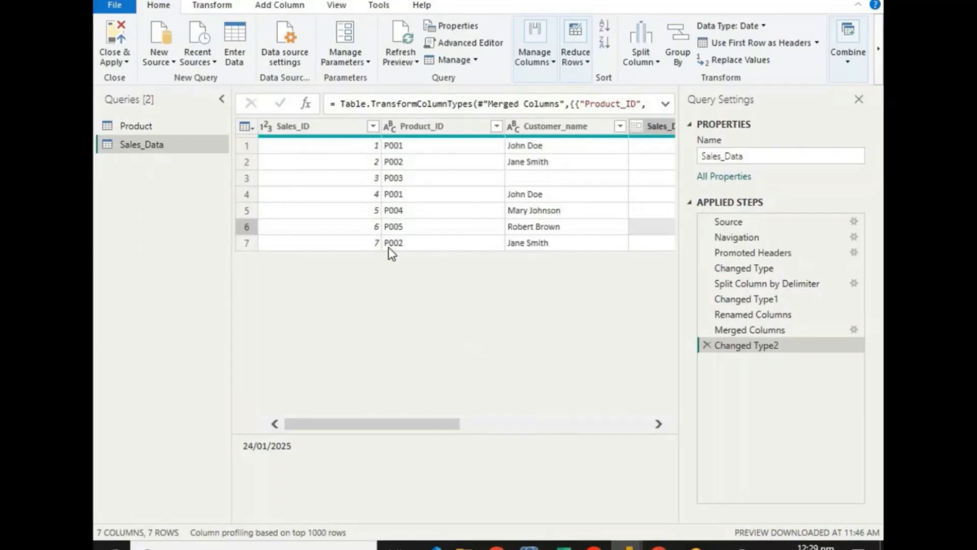
left_click_drag(364, 424, 627, 400)
left_click_drag(547, 421, 371, 321)
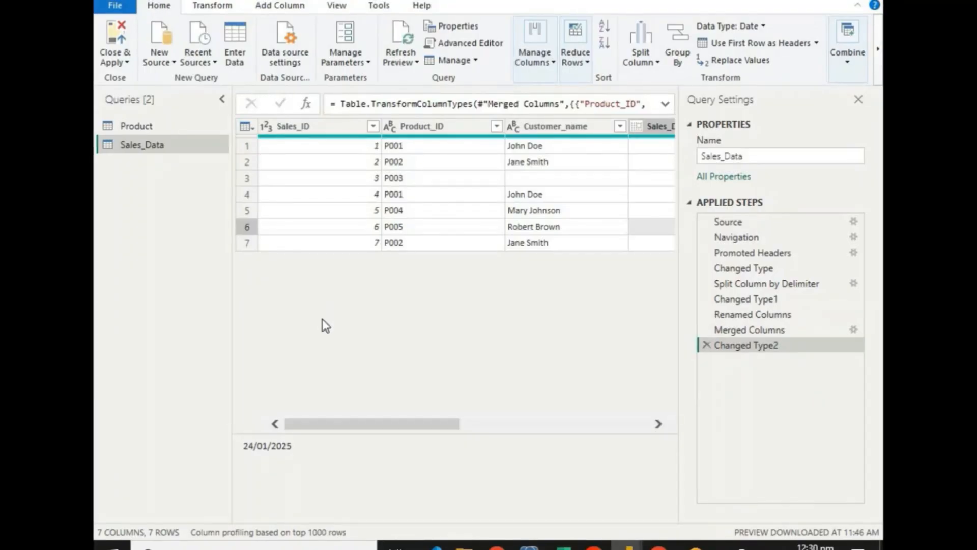
scroll(419, 421, "right", 2)
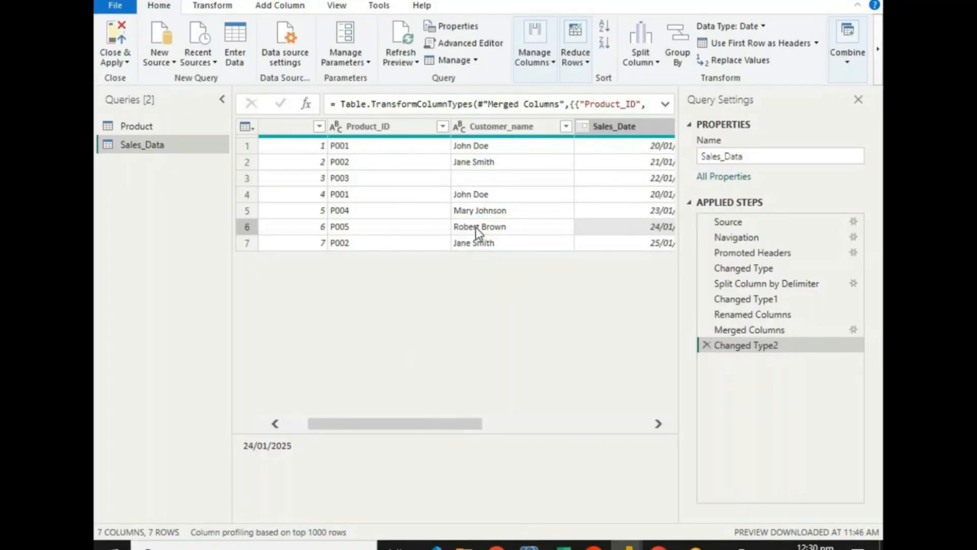
Turn on the Column quality display and look over its statistics across the Sales_Data columns.
left_click(335, 6)
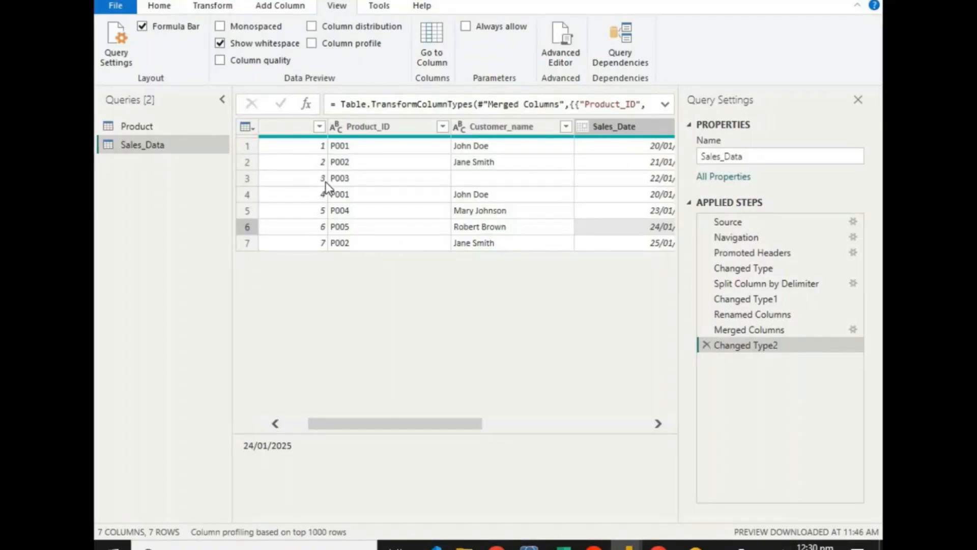
left_click(220, 61)
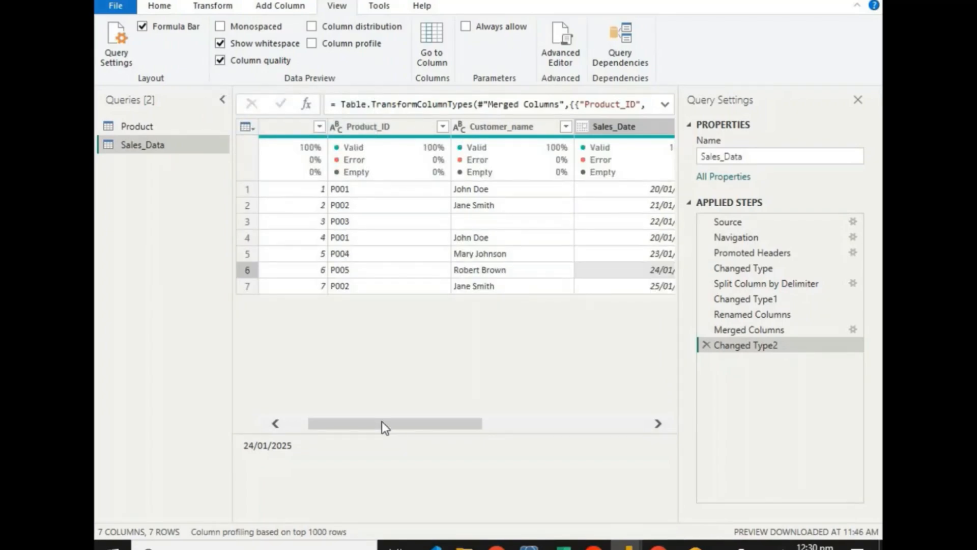
left_click_drag(393, 419, 685, 386)
left_click_drag(544, 420, 282, 381)
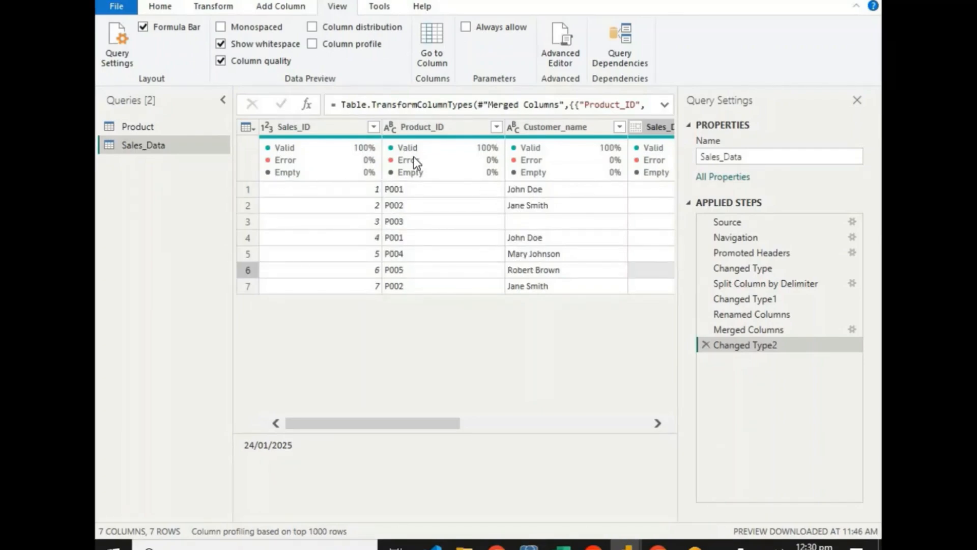
Examine the valid, error and empty percentages of the Quantity, Price and Total_Amount columns.
left_click_drag(420, 421, 546, 403)
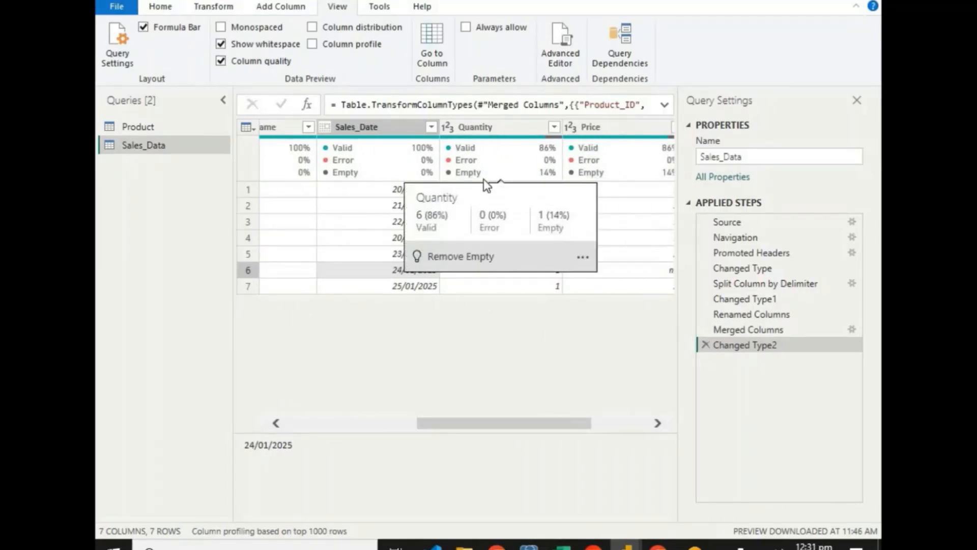
mouse_move(545, 148)
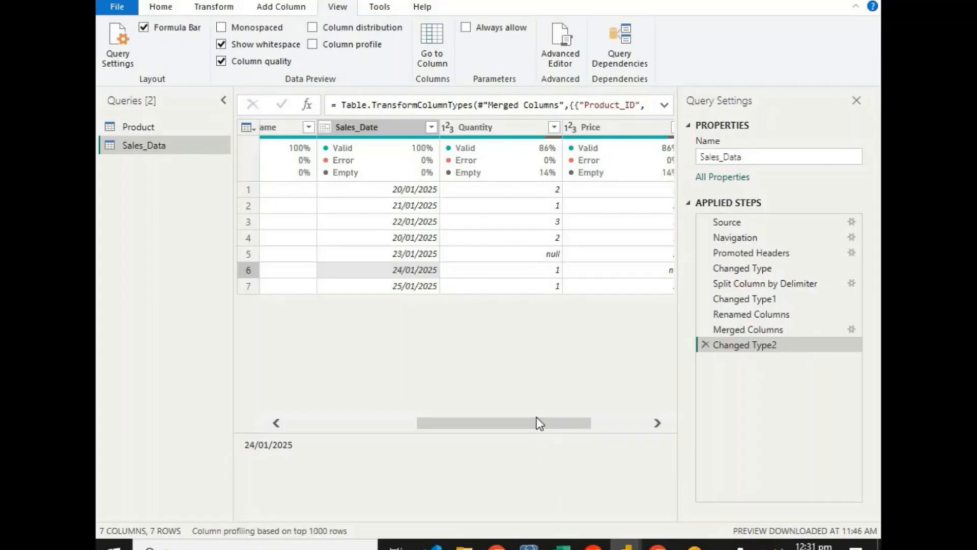
left_click_drag(544, 427, 585, 411)
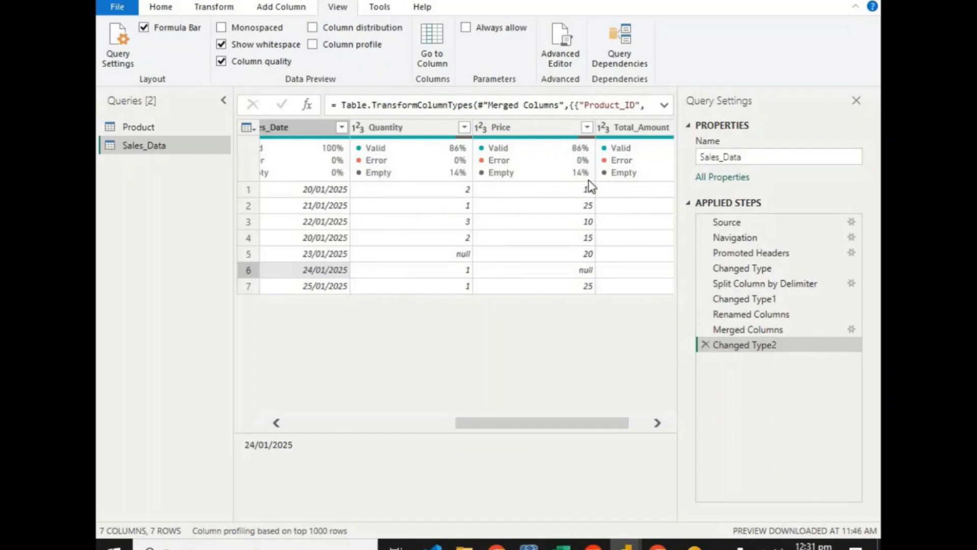
left_click_drag(563, 424, 638, 410)
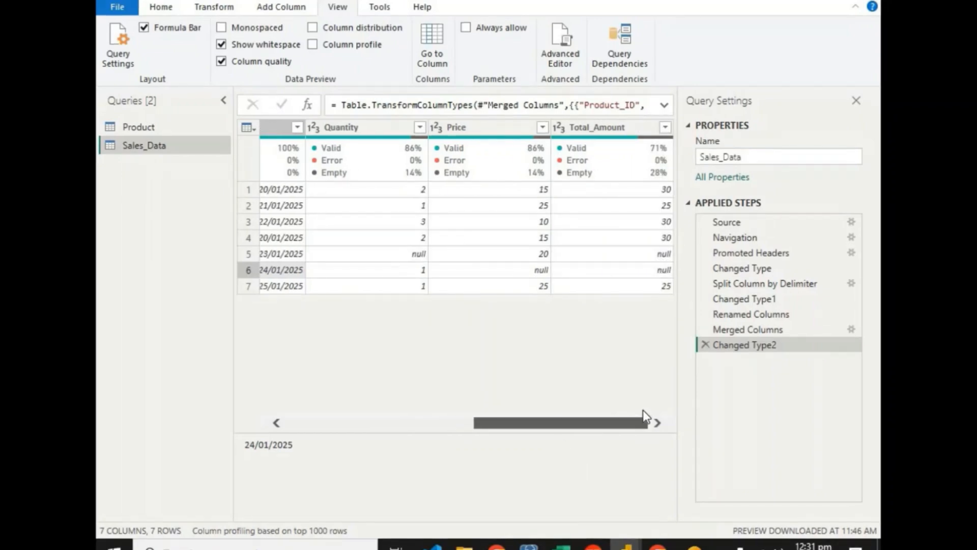
Turn off column quality, turn on the column profile and review the statistics of the Sales_ID column.
left_click_drag(517, 425, 279, 425)
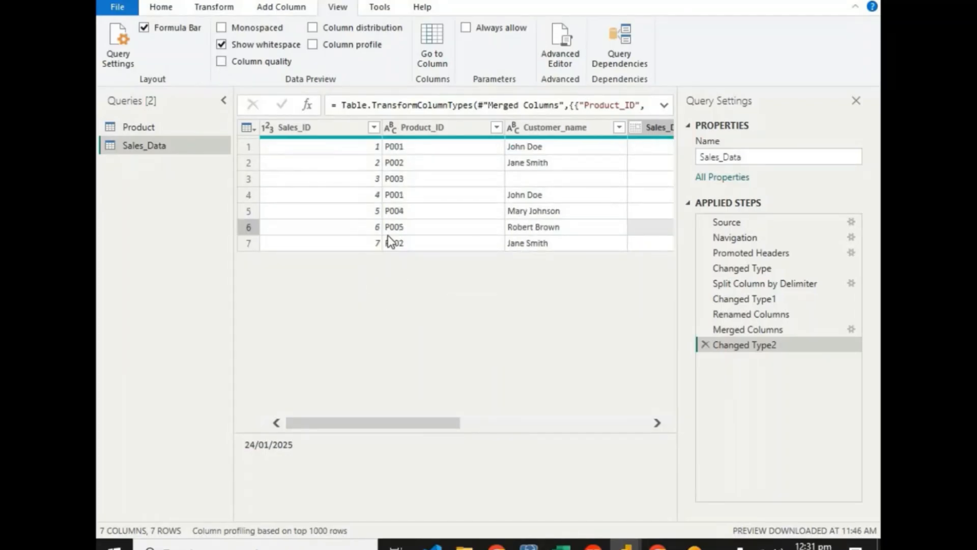
left_click(291, 8)
left_click(338, 7)
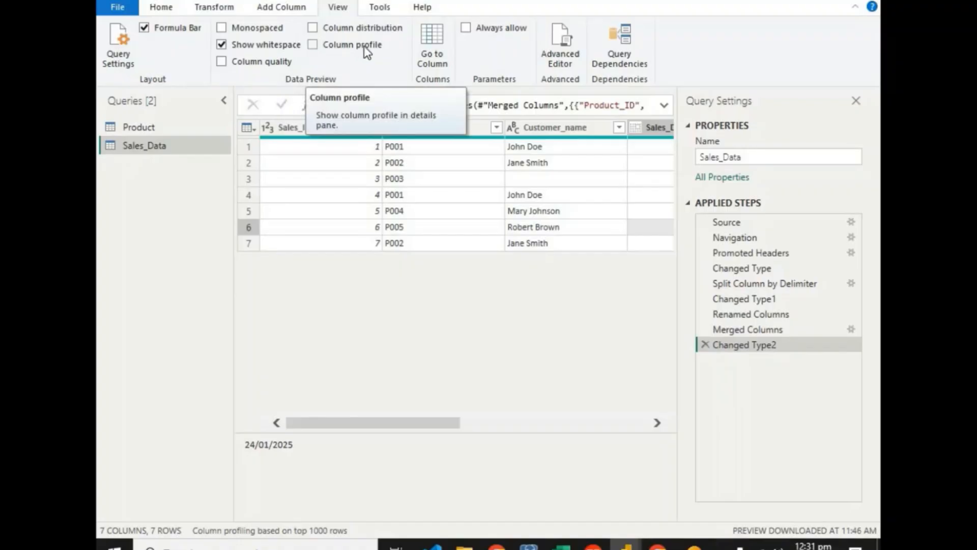
left_click(314, 45)
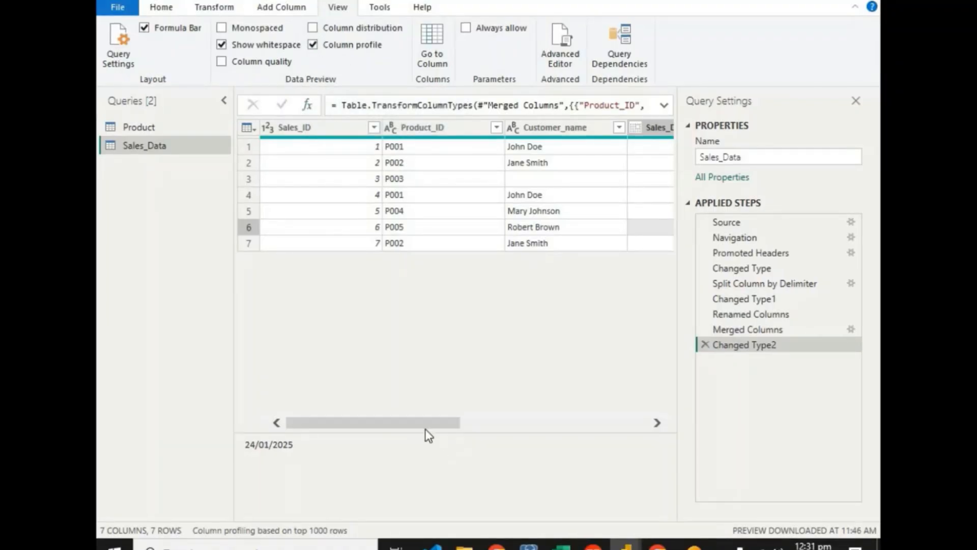
left_click(300, 131)
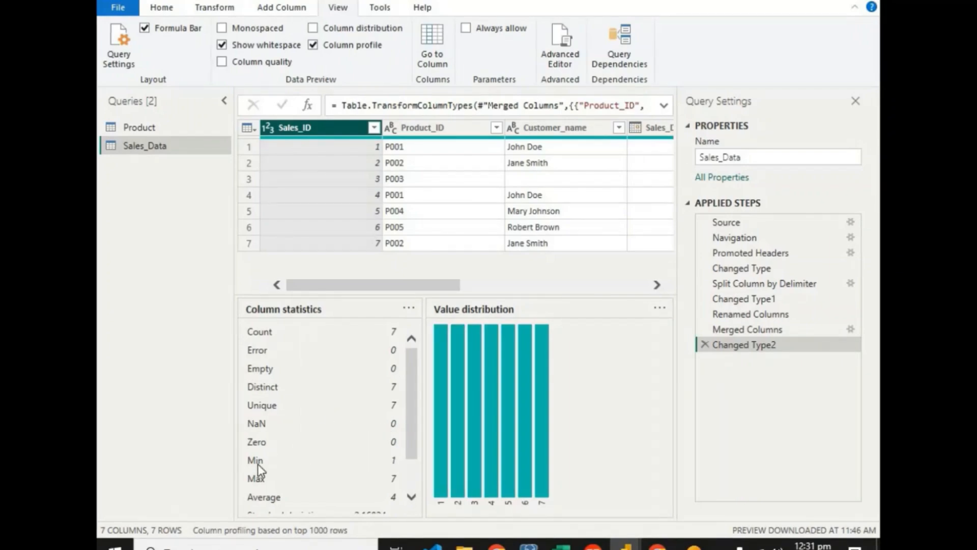
scroll(360, 436, "down", 3)
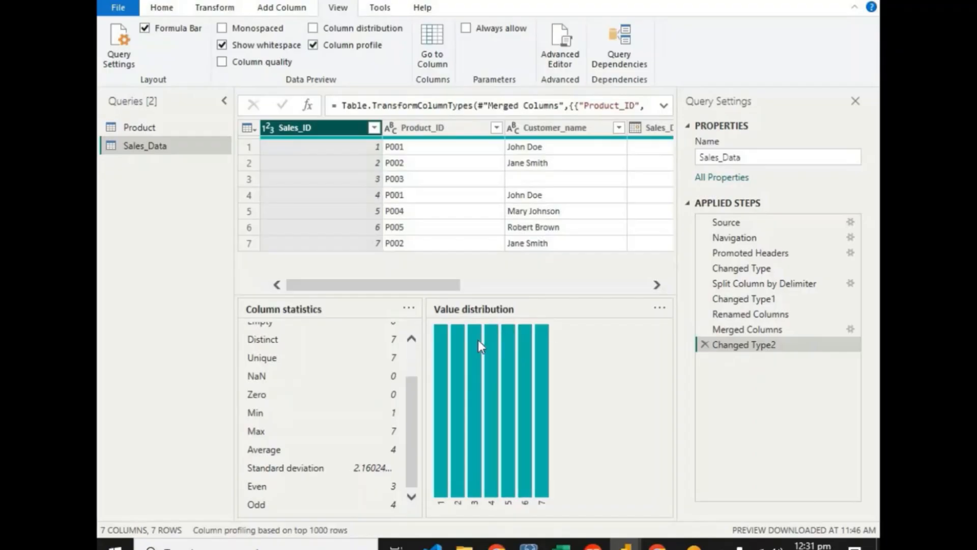
Review the column profiles of Product_ID, Customer_name, Sales_Date and Quantity, and hide the column profile.
left_click(420, 130)
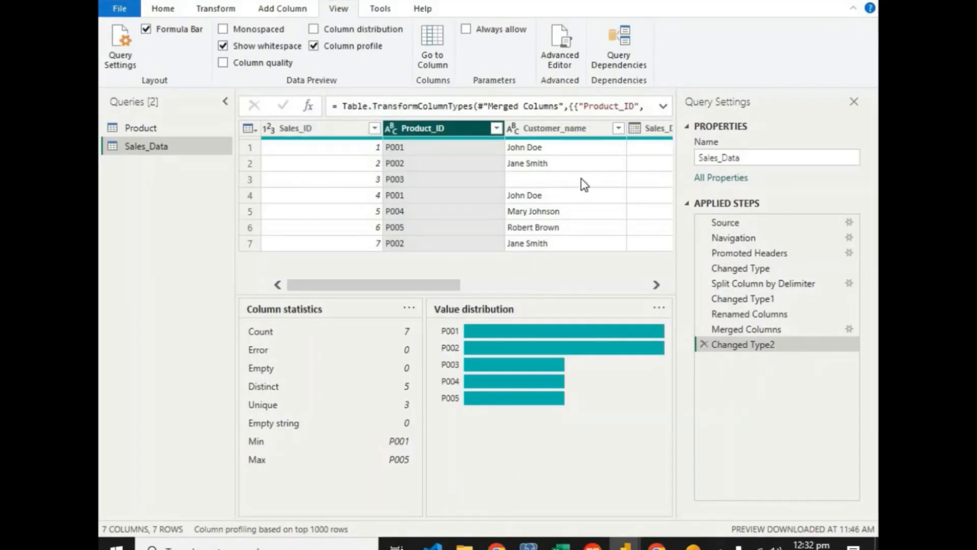
left_click(553, 129)
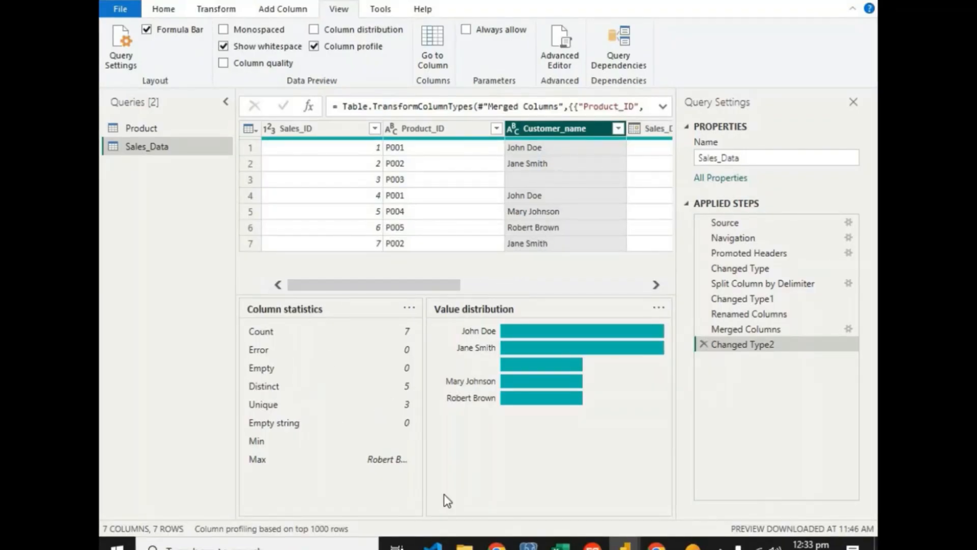
left_click(658, 129)
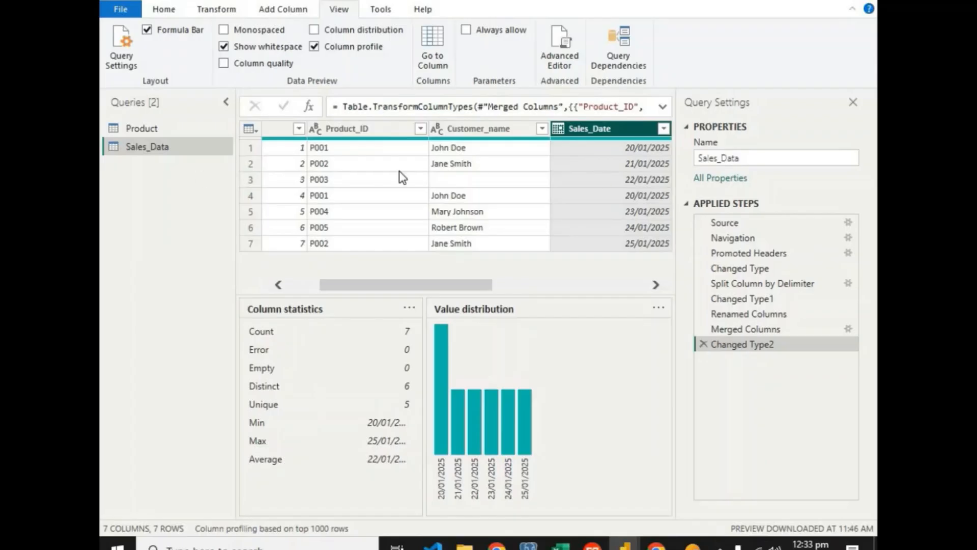
left_click_drag(418, 286, 523, 266)
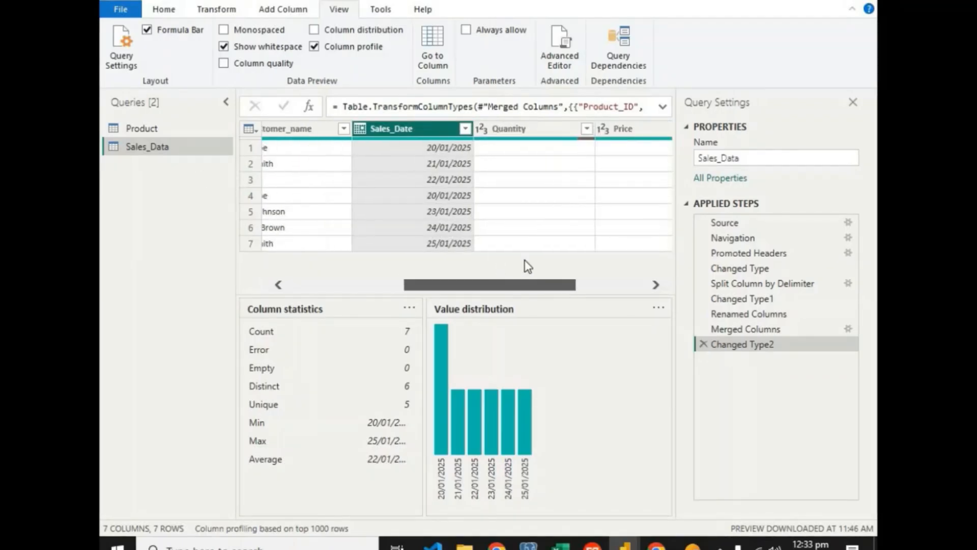
left_click(478, 131)
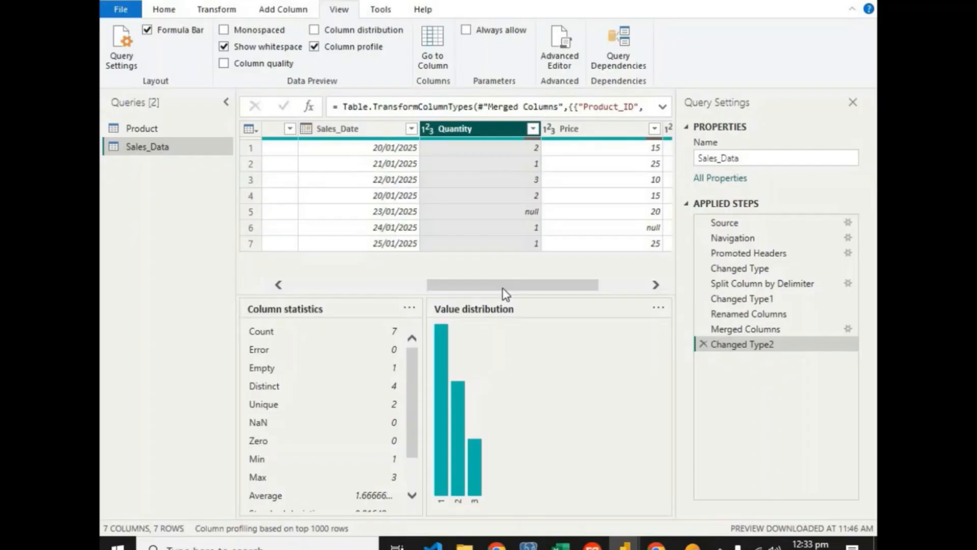
left_click_drag(503, 288, 143, 323)
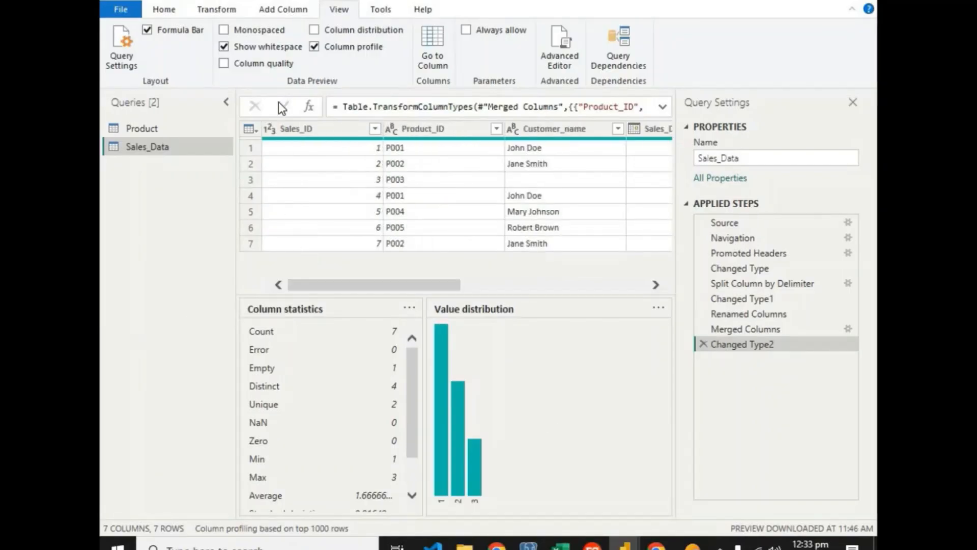
left_click(314, 46)
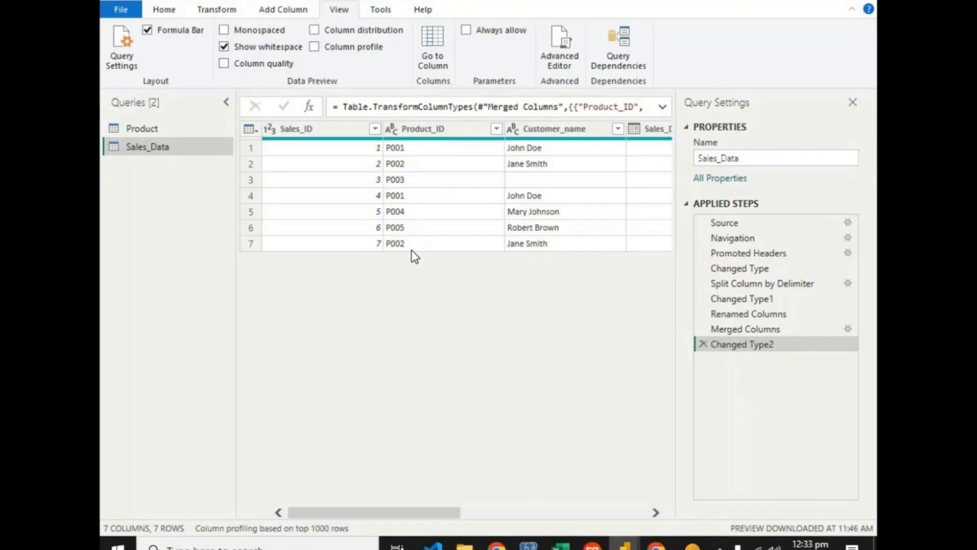
left_click_drag(370, 512, 124, 512)
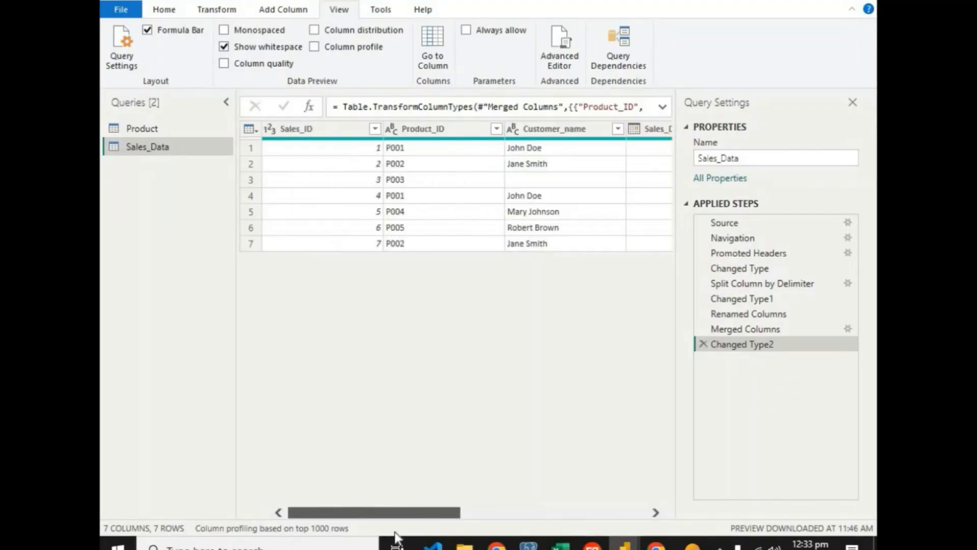
left_click_drag(426, 514, 443, 513)
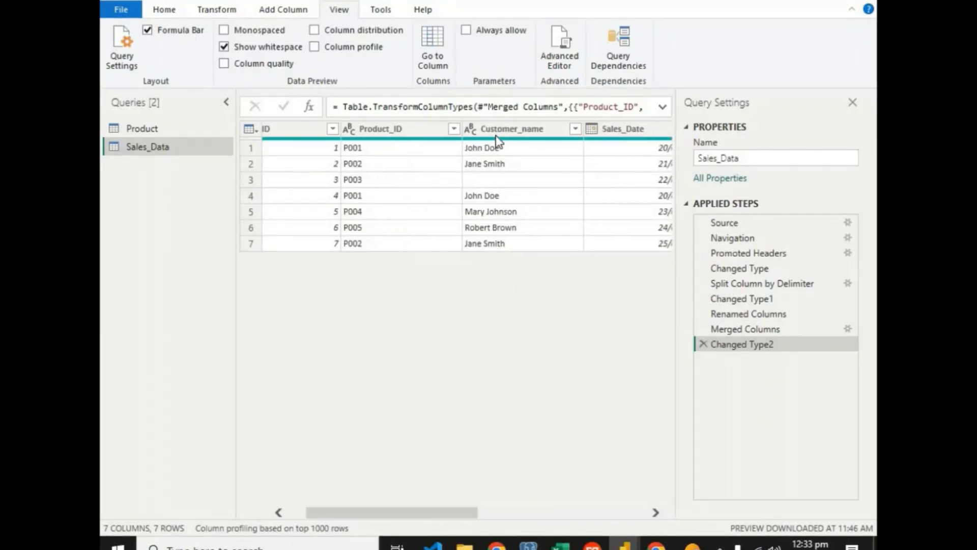
Examine the distinct values of the Customer_name column in its filter list and in its column profile.
left_click(496, 133)
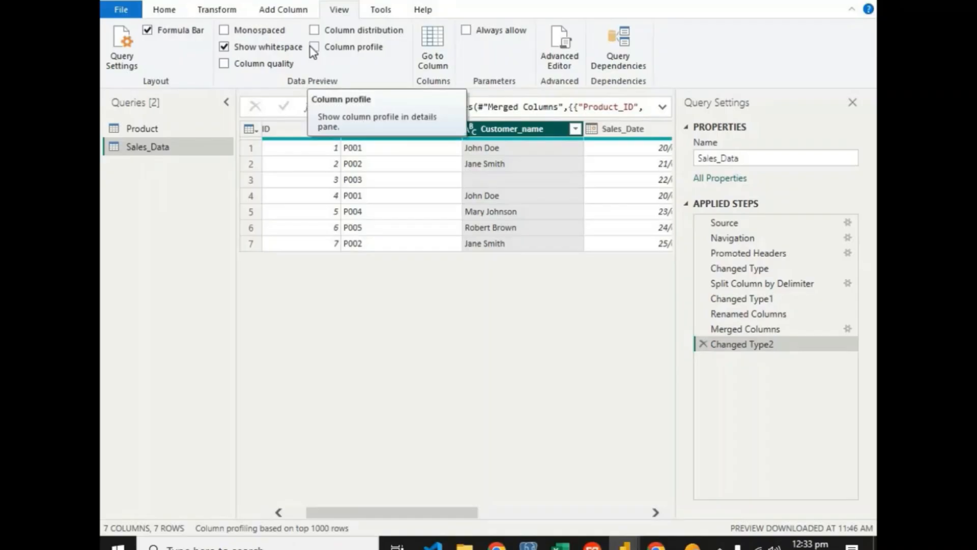
left_click(313, 51)
left_click(313, 51)
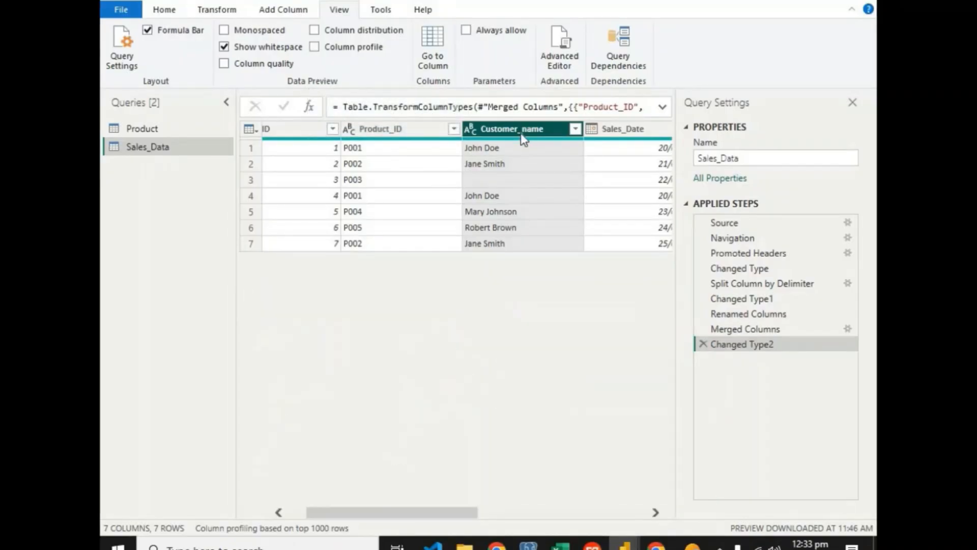
left_click(575, 129)
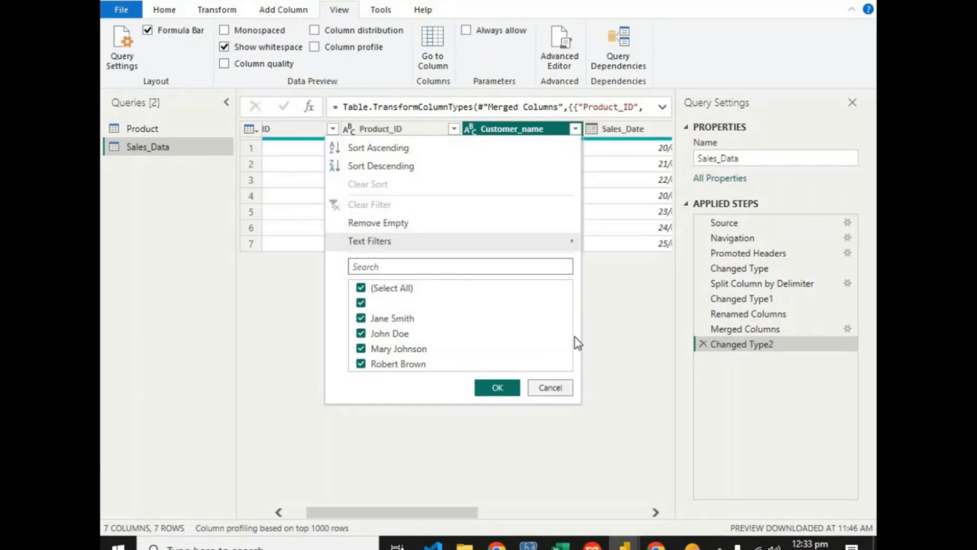
left_click(588, 290)
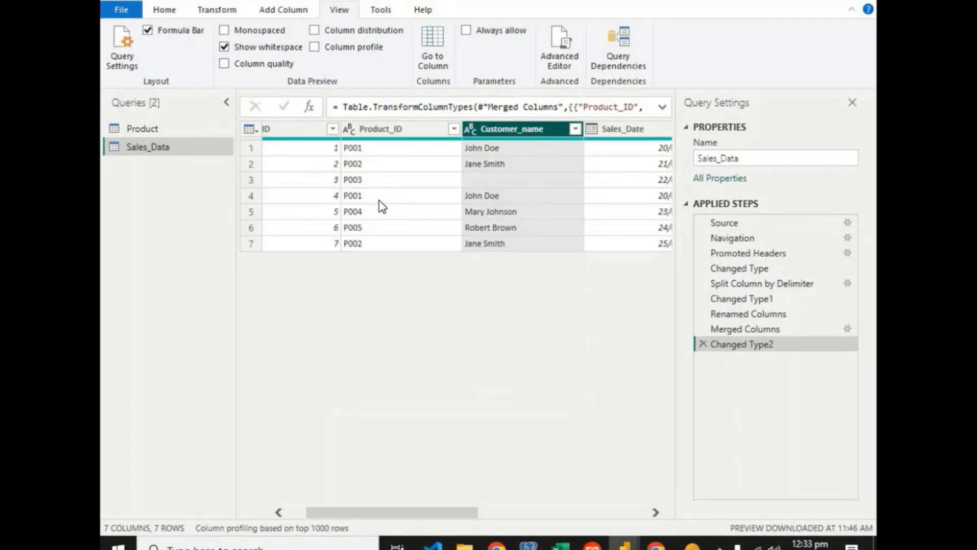
left_click(315, 47)
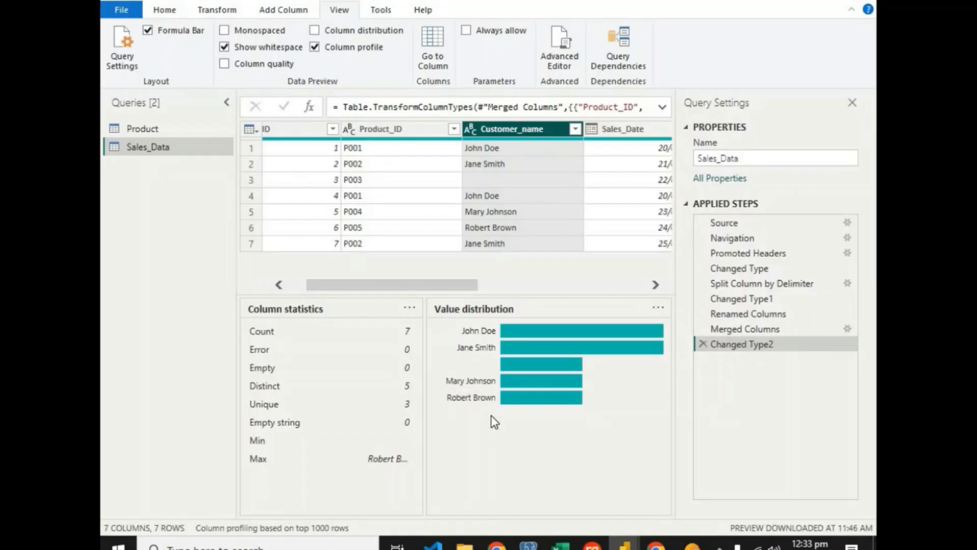
Hide the column profile and remove duplicate rows based on the Customer_name column.
left_click(315, 47)
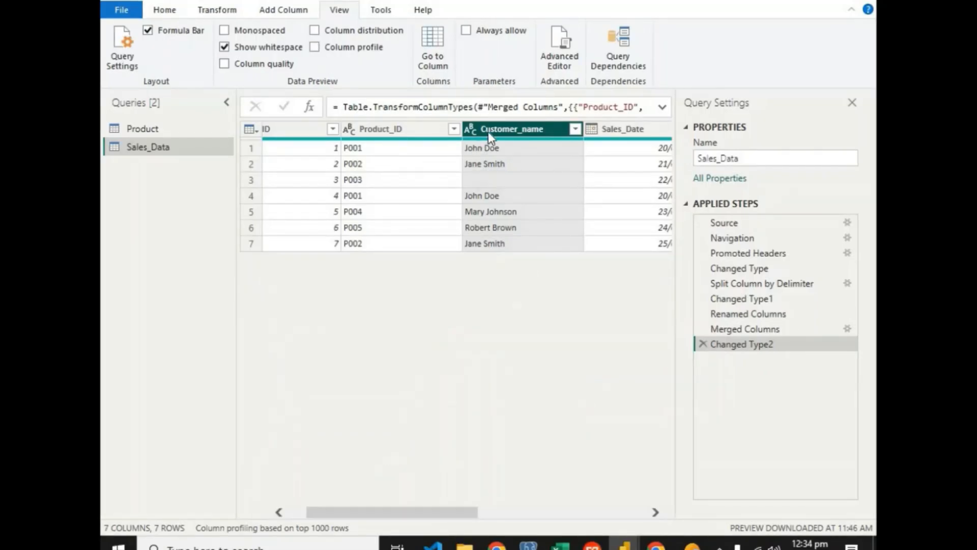
right_click(520, 131)
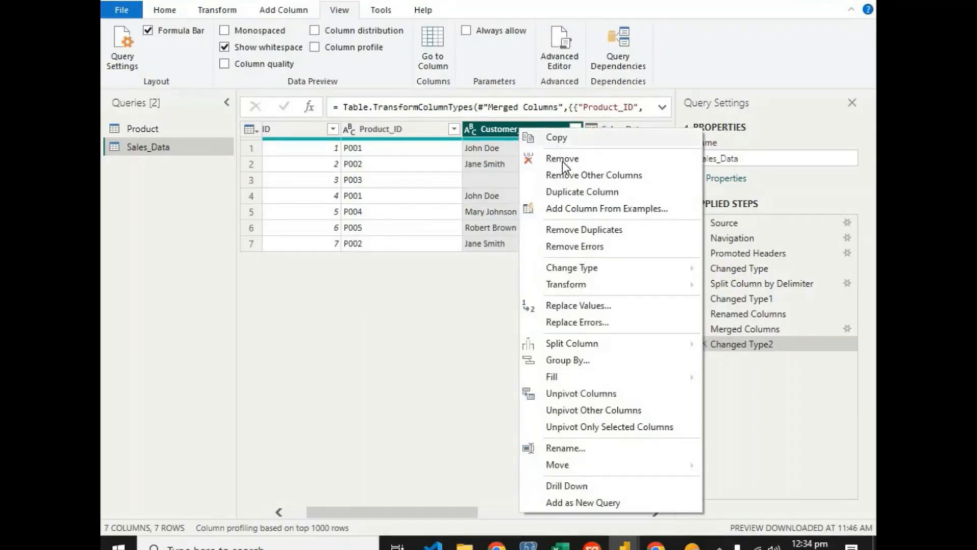
left_click(575, 230)
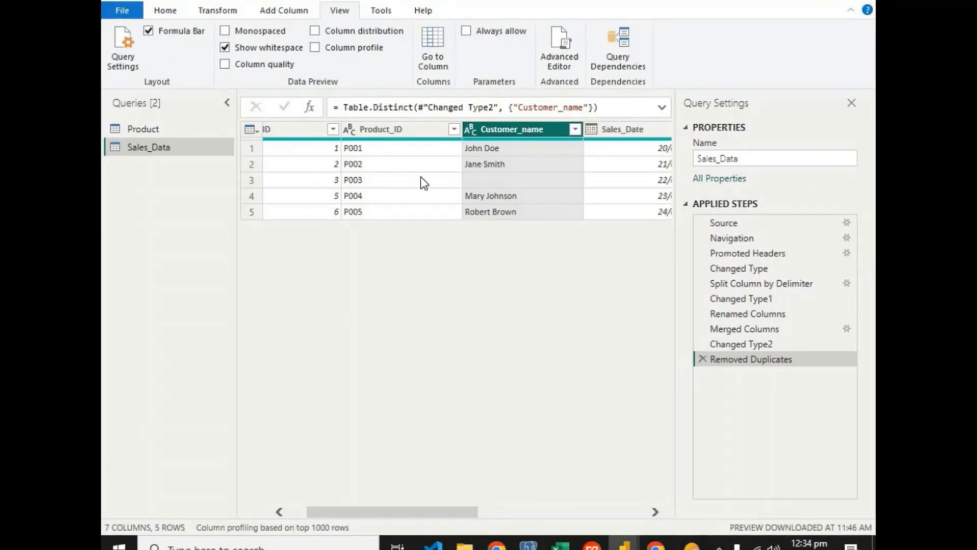
Check the column profiles of Customer_name and Product_ID, and remove duplicate rows based on the Product_ID column.
left_click(316, 48)
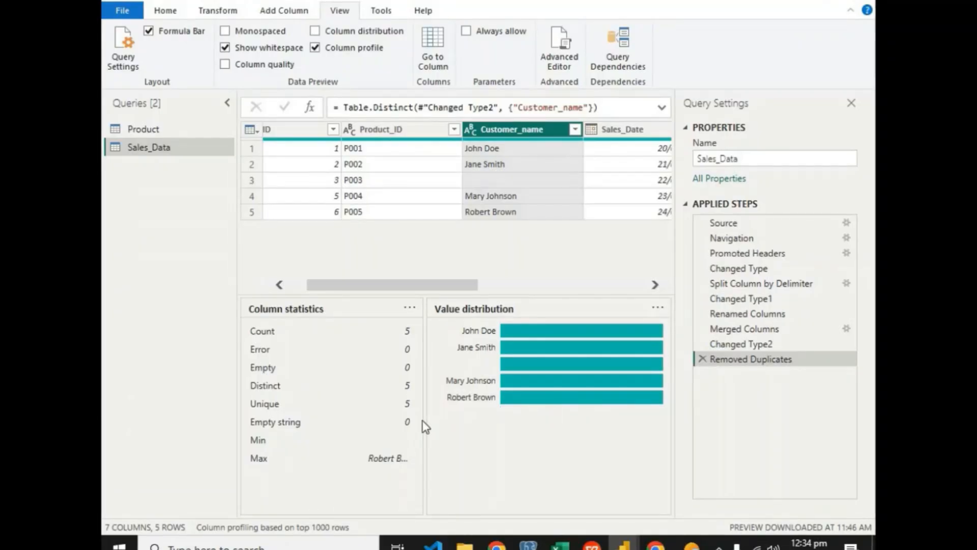
left_click(387, 134)
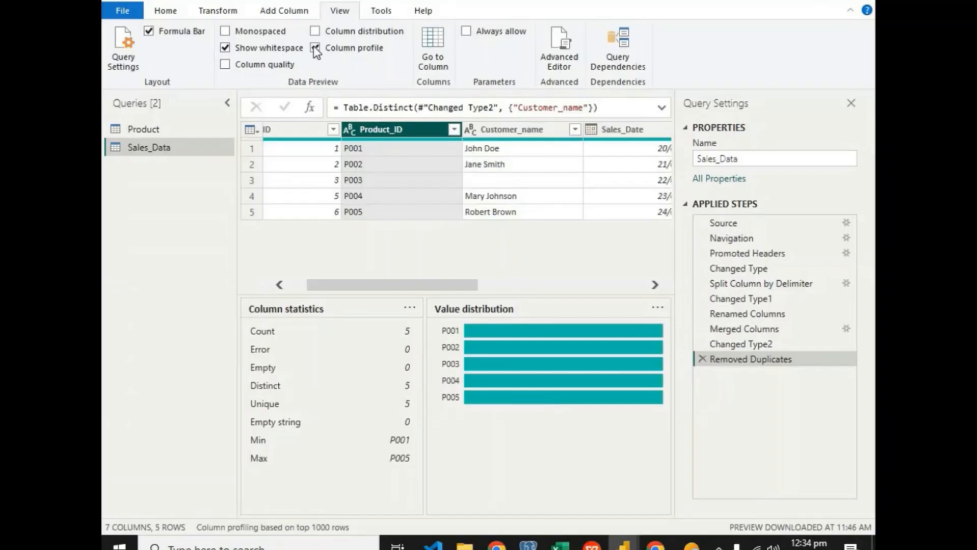
left_click(315, 48)
right_click(385, 132)
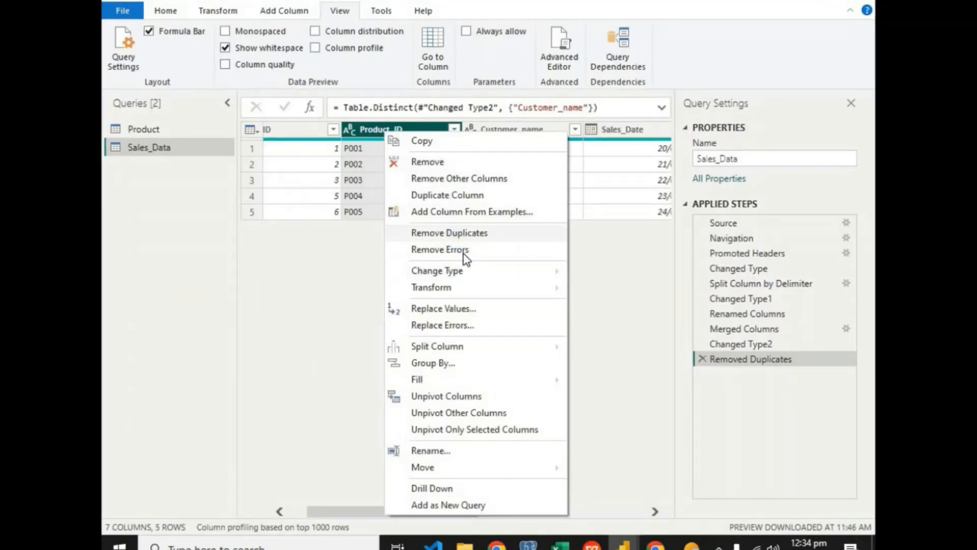
left_click(458, 234)
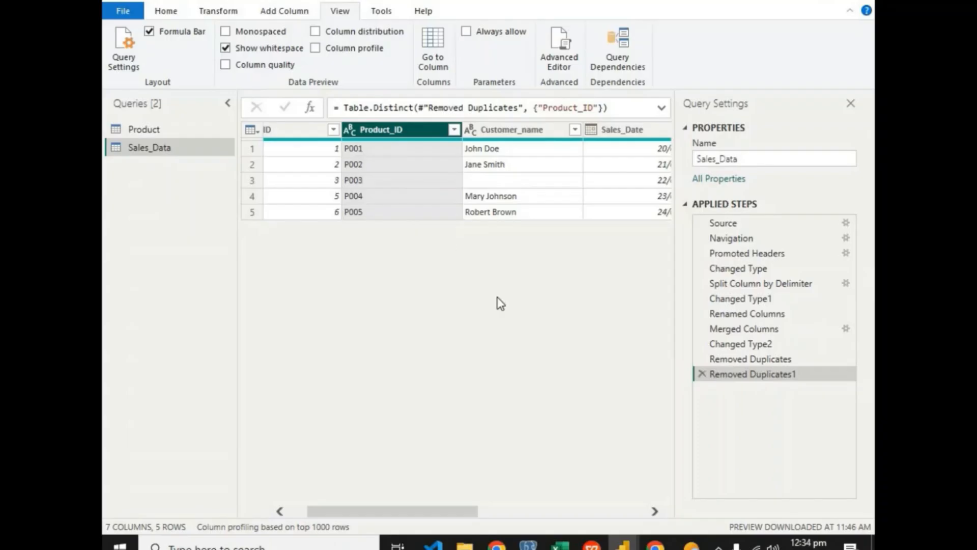
Inspect the remaining Sales_Data rows, including the first Sales_ID cell and the blank Customer_name cell in row 3.
left_click_drag(429, 512, 412, 513)
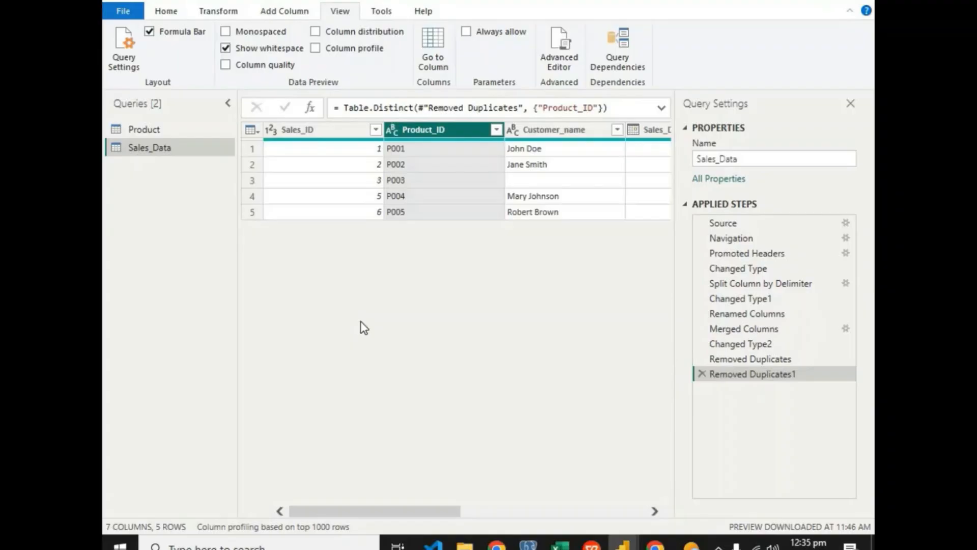
left_click(328, 154)
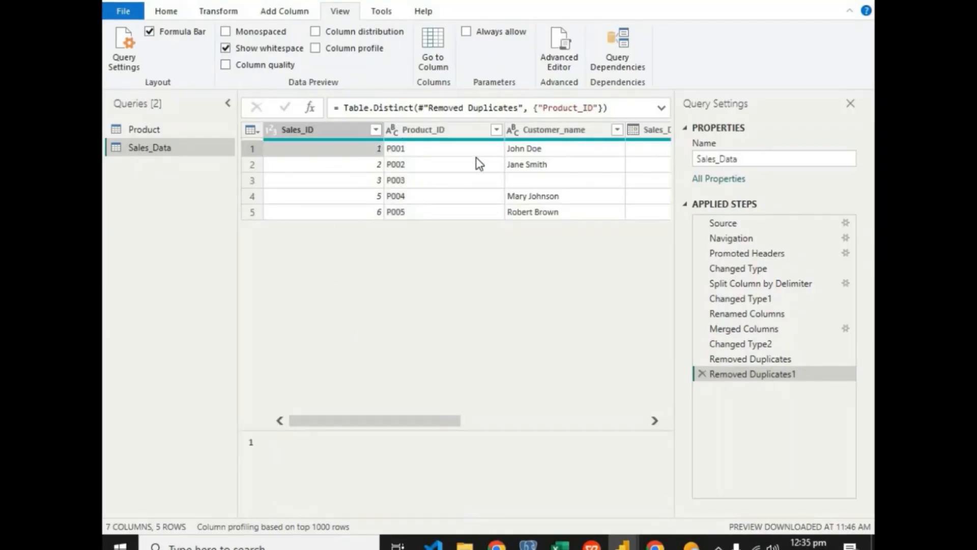
left_click(530, 180)
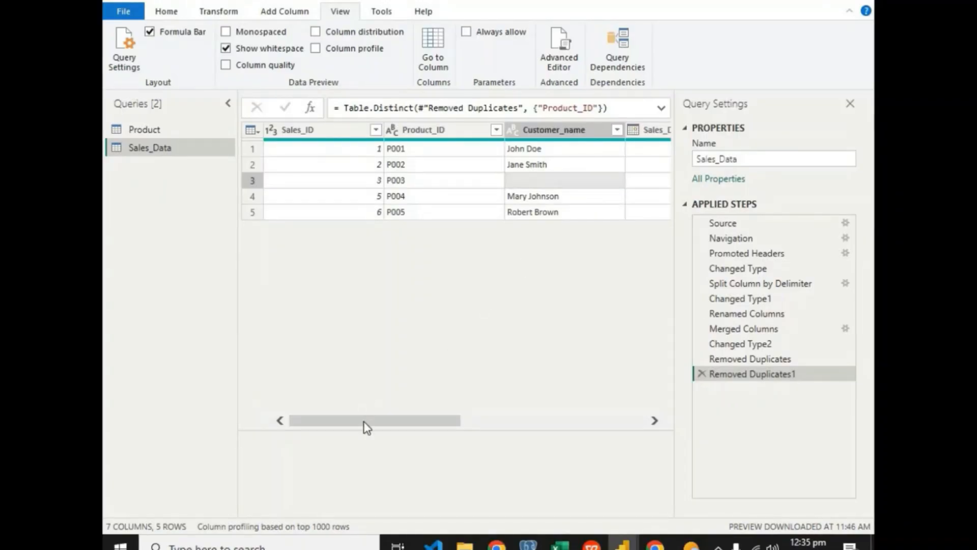
left_click_drag(419, 423, 168, 411)
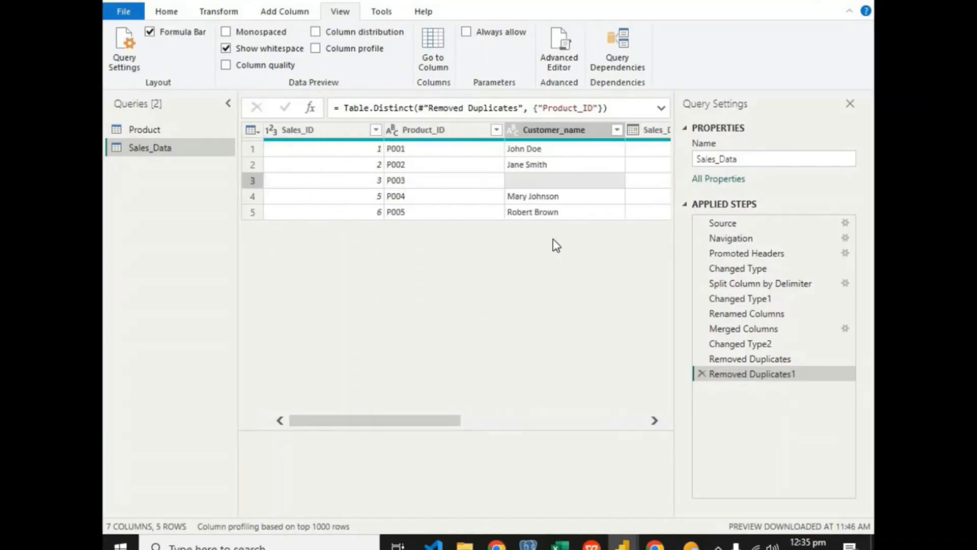
Turn on column quality for Sales_Data and review the valid, error and empty percentages from Sales_ID through Price.
left_click(294, 151)
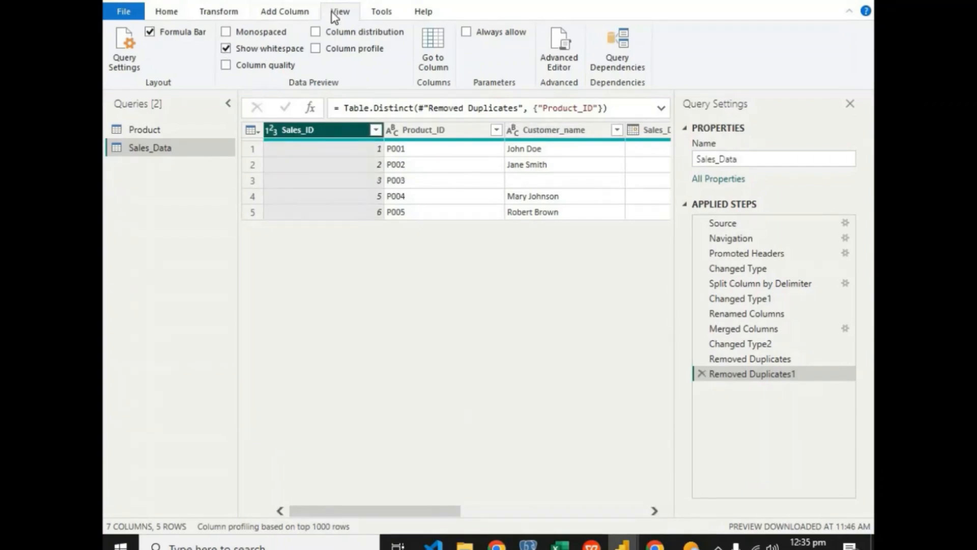
left_click(309, 13)
left_click(349, 14)
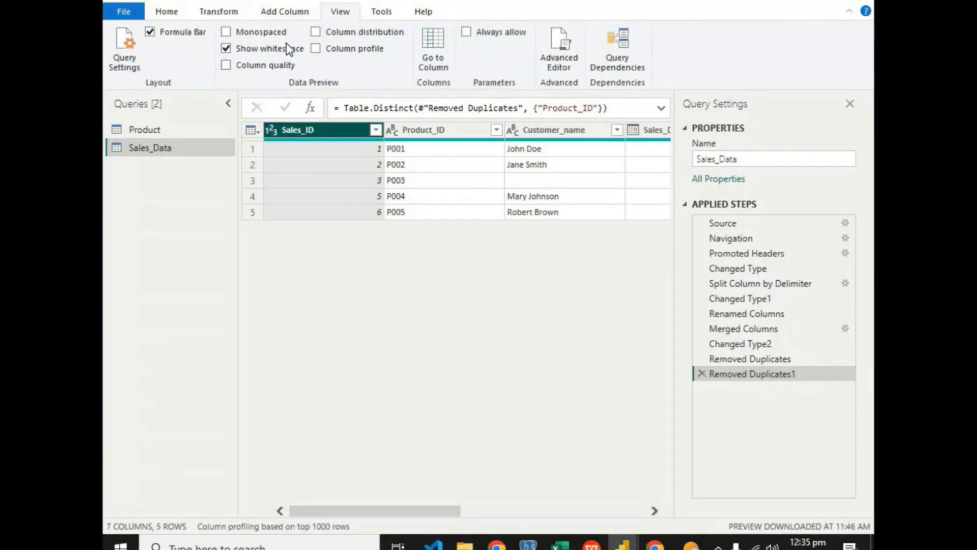
left_click(228, 68)
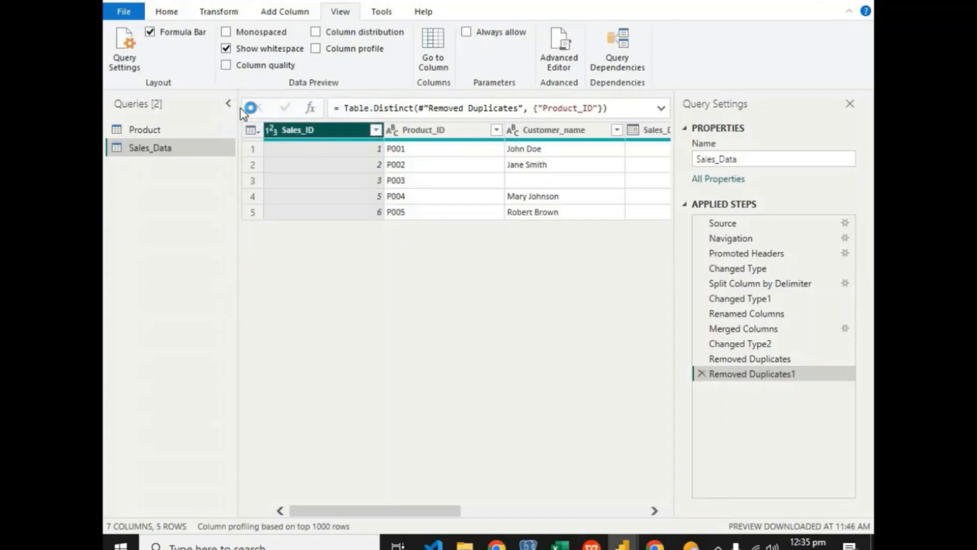
mouse_move(295, 162)
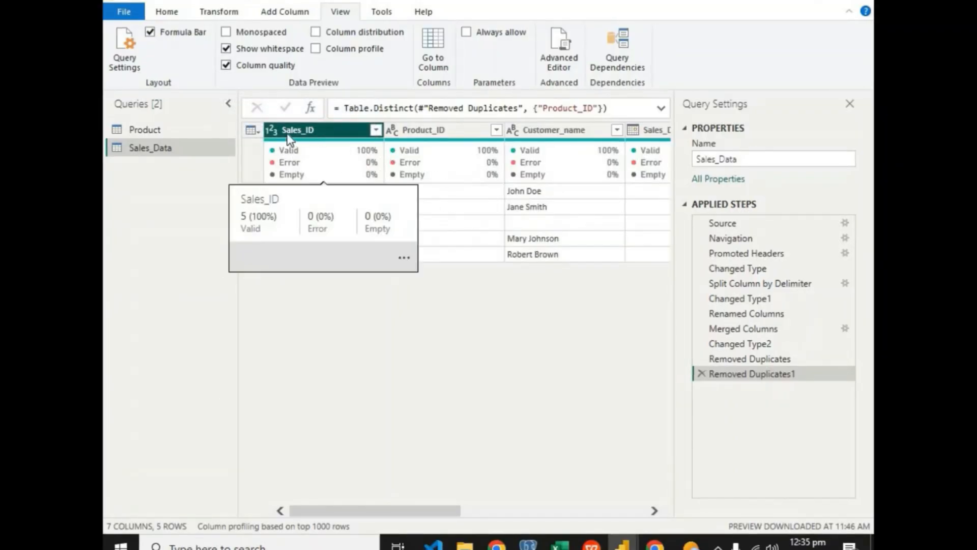
left_click_drag(439, 513, 568, 486)
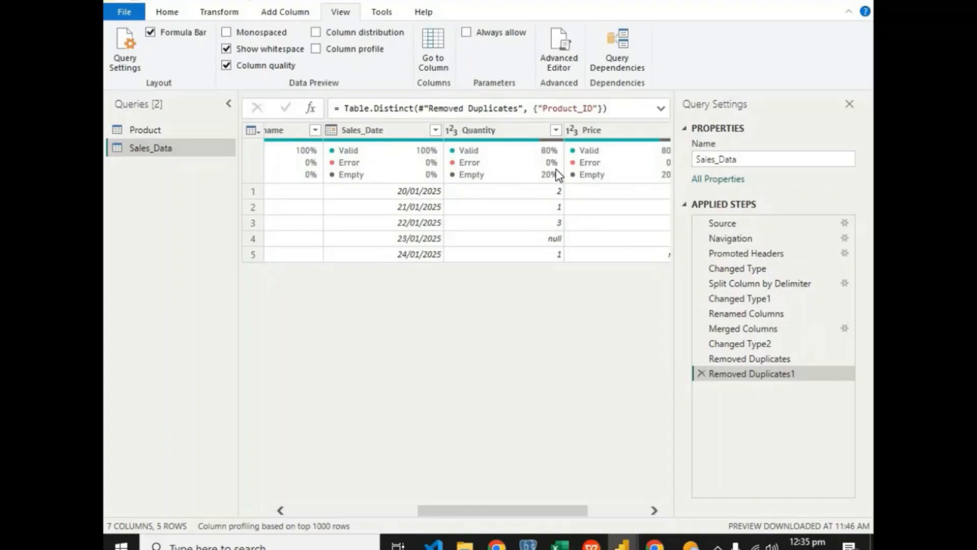
Review the Quantity column's quality figures and available column operations, and turn off column quality.
mouse_move(473, 174)
left_click(532, 175)
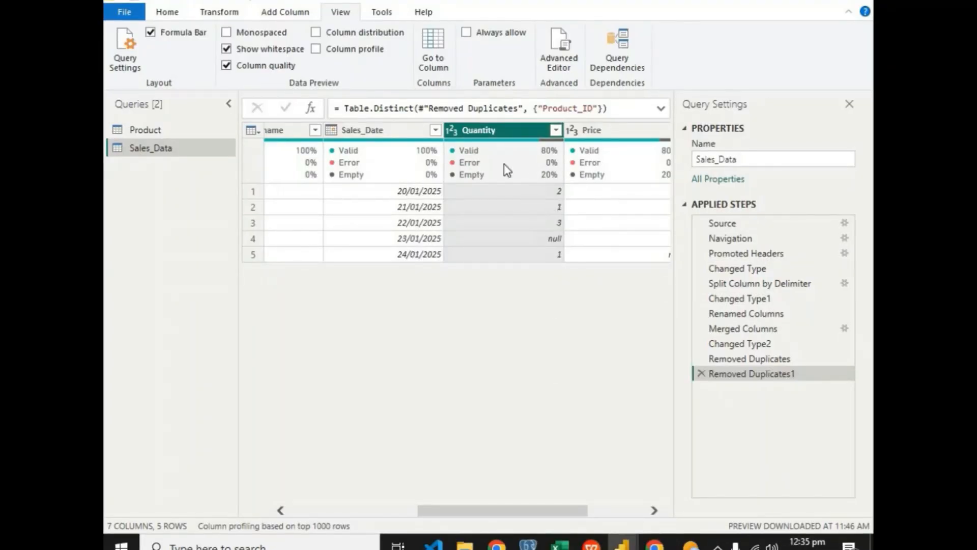
right_click(528, 140)
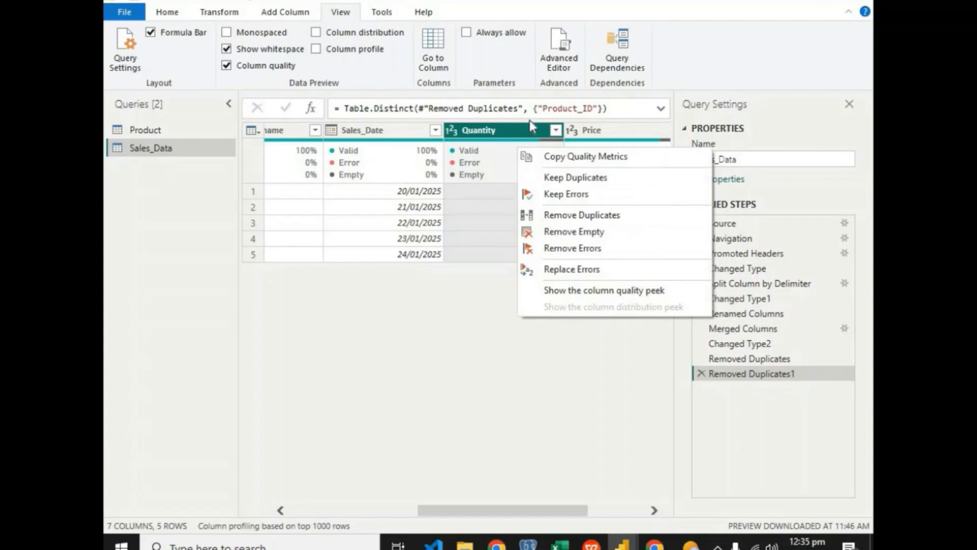
left_click(525, 125)
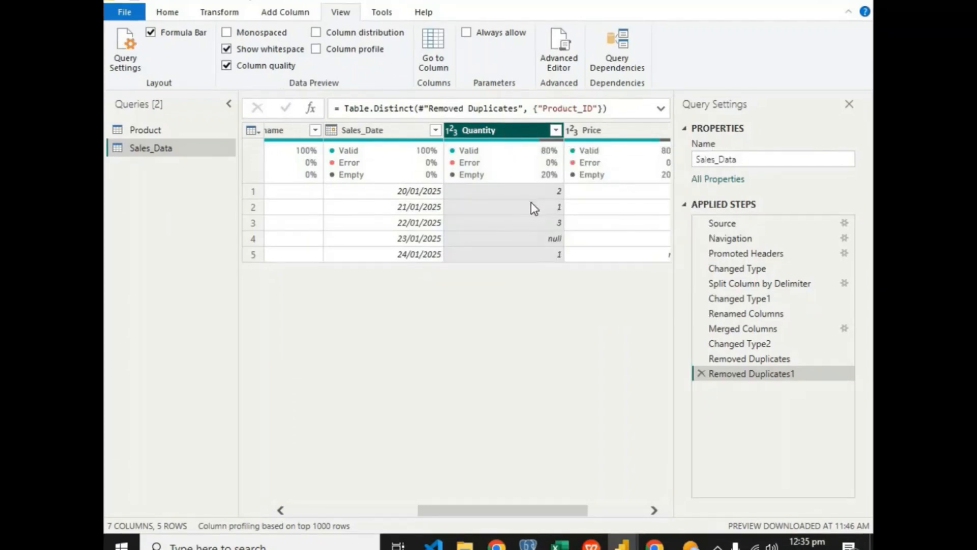
right_click(508, 126)
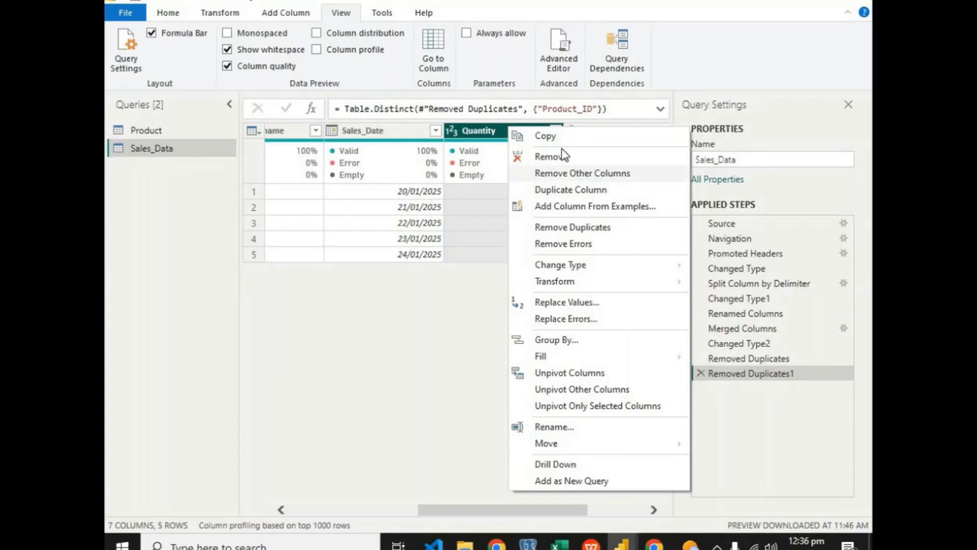
left_click(481, 312)
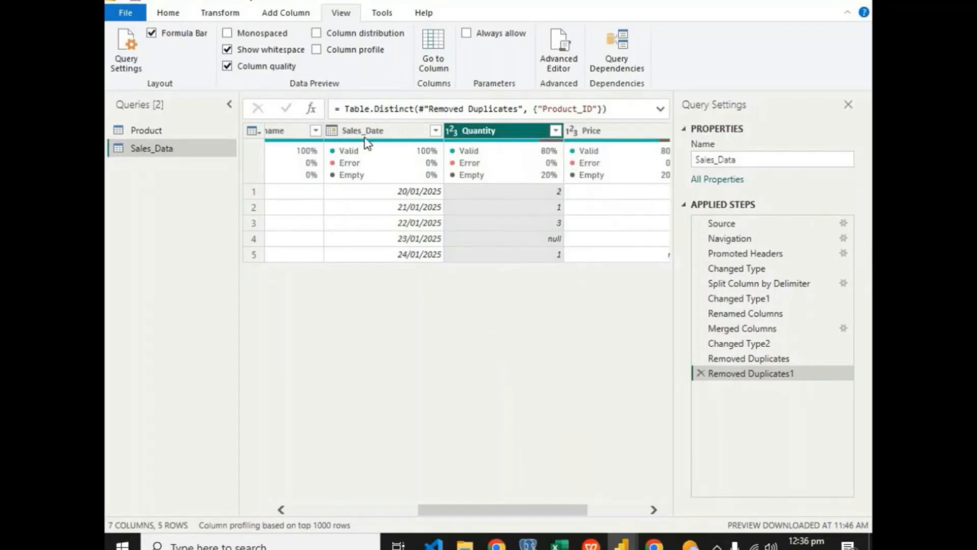
left_click(227, 66)
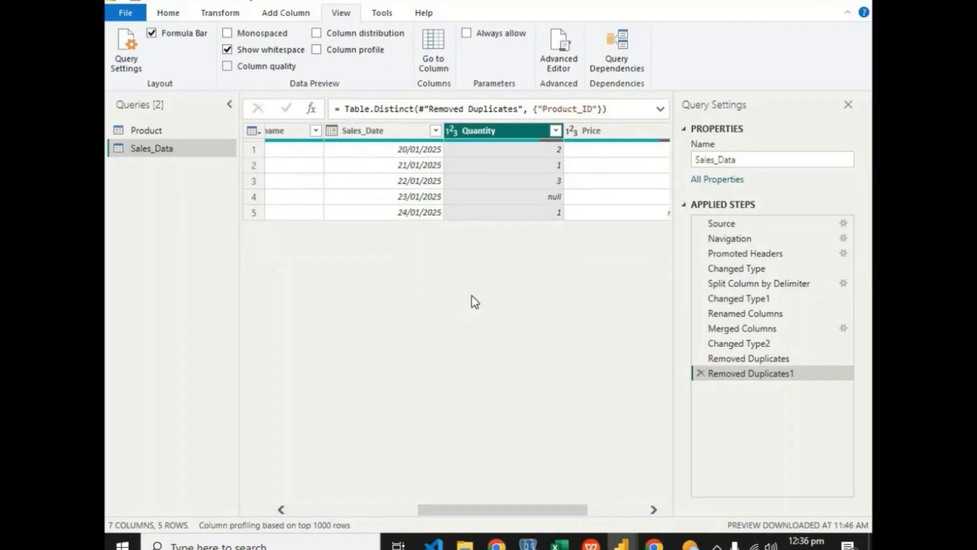
Filter the Quantity column to keep only the rows with null values.
left_click(527, 196)
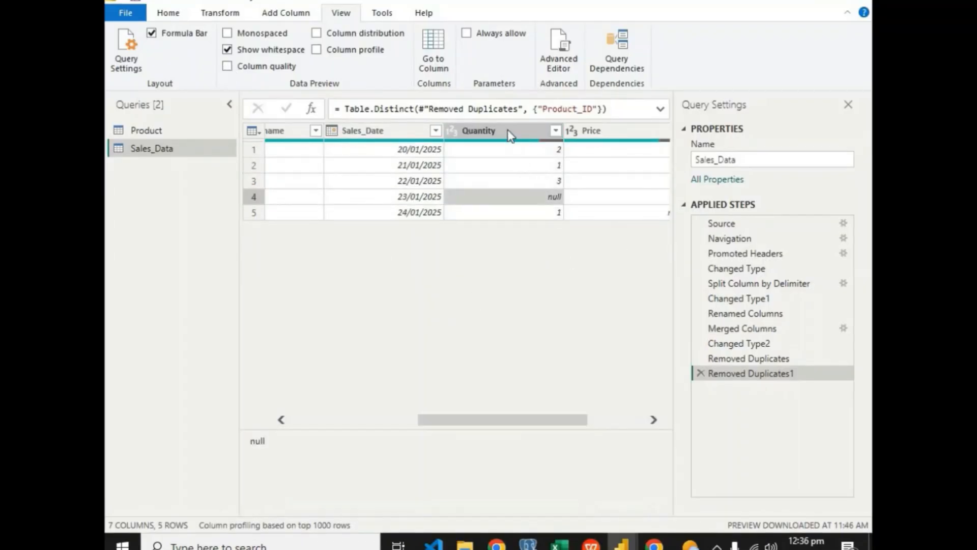
left_click(510, 135)
left_click(555, 131)
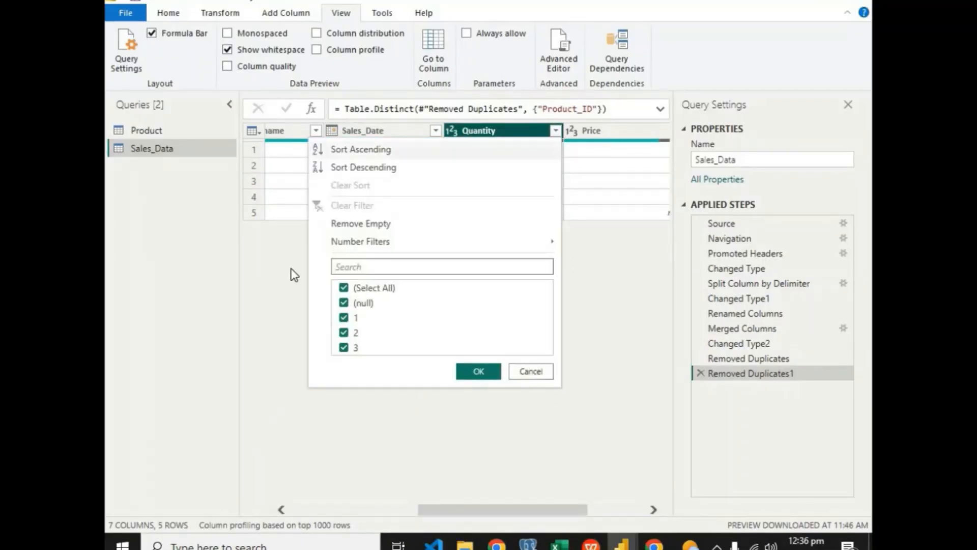
left_click(344, 288)
left_click(344, 304)
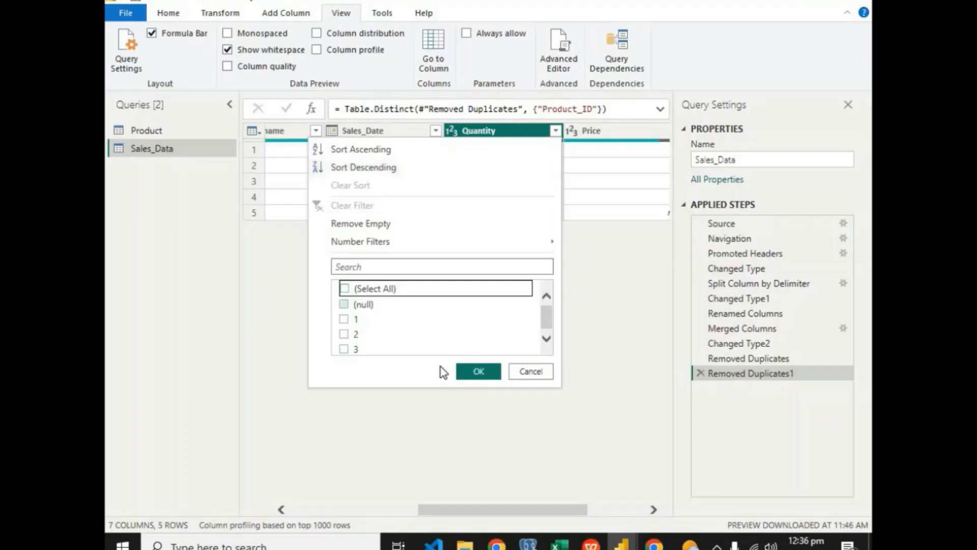
left_click(477, 371)
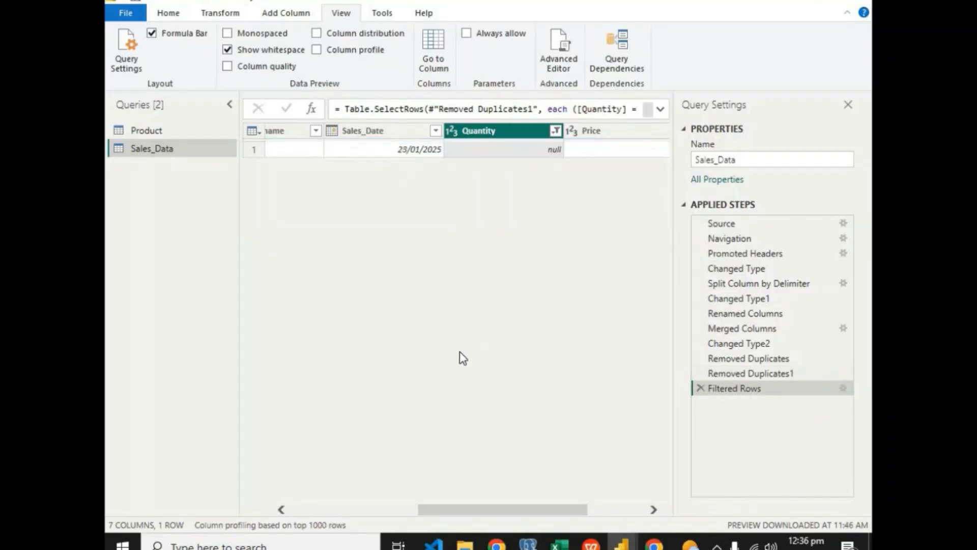
Try removing the Quantity column, and delete the Removed Columns step from the query.
right_click(517, 131)
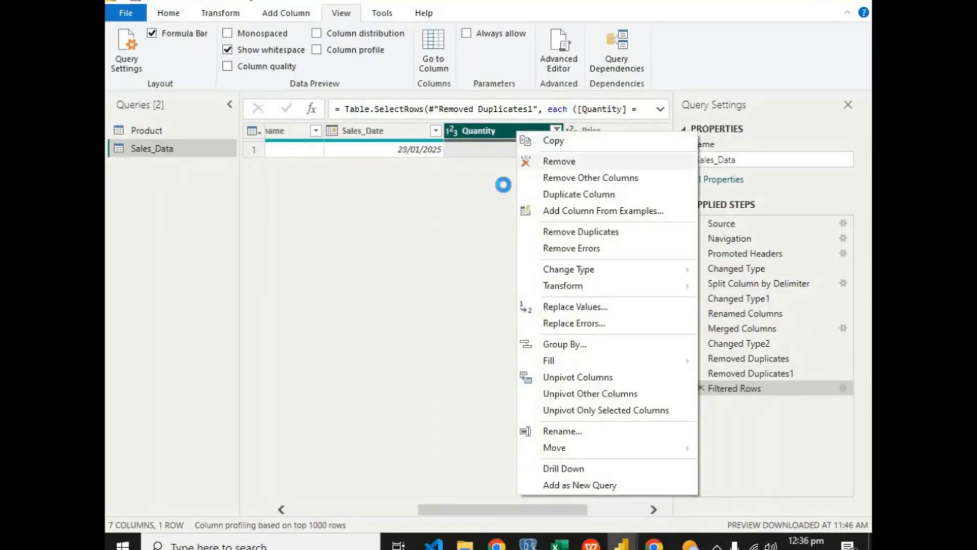
left_click(496, 275)
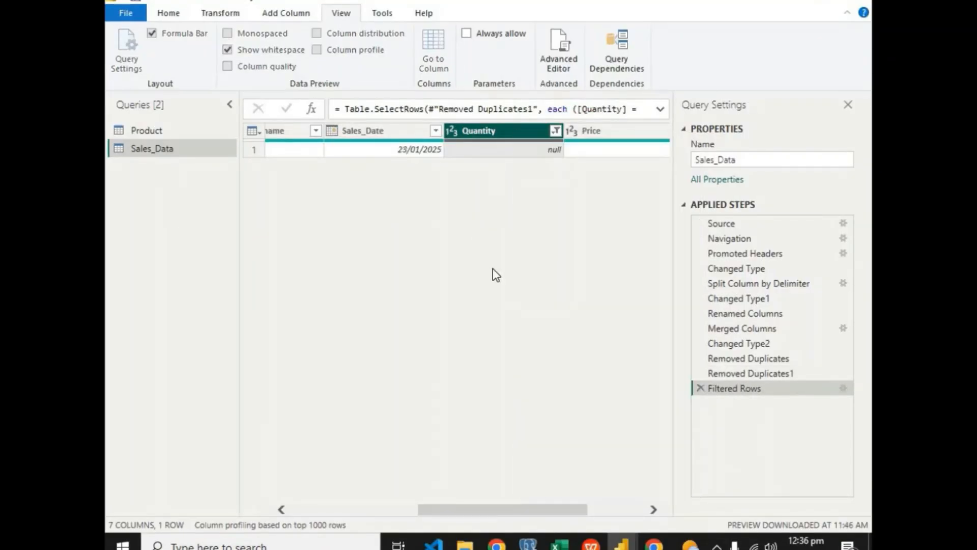
left_click(556, 131)
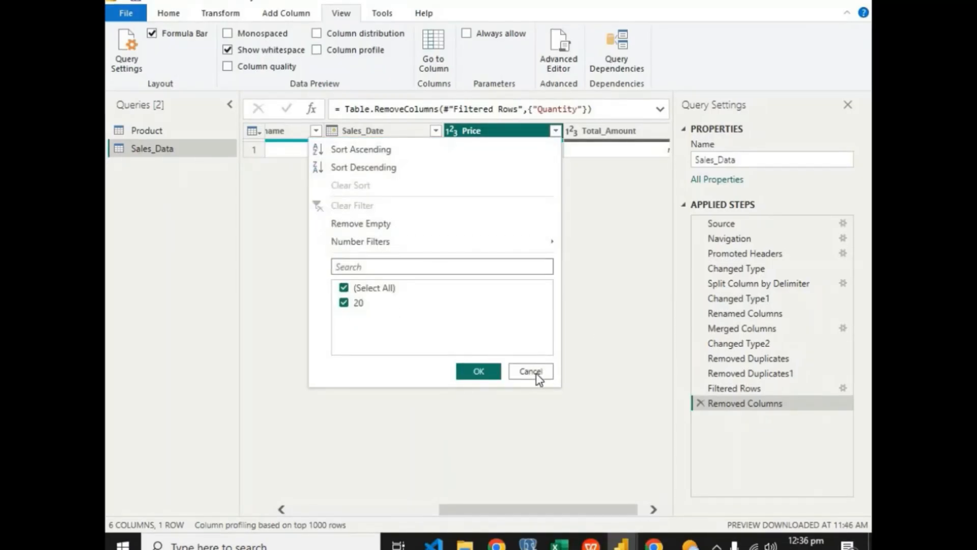
left_click(614, 296)
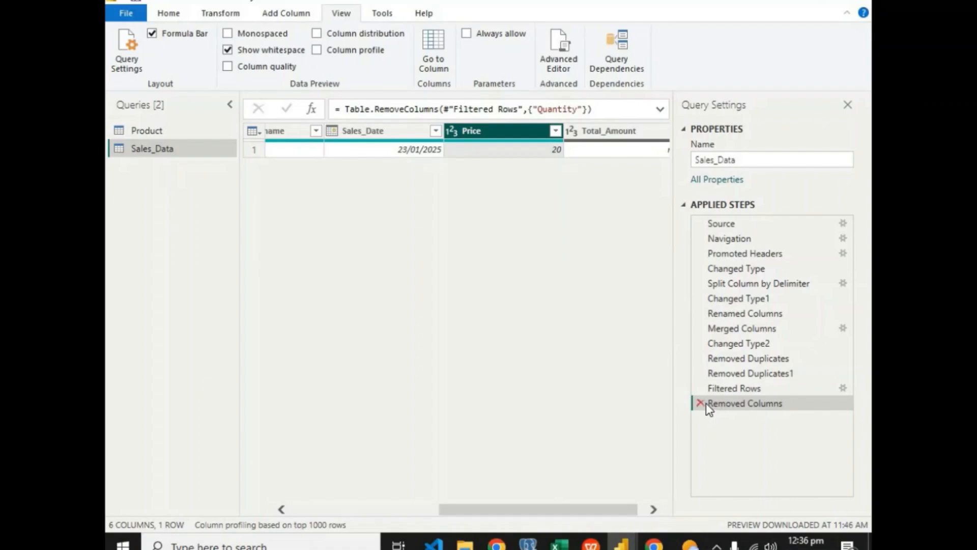
left_click(706, 404)
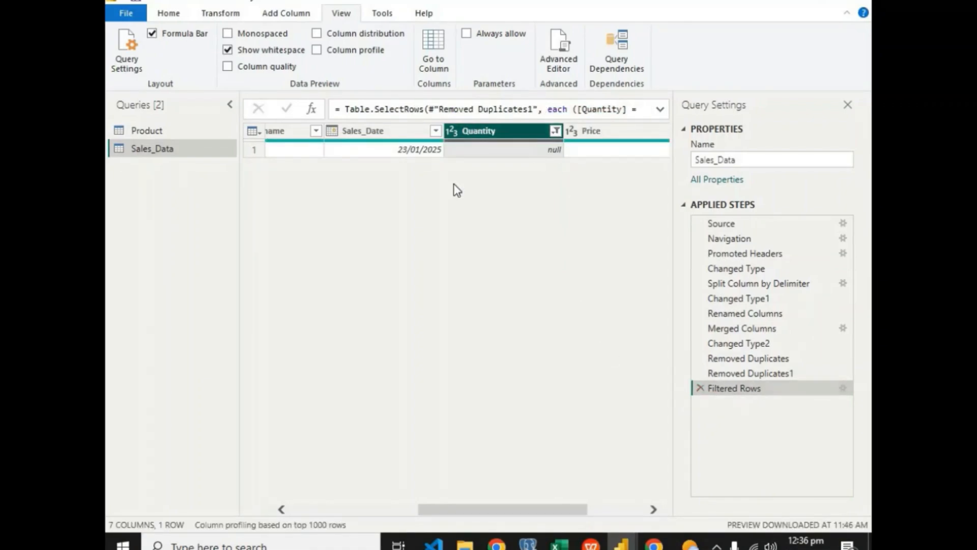
Reset the Quantity filter to include all values.
left_click(555, 131)
left_click(356, 288)
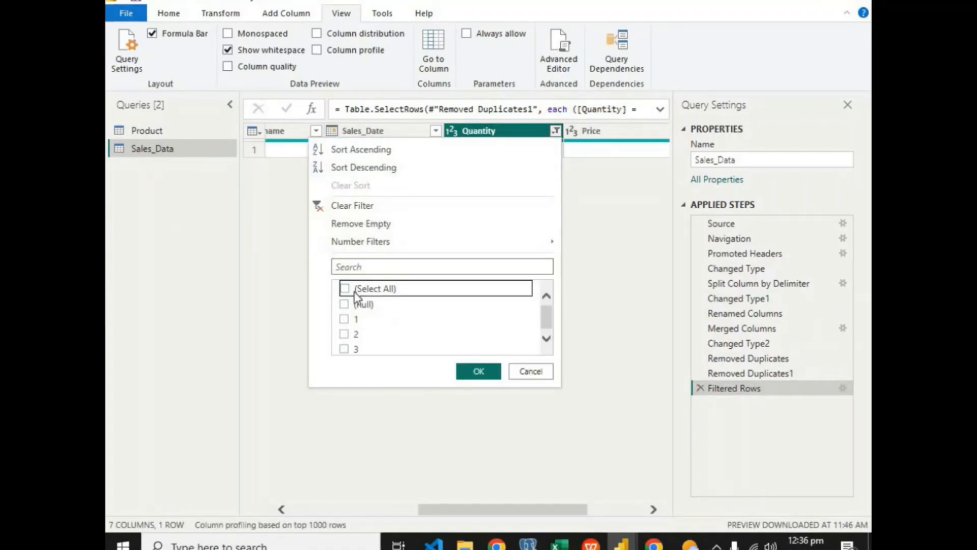
left_click(350, 288)
left_click(468, 370)
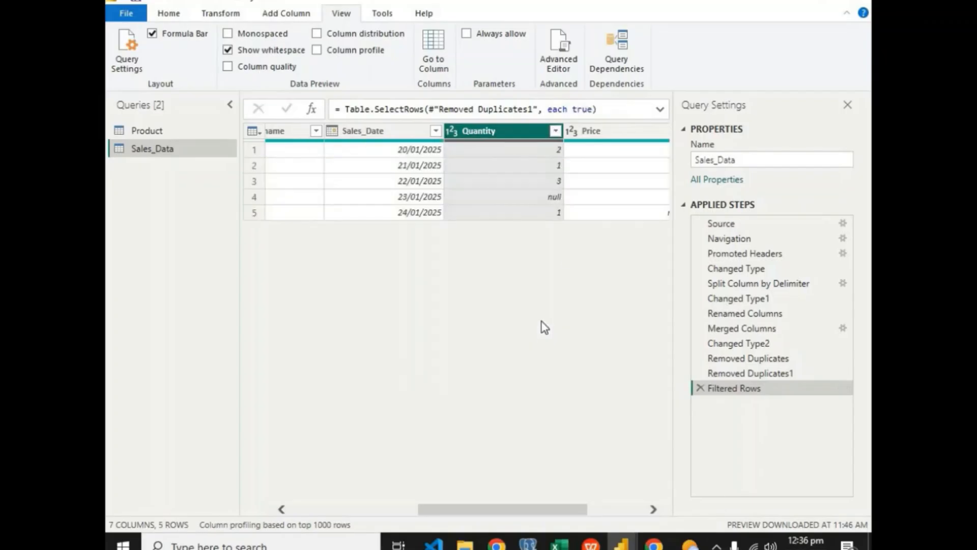
left_click(549, 213)
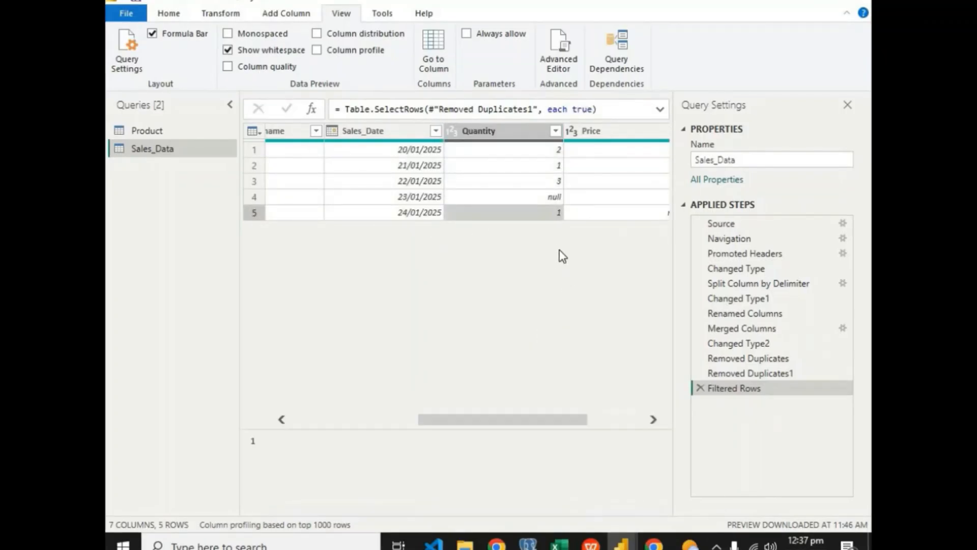
right_click(540, 136)
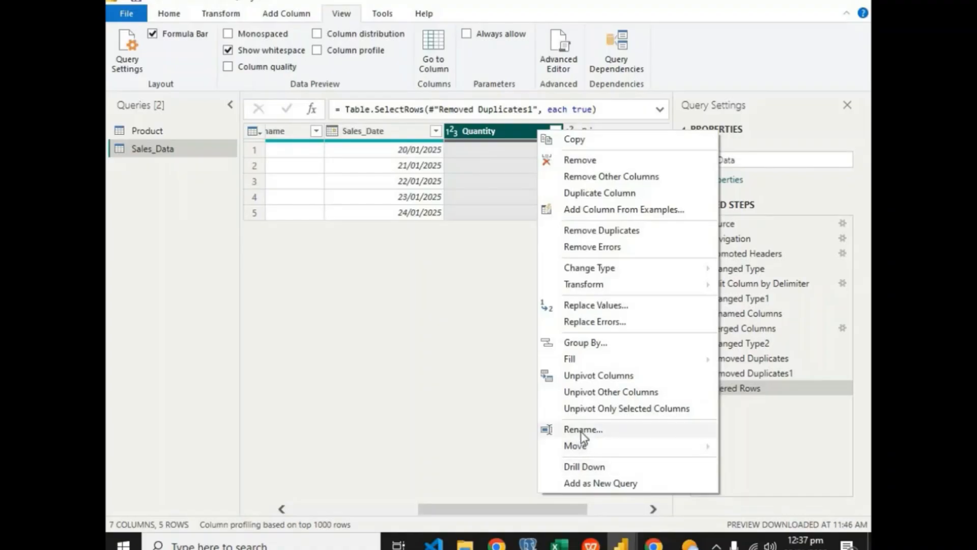
mouse_move(606, 362)
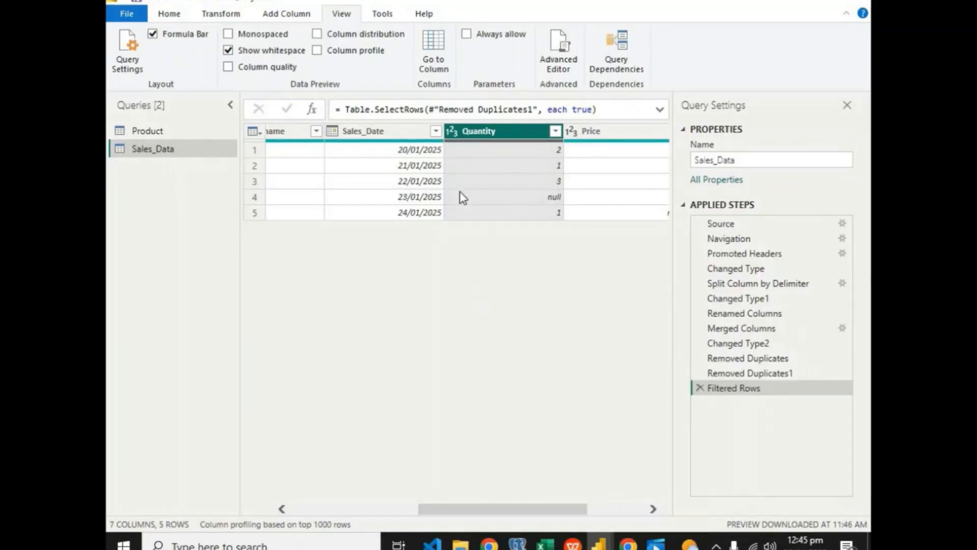
Replace null values in the Quantity column with 0.
right_click(506, 137)
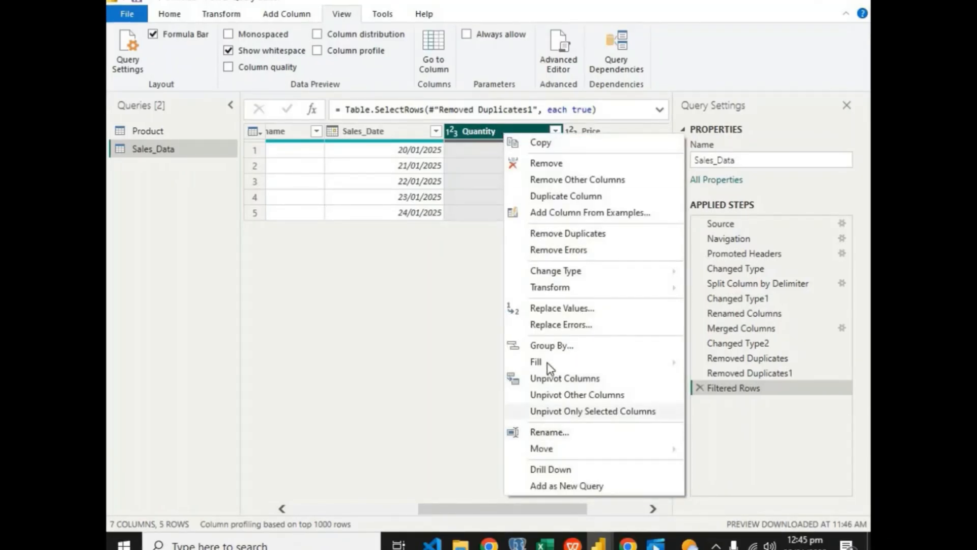
left_click(560, 309)
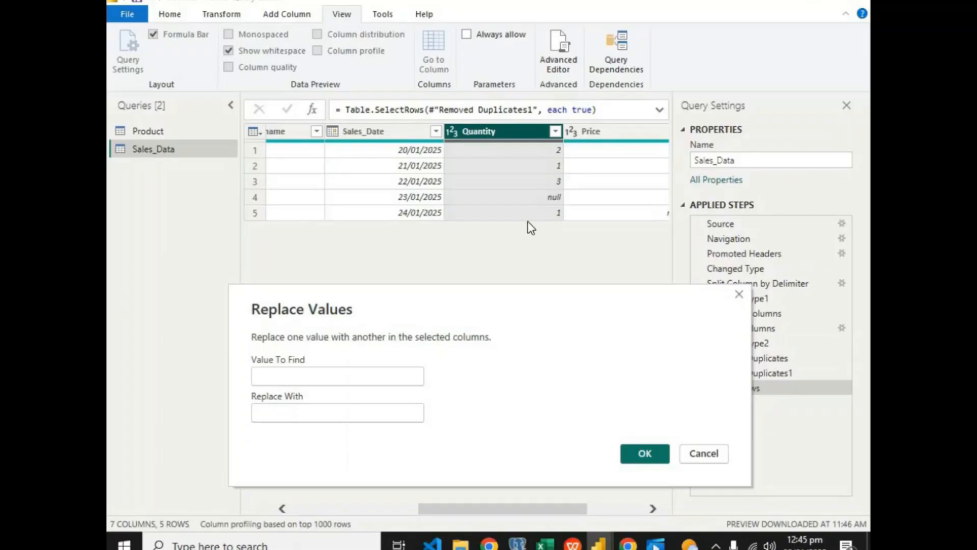
left_click(267, 379)
type("null")
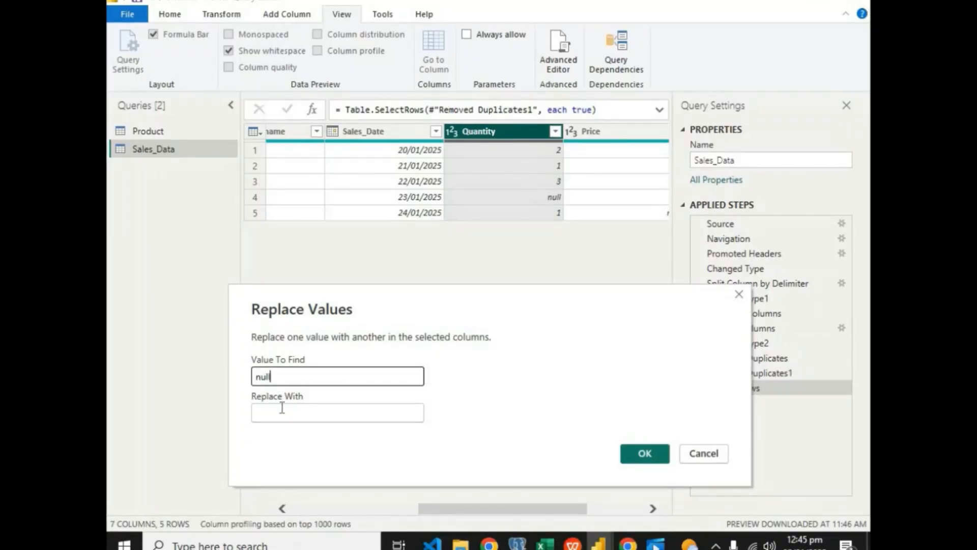
key("Tab")
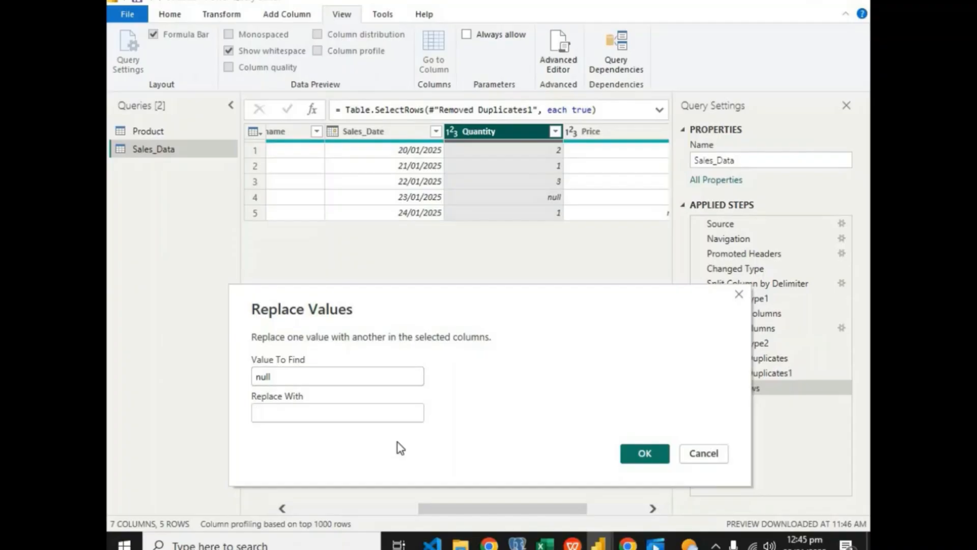
type("0")
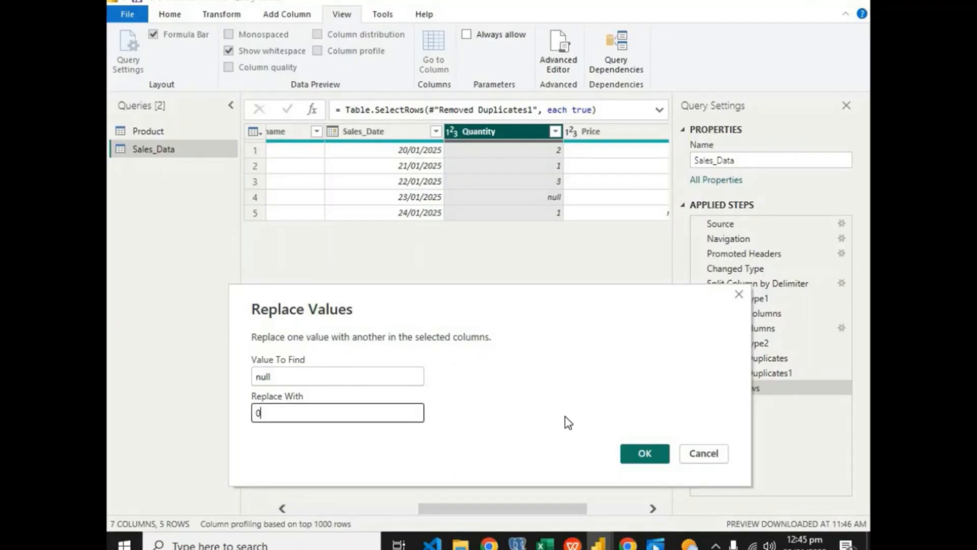
left_click(645, 453)
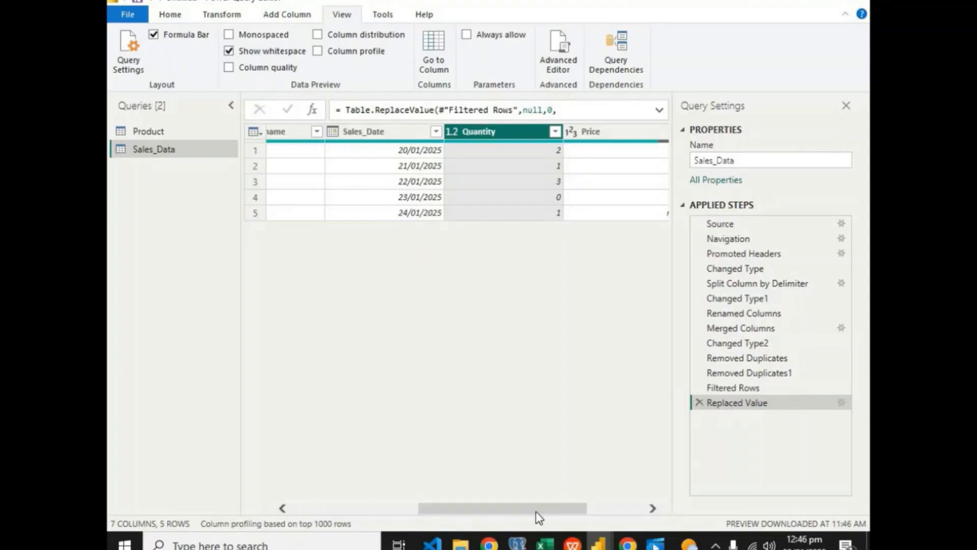
Try to fill the blank Customer_name cell by replacing "" in that column with a customer's first name.
left_click_drag(535, 512, 629, 498)
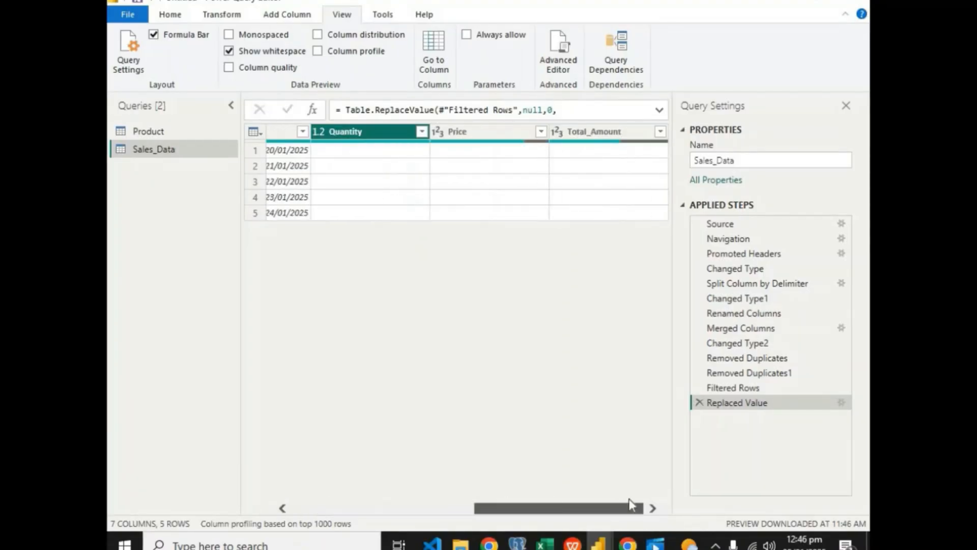
left_click(312, 505)
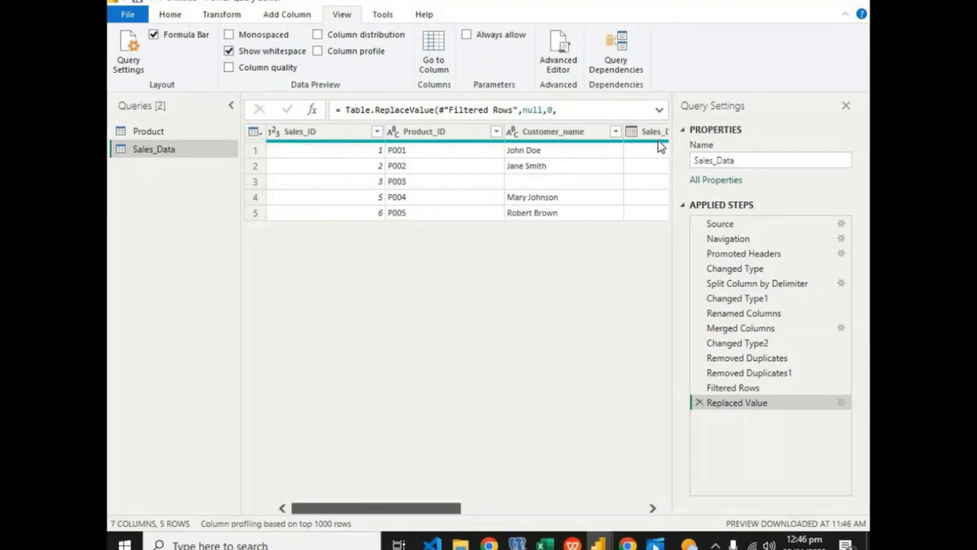
left_click(547, 136)
right_click(572, 130)
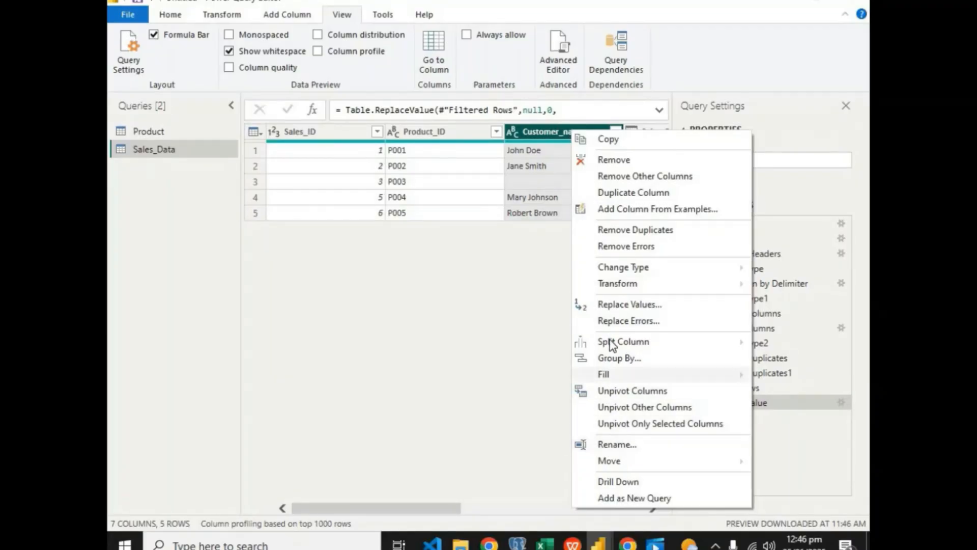
left_click(621, 305)
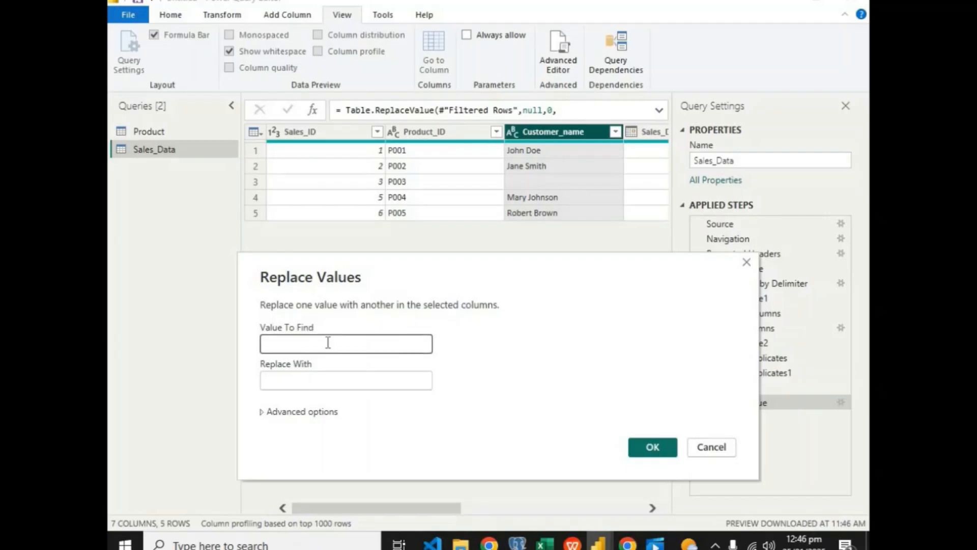
left_click(316, 377)
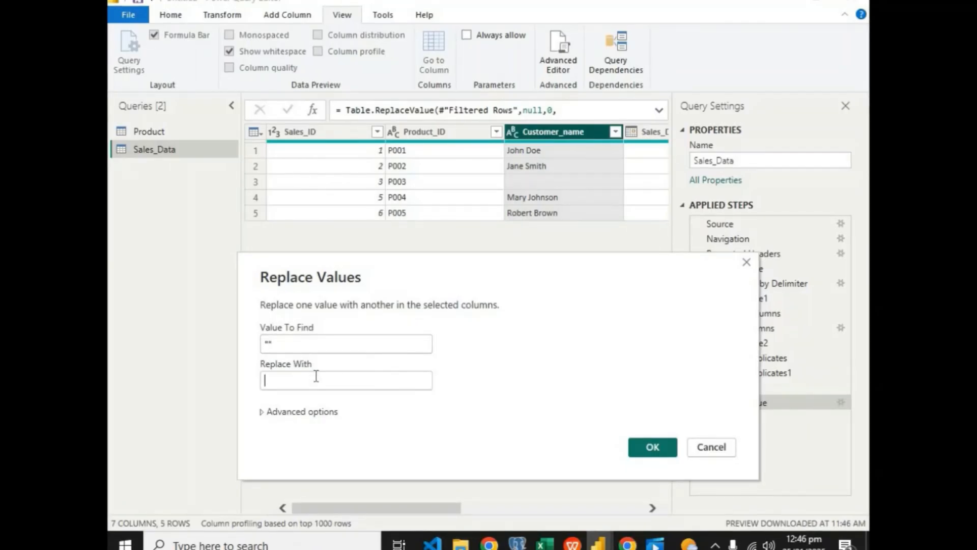
type("George")
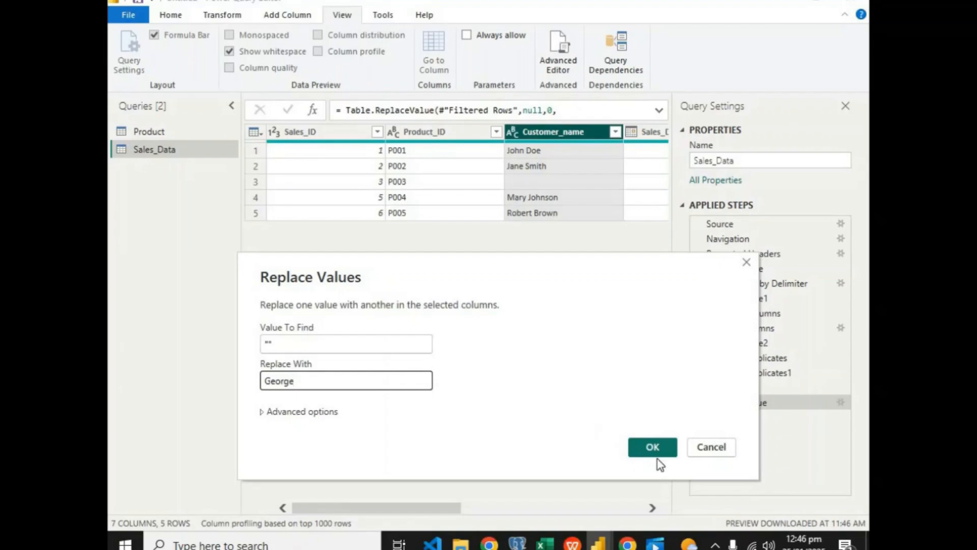
left_click(649, 446)
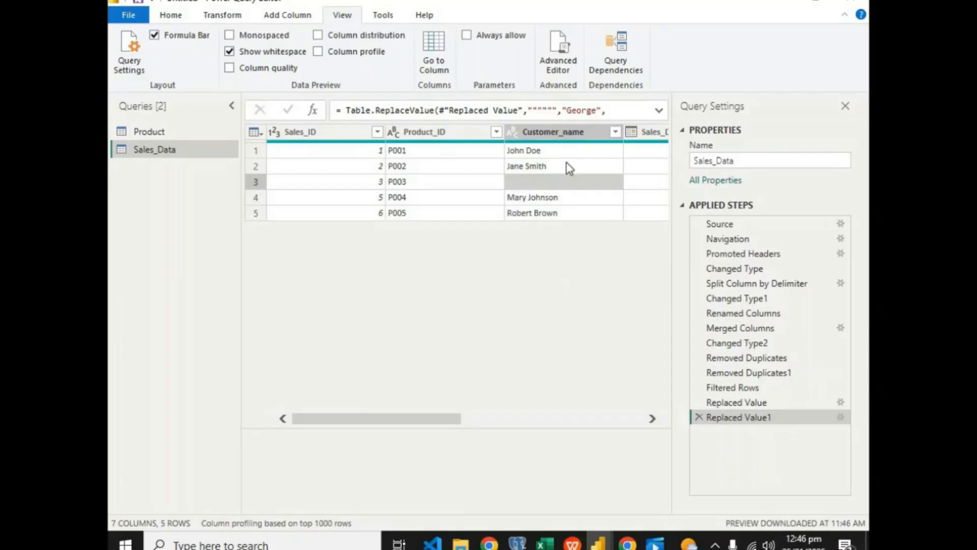
left_click(589, 135)
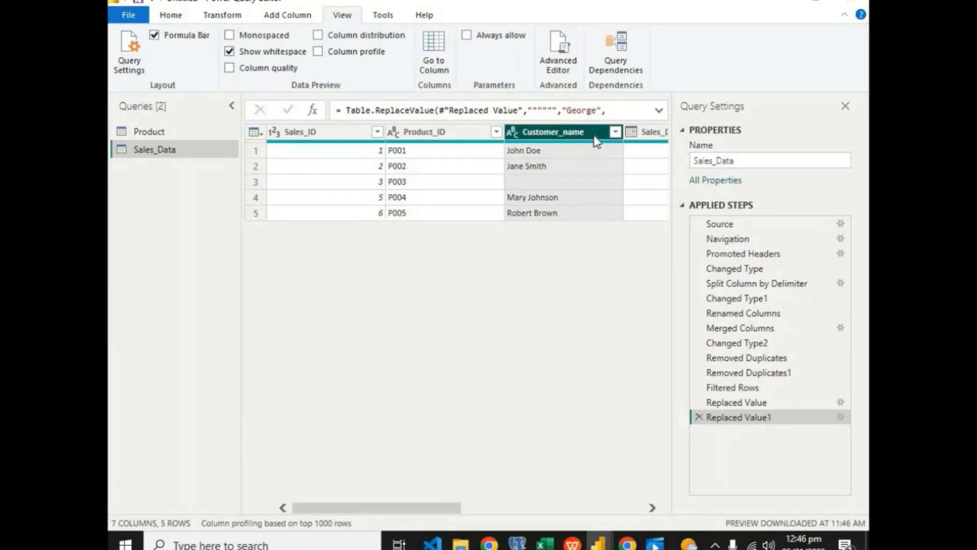
right_click(592, 129)
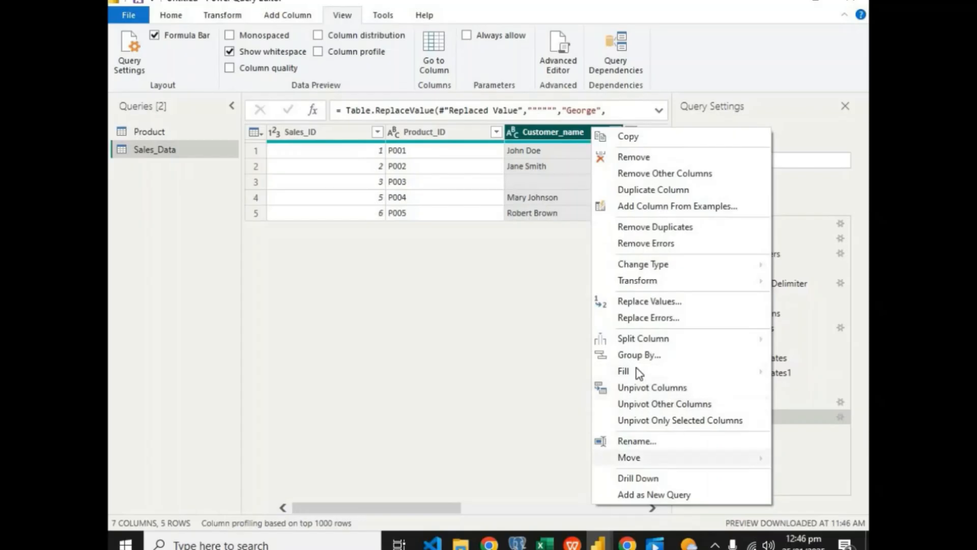
mouse_move(636, 371)
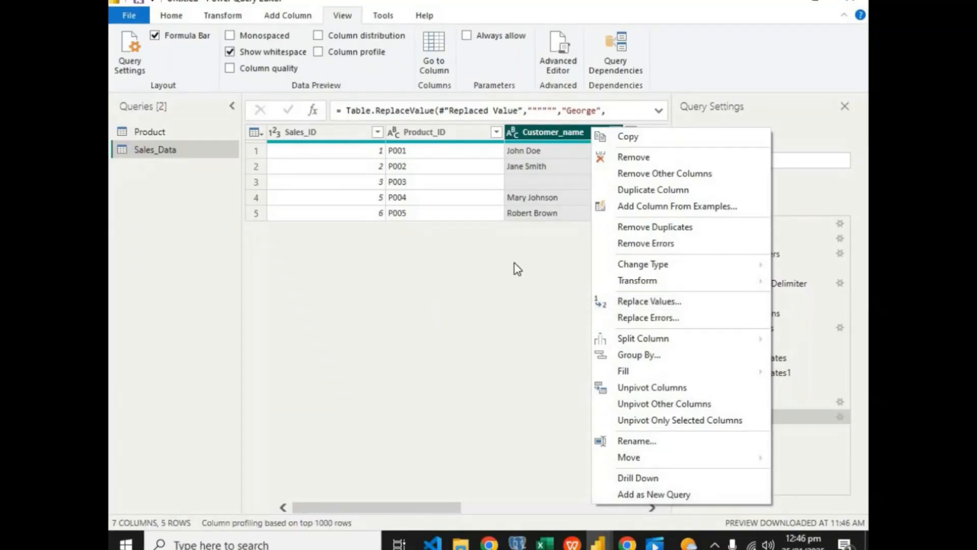
left_click(549, 273)
left_click(466, 203)
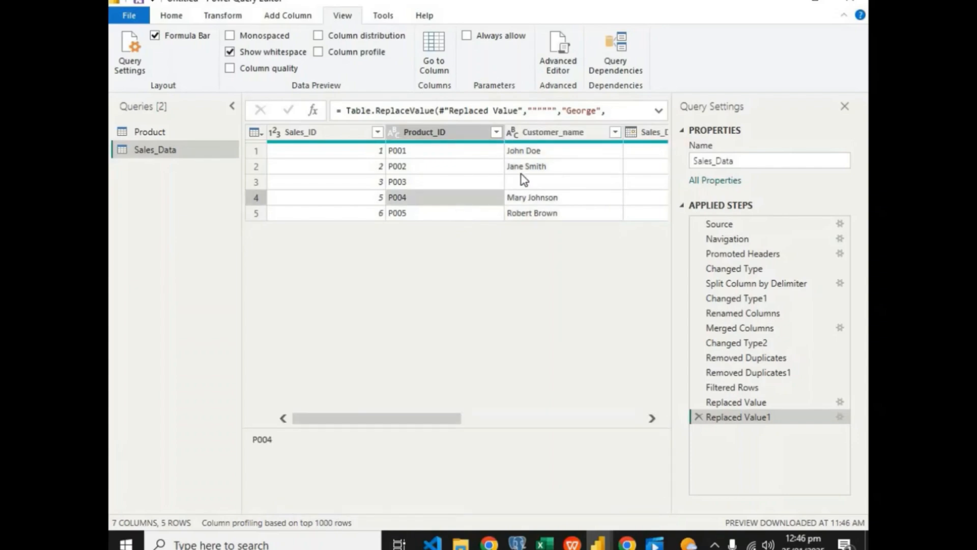
Filter the Customer_name column to show only the blank value.
left_click(560, 131)
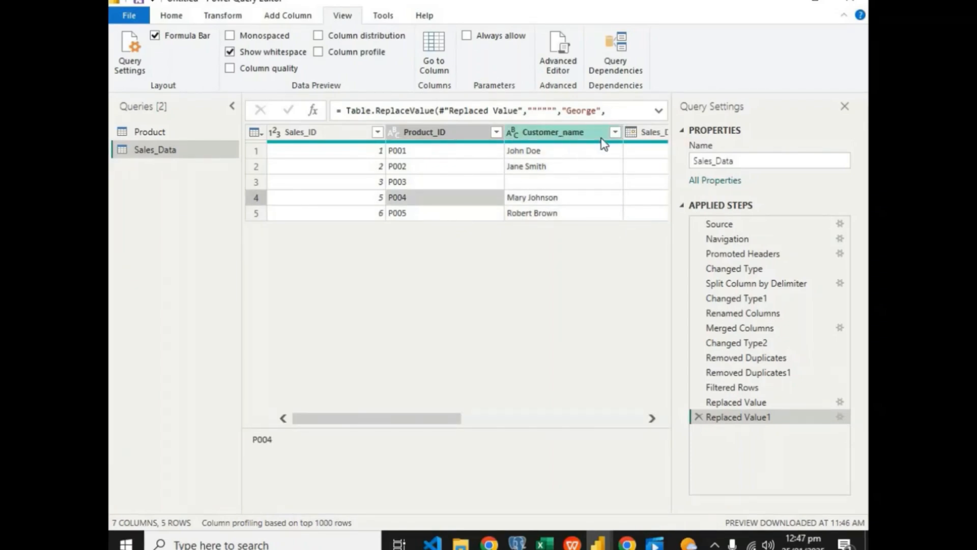
left_click(615, 134)
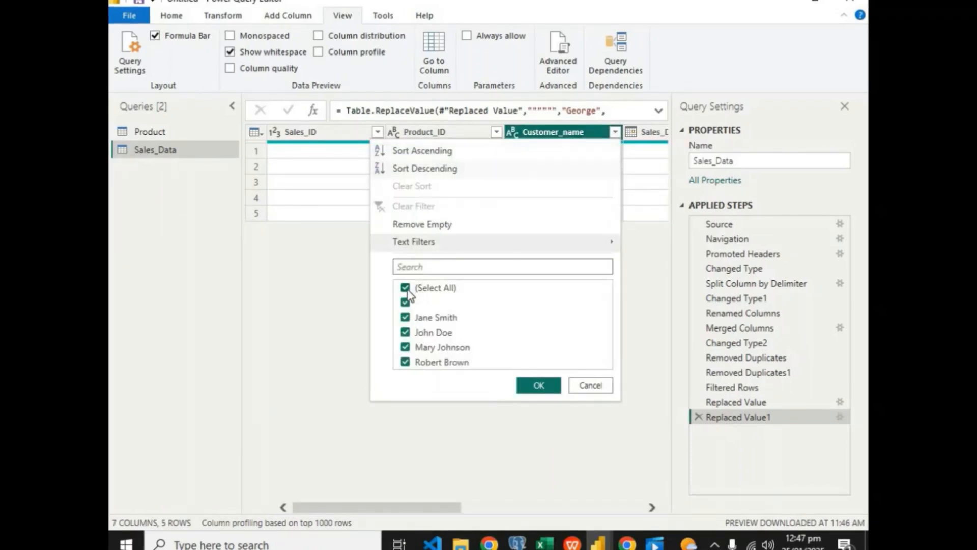
left_click(406, 288)
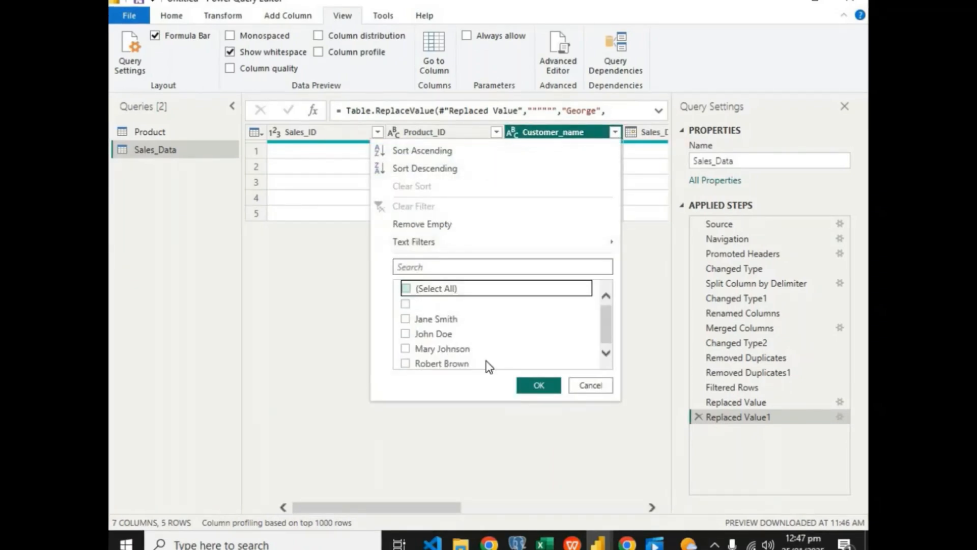
left_click(405, 303)
left_click(538, 386)
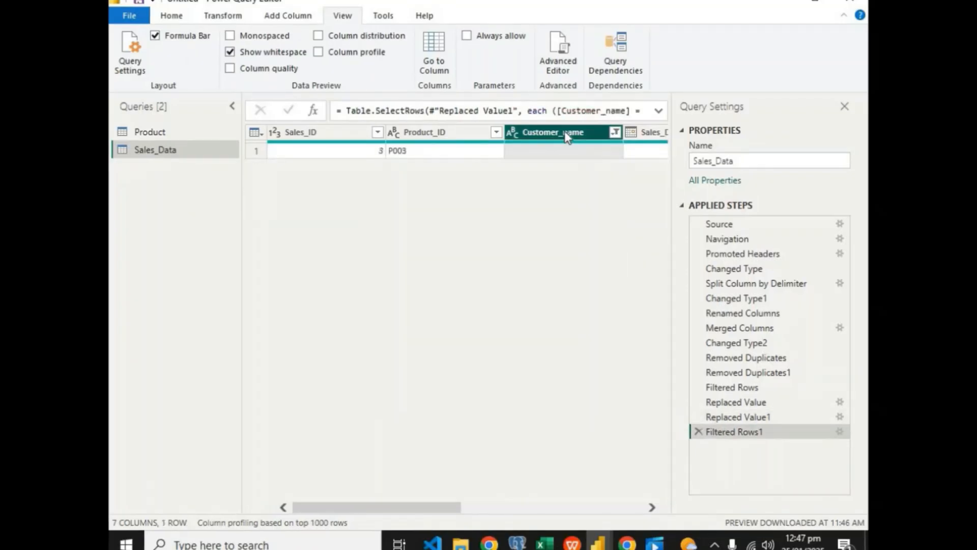
right_click(554, 151)
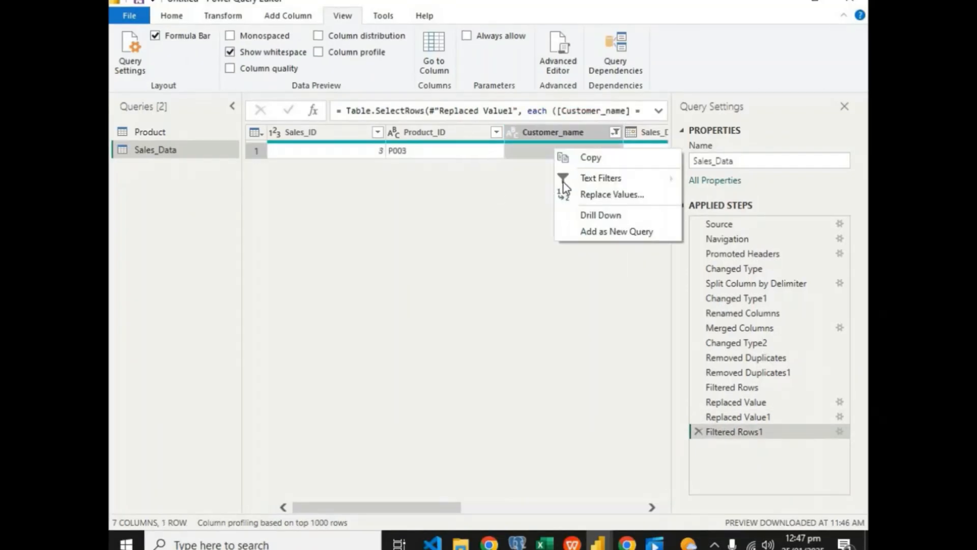
key("Escape")
right_click(554, 136)
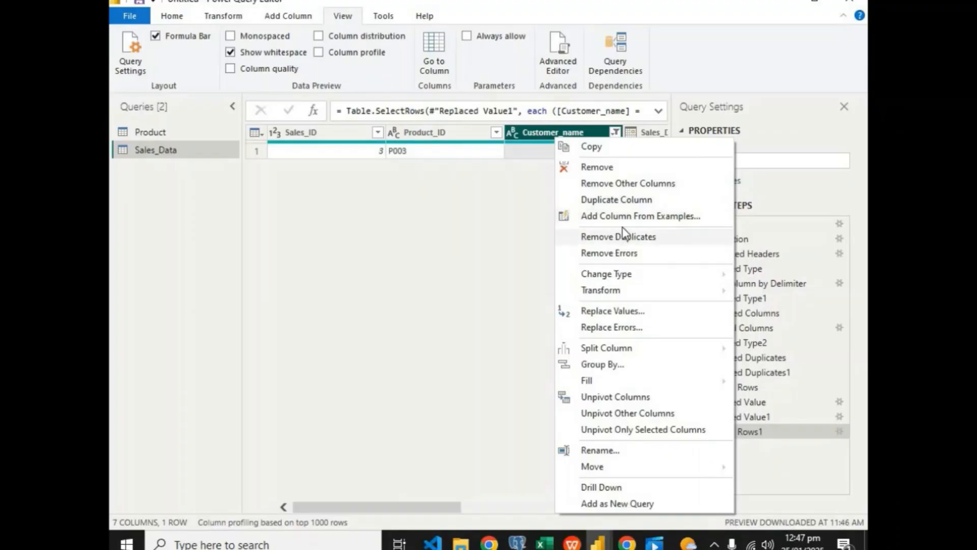
left_click(533, 132)
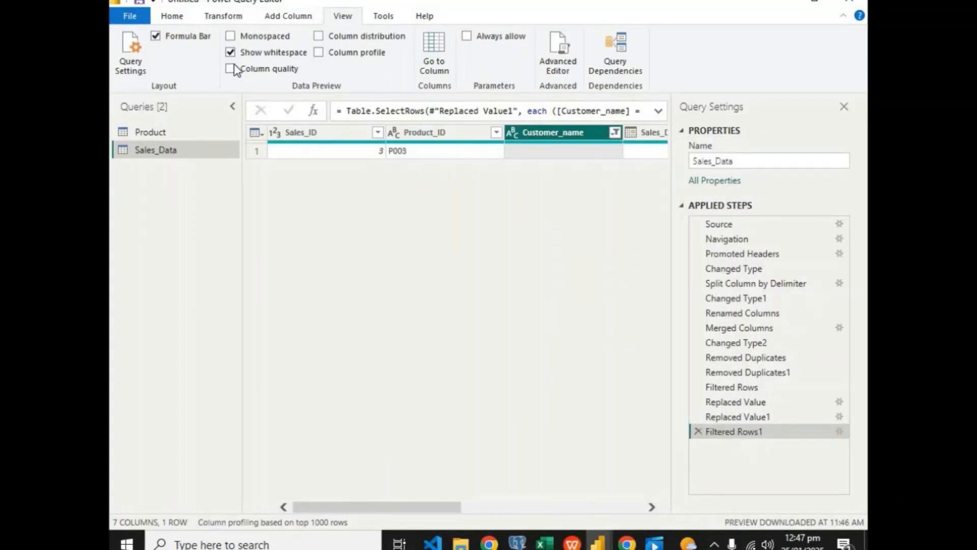
Reset the Customer_name filter to include all values.
left_click(615, 132)
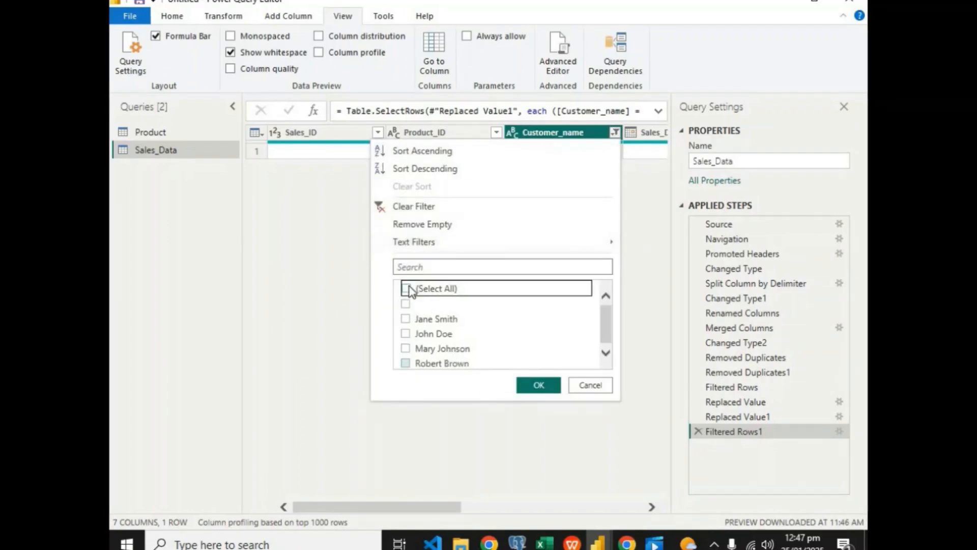
left_click(406, 288)
left_click(538, 385)
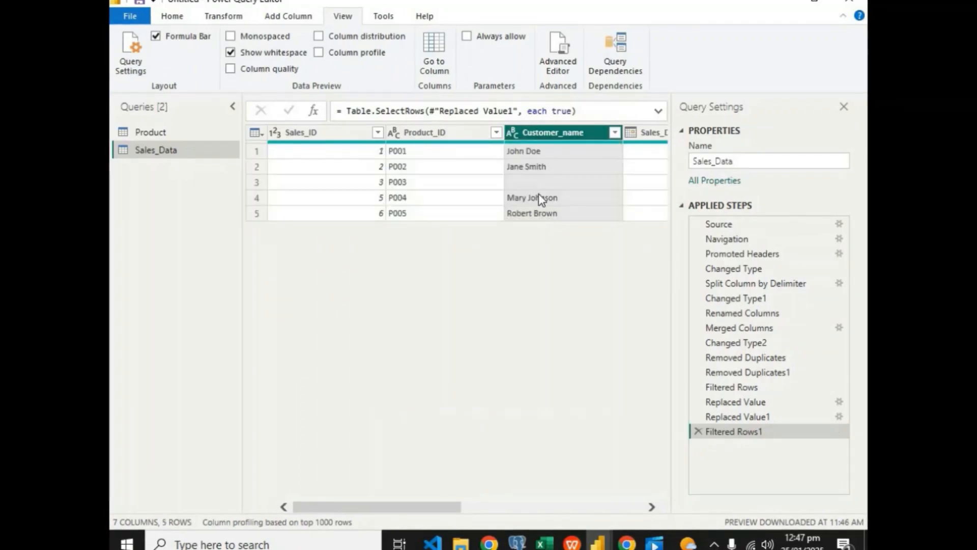
left_click(546, 182)
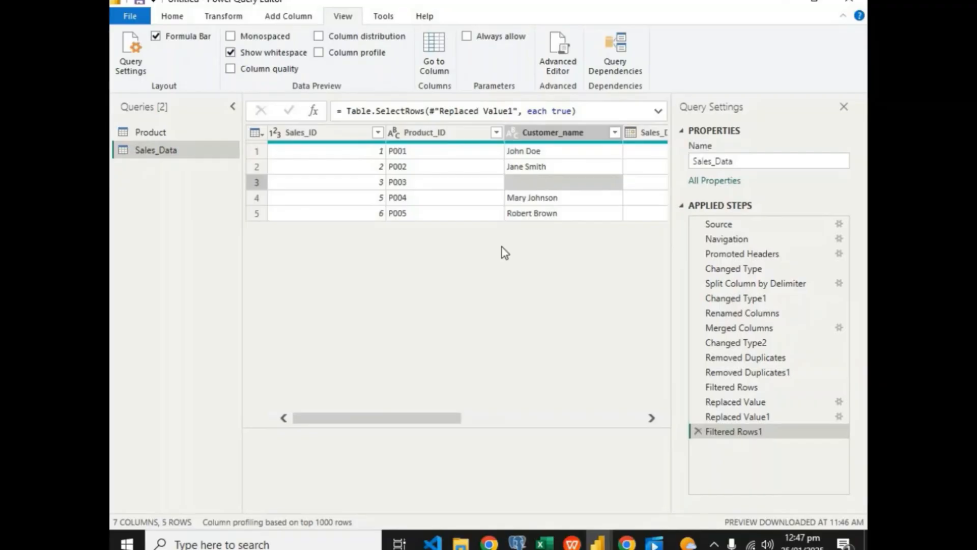
left_click(477, 199)
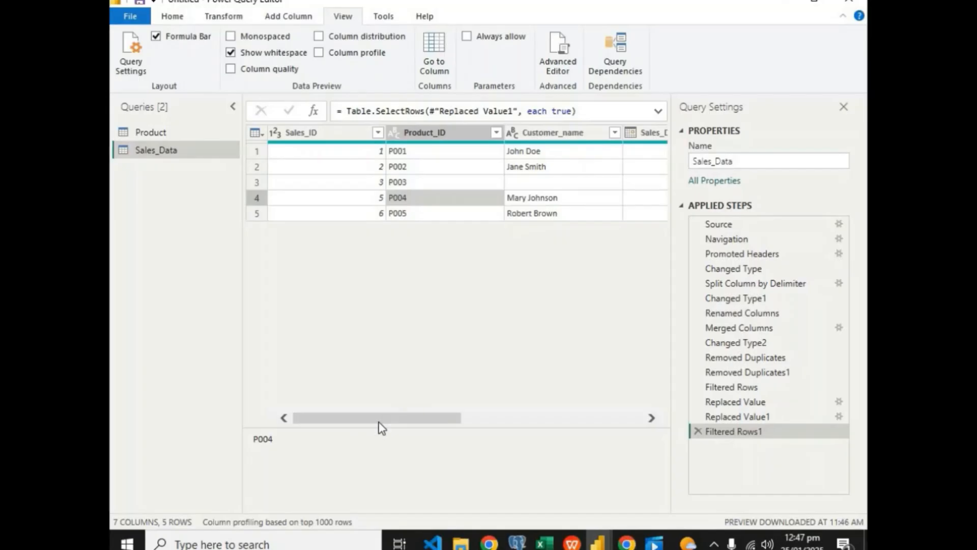
Show the column distribution charts in the Sales_Data preview.
left_click_drag(379, 421, 201, 427)
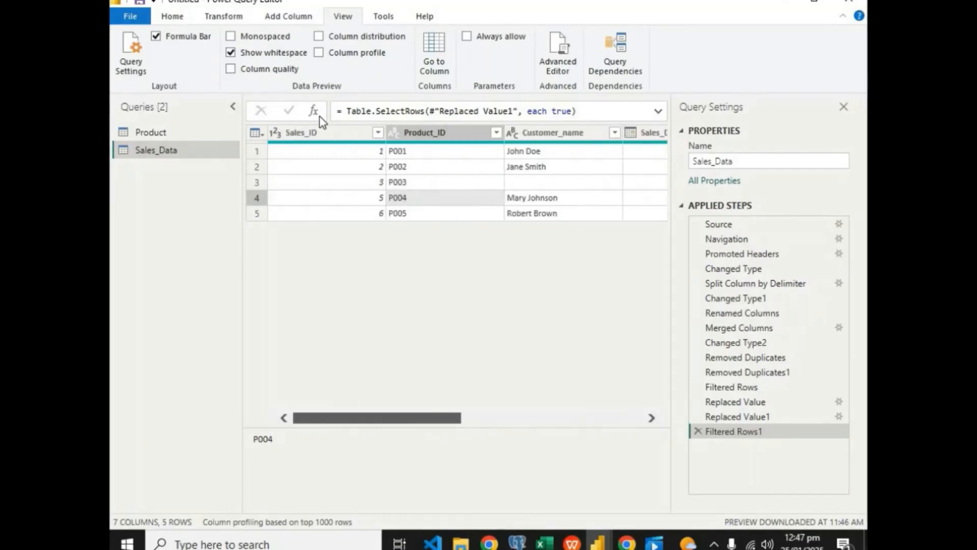
left_click(287, 18)
left_click(354, 17)
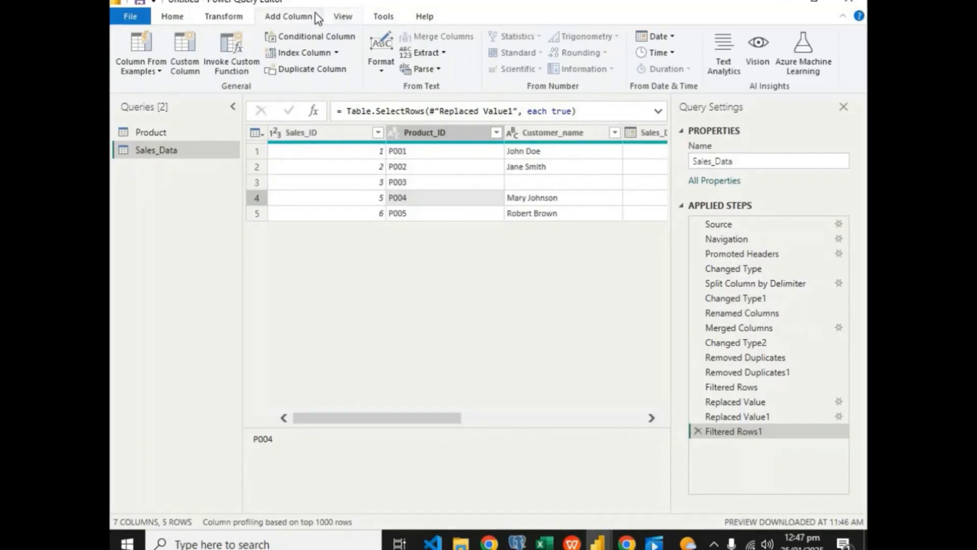
left_click(321, 38)
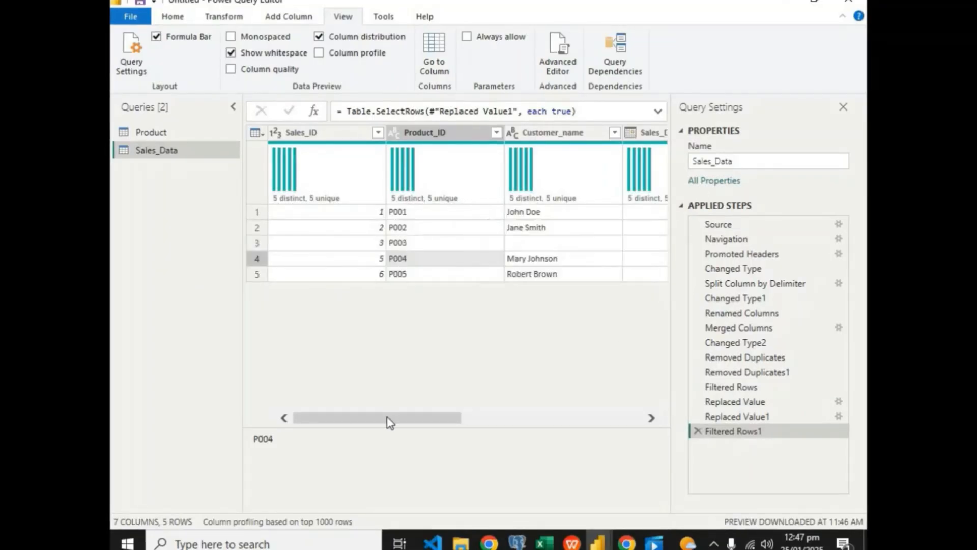
Examine the distinct and unique value distribution from Sales_Date through Total_Amount, and hide the column distribution charts.
left_click_drag(434, 422, 531, 368)
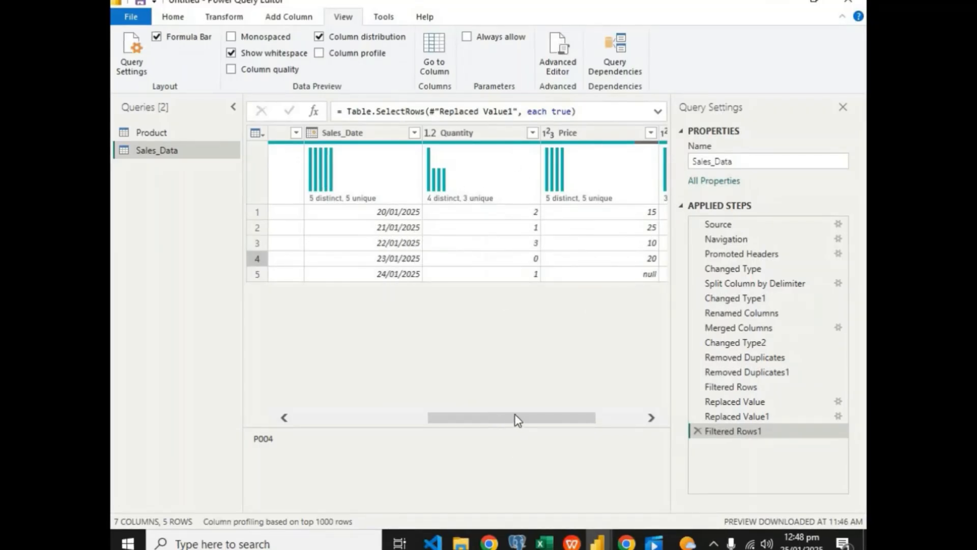
left_click_drag(515, 417, 551, 416)
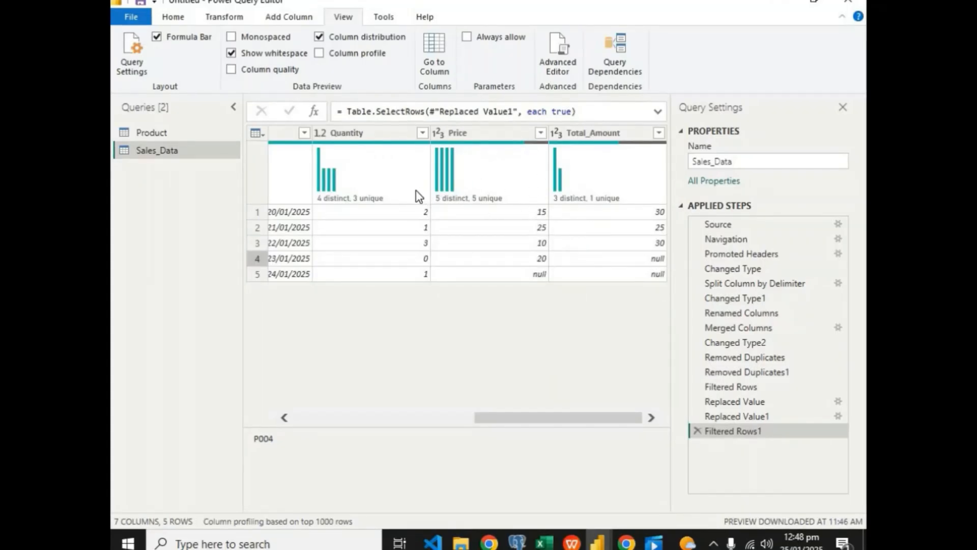
left_click_drag(563, 416, 528, 416)
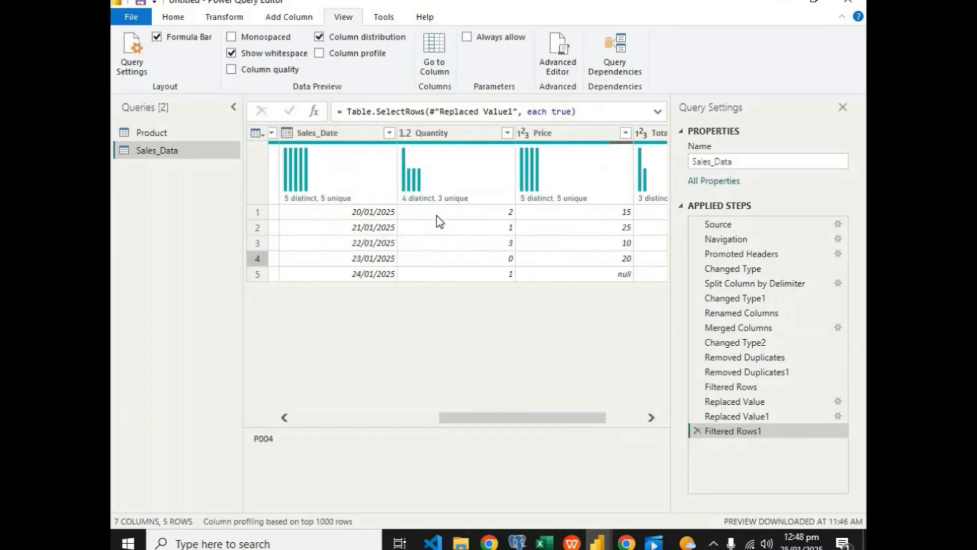
mouse_move(498, 209)
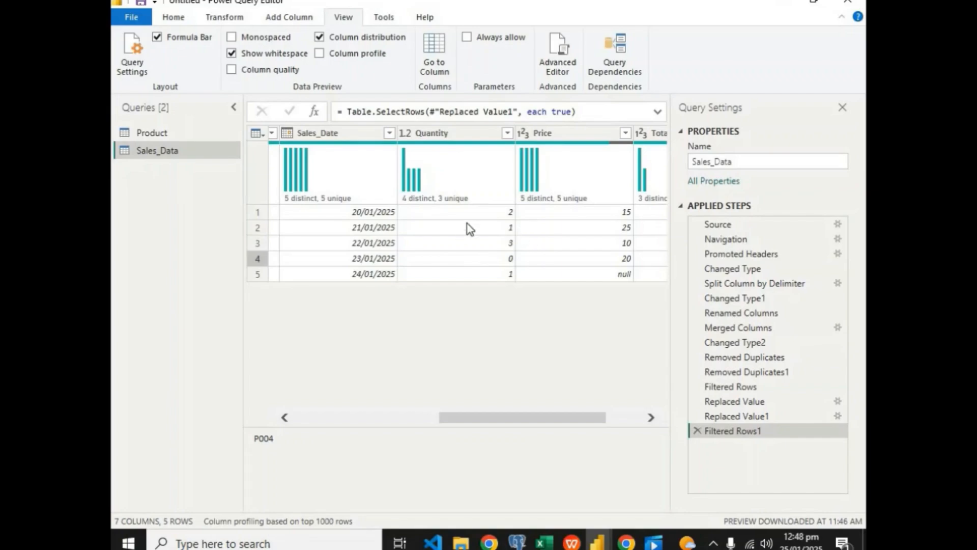
left_click(518, 420)
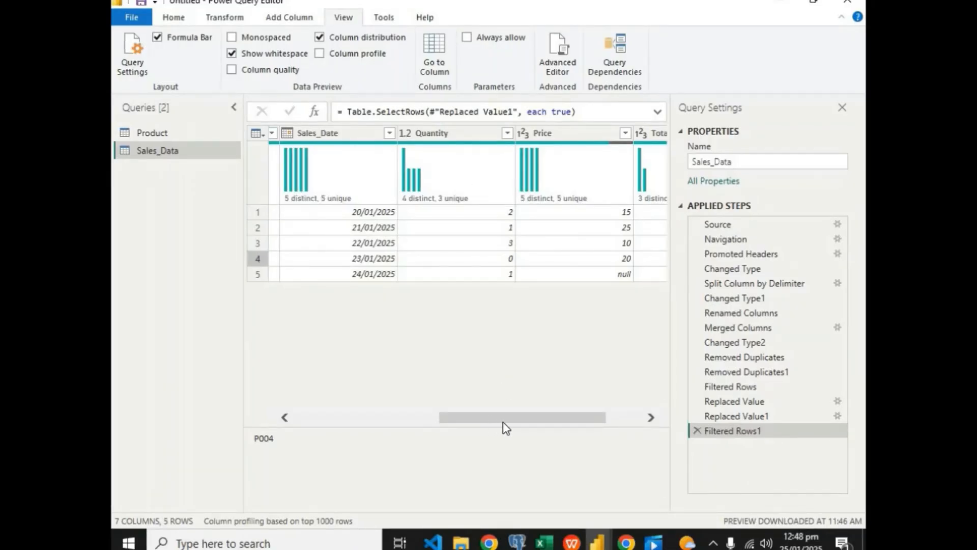
left_click_drag(504, 422, 622, 423)
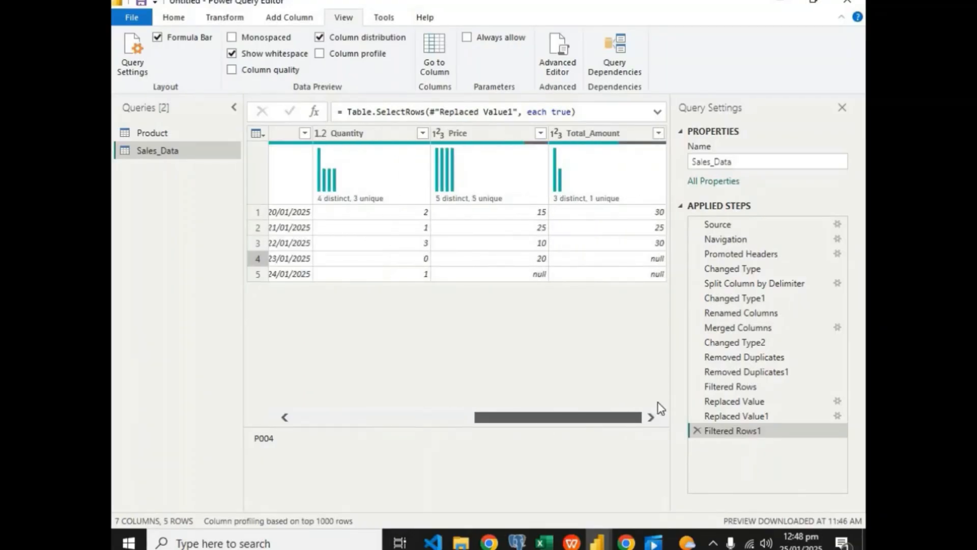
left_click_drag(352, 395, 348, 379)
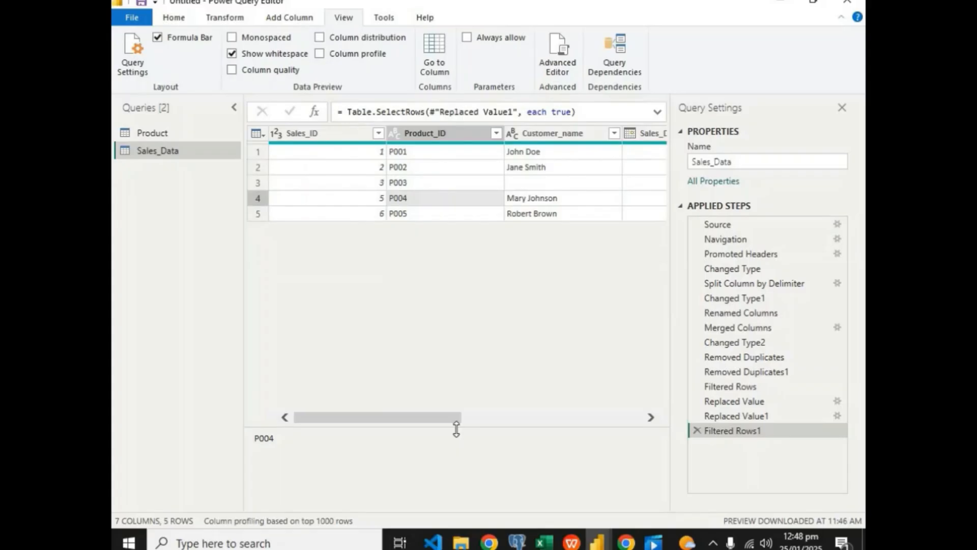
Replace null values in the Price column with 0.
left_click_drag(448, 421, 672, 346)
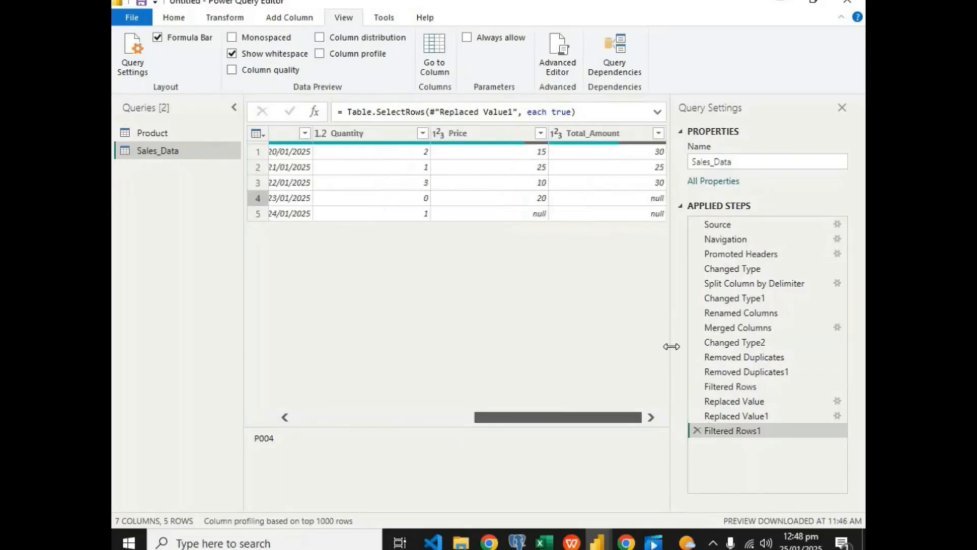
left_click(583, 134)
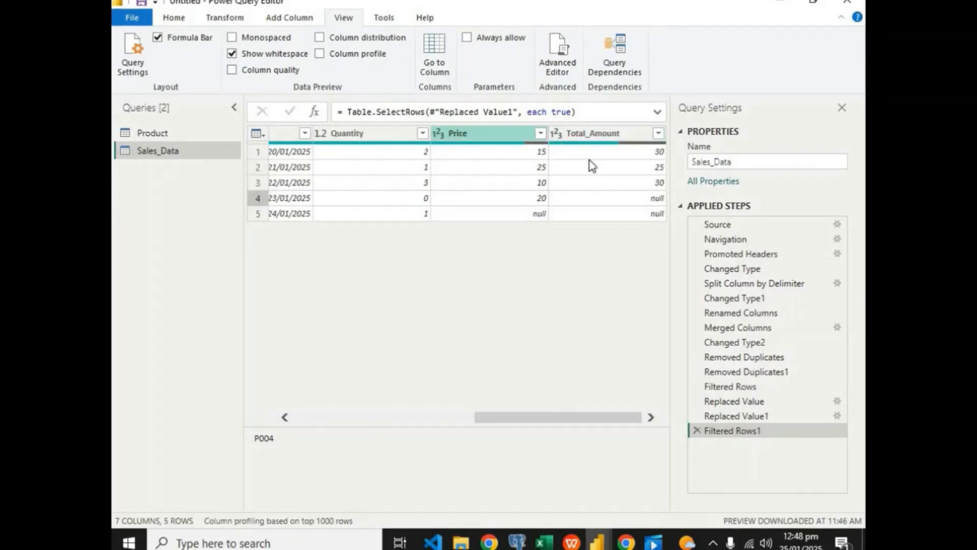
left_click(518, 134)
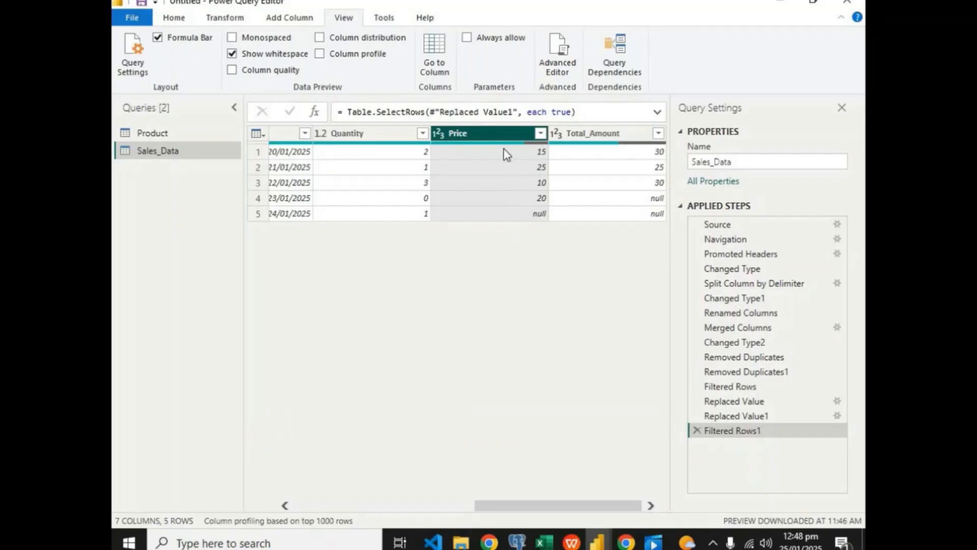
right_click(500, 134)
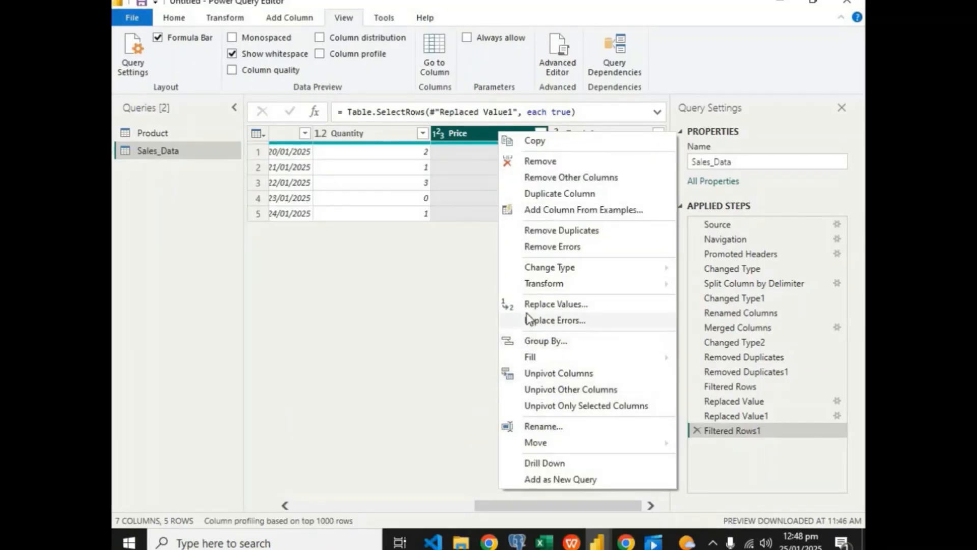
left_click(429, 278)
type("n")
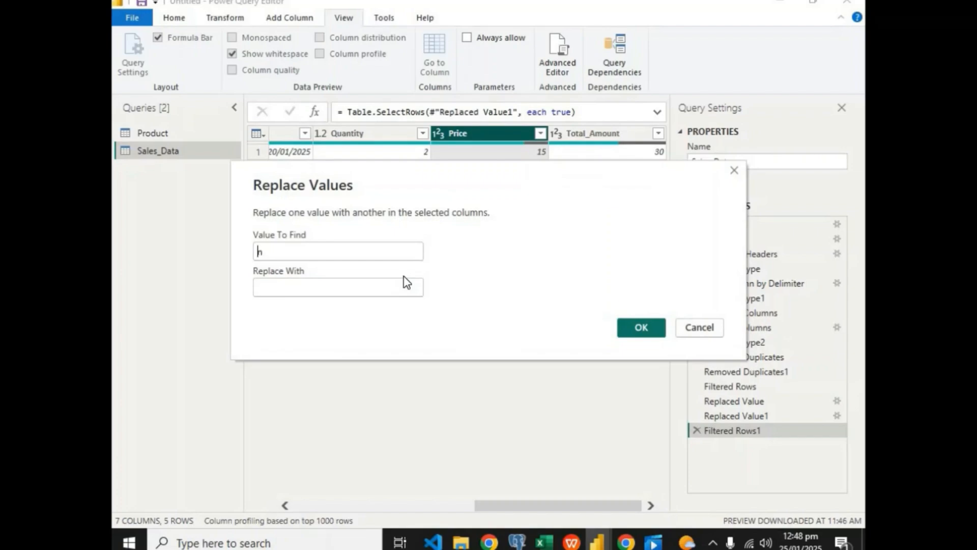
type("ull")
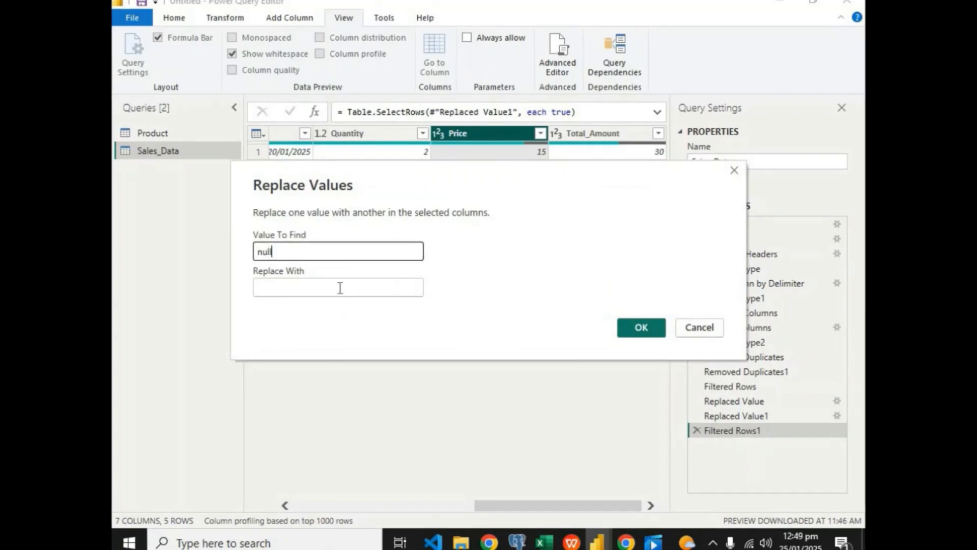
left_click(340, 288)
type("0")
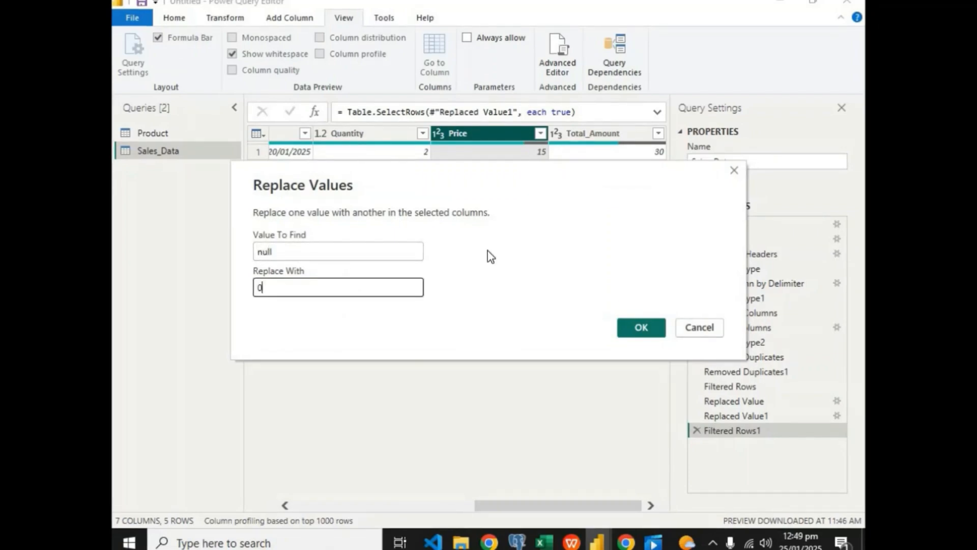
left_click(632, 330)
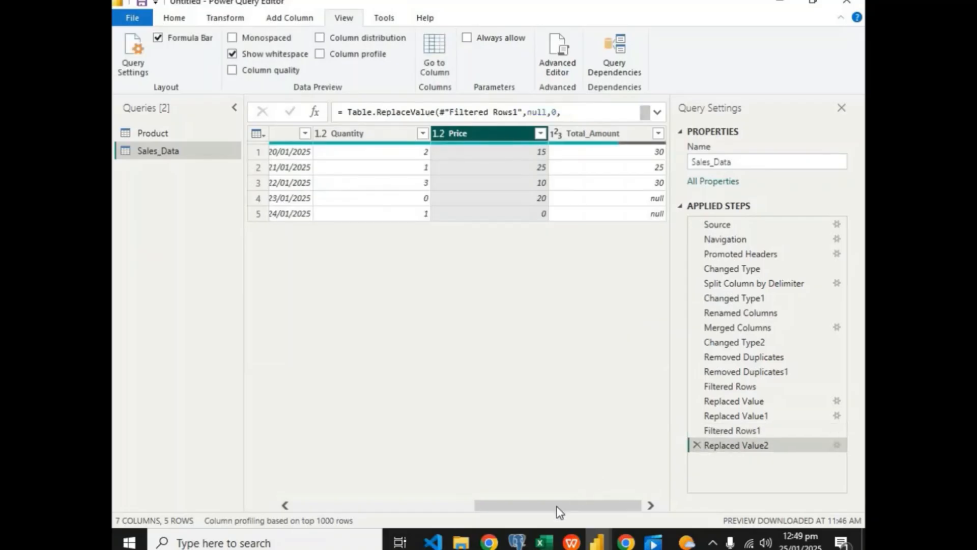
Replace null values in the Total_Amount column with 0.
right_click(581, 140)
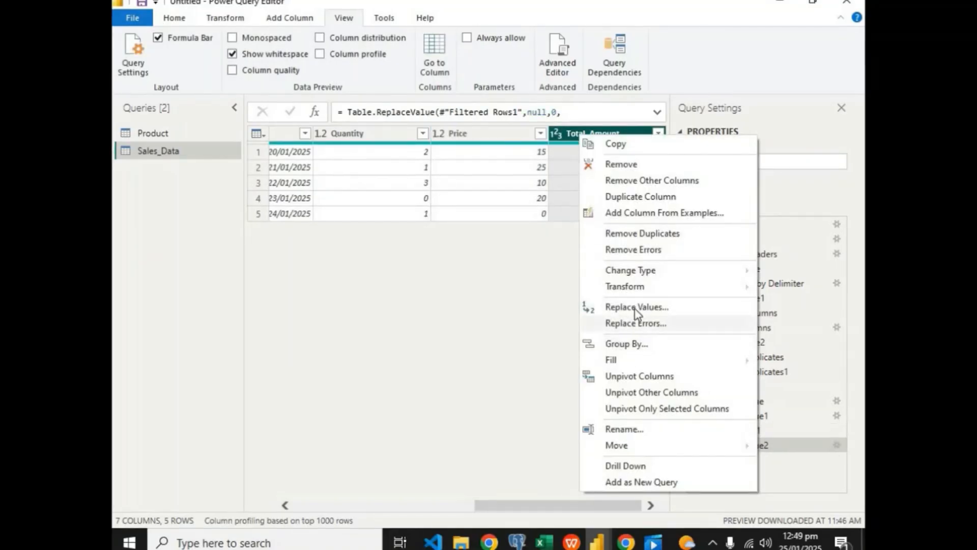
left_click(432, 288)
type("n")
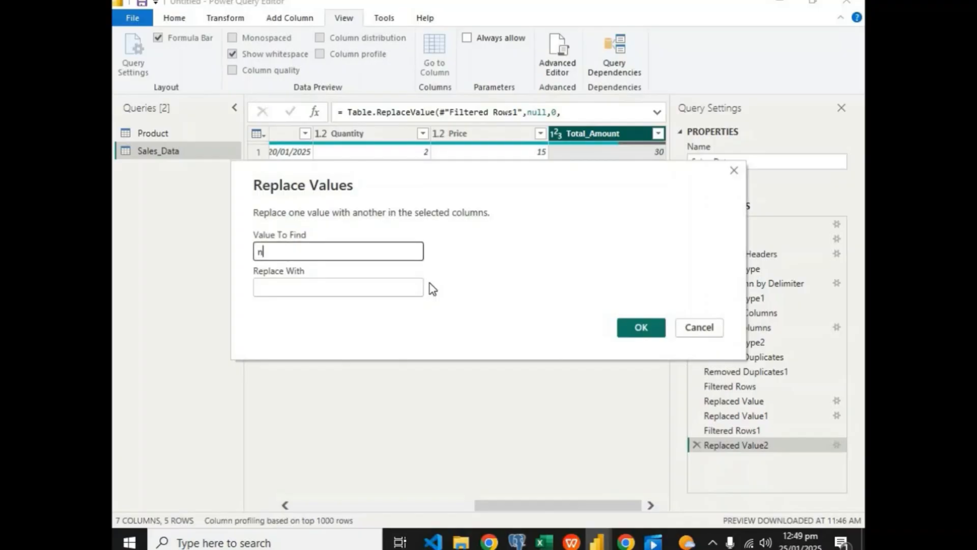
type("ull")
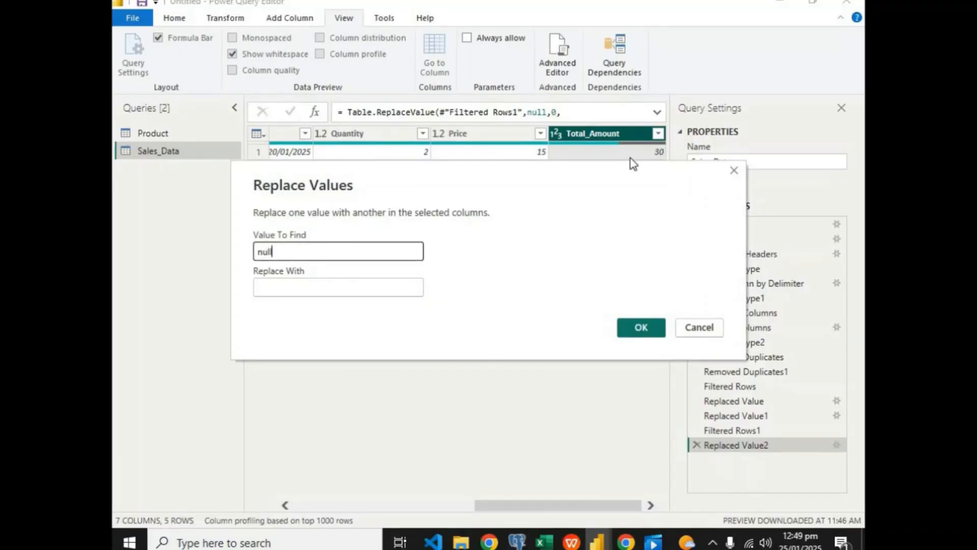
left_click(287, 293)
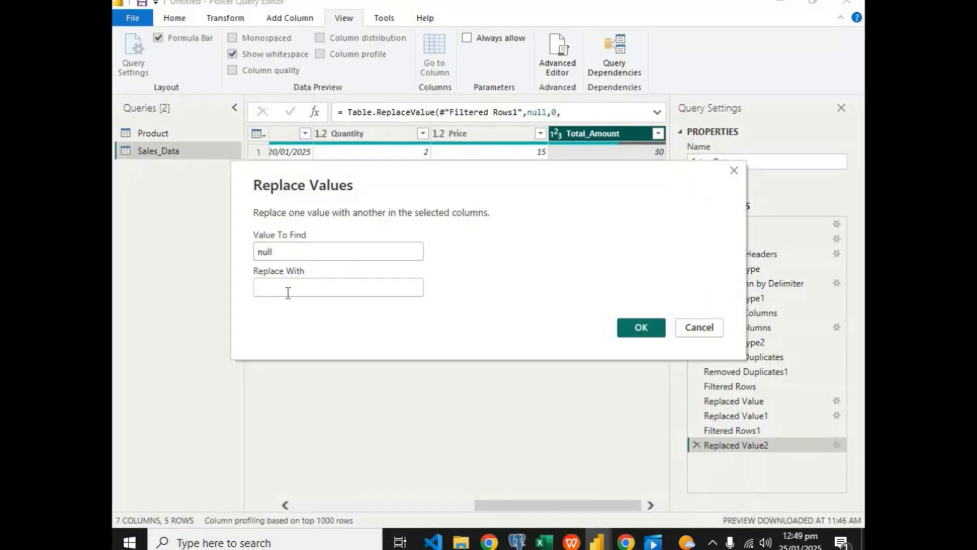
type("0")
left_click(644, 330)
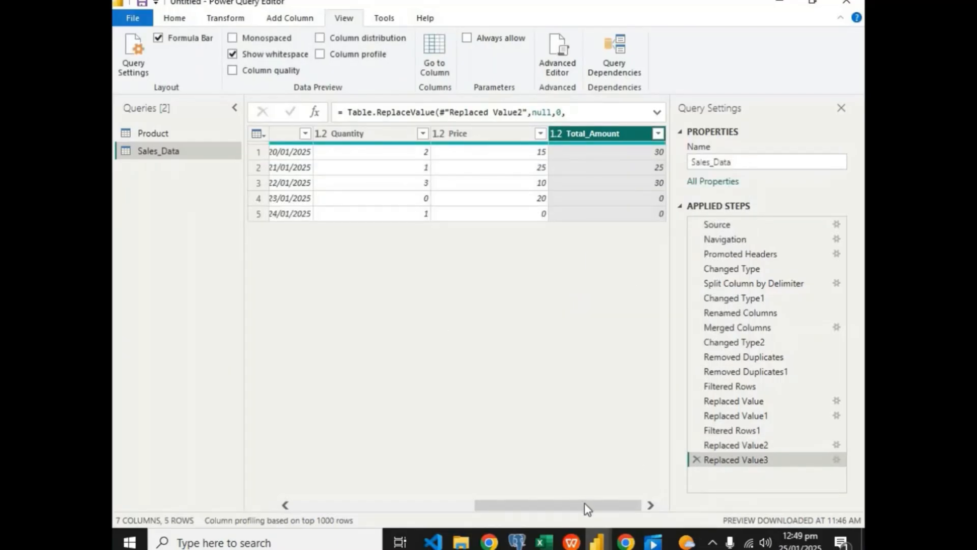
scroll(361, 490, "left", 5)
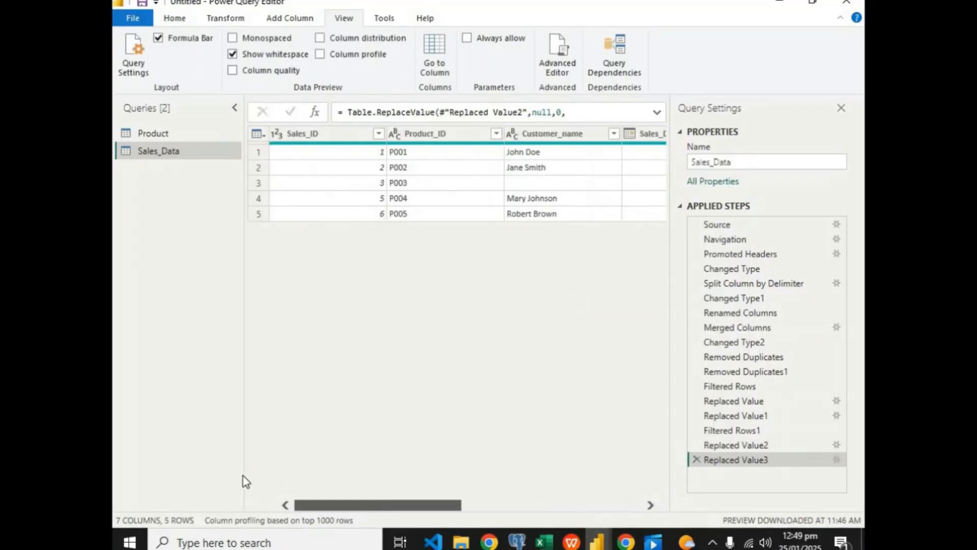
scroll(615, 490, "right", 5)
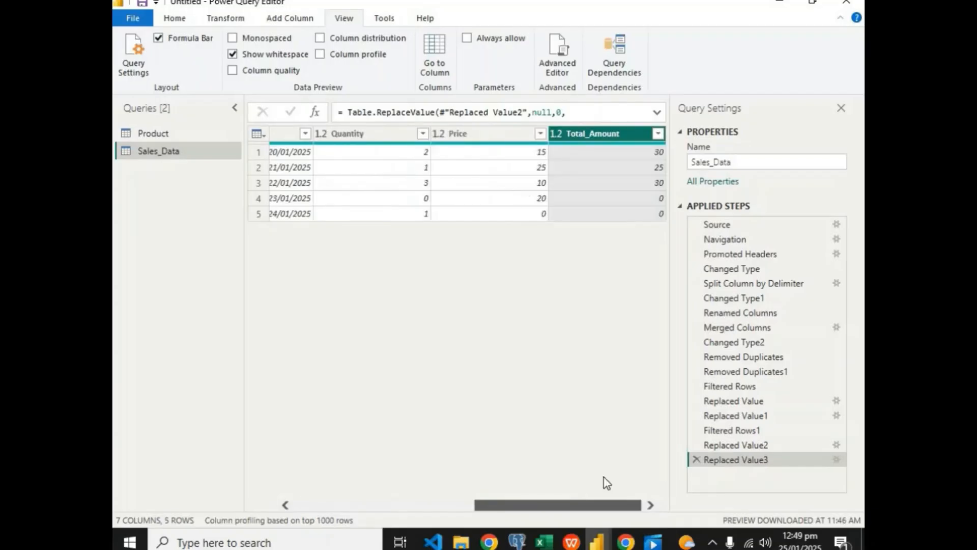
scroll(399, 469, "left", 5)
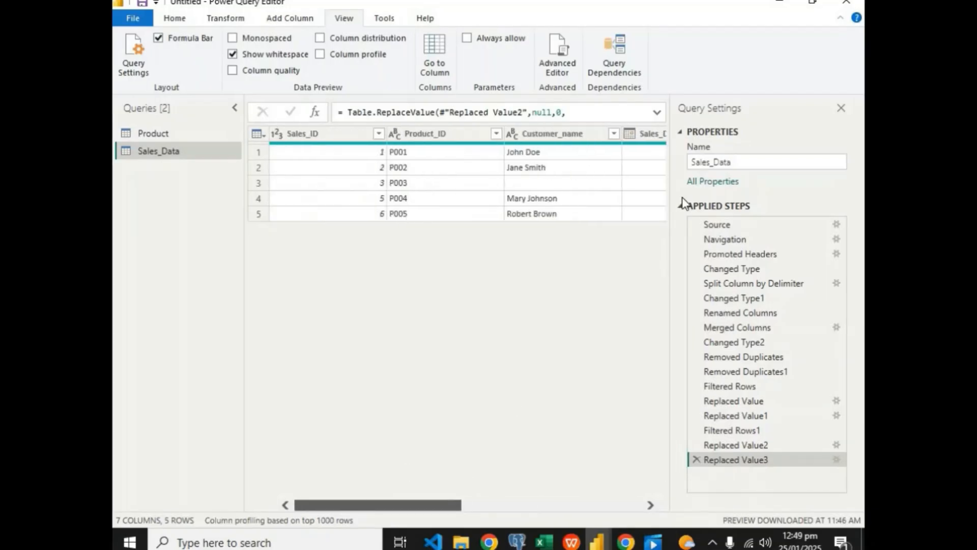
left_click(550, 183)
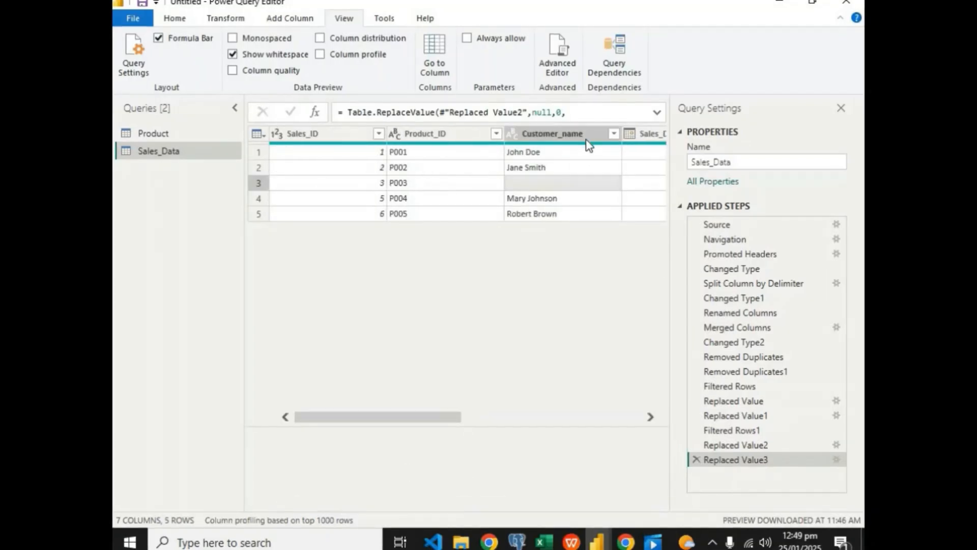
left_click(564, 153)
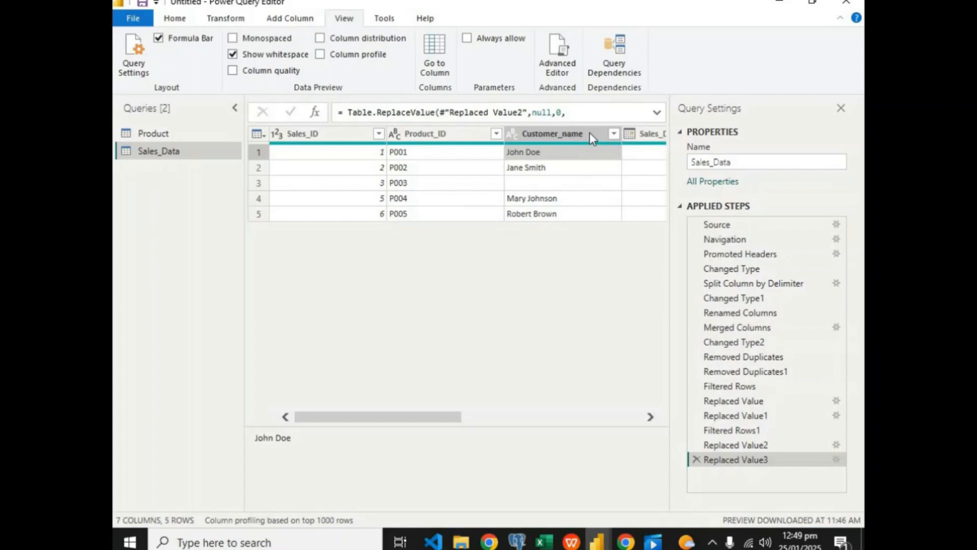
right_click(561, 135)
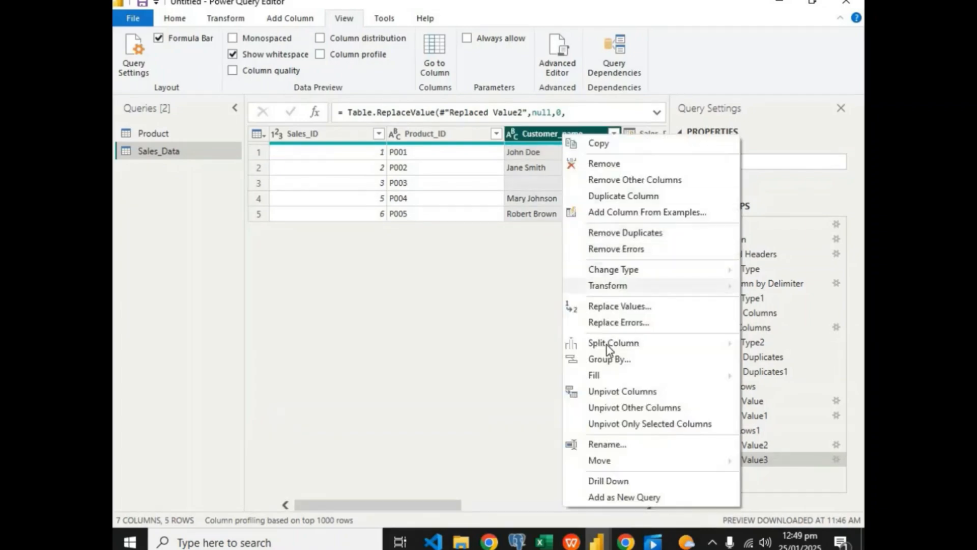
left_click(527, 225)
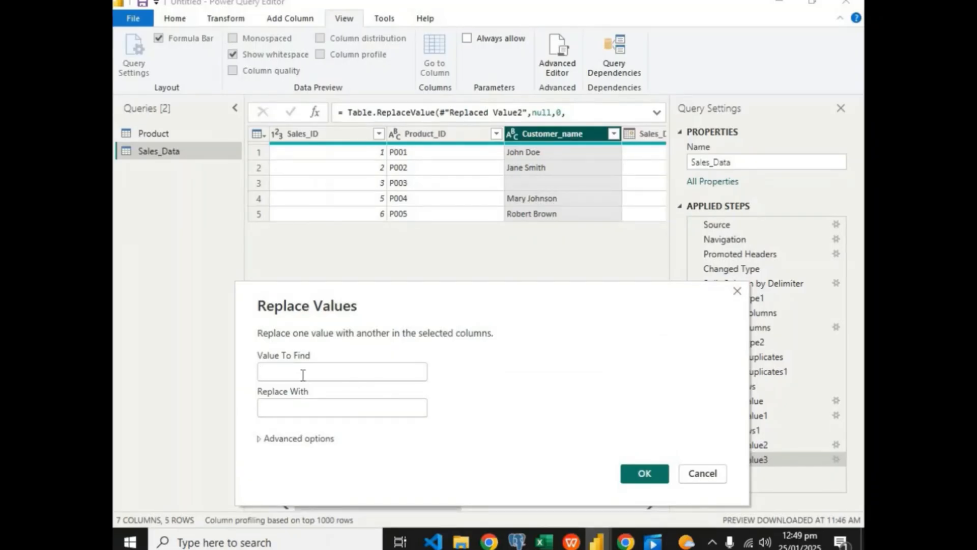
left_click(702, 474)
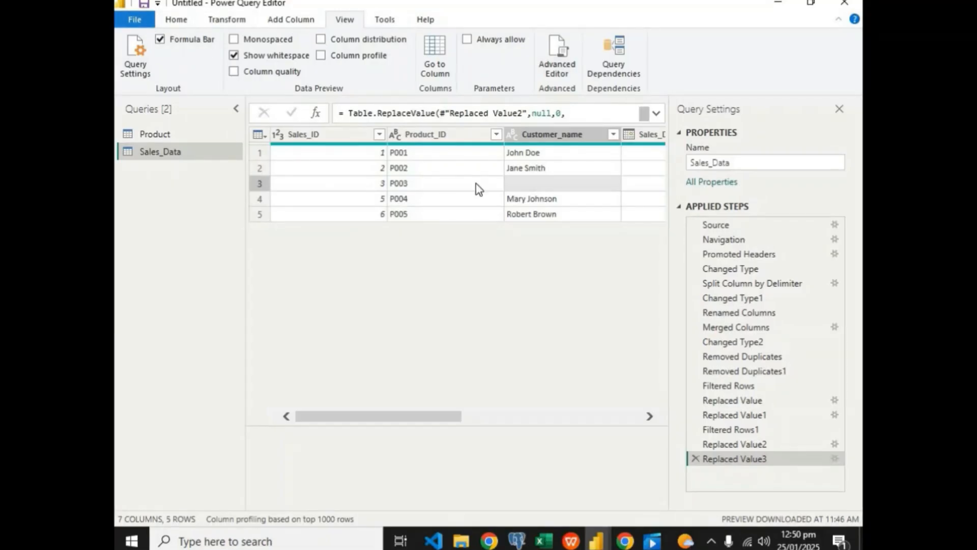
Close the Power Query Editor, apply the query changes and return to the Sales_Data table in Power BI Desktop.
left_click(835, 12)
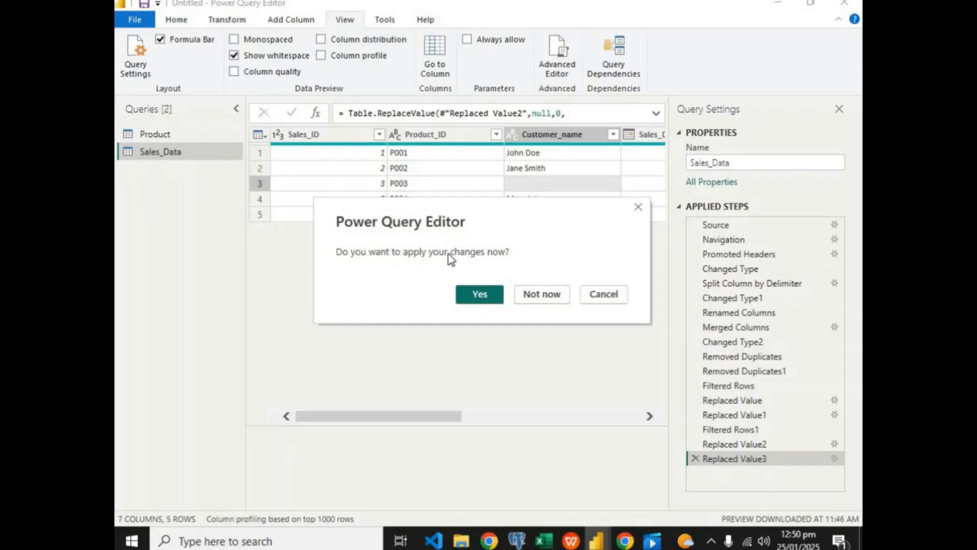
key("Escape")
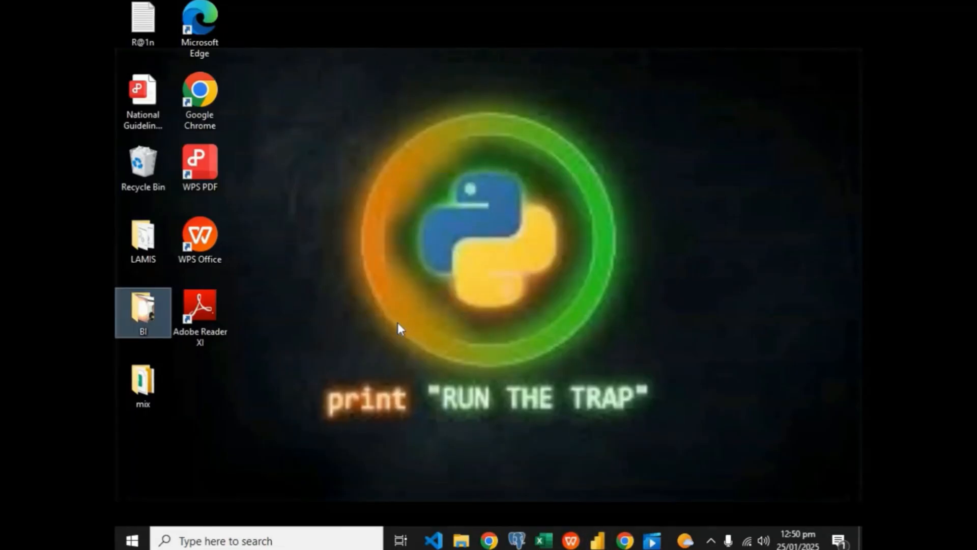
left_click(444, 176)
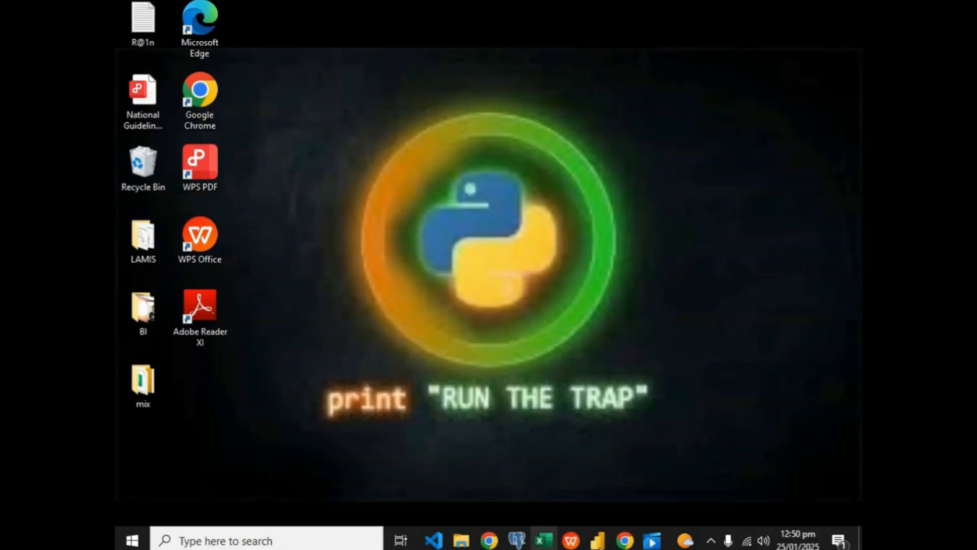
mouse_move(597, 539)
left_click(603, 463)
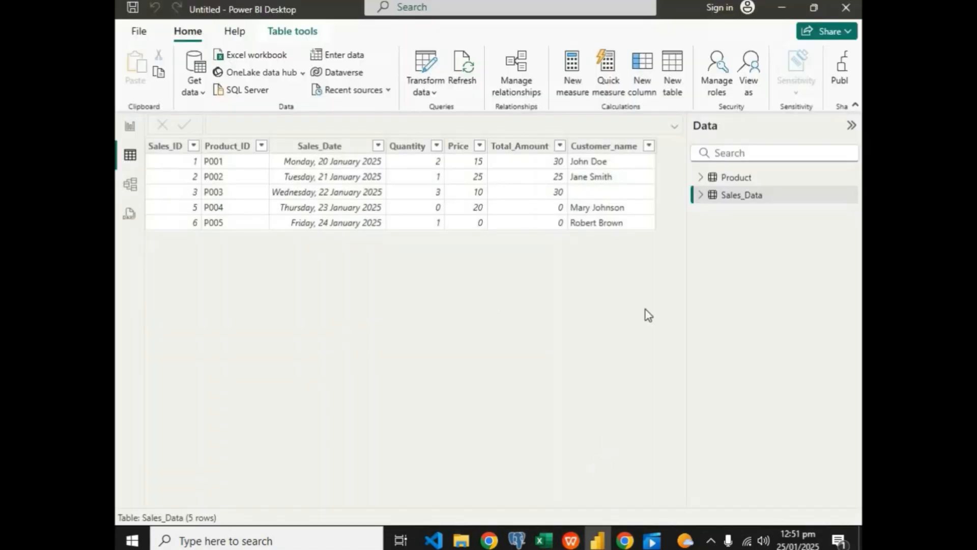
Switch to WPS Office to view the table of contents slide listing chapters three and four.
left_click(790, 9)
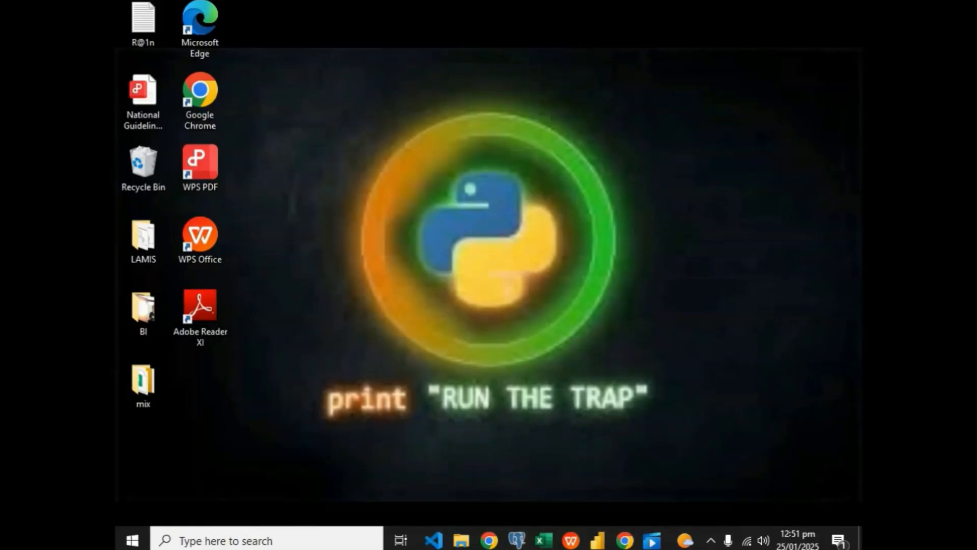
left_click(600, 539)
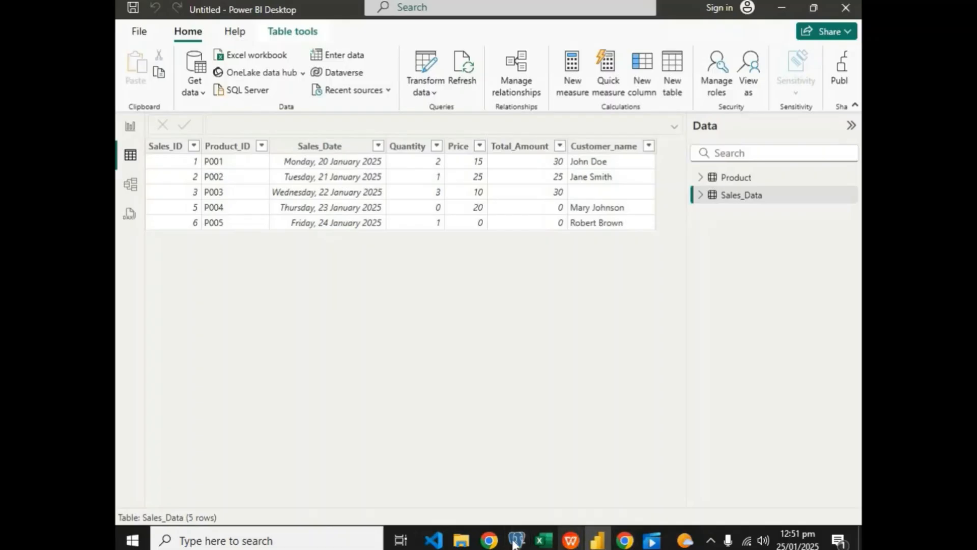
left_click(570, 541)
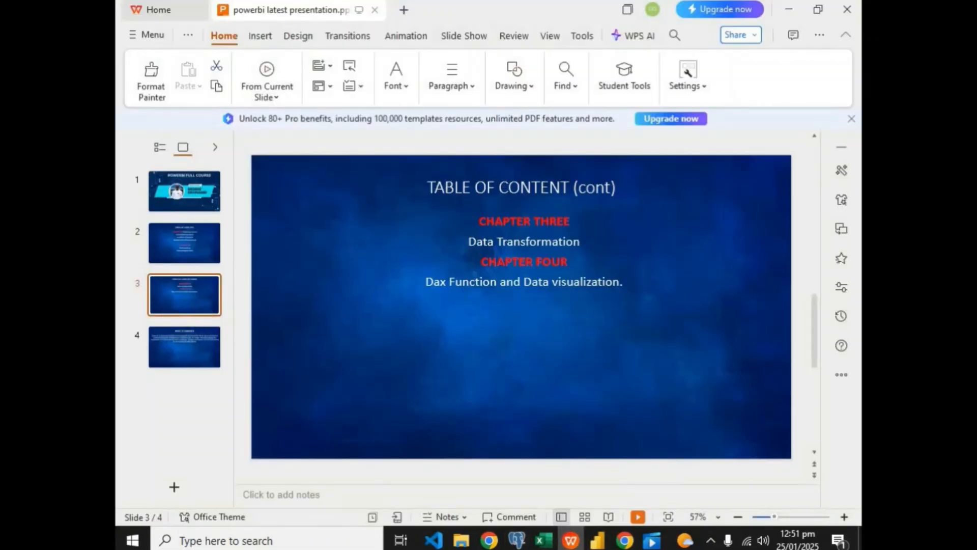
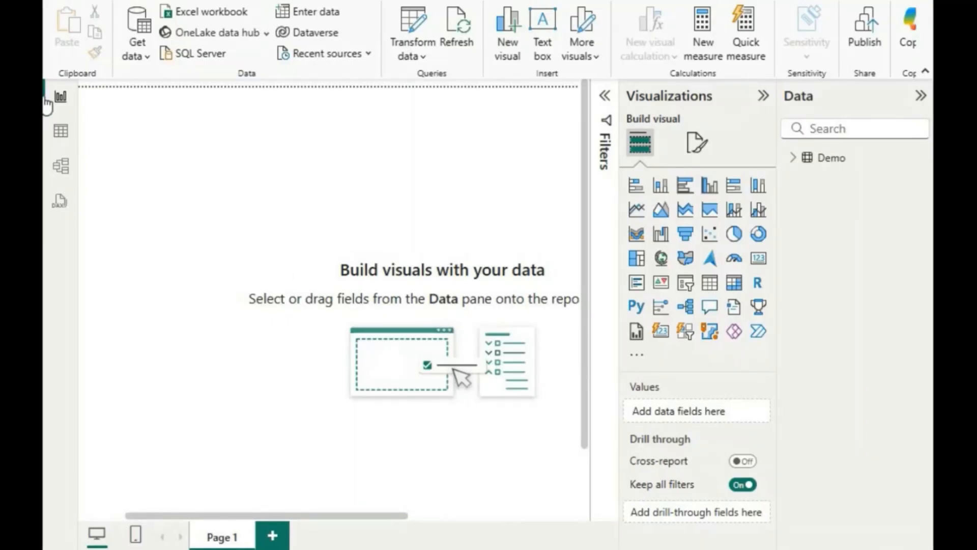
View the DAX query view of the Demo model, dismiss its introduction tour and notice, and return to the report view.
left_click(59, 202)
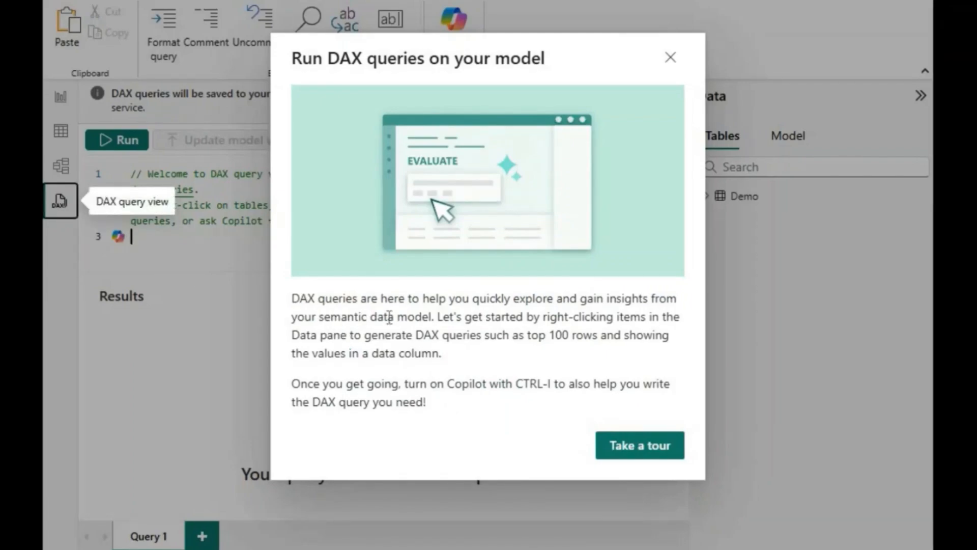
left_click(640, 448)
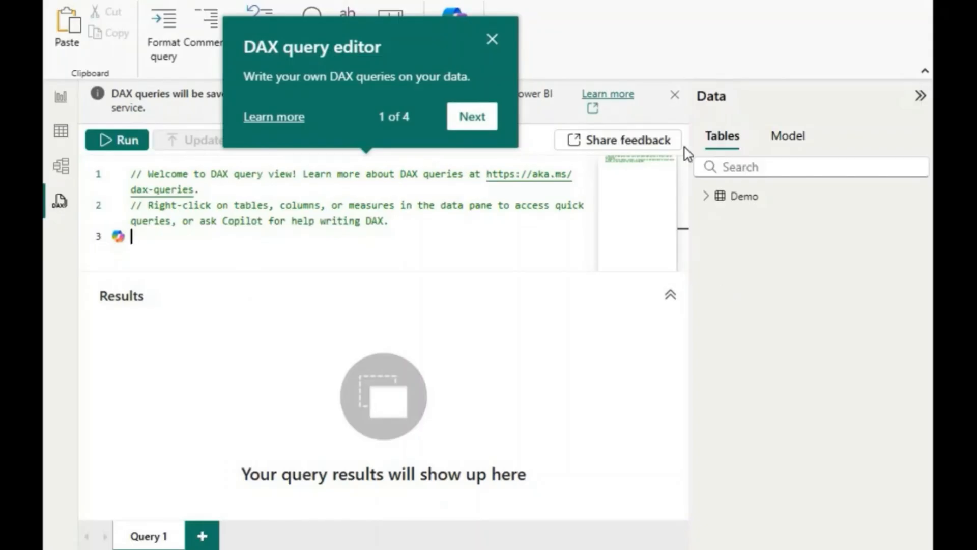
left_click(673, 97)
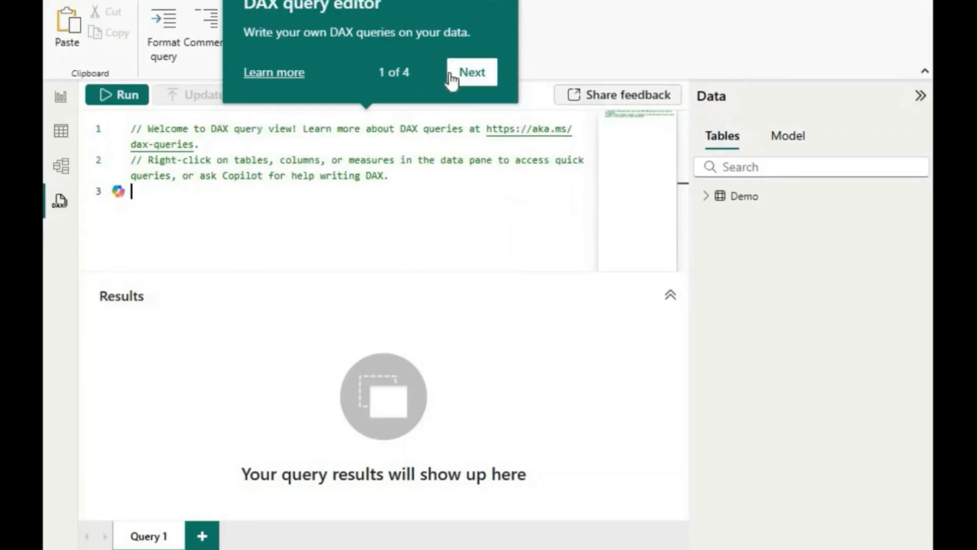
left_click(492, 3)
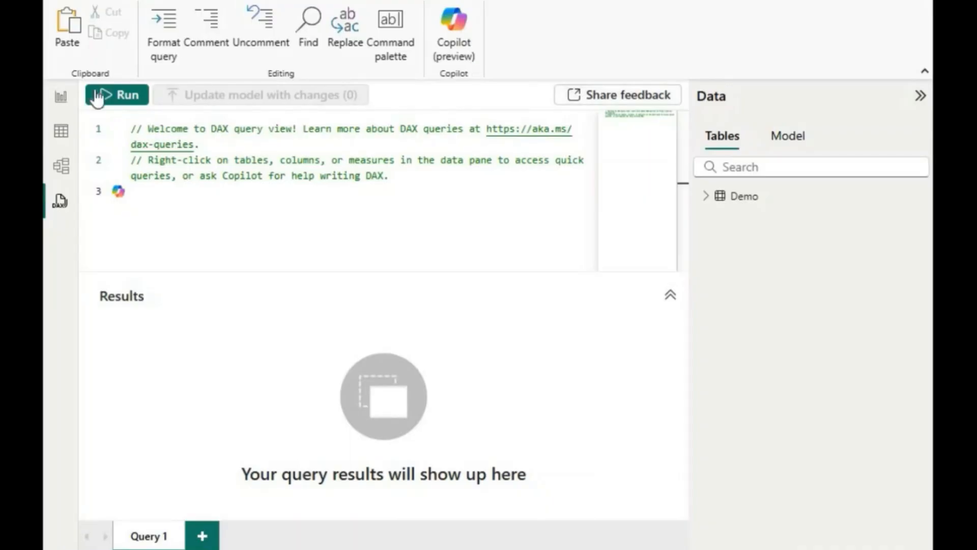
left_click(61, 98)
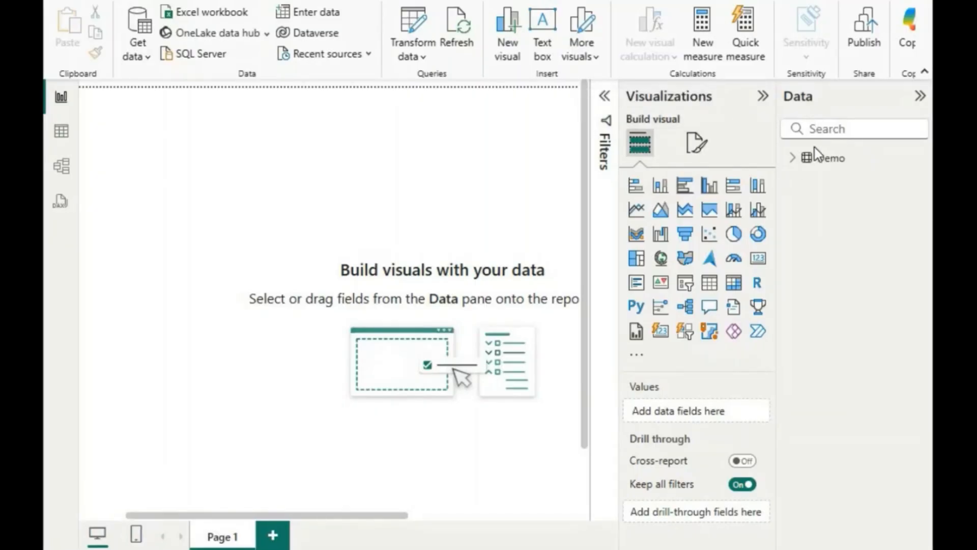
Expand the Demo table to list its fields.
left_click(793, 164)
left_click(792, 164)
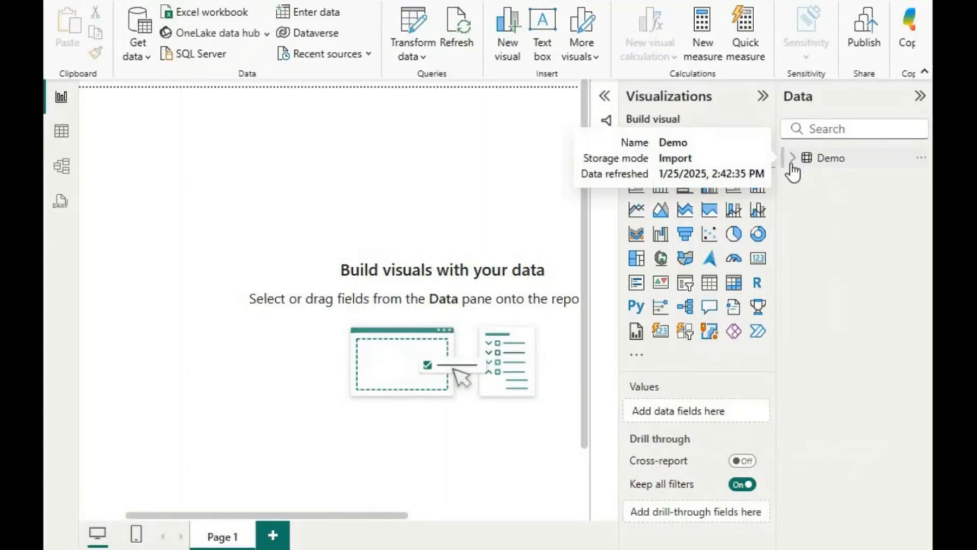
left_click(793, 164)
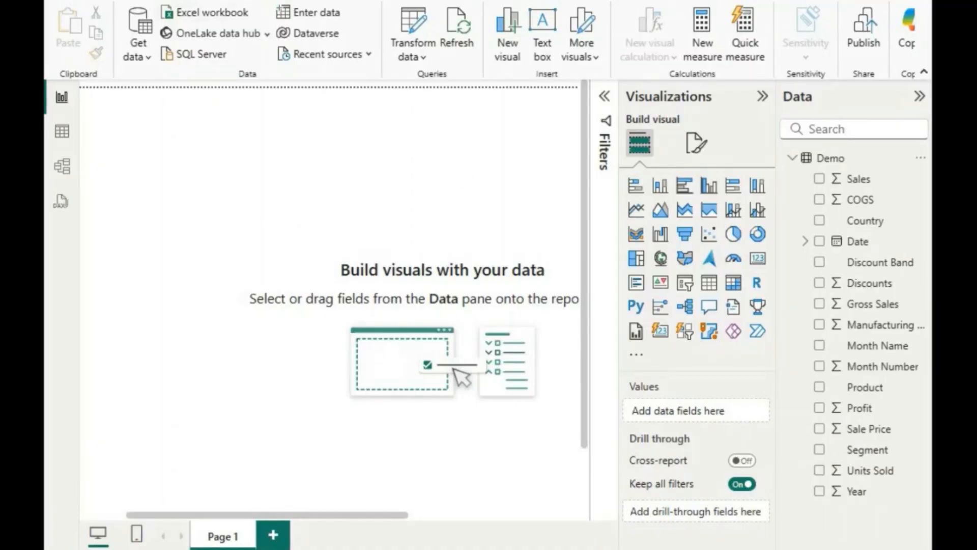
Look over the available calculation commands for creating measures, quick measures, columns and tables.
left_click(210, 0)
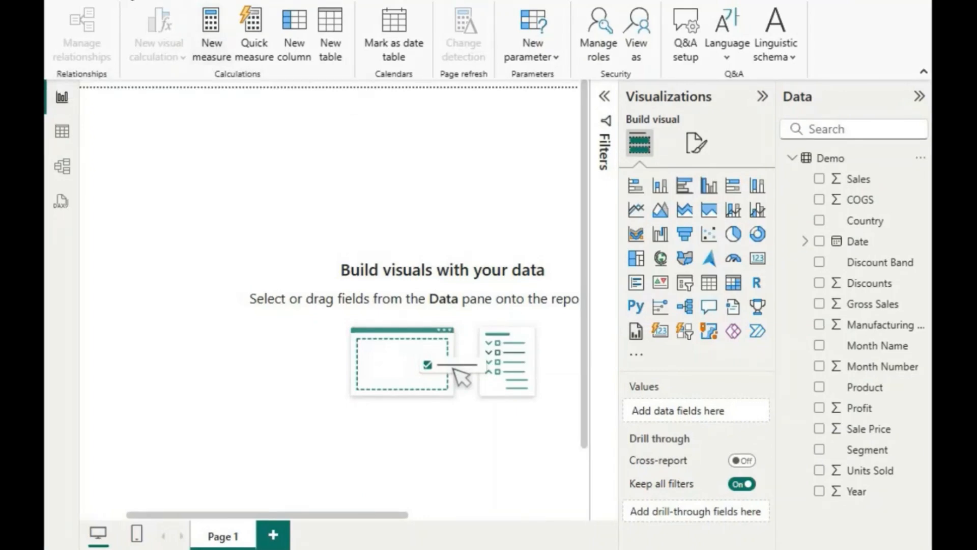
left_click(128, 0)
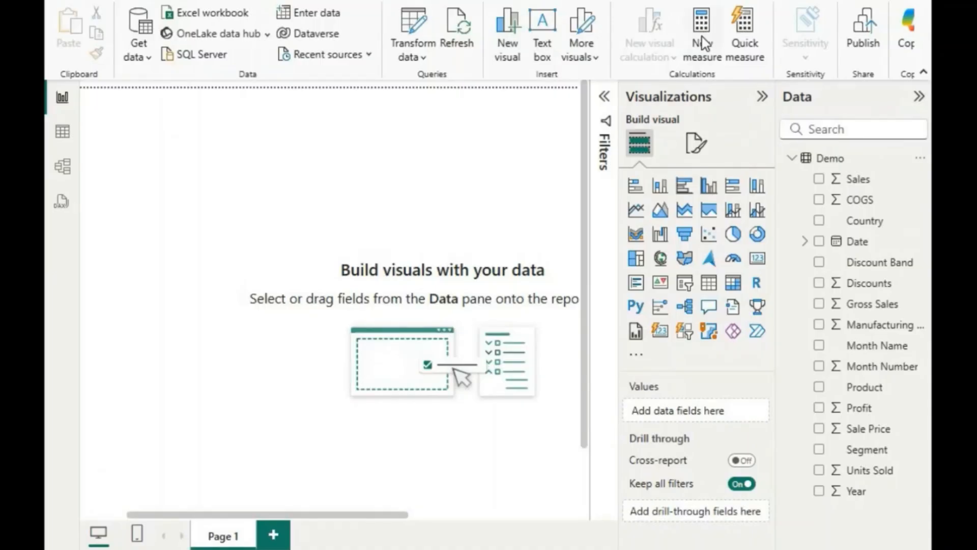
left_click(264, 1)
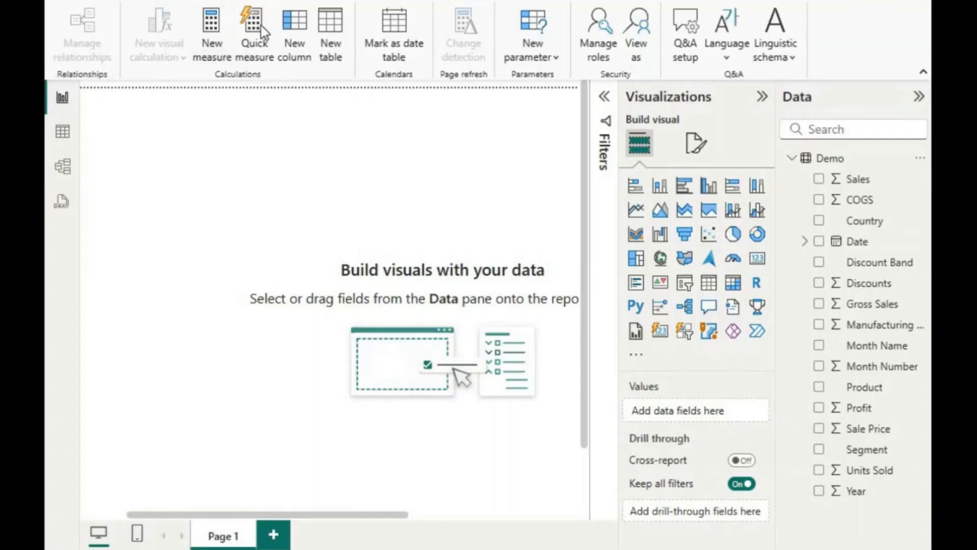
left_click(124, 0)
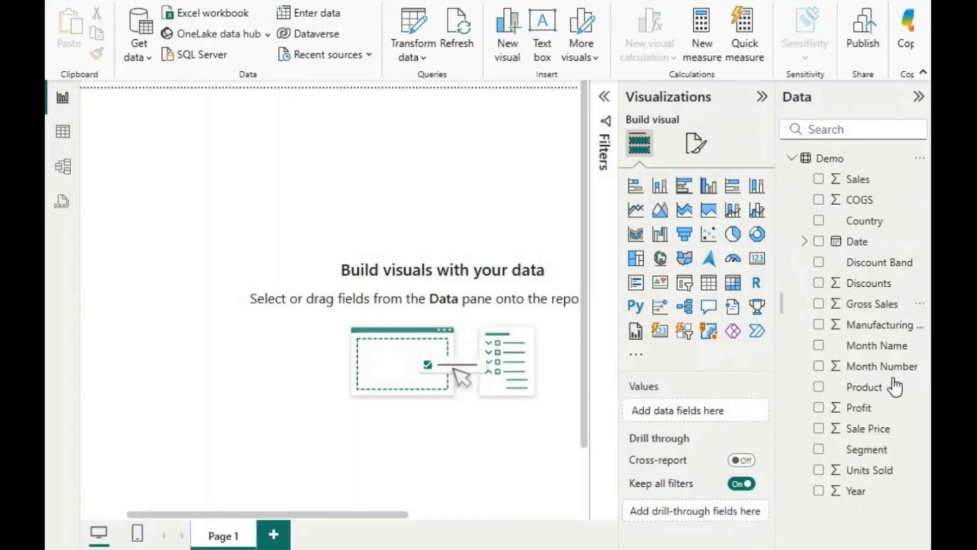
Create a new measure in the Demo table and name it TOTAL SALE PRICE in its formula.
right_click(864, 436)
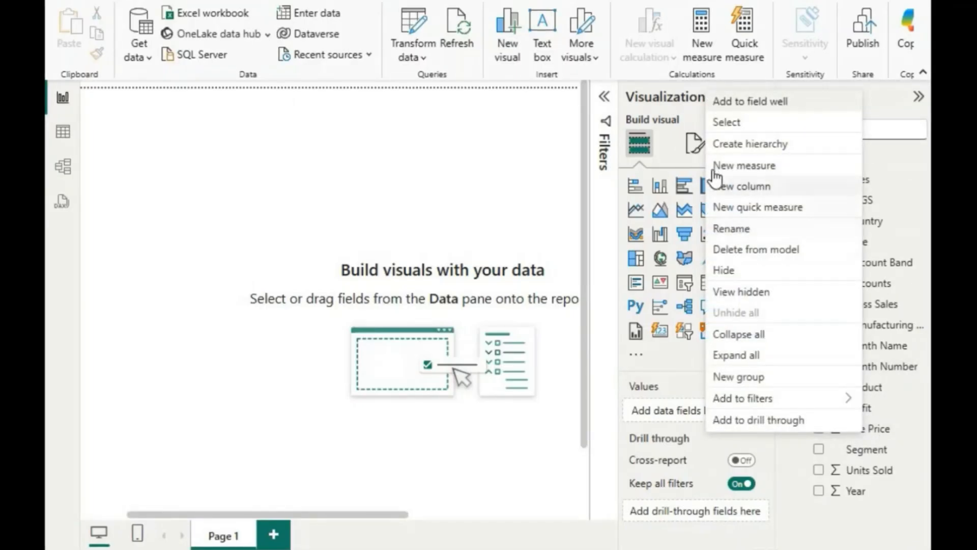
left_click(743, 167)
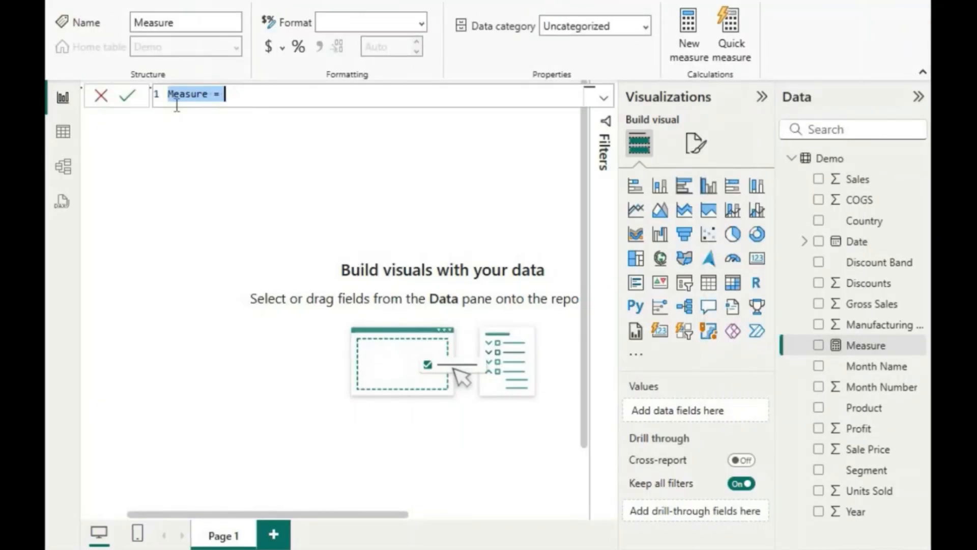
left_click(214, 95)
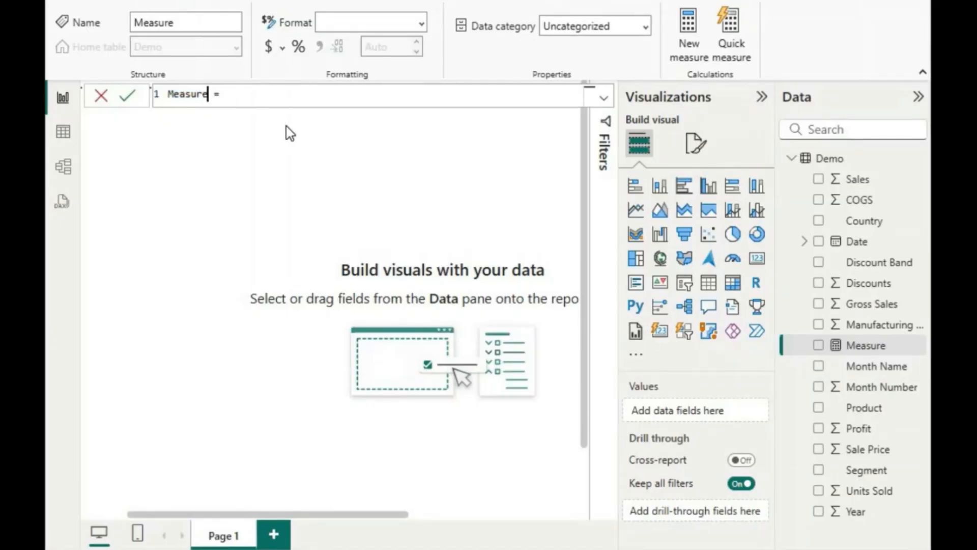
key("BackSpace")
key("BackSpace")
key("BackSpace")
key("BackSpace")
key("BackSpace")
key("BackSpace")
key("BackSpace")
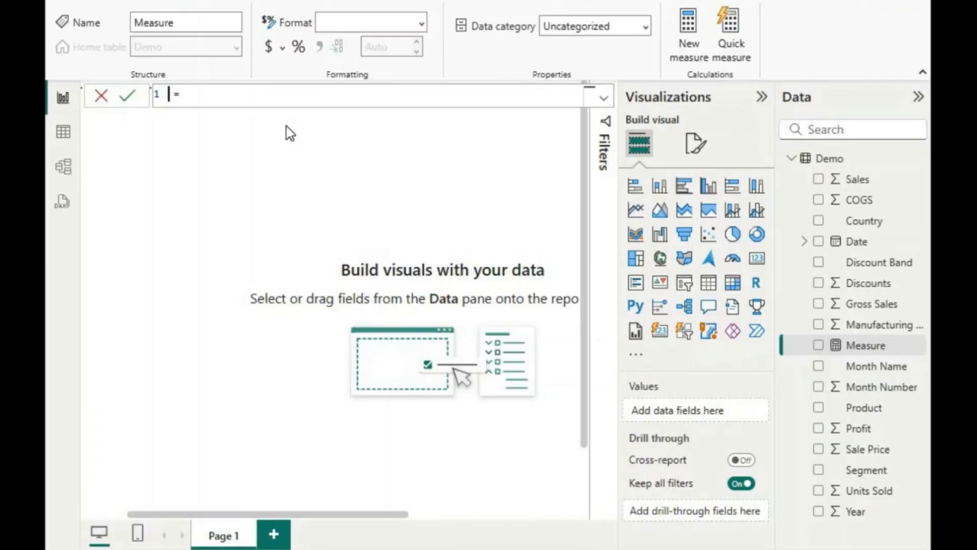
type("TOTAL")
key("BackSpace")
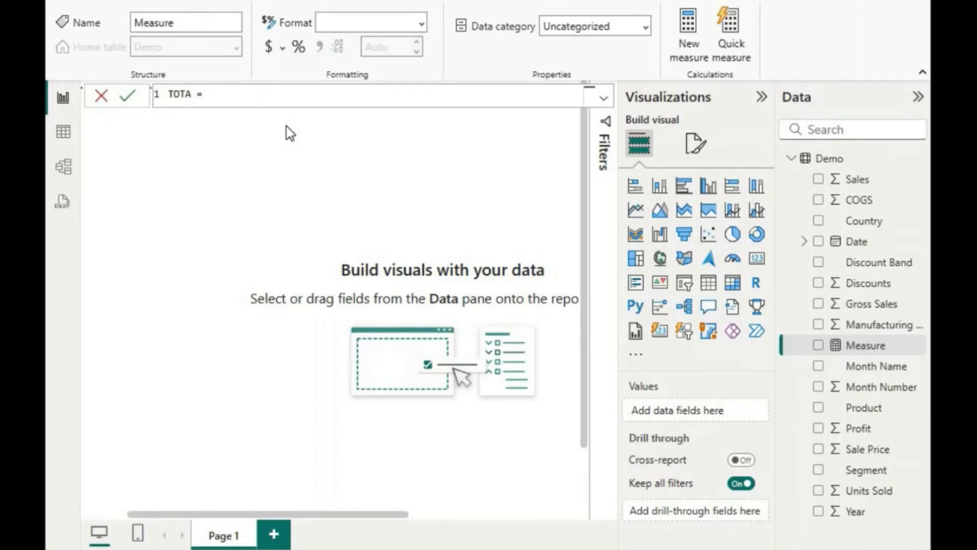
type("L SAL")
type("E P")
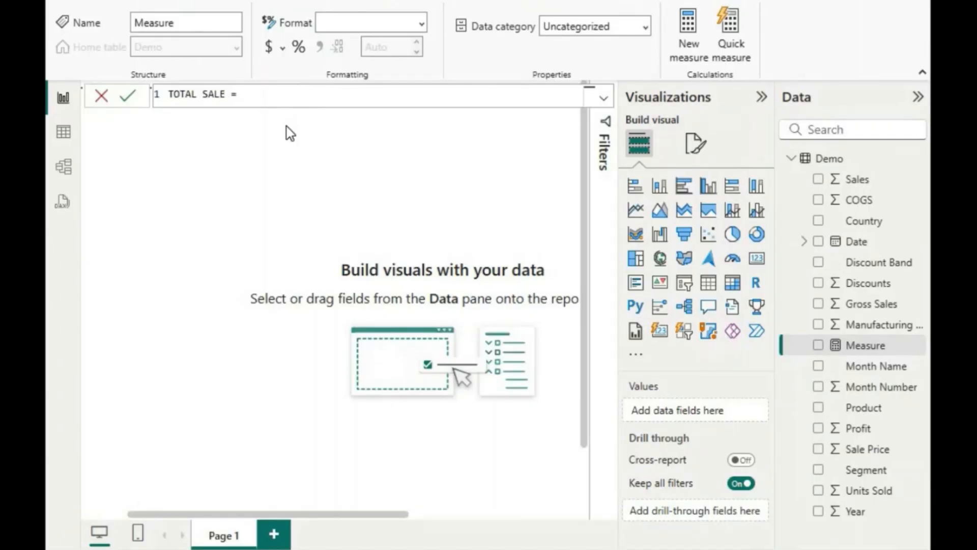
type("RICE")
Define the TOTAL SALE PRICE measure as SUM(Demo[Sale Price]) and commit the formula.
left_click(286, 88)
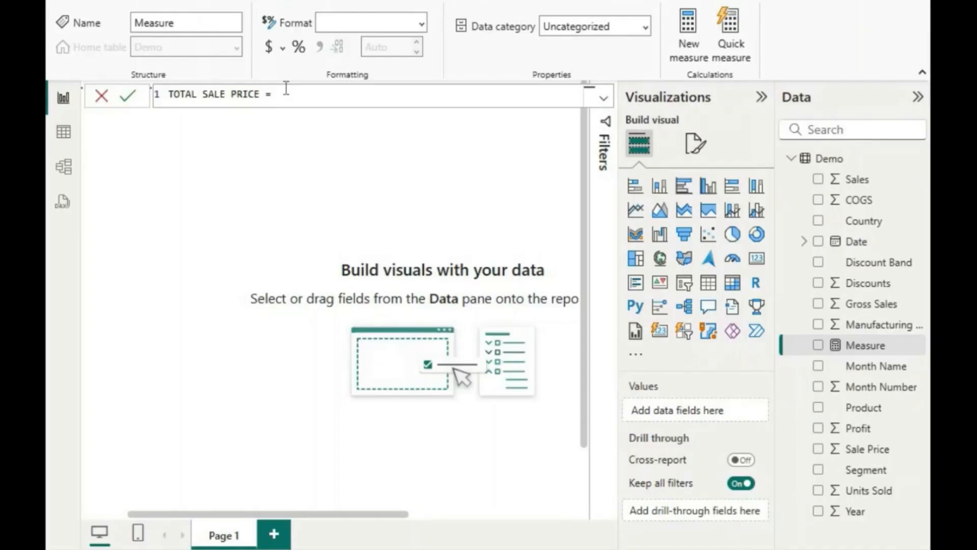
type("sum")
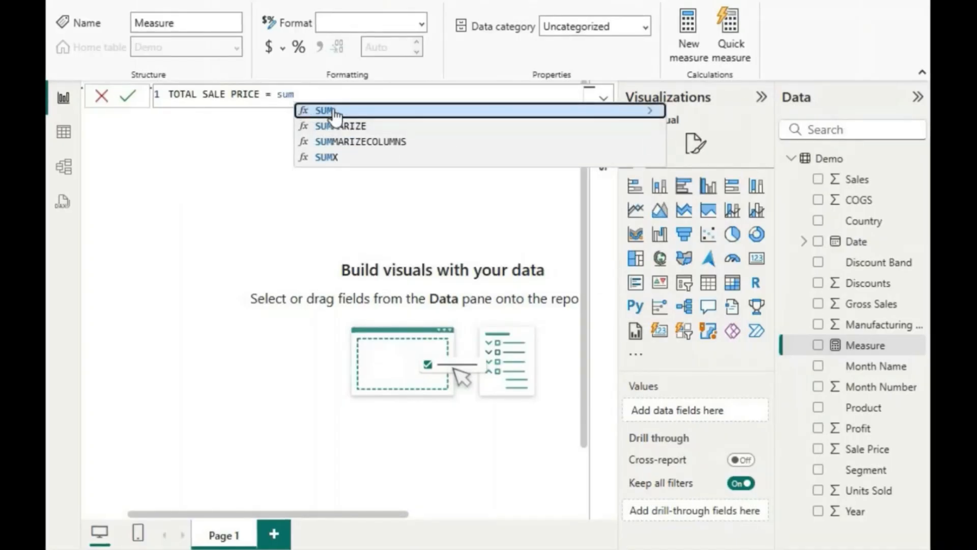
left_click(334, 112)
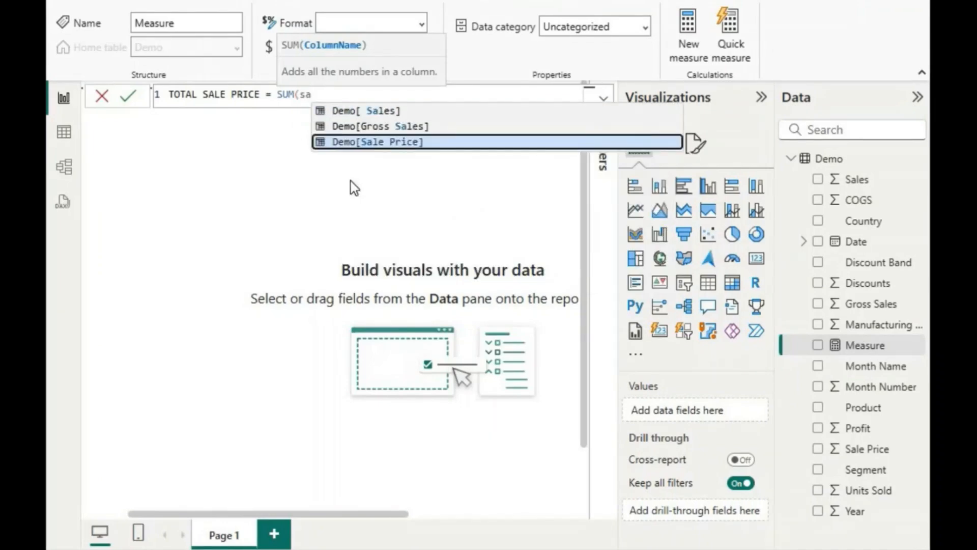
left_click(396, 143)
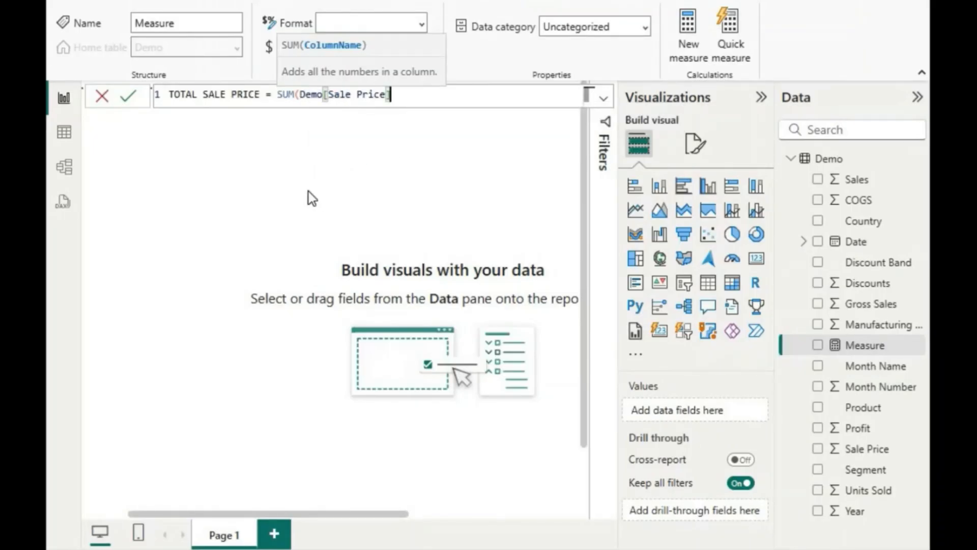
type(")")
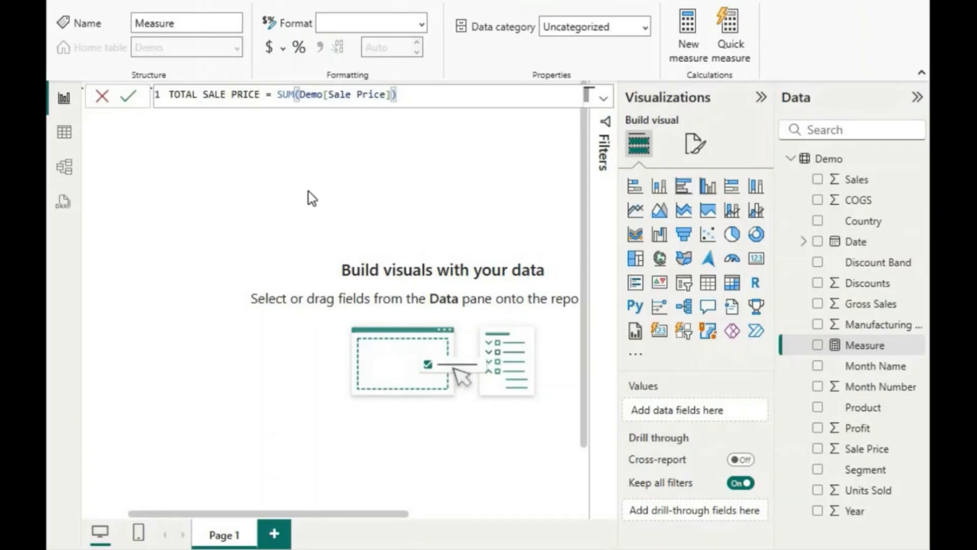
key("Return")
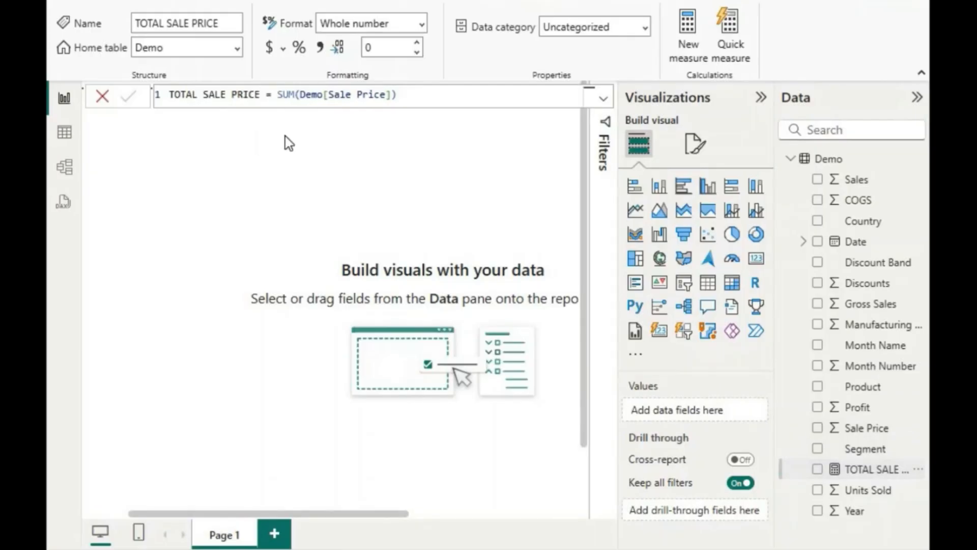
Format the TOTAL SALE PRICE measure with a thousands separator.
left_click(408, 95)
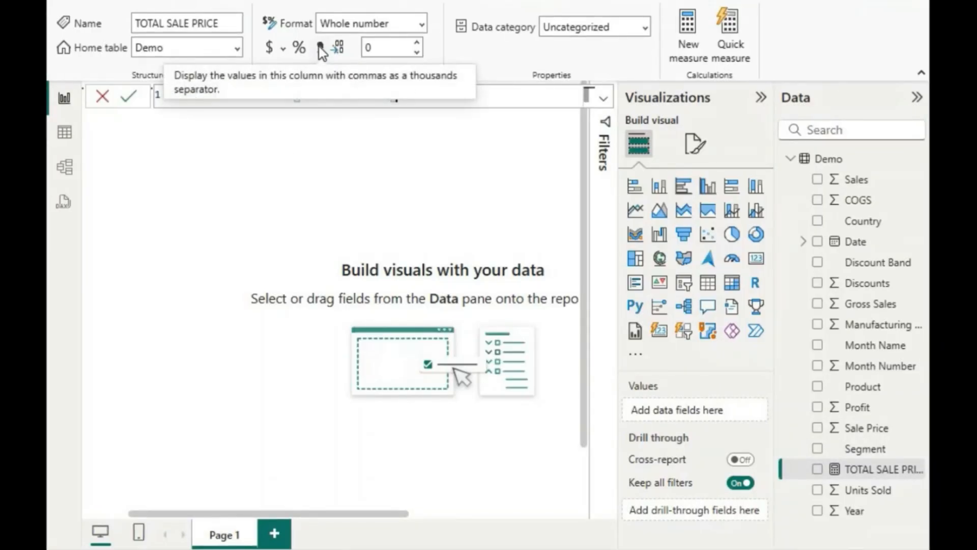
left_click(104, 102)
left_click(406, 100)
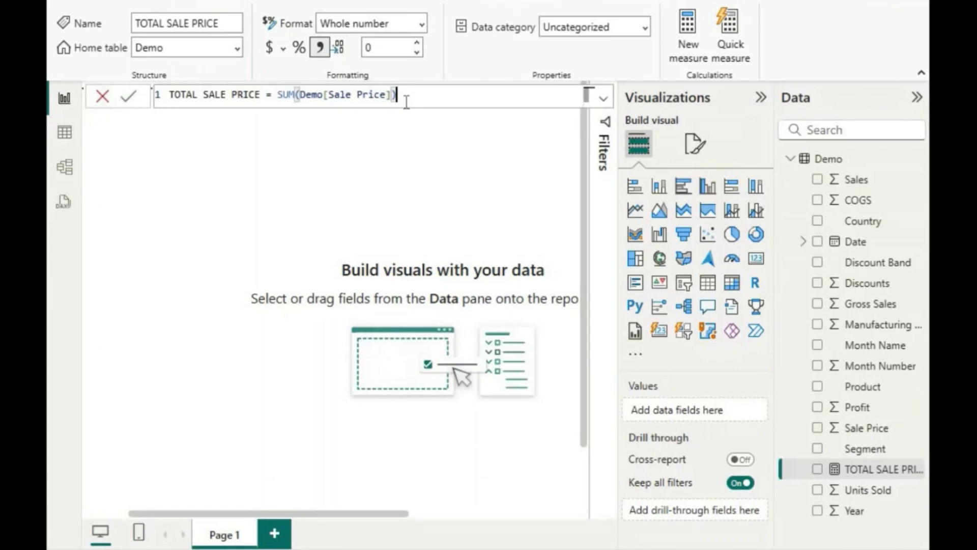
left_click(404, 114)
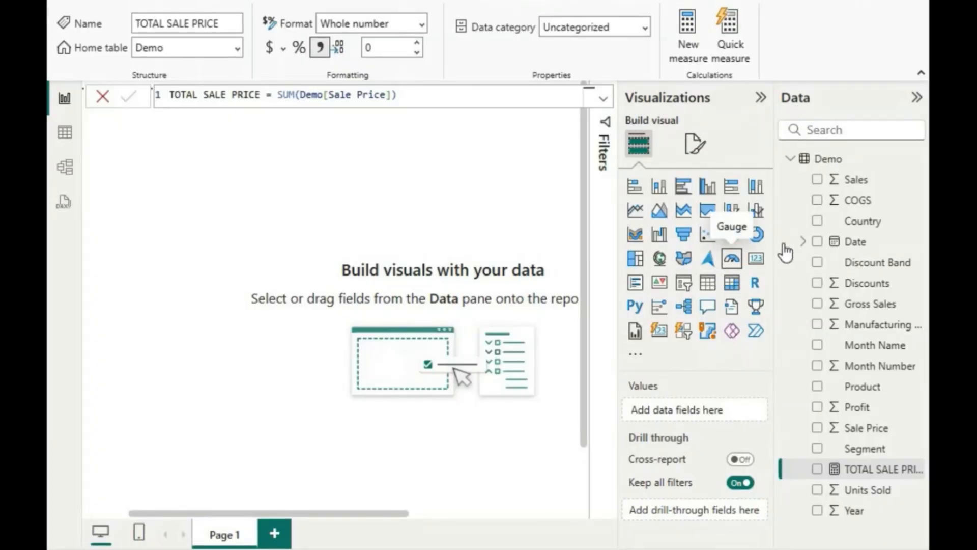
Add a card visual showing the TOTAL SALE PRICE measure and shrink it to fit closely around its value and label.
left_click(757, 260)
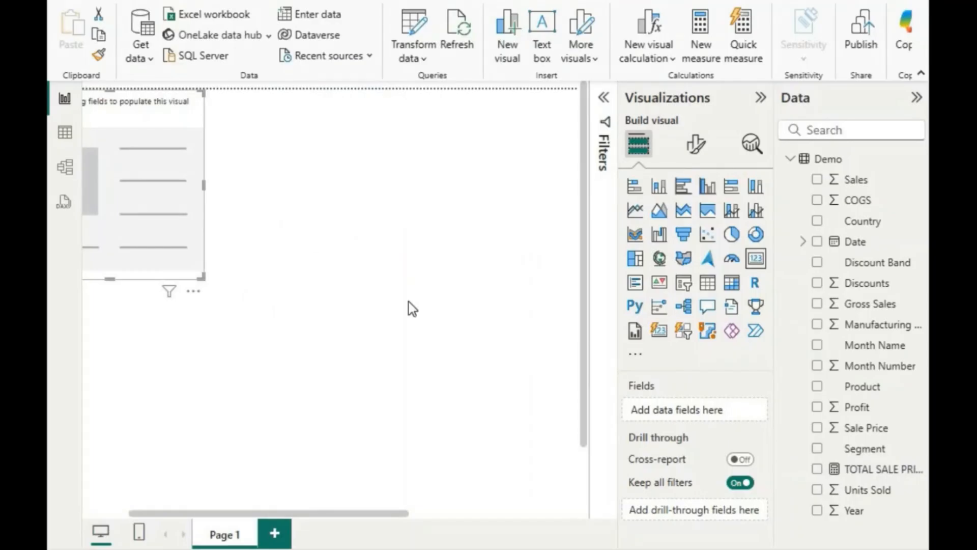
left_click_drag(857, 479, 204, 183)
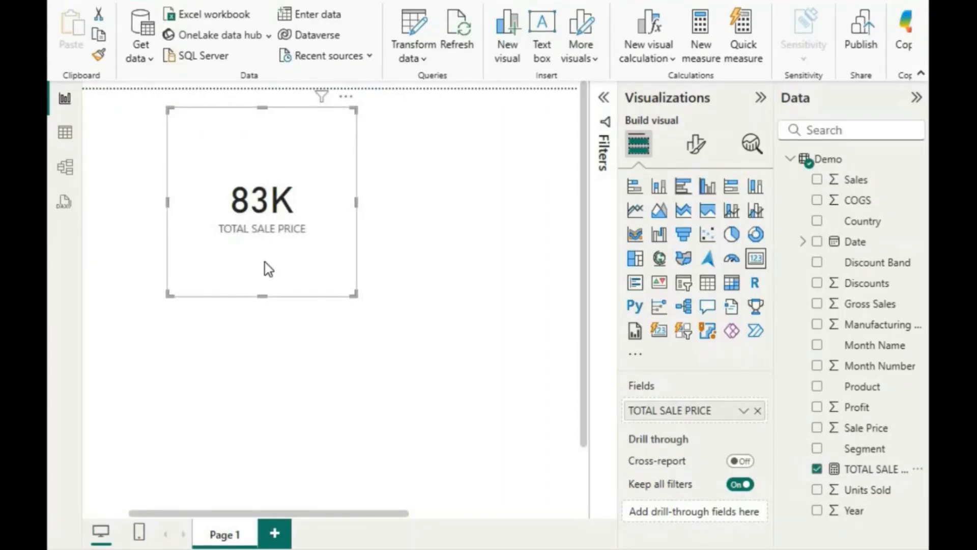
left_click_drag(261, 298, 275, 205)
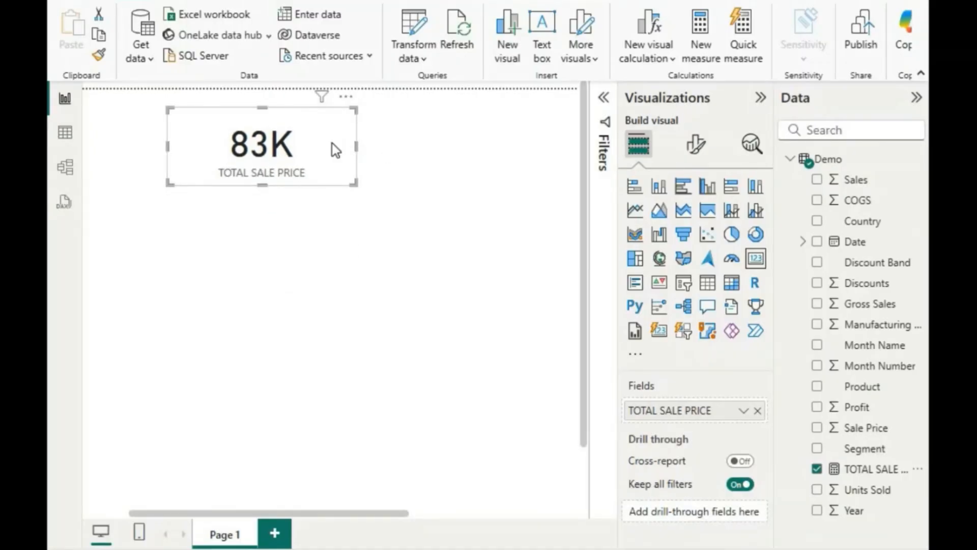
left_click_drag(335, 150, 291, 166)
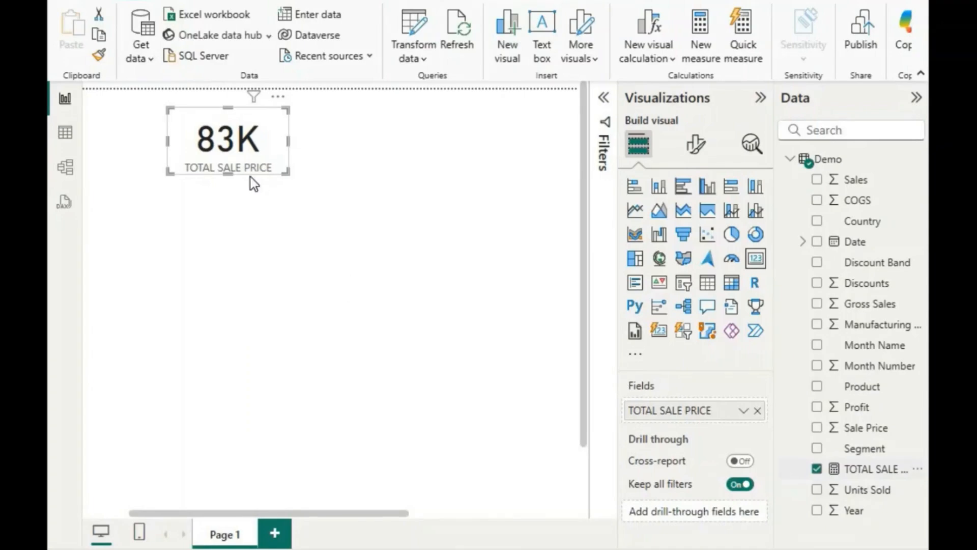
Move the TOTAL SALE PRICE card closer to the upper-left corner of the report page and deselect it.
left_click(327, 178)
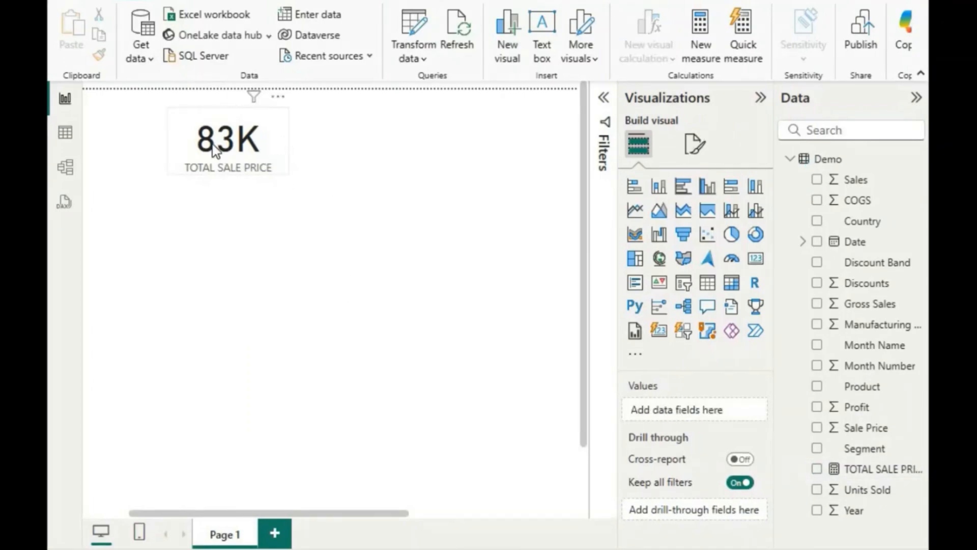
left_click_drag(280, 155, 212, 140)
left_click(394, 252)
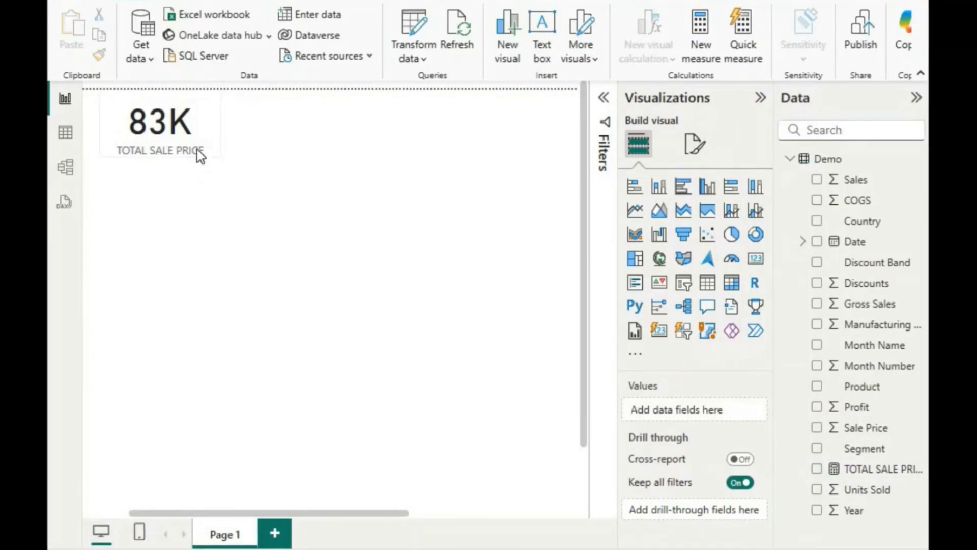
left_click(200, 155)
left_click(400, 185)
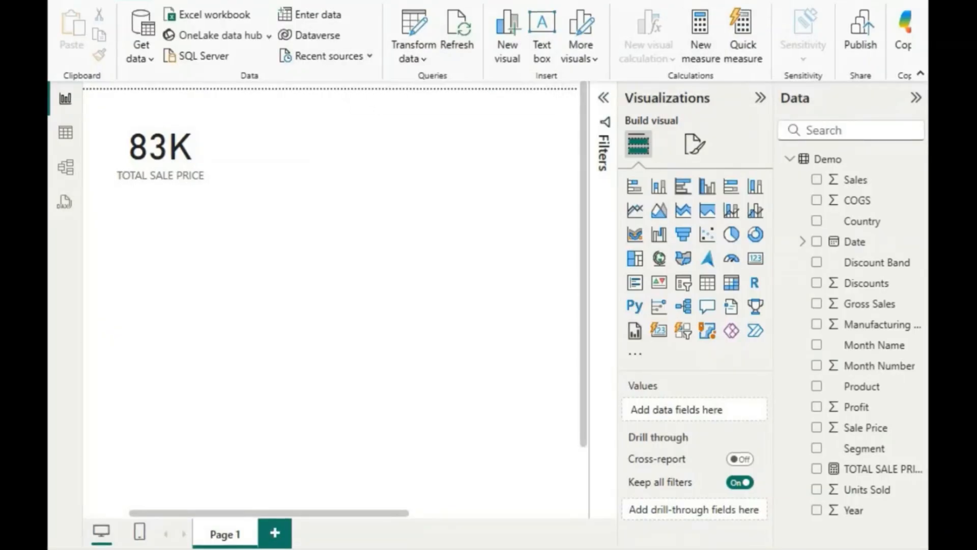
left_click(190, 0)
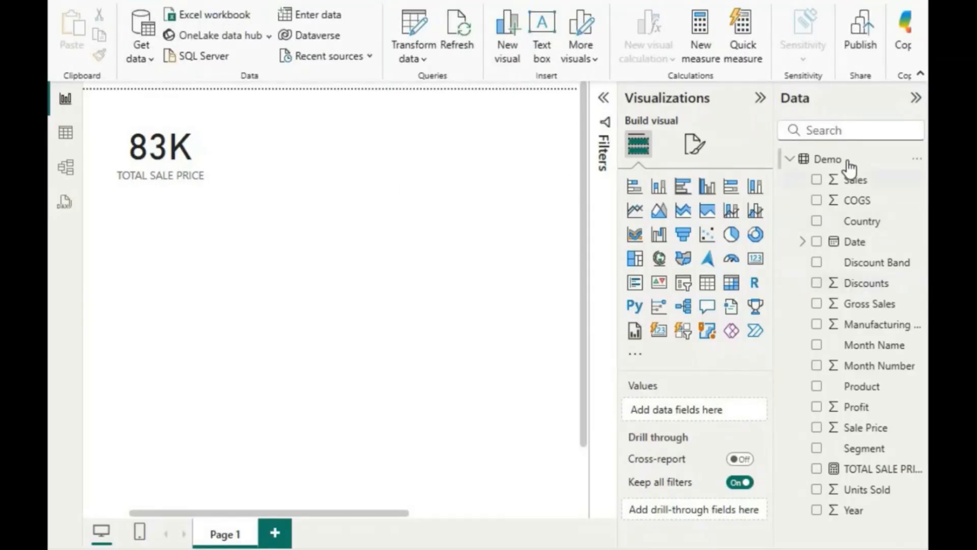
Create another measure in the Demo table and name it COUNT OF UNIT PRICE in its formula.
right_click(849, 166)
left_click(349, 353)
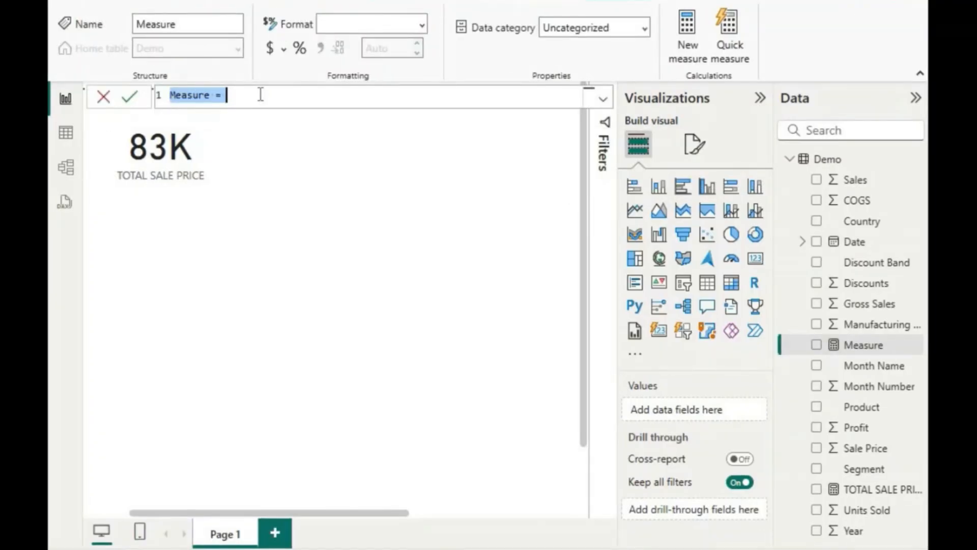
key("BackSpace")
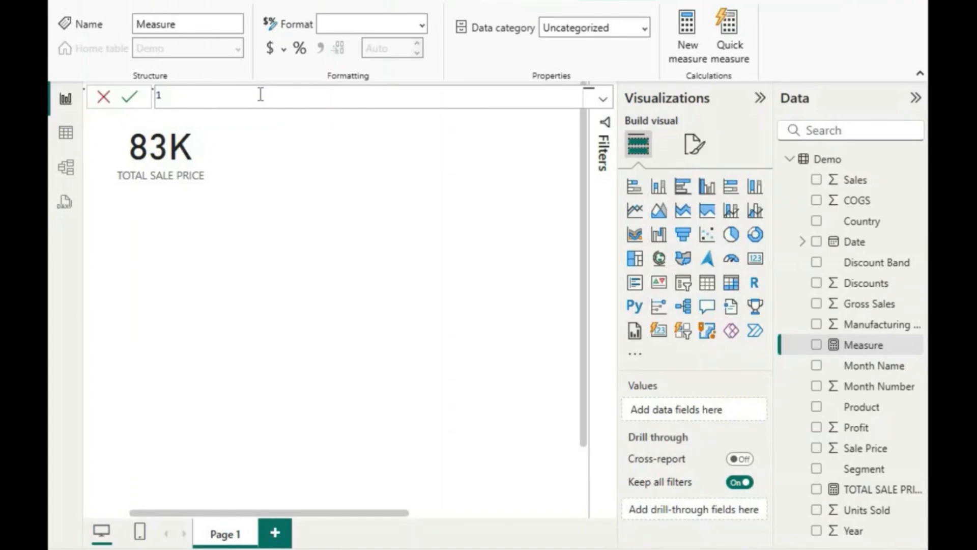
type("COUNT C")
type("F")
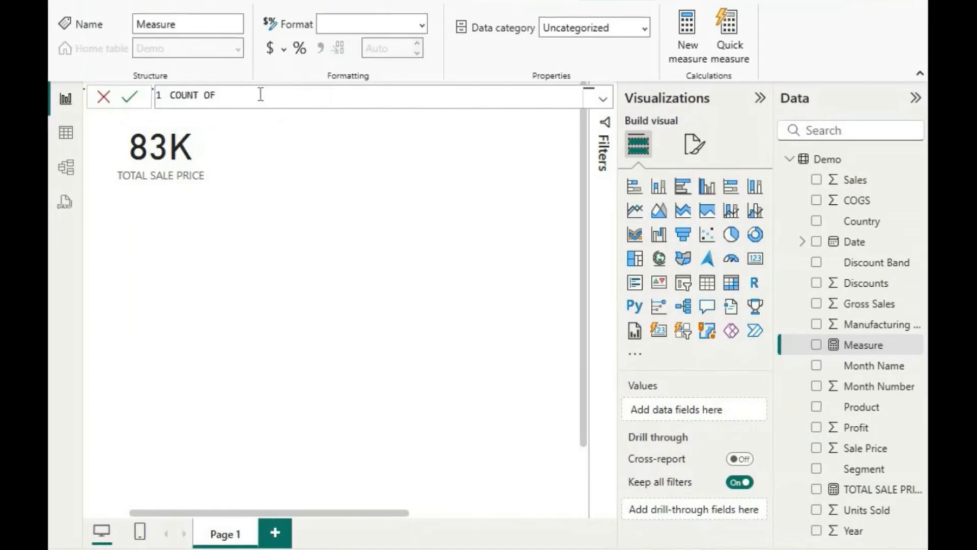
type(" UNIT PR")
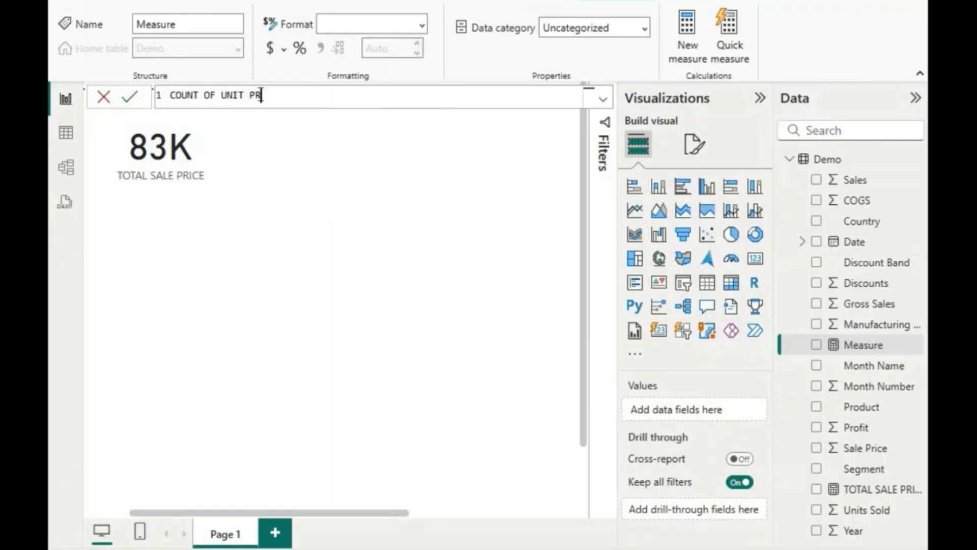
type("ICE = CONT")
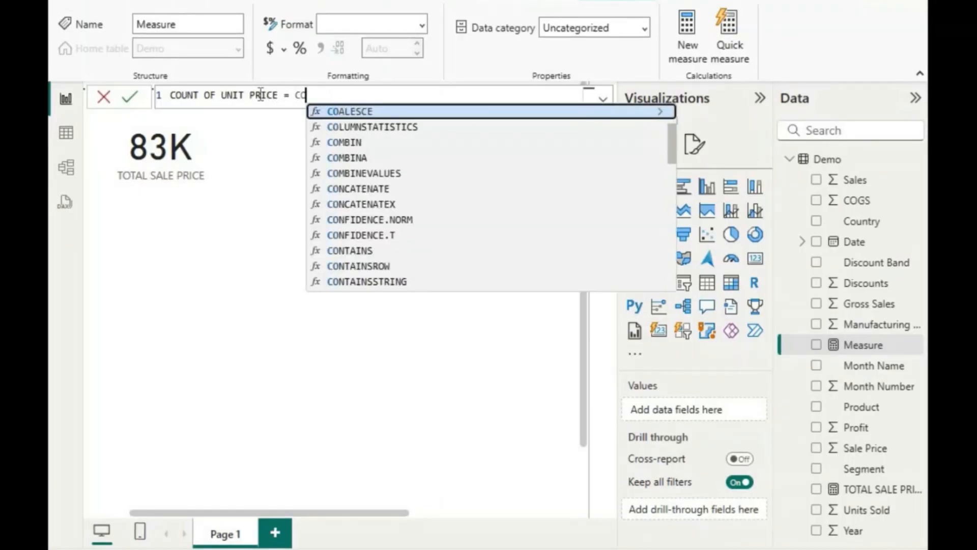
Define the COUNT OF UNIT PRICE measure as COUNT(Demo[Units Sold]) and commit the formula.
key("BackSpace")
key("BackSpace")
type("UN")
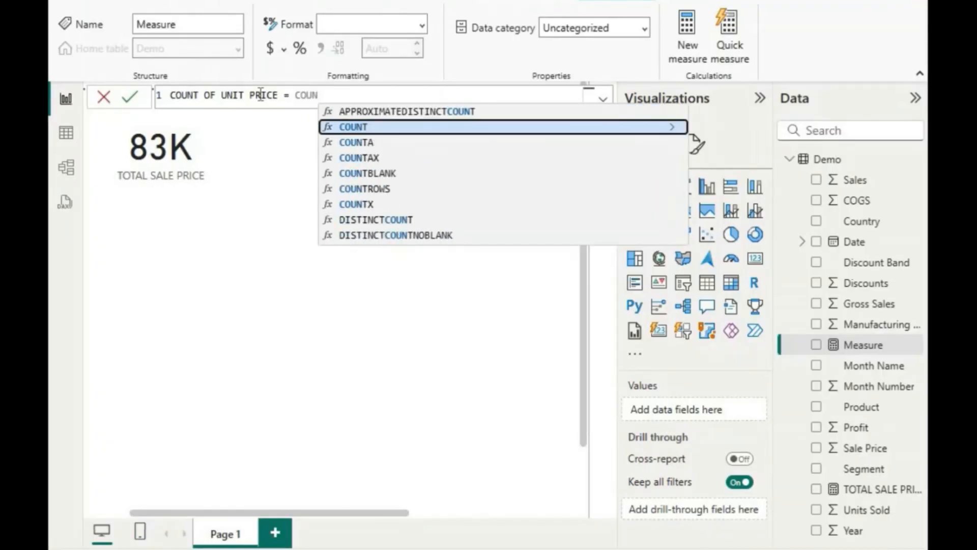
type("T(")
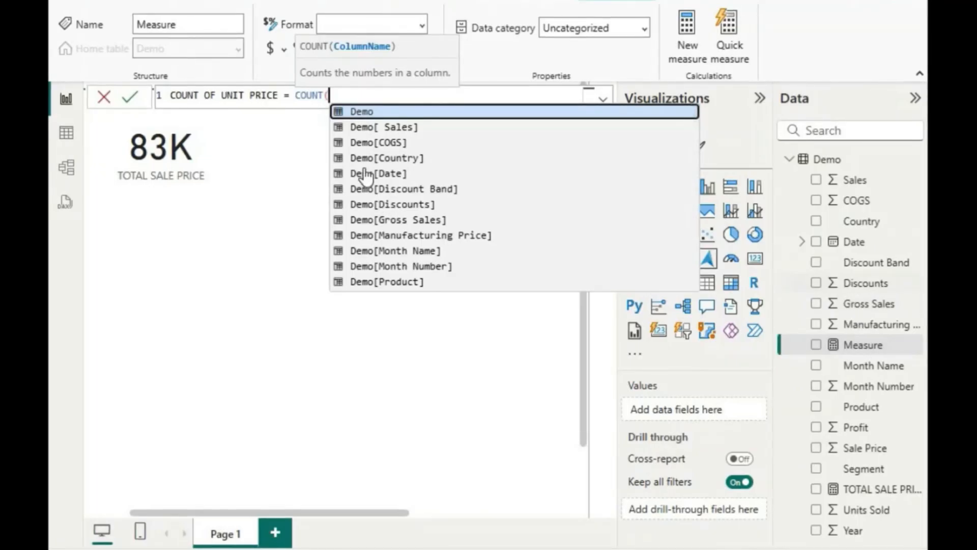
scroll(365, 176, "down", 2)
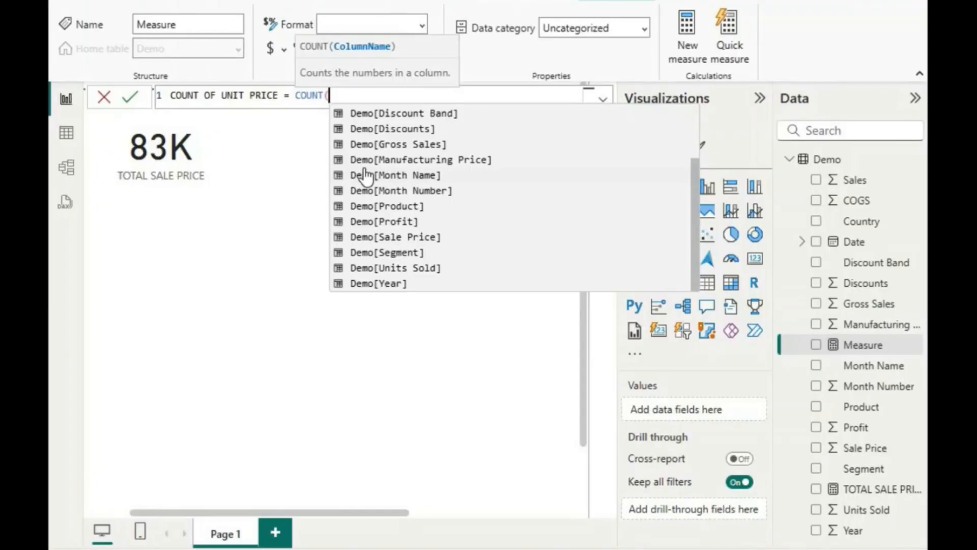
scroll(365, 175, "up", 1)
scroll(357, 176, "down", 1)
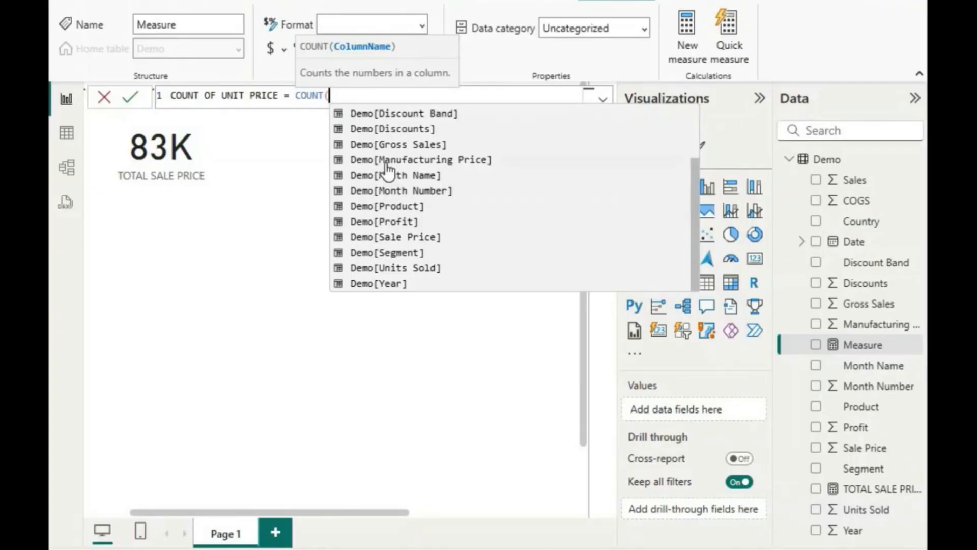
left_click(389, 267)
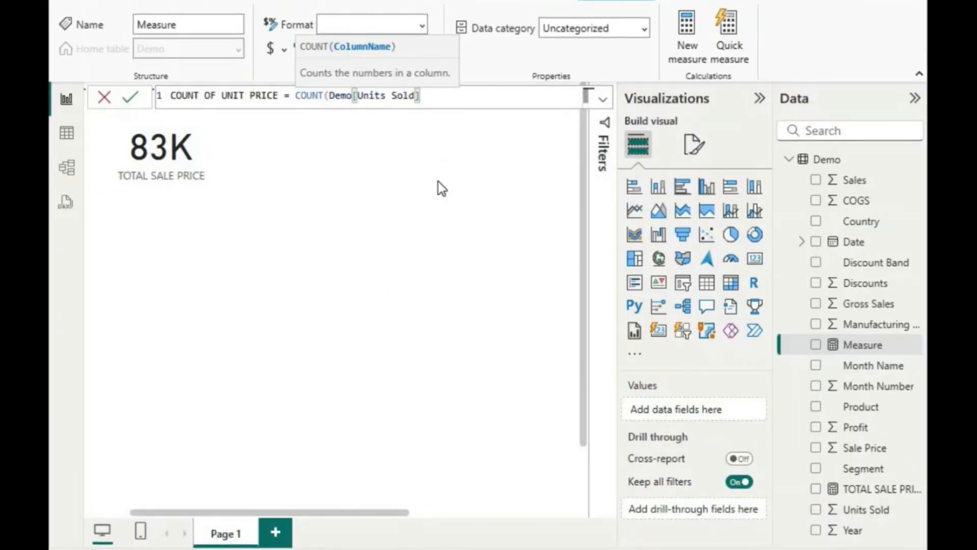
type(")")
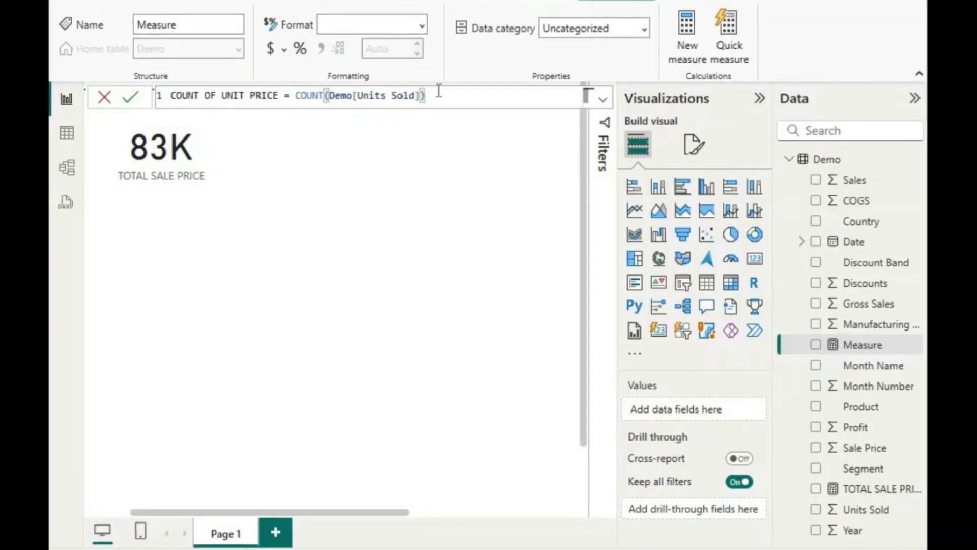
left_click(130, 100)
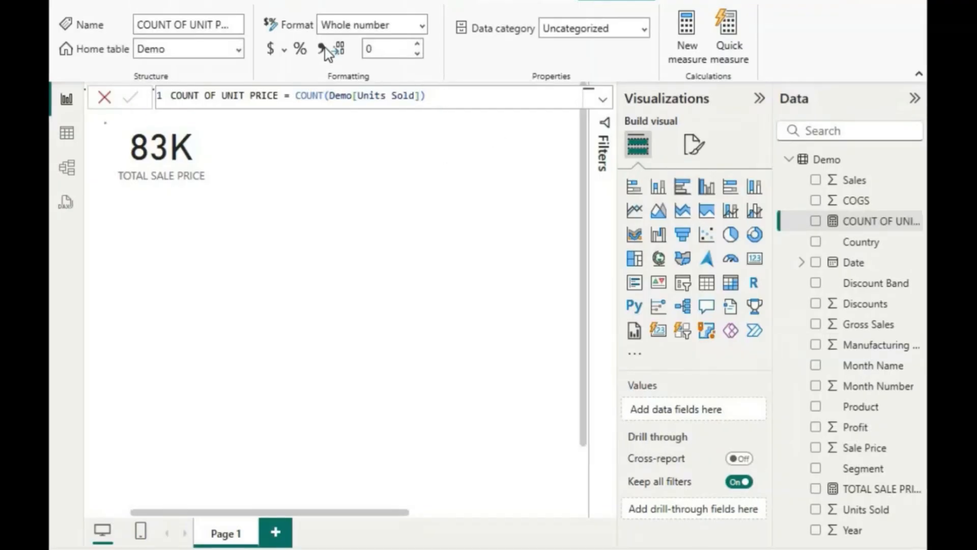
Apply the thousands separator to COUNT OF UNIT PRICE and show the measure in a new card beside the TOTAL SALE PRICE card.
left_click(322, 48)
left_click(447, 182)
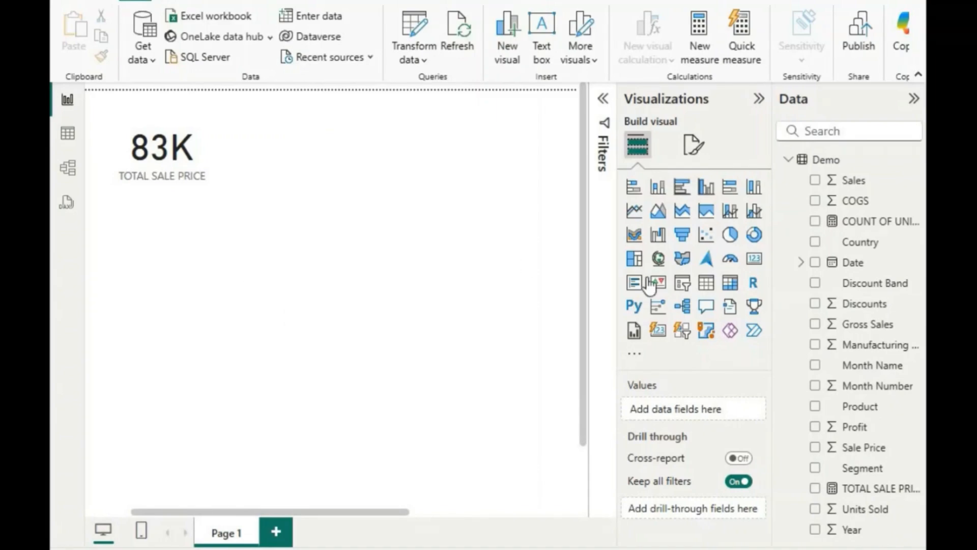
left_click(754, 258)
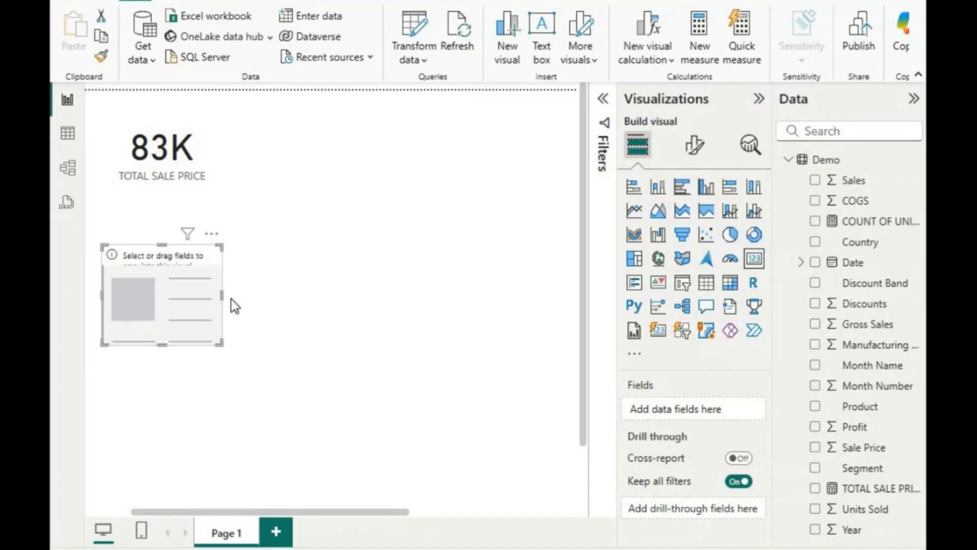
left_click_drag(163, 266, 371, 154)
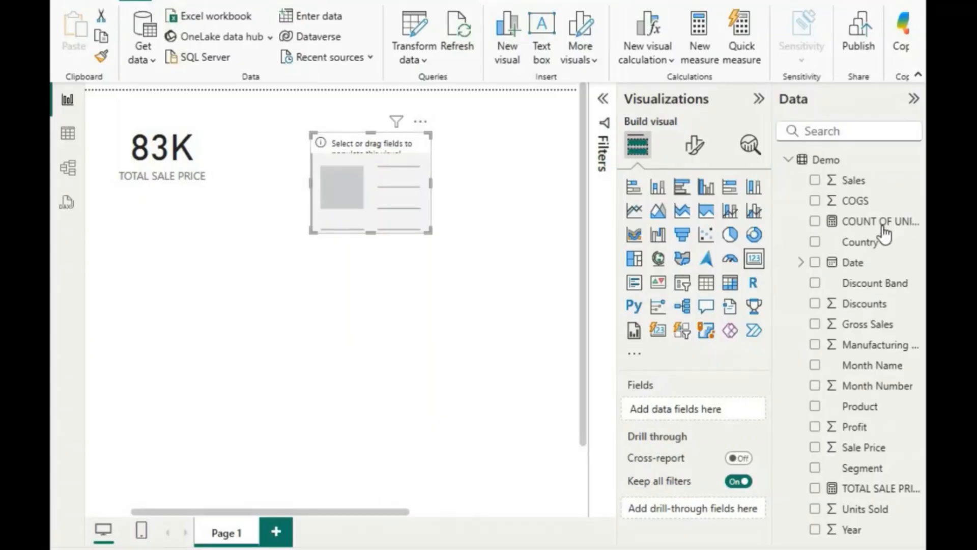
left_click_drag(880, 221, 424, 225)
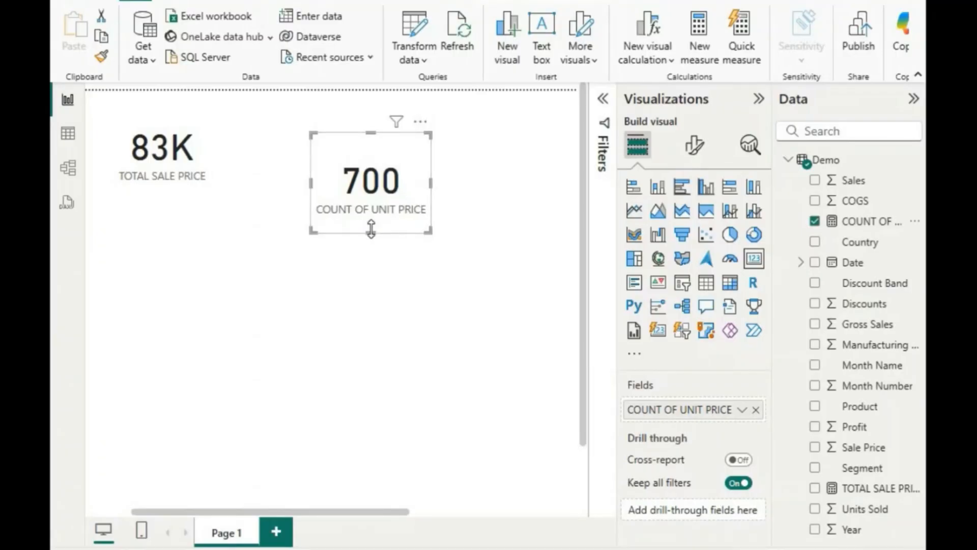
Reduce the COUNT OF UNIT PRICE card's height, widen it slightly and align it closer to the TOTAL SALE PRICE card.
left_click_drag(372, 231, 374, 199)
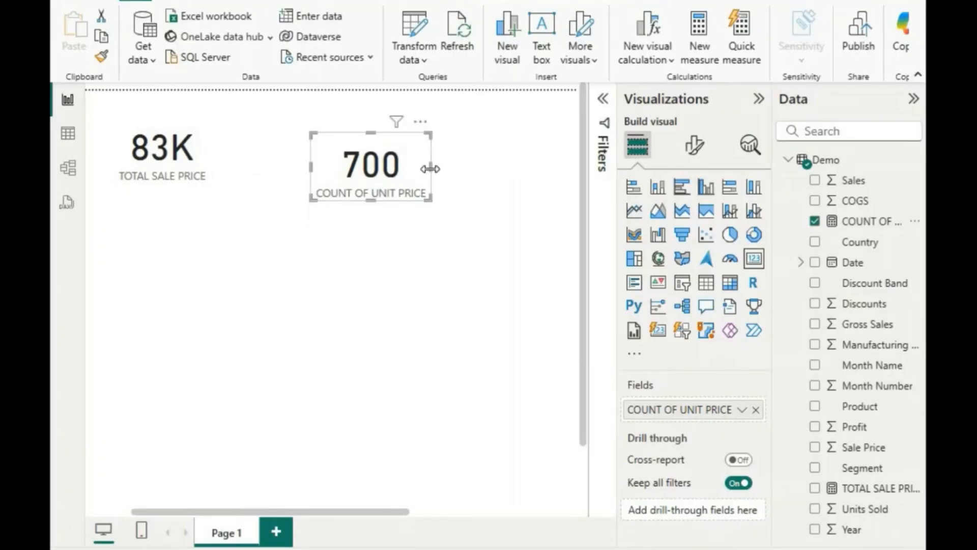
left_click_drag(431, 167, 346, 157)
left_click(392, 269)
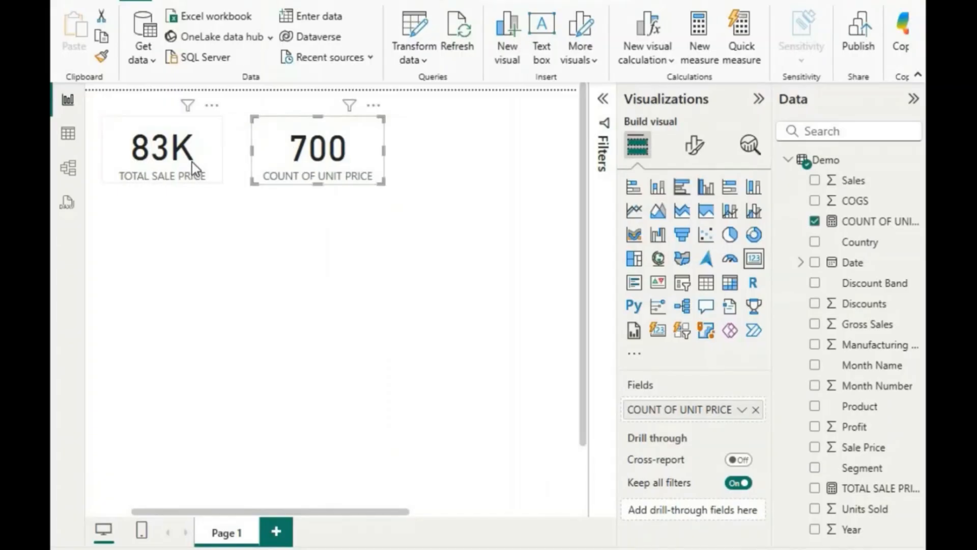
Move the TOTAL SALE PRICE and COUNT OF UNIT PRICE cards up near the page's upper edge, aligned in one row, and deselect them.
left_click_drag(191, 151, 192, 134)
mouse_move(331, 172)
left_mouse_down()
mouse_move(331, 139)
mouse_move(331, 158)
left_mouse_up()
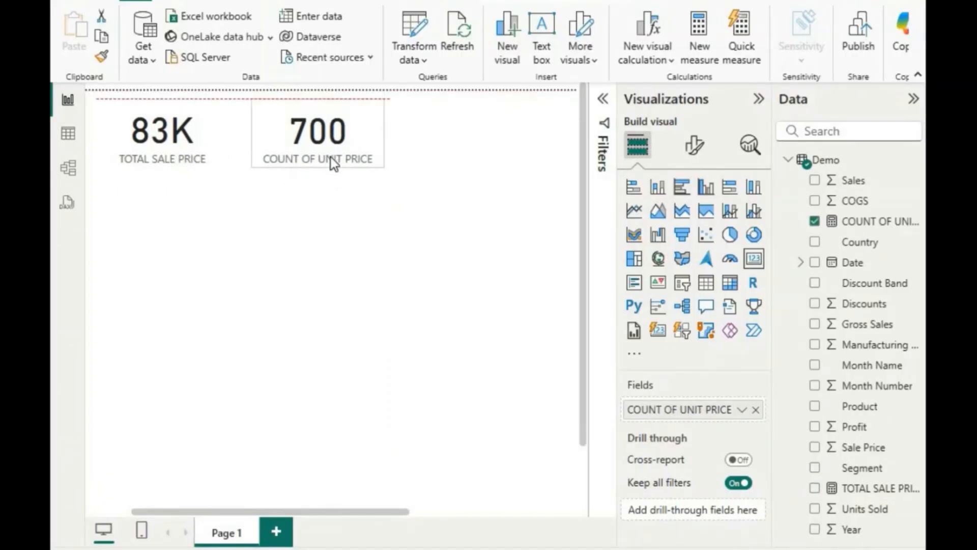
left_click(162, 167)
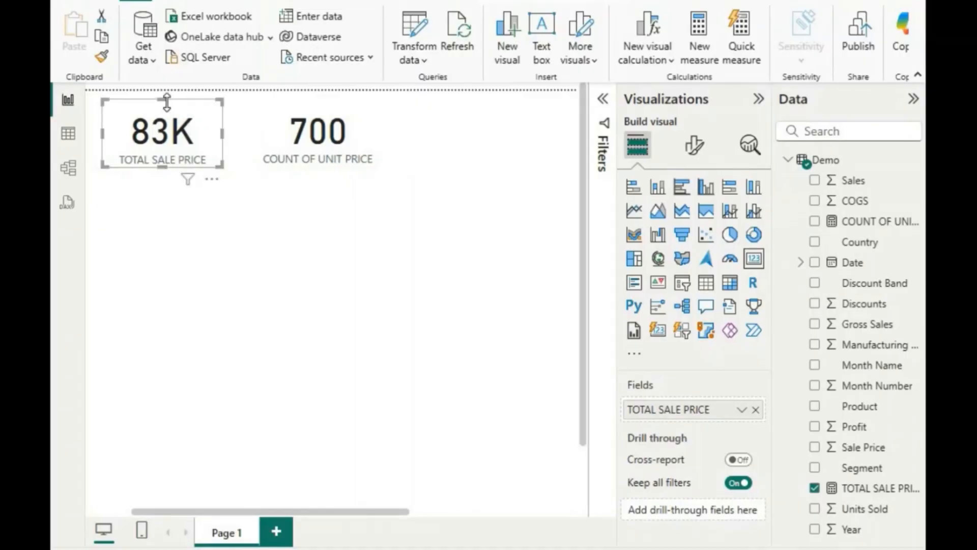
mouse_move(167, 99)
left_mouse_down()
mouse_move(173, 117)
mouse_move(174, 100)
left_mouse_up()
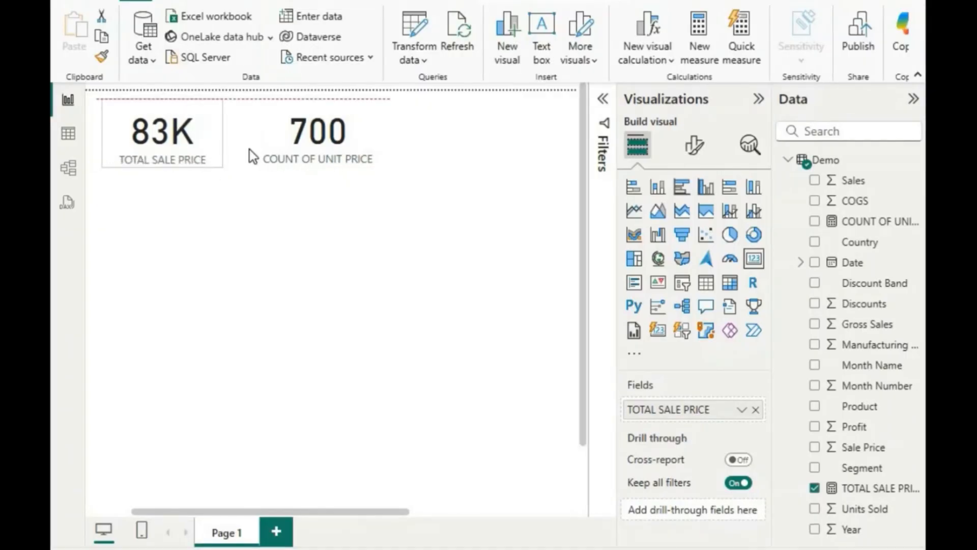
left_click(352, 273)
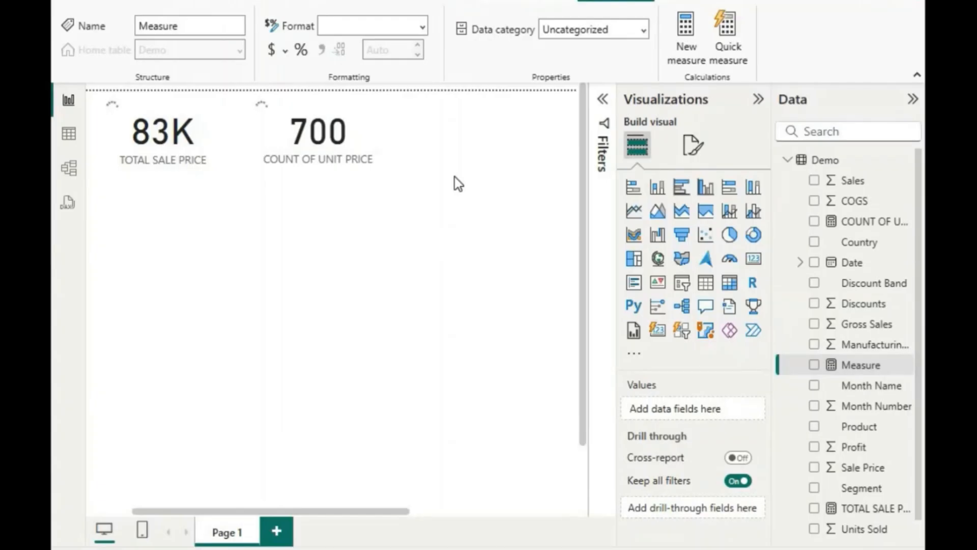
Clear the default text from the new Demo measure's formula.
key("BackSpace")
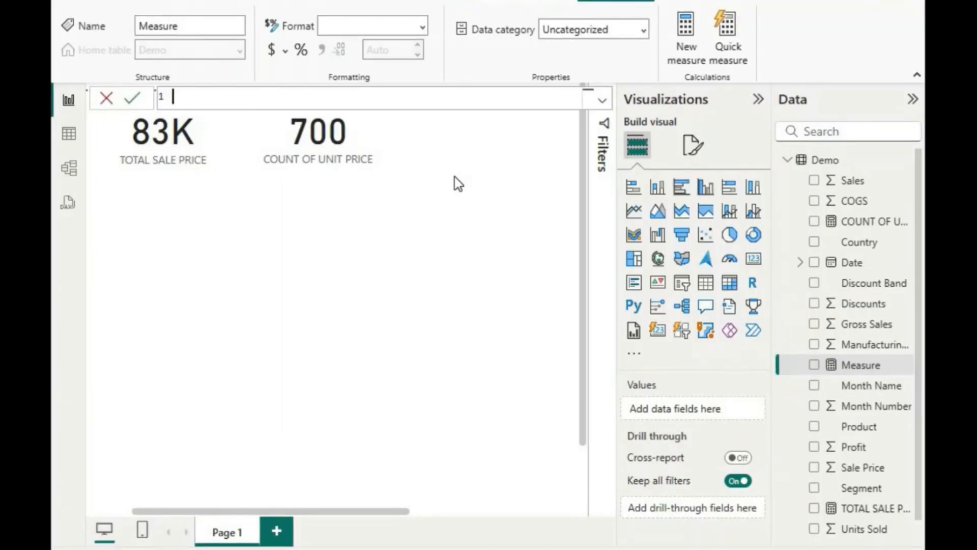
type("COUNT")
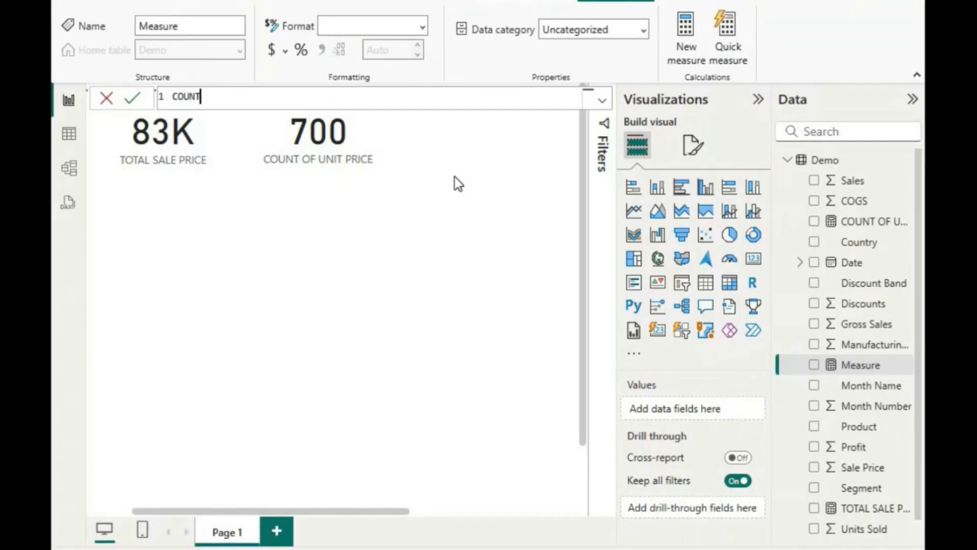
key("BackSpace")
key("BackSpace")
key("BackSpace")
key("BackSpace")
key("BackSpace")
Name the new measure % OF UNIT SOLD in its formula, followed by an equals sign.
type("% OF")
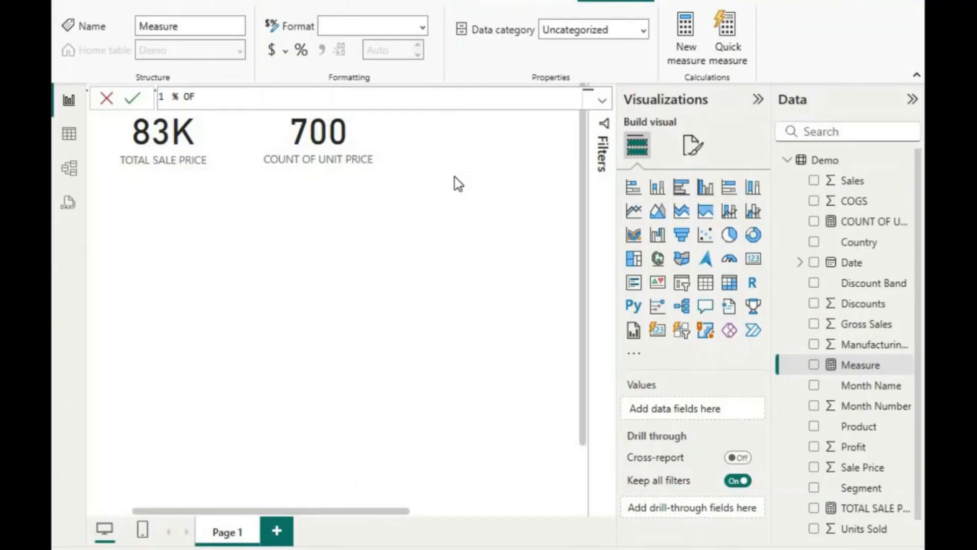
type(" UNIT SOLD = ")
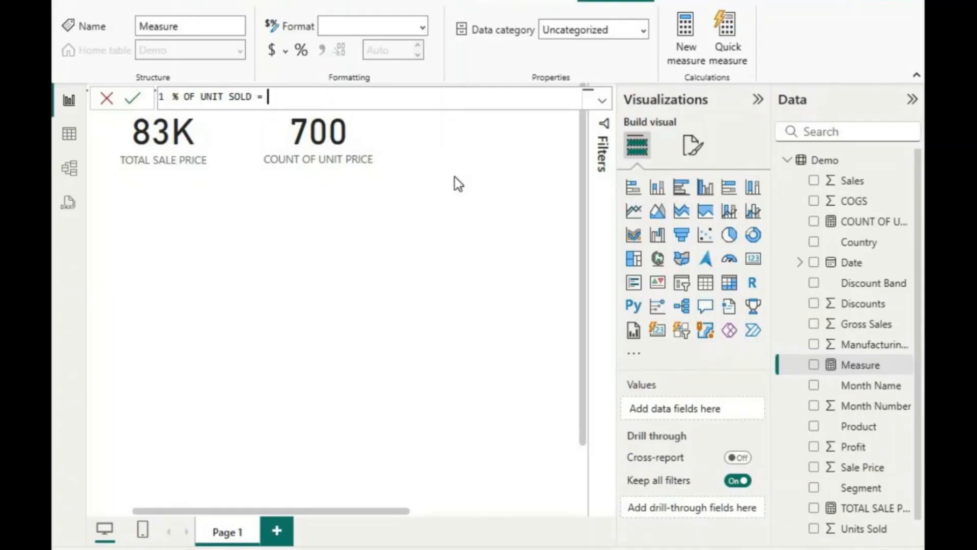
type("DIV")
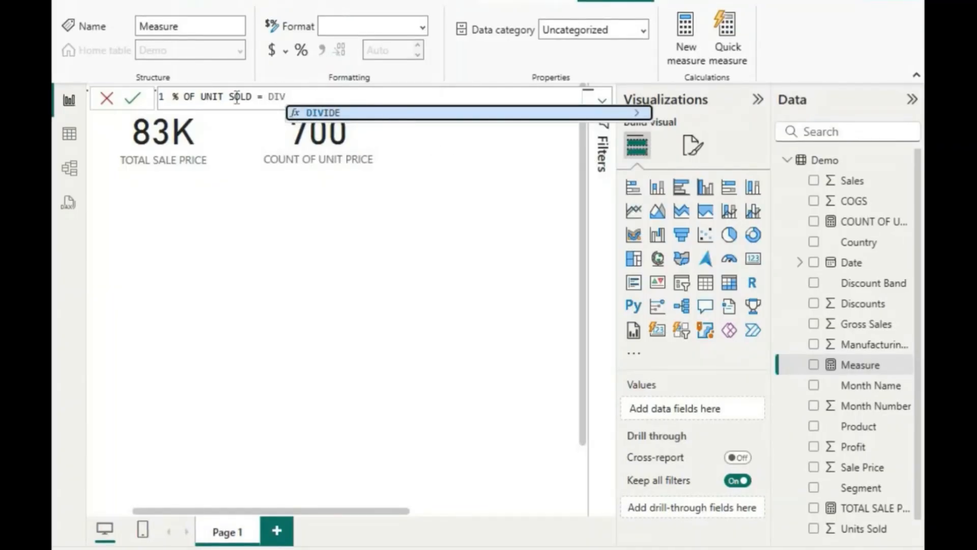
key("BackSpace")
key("BackSpace")
key("BackSpace")
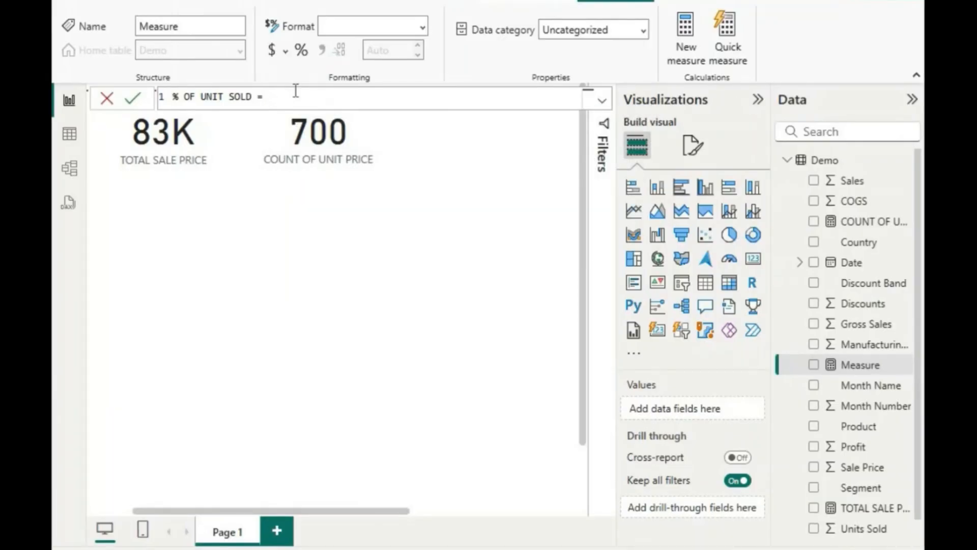
type("/")
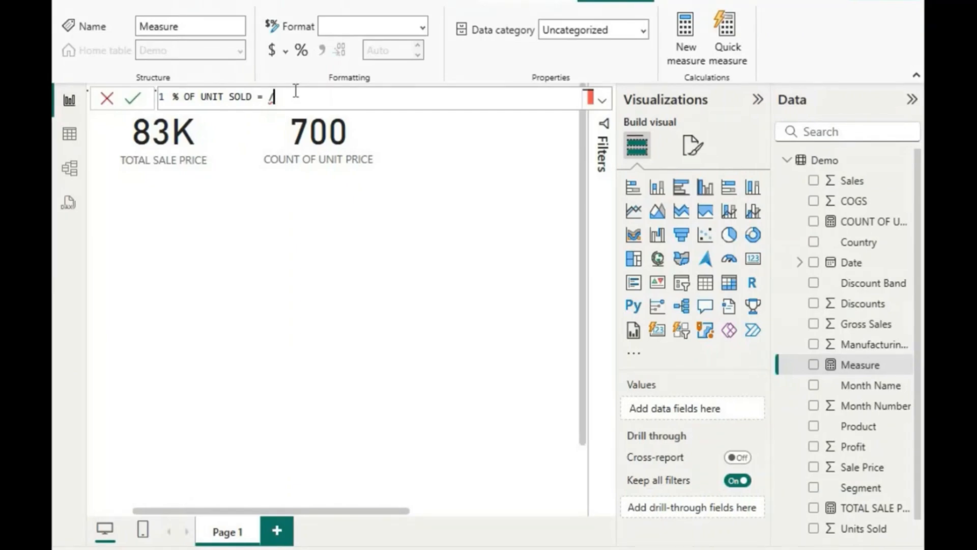
key("BackSpace")
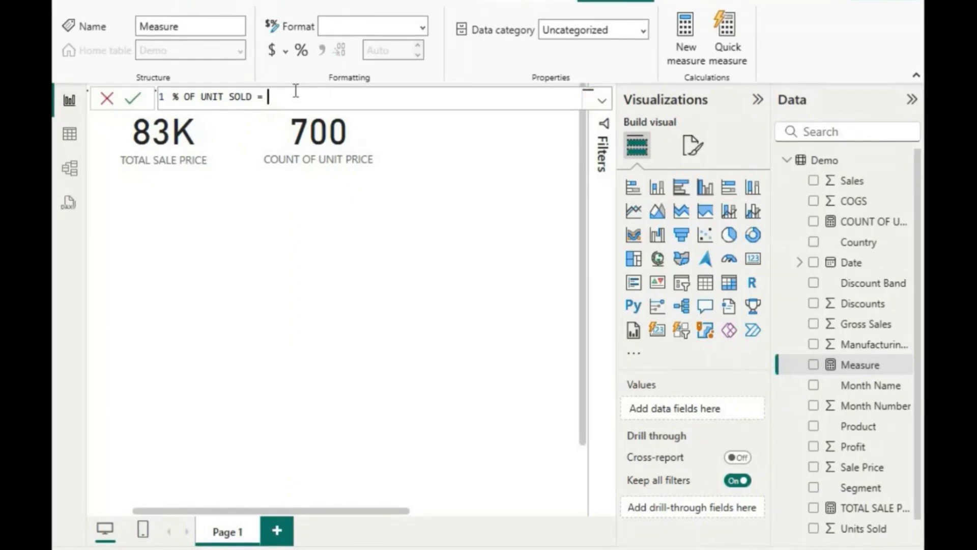
Define the % OF UNIT SOLD measure as DIVIDE([TOTAL SALE PRICE],[COUNT OF UNIT PRICE]) and commit the formula.
type("DIV")
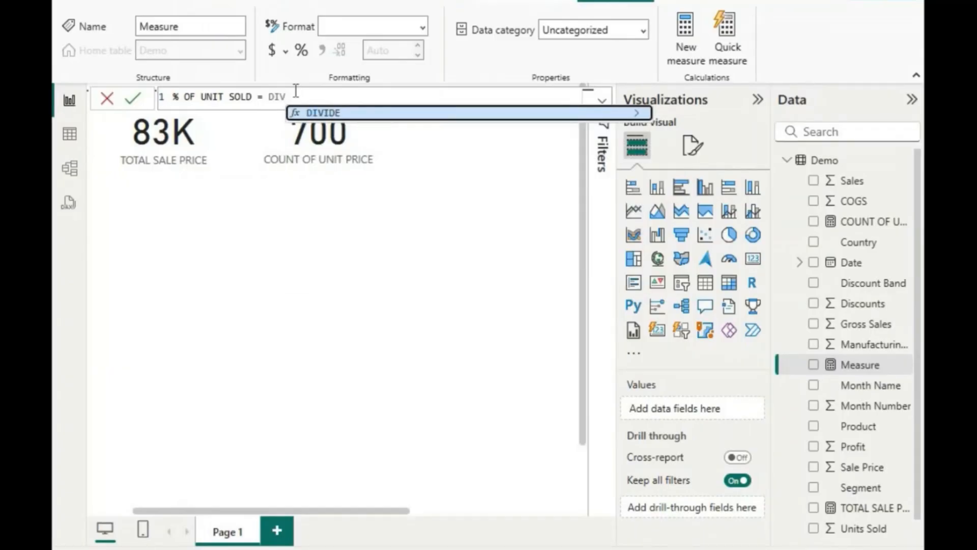
key("Tab")
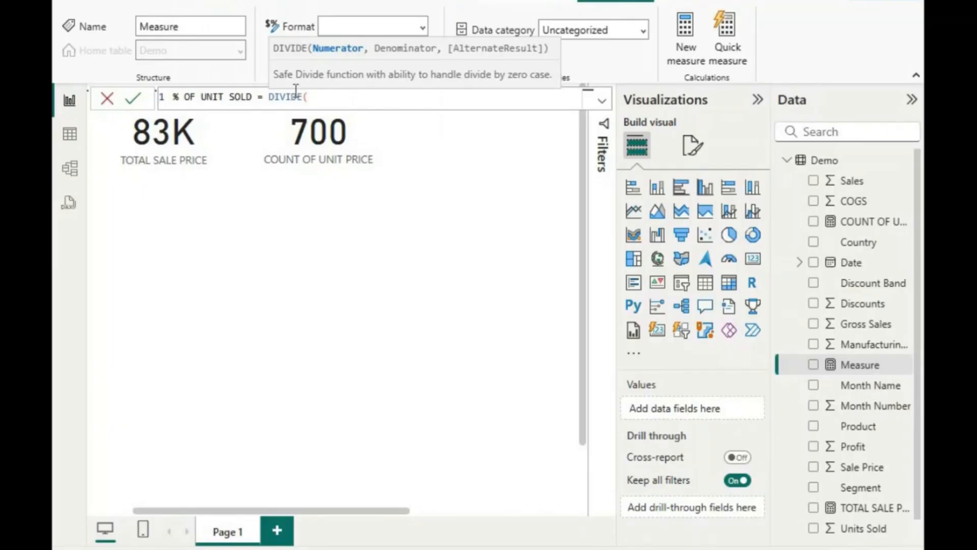
type("to")
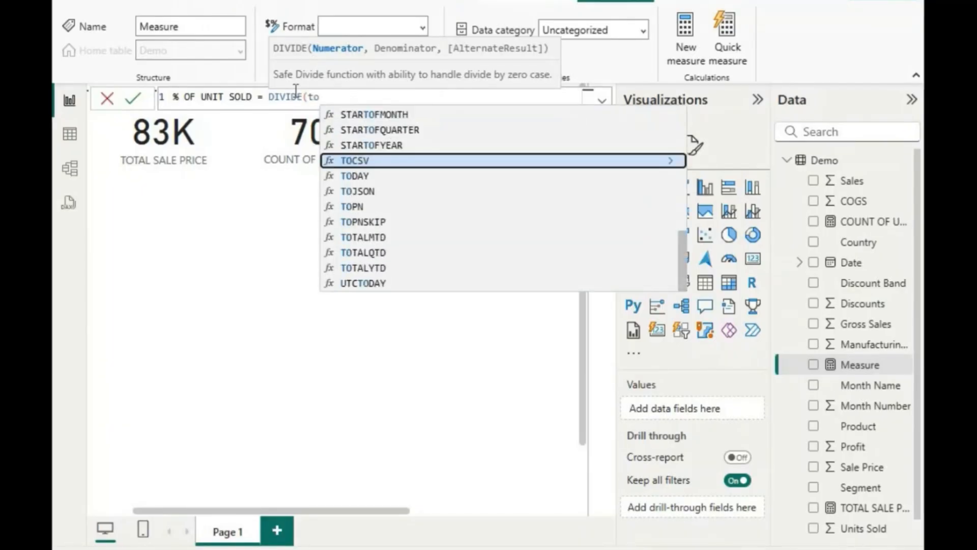
type("tal")
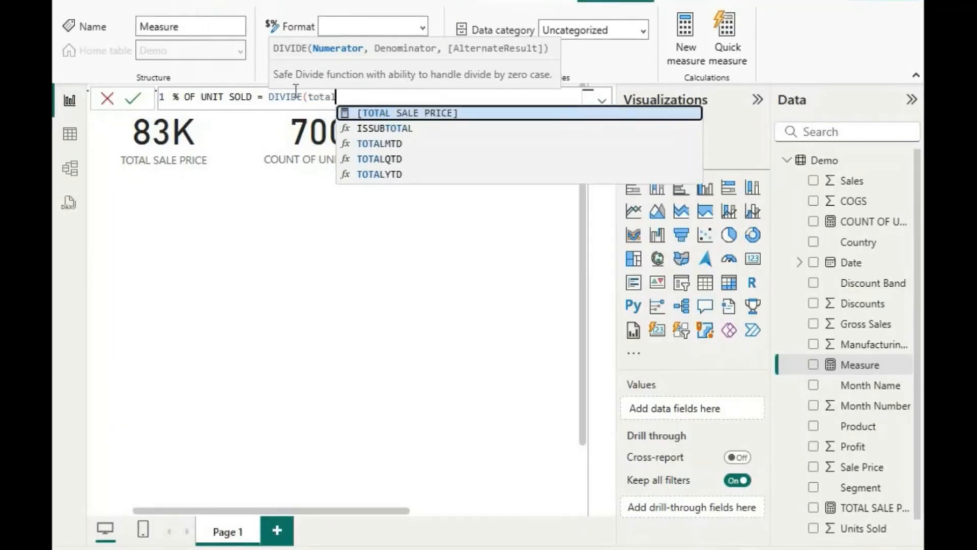
left_click(385, 118)
type(",")
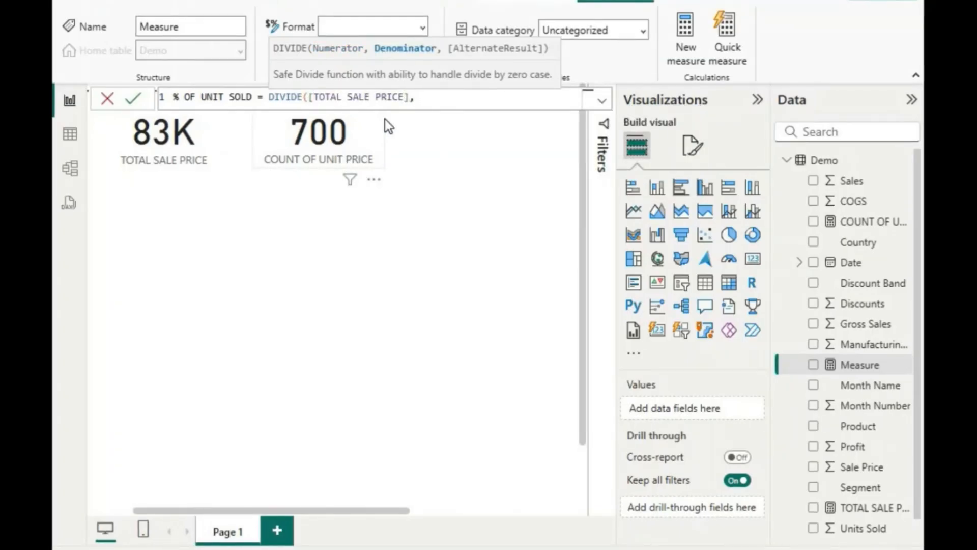
type("uni")
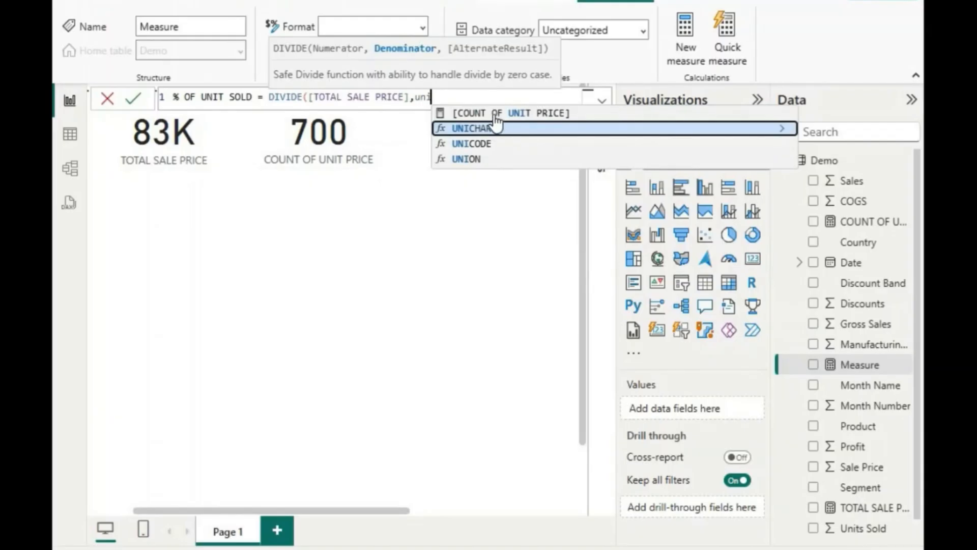
left_click(495, 114)
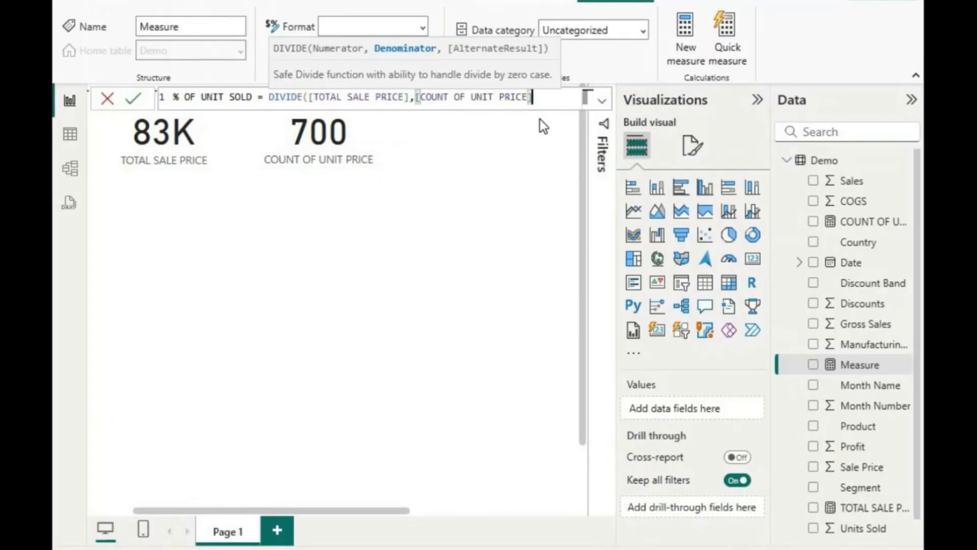
type(")")
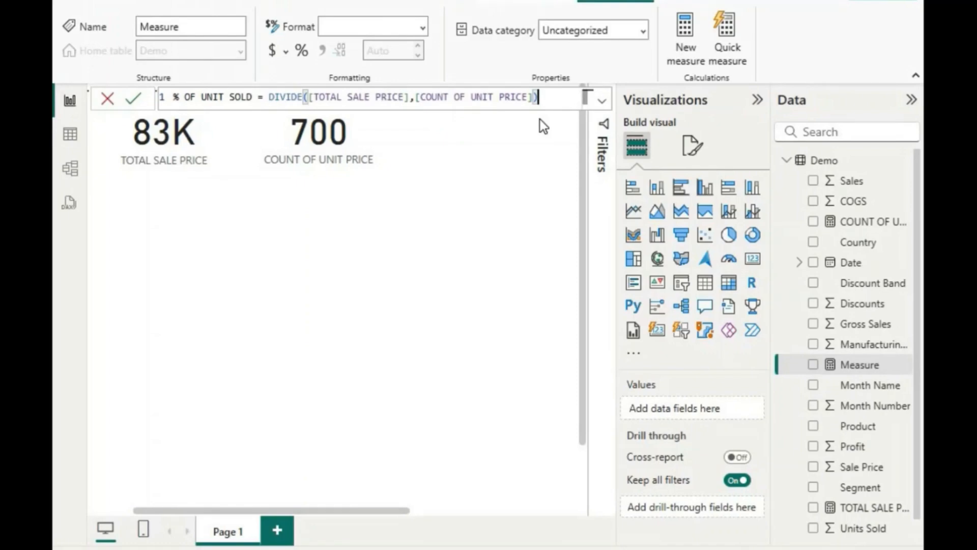
key("Return")
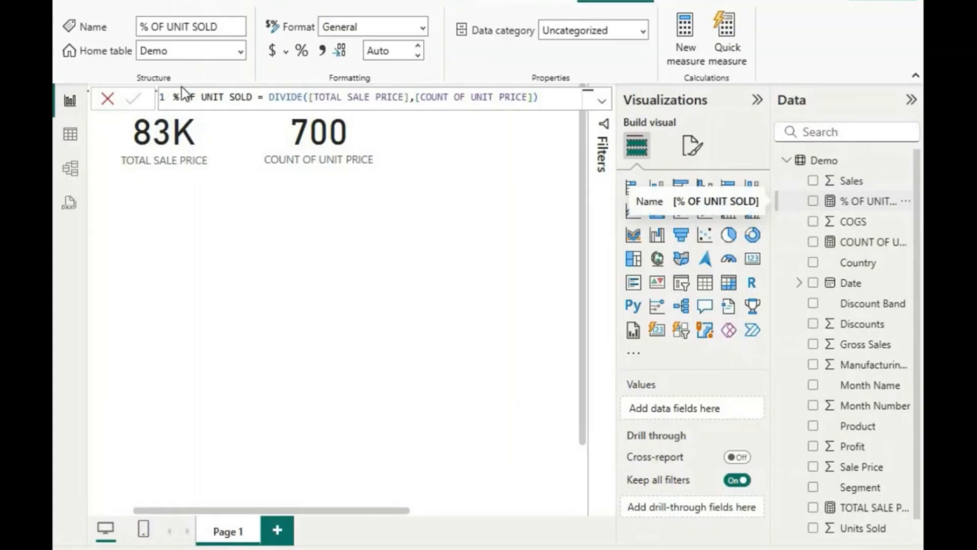
Format the % OF UNIT SOLD measure as a percentage and return to the report page.
left_click(552, 98)
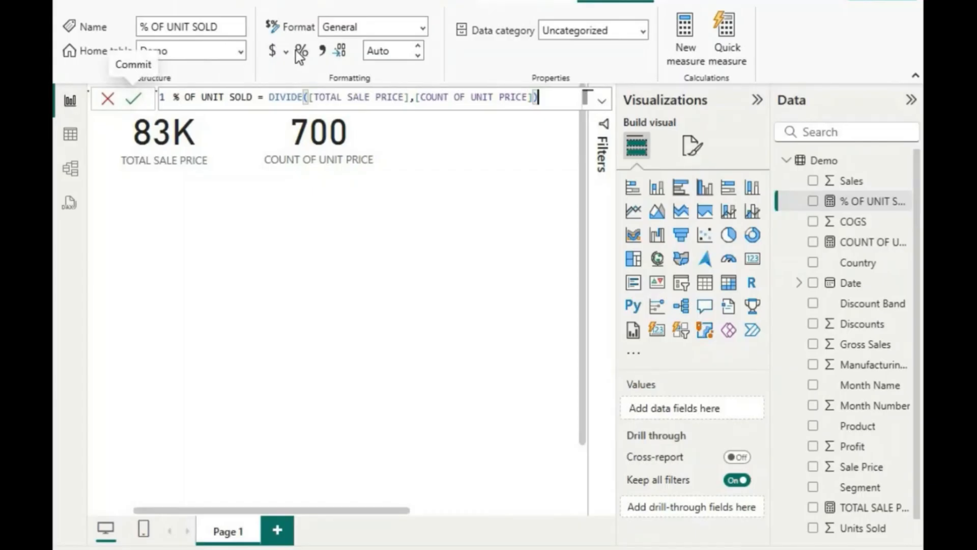
left_click(136, 97)
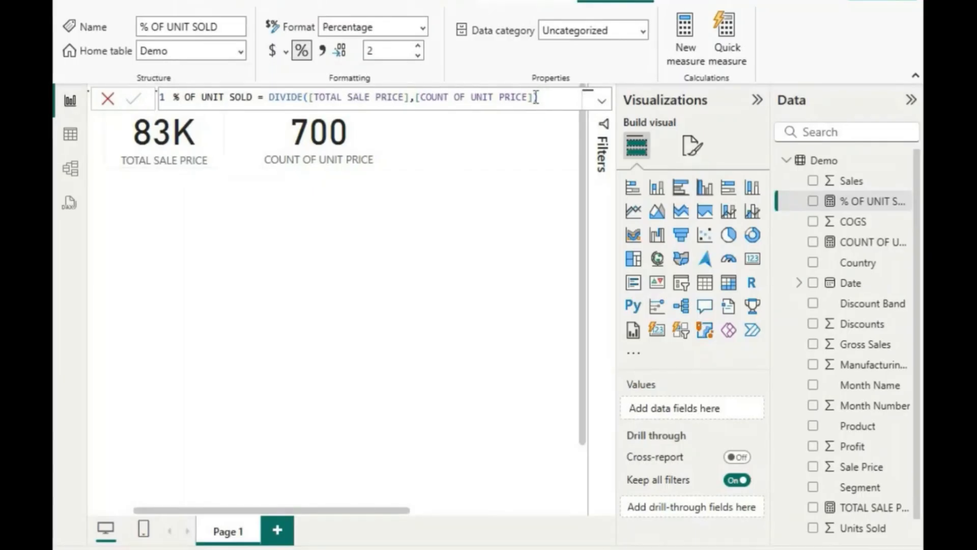
left_click(486, 224)
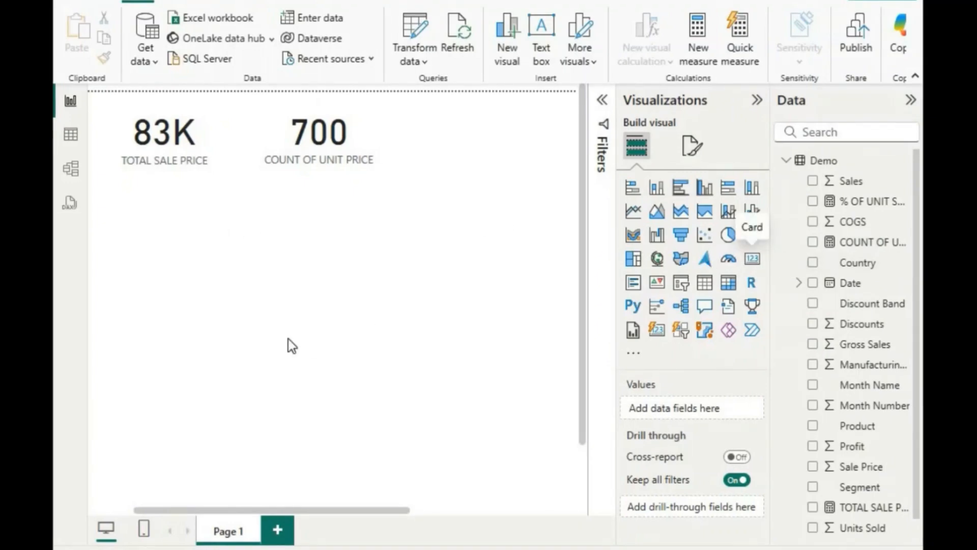
Show the % OF UNIT SOLD measure in a new card at the end of the card row, reducing its height and widening it.
left_click_drag(865, 201, 475, 185)
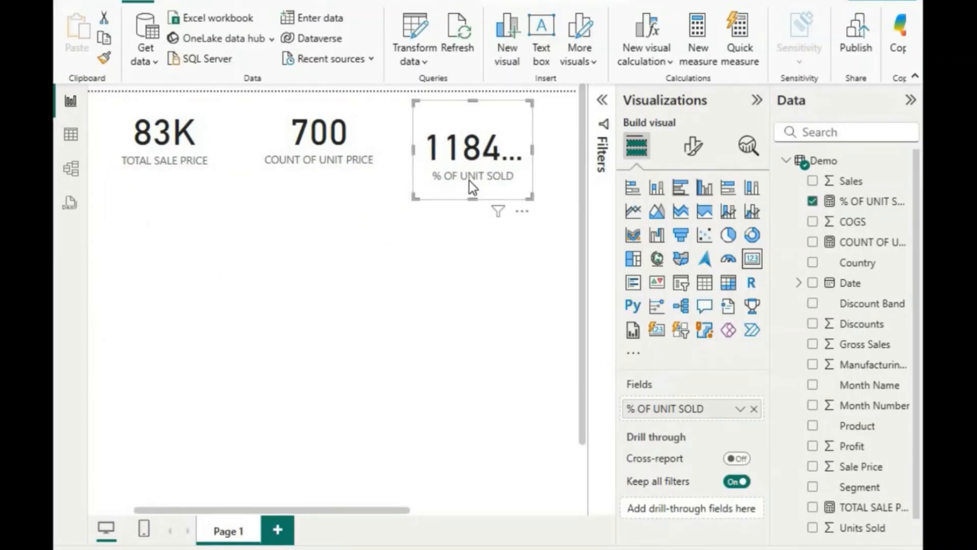
left_click(474, 207)
left_click(479, 197)
left_click_drag(469, 198, 470, 167)
left_click_drag(533, 135, 575, 139)
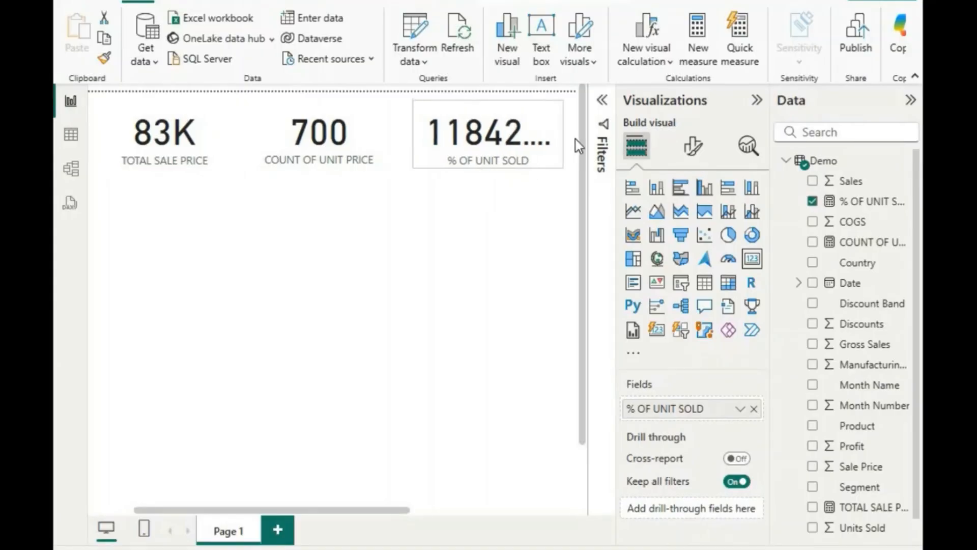
Move the COUNT OF UNIT PRICE card closer to the TOTAL SALE PRICE card and place the % OF UNIT SOLD card beneath them.
left_click_drag(509, 150, 480, 151)
left_click(444, 220)
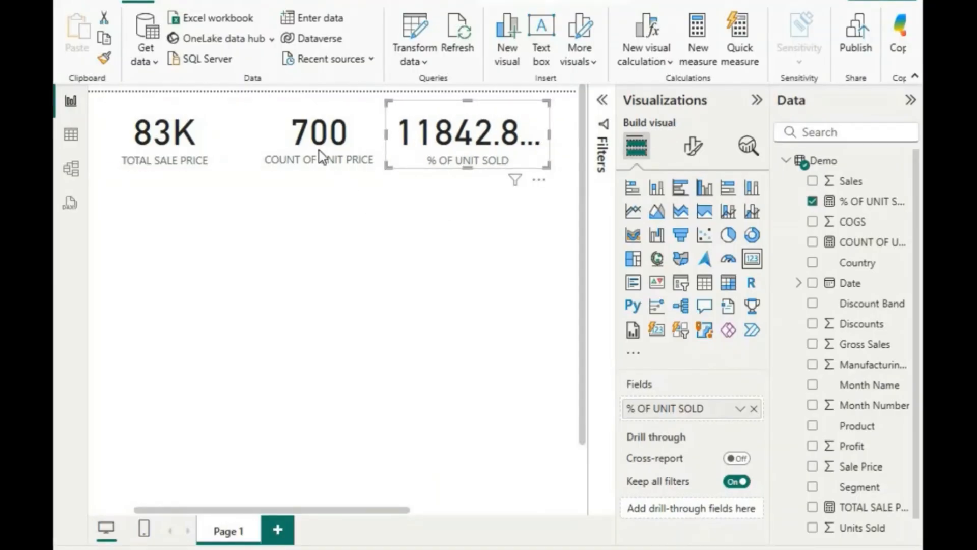
left_click_drag(319, 151, 303, 151)
left_click_drag(473, 134, 196, 230)
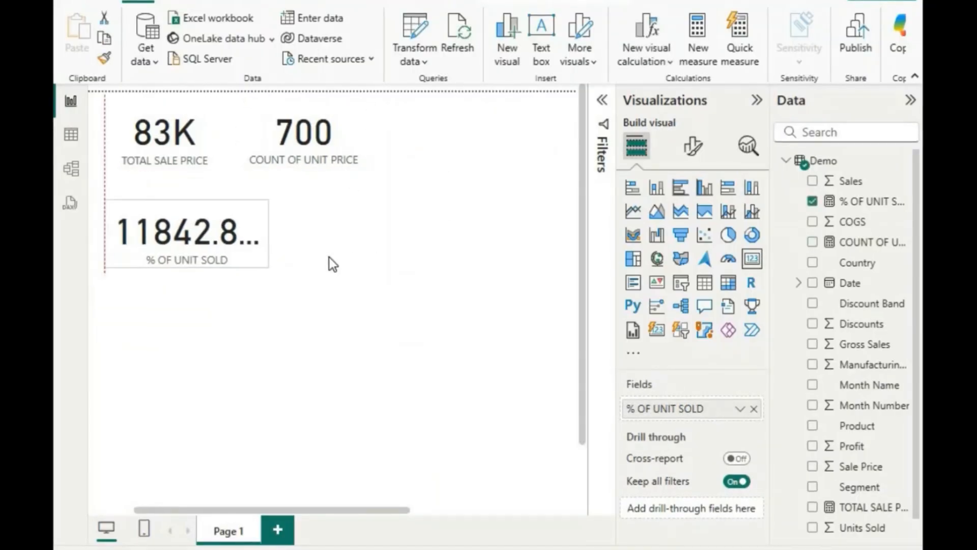
left_click(328, 259)
left_click(271, 233)
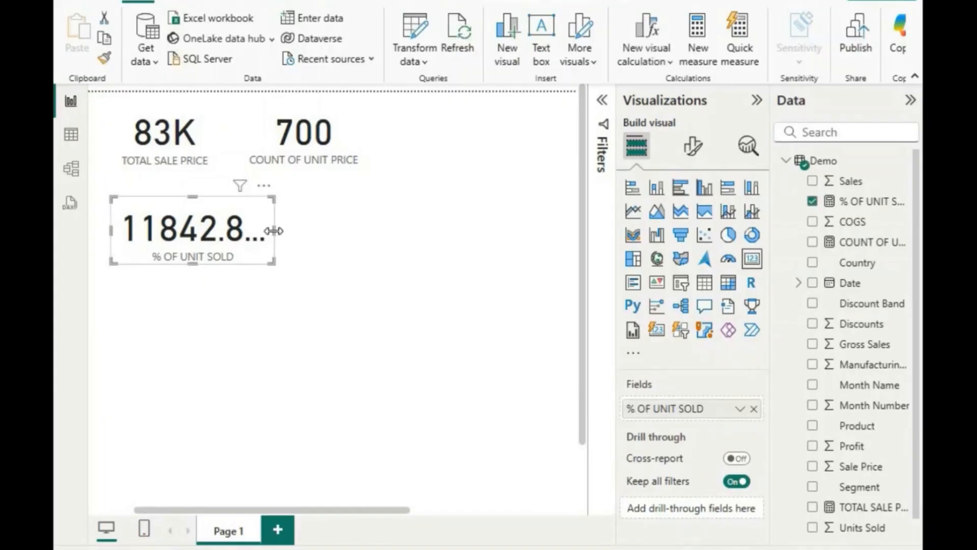
Widen the % OF UNIT SOLD card so its full value fits and move it up closer beneath the other two cards.
left_click_drag(275, 231, 349, 231)
left_click(283, 278)
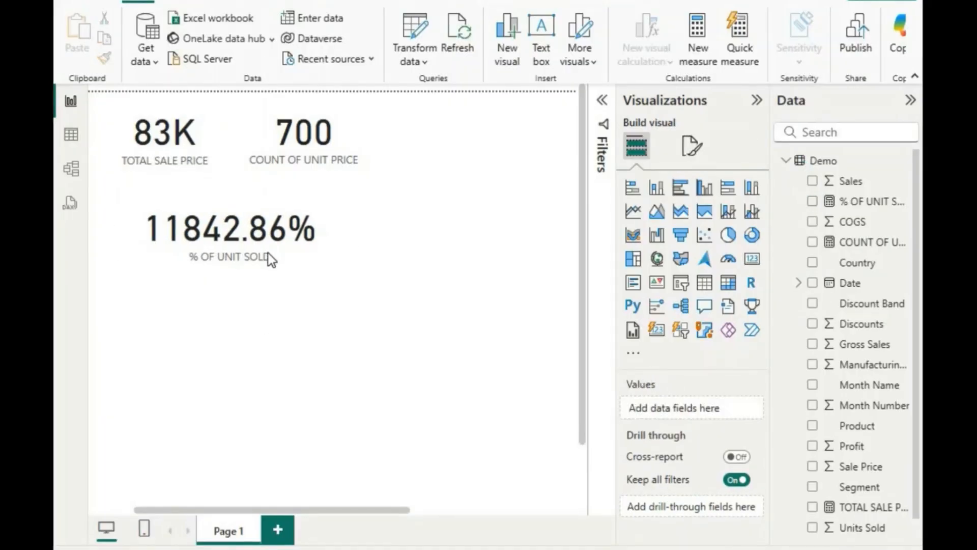
left_click_drag(233, 240, 294, 213)
left_click(358, 284)
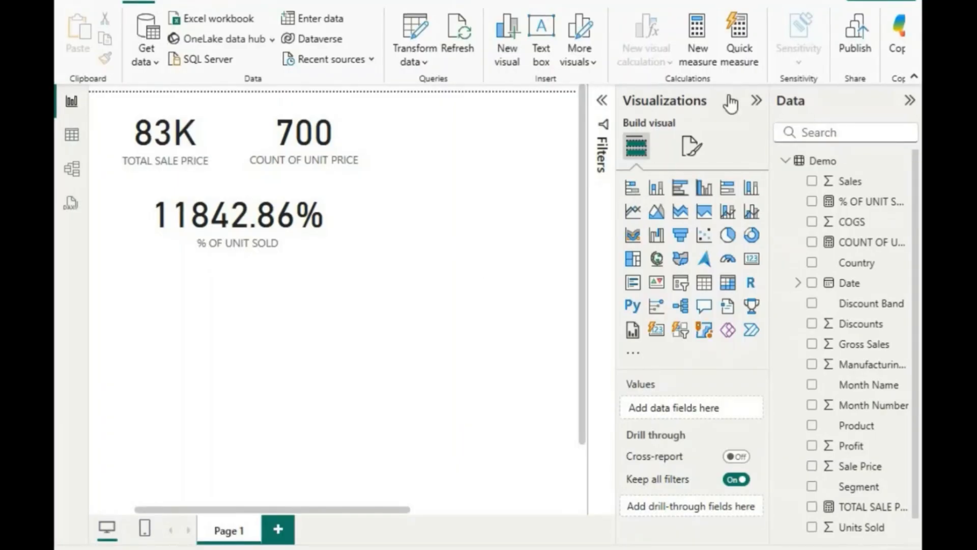
Create a new measure named TOTAL_SALES PRICE and start its formula with the IF function.
left_click(700, 48)
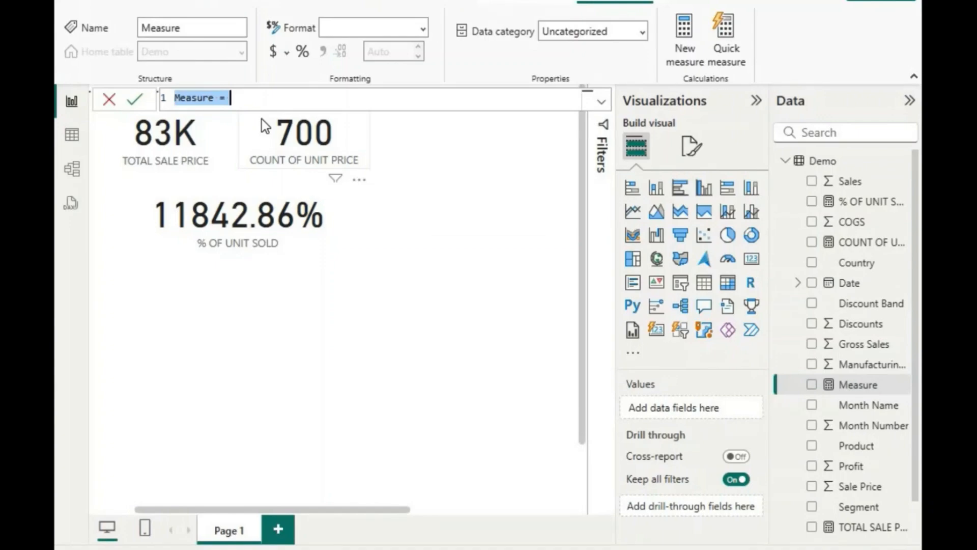
key("BackSpace")
type("to")
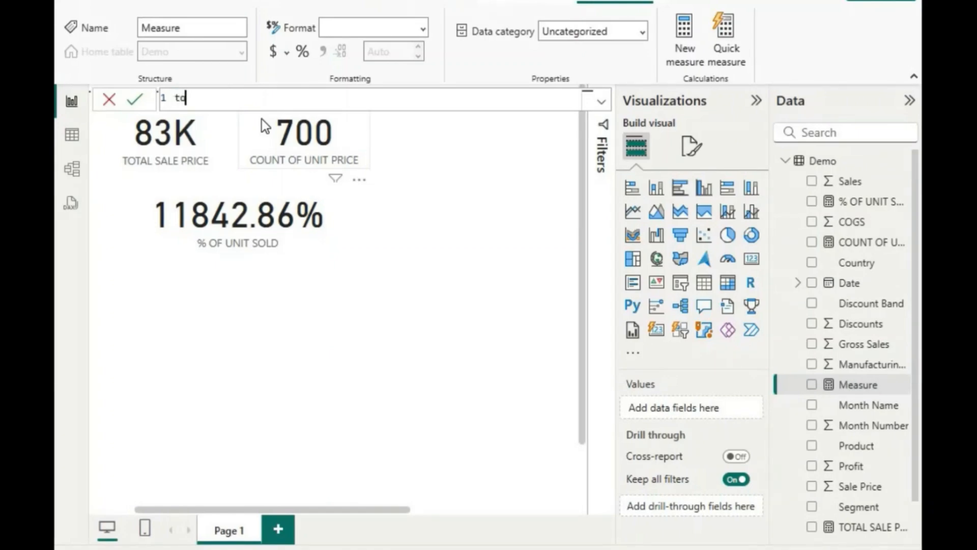
key("BackSpace")
key("BackSpace")
type("TOTAL")
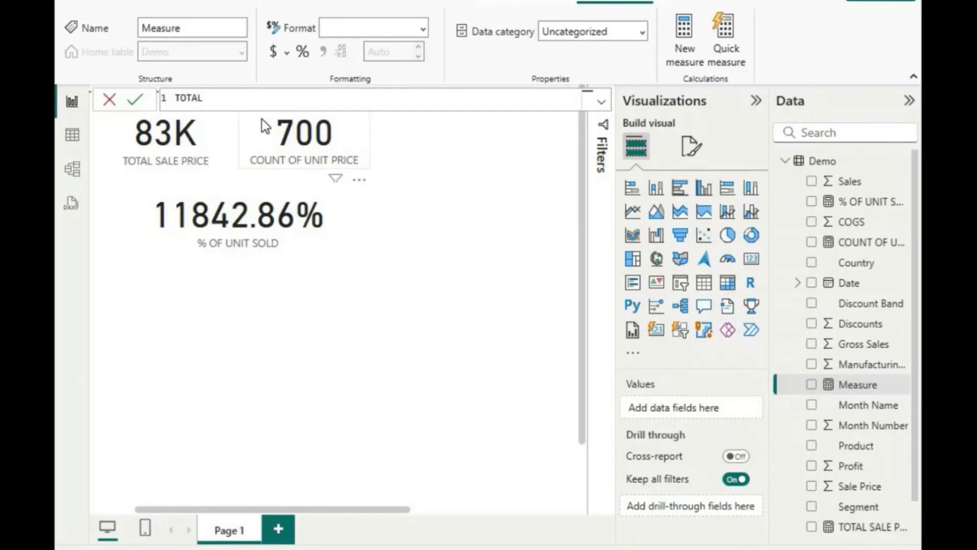
type("_T")
key("BackSpace")
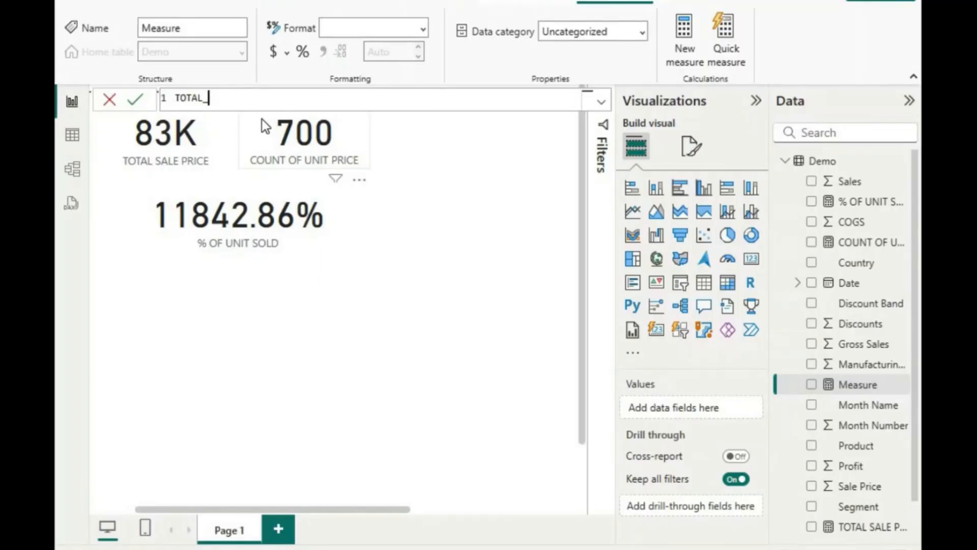
type("SALES")
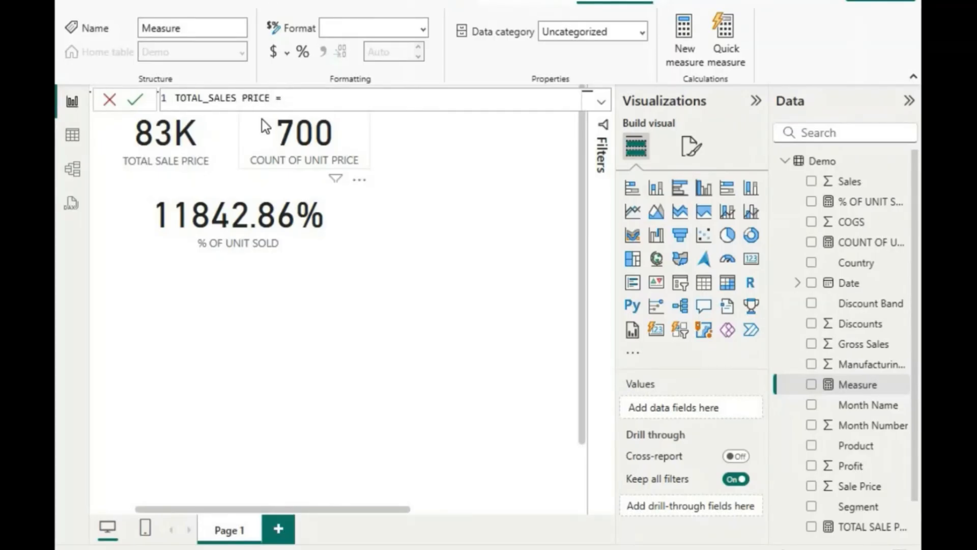
type(" PRICE = if")
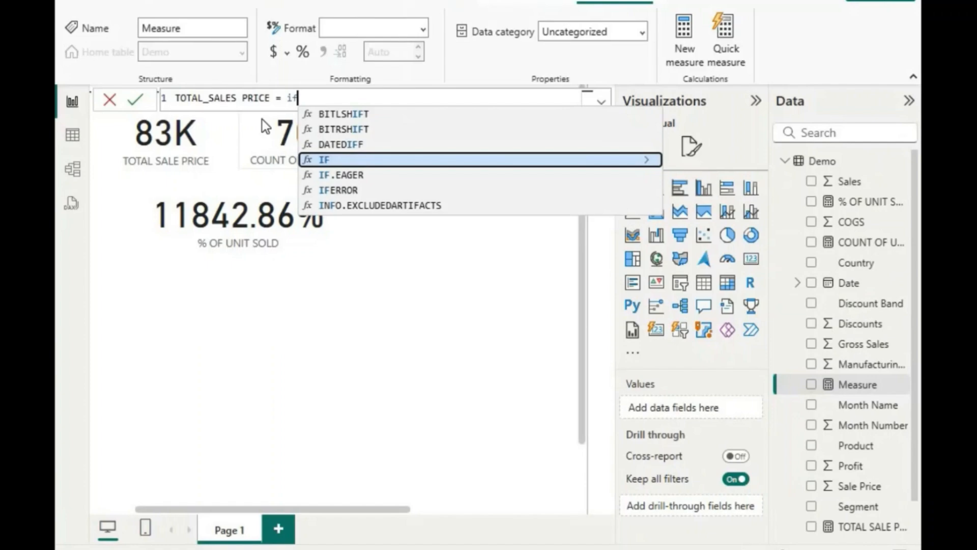
key("Tab")
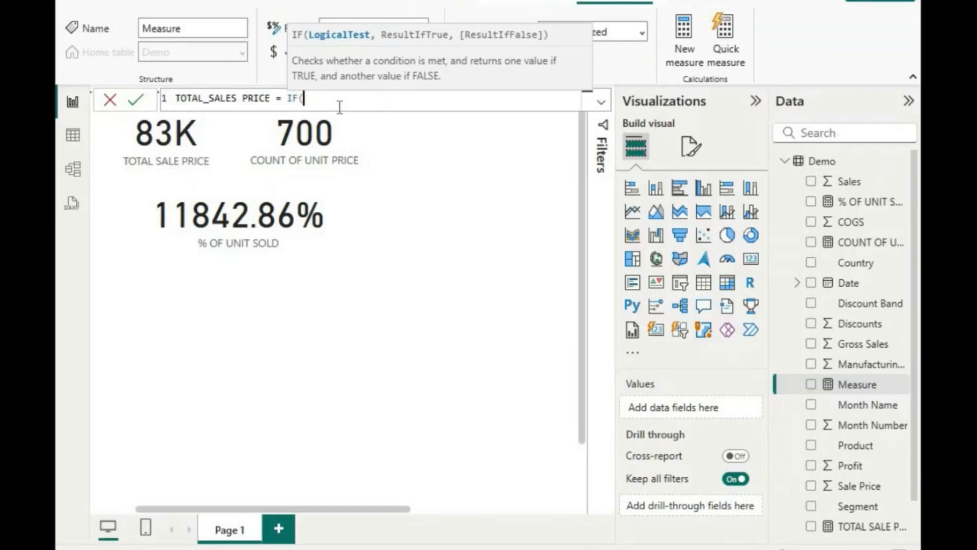
Complete the IF formula to test [TOTAL SALE PRICE]>=100, returning "good" when true and "bad" when false, and commit it.
type("to")
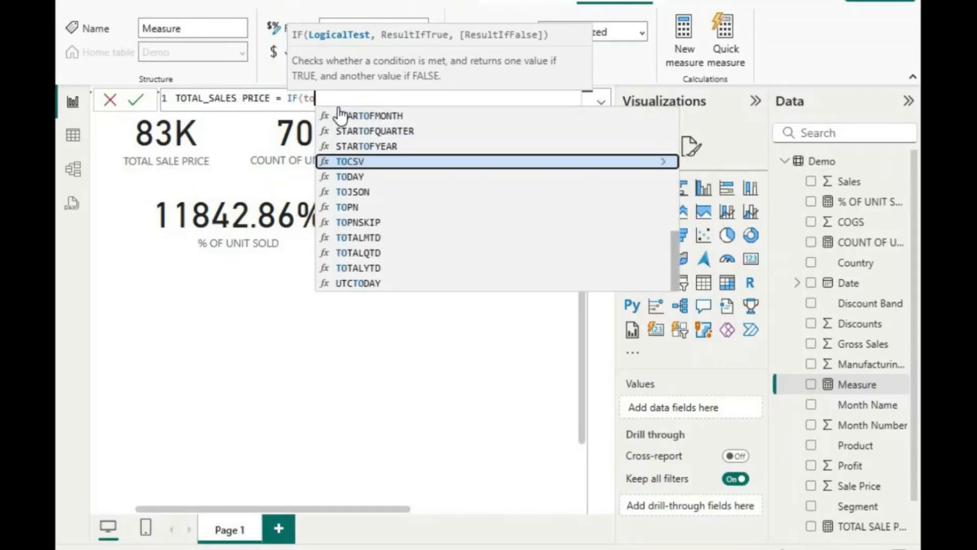
type("ta")
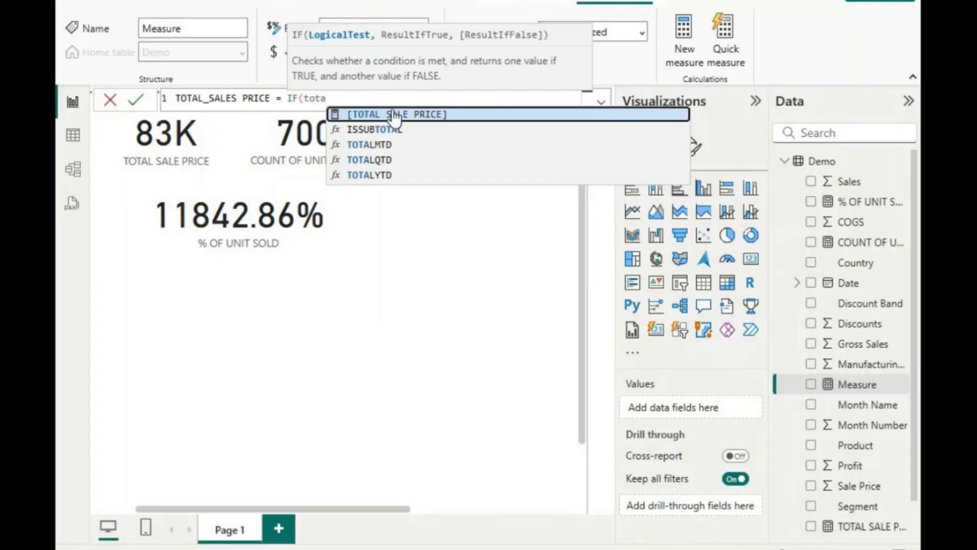
key("Tab")
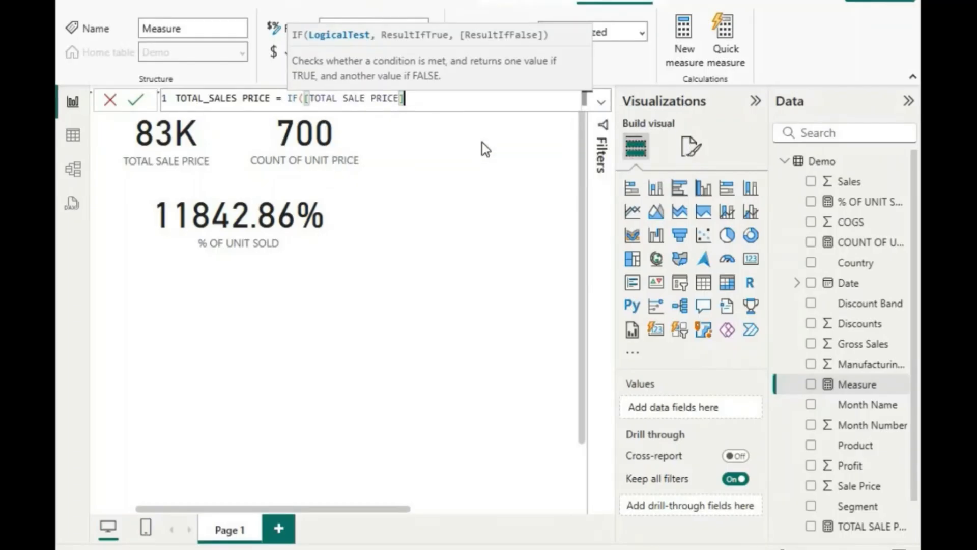
type(">=1")
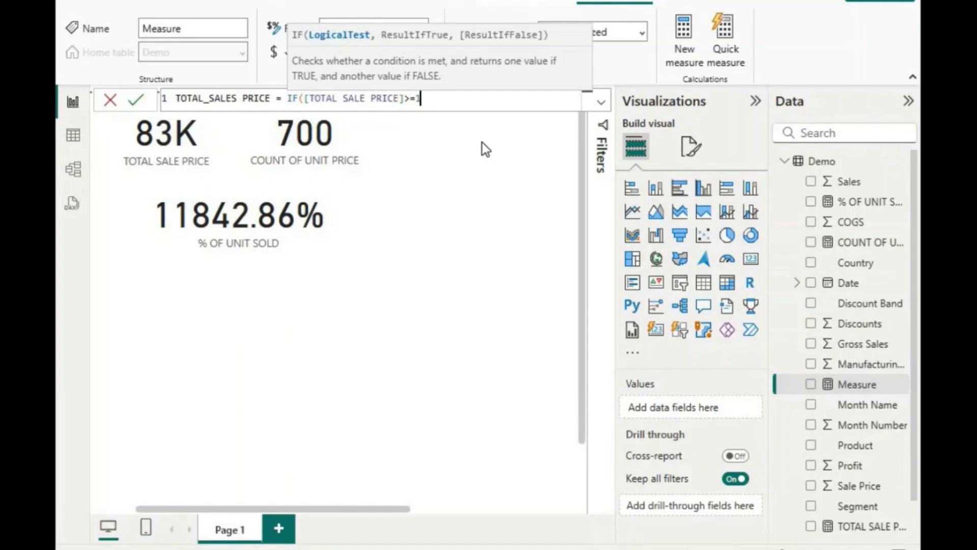
type("00,")
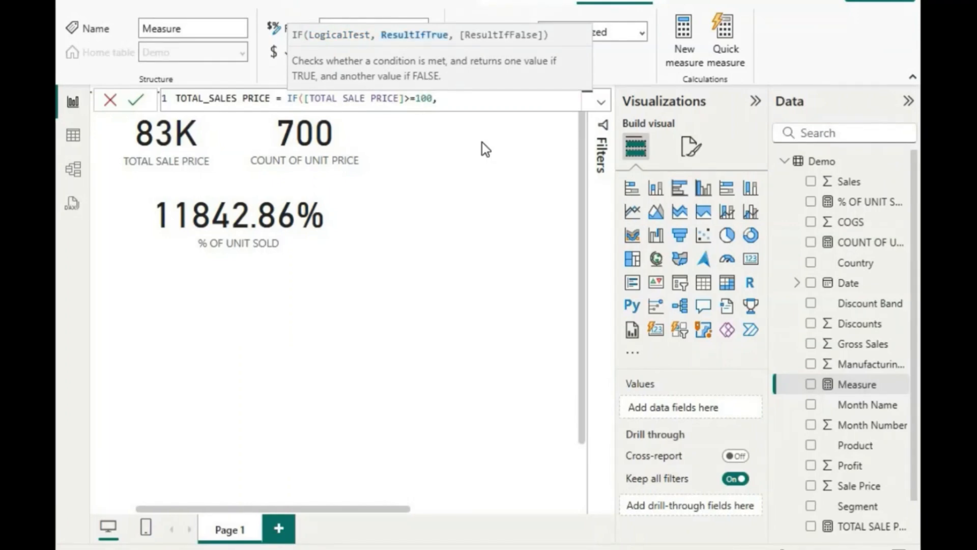
type("\"")
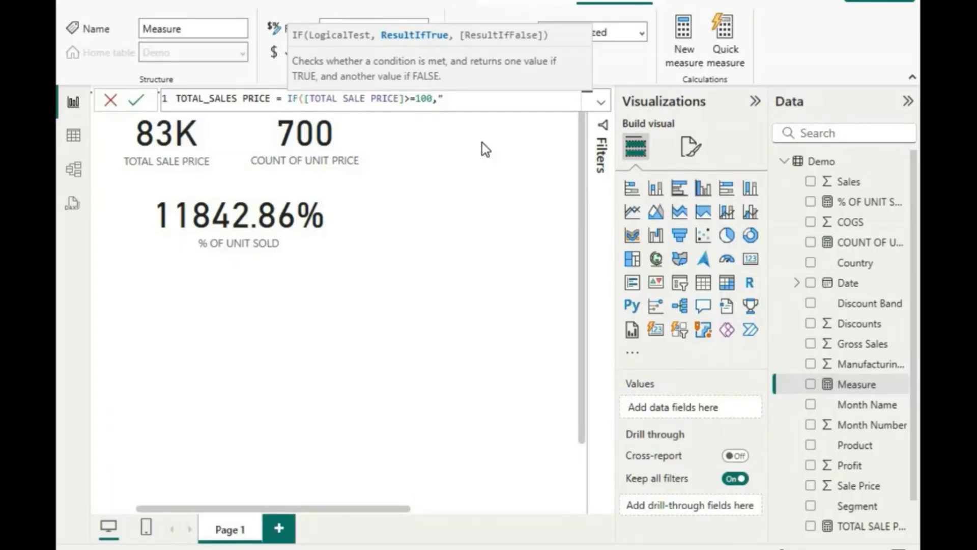
type("good\"")
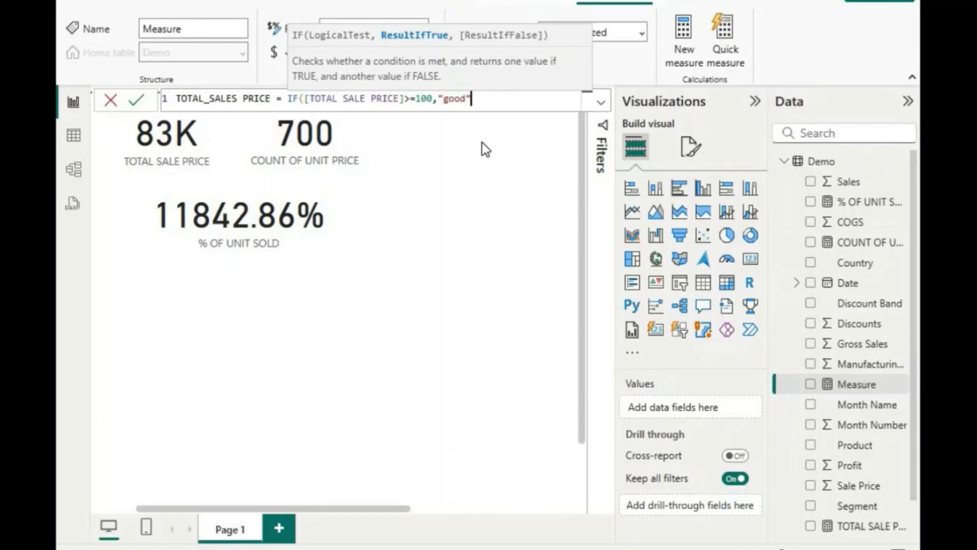
type(",\"")
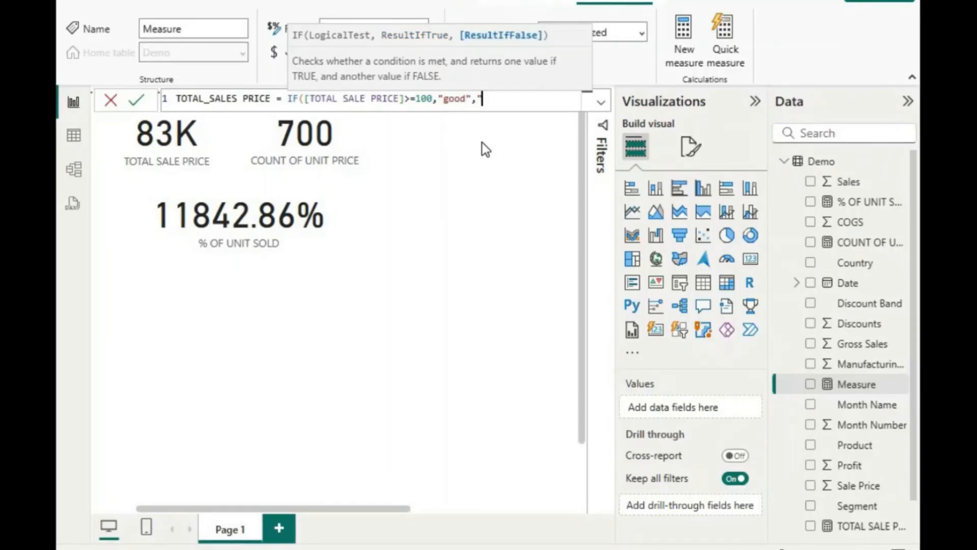
type("bad\"")
key("Return")
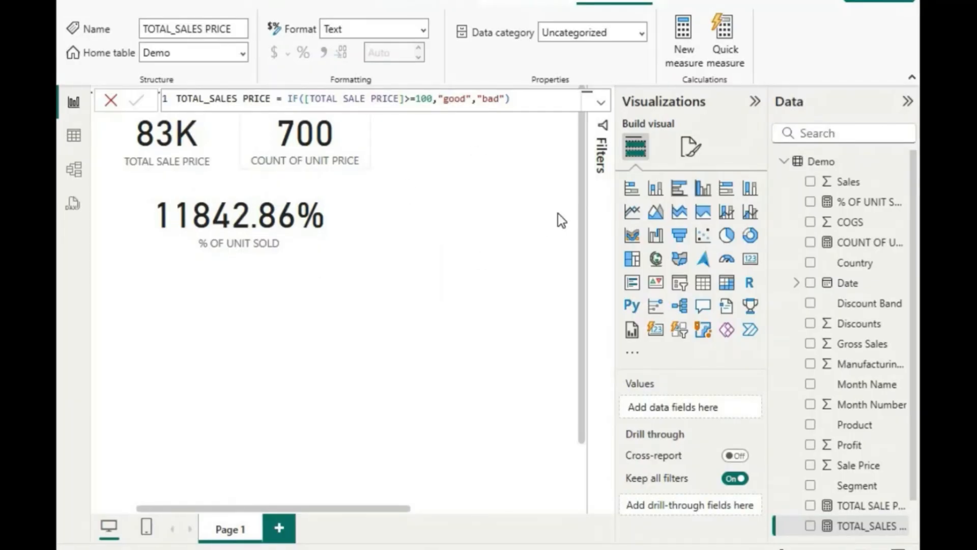
left_click(703, 283)
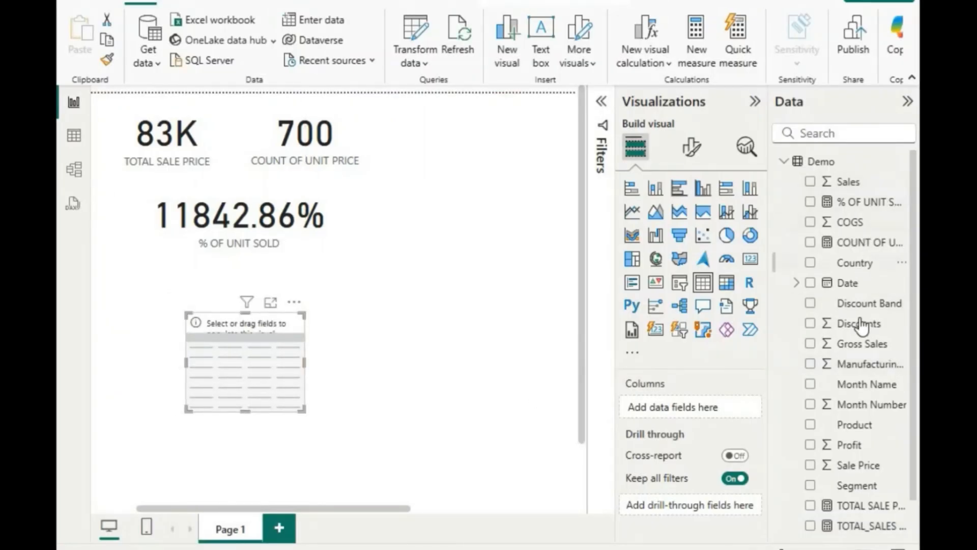
scroll(853, 322, "down", 2)
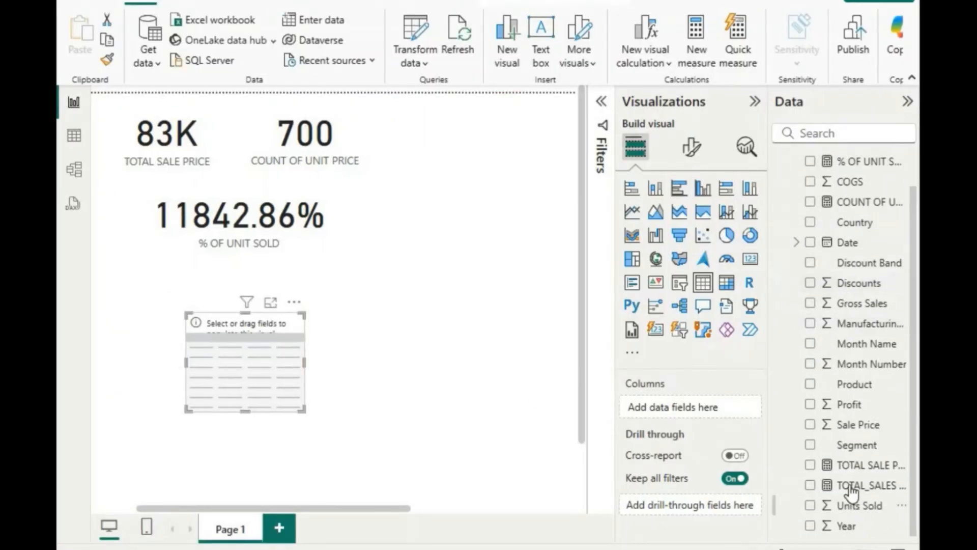
left_click_drag(851, 486, 380, 505)
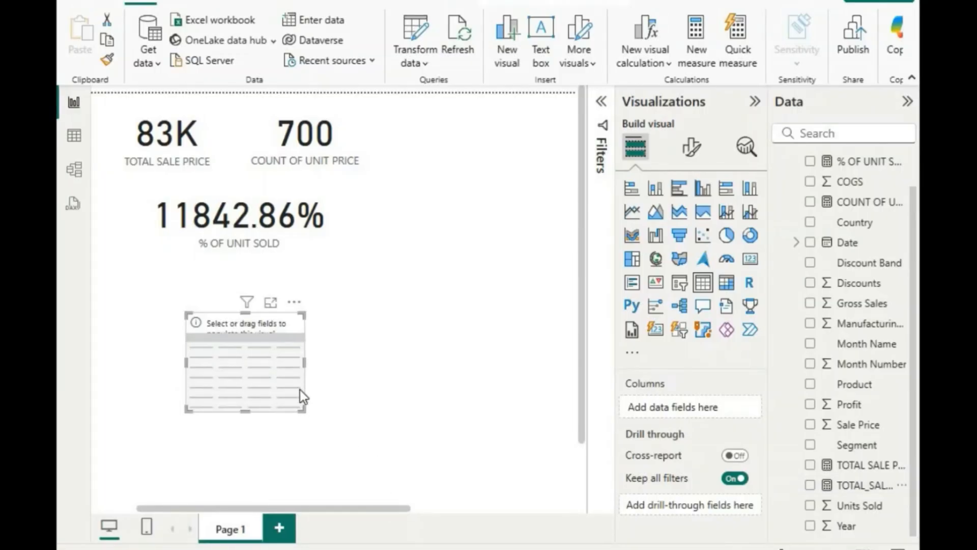
left_click(310, 362)
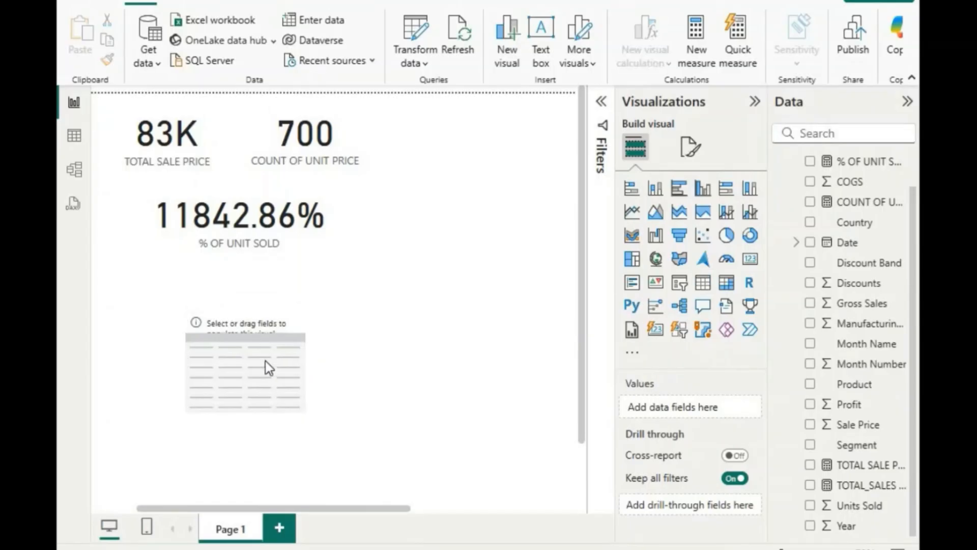
left_click(268, 362)
left_click(292, 304)
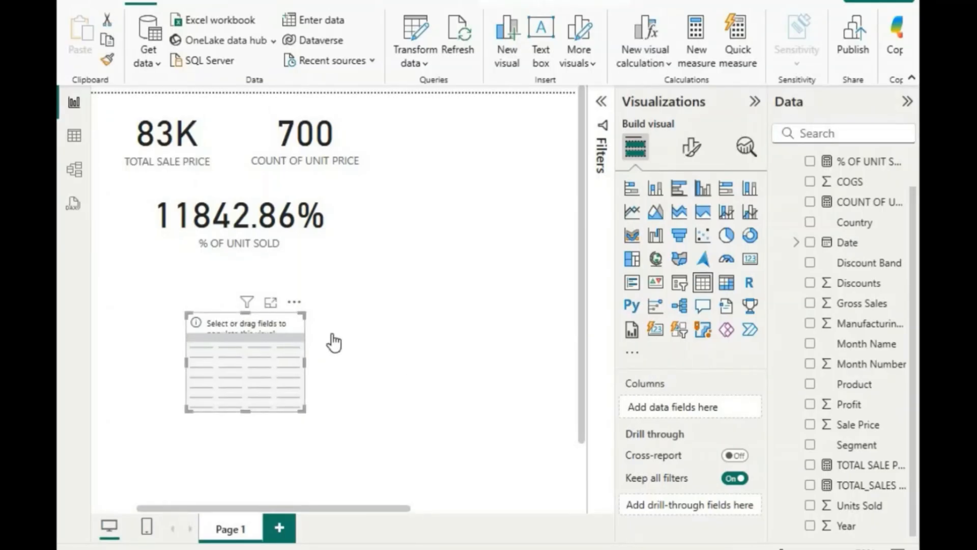
left_click(427, 324)
Insert a table visual containing the Country, Month Name and TOTAL_SALES PRICE fields.
left_click(697, 285)
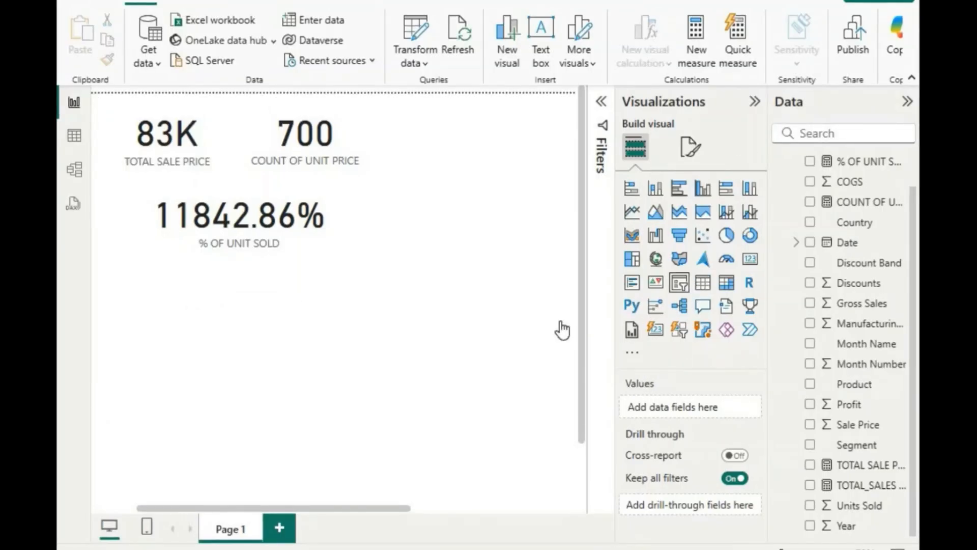
left_click(853, 227)
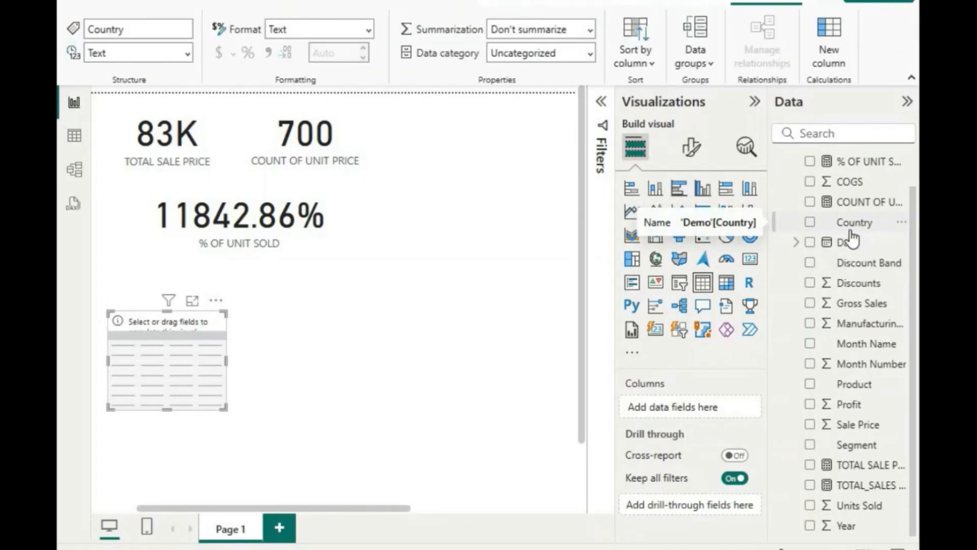
left_click(810, 223)
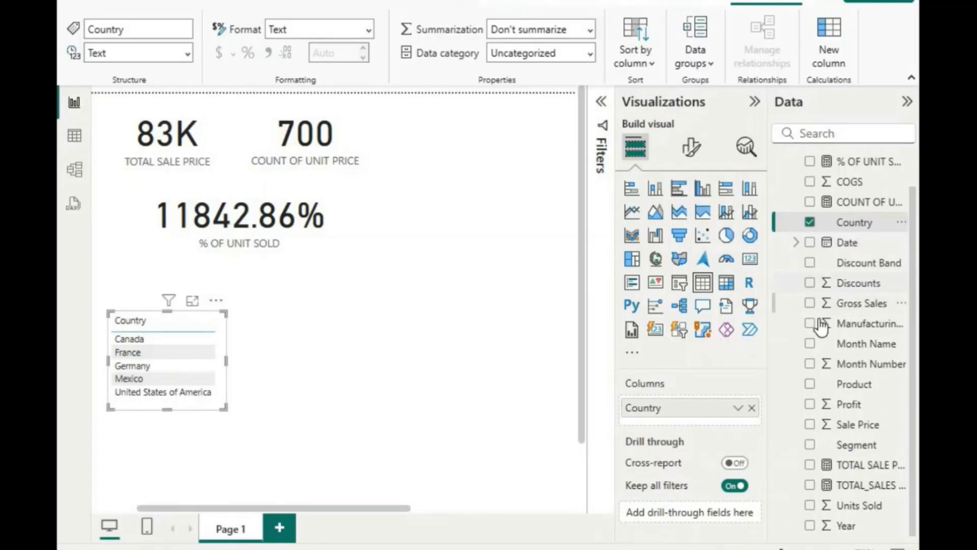
left_click(810, 343)
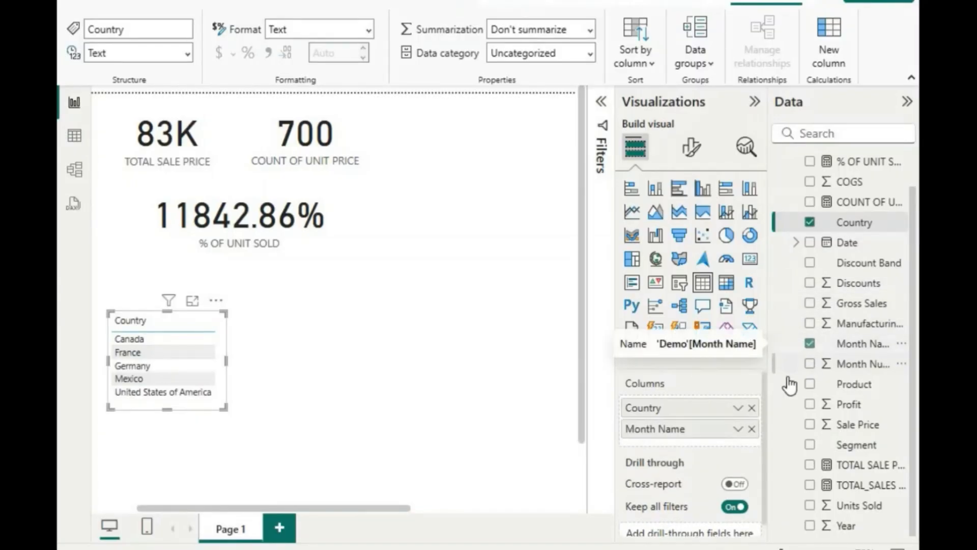
left_click(809, 484)
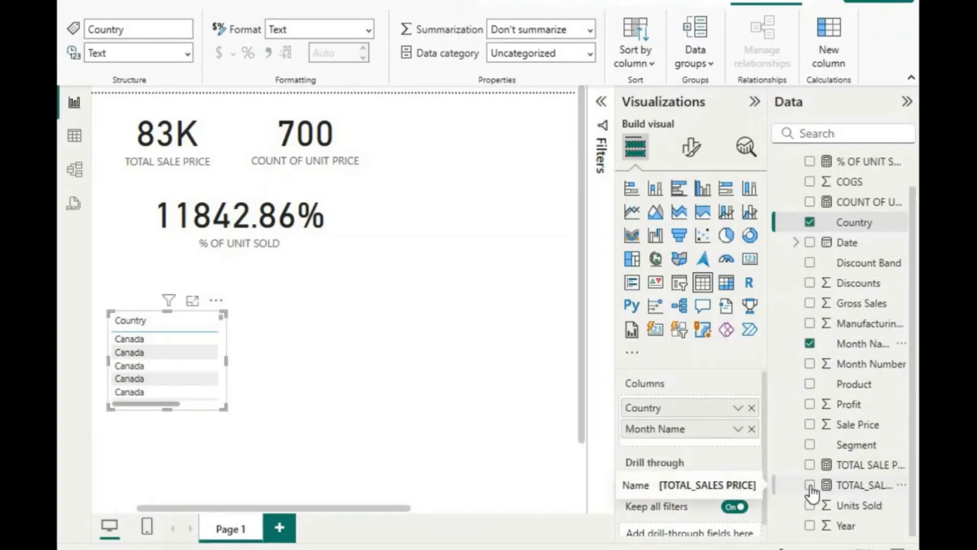
Widen the table visual until all three of its columns fit.
left_click(387, 360)
left_click(217, 373)
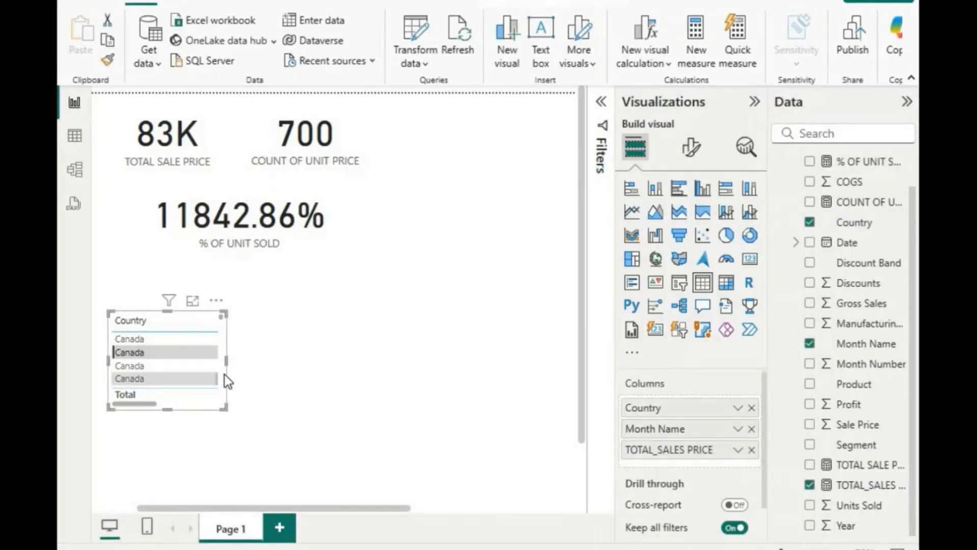
left_click_drag(227, 362, 384, 365)
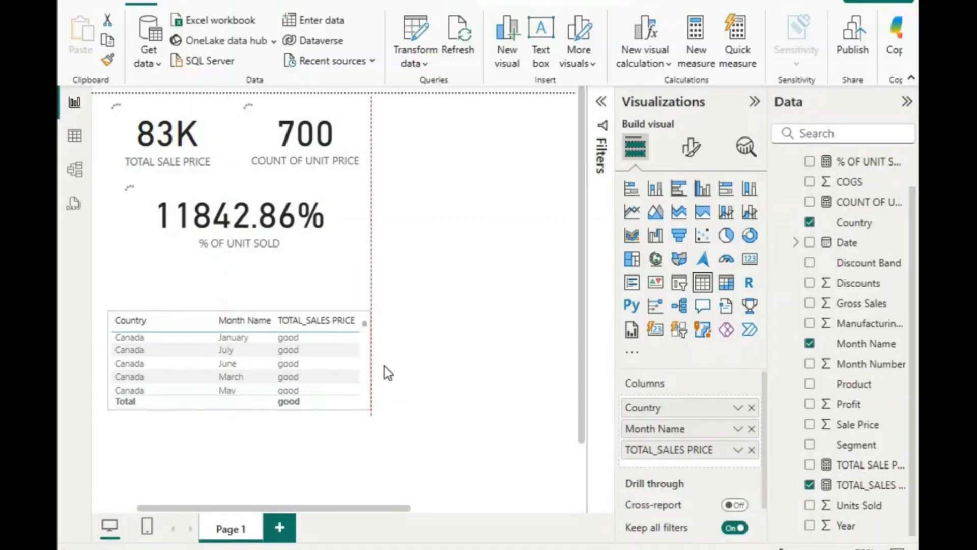
left_click(354, 444)
Move the table further down the page below the % OF UNIT SOLD card and look through its rows.
scroll(322, 378, "down", 1)
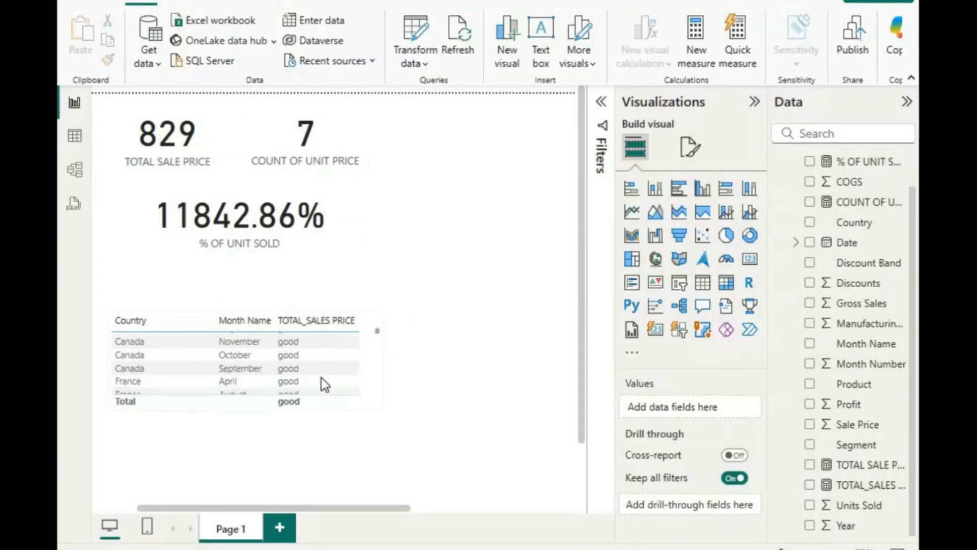
left_click_drag(336, 352, 330, 417)
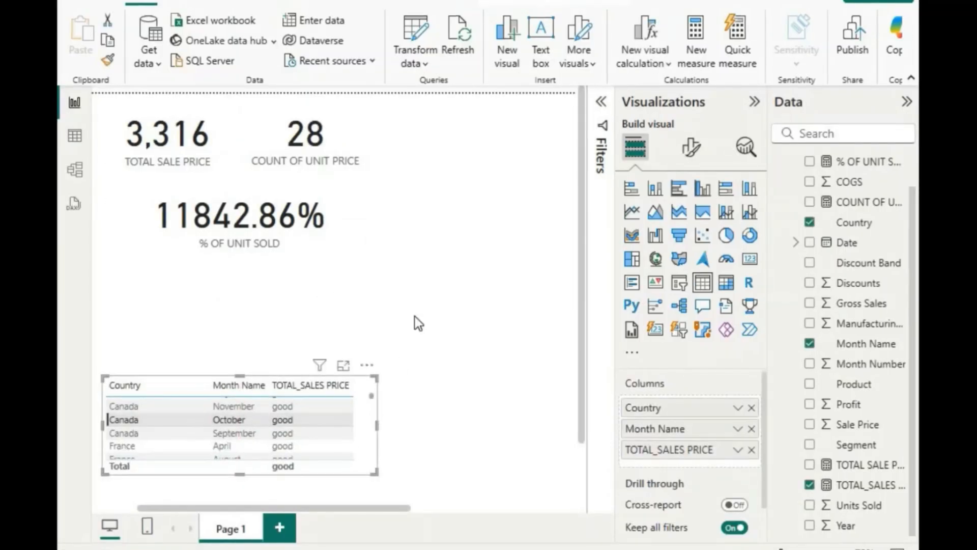
scroll(314, 400, "down", 2)
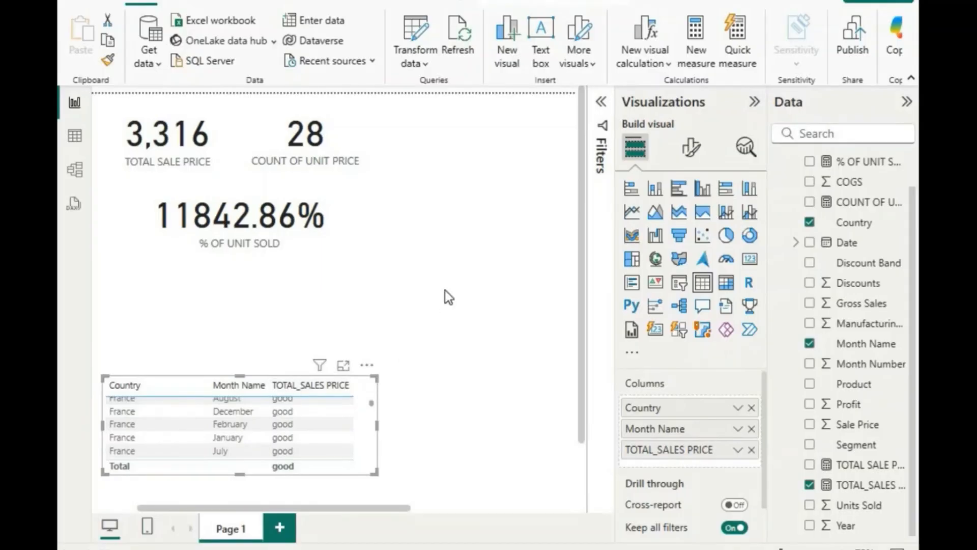
scroll(313, 427, "up", 1)
left_click_drag(312, 420, 313, 431)
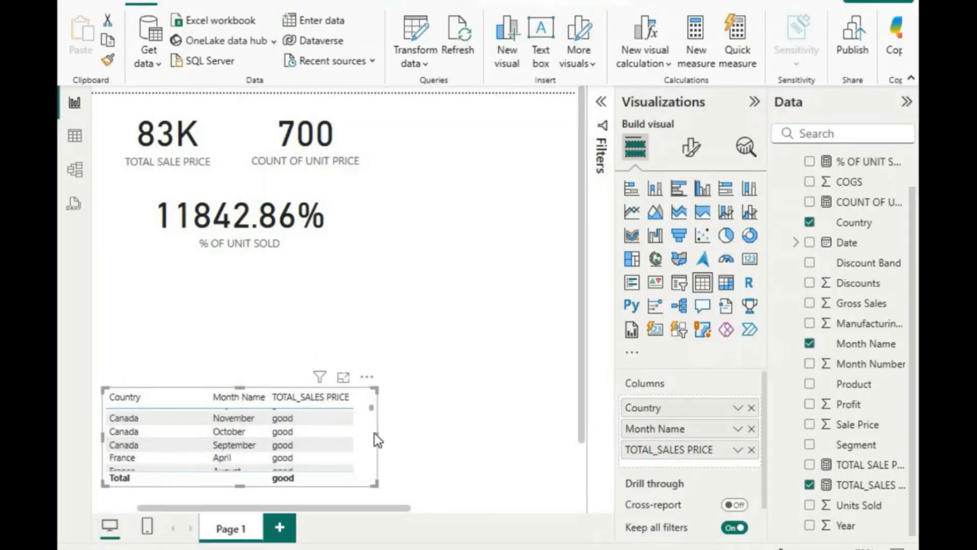
scroll(371, 422, "down", 2)
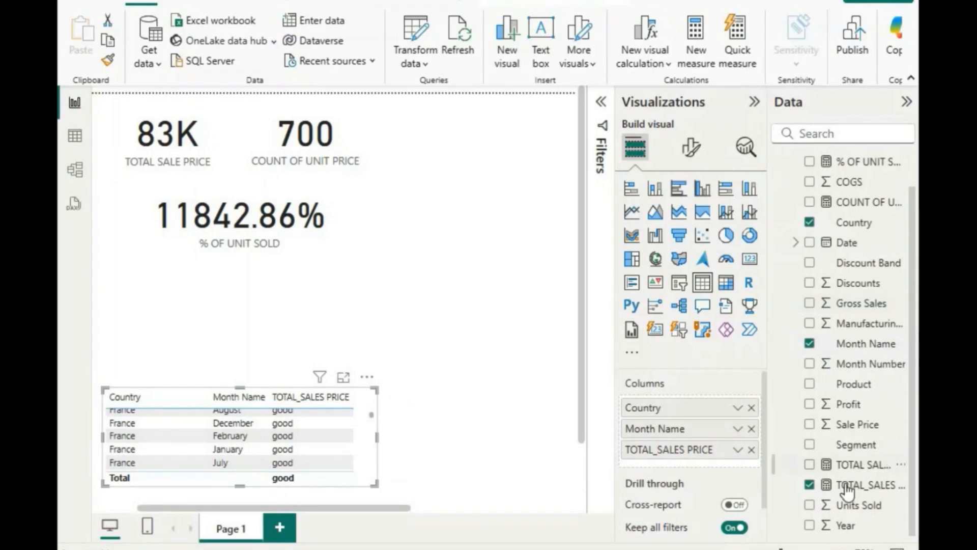
Stretch the table visual up to just below the % OF UNIT SOLD card to review its rows, and remove it from the page.
left_click(523, 306)
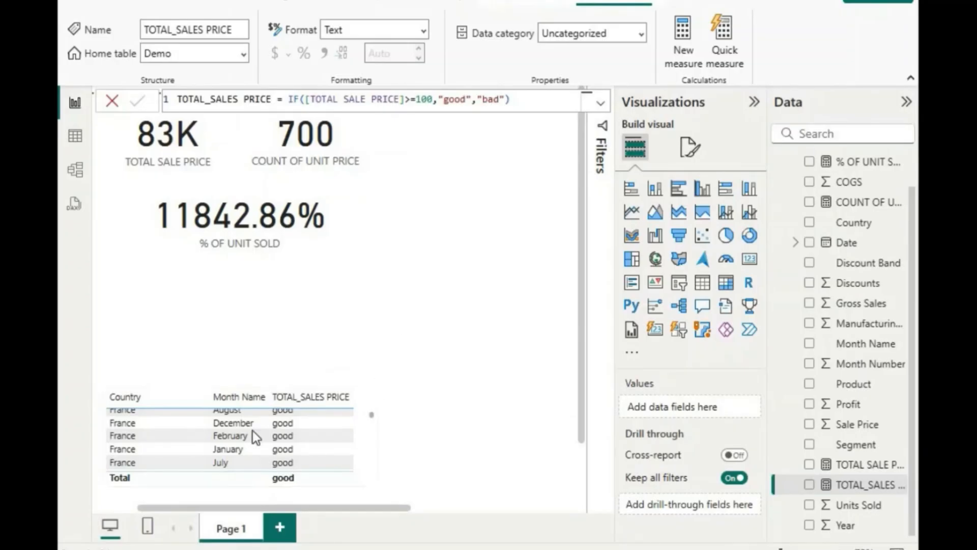
left_click(249, 402)
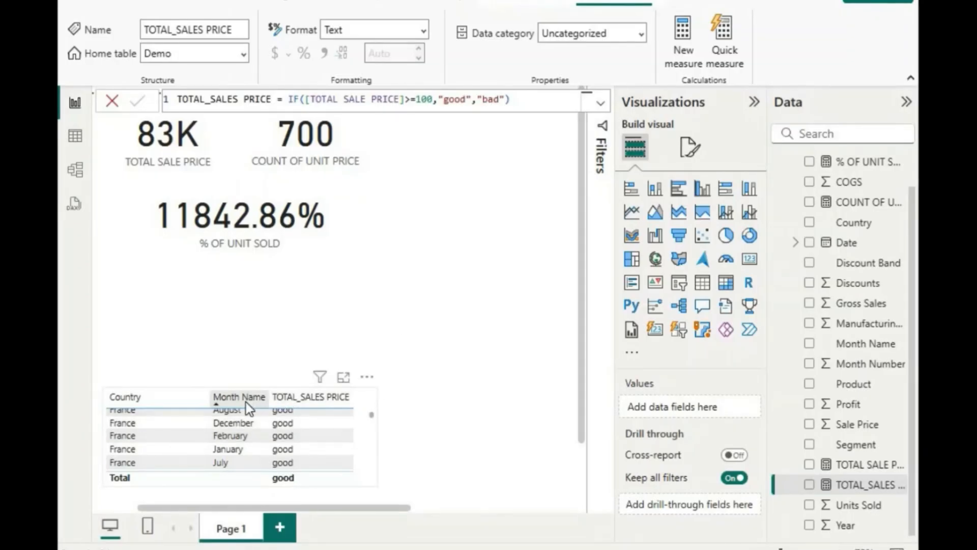
left_click(237, 384)
left_click_drag(237, 386, 267, 304)
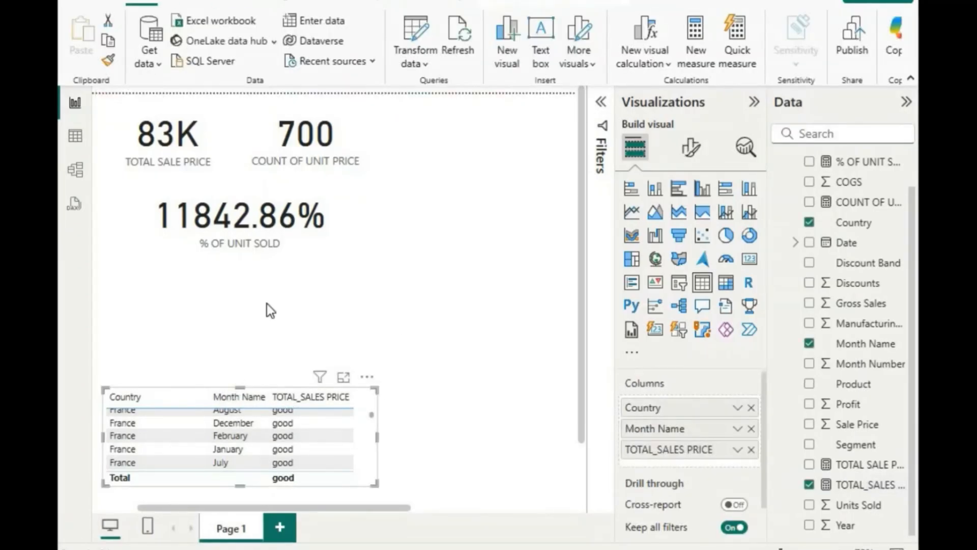
left_click_drag(371, 367, 375, 319)
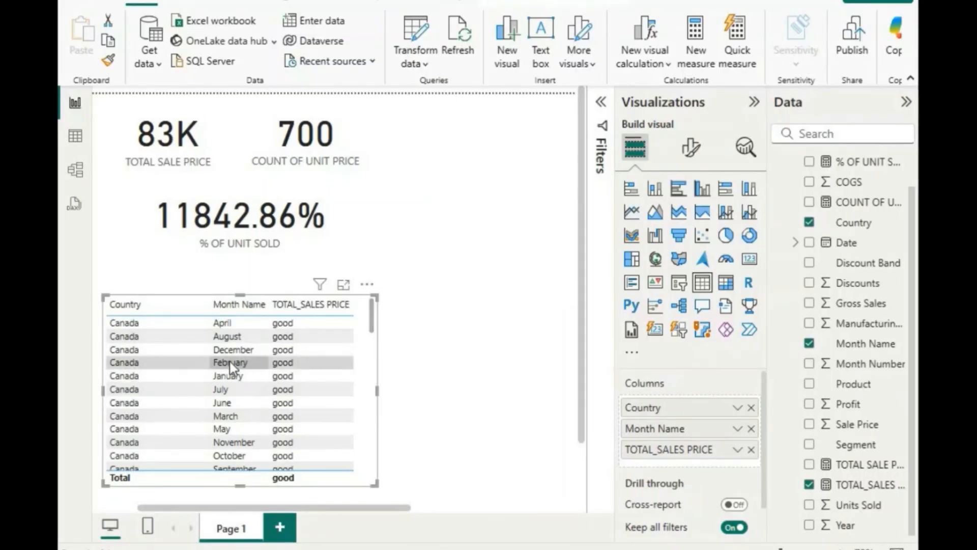
scroll(229, 361, "down", 15)
scroll(233, 358, "up", 15)
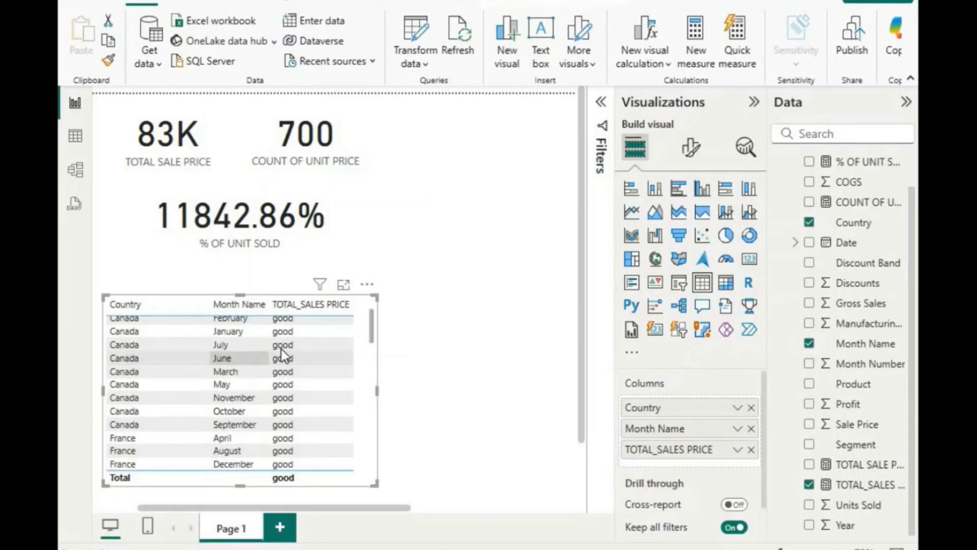
left_click(367, 284)
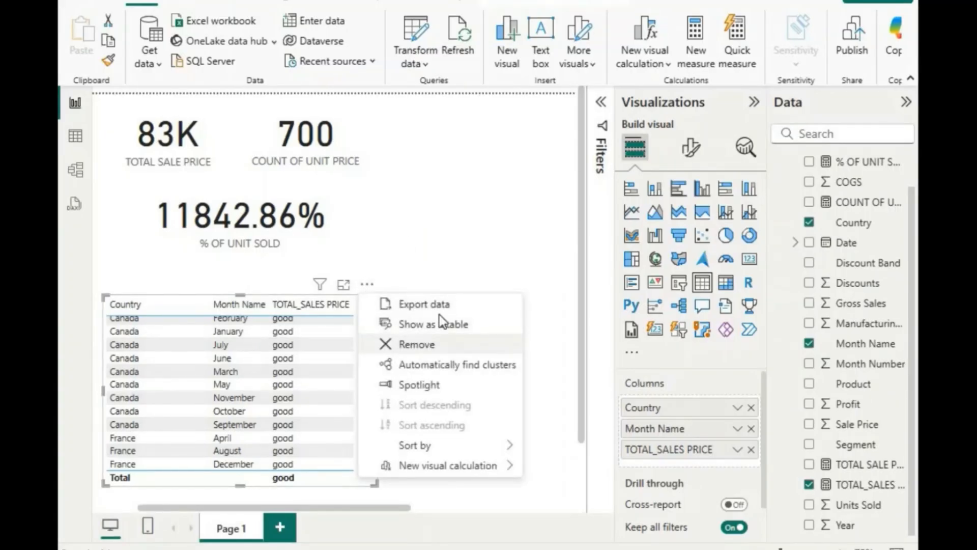
left_click(427, 344)
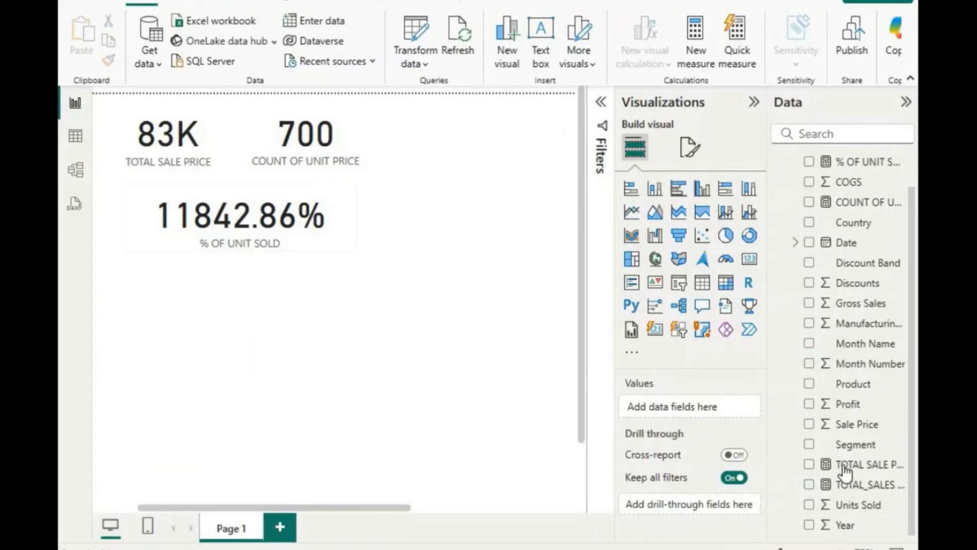
Delete the "bad" false-result argument and closing bracket from the TOTAL_SALES PRICE measure's formula.
left_click(865, 484)
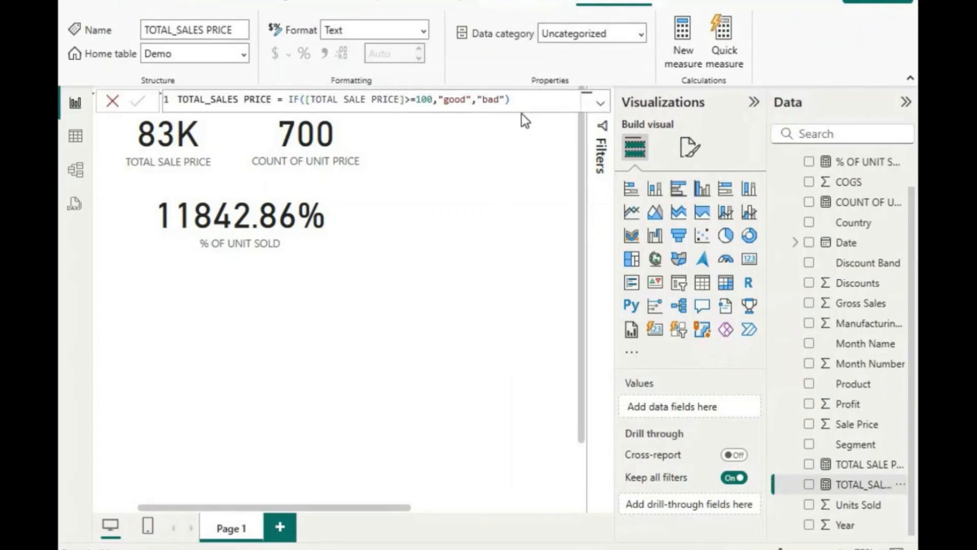
left_click(515, 98)
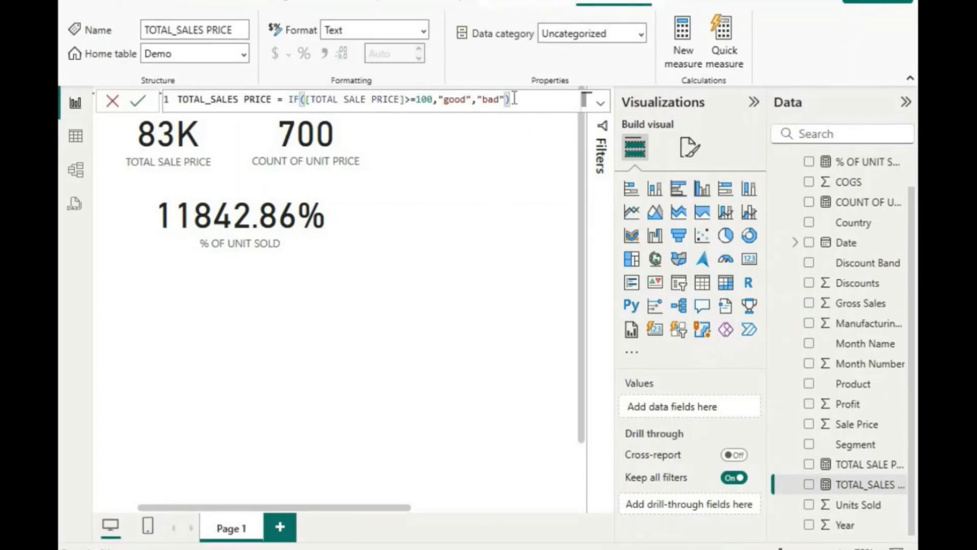
key("BackSpace")
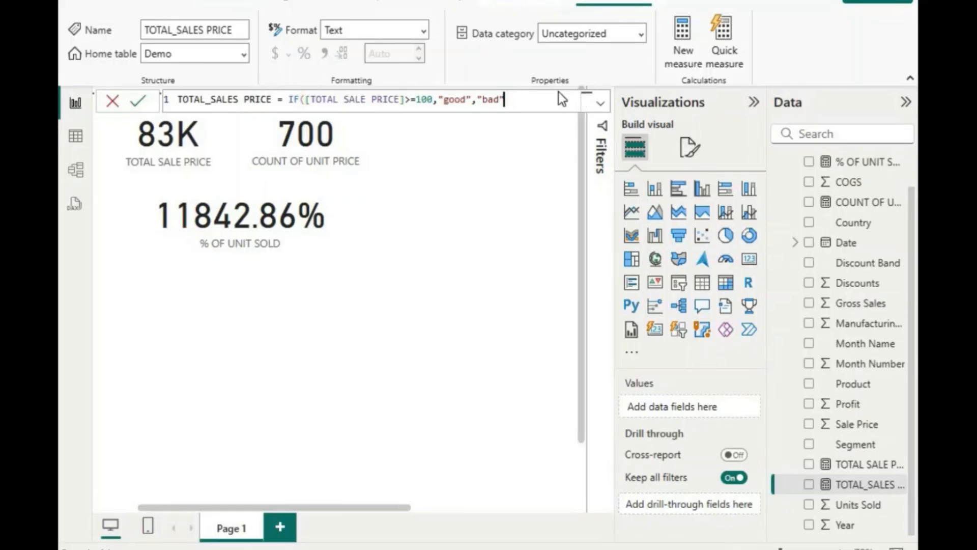
key("BackSpace")
key("BackSpace")
key("BackSpace")
key("BackSpace")
key("BackSpace")
key("BackSpace")
key("BackSpace")
key("BackSpace")
key("BackSpace")
key("BackSpace")
key("BackSpace")
key("BackSpace")
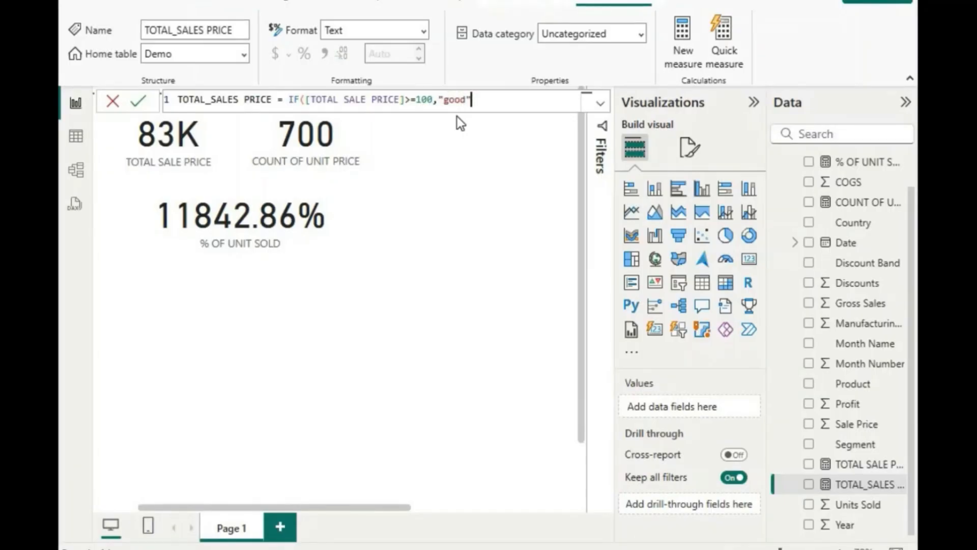
Add a nested IF as the false result, testing [TOTAL SALE PRICE]<100 and returning "bad", and commit the formula.
type(",if")
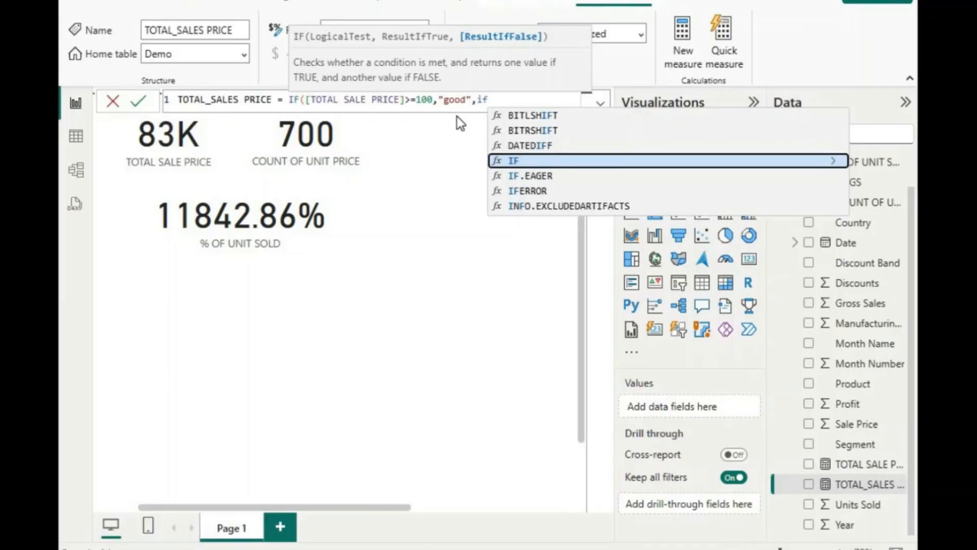
key("Tab")
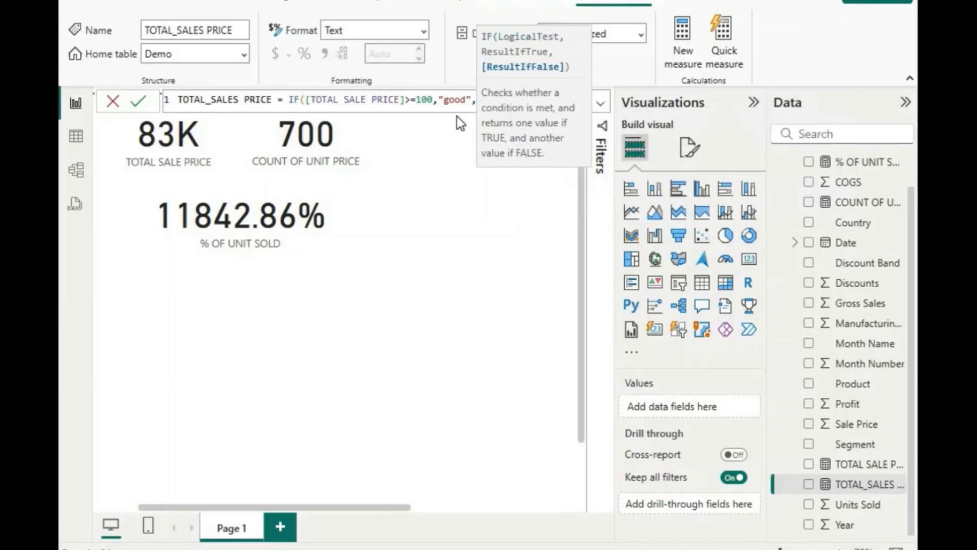
type("toa")
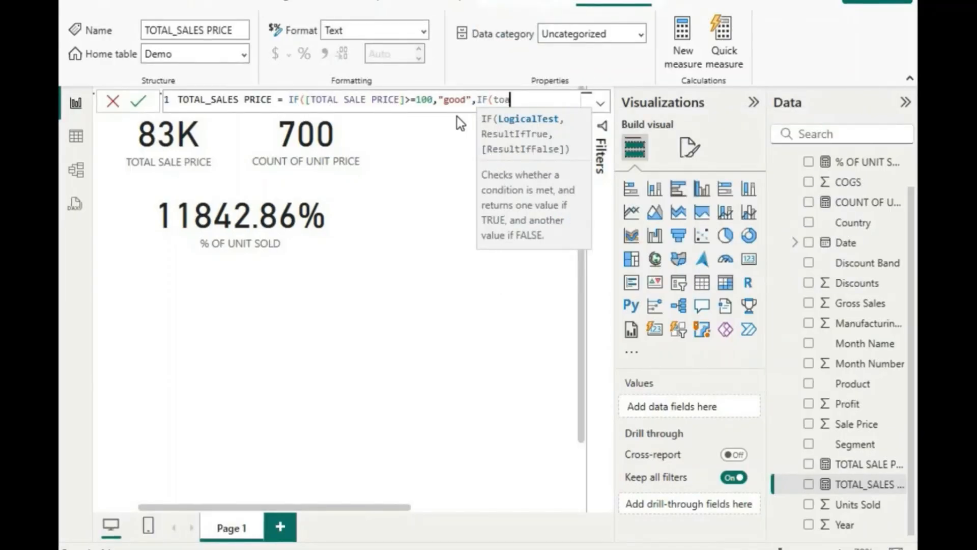
key("BackSpace")
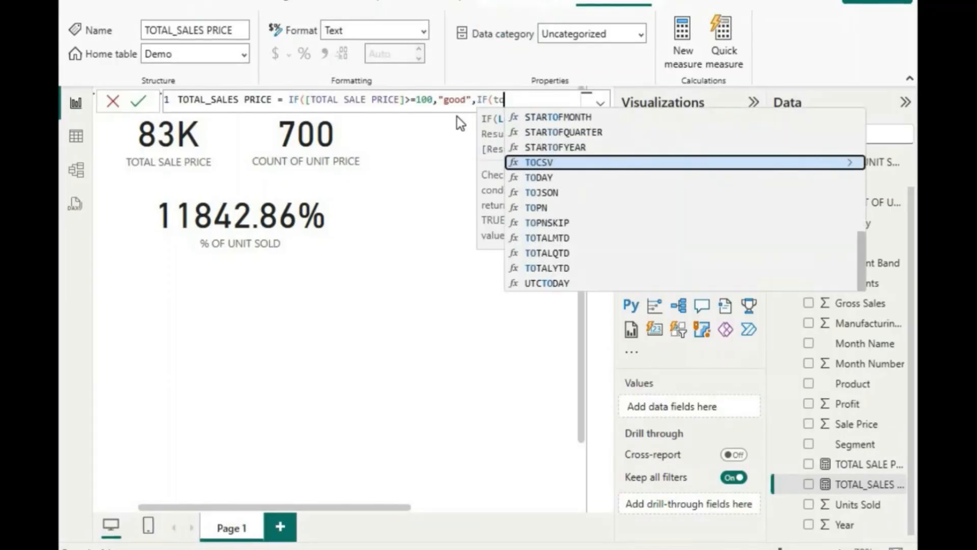
type("ta")
key("Tab")
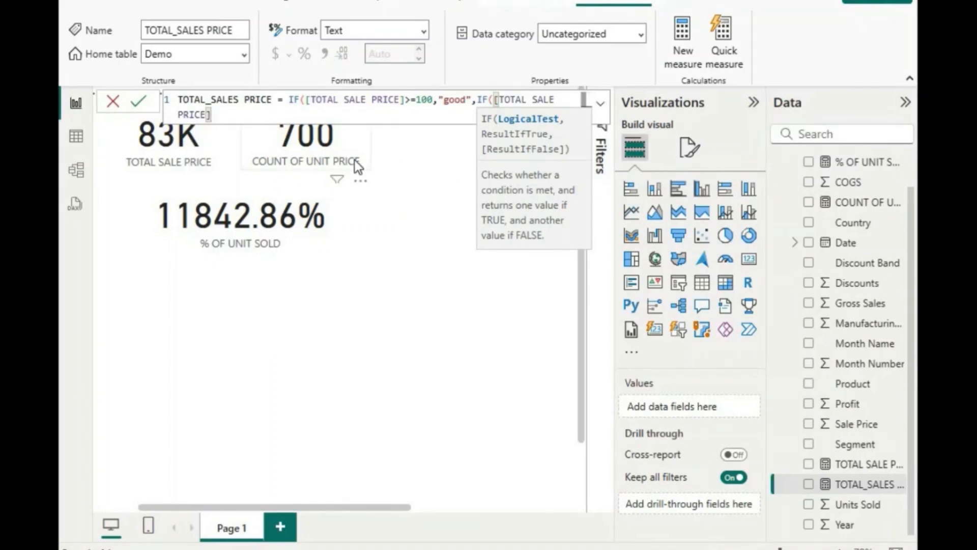
type("<100,'")
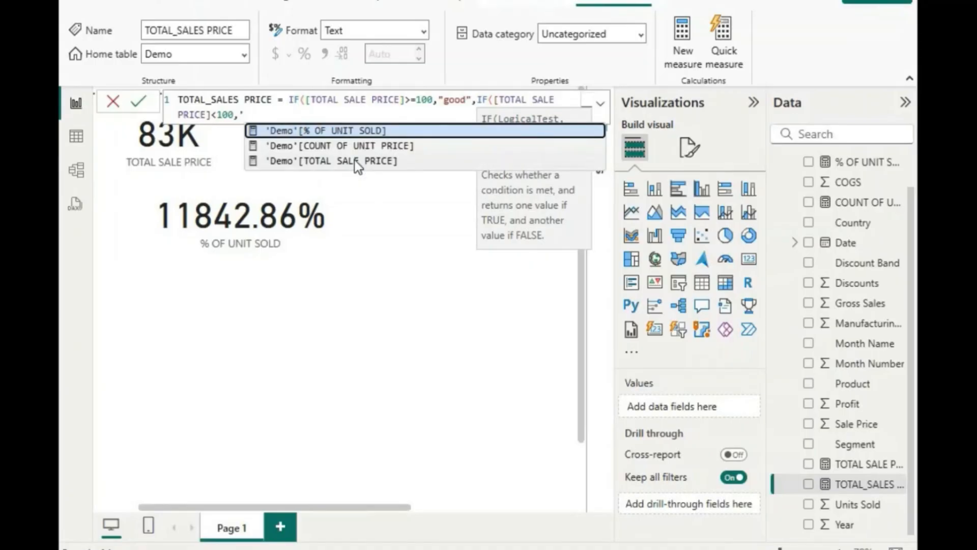
key("BackSpace")
type("\"bad\"")
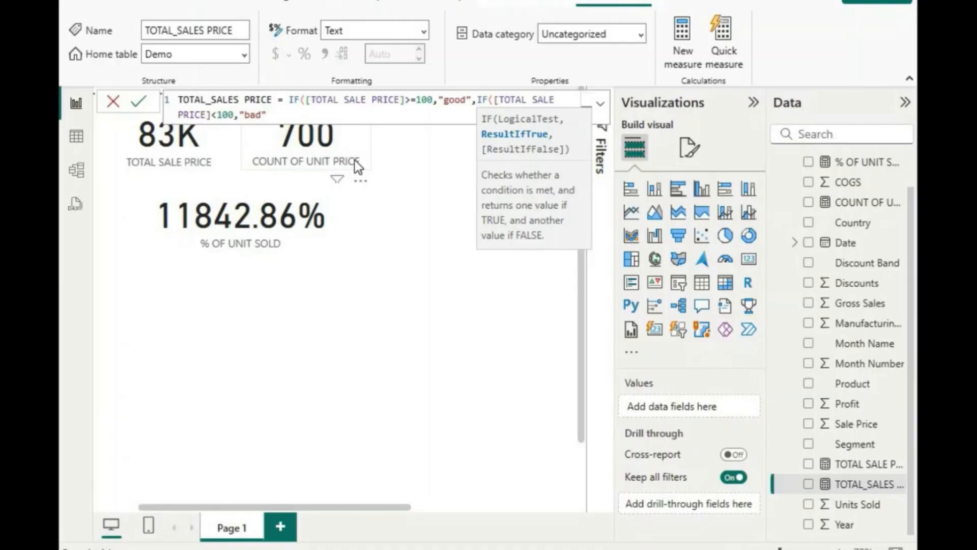
key("Return")
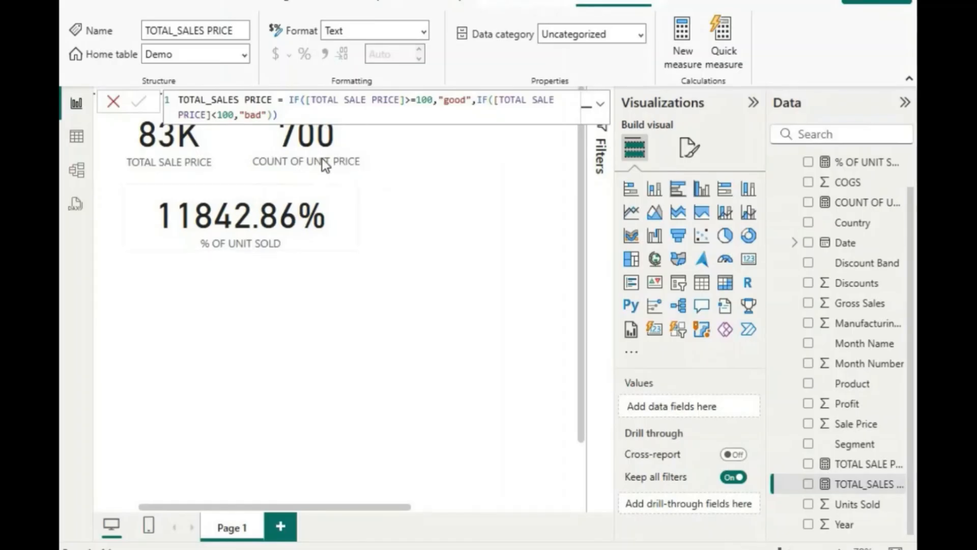
Insert a table visual containing the TOTAL_SALES PRICE, Country and Profit fields.
left_click(450, 277)
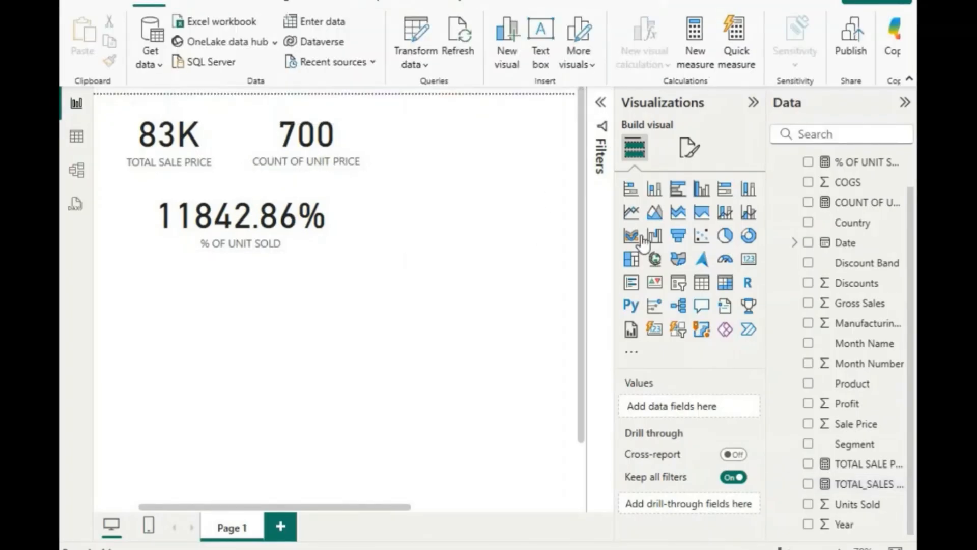
left_click(701, 282)
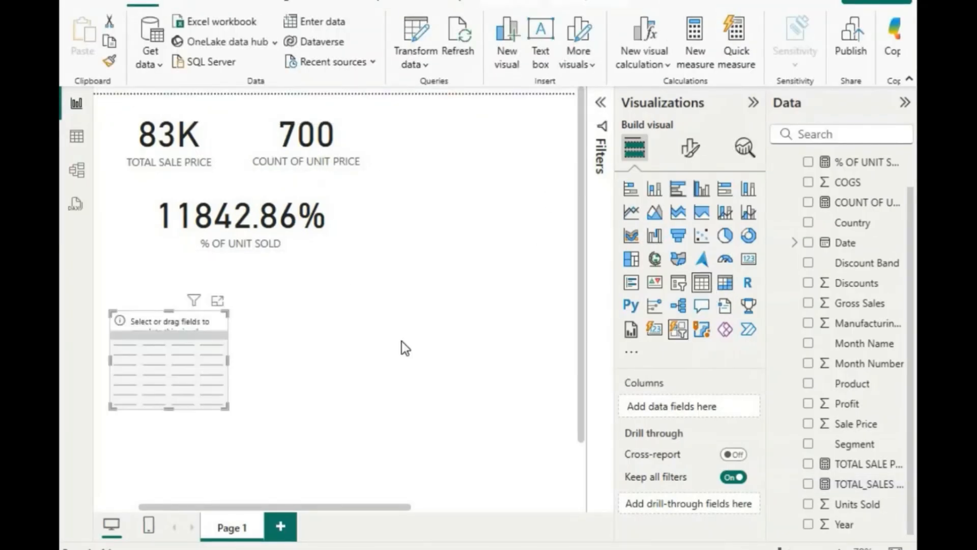
left_click(812, 487)
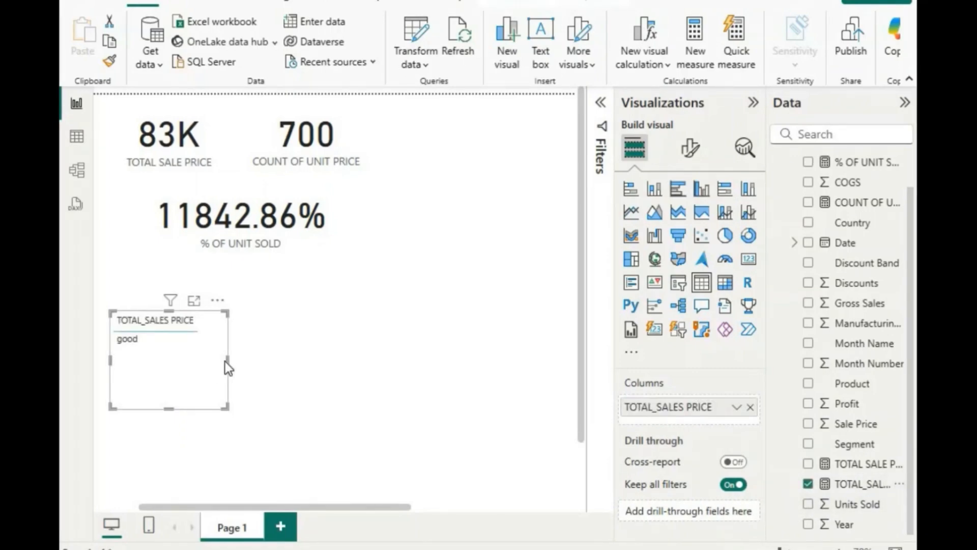
left_click_drag(226, 366, 306, 376)
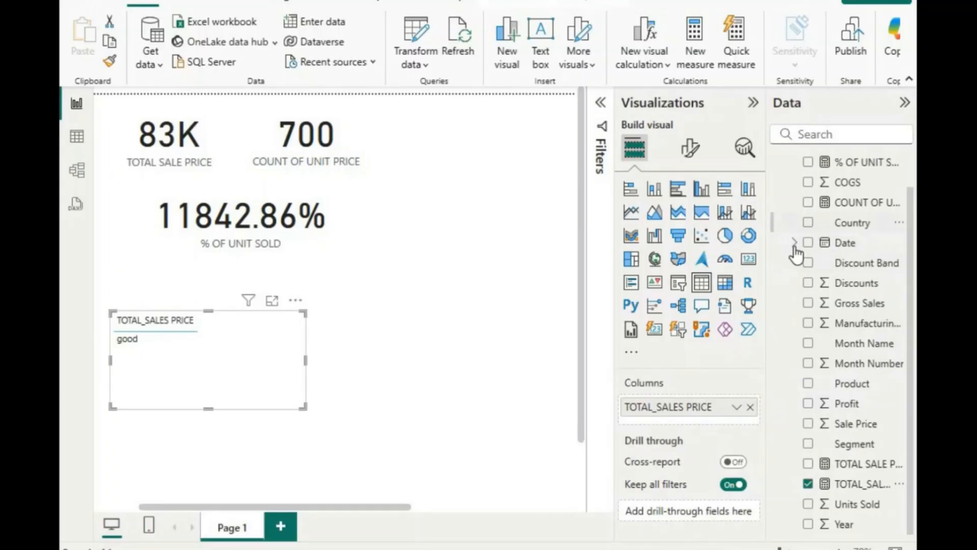
left_click(808, 223)
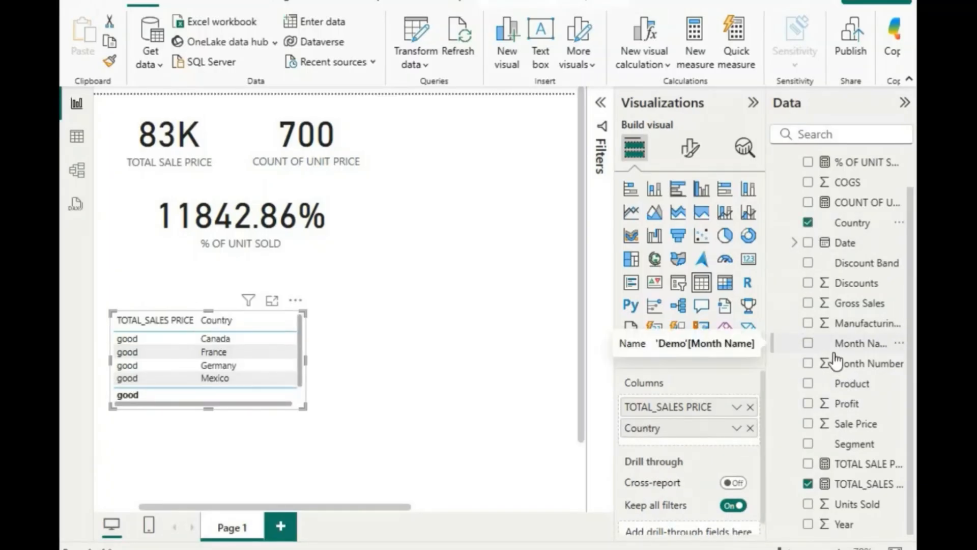
left_click(809, 403)
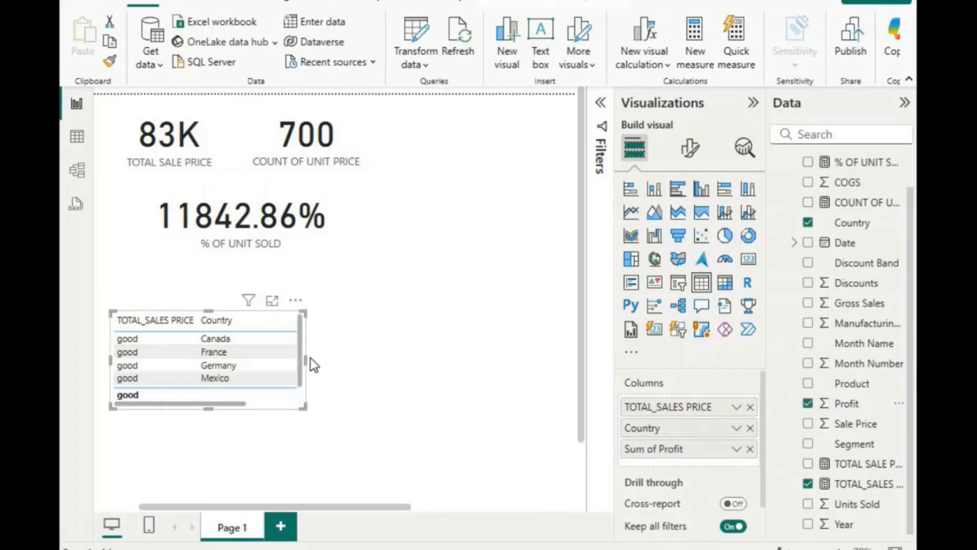
Enlarge the table until all its columns and country rows fit, and remove it from the page.
left_click_drag(306, 360, 476, 360)
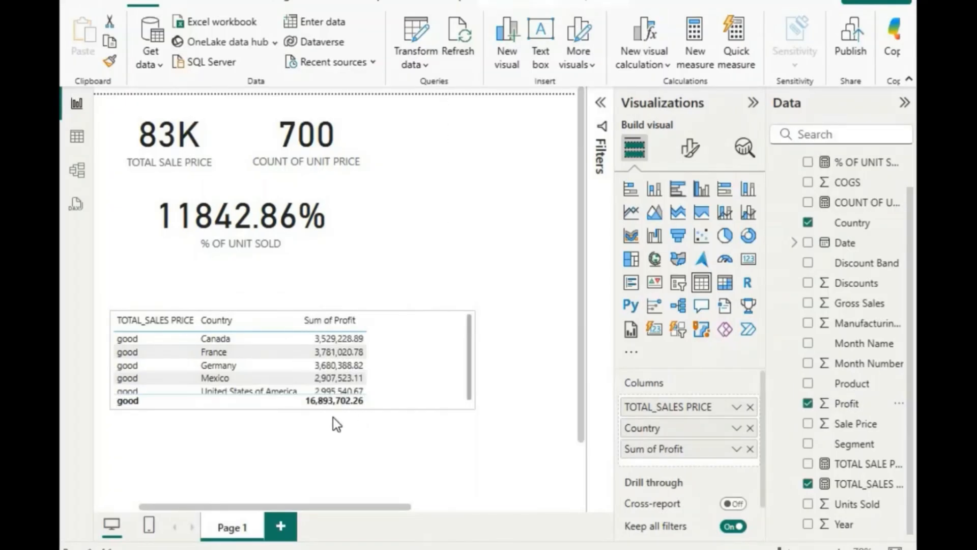
left_click_drag(290, 409, 289, 501)
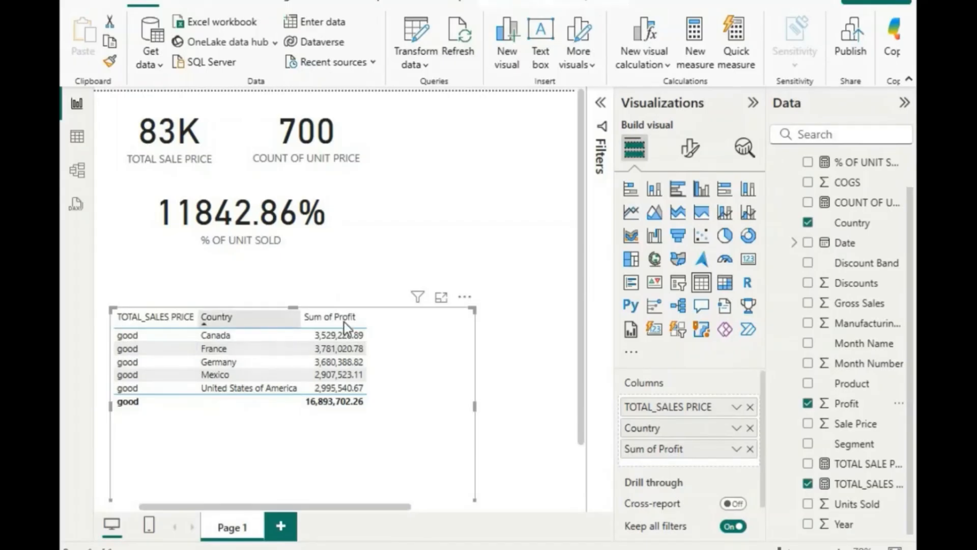
left_click(465, 296)
left_click(515, 358)
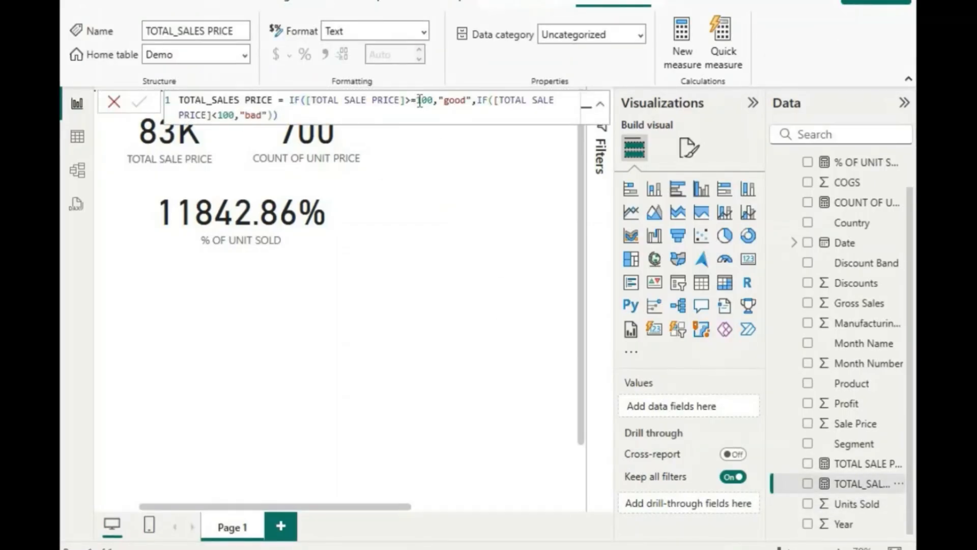
Change the first IF threshold in the TOTAL_SALES PRICE measure to >=1000 and commit the formula.
left_click(434, 97)
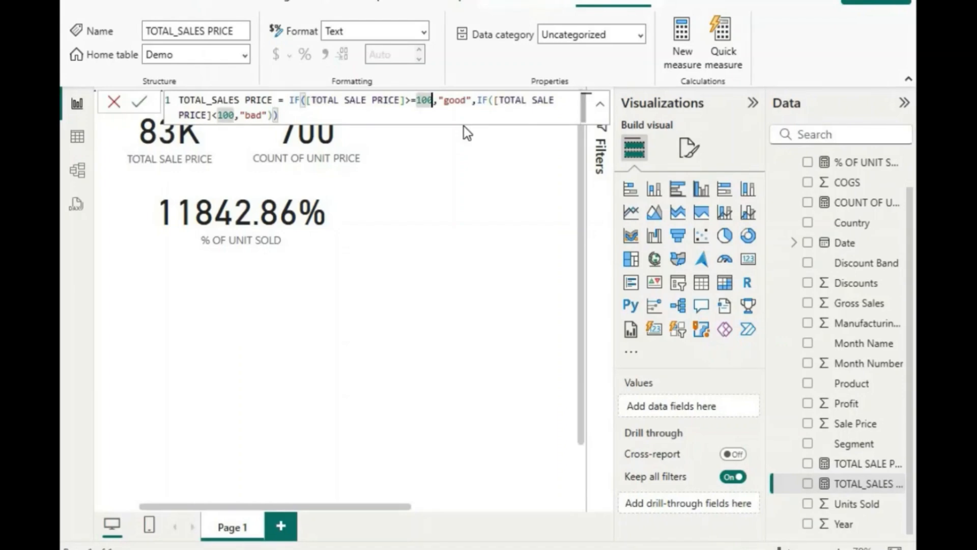
key("BackSpace")
key("BackSpace")
type("000")
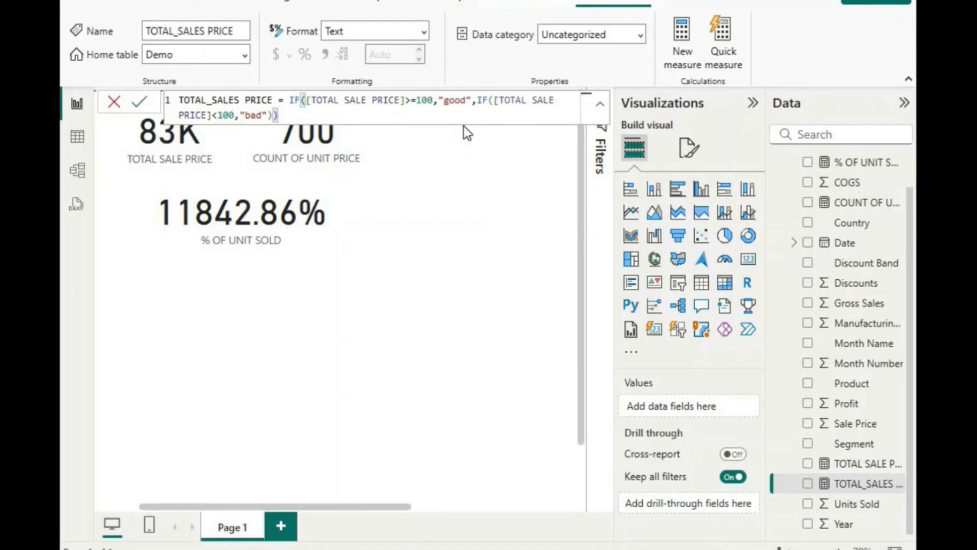
left_click(139, 101)
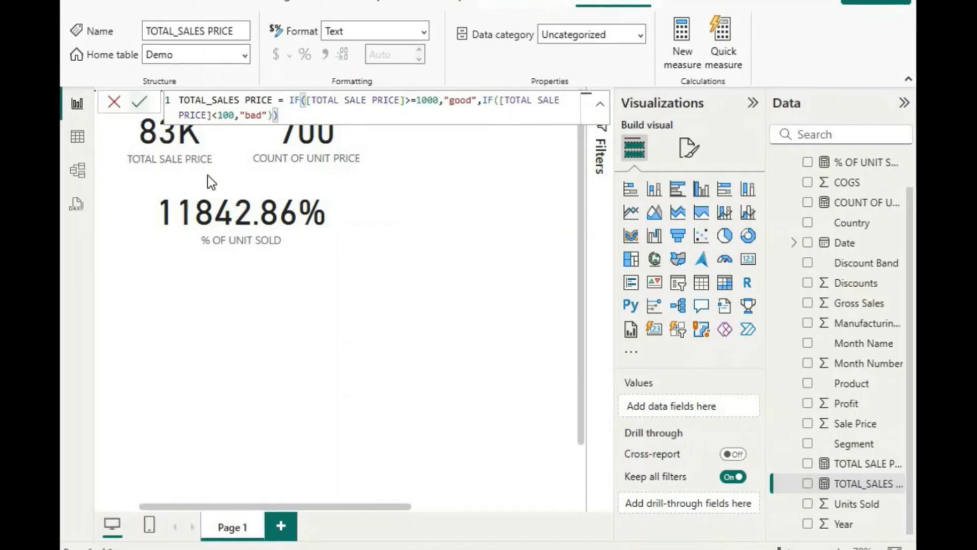
left_click(422, 264)
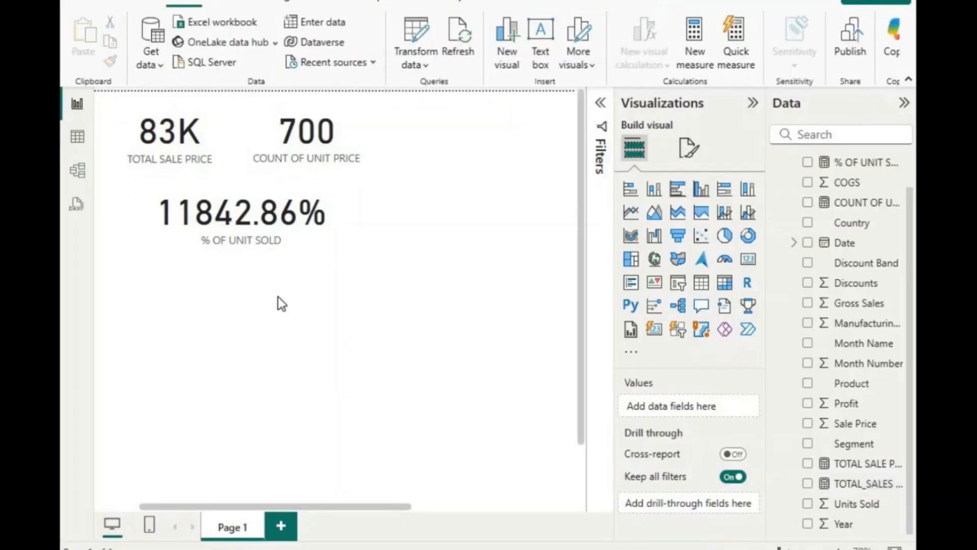
Insert a table visual containing the Country, Product and TOTAL_SALES PRICE fields.
left_click(701, 282)
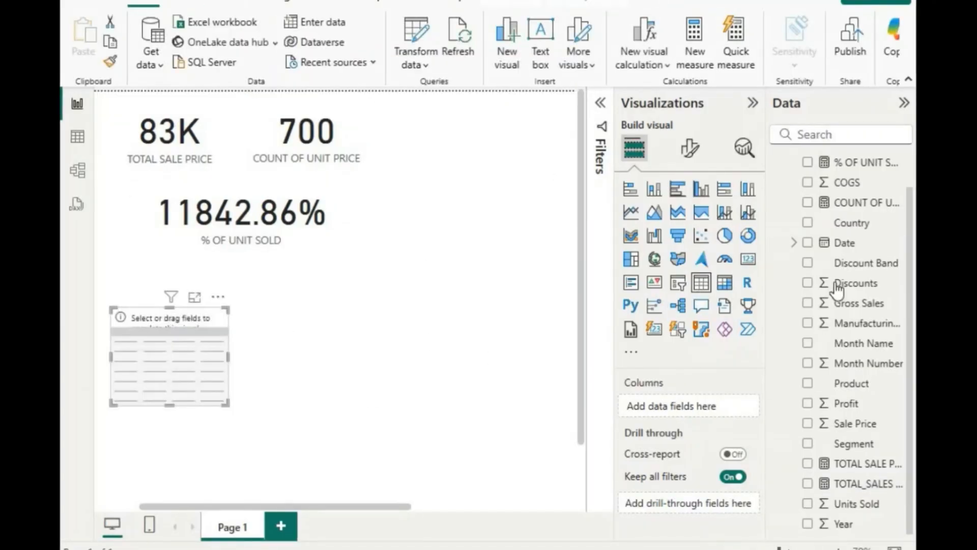
left_click(807, 223)
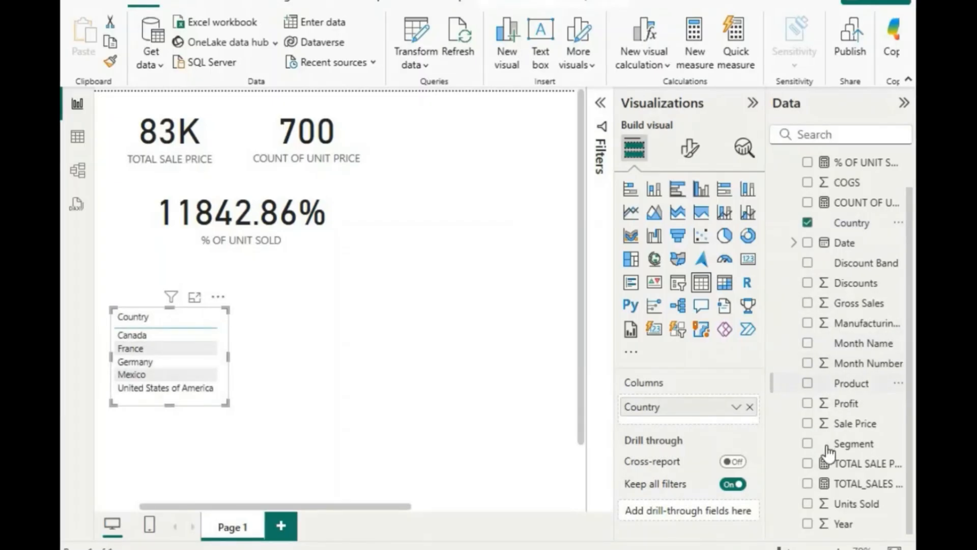
left_click(808, 383)
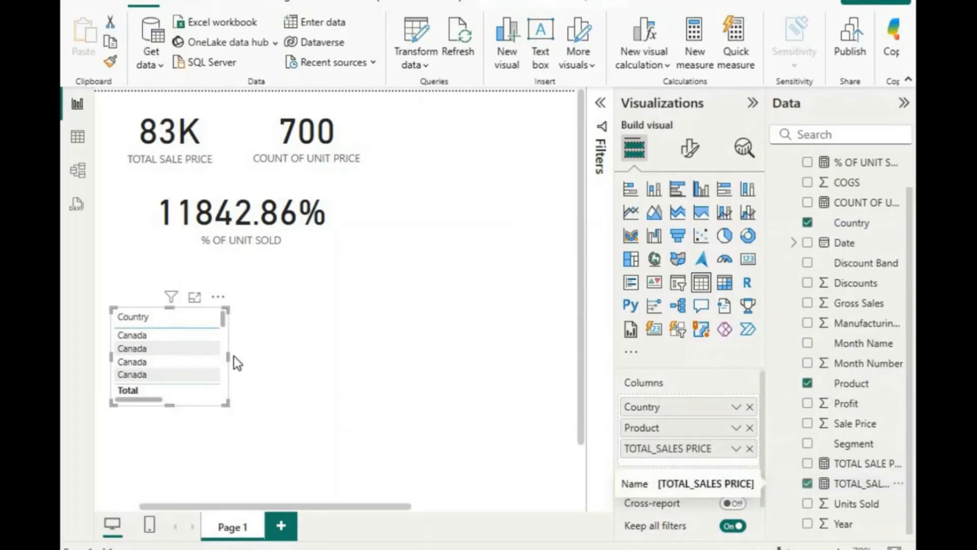
Enlarge the table visual until the Country, Product and TOTAL_SALES PRICE columns and all the Canada rows fit.
left_click_drag(228, 355, 416, 348)
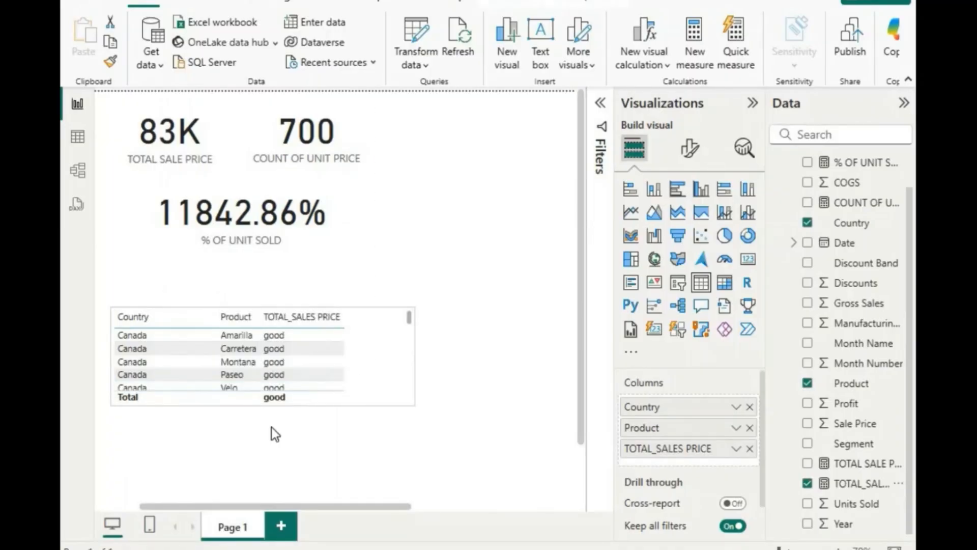
left_click(267, 461)
left_click(278, 397)
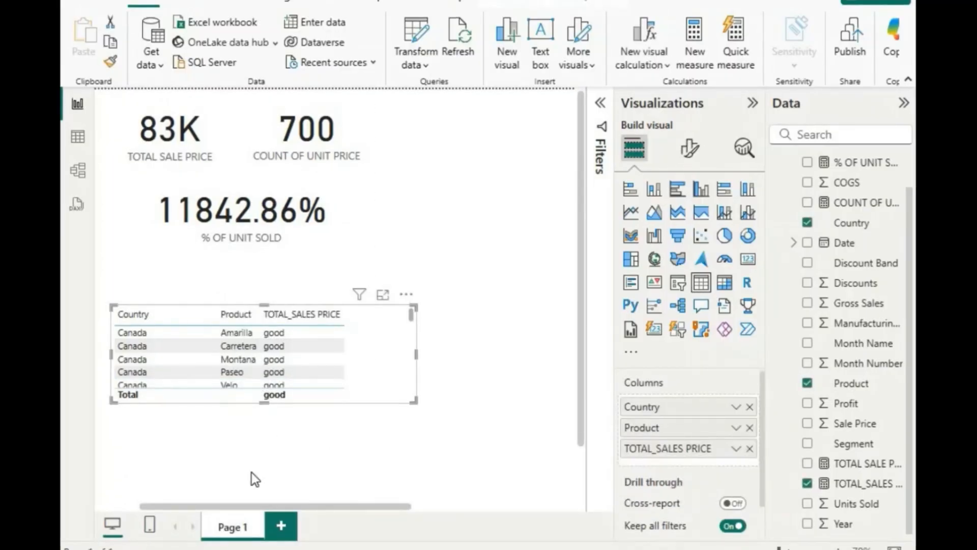
left_click_drag(251, 472, 257, 512)
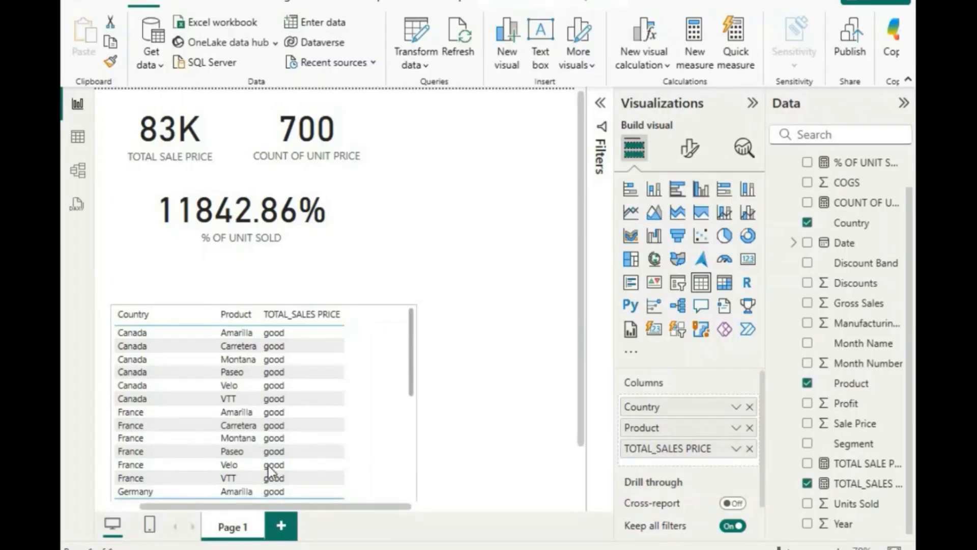
left_click_drag(268, 466, 285, 435)
left_click(472, 229)
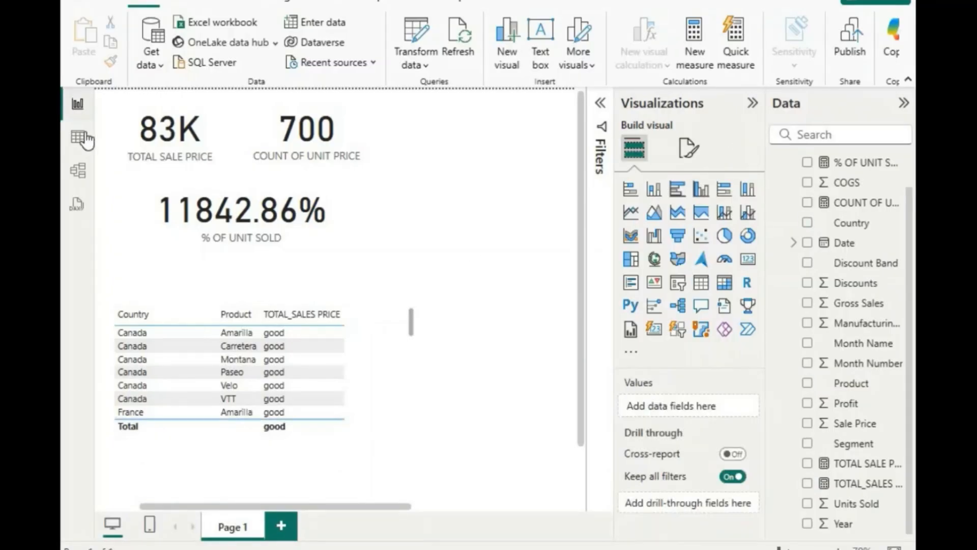
Examine the Sale Price and Gross Sales columns in the Demo table's data and return to the report page.
left_click(82, 137)
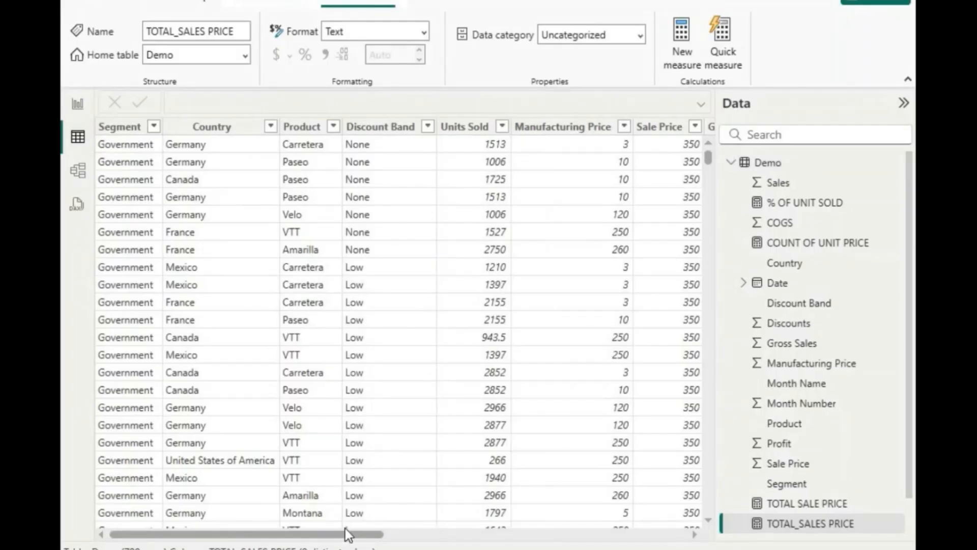
left_click_drag(341, 533, 549, 505)
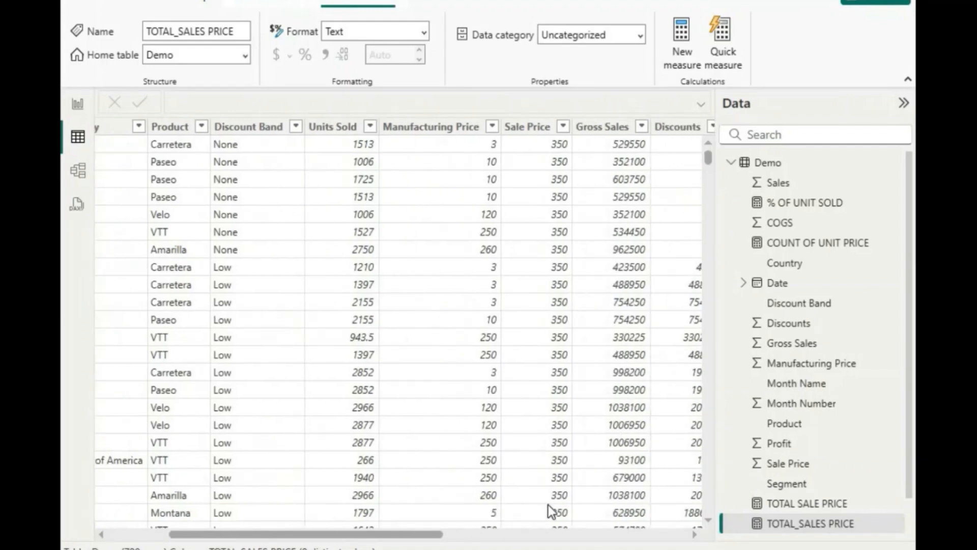
left_click(77, 104)
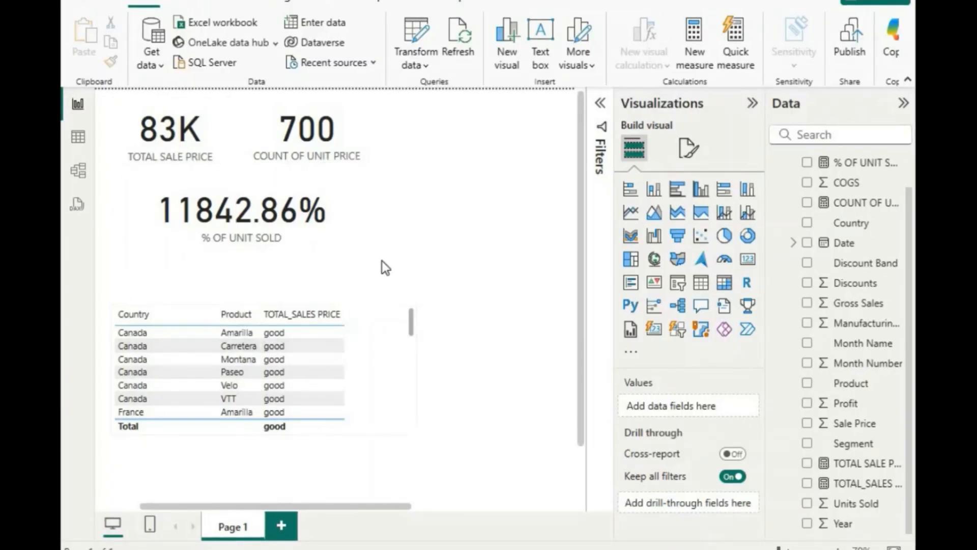
Remove the table visual with Country, Product and TOTAL_SALES PRICE from the report page.
left_click(408, 294)
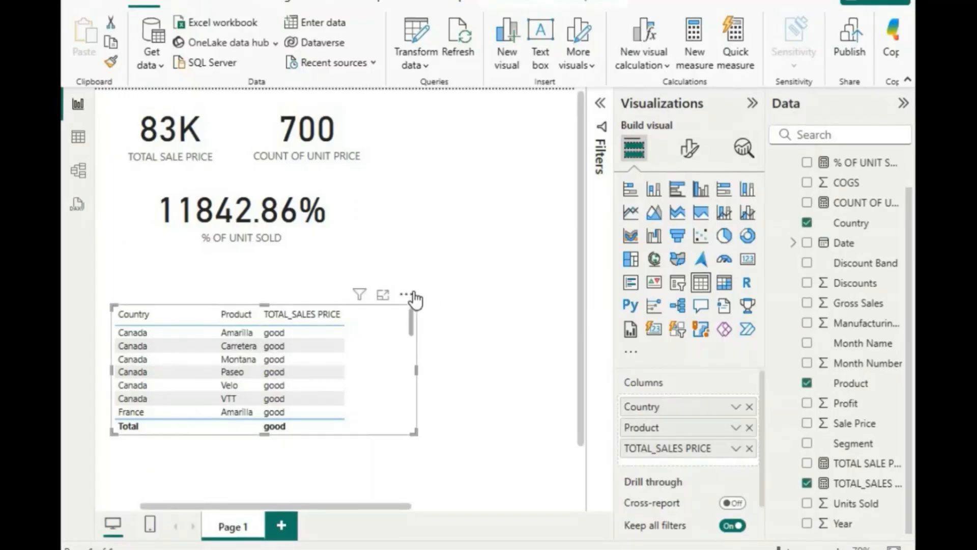
left_click(466, 354)
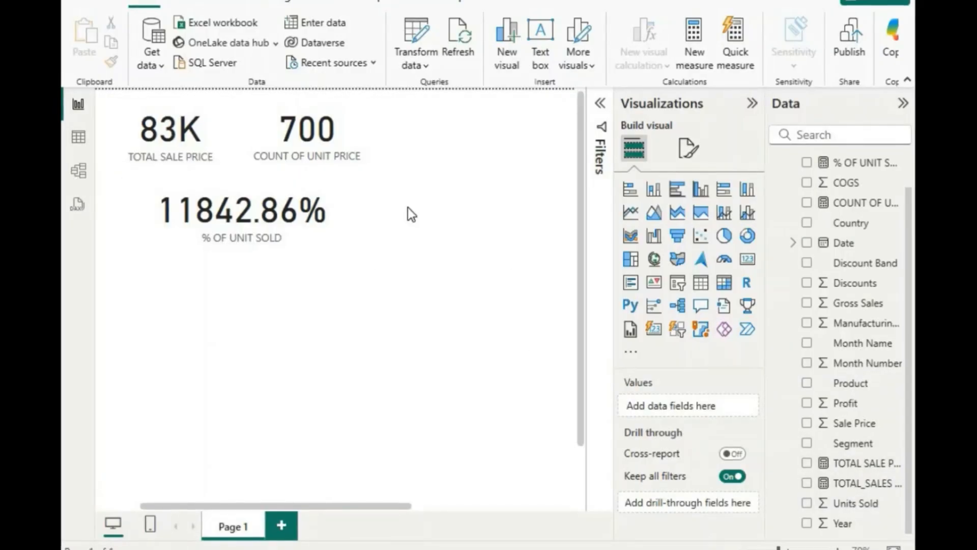
scroll(408, 206, "up", 1)
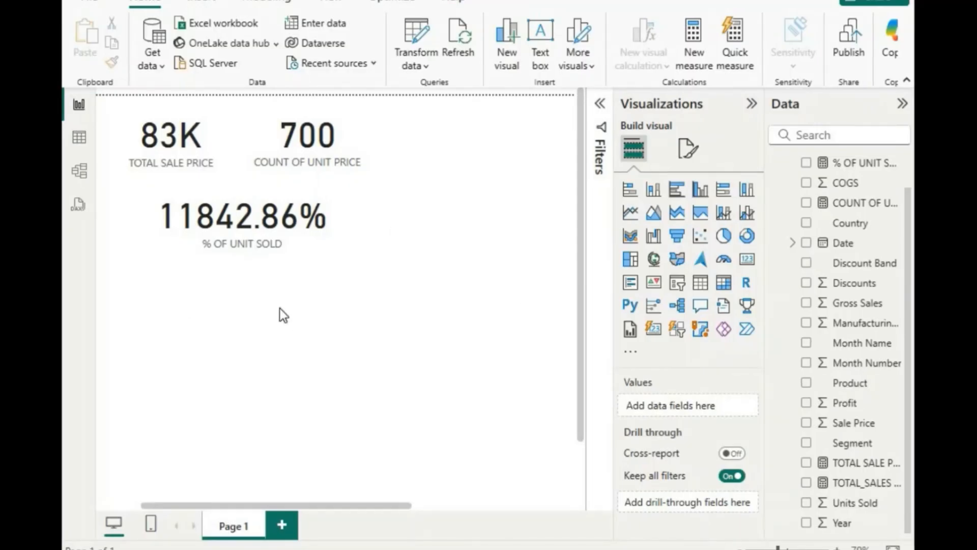
Create a new measure named switch that starts a SWITCH function with TRUE() as its expression.
left_click(691, 60)
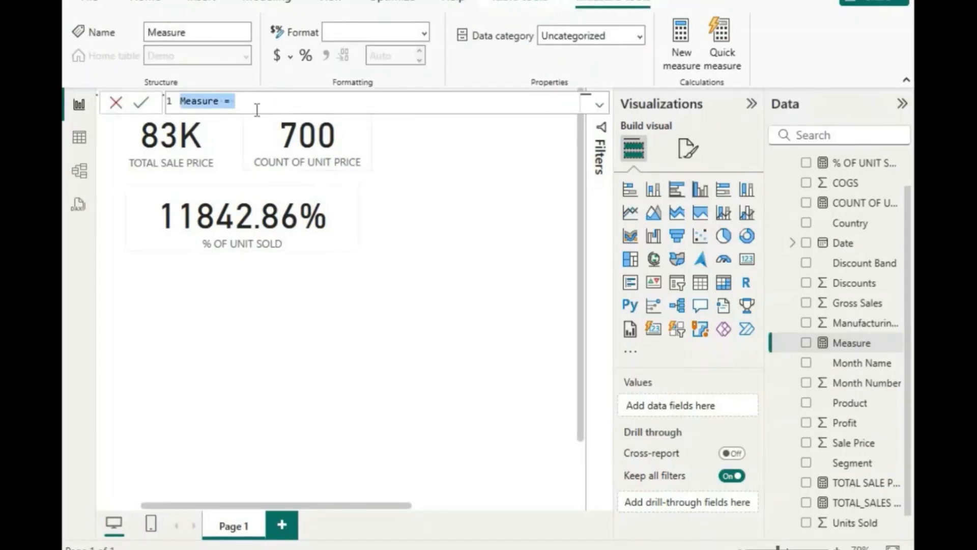
key("BackSpace")
type("switc")
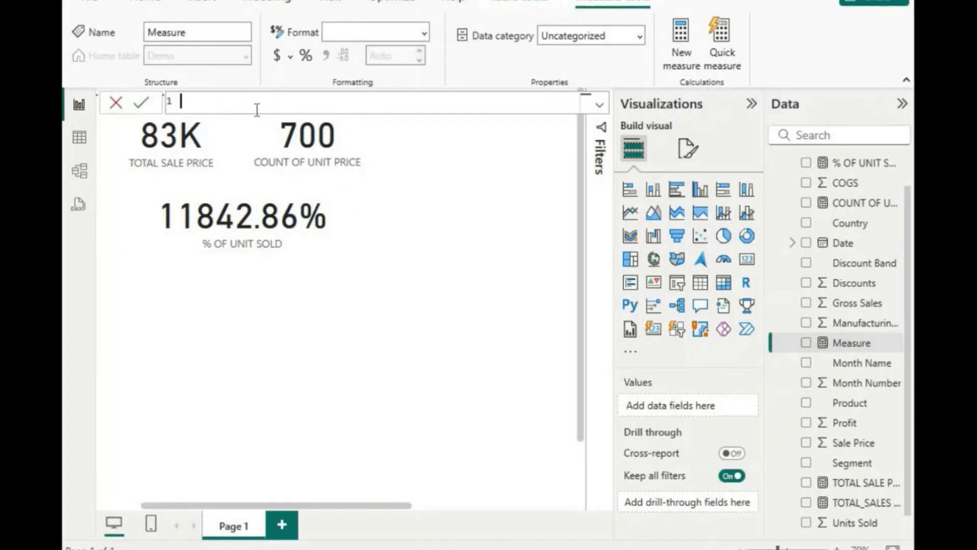
type("h = ")
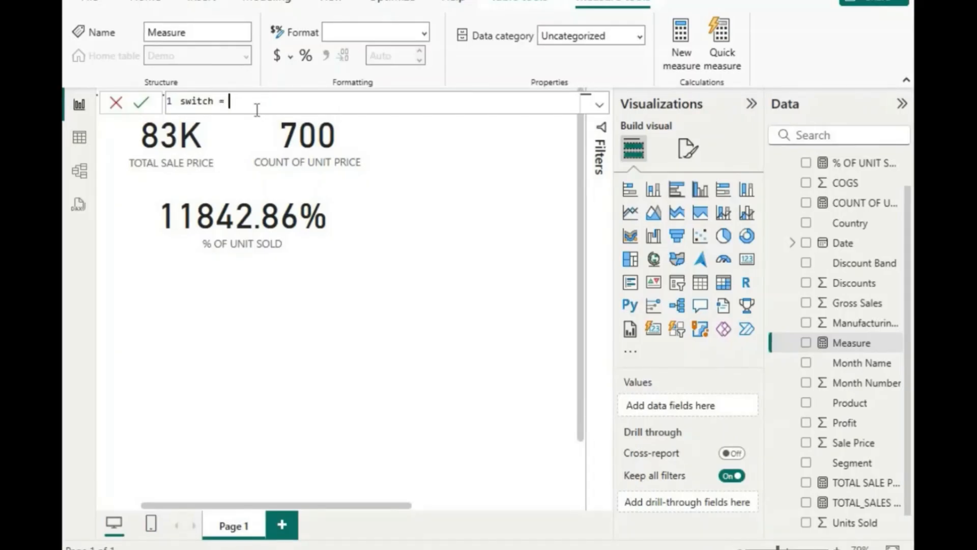
type("swi")
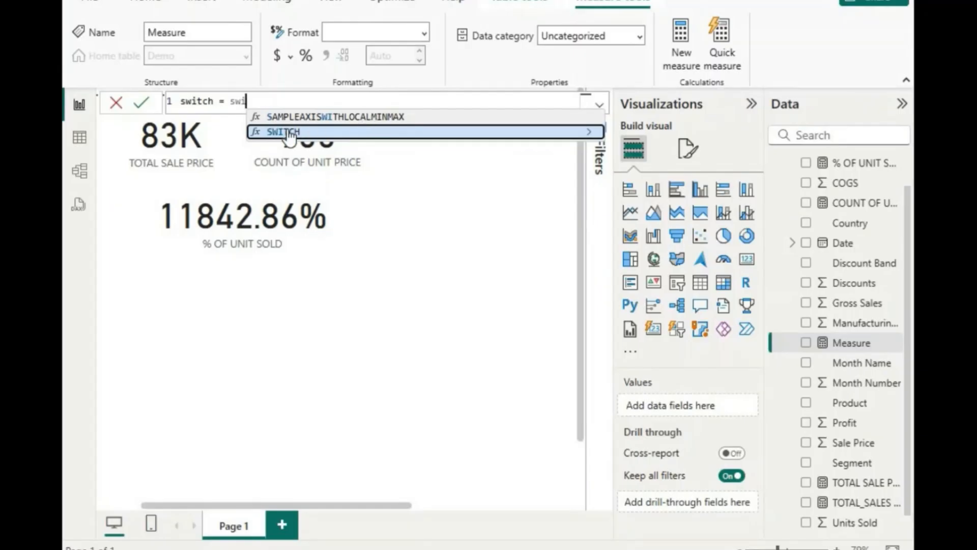
left_click(361, 133)
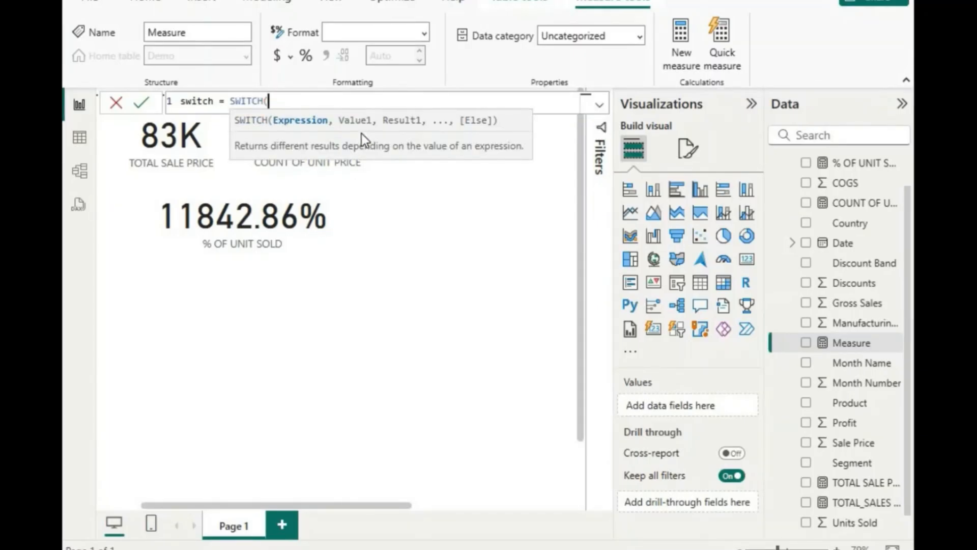
key("shift+Return")
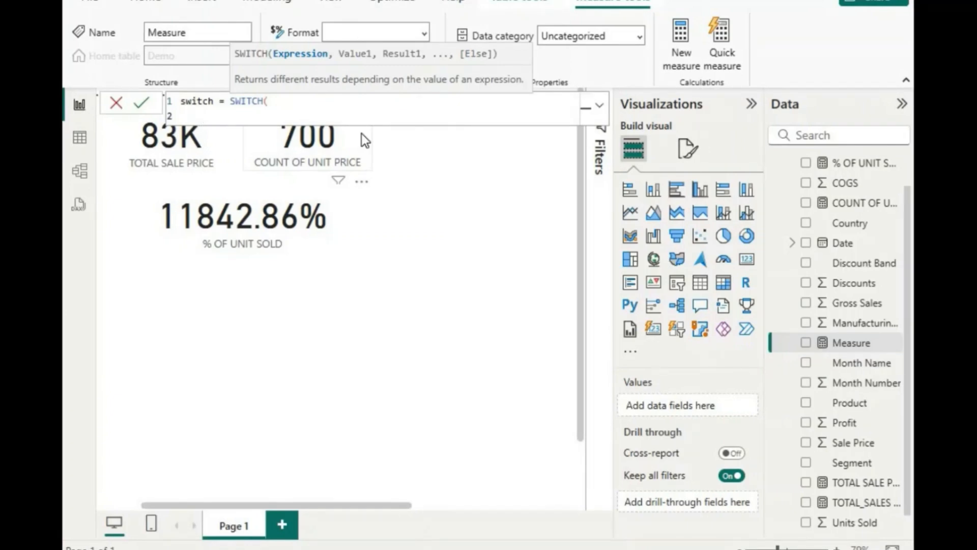
type("tru")
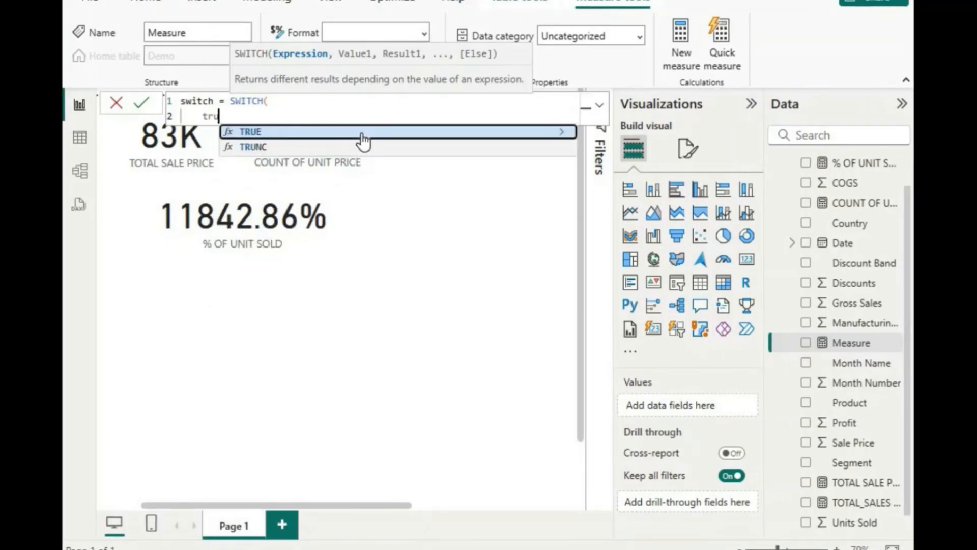
left_click(274, 132)
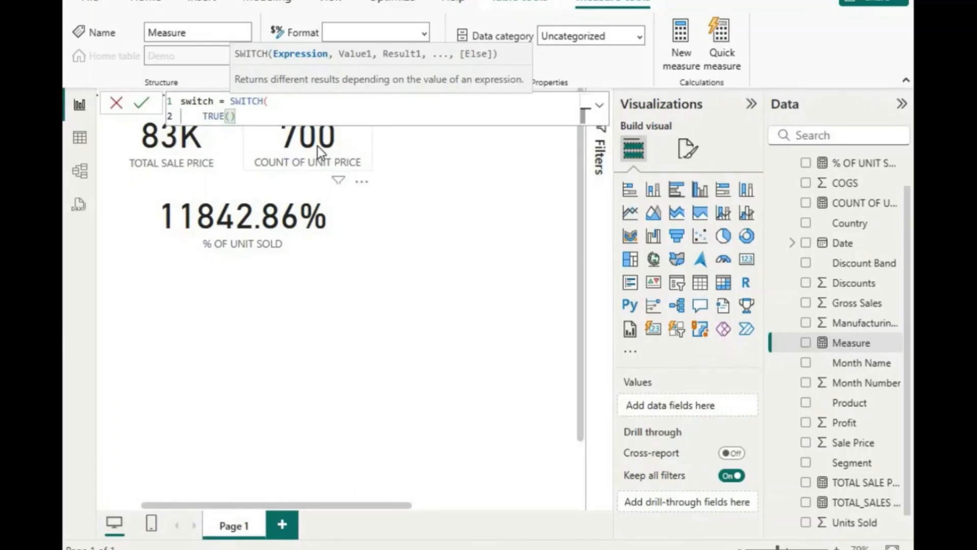
Add the first SWITCH condition on its own line, returning "good" when [TOTAL SALE PRICE]>=100.
key("shift+Return")
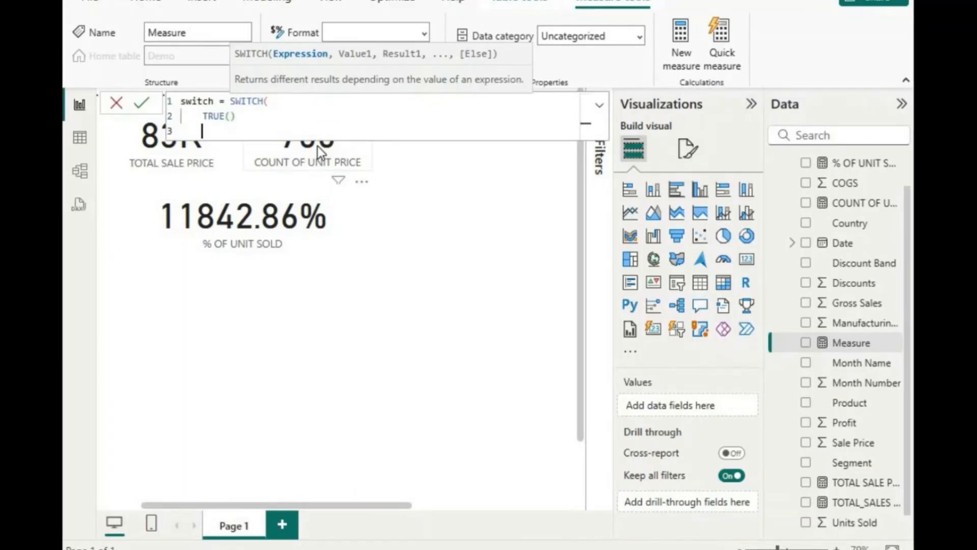
type(",t")
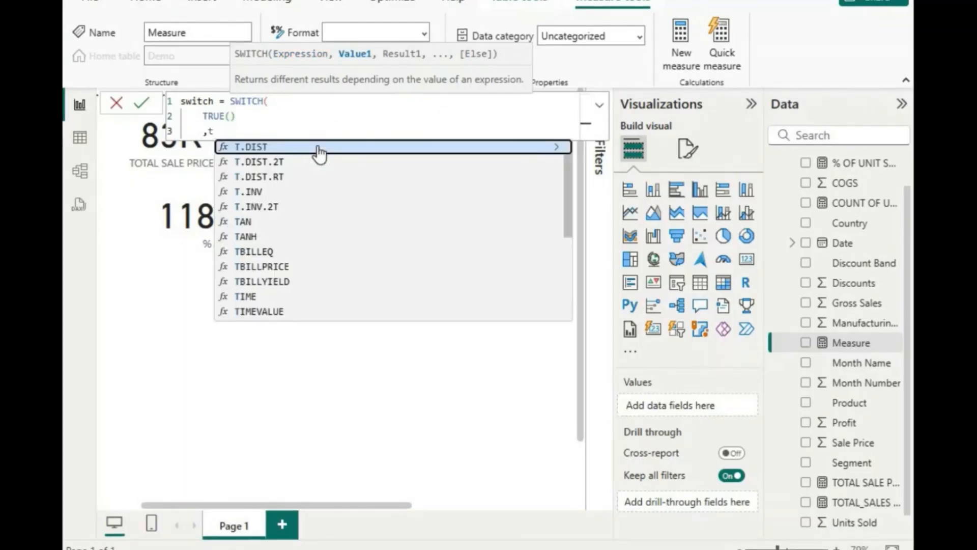
type("ota")
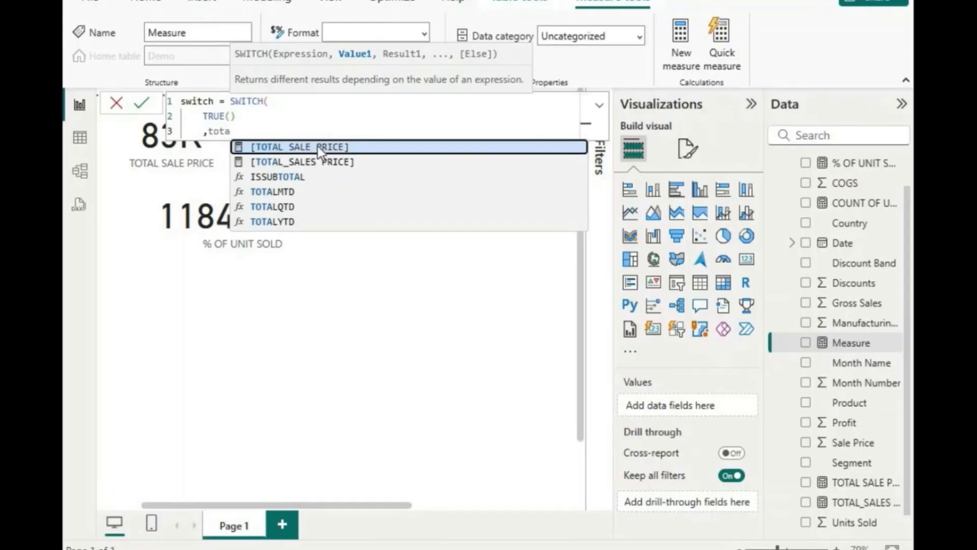
left_click(319, 148)
type(">")
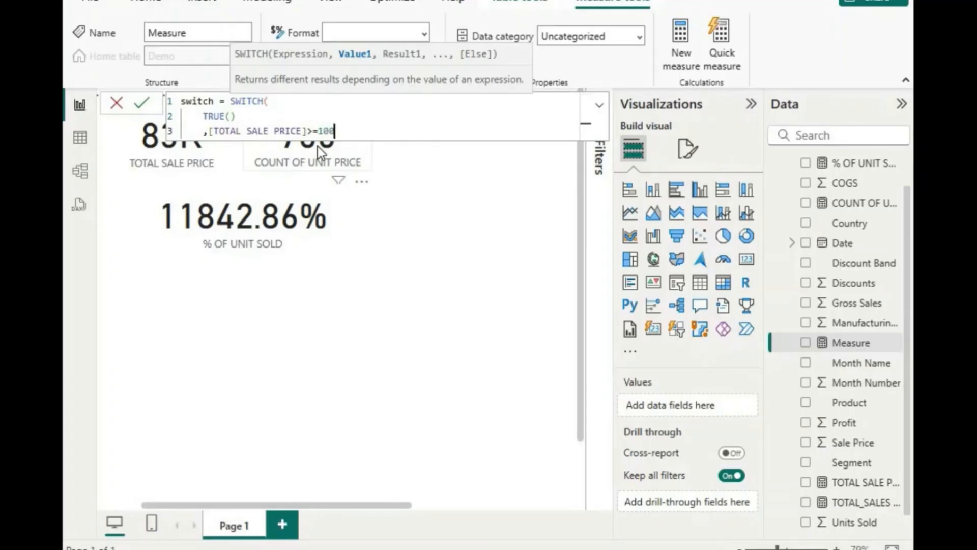
type("=100,\"good")
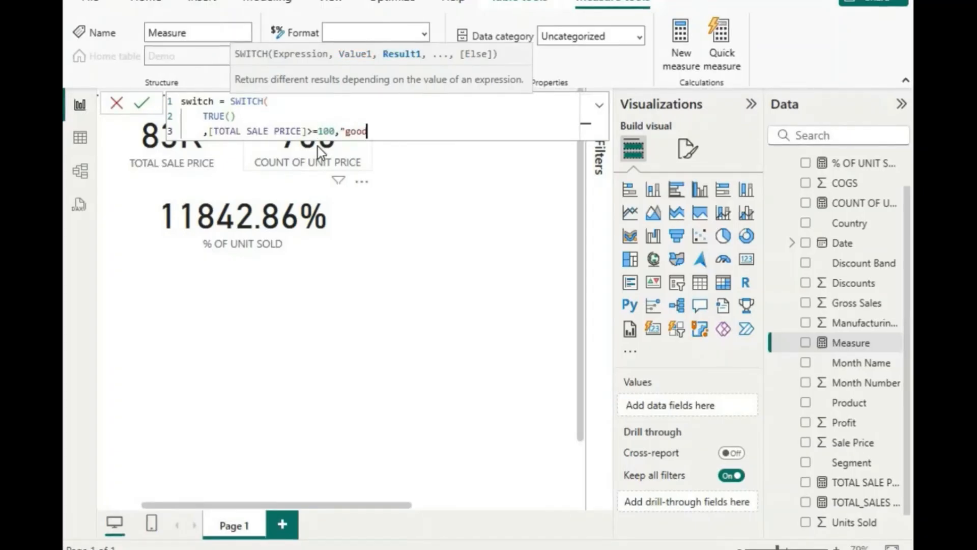
type("\"")
Add a second SWITCH condition on a new line, returning "excellent" when [TOTAL SALE PRICE]>1000000.
key("shift+Return")
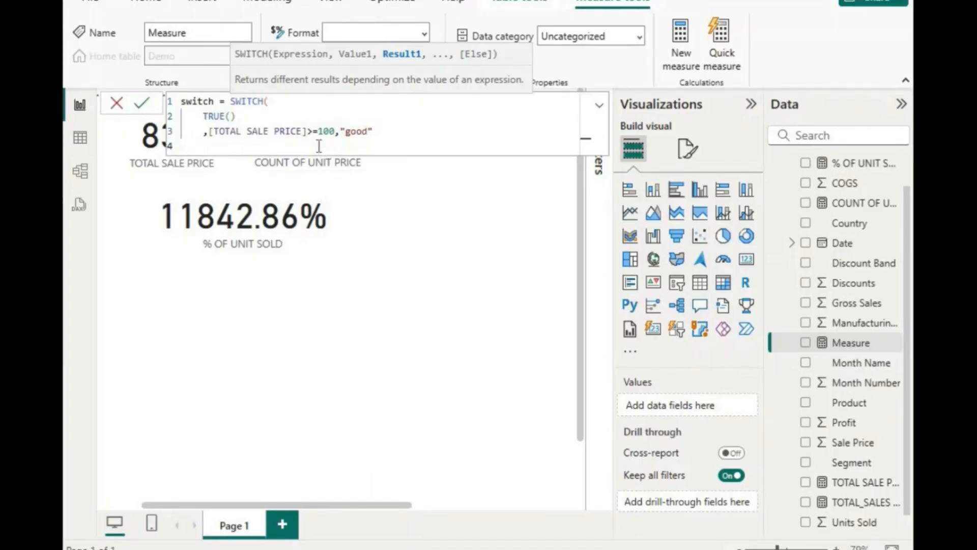
type(",to")
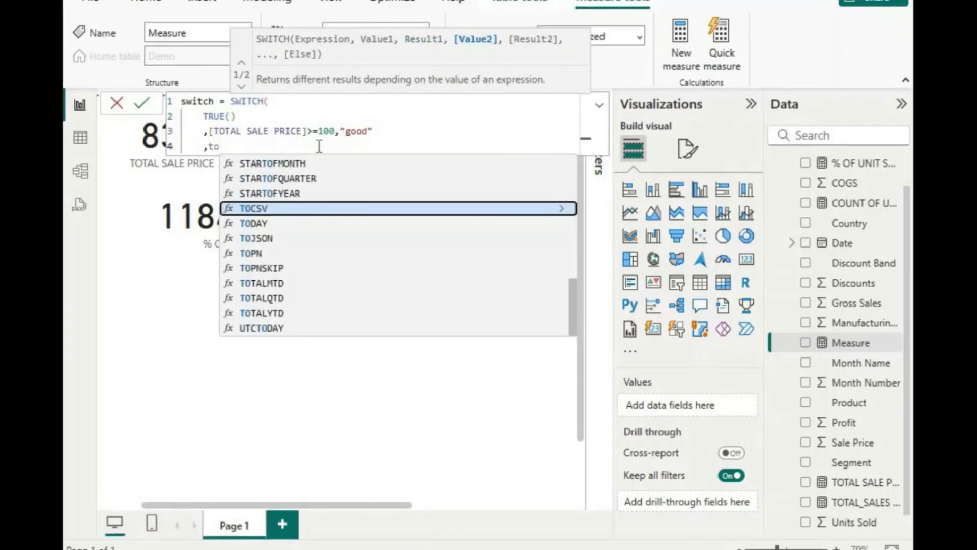
type("ta")
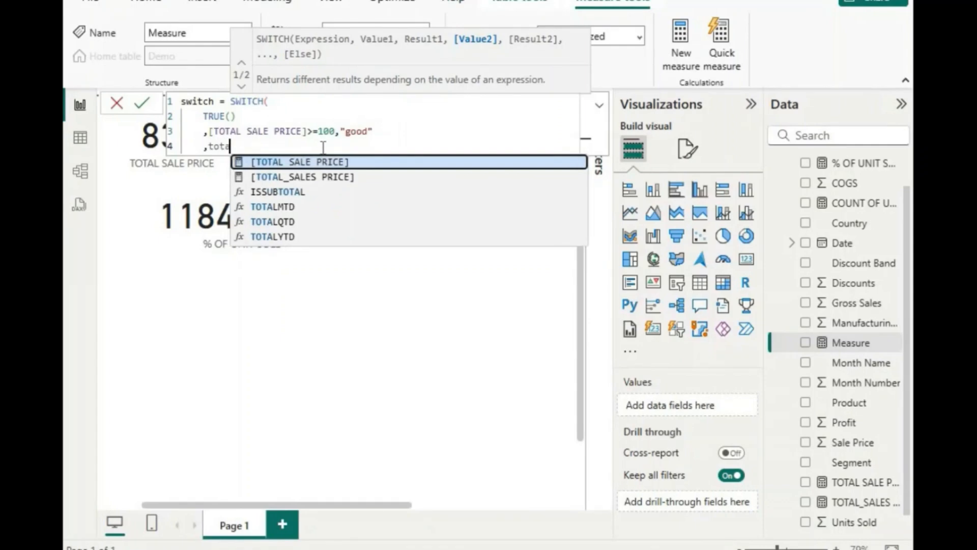
left_click(316, 162)
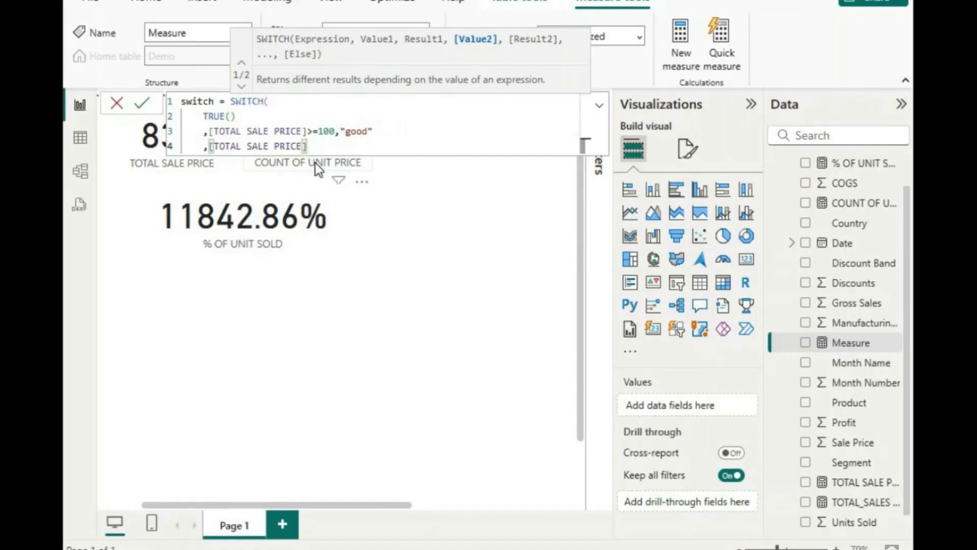
type(">1000")
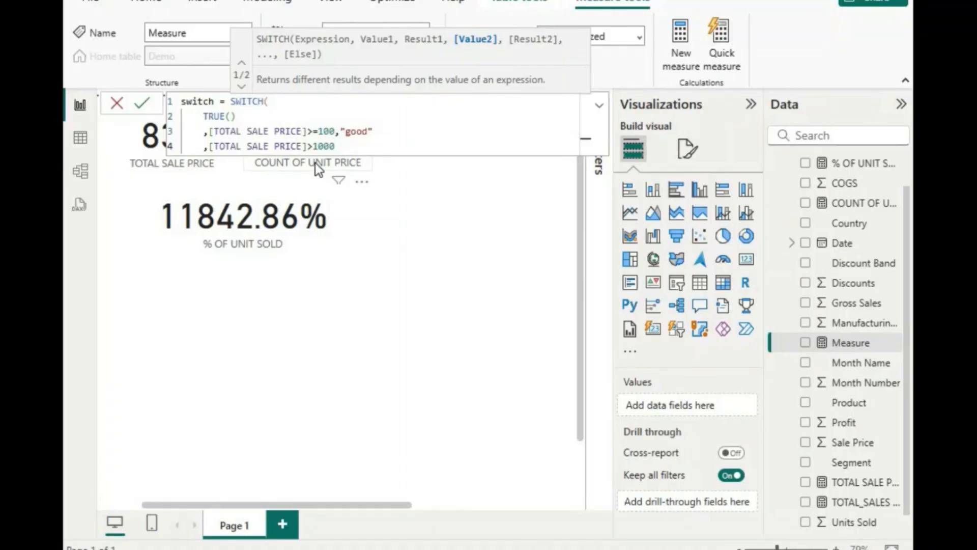
type("000,\"")
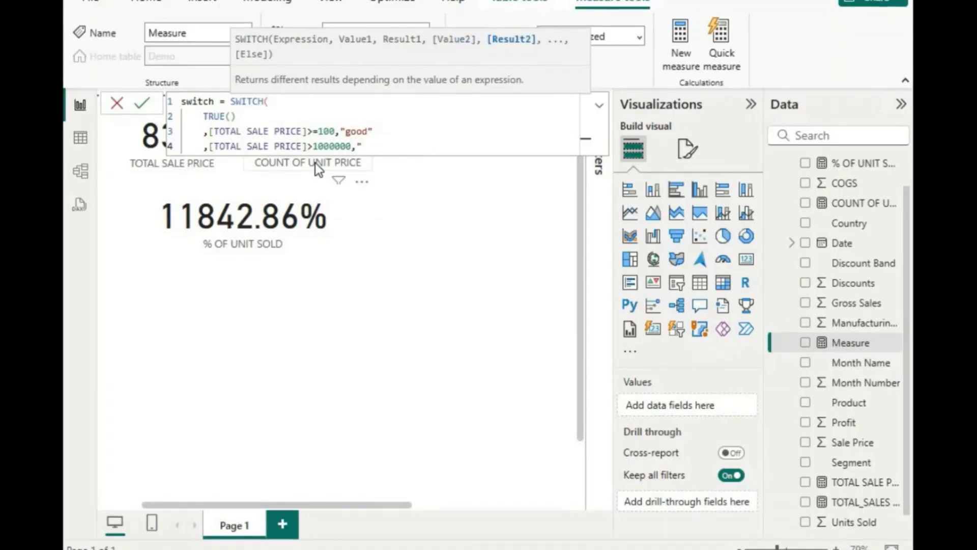
type("exc")
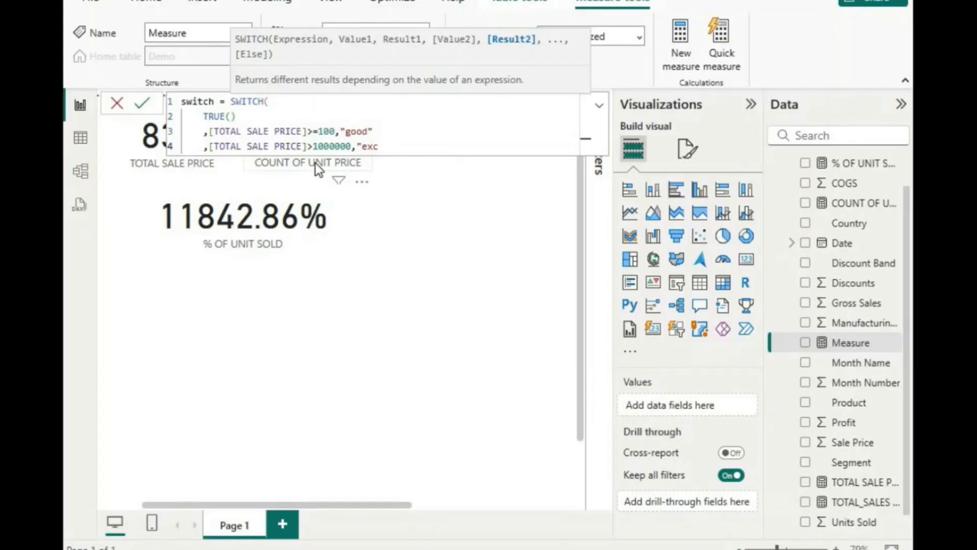
type("ellent")
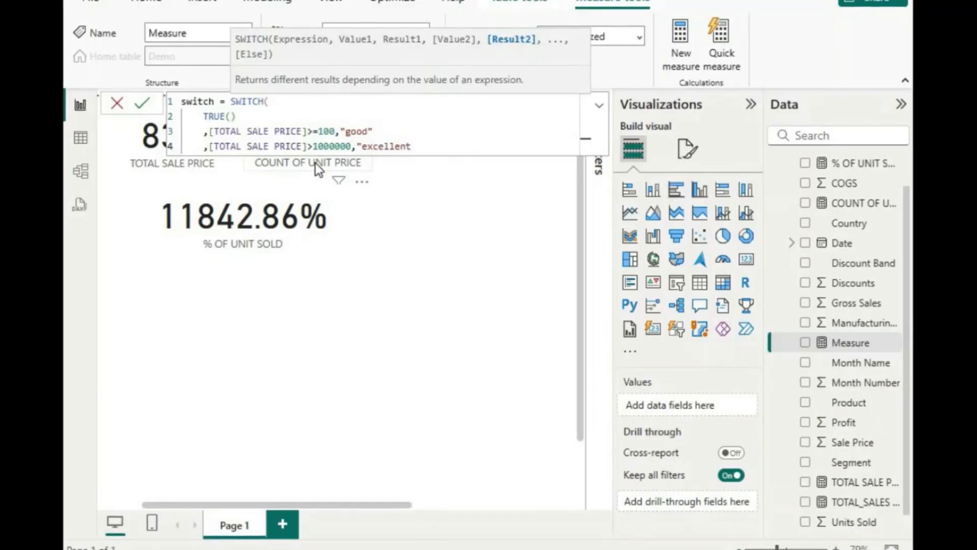
type("\"")
Add a third SWITCH condition on a new line, returning "poor" when [TOTAL SALE PRICE]<100, and close and commit the measure.
key("shift+Return")
type(",tot")
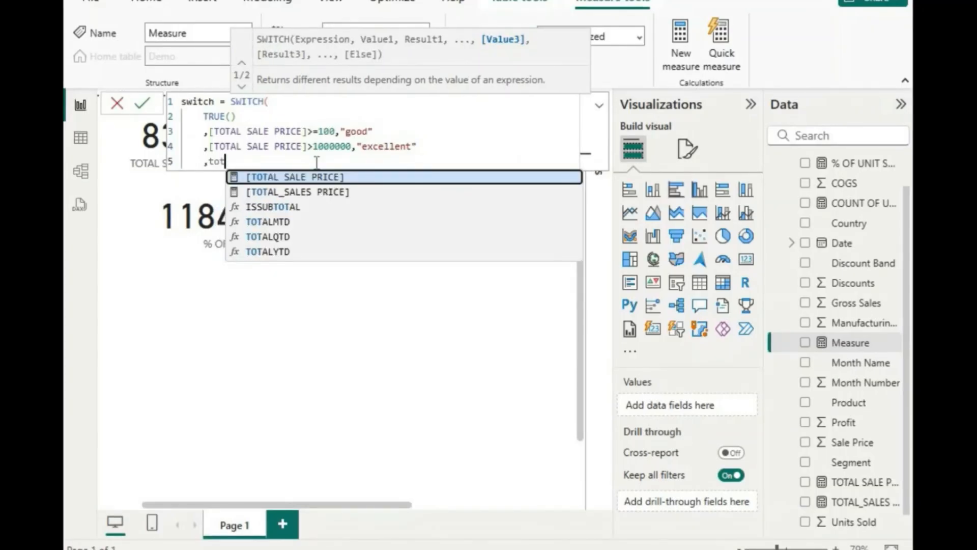
key("Tab")
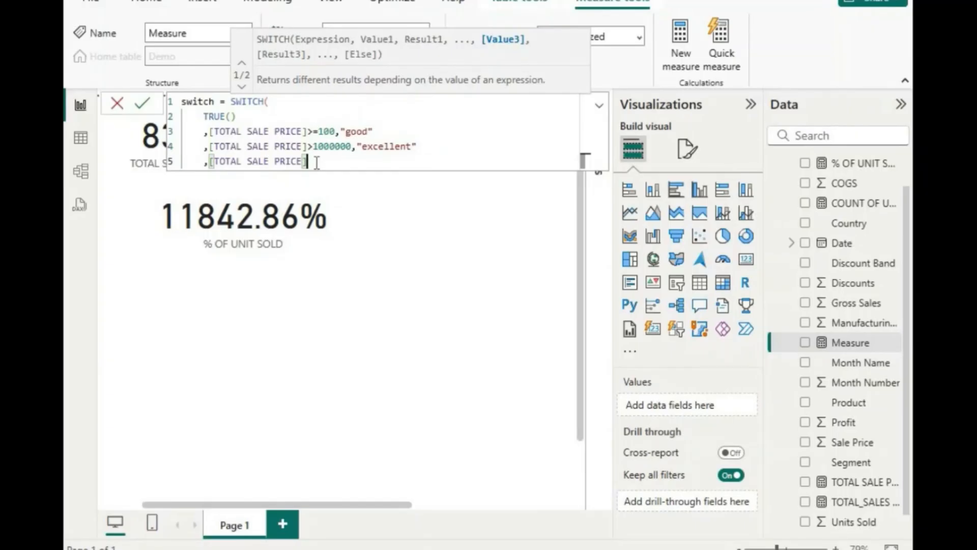
type("<")
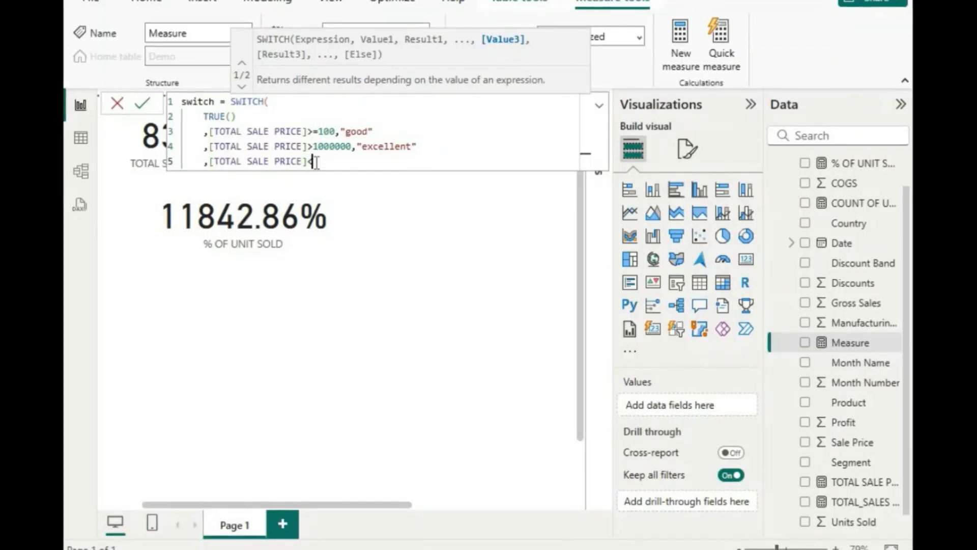
type("100,\"")
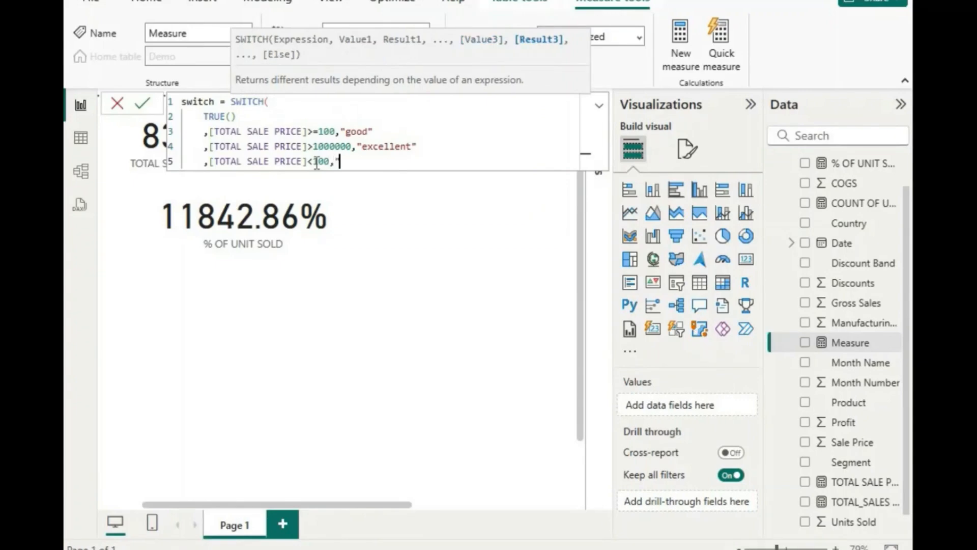
type("poor\"")
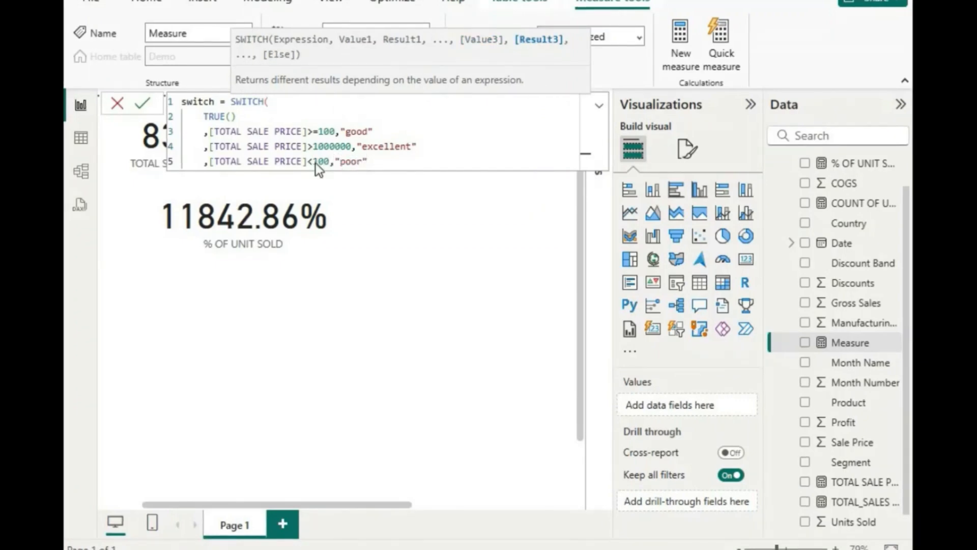
type(")")
key("Return")
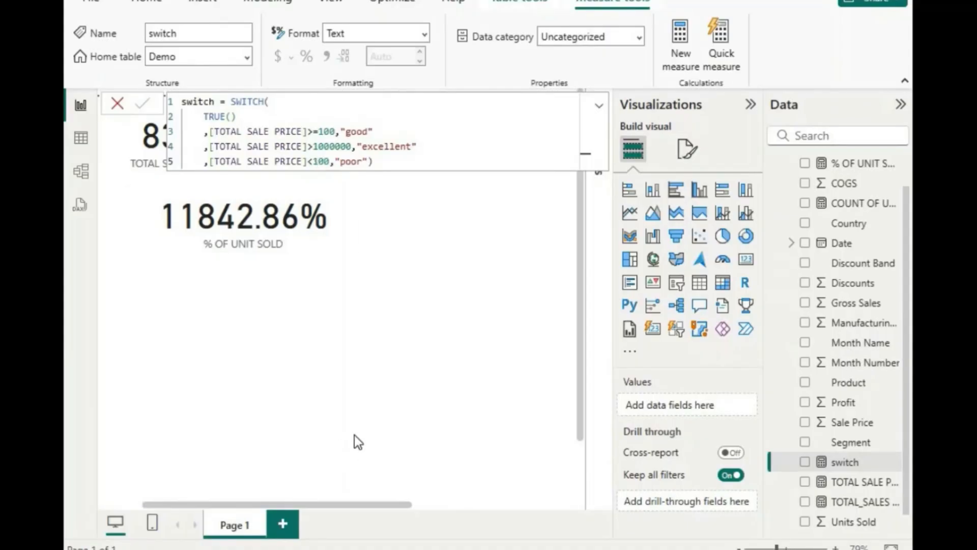
Insert a table visual on the report page with Country, Product, Sale Price and the switch measure.
left_click(825, 473)
left_click(471, 337)
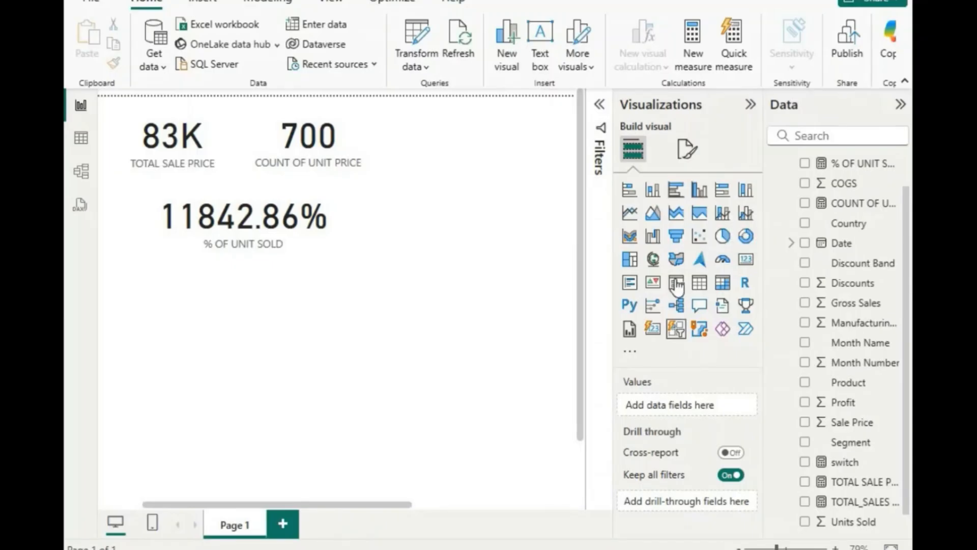
left_click(699, 282)
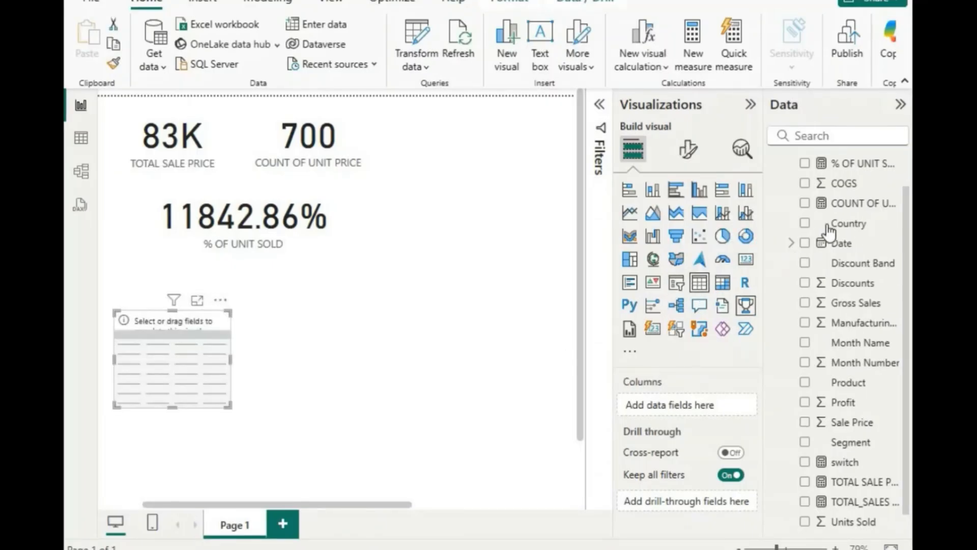
left_click(805, 224)
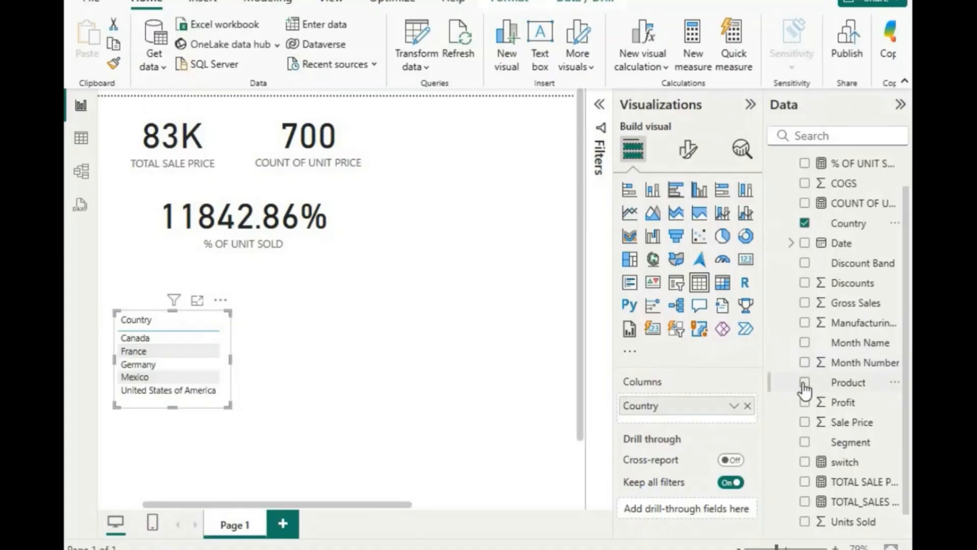
left_click(805, 382)
left_click(804, 423)
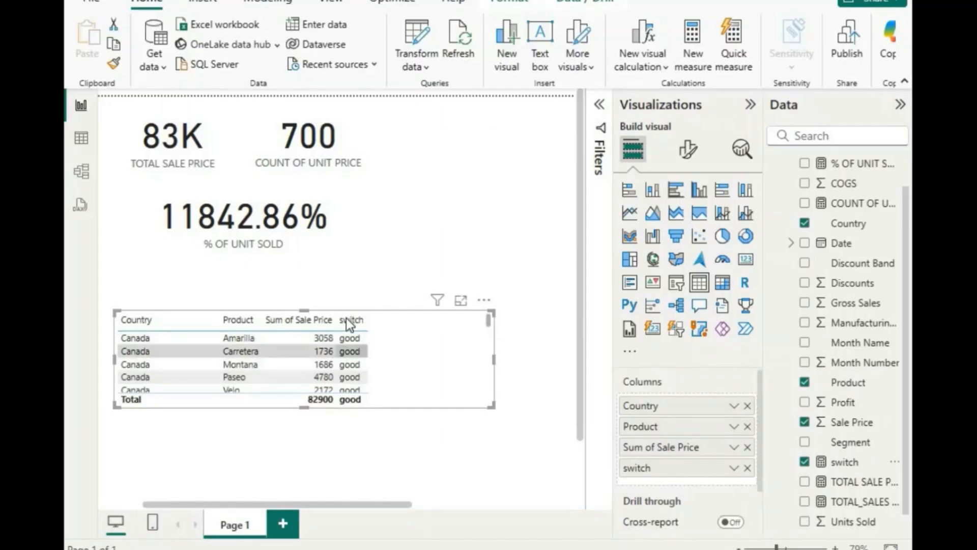
Sort the table by the switch column, enlarge it to show more rows, and place it just below the cards.
left_click(348, 320)
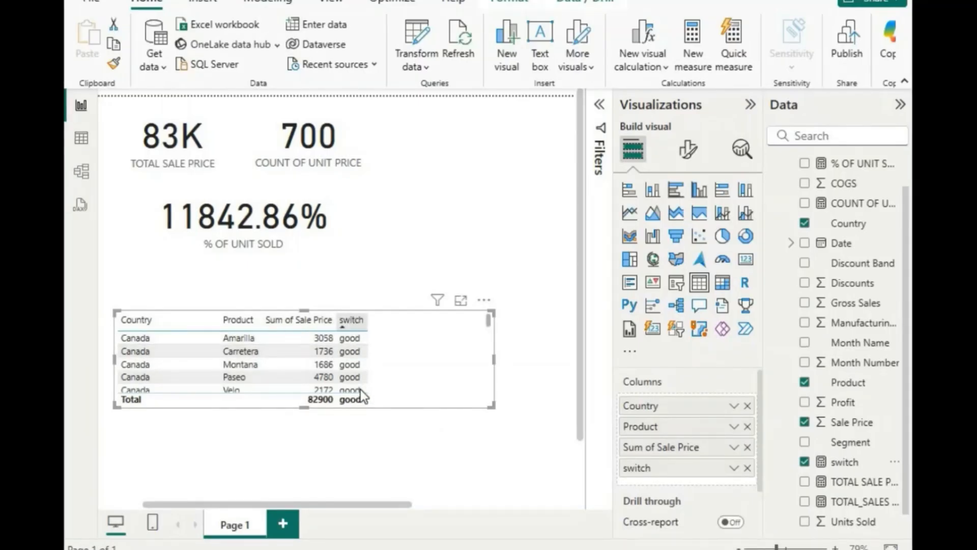
left_click_drag(306, 408, 314, 490)
left_click_drag(400, 442, 419, 373)
left_click_drag(326, 419, 332, 470)
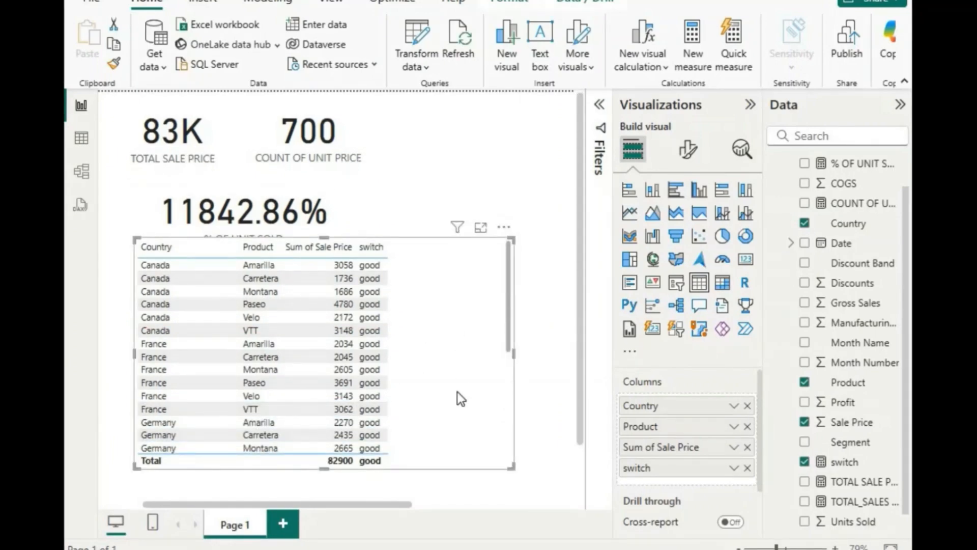
left_click_drag(457, 392, 417, 346)
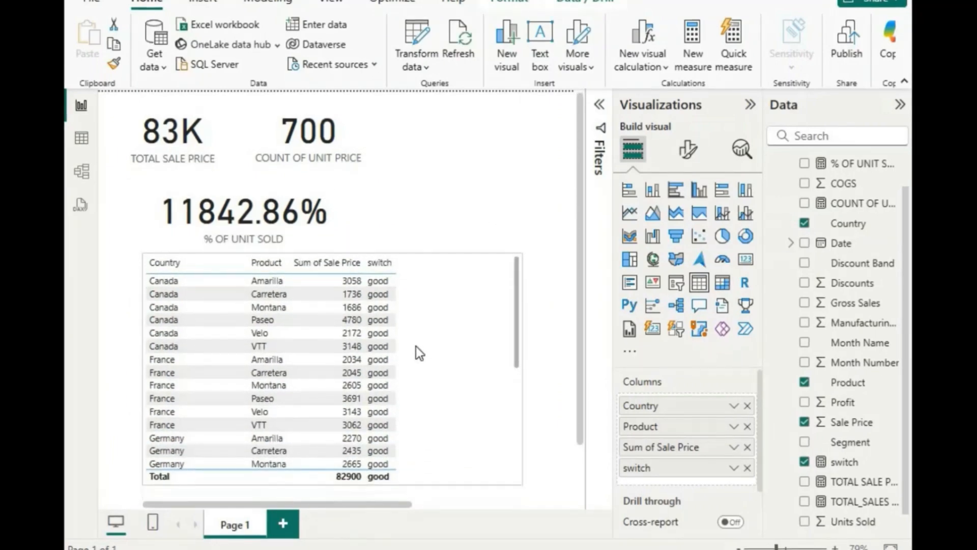
Review the switch results across all table rows and remove the table visual from the report page.
left_click(438, 163)
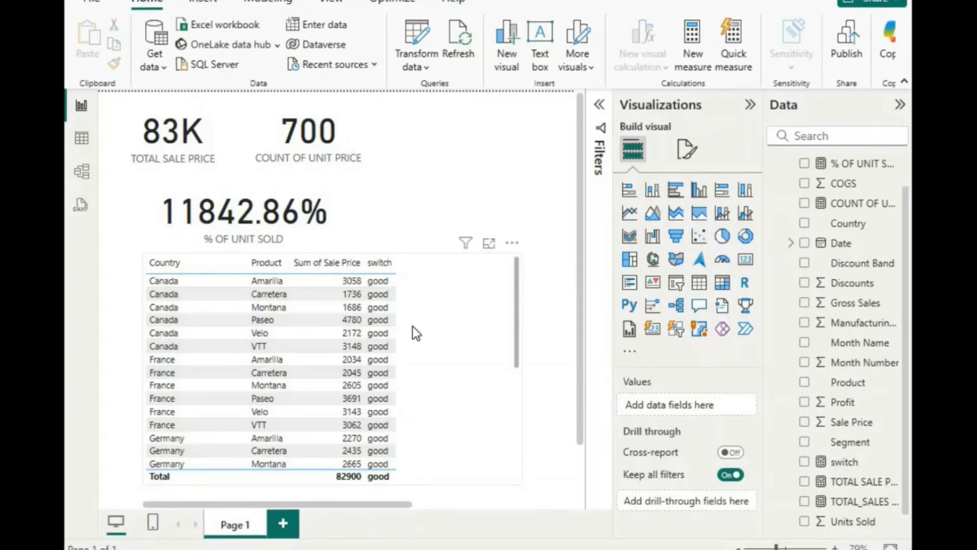
scroll(376, 302, "down", 5)
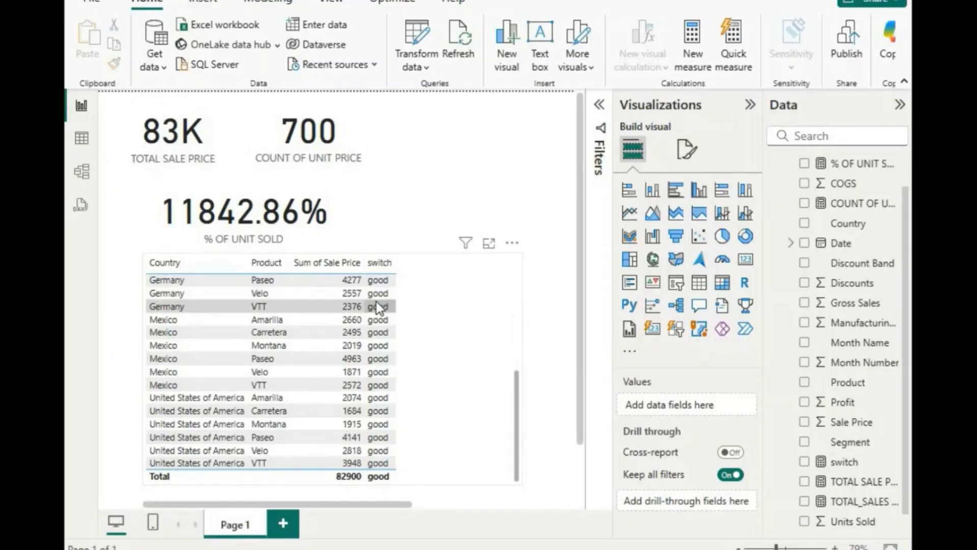
scroll(377, 300, "up", 5)
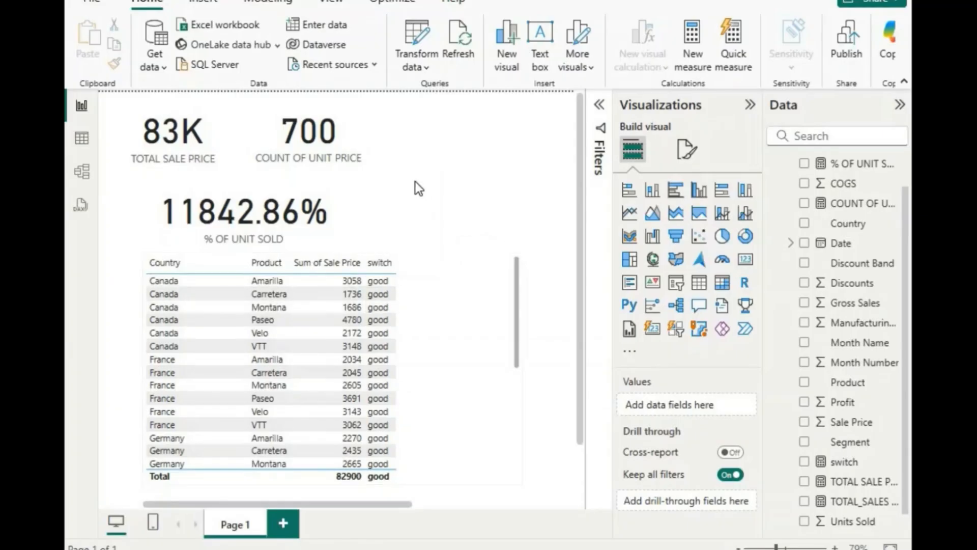
left_click(508, 275)
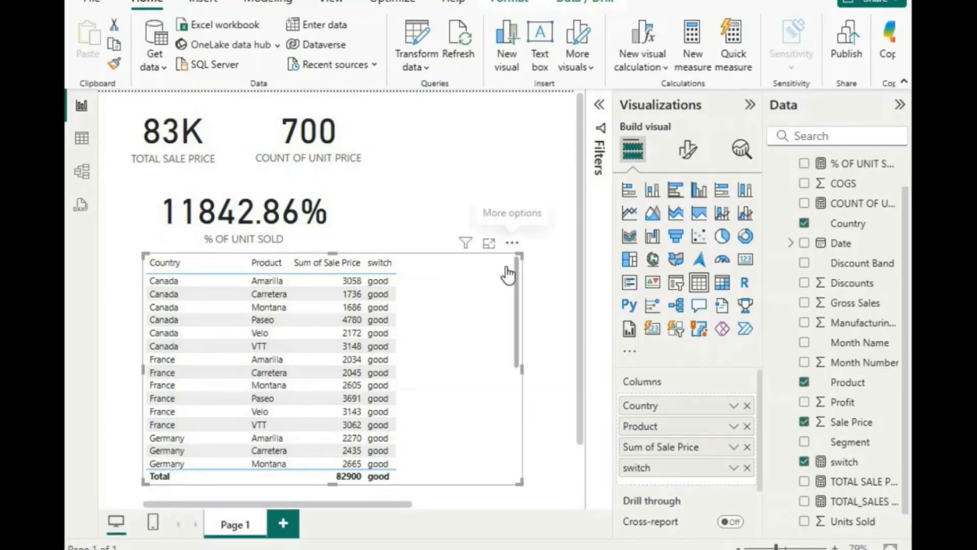
left_click(512, 243)
left_click(525, 301)
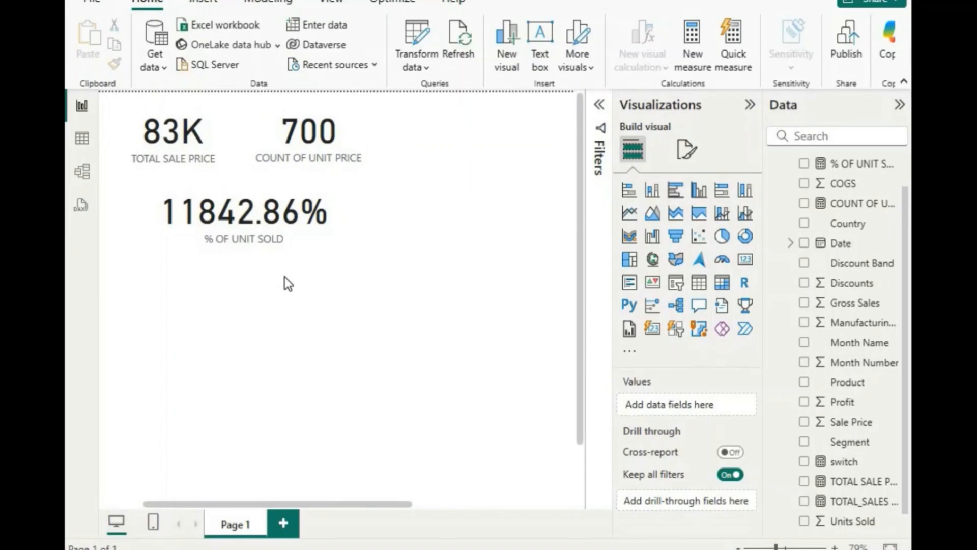
Move the % OF UNIT SOLD card into line with the other two cards and insert a clustered column chart below them.
left_click_drag(262, 243, 503, 148)
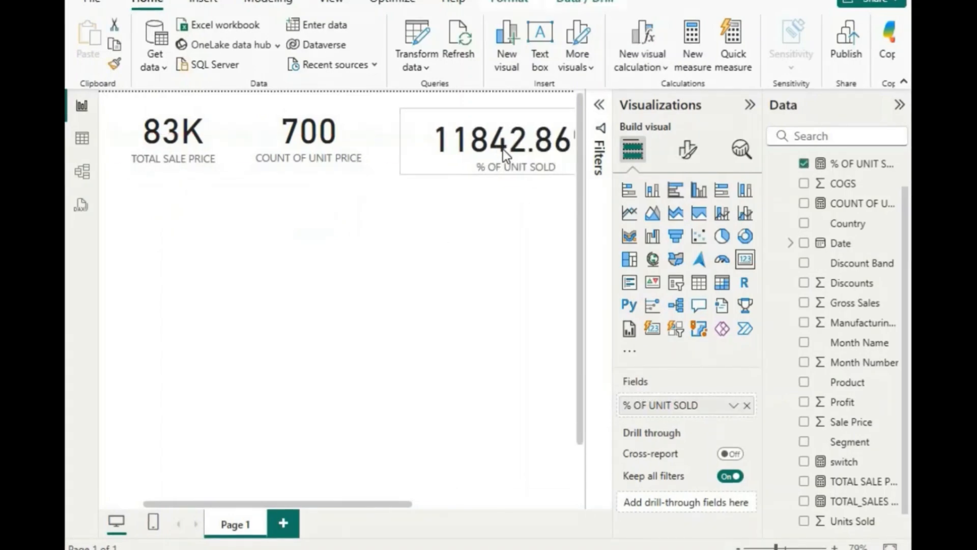
left_click(393, 284)
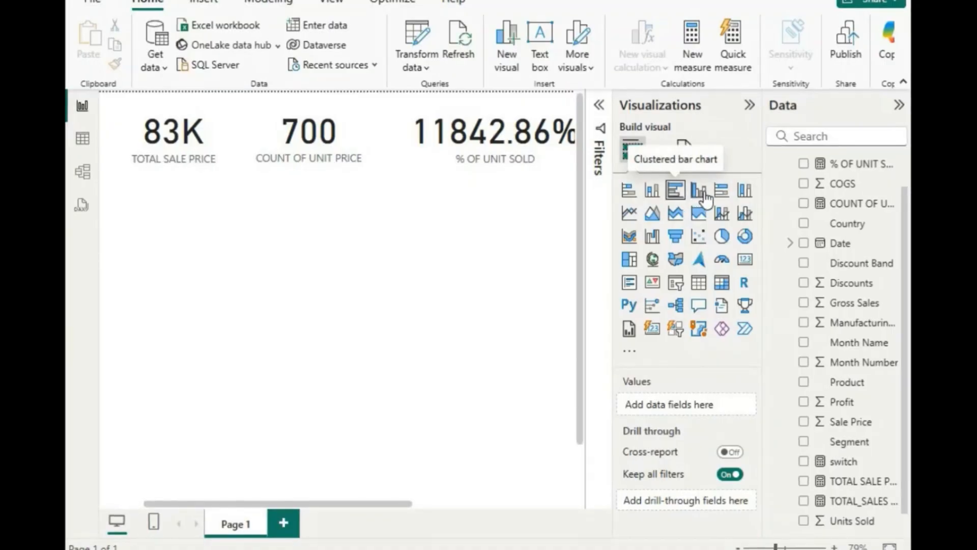
left_click_drag(212, 264, 330, 269)
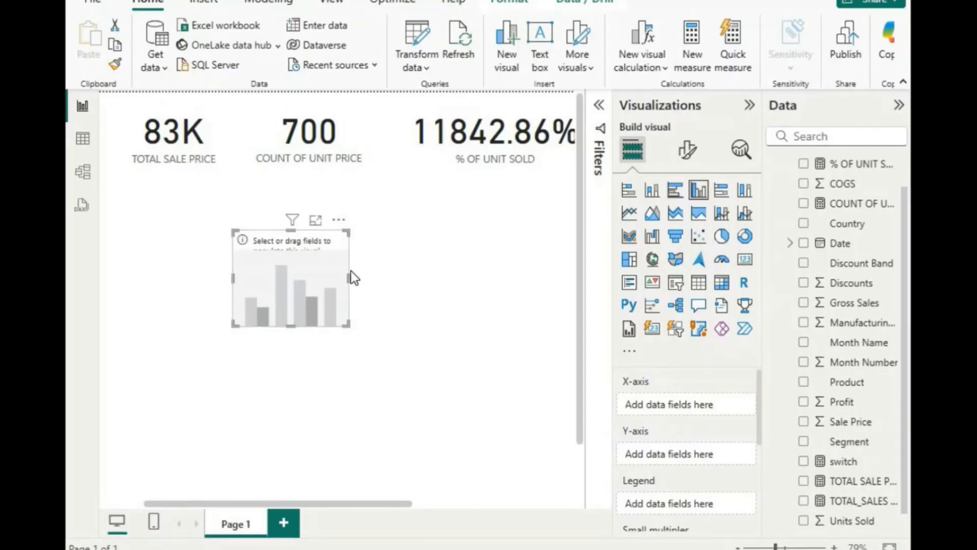
left_click_drag(349, 234, 368, 224)
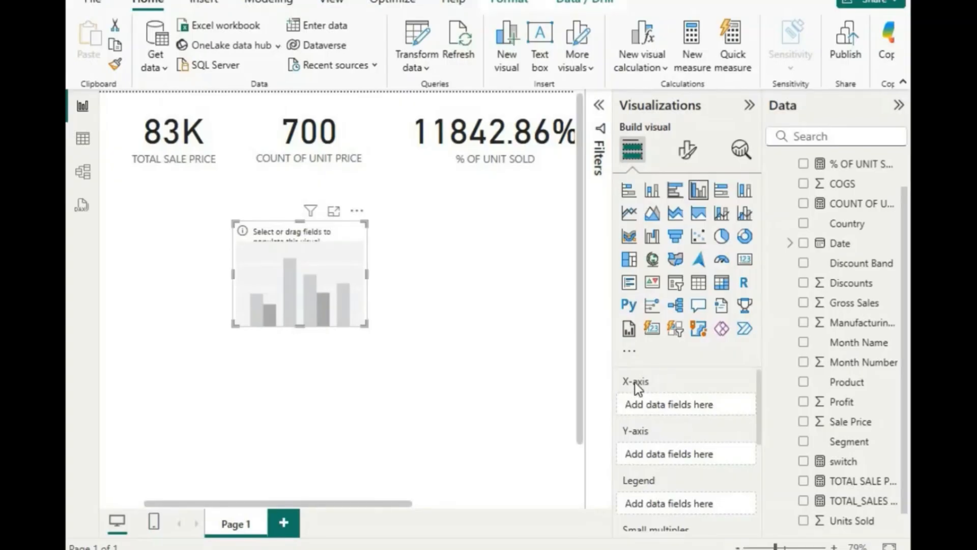
scroll(636, 396, "down", 2)
scroll(637, 401, "up", 2)
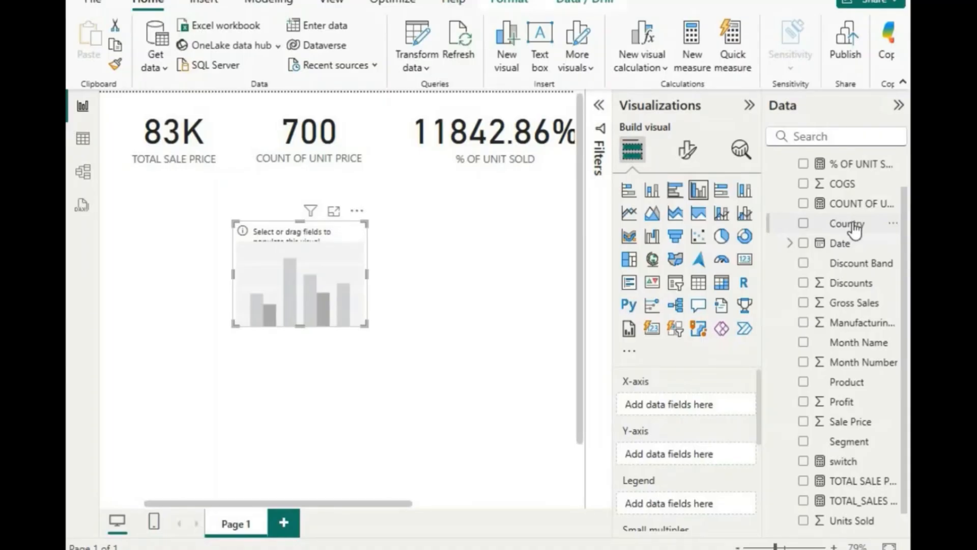
Put Country on the column chart's Y-axis and try Sale Price on the X-axis, replacing it with Profit.
left_click_drag(855, 229, 704, 452)
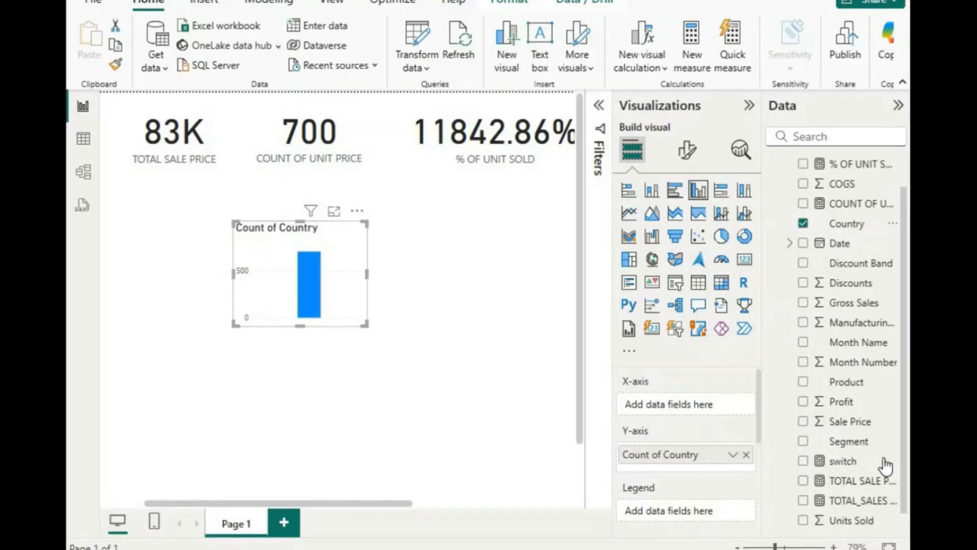
left_click_drag(848, 422, 703, 407)
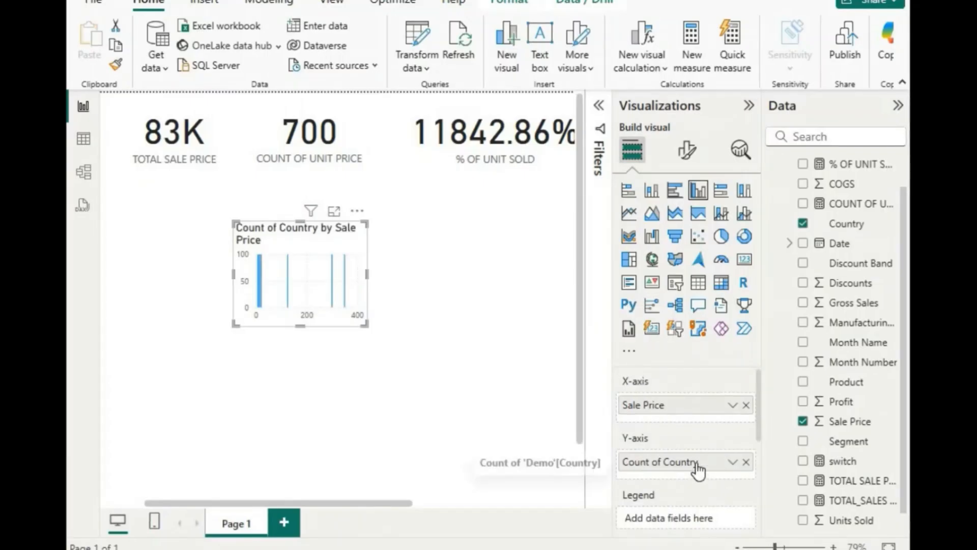
left_click(746, 404)
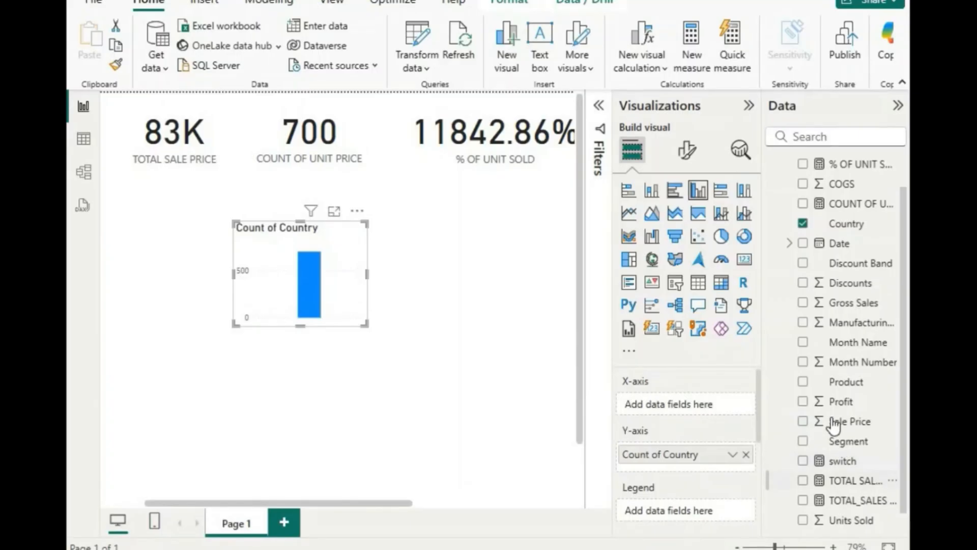
left_click_drag(842, 403, 685, 404)
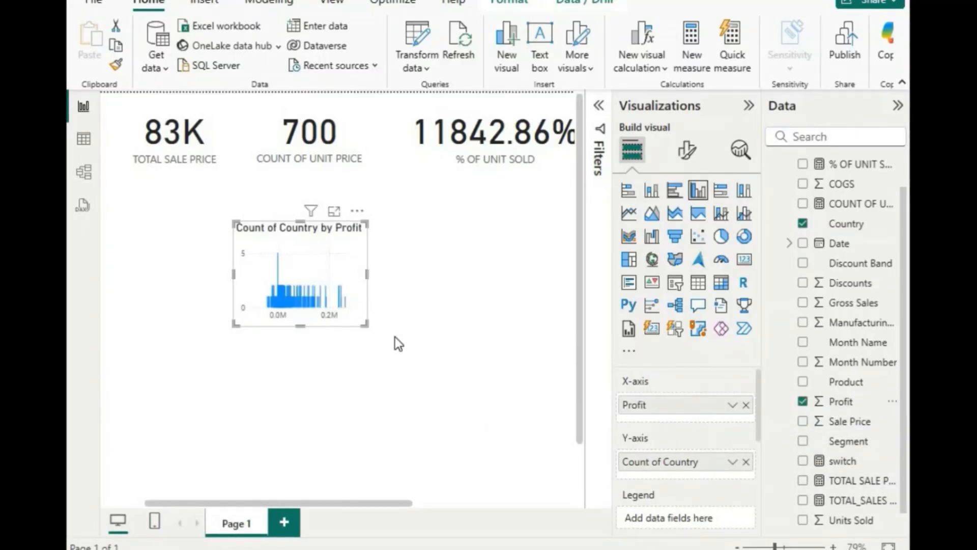
left_click(502, 301)
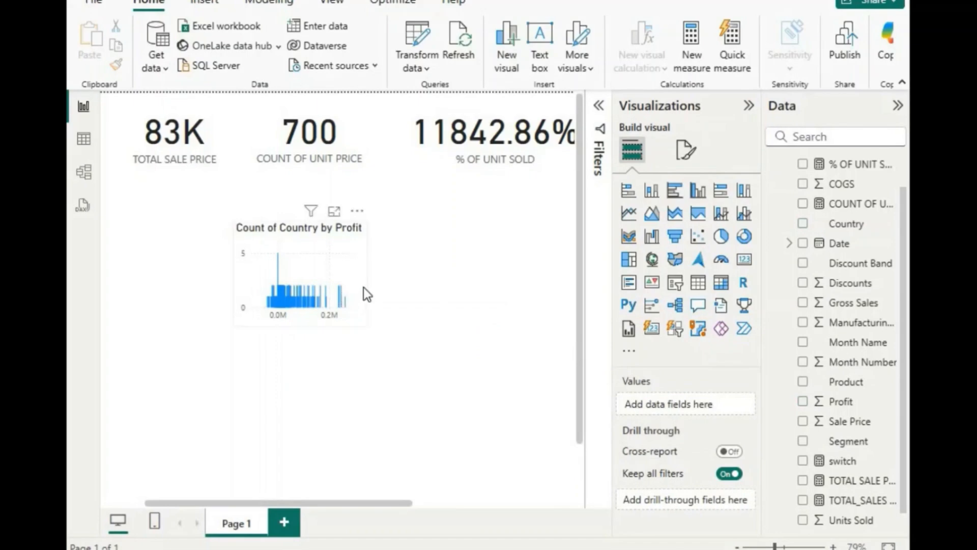
Widen the clustered column chart to roughly twice its width.
left_click(364, 286)
left_click_drag(367, 273, 490, 334)
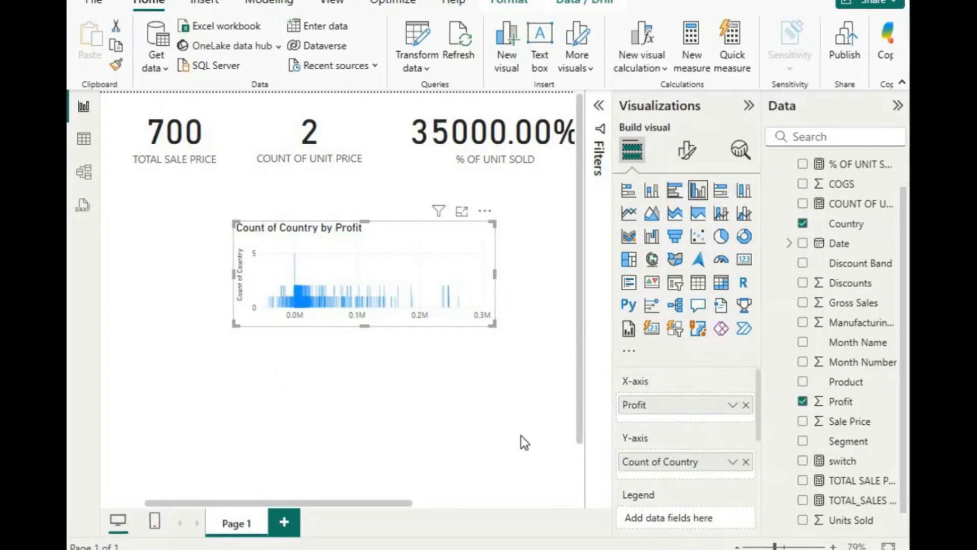
left_click(475, 336)
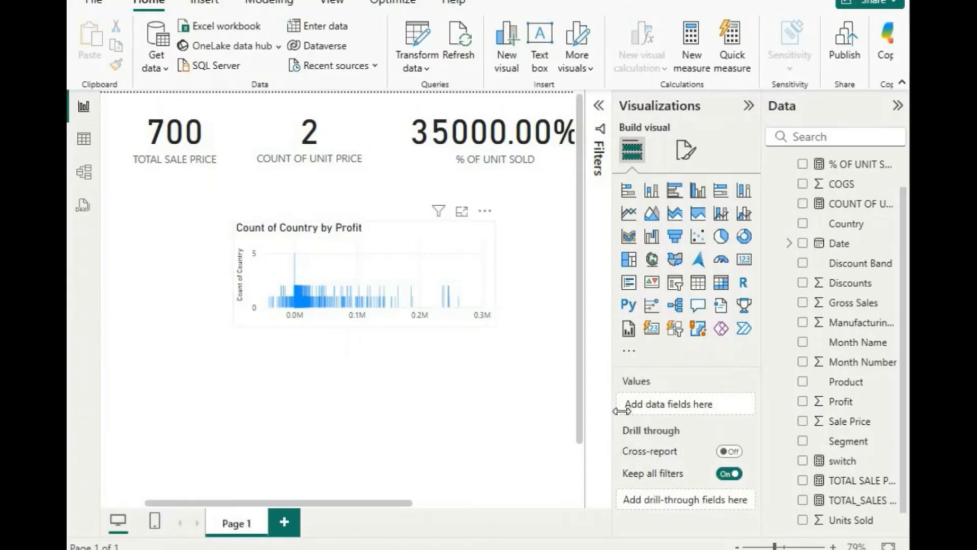
Clear Count of Country and Profit from the column chart's axes.
left_click(471, 292)
left_click(746, 461)
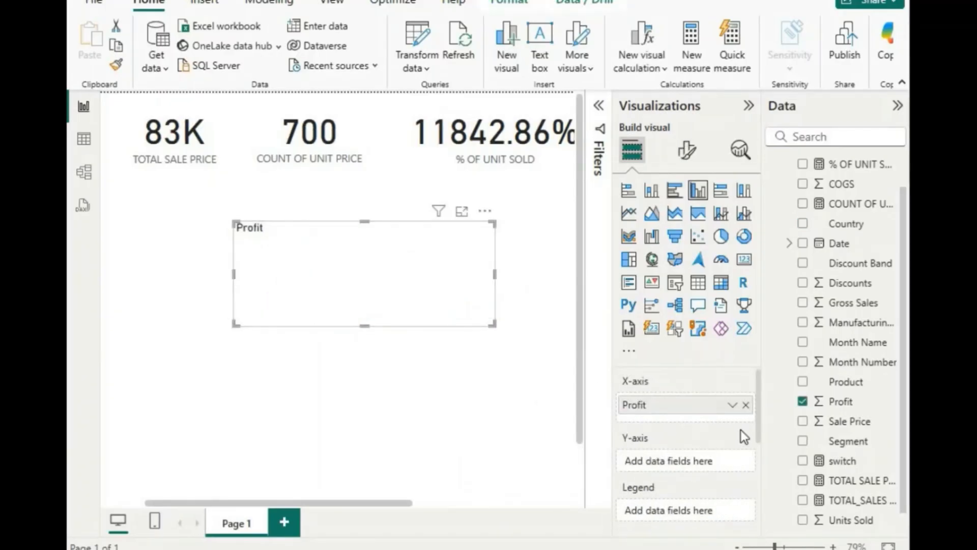
left_click(746, 405)
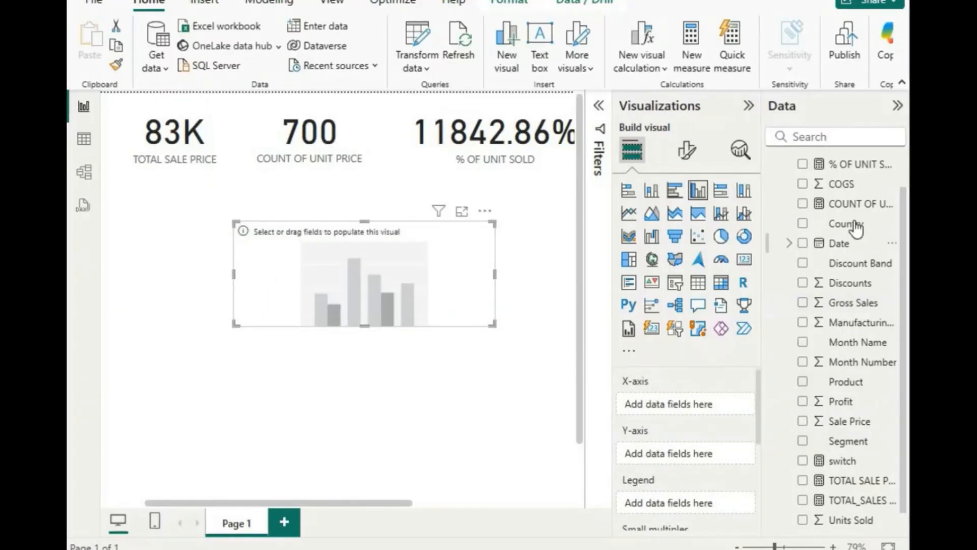
Plot the count of Country on the Y-axis by Segment on the X-axis and make the column chart taller.
left_click_drag(857, 225, 711, 459)
left_click_drag(706, 453, 706, 450)
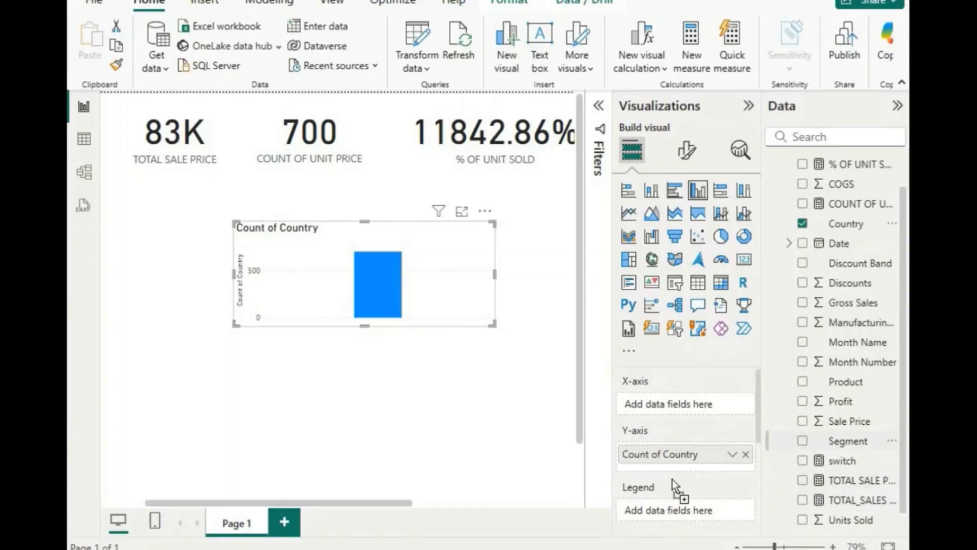
left_click_drag(672, 478, 656, 407)
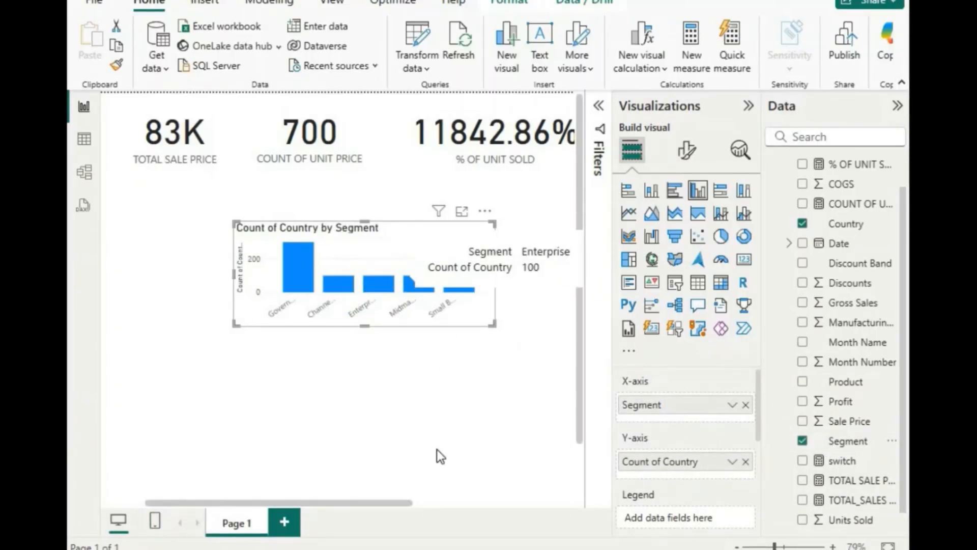
left_click_drag(365, 326, 357, 428)
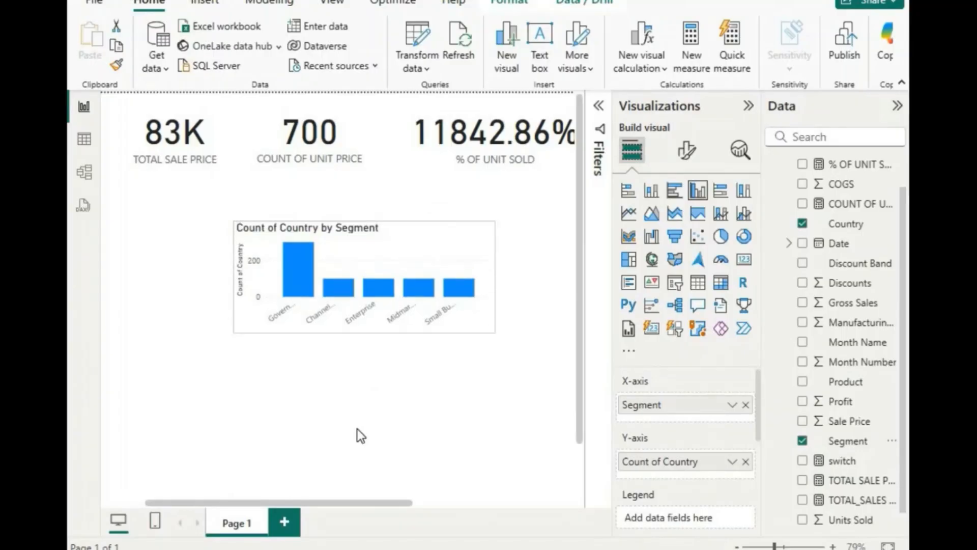
Resize the Count of Country by Segment column chart and move it directly beneath the TOTAL SALE PRICE and COUNT OF UNIT PRICE cards.
left_click_drag(495, 325, 461, 325)
left_click_drag(355, 428, 359, 343)
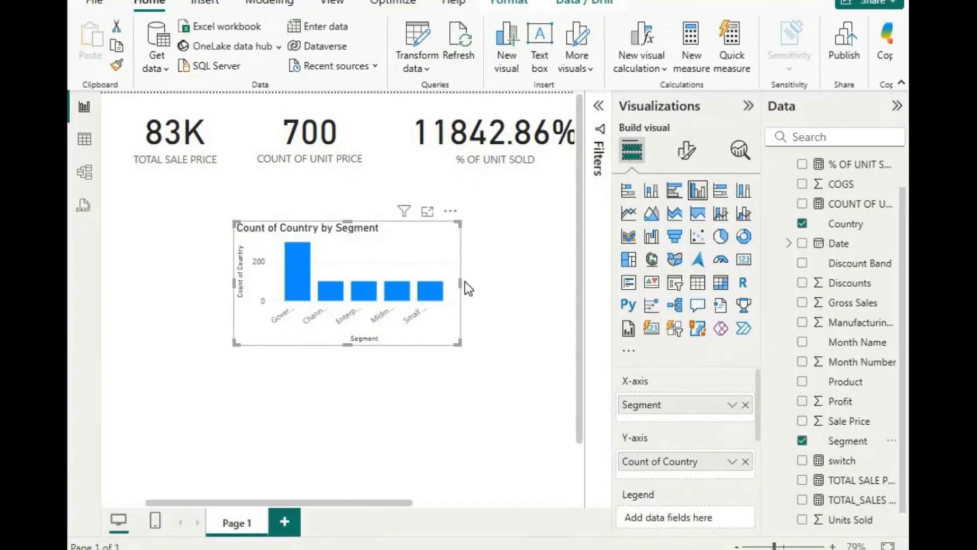
left_click_drag(461, 285, 541, 337)
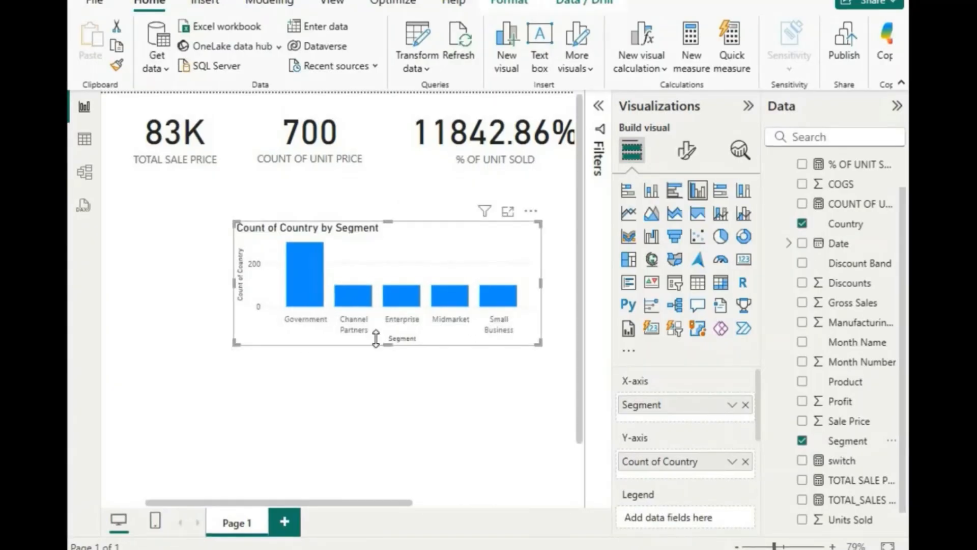
left_click(375, 357)
left_click_drag(288, 267, 171, 233)
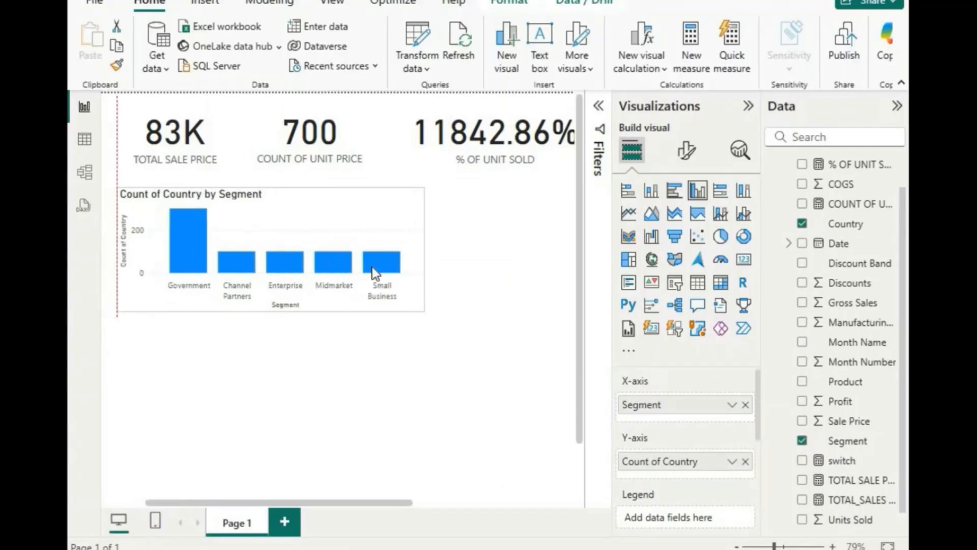
left_click_drag(425, 252, 360, 246)
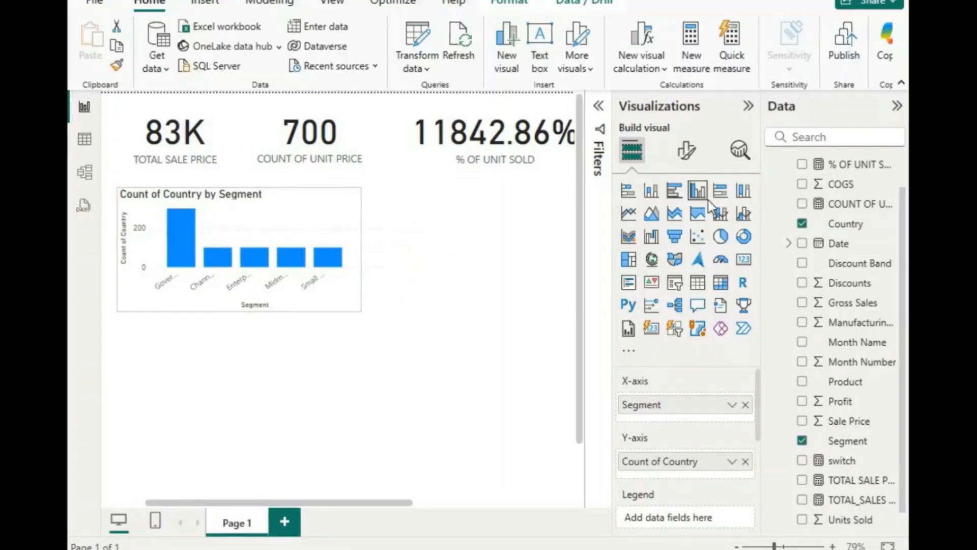
Convert the Count of Country by Segment visual to a clustered bar chart and make it taller.
left_click(675, 194)
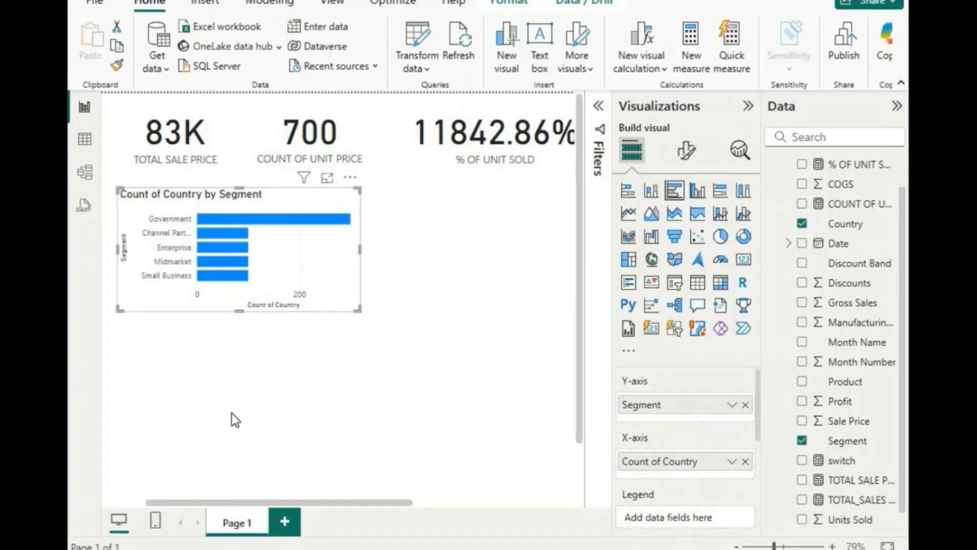
left_click_drag(231, 414, 231, 421)
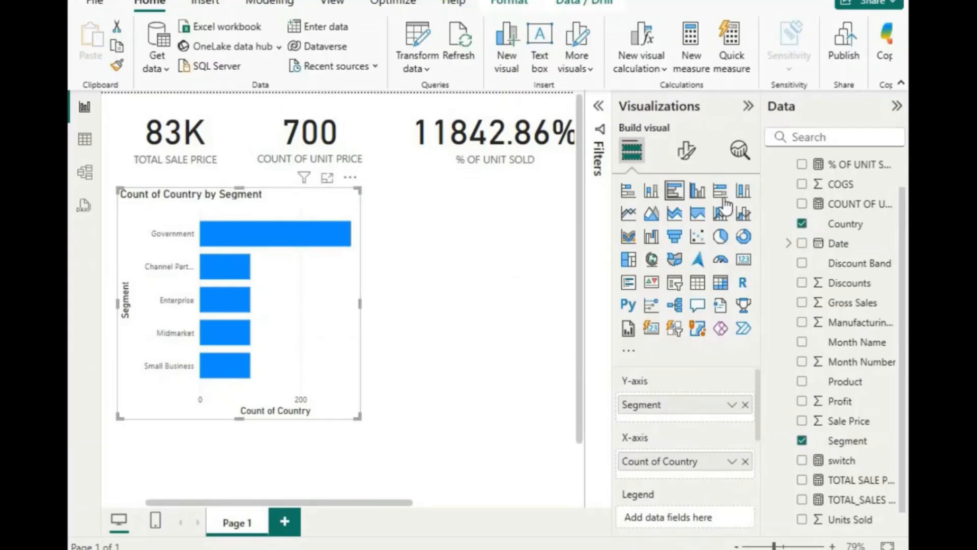
Switch the visual through the clustered column, area, funnel, ribbon and line chart types, ending on a waterfall chart.
left_click(699, 192)
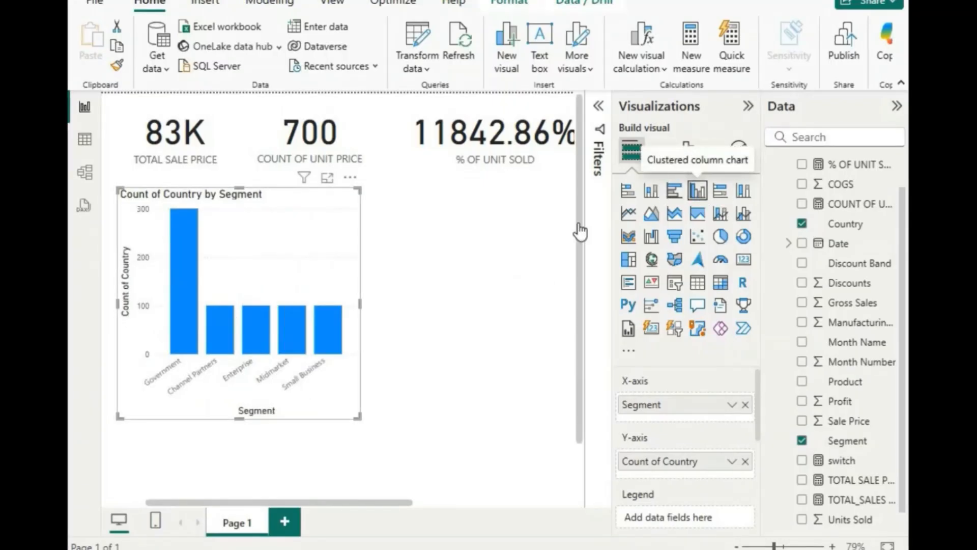
left_click(652, 213)
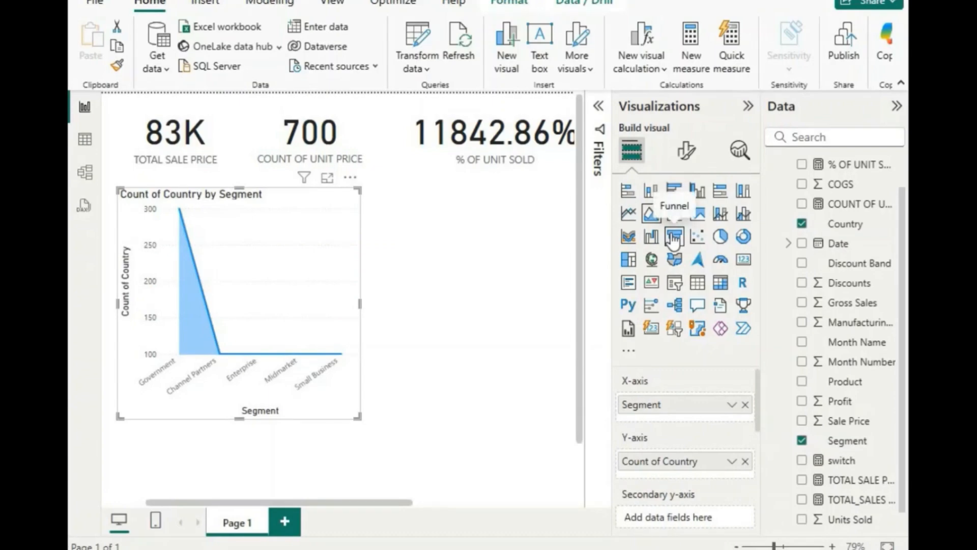
left_click(673, 237)
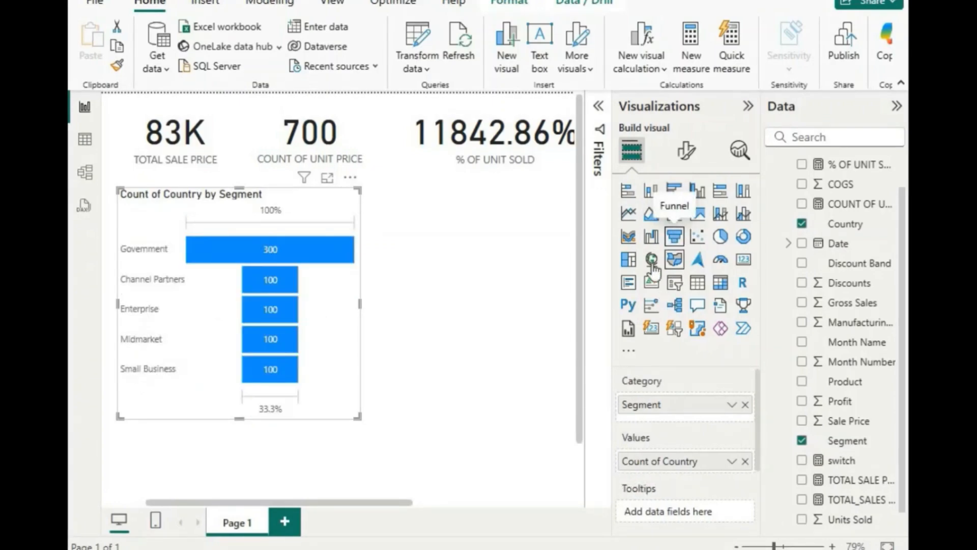
left_click(628, 237)
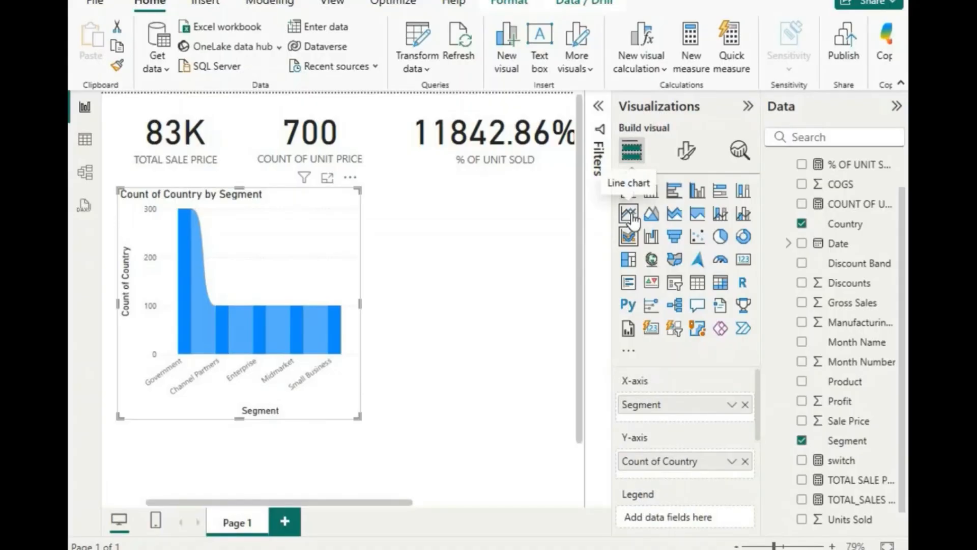
left_click(629, 214)
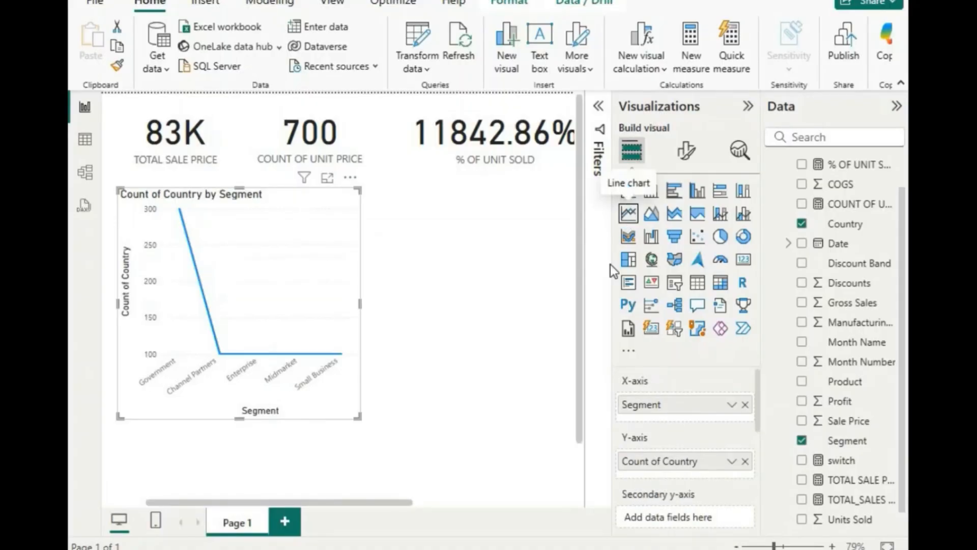
left_click(651, 238)
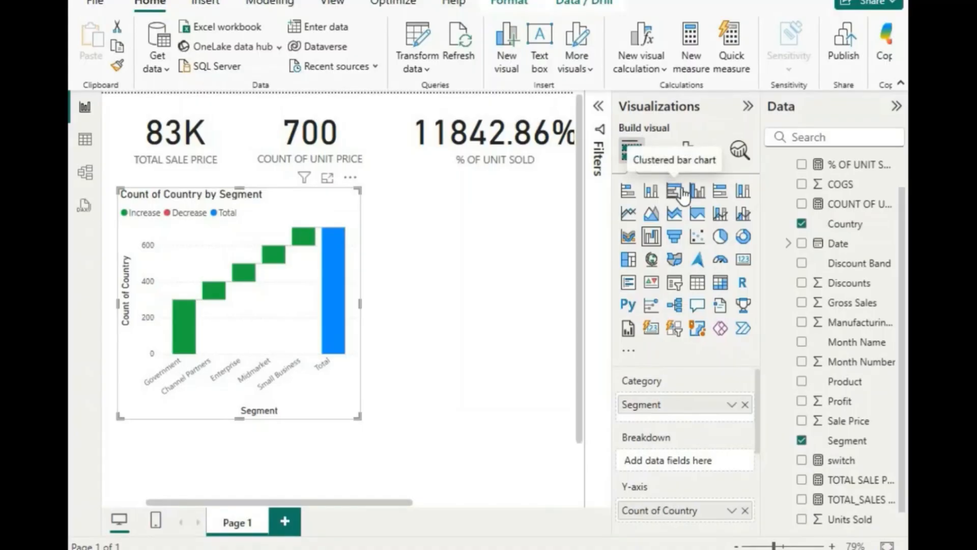
Change the Count of Country by Segment waterfall to a clustered column chart, shorten it and place it below the cards.
left_click(681, 193)
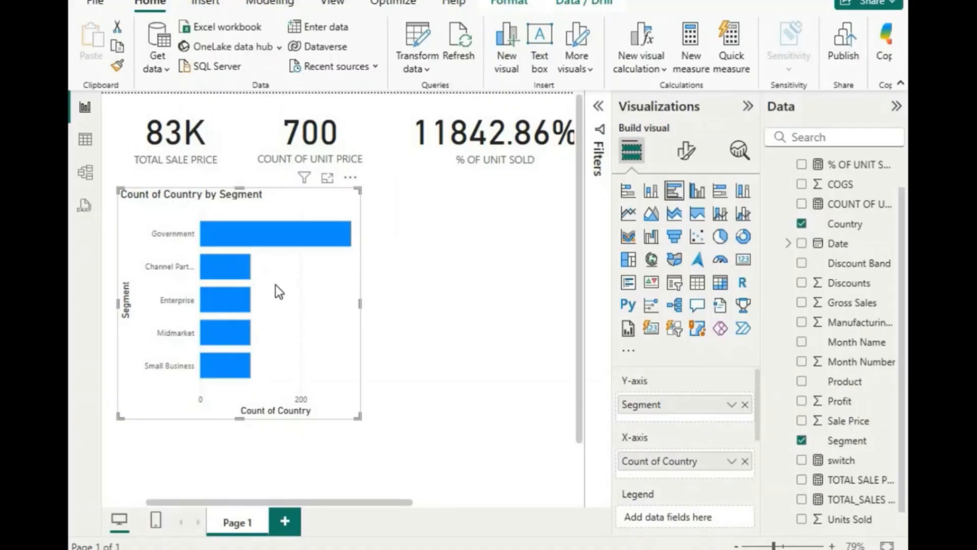
left_click(697, 190)
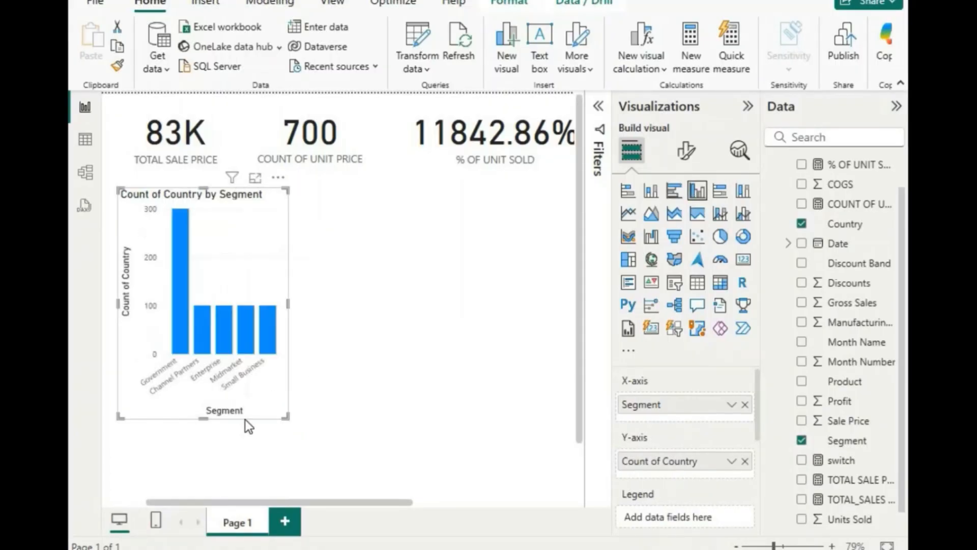
left_click_drag(208, 417, 215, 307)
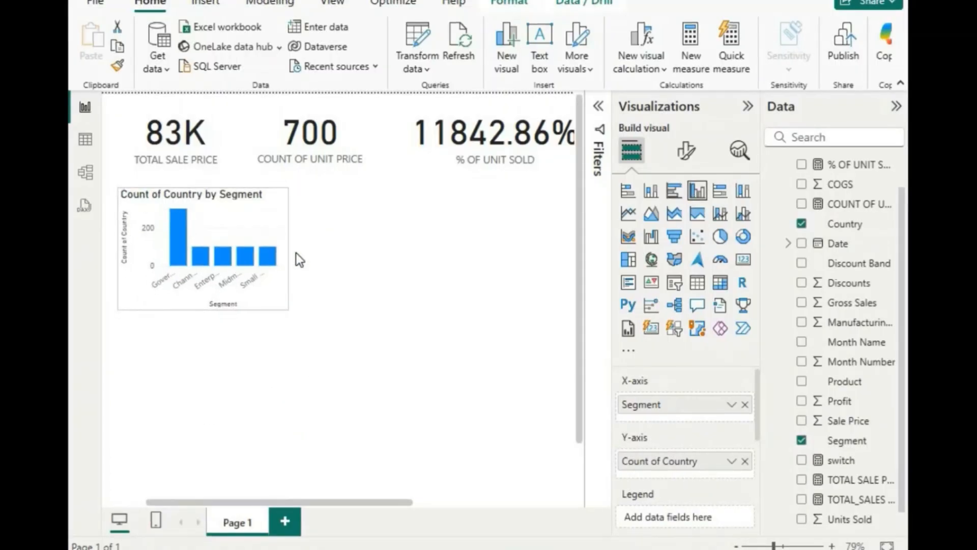
left_click(378, 247)
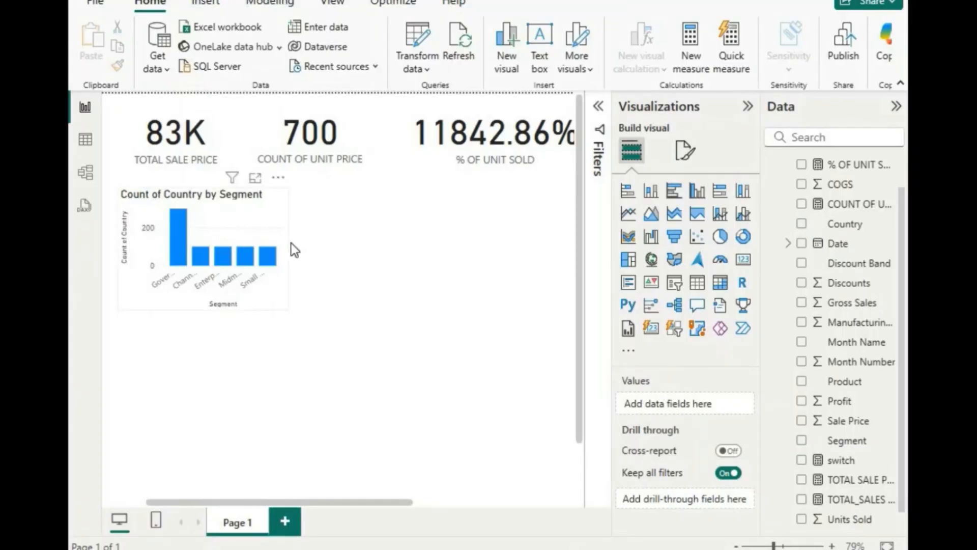
left_click_drag(255, 249, 221, 246)
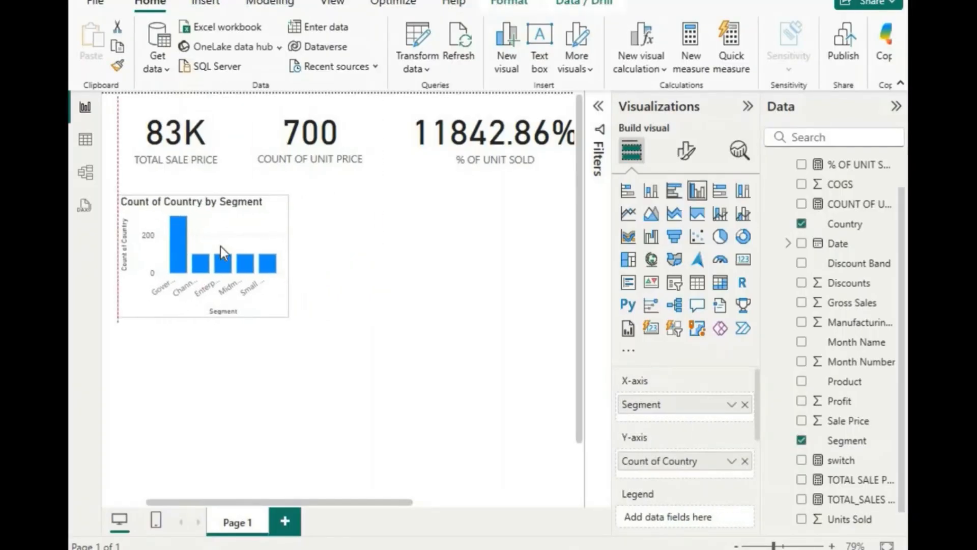
left_click(440, 230)
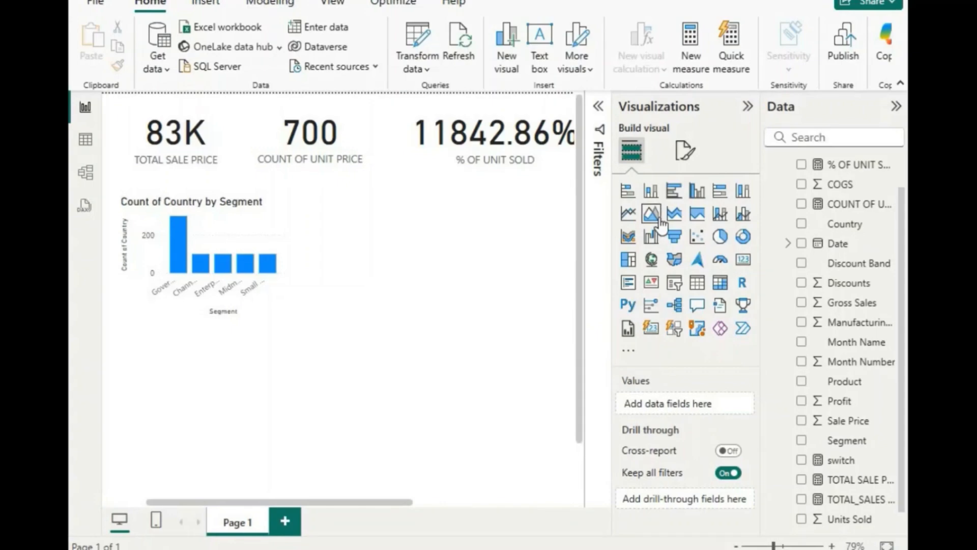
Add an area chart with Country on the Y-axis and Profit on the X-axis.
left_click(656, 218)
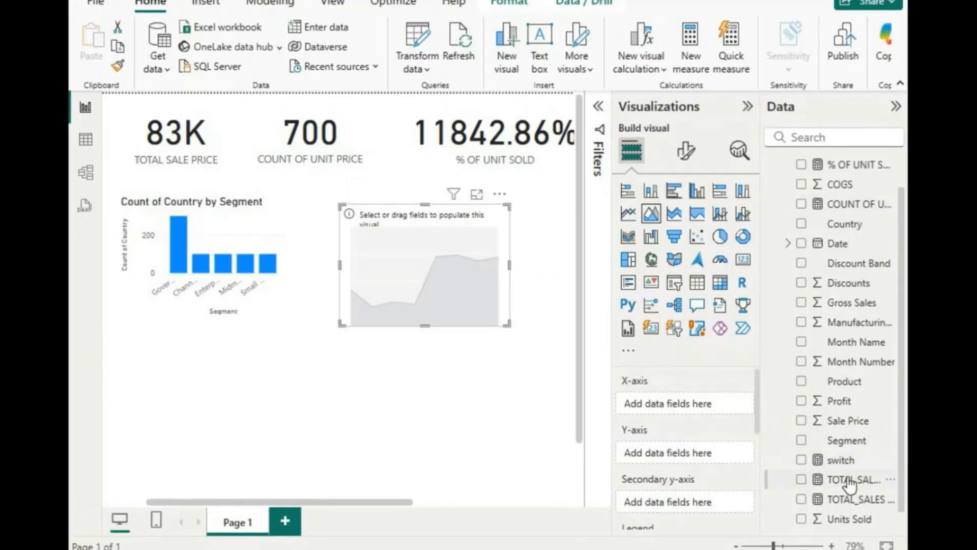
left_click_drag(849, 486, 702, 411)
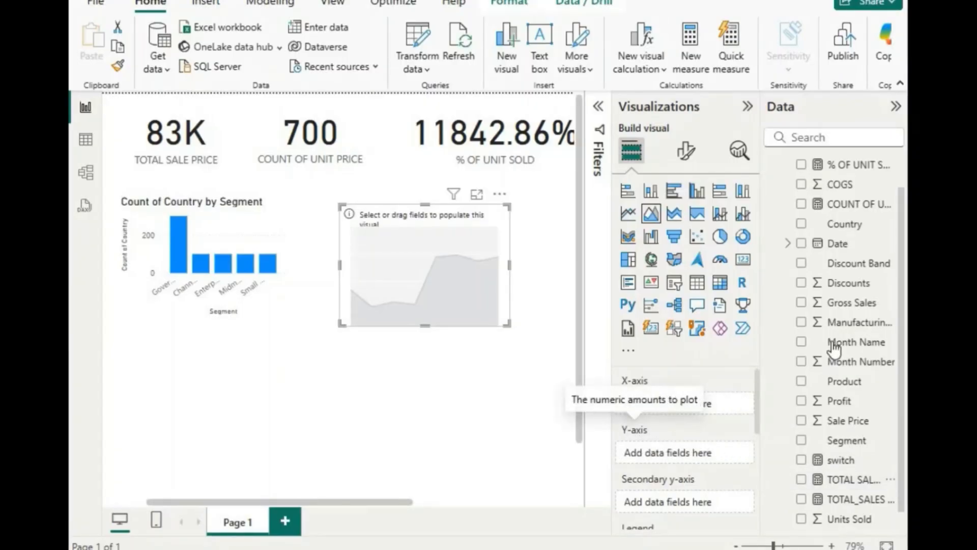
left_click_drag(796, 225, 661, 463)
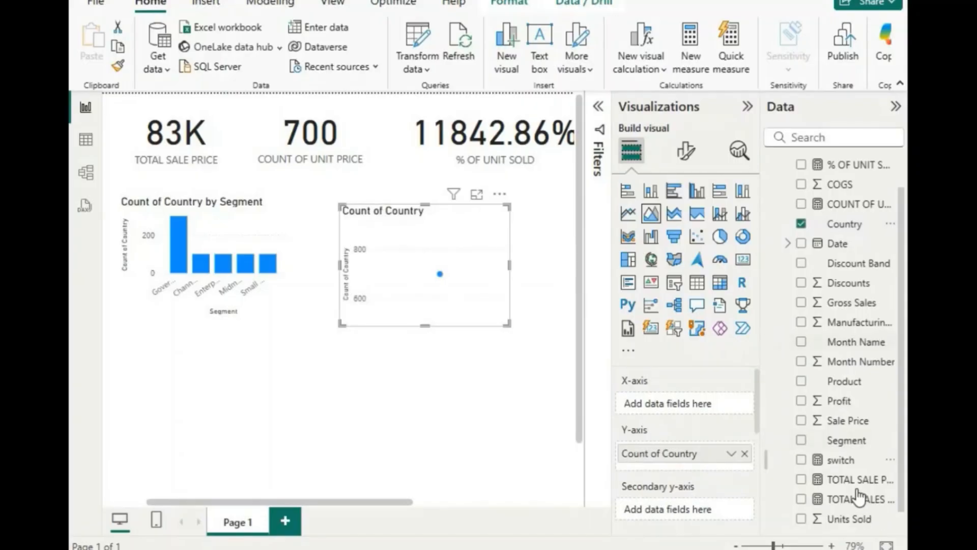
left_click_drag(834, 479, 656, 458)
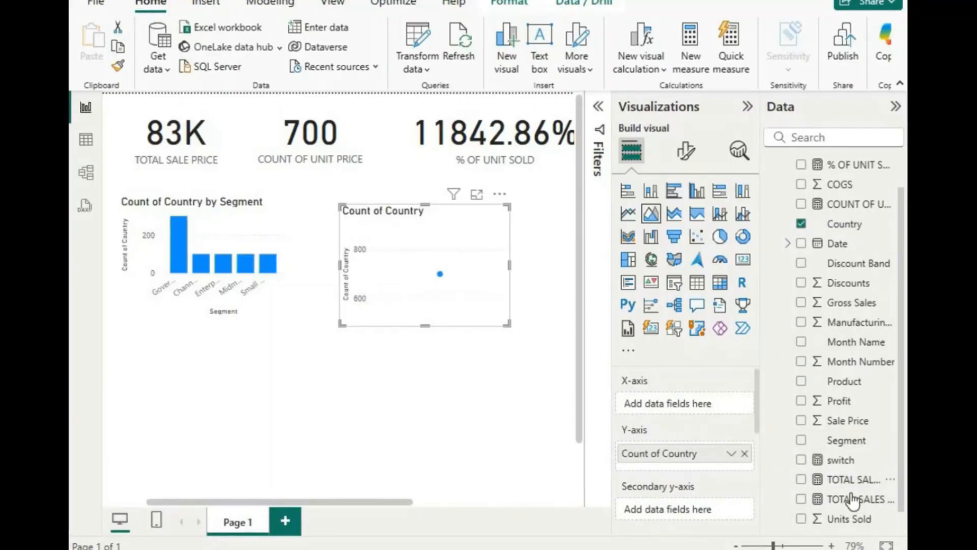
left_click_drag(853, 501, 665, 492)
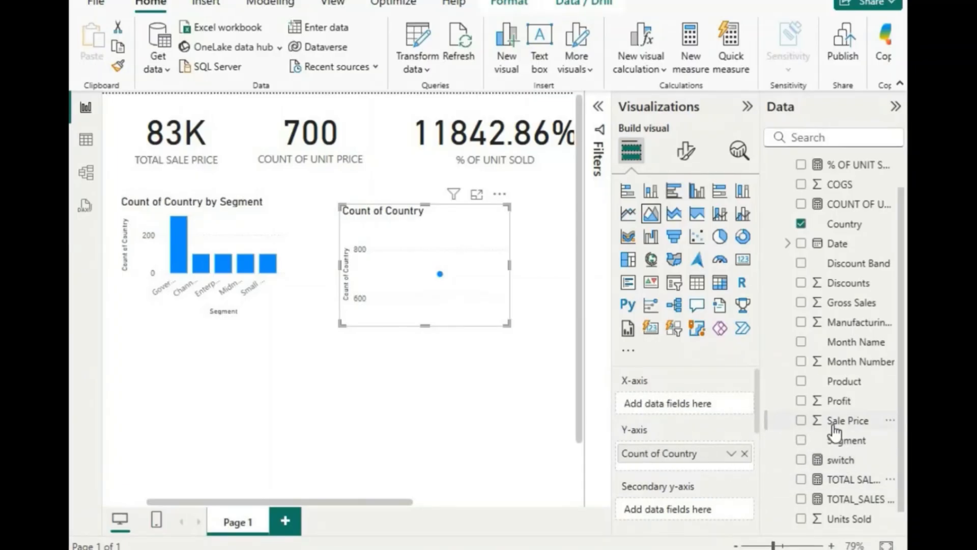
left_click_drag(833, 432, 719, 478)
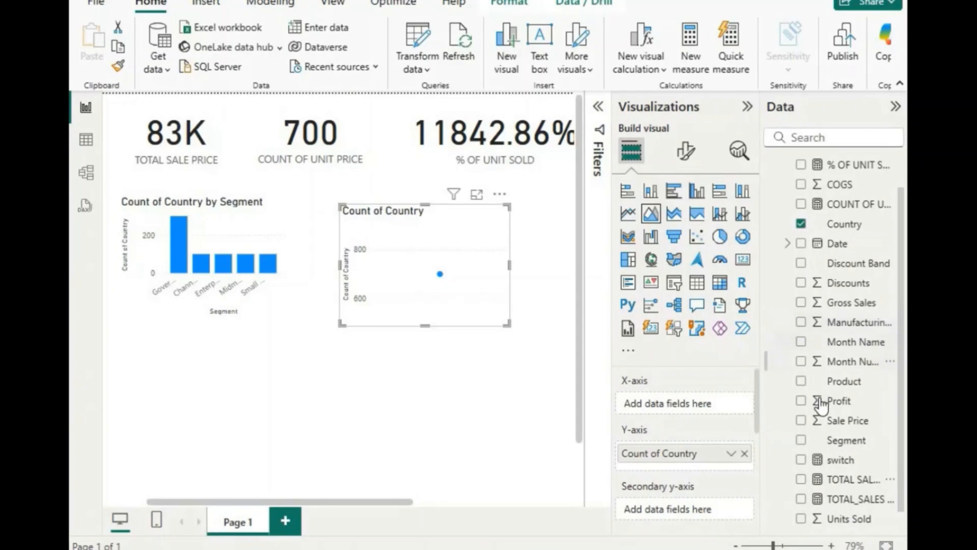
left_click_drag(822, 400, 670, 398)
Move the area chart below the Count of Country by Segment chart and widen it.
left_click_drag(511, 265, 592, 264)
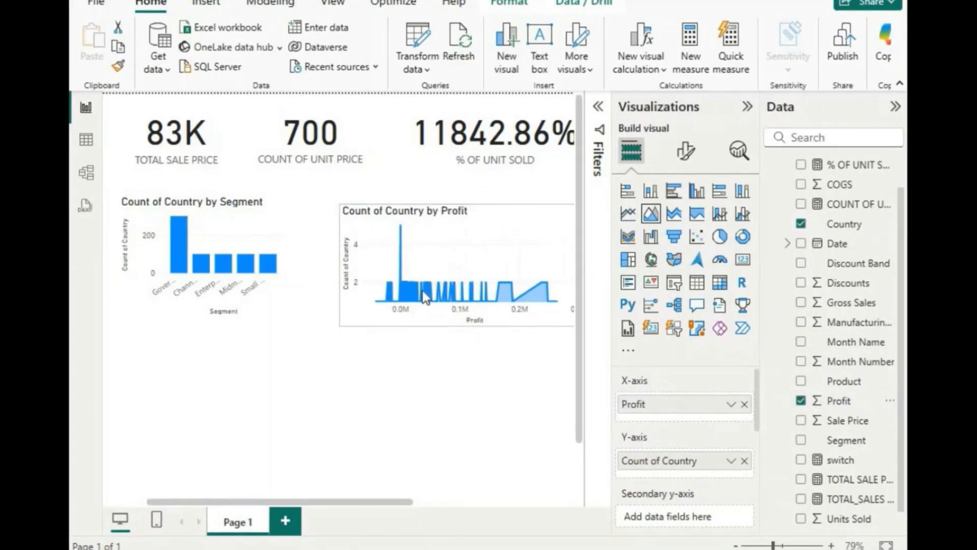
left_click_drag(422, 291, 132, 399)
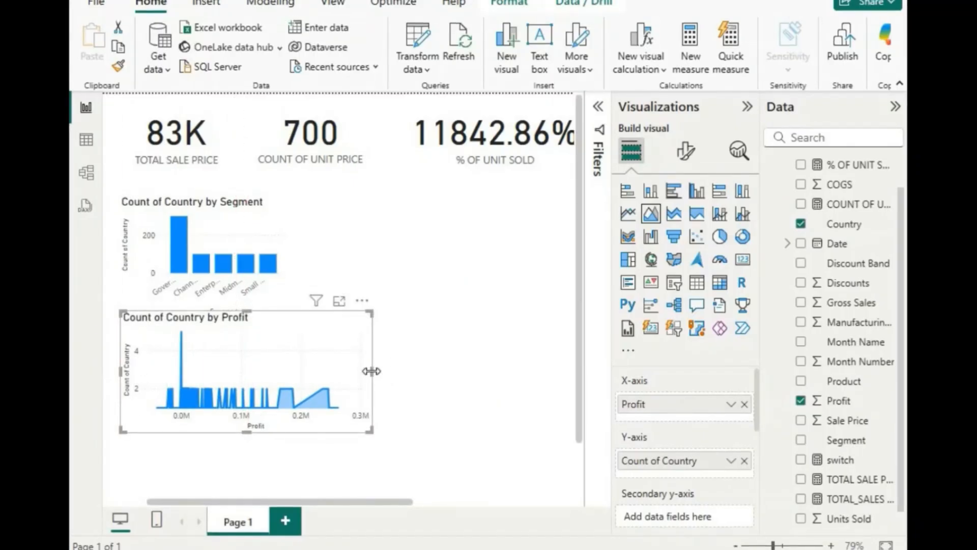
left_click_drag(372, 371, 526, 371)
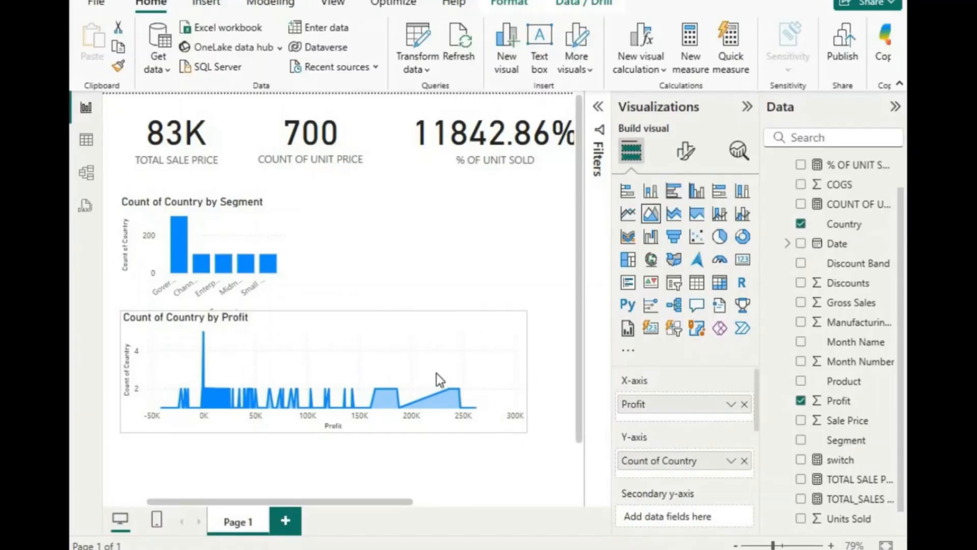
left_click_drag(436, 374, 433, 374)
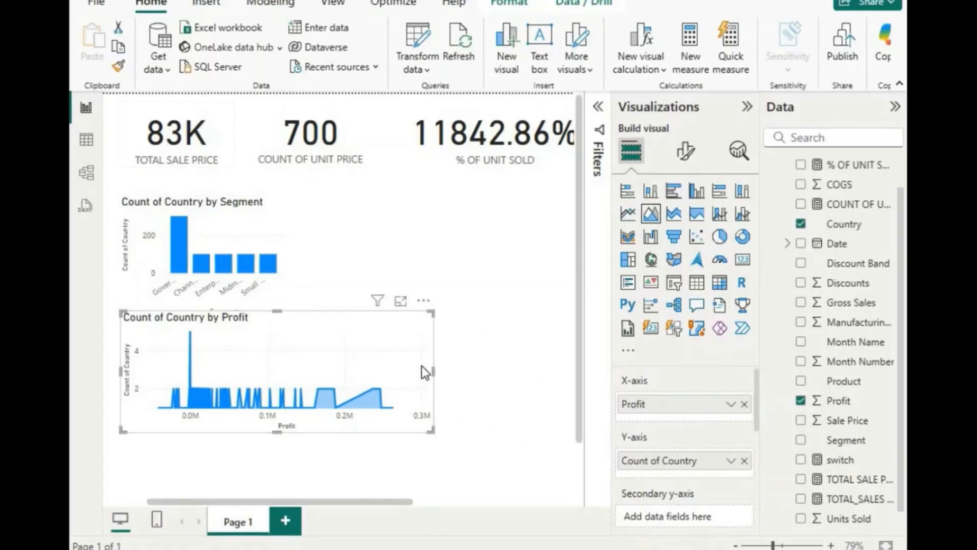
left_click_drag(432, 371, 452, 358)
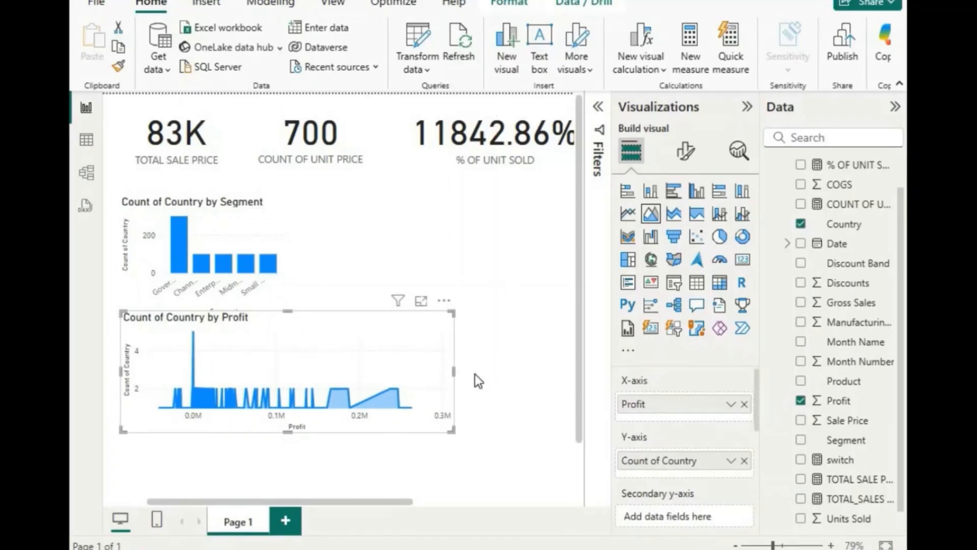
Remove Profit and Count of Country from the area chart and change it to a clustered column chart.
left_click(744, 404)
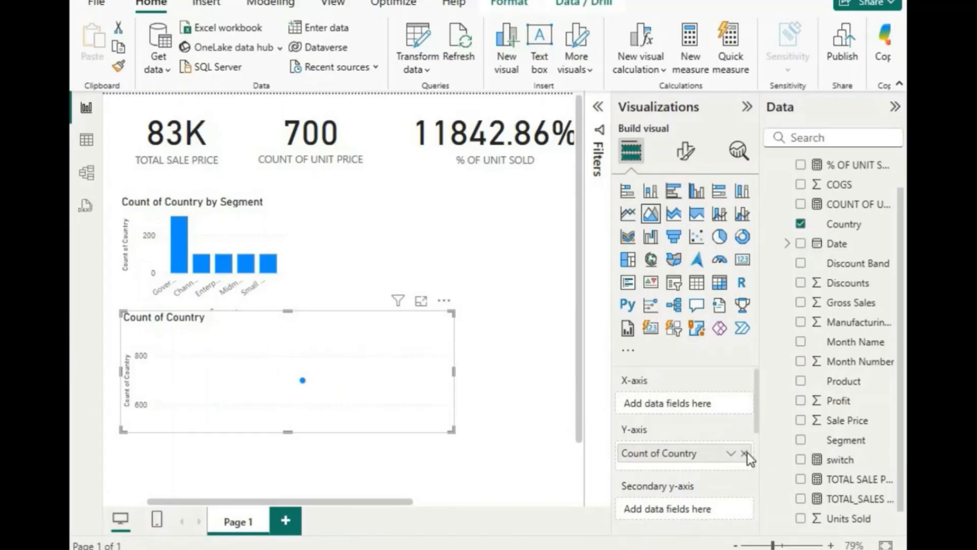
left_click(746, 453)
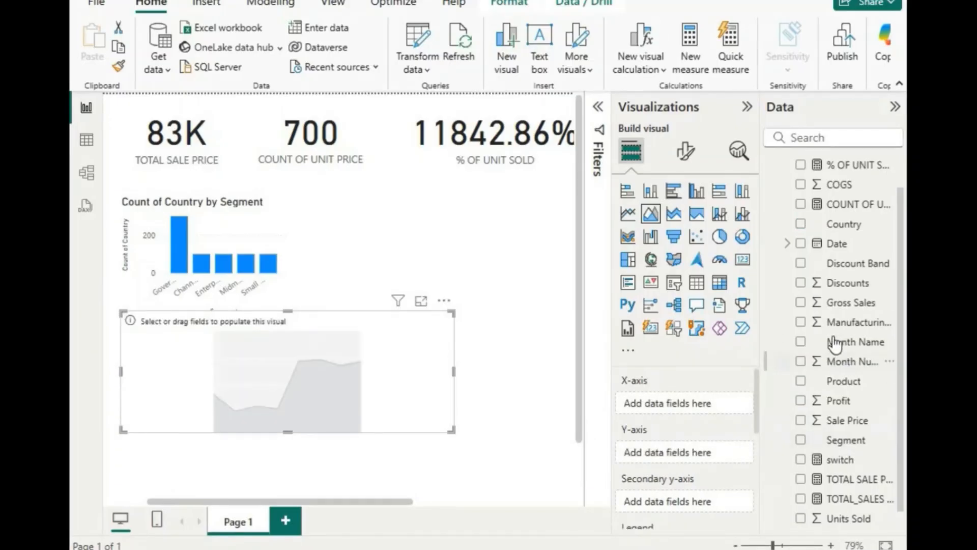
left_click(696, 192)
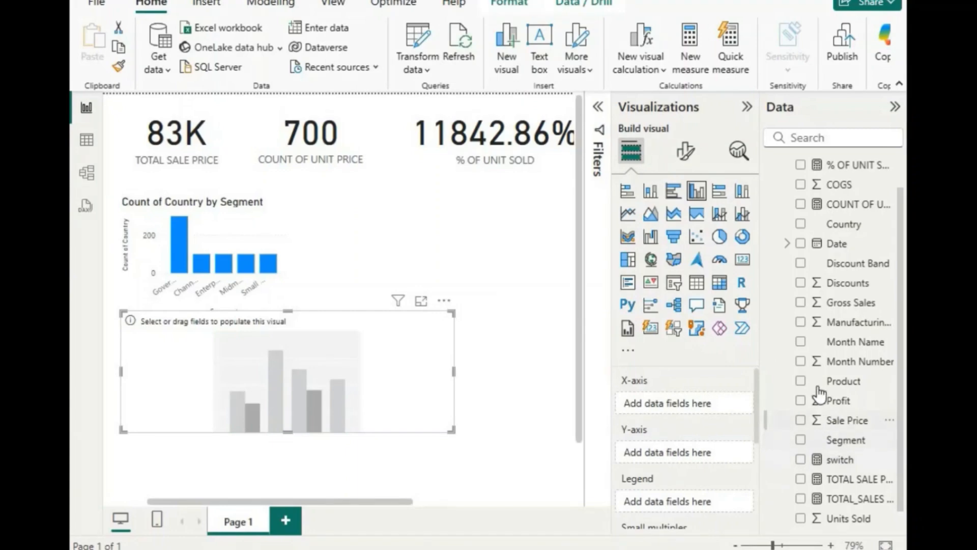
Plot Product on the Y-axis, try Sale Price on the X-axis, and replace it with Country.
left_click_drag(837, 382, 680, 454)
left_click_drag(846, 420, 701, 405)
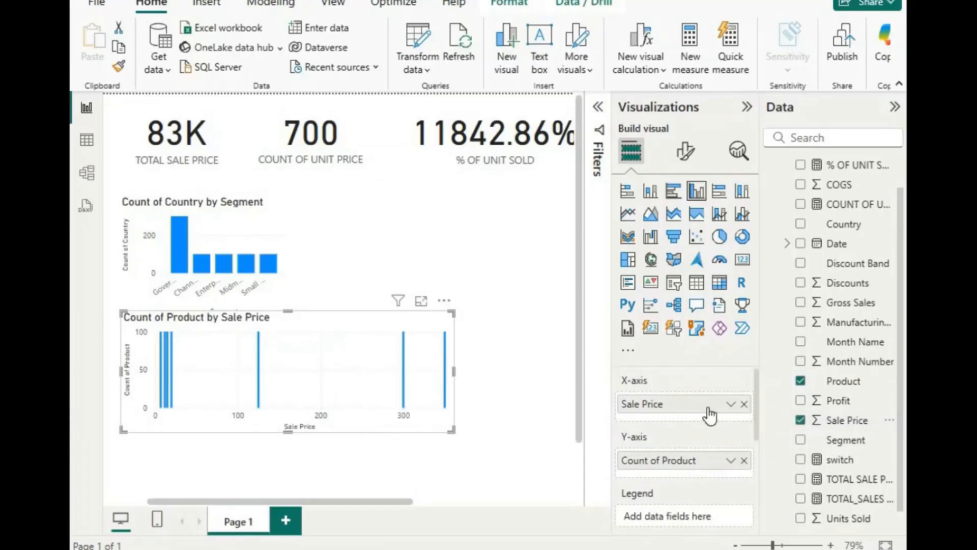
left_click(744, 404)
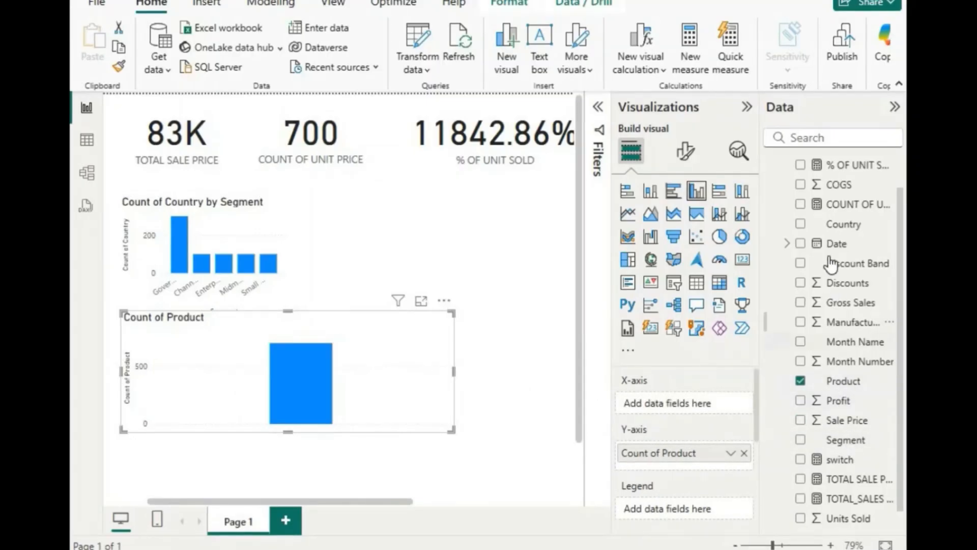
left_click_drag(848, 224, 703, 401)
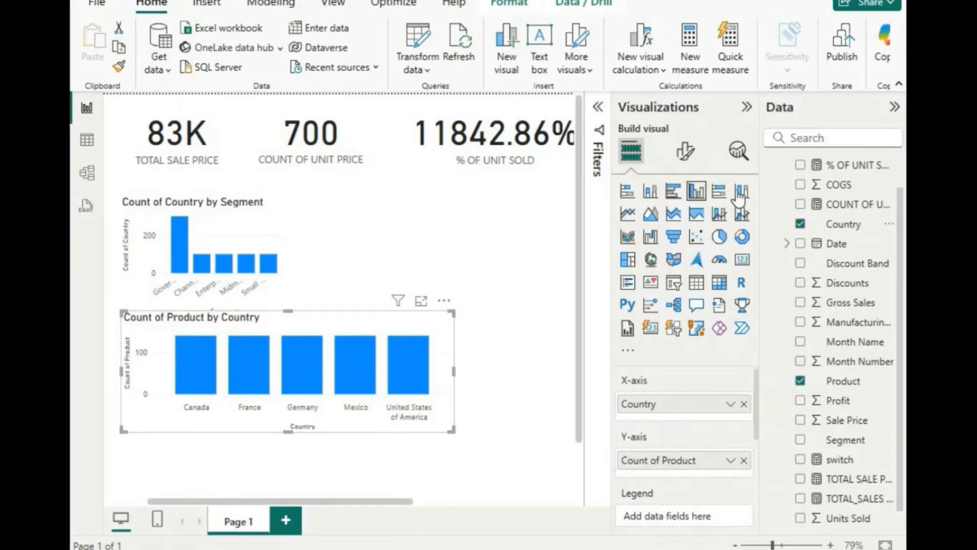
Change the Count of Product by Country chart to a clustered bar chart, then resize and move it beside the Segment chart.
key("ctrl+z")
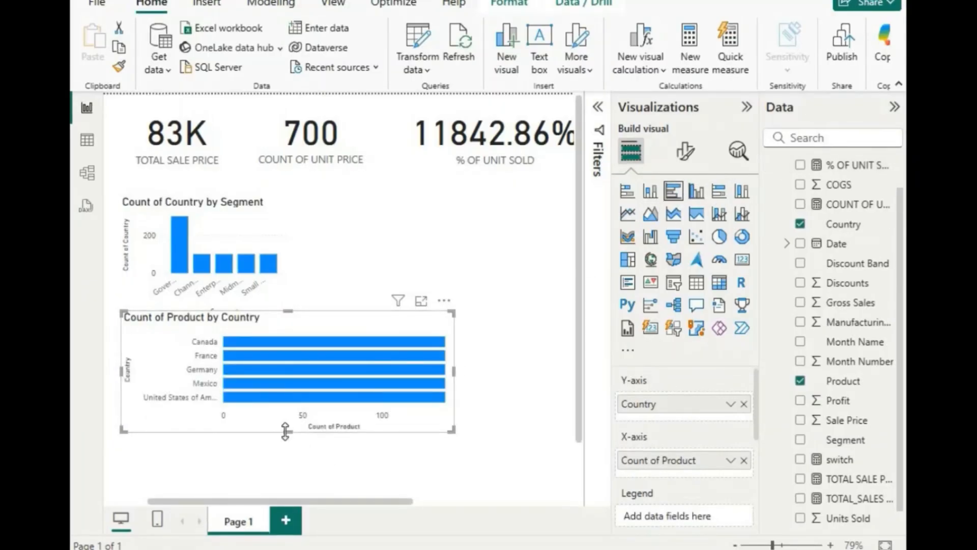
left_click_drag(288, 432, 289, 494)
left_click_drag(120, 399, 242, 354)
left_click_drag(491, 390, 459, 311)
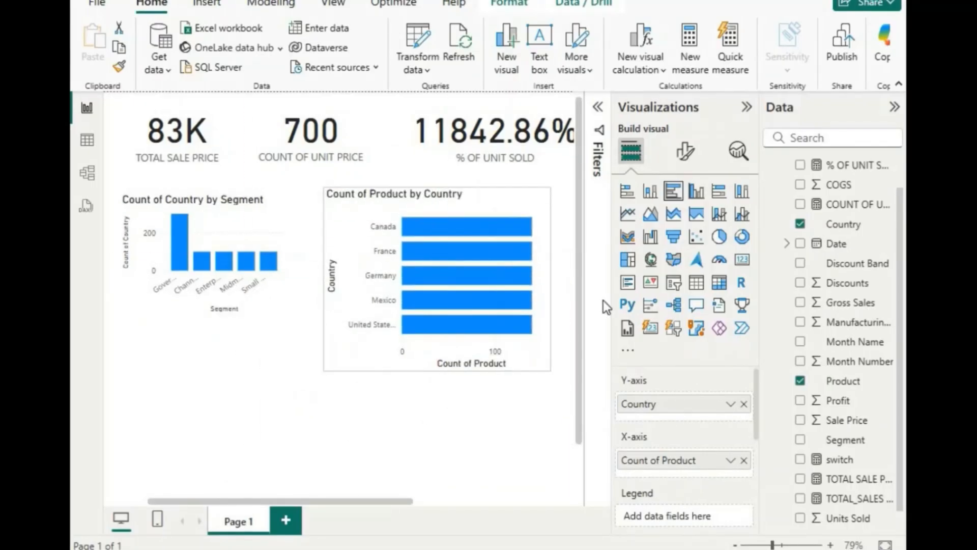
Convert the Count of Product by Country chart to a waterfall chart and resize it to roughly match the Segment chart's height.
left_click(673, 243)
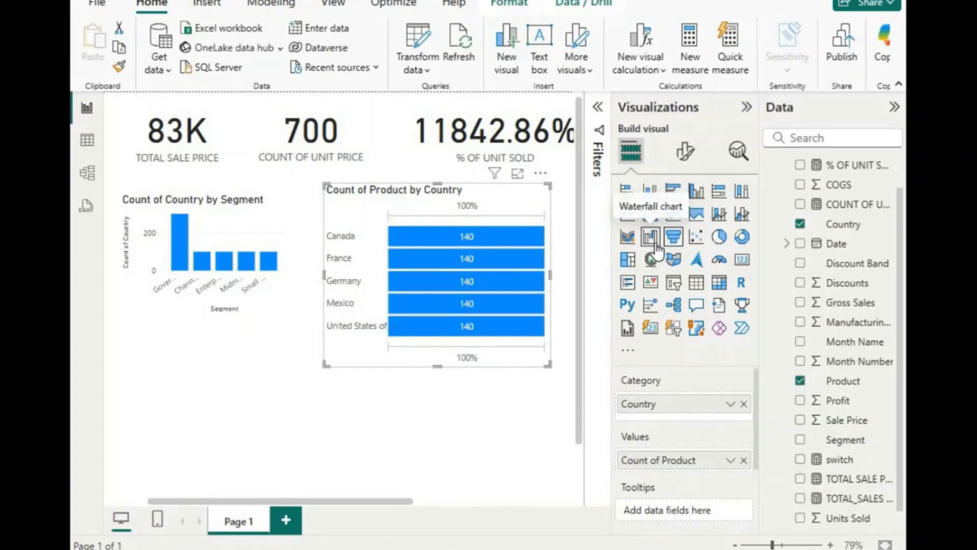
left_click(657, 246)
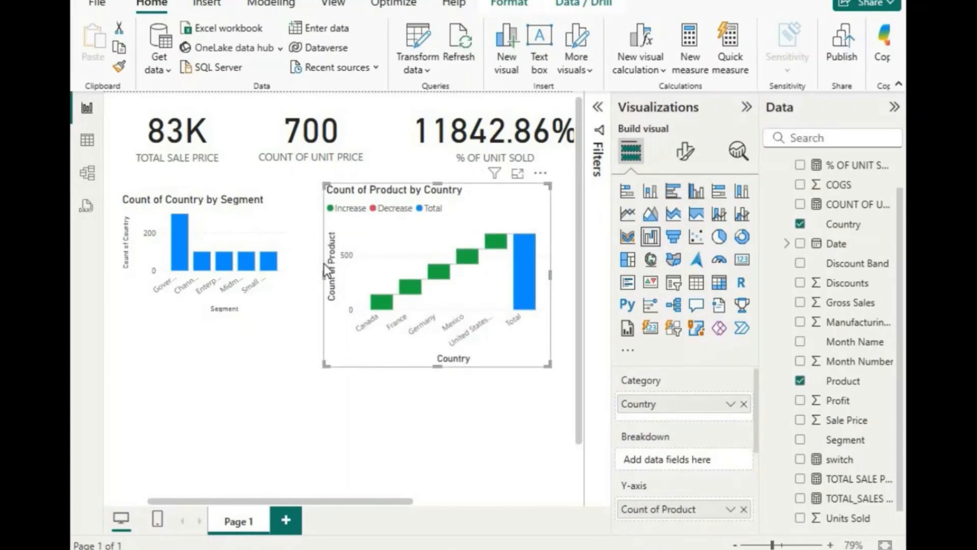
left_click_drag(324, 274, 413, 275)
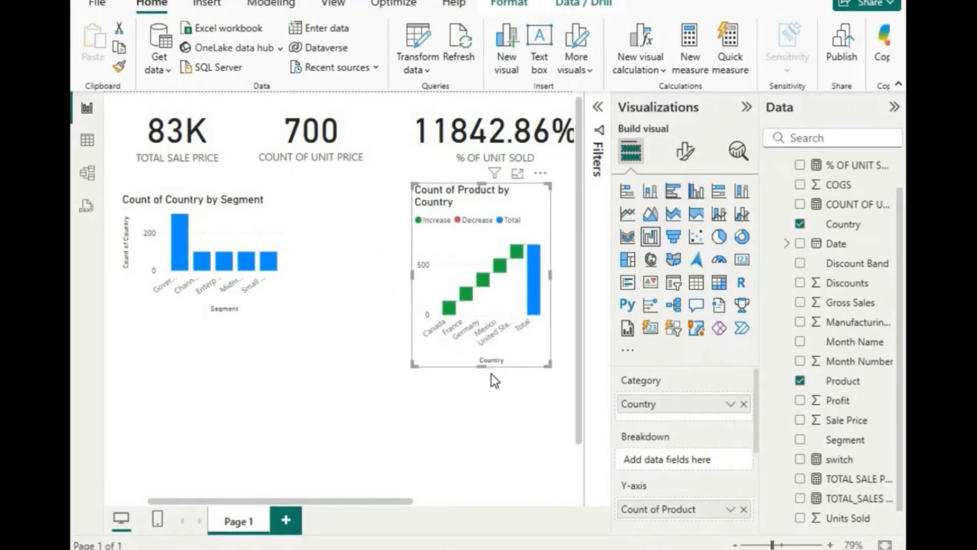
left_click_drag(482, 366, 481, 299)
left_click_drag(542, 258, 563, 253)
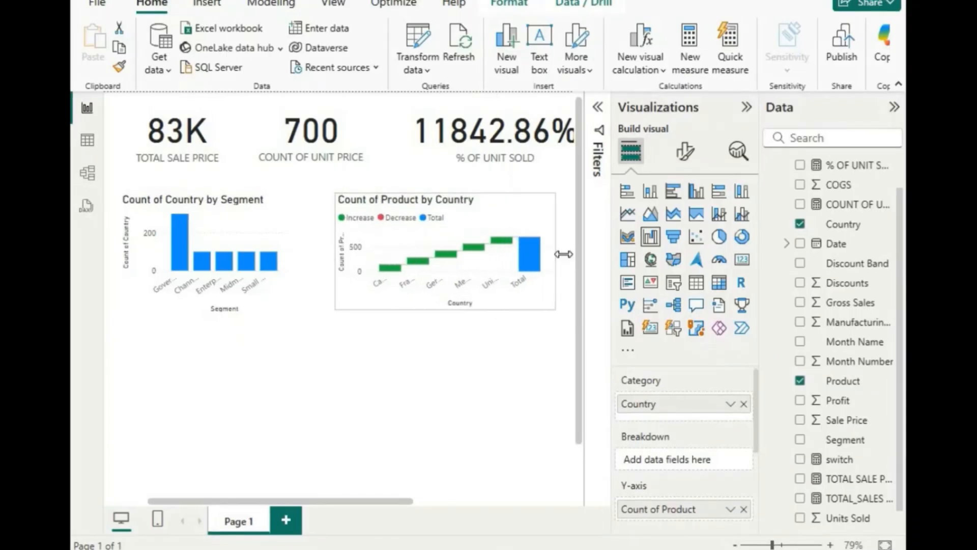
mouse_move(450, 309)
left_mouse_down()
mouse_move(432, 380)
mouse_move(450, 357)
mouse_move(449, 324)
left_mouse_up()
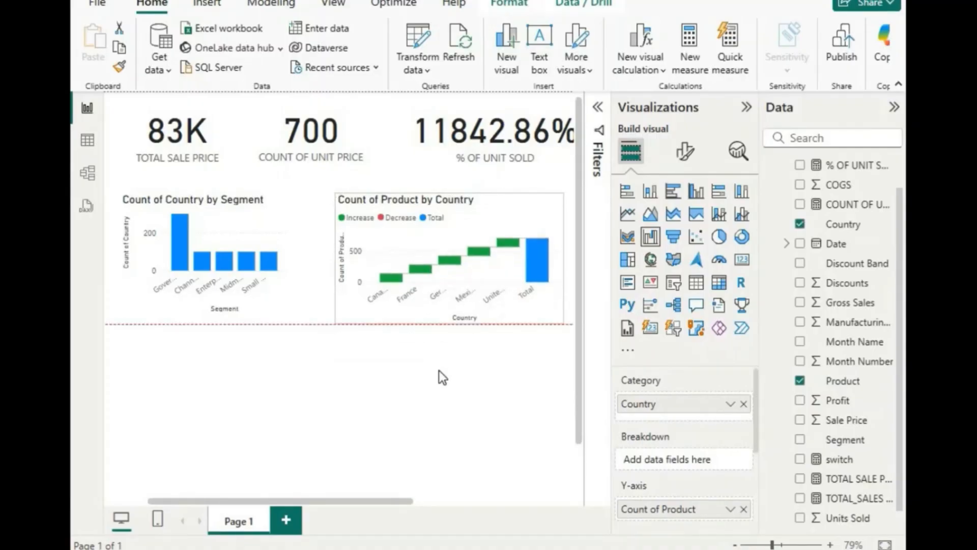
left_click(310, 258)
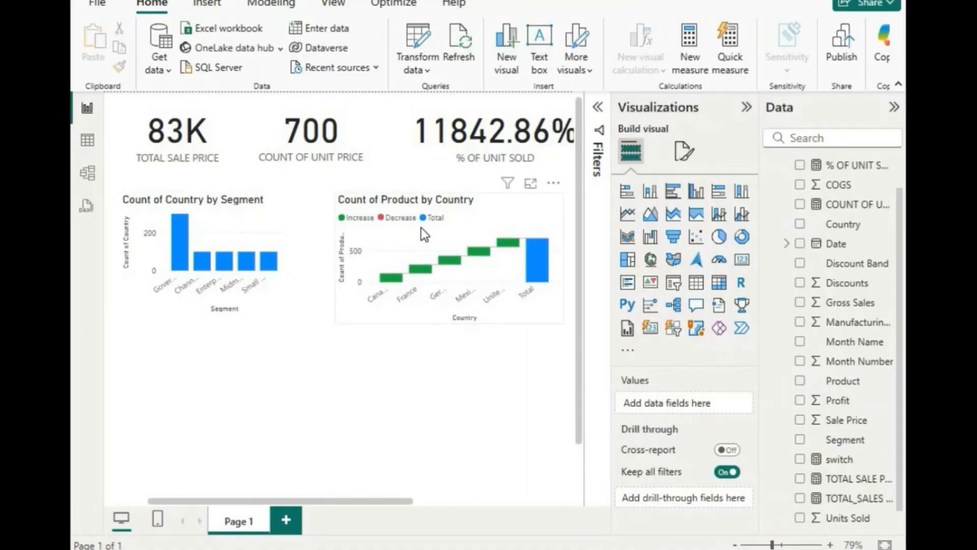
Reposition the waterfall chart directly below the % OF UNIT SOLD card and reduce its height.
left_click_drag(356, 230, 331, 211)
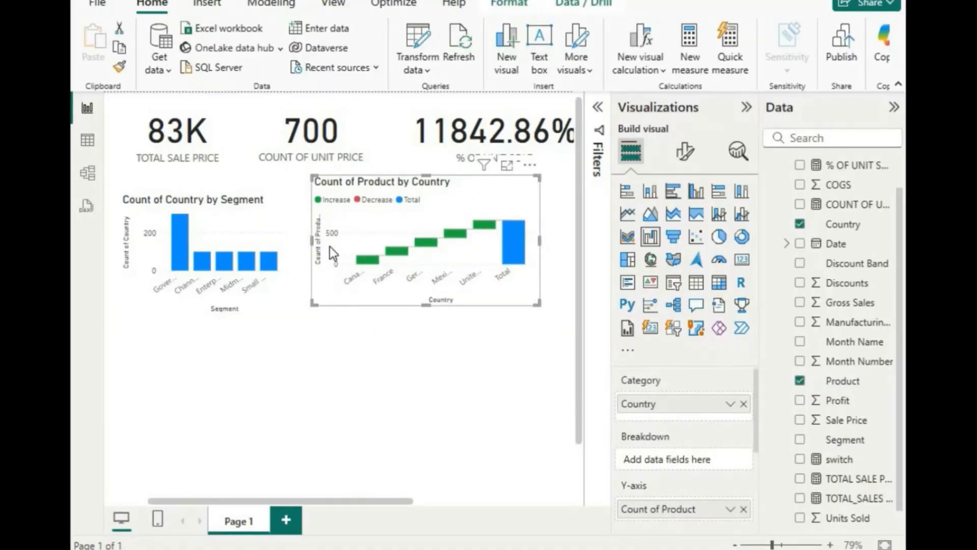
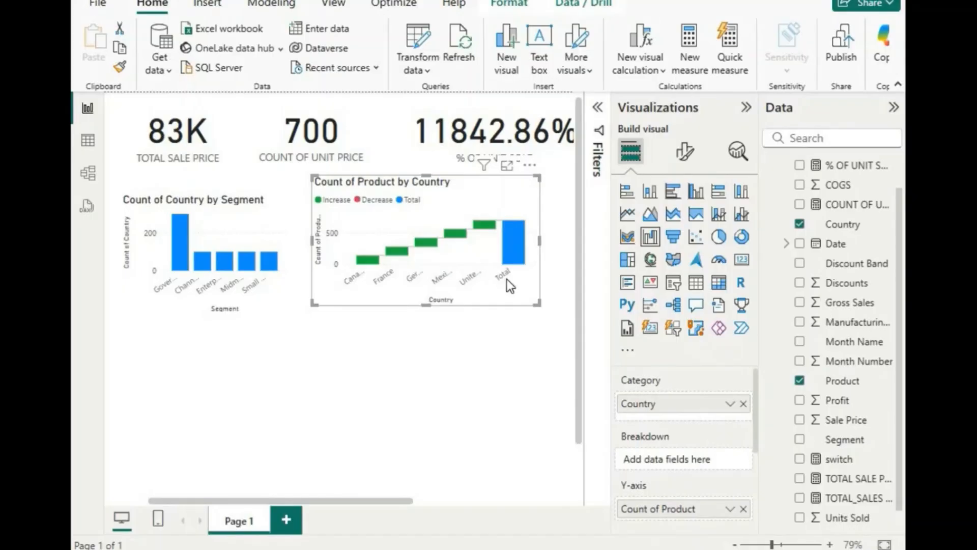
mouse_move(417, 260)
left_mouse_down()
mouse_move(475, 255)
mouse_move(408, 254)
left_mouse_up()
left_click(414, 341)
left_click(448, 272)
left_click(448, 304)
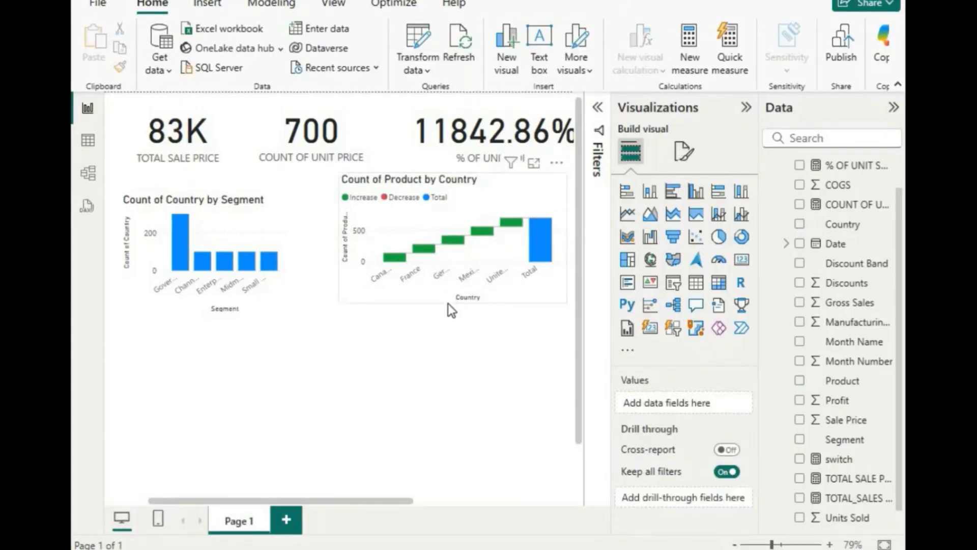
left_click(456, 303)
left_click(427, 343)
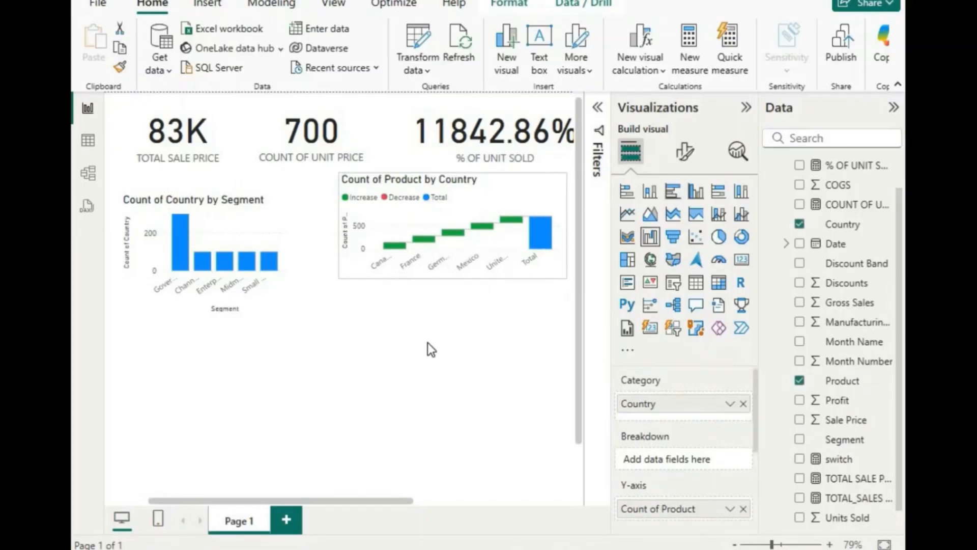
Align the waterfall chart's top edge with the Count of Country by Segment chart and reduce the Segment chart's height to match.
mouse_move(457, 249)
left_mouse_down()
mouse_move(462, 233)
mouse_move(452, 256)
left_mouse_up()
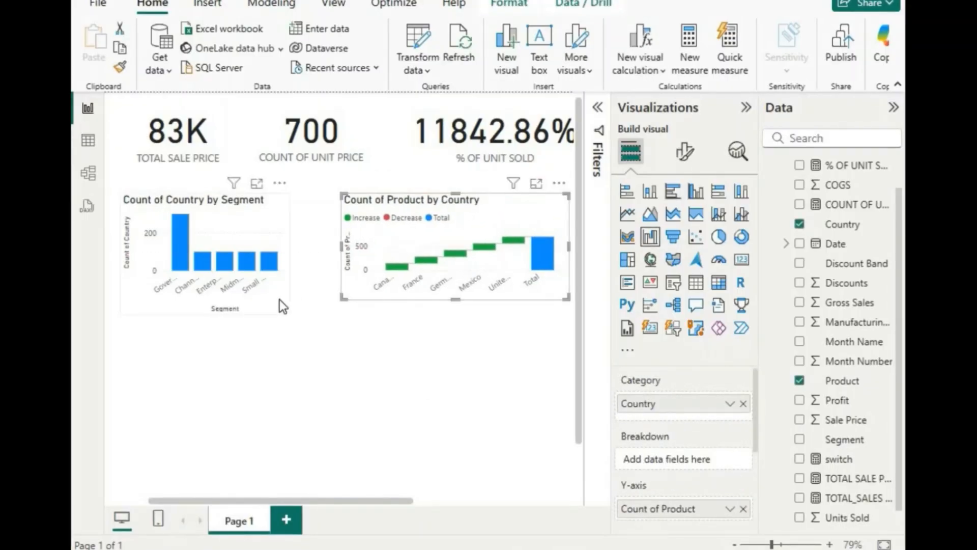
left_click(211, 309)
left_click_drag(209, 316, 212, 298)
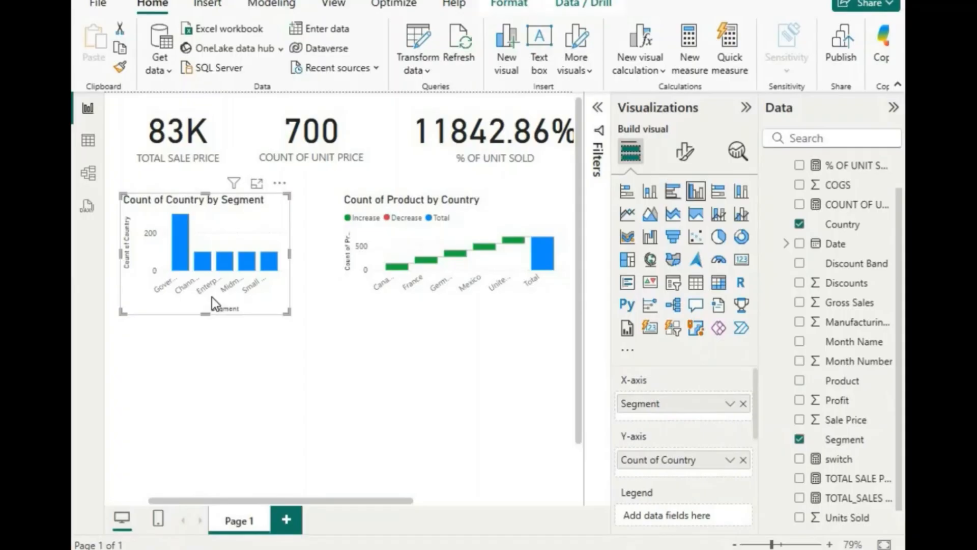
left_click(334, 377)
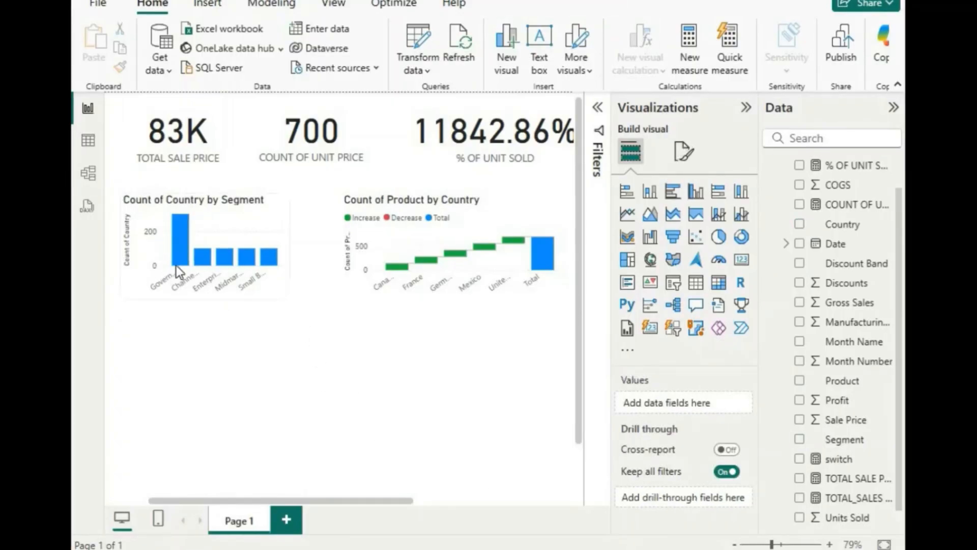
Cross-filter the page by the Government bar and the adjacent Channel Partners bar in the Segment chart, and clear the selection.
left_click(177, 234)
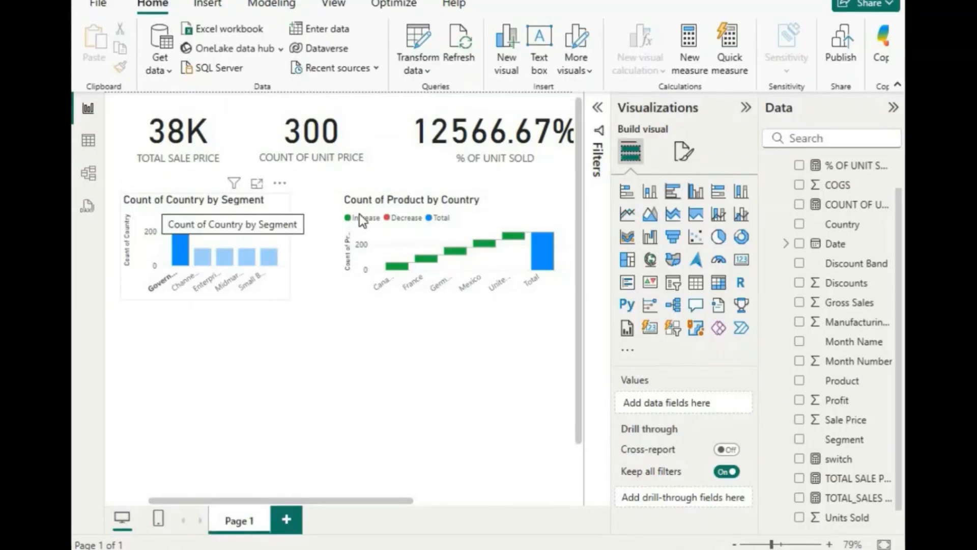
left_click(206, 257)
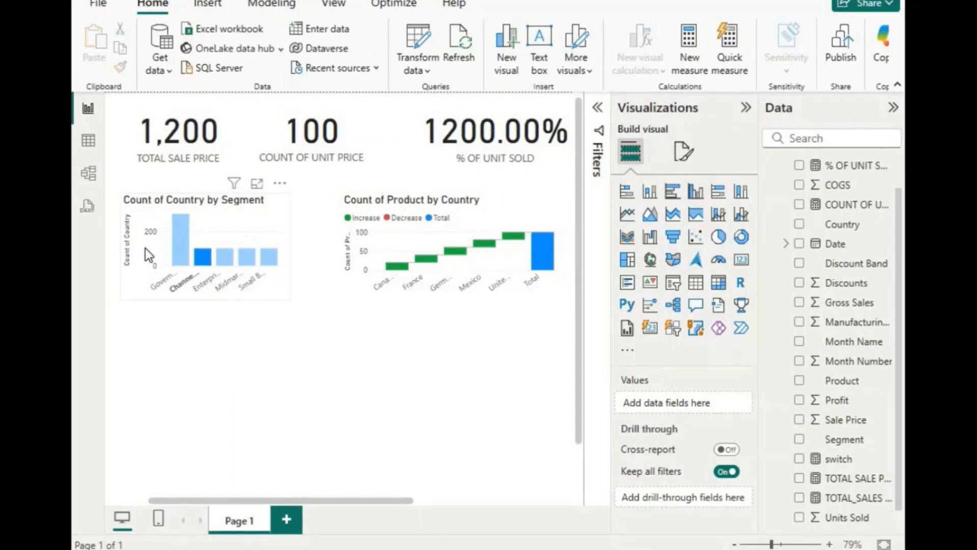
left_click(301, 378)
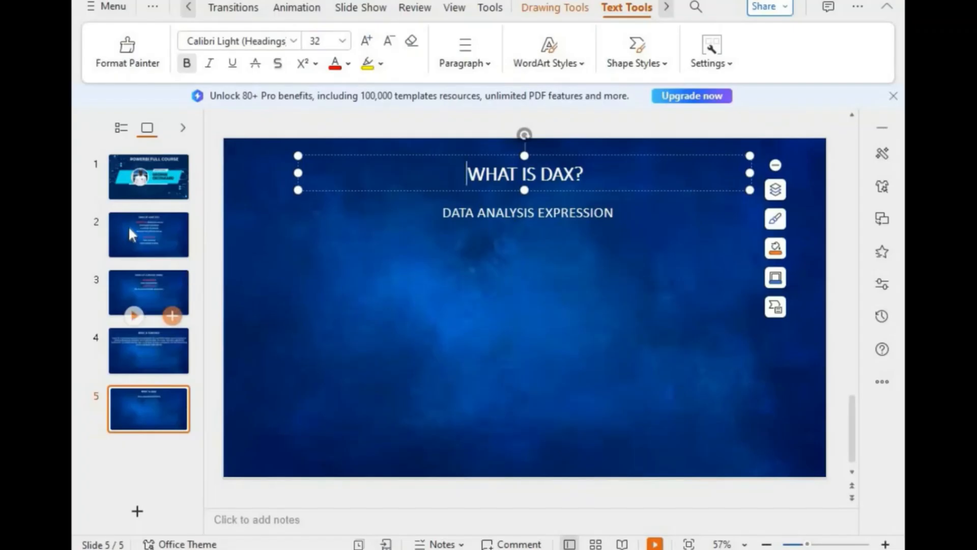
left_click(128, 225)
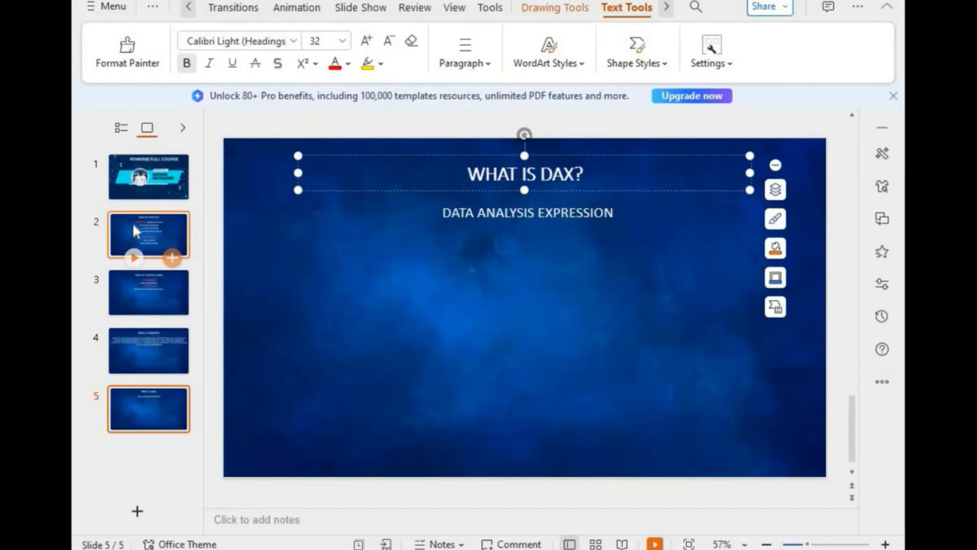
left_click(144, 286)
left_click(148, 343)
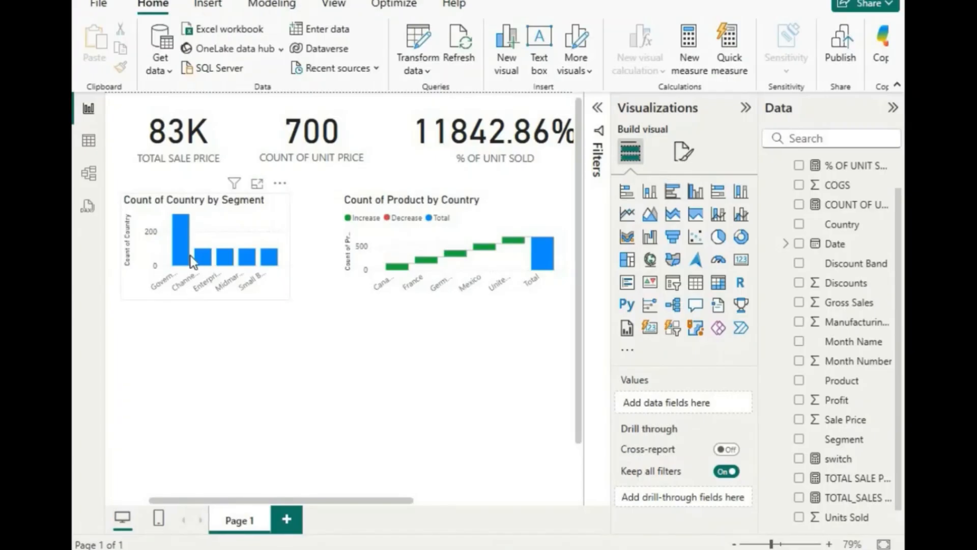
Check how the Government segment filters the cards and the waterfall chart, and clear the filter.
left_click(186, 243)
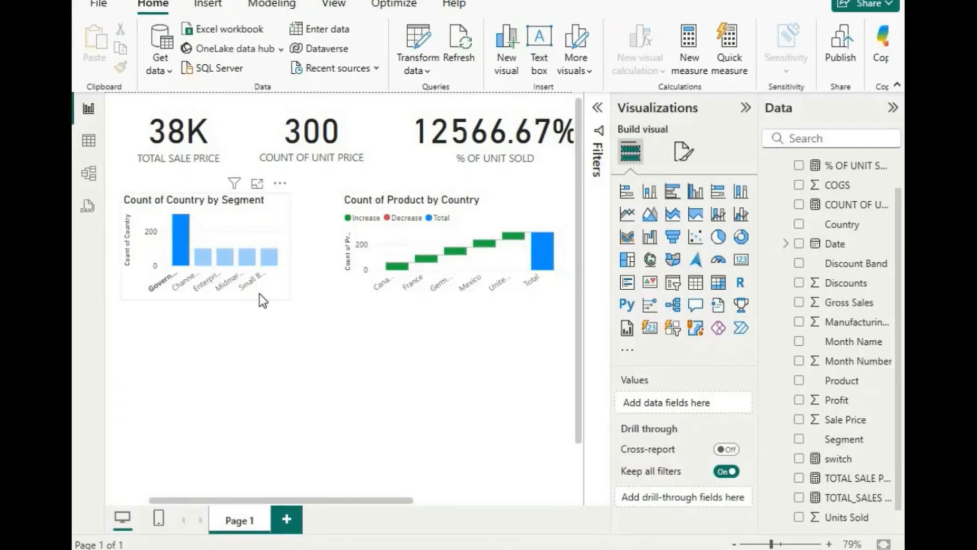
left_click(292, 328)
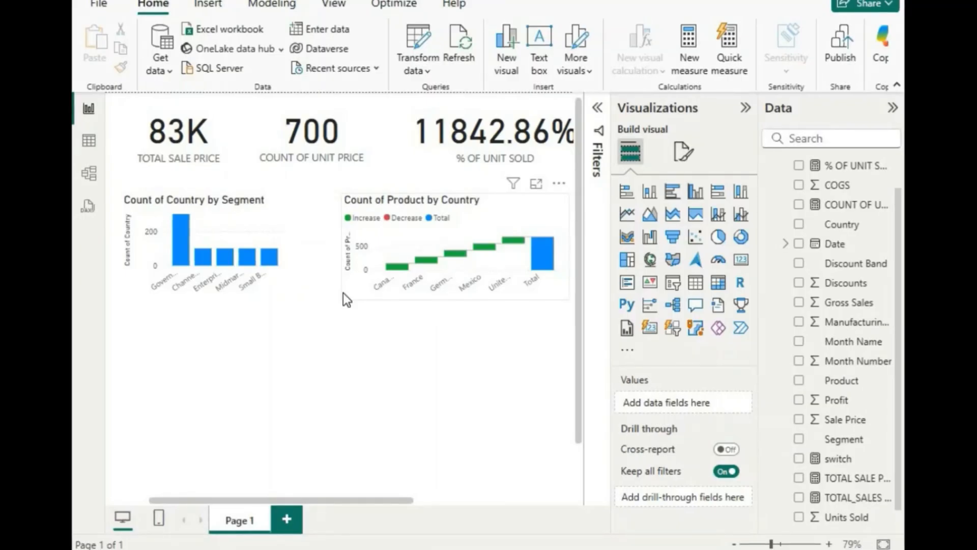
Move the Count of Product by Country waterfall chart below the Segment chart and narrow it slightly.
left_click(830, 543)
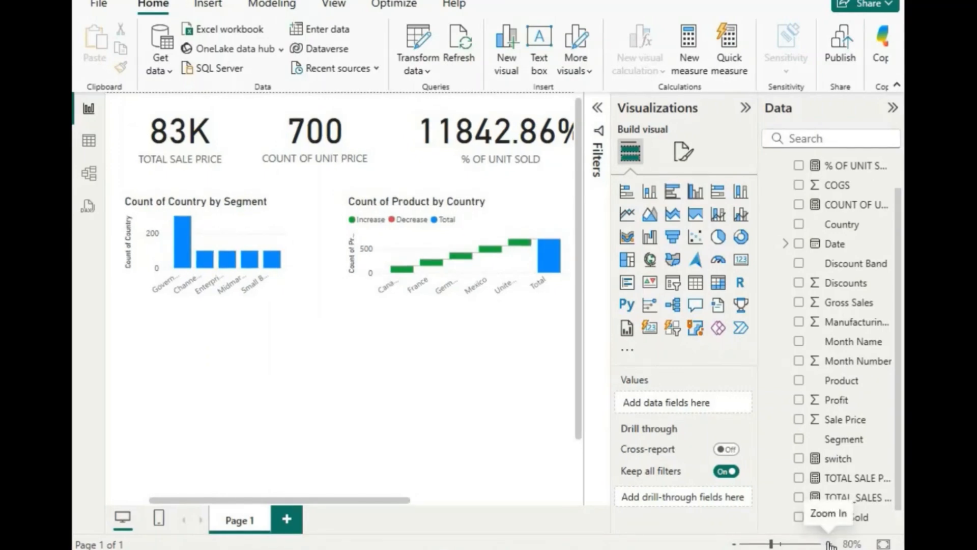
left_click(831, 544)
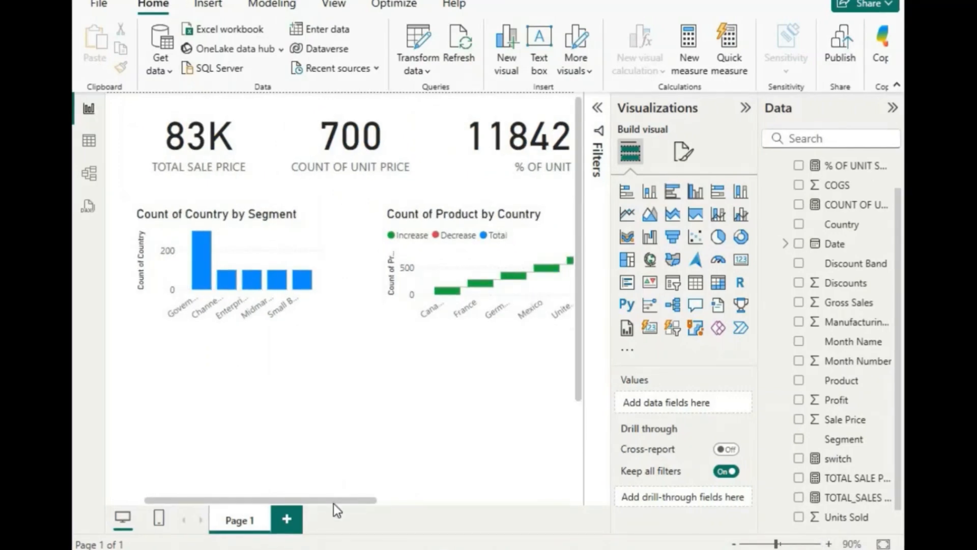
left_click_drag(373, 496, 336, 495)
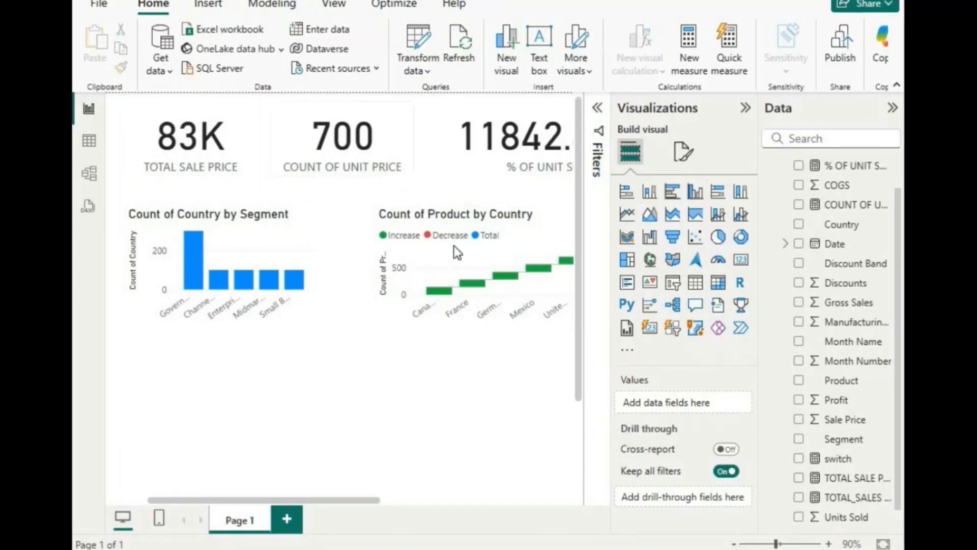
left_click_drag(376, 231, 334, 221)
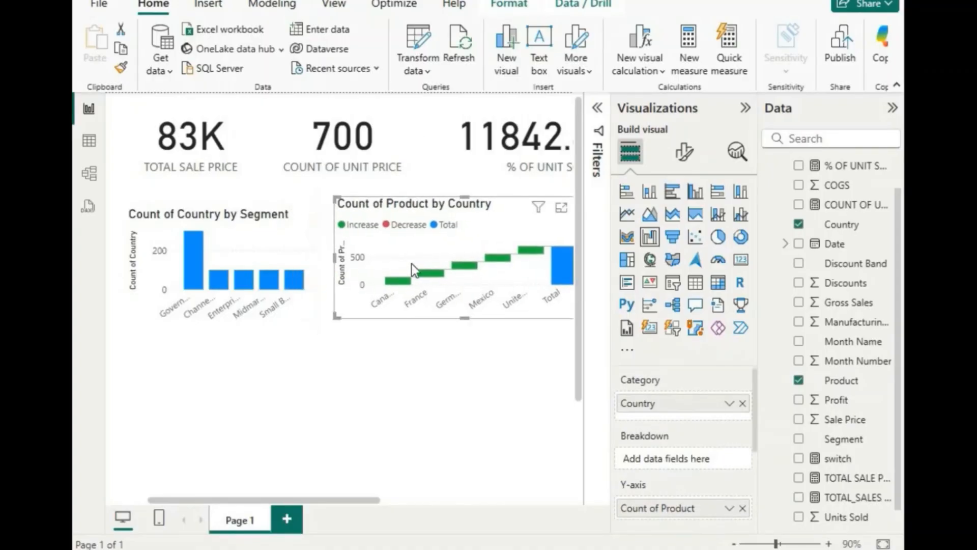
left_click_drag(530, 264, 308, 446)
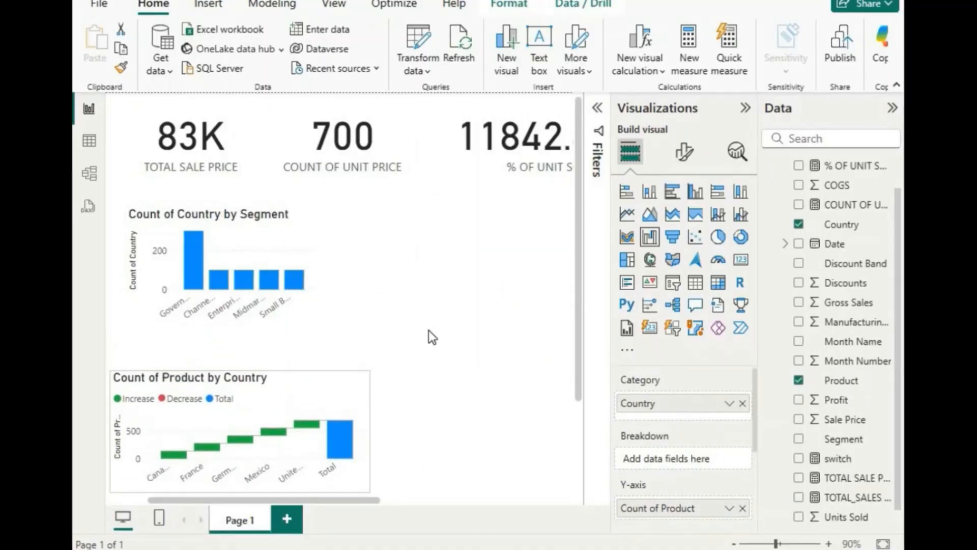
left_click(362, 382)
left_click(387, 365)
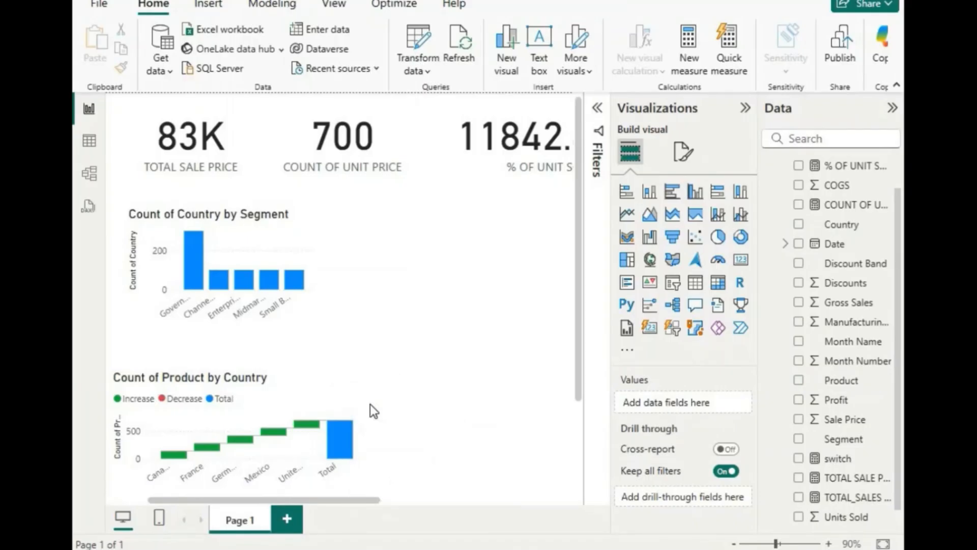
left_click_drag(371, 428, 340, 429)
left_click(426, 371)
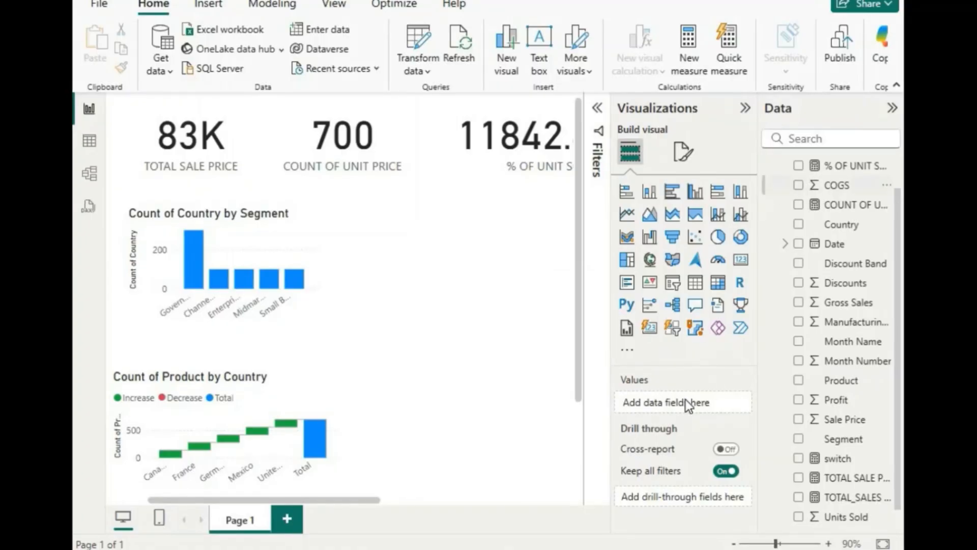
Add an empty line chart and place it beside the Count of Country by Segment chart.
left_click(630, 215)
left_click_drag(275, 415, 524, 142)
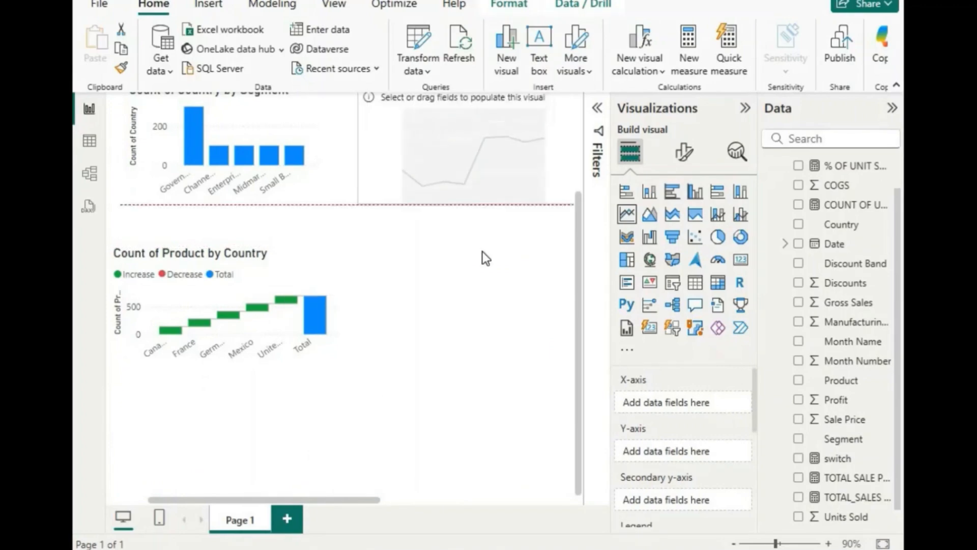
scroll(479, 250, "up", 3)
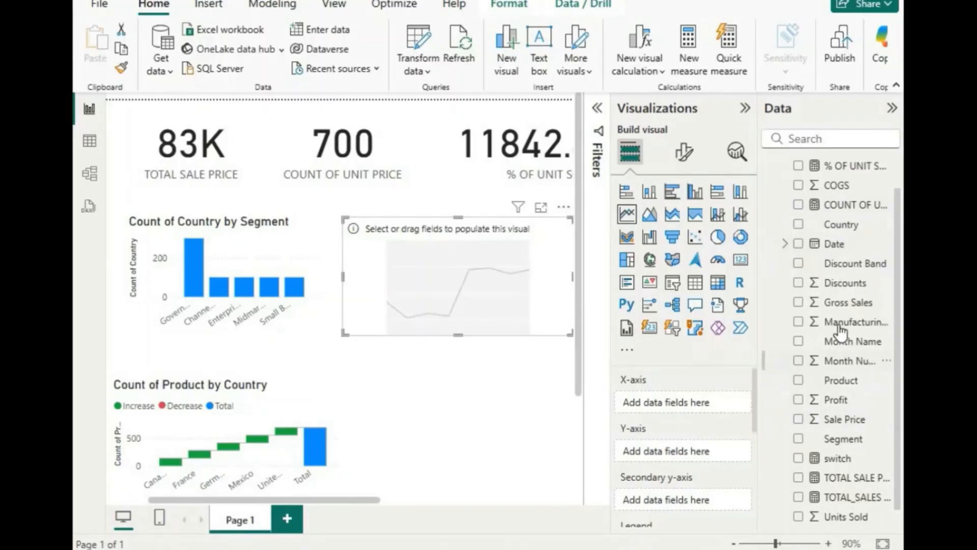
Plot Manufacturing Price on the line chart's Y-axis against Month Name on the X-axis, and adjust the chart's position.
left_click_drag(835, 326, 687, 452)
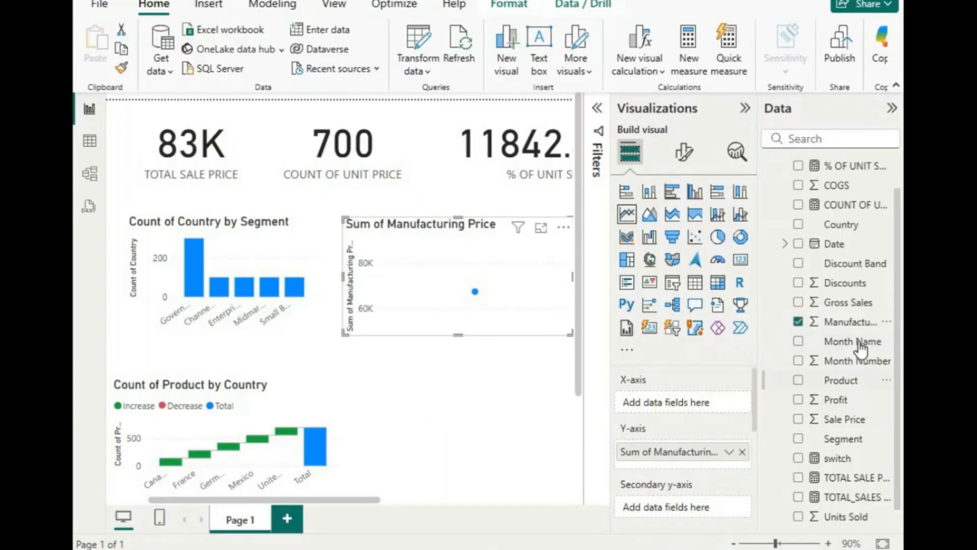
left_click_drag(844, 342, 711, 405)
mouse_move(499, 276)
left_mouse_down()
mouse_move(481, 276)
mouse_move(489, 277)
left_mouse_up()
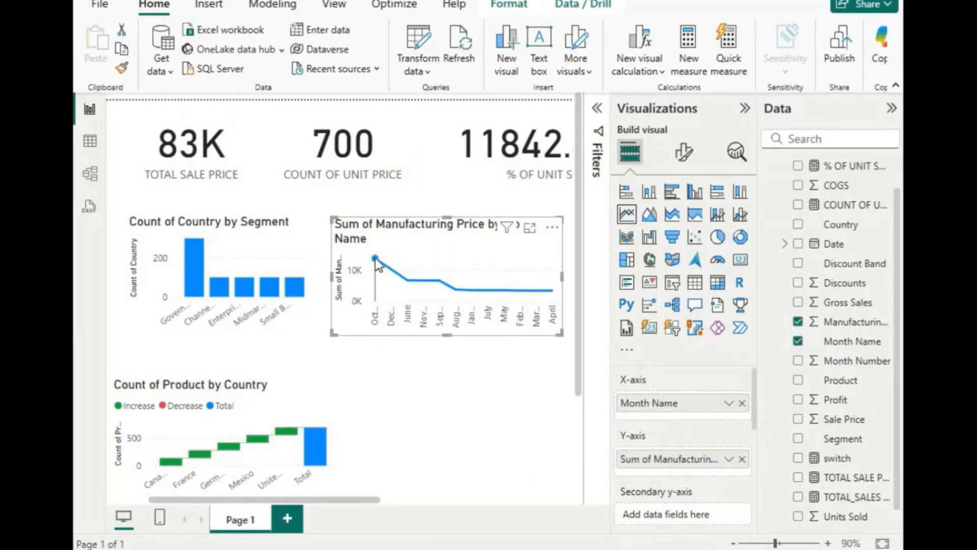
mouse_move(375, 259)
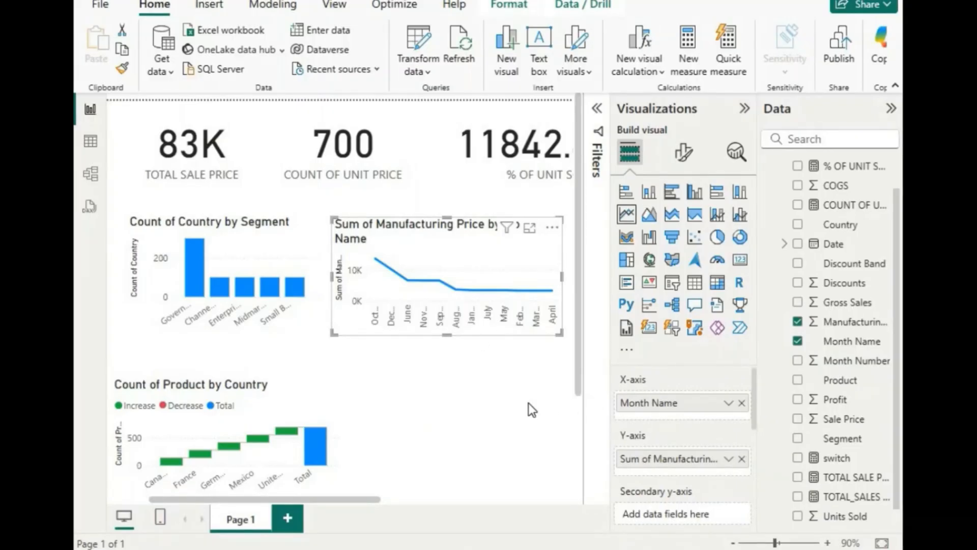
Try Month Number in place of Month Name on the line chart's X-axis, and put Month Name back.
left_click(741, 403)
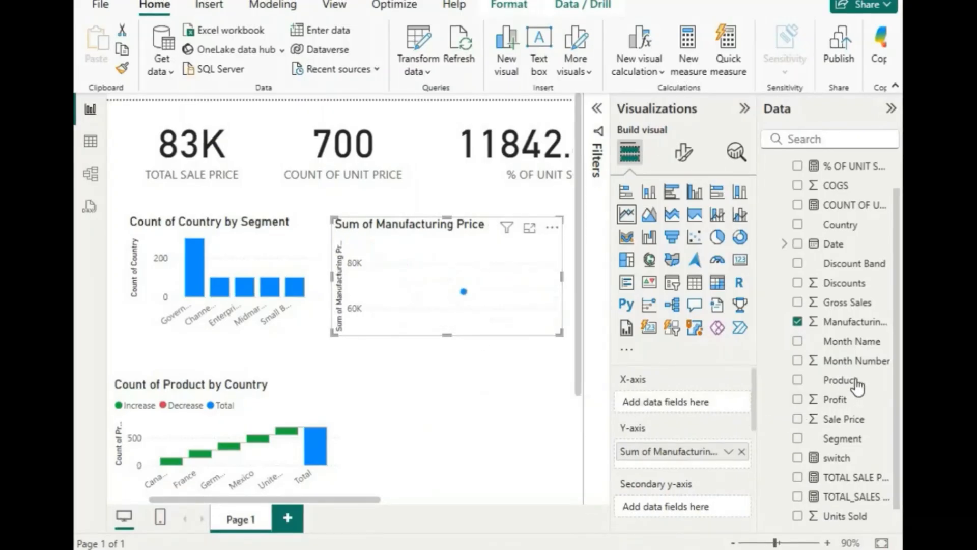
left_click_drag(856, 360, 719, 401)
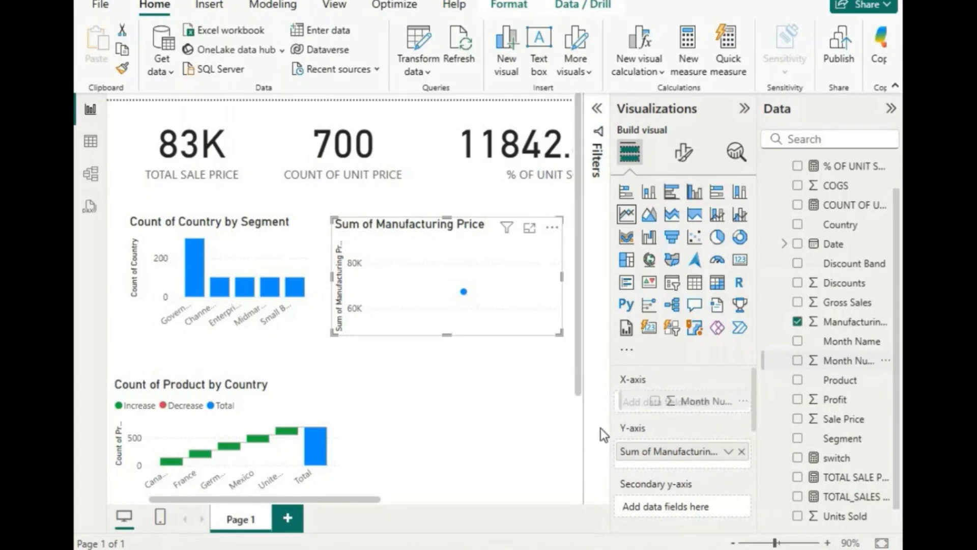
left_click(740, 404)
left_click_drag(839, 341, 691, 404)
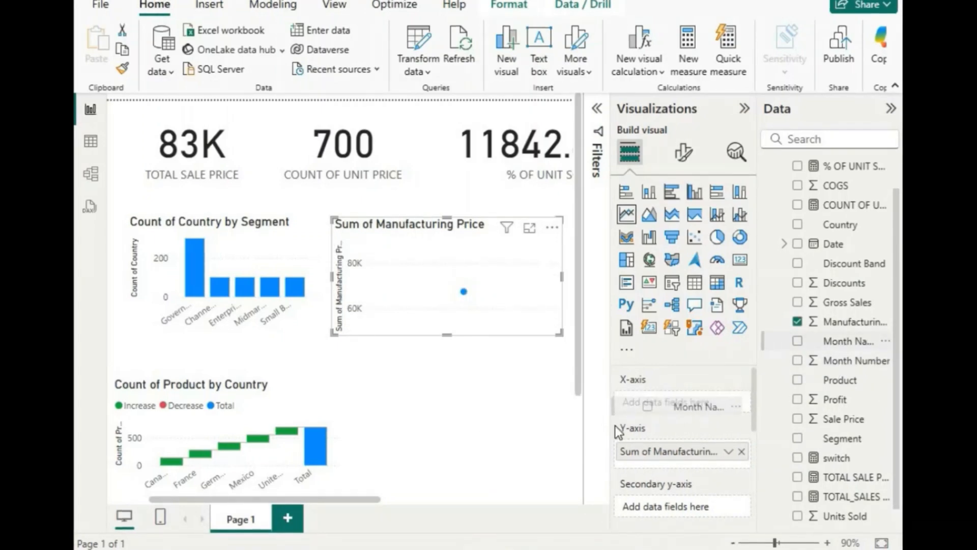
Shift the line chart slightly away from the Segment chart to leave a gap between them, and deselect it.
left_click(487, 432)
left_click_drag(334, 270, 344, 267)
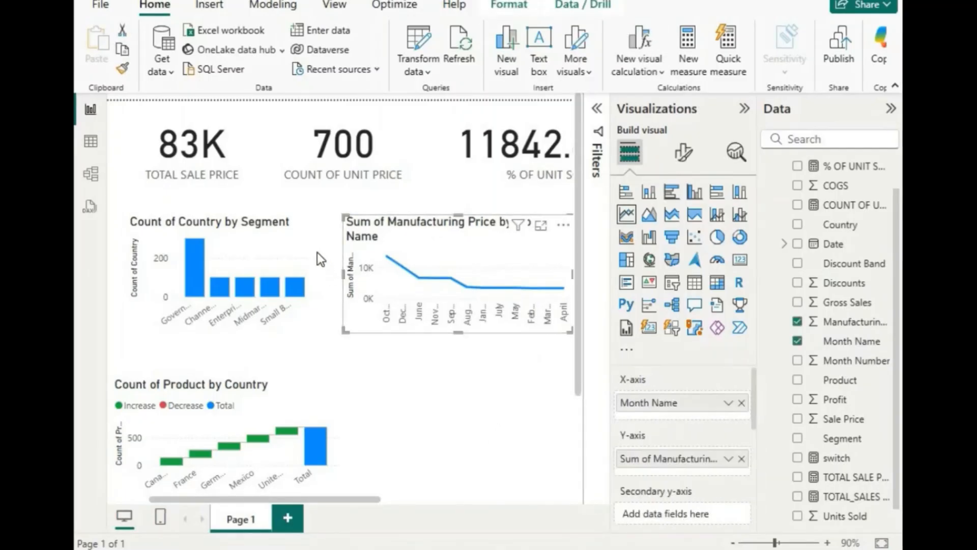
left_click(330, 253)
left_click(315, 259)
left_click(354, 270)
left_click(460, 367)
left_click_drag(465, 277, 477, 277)
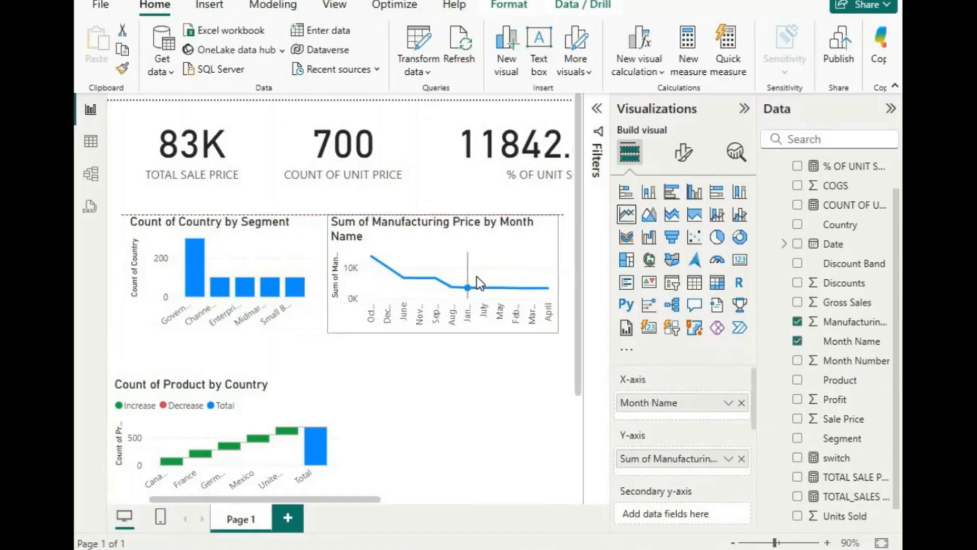
left_click(475, 408)
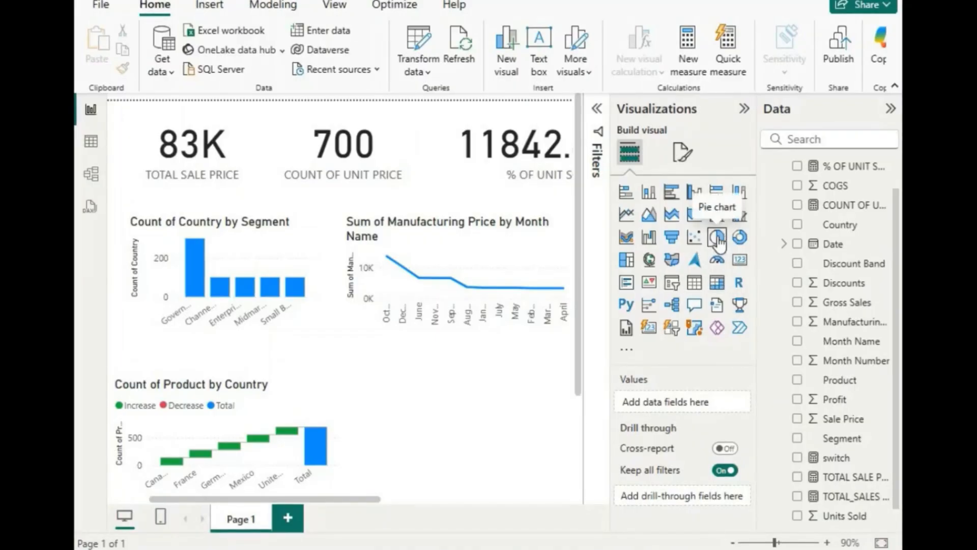
Add a donut chart of Sale Price by Product beside the waterfall chart, below the line chart.
left_click_drag(744, 244, 523, 314)
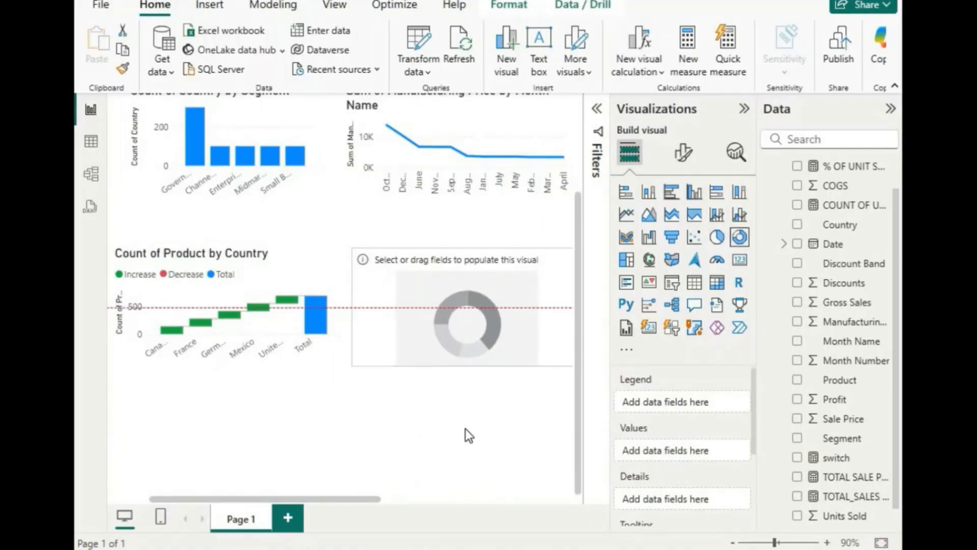
scroll(474, 426, "up", 3)
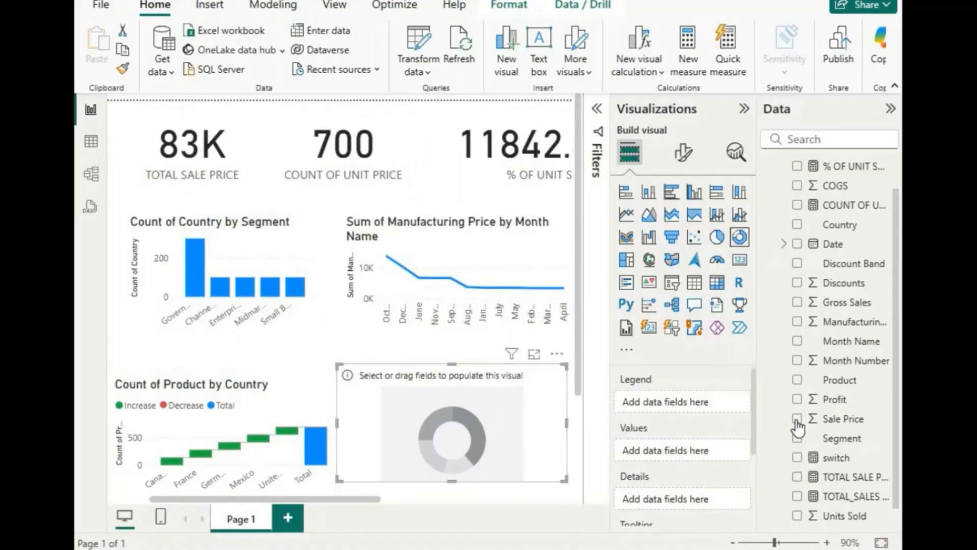
left_click(837, 422)
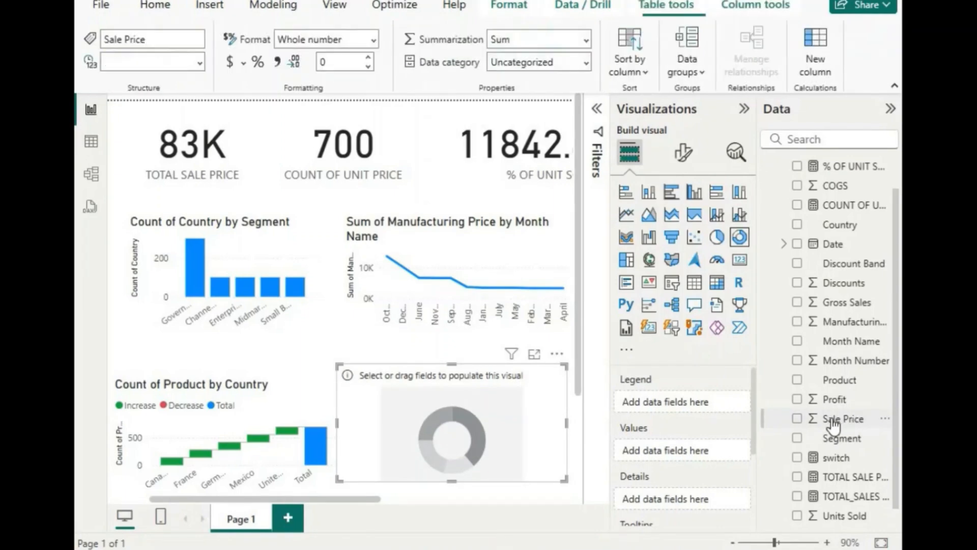
left_click(797, 419)
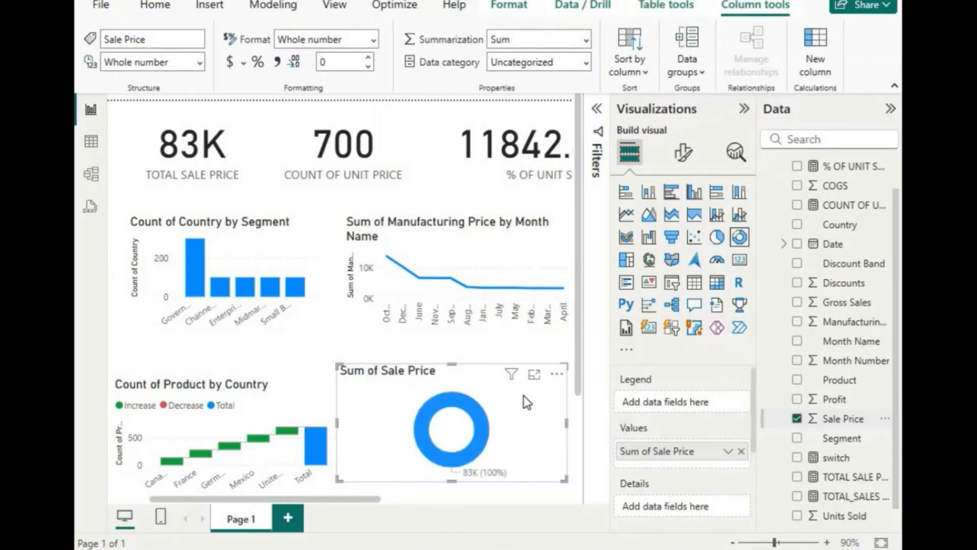
left_click(797, 380)
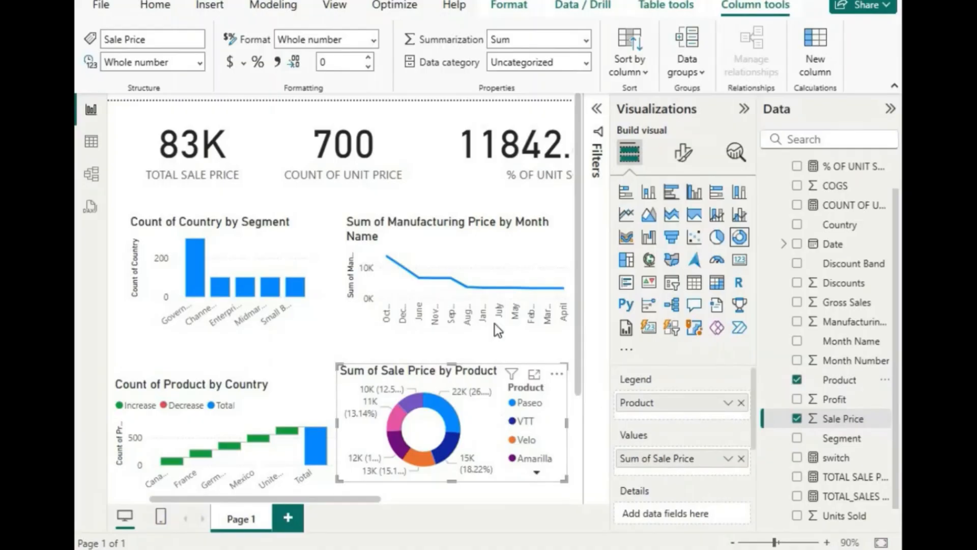
left_click(517, 498)
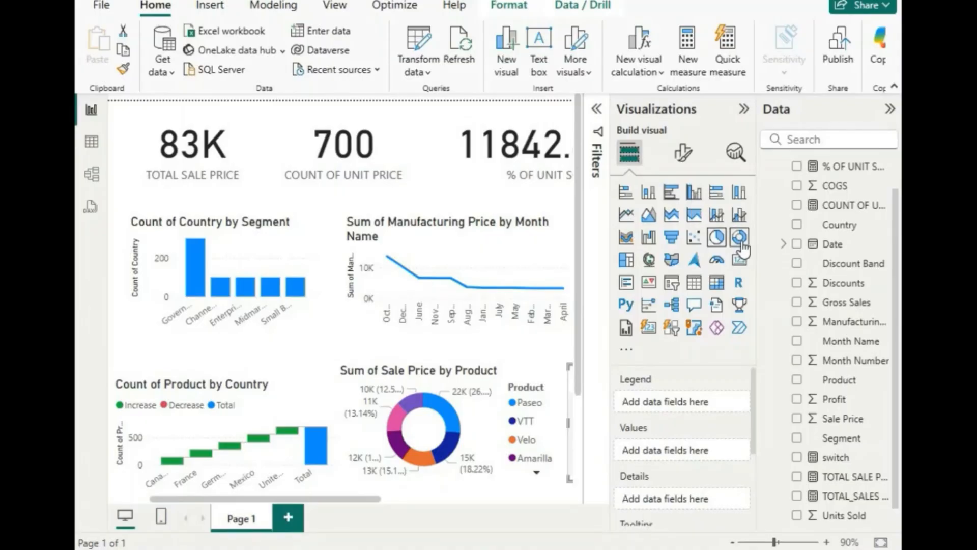
Convert the Sale Price by Product donut chart into a pie chart and deselect it.
left_click(499, 412)
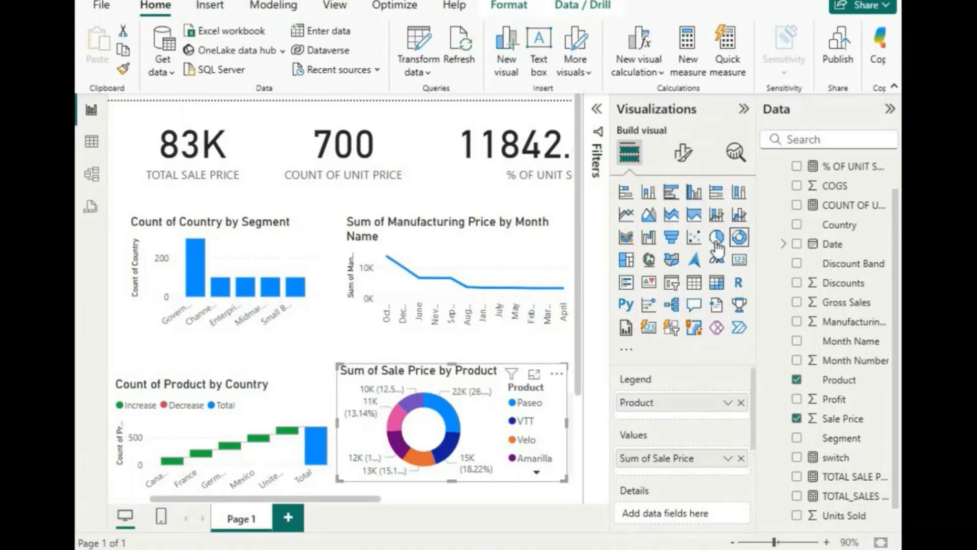
left_click(715, 239)
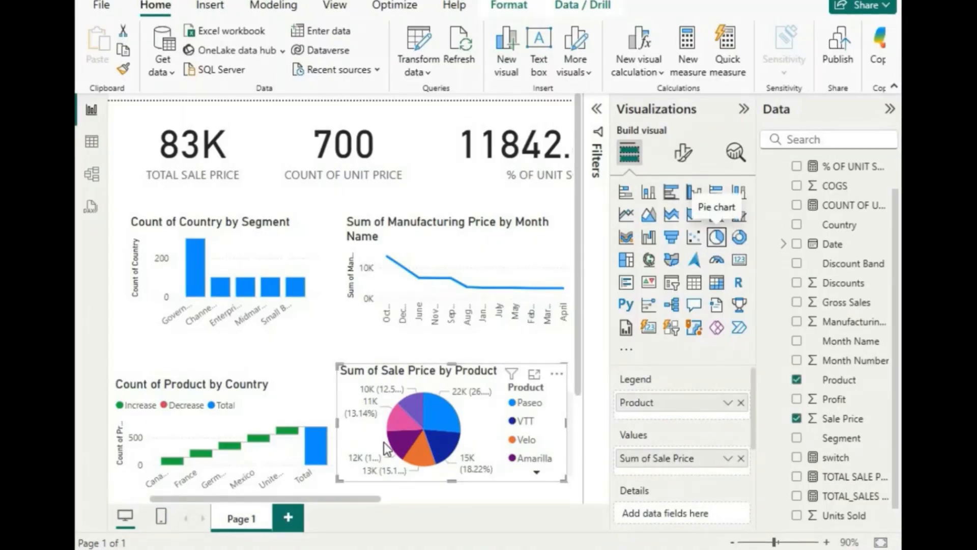
left_click(738, 238)
left_click(717, 238)
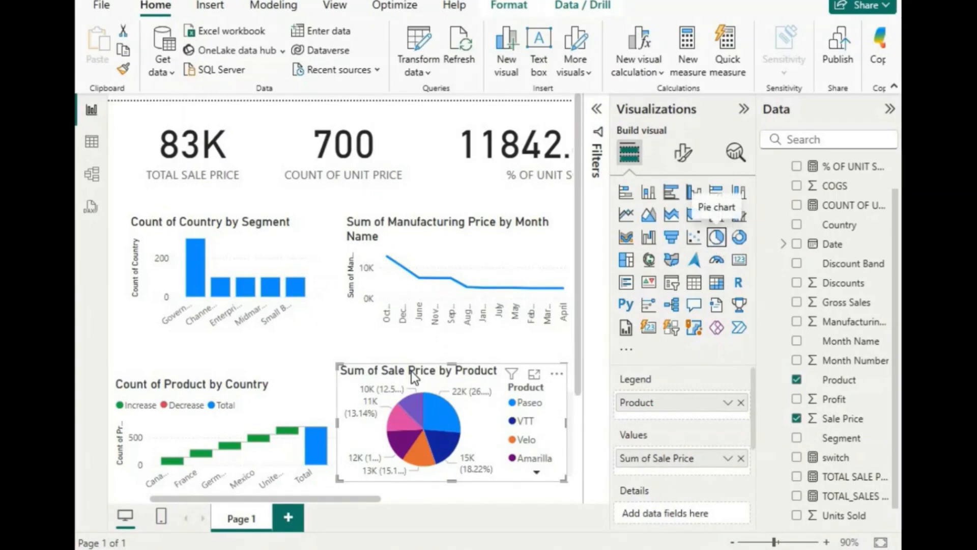
left_click(329, 342)
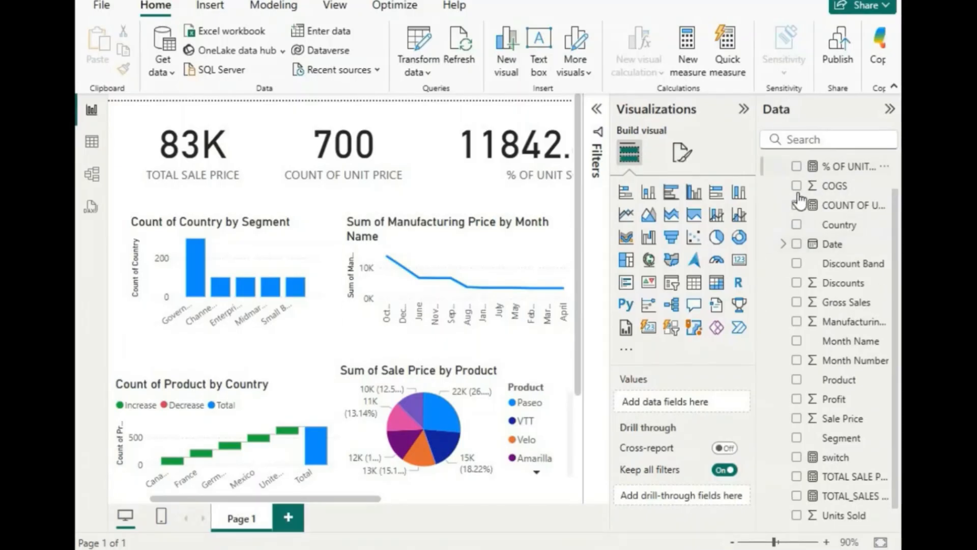
Collapse the Demo table's field list and set the page's canvas background color to light grey.
scroll(796, 194, "up", 2)
left_click(773, 168)
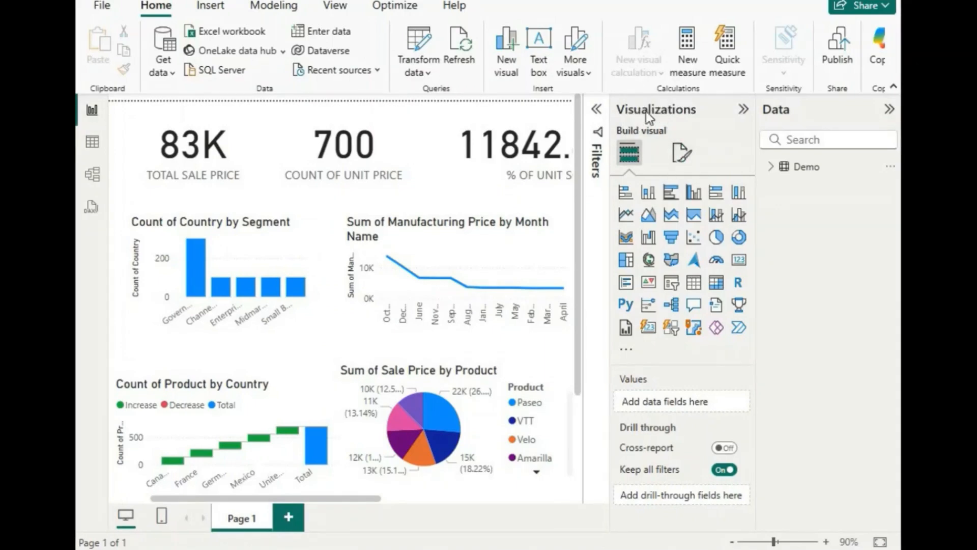
left_click(683, 155)
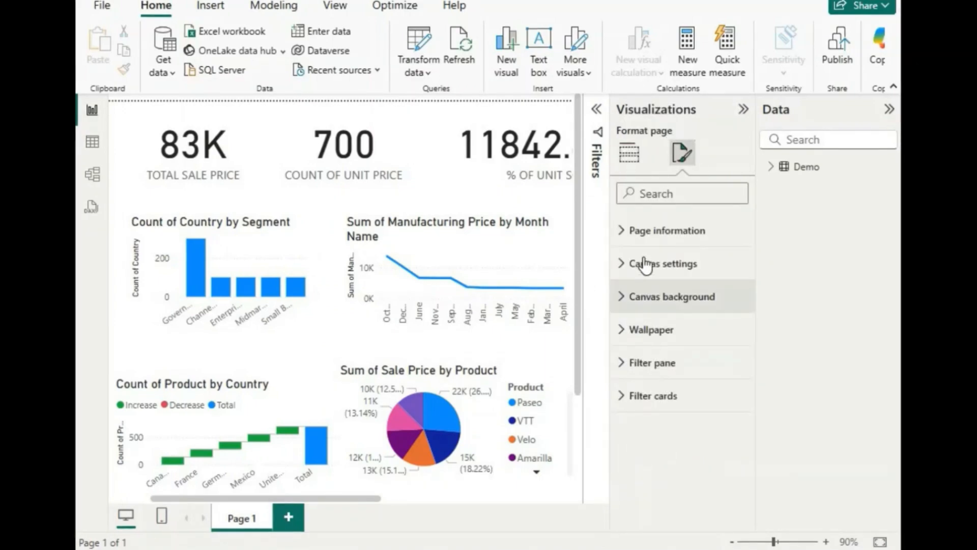
left_click(626, 300)
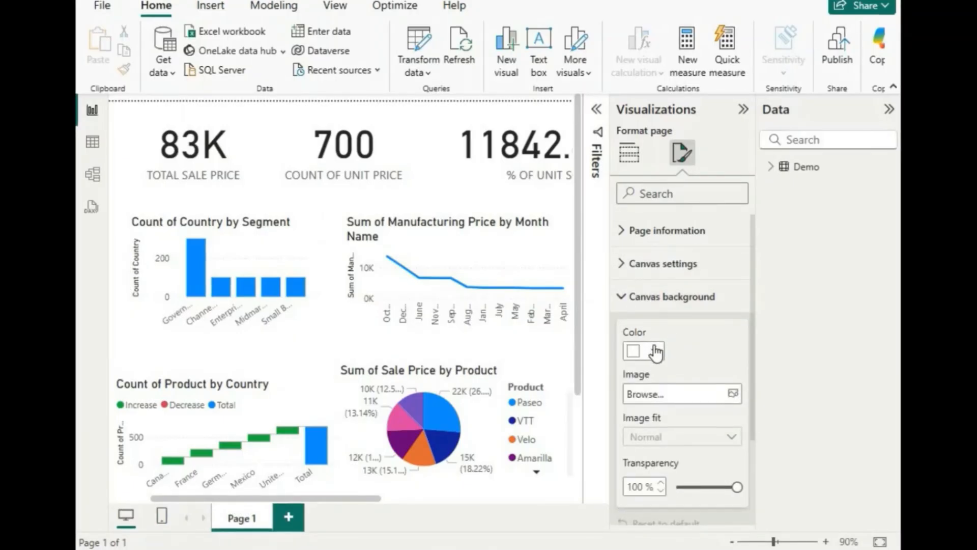
left_click(656, 351)
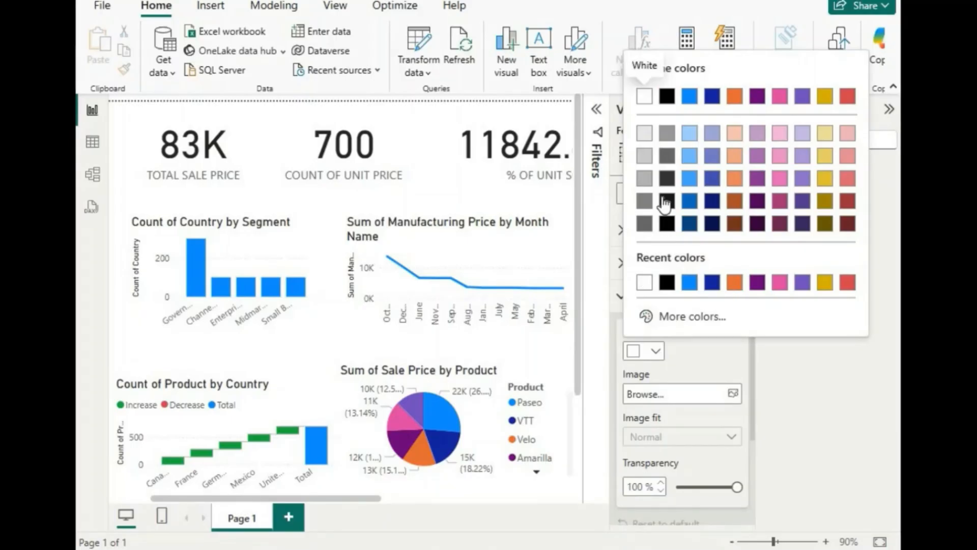
left_click(644, 158)
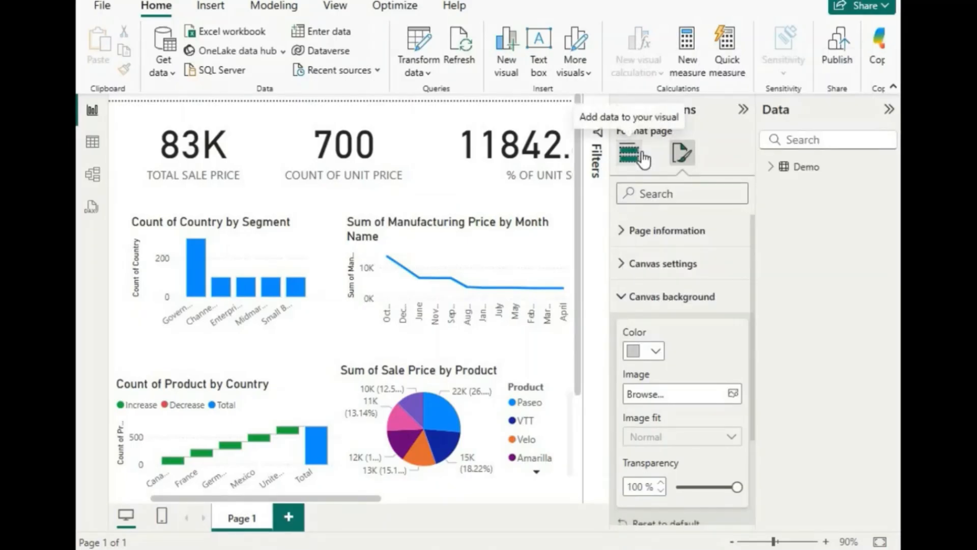
left_click(656, 352)
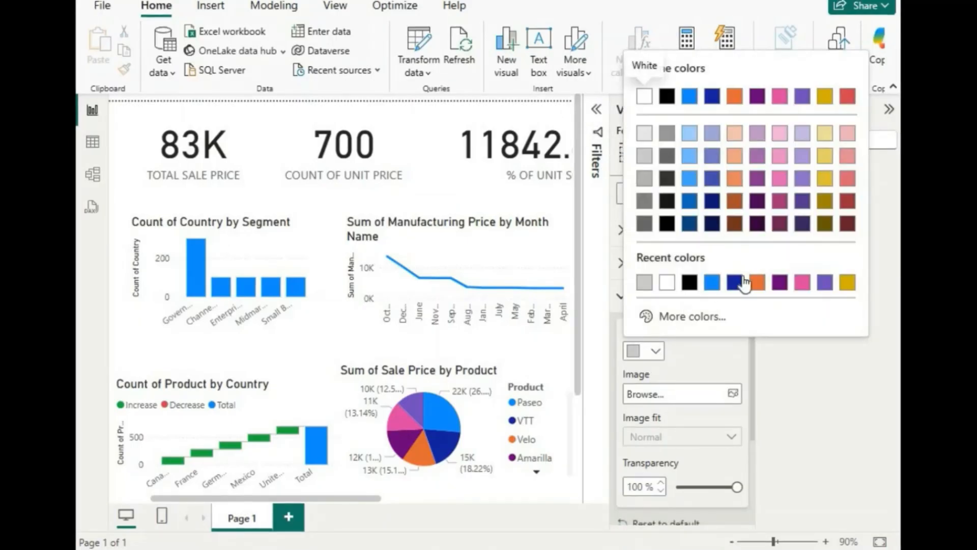
left_click(645, 154)
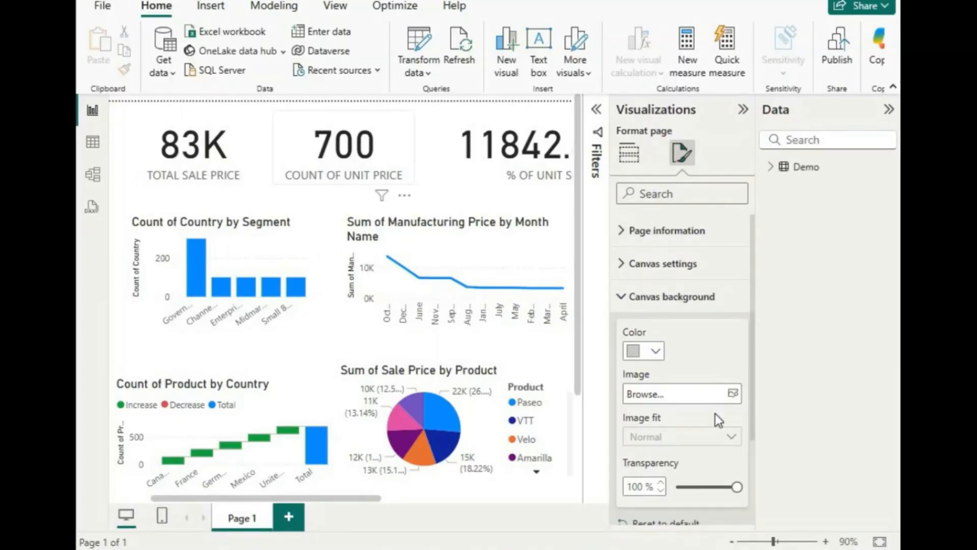
Lower the canvas background transparency to 22% and deselect everything on the page.
scroll(682, 378, "down", 2)
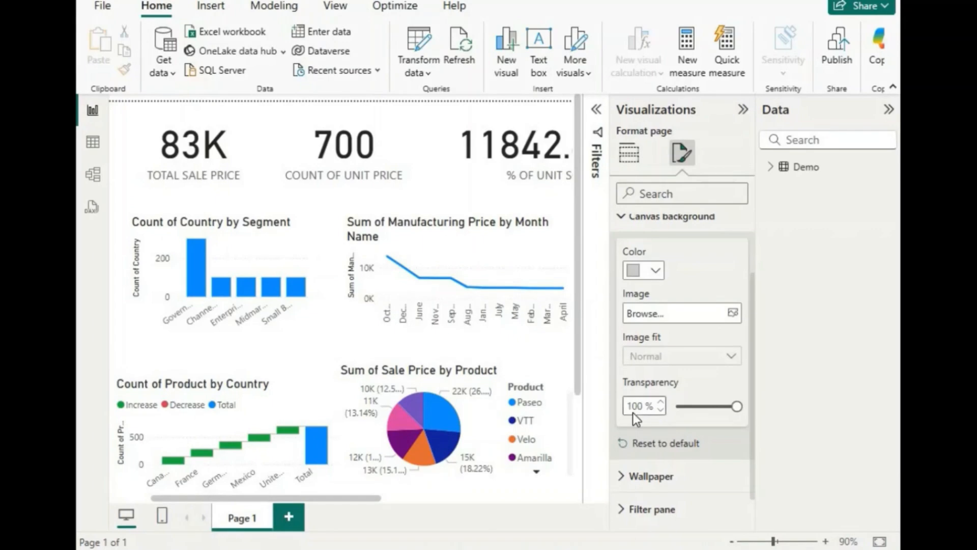
left_click_drag(734, 407, 686, 407)
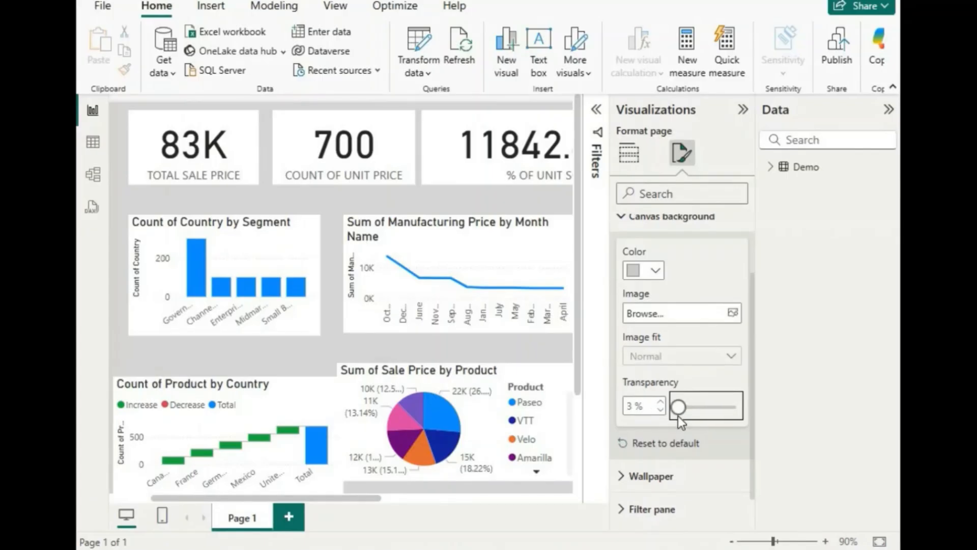
left_click_drag(678, 415, 689, 407)
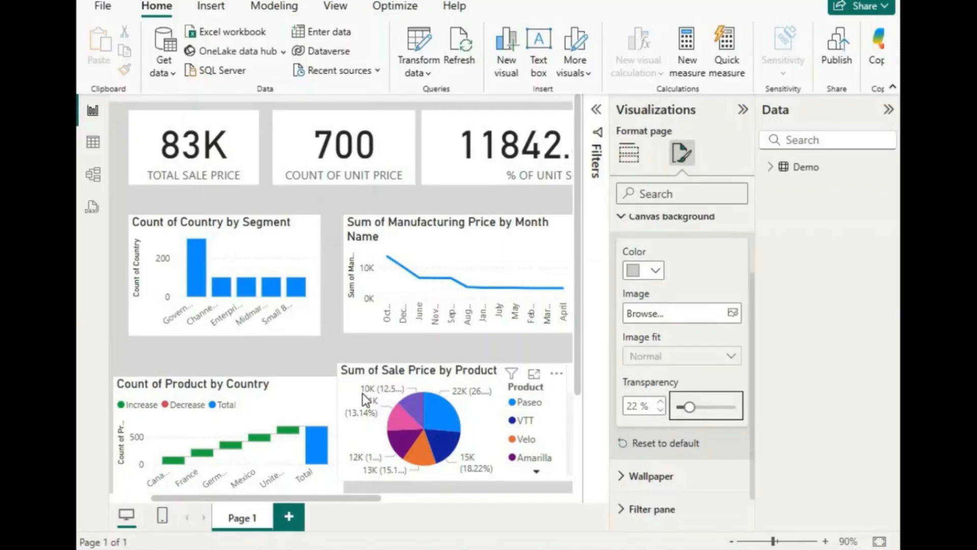
left_click(334, 344)
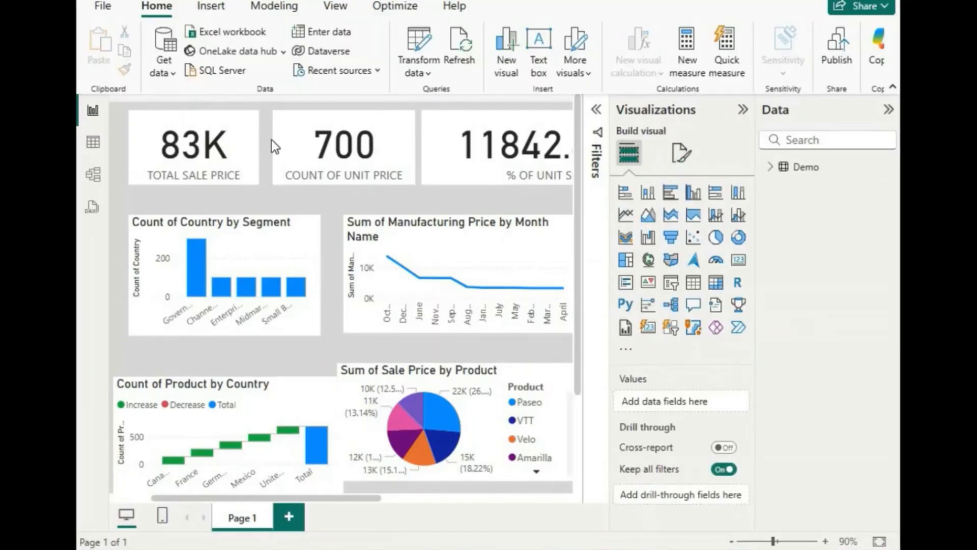
Move the Total Sale Price, Count of Unit Price and % of Unit Sold cards slightly toward the page's left edge.
left_click(230, 130)
left_click_drag(230, 130, 215, 130)
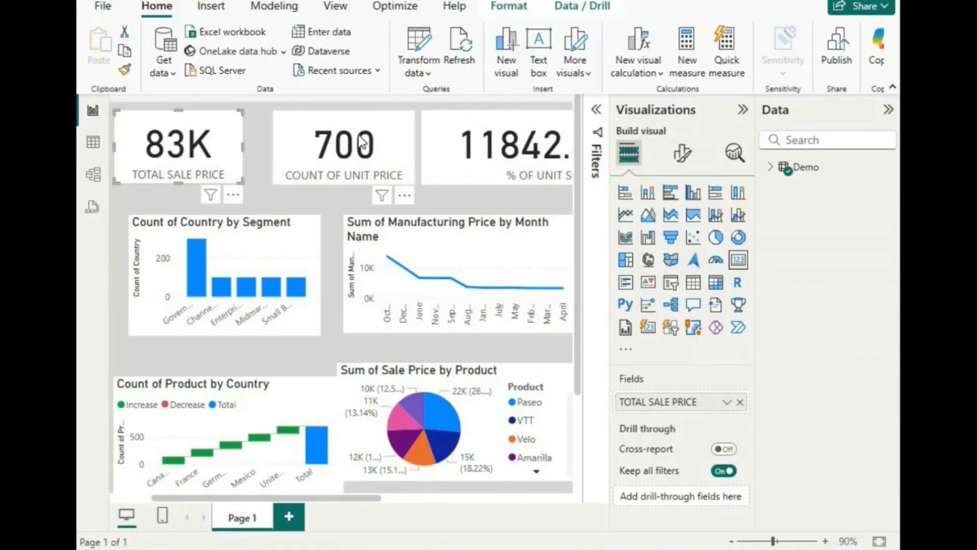
left_click_drag(385, 135, 357, 135)
left_click_drag(450, 144, 408, 155)
left_click_drag(289, 143, 310, 143)
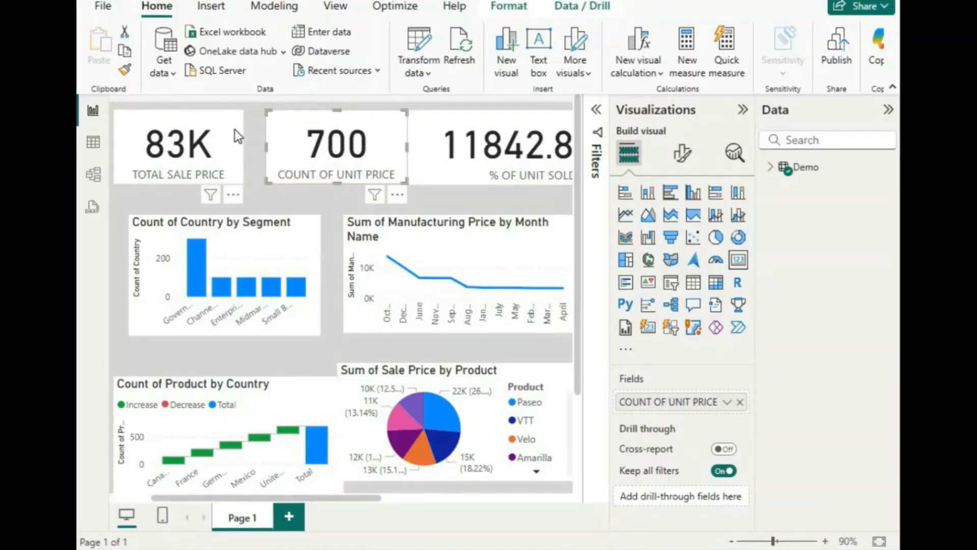
Shift the Total Sale Price and Count of Unit Price cards and the Segment column chart inward to free space along the page's left edge.
left_click_drag(163, 142, 200, 142)
left_click_drag(140, 240, 188, 236)
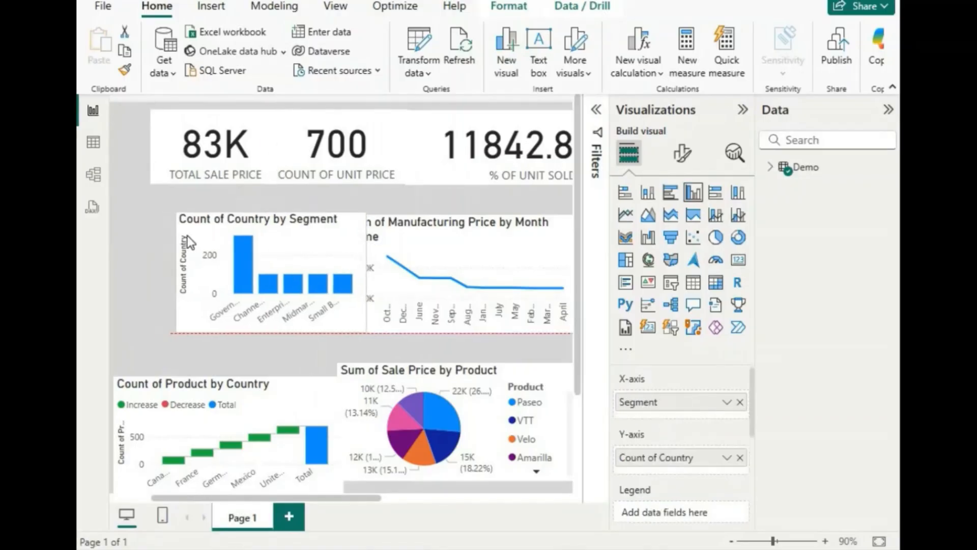
left_click_drag(298, 141, 343, 142)
left_click_drag(251, 120, 251, 169)
left_click_drag(201, 226, 206, 176)
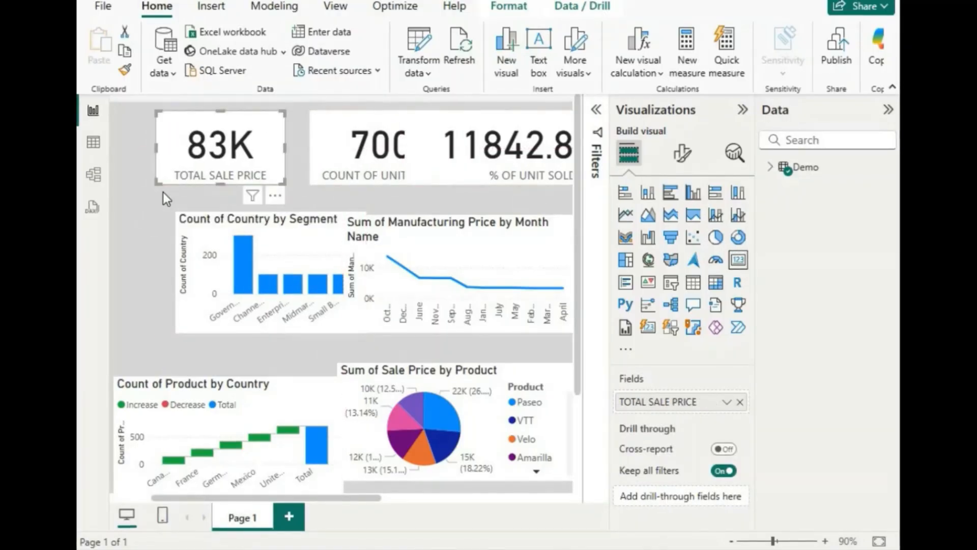
Insert a rectangle shape on the page and reduce its height to a thin horizontal bar.
left_click(211, 7)
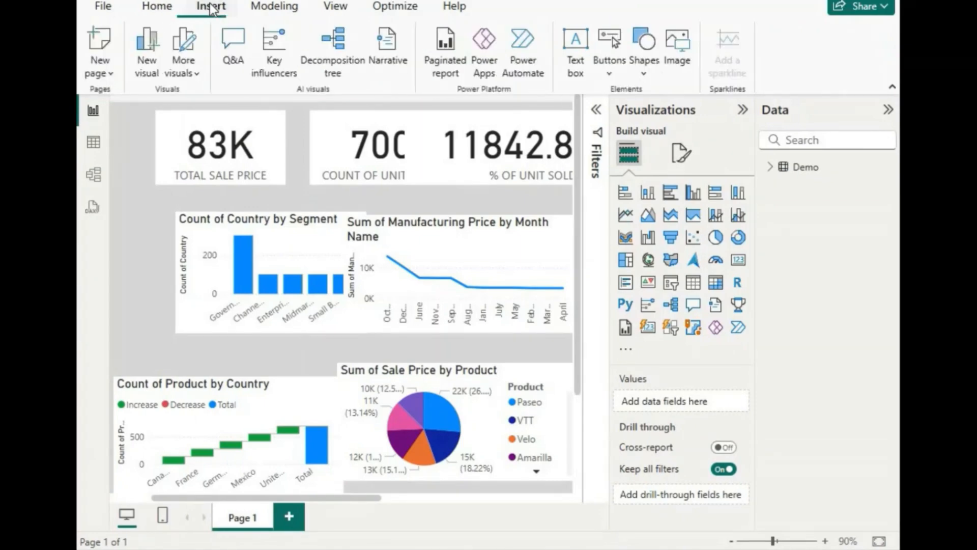
left_click(649, 68)
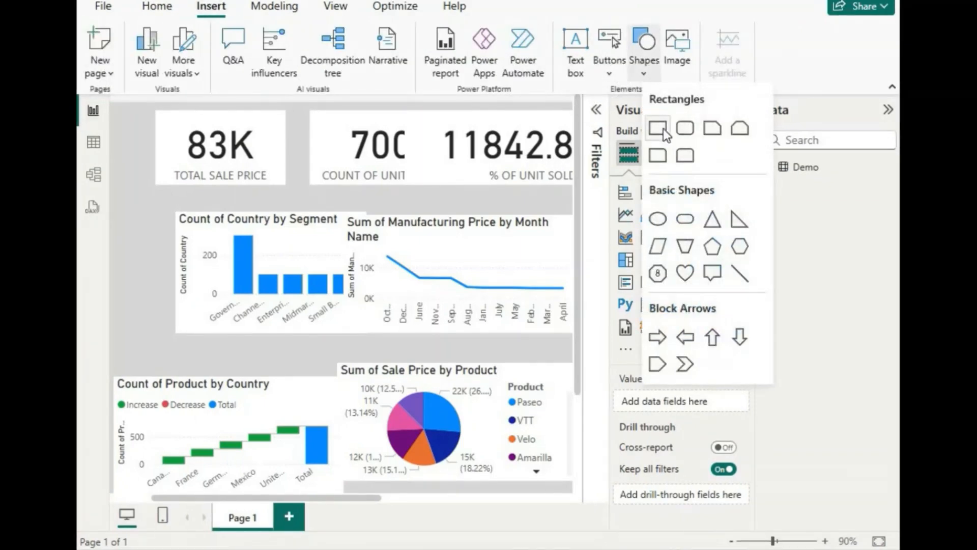
left_click(659, 129)
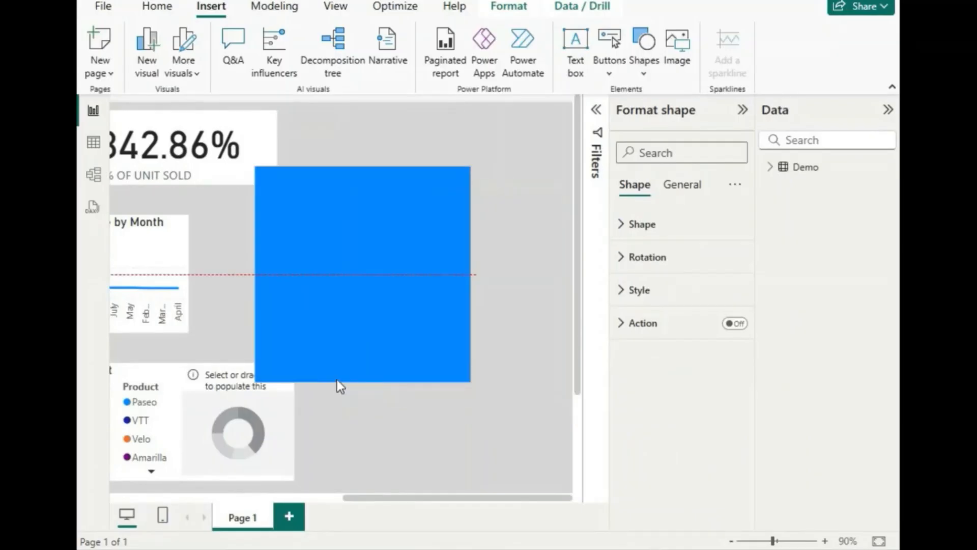
left_click_drag(365, 378, 375, 202)
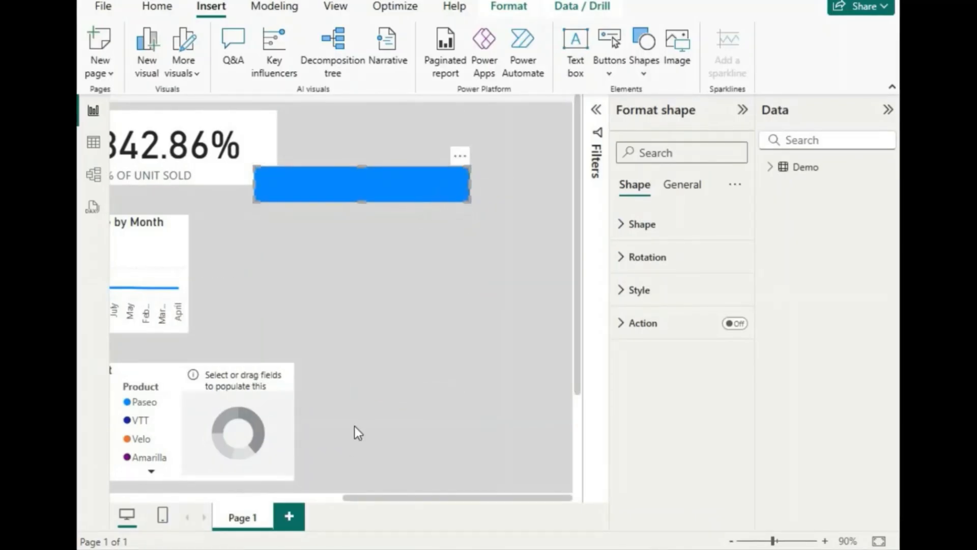
Move the blue rectangle to the page's left edge and reshape it into a vertical strip spanning nearly the full page height.
left_click_drag(359, 497, 247, 495)
left_click_drag(545, 194, 258, 235)
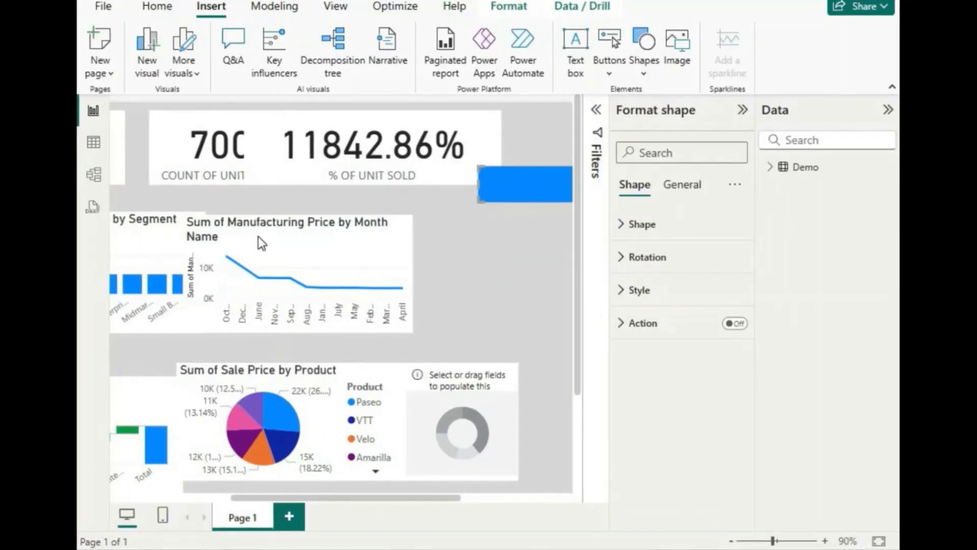
left_click_drag(402, 497, 157, 476)
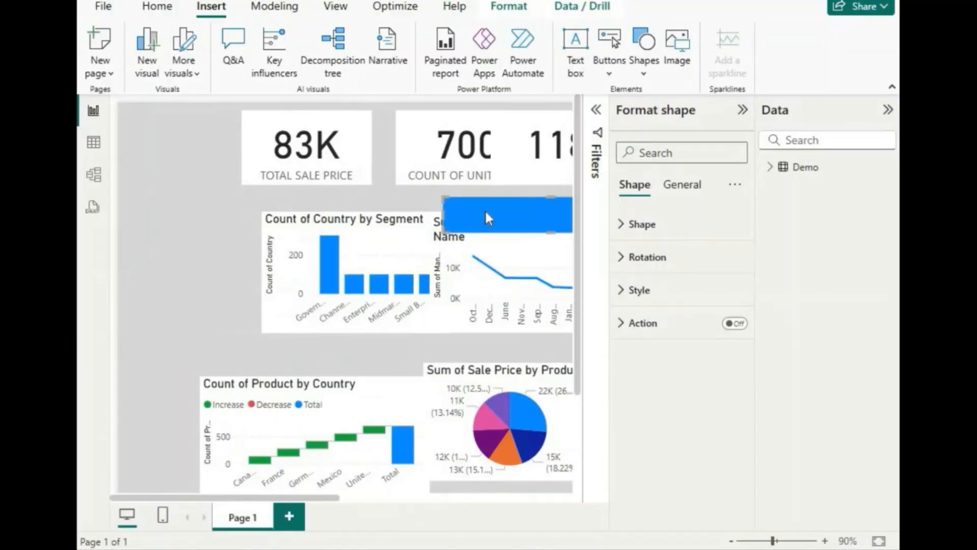
left_click_drag(509, 215, 184, 215)
left_click_drag(334, 215, 188, 214)
left_click_drag(173, 478, 173, 491)
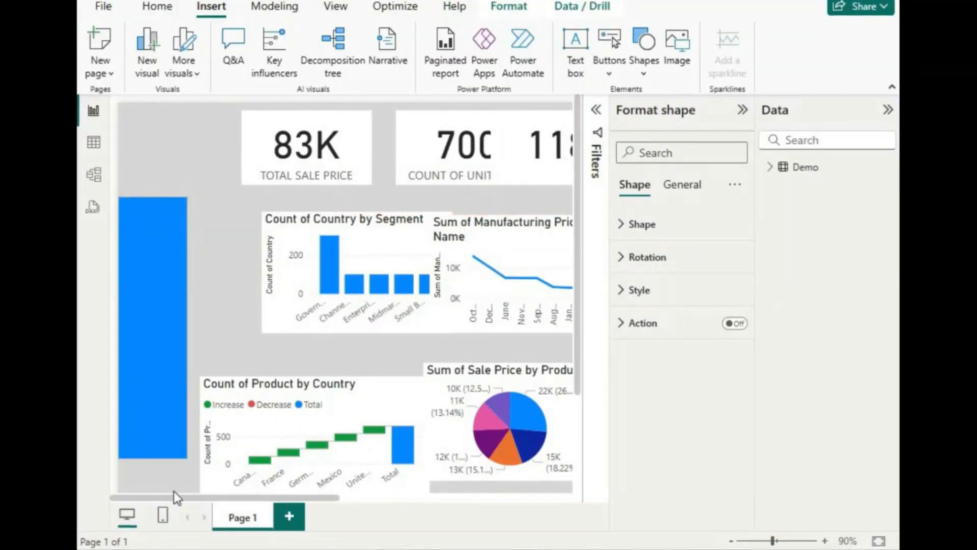
left_click_drag(159, 194, 165, 73)
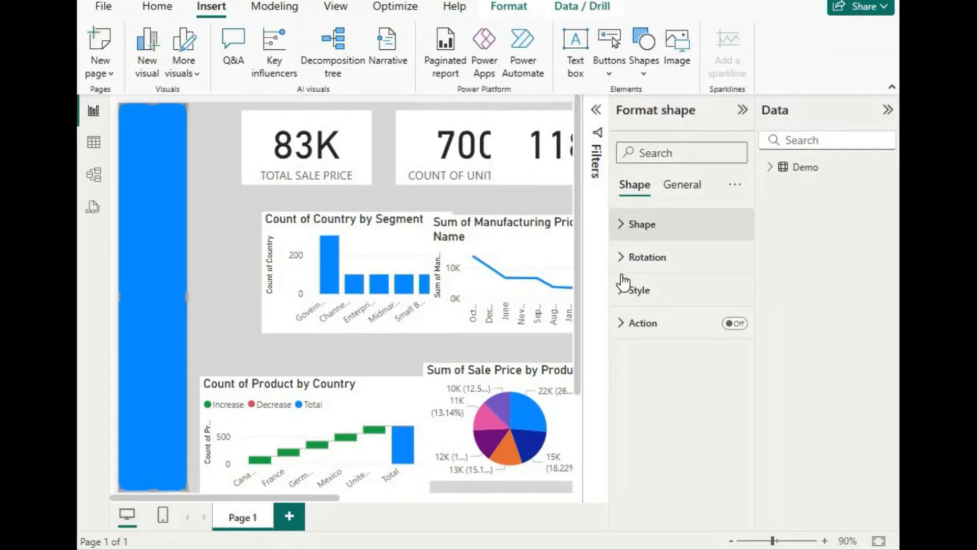
Set the vertical strip's fill color to white.
left_click(636, 289)
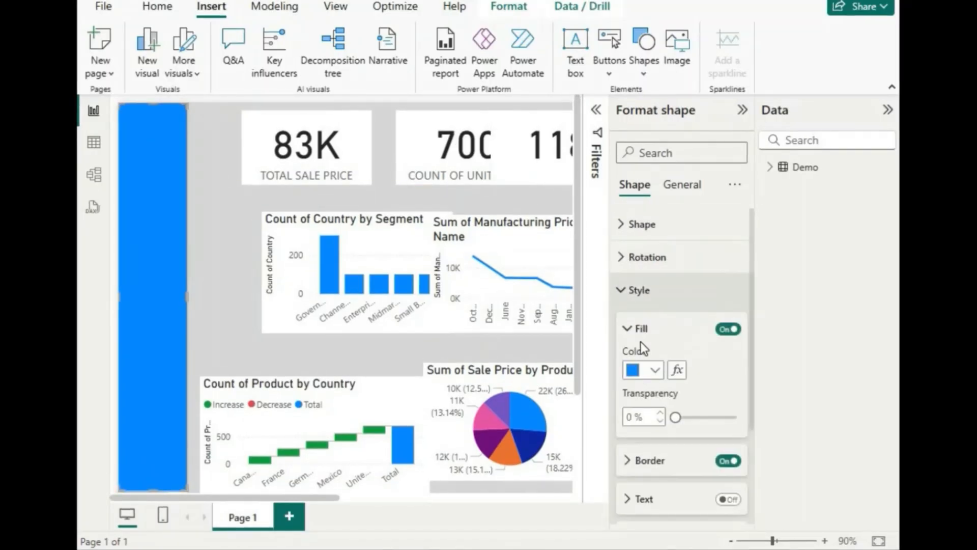
left_click(652, 371)
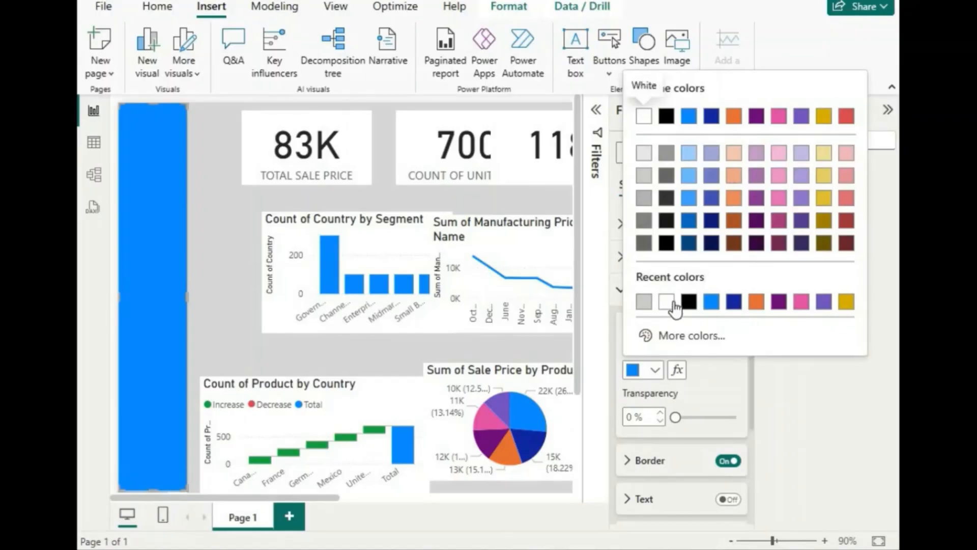
left_click(666, 302)
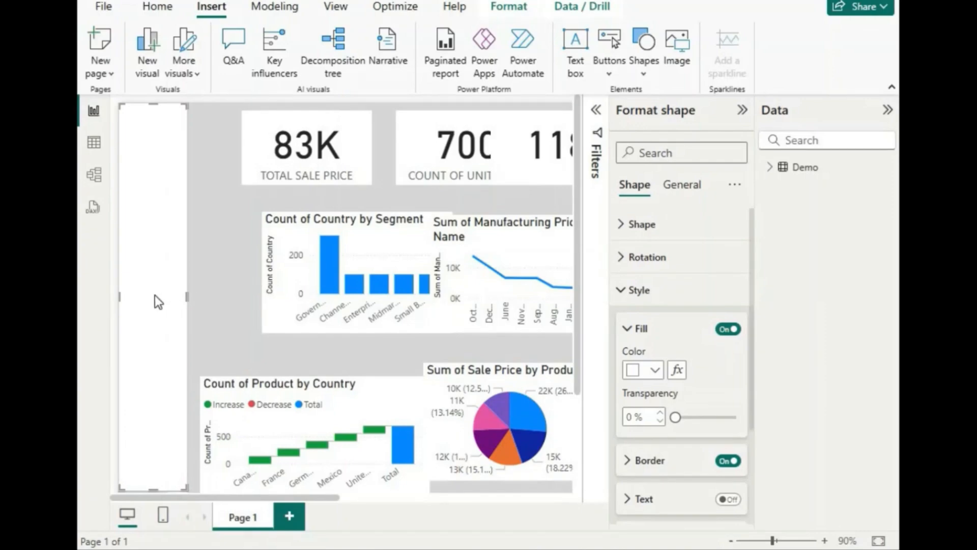
Narrow the white strip to roughly half its width and extend it down to the page's lower edge.
left_click_drag(188, 296, 156, 295)
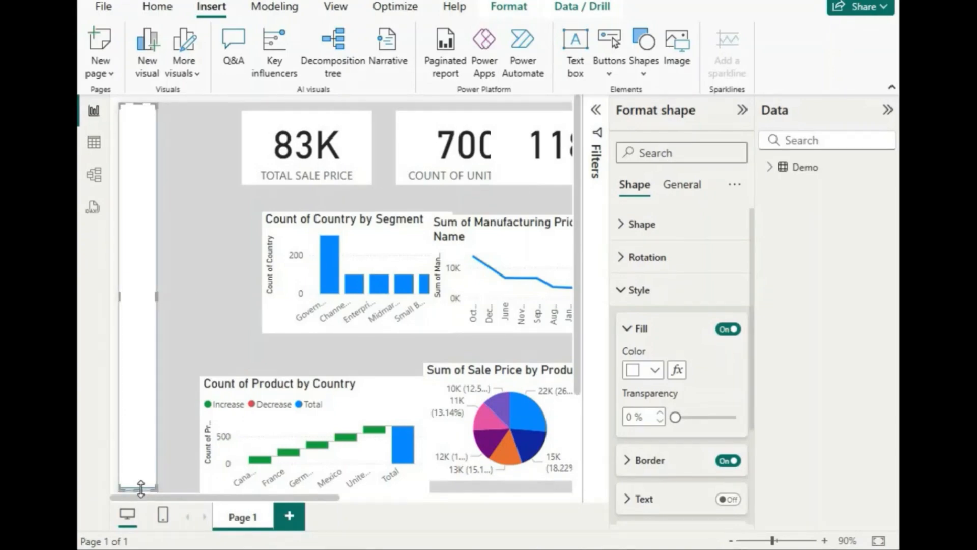
left_click_drag(141, 489, 142, 496)
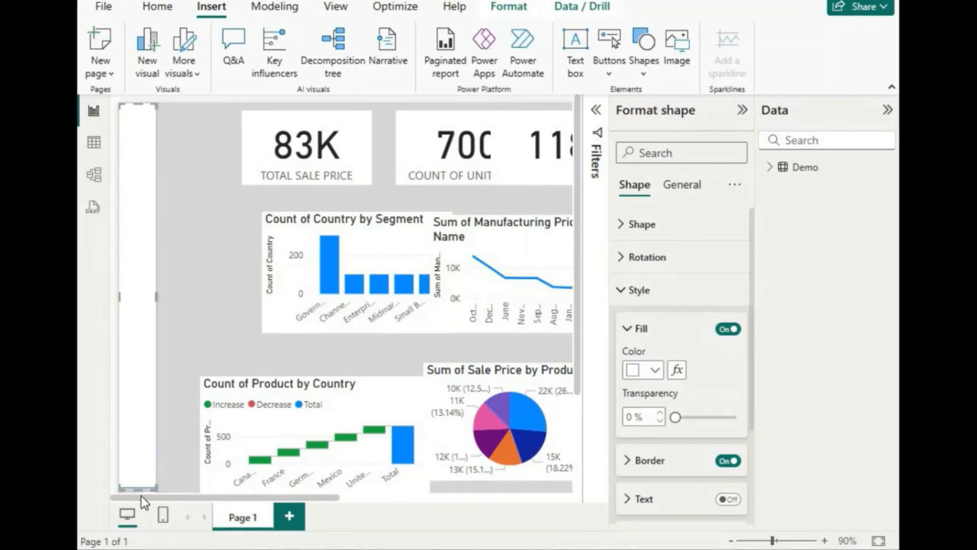
left_click(197, 215)
Change the white side strip's shape from a plain rectangle to Rounded Rectangle.
left_click(145, 171)
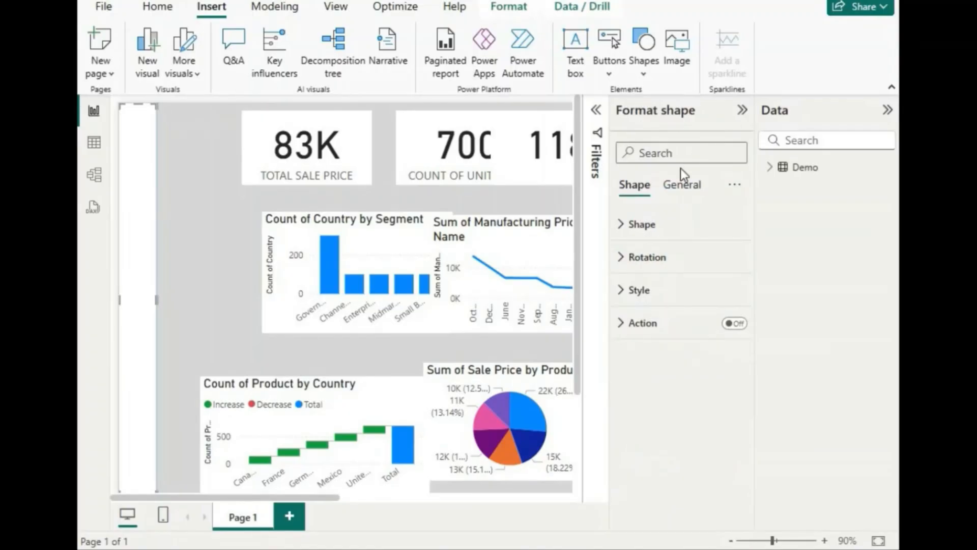
left_click(681, 187)
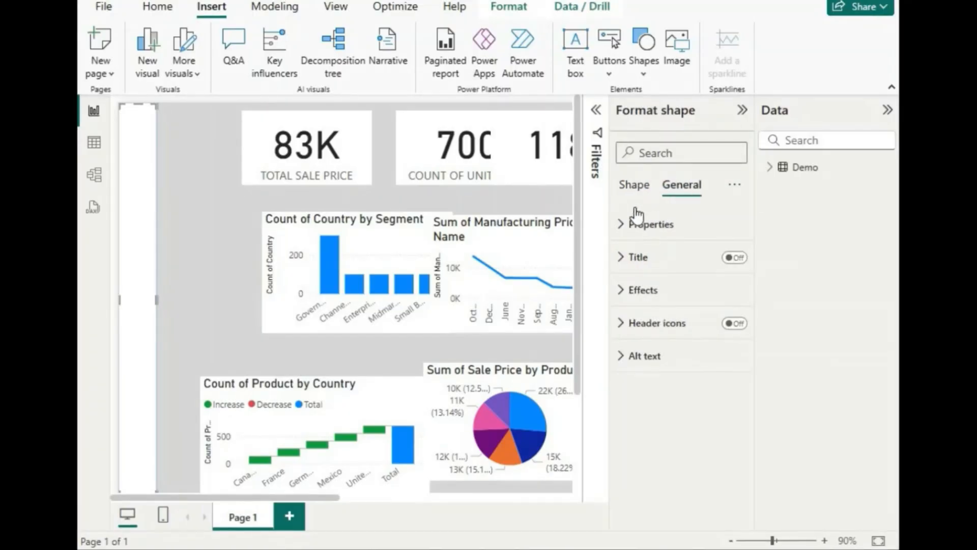
left_click(629, 227)
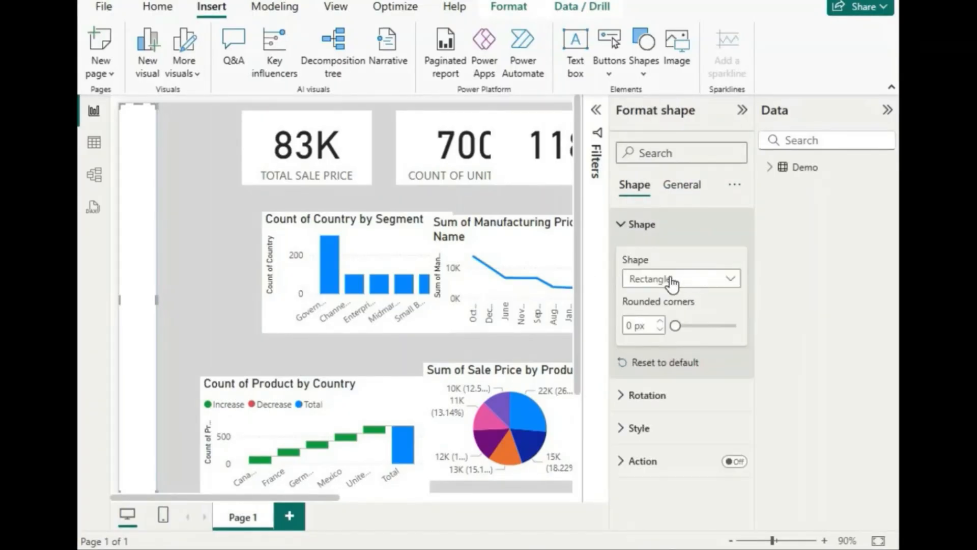
left_click(643, 277)
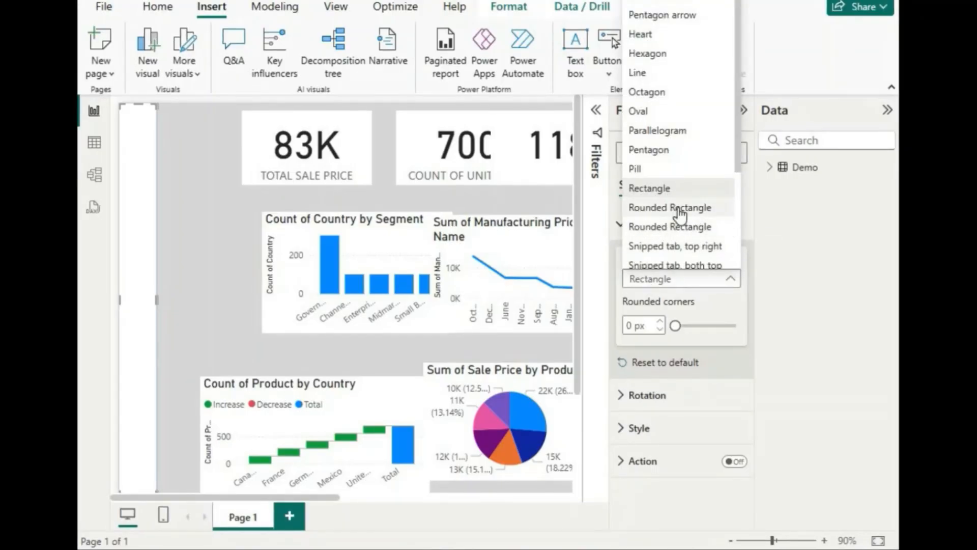
left_click(678, 209)
left_click(231, 219)
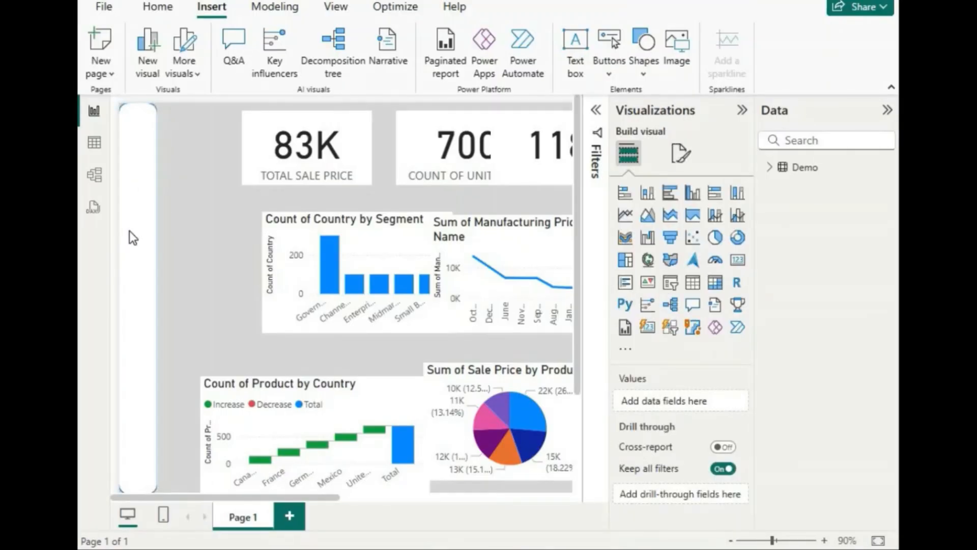
Turn off the border of the rounded white side strip.
left_click(329, 225)
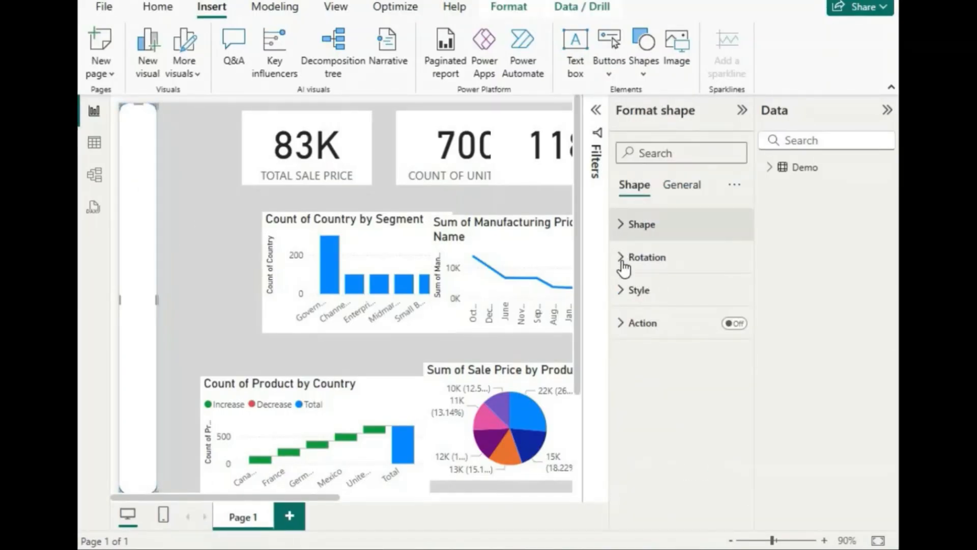
left_click(636, 290)
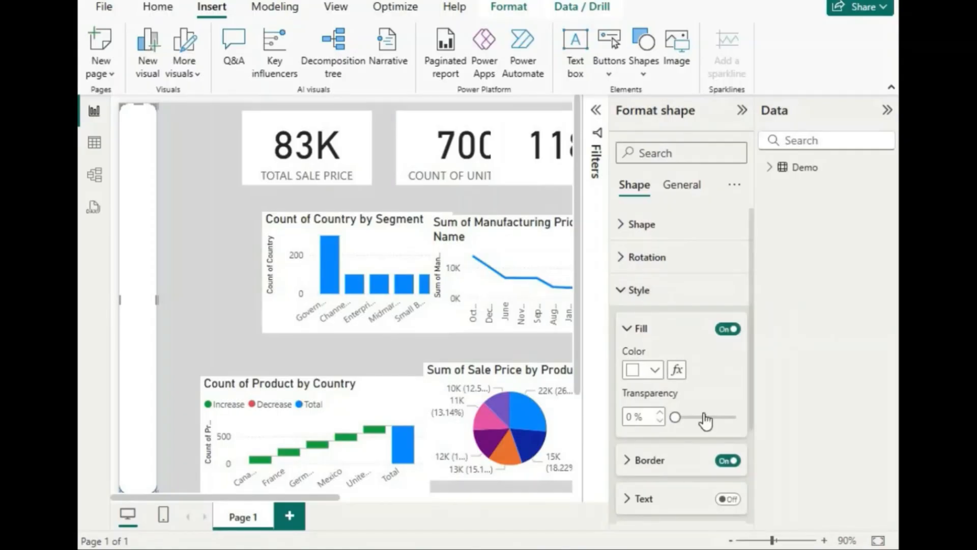
scroll(713, 407, "down", 2)
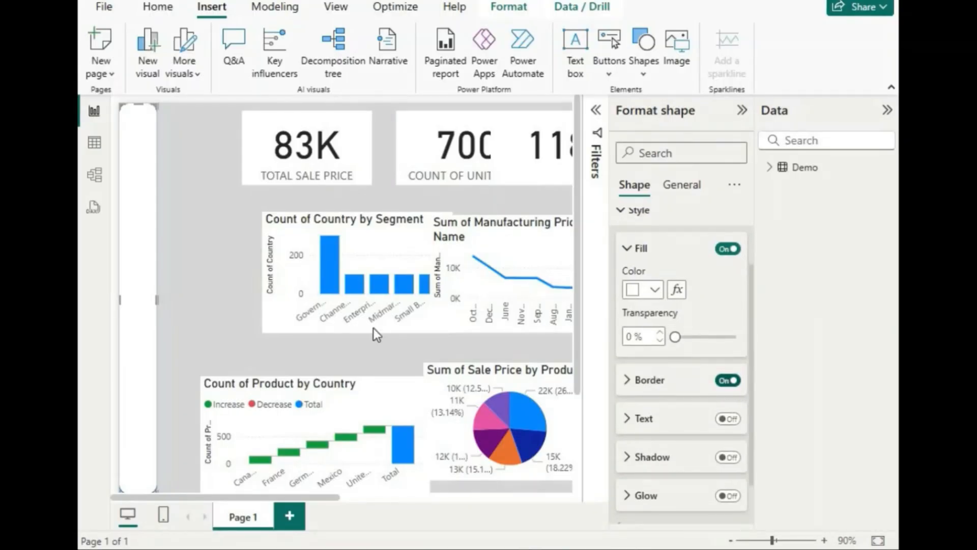
left_click(175, 214)
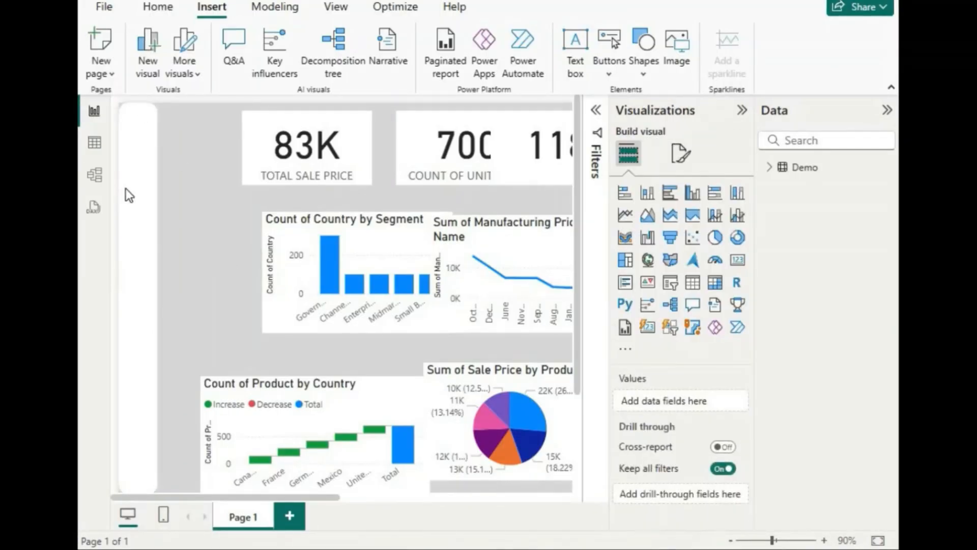
left_click(148, 231)
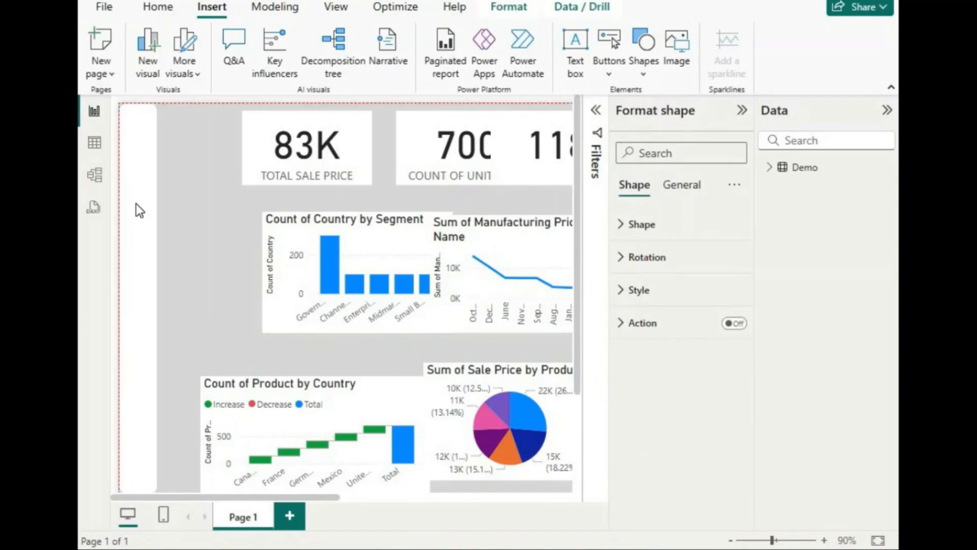
left_click(208, 195)
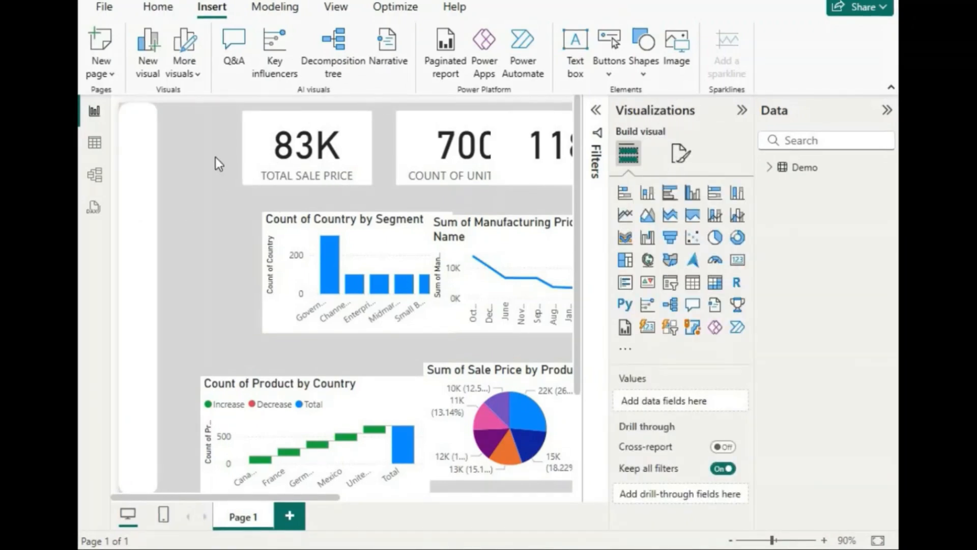
Move the Total Sale Price and Count of Unit Price cards down, stacked beside the white side strip.
left_click_drag(268, 136, 191, 284)
left_click_drag(459, 133, 245, 357)
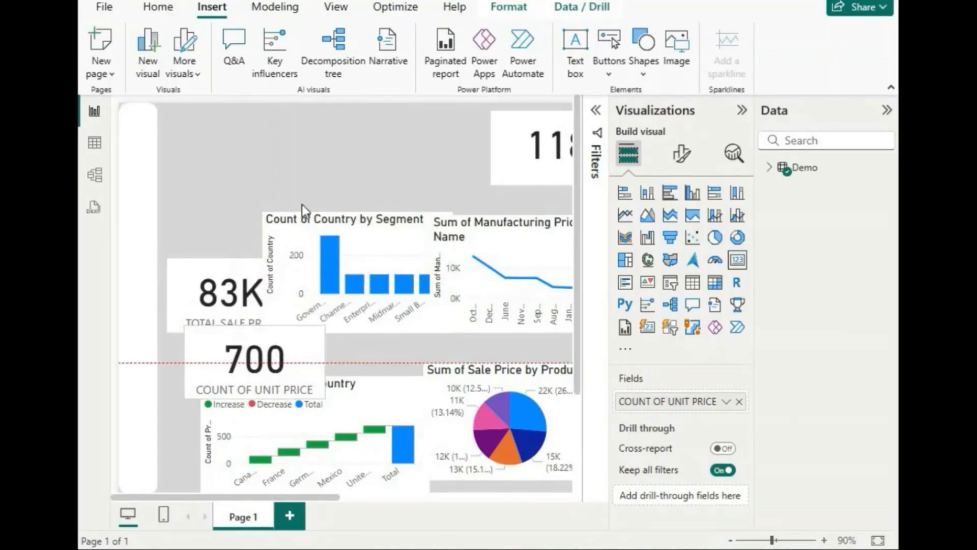
Duplicate the white strip and reshape the copy into a horizontal header bar, moving the % of Unit Sold card below it.
left_click(148, 175)
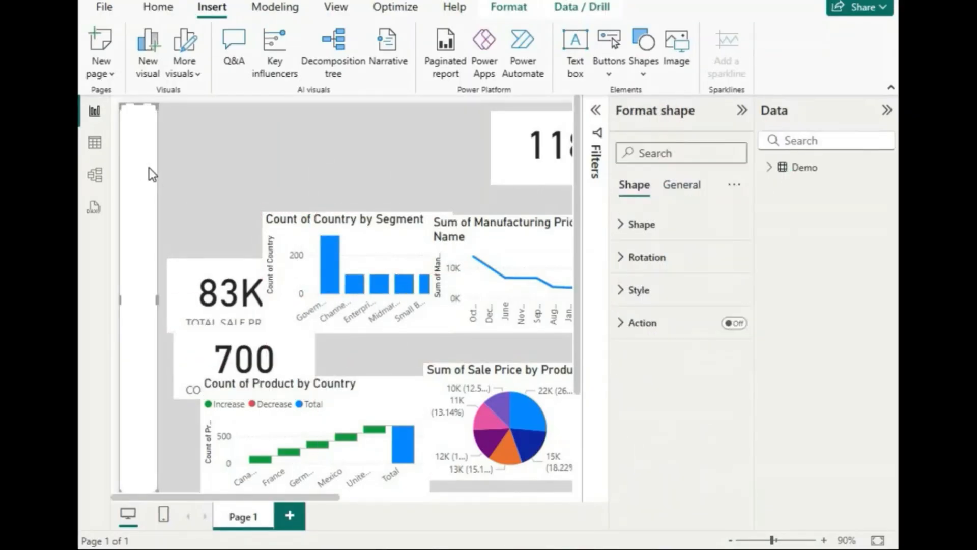
key("ctrl+v")
left_click_drag(142, 467, 211, 480)
left_click_drag(232, 117, 183, 153)
left_click(464, 122)
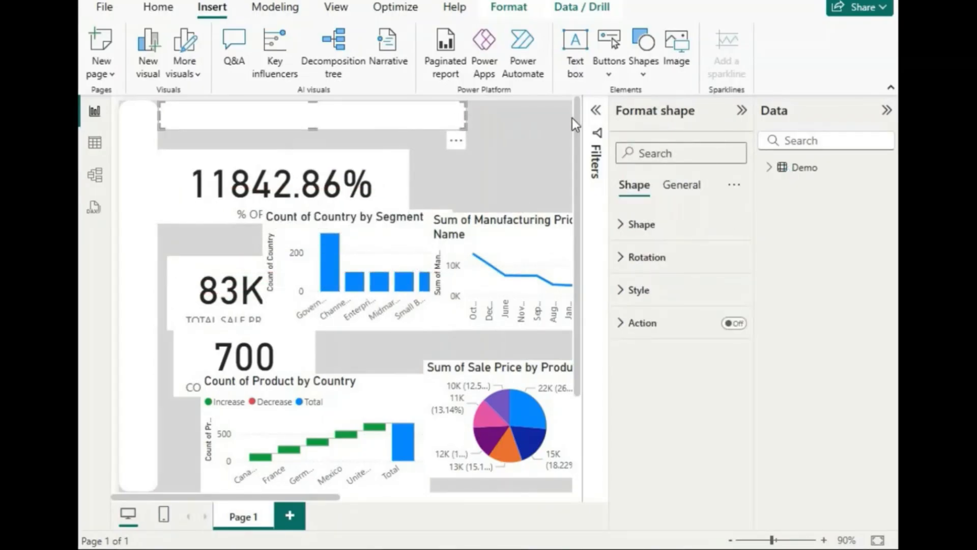
left_click_drag(572, 118, 577, 120)
left_click_drag(371, 131, 371, 145)
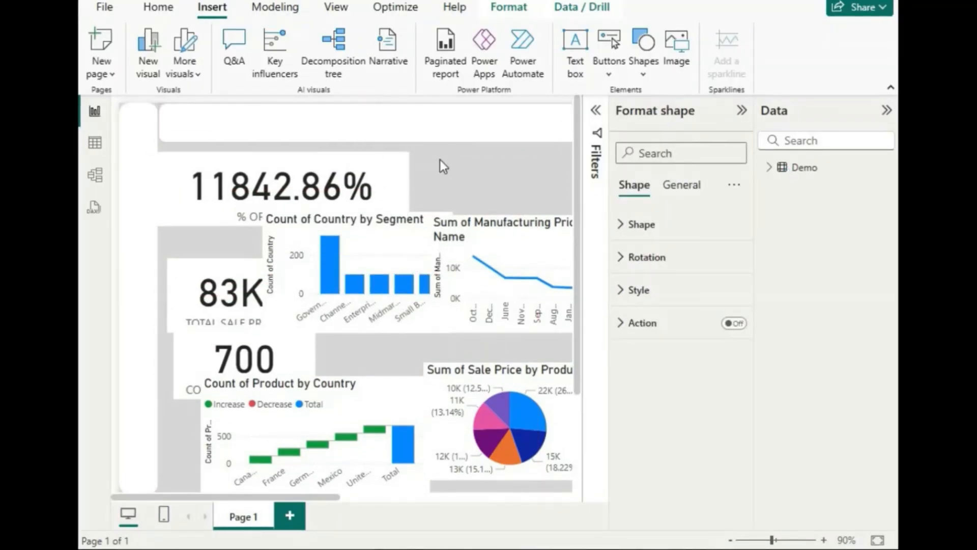
Reposition the % of Unit Sold card below the header bar, just above the Total Sale Price card.
left_click(469, 185)
left_click_drag(316, 189, 458, 189)
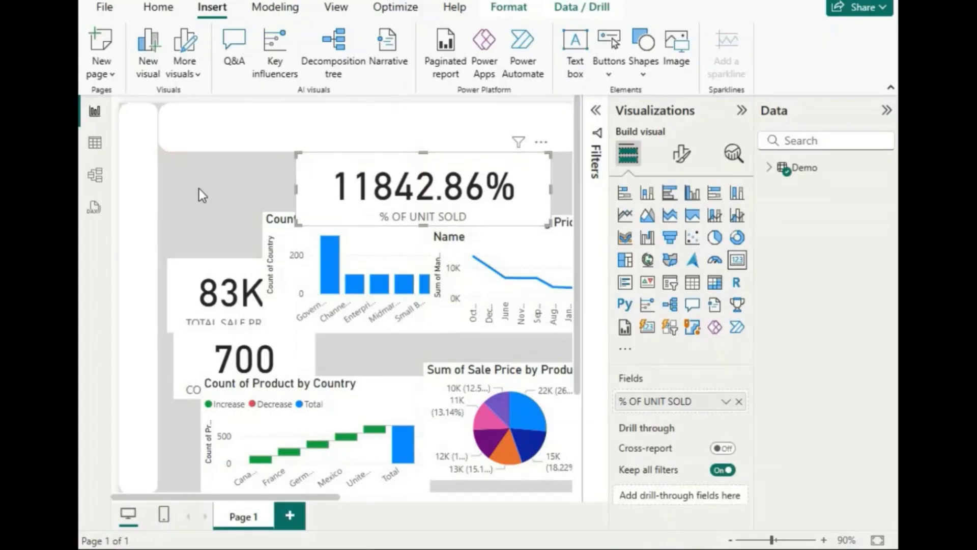
left_click(199, 195)
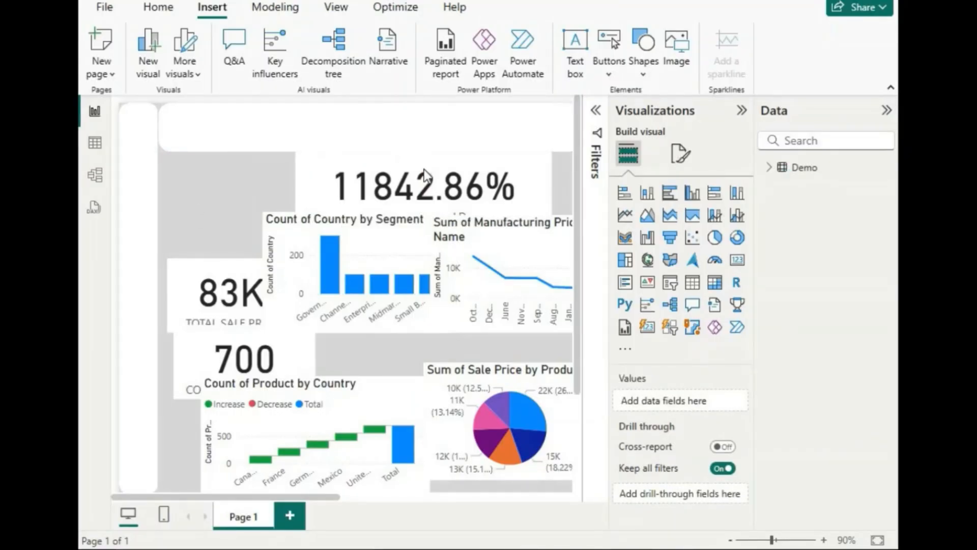
key("ctrl+z")
key("ctrl+z")
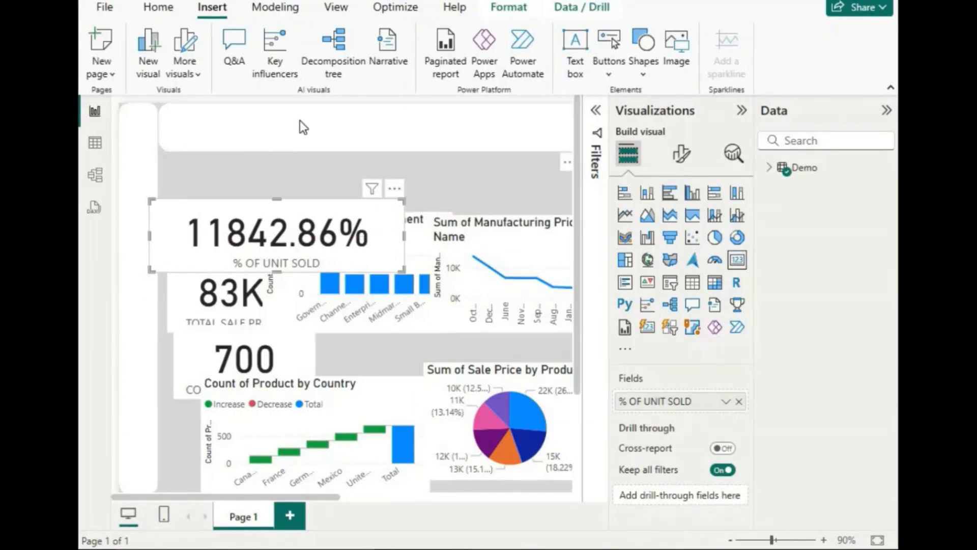
Insert a text box on the page and enter the tutor's first name followed by "TUTORIAL DASHBOARD" as its title.
left_click(570, 44)
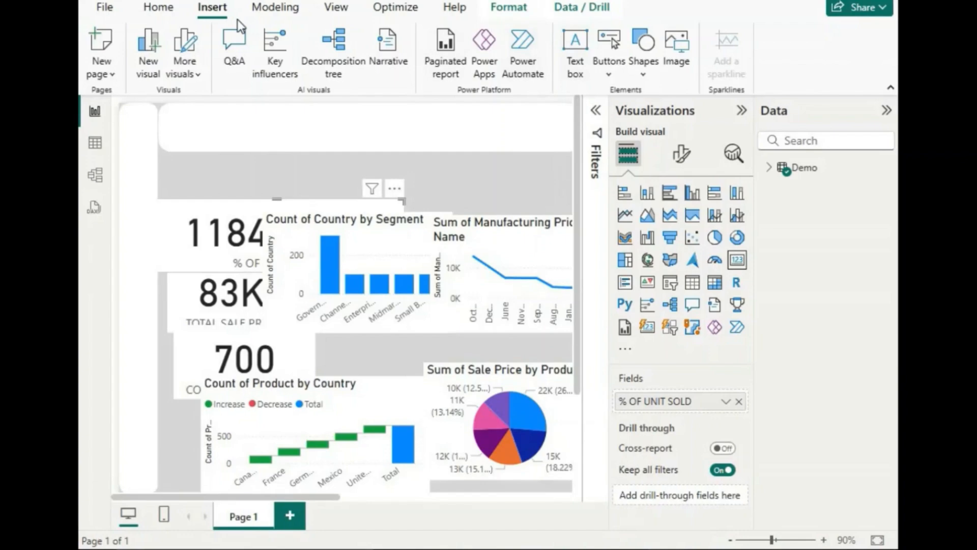
left_click(155, 7)
left_click(212, 7)
left_click(577, 56)
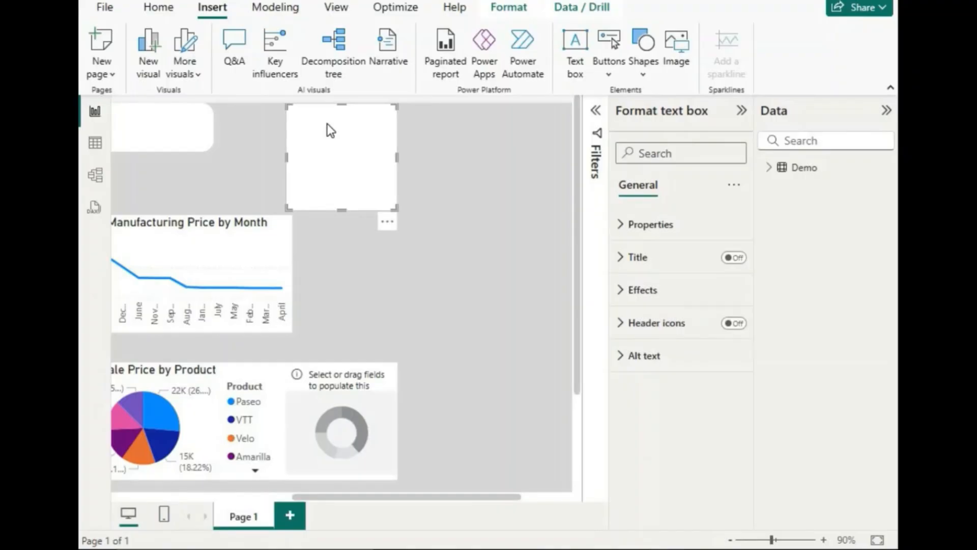
left_click(328, 126)
type("GEORGE")
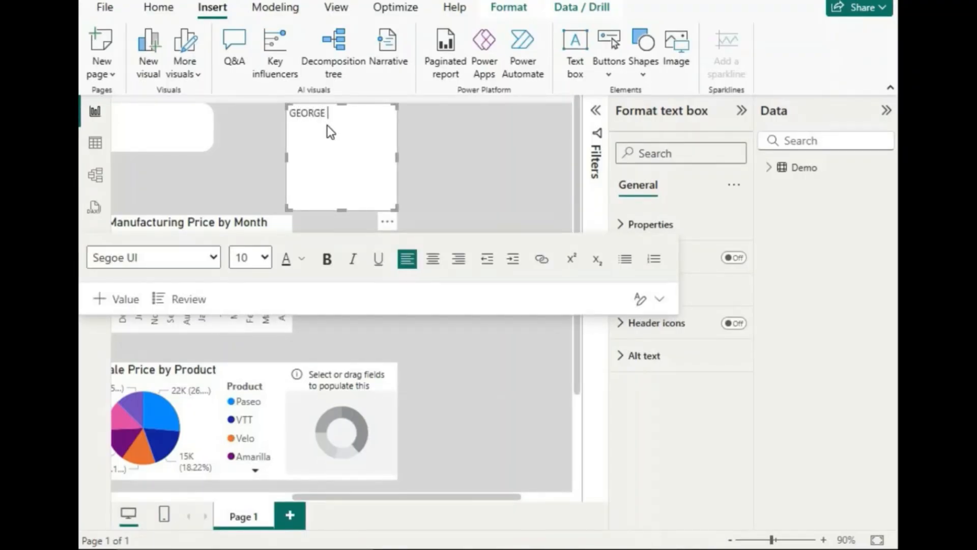
type("AL DASHBOARD")
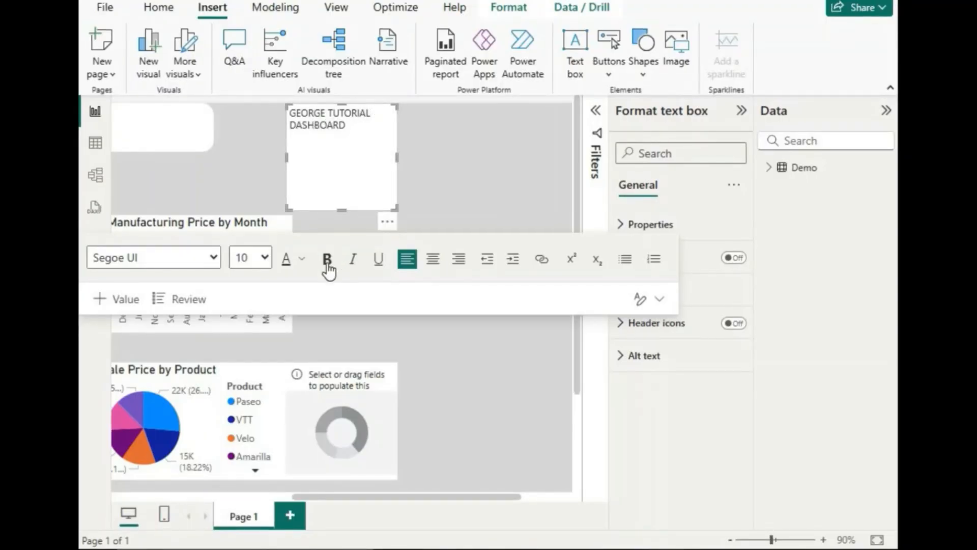
Make the dashboard title text bold and center it in the text box.
left_click(326, 263)
left_click_drag(294, 137, 363, 167)
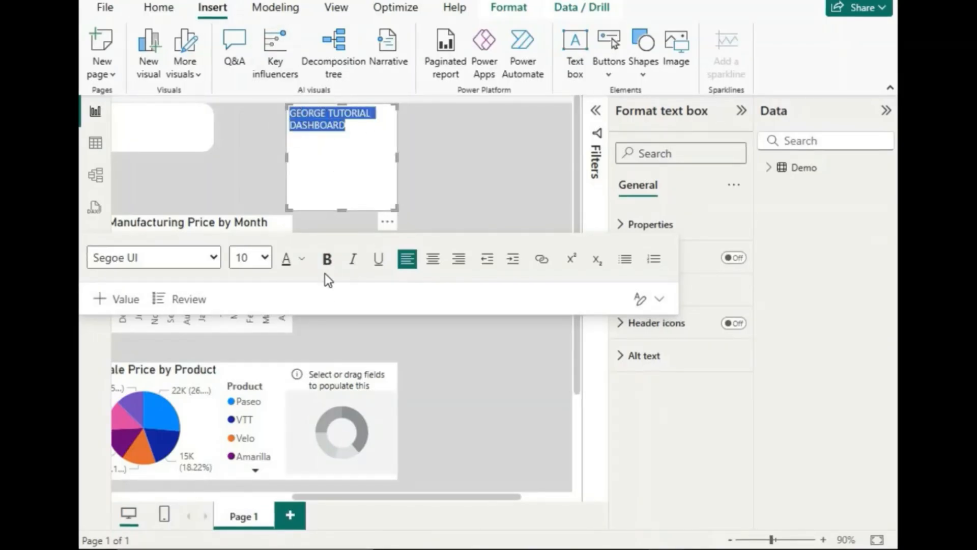
left_click(328, 260)
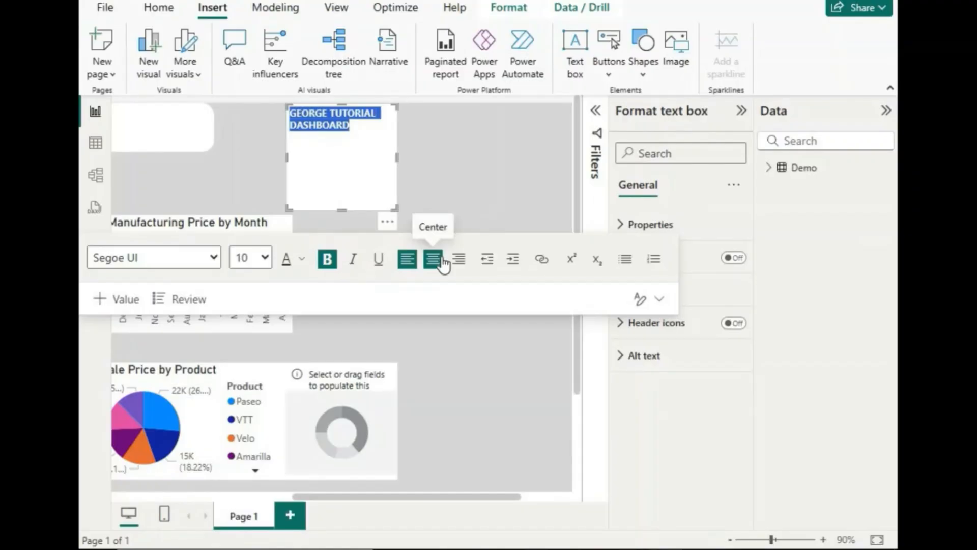
left_click(433, 259)
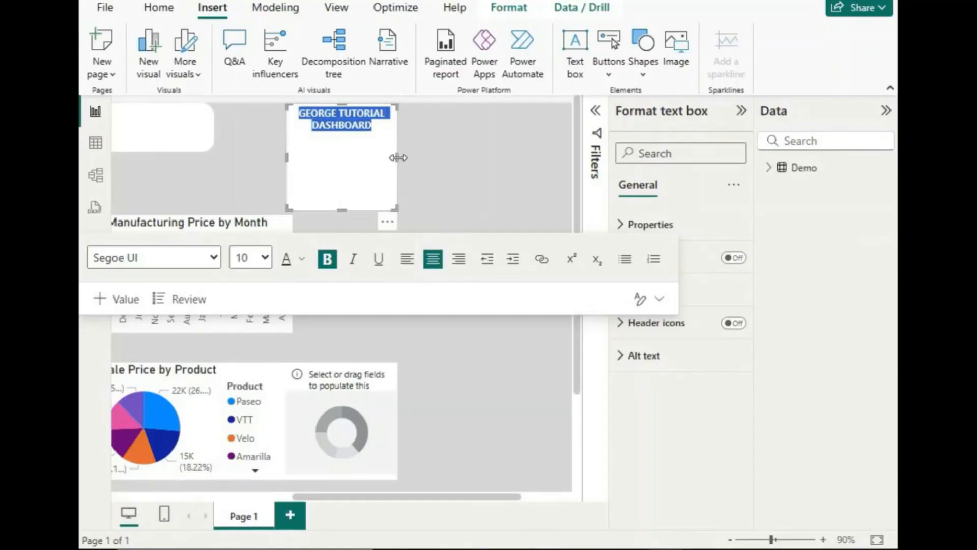
Widen the title text box until the title fits on one line and reduce its height to match.
left_click_drag(397, 158, 534, 153)
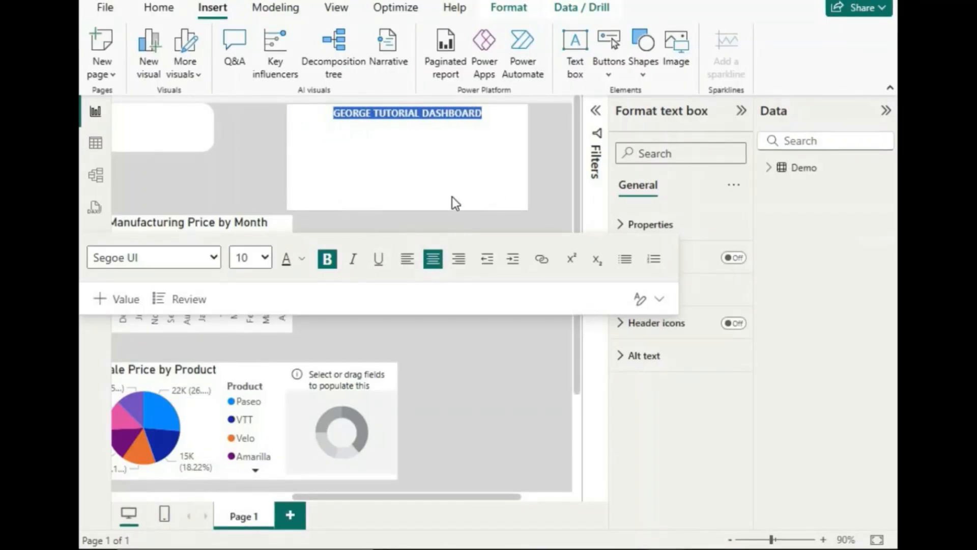
left_click_drag(411, 209, 415, 127)
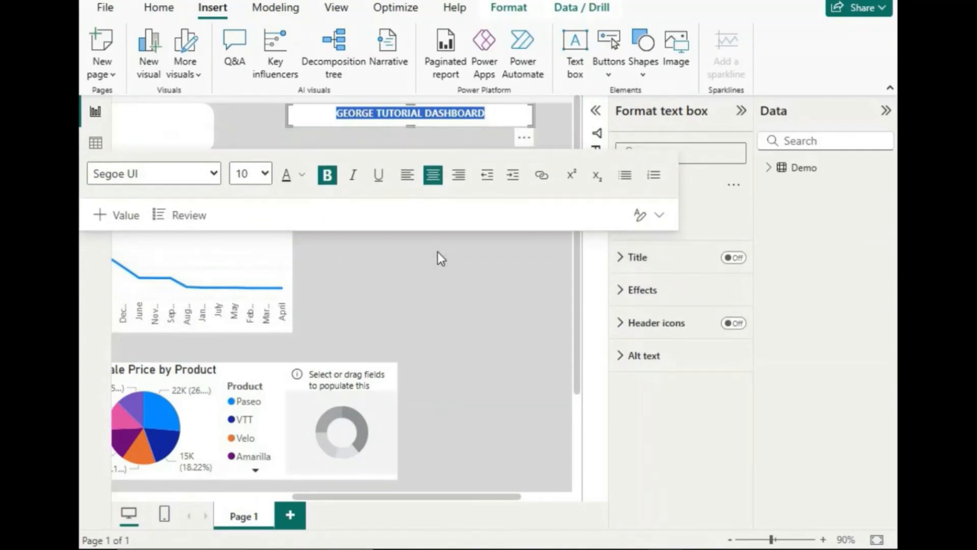
left_click(432, 145)
key("shift+End")
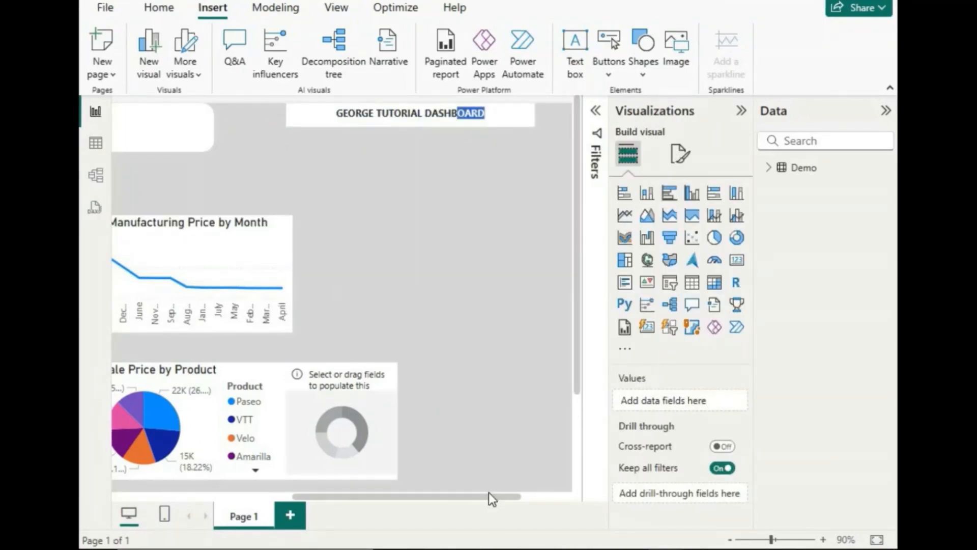
Move the title text box onto the white header bar.
left_click_drag(489, 493, 319, 495)
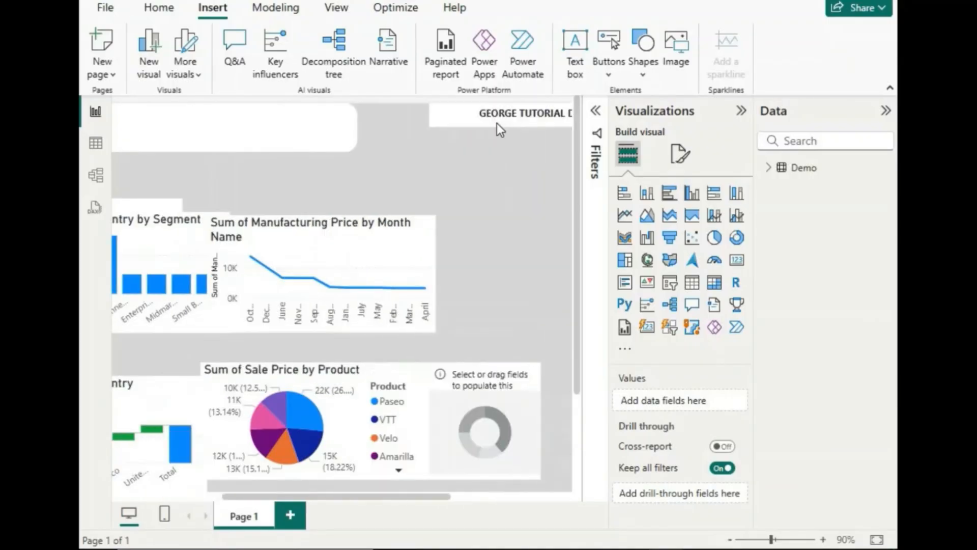
left_click(447, 126)
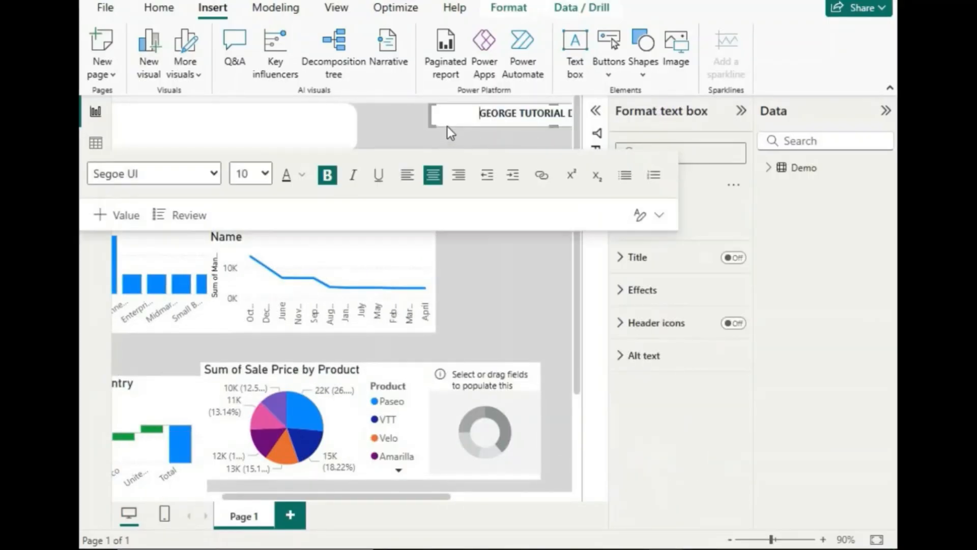
key("ctrl+a")
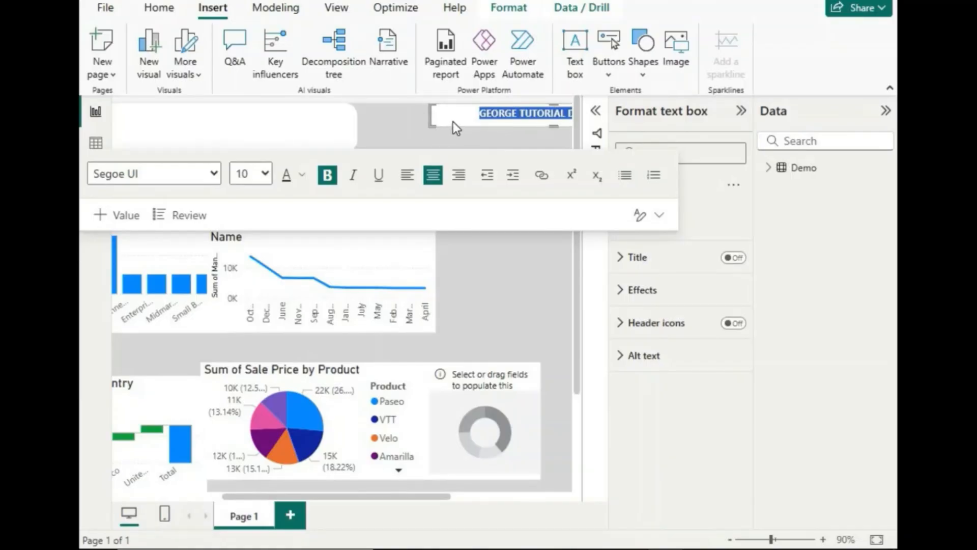
left_click(442, 128)
left_click(442, 124)
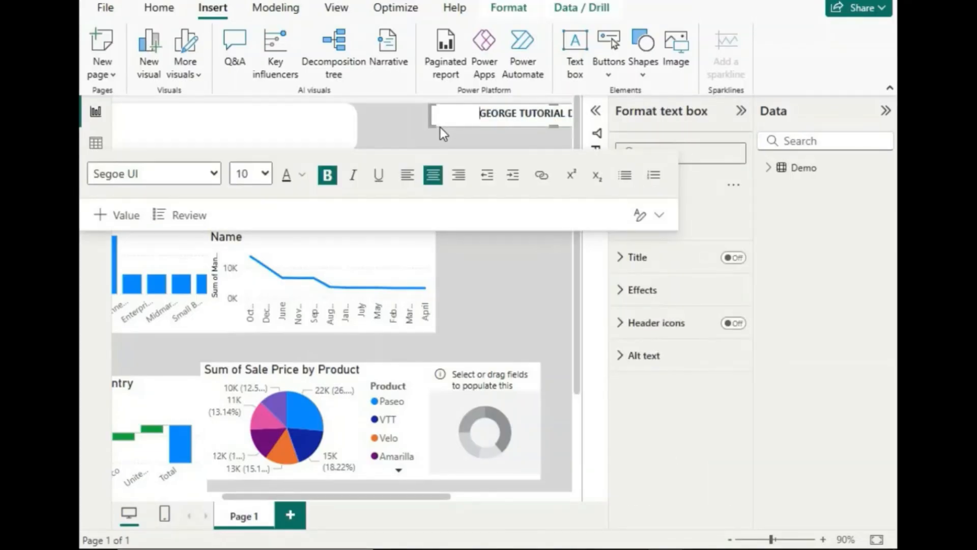
left_click_drag(440, 127, 142, 137)
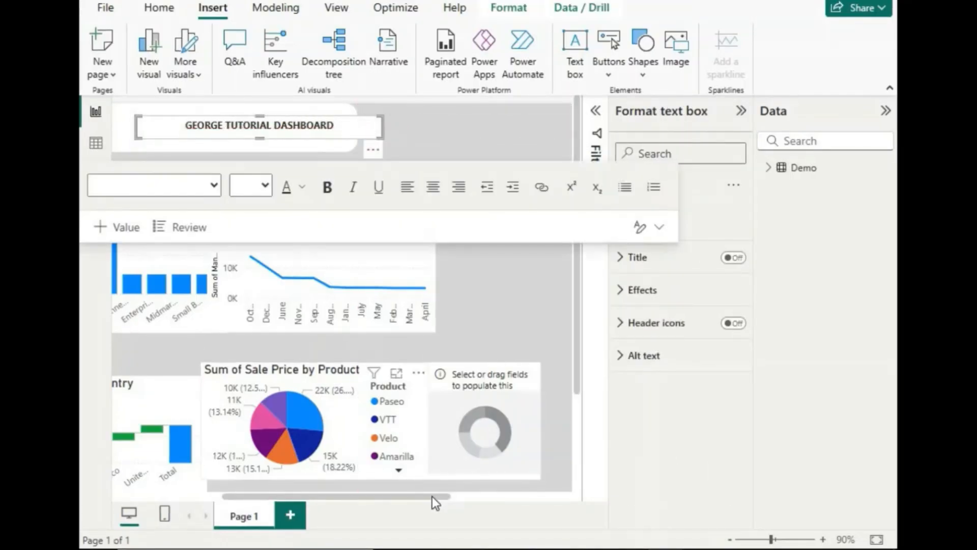
key("ctrl+z")
left_click_drag(433, 133, 423, 214)
Turn off the background of the title text box.
left_click(407, 127)
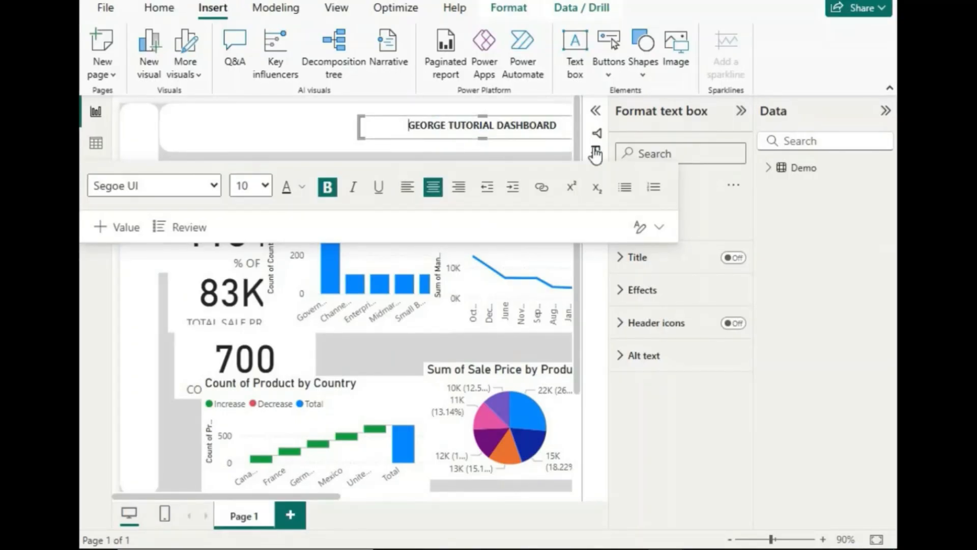
left_click(631, 290)
left_click(727, 329)
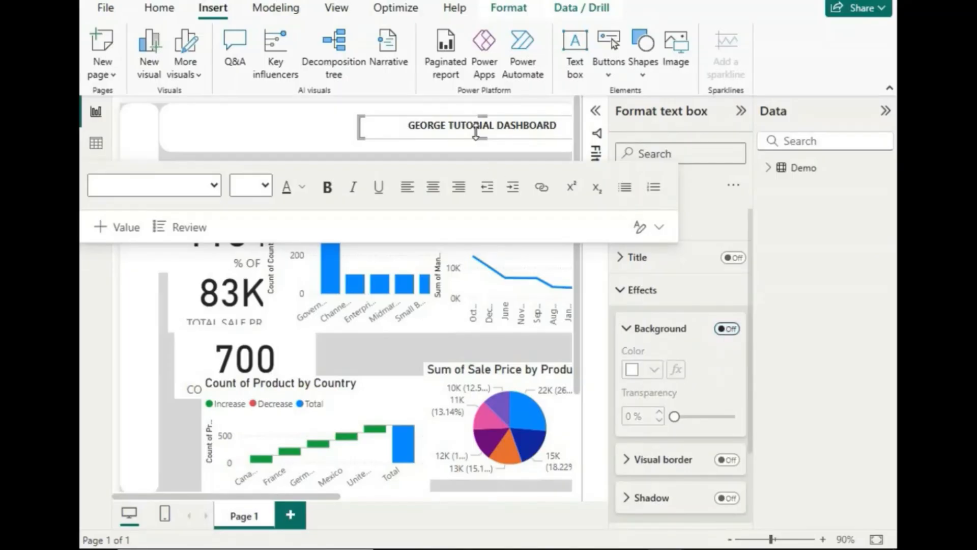
Move the title text box off the white header bar onto the grey area just below it.
left_click(383, 132)
left_click_drag(383, 131, 252, 156)
left_click(371, 135)
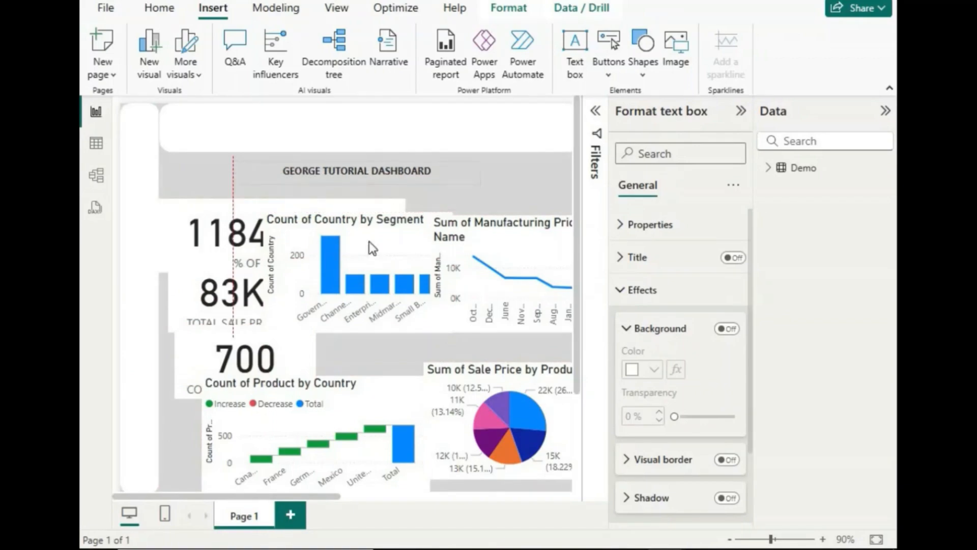
left_click(405, 187)
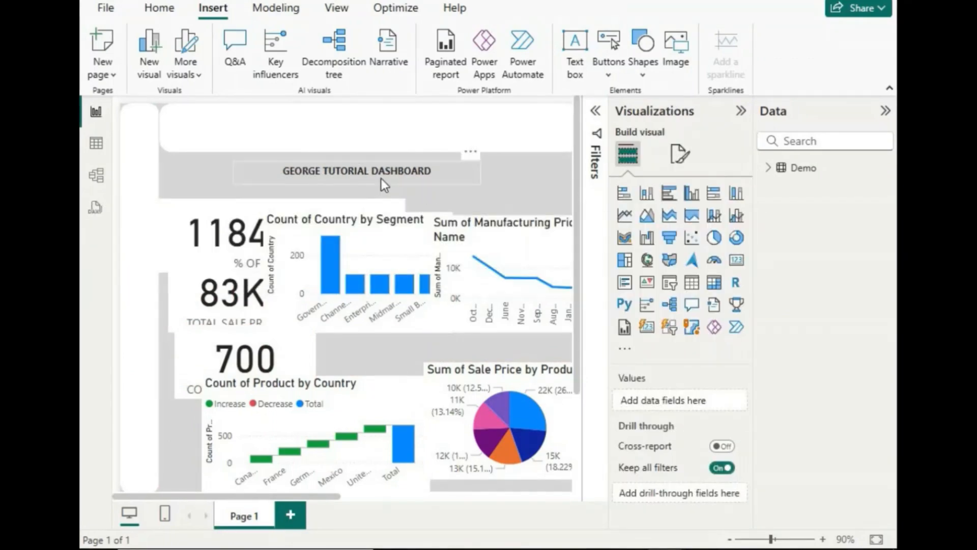
Change the font color of the whole dashboard title to dark blue.
left_click(373, 182)
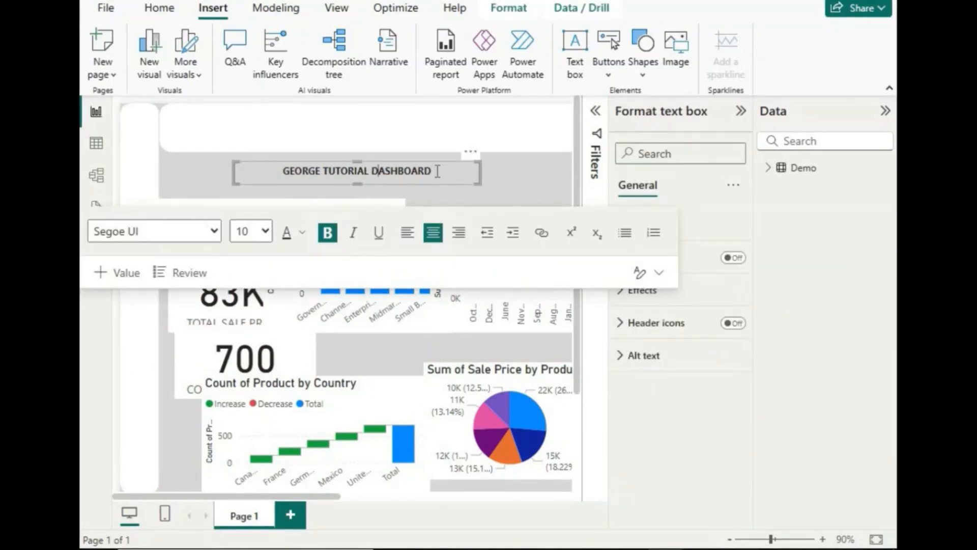
left_click_drag(432, 173, 267, 176)
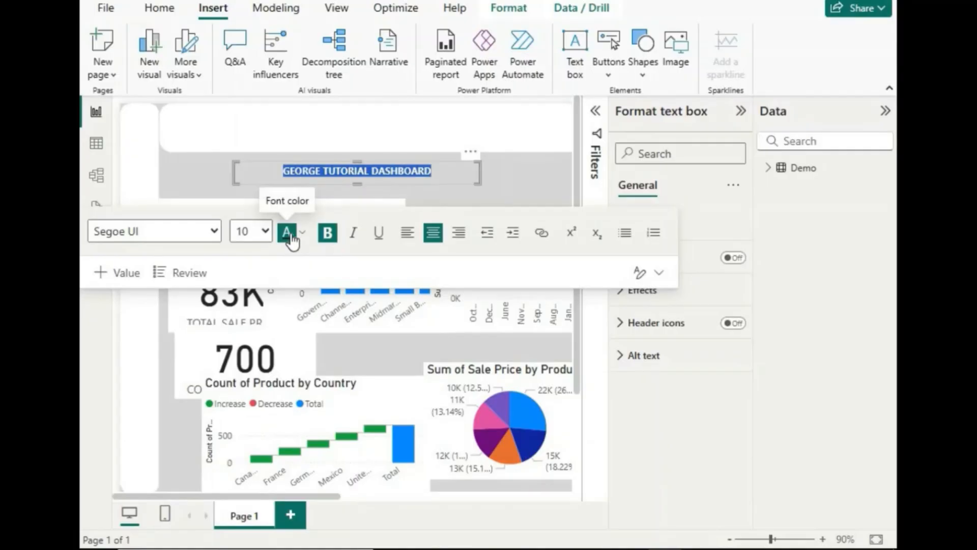
left_click(303, 232)
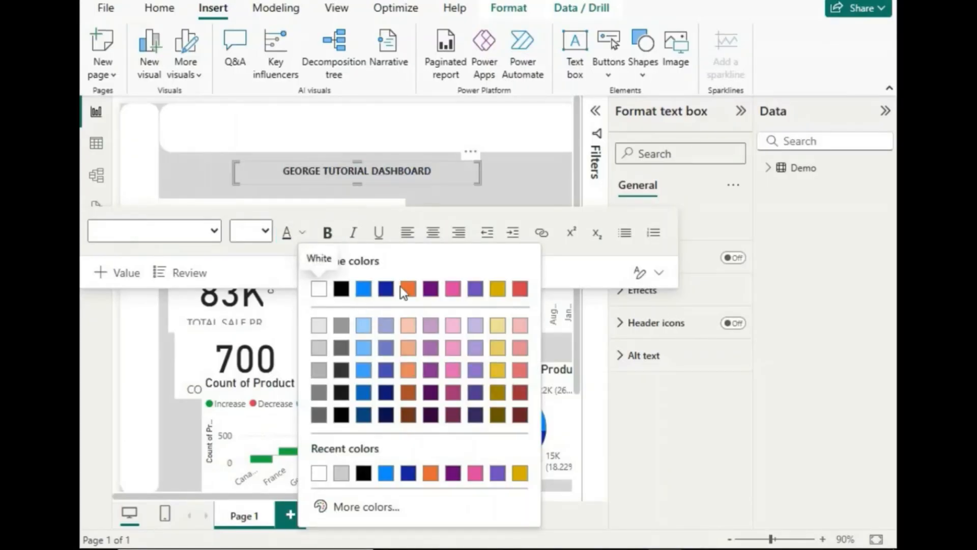
left_click(390, 291)
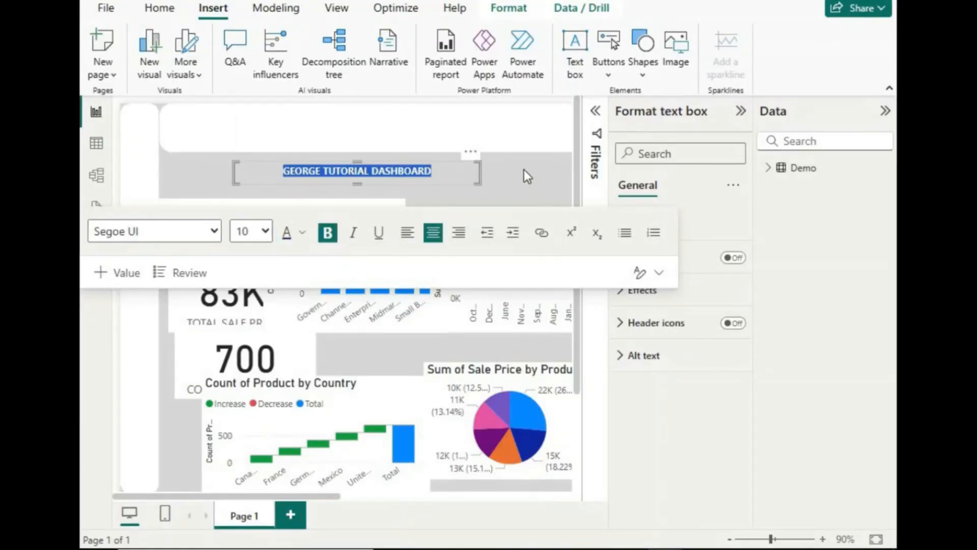
left_click(523, 171)
Set the dashboard title's font size to 18 and enlarge its text box until the title fits on one line.
left_click_drag(442, 173, 279, 172)
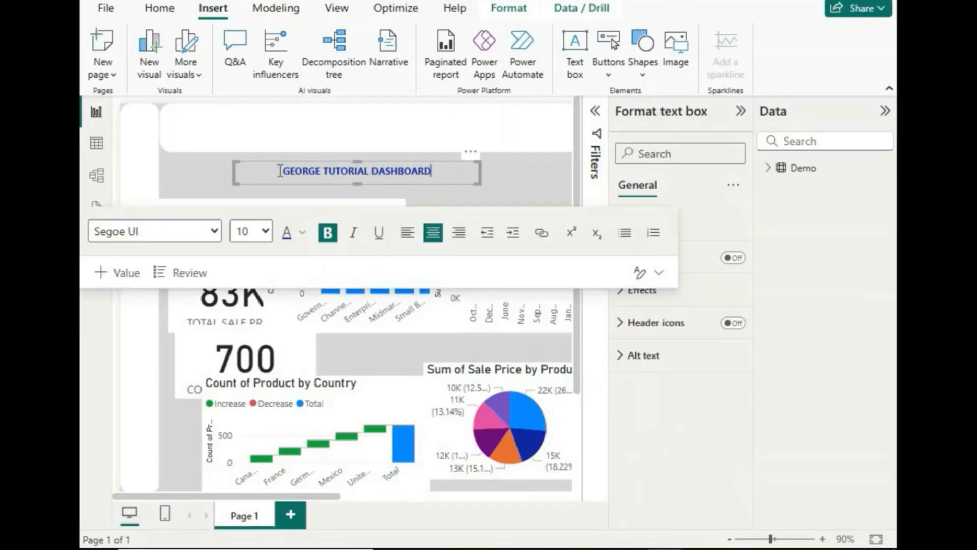
left_click(267, 234)
left_click(242, 428)
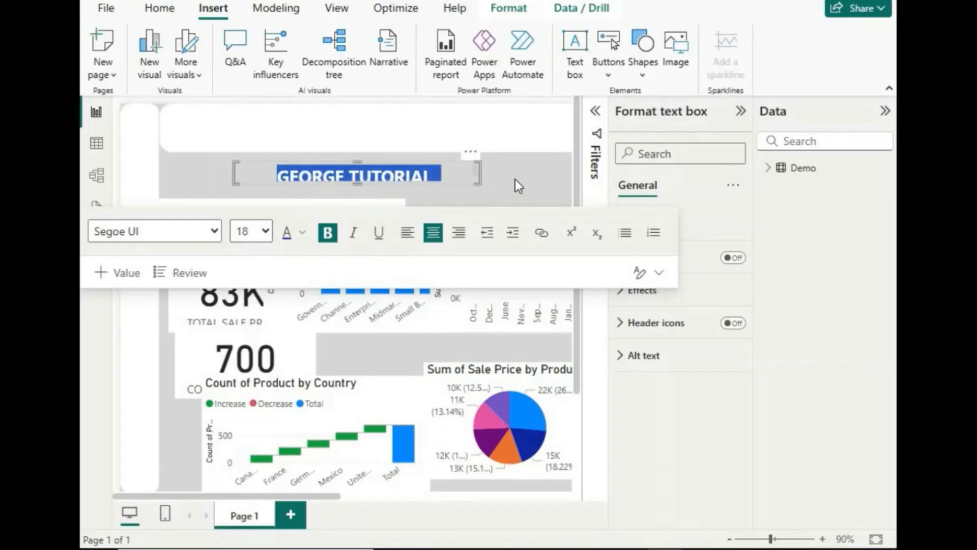
left_click(423, 178)
left_click_drag(360, 182, 397, 221)
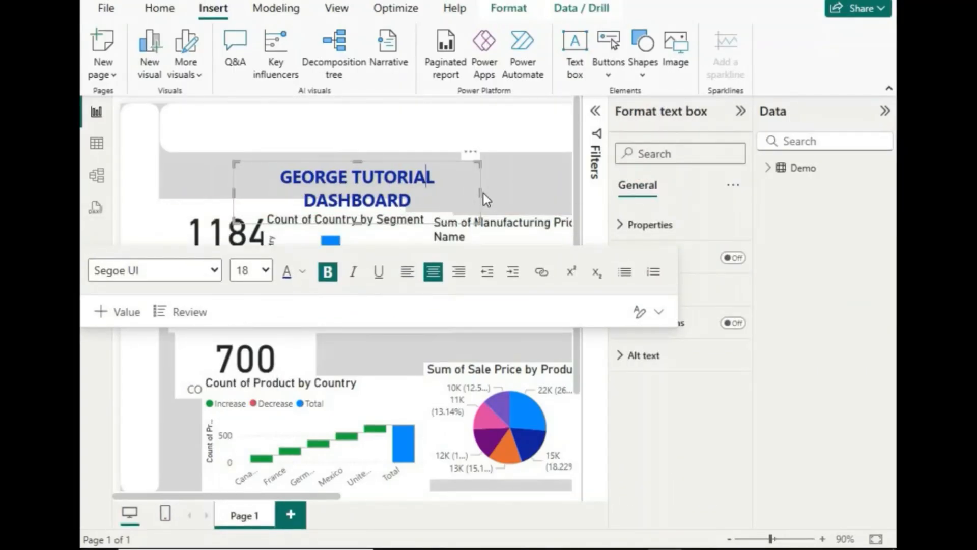
left_click_drag(484, 191, 554, 178)
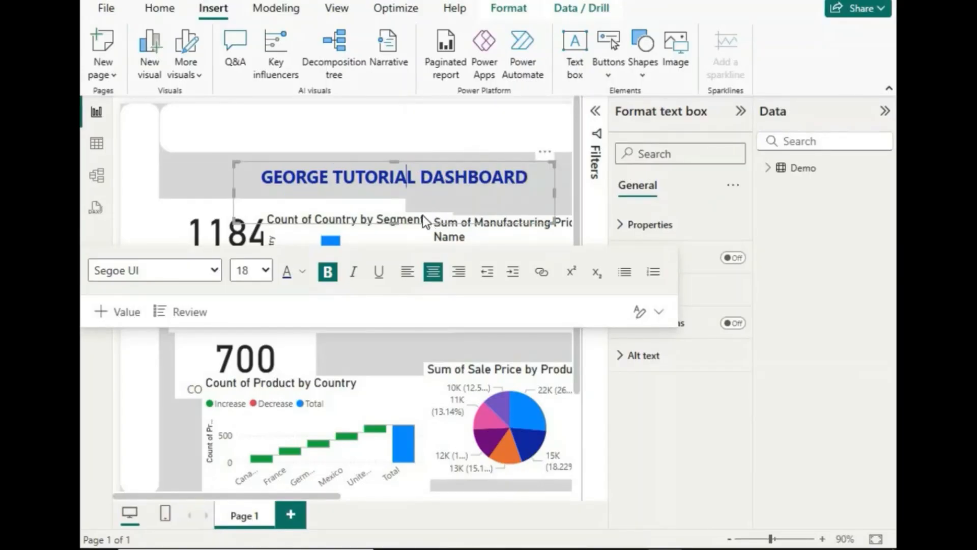
Move the title text box back onto the white header bar and shift it slightly to the left.
left_click_drag(391, 219, 426, 150)
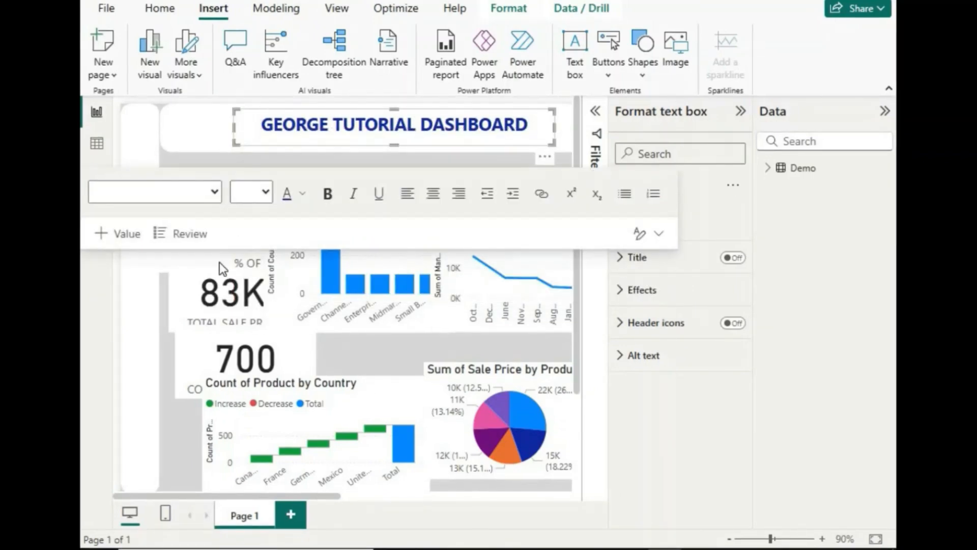
left_click(174, 349)
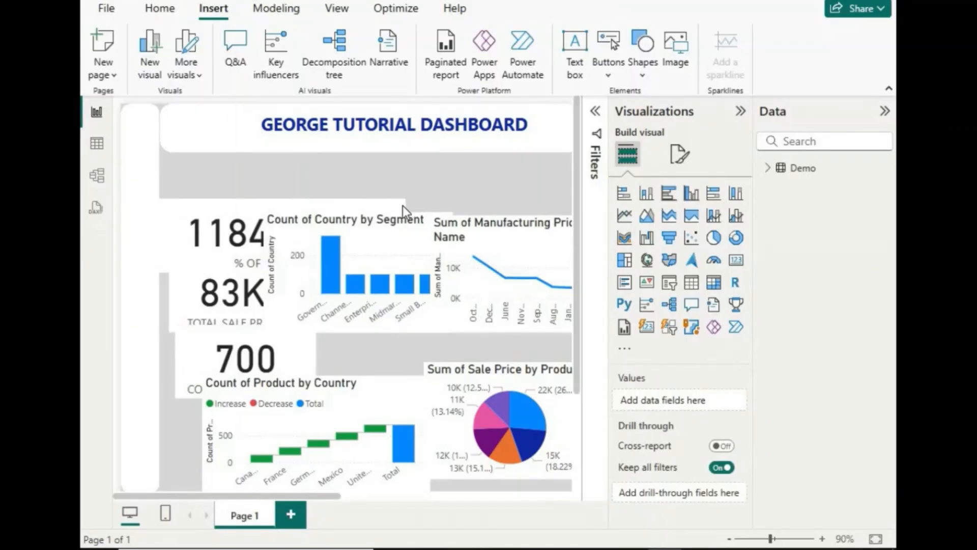
left_click(422, 127)
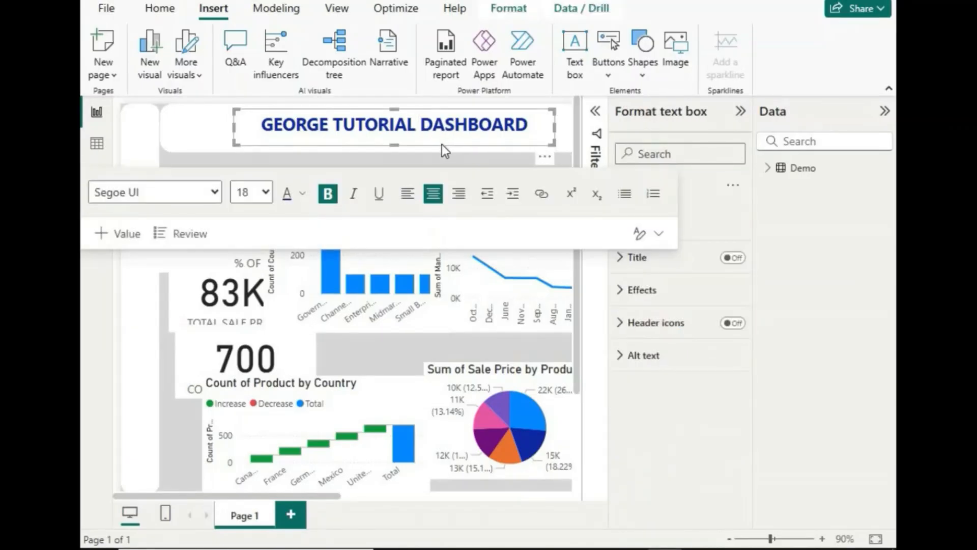
left_click_drag(439, 144, 434, 145)
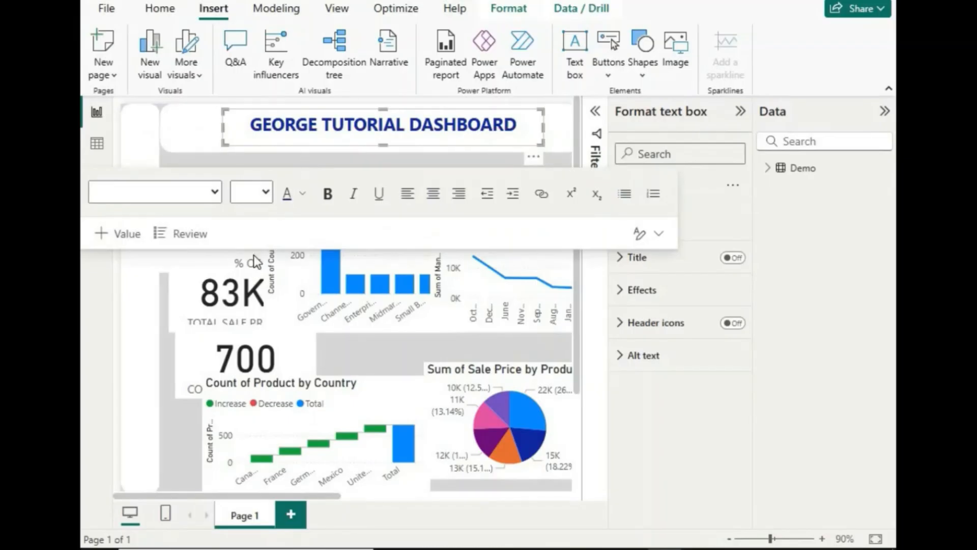
left_click(163, 345)
Move the % OF UNIT SOLD card up to the header bar and set its callout value font size to 20.
left_click_drag(236, 224, 393, 158)
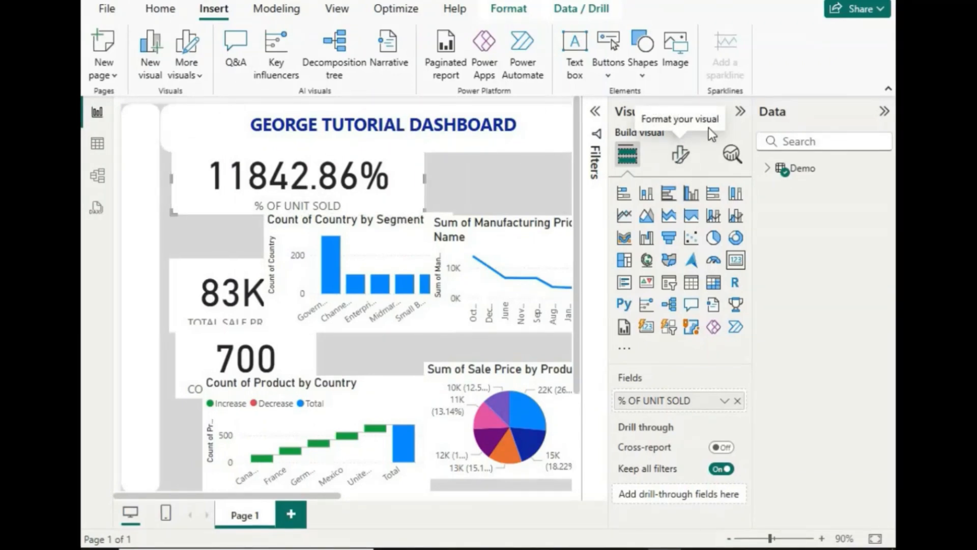
left_click(680, 154)
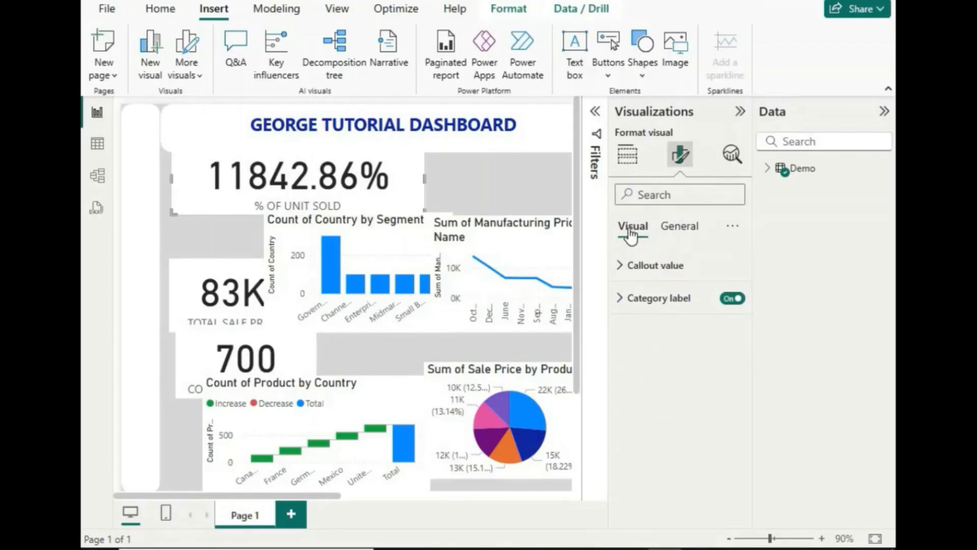
left_click(691, 234)
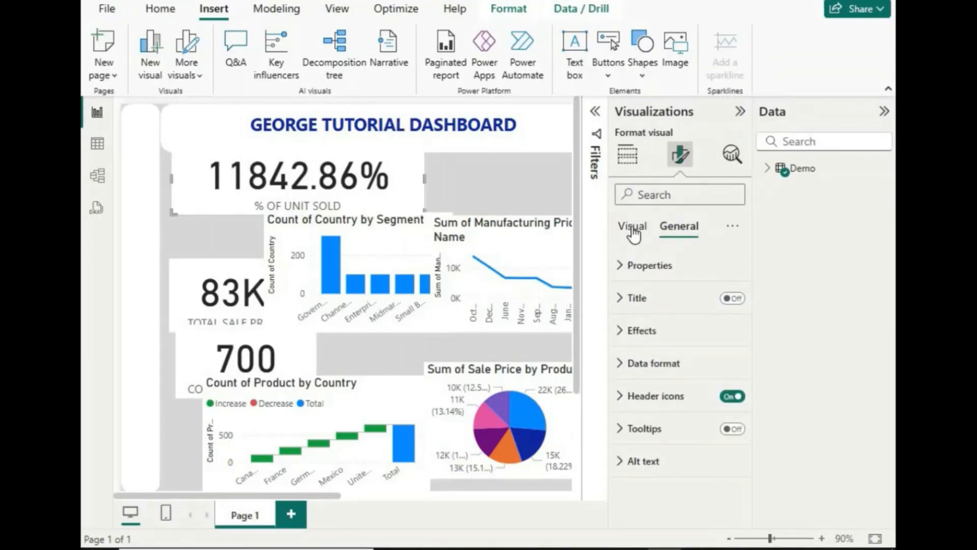
left_click(634, 231)
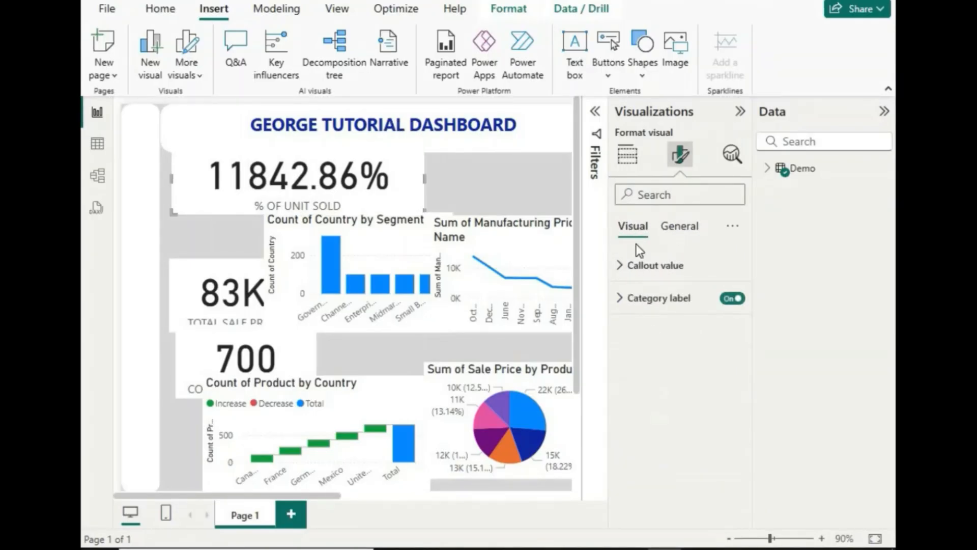
left_click(623, 299)
left_click(626, 296)
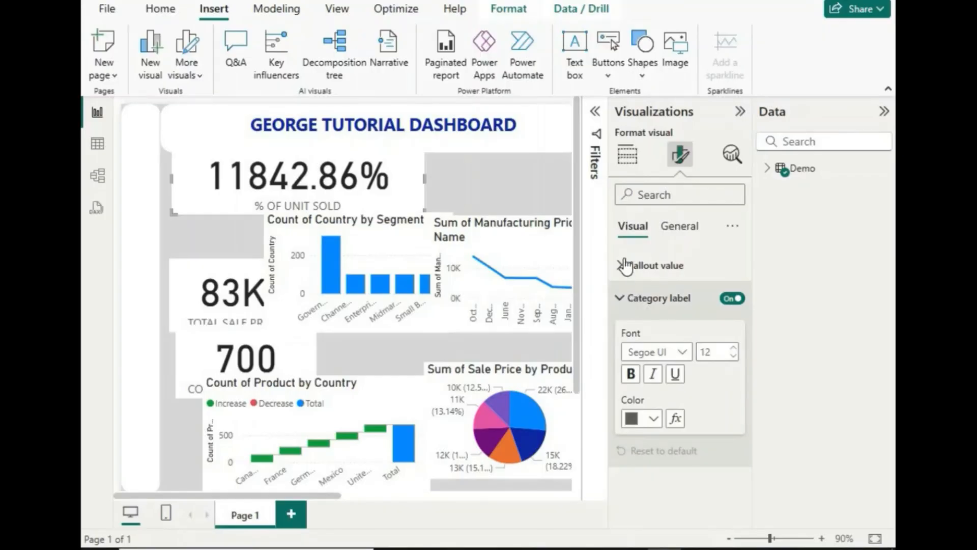
left_click(678, 265)
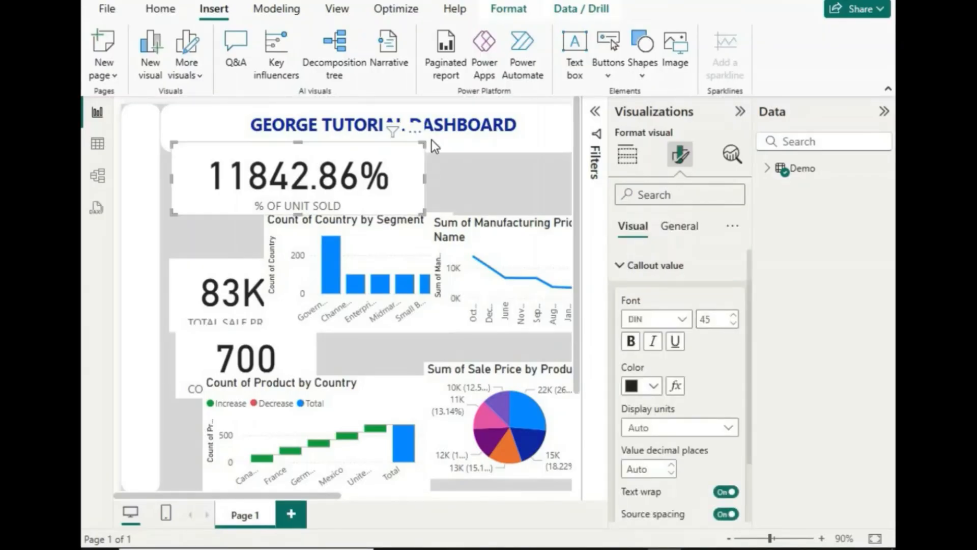
left_click(717, 323)
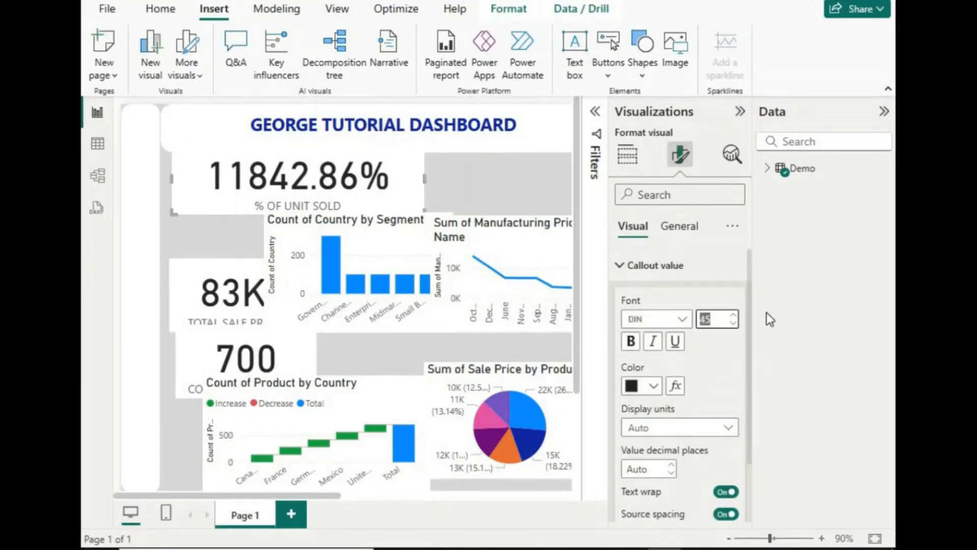
type("20")
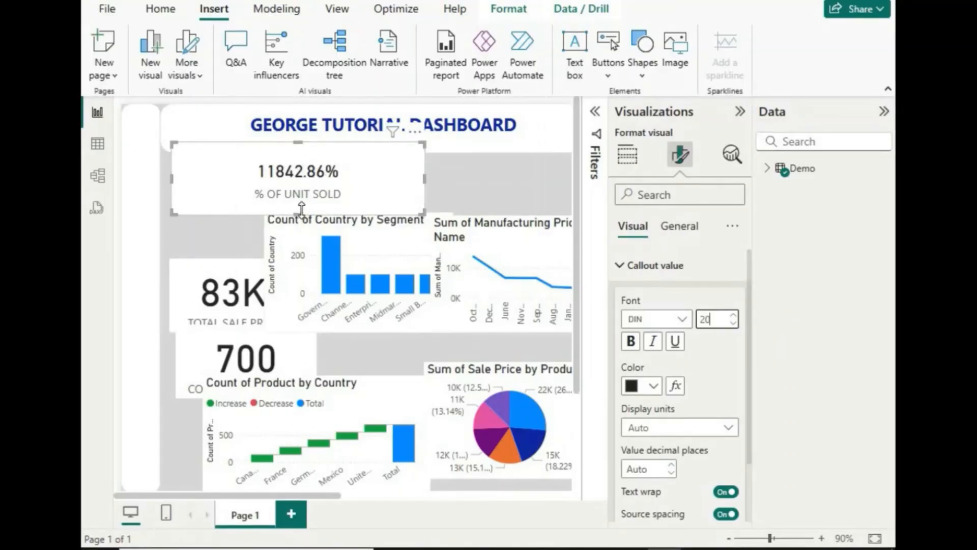
Reduce the height and width of the % OF UNIT SOLD card to fit closely around its value and label.
left_click_drag(306, 196, 307, 192)
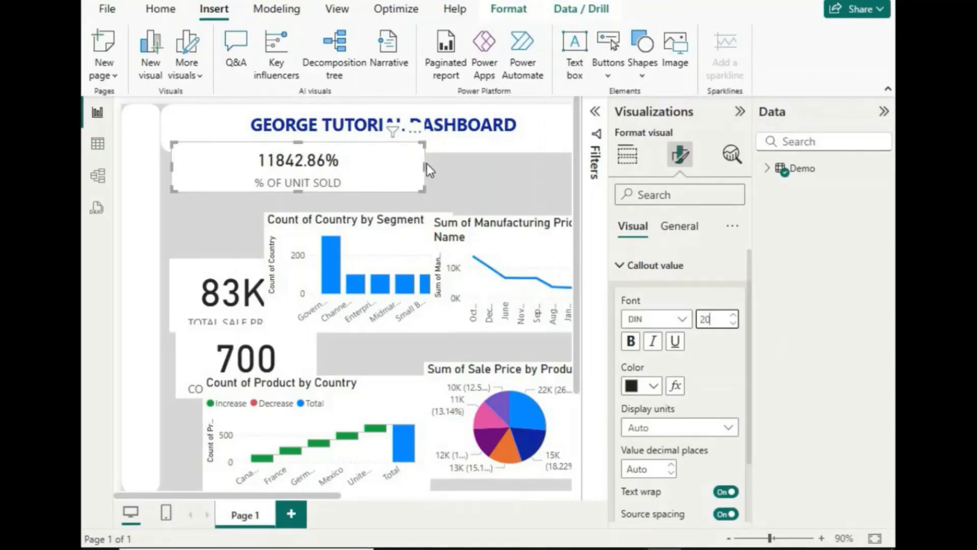
left_click_drag(425, 168, 304, 168)
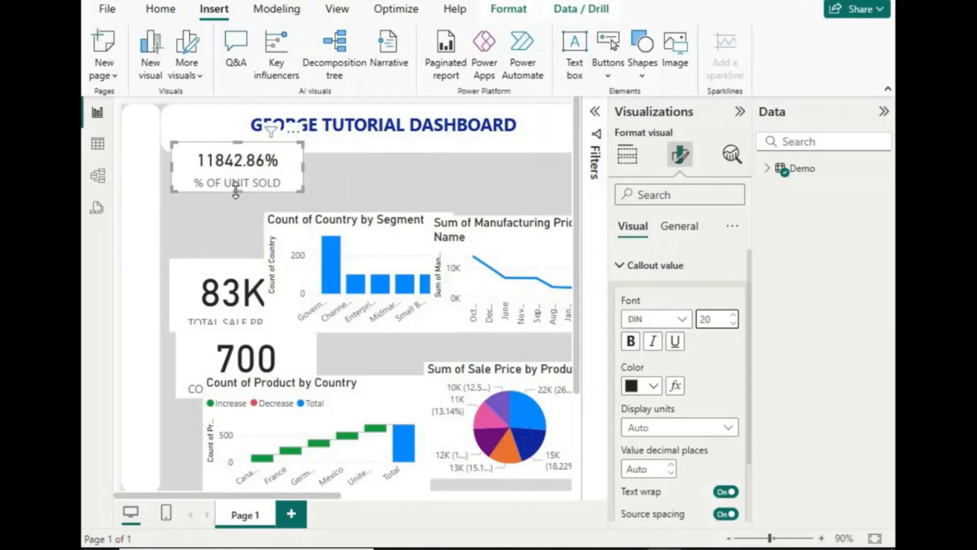
left_click_drag(236, 185, 236, 194)
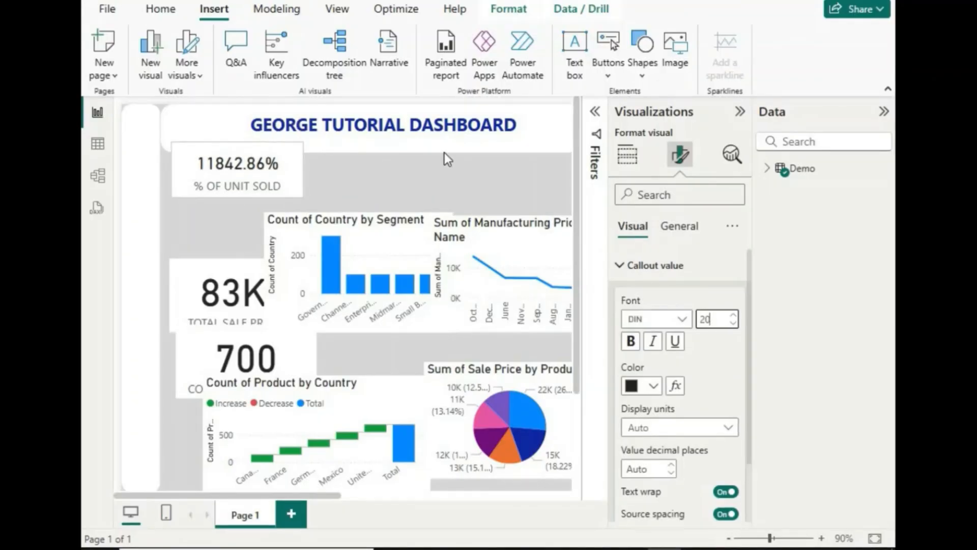
left_click_drag(173, 168, 188, 175)
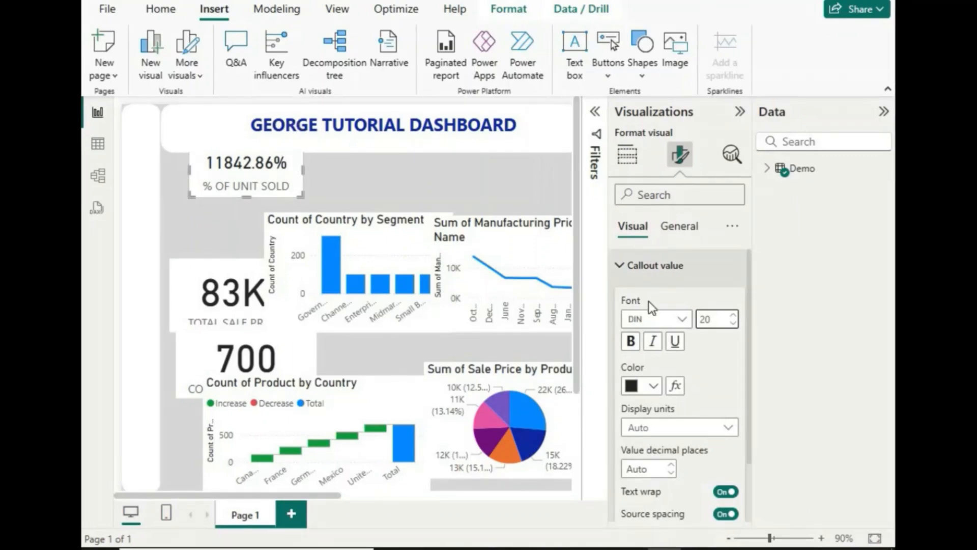
Make the category label of the % OF UNIT SOLD card bold and color it dark blue.
left_click(640, 265)
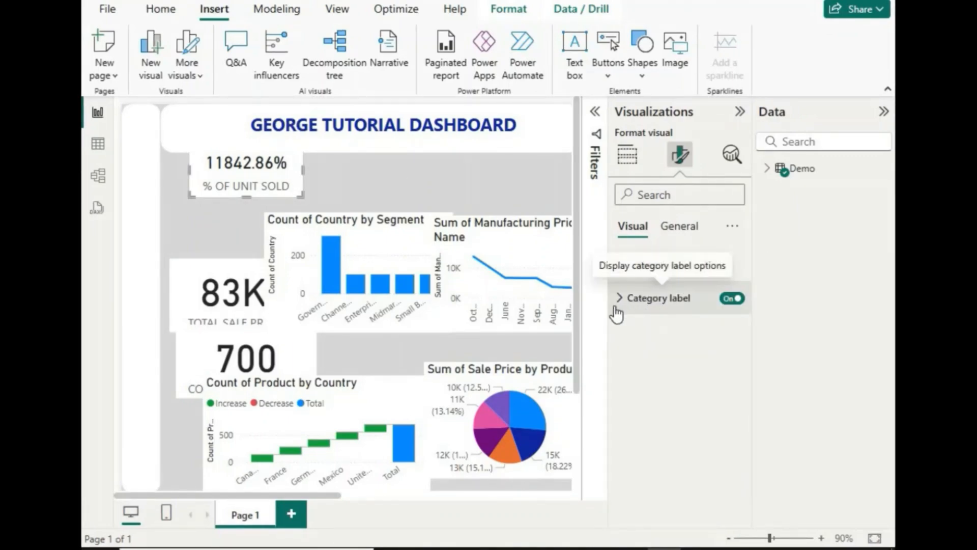
left_click(619, 300)
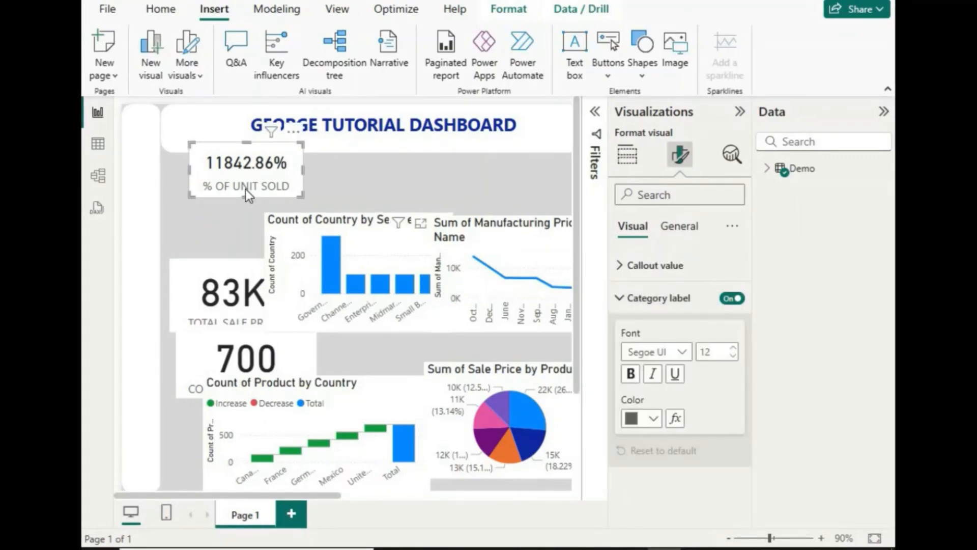
left_click(715, 349)
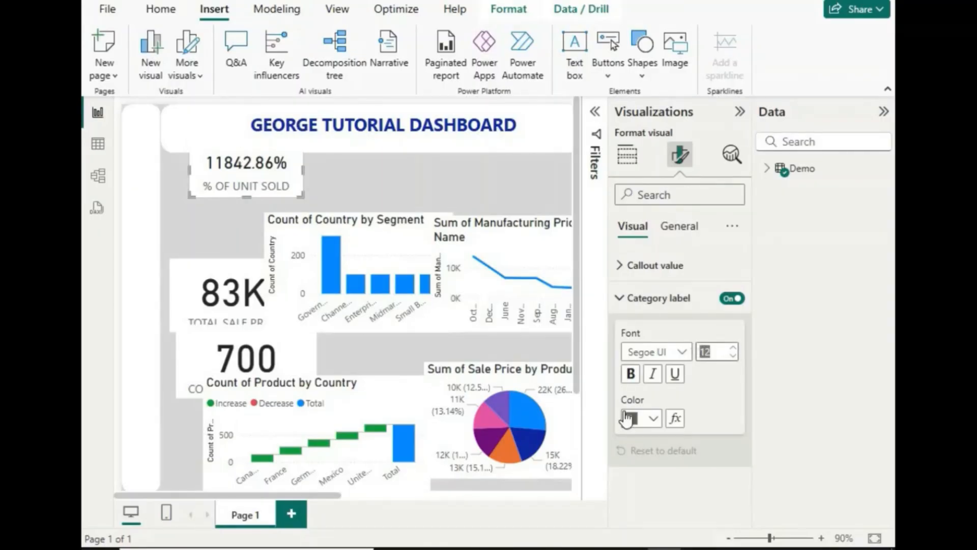
left_click(636, 378)
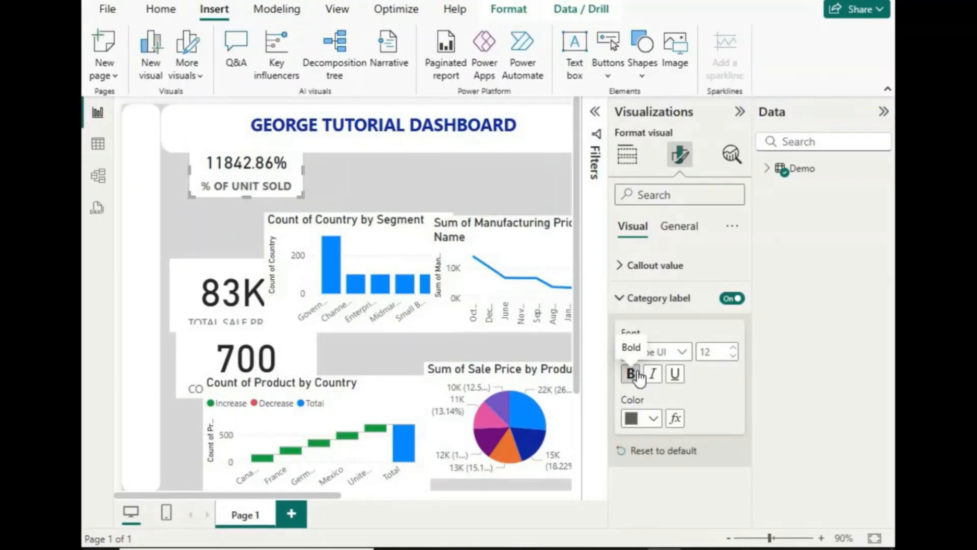
left_click(651, 418)
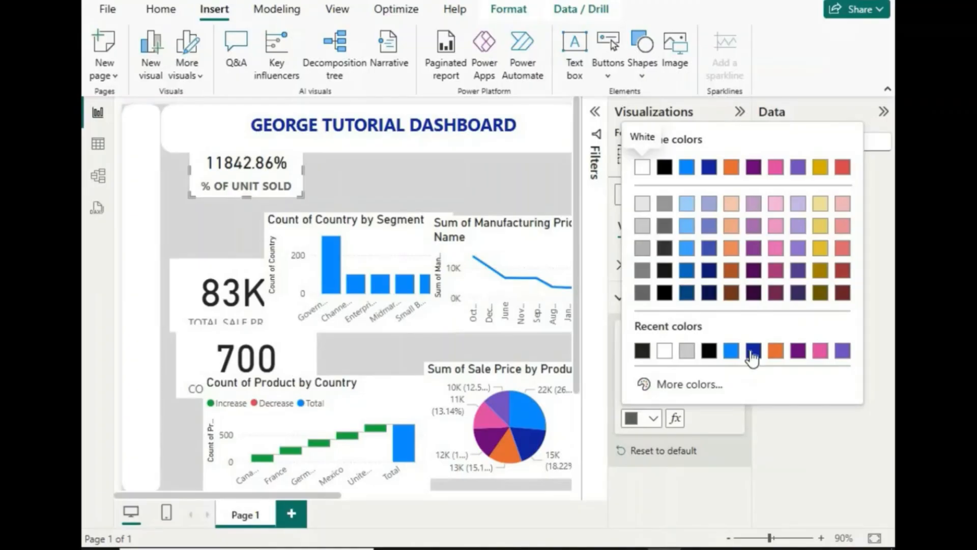
left_click(752, 351)
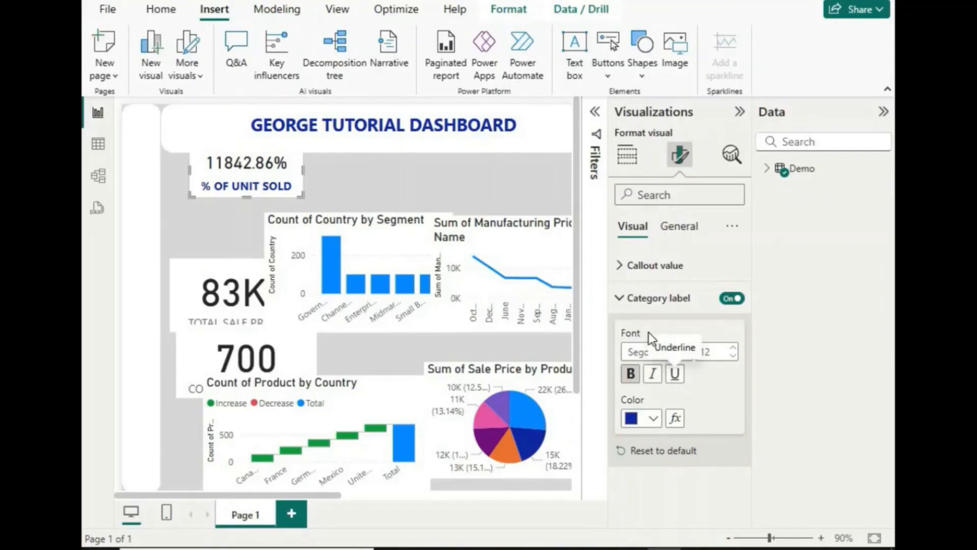
left_click(621, 300)
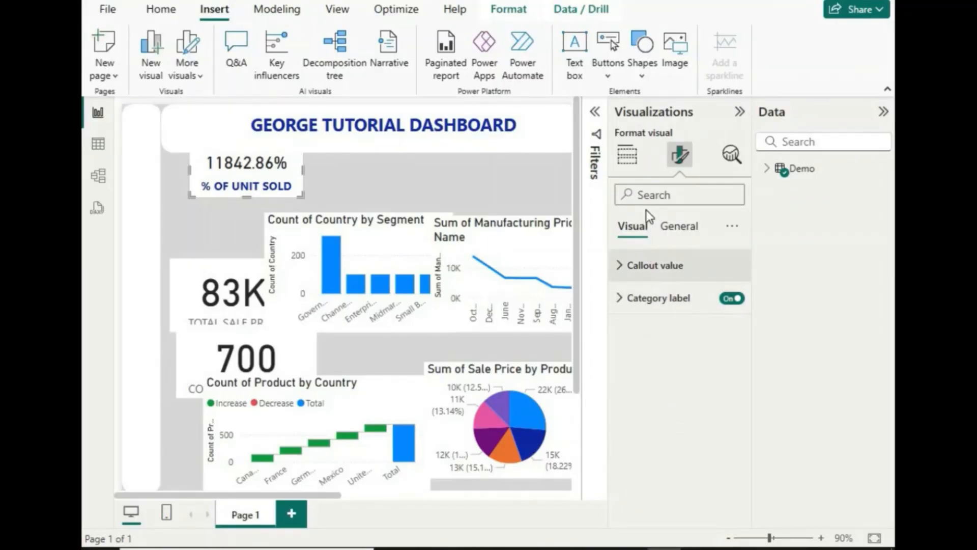
Move the % OF UNIT SOLD card down onto the grey area just below the header bar, near the white side strip.
left_click(290, 178)
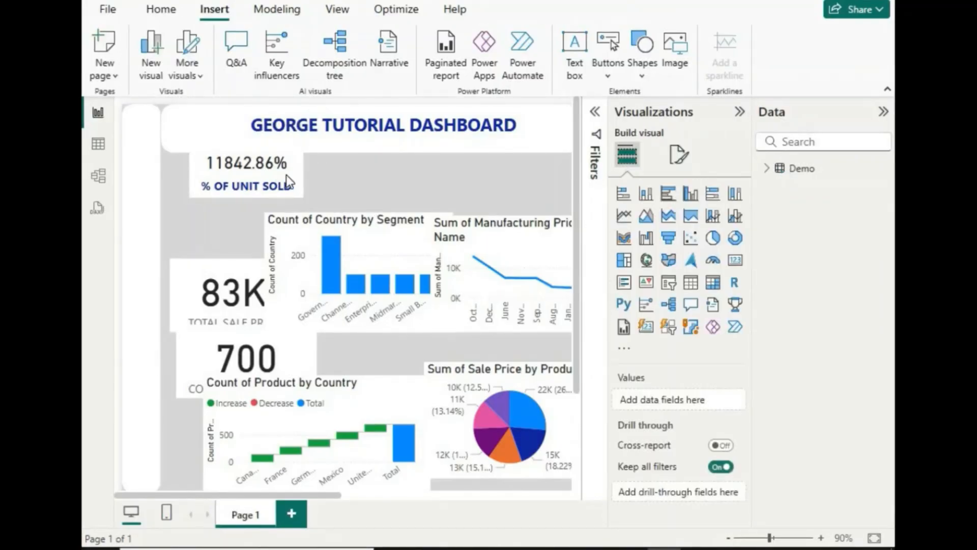
left_click(277, 198)
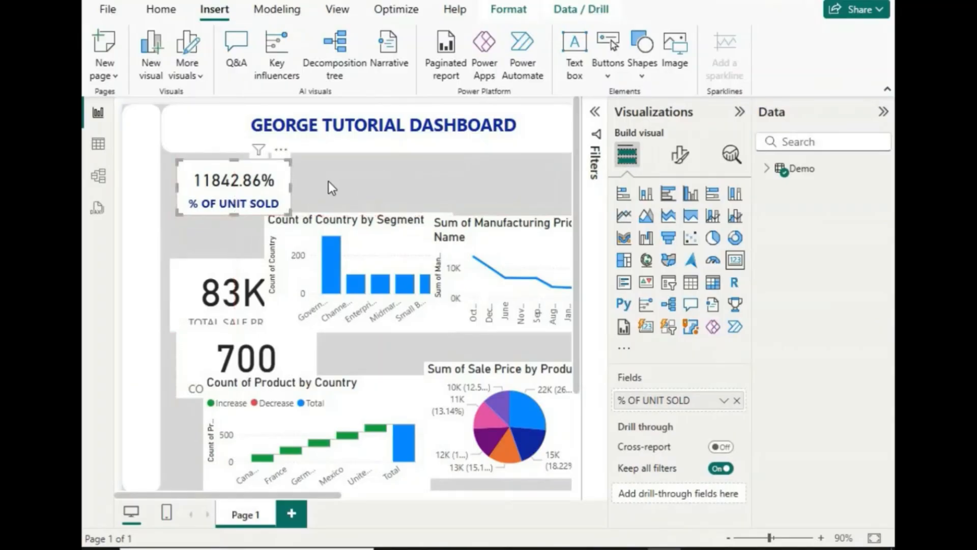
Nudge the % OF UNIT SOLD card slightly up toward the header bar and open its general formatting options.
left_click_drag(270, 191, 271, 188)
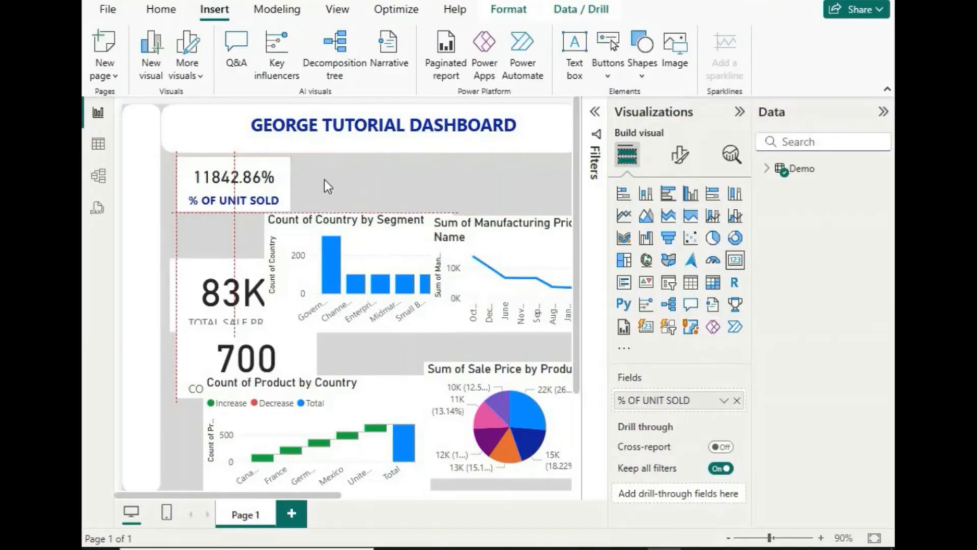
left_click(680, 154)
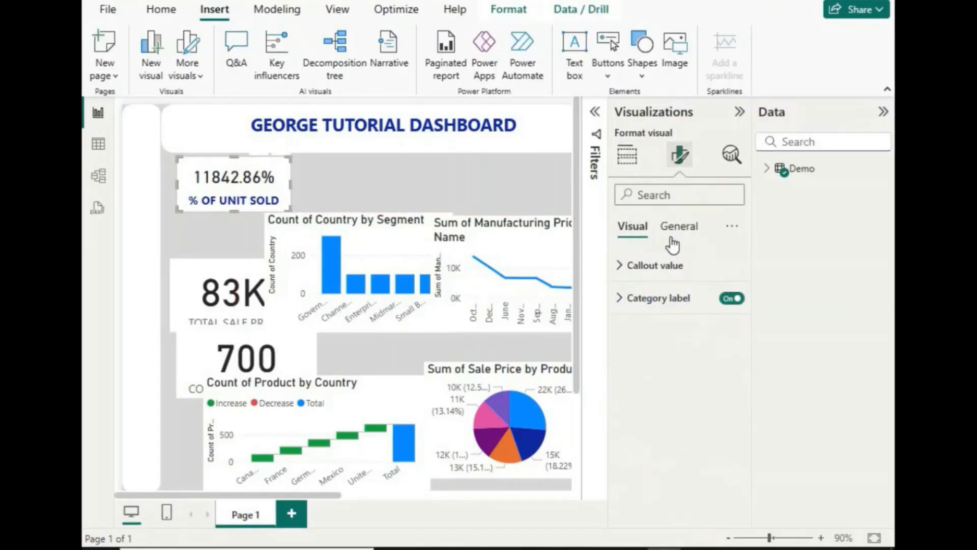
left_click(679, 237)
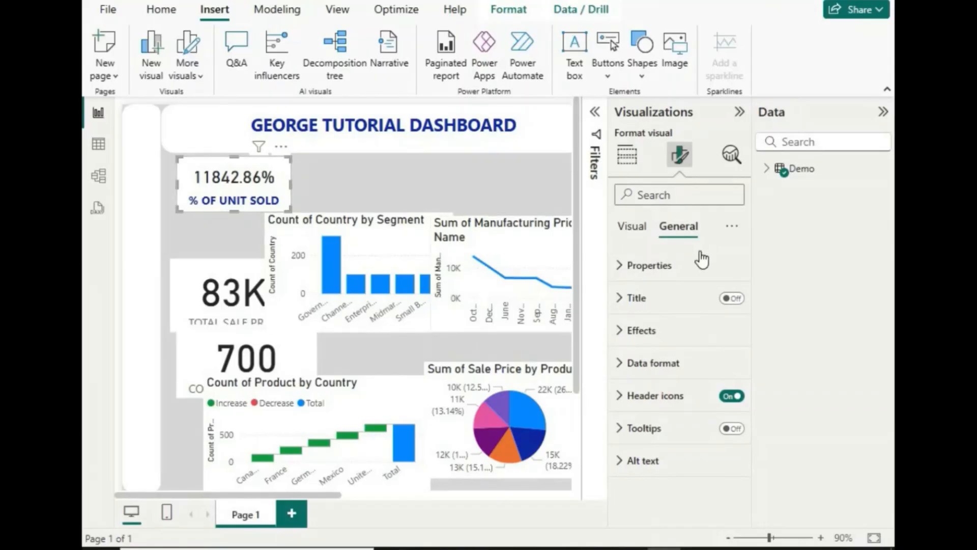
left_click(732, 299)
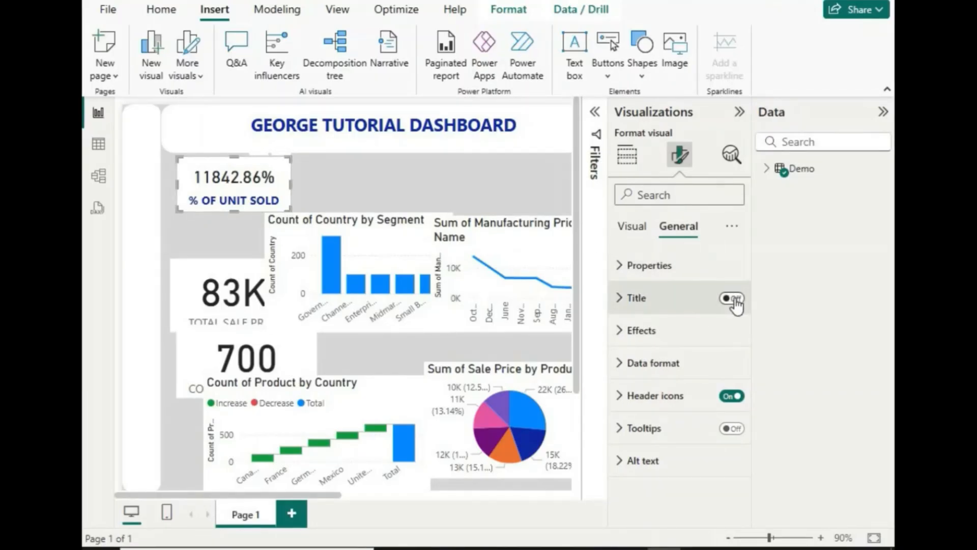
left_click(620, 300)
left_click(665, 375)
left_click(732, 299)
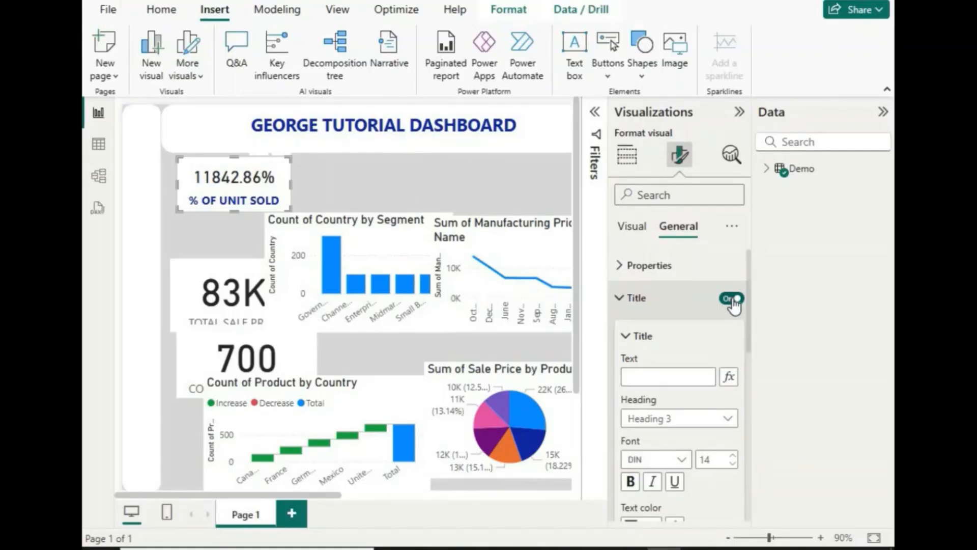
left_click(630, 303)
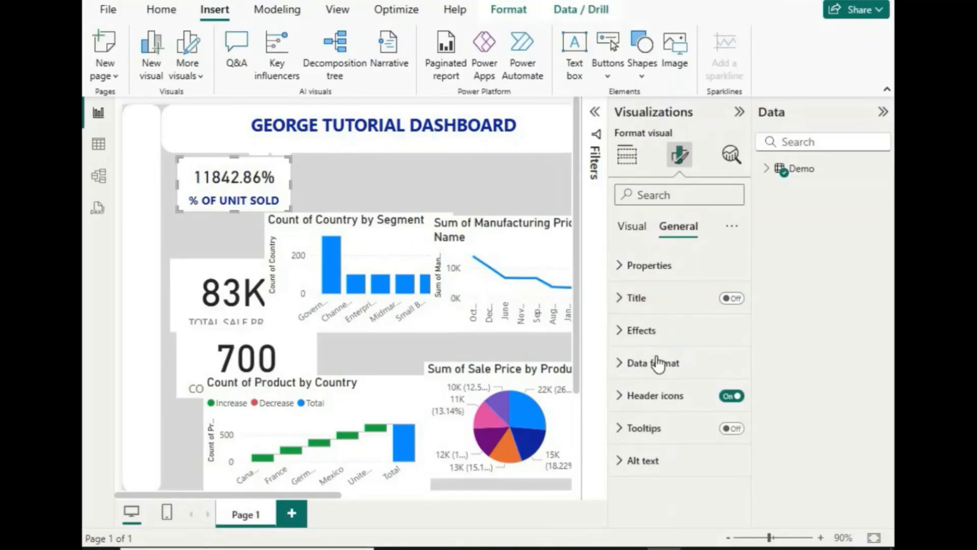
Turn off the background of the % OF UNIT SOLD card and turn on its visual border.
left_click(627, 333)
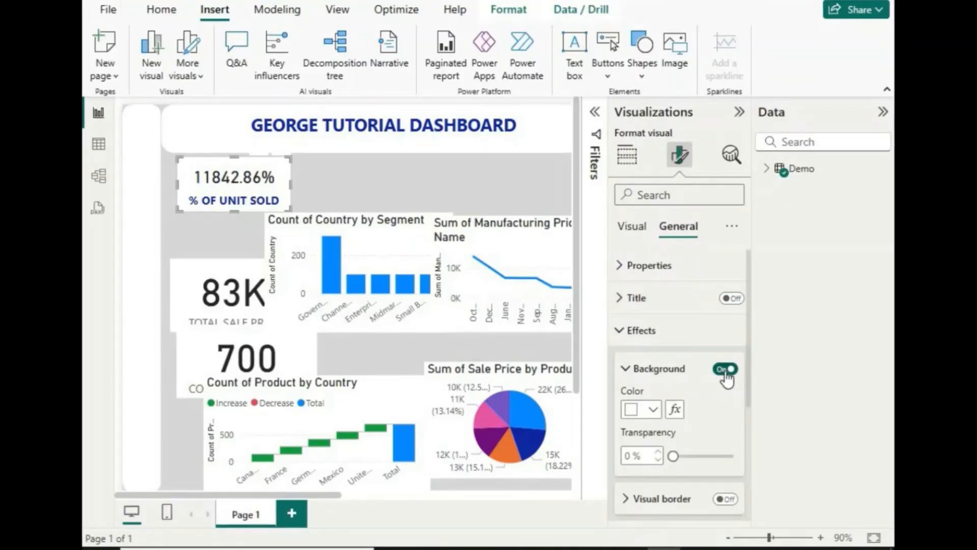
left_click(725, 370)
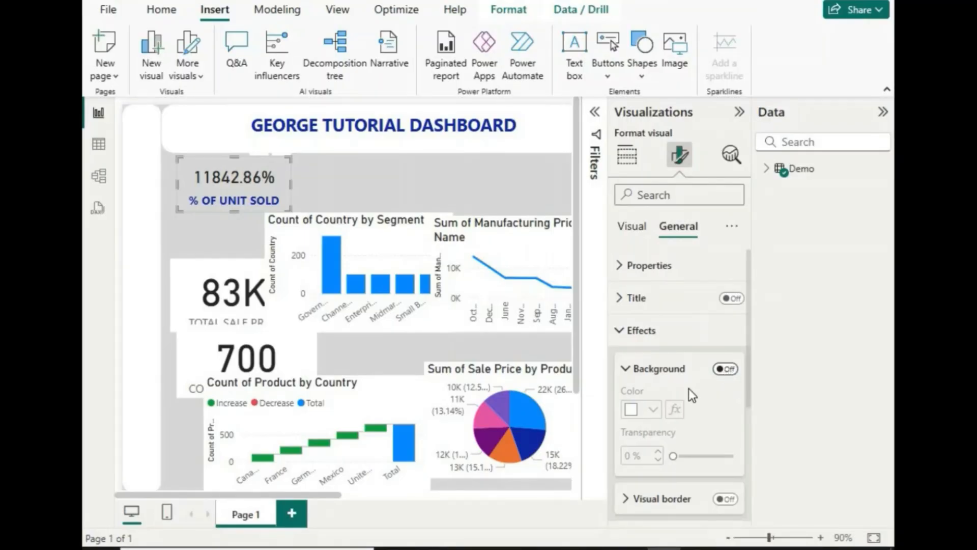
scroll(656, 378, "down", 5)
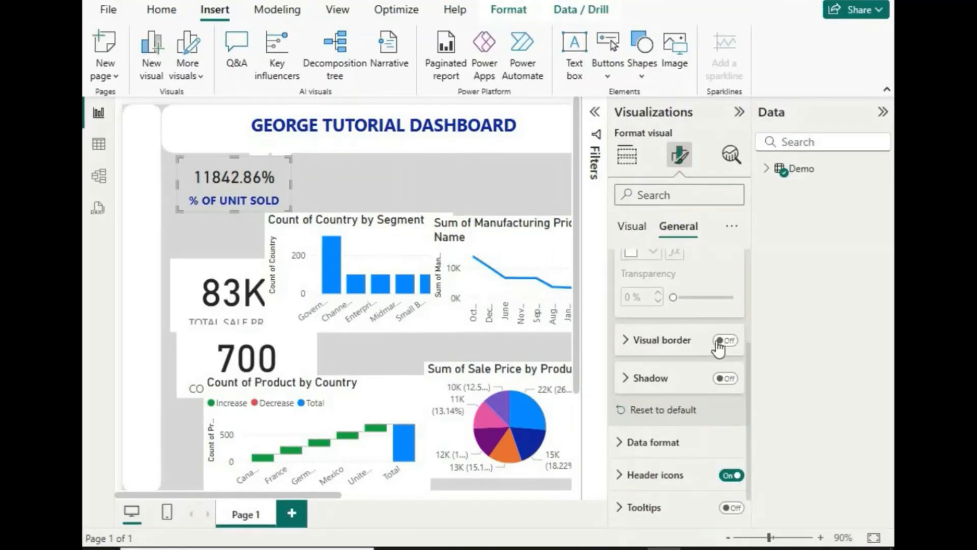
left_click(725, 340)
left_click(209, 231)
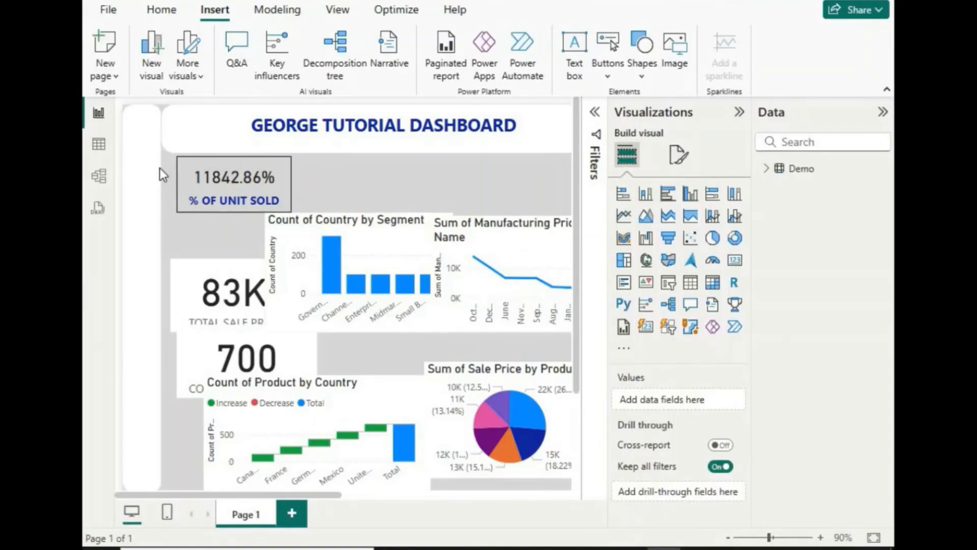
Add a shadow effect to the % OF UNIT SOLD card.
left_click(289, 173)
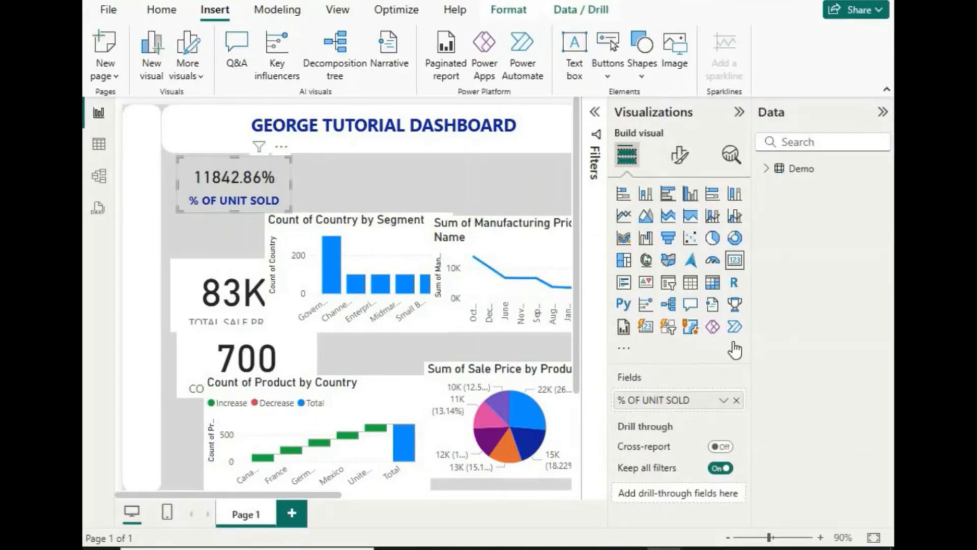
left_click(679, 154)
left_click(675, 228)
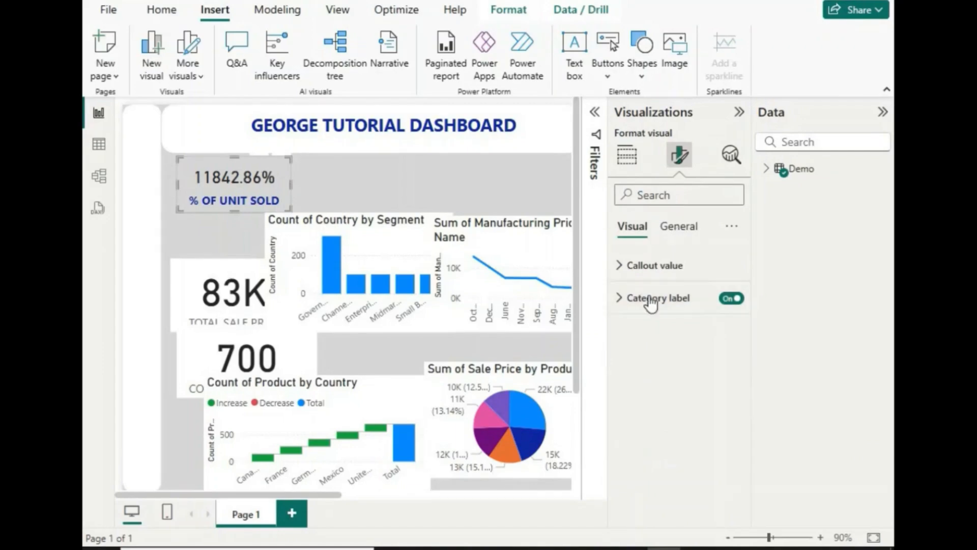
left_click(711, 330)
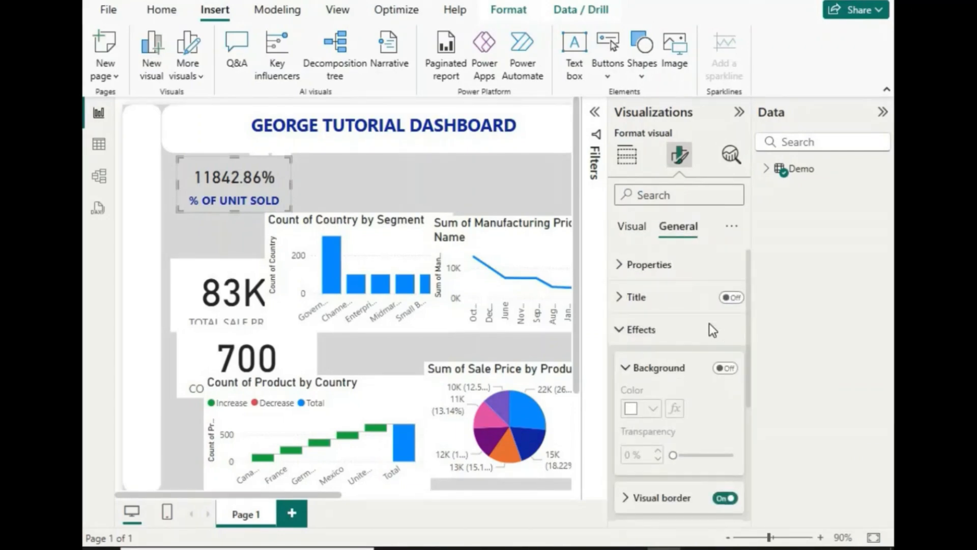
scroll(711, 328, "down", 3)
left_click(723, 344)
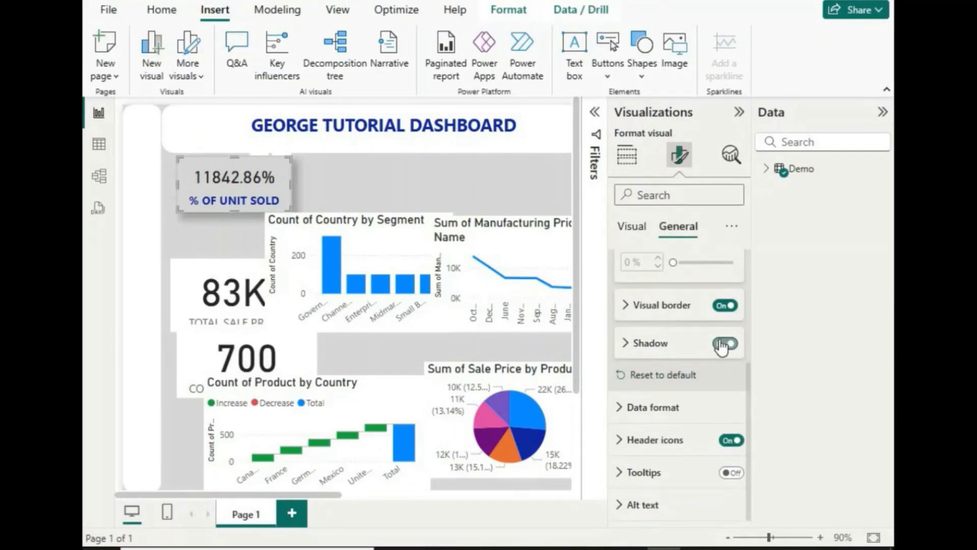
left_click(444, 186)
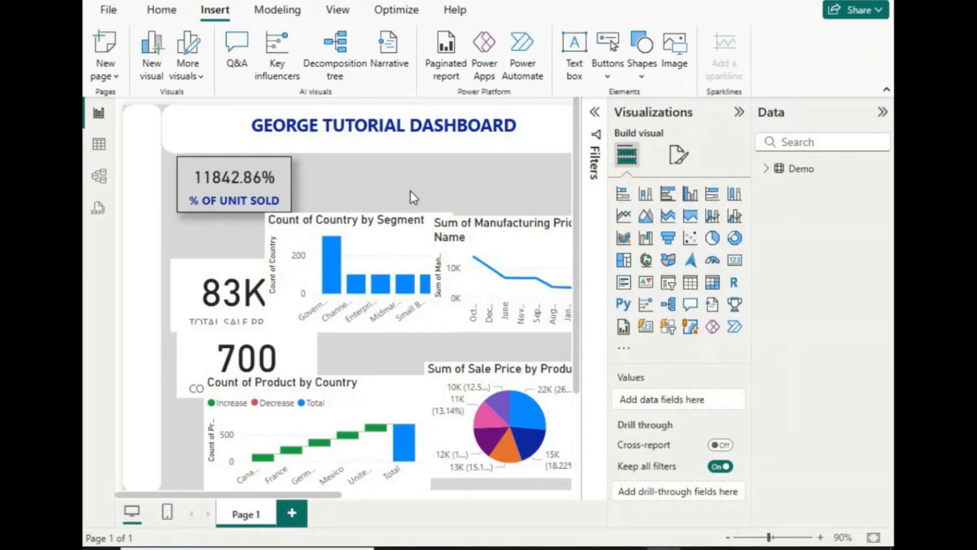
Change the visual border color of the % OF UNIT SOLD card to dark blue.
left_click(288, 182)
left_click(681, 157)
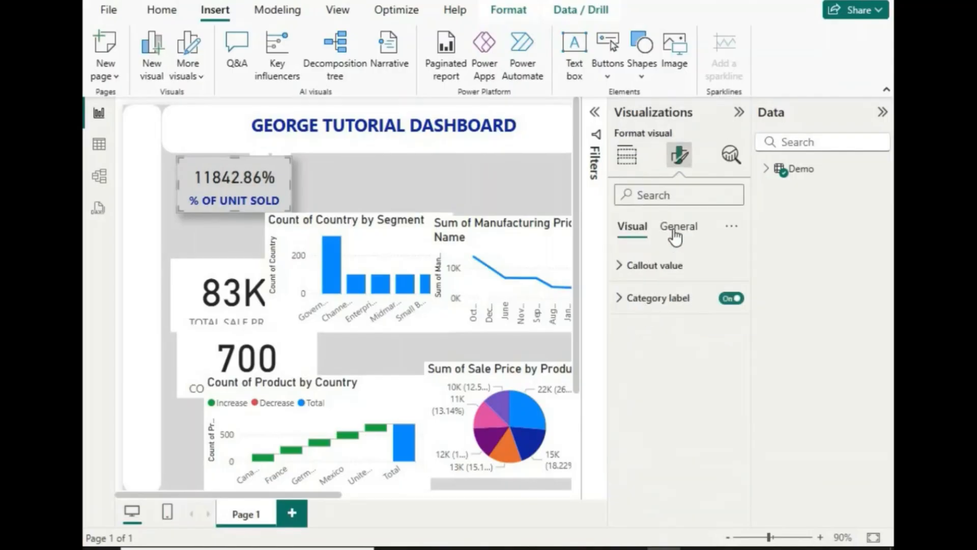
left_click(676, 230)
left_click(624, 338)
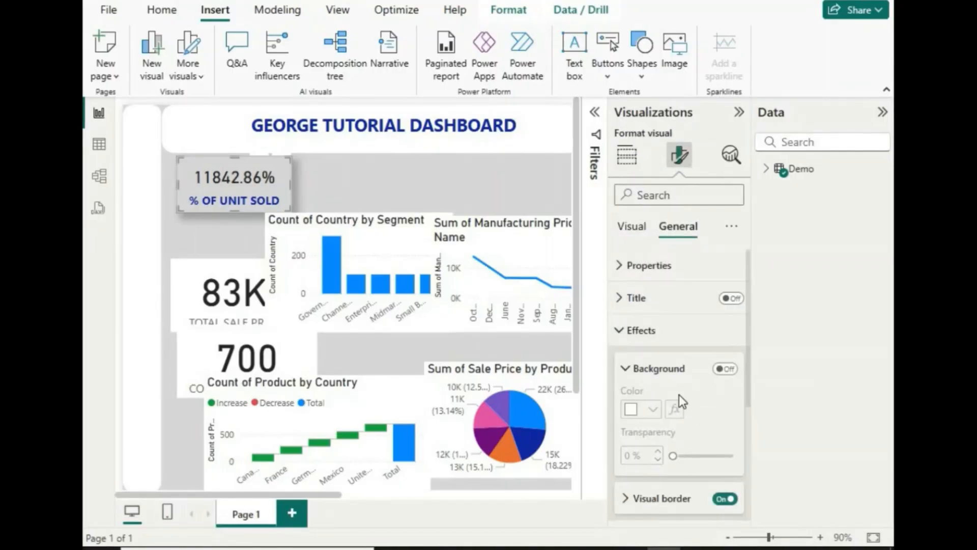
scroll(704, 317, "down", 4)
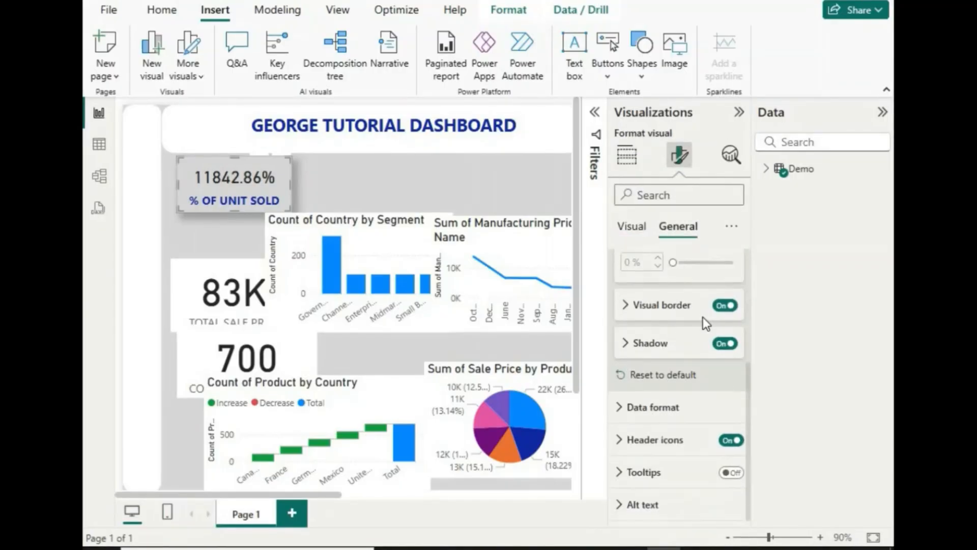
left_click(626, 306)
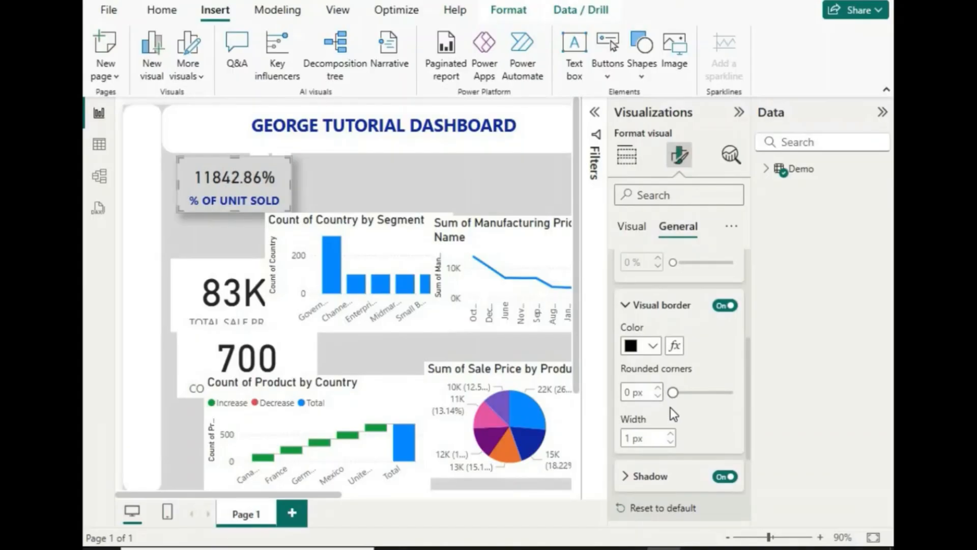
left_click(641, 348)
left_click(642, 283)
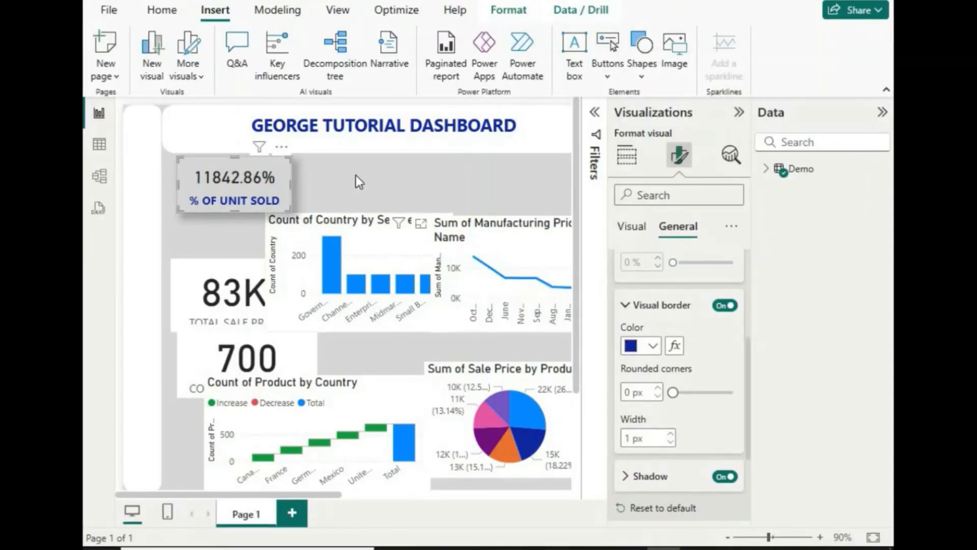
left_click(158, 200)
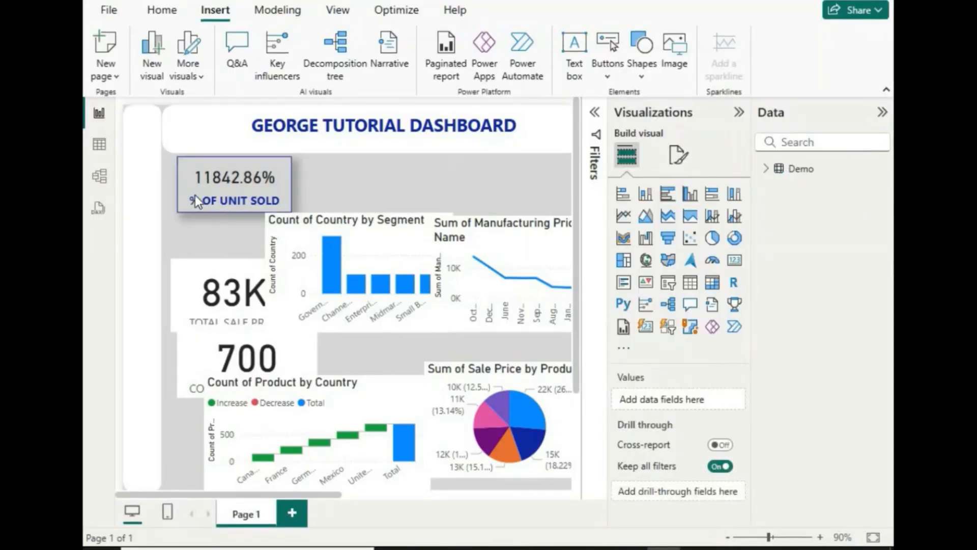
Set the category label font size of the % OF UNIT SOLD card to 8.
left_click(677, 155)
left_click(270, 184)
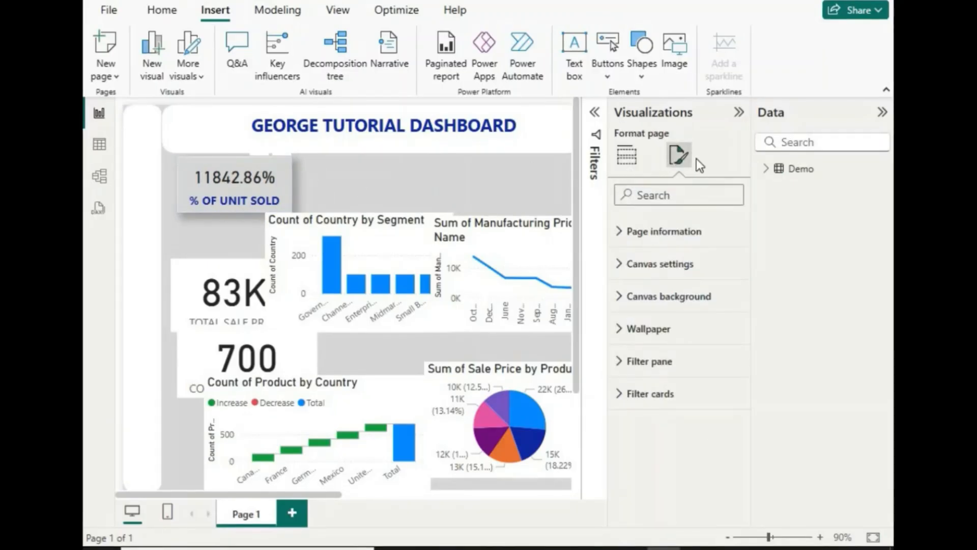
left_click(675, 229)
left_click(623, 344)
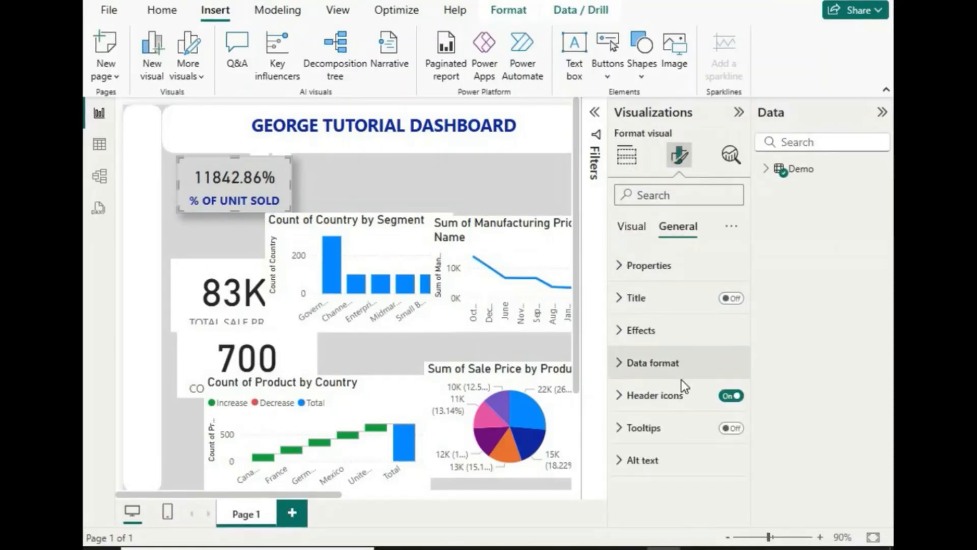
scroll(681, 381, "down", 4)
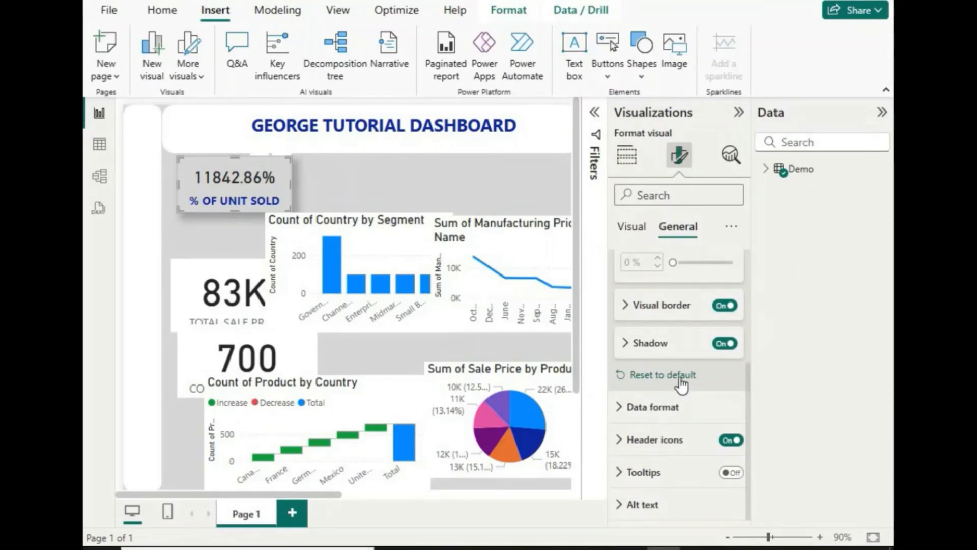
scroll(688, 365, "up", 4)
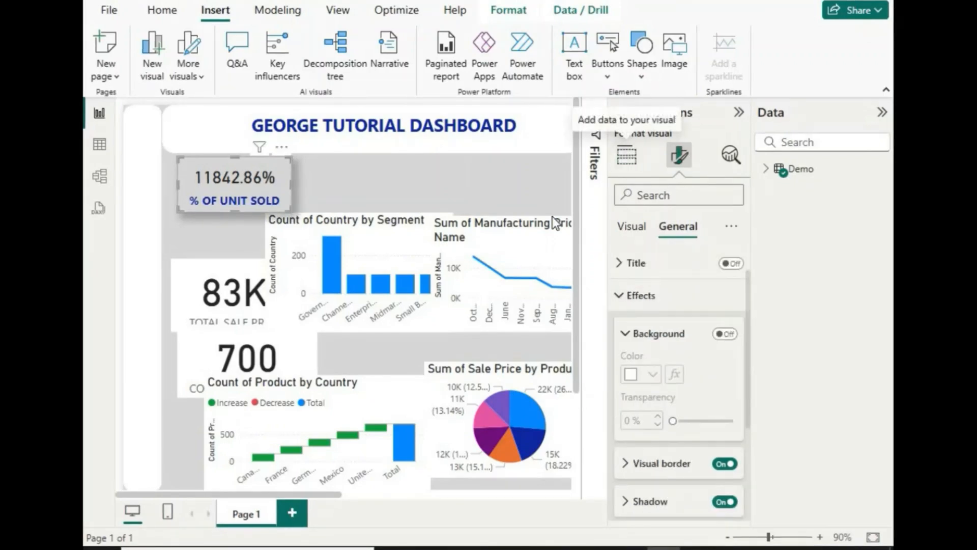
left_click(632, 226)
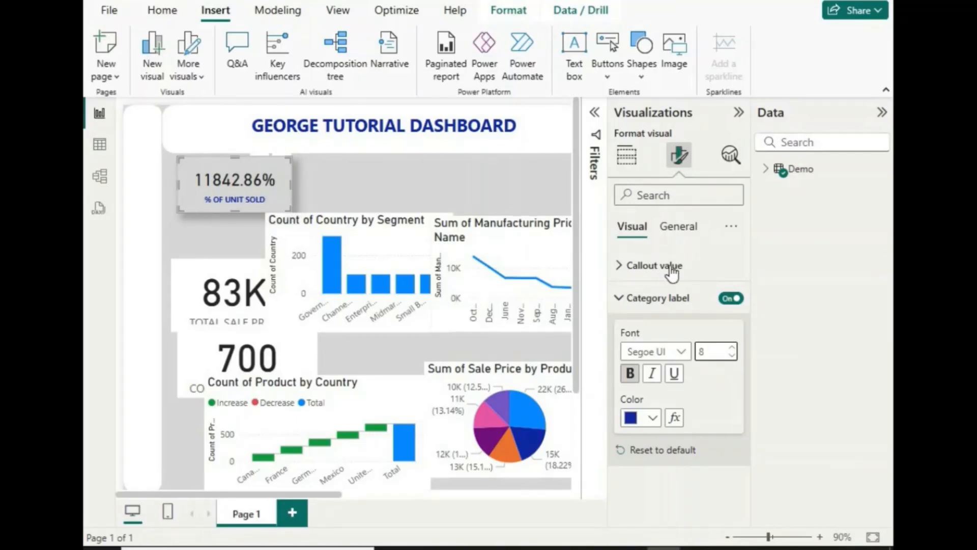
left_click(622, 296)
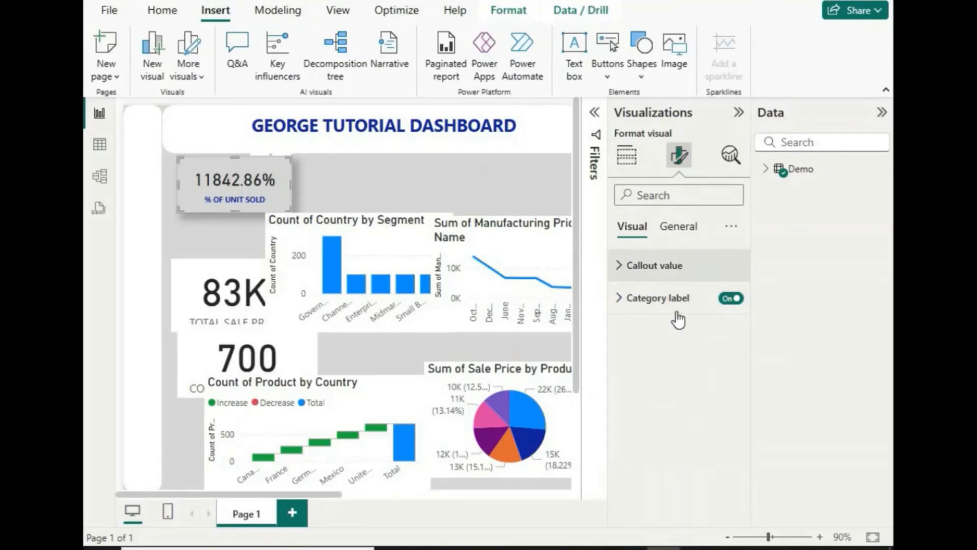
Color the callout value of the % OF UNIT SOLD card red.
left_click(656, 265)
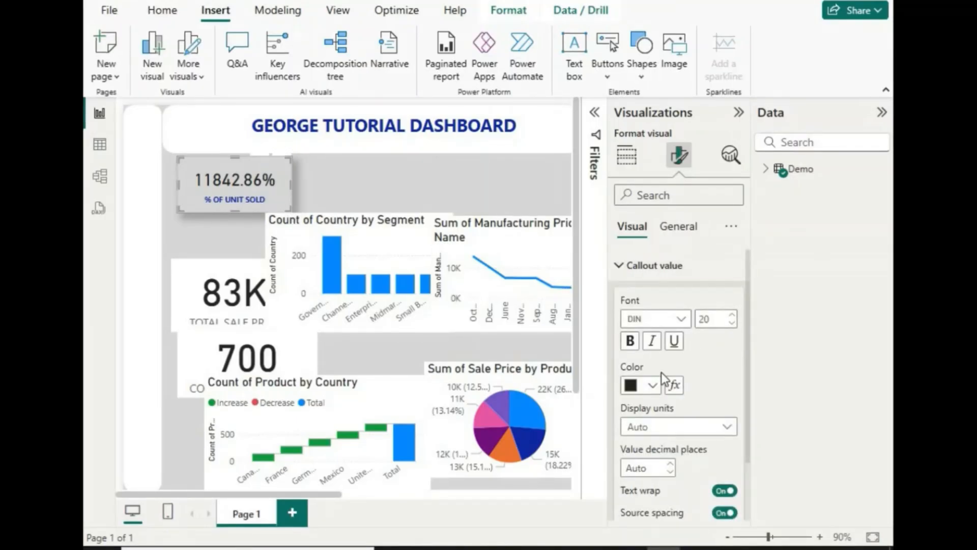
left_click(647, 386)
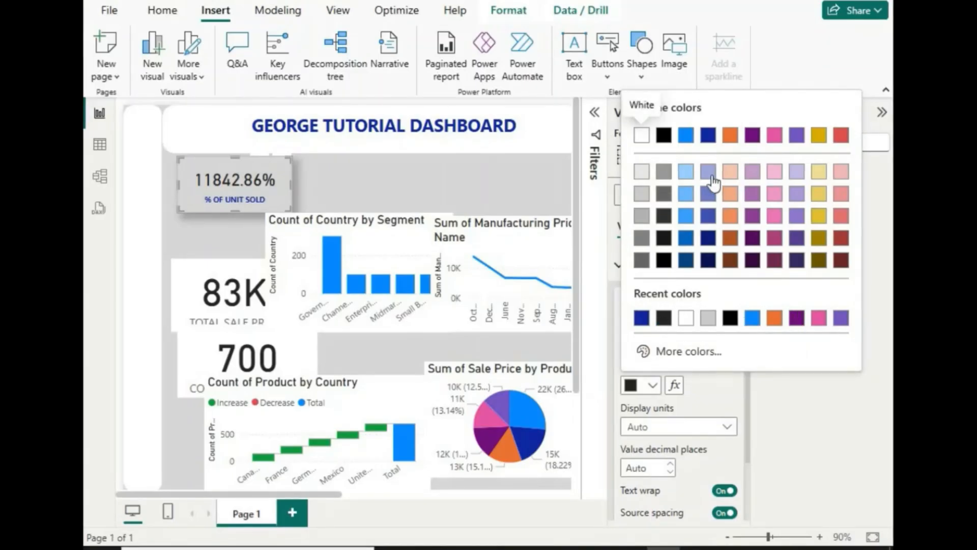
left_click(842, 135)
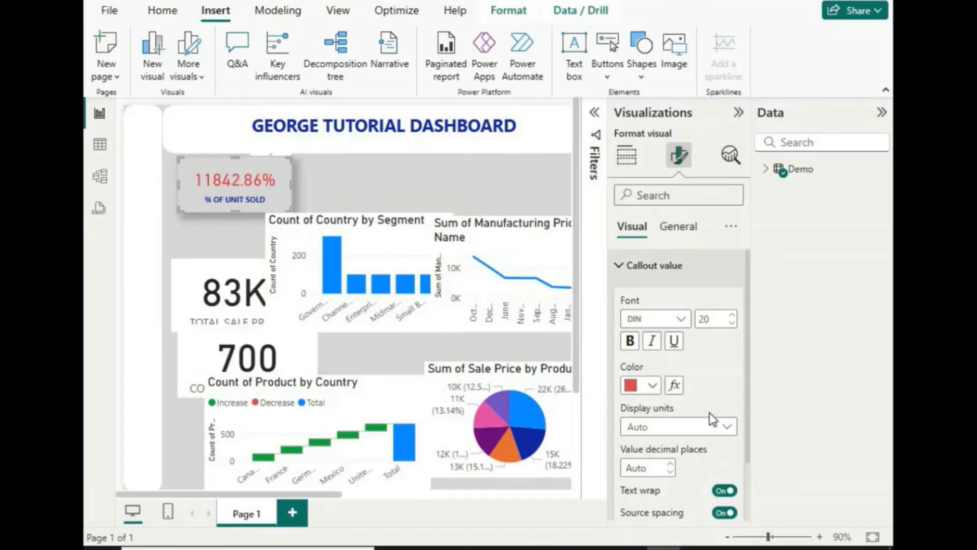
scroll(707, 410, "down", 2)
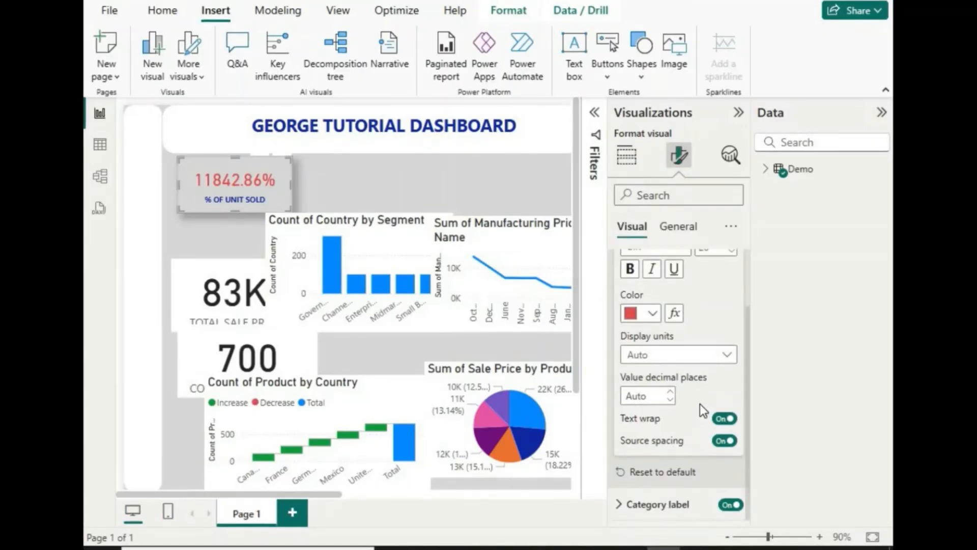
scroll(700, 404, "up", 2)
left_click(620, 265)
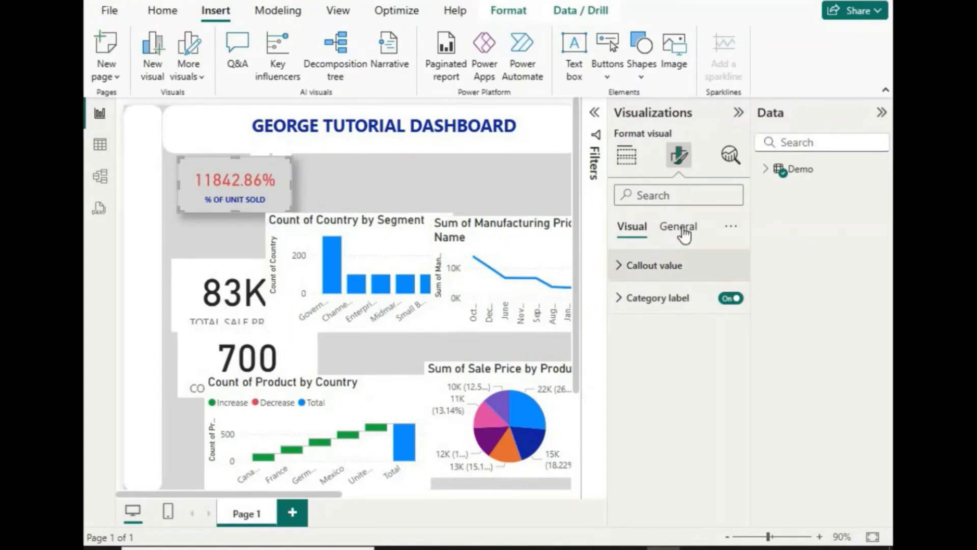
left_click(398, 195)
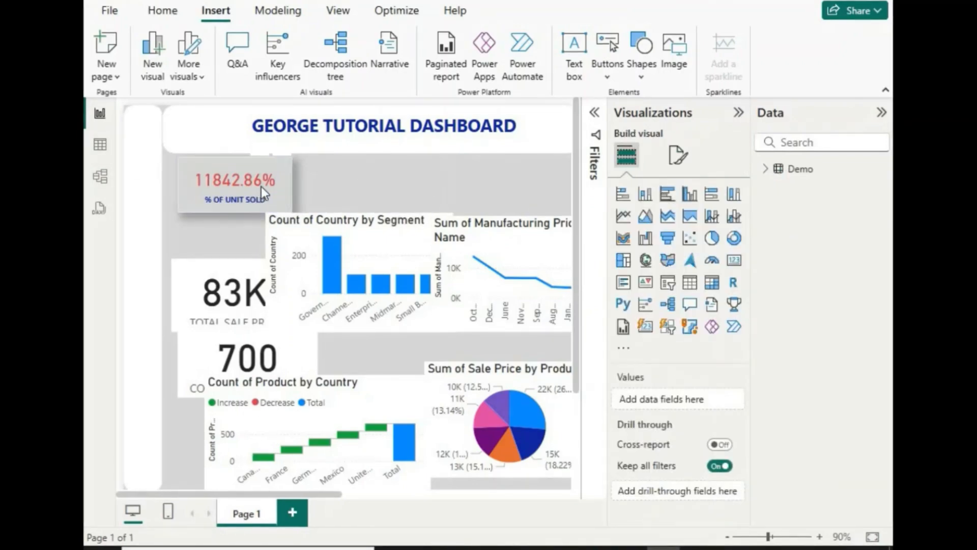
Move the % OF UNIT SOLD card slightly left and down so it sits beside the white side strip.
left_click(288, 194)
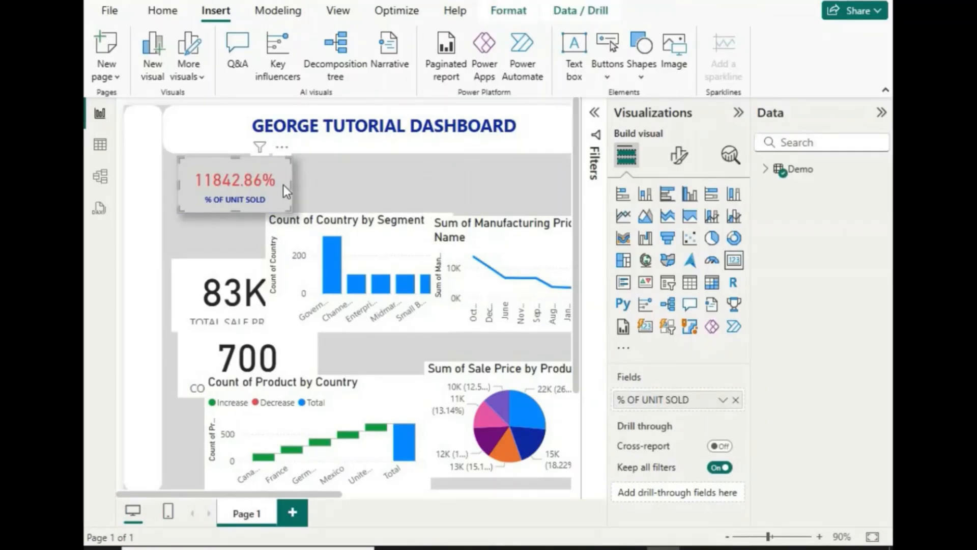
mouse_move(276, 181)
left_mouse_down()
mouse_move(265, 181)
mouse_move(311, 181)
mouse_move(295, 177)
mouse_move(262, 195)
left_mouse_up()
left_click(332, 197)
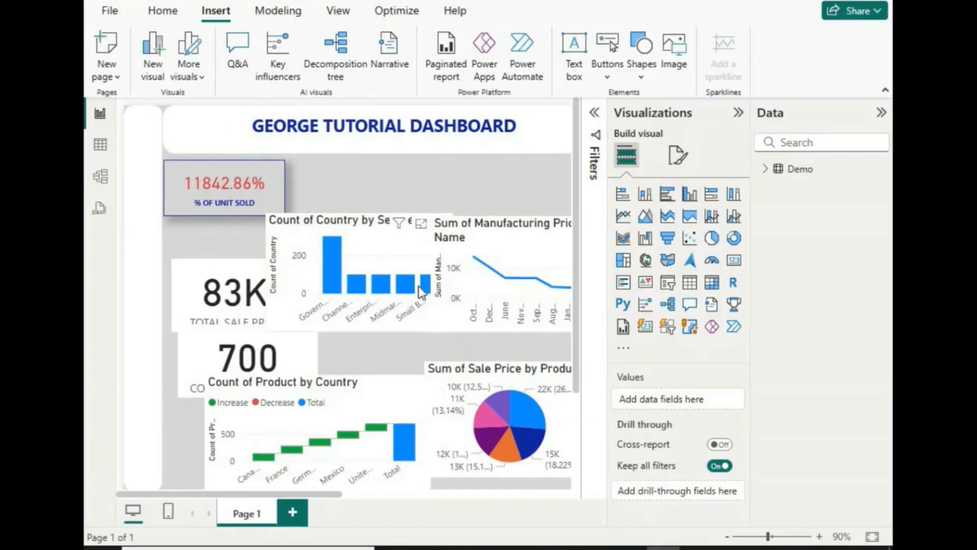
Move the Count of Country by Segment chart down and delete the TOTAL SALE PRICE card while keeping the COUNT OF UNIT PRICE card.
left_click_drag(419, 286, 431, 374)
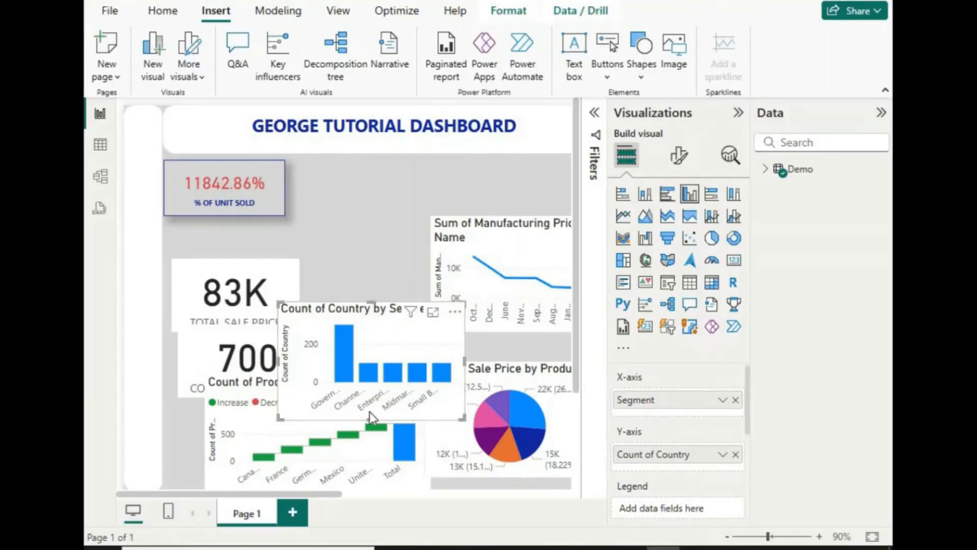
left_click(236, 282)
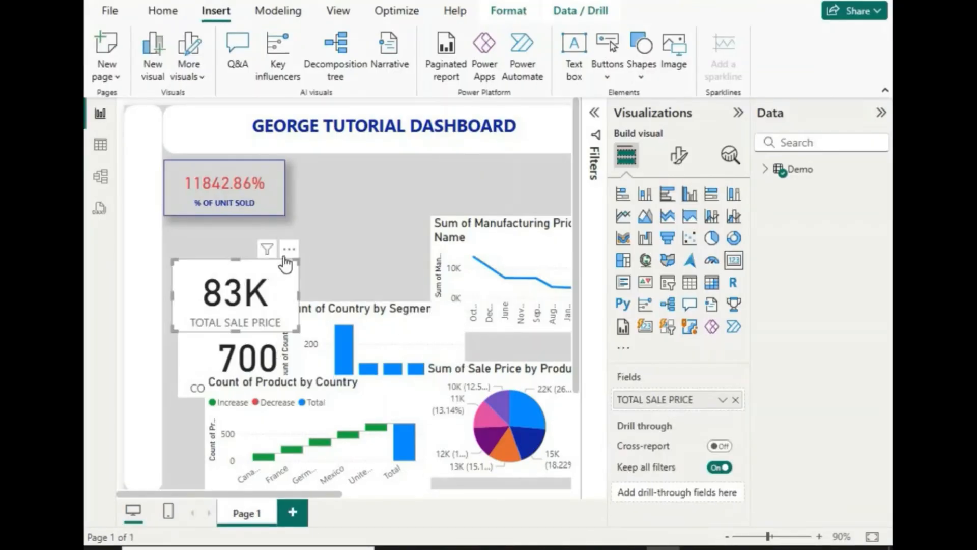
key("Delete")
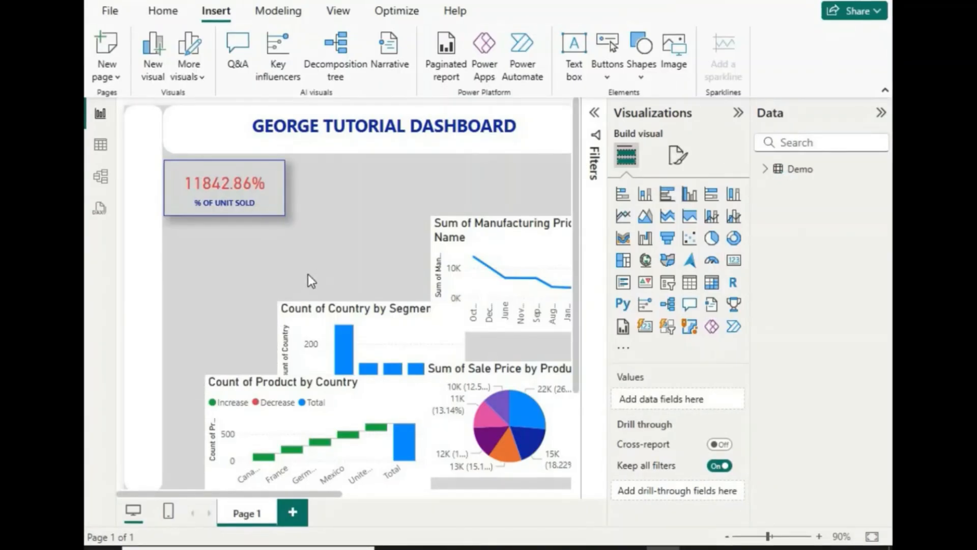
key("ctrl+z")
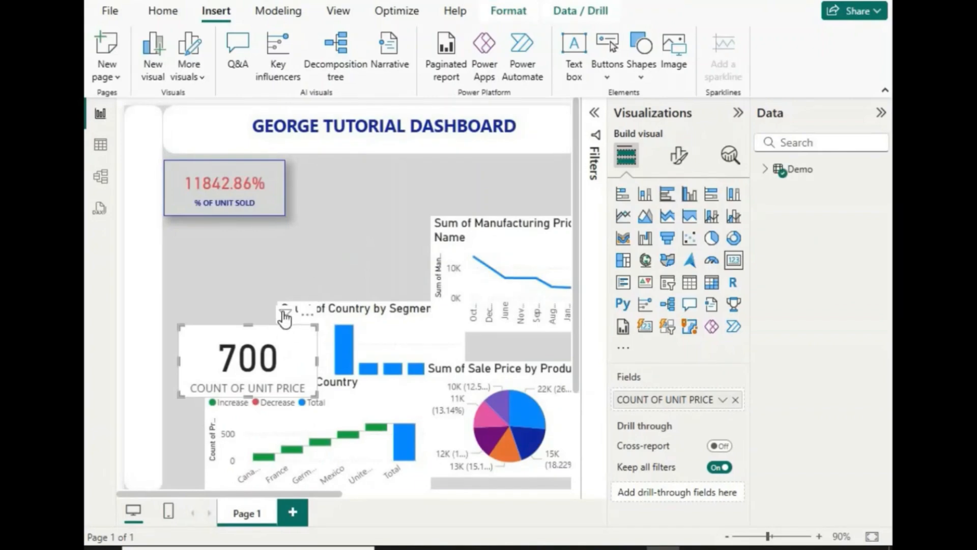
Place the COUNT OF UNIT PRICE card beside the % OF UNIT SOLD card and shorten it to the same height.
left_click_drag(284, 318, 318, 257)
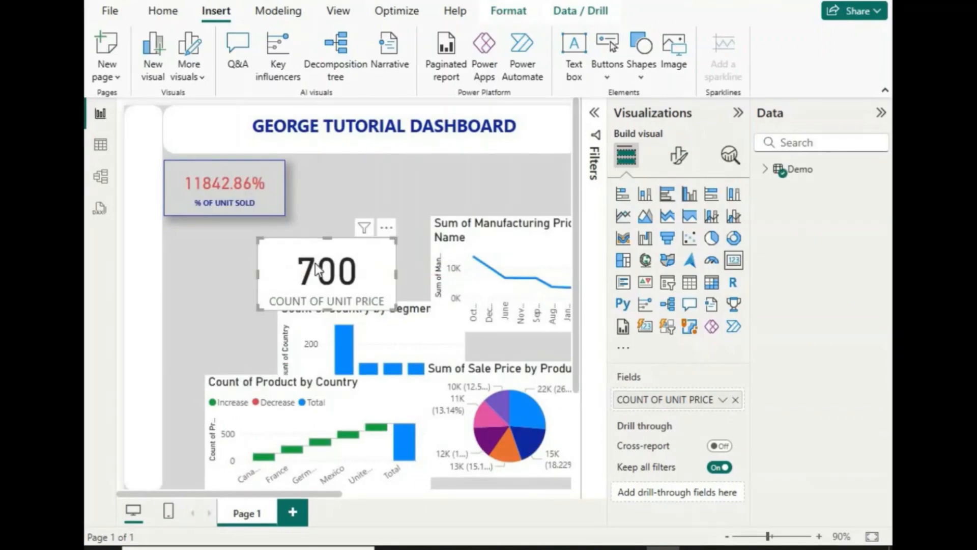
key("ctrl+z")
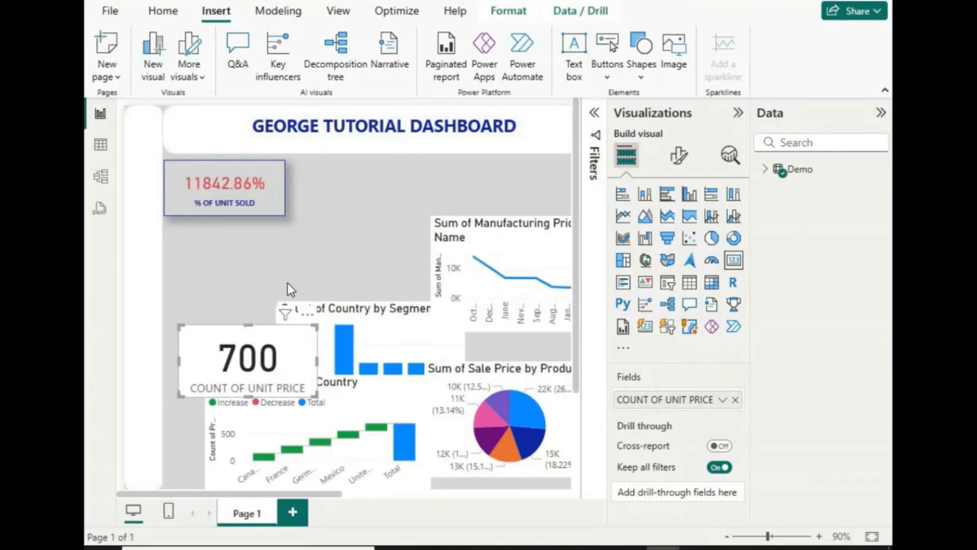
left_click_drag(288, 283, 261, 281)
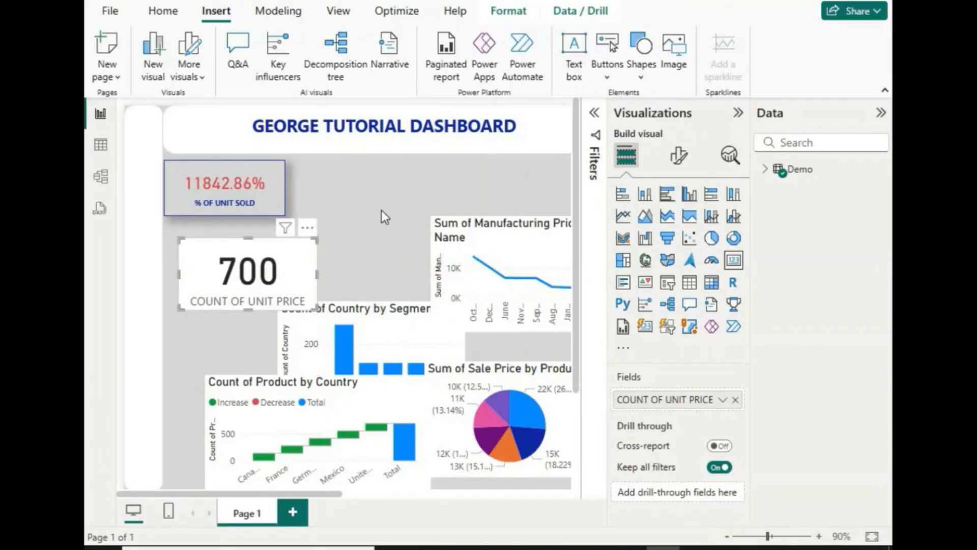
left_click(324, 253)
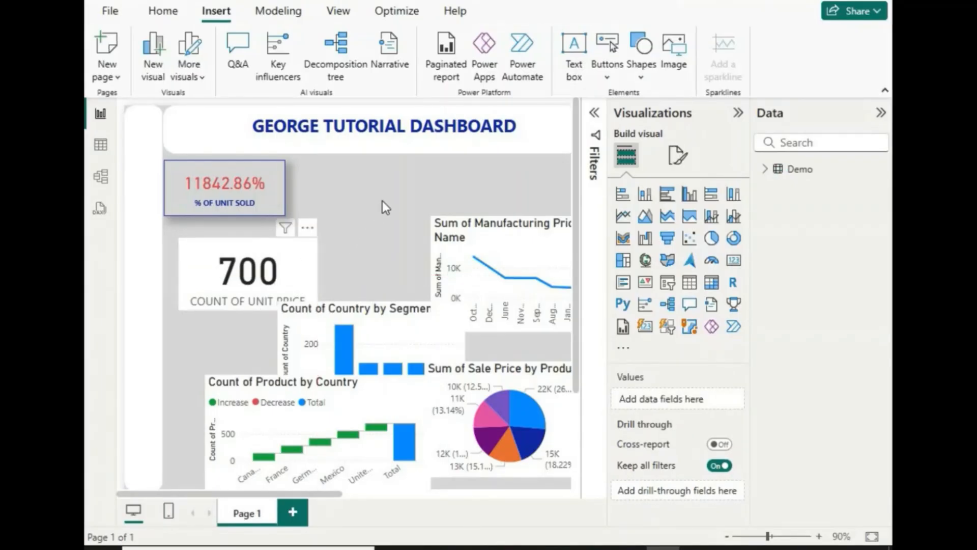
left_click_drag(279, 268, 404, 191)
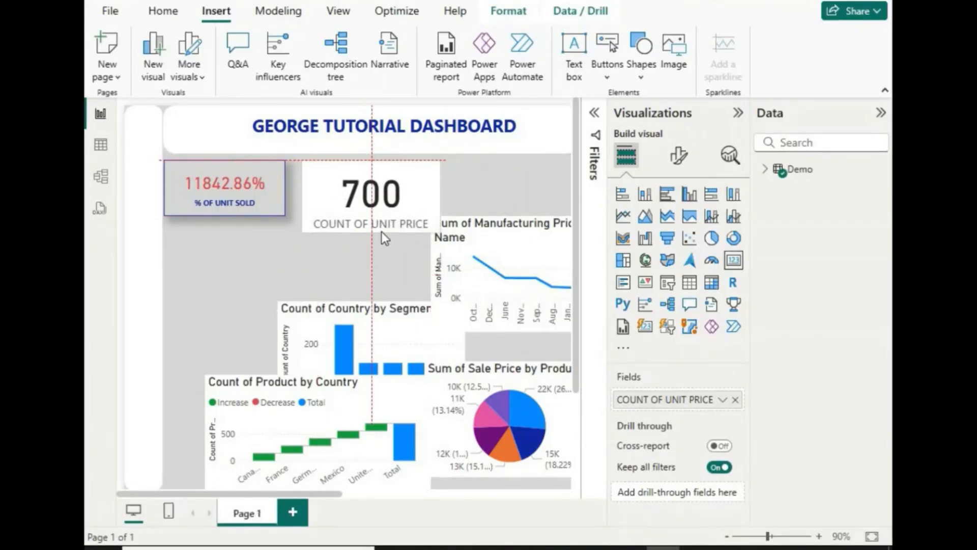
left_click_drag(382, 232, 371, 213)
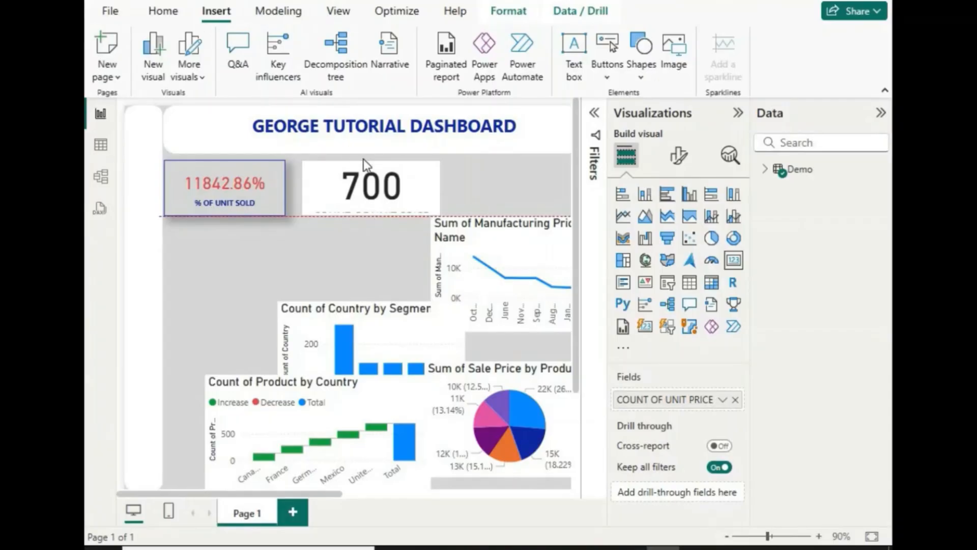
left_click_drag(375, 156, 374, 159)
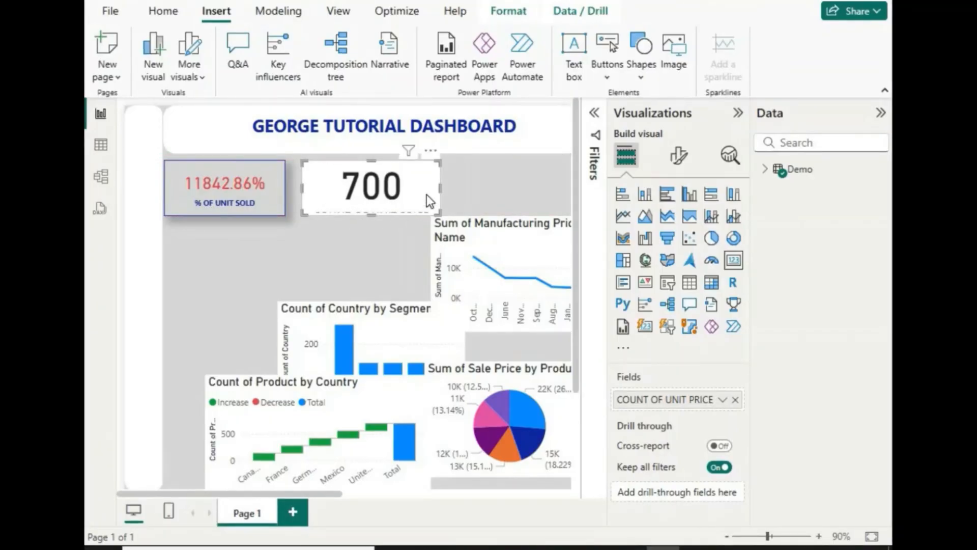
Set the callout value of the COUNT OF UNIT PRICE card to font size 20 and color it red.
left_click(675, 161)
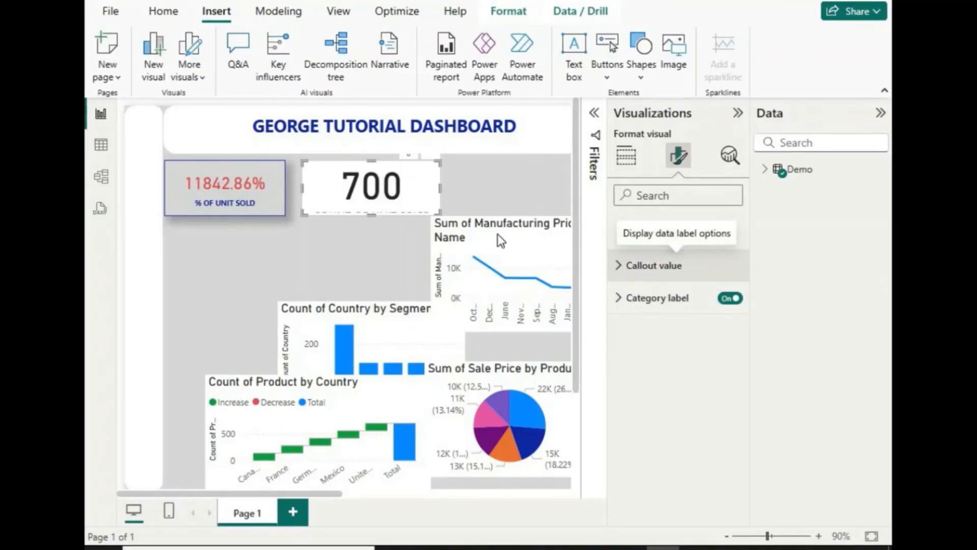
left_click(654, 265)
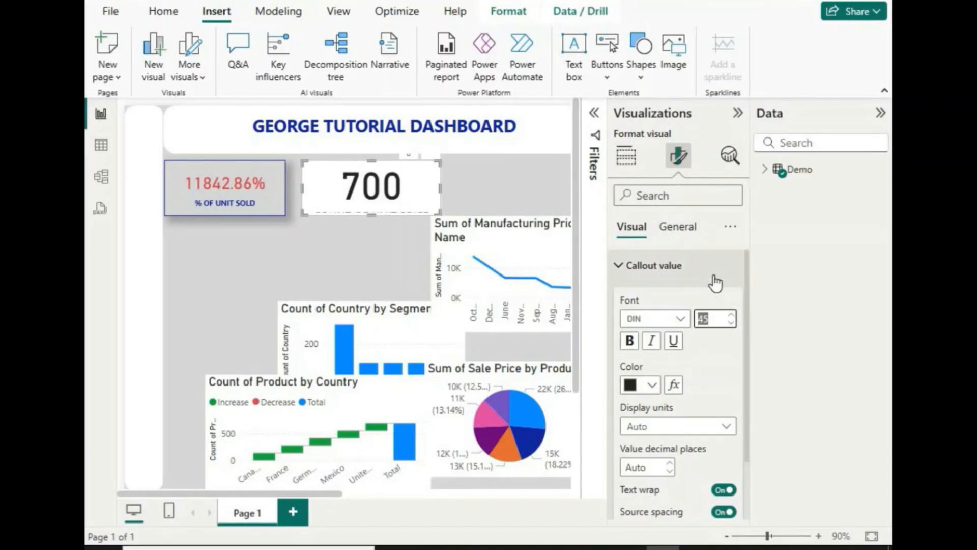
type("20")
key("Return")
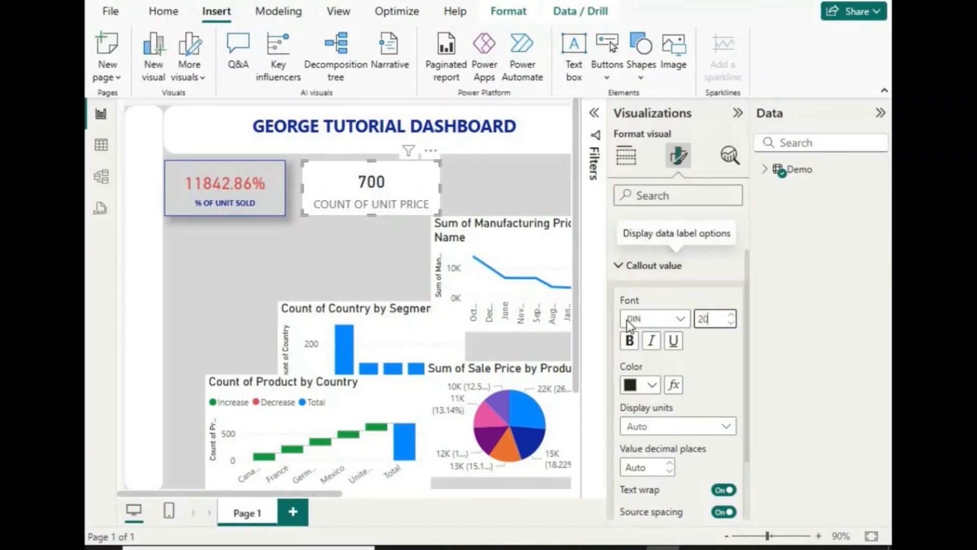
left_click(650, 385)
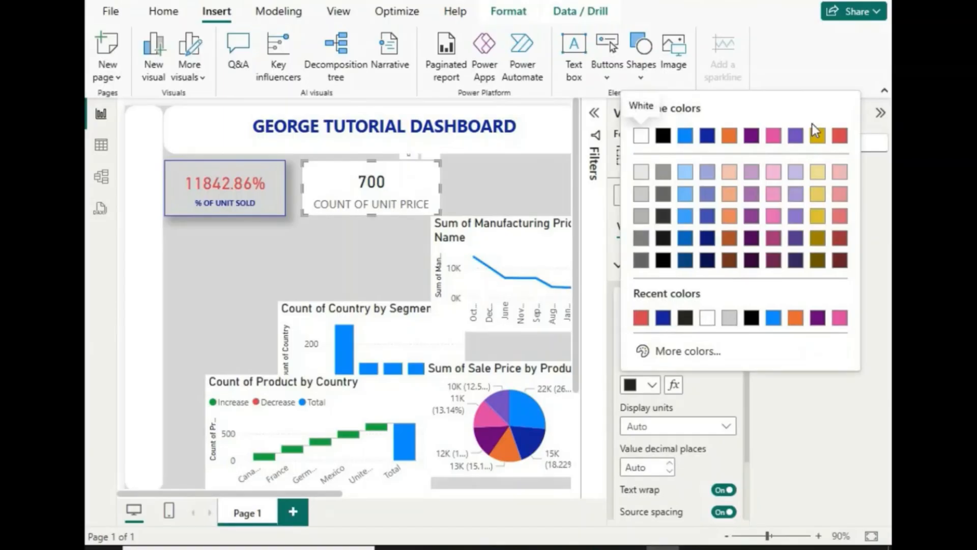
left_click(840, 134)
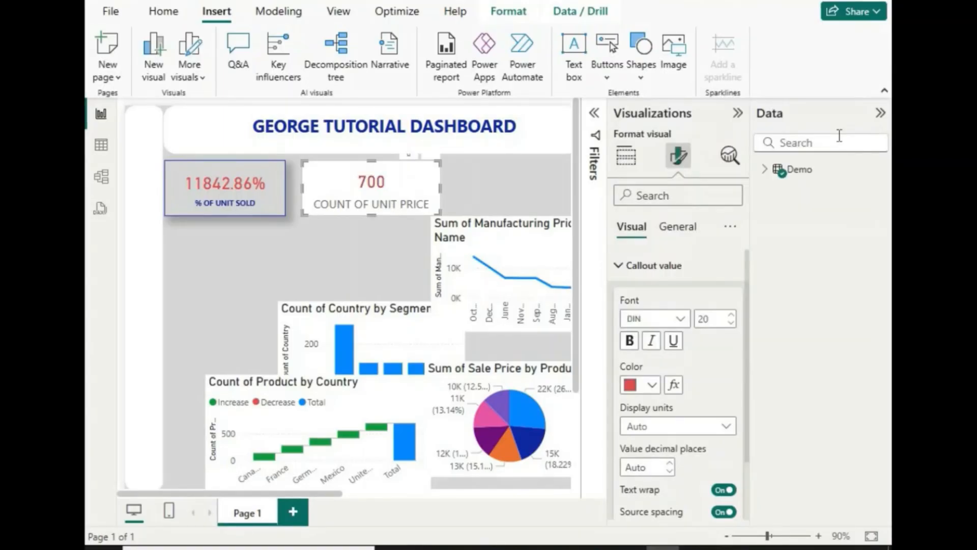
Make the callout values of the COUNT OF UNIT PRICE and % OF UNIT SOLD cards bold.
left_click(630, 340)
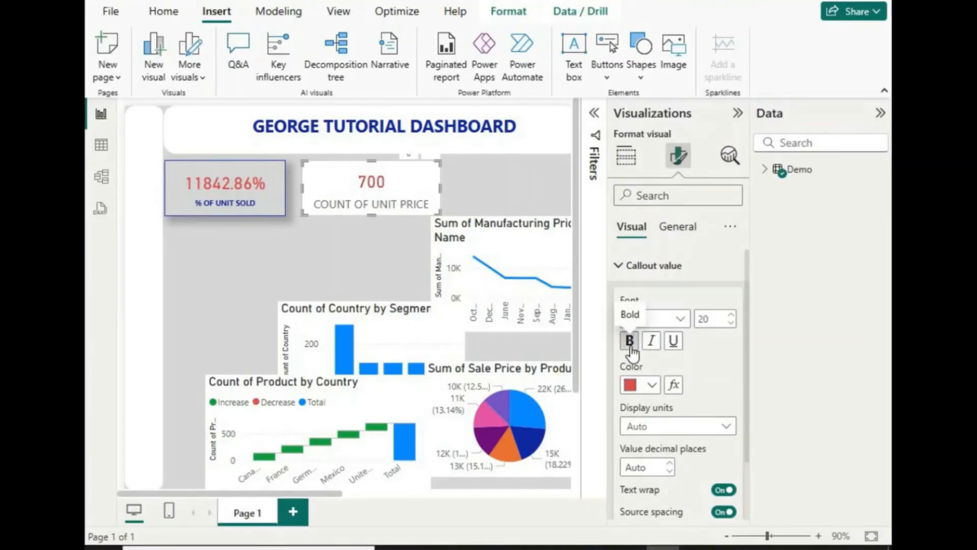
left_click(214, 184)
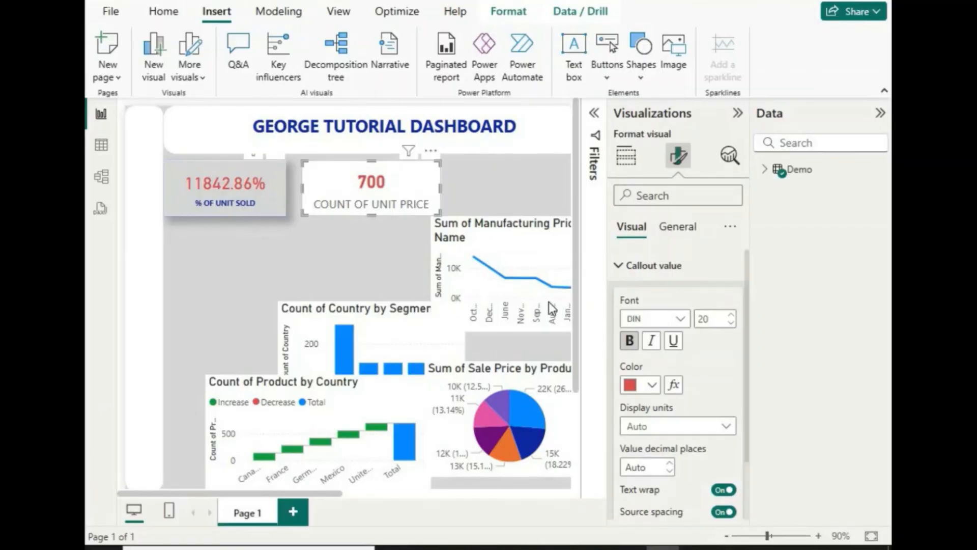
left_click(375, 204)
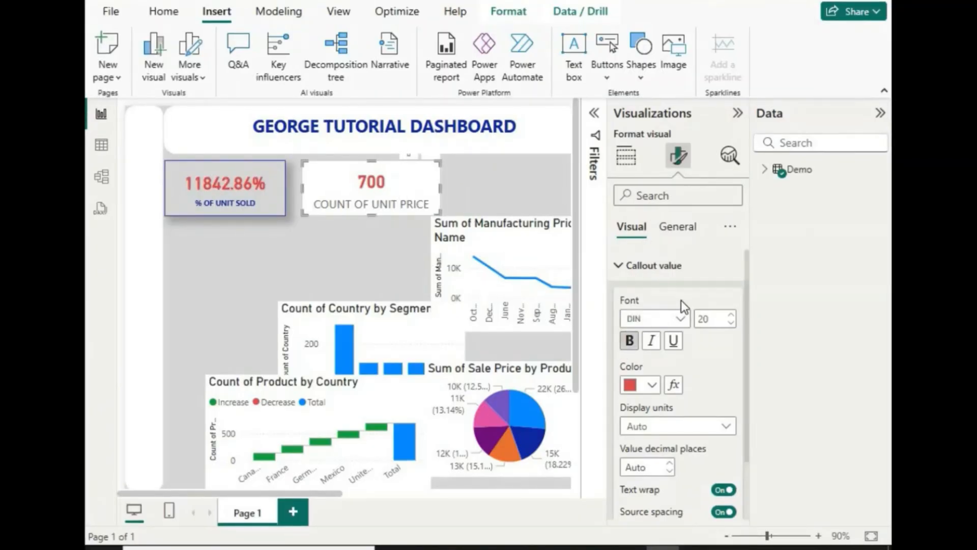
Set the category label font size of the COUNT OF UNIT PRICE card to 9.
scroll(681, 301, "down", 2)
scroll(684, 270, "up", 2)
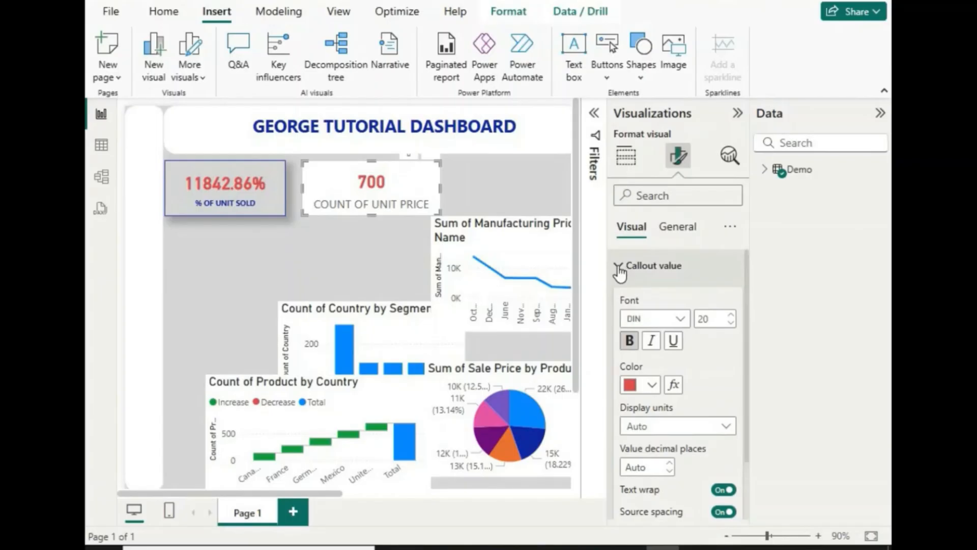
left_click(668, 264)
left_click(623, 300)
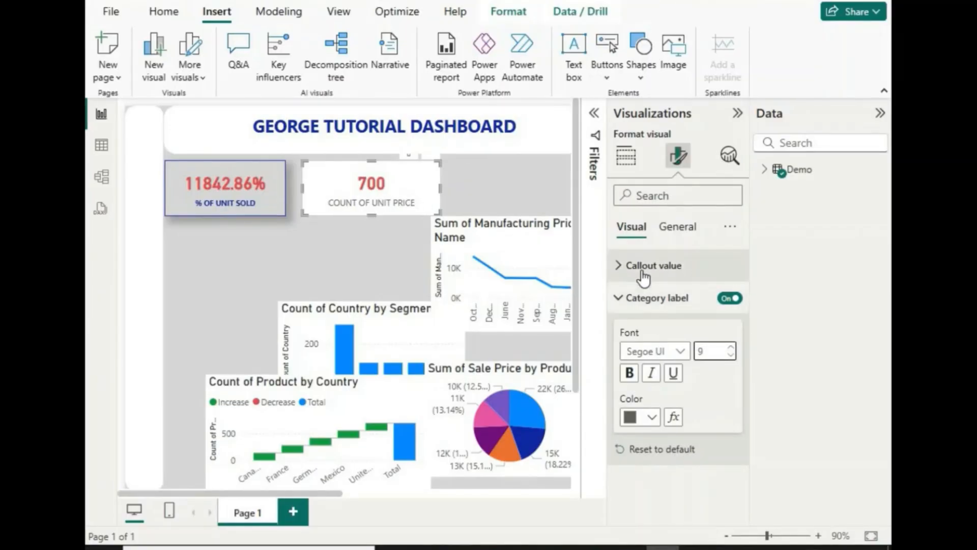
left_click(619, 300)
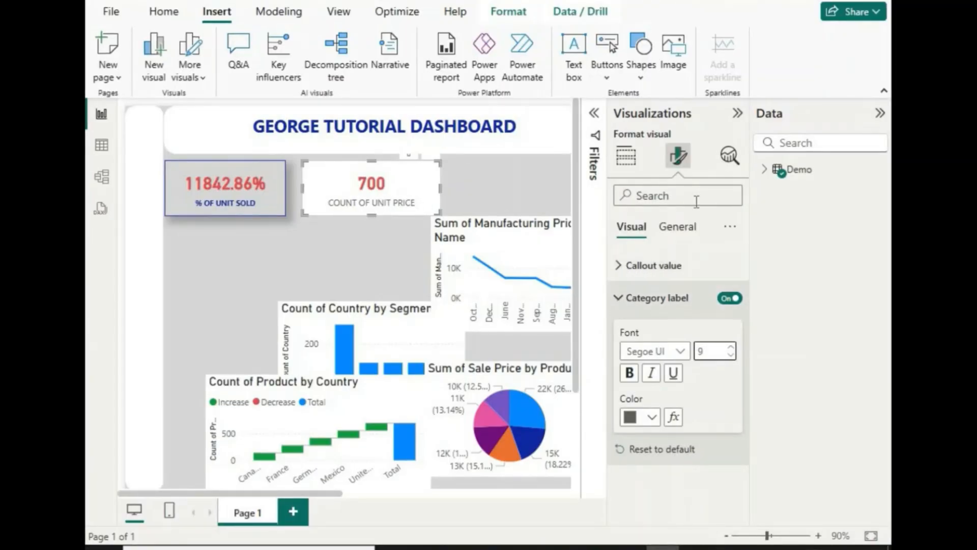
Turn off the background of the COUNT OF UNIT PRICE card, leaving its title off.
left_click(676, 232)
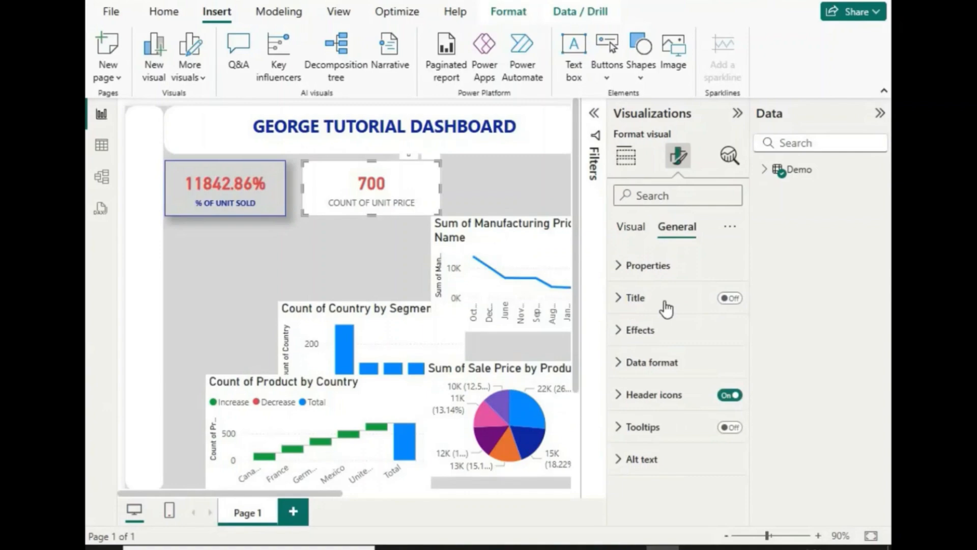
left_click(729, 298)
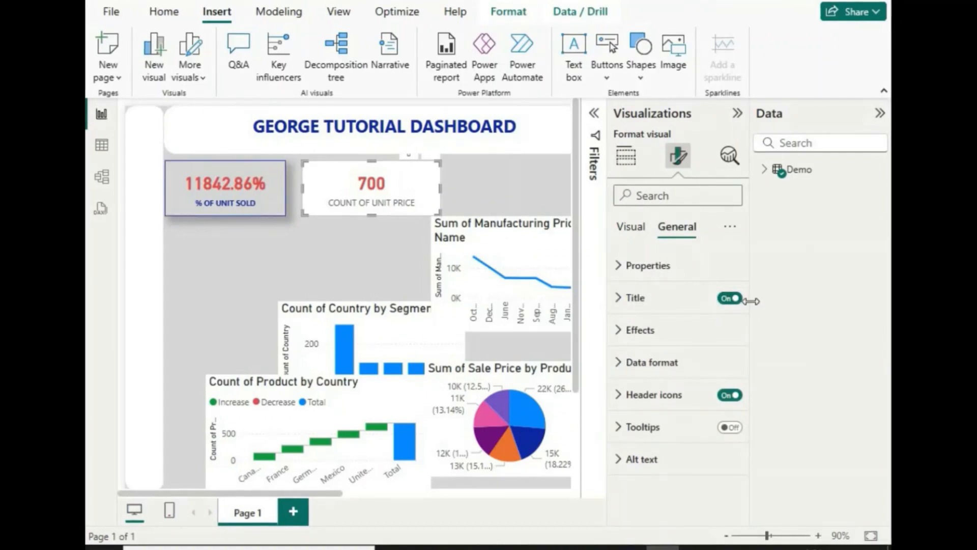
left_click(731, 299)
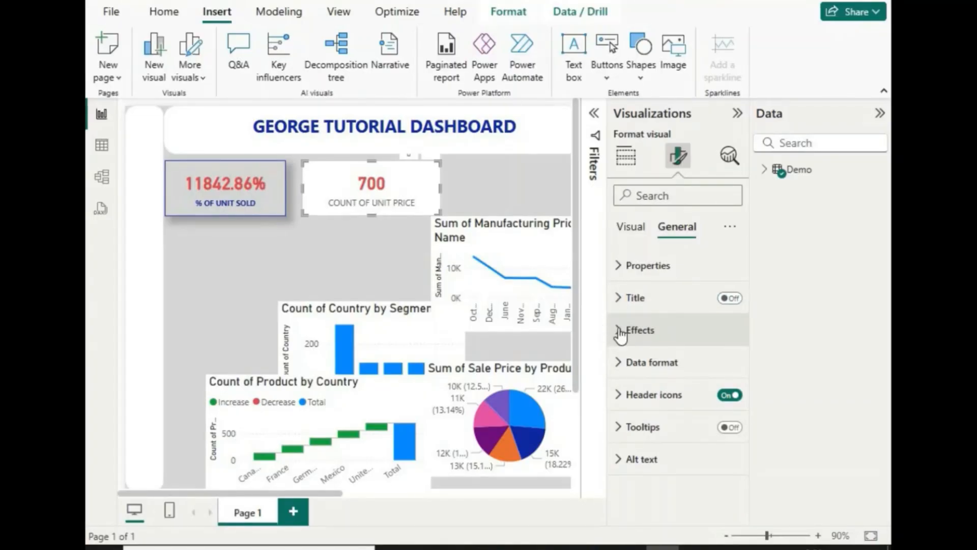
left_click(681, 324)
scroll(676, 304, "down", 3)
scroll(676, 306, "up", 2)
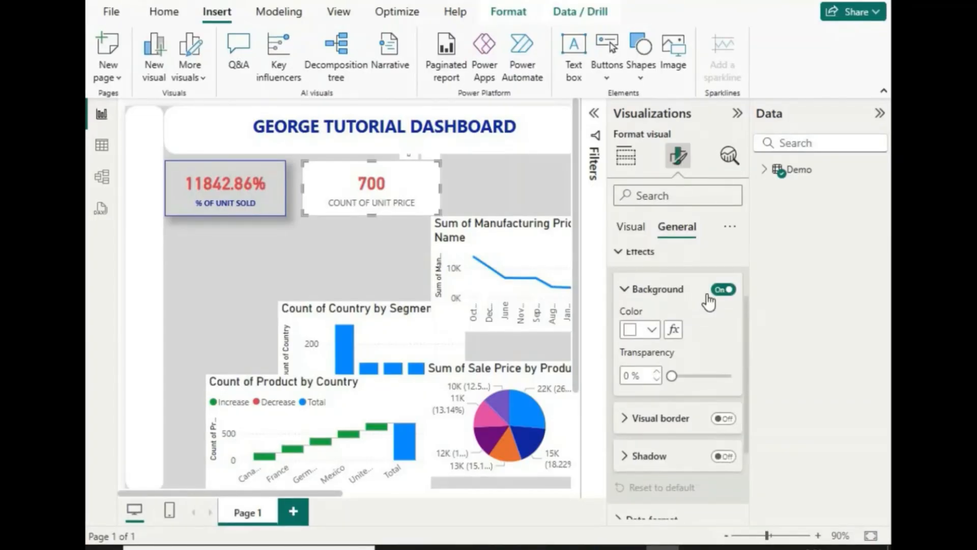
left_click(723, 290)
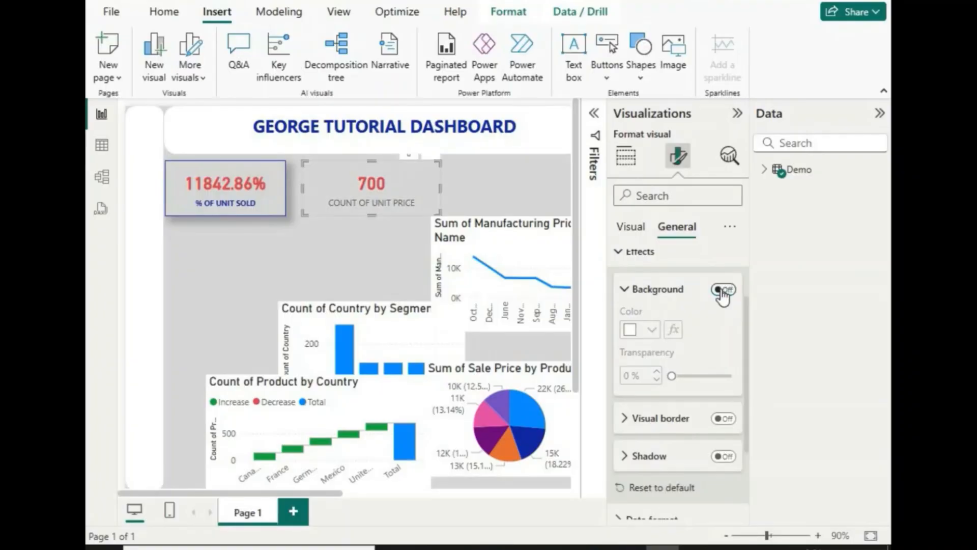
Enable the visual border and the shadow for the COUNT OF UNIT PRICE card.
scroll(661, 348, "down", 2)
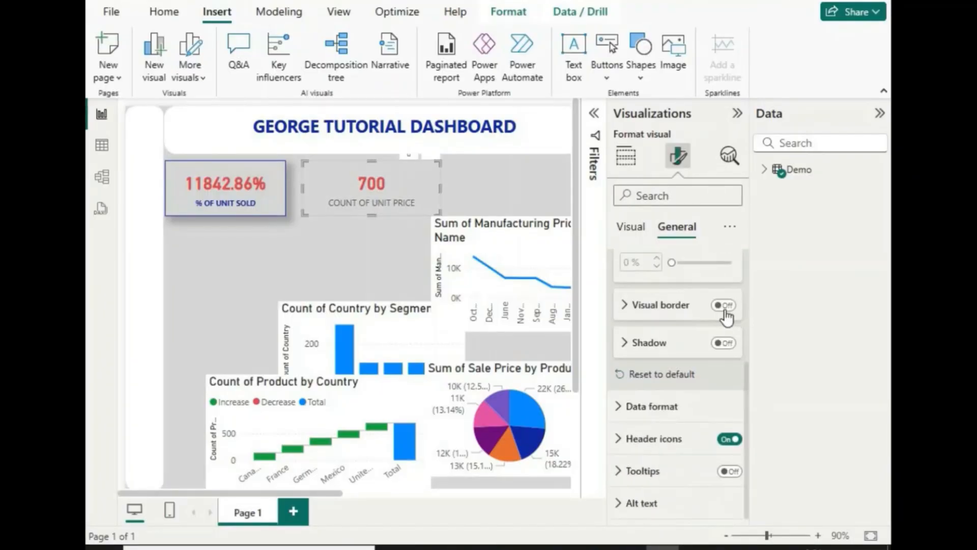
left_click(723, 305)
left_click(721, 343)
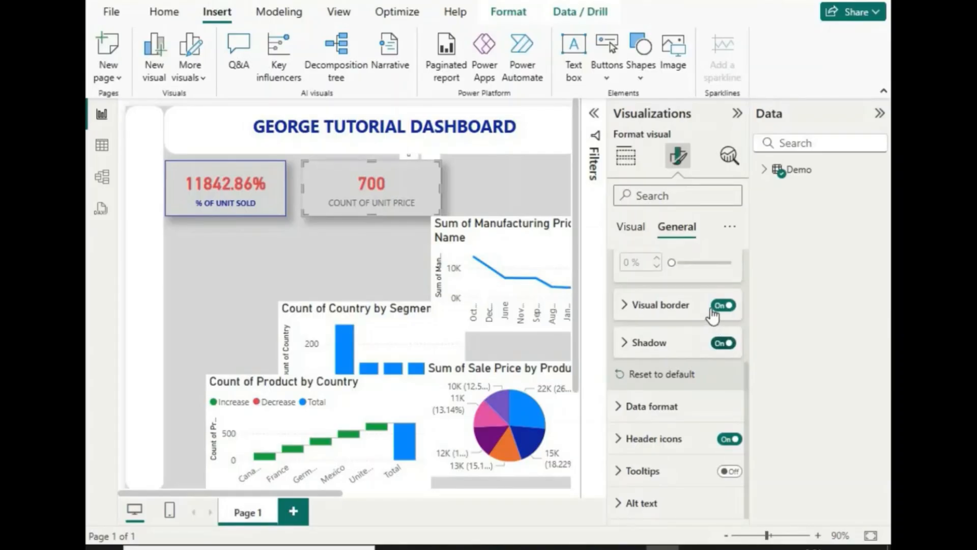
left_click(284, 265)
Change the visual border color of the COUNT OF UNIT PRICE card to dark blue.
left_click(425, 200)
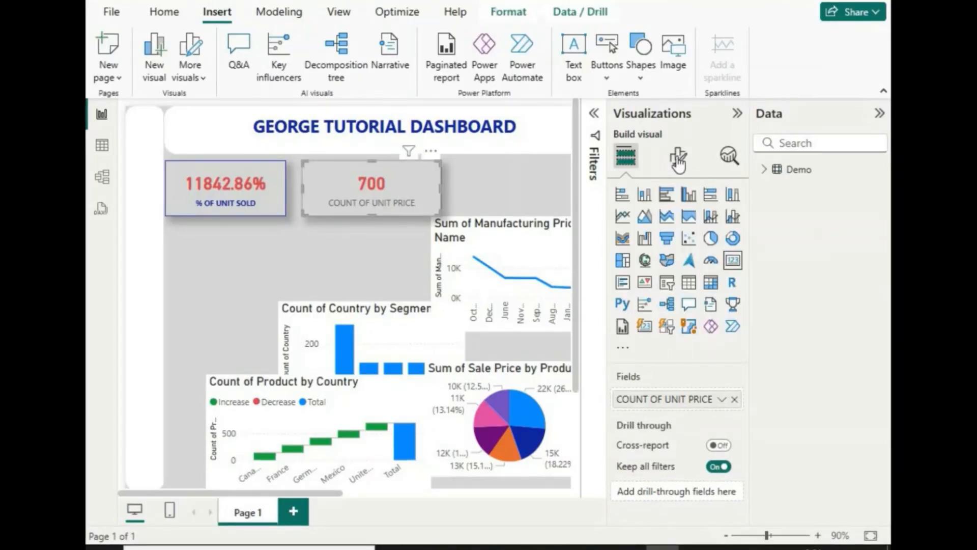
left_click(678, 155)
left_click(664, 237)
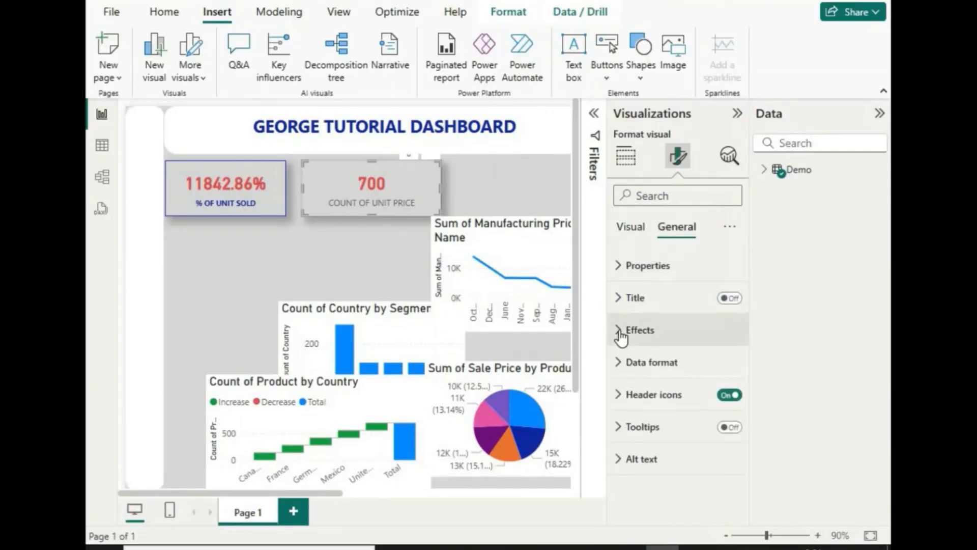
left_click(665, 330)
scroll(661, 346, "down", 3)
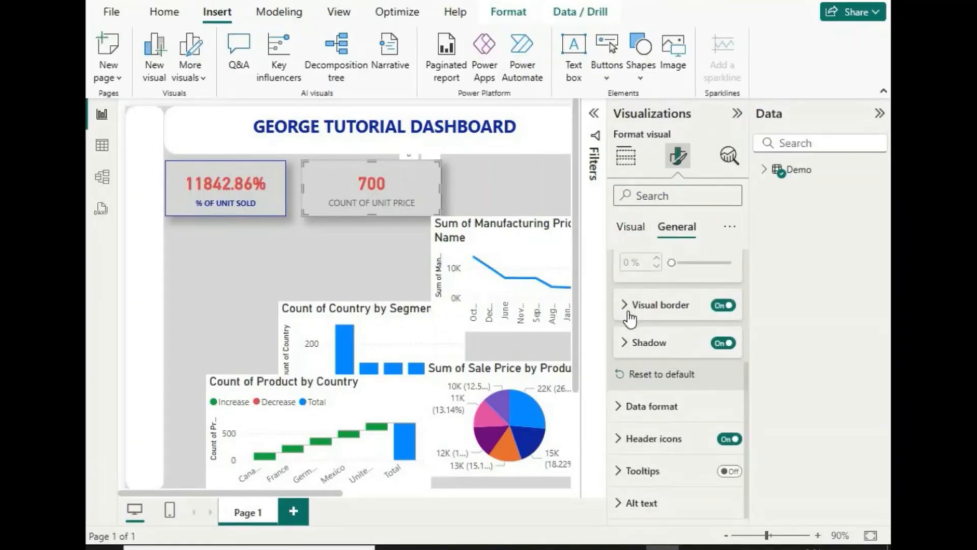
left_click(633, 305)
left_click(646, 306)
left_click(645, 307)
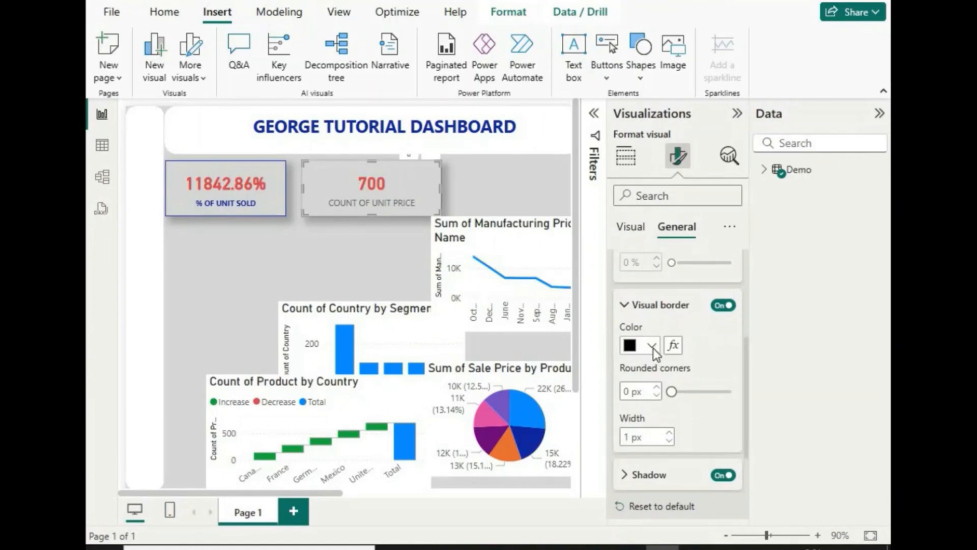
left_click(652, 346)
left_click(660, 281)
left_click(305, 264)
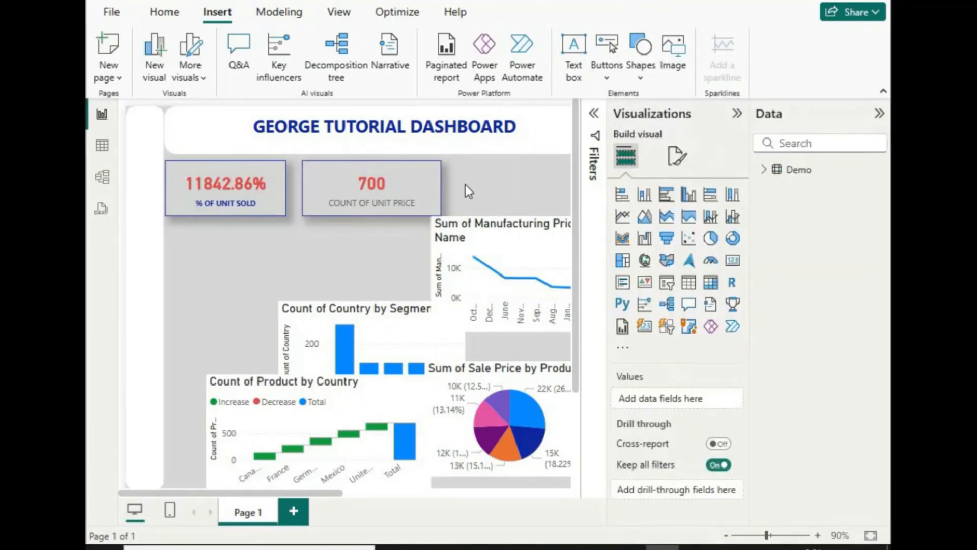
left_click(432, 183)
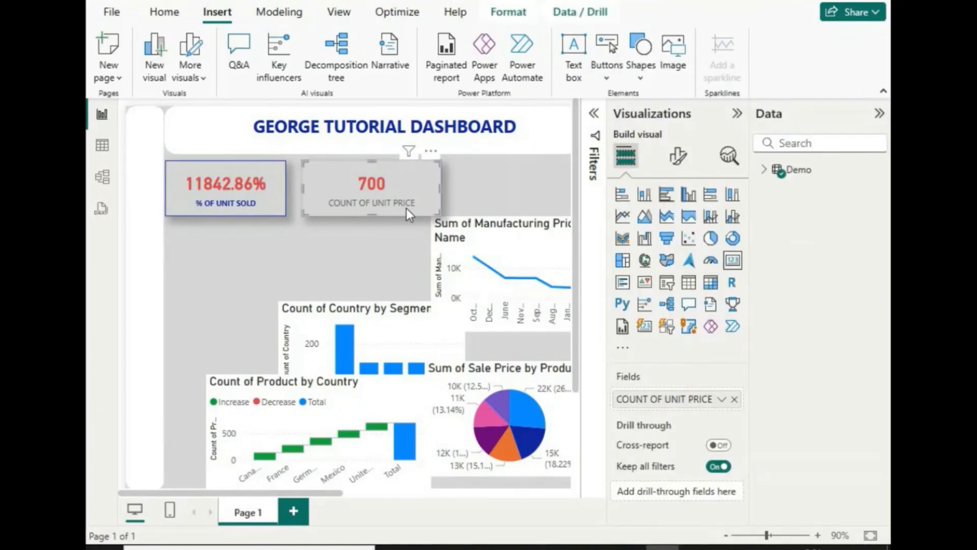
Make the category label of the COUNT OF UNIT PRICE card bold and dark blue.
left_click(369, 240)
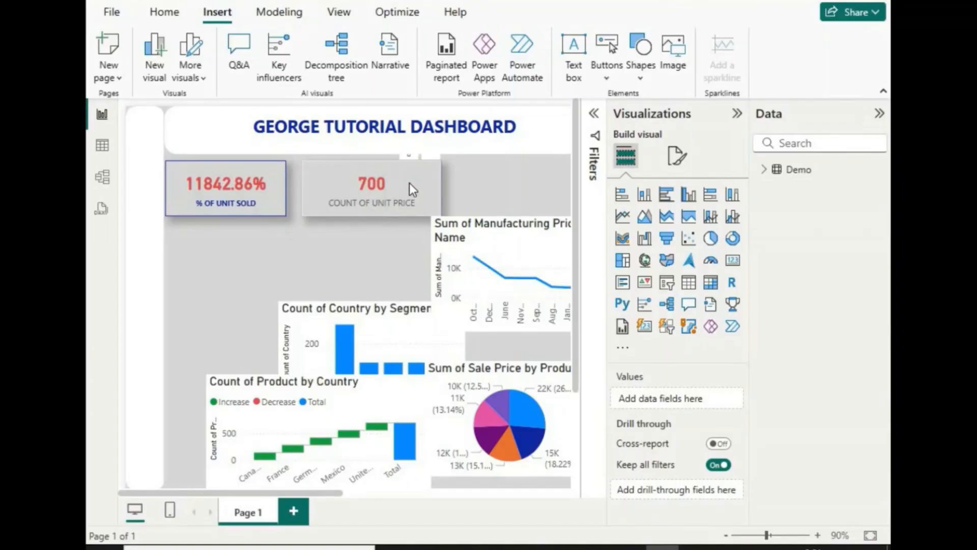
left_click(429, 187)
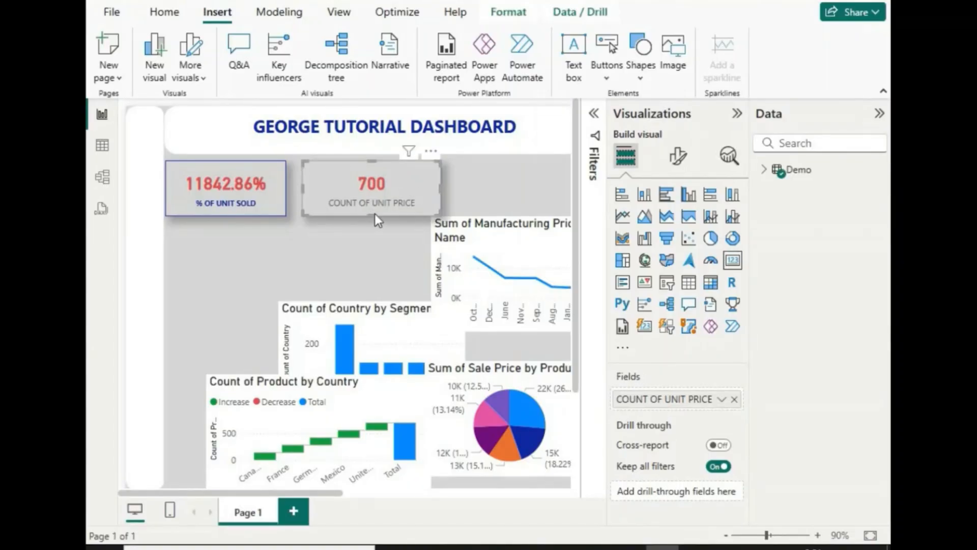
left_click(209, 207)
left_click(678, 155)
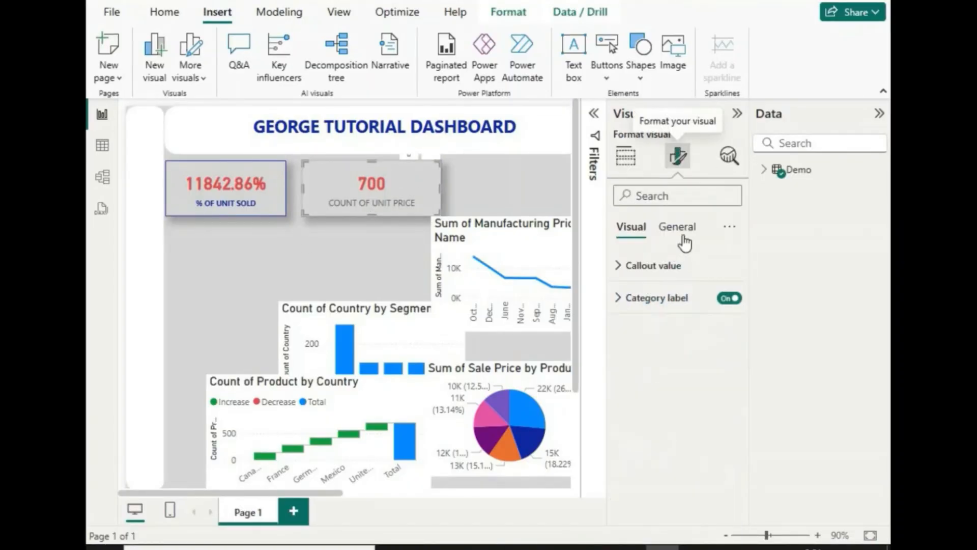
left_click(683, 235)
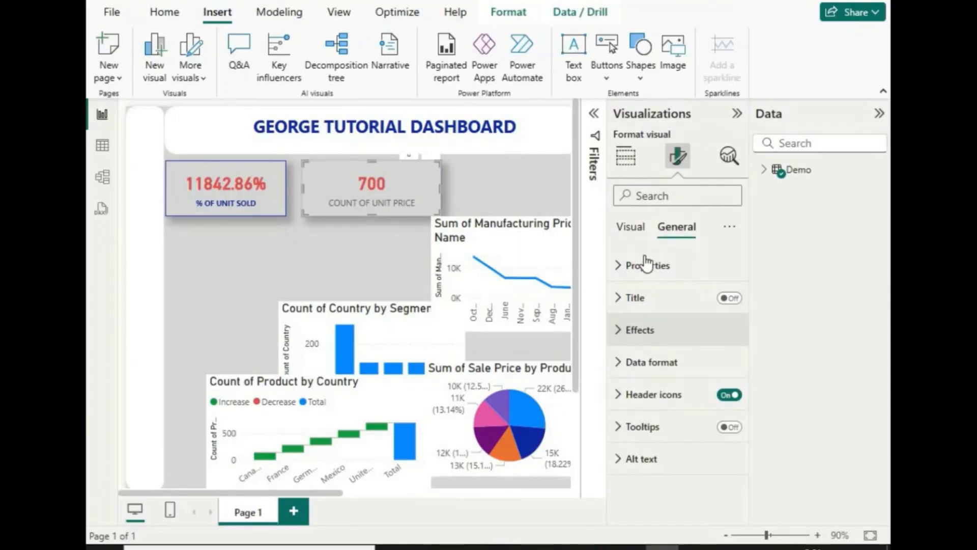
left_click(630, 228)
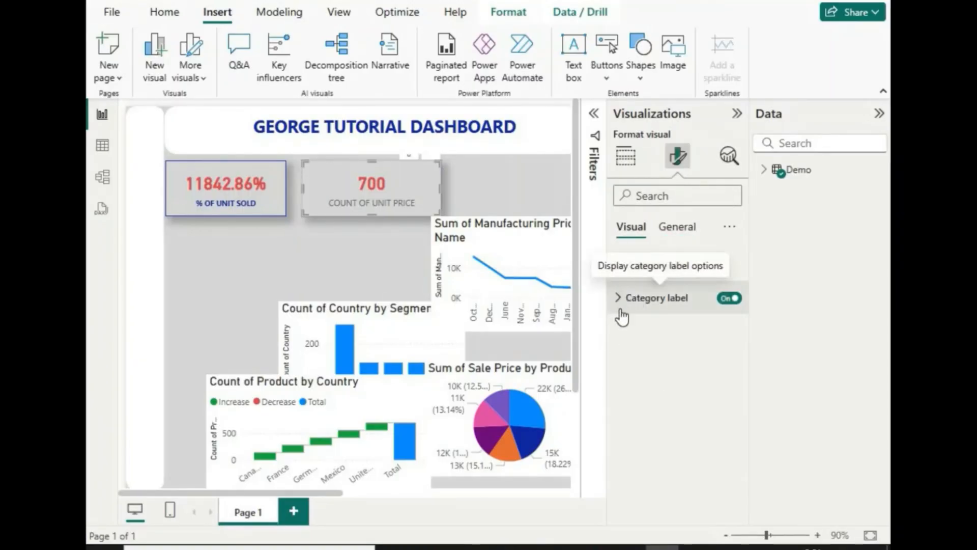
left_click(620, 310)
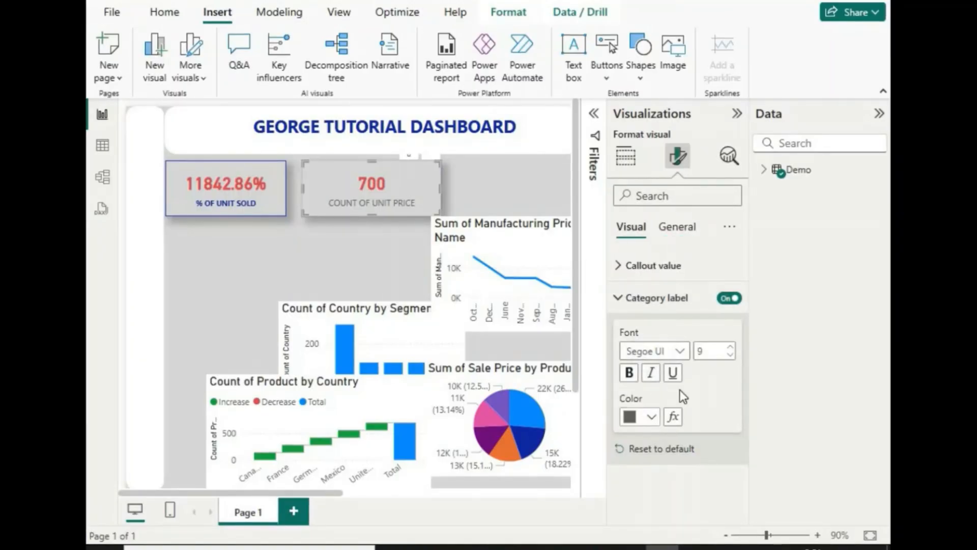
left_click(639, 416)
left_click(639, 348)
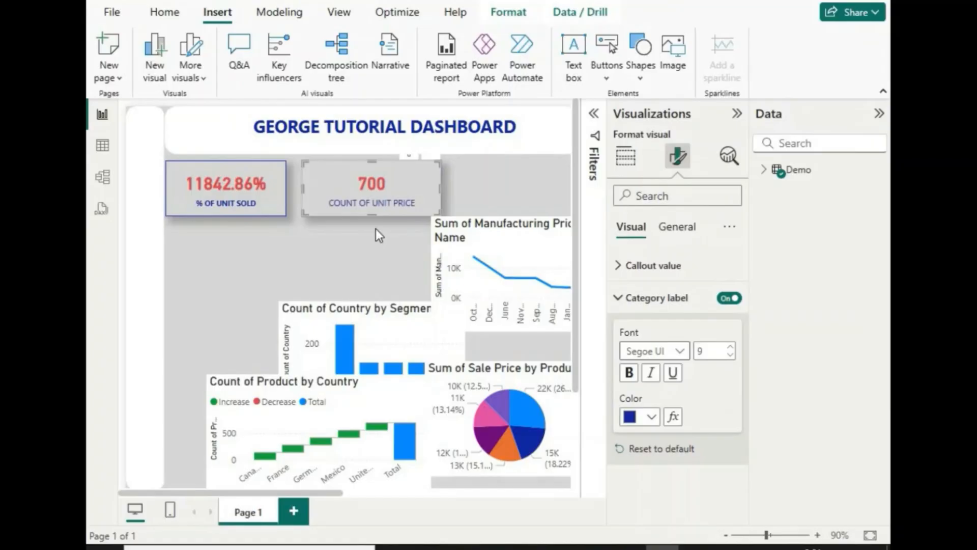
left_click(630, 374)
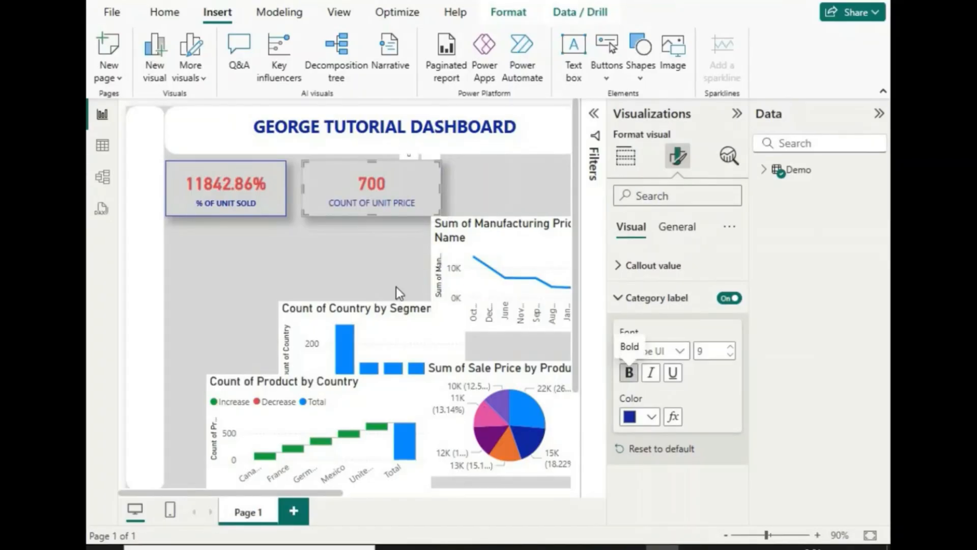
left_click(356, 244)
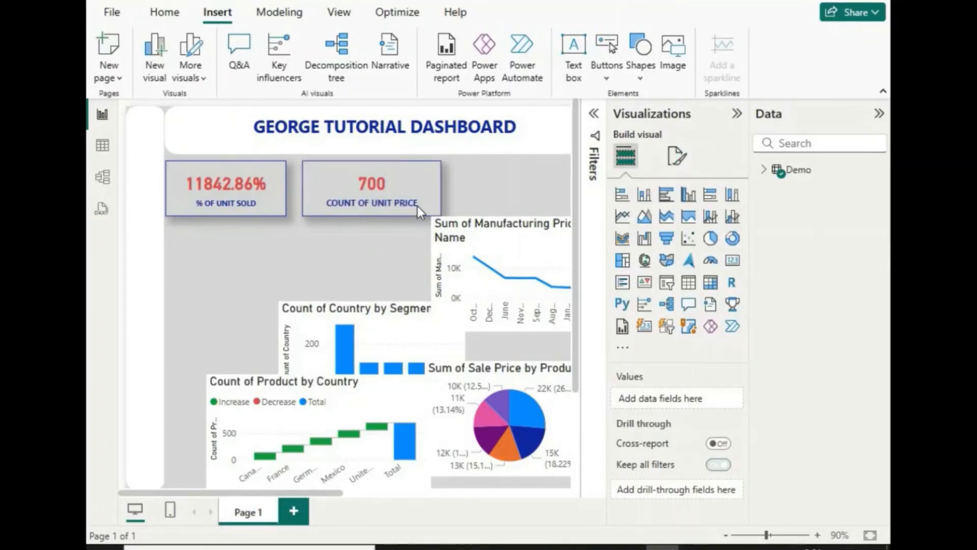
Narrow the COUNT OF UNIT PRICE card and place it close beside the % OF UNIT SOLD card.
left_click(441, 195)
left_click_drag(441, 188, 377, 196)
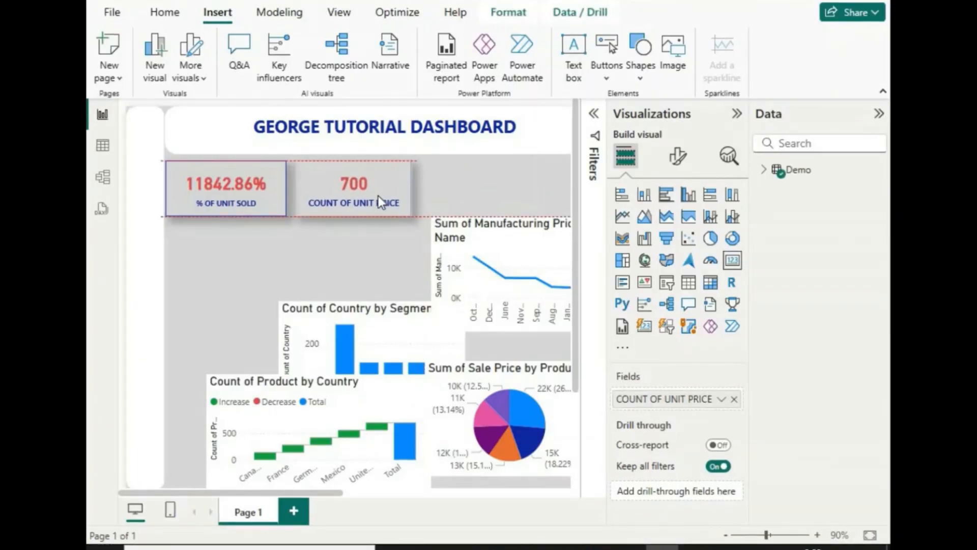
left_click_drag(377, 276, 379, 277)
left_click(380, 275)
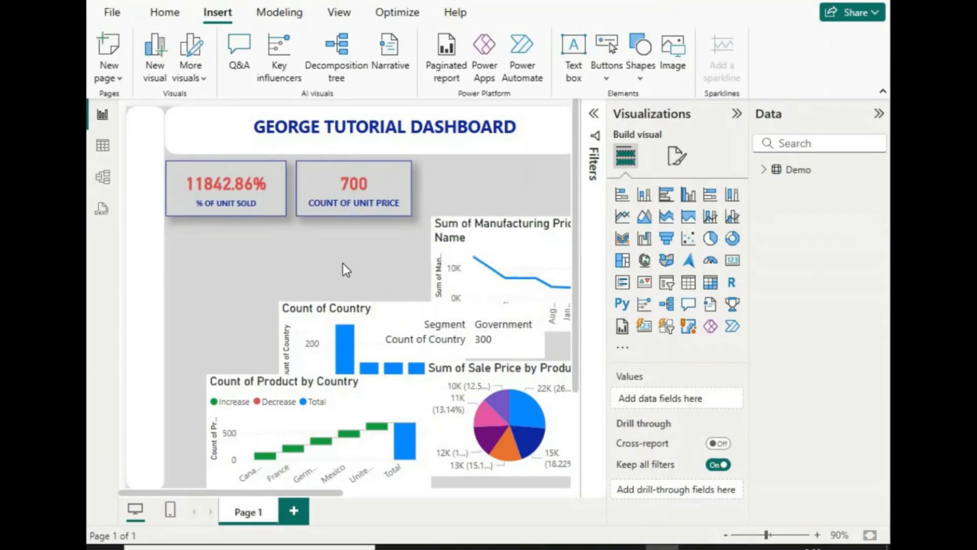
Insert a new card visual showing the TOTAL SALE PRICE measure from the Demo table.
left_click(732, 261)
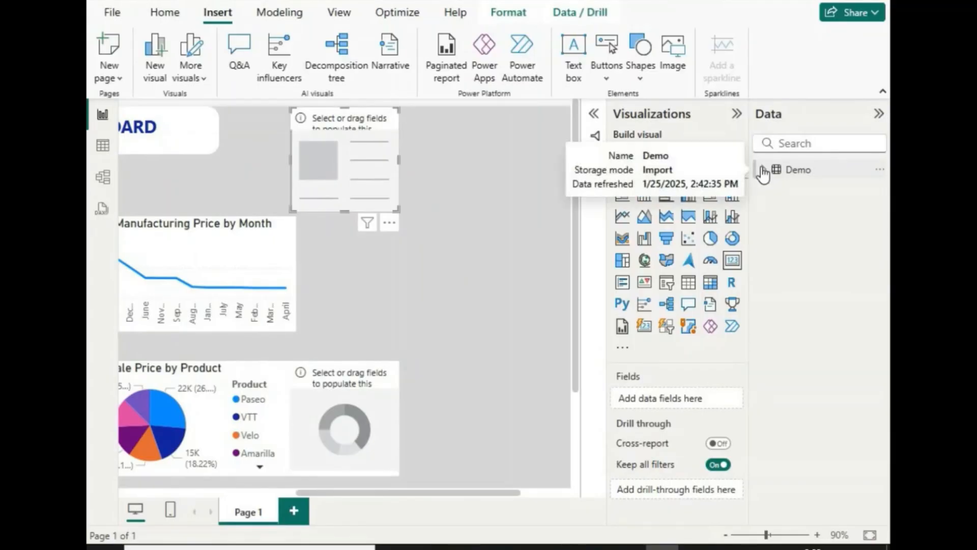
left_click(763, 169)
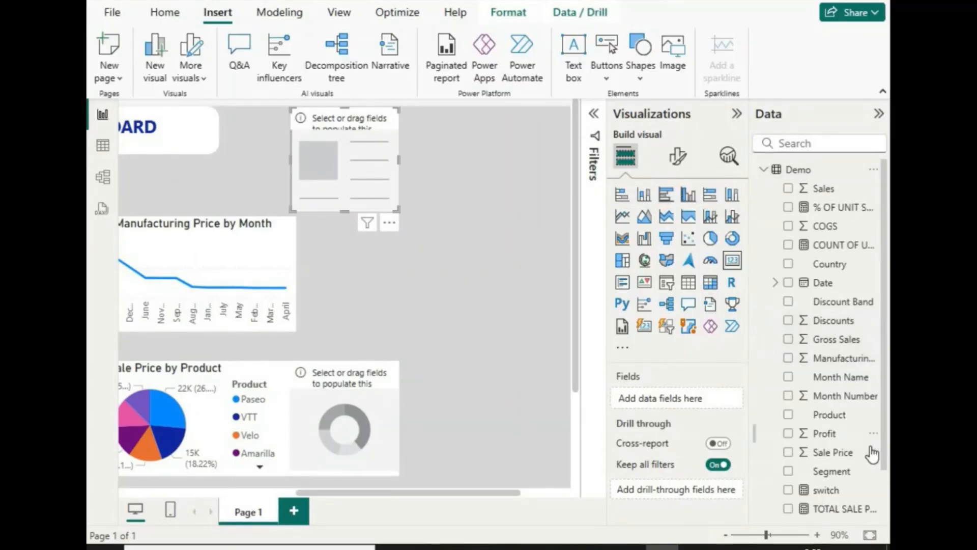
scroll(845, 438, "down", 1)
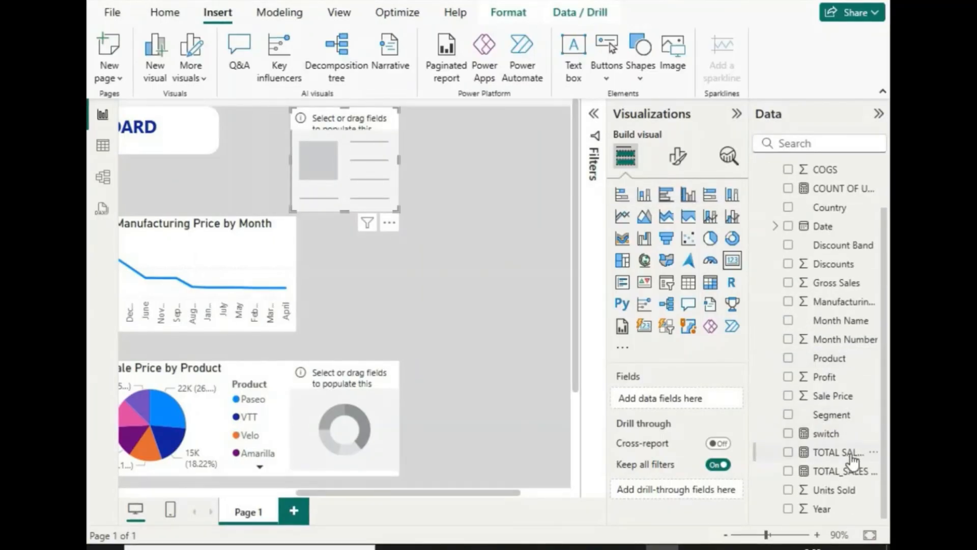
left_click_drag(503, 493, 311, 477)
left_click_drag(398, 477, 463, 473)
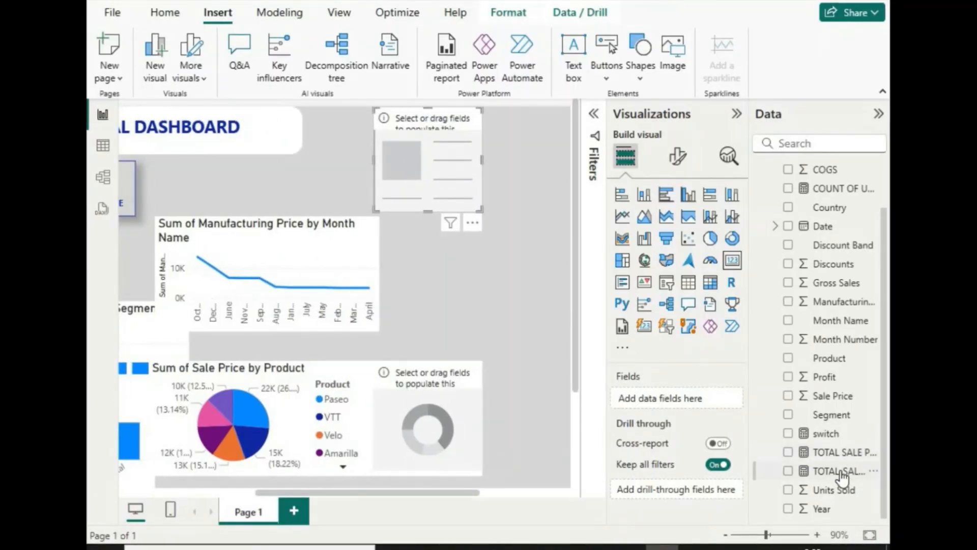
left_click_drag(842, 472, 433, 178)
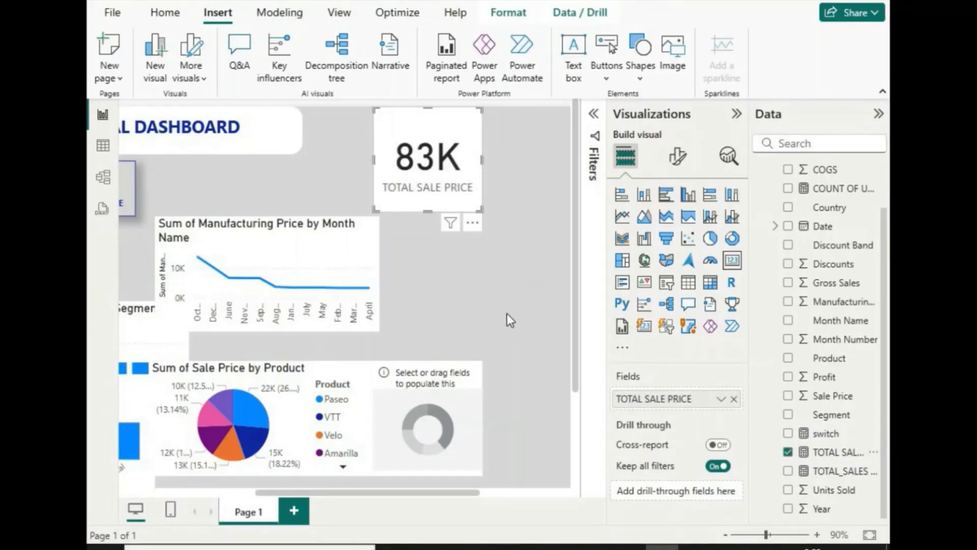
Try out another card with the TOTAL_SALES PRICE measure below the TOTAL SALE PRICE card and delete it.
left_click(731, 260)
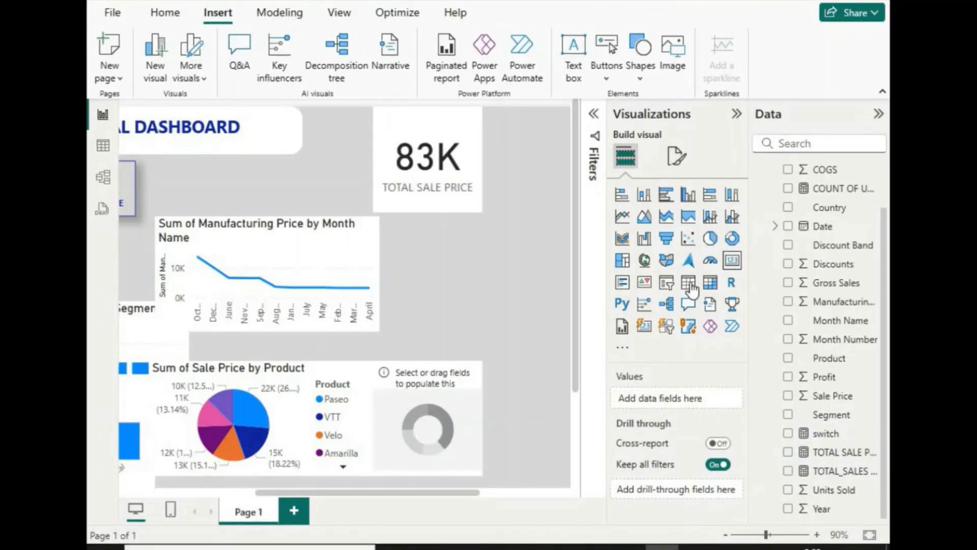
left_click_drag(563, 170, 445, 280)
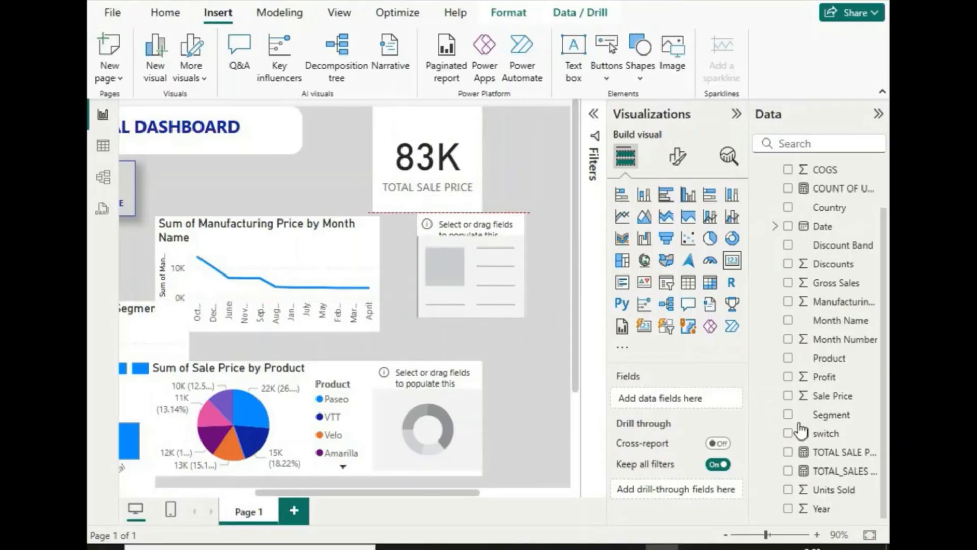
left_click_drag(542, 315, 499, 305)
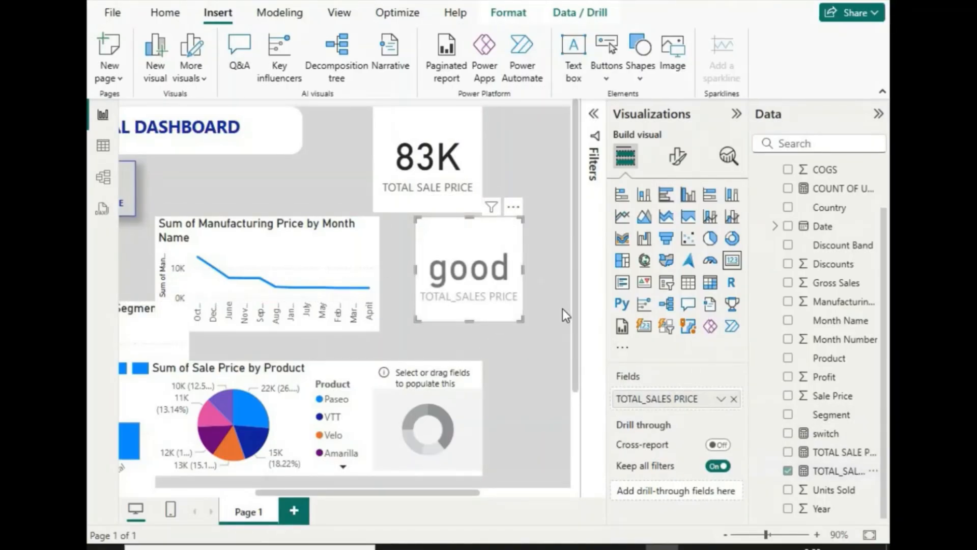
left_click(513, 208)
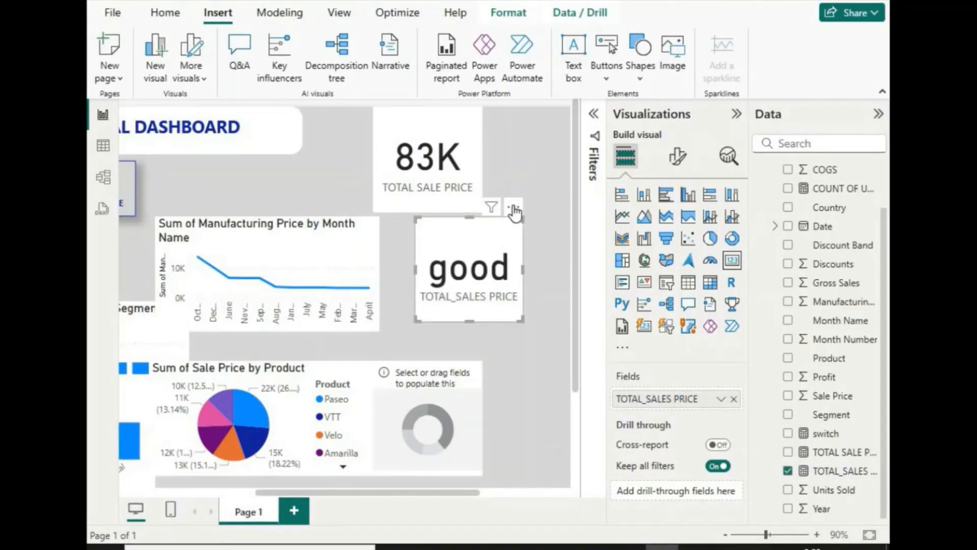
key("Delete")
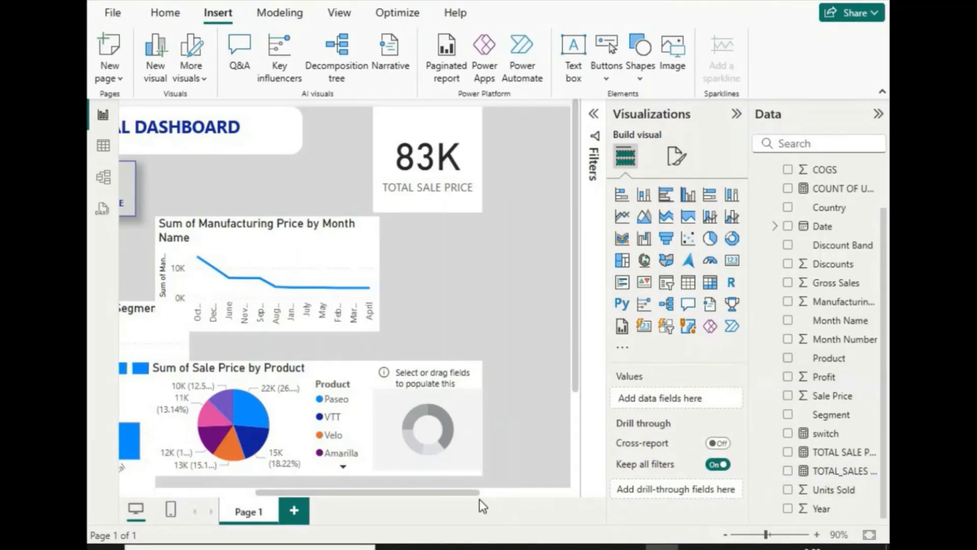
Move the TOTAL SALE PRICE card to the free area below the % OF UNIT SOLD card.
left_click_drag(473, 491, 344, 194)
left_click_drag(345, 492, 118, 438)
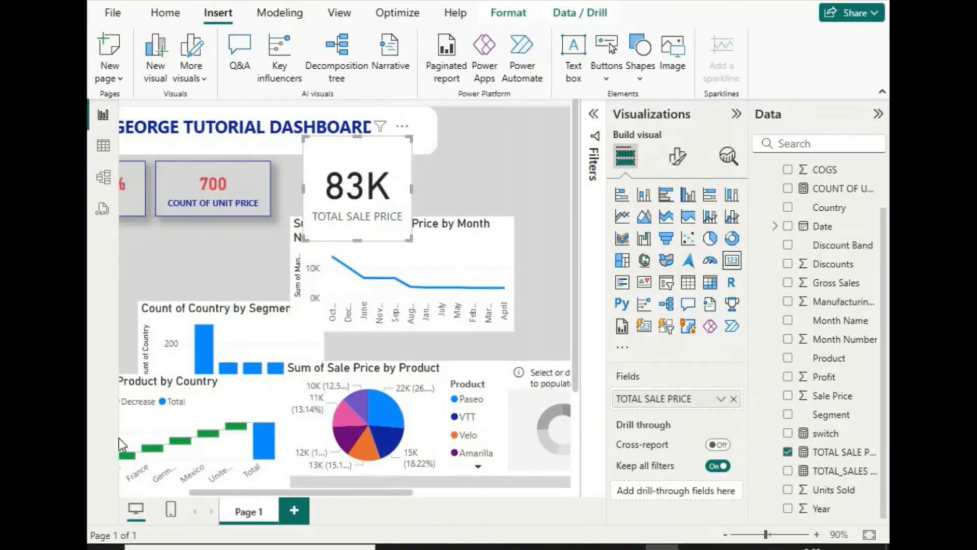
left_click_drag(506, 158, 229, 286)
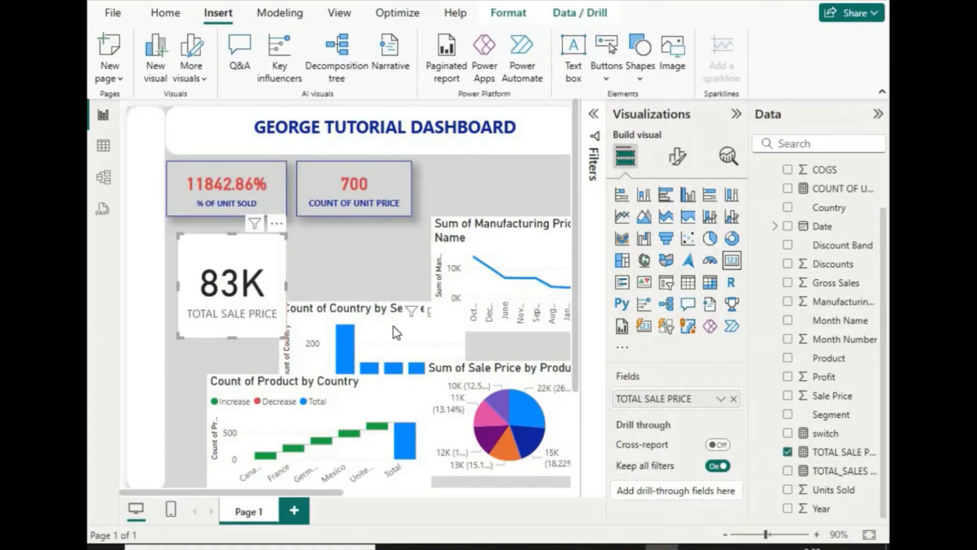
Move the Count of Country by Segment chart away from the TOTAL SALE PRICE card and reduce the card's height.
left_click_drag(378, 352, 436, 326)
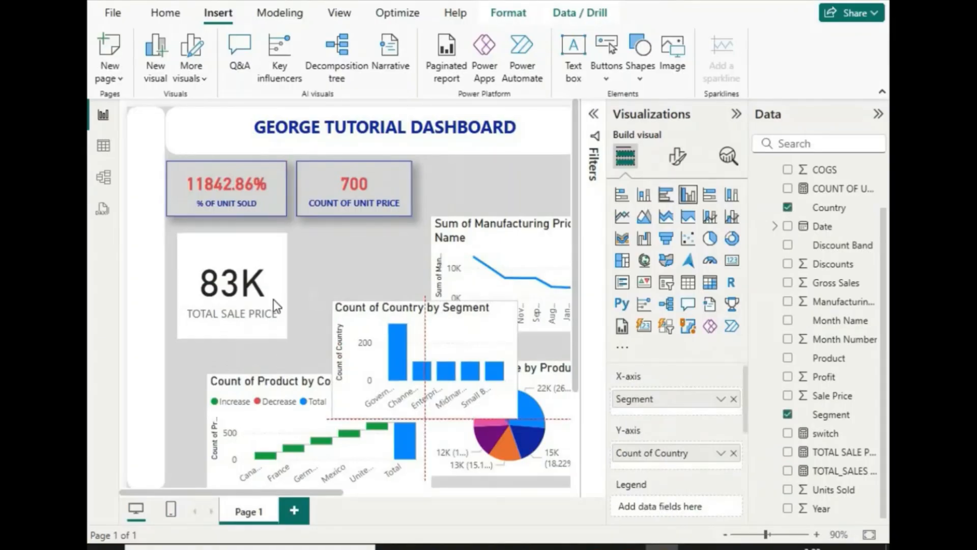
left_click(311, 281)
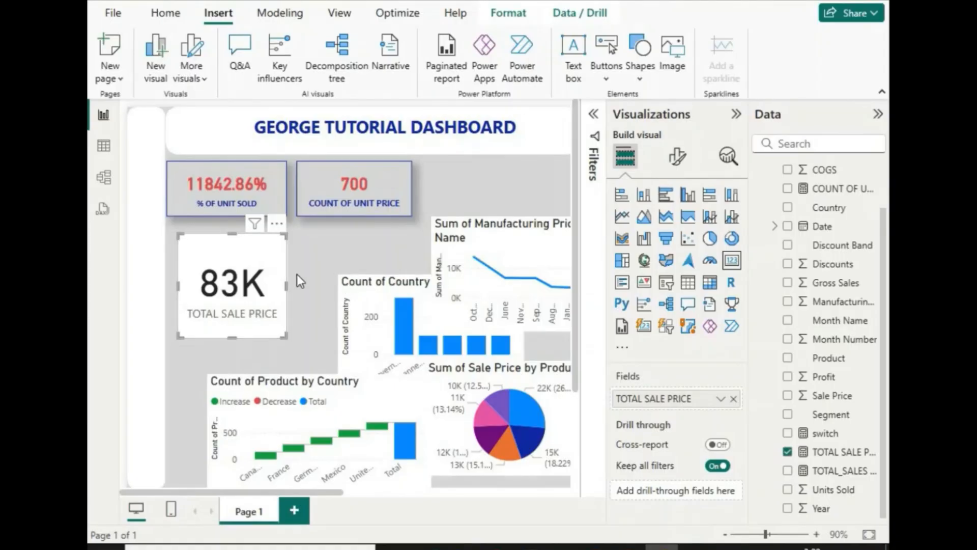
left_click(515, 311)
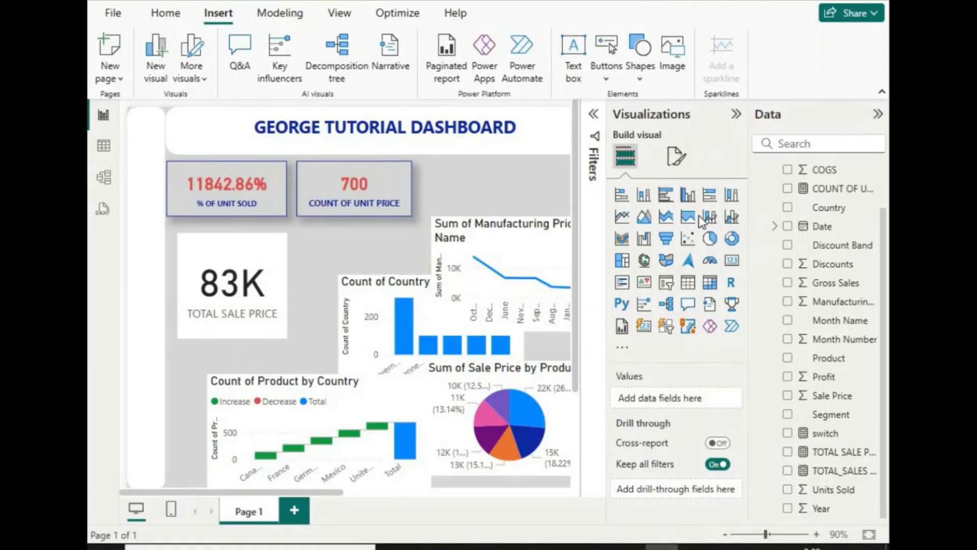
left_click(267, 245)
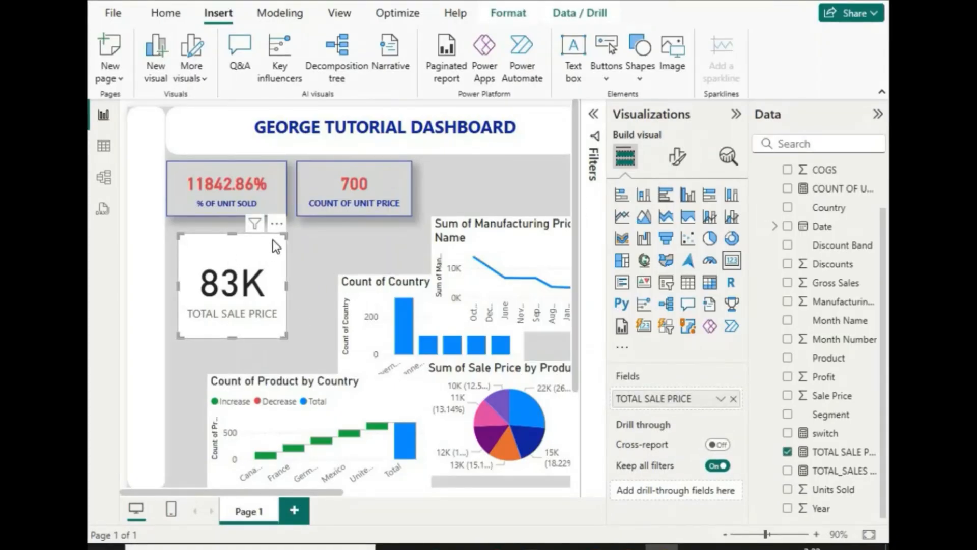
left_click_drag(232, 336, 235, 319)
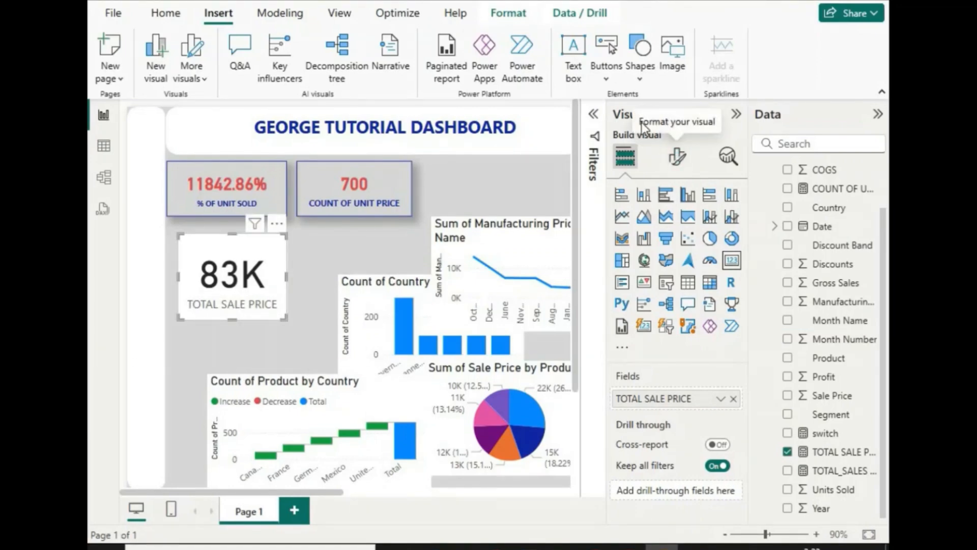
Format the callout value of the TOTAL SALE PRICE card with font size 20, bold and red.
left_click(685, 167)
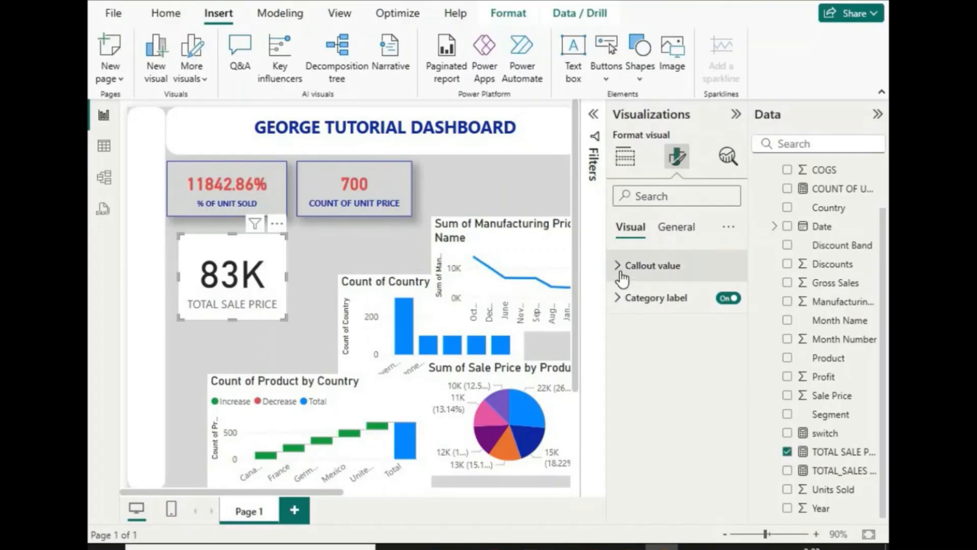
left_click(705, 267)
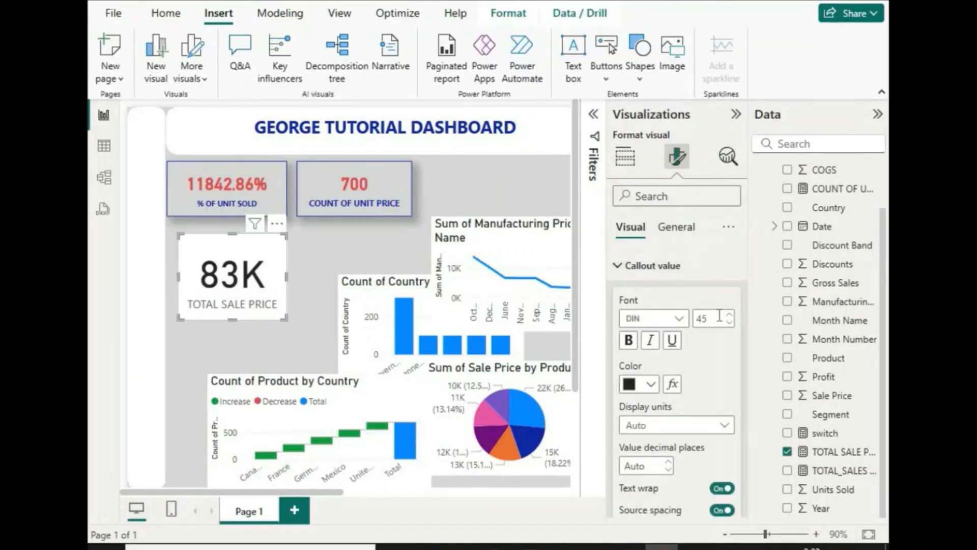
double_click(720, 315)
type("20")
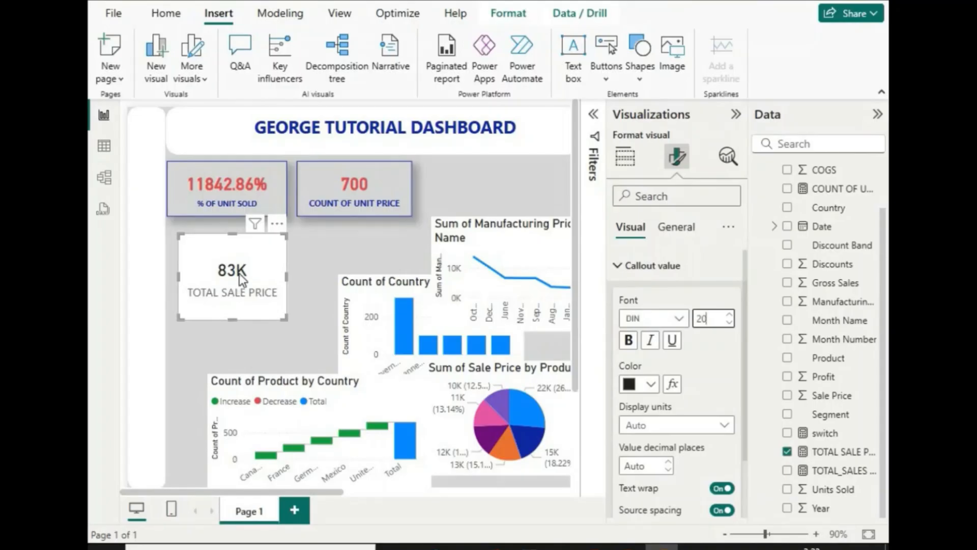
left_click(629, 341)
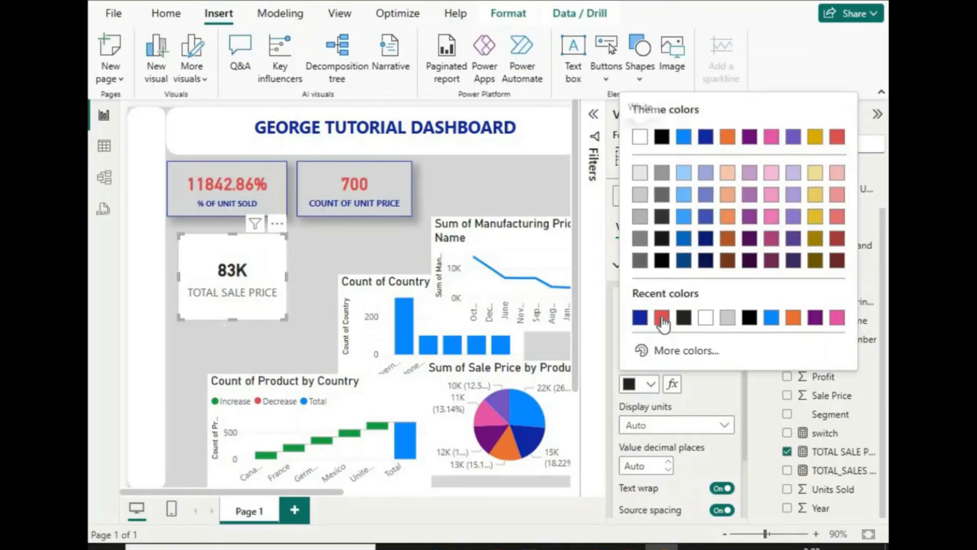
left_click(662, 320)
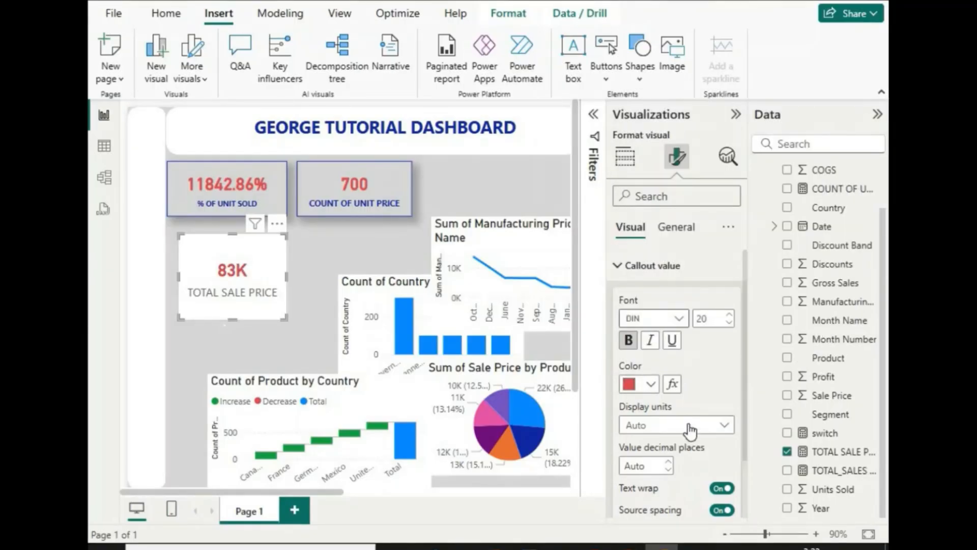
scroll(724, 365, "down", 2)
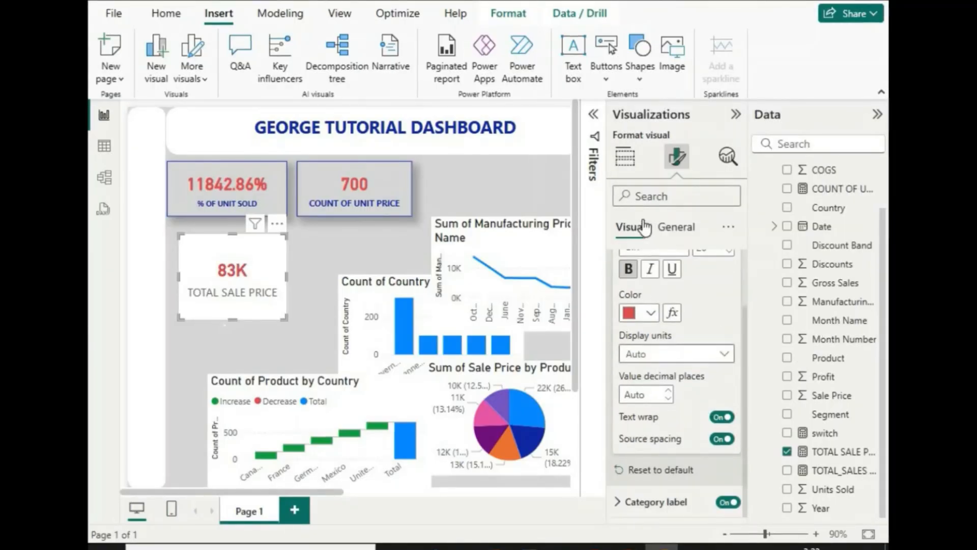
scroll(662, 285, "up", 2)
left_click(649, 265)
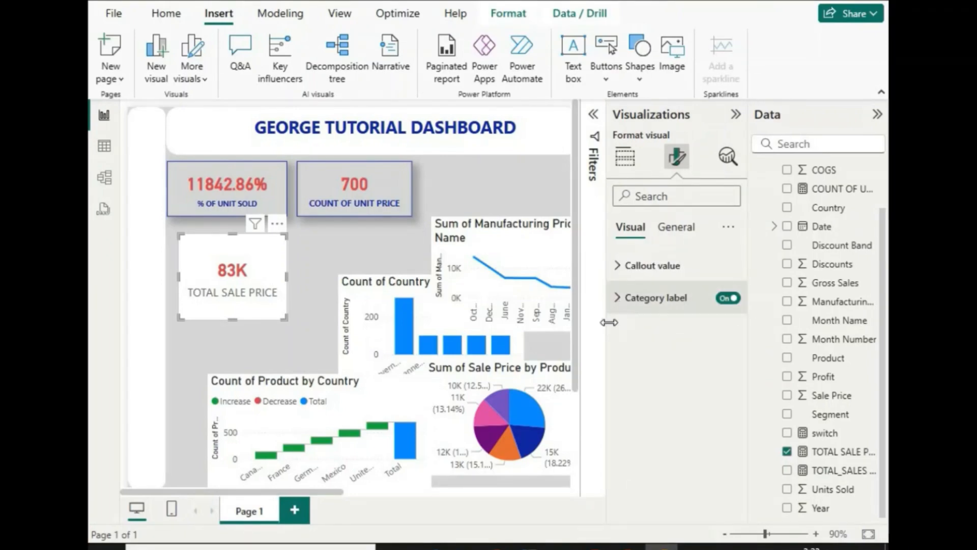
Make the category label of the TOTAL SALE PRICE card bold and dark blue (#12239E).
left_click(618, 300)
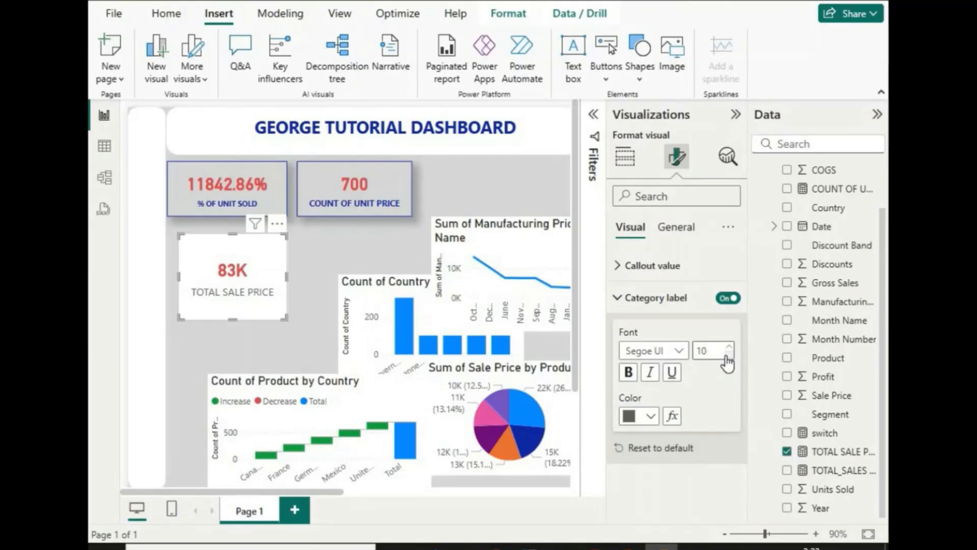
left_click(630, 373)
left_click(651, 415)
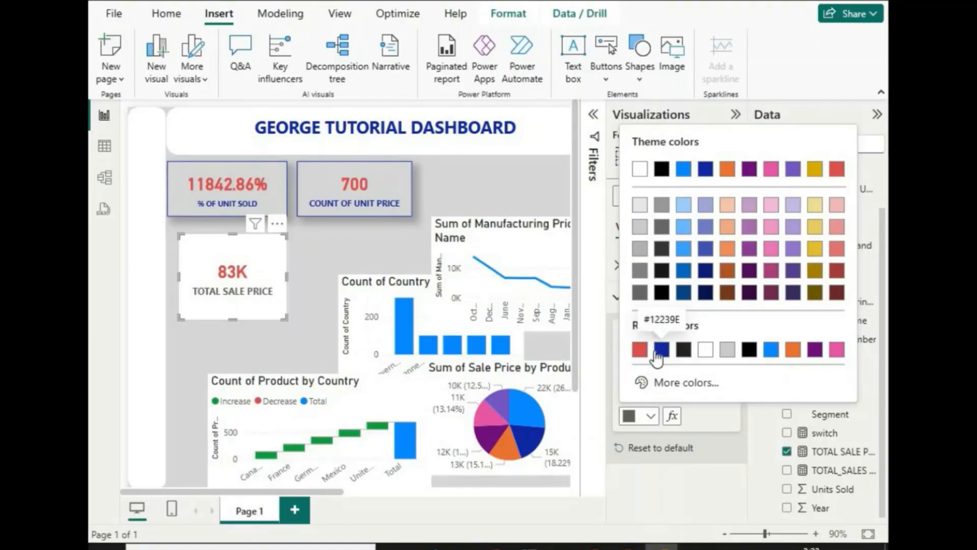
left_click(661, 350)
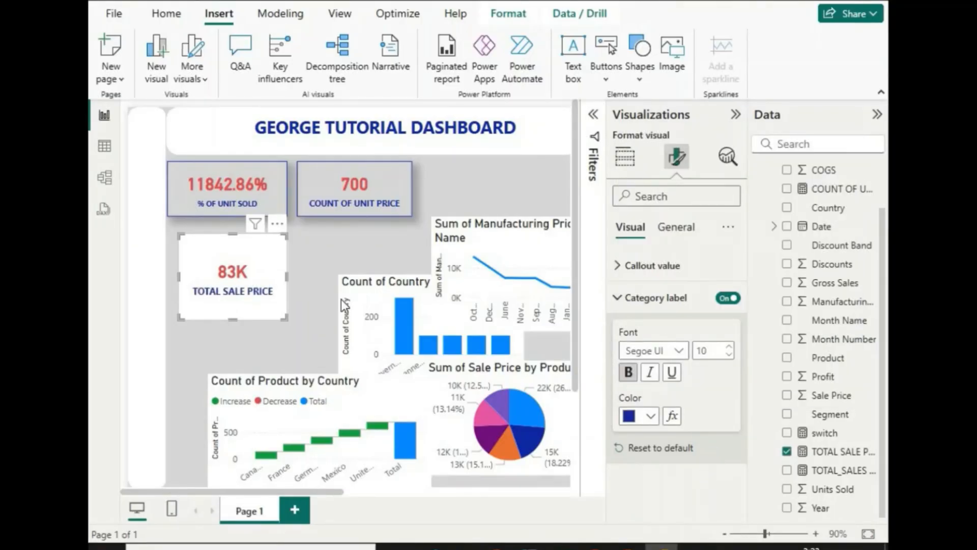
left_click(620, 297)
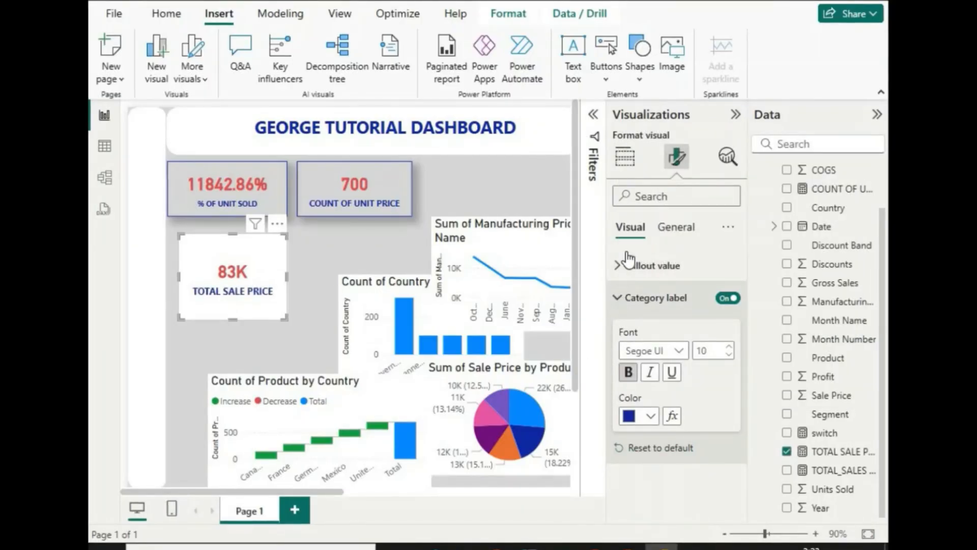
Turn off the background effect of the TOTAL SALE PRICE card.
left_click(679, 229)
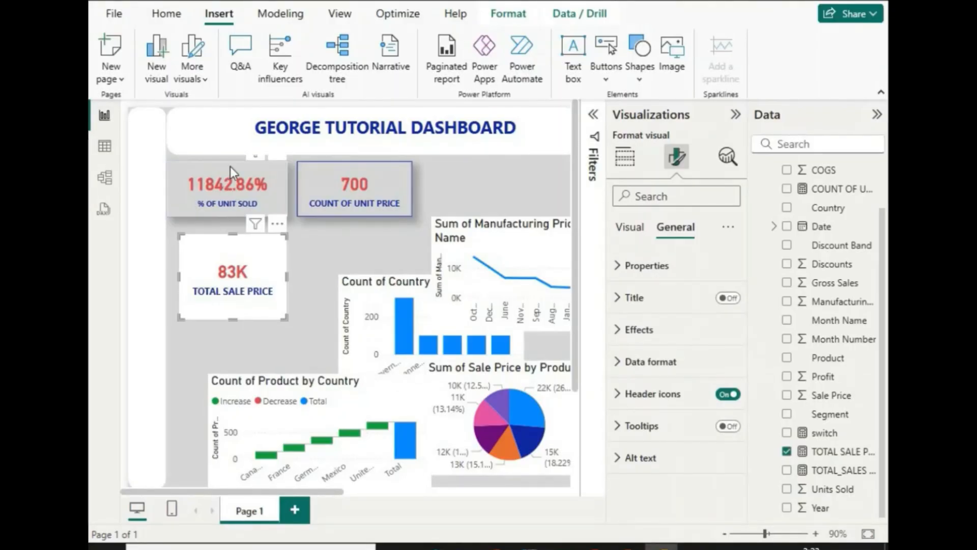
left_click(619, 299)
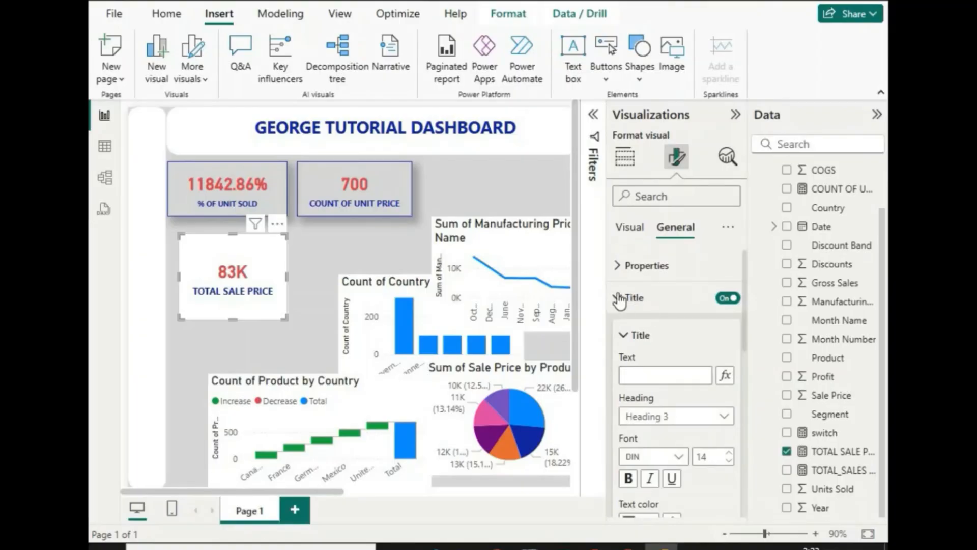
left_click(712, 301)
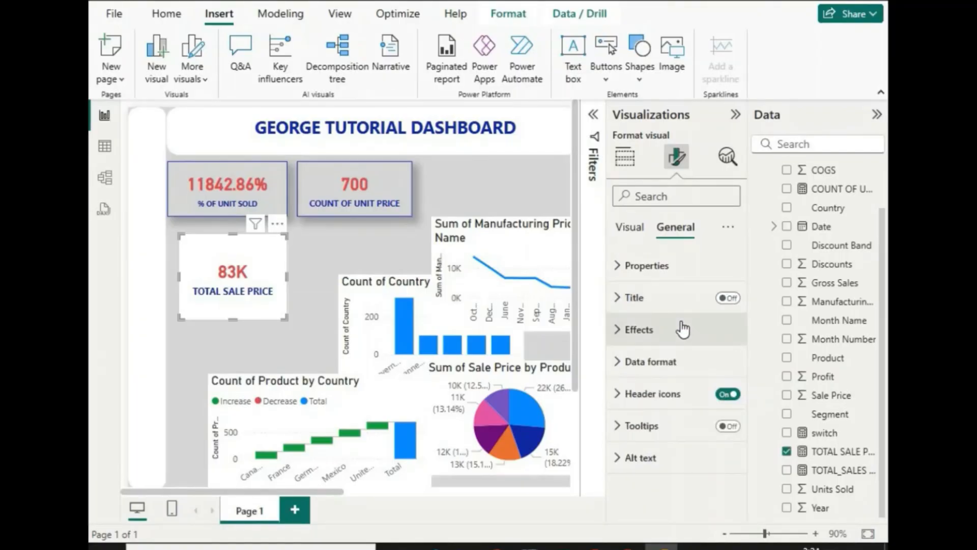
left_click(617, 331)
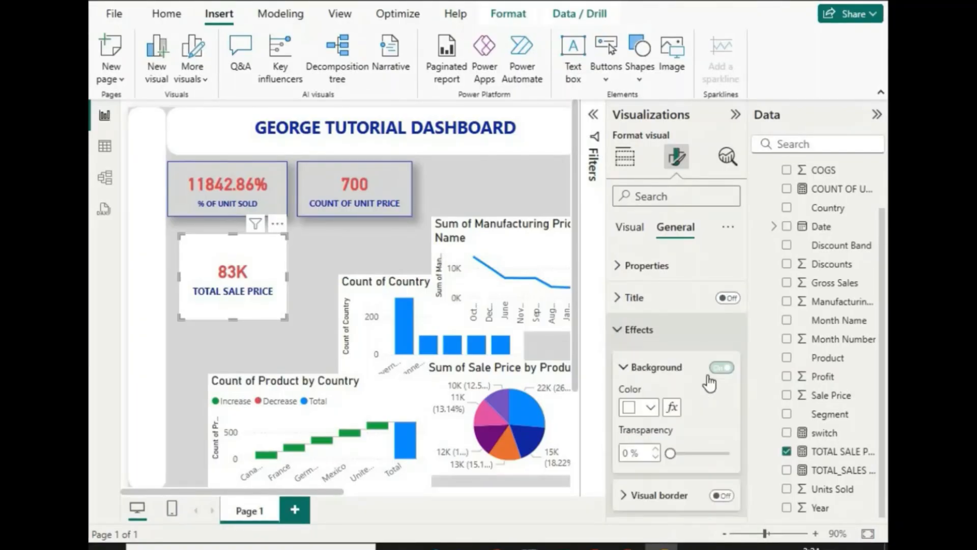
left_click(722, 367)
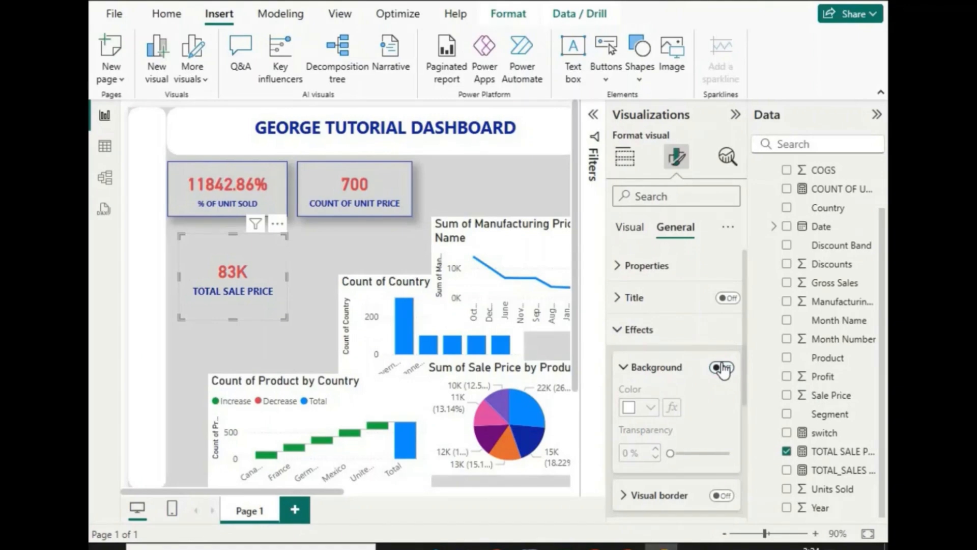
Add a visual border in dark blue (#12239E) with 0 px rounded corners to the TOTAL SALE PRICE card.
scroll(649, 354, "down", 3)
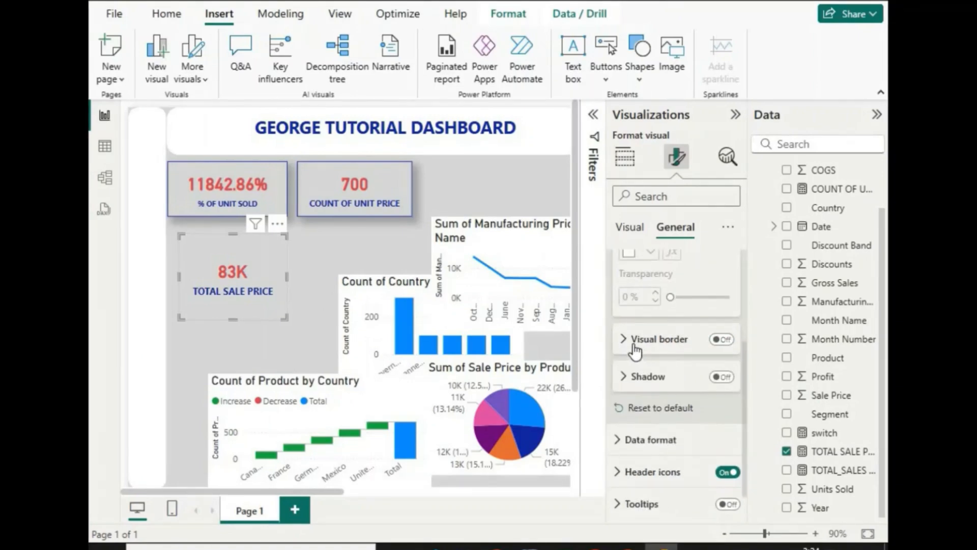
left_click(722, 340)
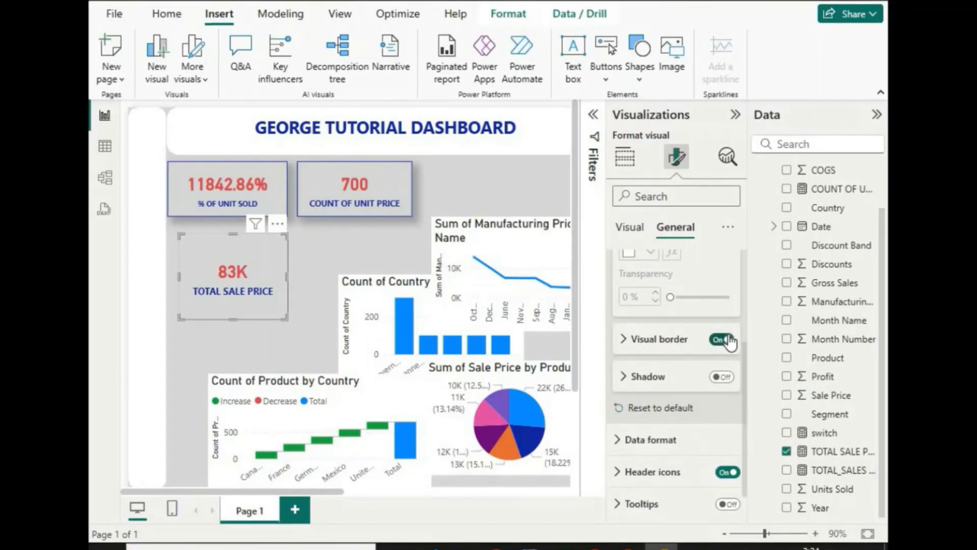
left_click(622, 339)
left_click(649, 379)
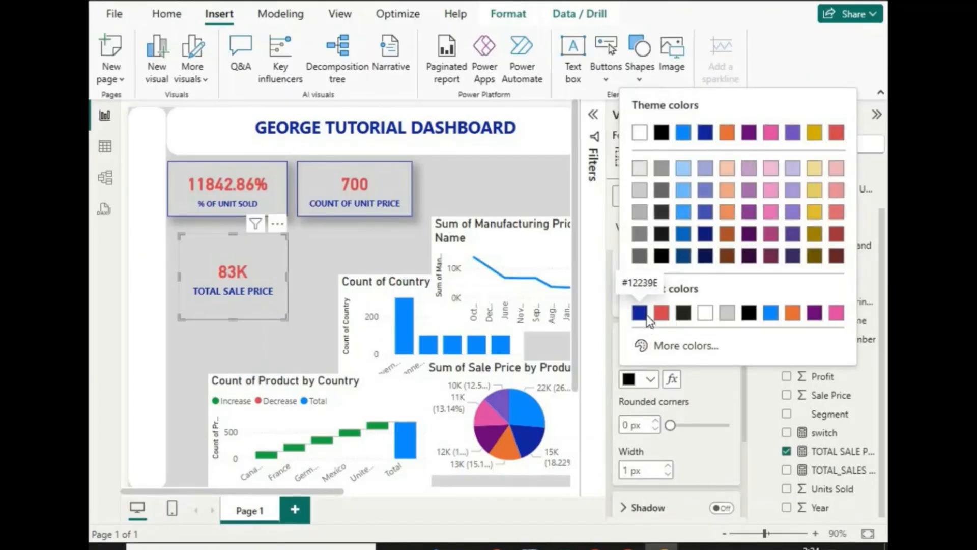
left_click(642, 317)
left_click(655, 421)
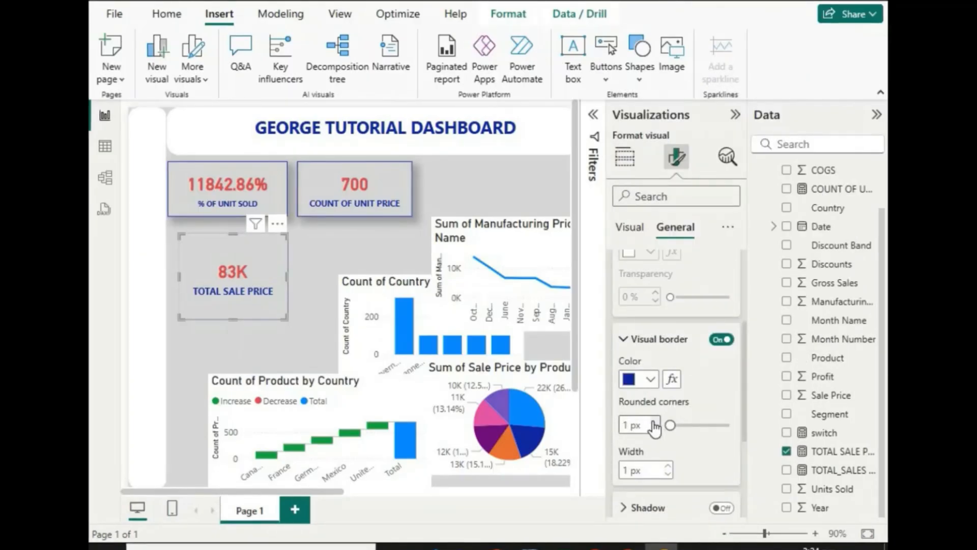
left_click(655, 421)
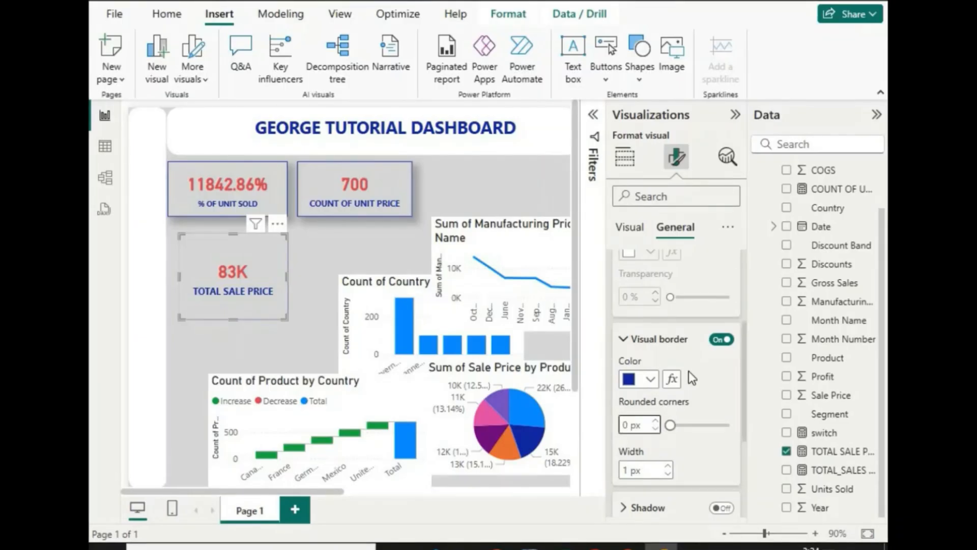
Turn on the shadow effect for the TOTAL SALE PRICE card.
scroll(688, 372, "down", 2)
scroll(687, 366, "down", 2)
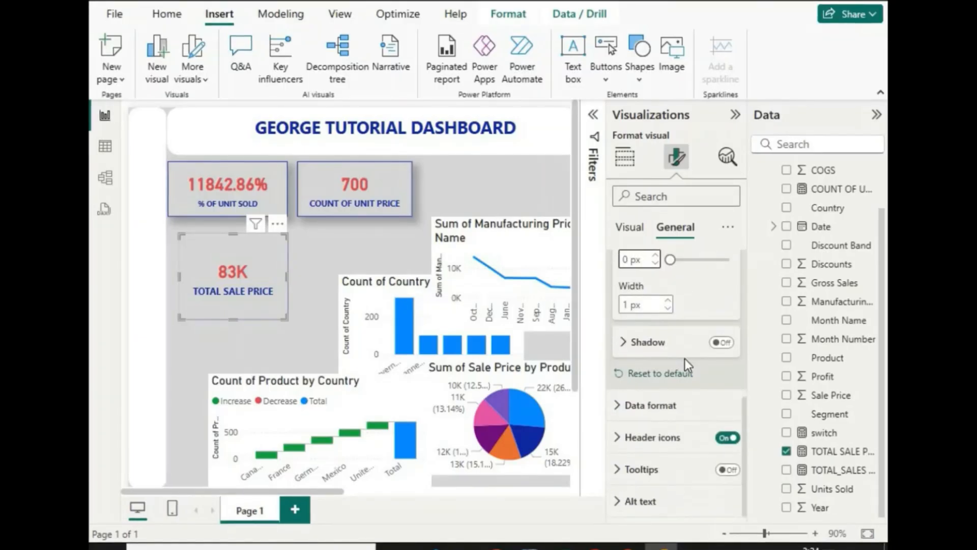
scroll(678, 346, "up", 2)
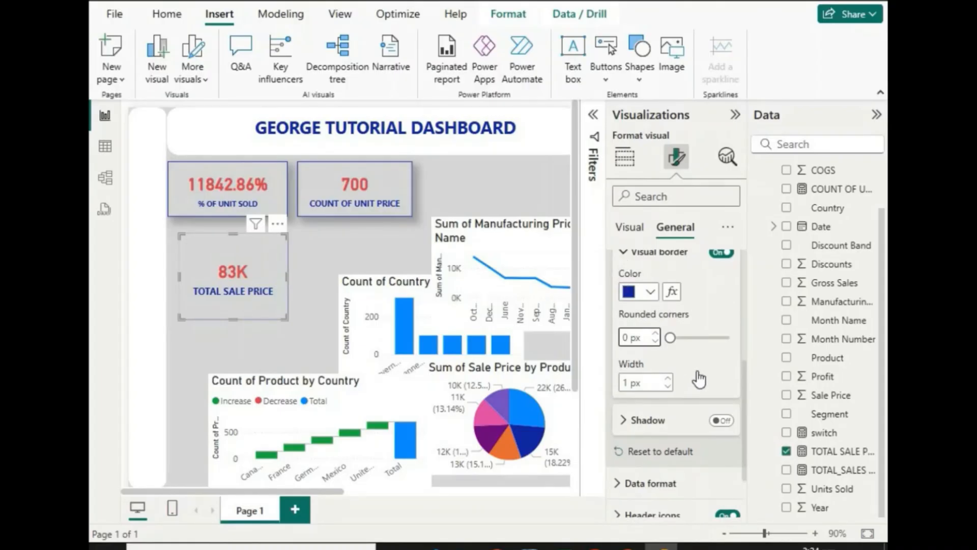
left_click(721, 342)
left_click(624, 342)
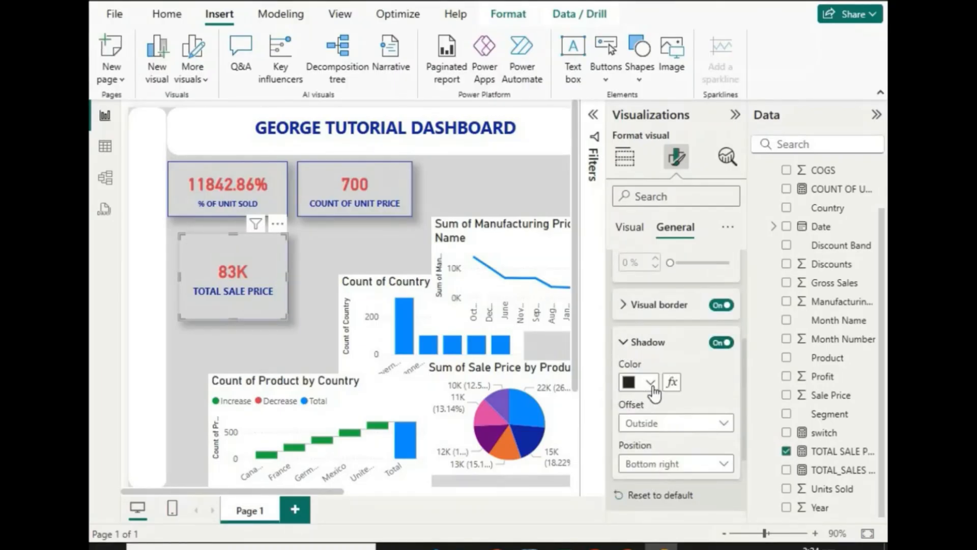
left_click(623, 344)
scroll(688, 377, "up", 4)
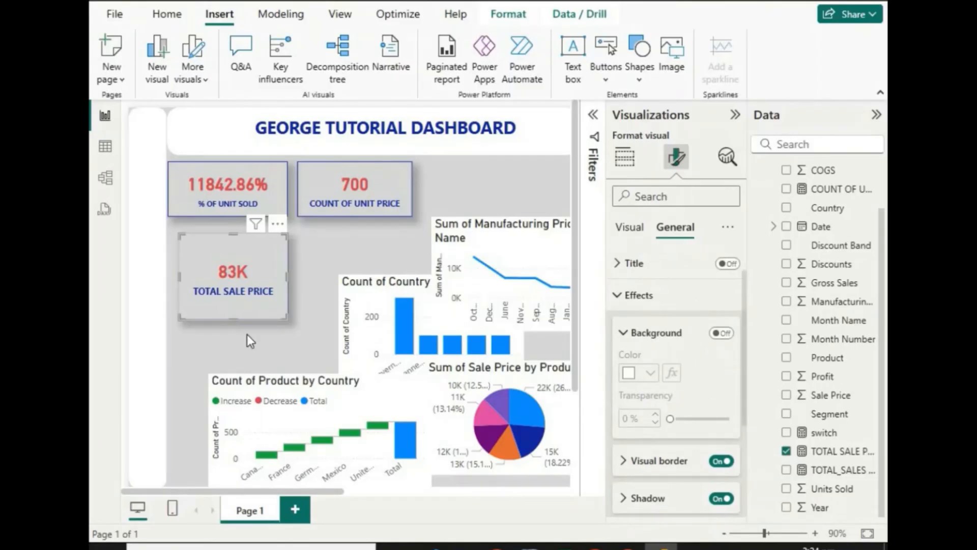
Reduce the height of the TOTAL SALE PRICE card and move it into the card row beside COUNT OF UNIT PRICE.
left_click(255, 318)
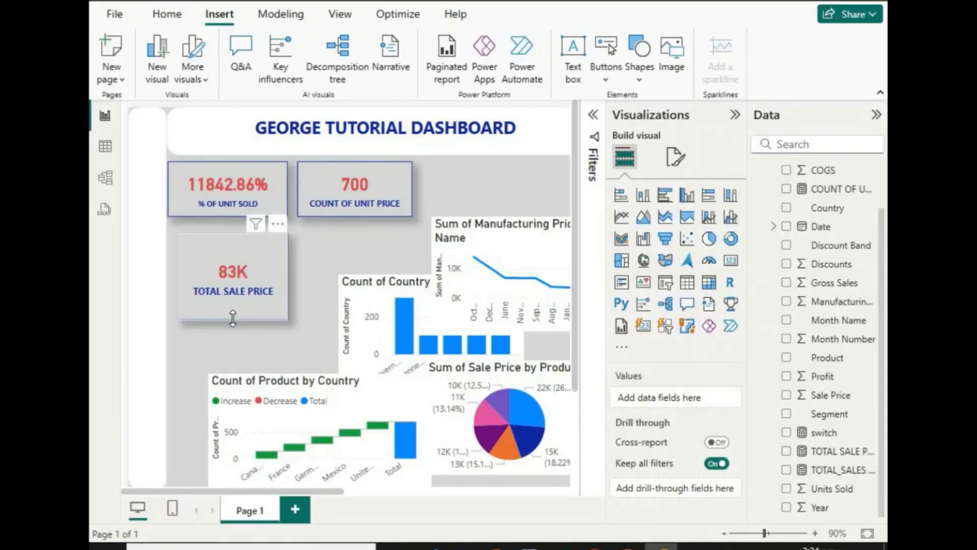
left_click_drag(234, 319, 234, 286)
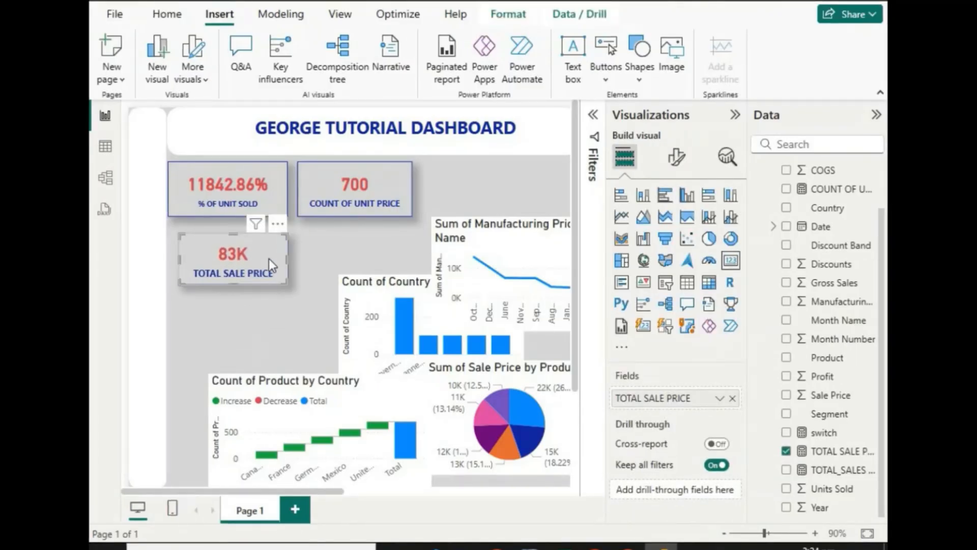
left_click_drag(268, 259, 508, 195)
Move the Sum of Manufacturing Price by Month Name chart away from the TOTAL SALE PRICE card, over the Count of Country by Segment chart.
left_click_drag(487, 262, 264, 294)
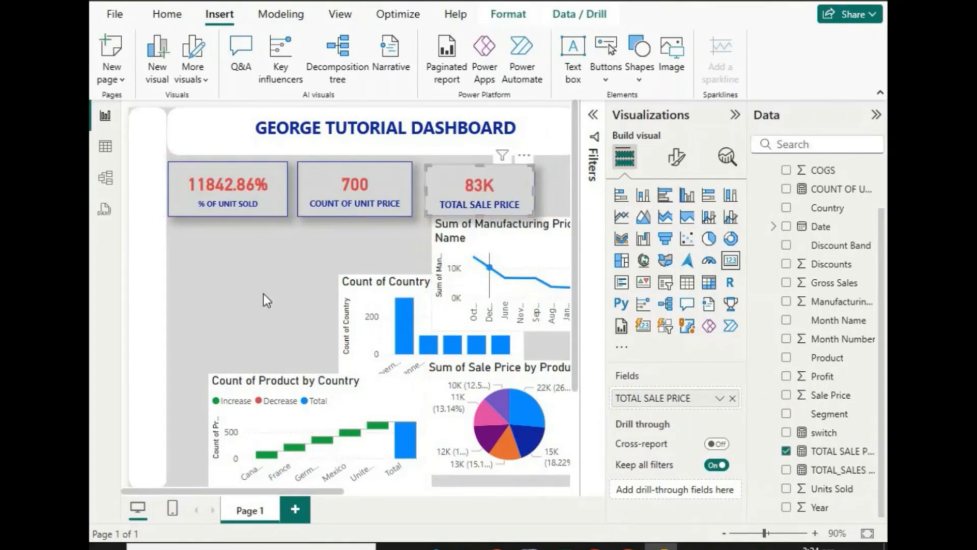
left_click_drag(392, 287, 360, 312)
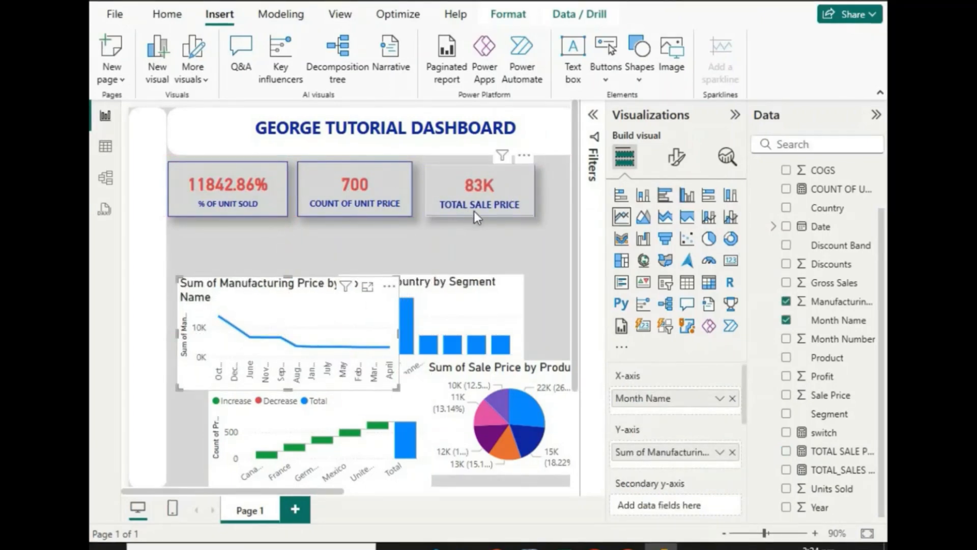
Align the TOTAL SALE PRICE card with the other cards and space it and the COUNT OF UNIT PRICE card further apart.
left_click_drag(475, 211, 478, 219)
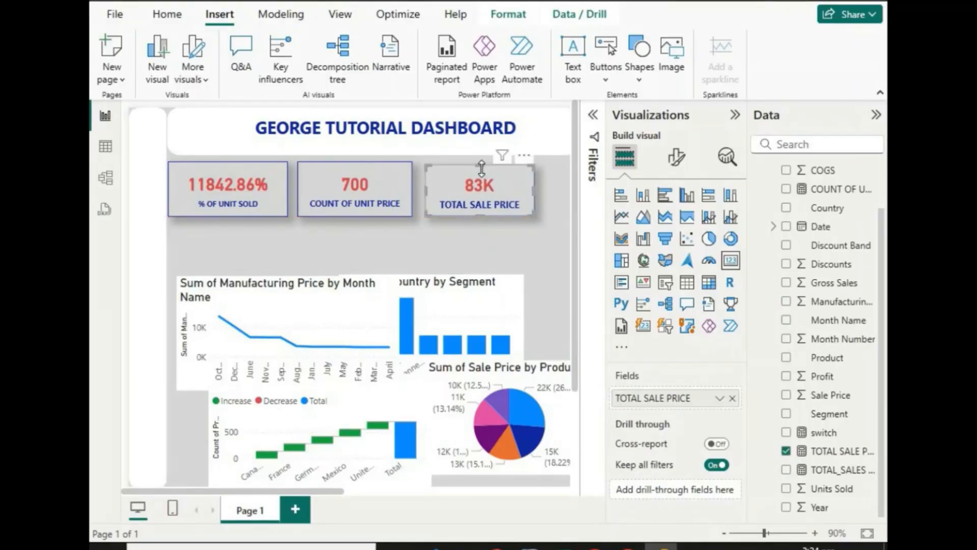
left_click_drag(482, 166, 506, 194)
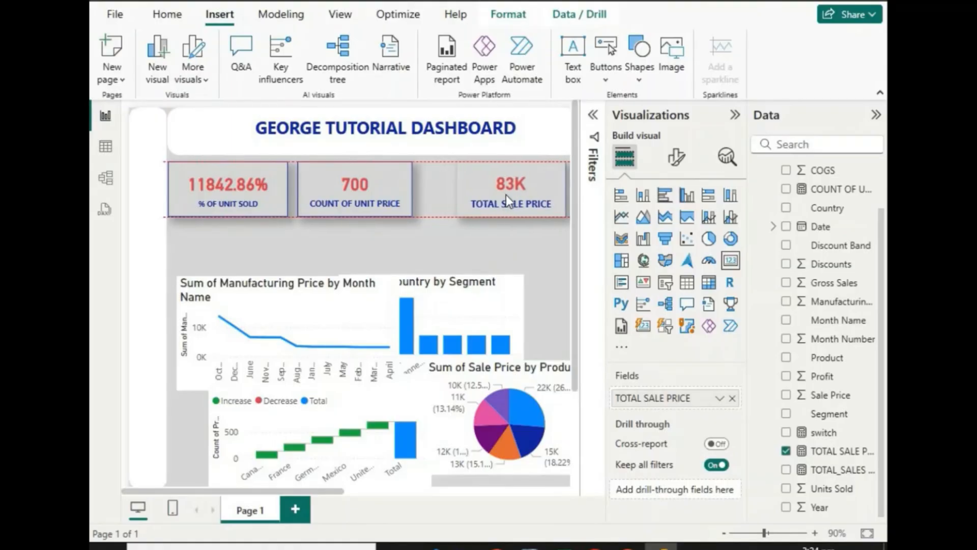
left_click_drag(358, 193, 367, 193)
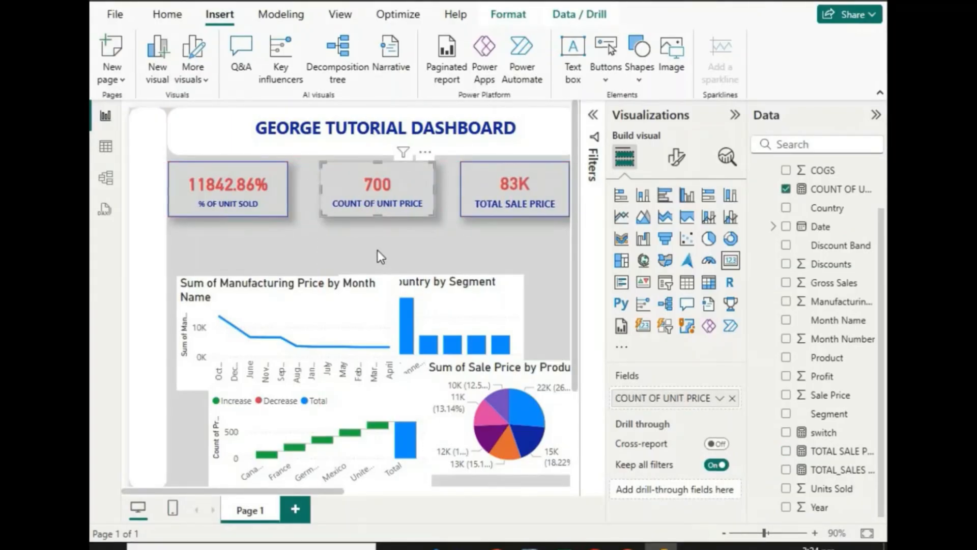
left_click(375, 254)
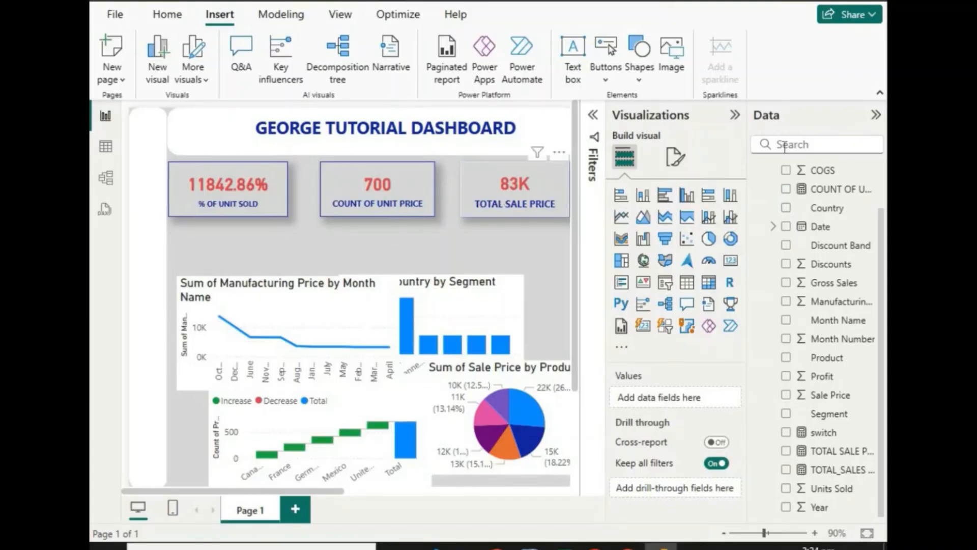
Collapse the Data pane to free more room for the report canvas.
left_click(773, 226)
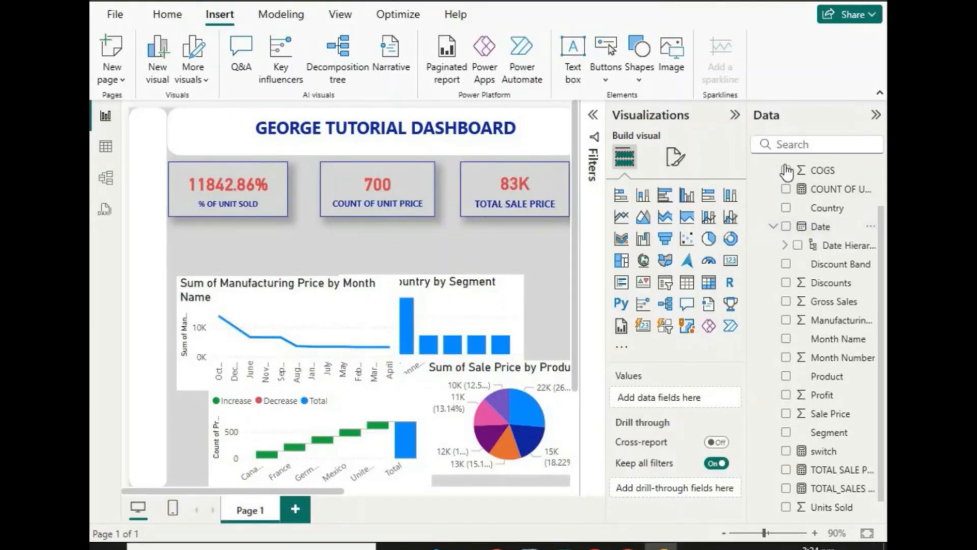
scroll(786, 172, "up", 2)
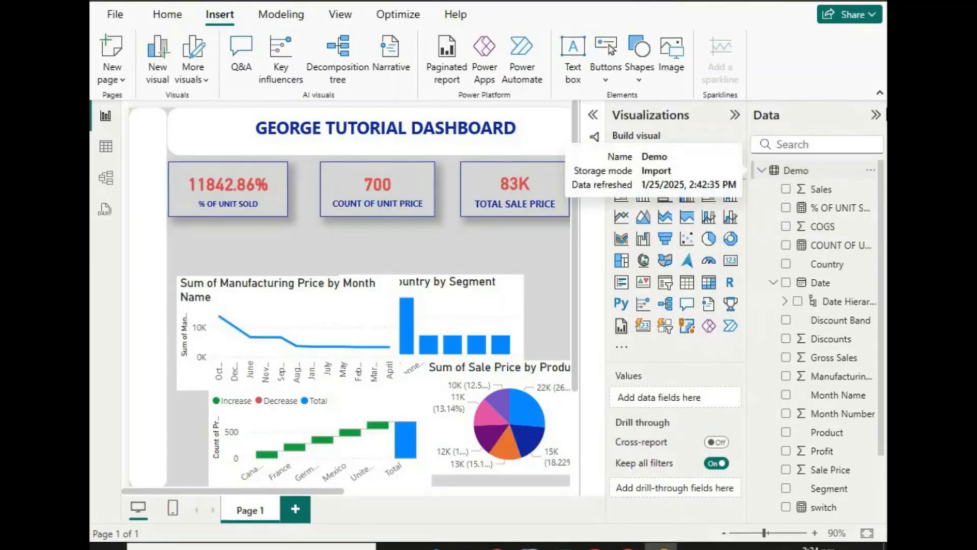
left_click(786, 172)
left_click(875, 114)
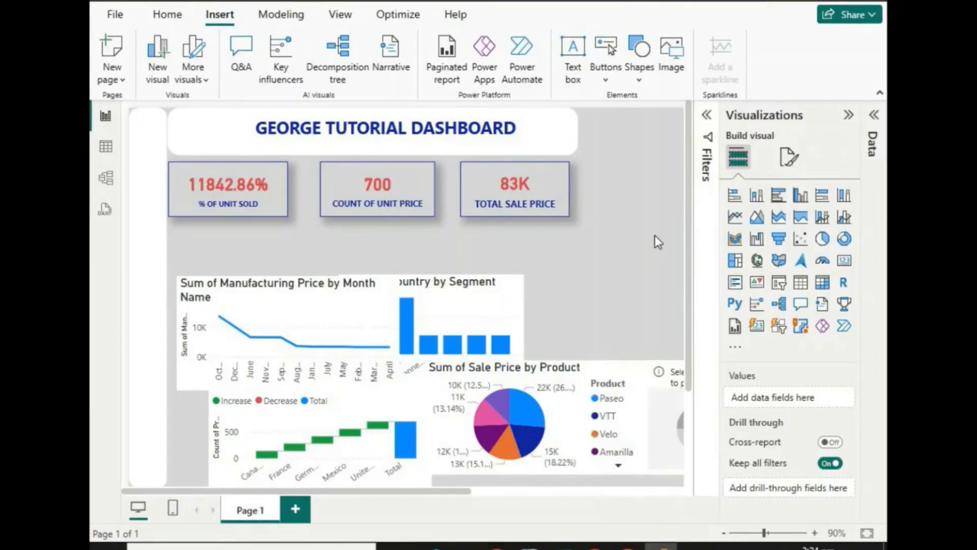
Widen the white header bar to the edge of the visible canvas and spread the three KPI cards out beneath it.
left_click(578, 133)
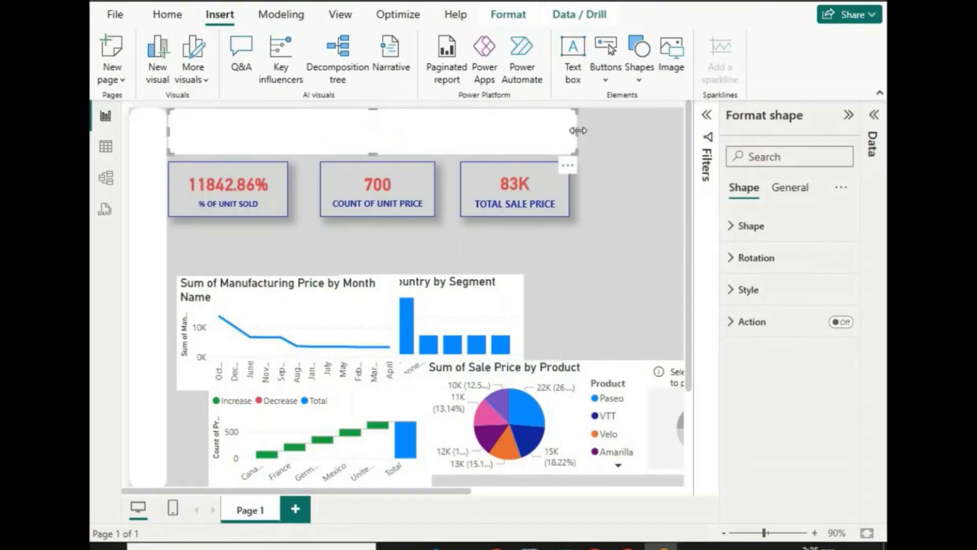
left_click_drag(579, 134, 685, 131)
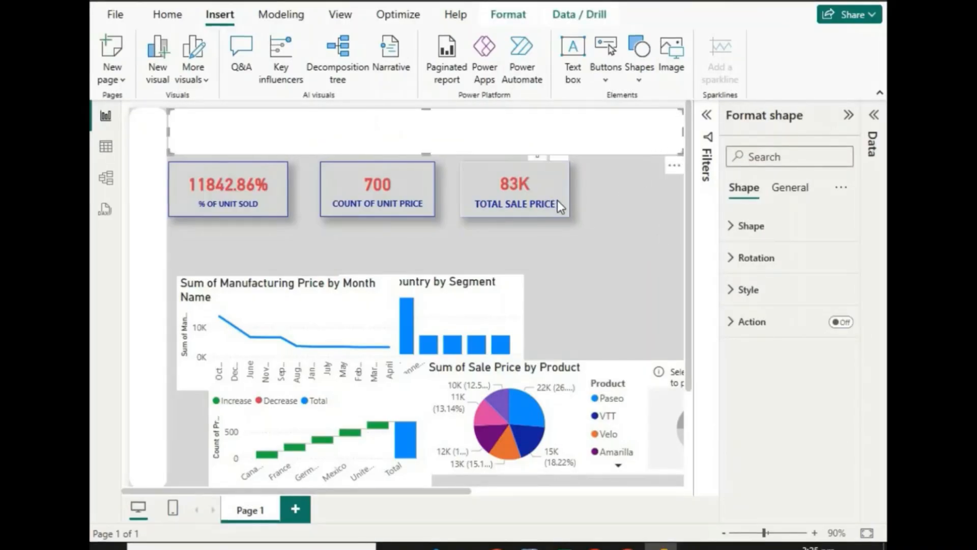
left_click_drag(552, 195, 667, 199)
left_click_drag(404, 190, 455, 185)
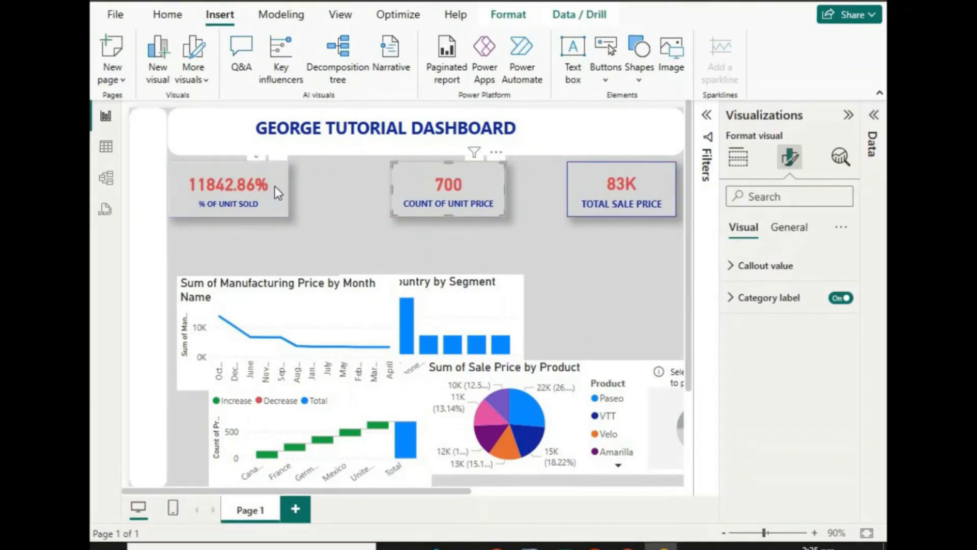
left_click_drag(275, 187, 297, 186)
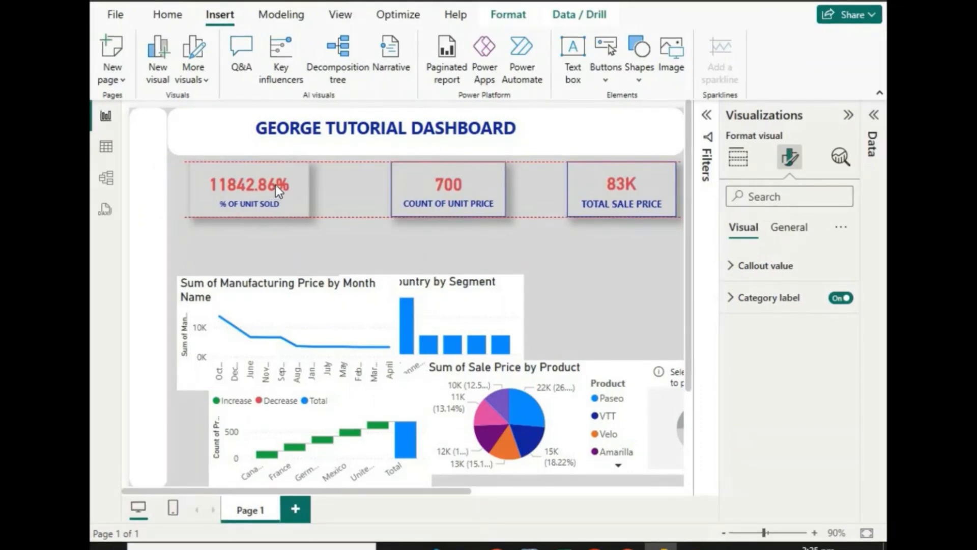
left_click(614, 260)
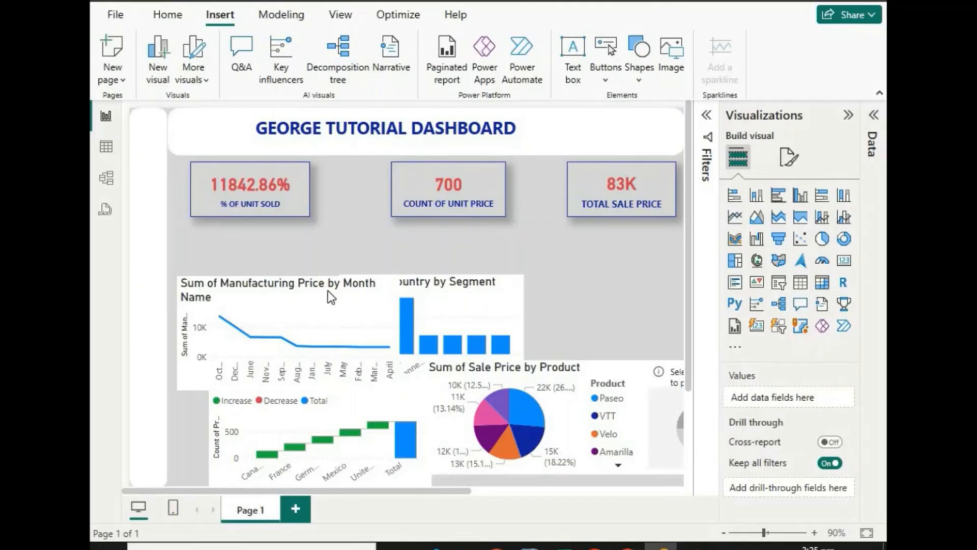
Move the Sum of Manufacturing Price by Month Name chart up to just below the % OF UNIT SOLD card.
left_click_drag(294, 316, 280, 252)
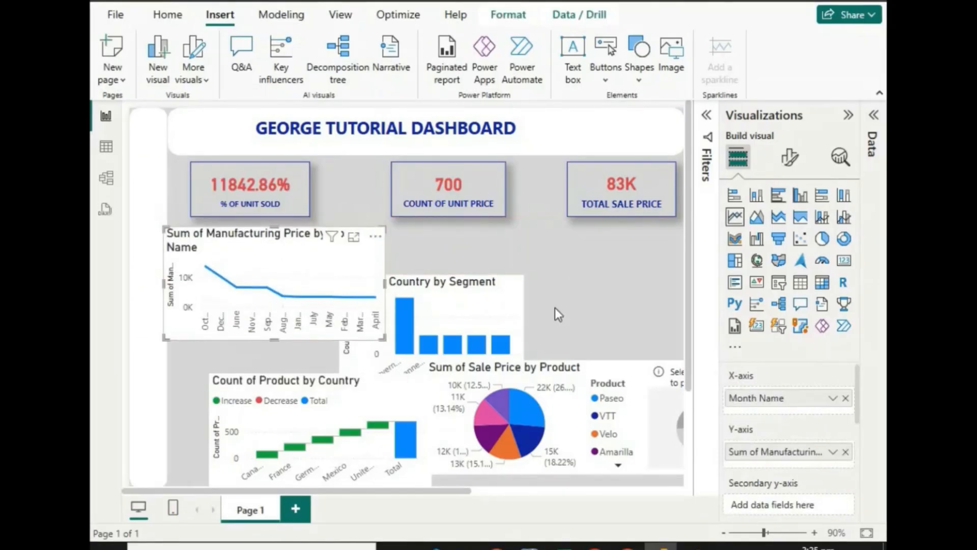
Place the Count of Country by Segment chart below the % OF UNIT SOLD card, with the manufacturing price line chart beside it.
left_click(521, 291)
left_click_drag(520, 291, 677, 296)
left_click_drag(314, 332, 507, 438)
left_click_drag(621, 302, 292, 252)
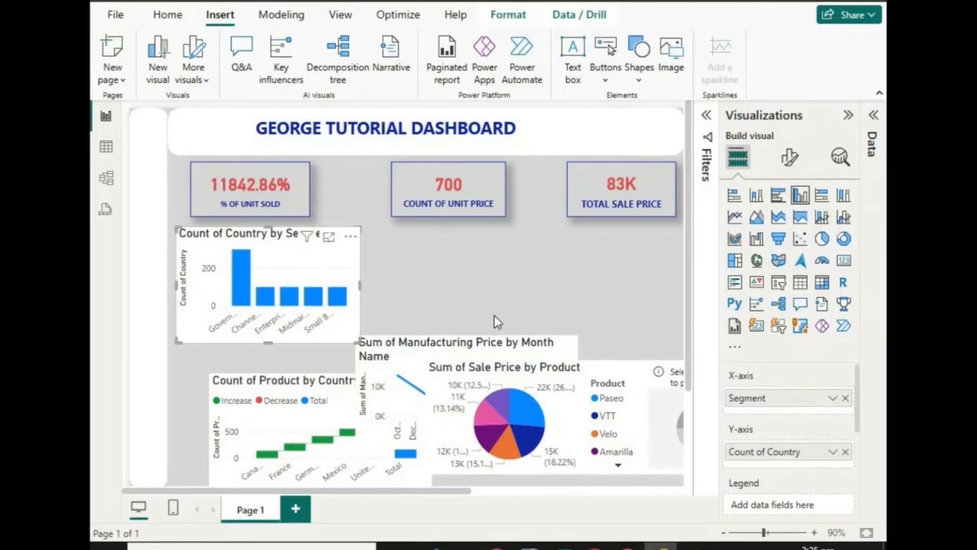
left_click_drag(462, 357, 524, 258)
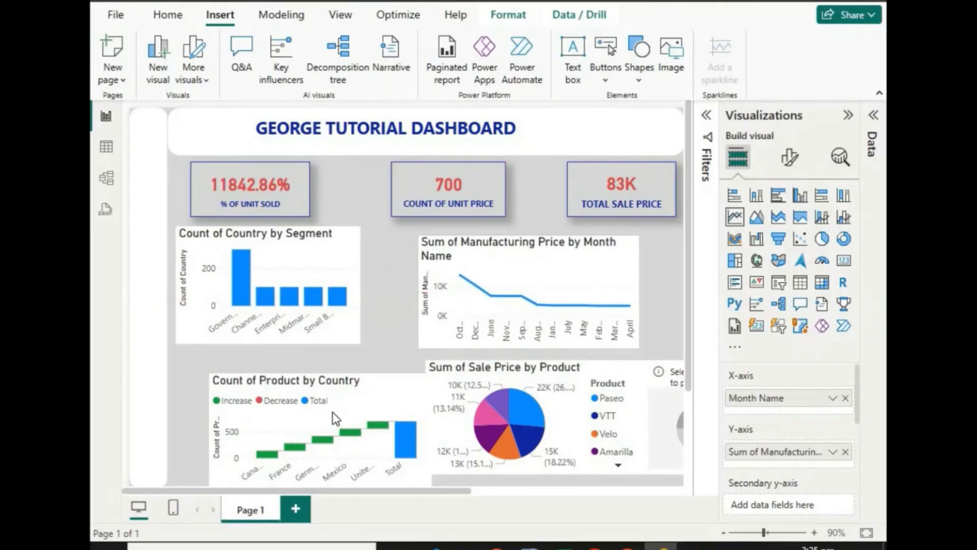
Line up the Count of Product by Country chart under the Segment chart and shift the manufacturing price chart beneath the TOTAL SALE PRICE card.
left_click_drag(332, 412, 298, 404)
left_click_drag(525, 308, 569, 307)
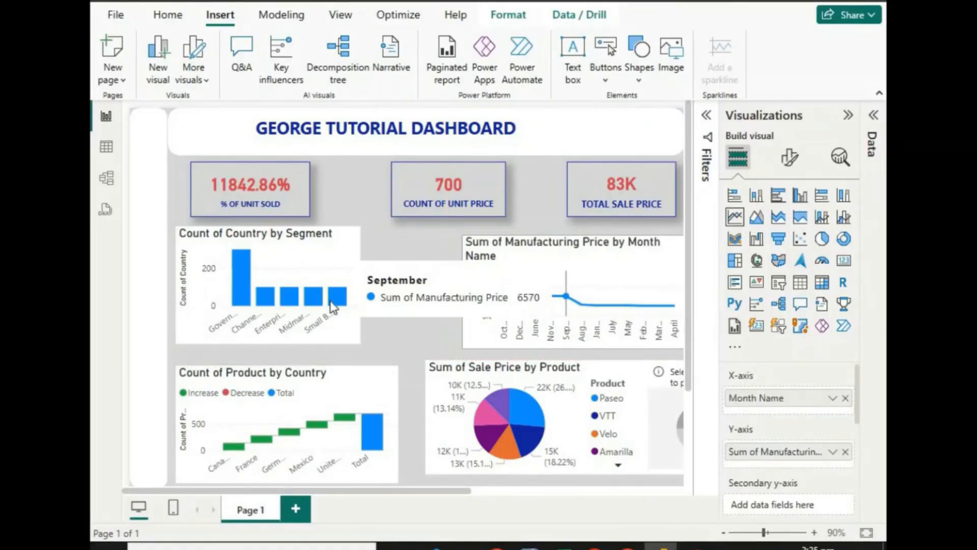
left_click(372, 340)
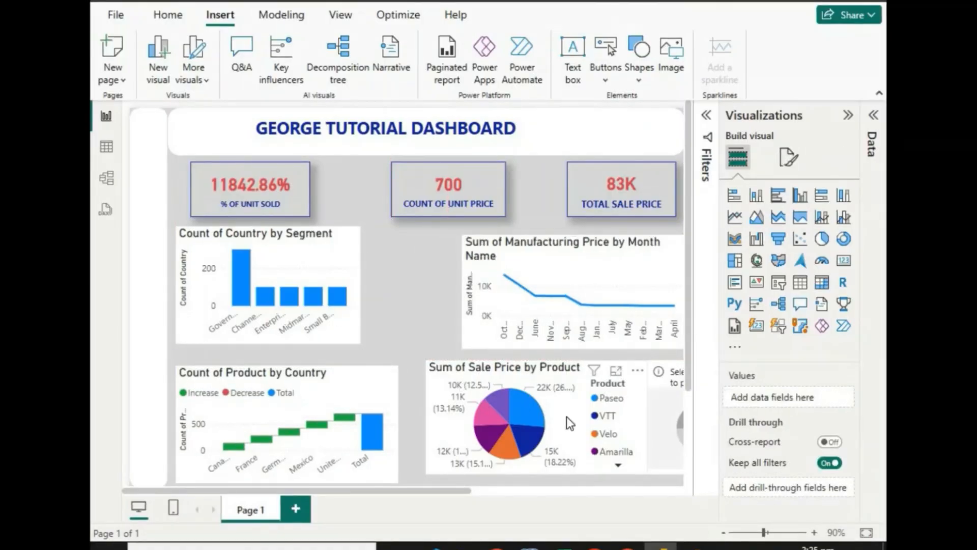
Remove the empty donut chart and place the Sum of Sale Price by Product pie chart below the manufacturing price line chart.
left_click_drag(566, 416, 502, 424)
left_click_drag(665, 407, 549, 407)
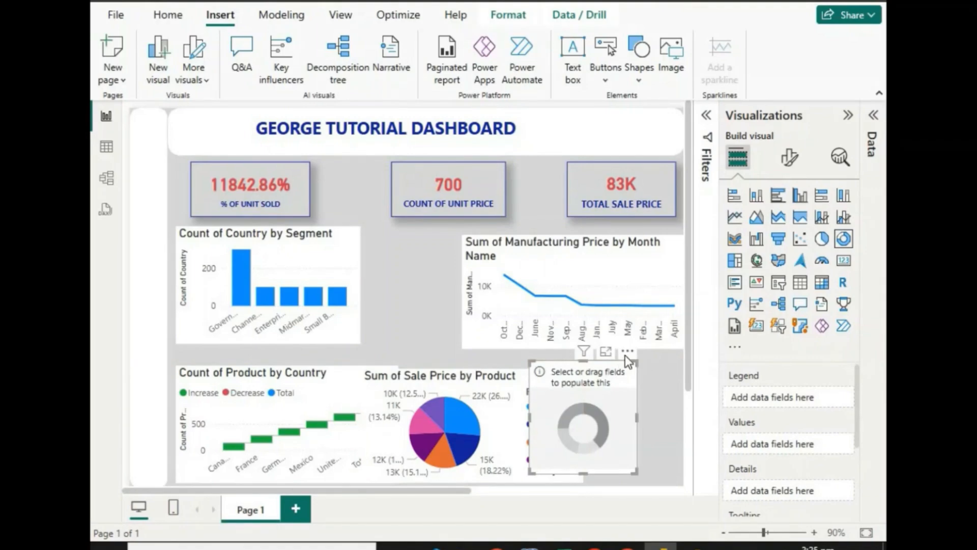
left_click(625, 354)
left_click(663, 372)
left_click_drag(557, 407, 609, 400)
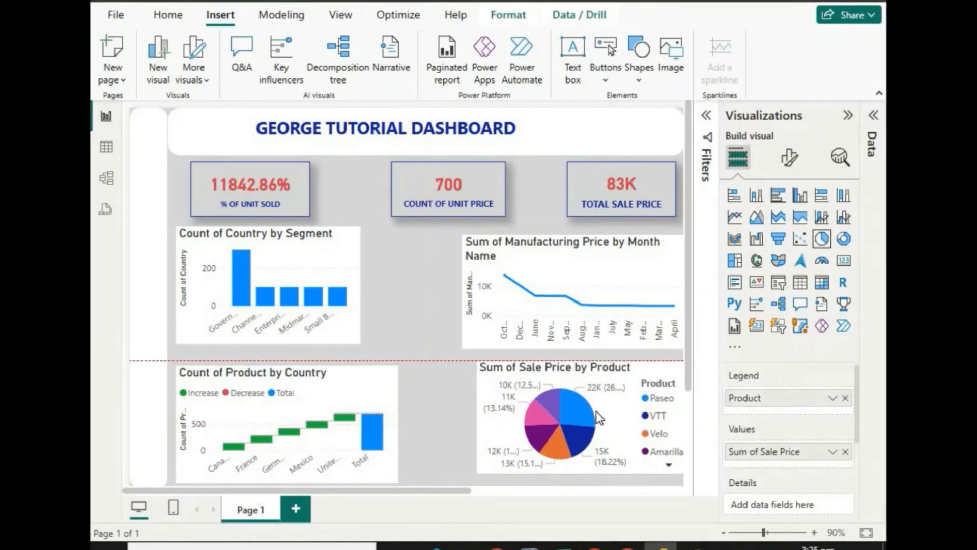
Format the Y-axis values of the Count of Country by Segment chart as bold at font size 11.
left_click(342, 264)
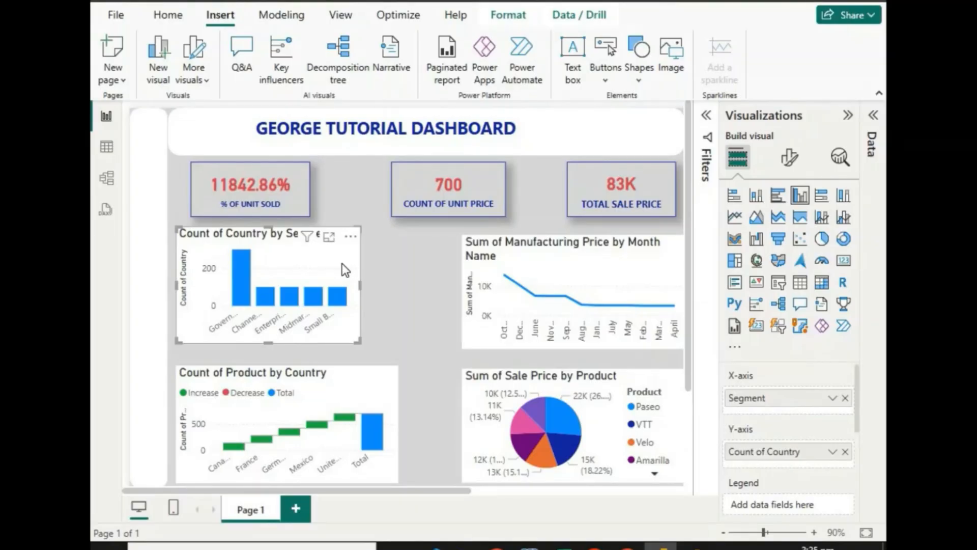
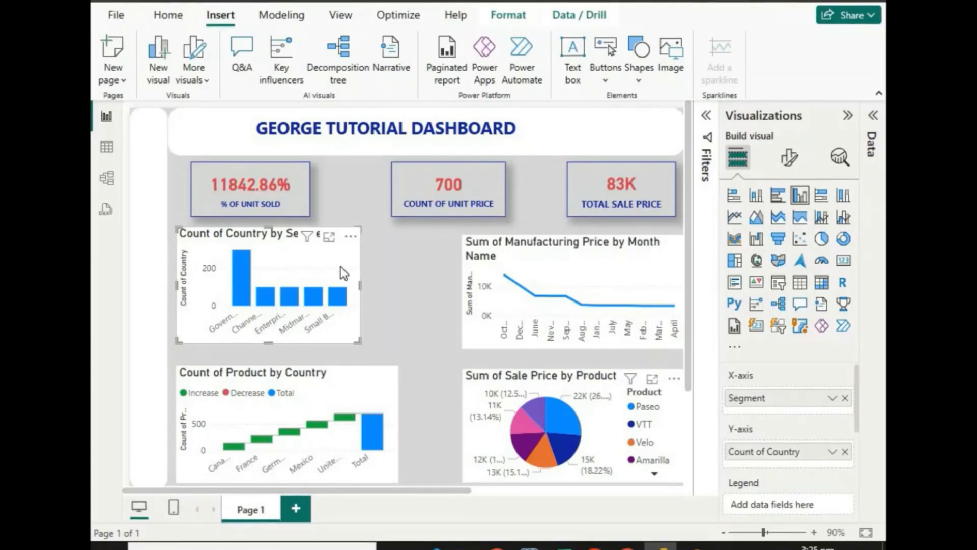
left_click(386, 284)
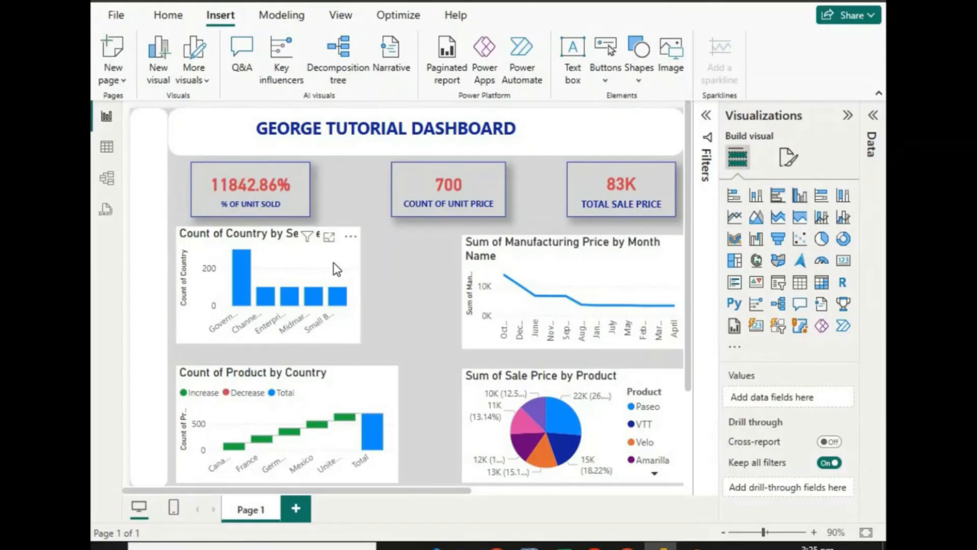
left_click(334, 262)
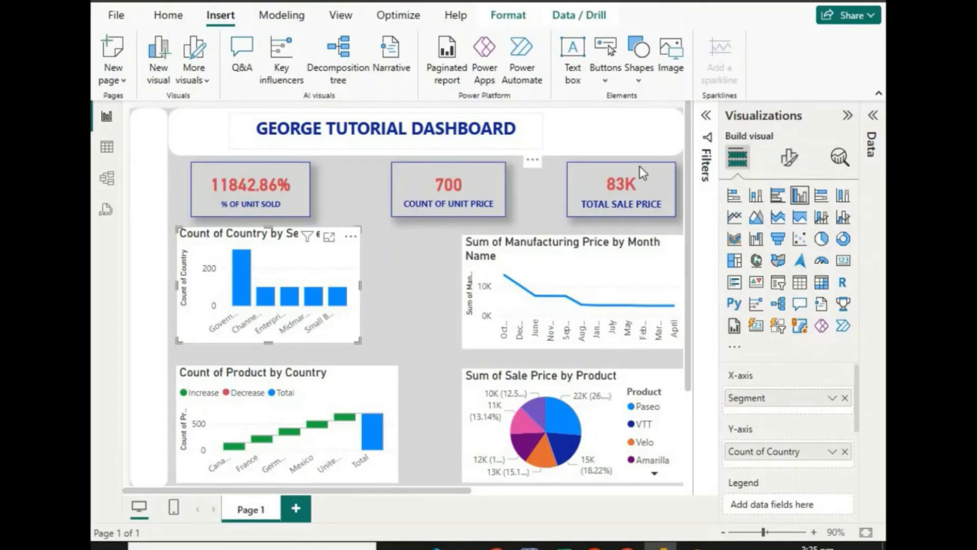
left_click(791, 162)
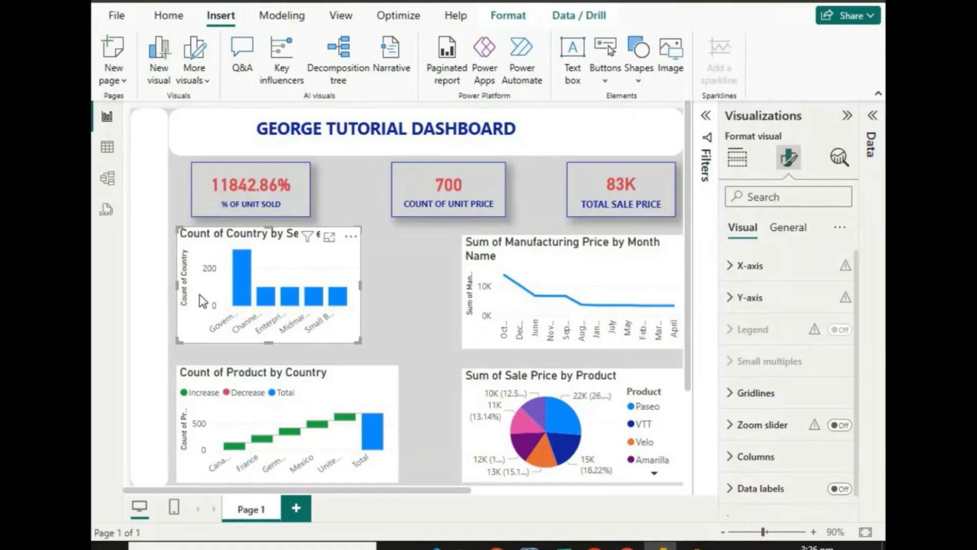
left_click(733, 299)
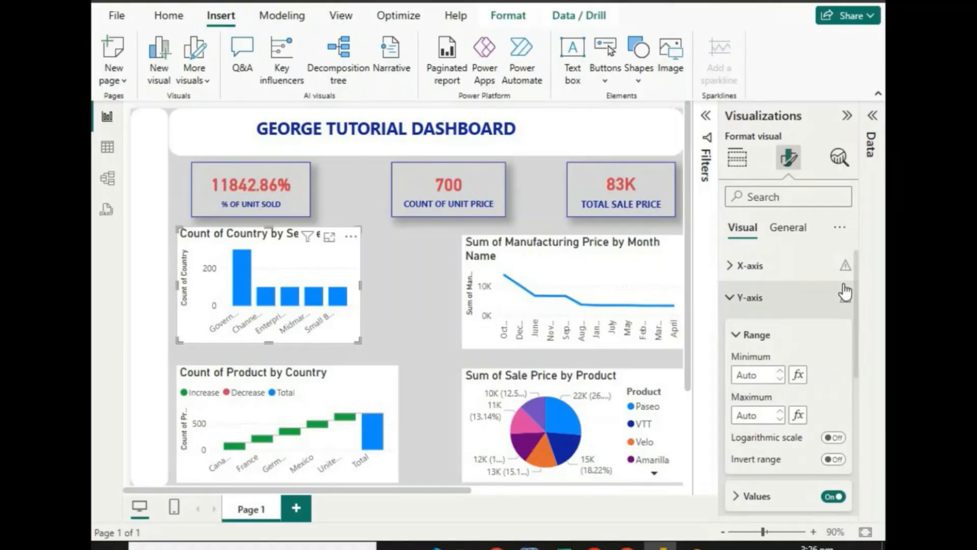
scroll(816, 318, "down", 3)
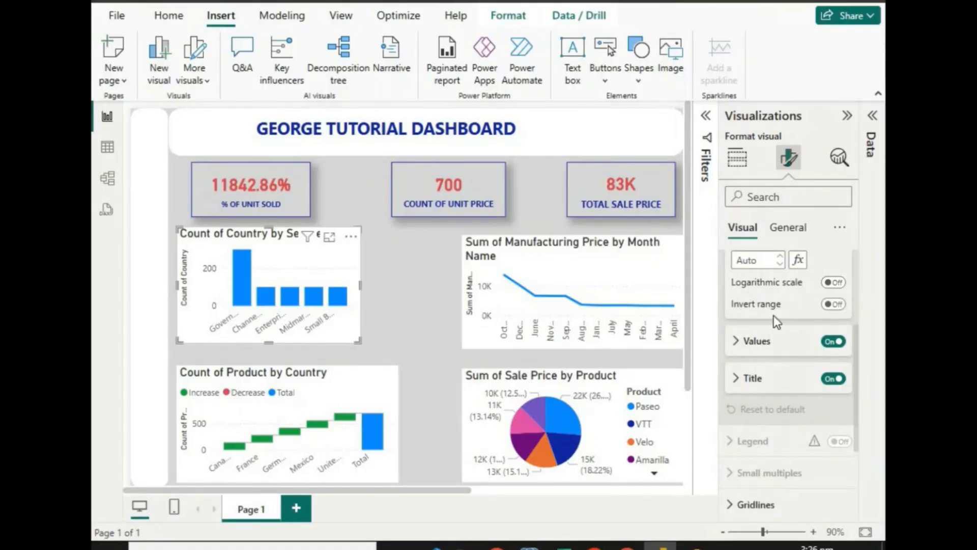
left_click(737, 344)
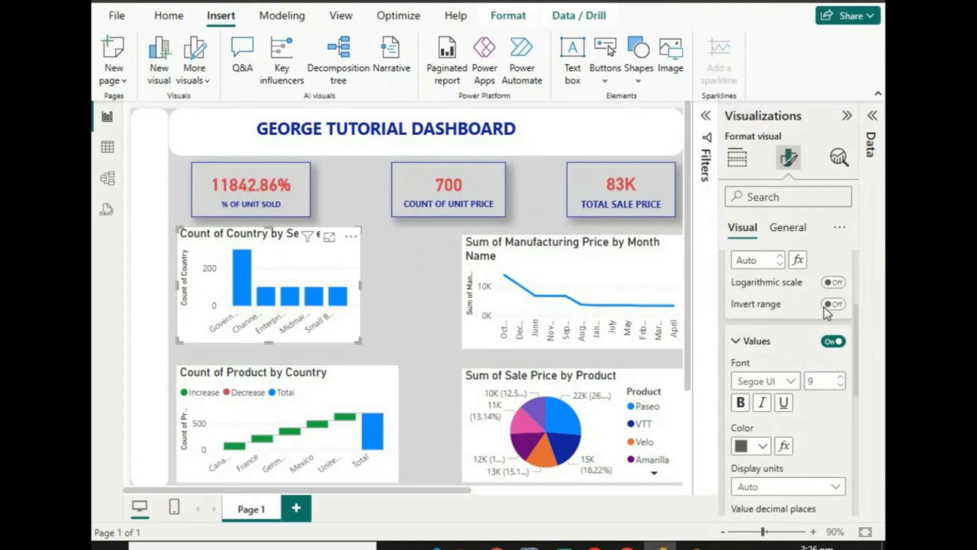
scroll(822, 306, "down", 2)
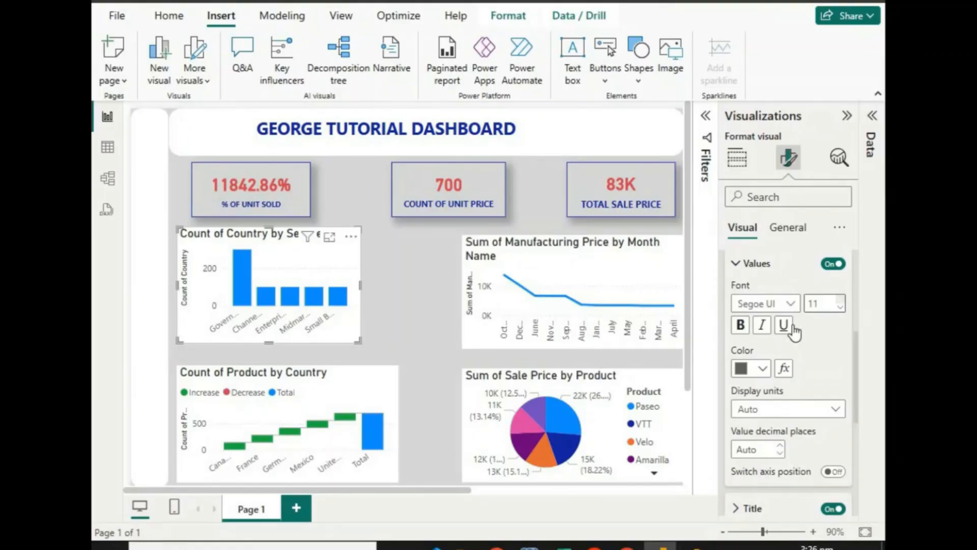
left_click(740, 325)
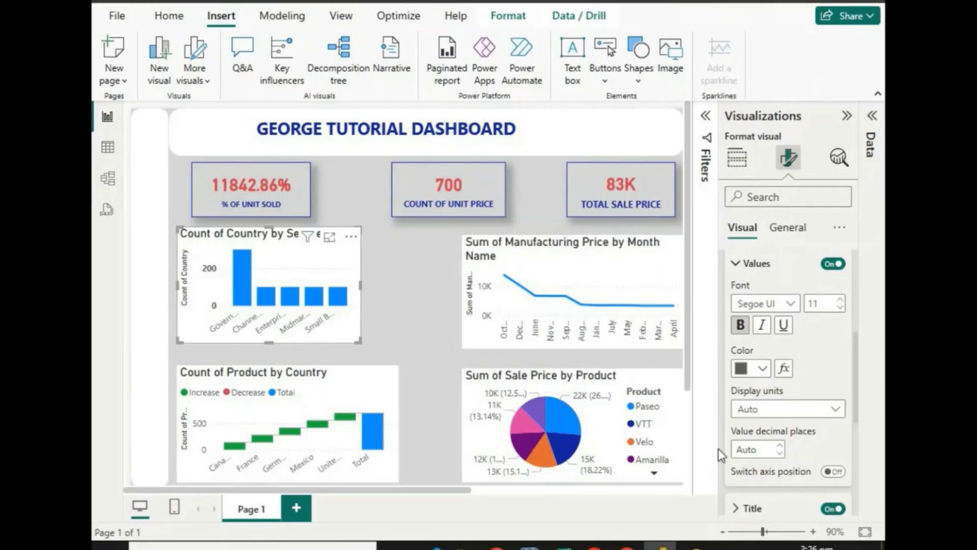
Recolor the Segment chart's Y-axis values using the recent colors, trying red and settling on near-black.
left_click(762, 368)
left_click(680, 301)
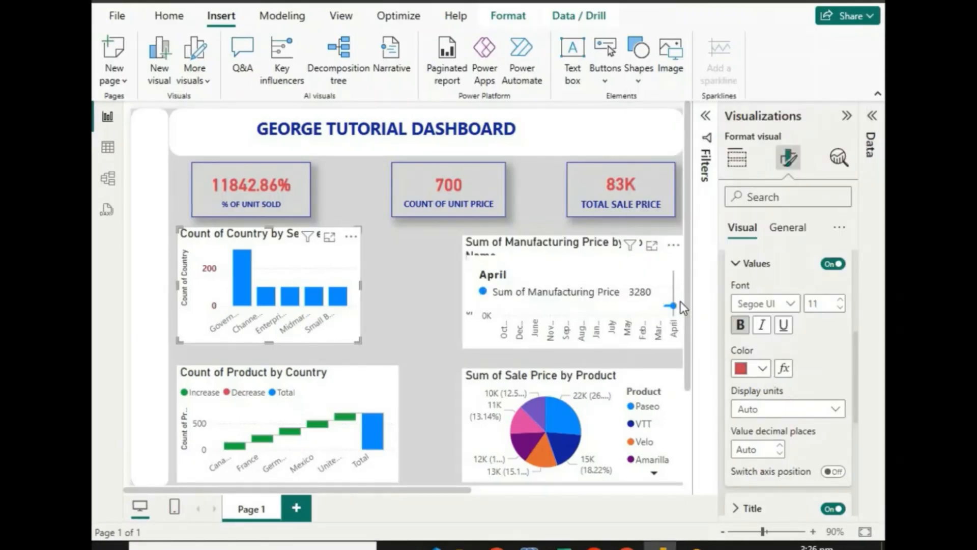
left_click(761, 368)
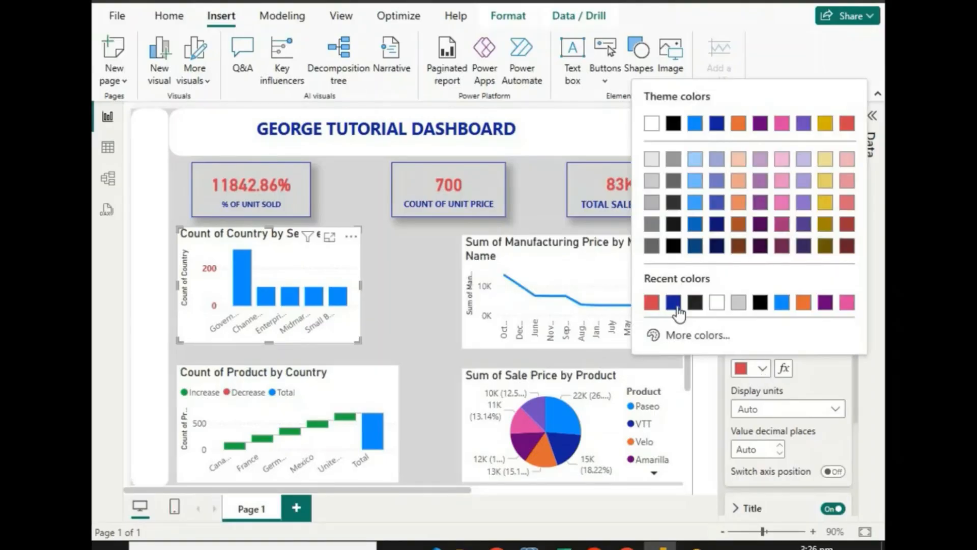
left_click(701, 301)
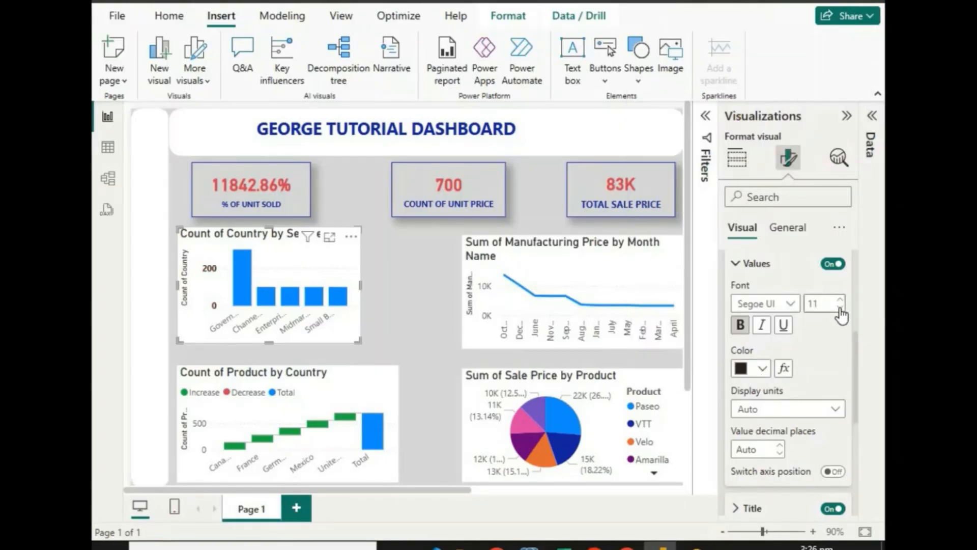
left_click(748, 274)
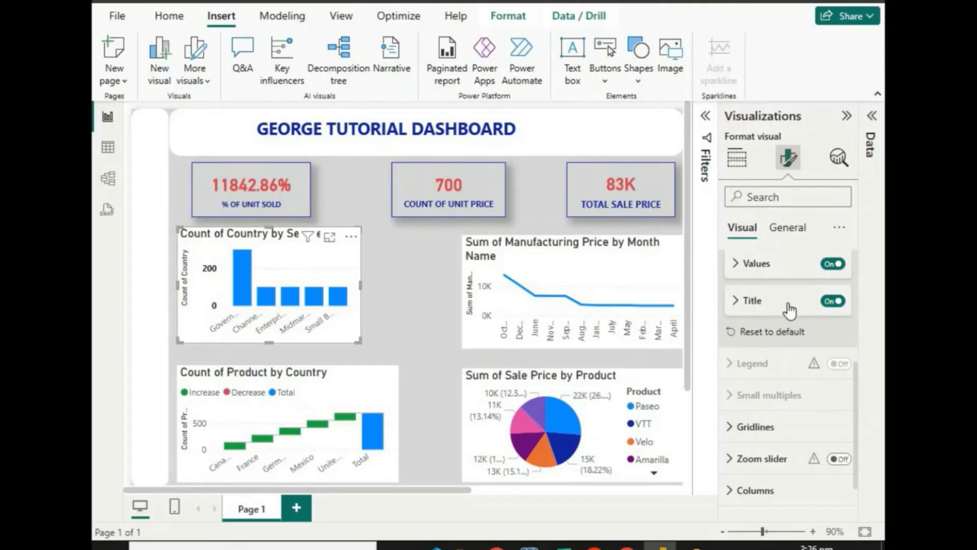
Make the Y-axis title of the Count of Country by Segment chart bold and red.
left_click(743, 308)
scroll(817, 384, "down", 2)
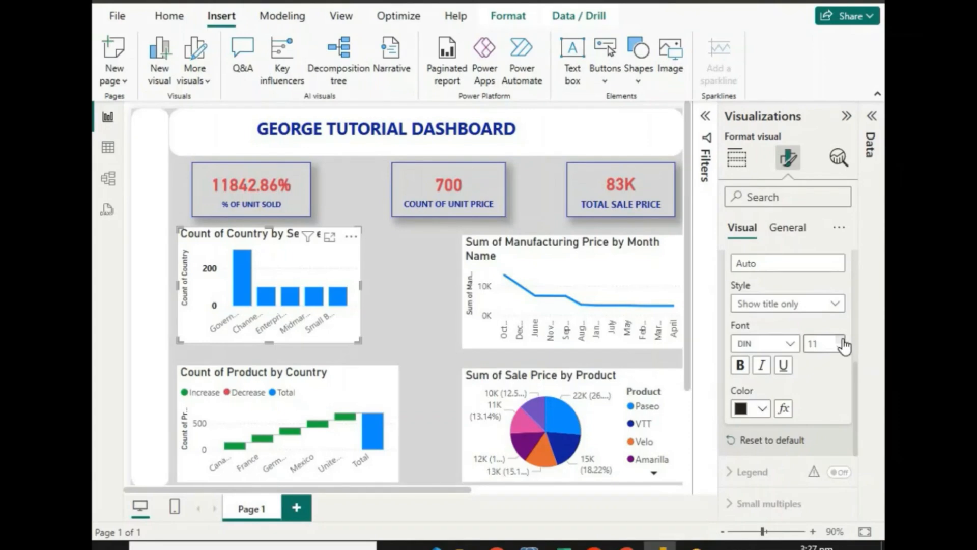
left_click(742, 366)
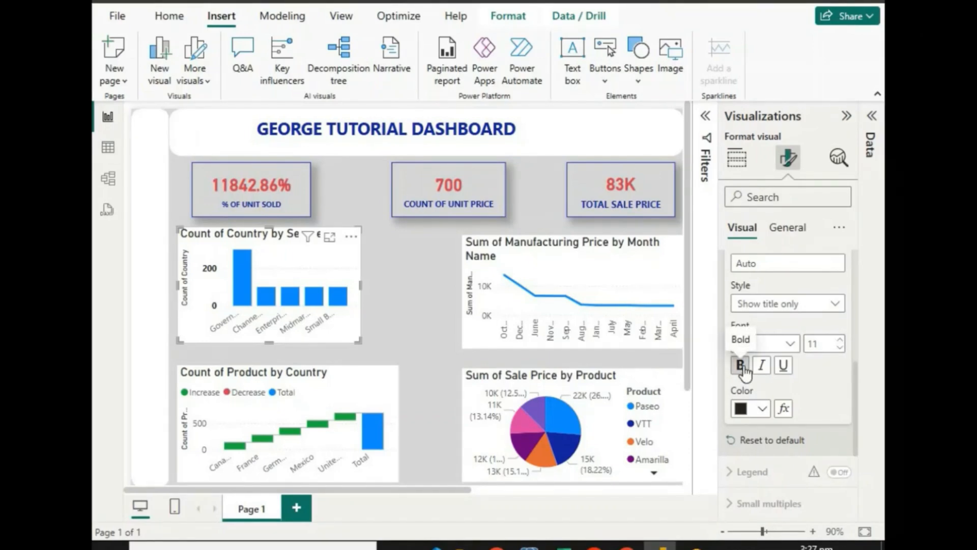
left_click(761, 408)
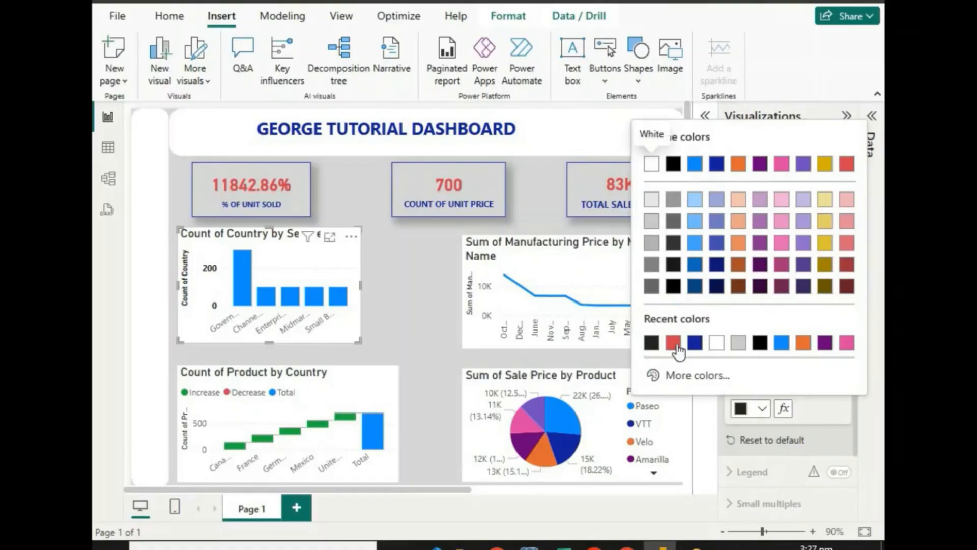
left_click(676, 345)
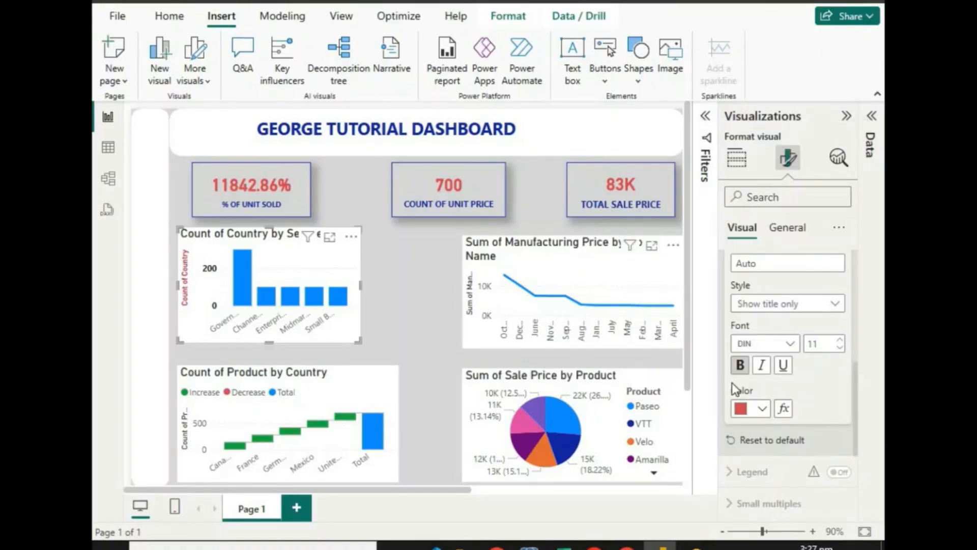
scroll(782, 385, "down", 3)
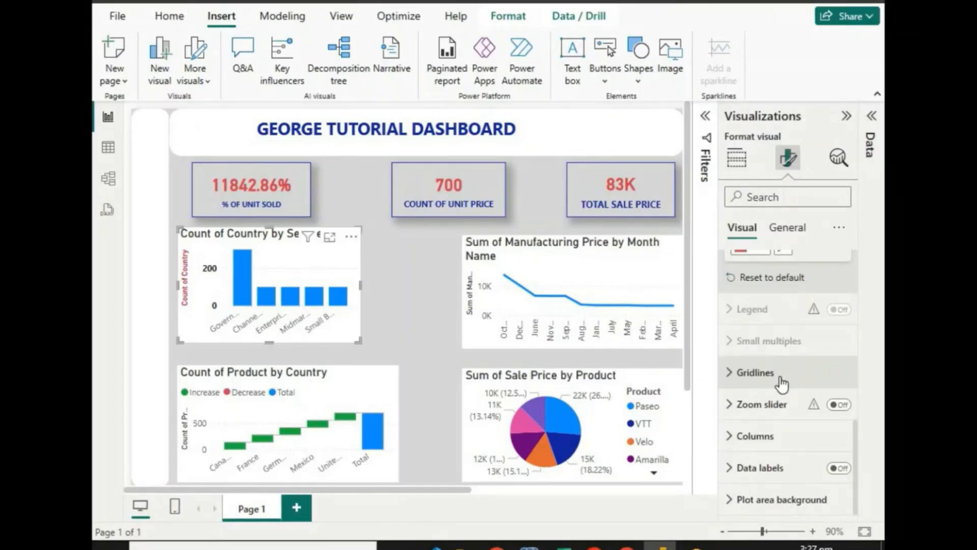
scroll(782, 385, "up", 4)
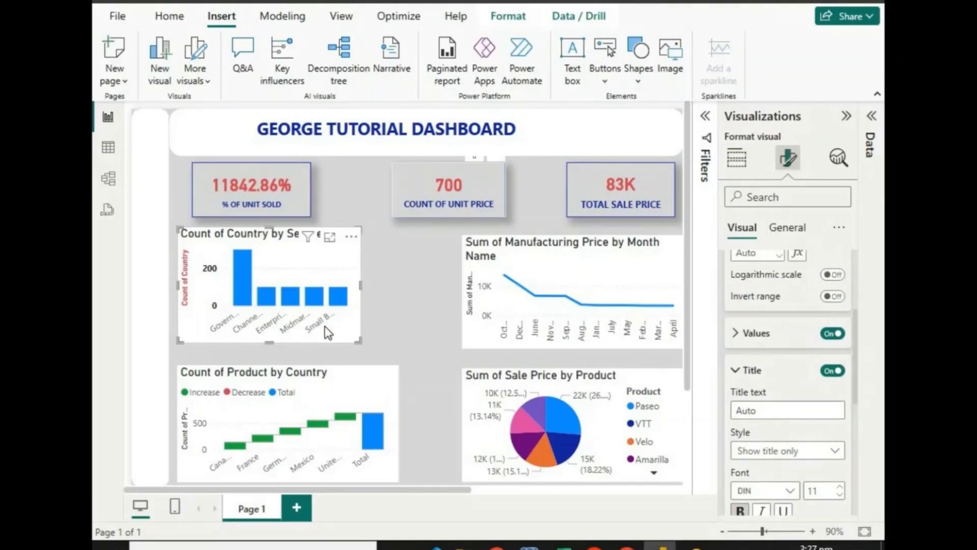
Make the Y-axis title of the Sum of Manufacturing Price by Month Name line chart bold and red.
left_click(547, 264)
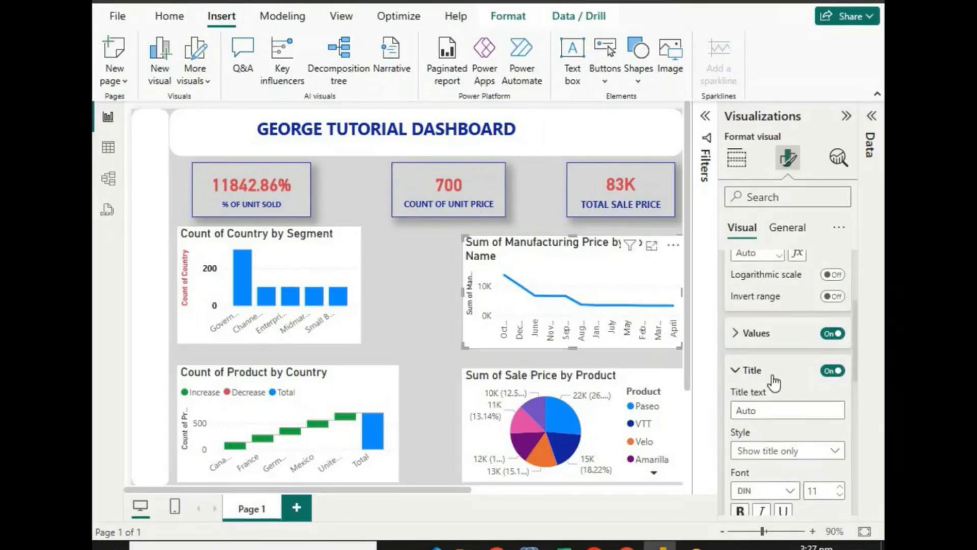
scroll(798, 384, "down", 3)
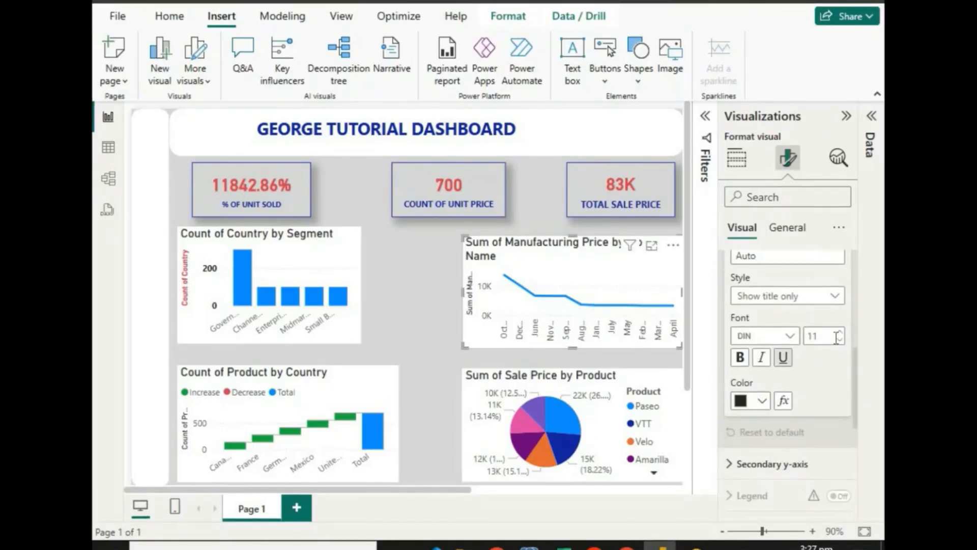
left_click(741, 358)
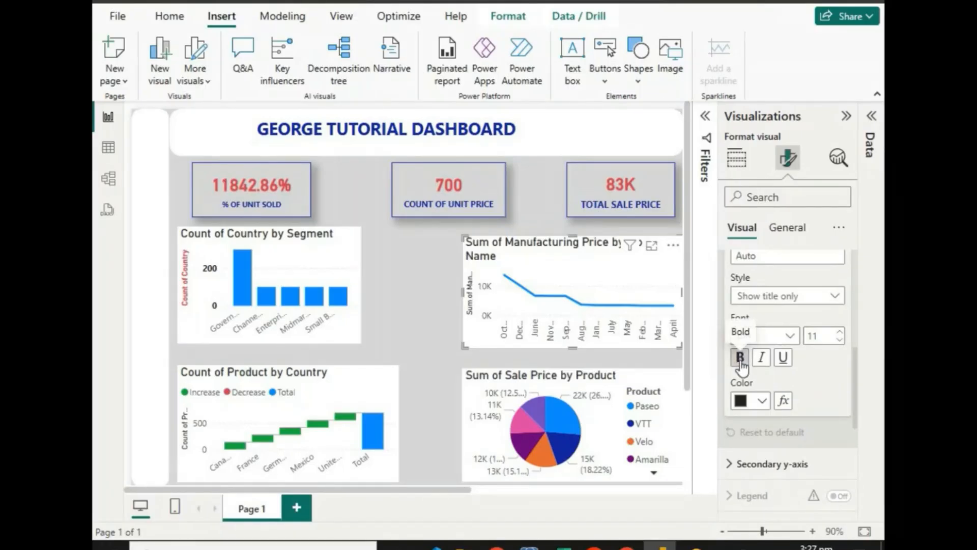
left_click(762, 400)
left_click(657, 335)
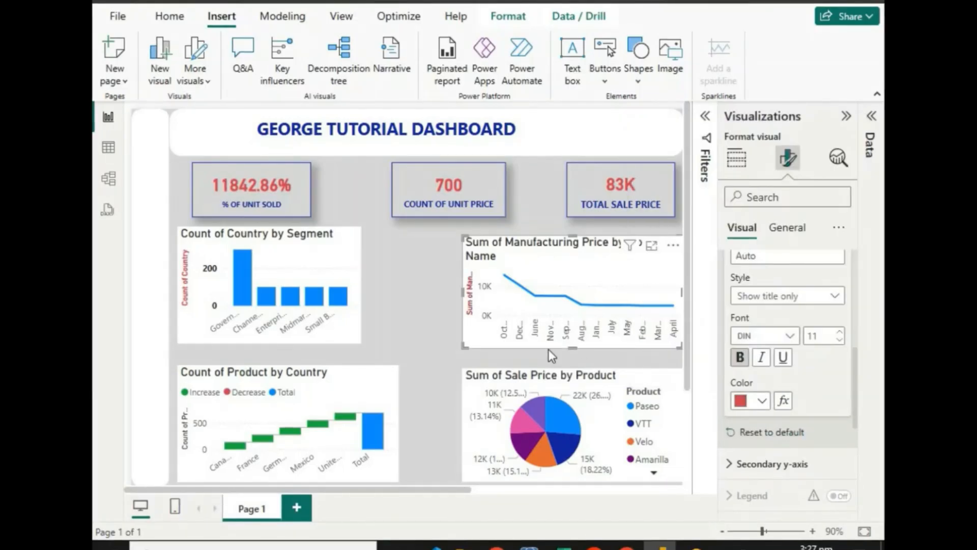
scroll(824, 399, "down", 5)
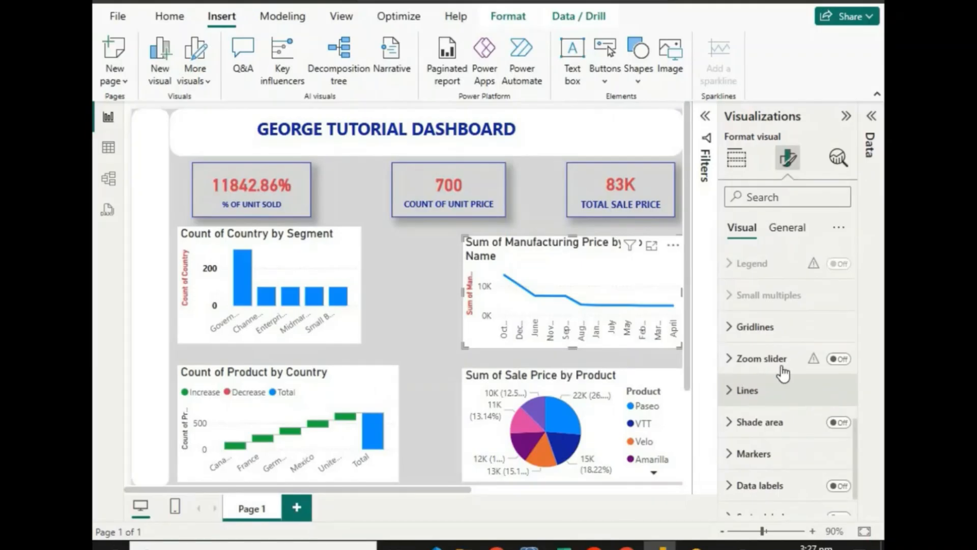
scroll(780, 369, "up", 8)
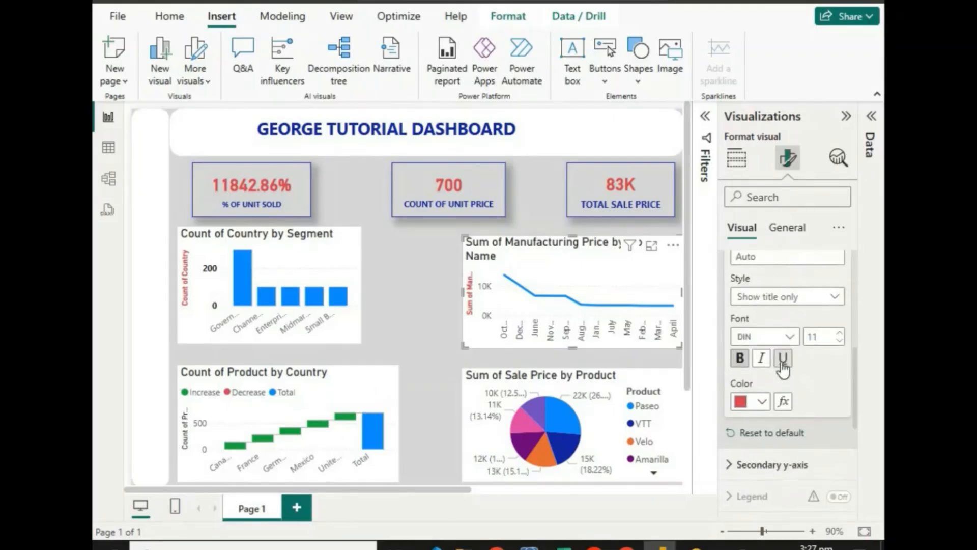
Make the Y-axis title of the Count of Product by Country waterfall chart bold and red.
left_click(338, 396)
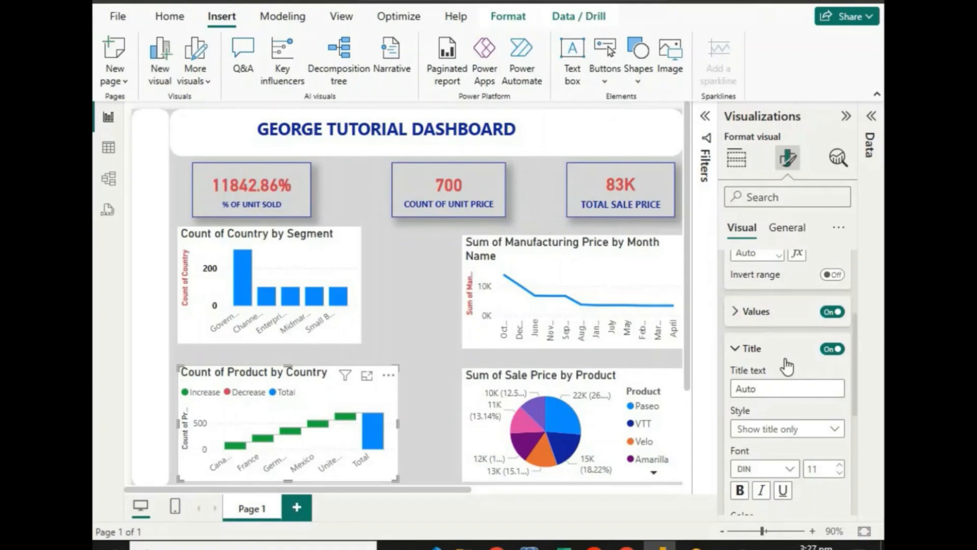
scroll(787, 364, "down", 3)
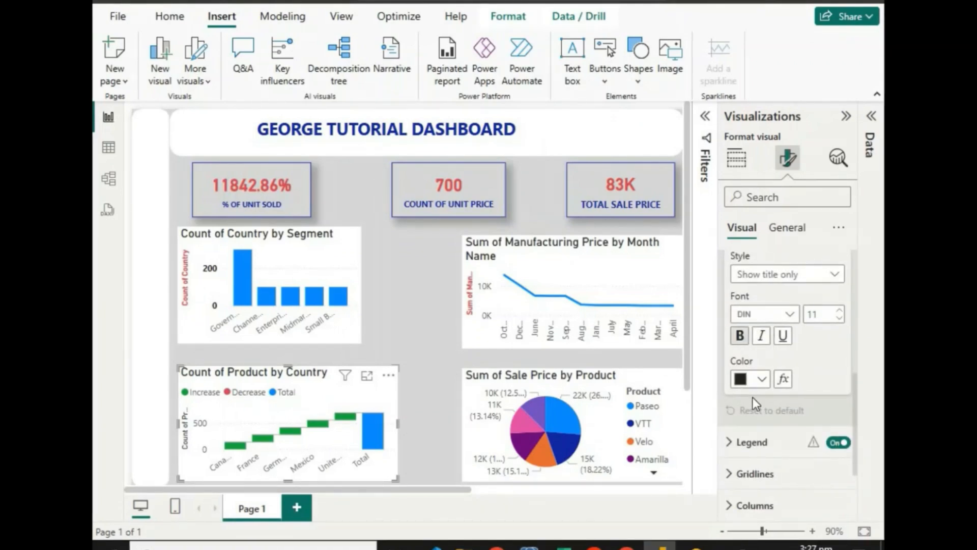
left_click(756, 378)
left_click(650, 314)
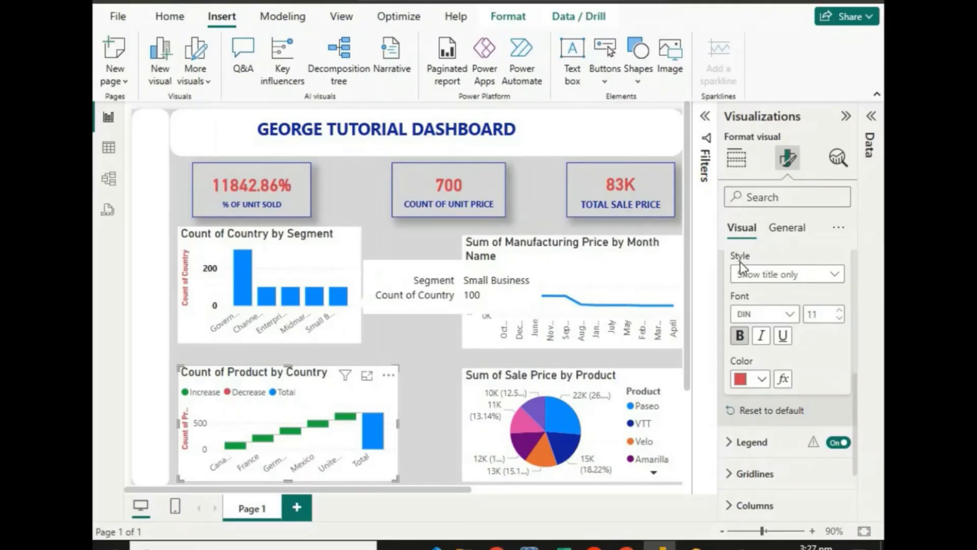
scroll(749, 257, "up", 6)
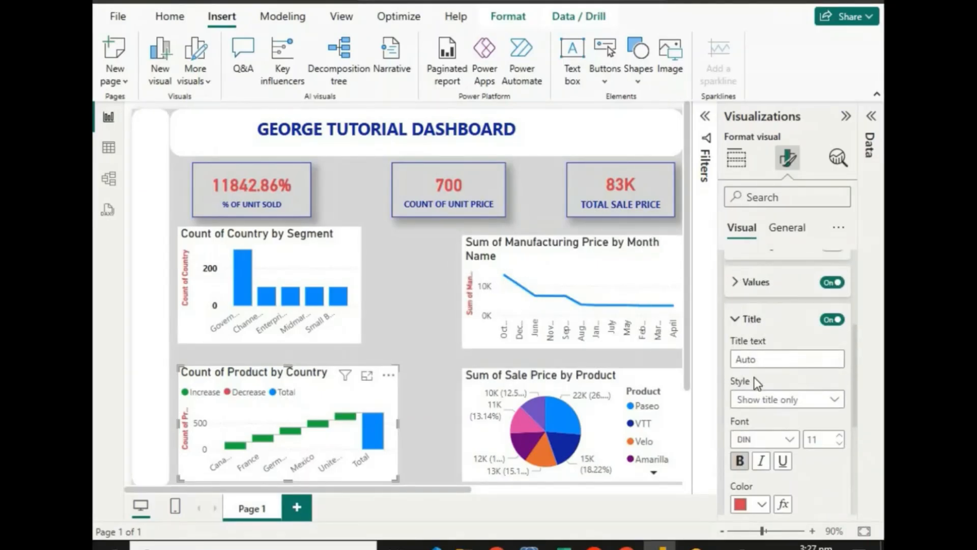
scroll(793, 358, "up", 2)
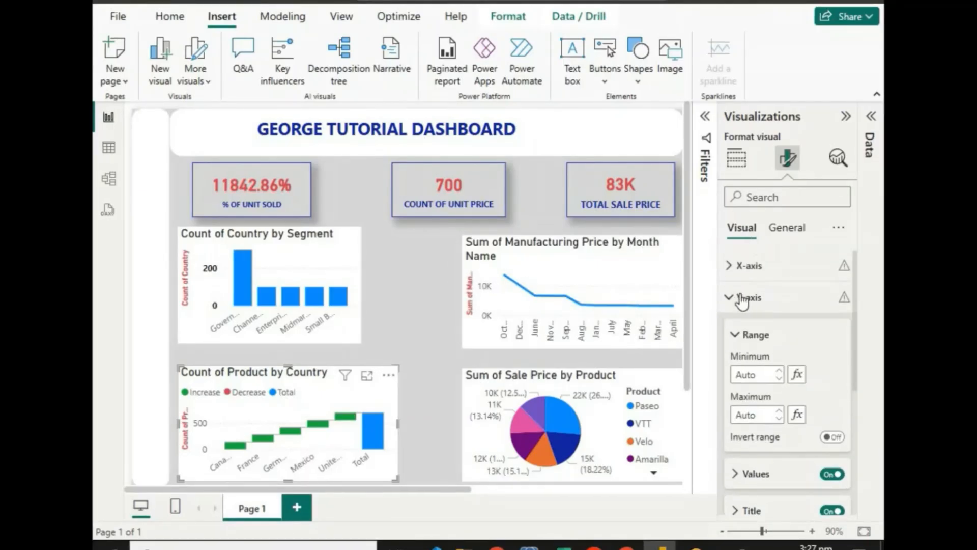
left_click(735, 298)
Try out the X-axis title on the Count of Product by Country chart, and turn it back off.
left_click(729, 268)
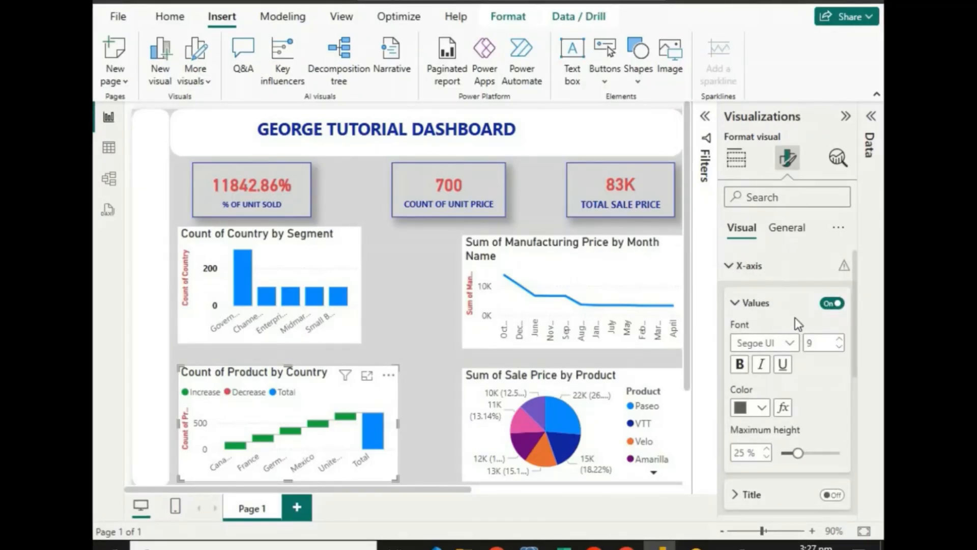
scroll(798, 323, "down", 4)
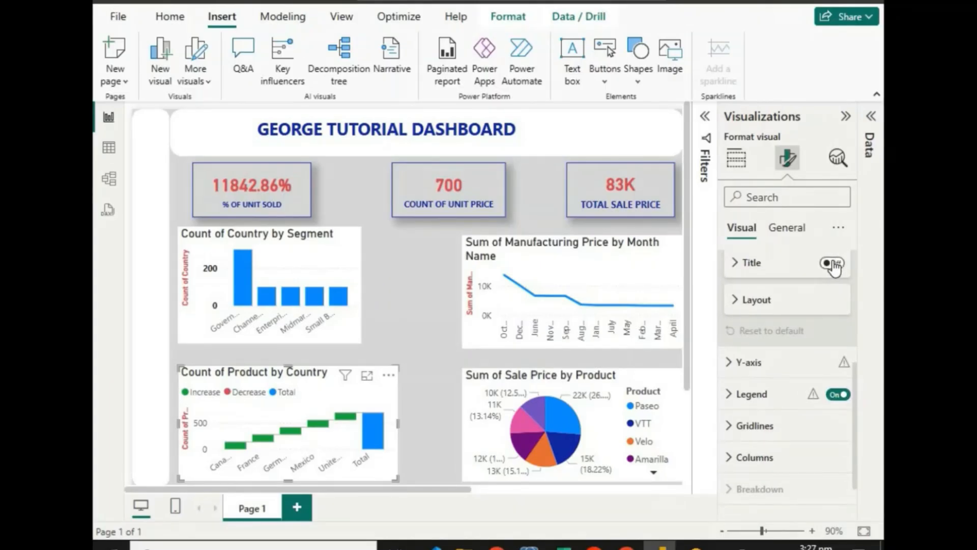
left_click(832, 264)
left_click(833, 264)
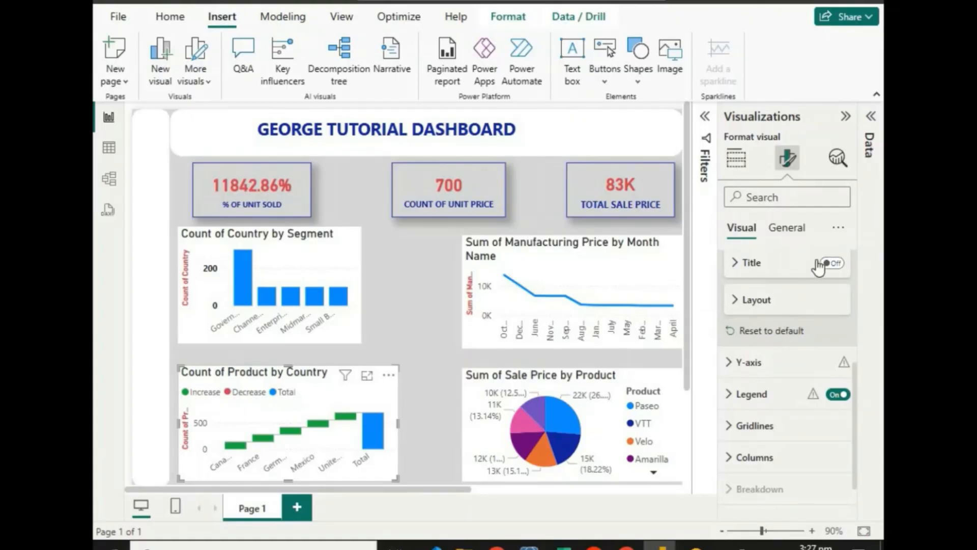
Examine the background effect and column colour options of the Count of Product by Country waterfall chart.
left_click(783, 238)
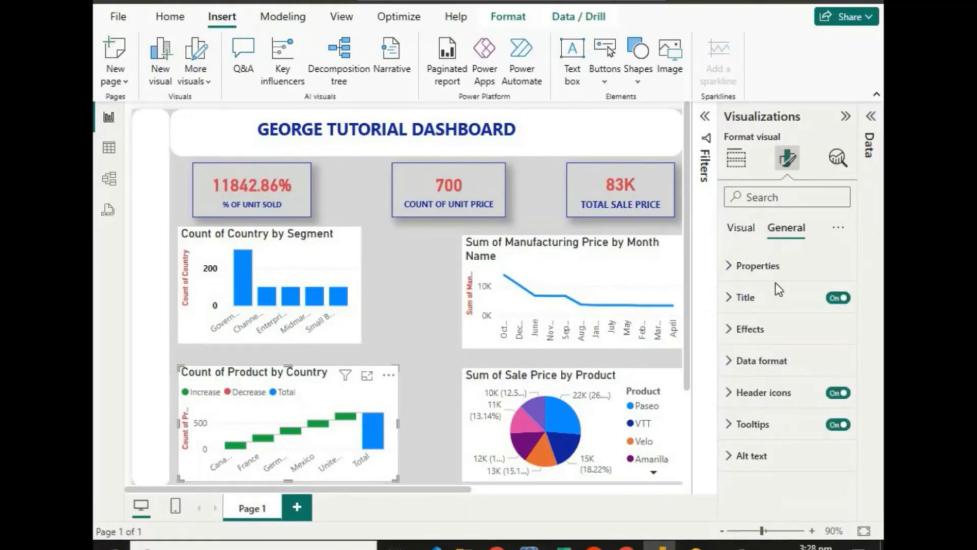
left_click(813, 338)
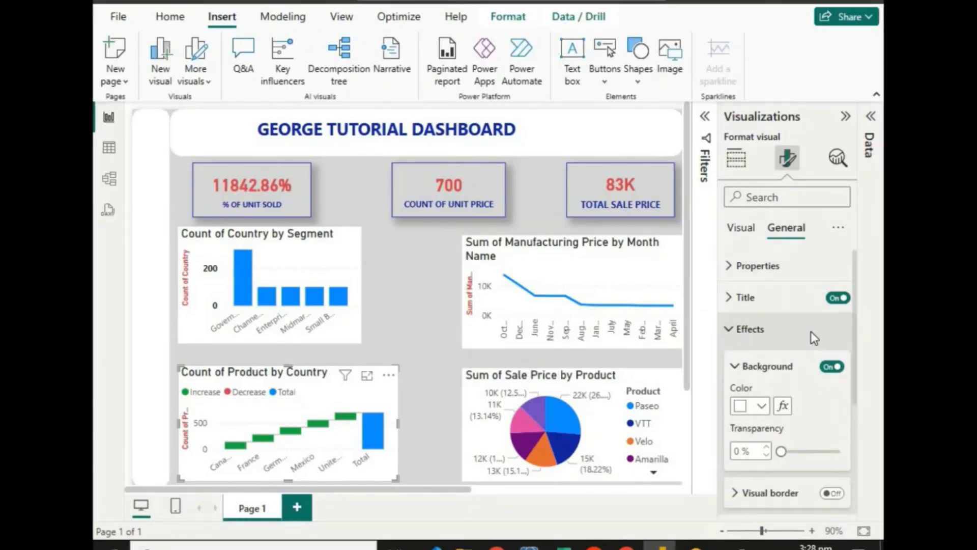
scroll(812, 338, "down", 1)
scroll(781, 283, "up", 1)
left_click(744, 233)
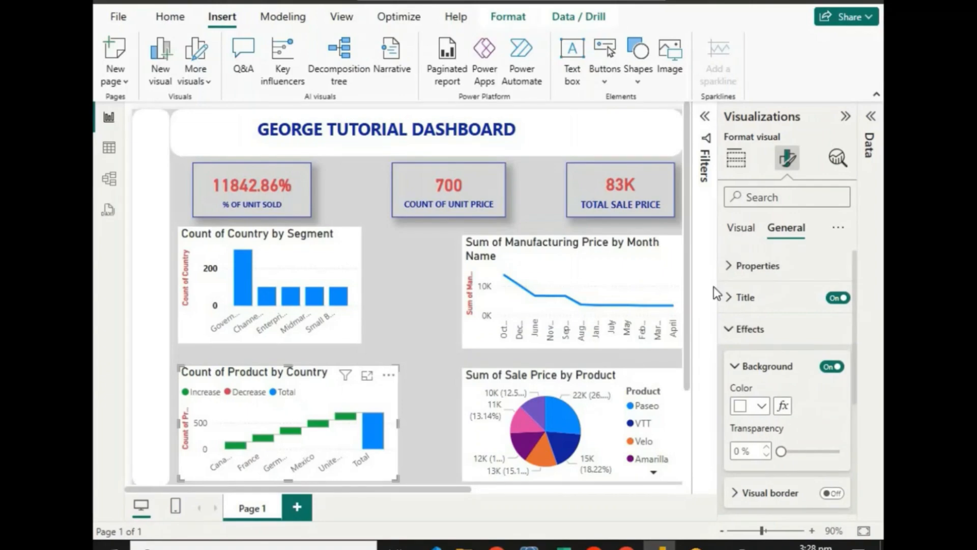
scroll(794, 328, "down", 3)
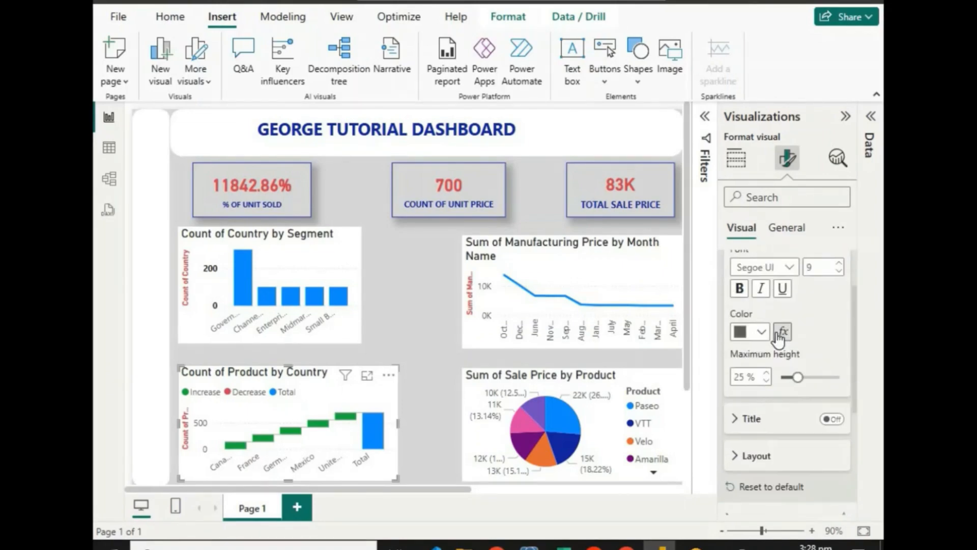
scroll(793, 341, "down", 3)
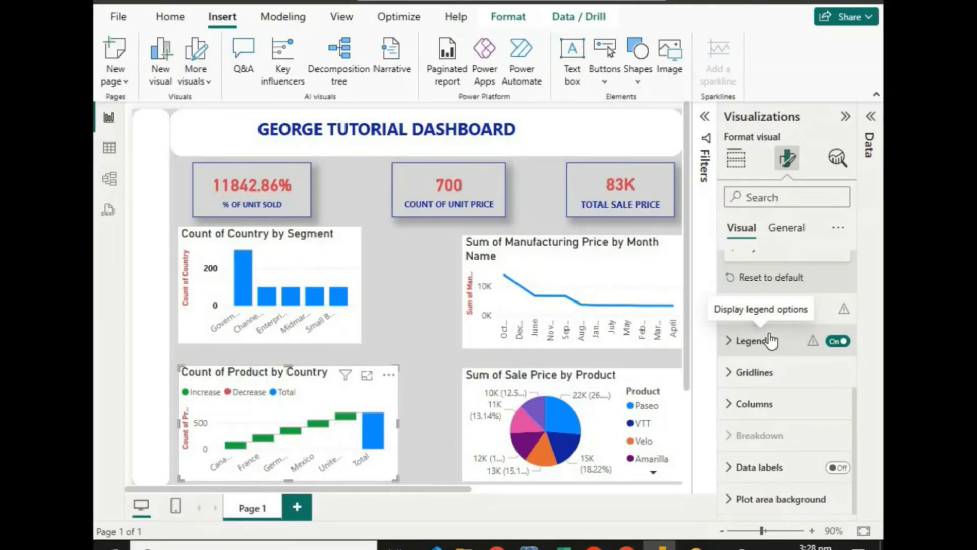
left_click(725, 406)
scroll(778, 399, "down", 3)
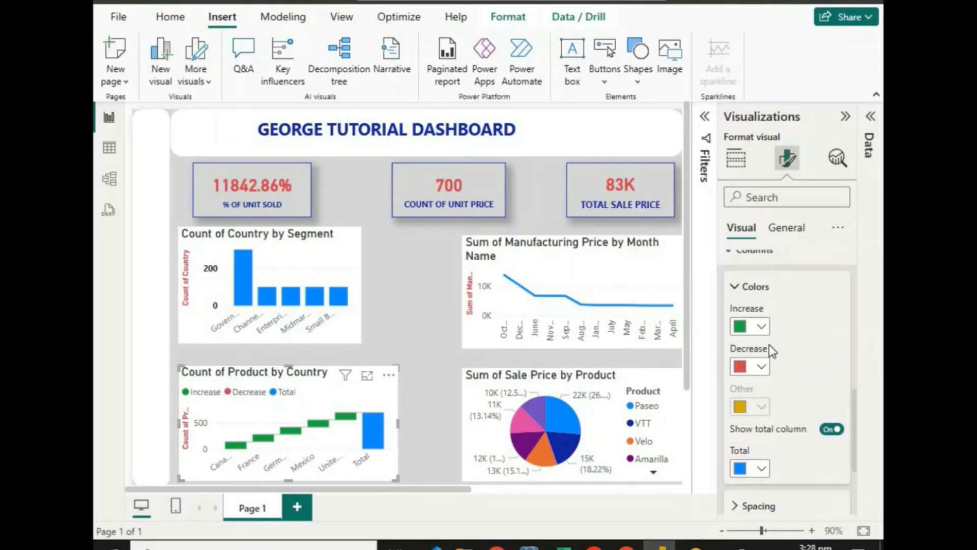
scroll(792, 378, "up", 5)
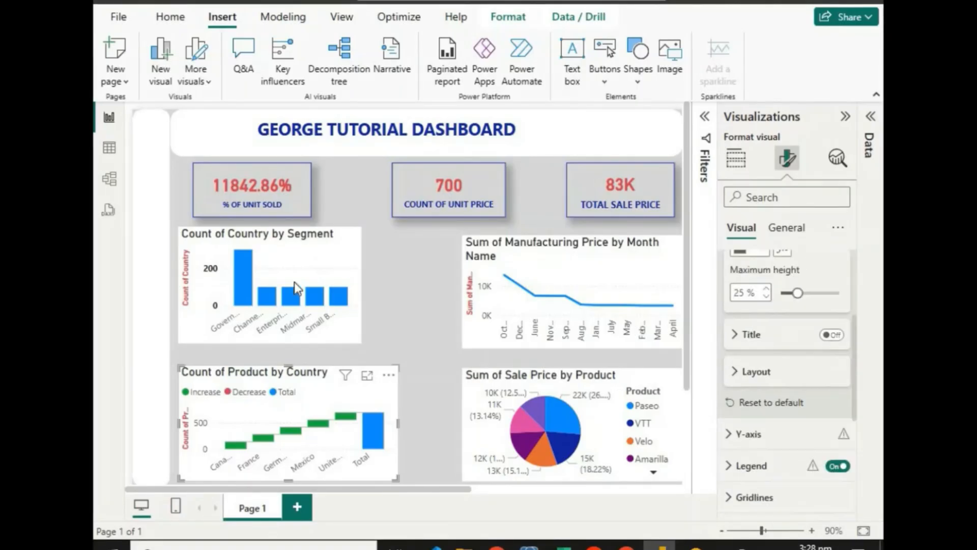
Try switching the X-axis title and the chart title of the Count of Country by Segment chart on and off.
left_click(334, 295)
scroll(735, 295, "up", 3)
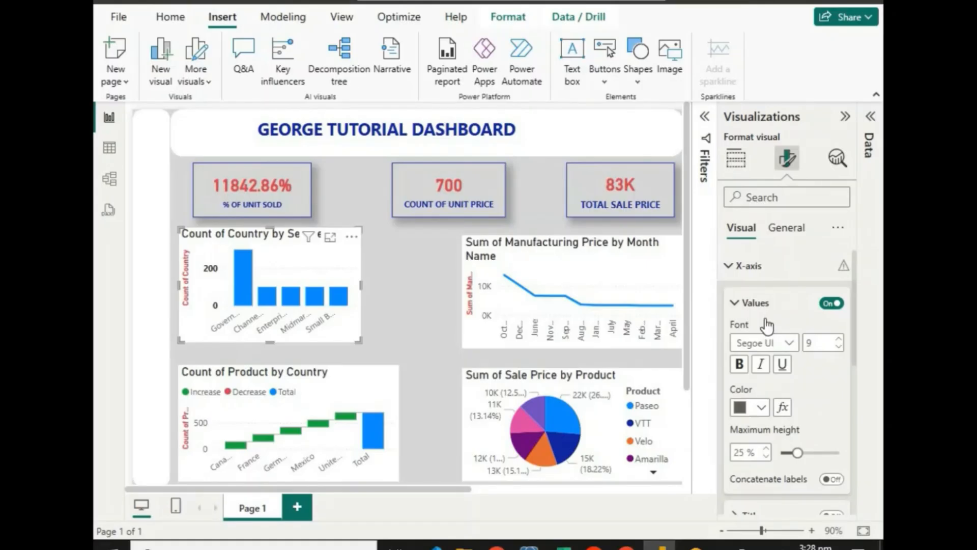
scroll(810, 344, "down", 3)
left_click(832, 361)
left_click(834, 364)
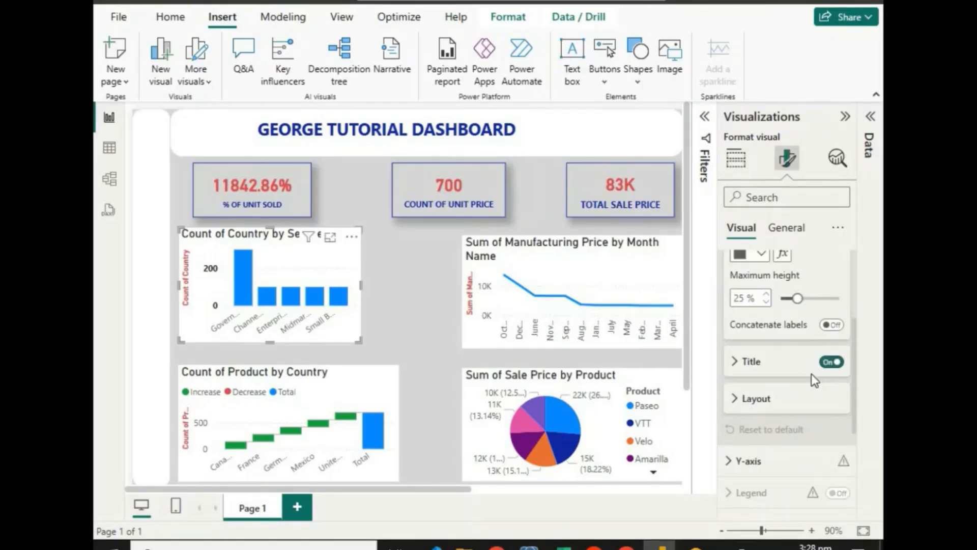
scroll(789, 398, "up", 3)
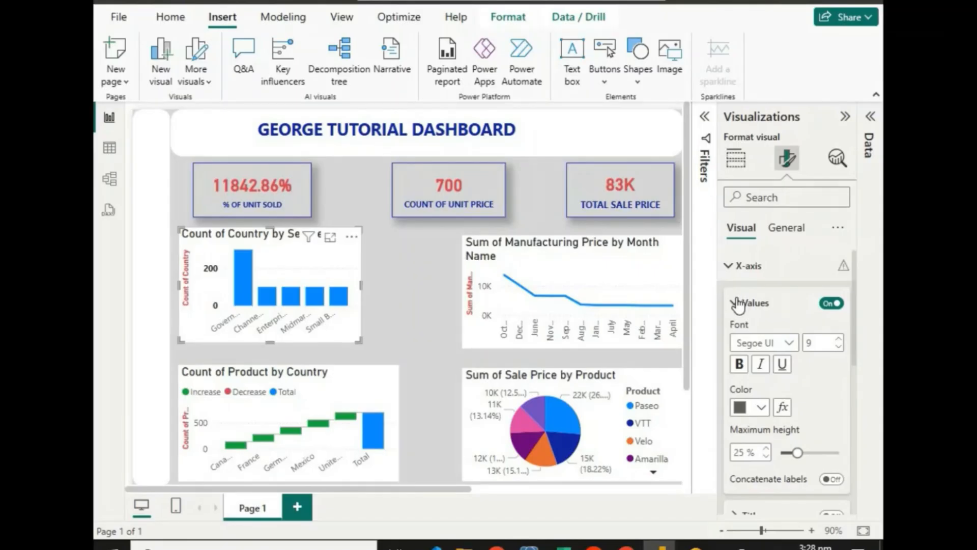
left_click(737, 302)
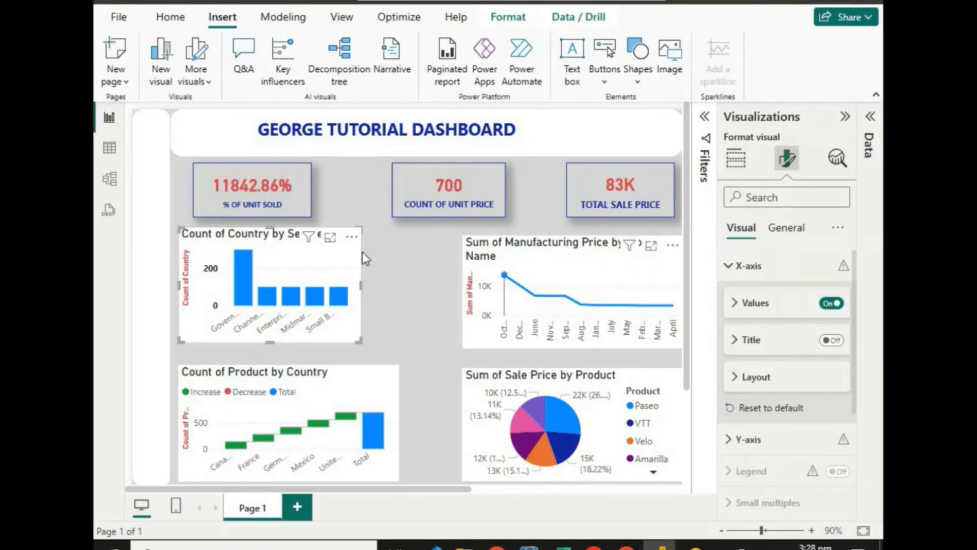
left_click(788, 229)
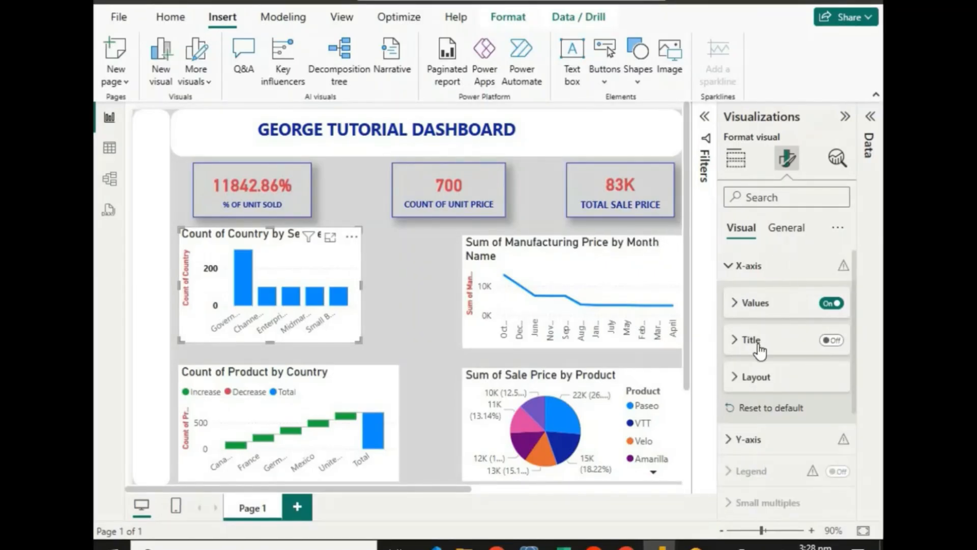
left_click(835, 299)
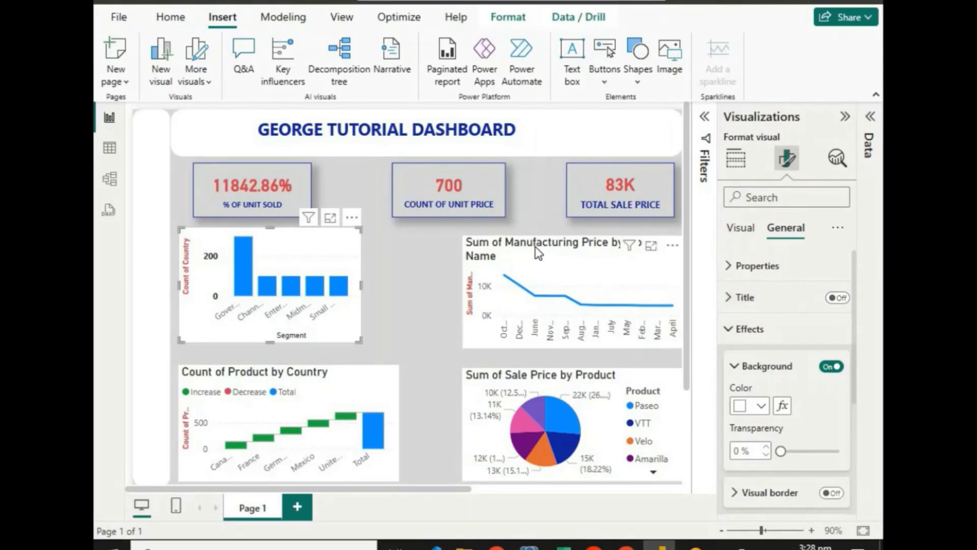
left_click(848, 299)
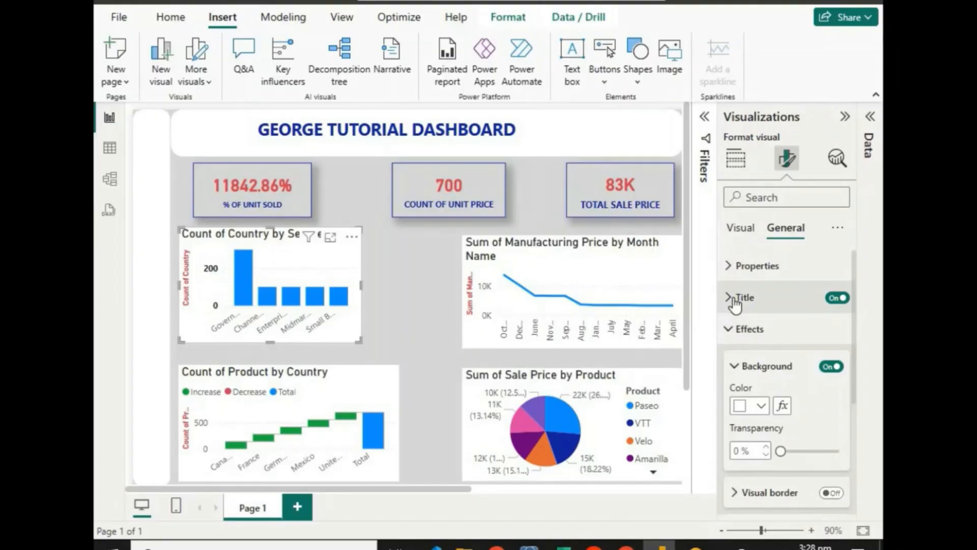
Format the title of the Count of Country by Segment chart as bold, dark blue and horizontally centered.
left_click(735, 305)
scroll(779, 375, "down", 2)
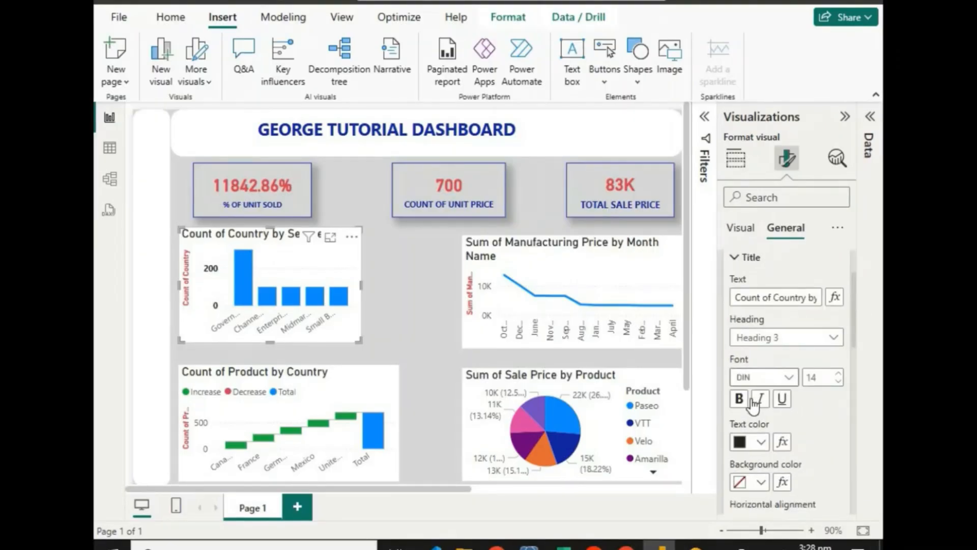
left_click(739, 399)
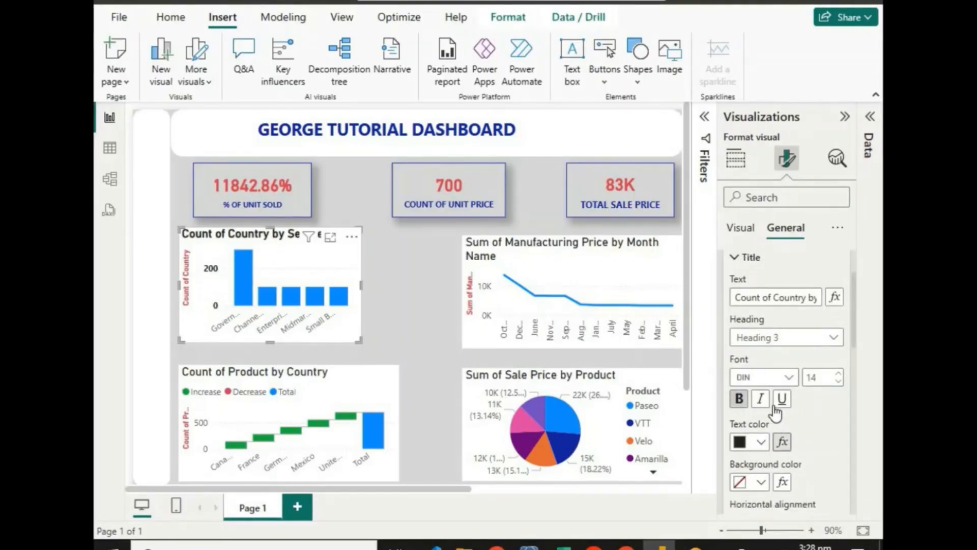
left_click(762, 441)
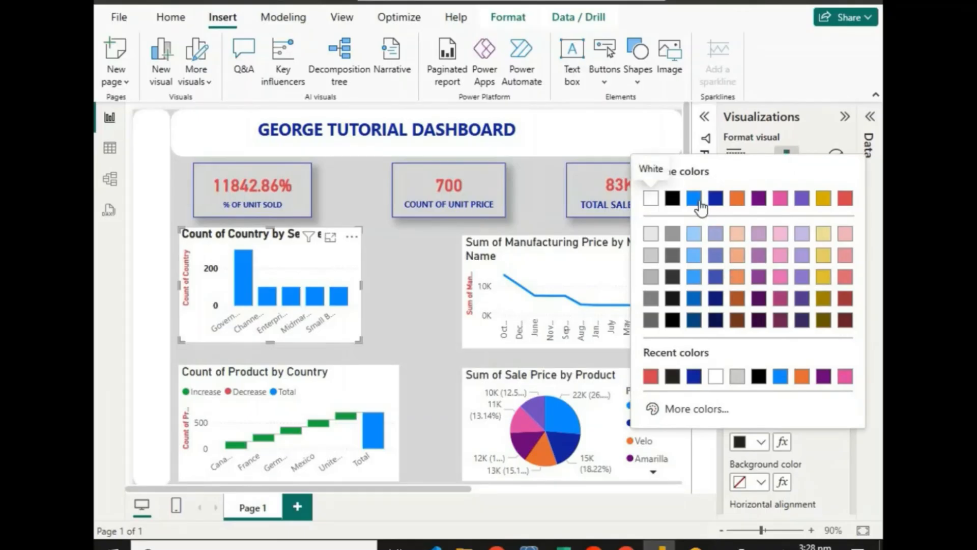
left_click(692, 377)
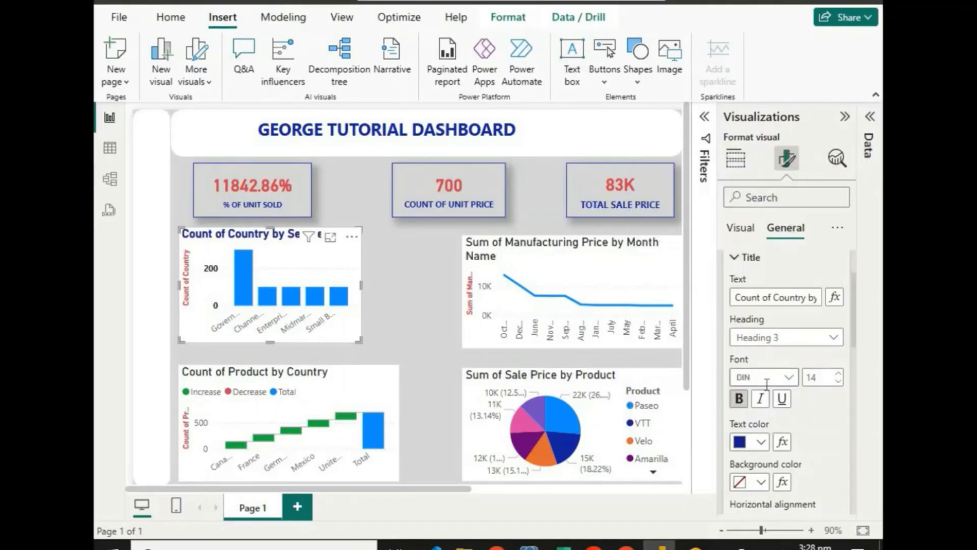
scroll(766, 383, "down", 3)
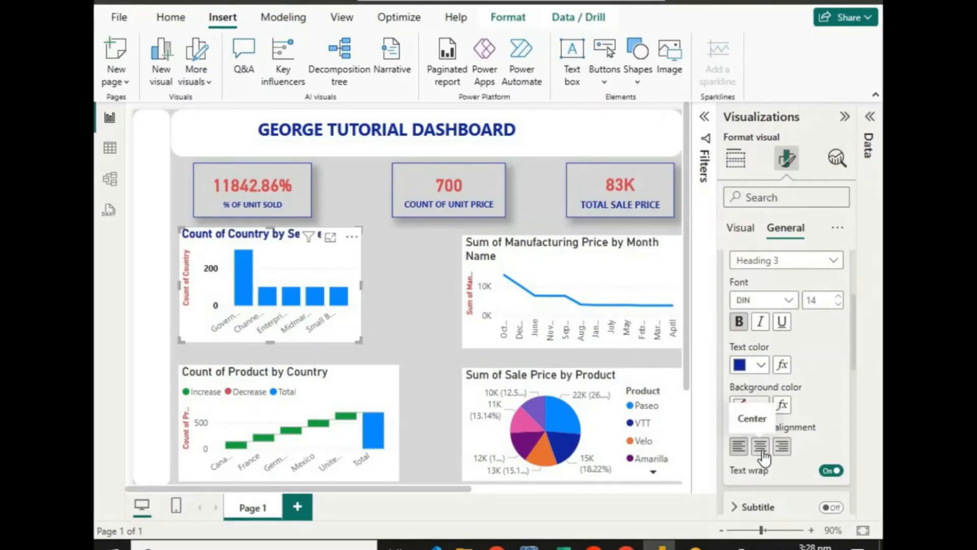
left_click(762, 447)
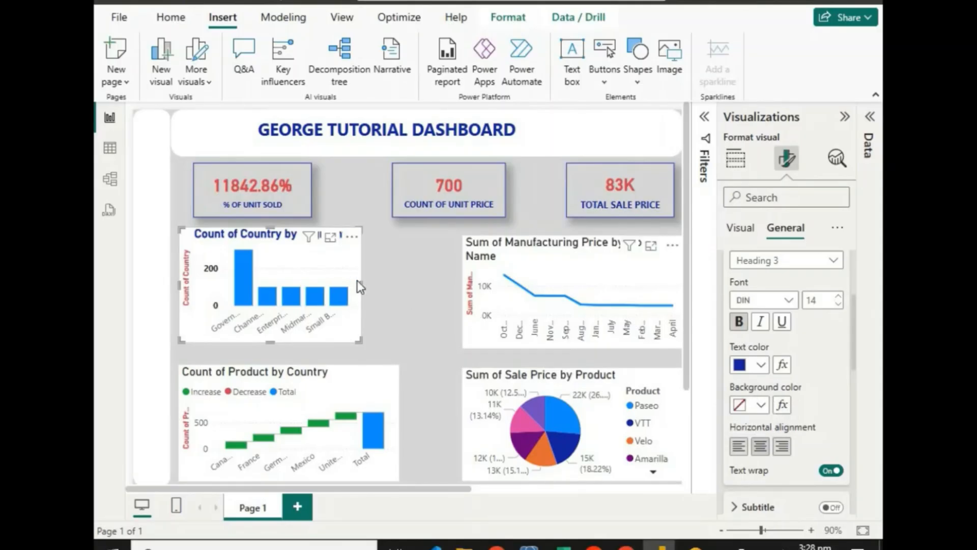
Widen the Count of Country by Segment chart towards the line chart and set its title font size to 13.
left_click_drag(413, 291, 414, 291)
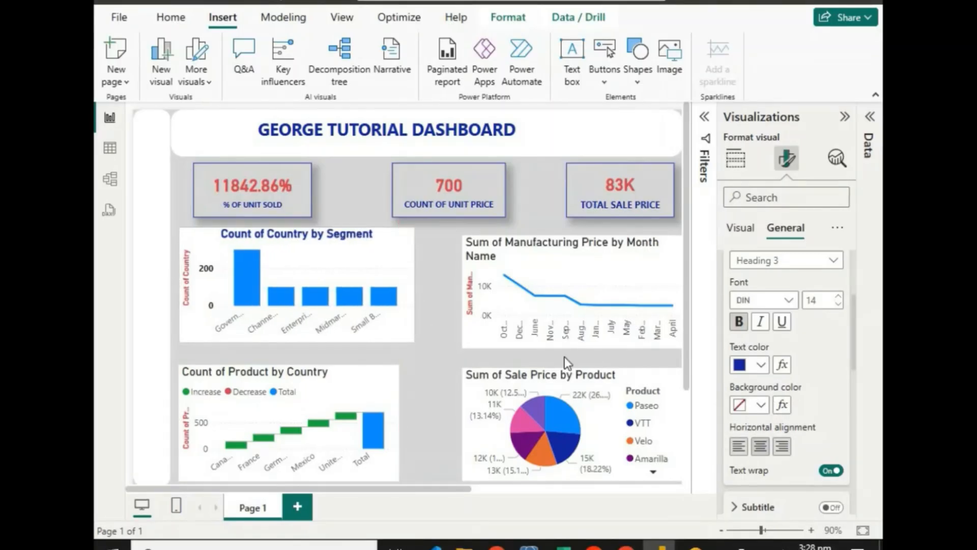
scroll(813, 407, "down", 3)
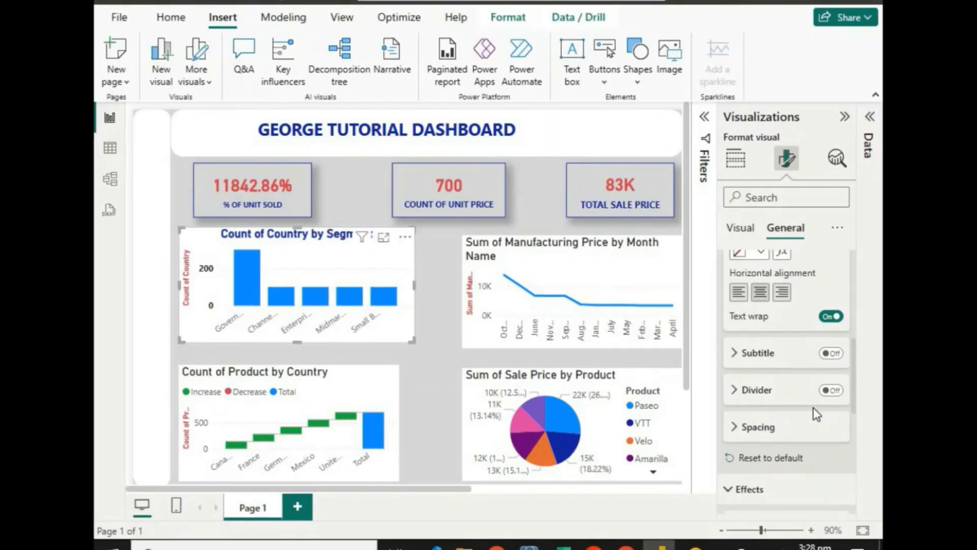
scroll(813, 407, "up", 5)
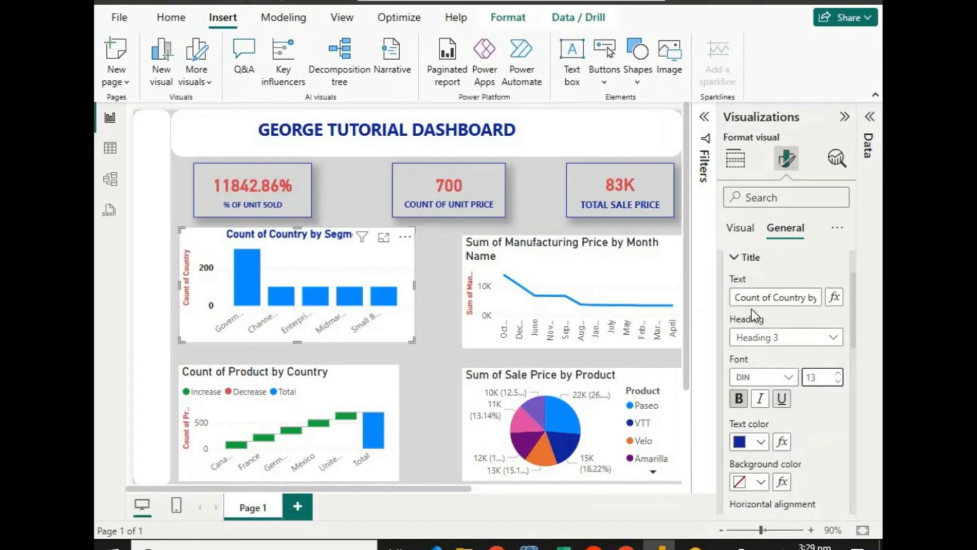
Try the Heading 2 style for the Count of Country by Segment chart's title, going back to Heading 3.
left_click(781, 340)
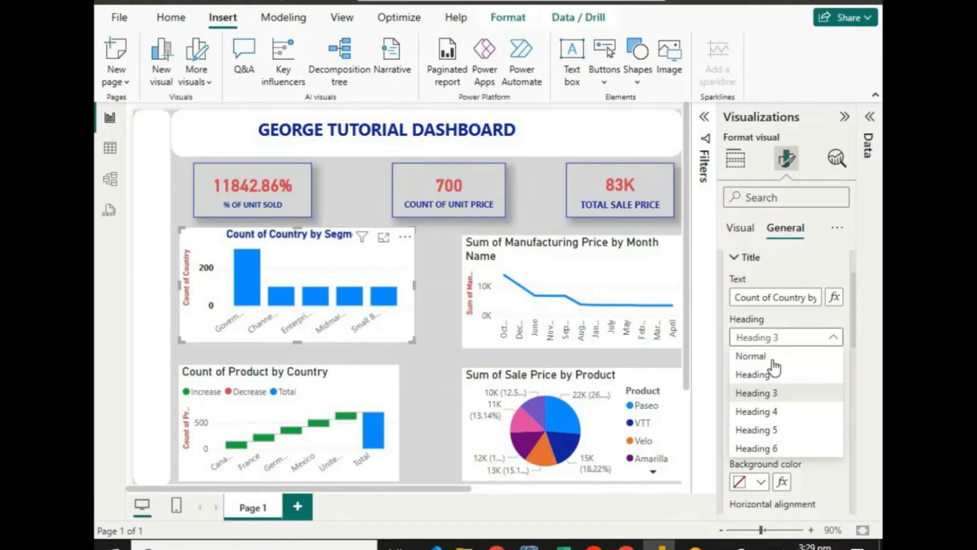
left_click(749, 378)
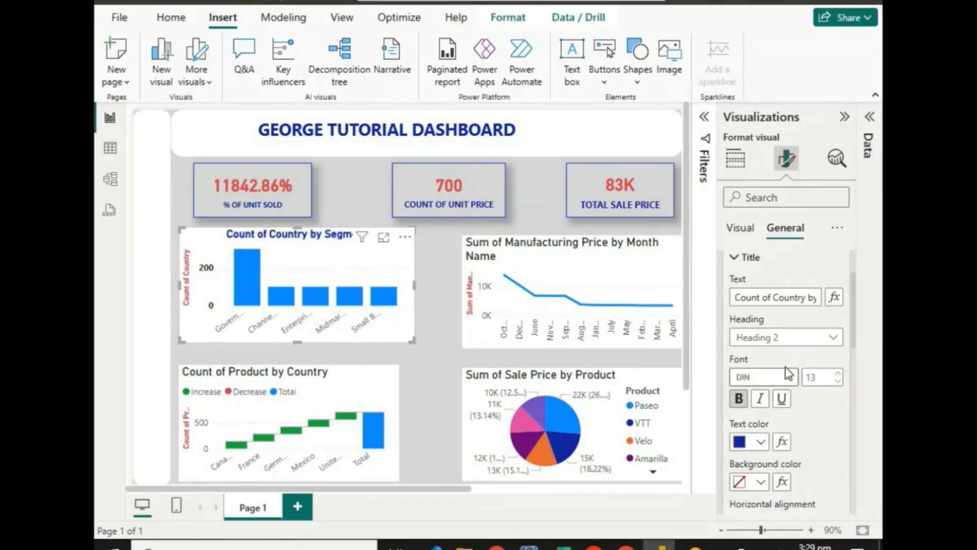
left_click(769, 344)
left_click(769, 394)
left_click(811, 299)
left_click_drag(729, 303, 808, 295)
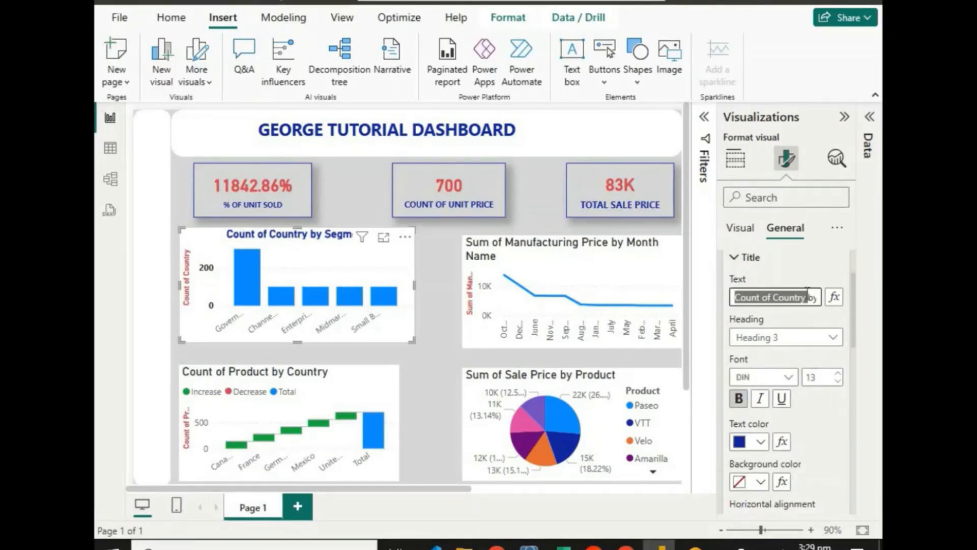
left_click(741, 257)
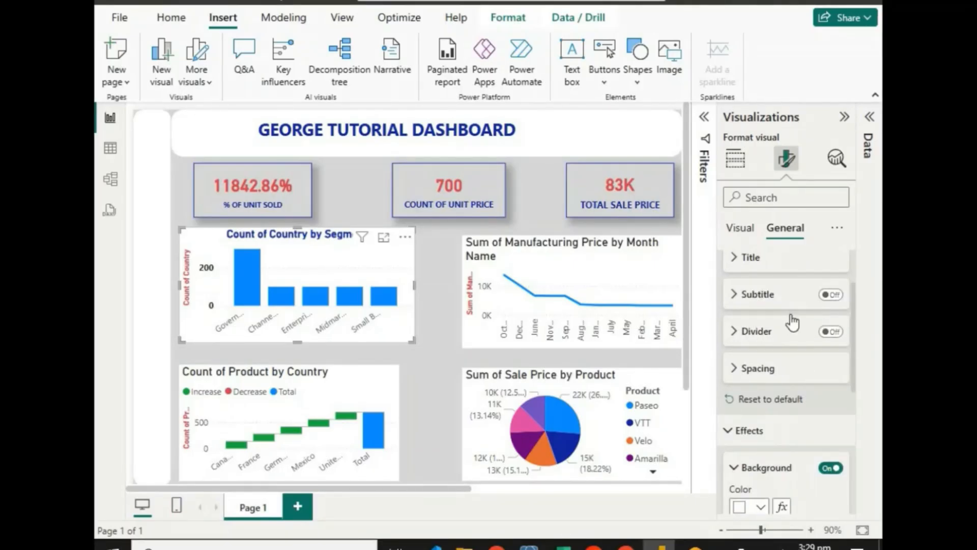
Try switching off the background of the Count of Country by Segment chart.
scroll(792, 321, "down", 3)
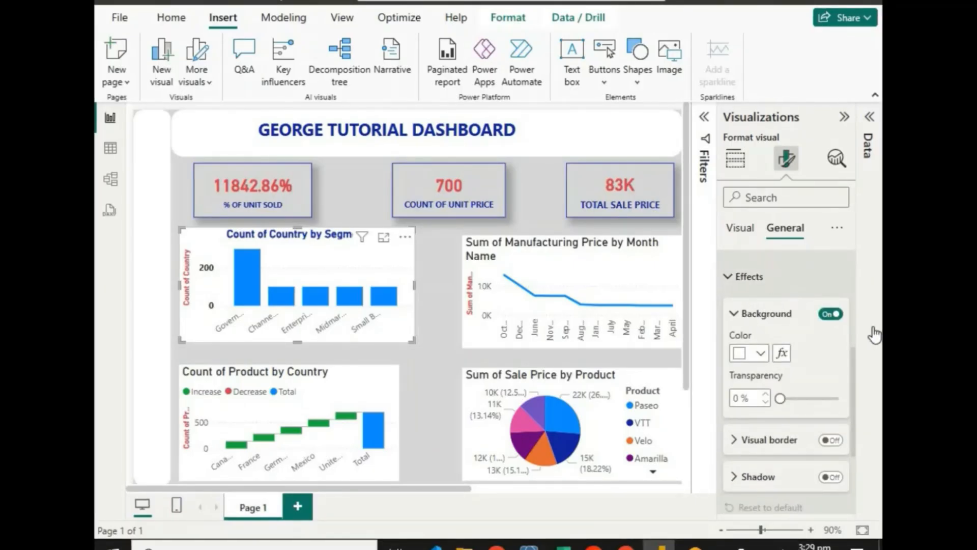
left_click(831, 314)
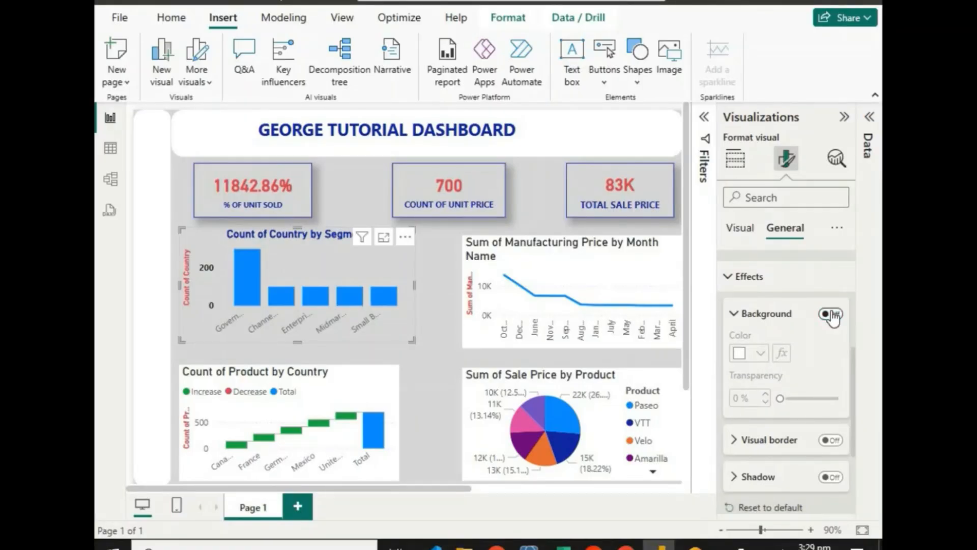
left_click(832, 314)
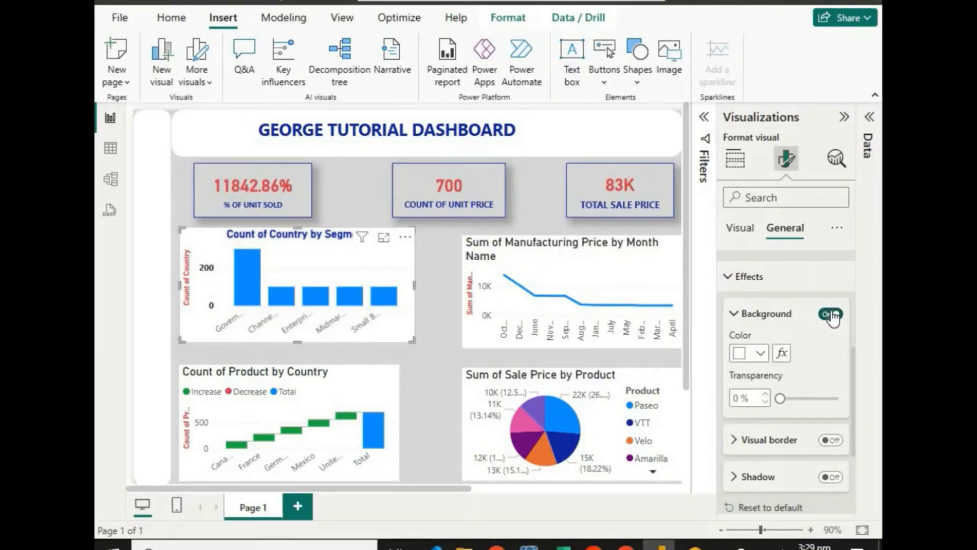
Turn off the horizontal gridlines of the Count of Country by Segment chart.
scroll(823, 319, "down", 3)
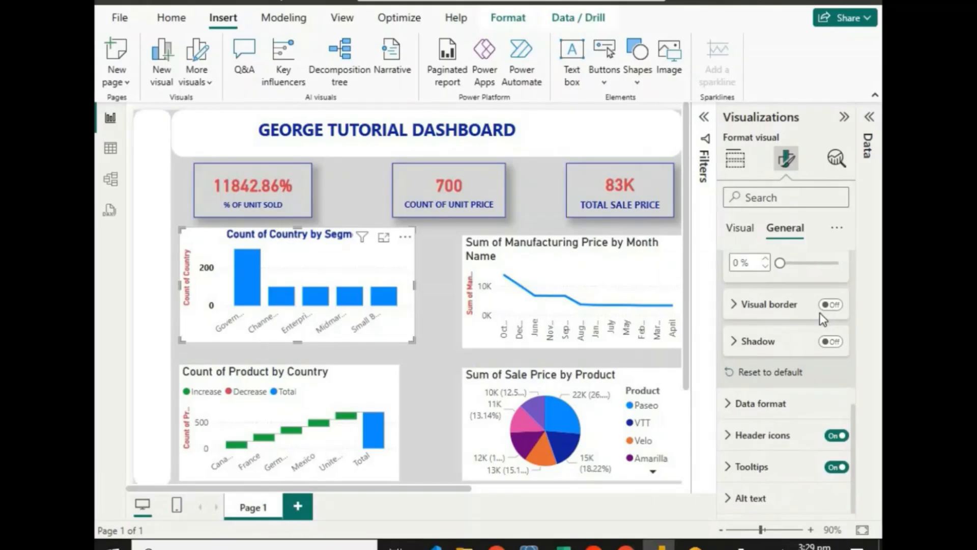
scroll(819, 312, "up", 6)
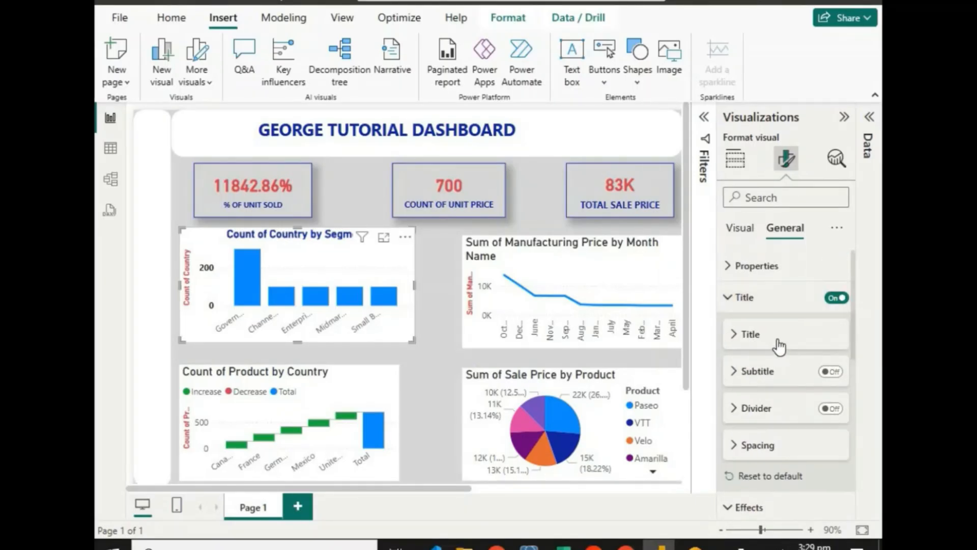
left_click(740, 227)
scroll(770, 312, "down", 3)
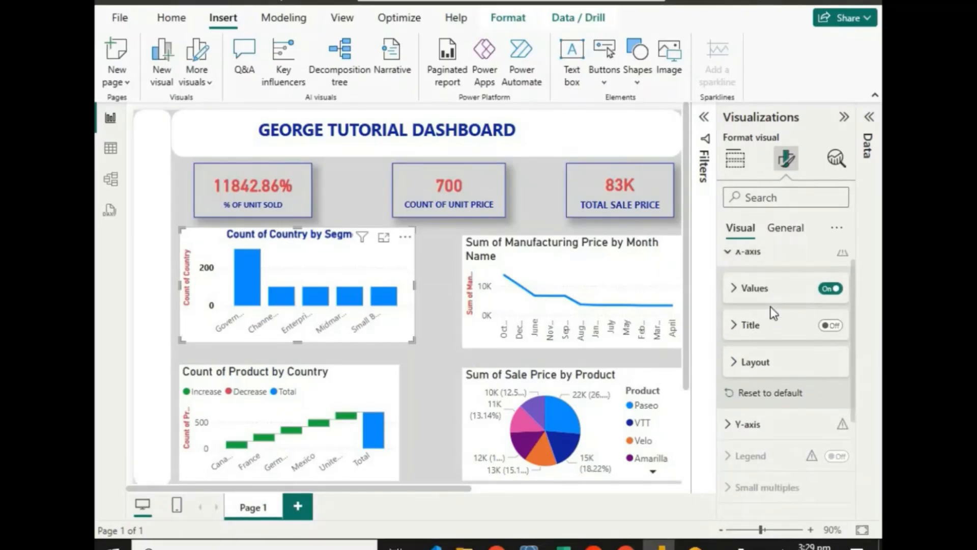
left_click(727, 378)
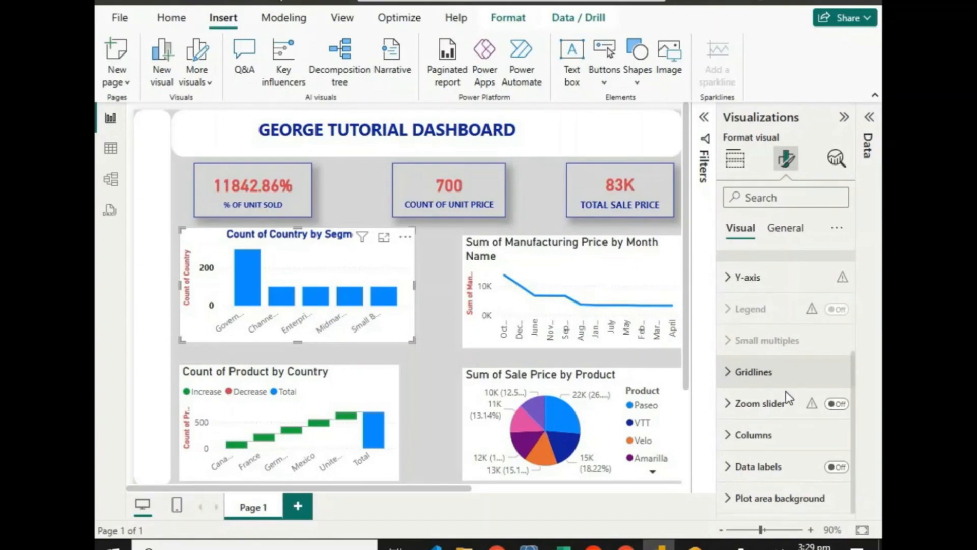
left_click(830, 409)
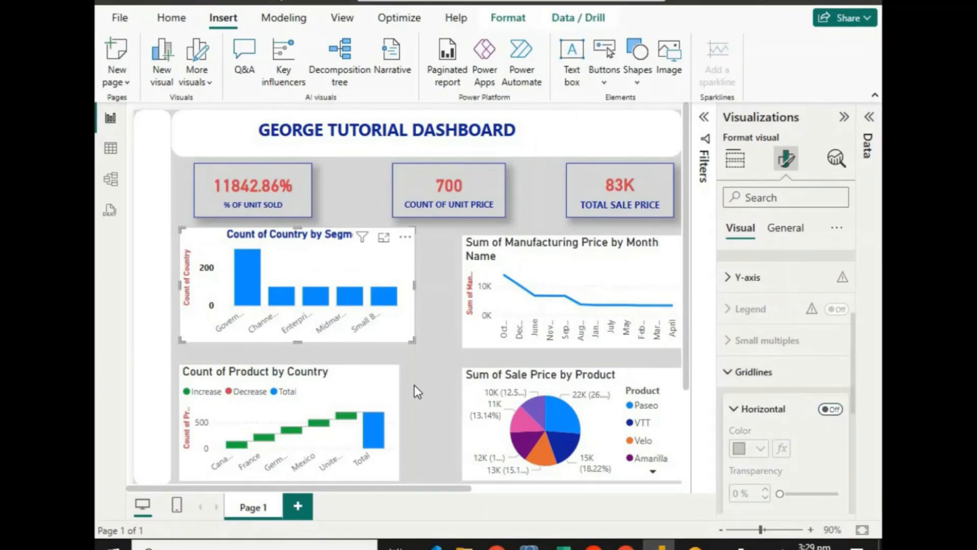
Try switching off the horizontal gridlines of the Count of Product by Country chart.
left_click(369, 377)
left_click(153, 141)
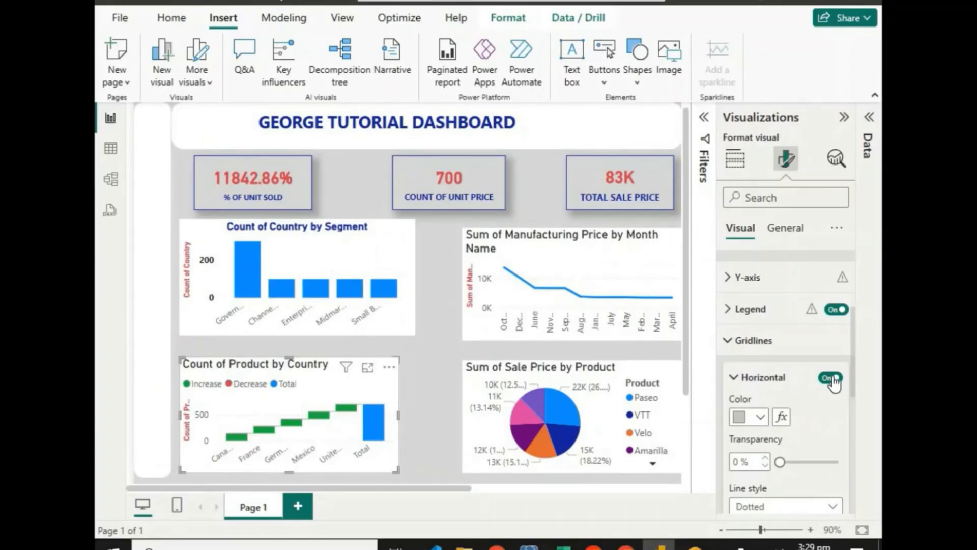
left_click(831, 377)
left_click(830, 378)
scroll(802, 389, "down", 4)
scroll(819, 362, "up", 1)
scroll(817, 357, "up", 3)
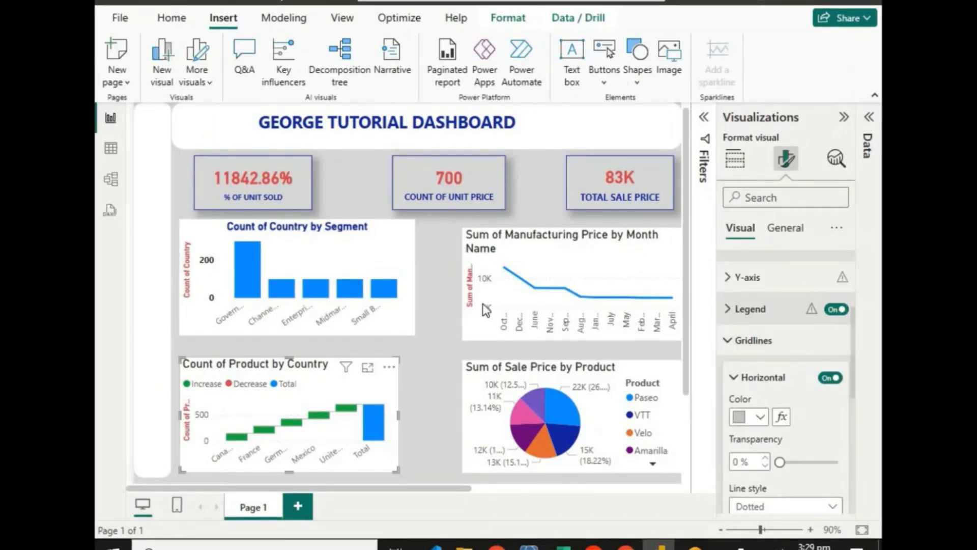
left_click(602, 290)
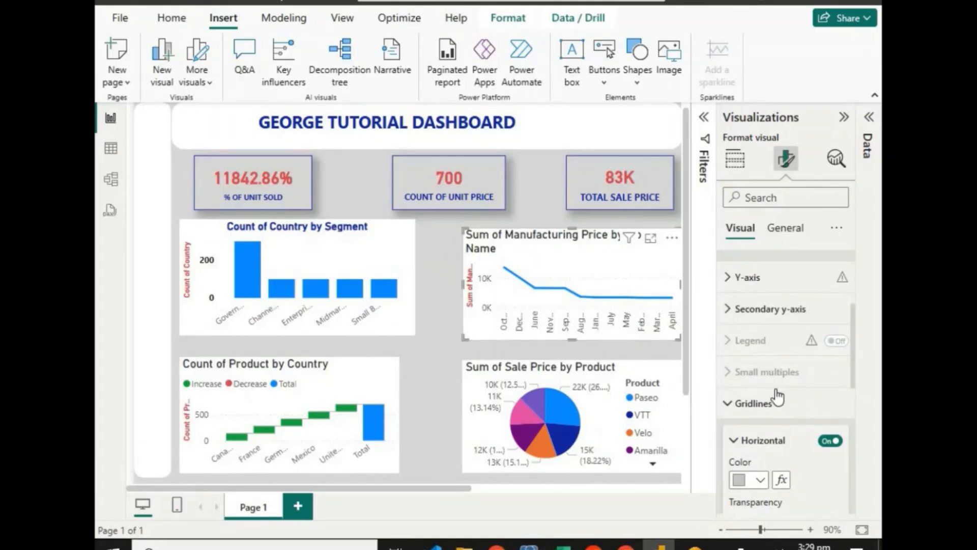
left_click(733, 405)
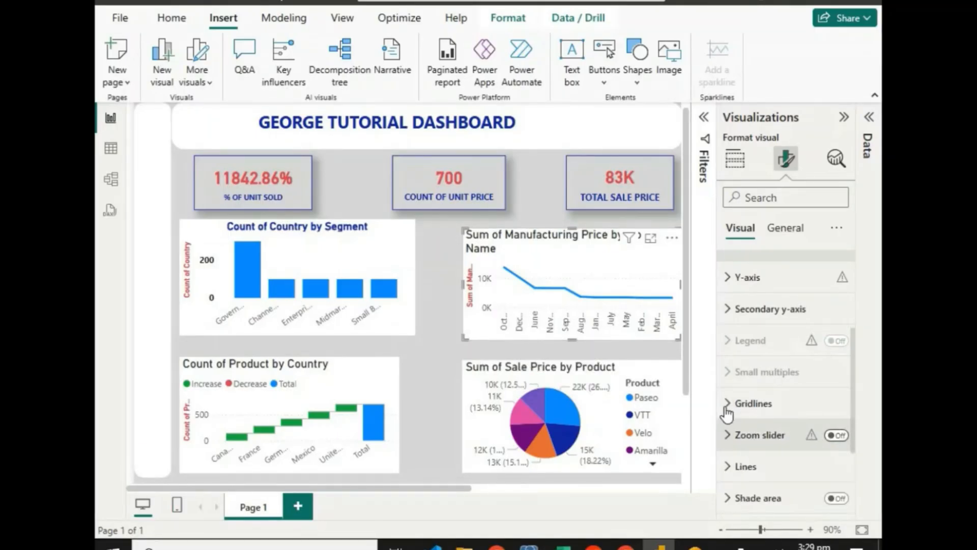
left_click(810, 397)
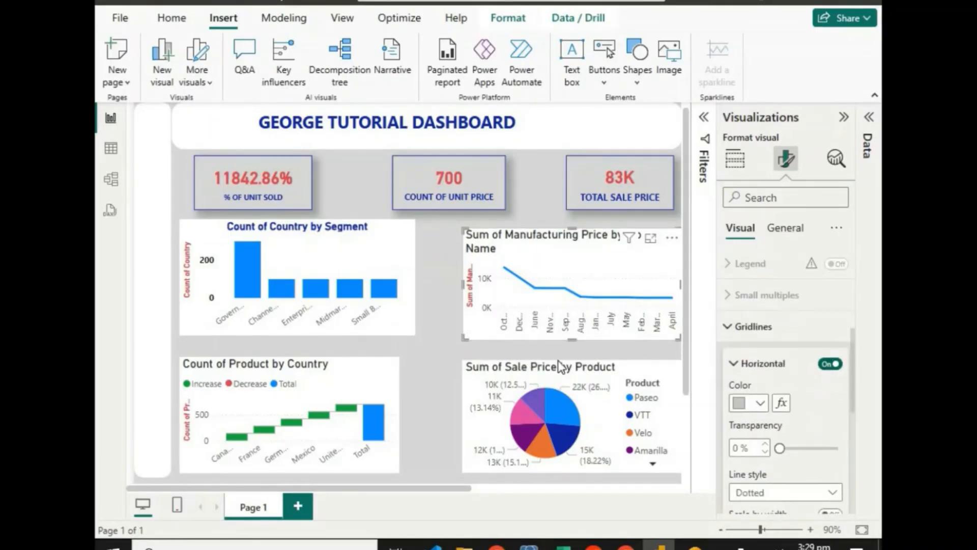
Turn off the horizontal gridlines of the Count of Product by Country chart.
left_click(369, 364)
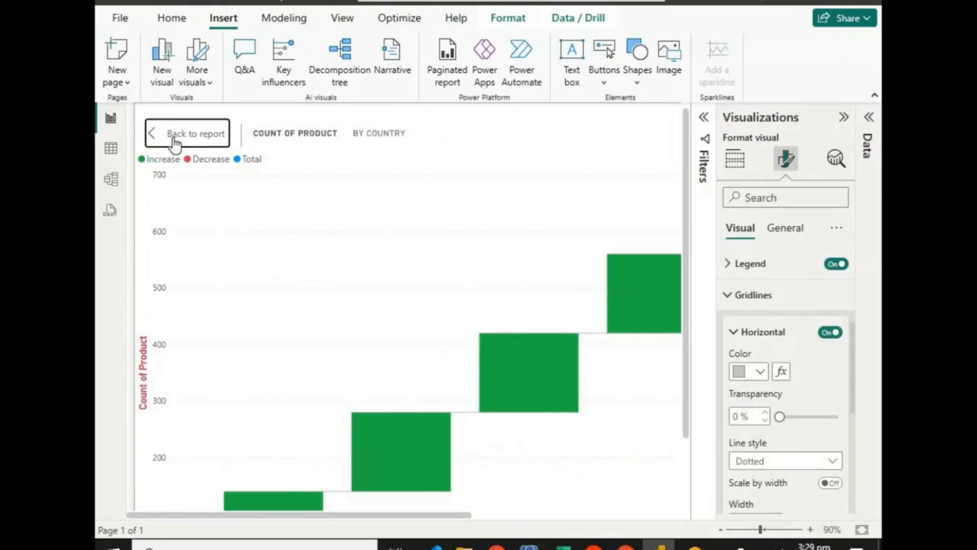
left_click(175, 145)
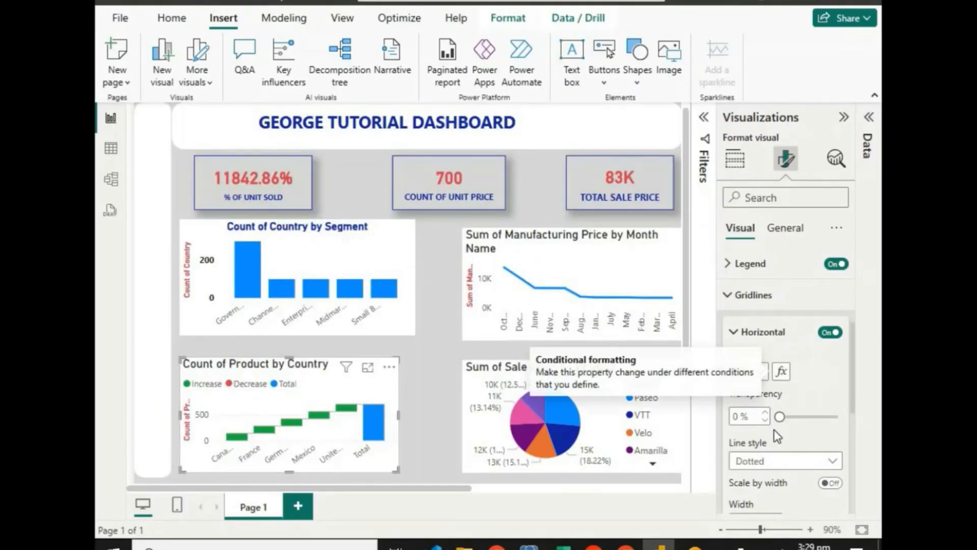
left_click(733, 300)
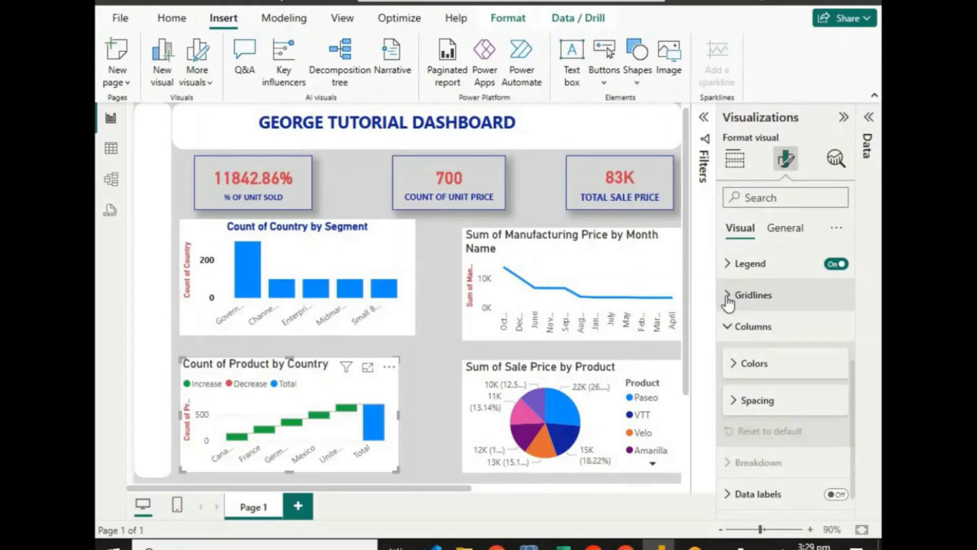
left_click(728, 296)
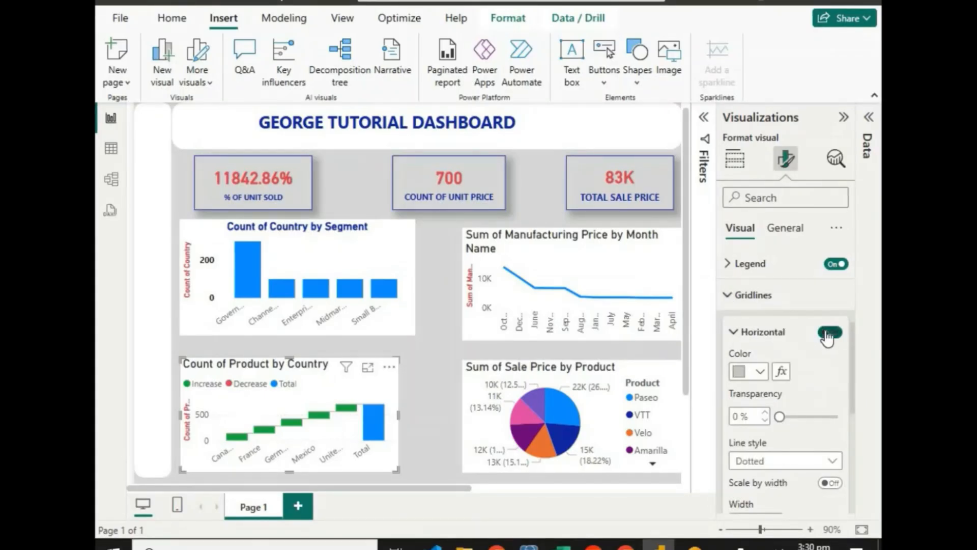
left_click(829, 333)
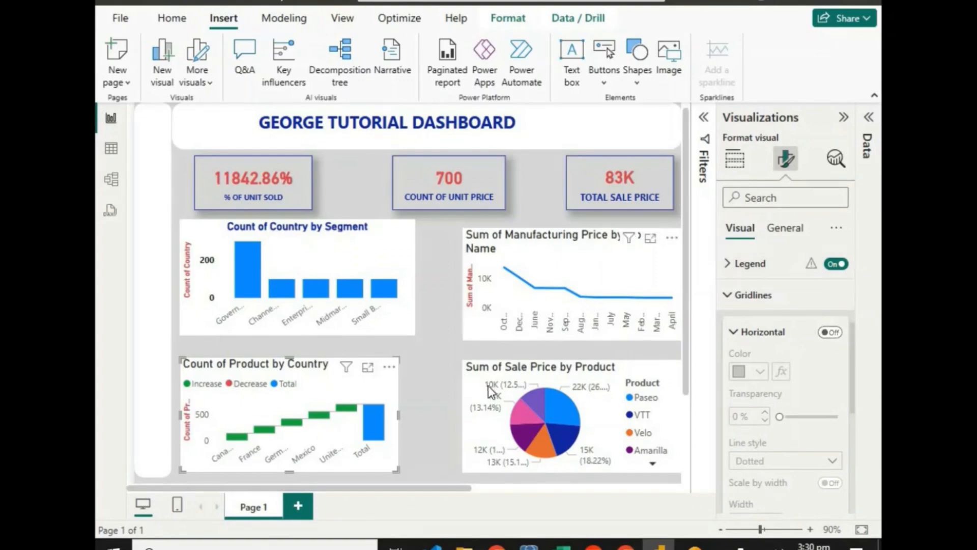
Look through the title and legend formatting options of the Sum of Sale Price by Product pie chart.
left_click(514, 430)
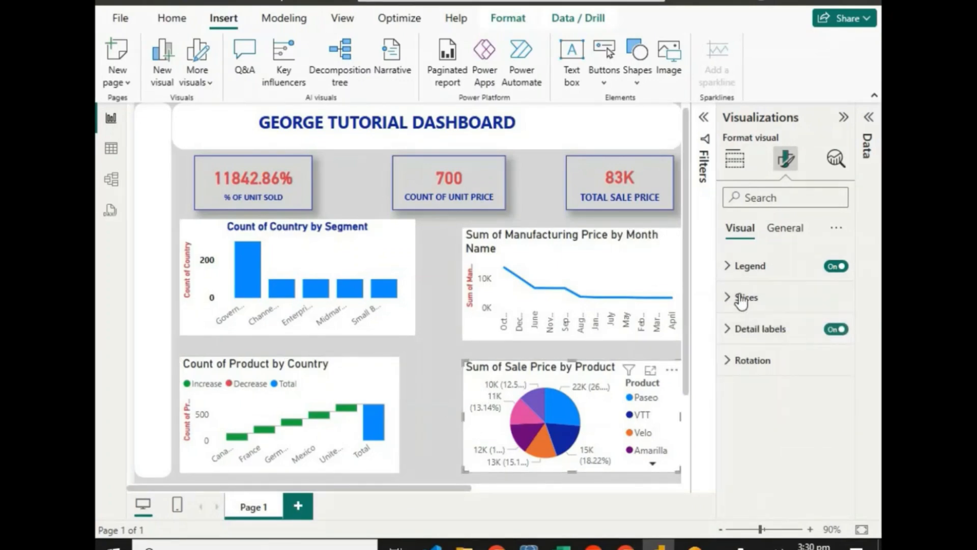
left_click(785, 228)
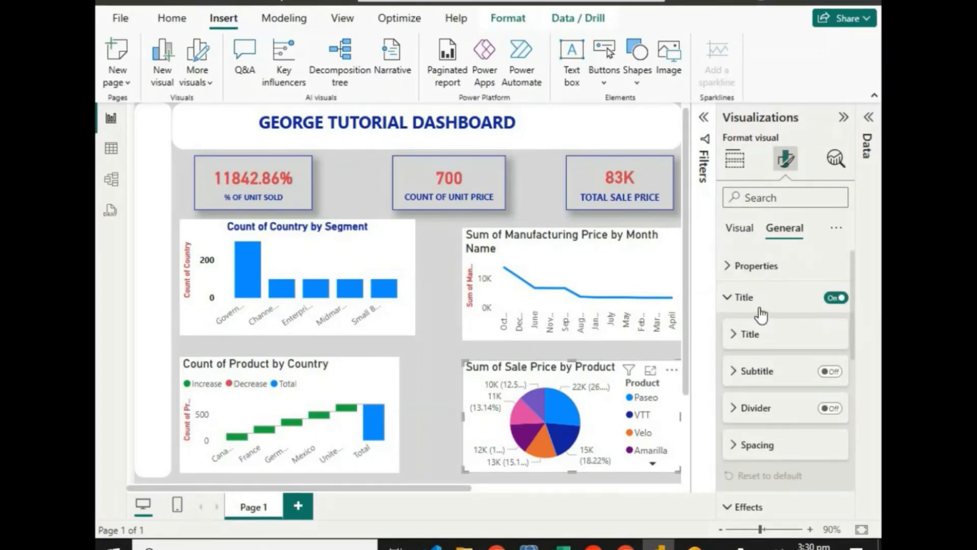
scroll(762, 313, "down", 5)
scroll(763, 311, "up", 6)
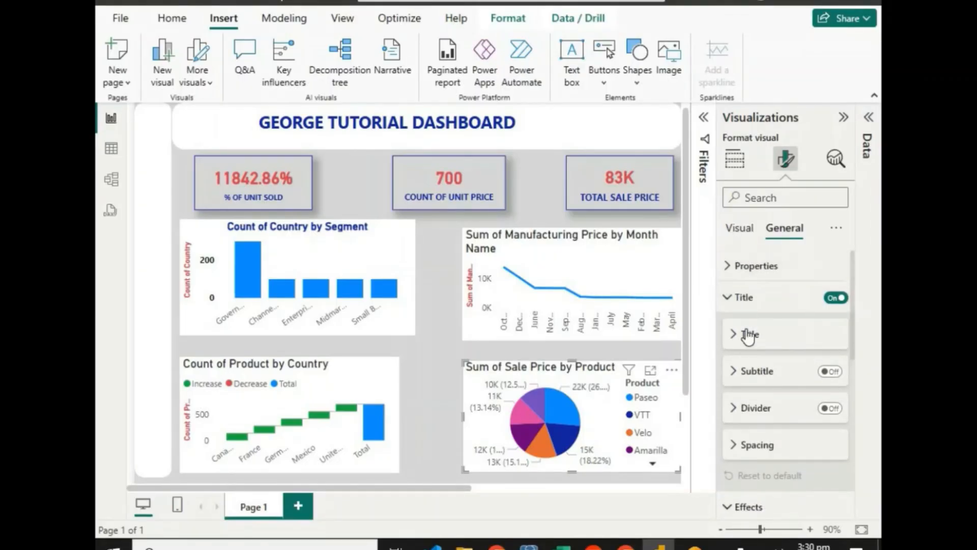
left_click(739, 228)
left_click(733, 266)
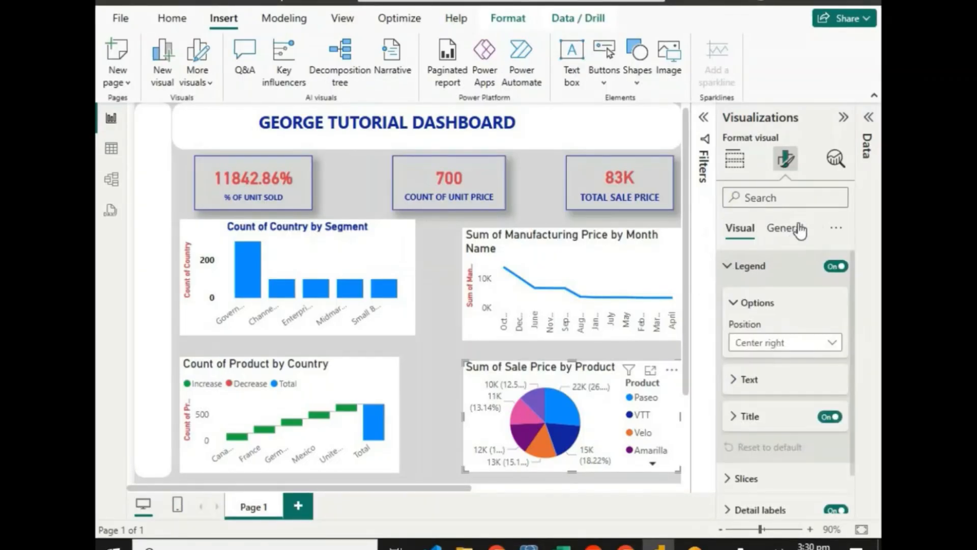
left_click(797, 227)
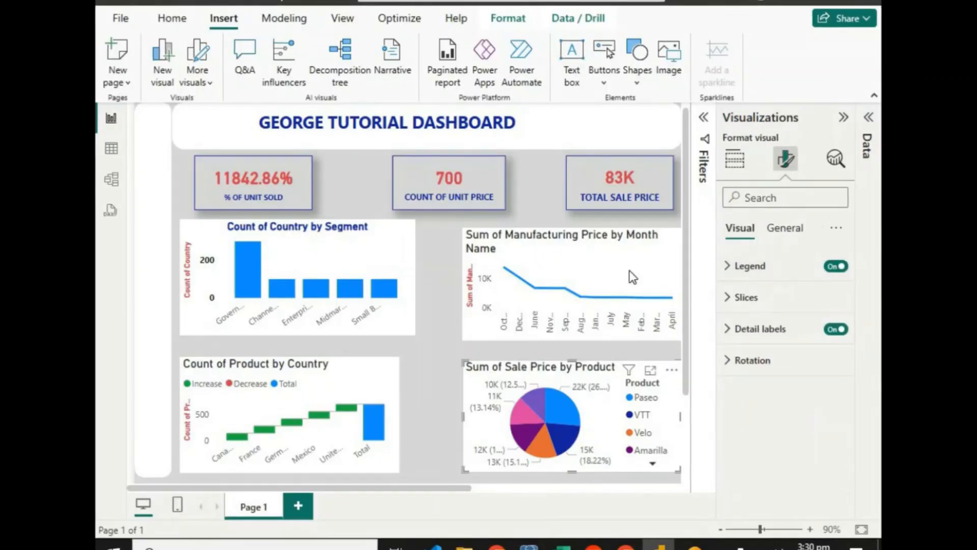
left_click(441, 319)
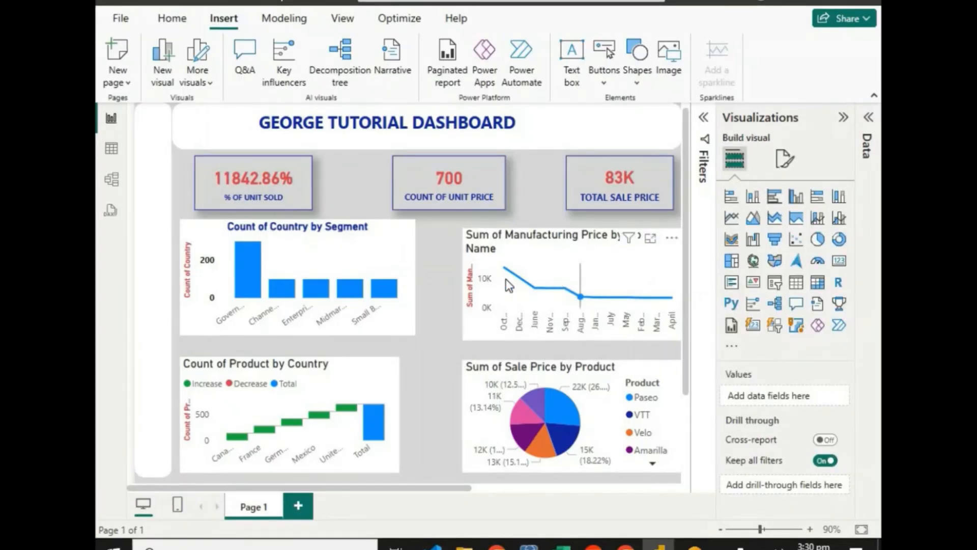
Increase the height of the Count of Country by Segment chart slightly by extending its lower and upper edges.
left_click(380, 265)
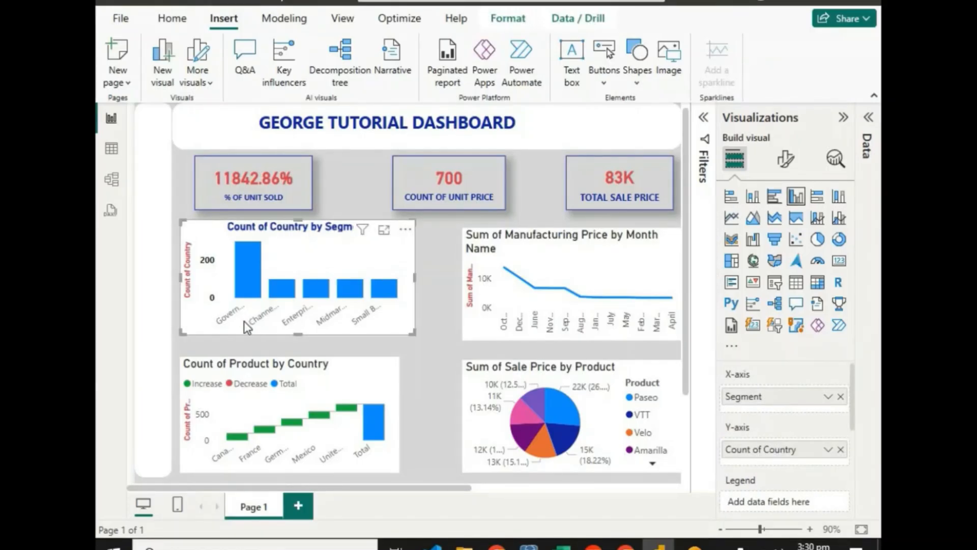
left_click_drag(299, 331, 300, 339)
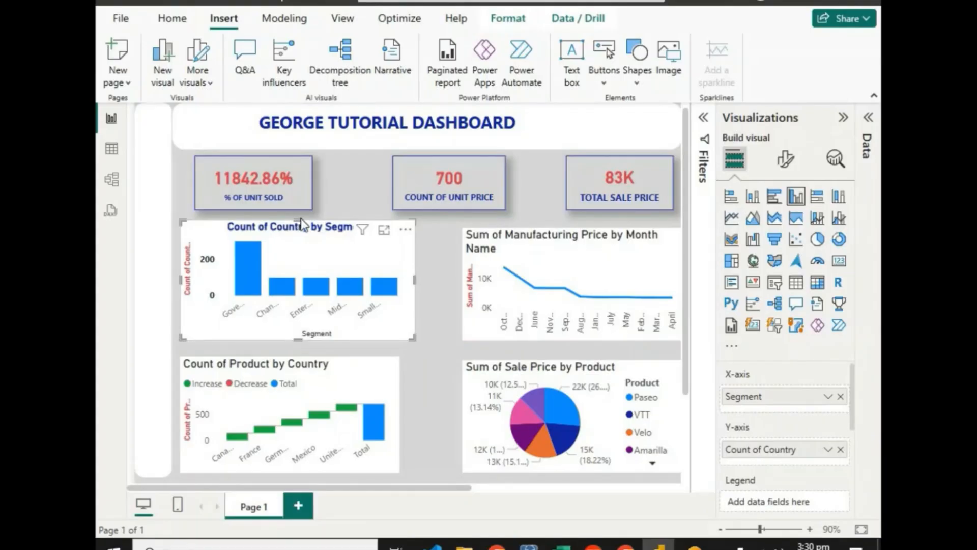
left_click_drag(300, 221, 301, 218)
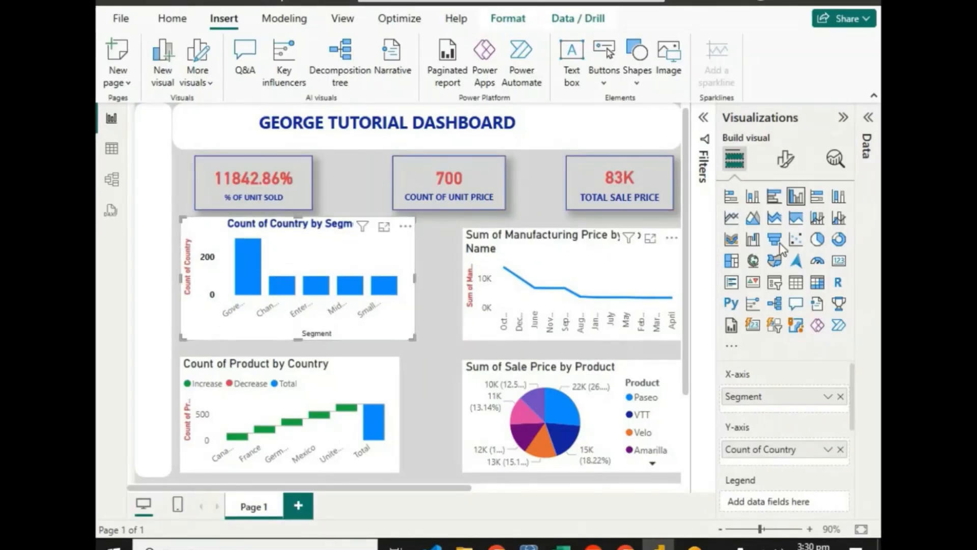
Make the title of the Sum of Manufacturing Price by Month Name line chart bold.
left_click(570, 261)
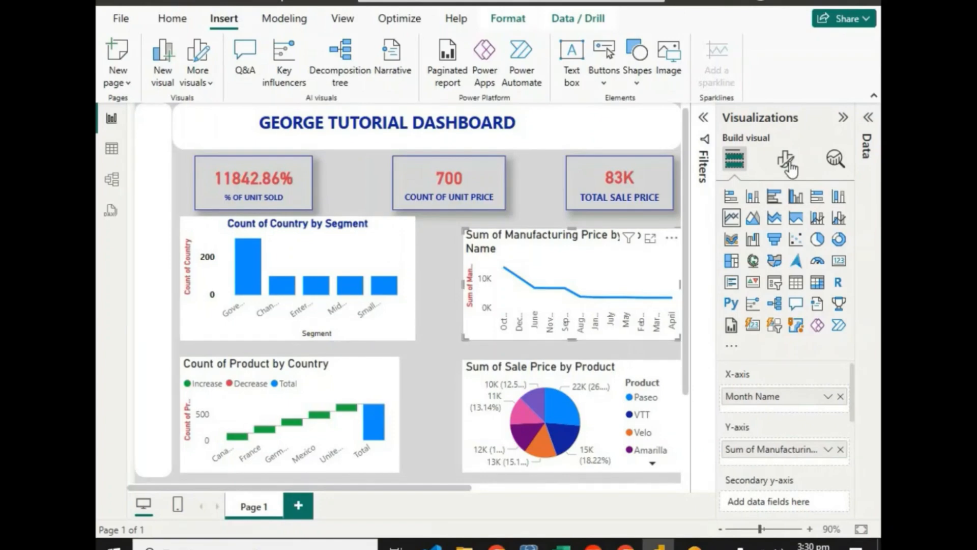
left_click(786, 162)
left_click(794, 228)
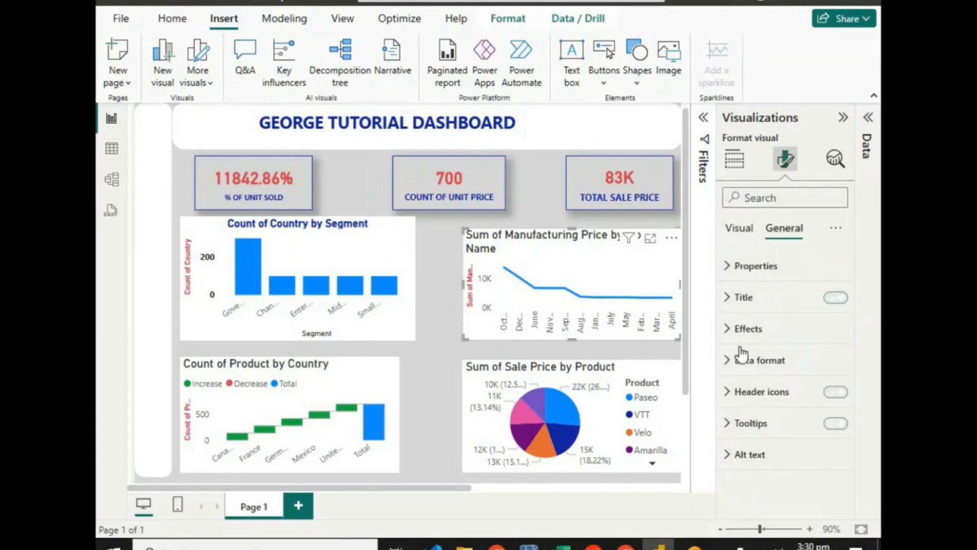
left_click(725, 337)
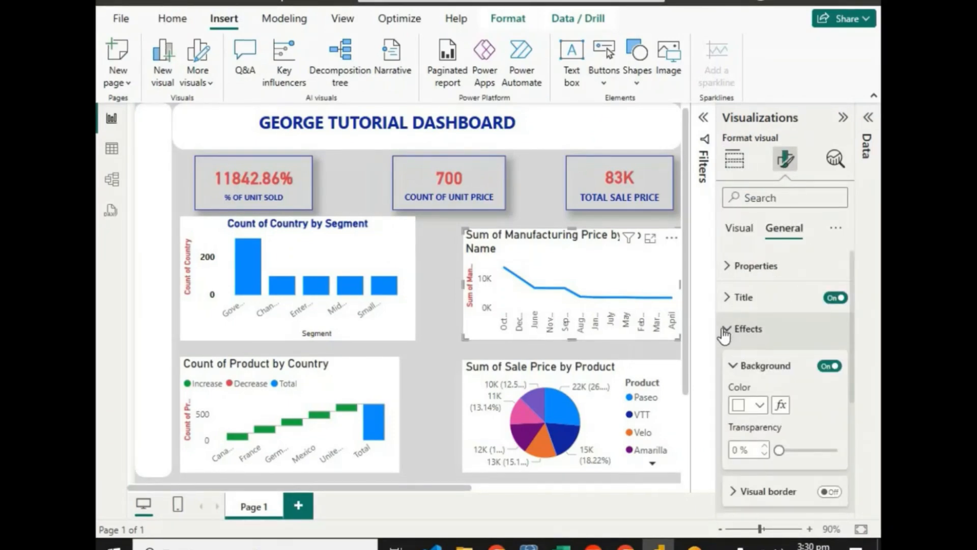
left_click(726, 329)
left_click(728, 302)
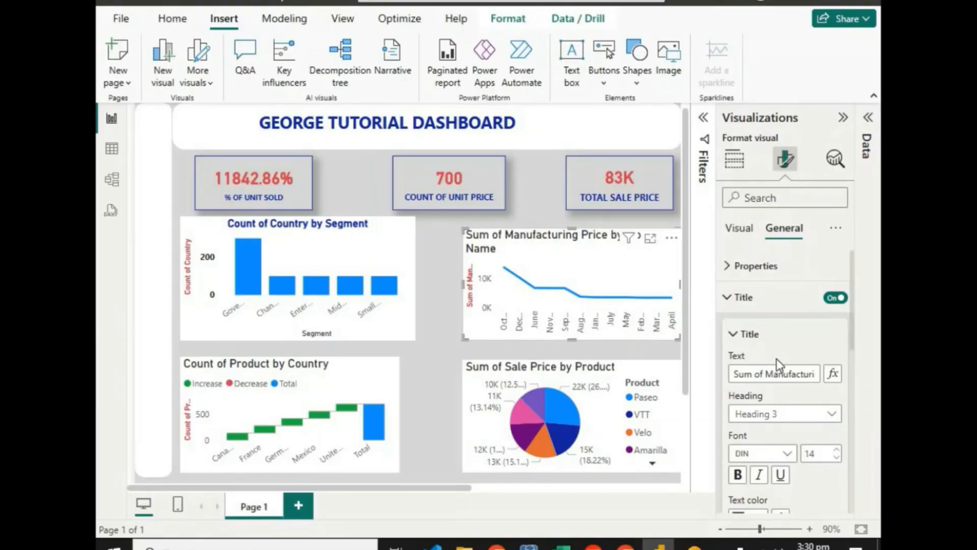
scroll(777, 358, "down", 3)
left_click(738, 397)
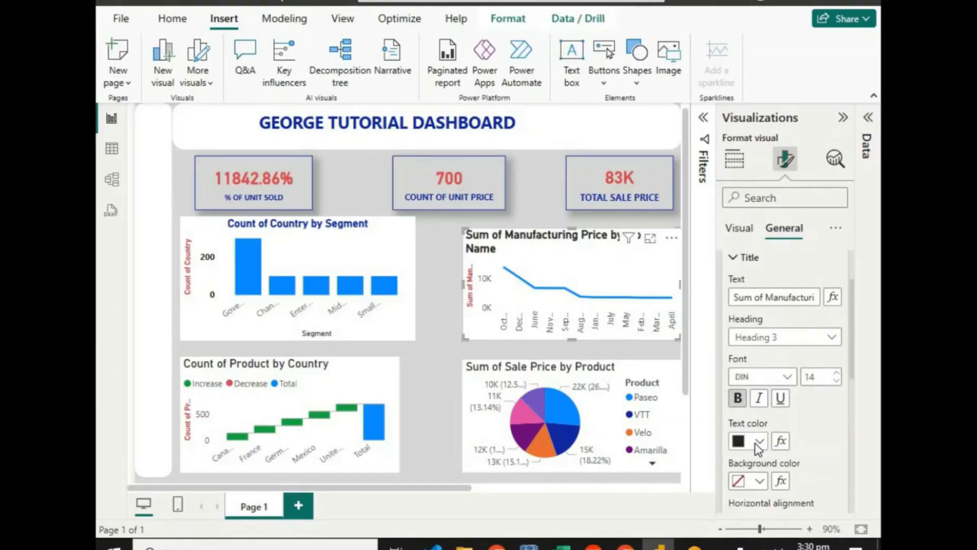
Colour the line chart's title dark blue from the recent colors and centre it horizontally.
left_click(758, 441)
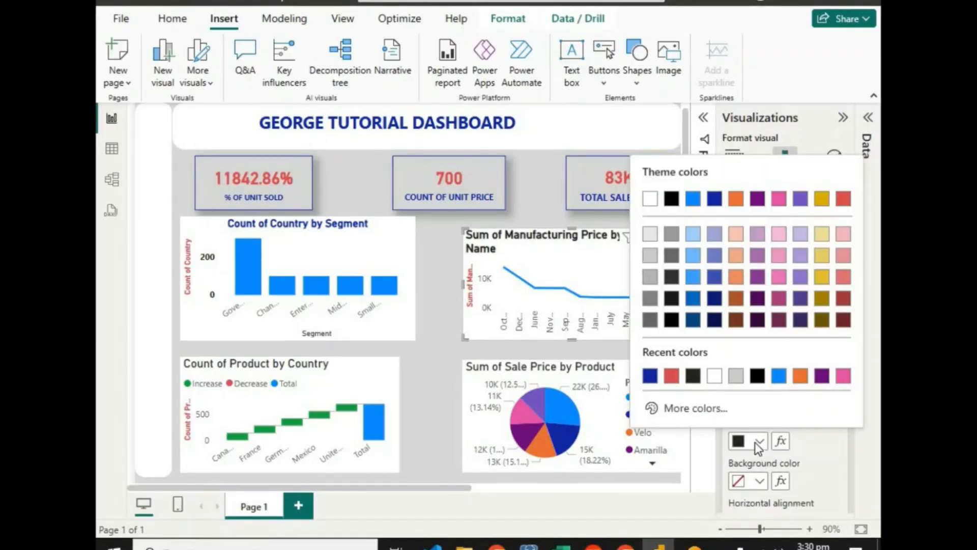
left_click(650, 376)
scroll(767, 364, "down", 8)
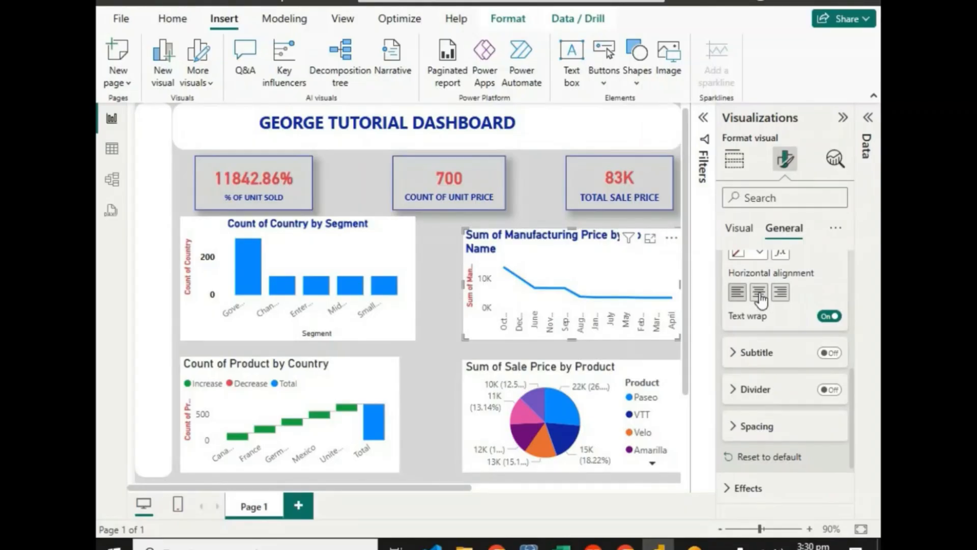
left_click(761, 295)
scroll(793, 305, "up", 6)
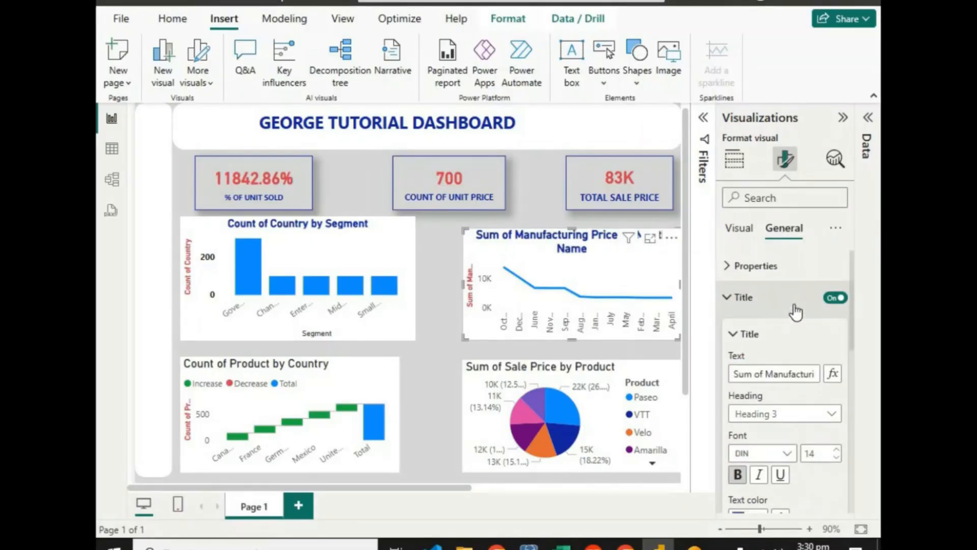
Format the Count of Product by Country chart's title as bold, dark blue and centred.
left_click(368, 391)
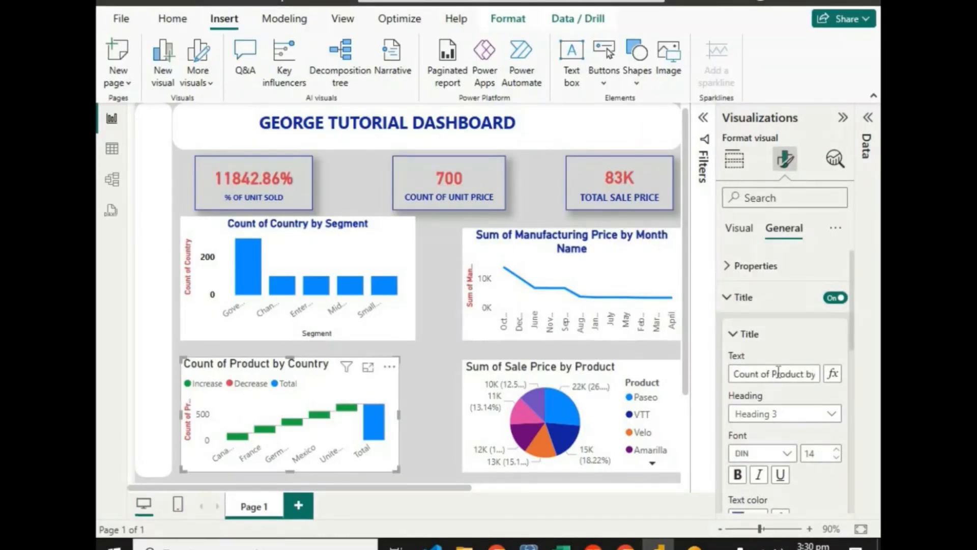
left_click(738, 475)
scroll(758, 458, "down", 3)
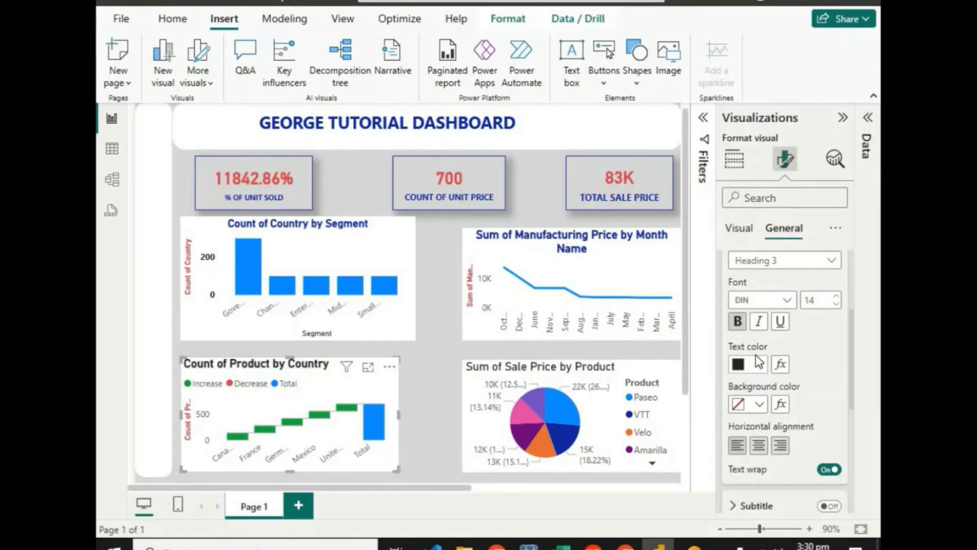
left_click(759, 363)
left_click(646, 299)
left_click(758, 446)
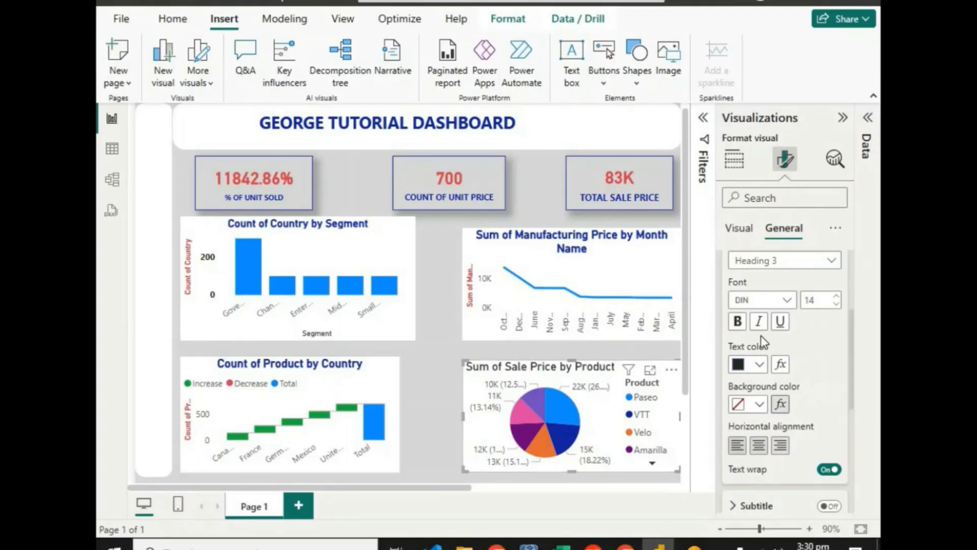
Format the Sum of Sale Price by Product pie chart's title as bold, dark blue and centred.
left_click(736, 324)
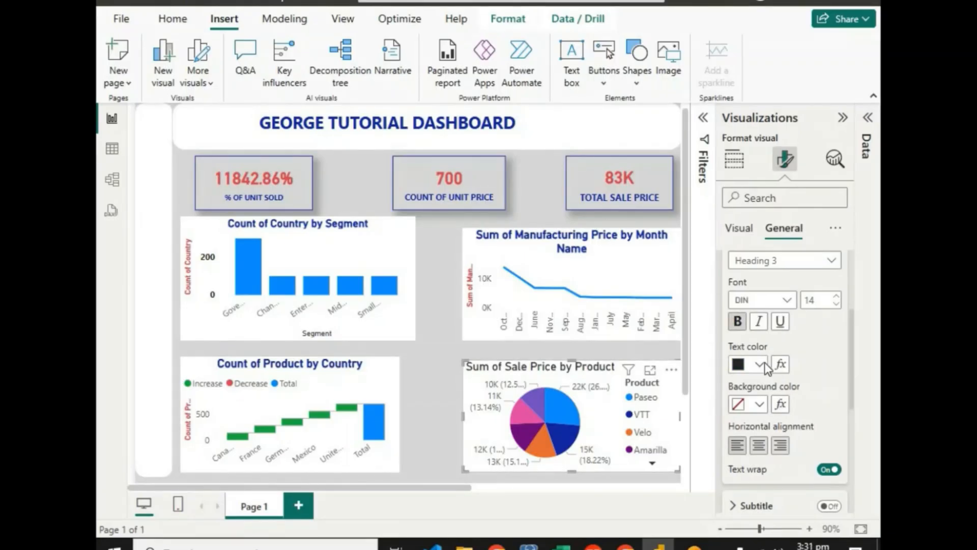
left_click(759, 363)
left_click(647, 299)
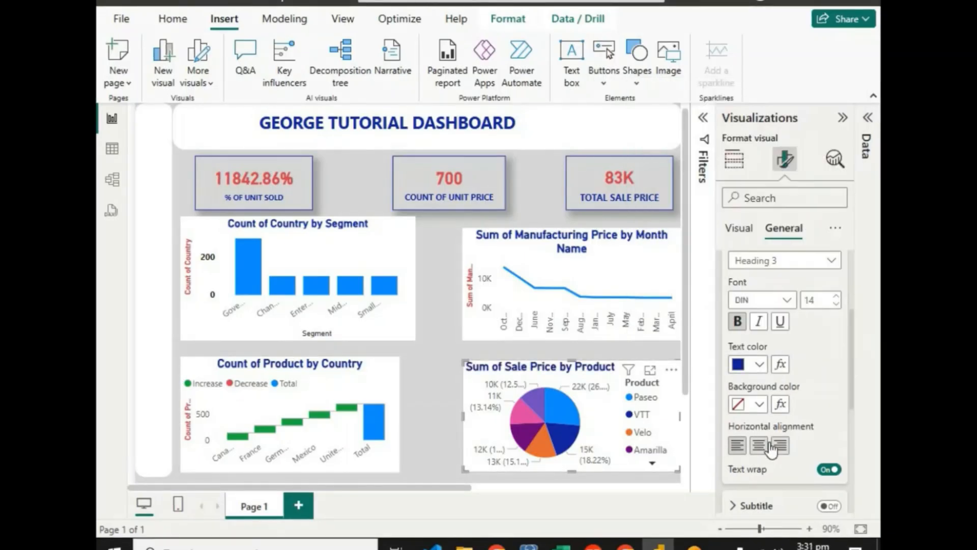
left_click(762, 445)
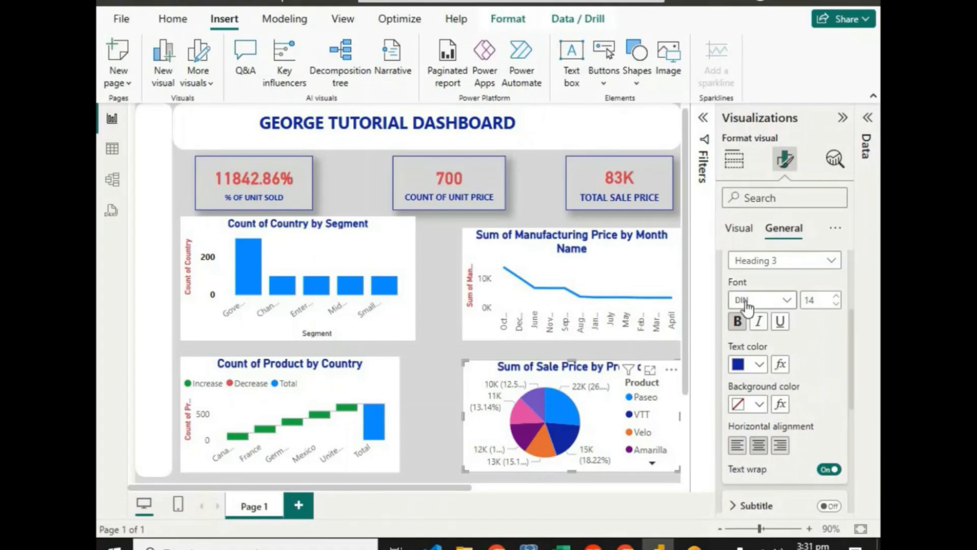
scroll(755, 285, "up", 3)
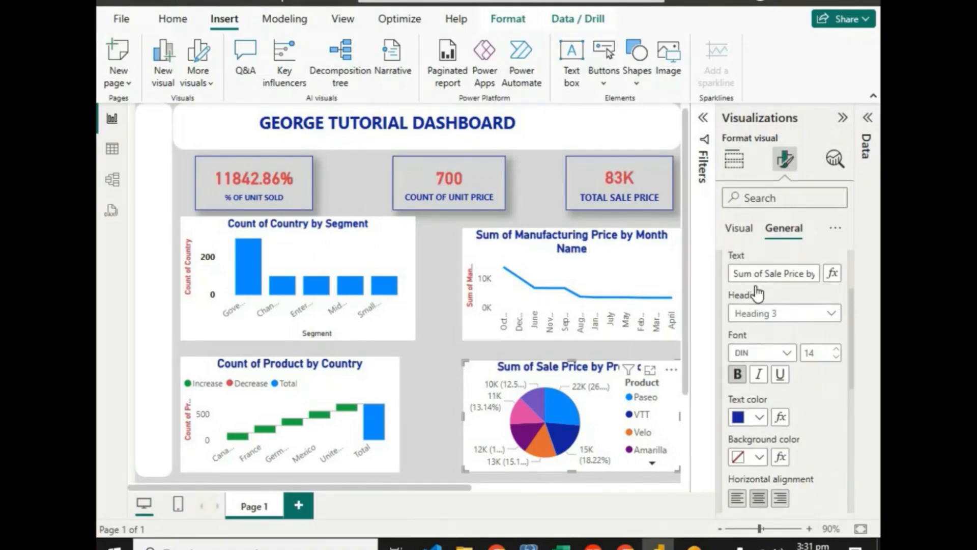
left_click(440, 333)
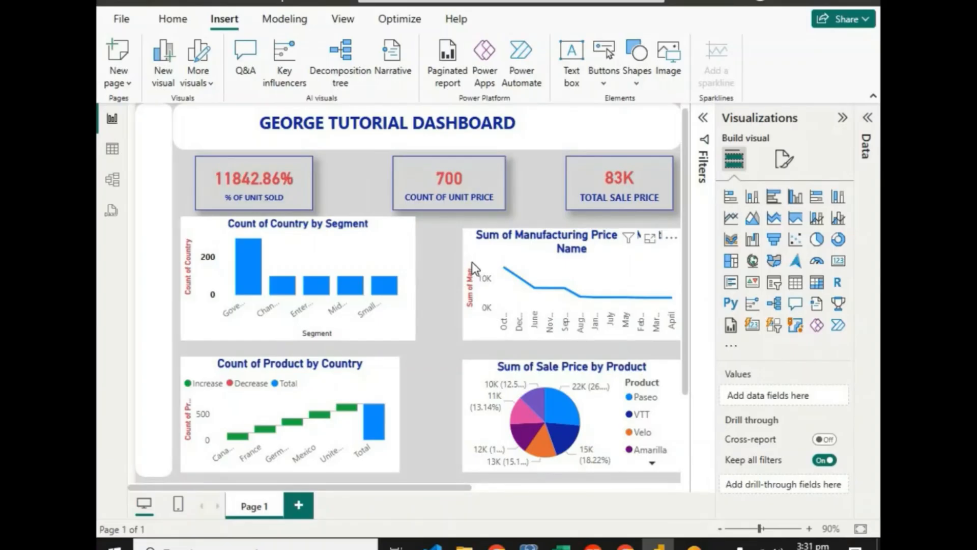
Shift the line and pie charts left, and widen the Count of Product by Country chart to match the column chart above.
left_click_drag(472, 262, 459, 261)
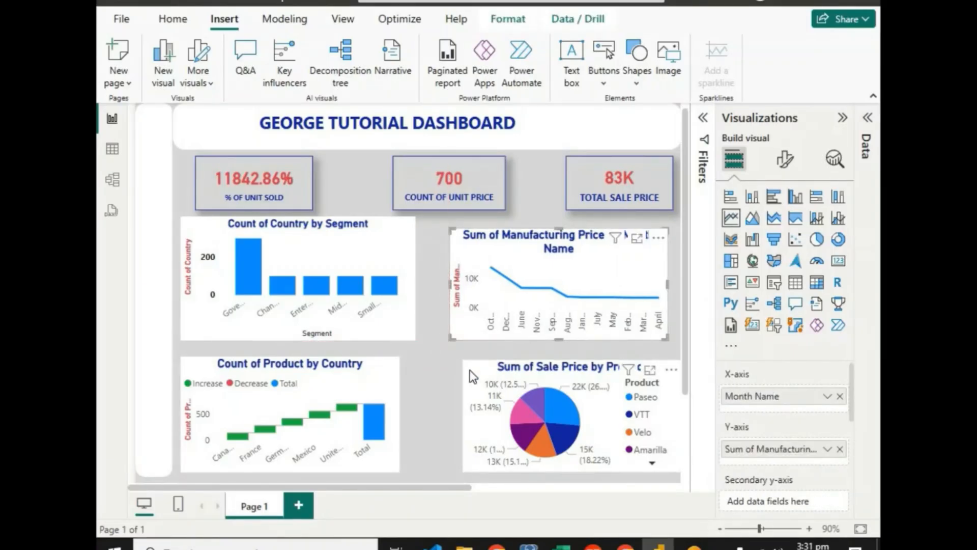
left_click_drag(469, 371, 457, 370)
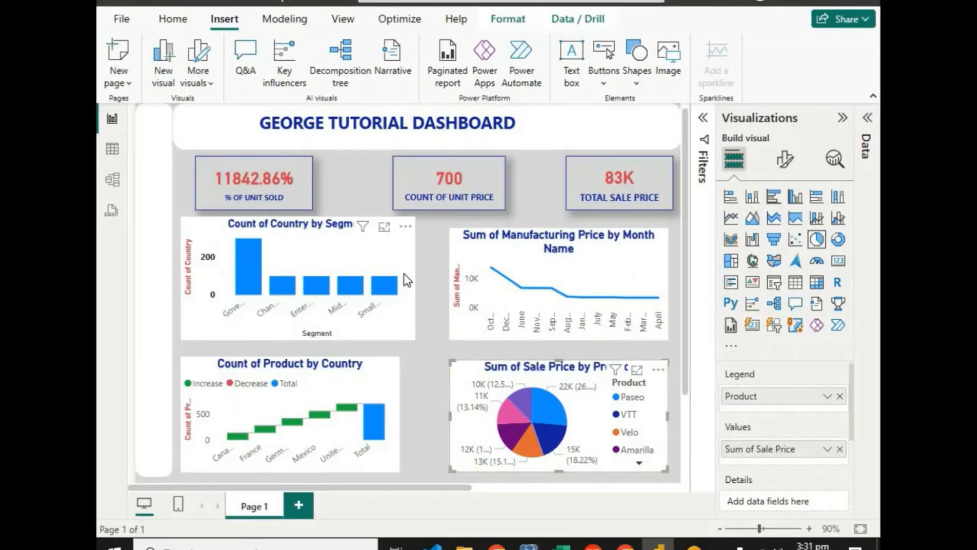
left_click(399, 416)
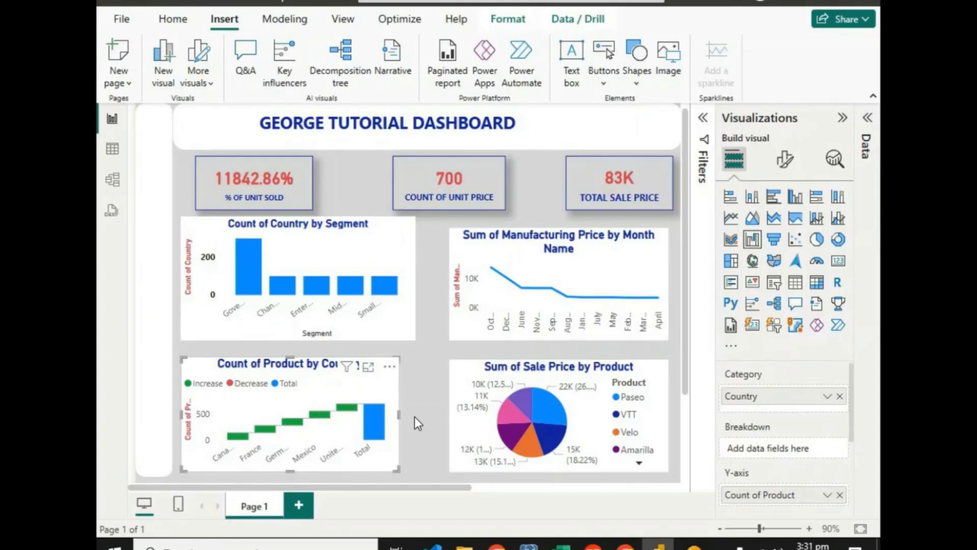
left_click_drag(414, 416, 415, 416)
left_click(434, 303)
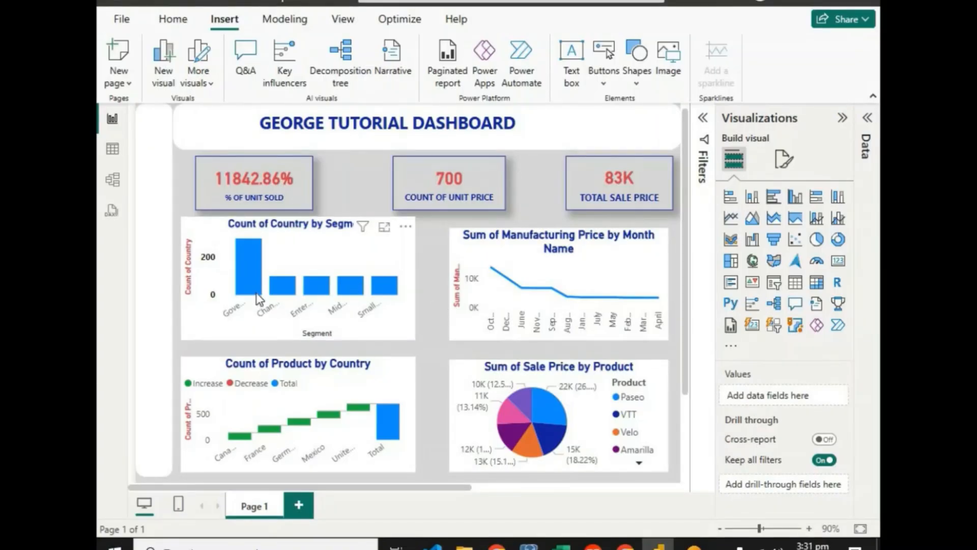
Turn on data labels for the Count of Country by Segment column chart.
mouse_move(251, 262)
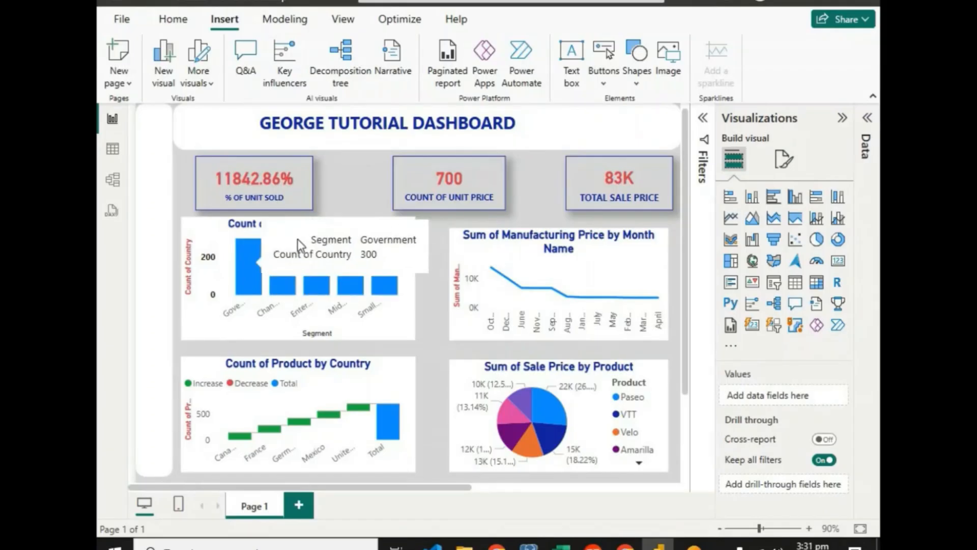
mouse_move(262, 293)
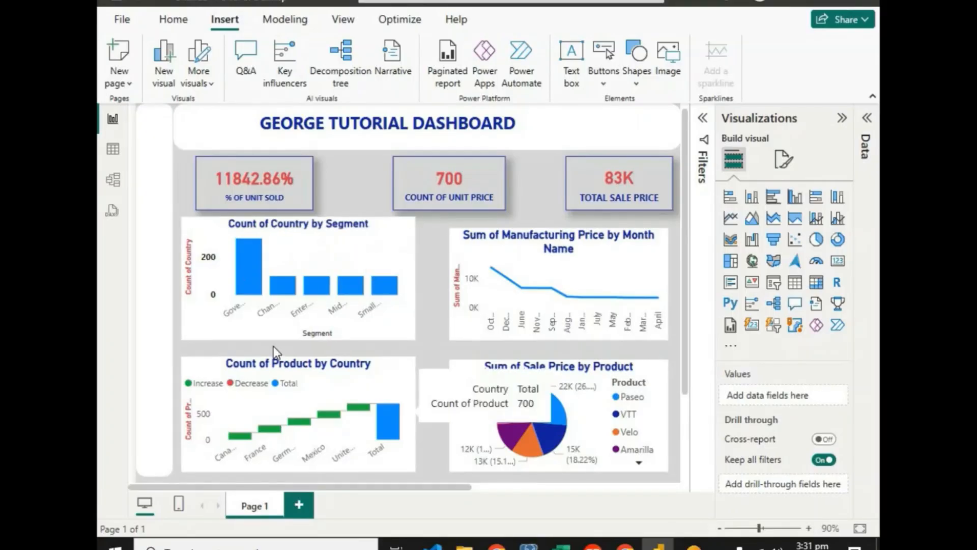
left_click(396, 251)
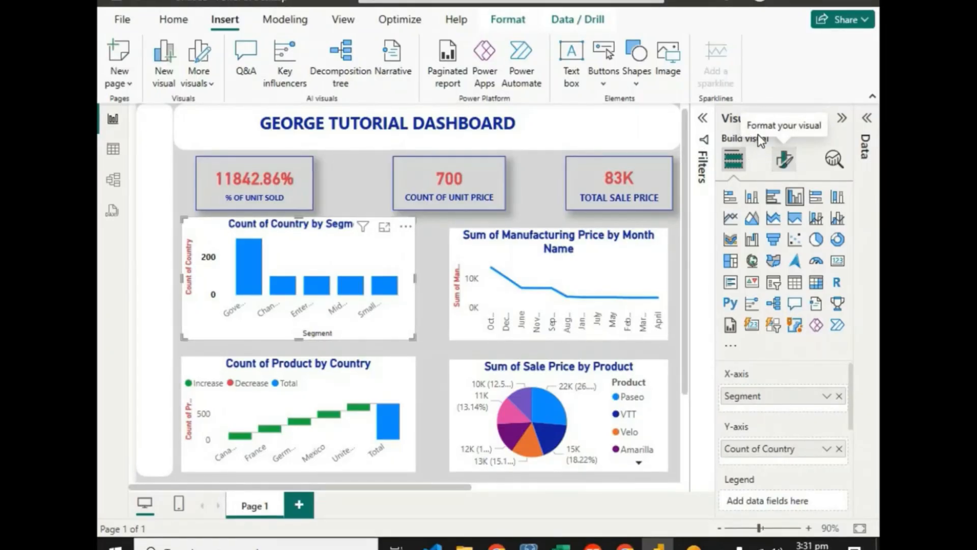
left_click(784, 159)
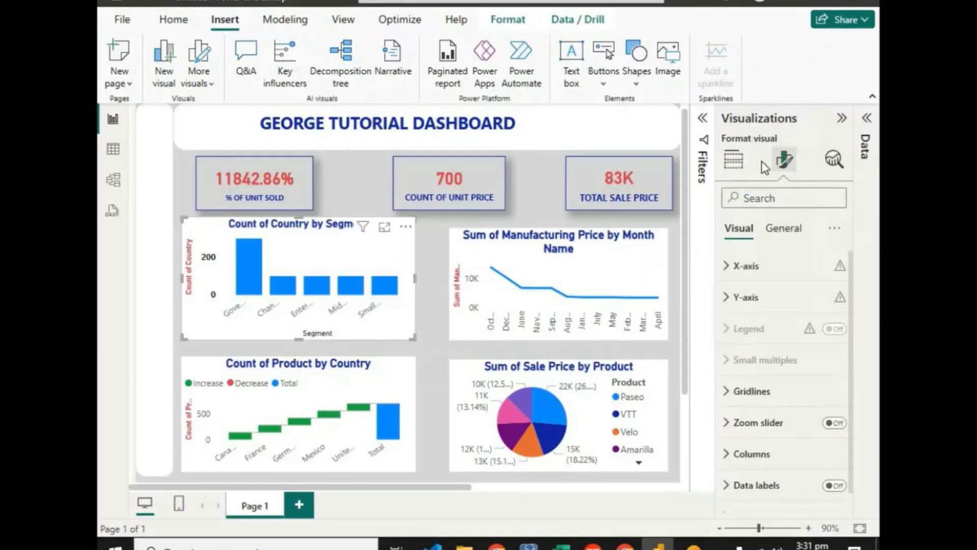
scroll(763, 301, "down", 1)
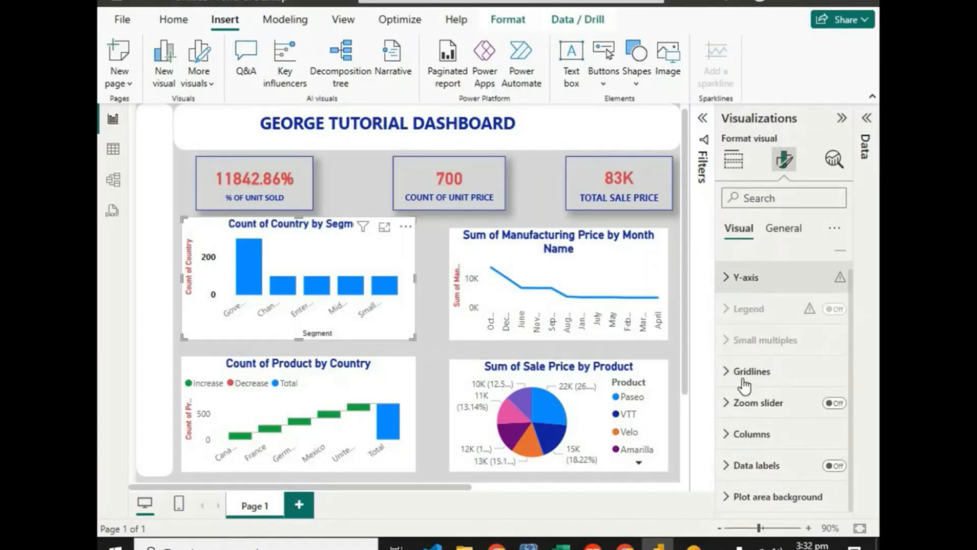
left_click(835, 466)
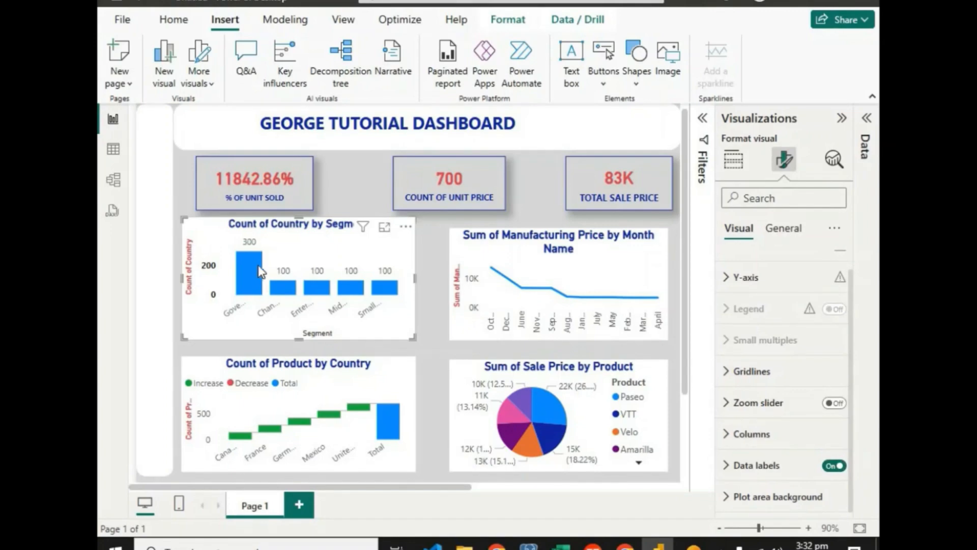
Set the column chart's data label position to Inside center after trying Inside end.
left_click(728, 467)
scroll(768, 348, "down", 5)
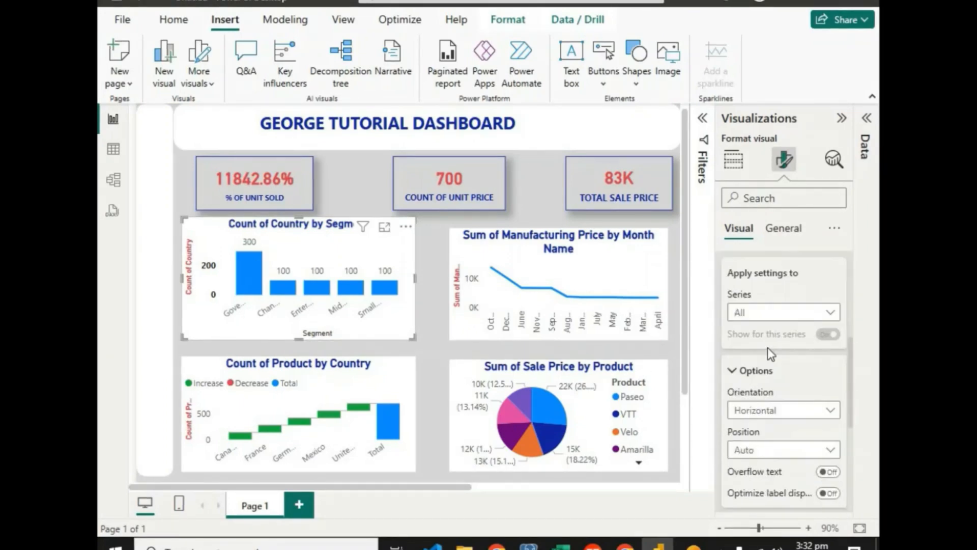
scroll(768, 347, "down", 3)
scroll(766, 346, "up", 2)
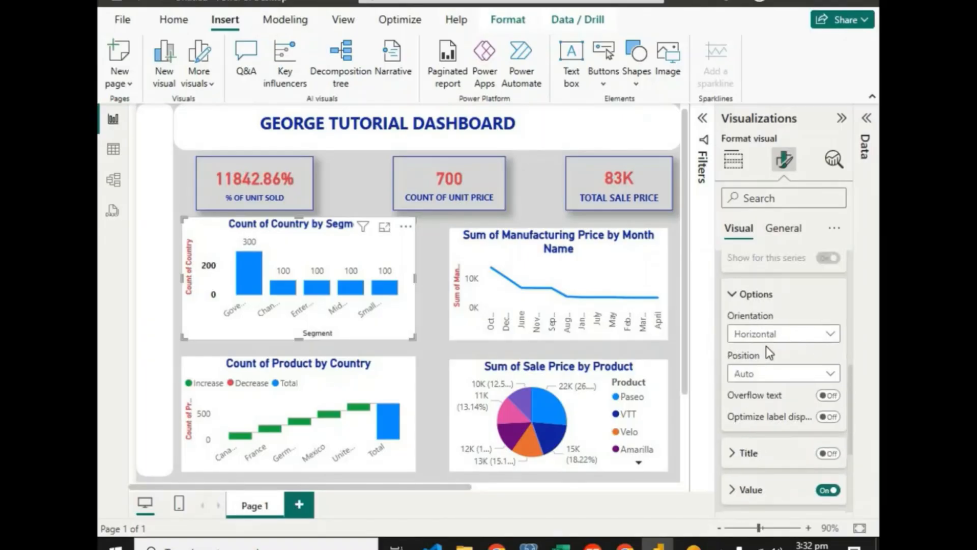
scroll(766, 334, "down", 3)
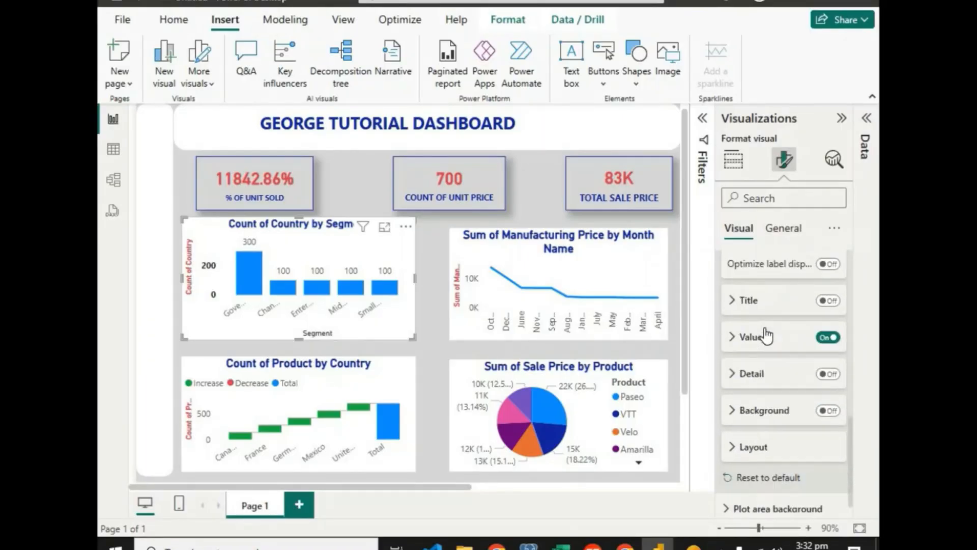
scroll(766, 344, "up", 3)
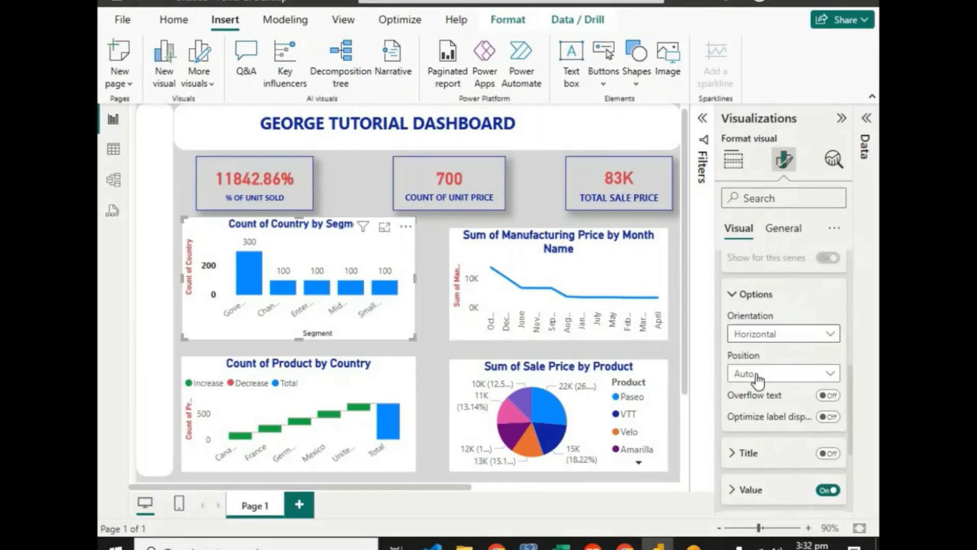
left_click(758, 375)
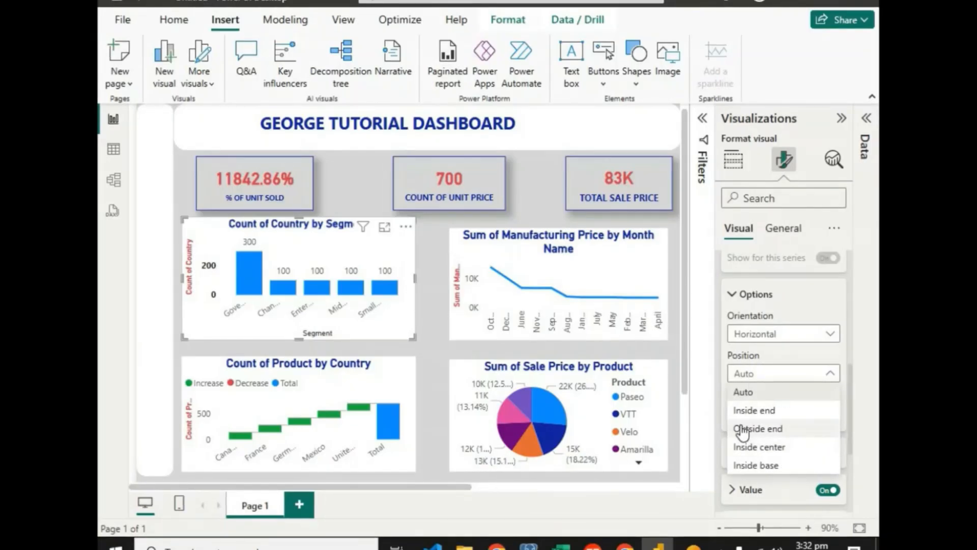
left_click(743, 410)
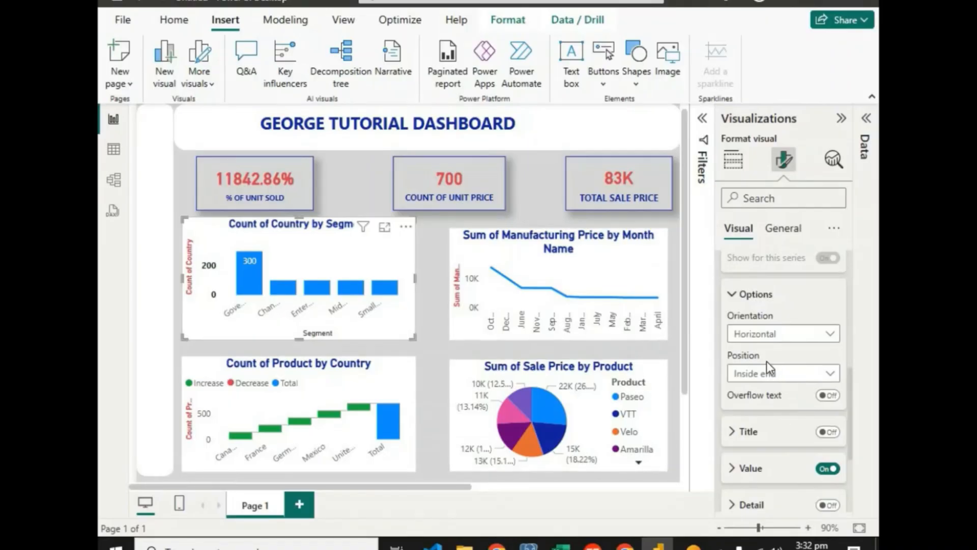
left_click(735, 374)
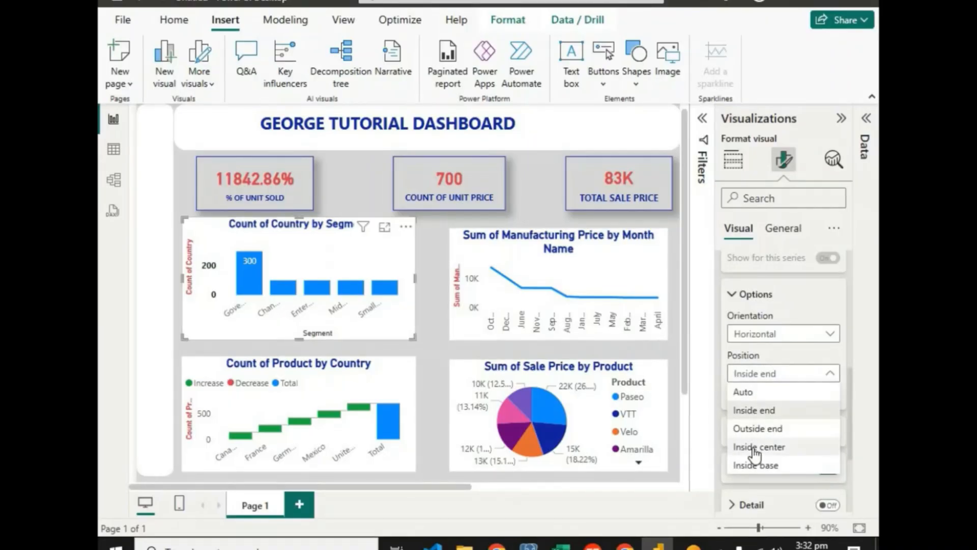
left_click(752, 448)
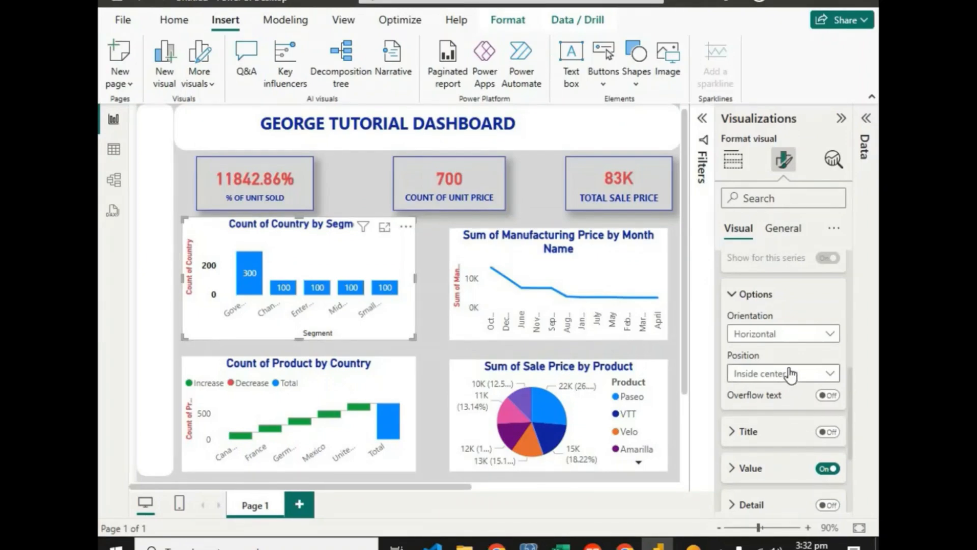
Format the column chart's data label values as bold, size 11 and white.
scroll(788, 371, "down", 3)
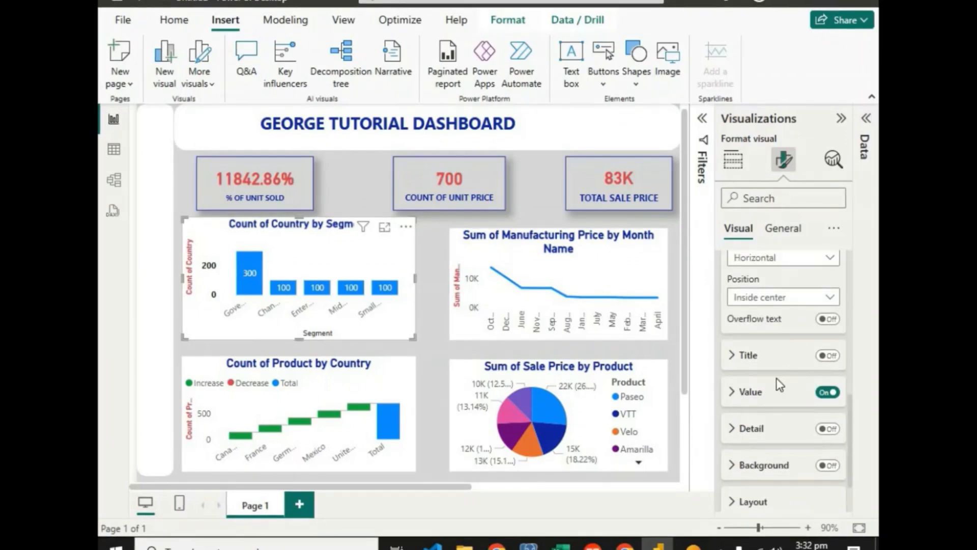
left_click(777, 378)
scroll(777, 378, "down", 6)
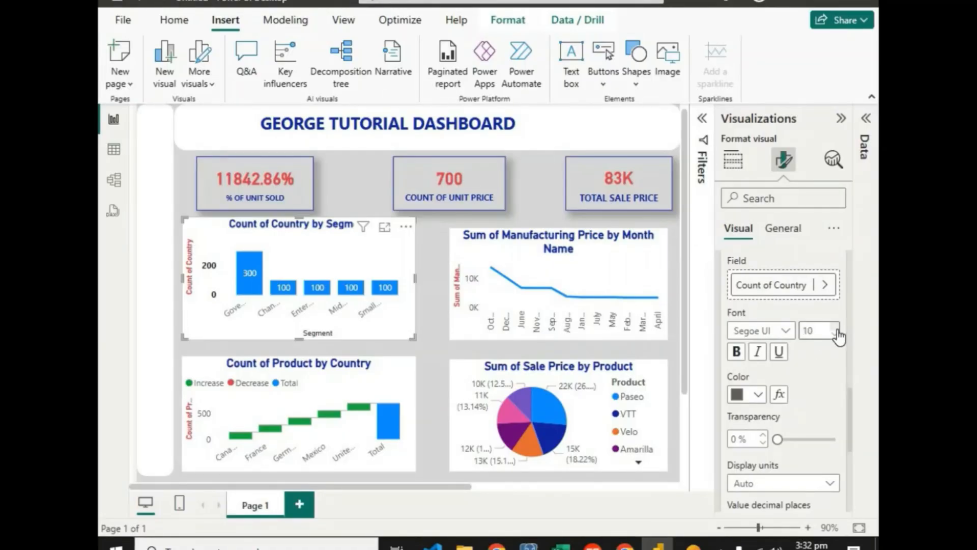
left_click(737, 351)
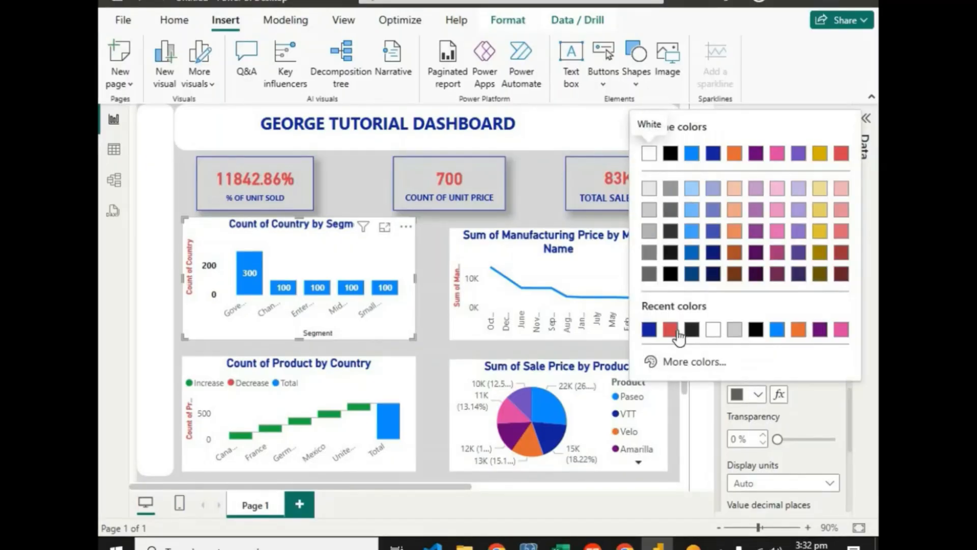
left_click(671, 329)
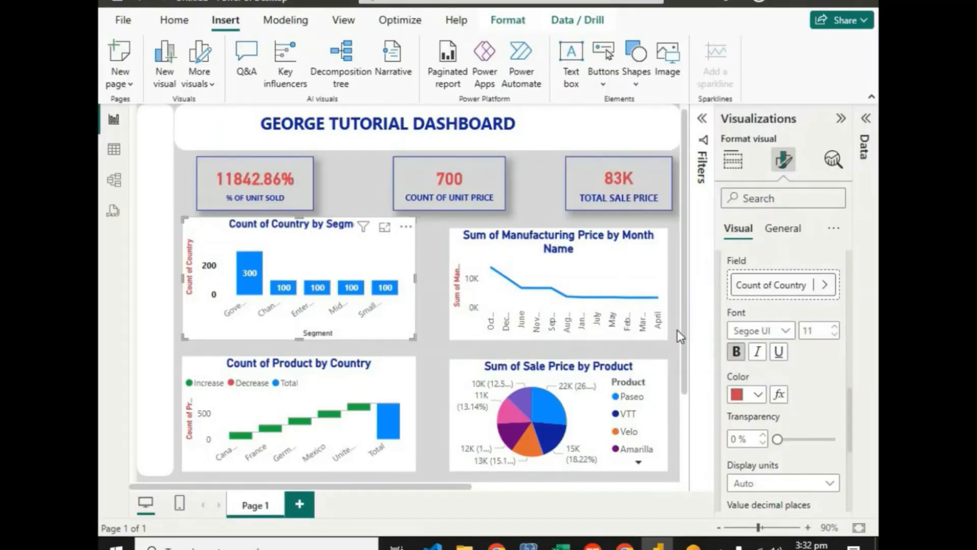
left_click(758, 395)
left_click(709, 332)
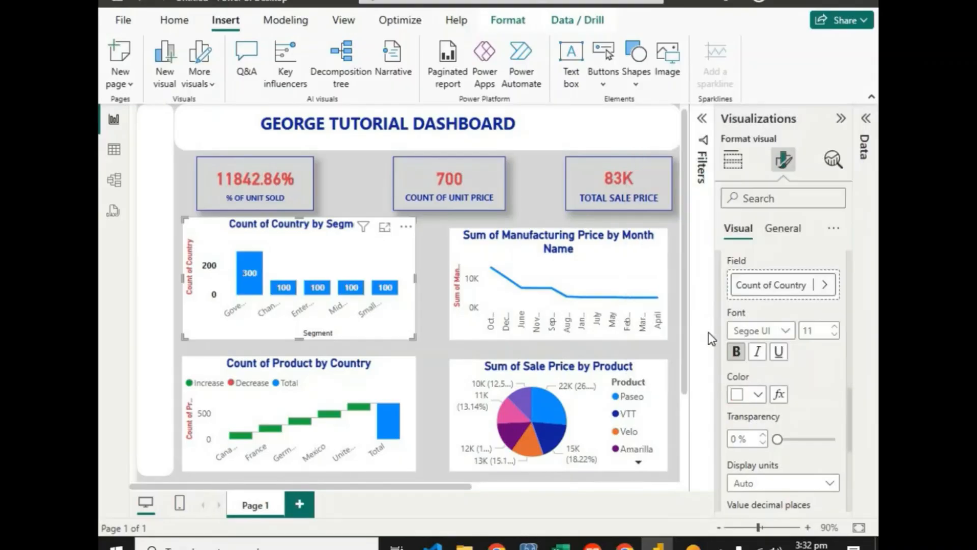
scroll(790, 399, "down", 5)
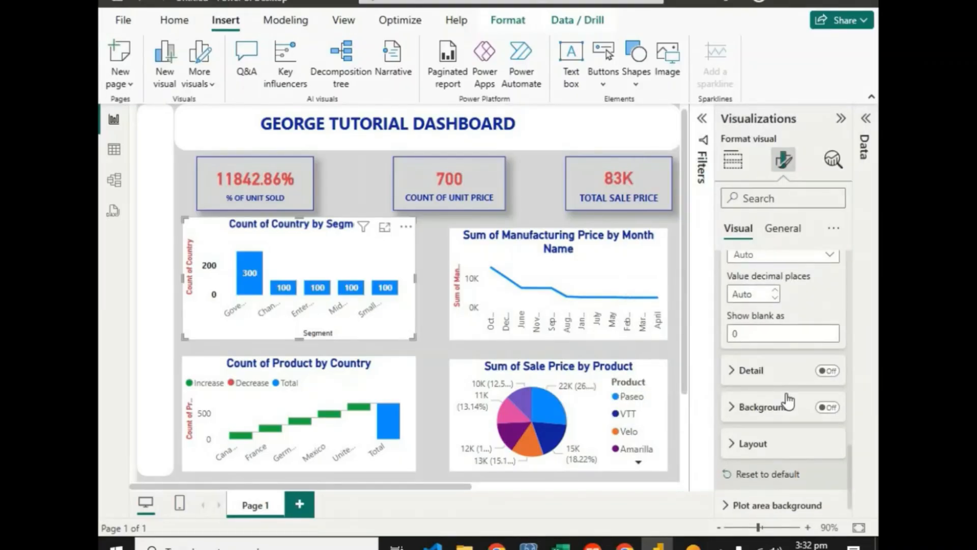
scroll(788, 402, "up", 3)
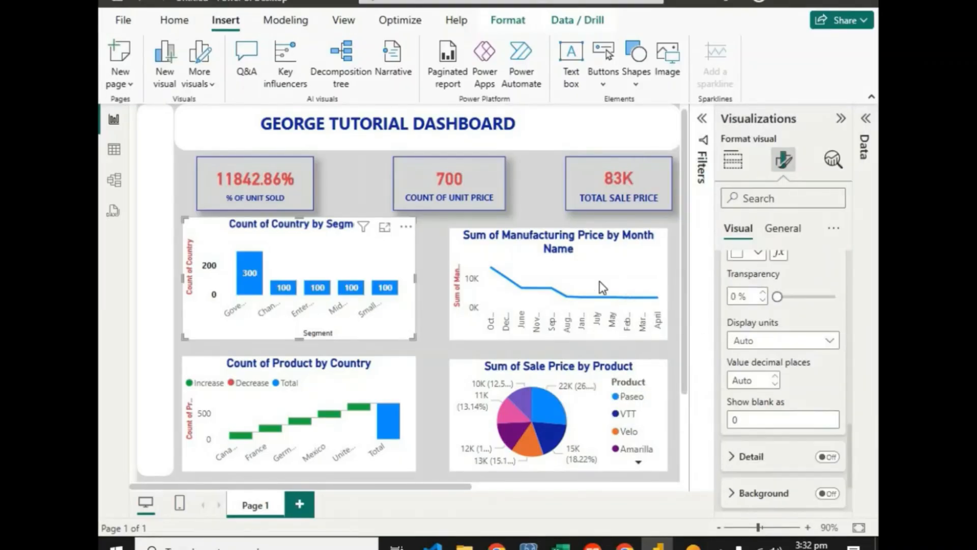
Turn on data labels for the Sum of Manufacturing Price by Month Name line chart.
left_click(651, 329)
scroll(812, 293, "up", 6)
scroll(814, 316, "down", 3)
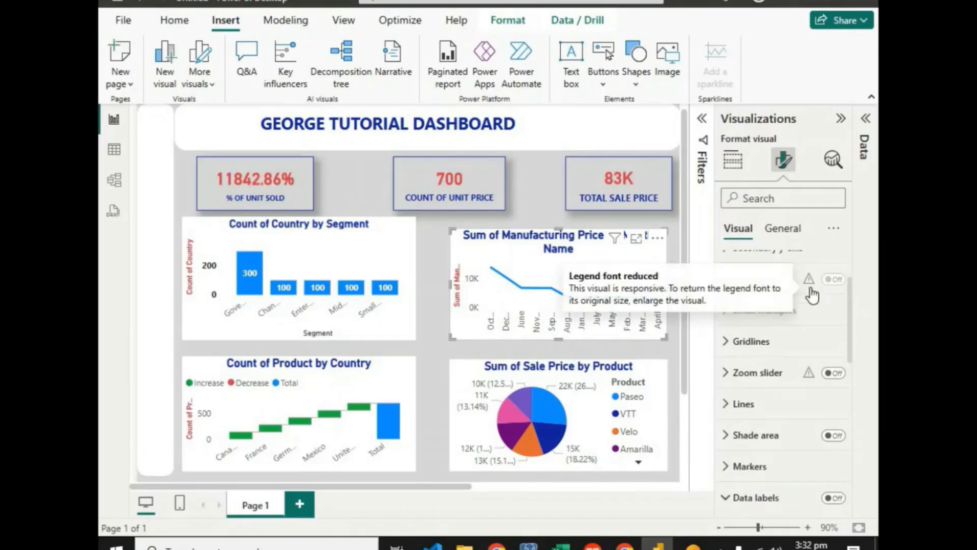
left_click(833, 355)
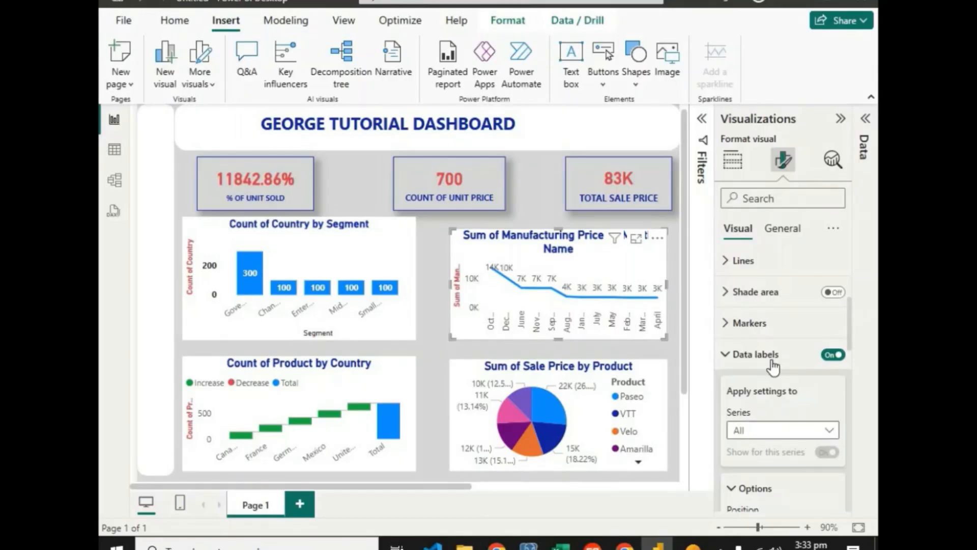
left_click(731, 356)
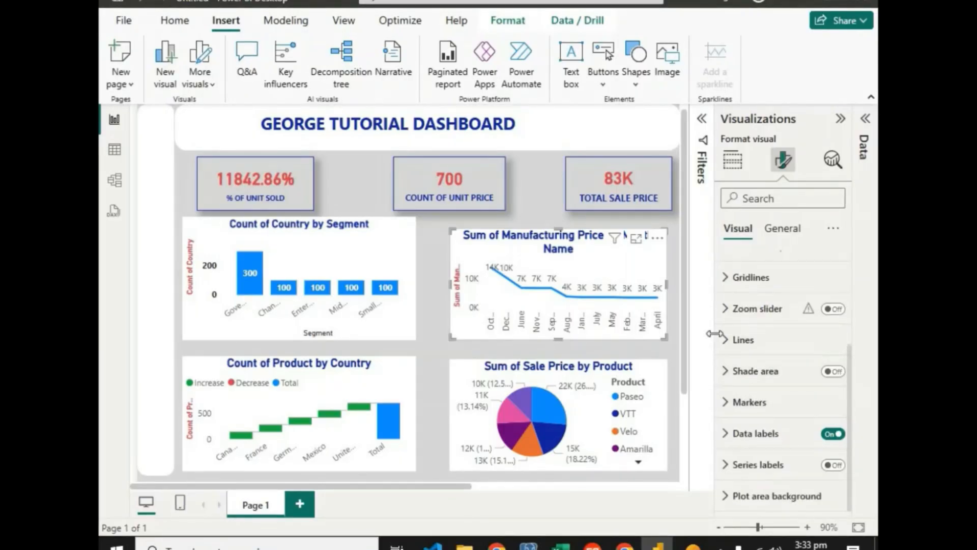
Try the Dotted and Dashed line styles on the Sum of Manufacturing Price by Month Name chart and restore Solid.
left_click(732, 341)
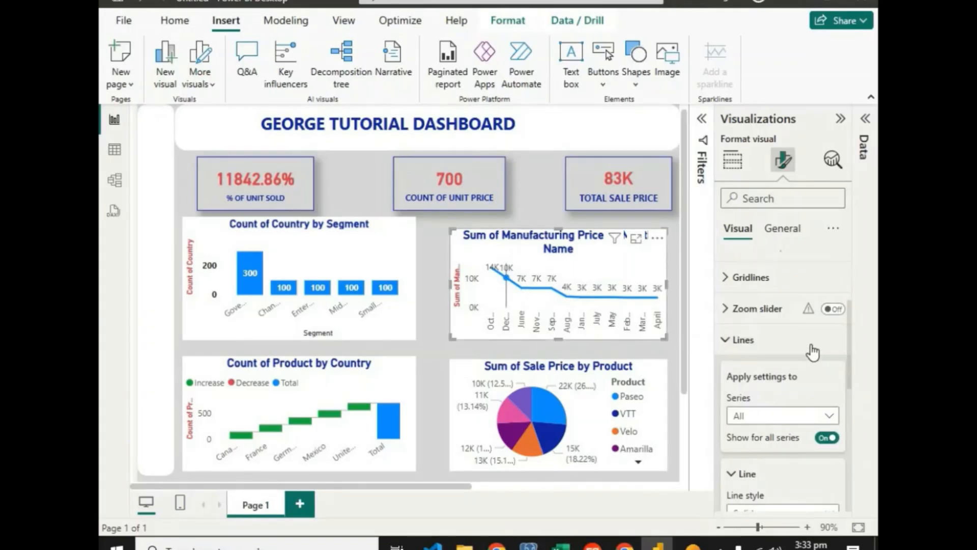
scroll(794, 331, "down", 5)
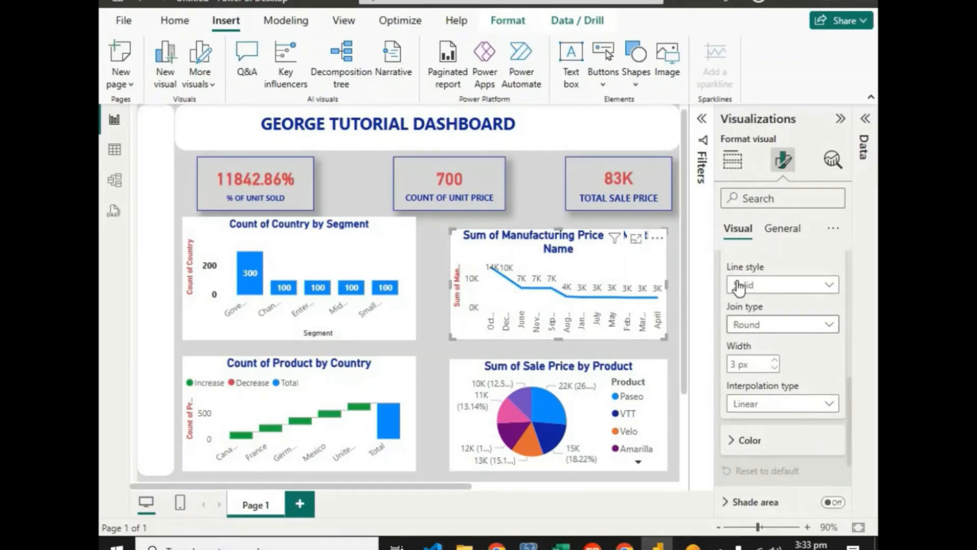
left_click(769, 286)
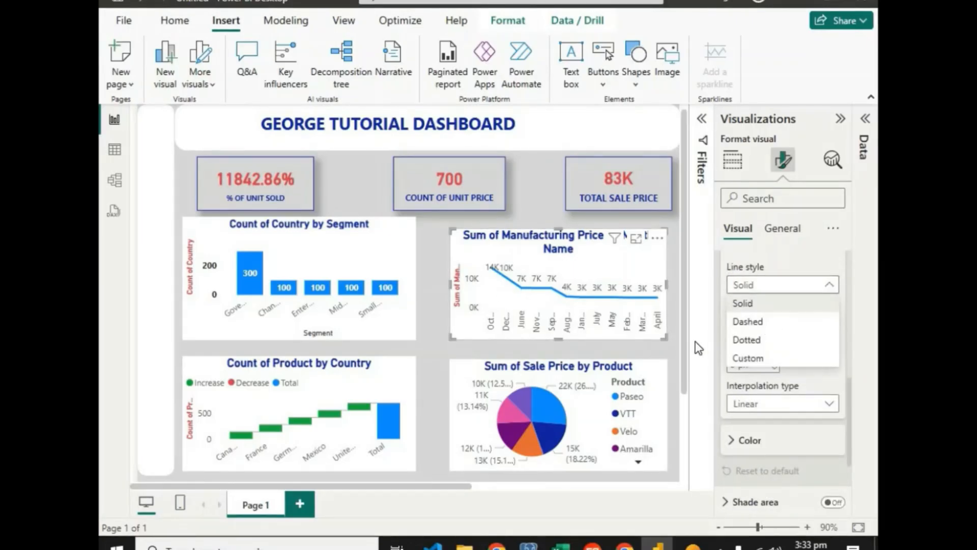
left_click(760, 340)
left_click(764, 346)
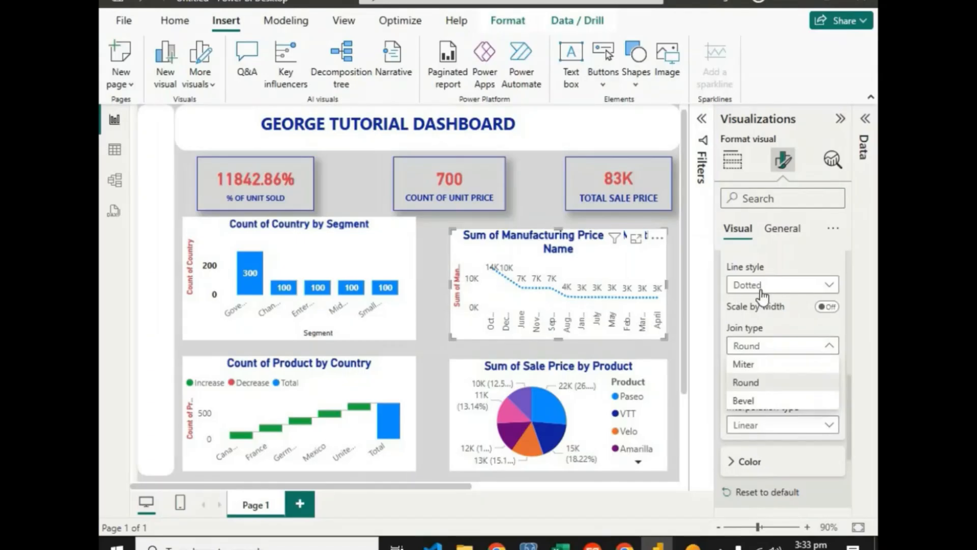
left_click(749, 339)
left_click(754, 286)
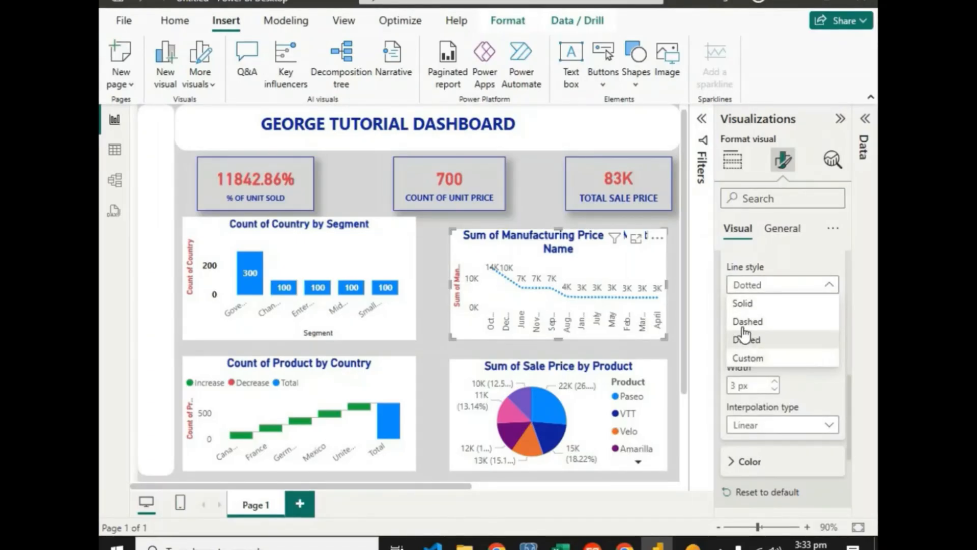
left_click(743, 323)
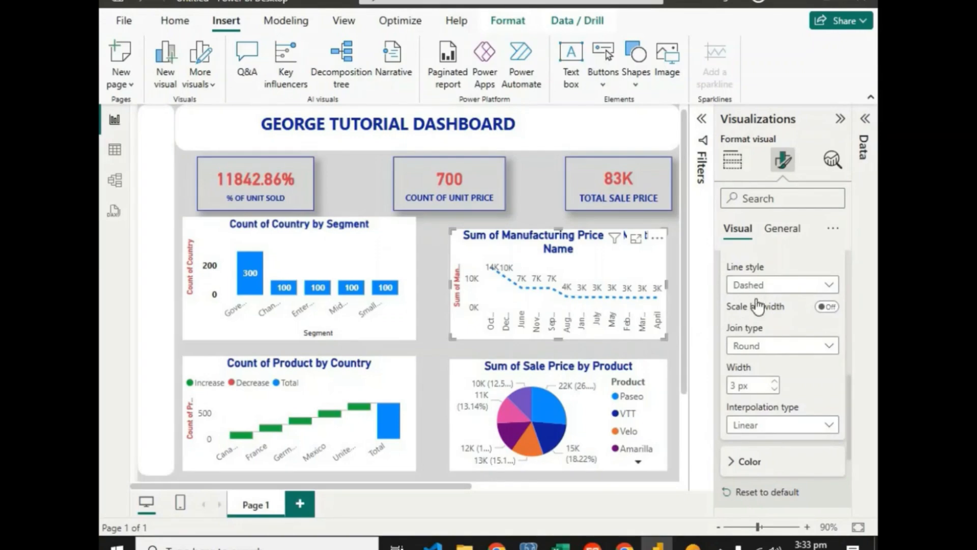
left_click(754, 286)
left_click(749, 313)
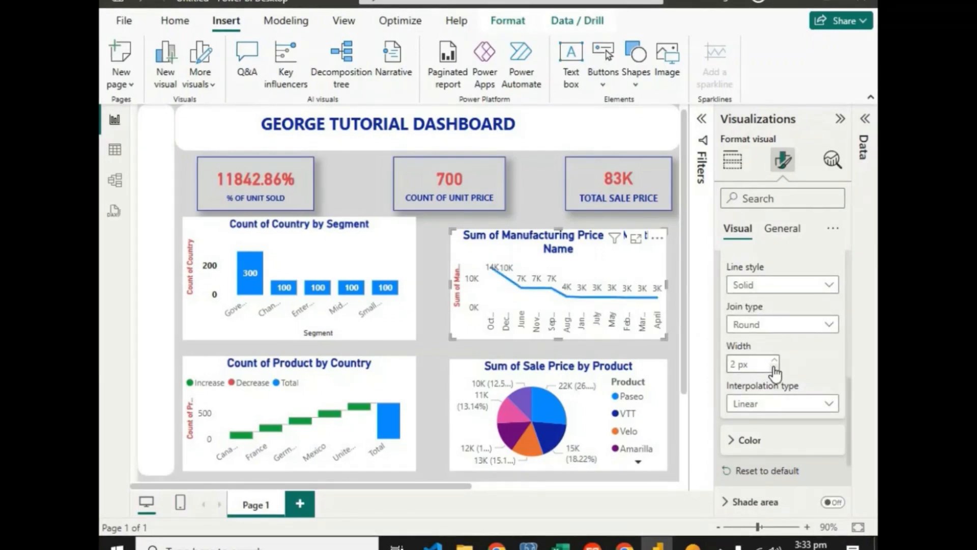
Set the line width of the Sum of Manufacturing Price by Month Name chart to 3 px.
left_click(774, 368)
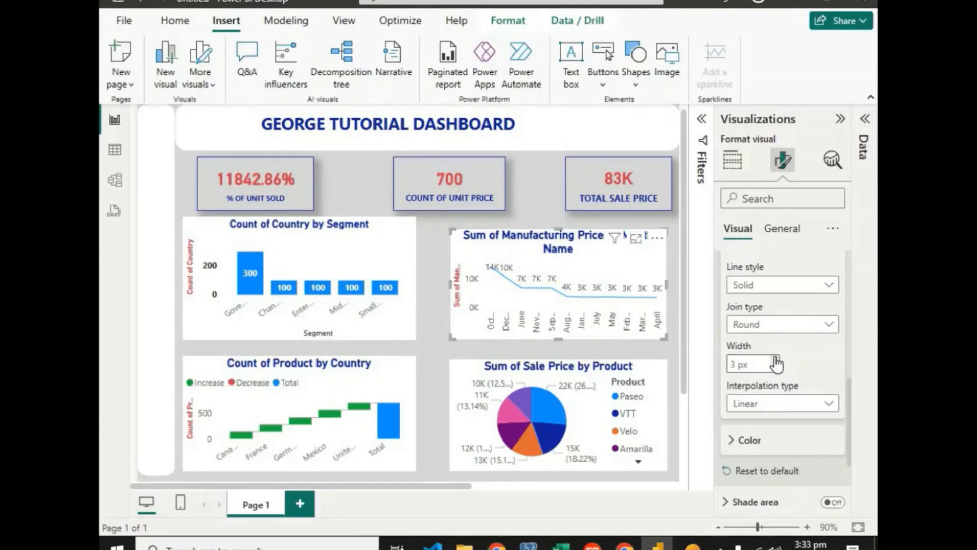
Try the line chart's Step interpolation with After and Before step positions, try Smooth, and restore Linear.
scroll(755, 349, "down", 3)
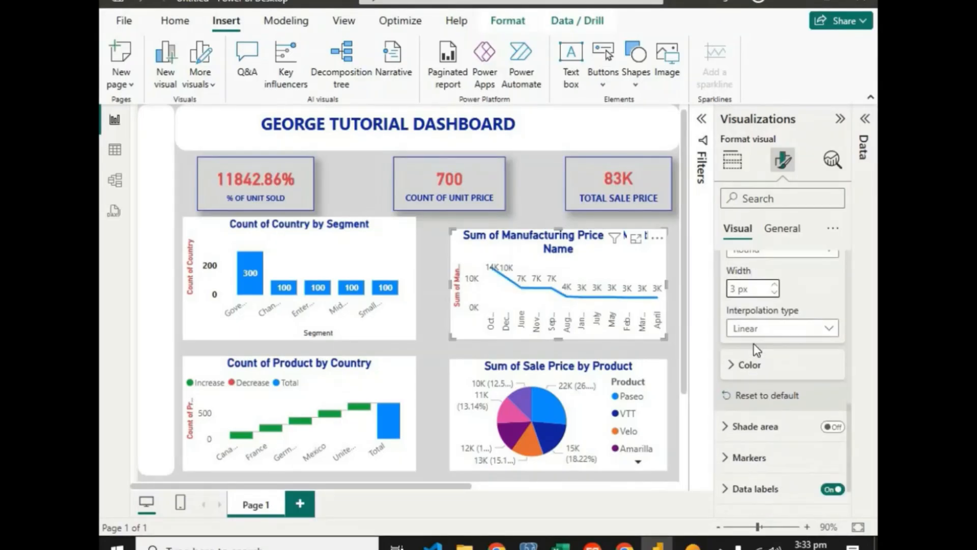
left_click(786, 325)
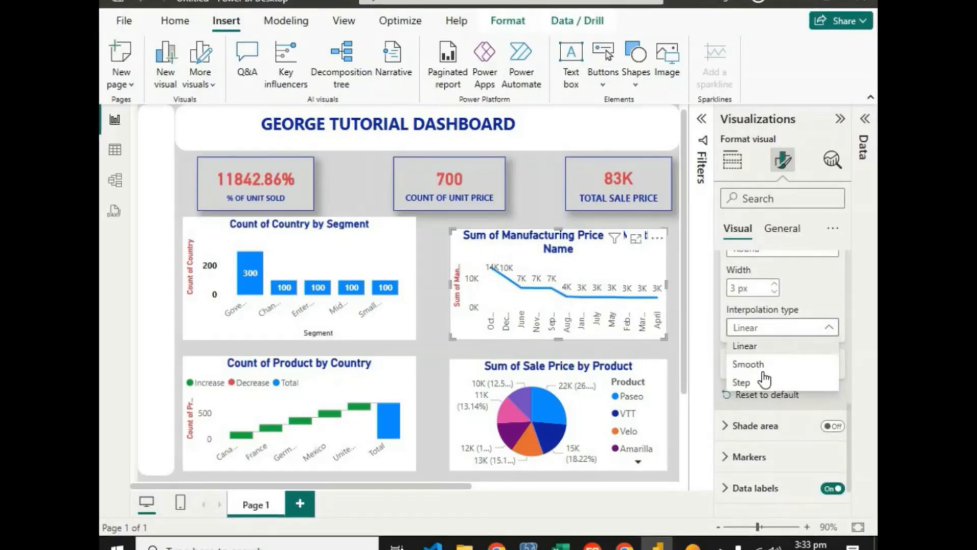
left_click(752, 383)
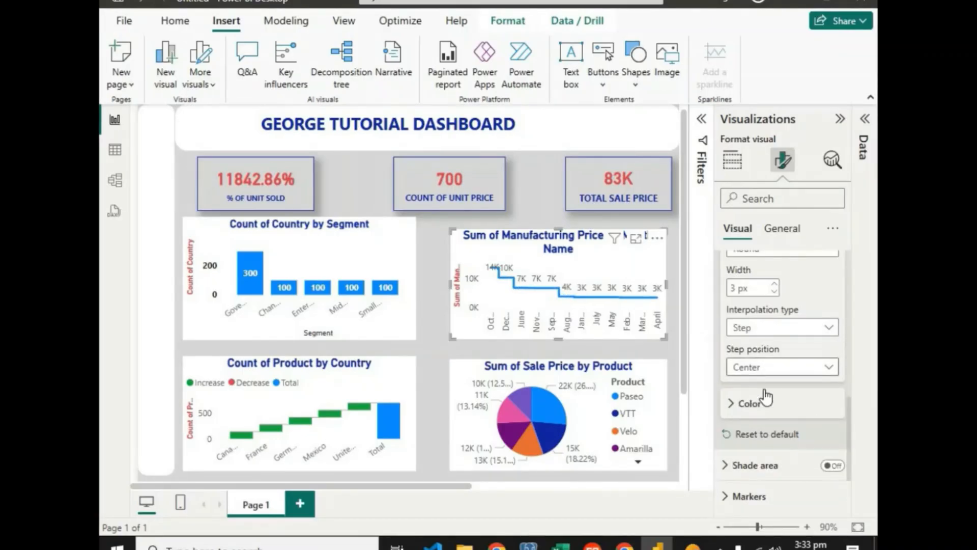
left_click(769, 367)
left_click(753, 417)
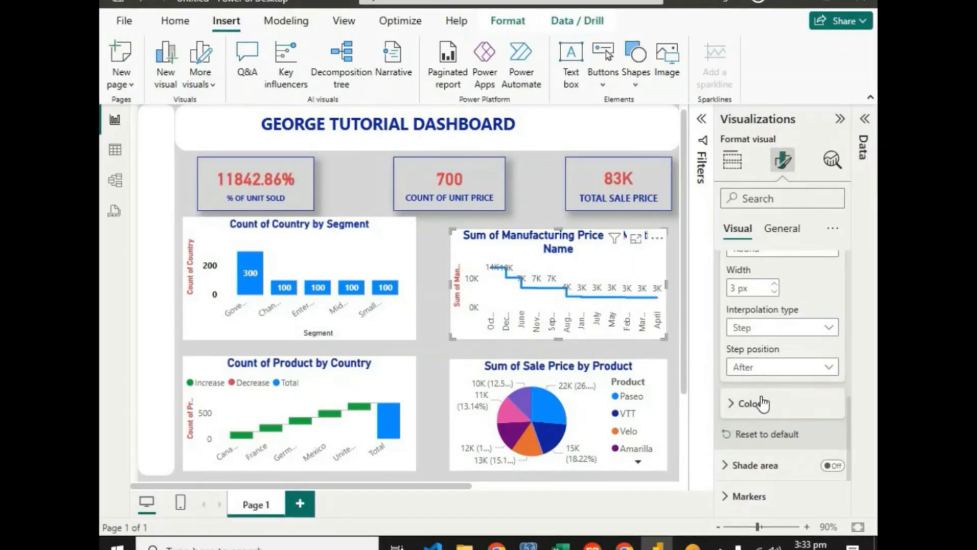
left_click(764, 366)
left_click(760, 390)
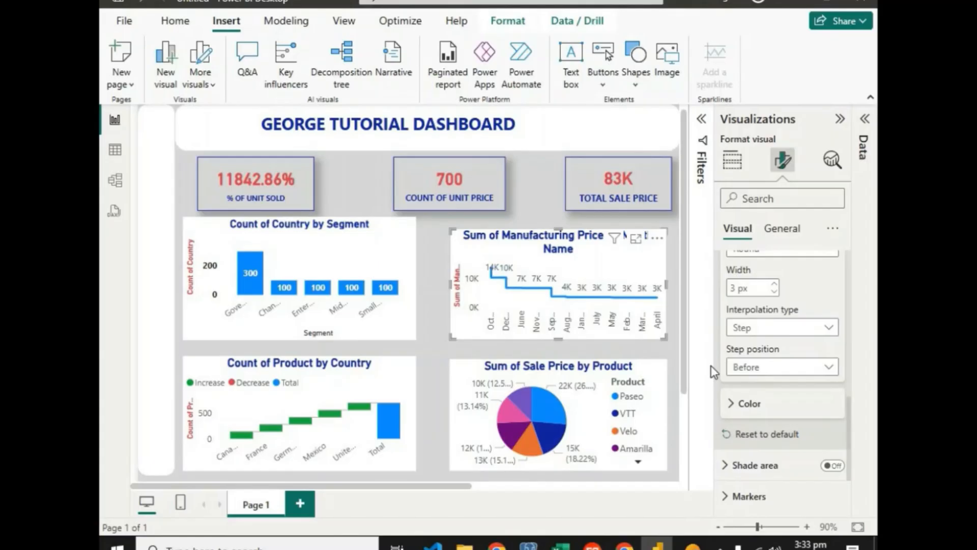
left_click(767, 336)
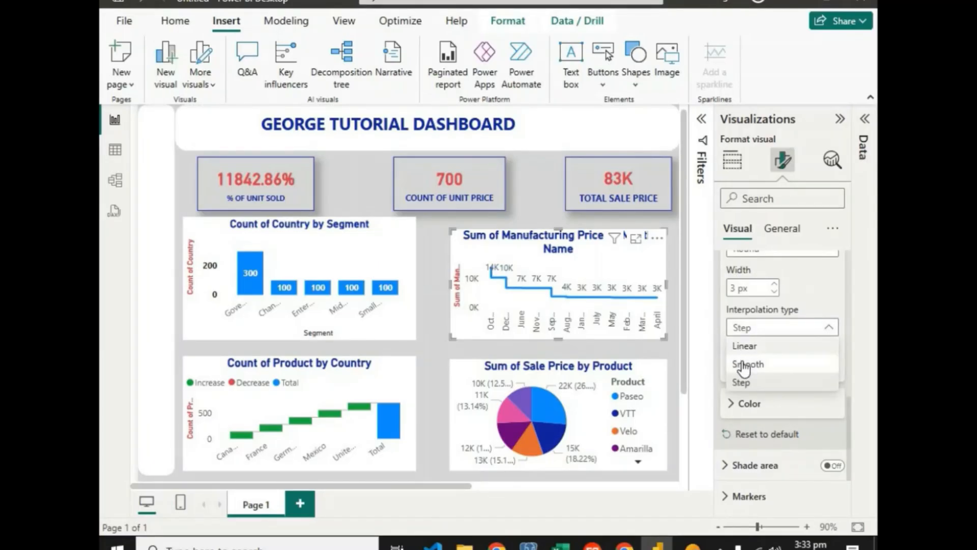
left_click(744, 364)
left_click(766, 327)
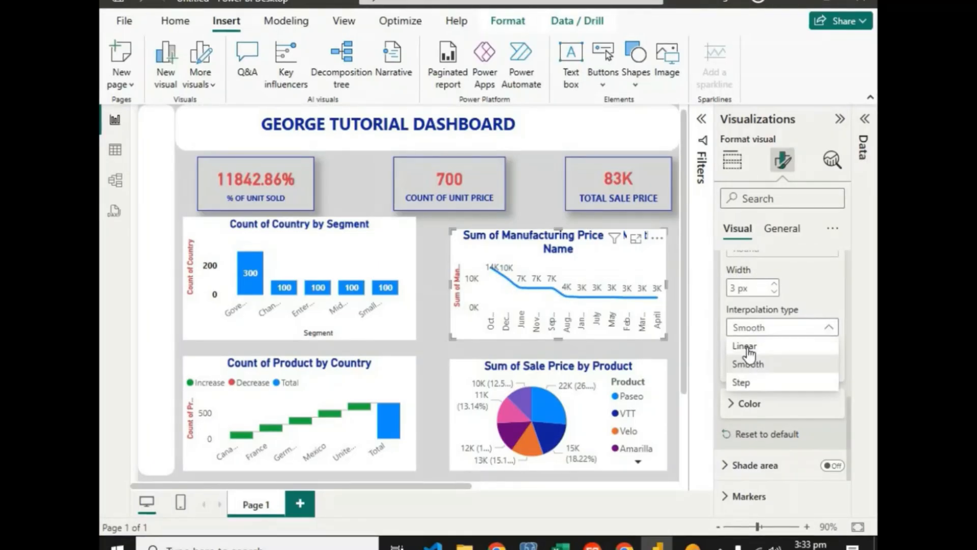
left_click(748, 347)
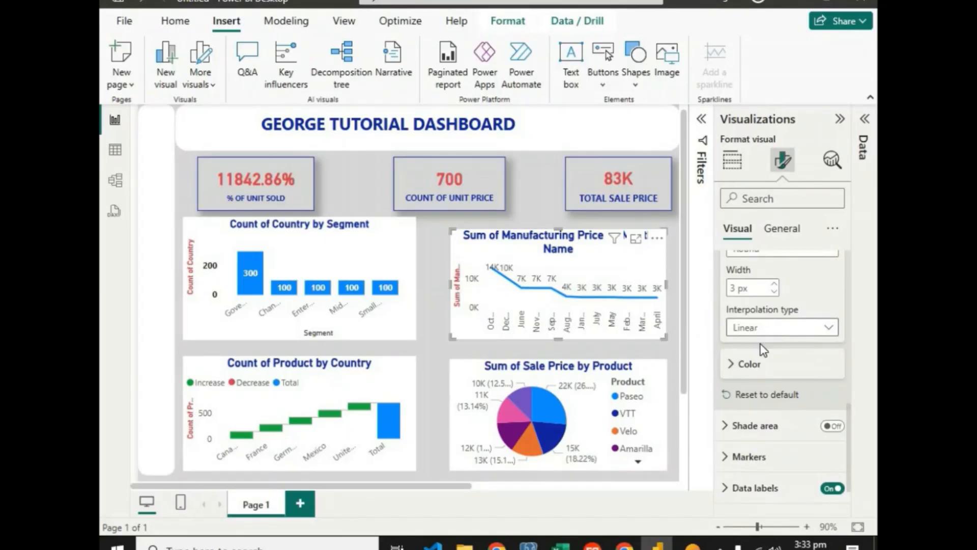
Change the line colour of the Sum of Manufacturing Price by Month Name chart to pink from the recent colours.
left_click(735, 373)
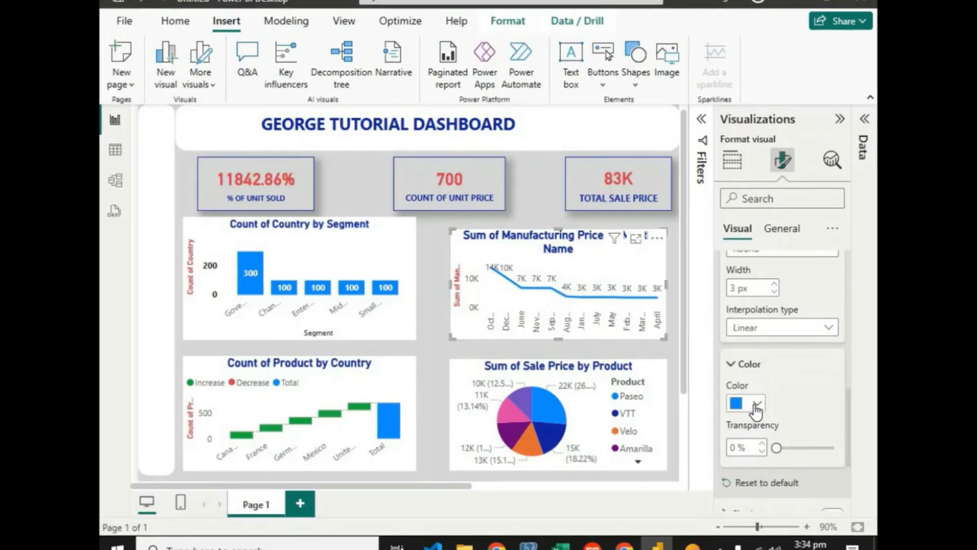
left_click(761, 369)
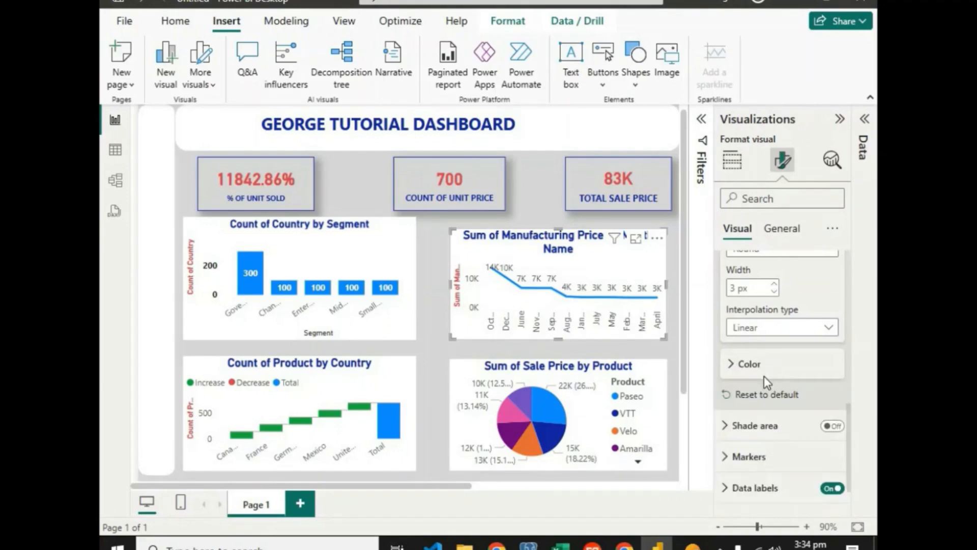
left_click(733, 375)
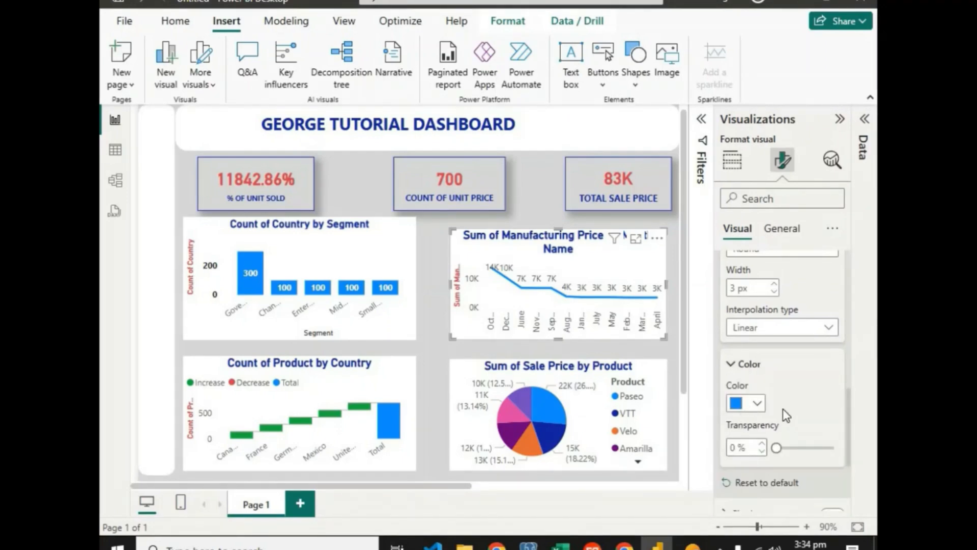
left_click(756, 403)
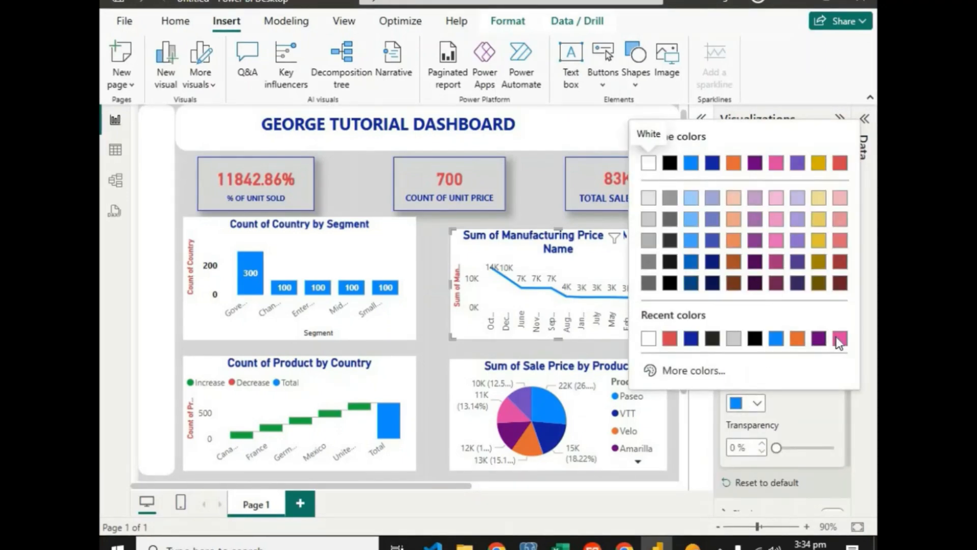
left_click(838, 339)
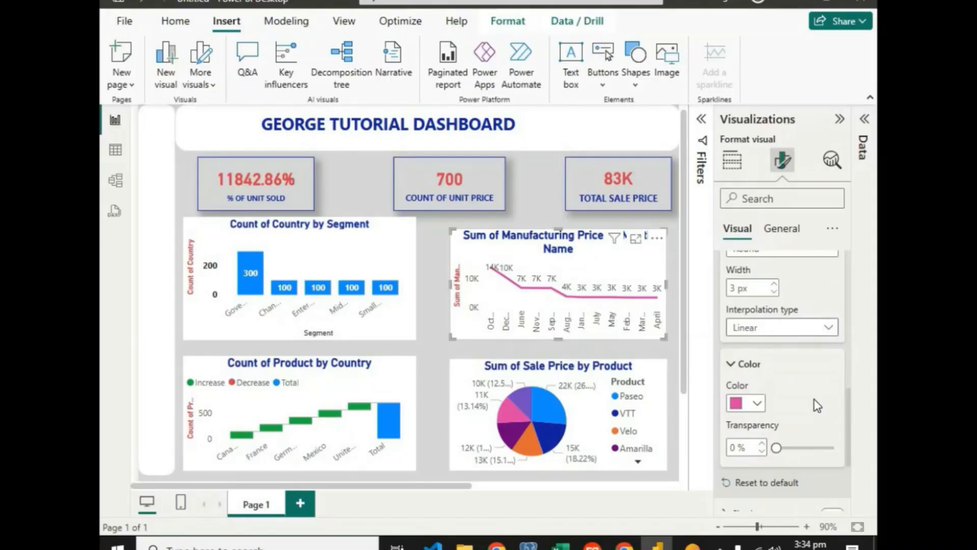
left_click(739, 366)
Try the Miter and Bevel join types on the manufacturing price line and restore Round.
scroll(753, 338, "up", 2)
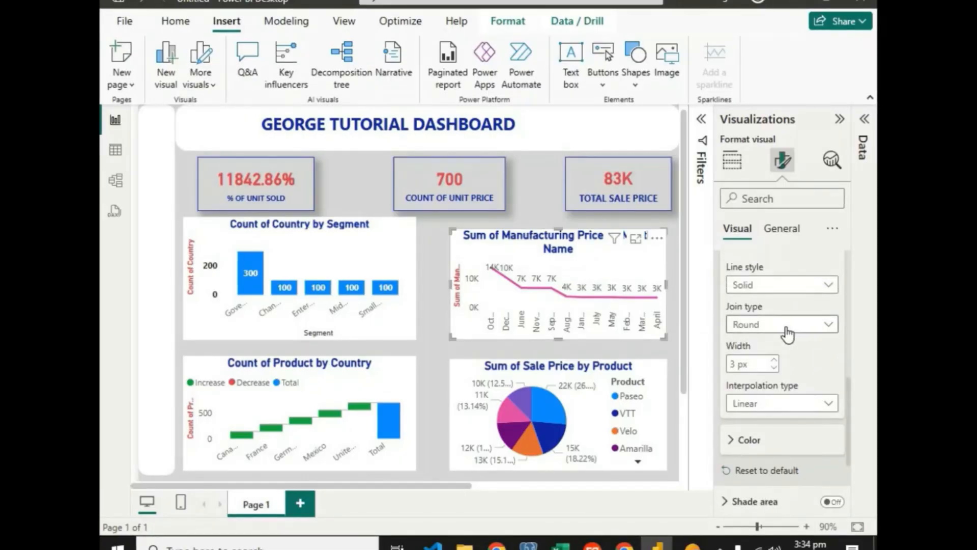
left_click(788, 334)
left_click(758, 344)
left_click(764, 324)
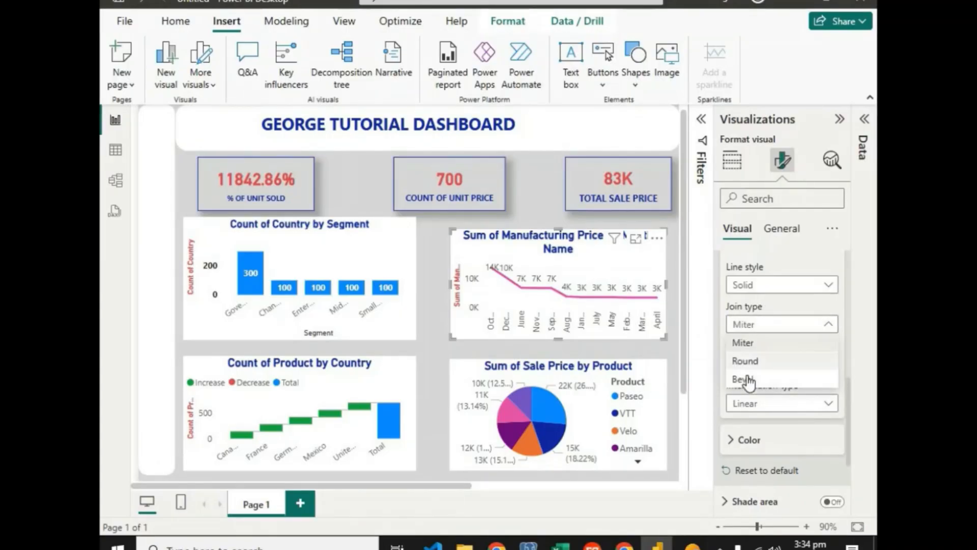
left_click(747, 378)
left_click(758, 324)
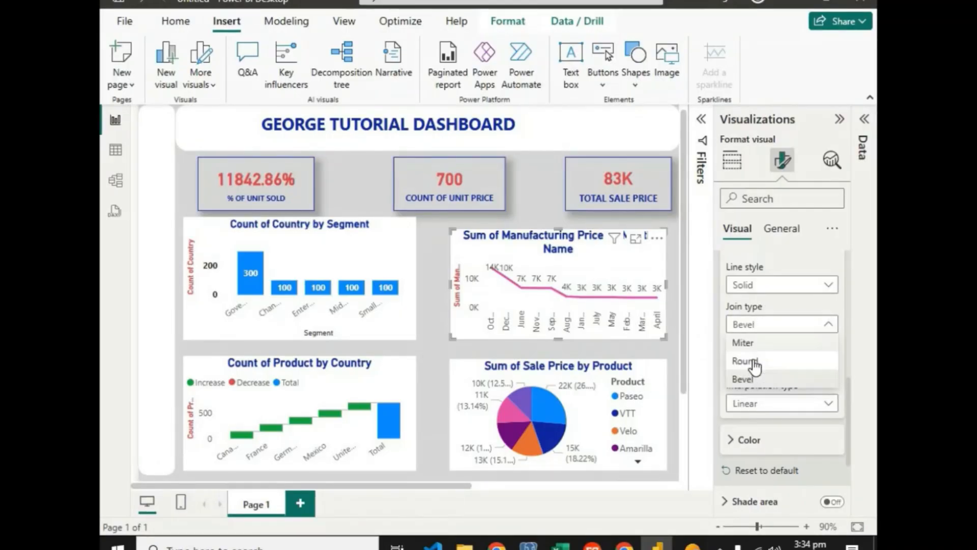
left_click(756, 361)
scroll(771, 265, "up", 5)
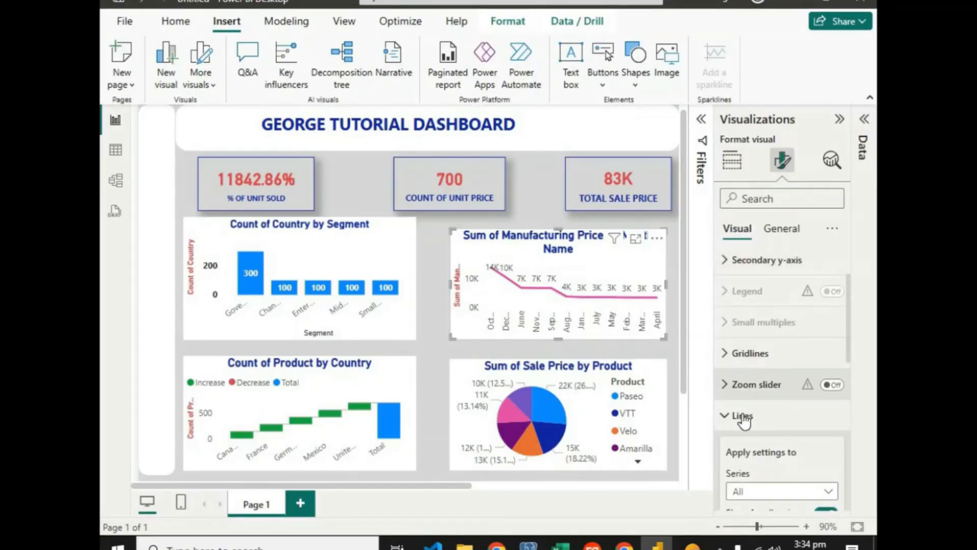
left_click(733, 416)
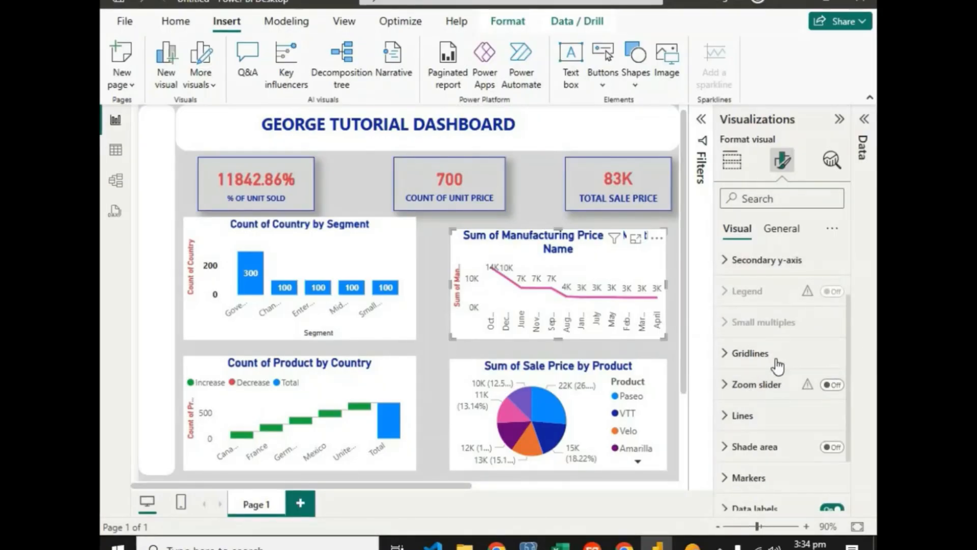
Examine the line chart's marker settings and the month categories they can be applied to.
scroll(775, 397, "down", 2)
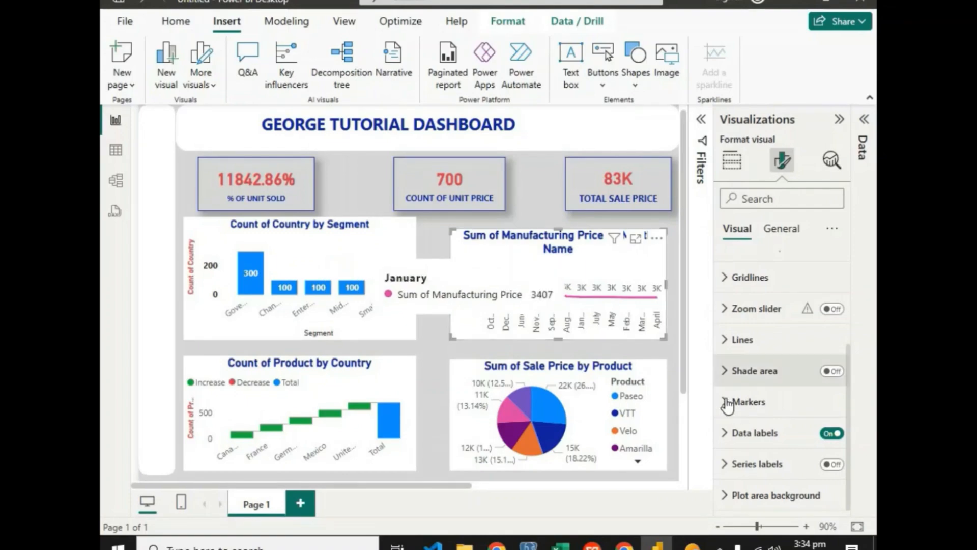
left_click(804, 403)
left_click(781, 326)
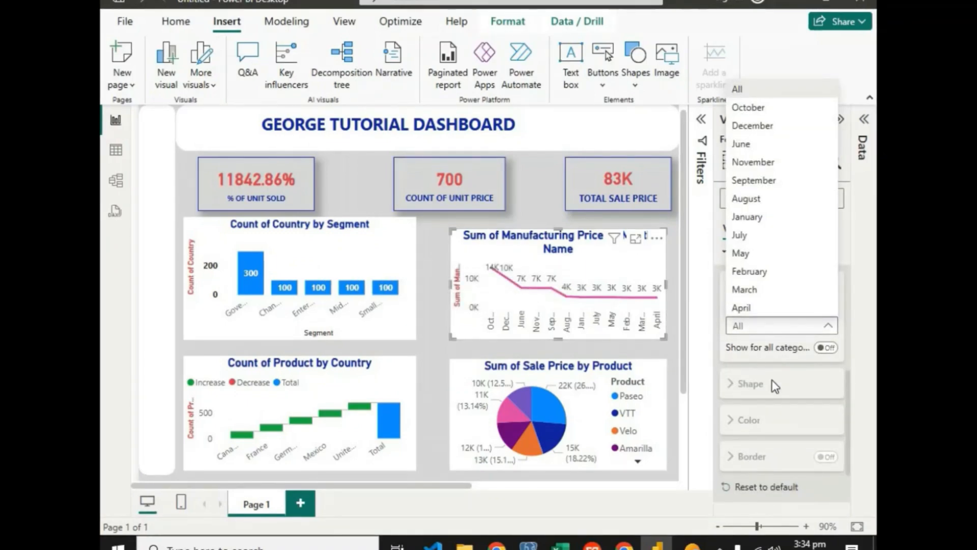
left_click(770, 324)
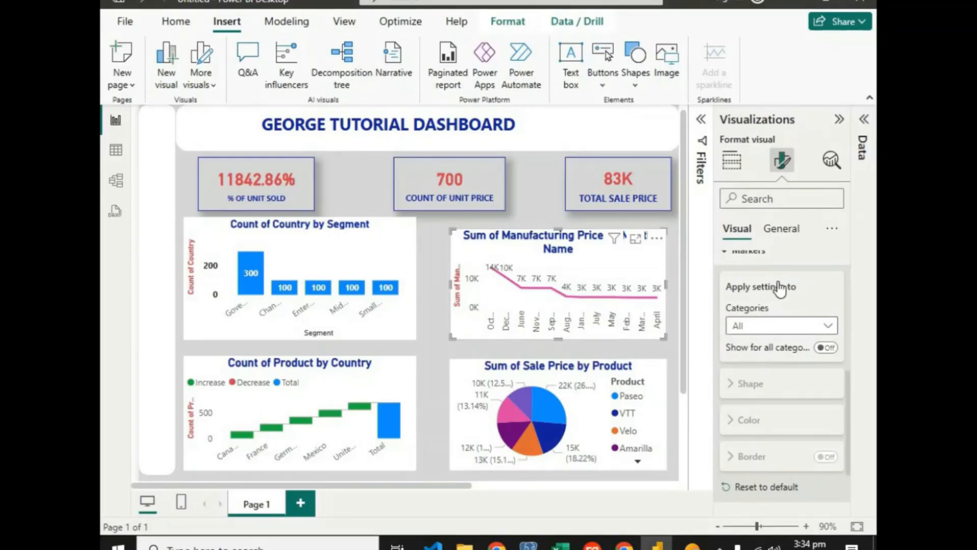
left_click(789, 327)
left_click(788, 326)
scroll(737, 326, "up", 2)
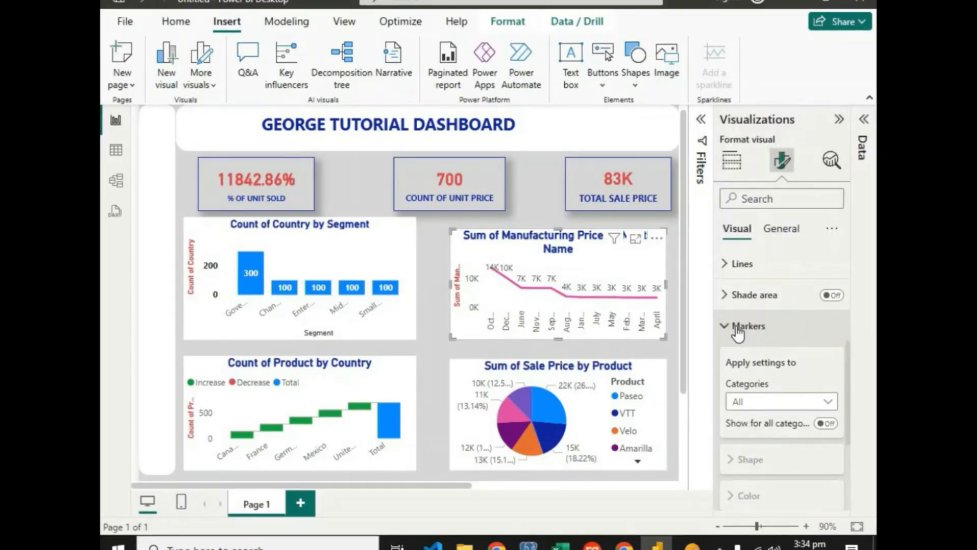
left_click(733, 324)
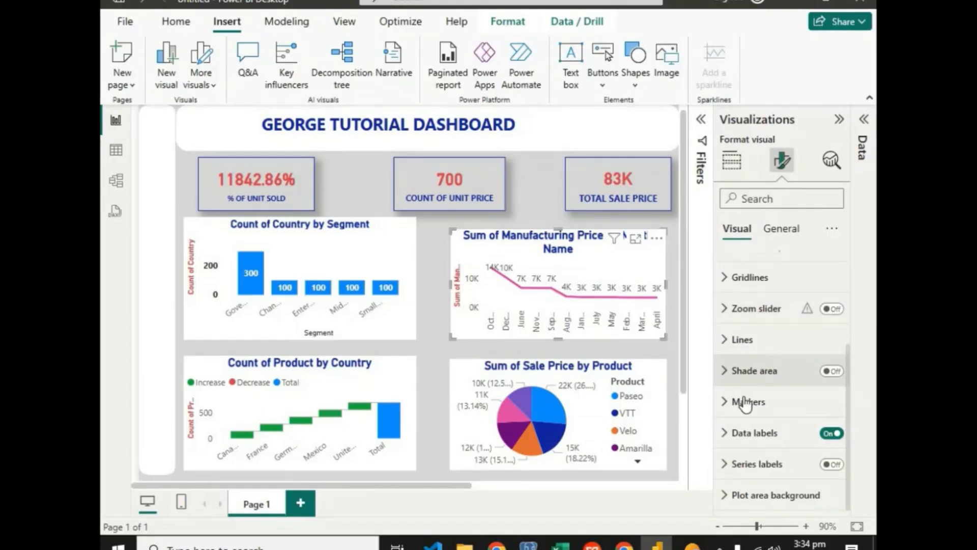
scroll(767, 310, "up", 5)
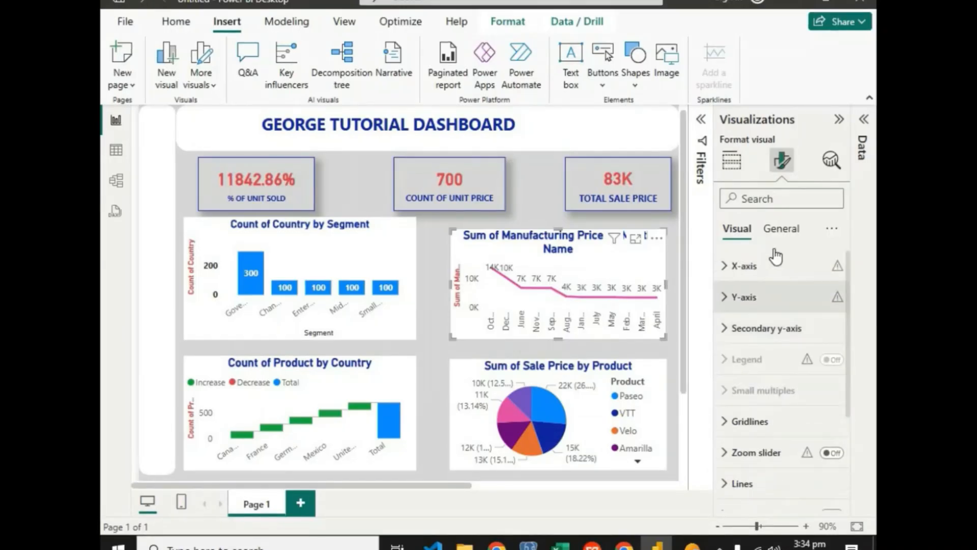
Try the line chart without its background effect and turn the background back on.
left_click(780, 229)
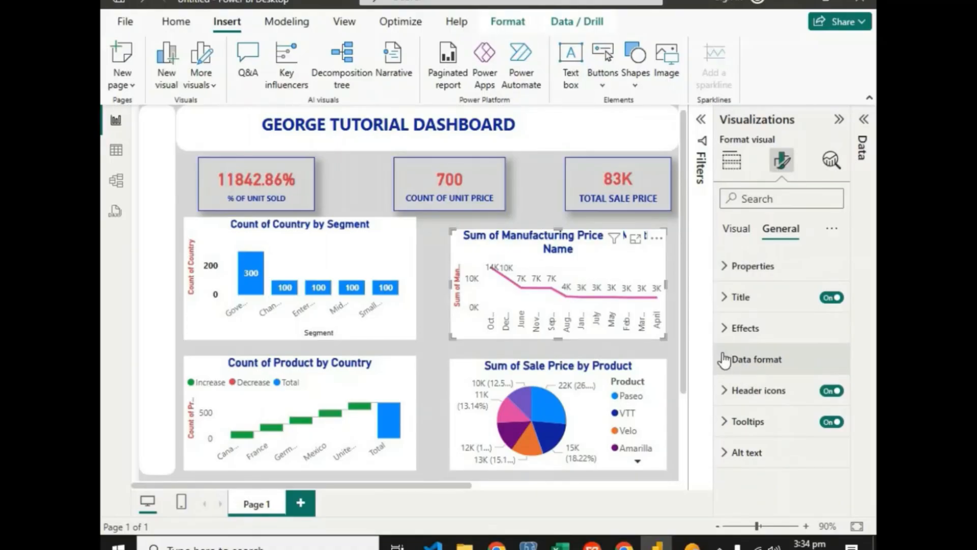
left_click(725, 344)
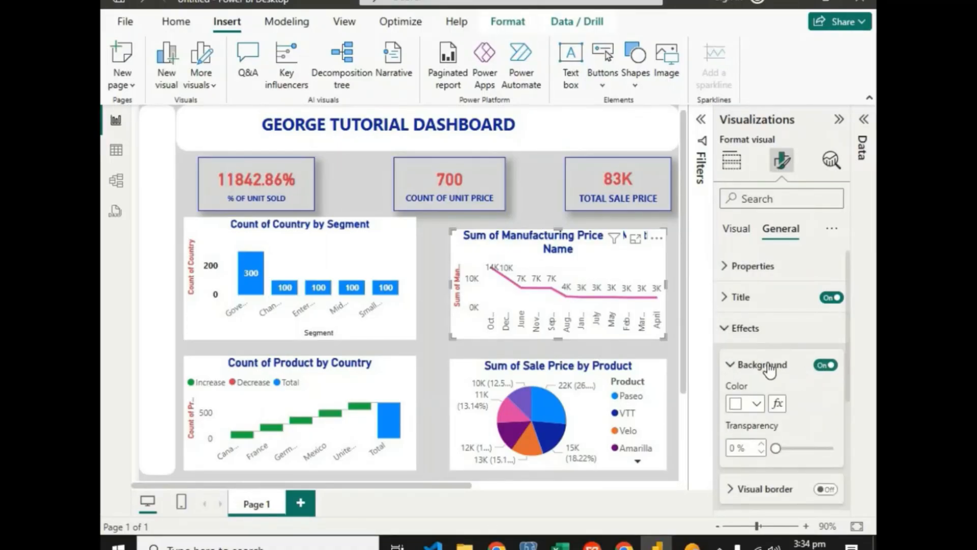
left_click(827, 365)
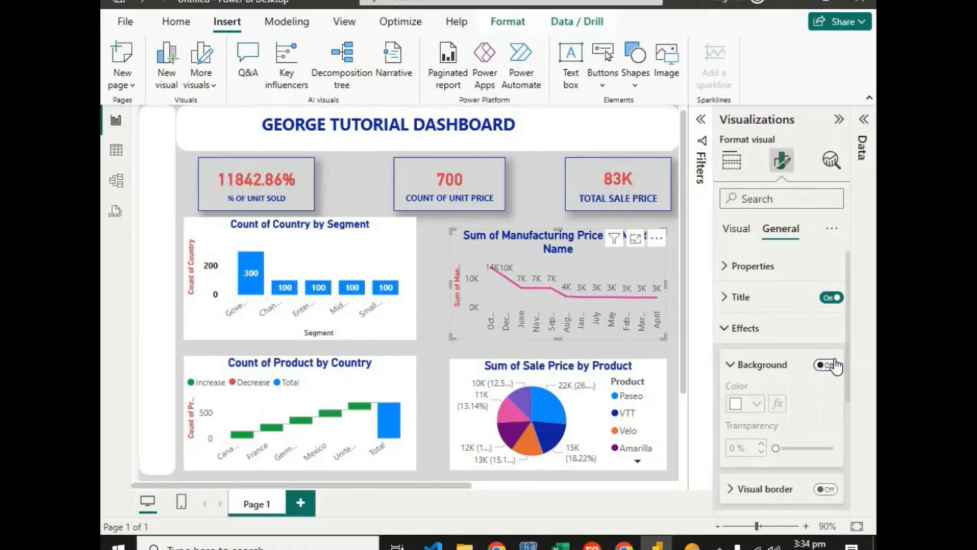
left_click(827, 366)
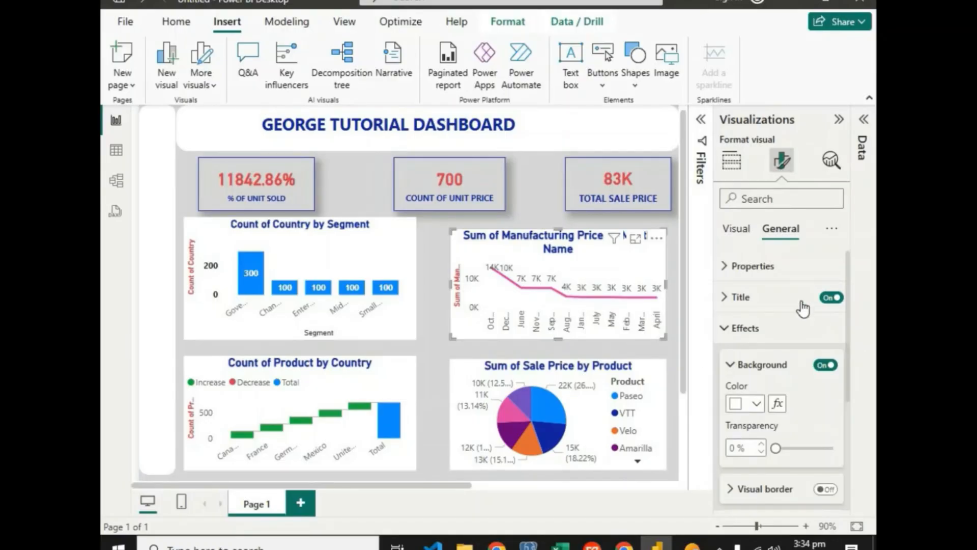
scroll(803, 308, "down", 3)
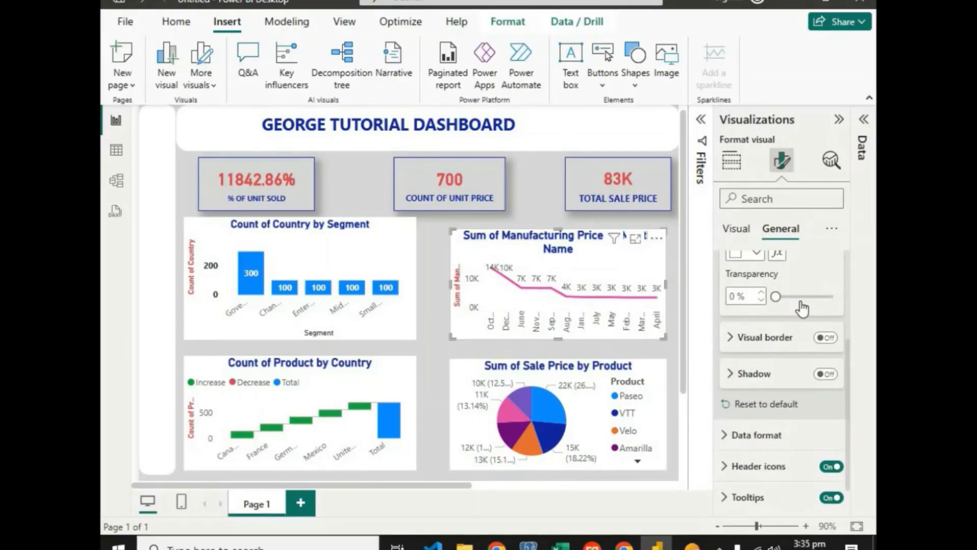
scroll(803, 308, "down", 1)
Turn on data labels for the Count of Product by Country waterfall chart.
scroll(803, 306, "up", 4)
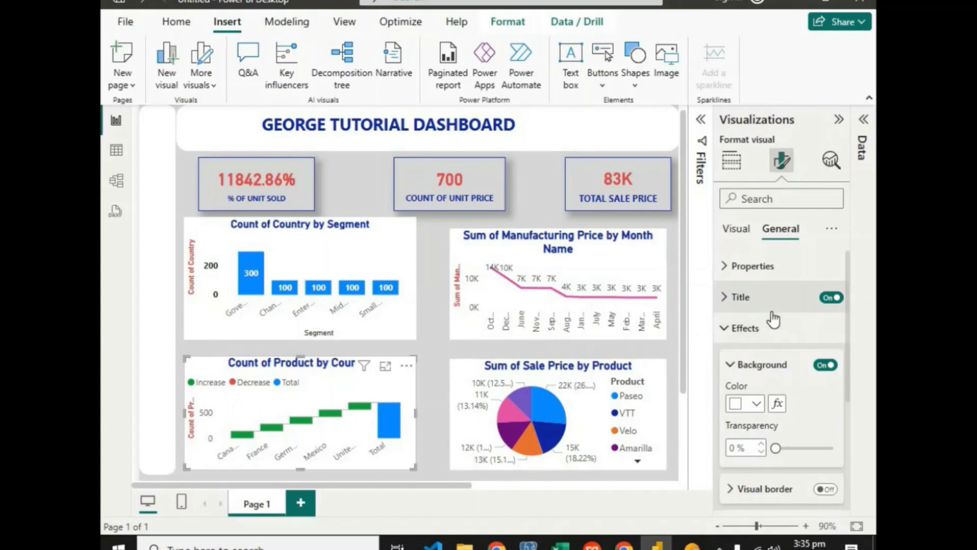
left_click(728, 328)
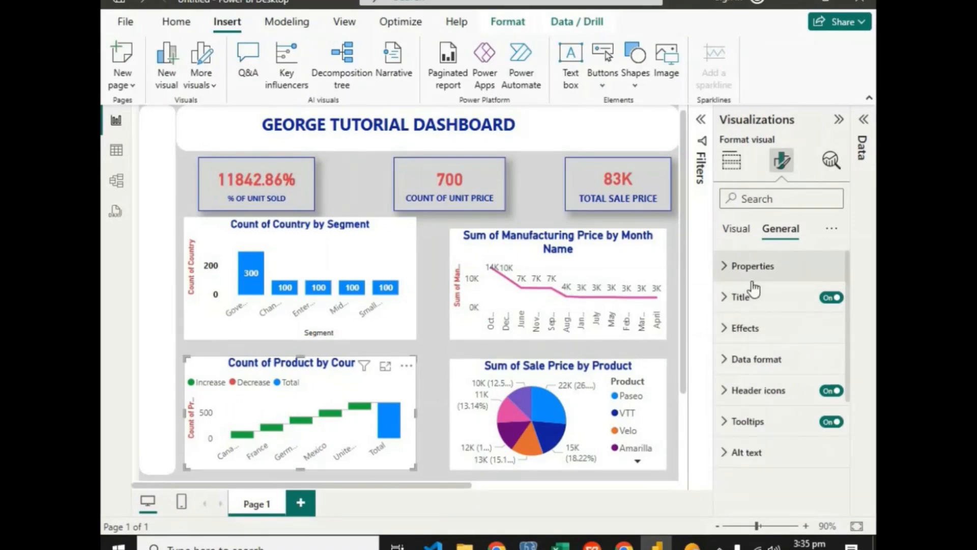
left_click(736, 229)
left_click(831, 453)
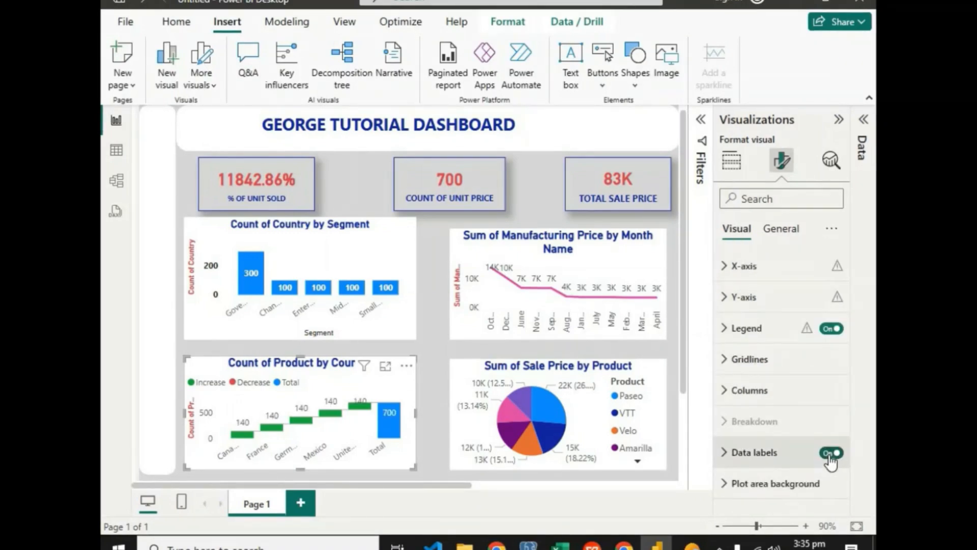
Try the Inside center position for the waterfall chart's data labels and restore the Auto position.
left_click(746, 452)
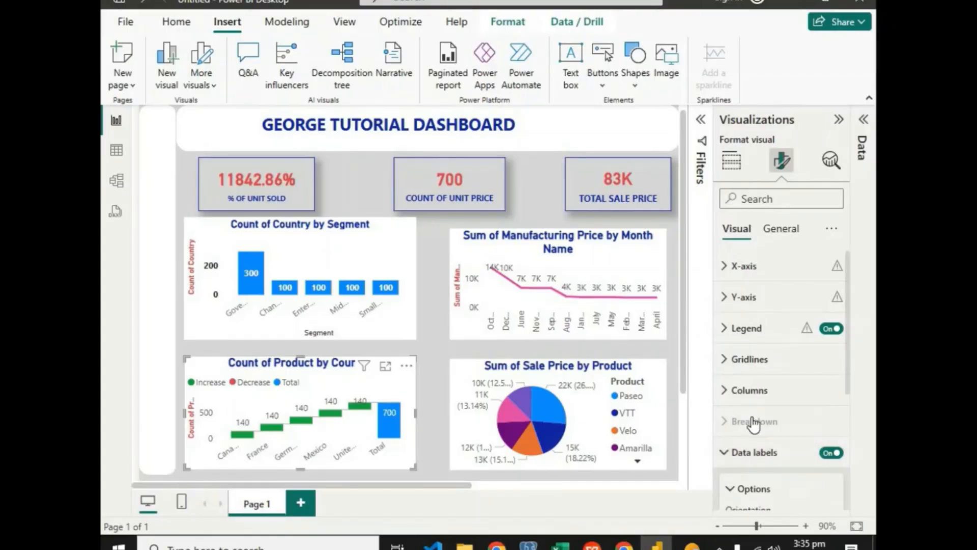
scroll(753, 393, "down", 2)
left_click(752, 362)
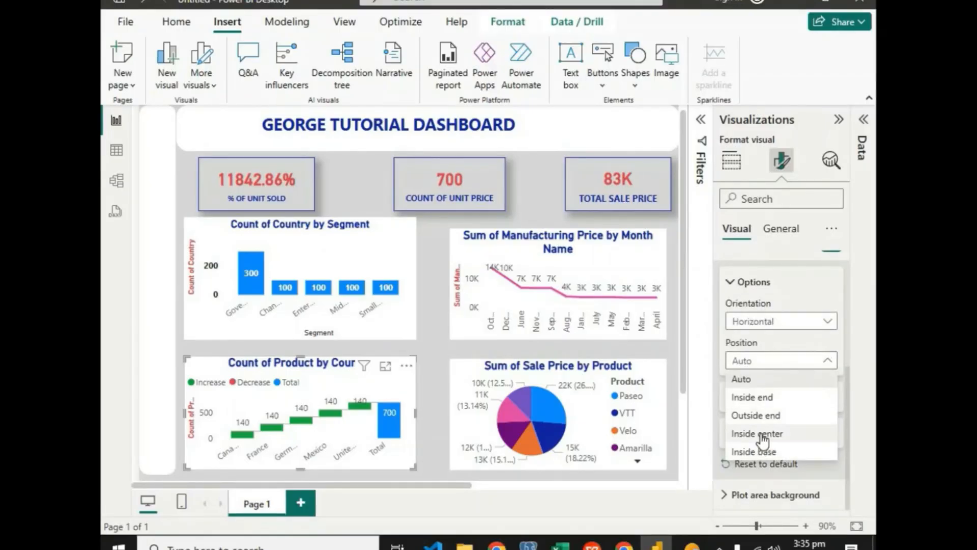
left_click(759, 434)
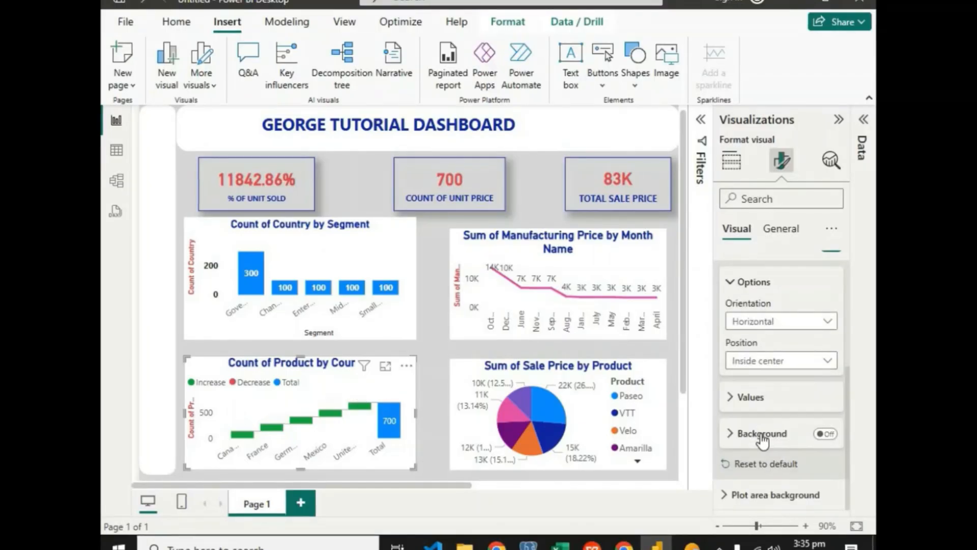
left_click(748, 363)
left_click(747, 380)
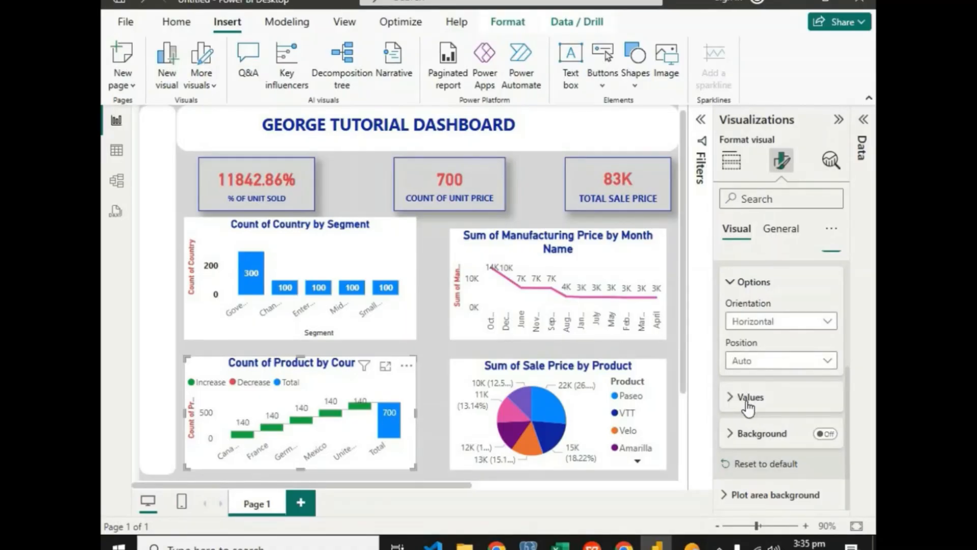
Set the value colour of the waterfall chart's data labels to red.
left_click(752, 398)
scroll(761, 427, "down", 2)
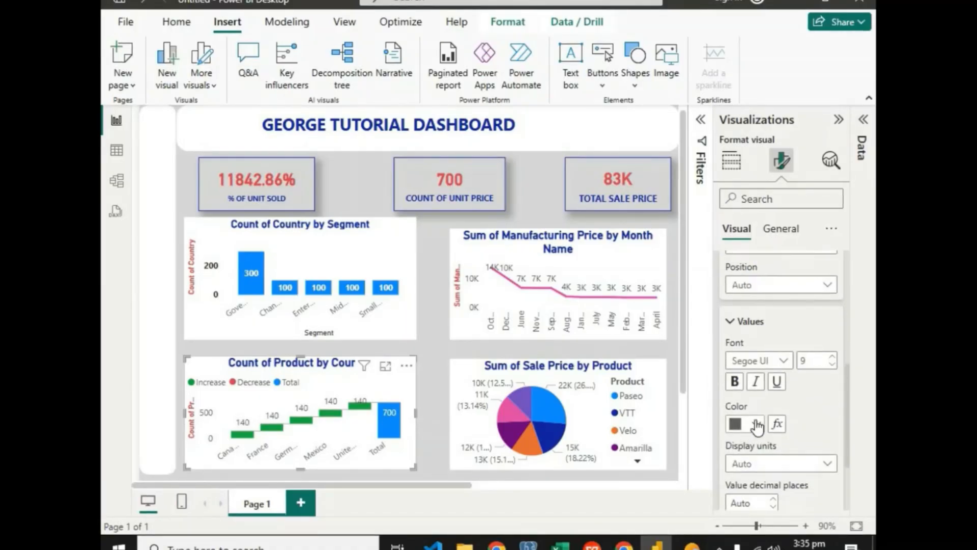
left_click(756, 425)
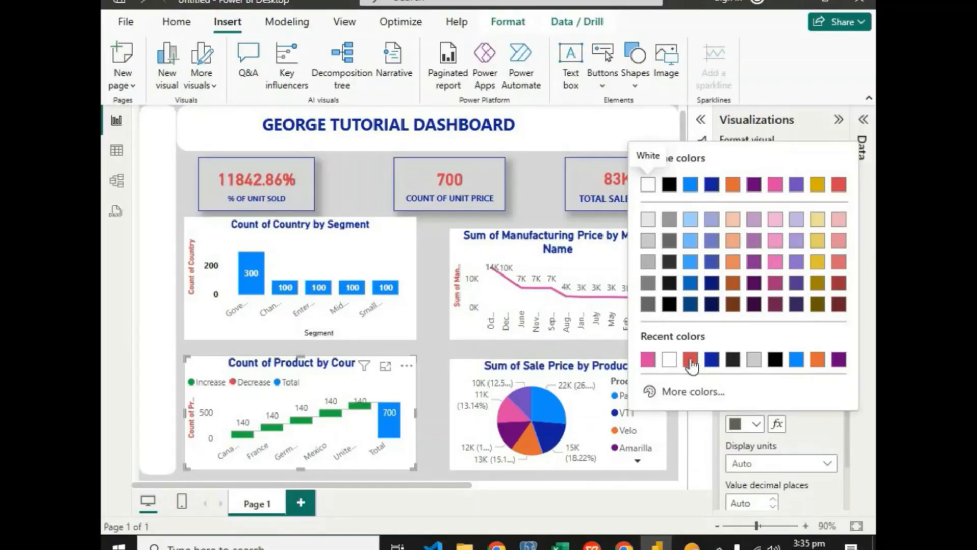
left_click(690, 360)
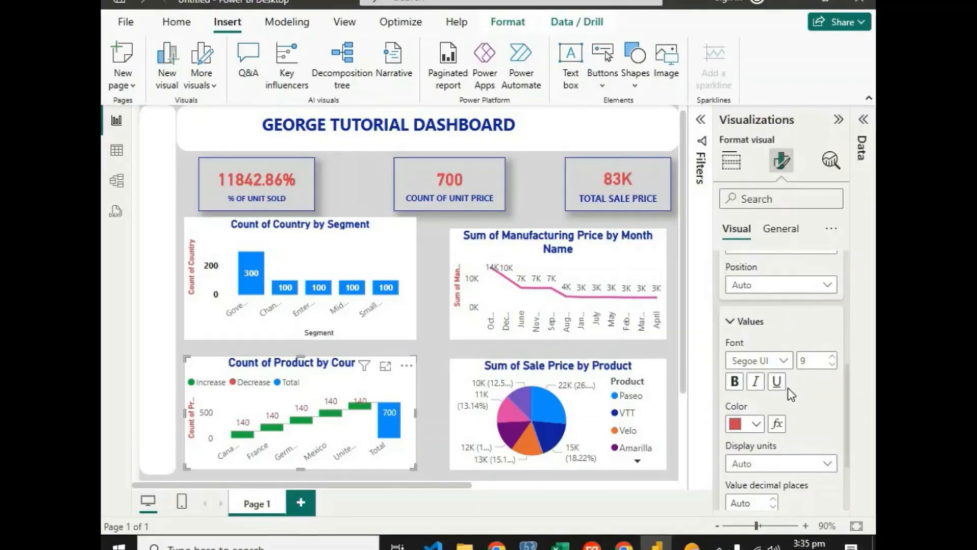
scroll(790, 393, "down", 2)
scroll(790, 393, "up", 2)
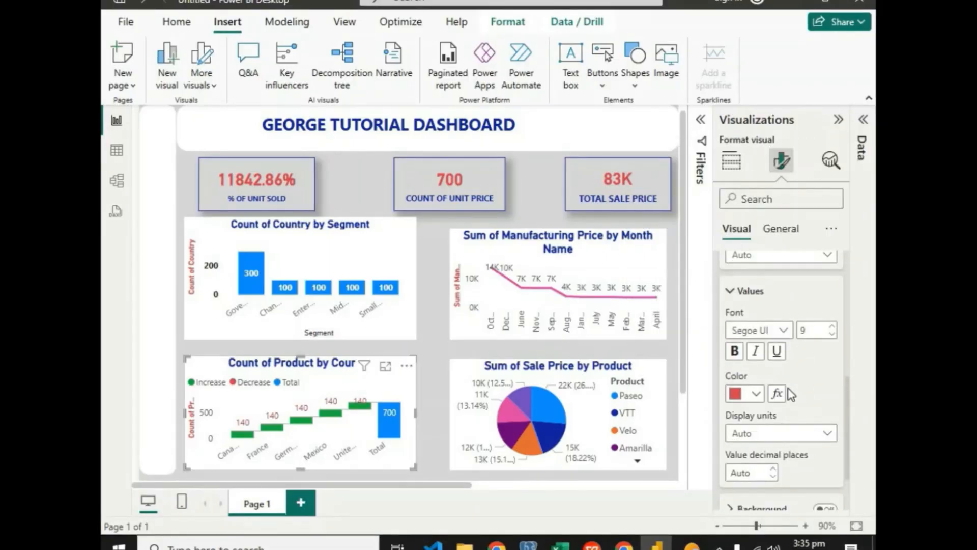
scroll(791, 394, "down", 2)
scroll(790, 393, "up", 6)
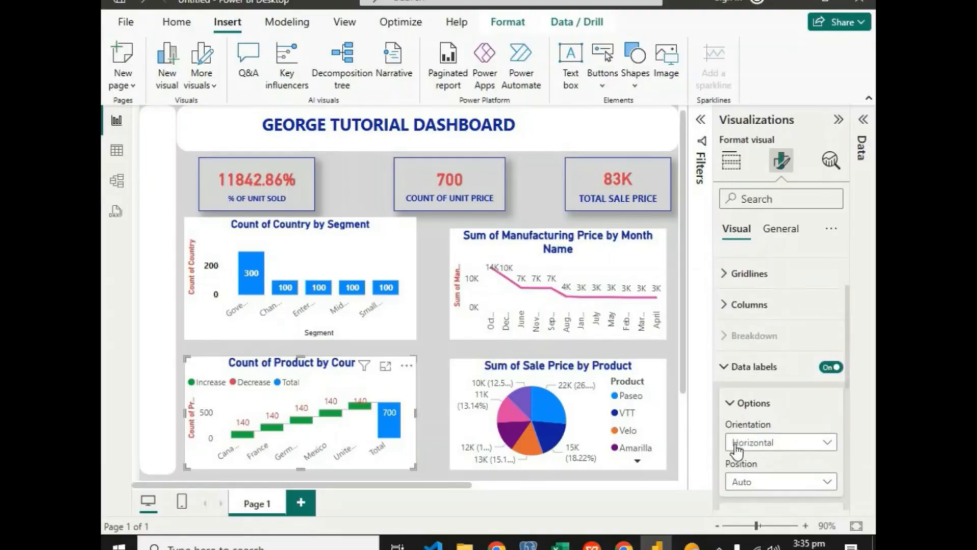
scroll(734, 445, "down", 1)
left_click(731, 444)
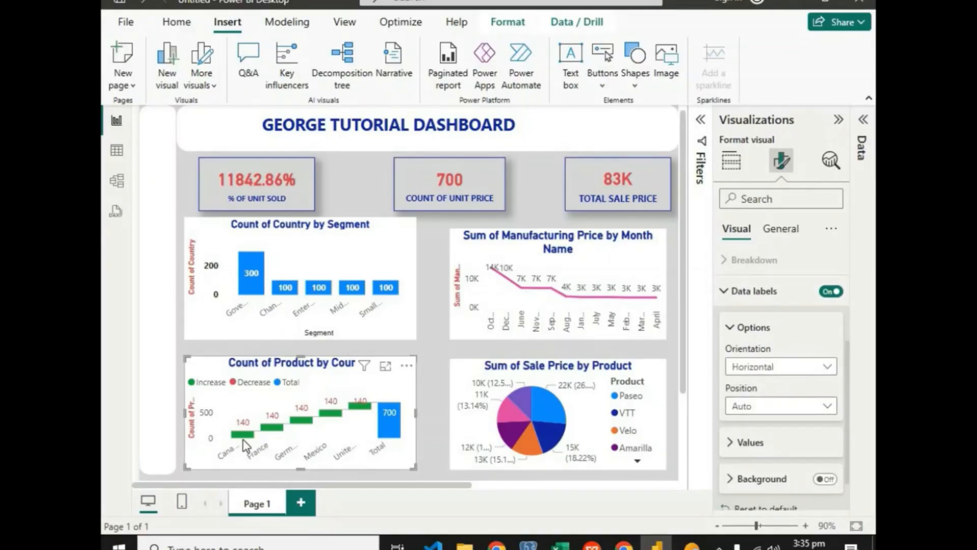
left_click(733, 327)
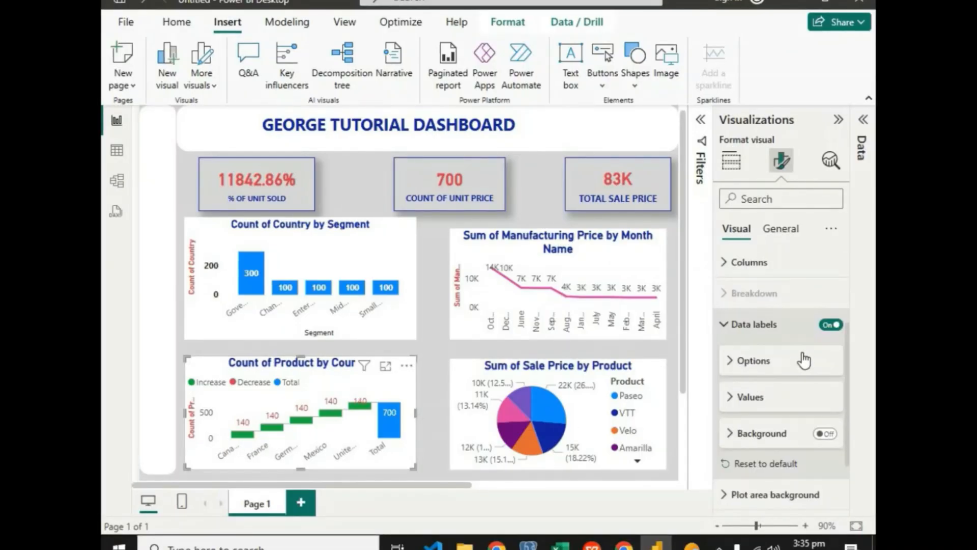
left_click(731, 362)
left_click(730, 362)
Change the Increase column colour of the Count of Product by Country waterfall chart to dark blue.
scroll(794, 374, "up", 3)
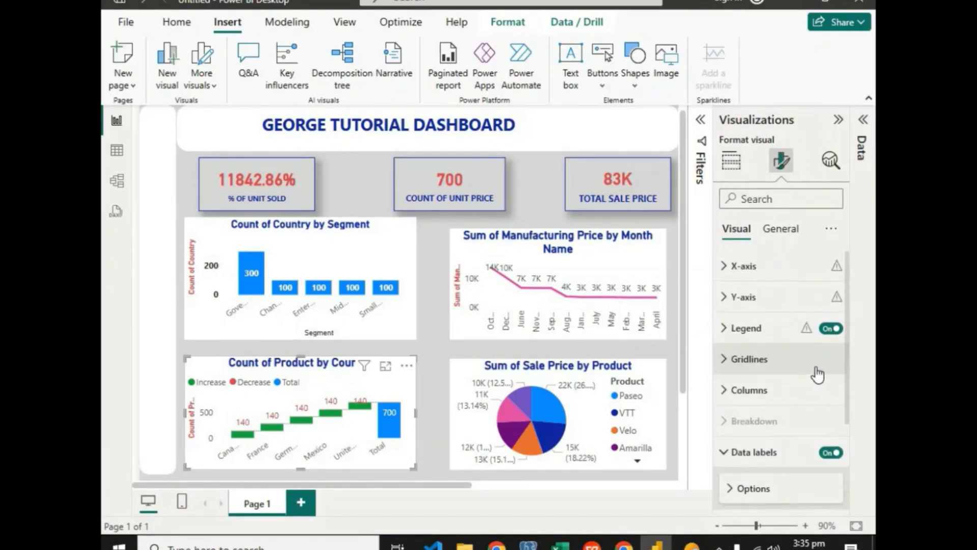
left_click(738, 391)
left_click(750, 414)
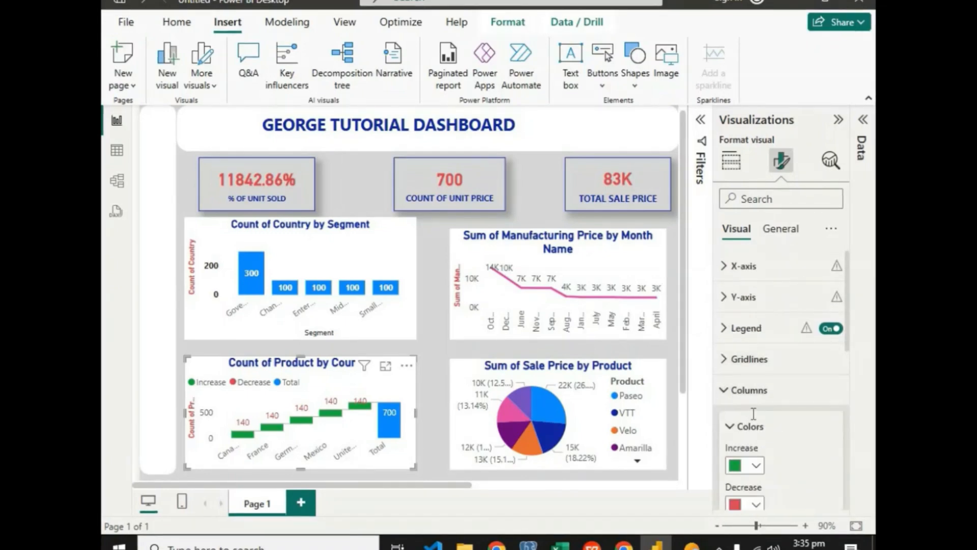
scroll(764, 407, "down", 3)
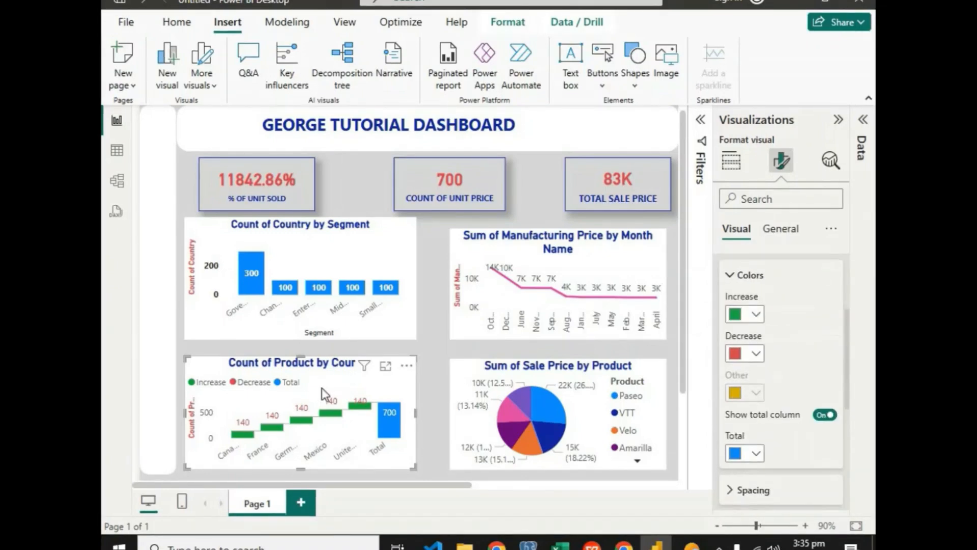
left_click(758, 314)
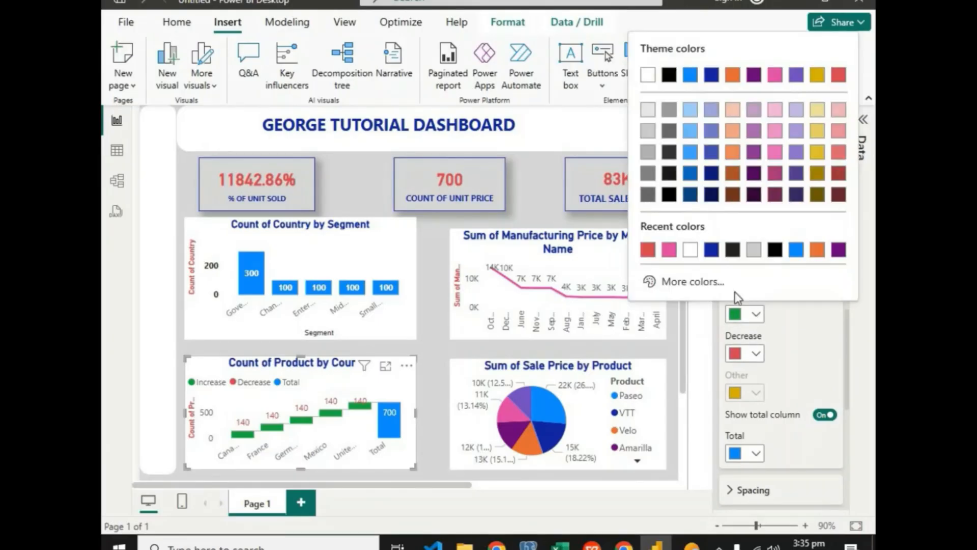
left_click(711, 250)
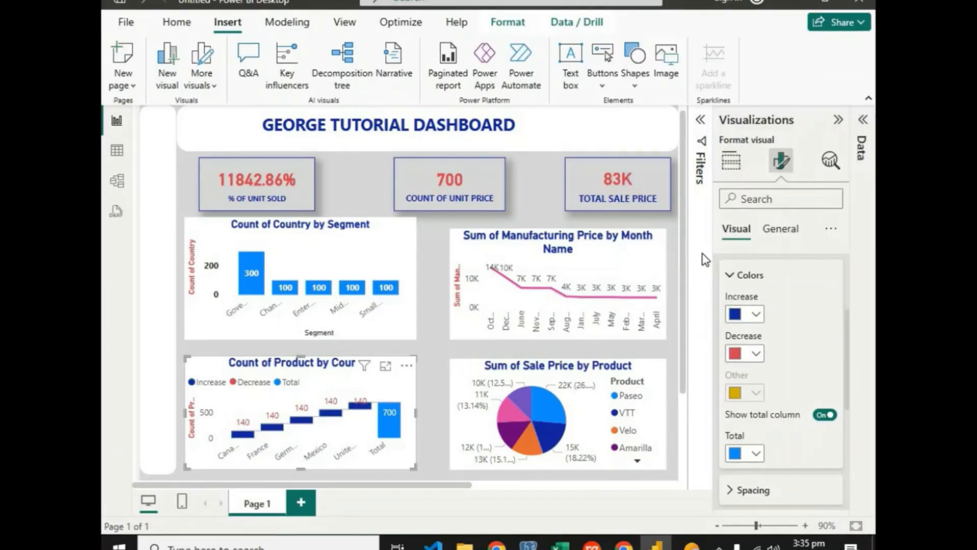
Set the waterfall chart's Total column colour to black.
left_click(748, 354)
left_click(756, 456)
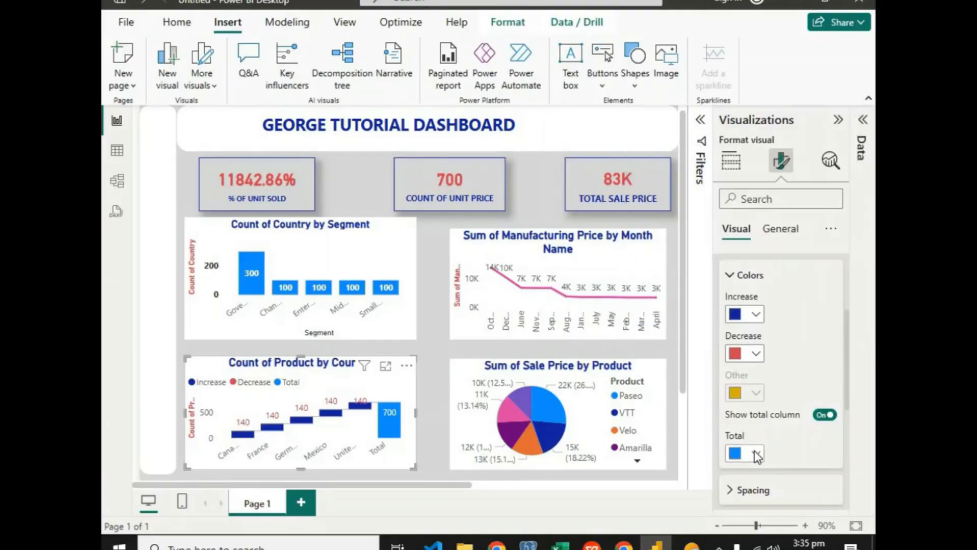
left_click(754, 454)
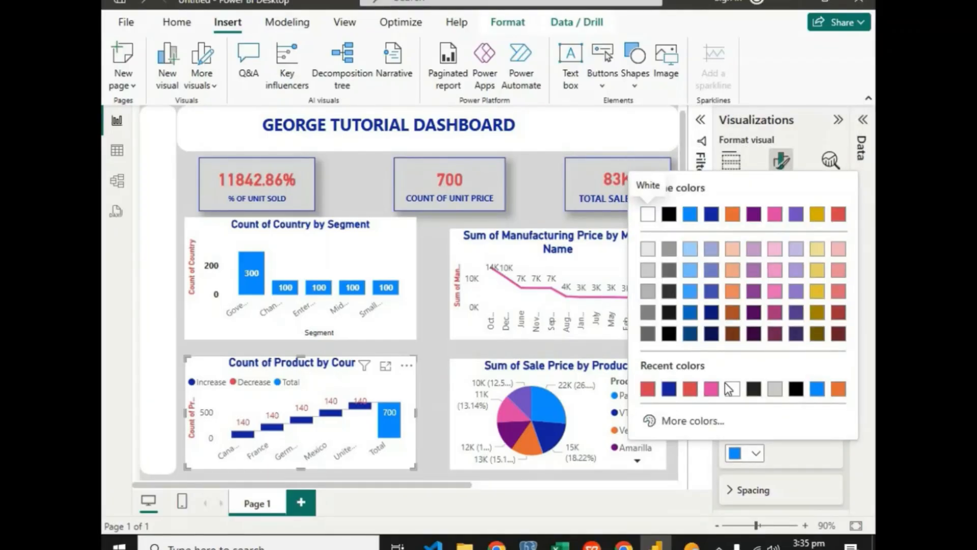
left_click(668, 214)
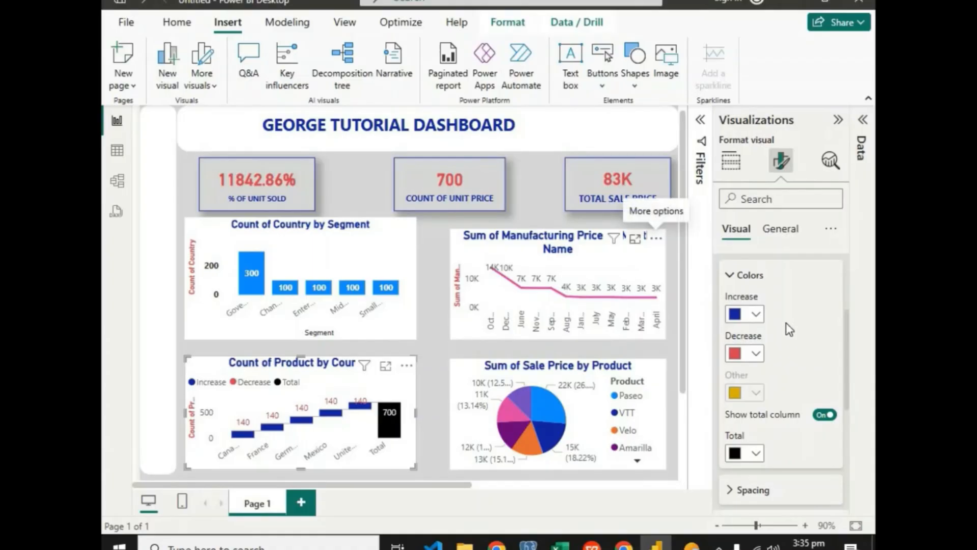
left_click(748, 275)
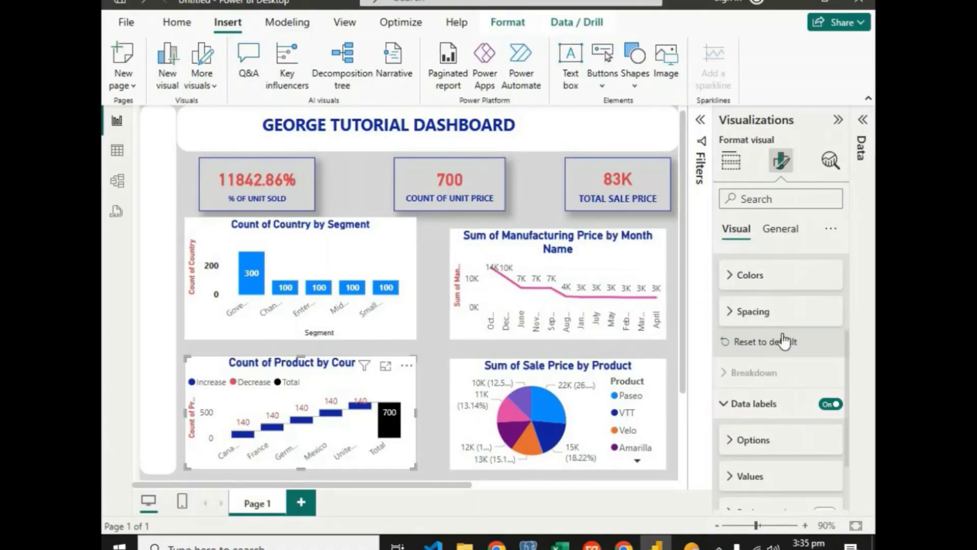
Reduce the waterfall chart's space between categories to about 13% and open the chart's general format settings.
left_click(729, 313)
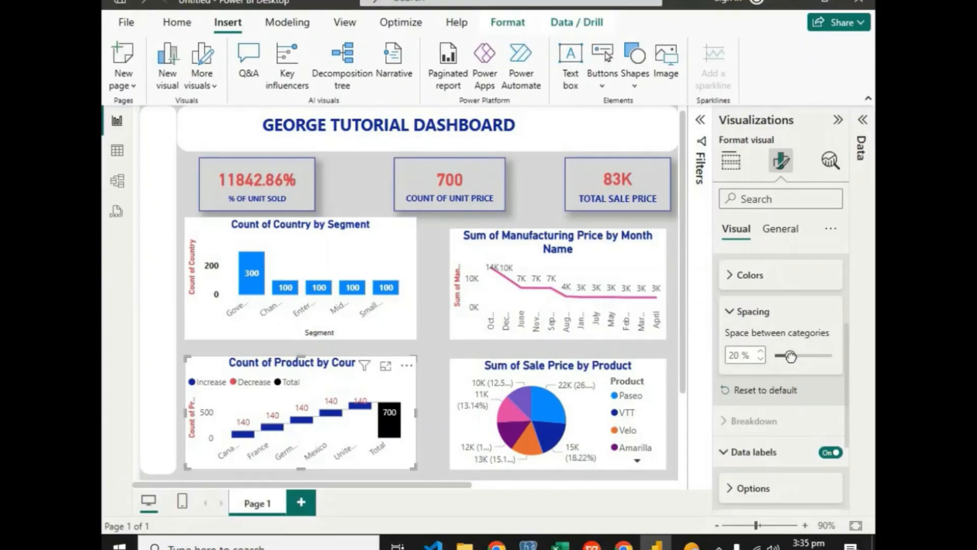
left_click_drag(790, 356, 785, 355)
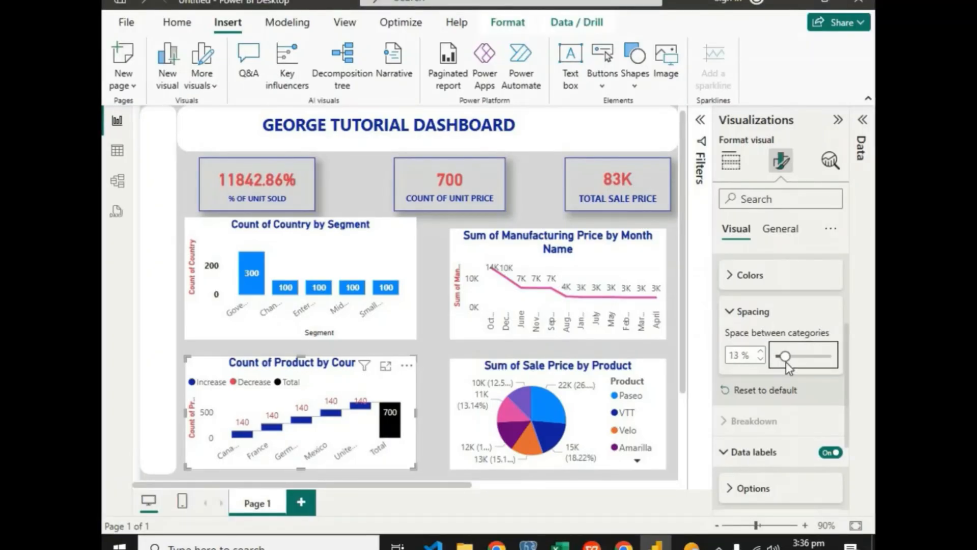
left_click(739, 313)
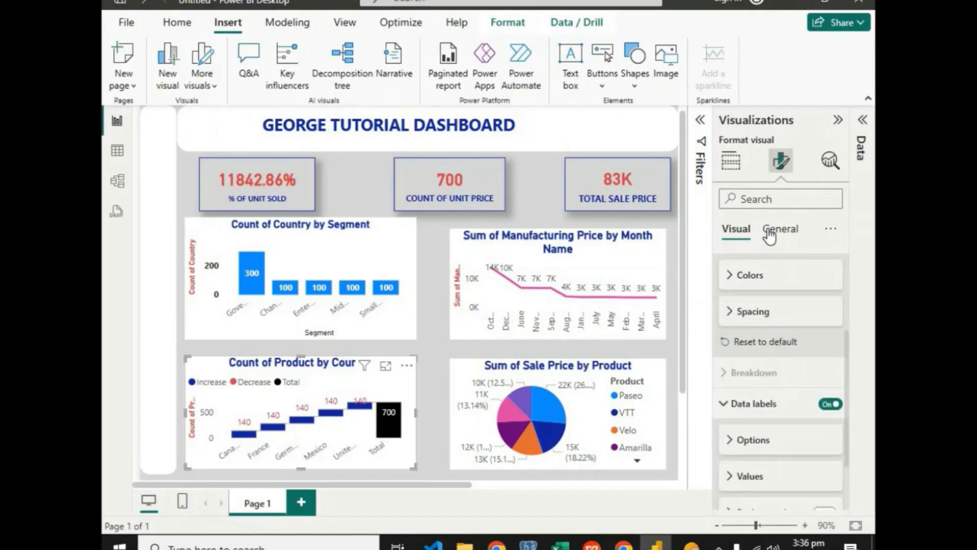
left_click(786, 229)
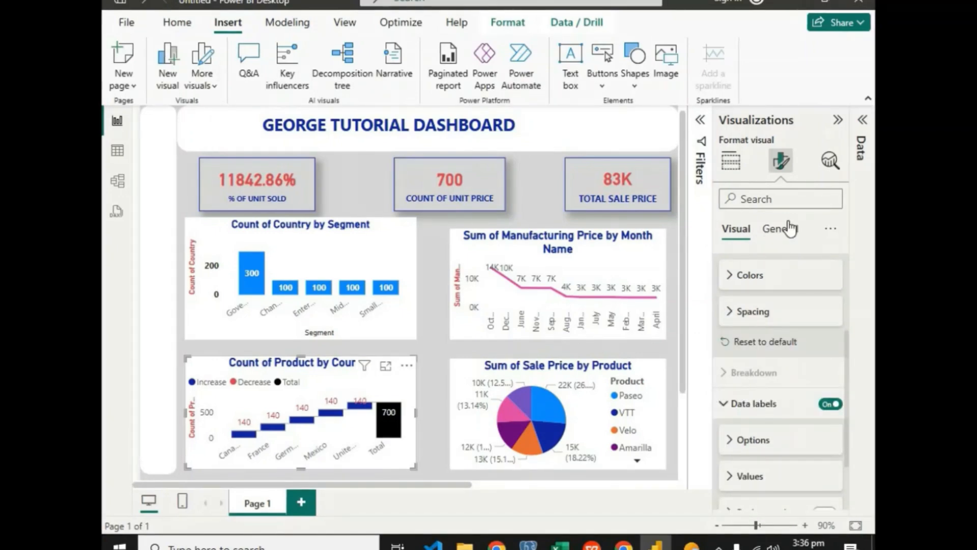
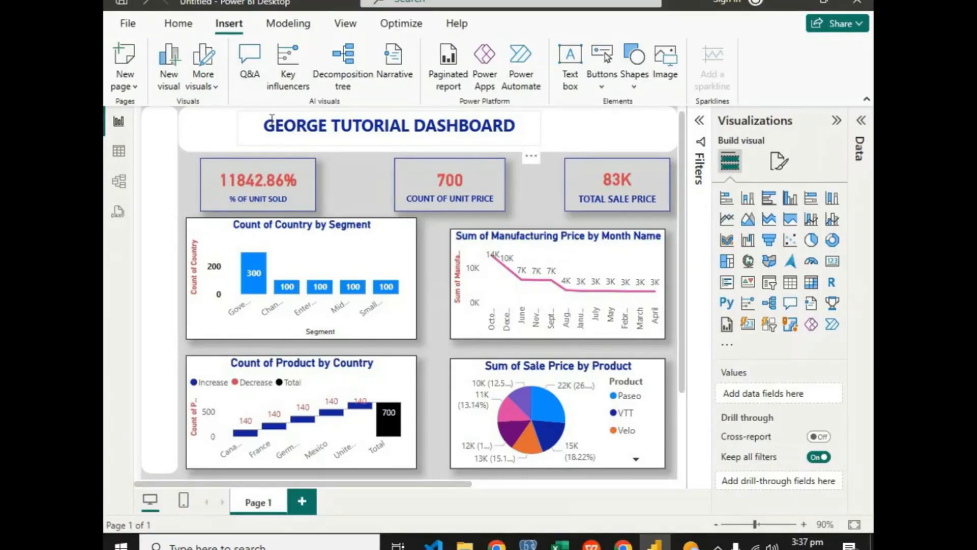
Add a slicer beside the Total Sale Price card and populate it with the Country field from the Demo table.
left_click(770, 285)
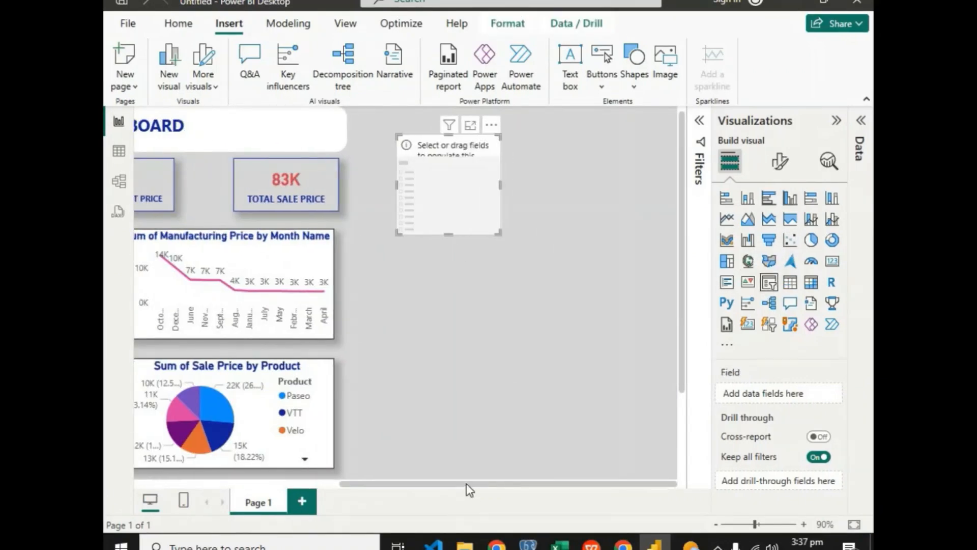
left_click_drag(466, 484, 369, 462)
left_click_drag(619, 202, 600, 326)
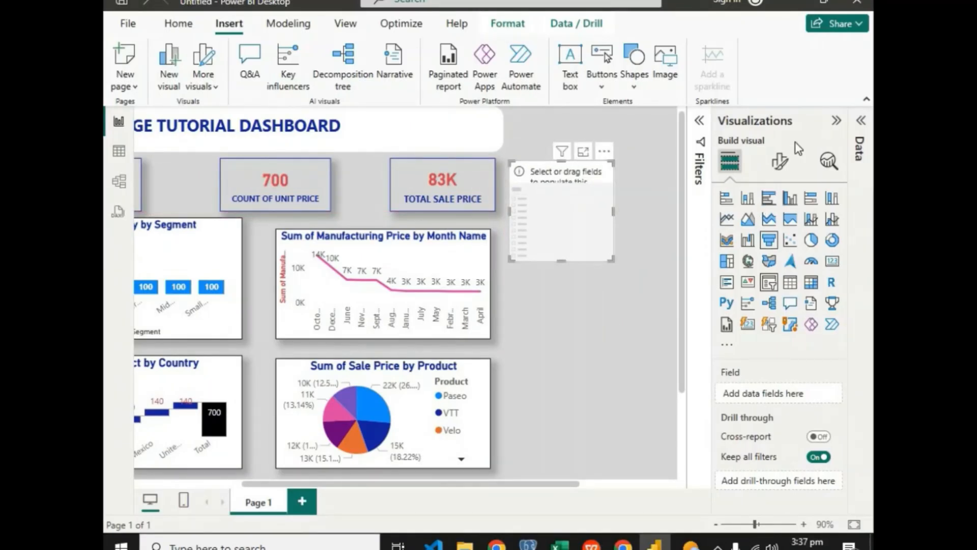
left_click(860, 124)
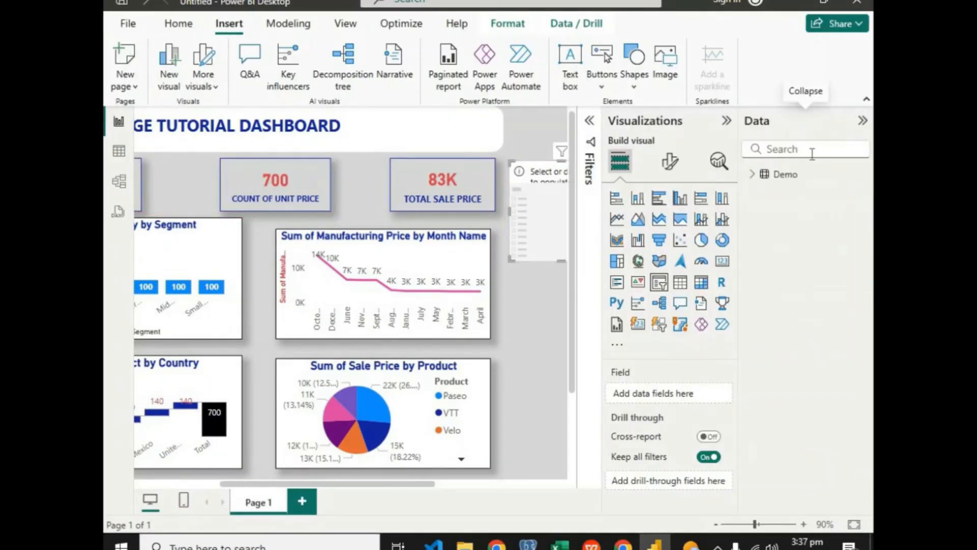
left_click(753, 176)
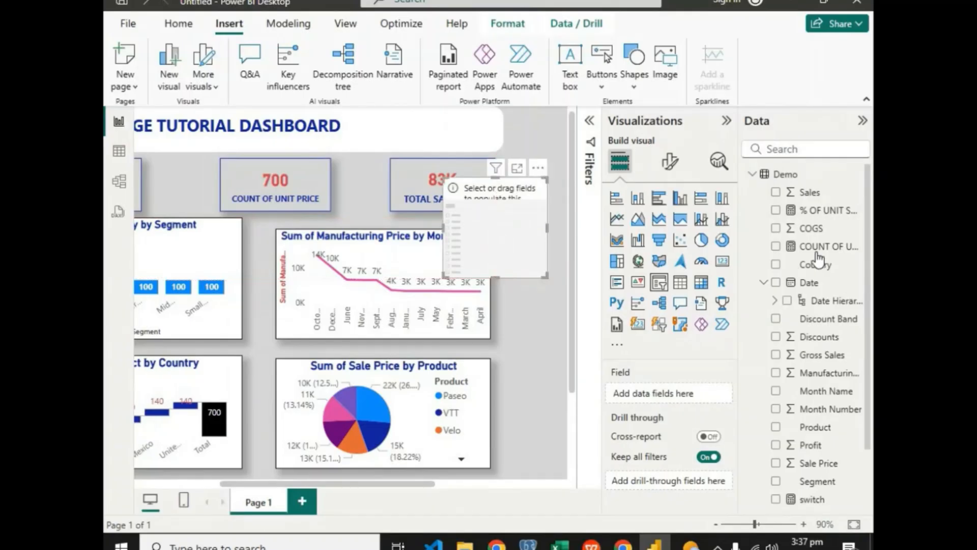
left_click_drag(816, 267, 610, 379)
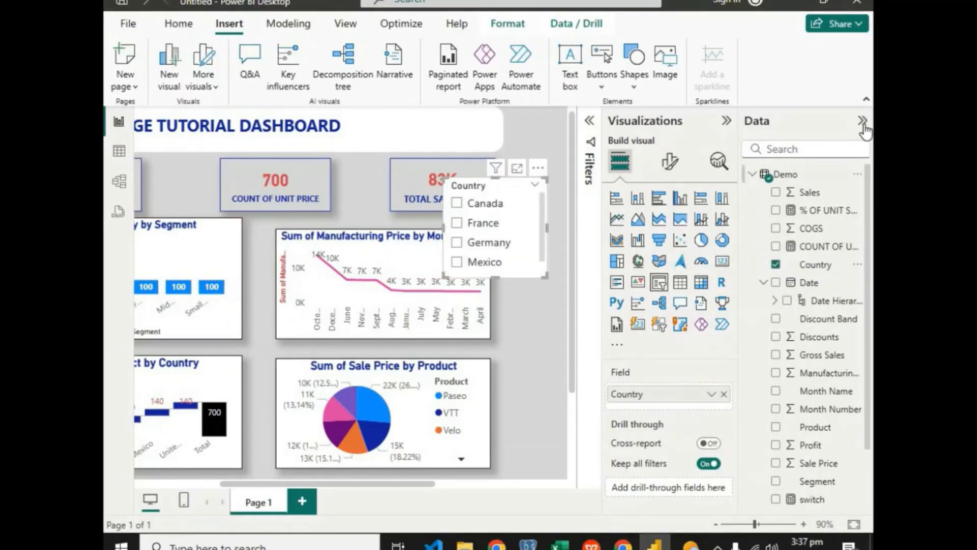
Move the Country slicer into the empty area beside the charts and enlarge it to fit all five countries.
left_click_drag(553, 483, 539, 469)
left_click_drag(539, 236, 620, 257)
left_click_drag(606, 353, 611, 349)
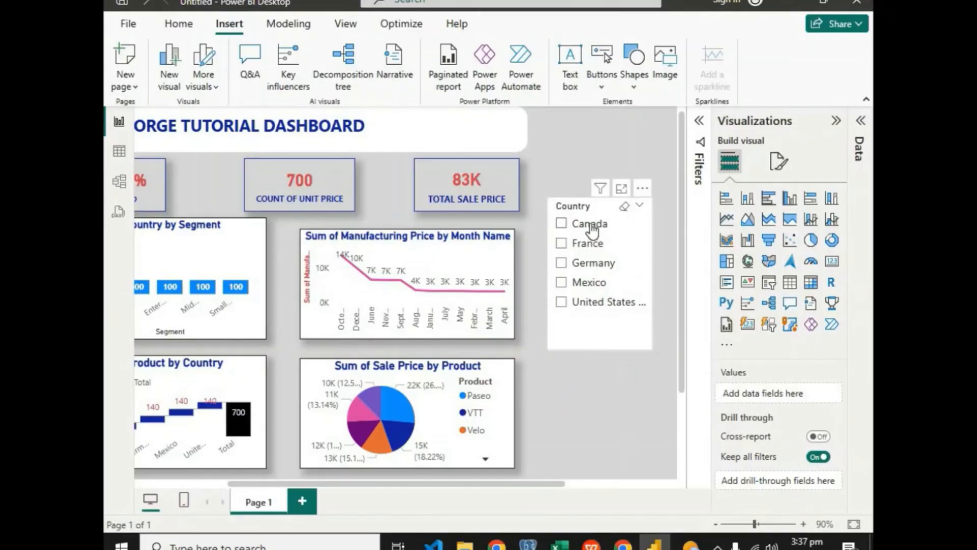
Filter the dashboard by Canada in the Country slicer, review the charts, and switch the filter to France.
left_click(561, 223)
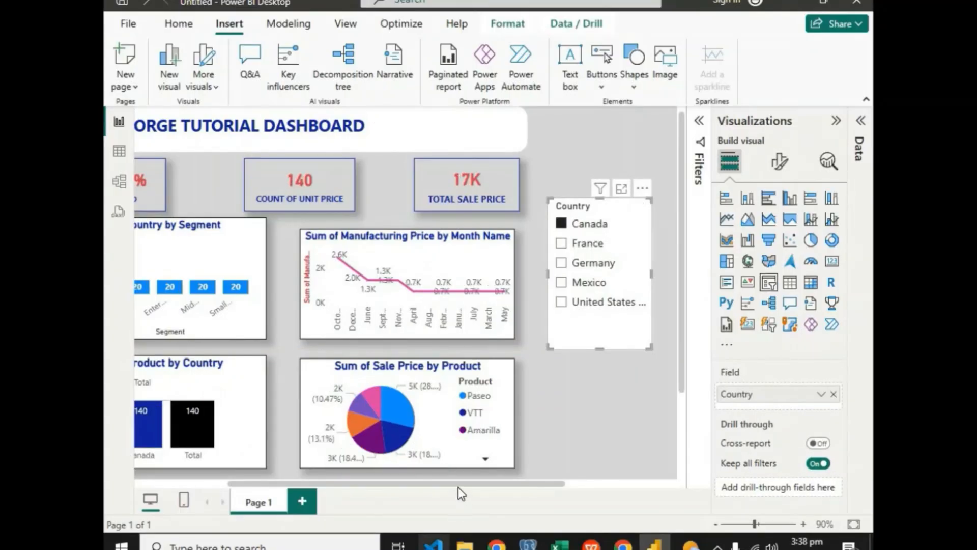
left_click_drag(458, 485, 398, 482)
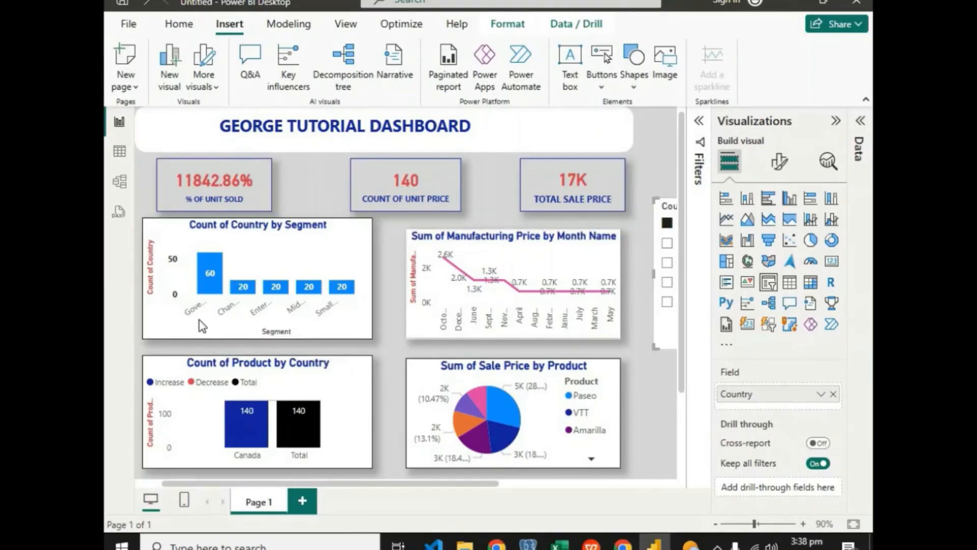
scroll(509, 489, "right", 3)
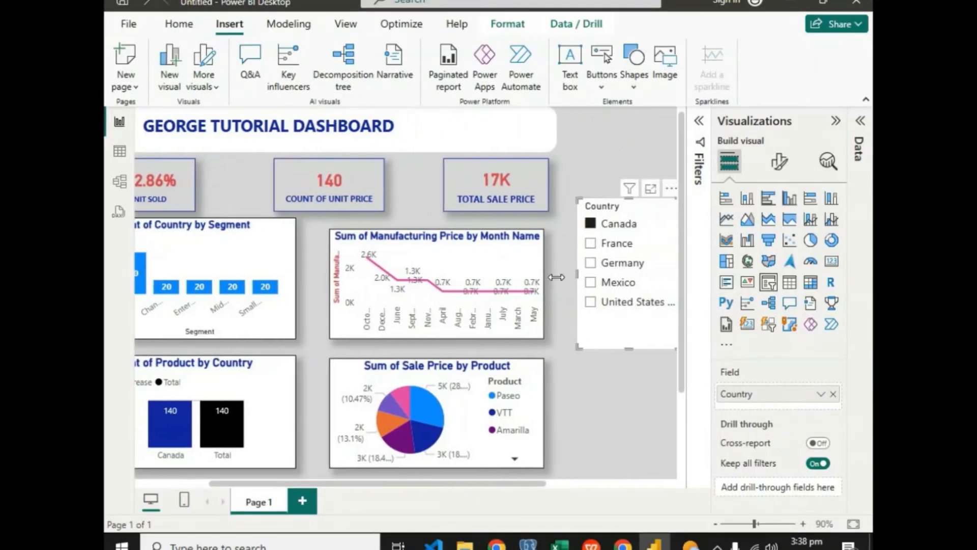
left_click(572, 244)
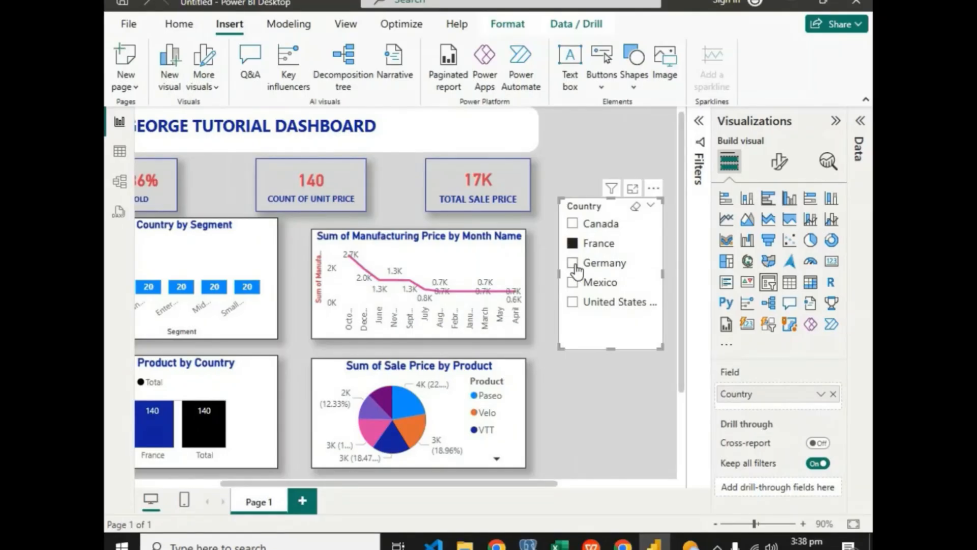
Filter the dashboard by Germany and by Mexico in the Country slicer, then clear the country selection.
left_click(573, 263)
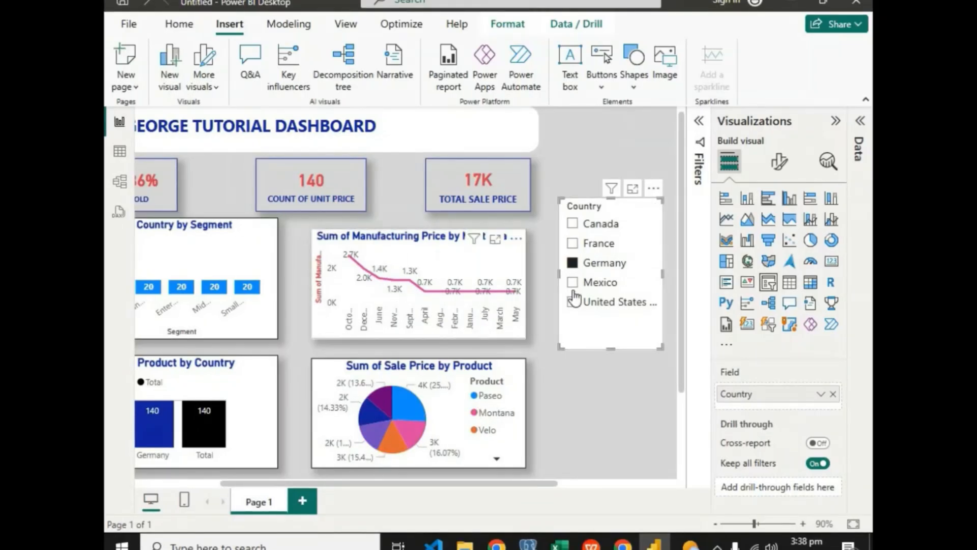
left_click(573, 282)
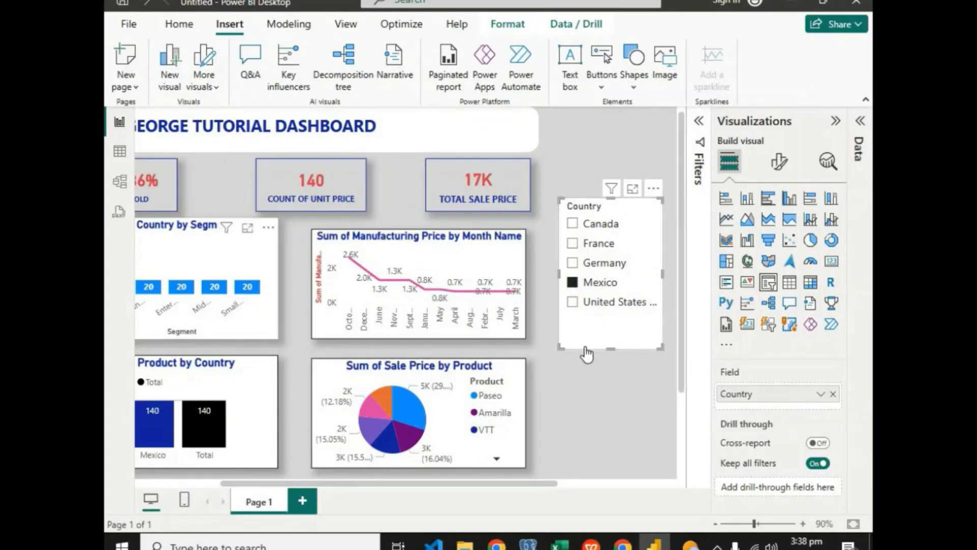
left_click(574, 287)
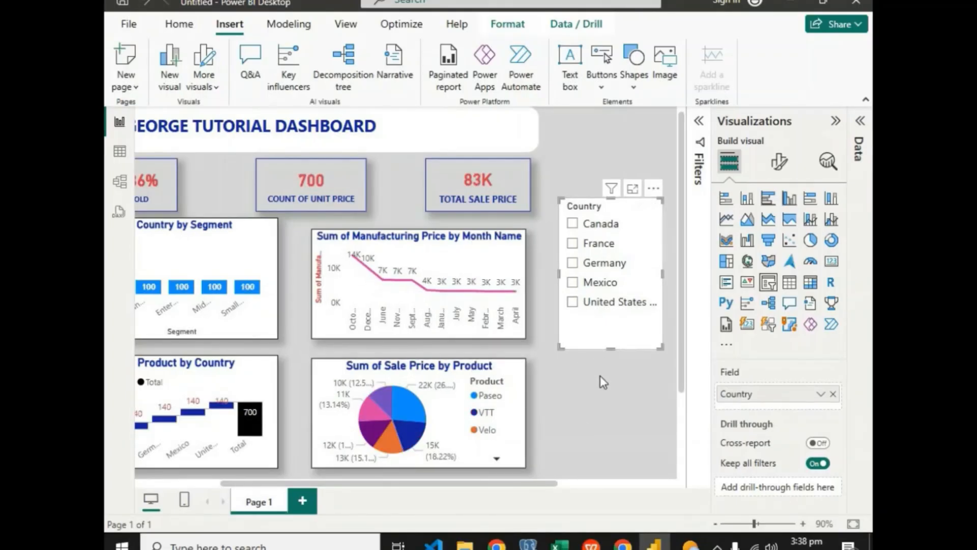
left_click(600, 376)
Reposition the Country slicer in the empty area beside the line chart and the Total Sale Price card.
left_click_drag(547, 481, 526, 482)
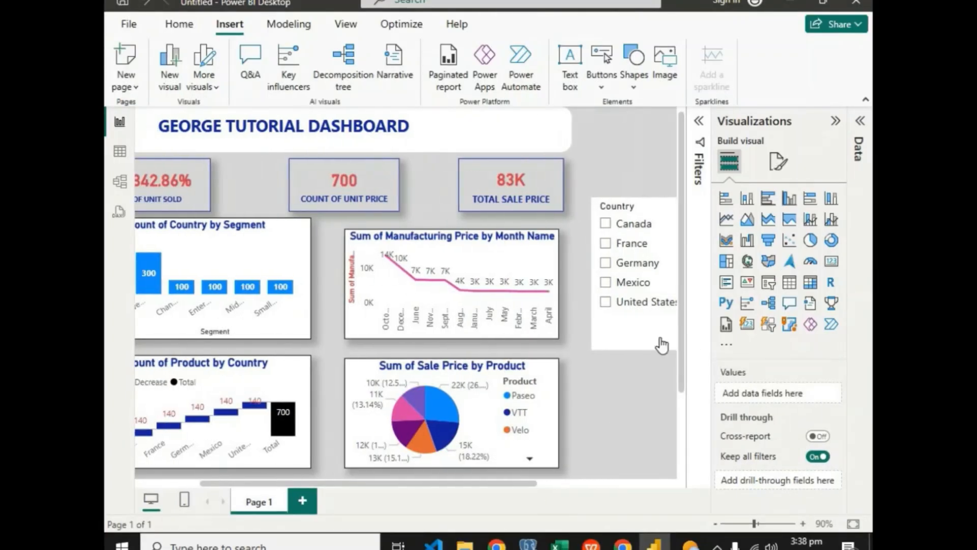
left_click_drag(659, 336, 628, 316)
left_click_drag(508, 483, 549, 487)
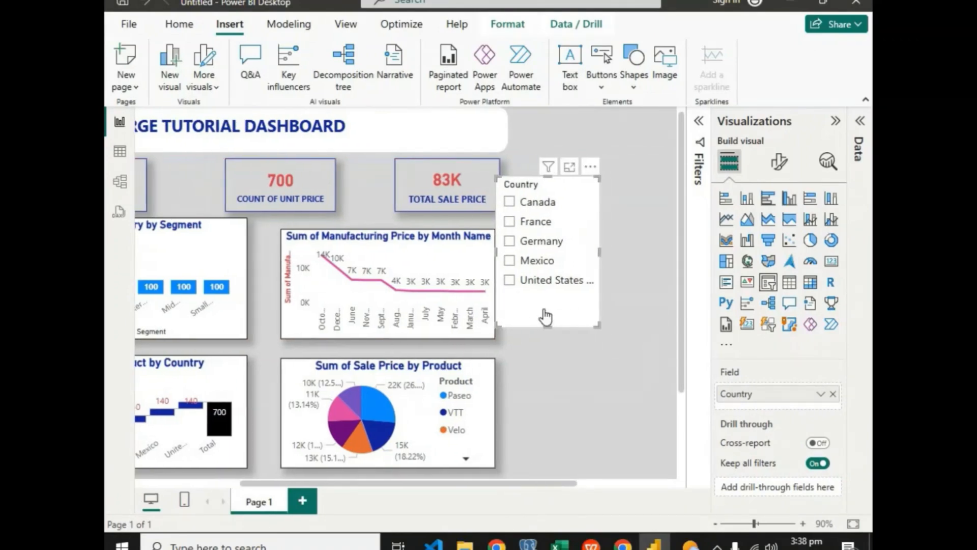
left_click_drag(570, 313, 564, 212)
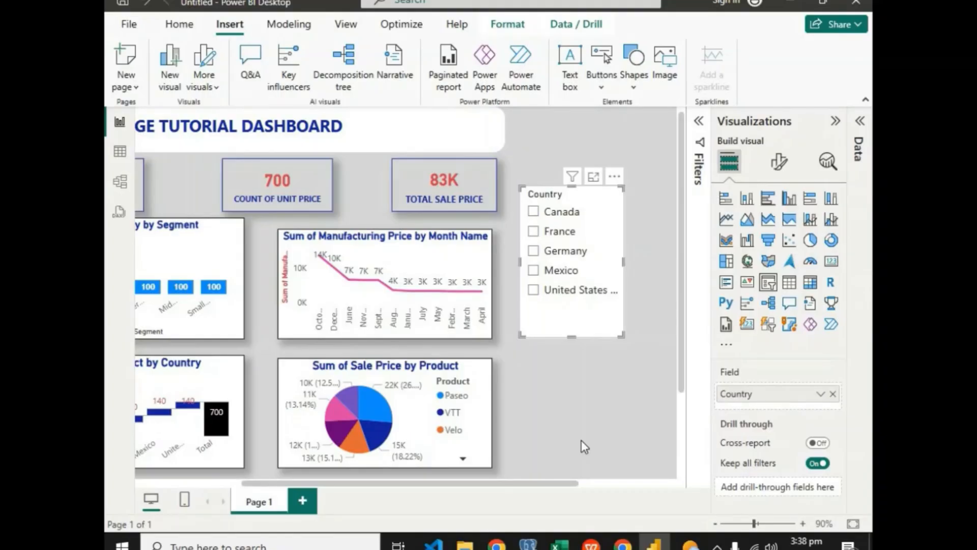
Set the Country slicer's style to Tile, stretch it to fit all five country tiles, and move it up.
left_click(566, 359)
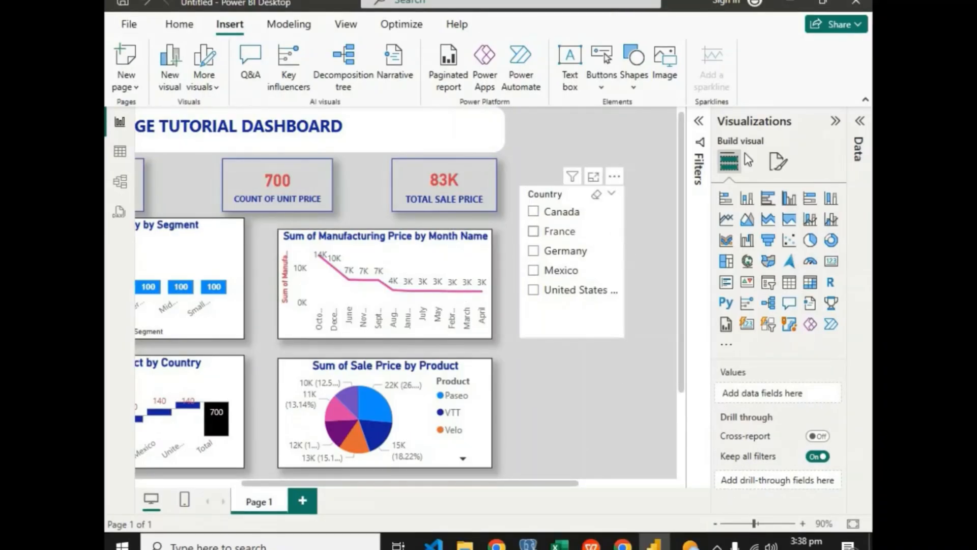
left_click(779, 163)
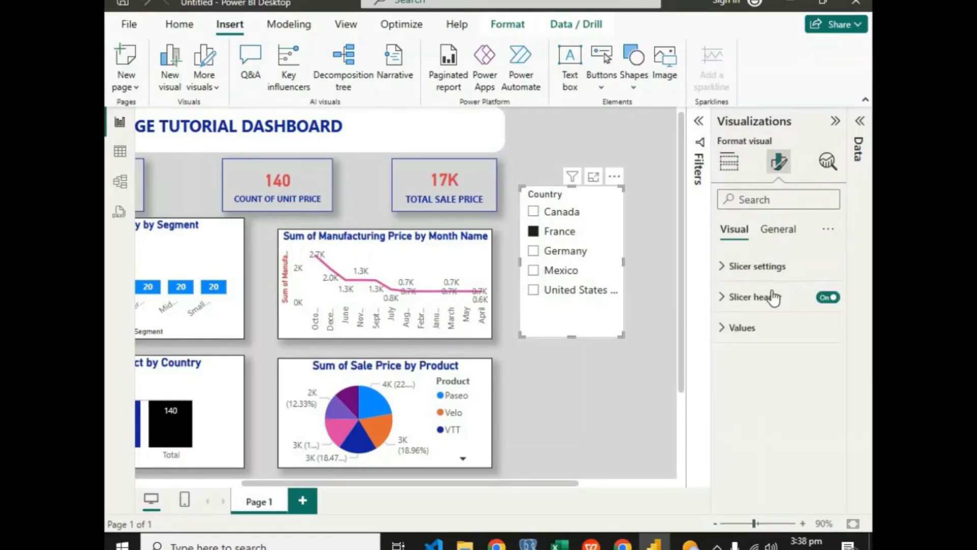
left_click(721, 267)
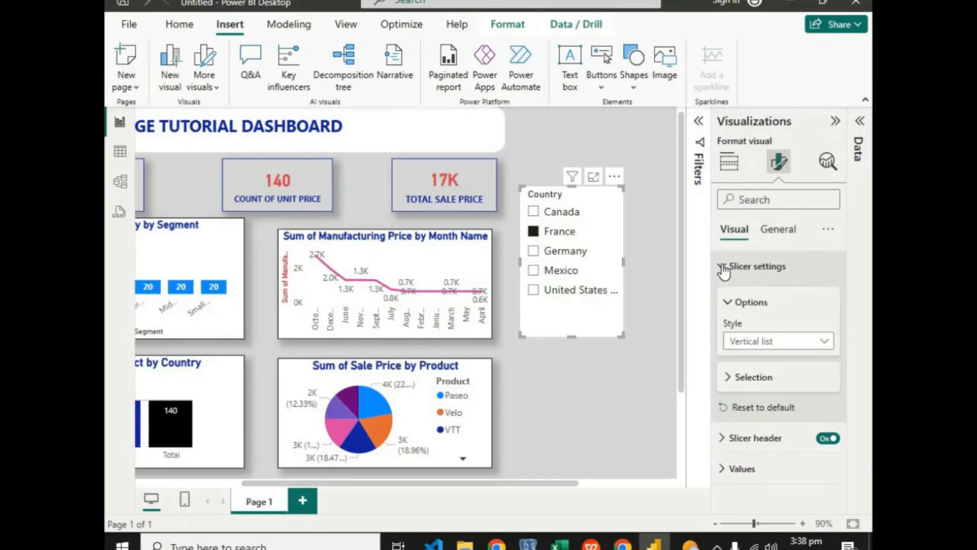
left_click(768, 347)
left_click(734, 346)
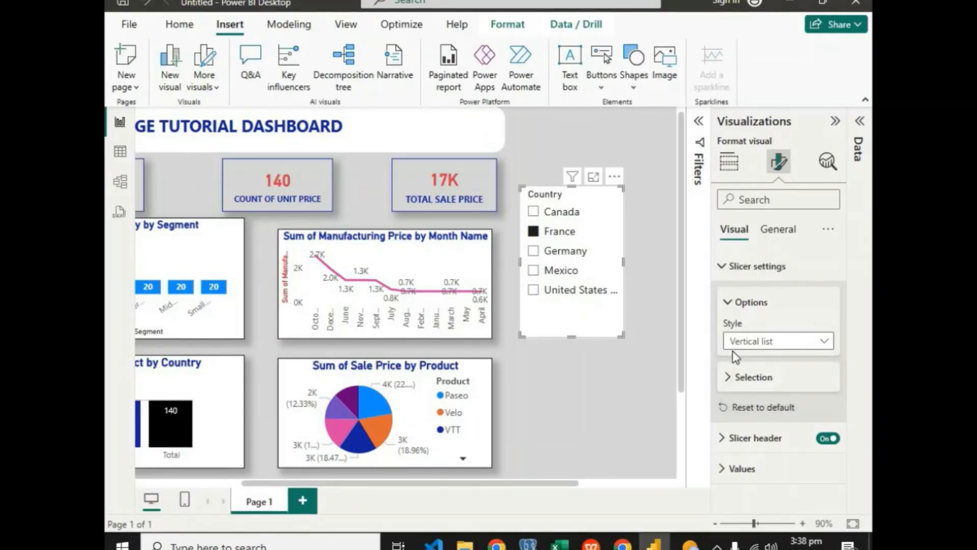
left_click(797, 346)
left_click(738, 378)
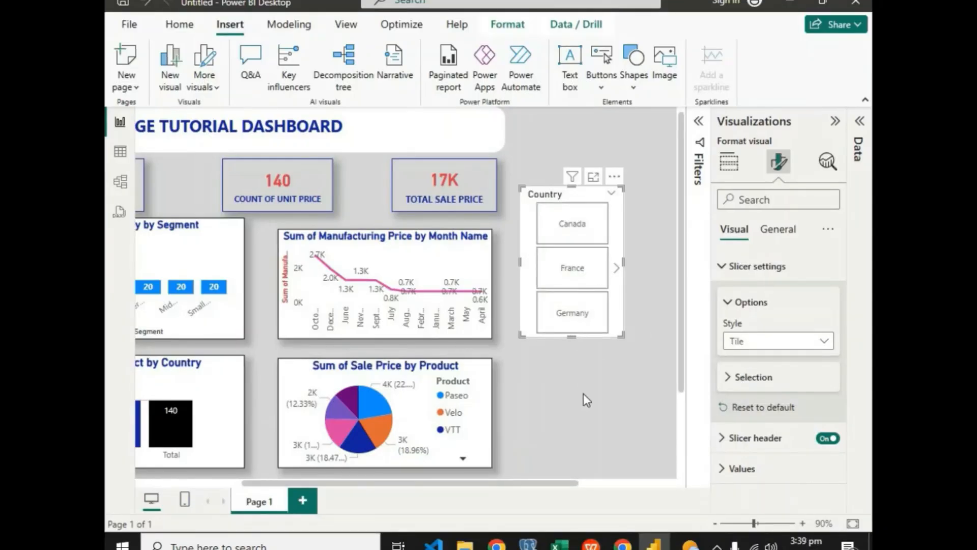
left_click_drag(585, 337, 591, 455)
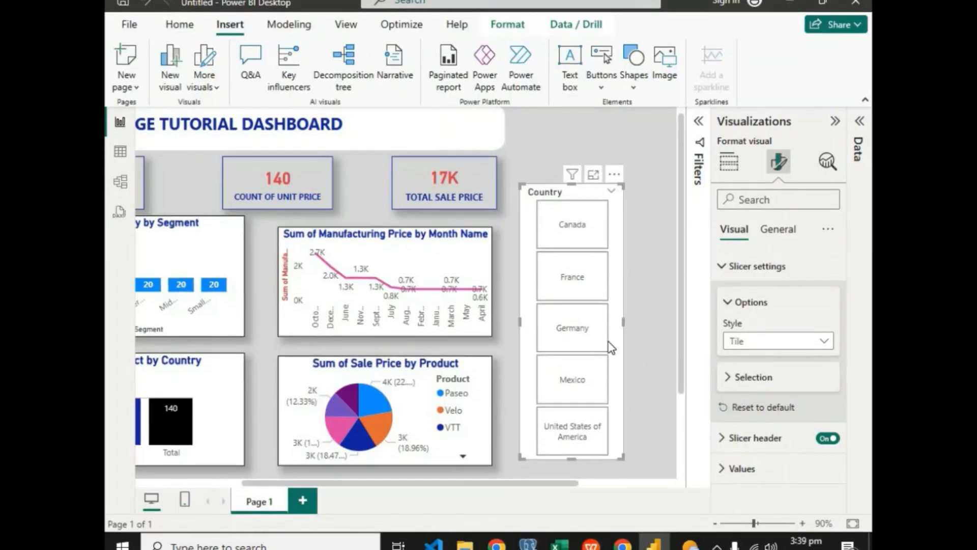
left_click_drag(608, 342, 598, 296)
Filter the dashboard by Germany using the Country tiles and clear the selection.
left_click(640, 307)
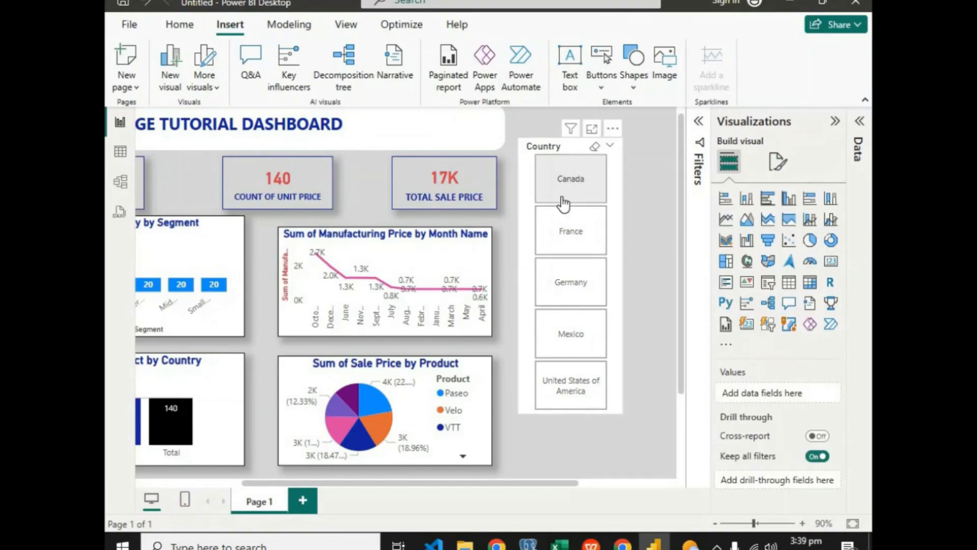
left_click(571, 282)
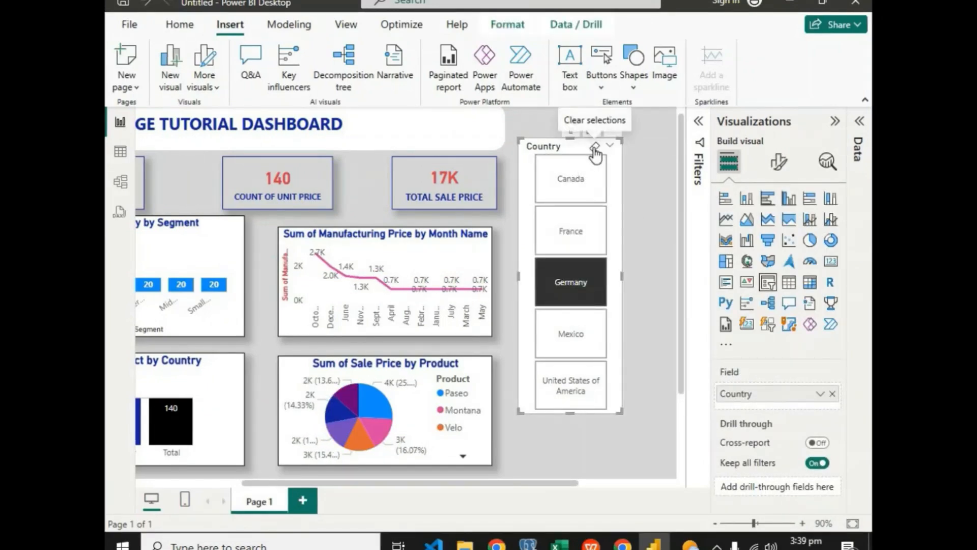
left_click(594, 146)
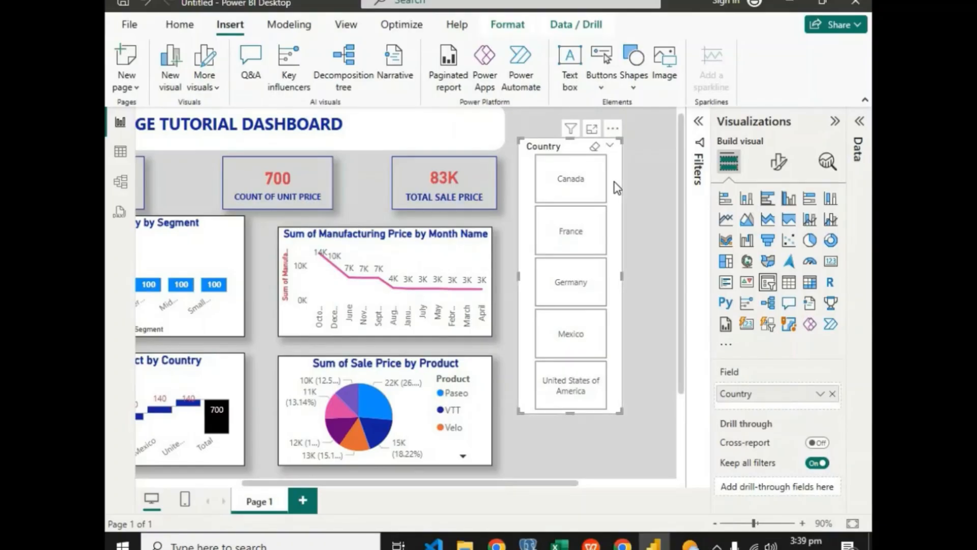
Set the Country slicer's style to Dropdown and shrink its height to fit the single selection box.
left_click(772, 163)
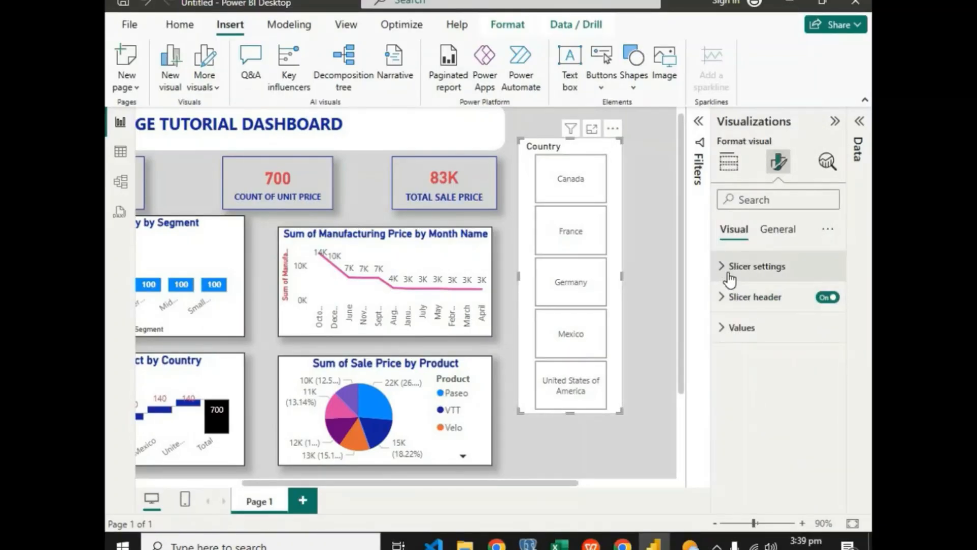
left_click(733, 267)
left_click(762, 342)
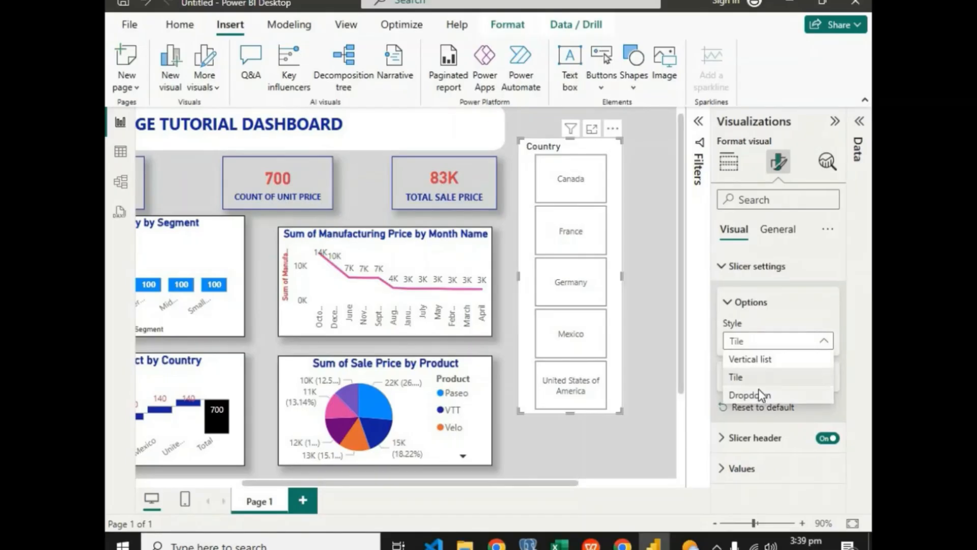
left_click(758, 393)
left_click_drag(570, 412, 569, 182)
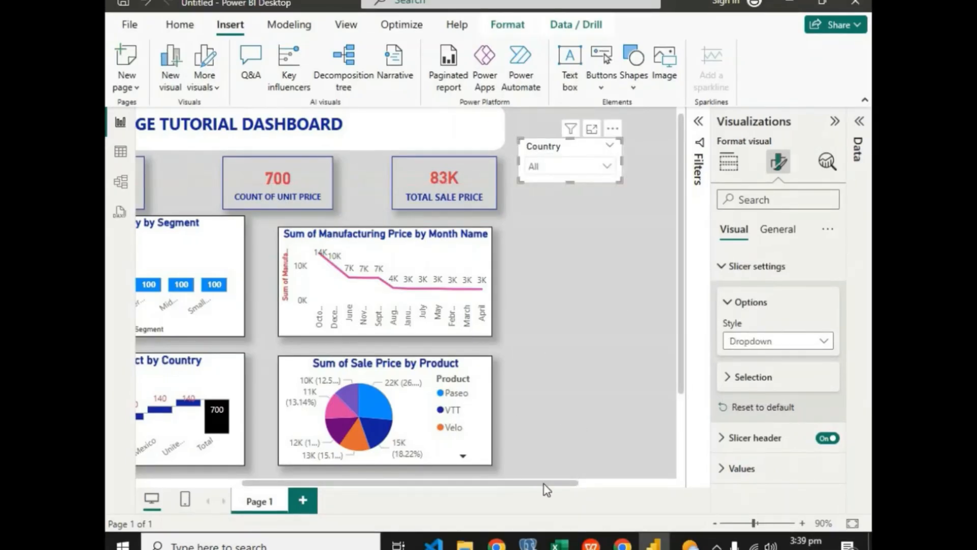
Move the Country slicer into the white title banner beside the dashboard title and adjust it to fit inside.
left_click_drag(495, 483, 445, 482)
left_click_drag(600, 155, 476, 123)
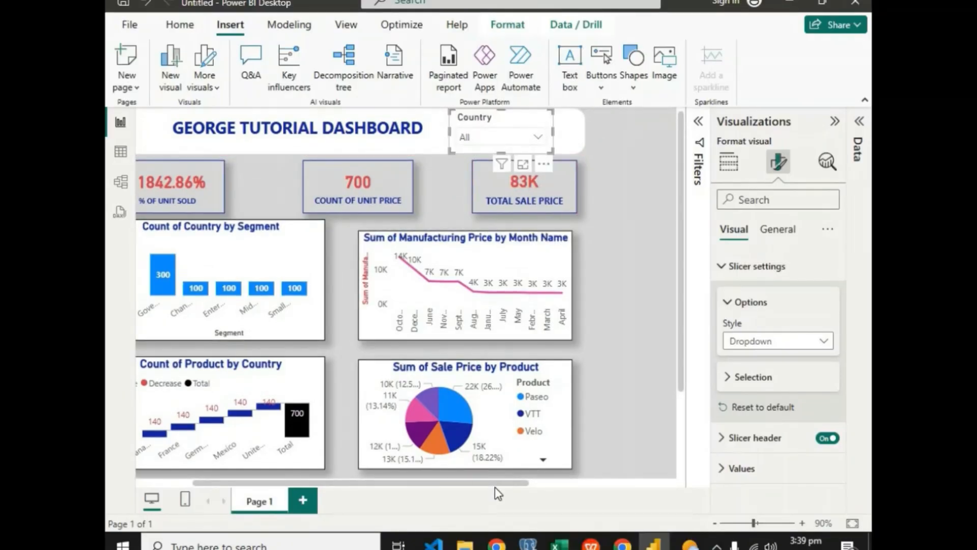
left_click_drag(479, 483, 423, 490)
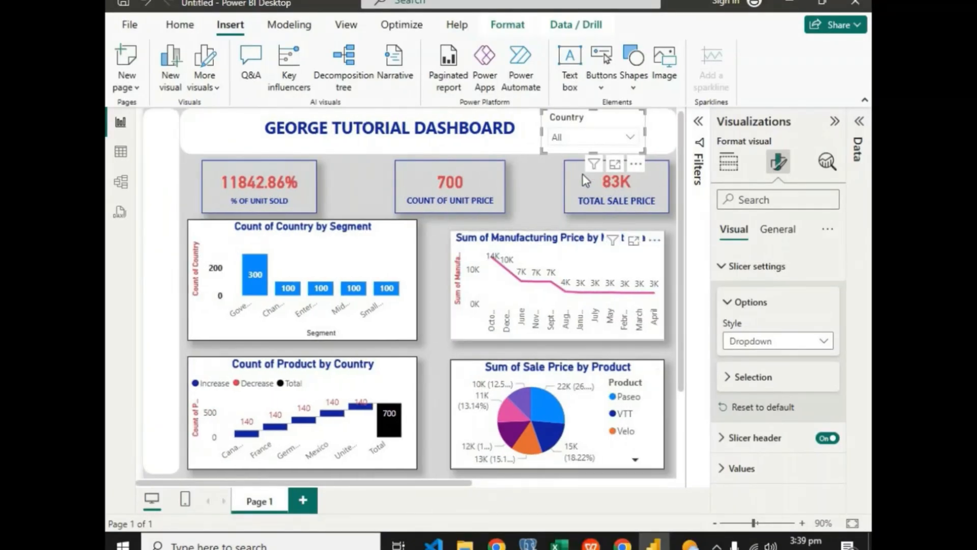
left_click_drag(589, 149, 601, 118)
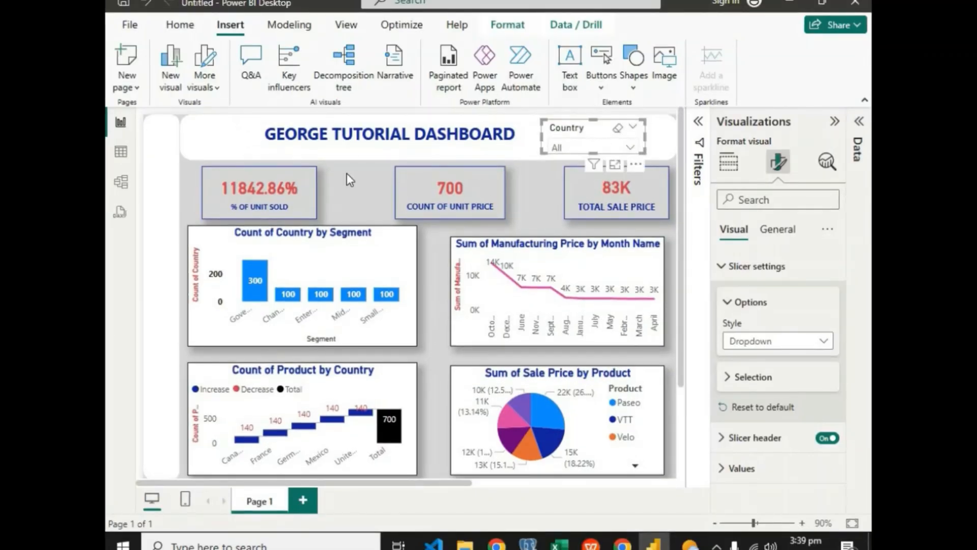
left_click(611, 162)
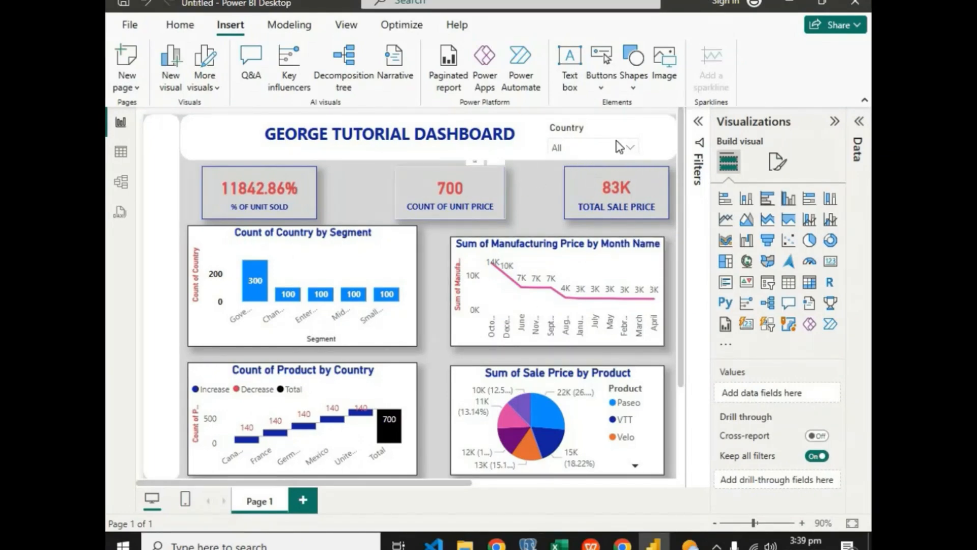
Test the Country dropdown by filtering the dashboard by Canada and France, then clear the selection.
left_click(632, 148)
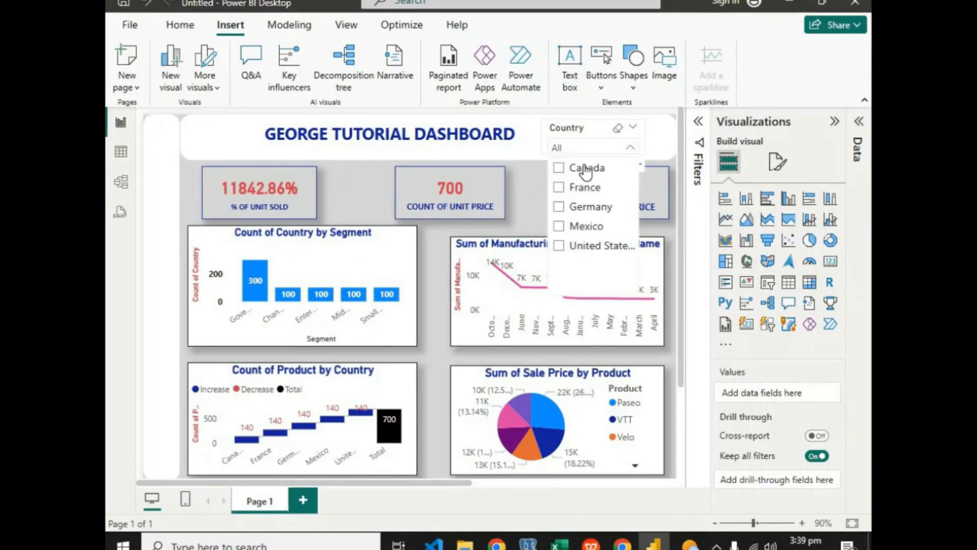
left_click(560, 168)
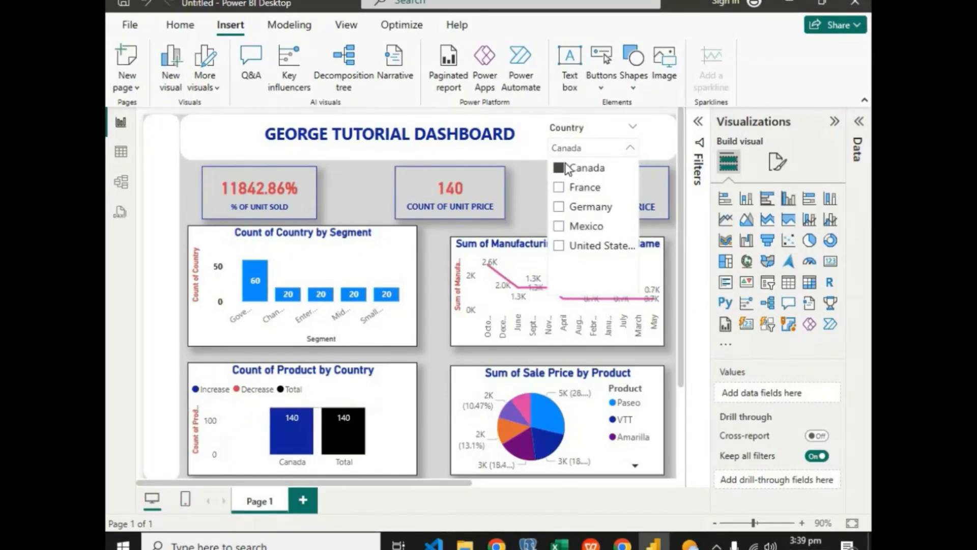
left_click(580, 187)
left_click(627, 148)
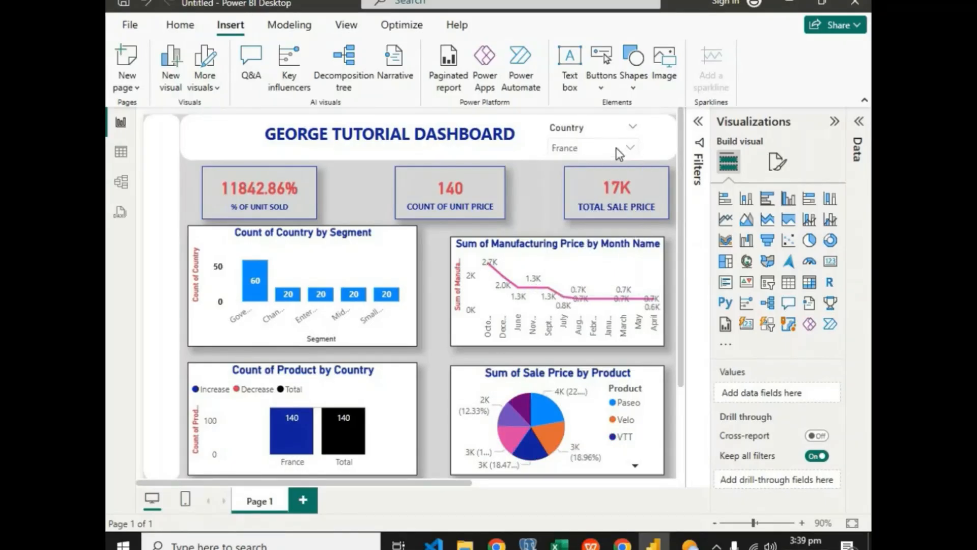
left_click(617, 127)
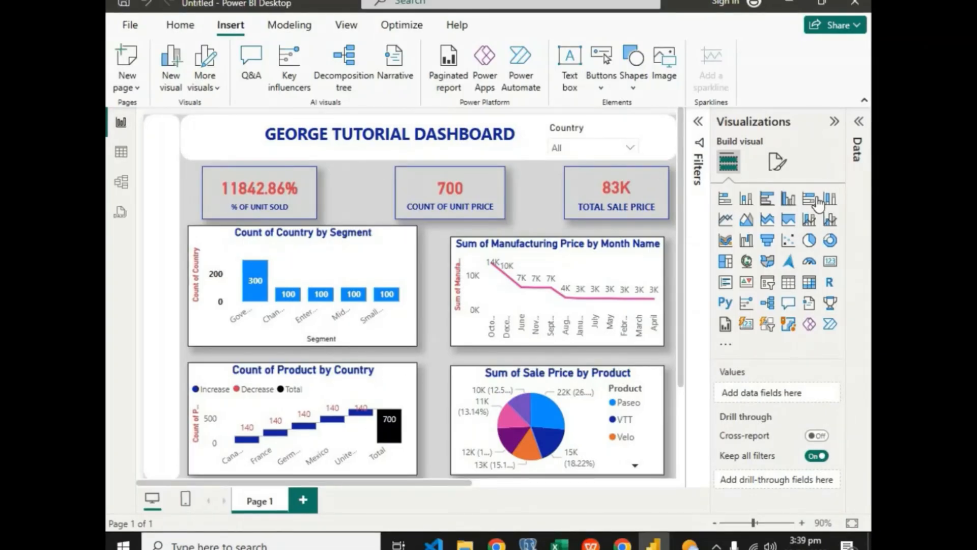
Add a second slicer in the empty area beside the charts, populate it with the Product field, and fit its height to the product list.
left_click(862, 122)
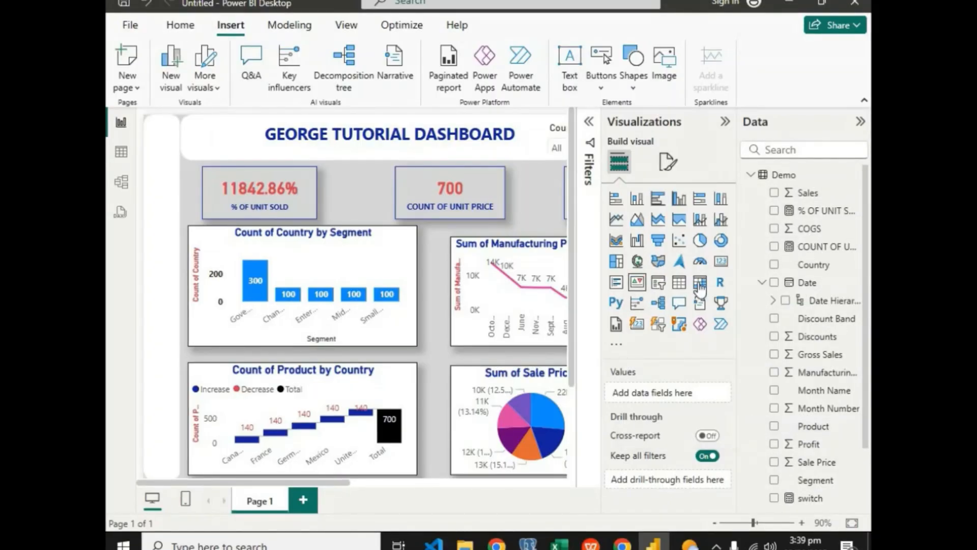
left_click(658, 283)
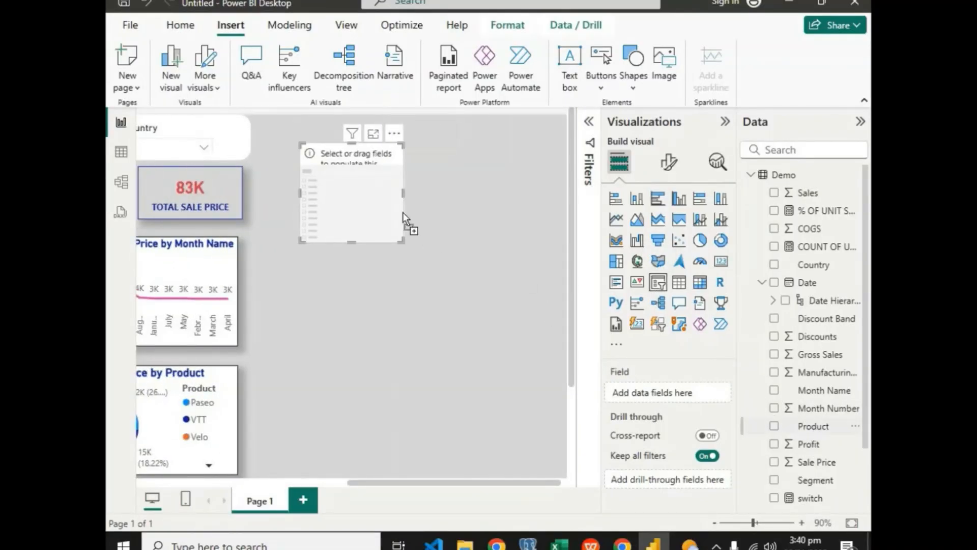
left_click_drag(403, 212, 389, 428)
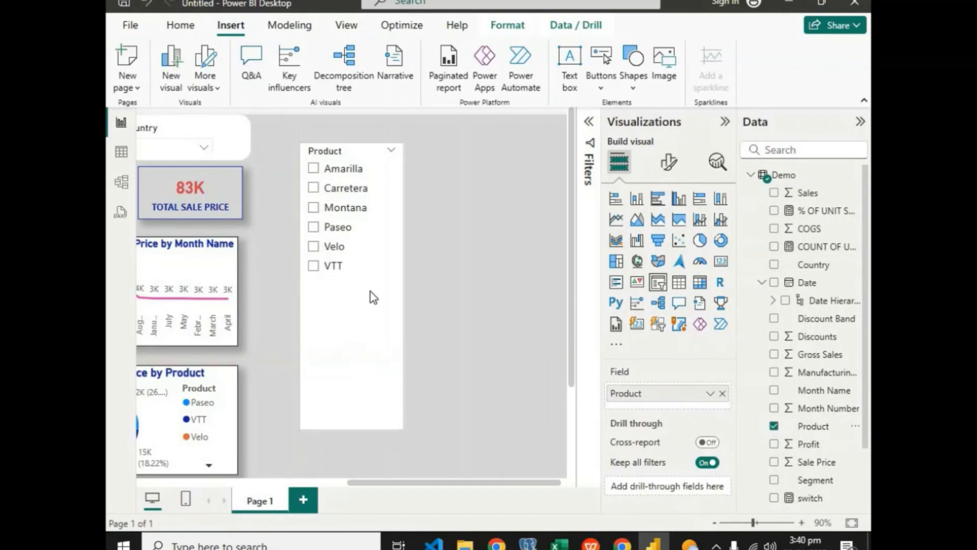
left_click_drag(373, 296, 375, 291)
left_click(490, 172)
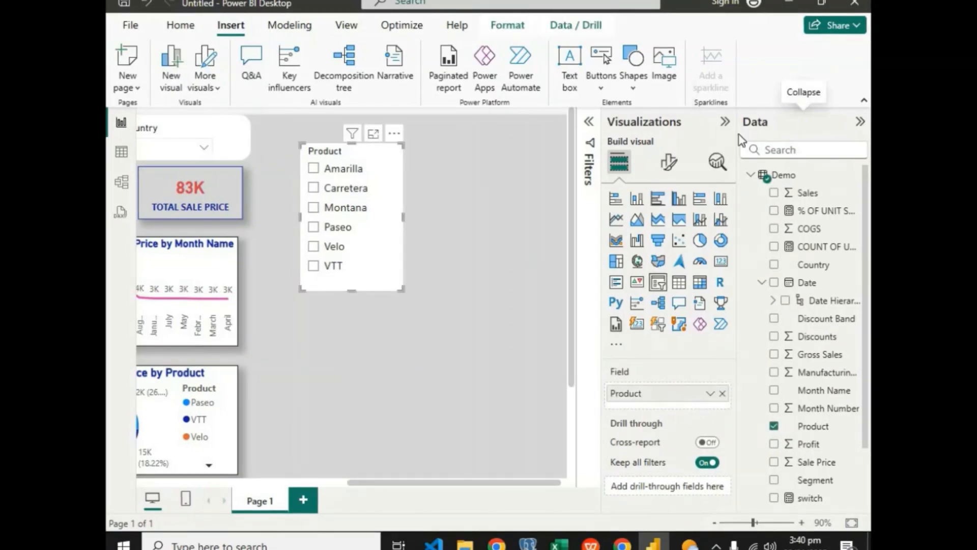
Set the Product slicer's style to Dropdown and shrink its height to fit the single selection box.
left_click(861, 121)
left_click(777, 162)
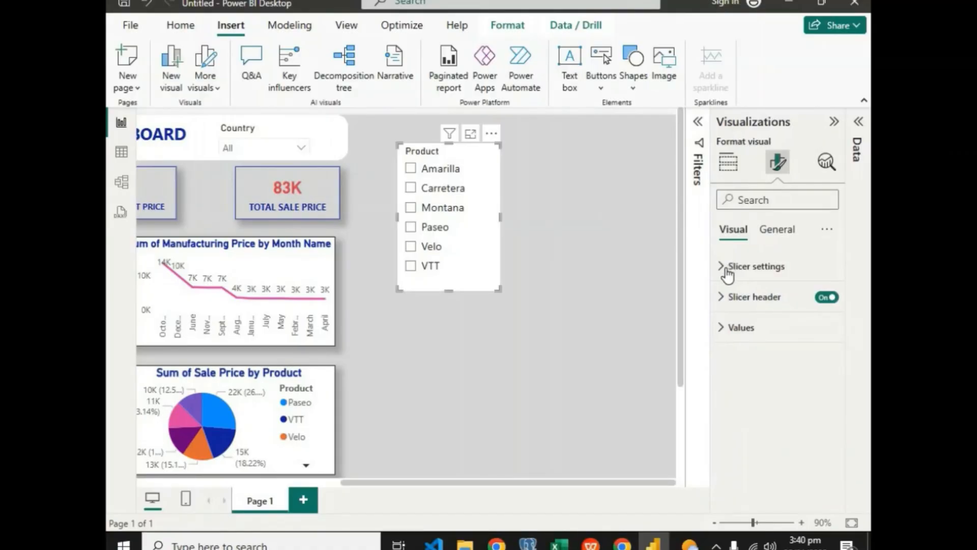
left_click(757, 266)
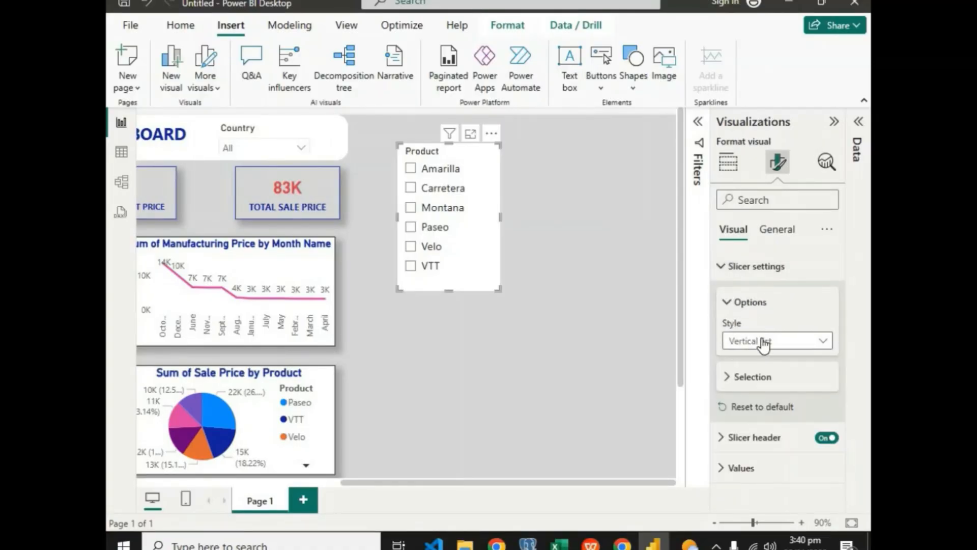
left_click(748, 344)
left_click(751, 396)
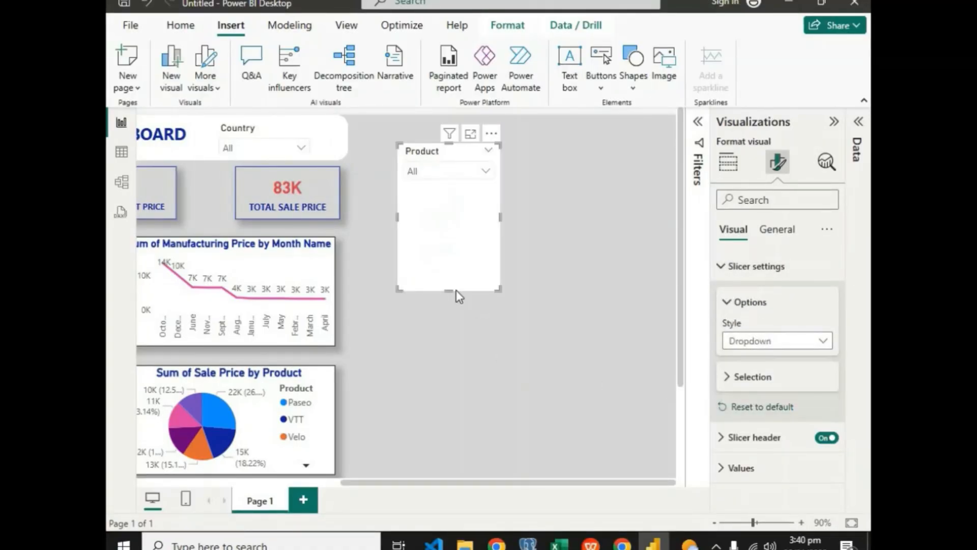
left_click_drag(449, 291, 468, 186)
Place the Product slicer at the left end of the title banner and shift the Country slicer to the banner's right end.
scroll(462, 468, "left", 5)
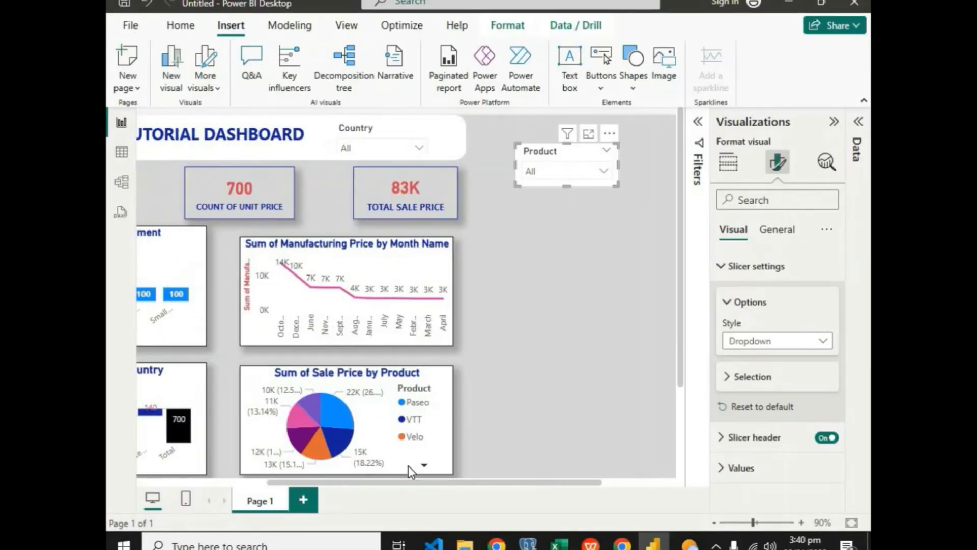
left_click_drag(267, 148, 260, 145)
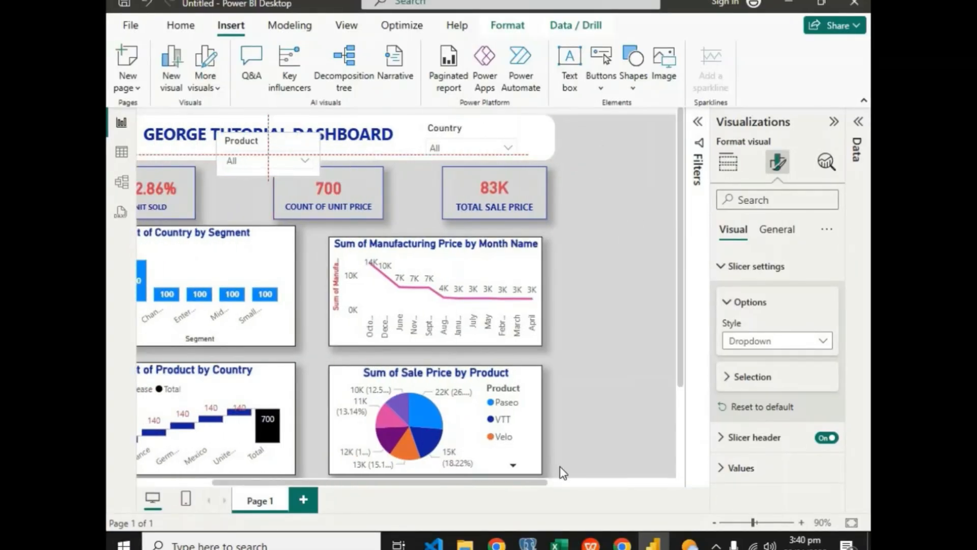
scroll(288, 386, "left", 3)
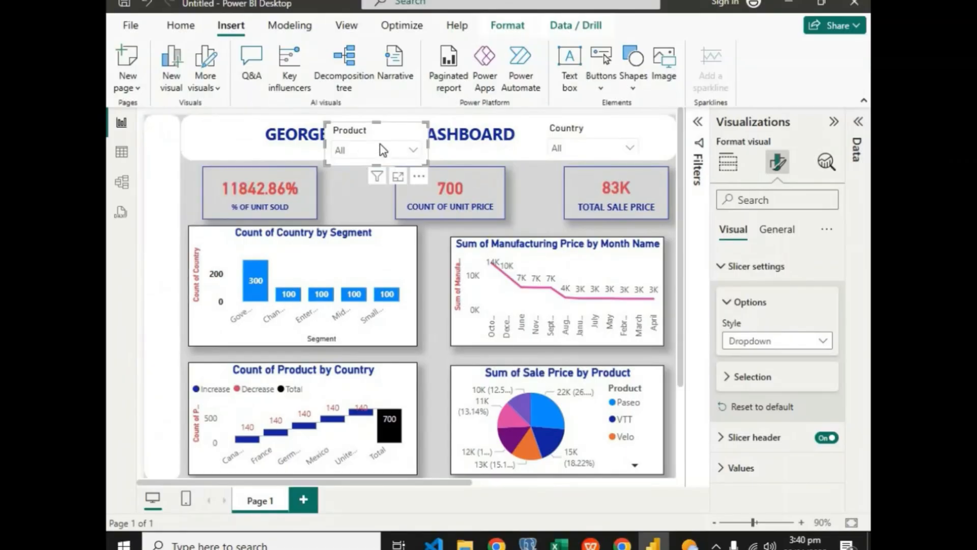
left_click_drag(379, 131, 242, 120)
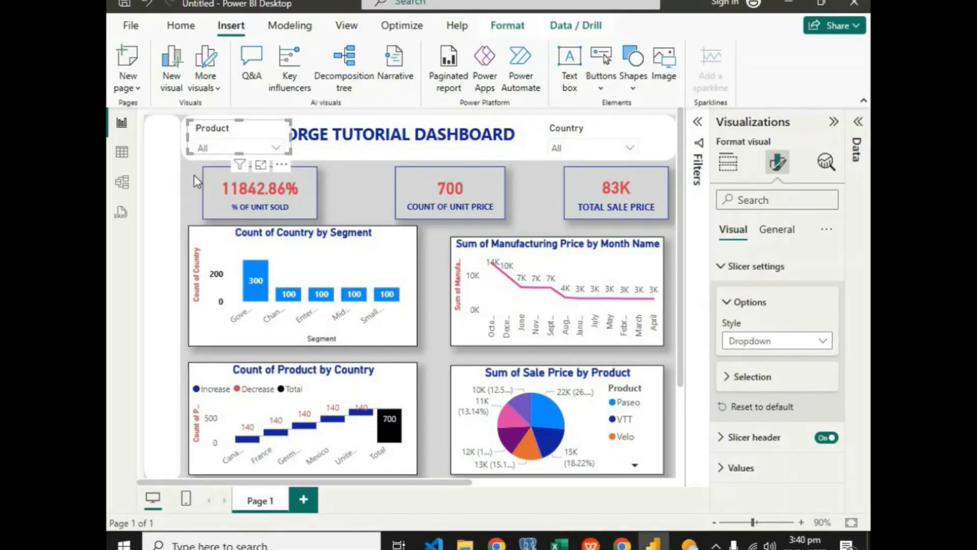
left_click(215, 180)
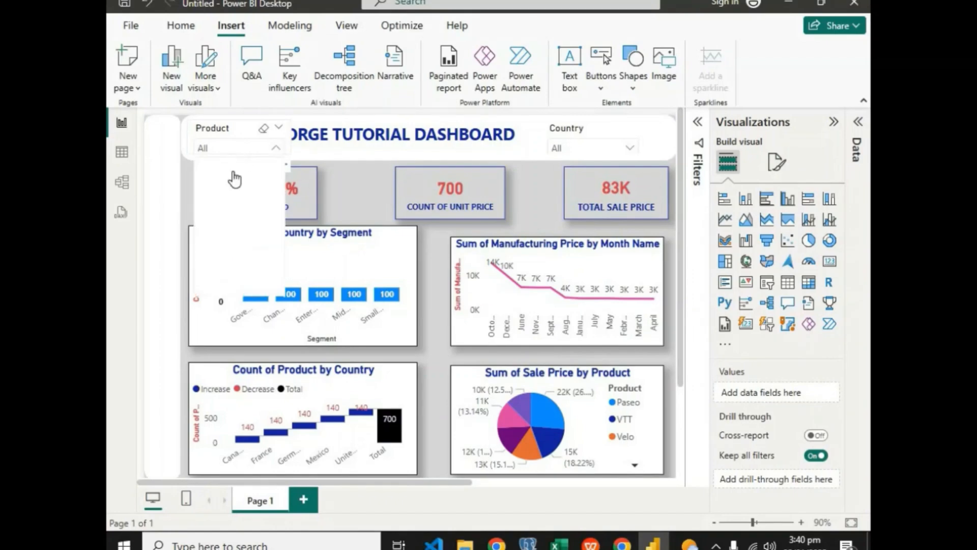
left_click(254, 147)
left_click(362, 192)
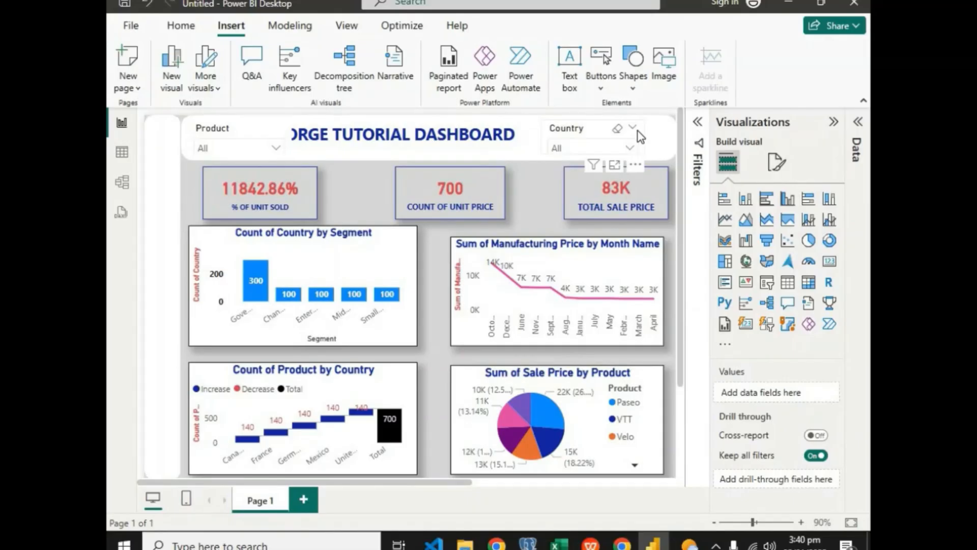
left_click(662, 135)
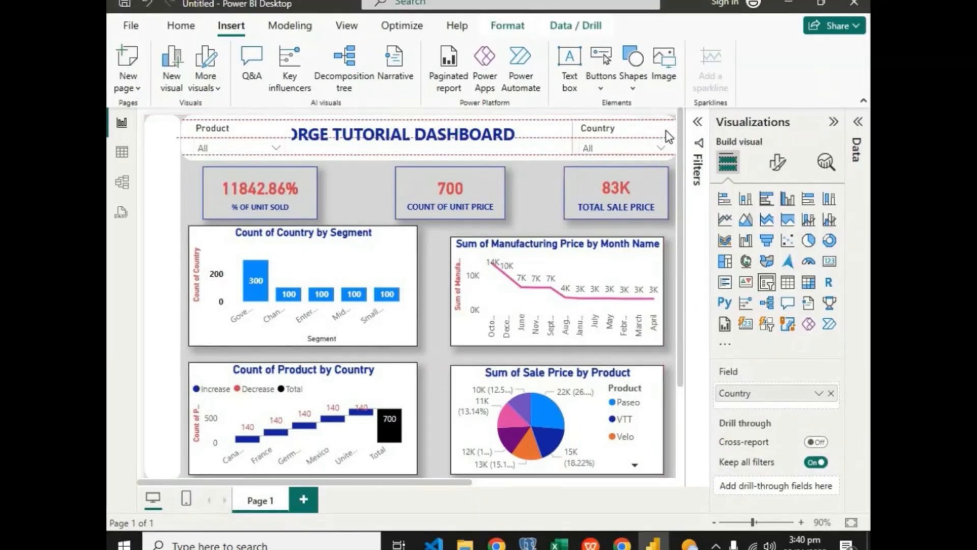
Try the Country slicer without its header and restore the header.
left_click(777, 162)
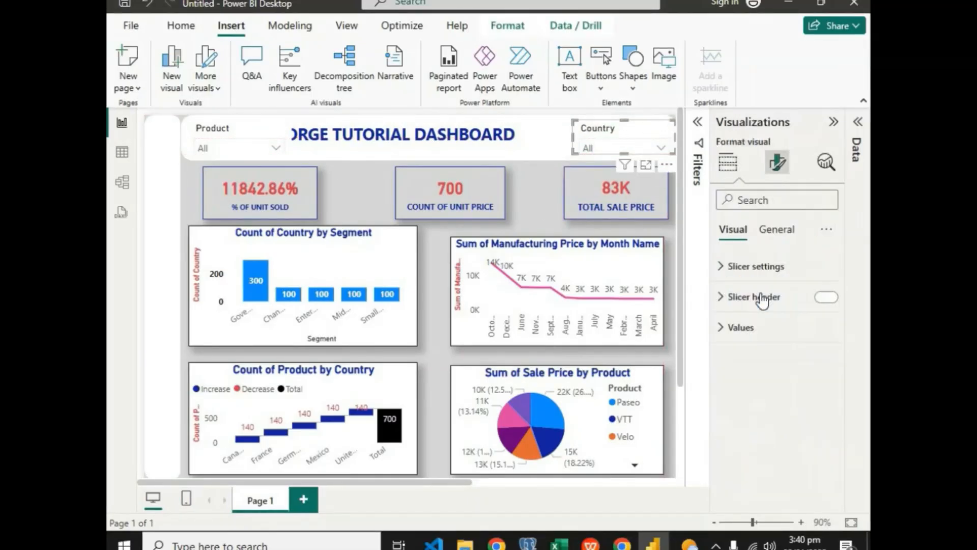
left_click(828, 297)
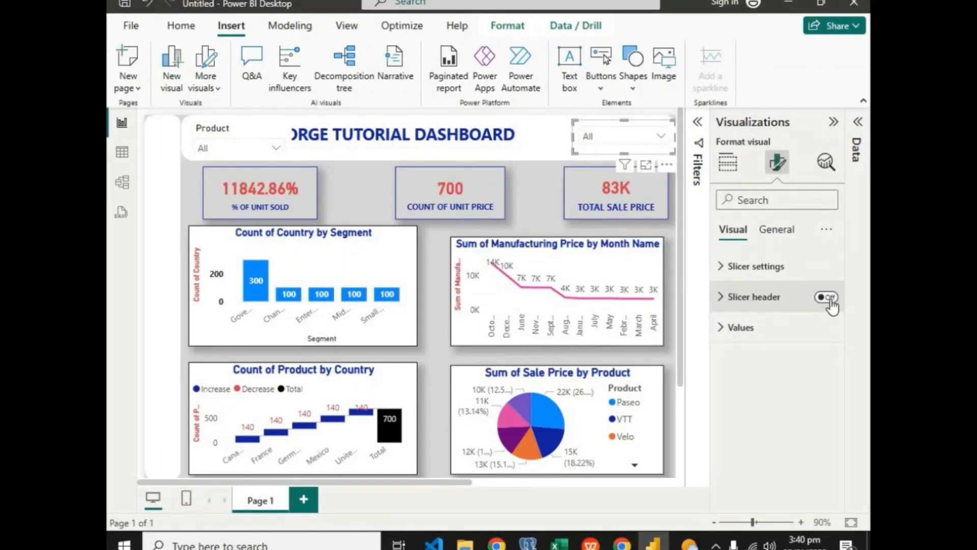
left_click(828, 298)
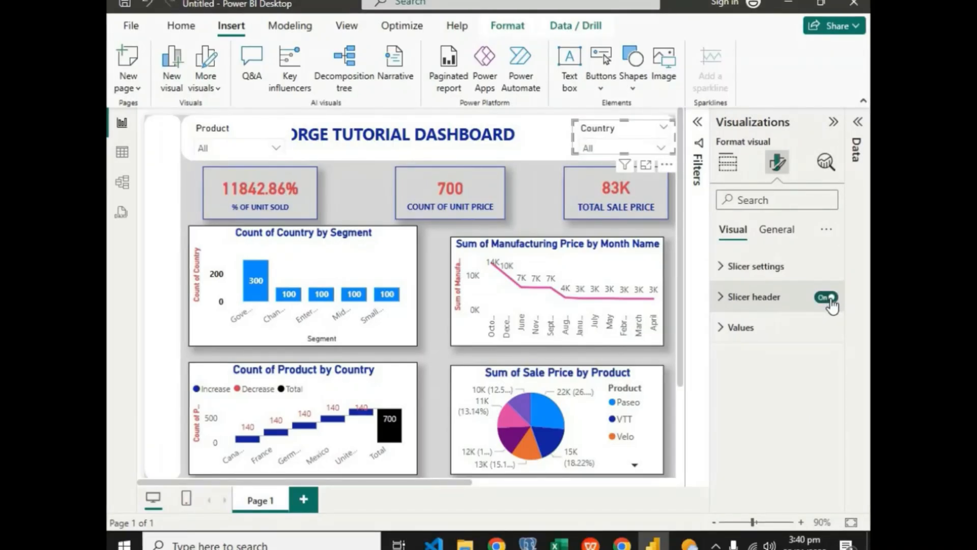
left_click(827, 297)
left_click(828, 298)
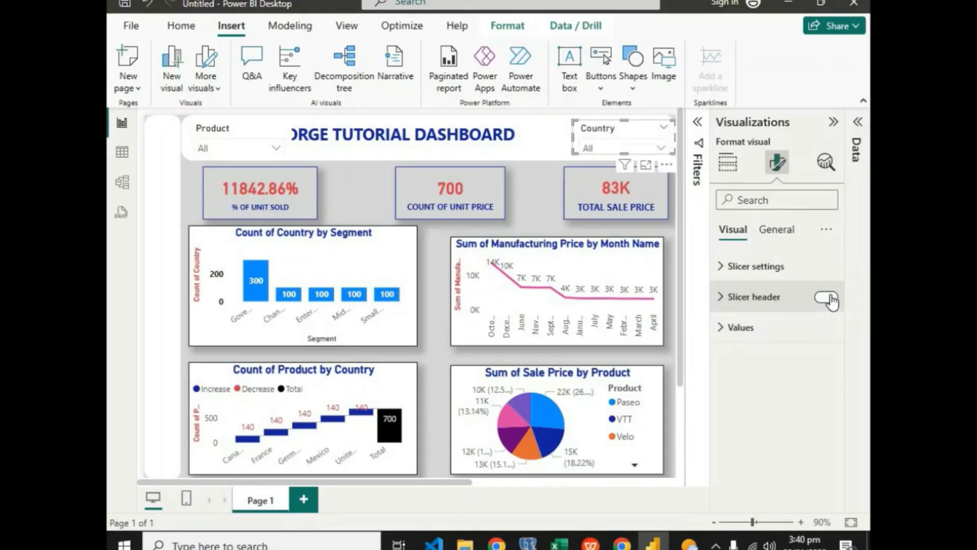
Format the Country slicer's values with font size 11, bold text and red font color.
left_click(725, 334)
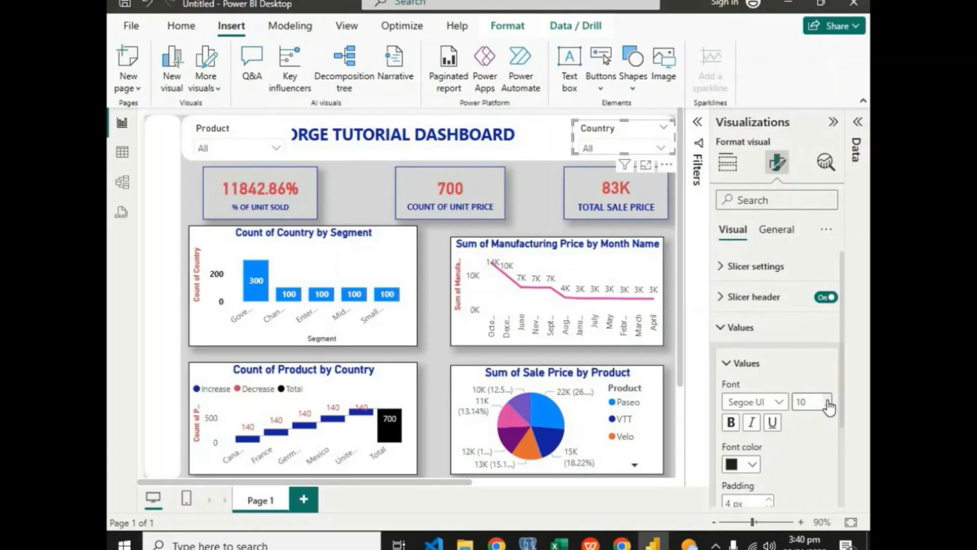
left_click(731, 423)
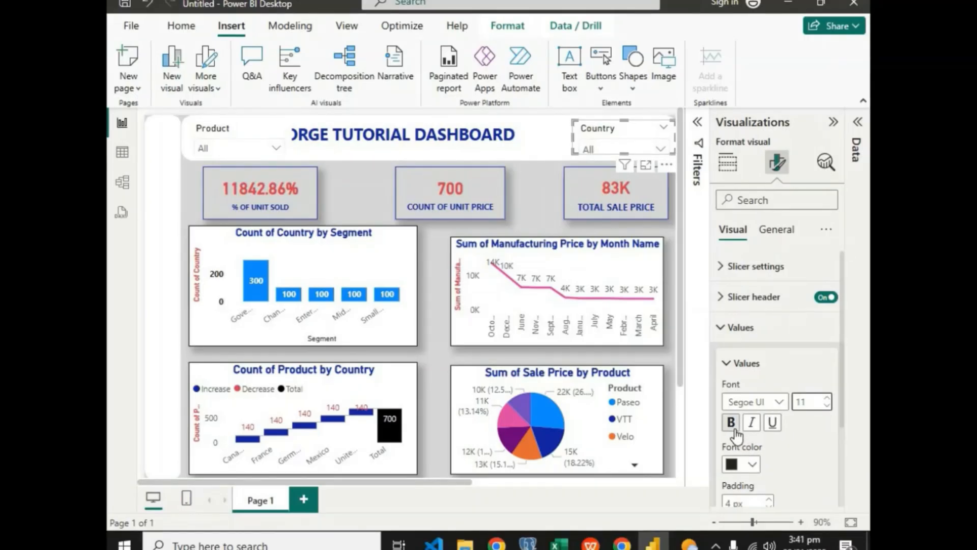
left_click(749, 464)
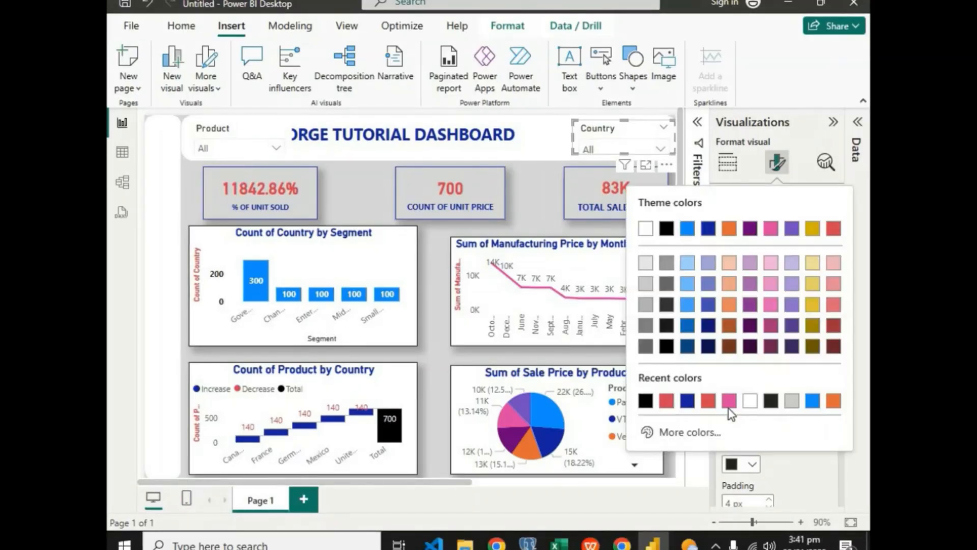
left_click(666, 401)
Format the Product slicer's values with font size 12, bold text and red font color.
left_click(235, 148)
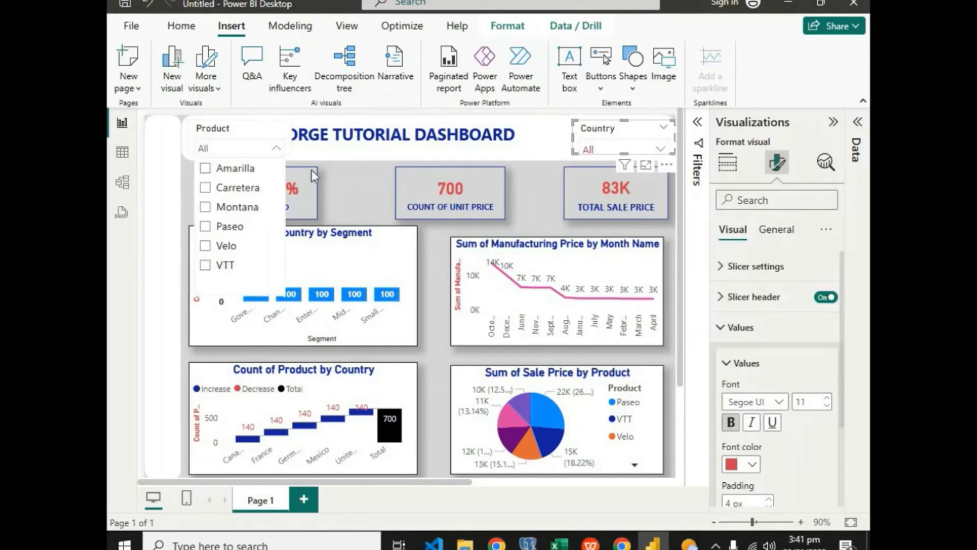
left_click(256, 138)
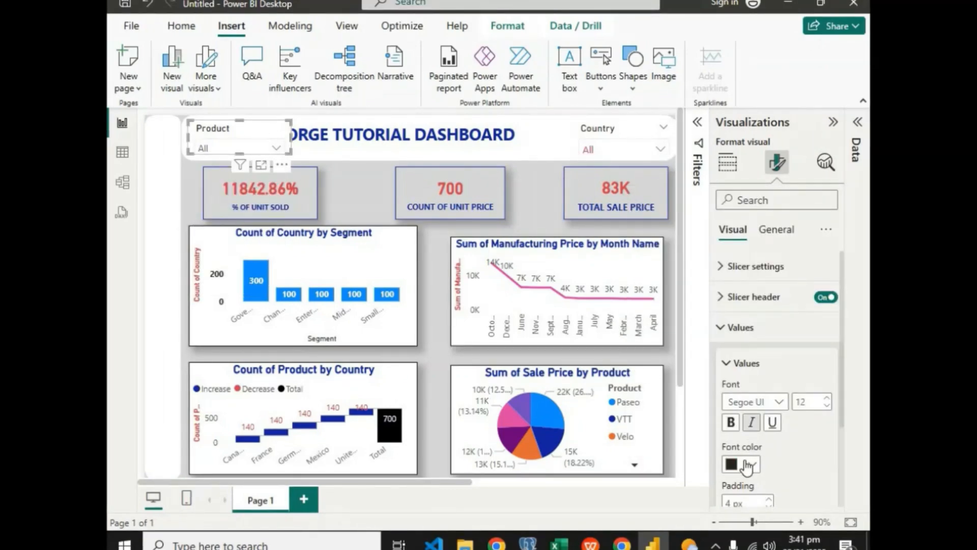
left_click(752, 464)
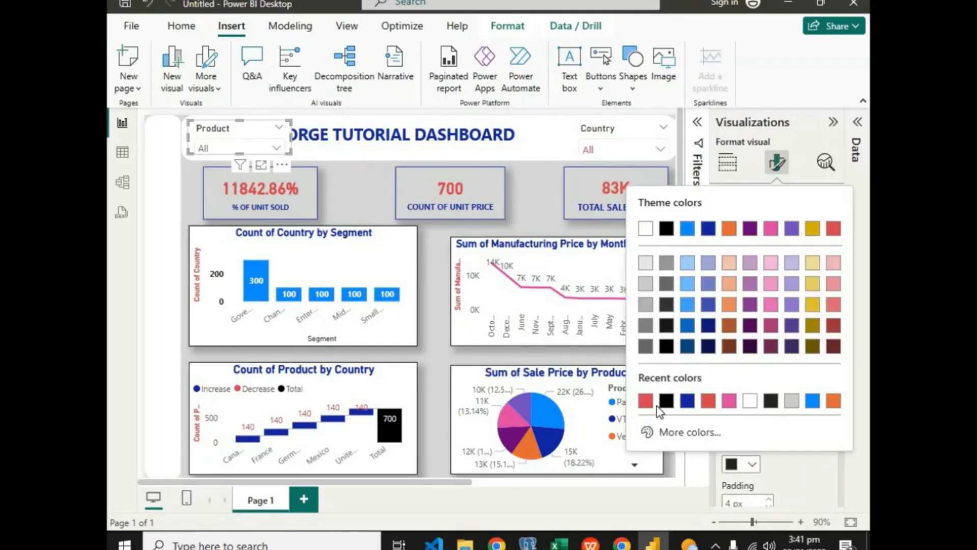
left_click(645, 401)
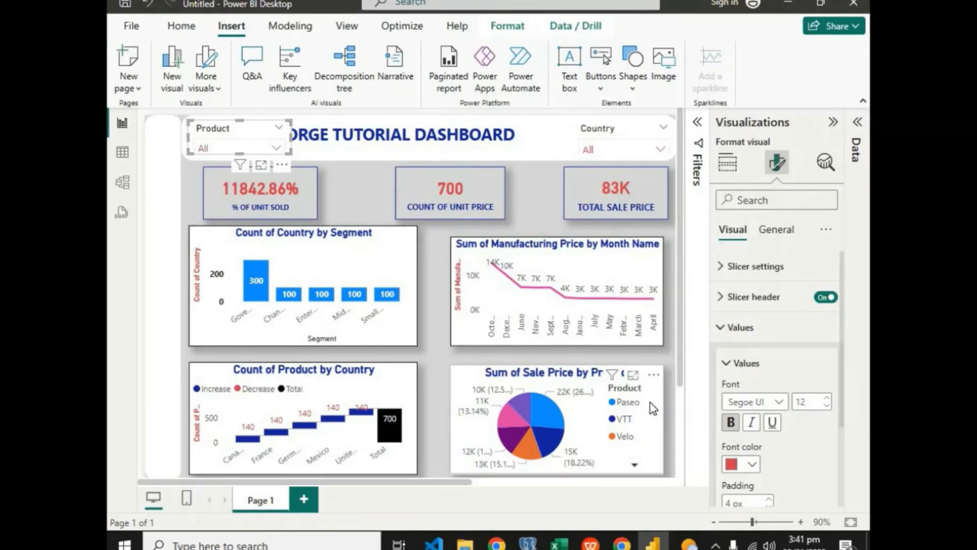
Try 2 px padding on the Product slicer's values, restore 4 px, and look through the border options.
scroll(778, 430, "down", 3)
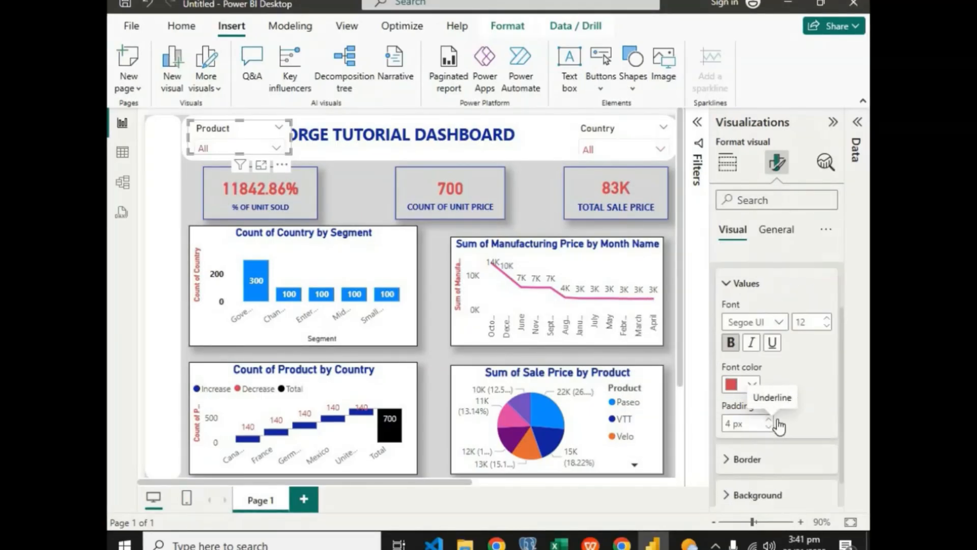
scroll(778, 427, "down", 1)
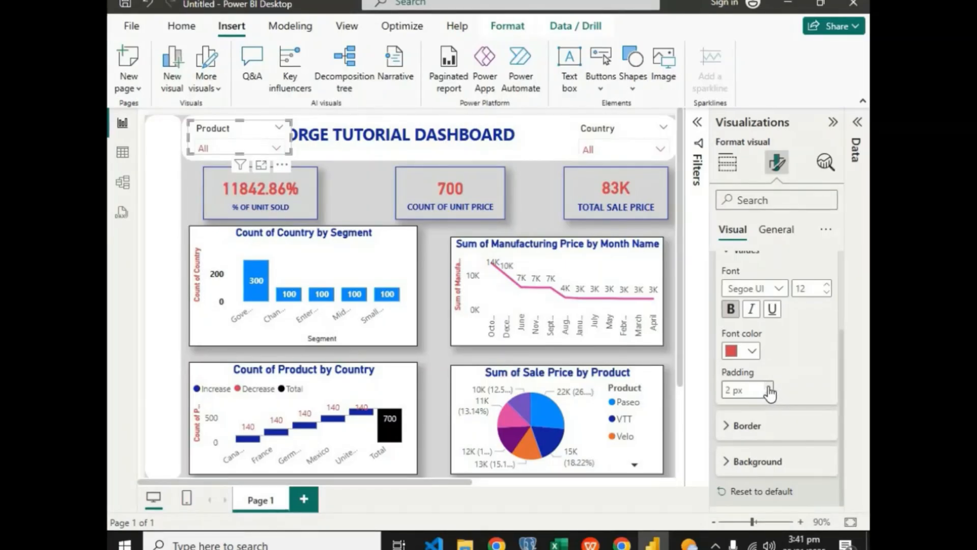
double_click(768, 386)
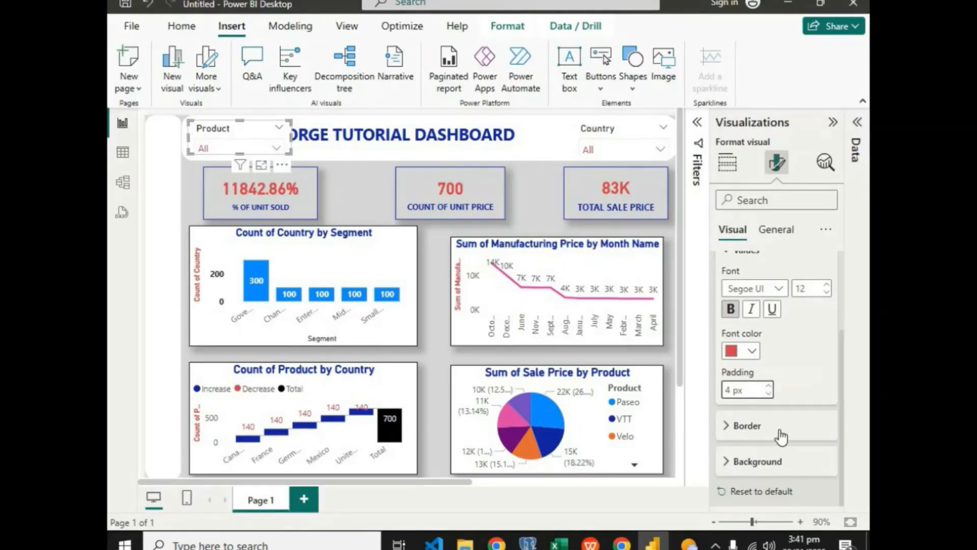
left_click(731, 430)
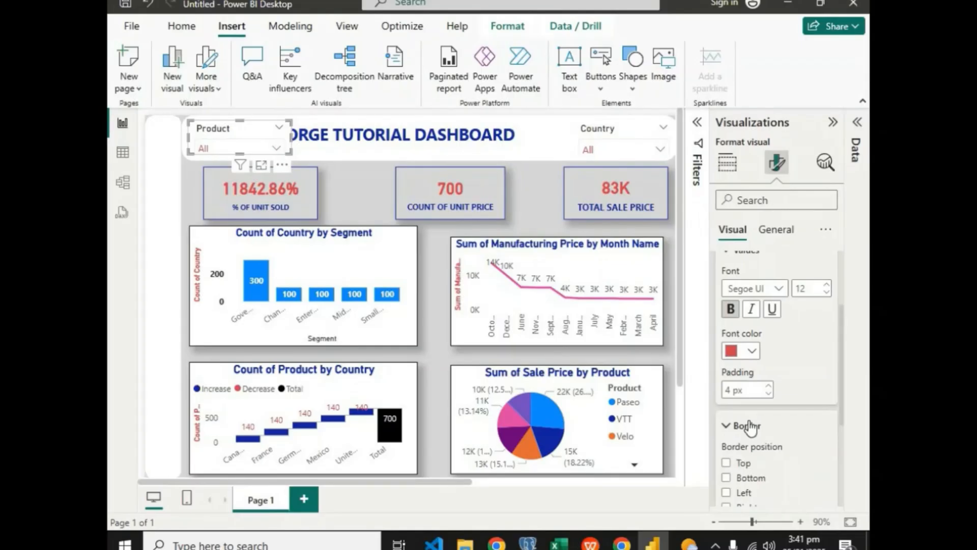
scroll(753, 429, "down", 2)
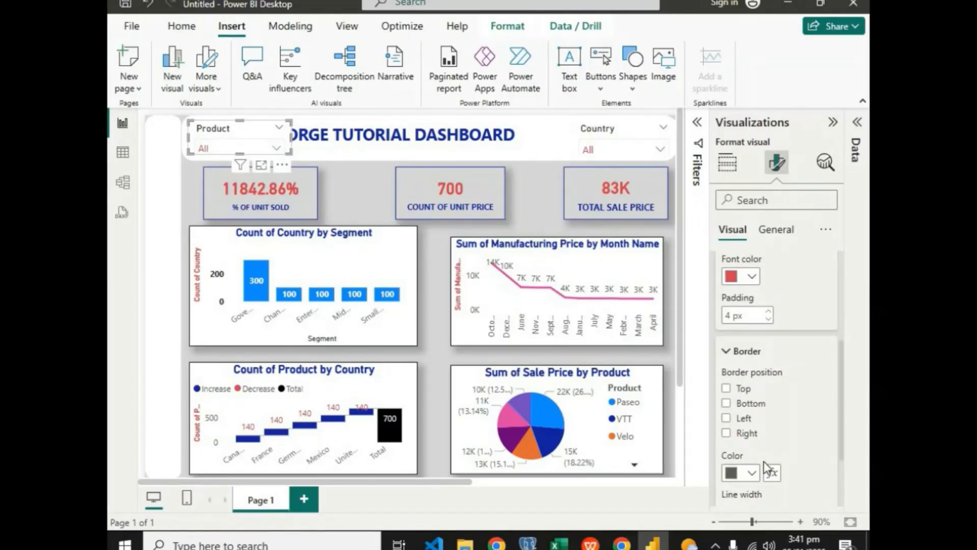
left_click(727, 354)
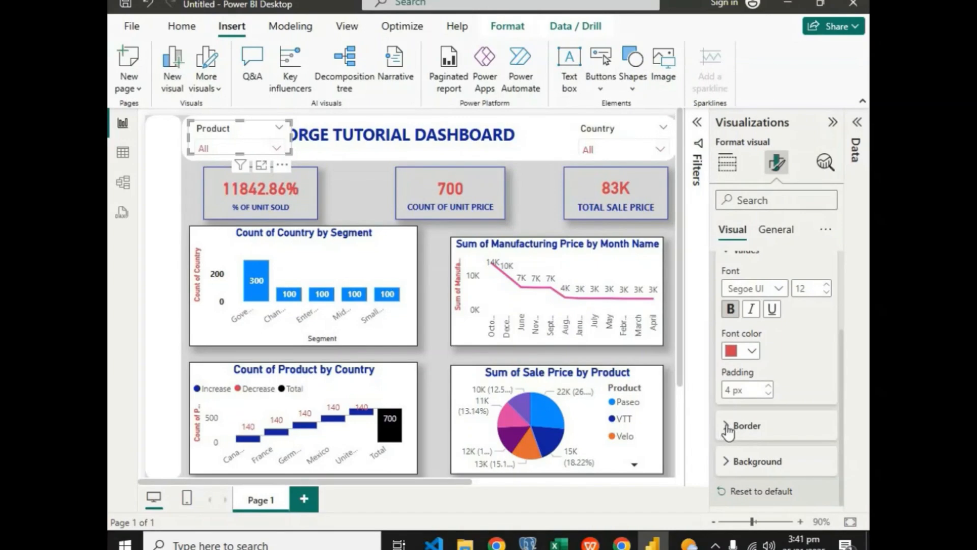
Try a black background behind the Product slicer's values.
left_click(738, 464)
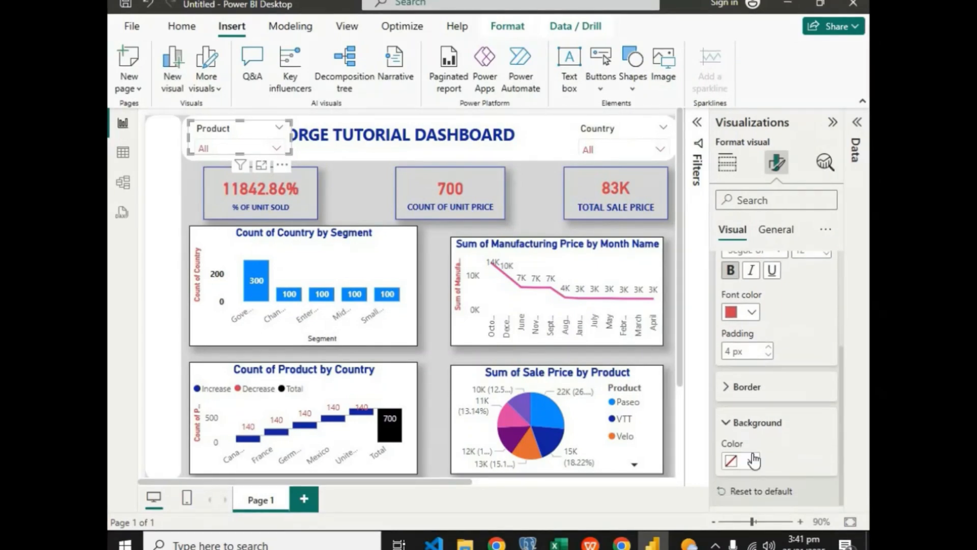
left_click(750, 460)
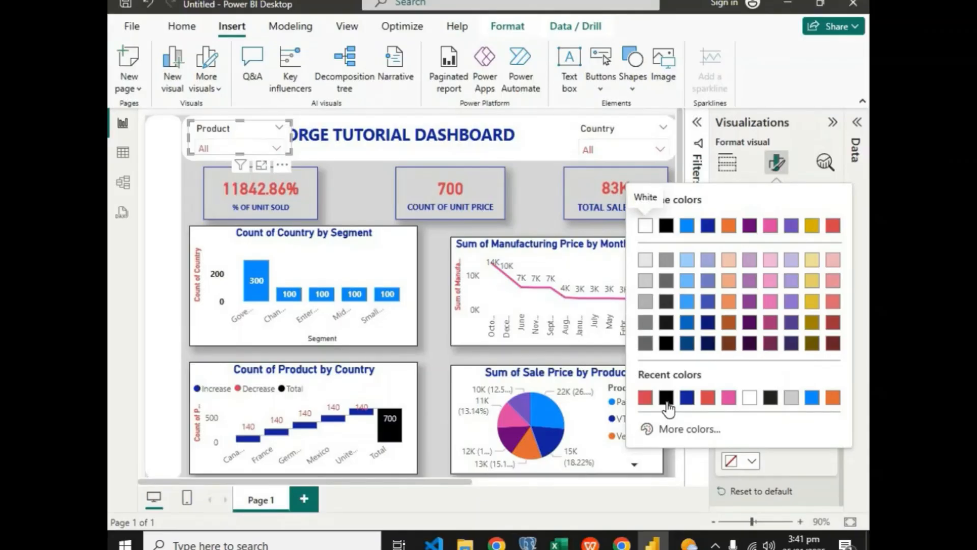
left_click(666, 399)
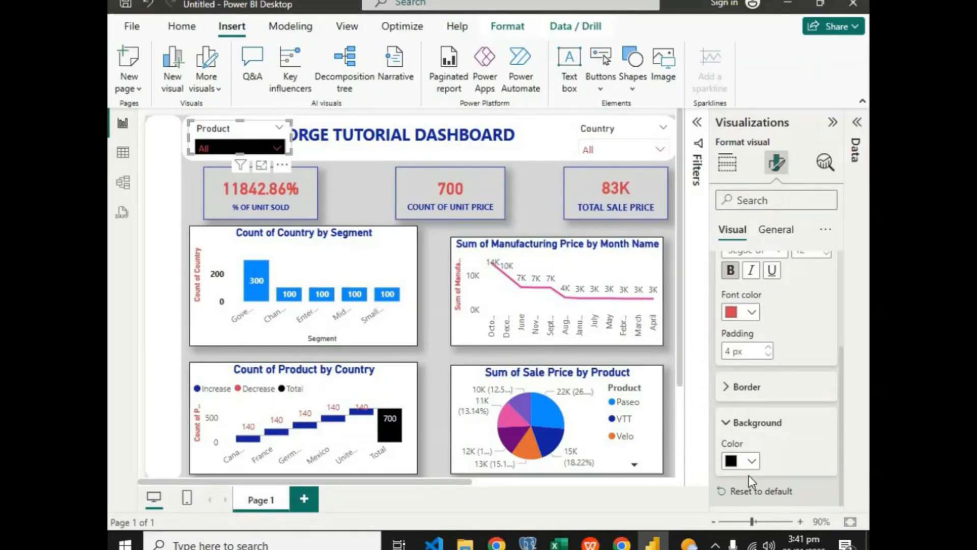
left_click(747, 461)
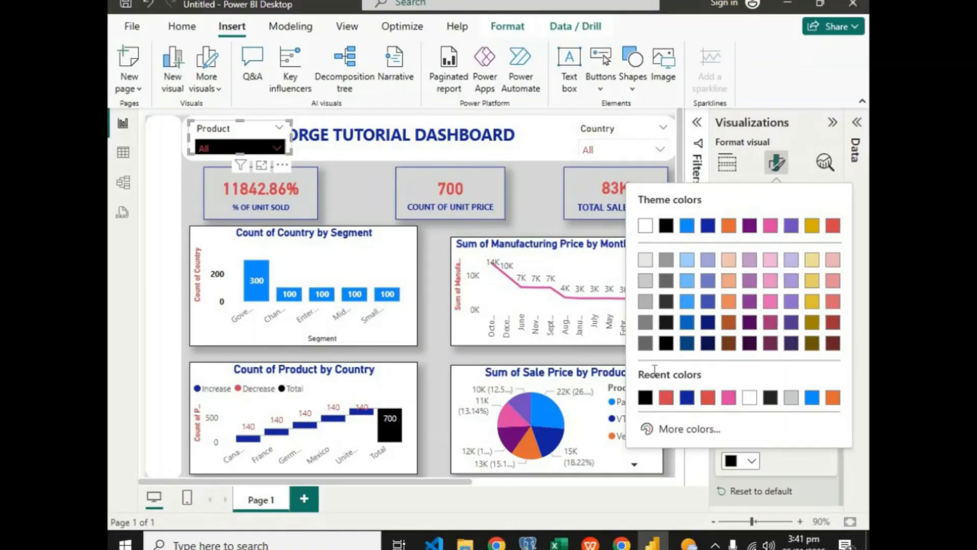
left_click(751, 464)
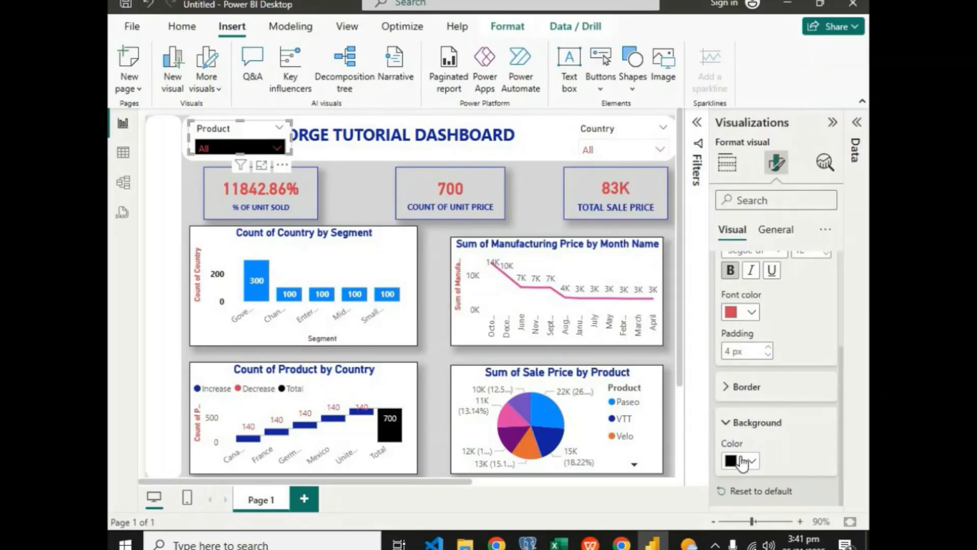
left_click(744, 461)
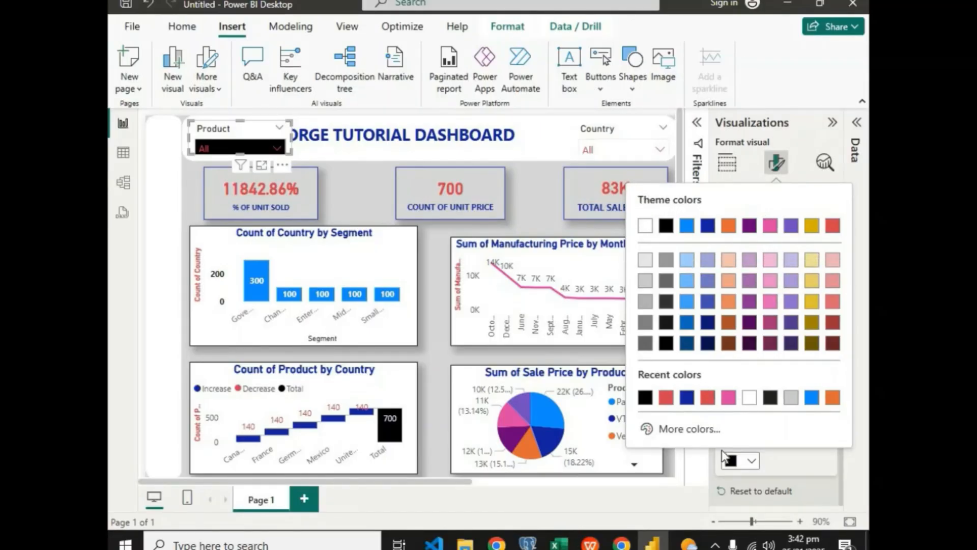
left_click(746, 464)
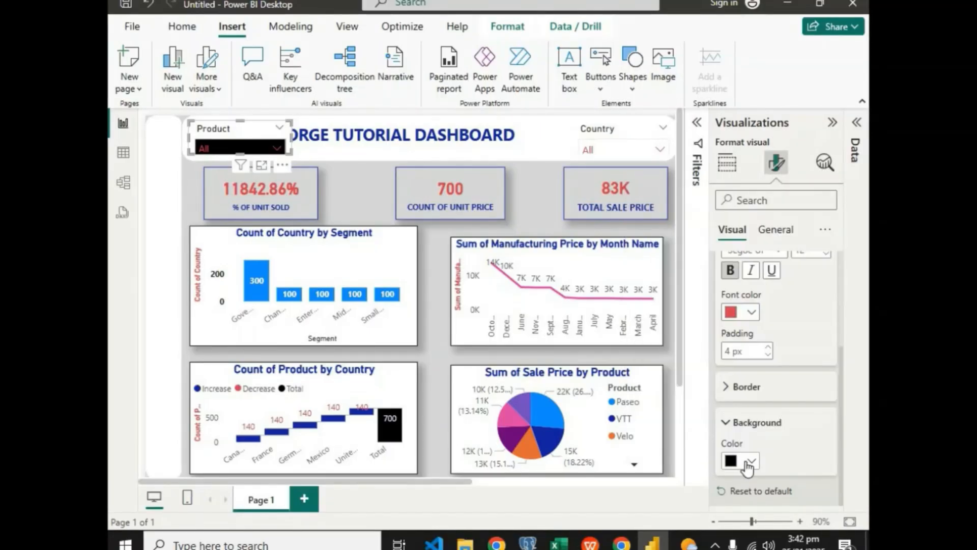
Set the background color of the Product slicer's values to white.
left_click(733, 423)
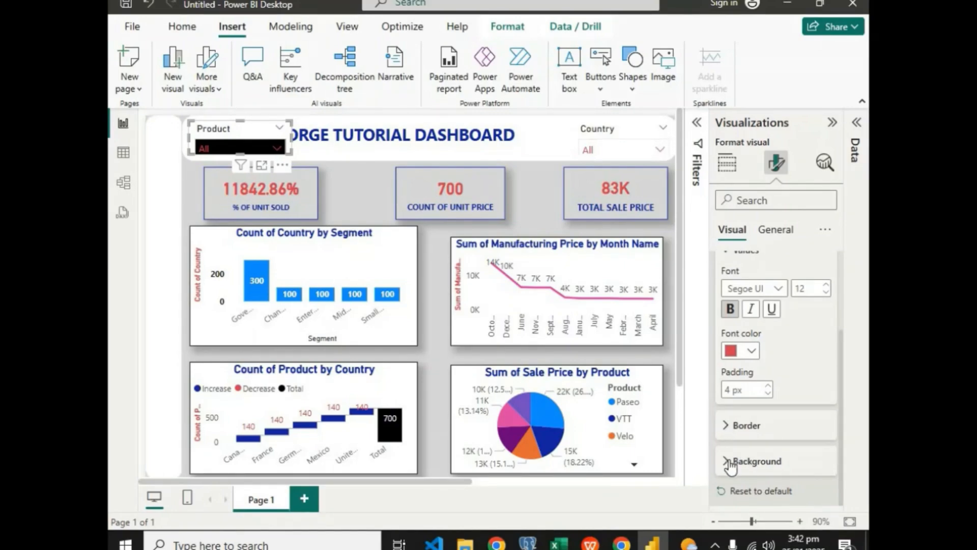
left_click(731, 462)
scroll(741, 462, "down", 1)
left_click(743, 460)
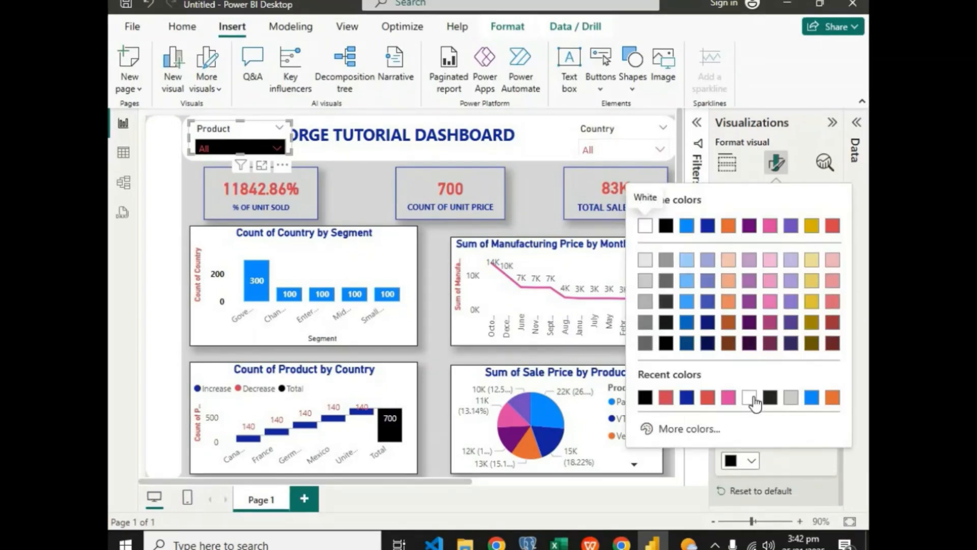
left_click(752, 398)
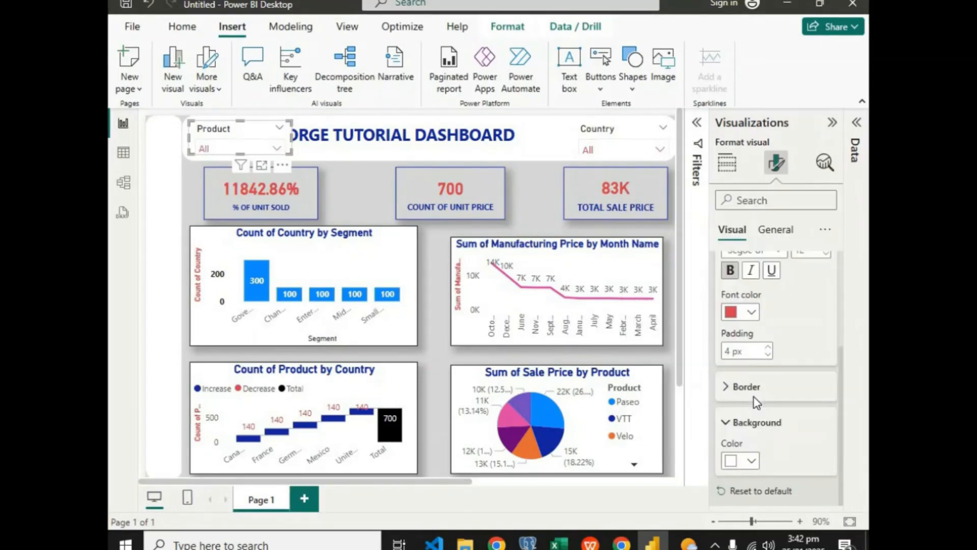
left_click(722, 414)
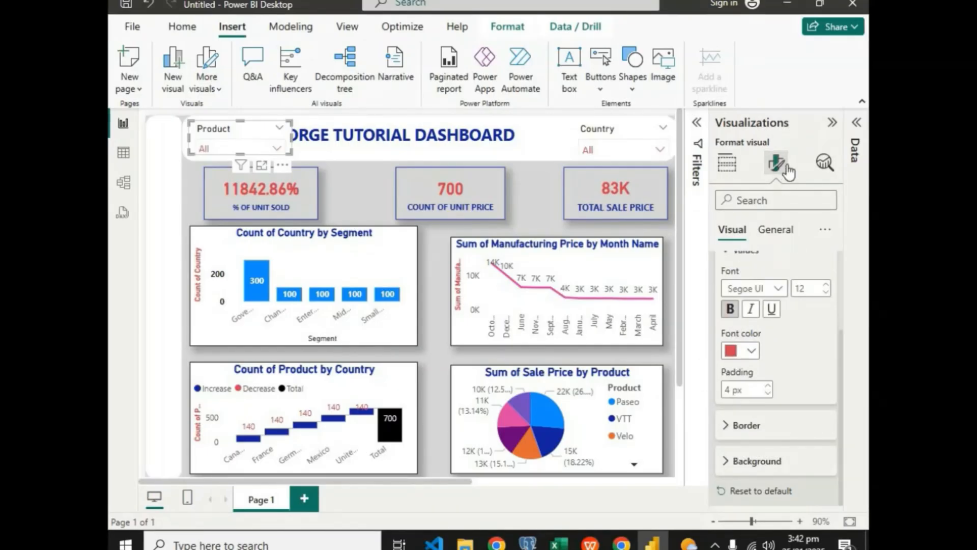
Turn off the Product slicer's background so it no longer covers the dashboard title.
left_click(531, 192)
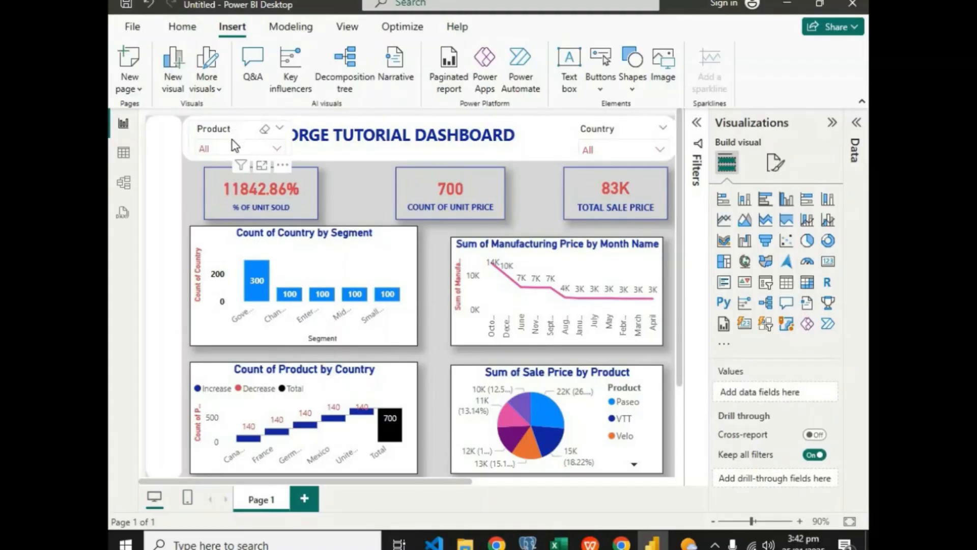
left_click(211, 140)
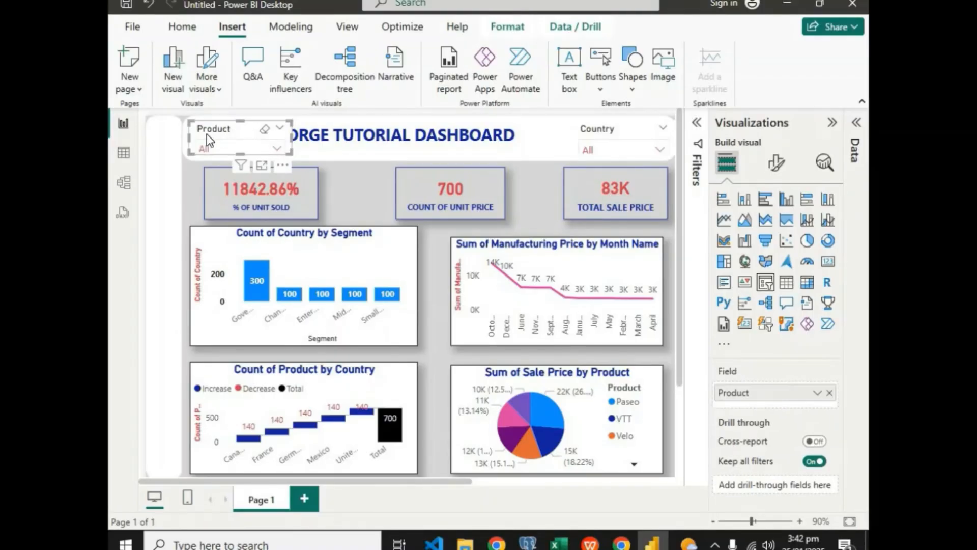
left_click(775, 162)
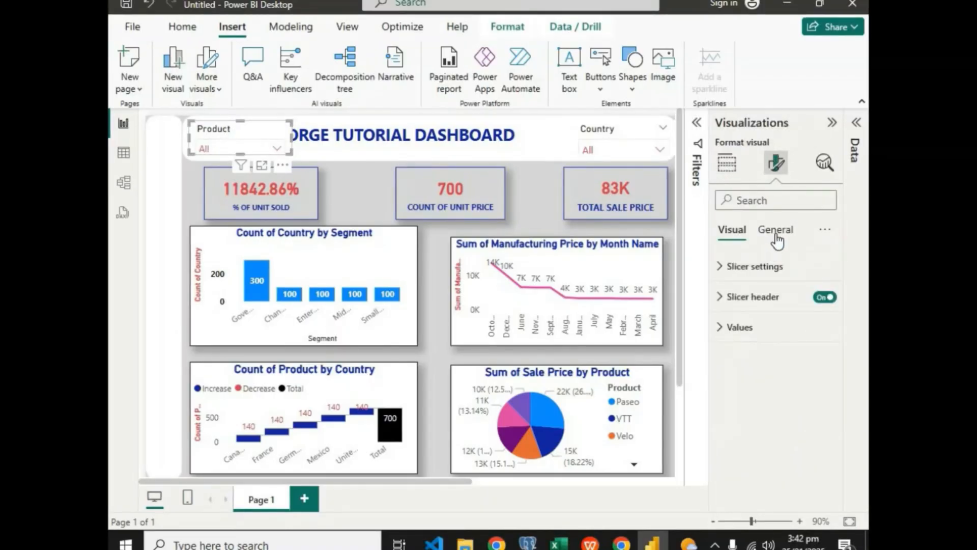
left_click(775, 234)
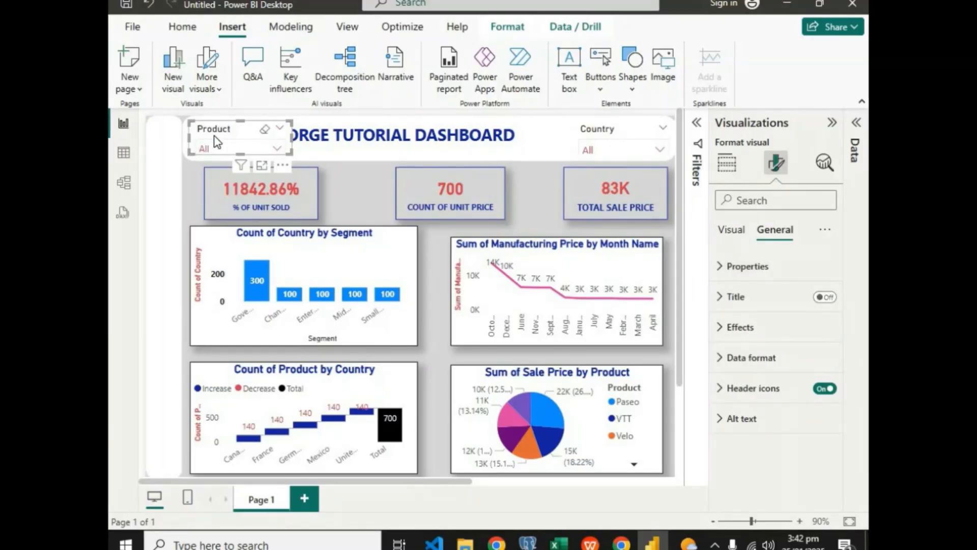
left_click(780, 342)
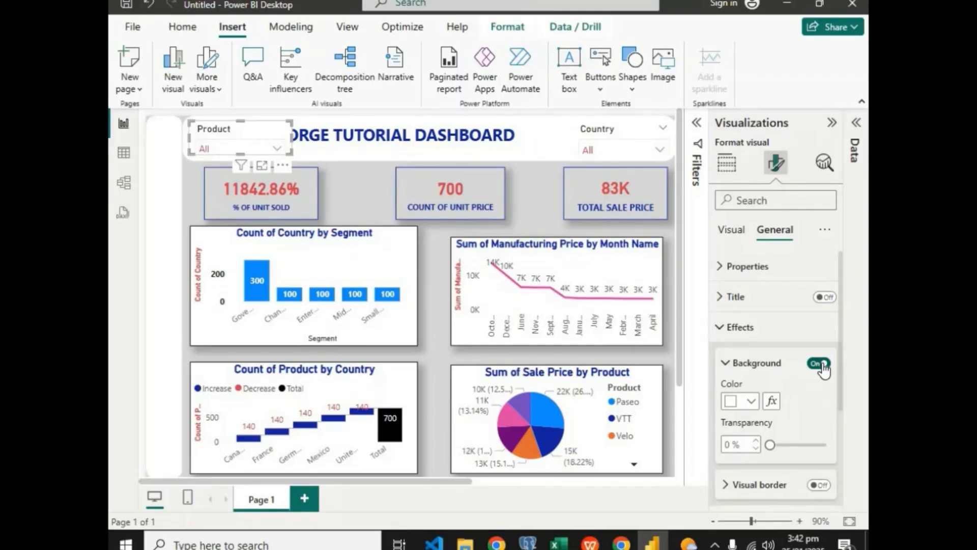
left_click(821, 364)
left_click(822, 364)
left_click(821, 364)
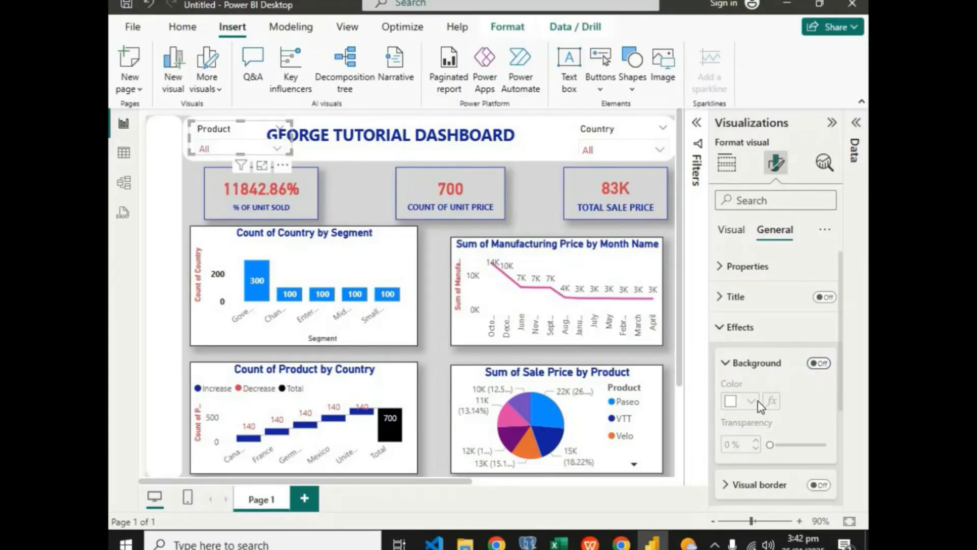
Turn on the visual border and shadow for the Product slicer.
scroll(796, 425, "down", 3)
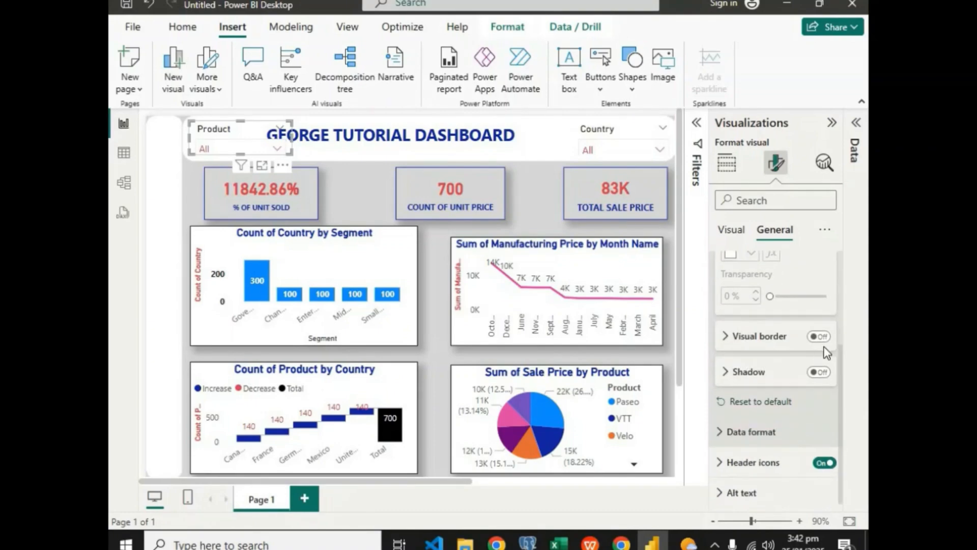
left_click(819, 337)
left_click(818, 372)
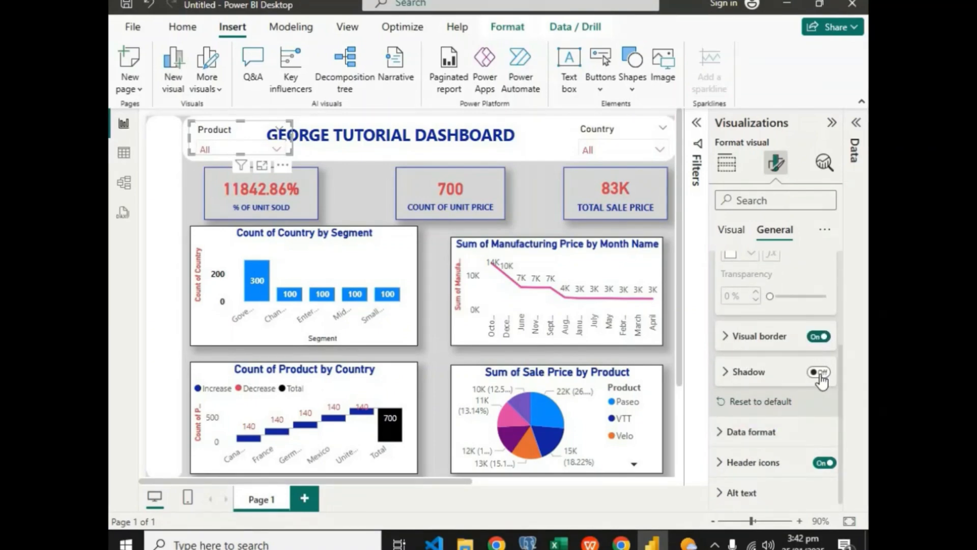
Give the Country slicer a visual border and shadow, and turn off its background.
left_click(617, 140)
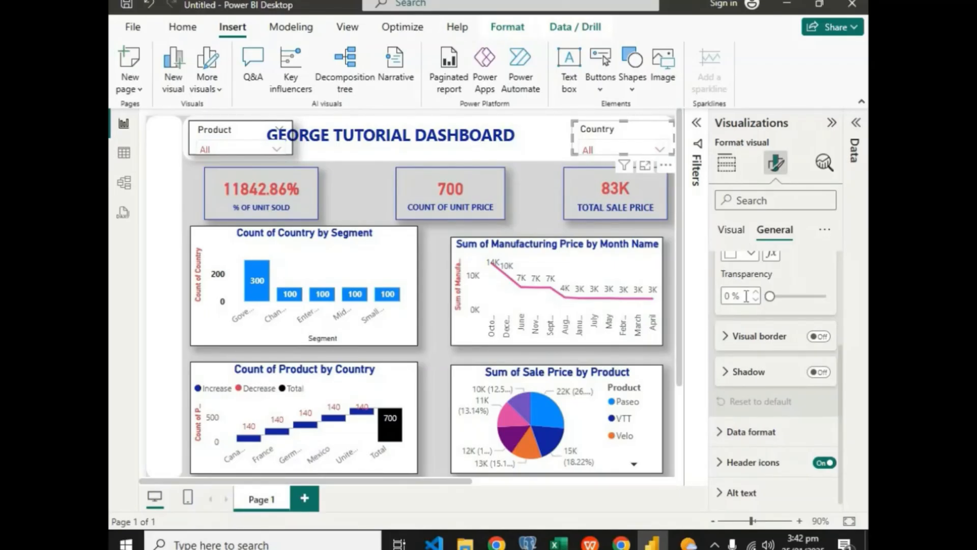
left_click(819, 336)
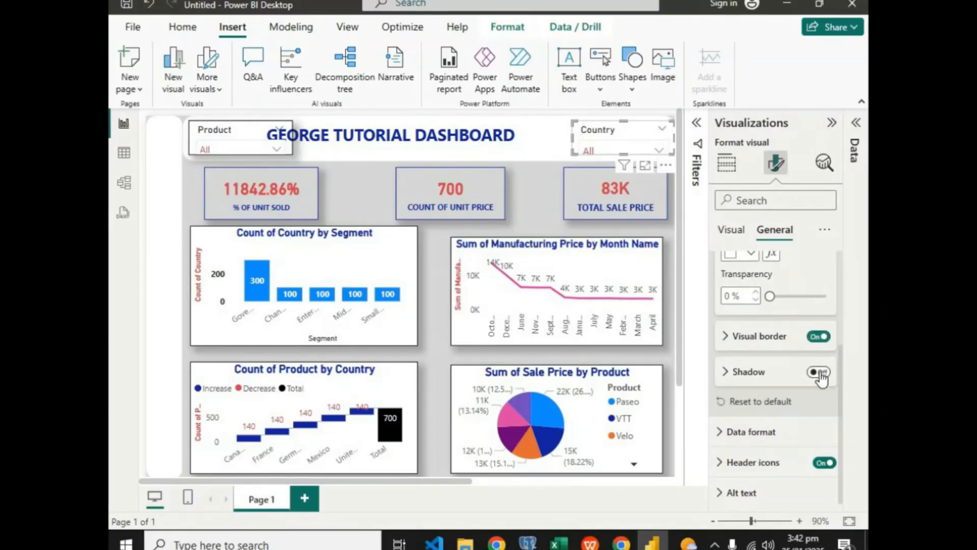
left_click(819, 372)
left_click(818, 364)
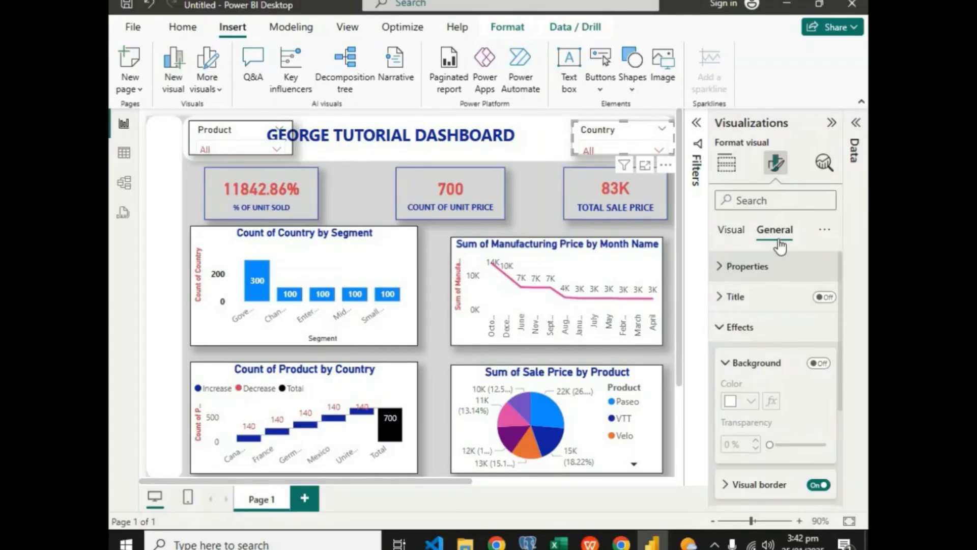
left_click(737, 335)
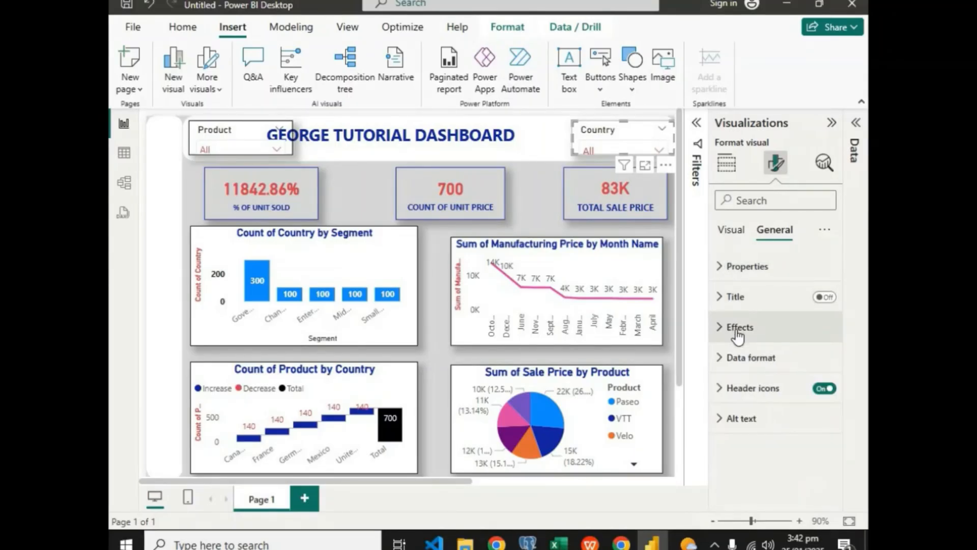
left_click(722, 358)
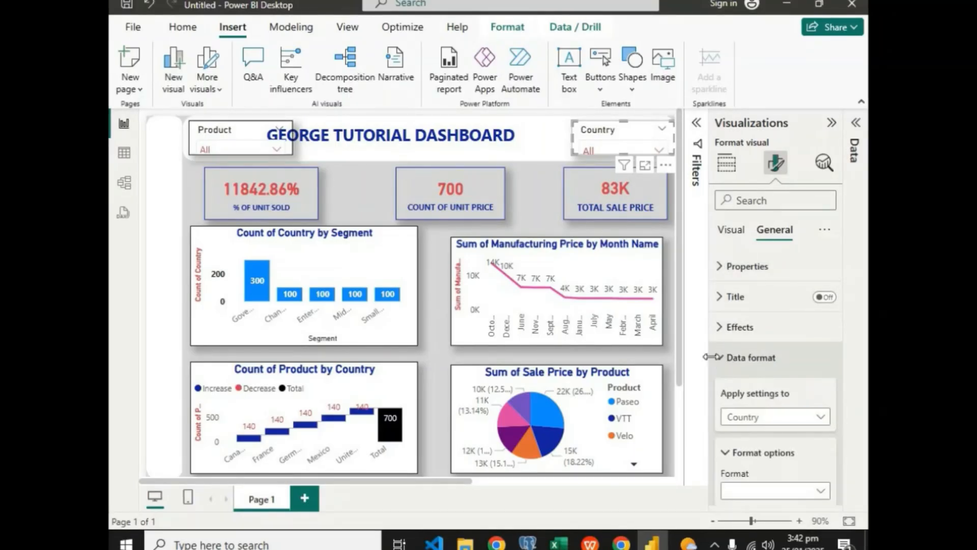
left_click(723, 359)
left_click(433, 310)
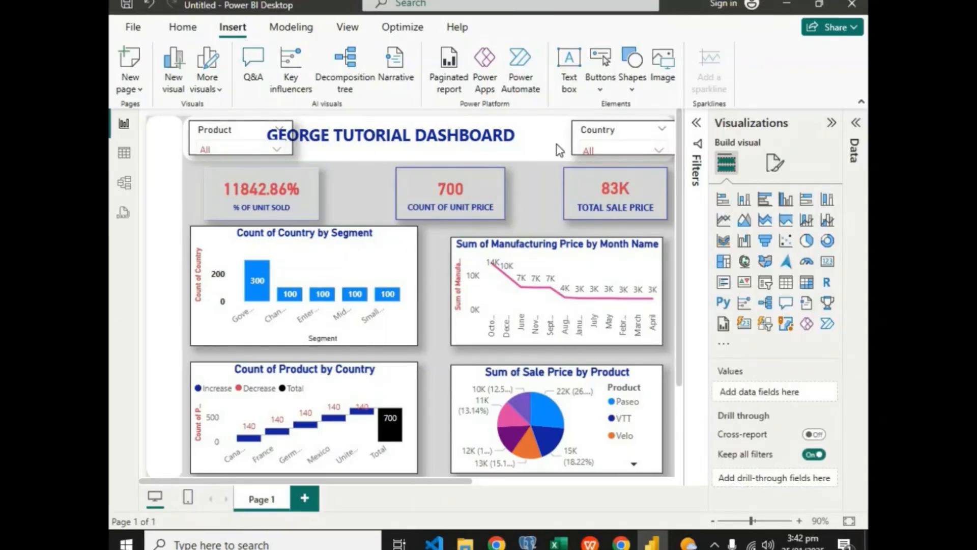
Move the GEORGE TUTORIAL DASHBOARD text box to the right so the title sits centered between the Product and Country slicers.
left_click(433, 154)
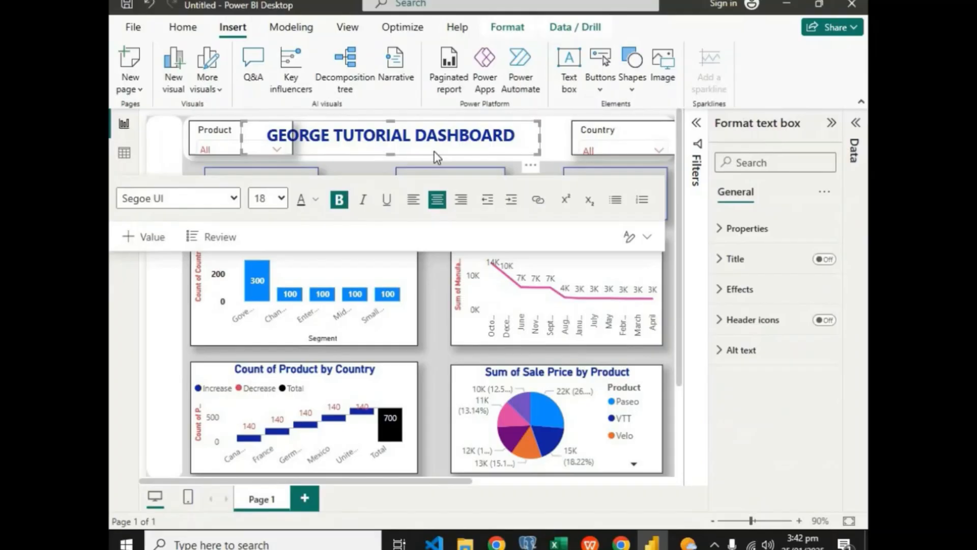
left_click(462, 156)
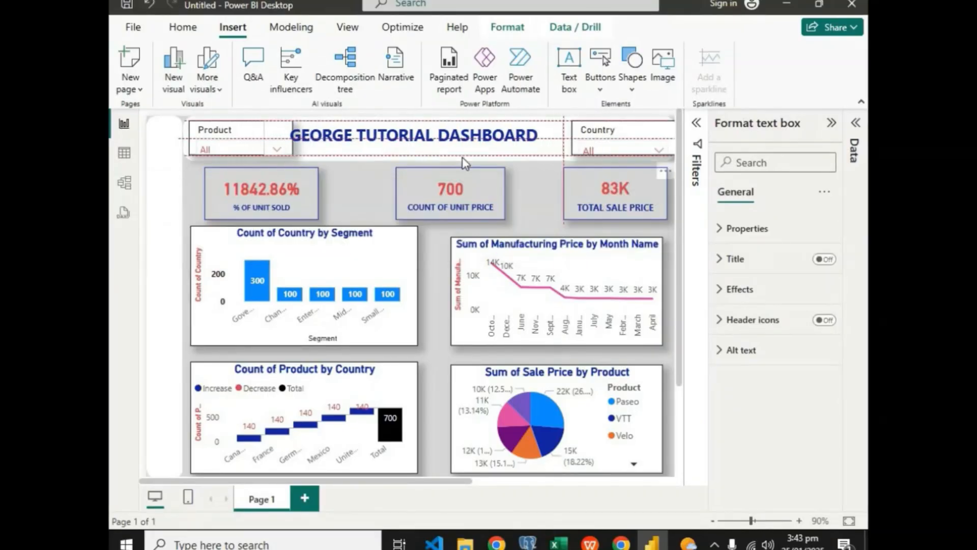
left_click(459, 157)
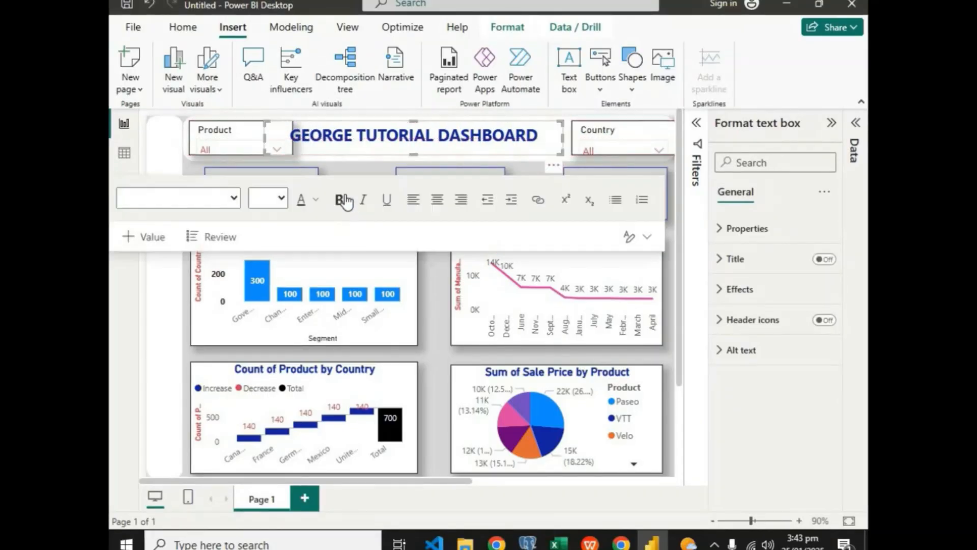
left_click(435, 266)
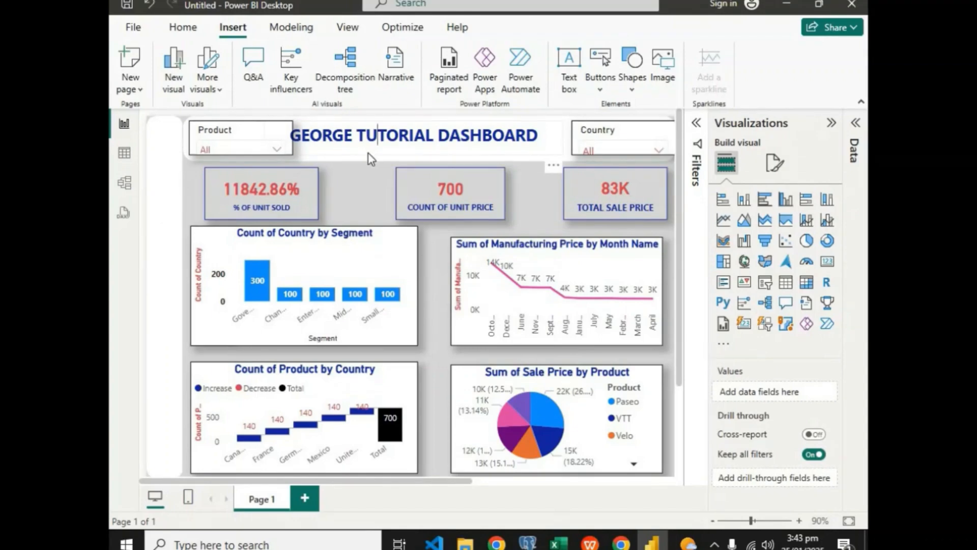
left_click(379, 151)
left_click(383, 151)
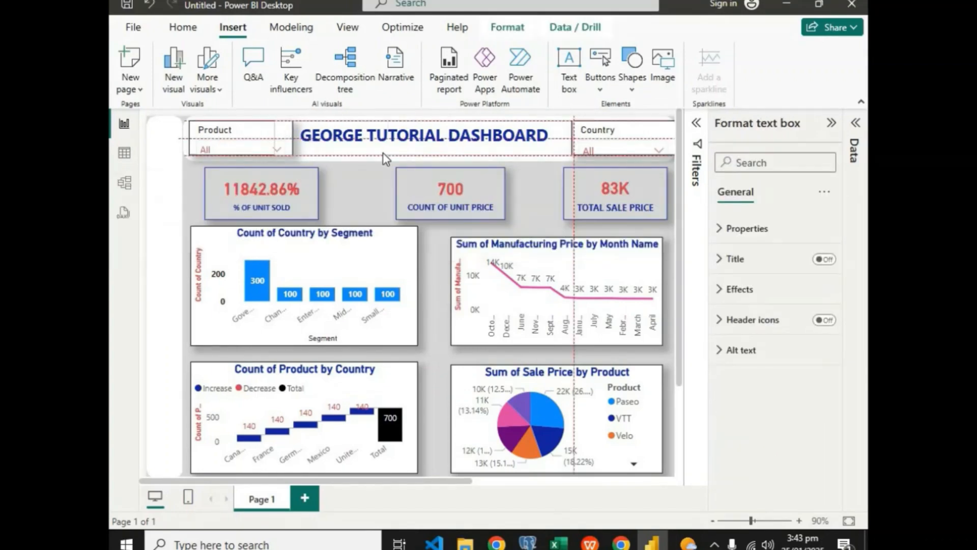
left_click(441, 305)
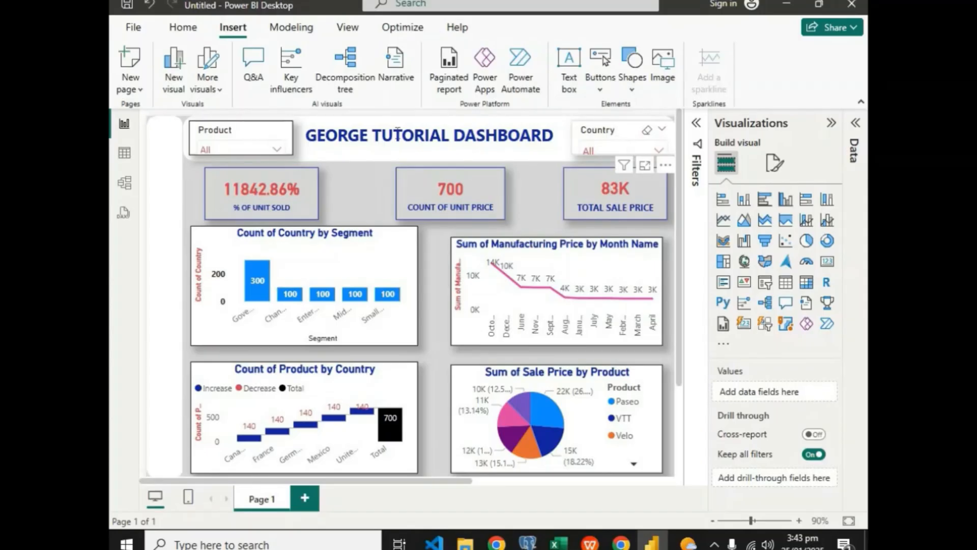
Extend the bottom edge of the white title banner slightly downward.
left_click(338, 151)
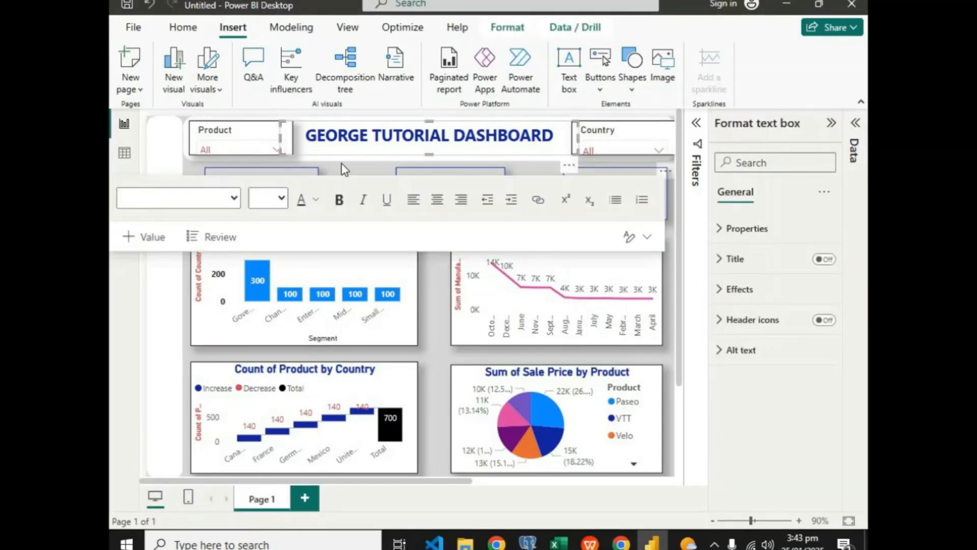
left_click(352, 156)
left_click_drag(428, 158, 429, 165)
left_click(536, 186)
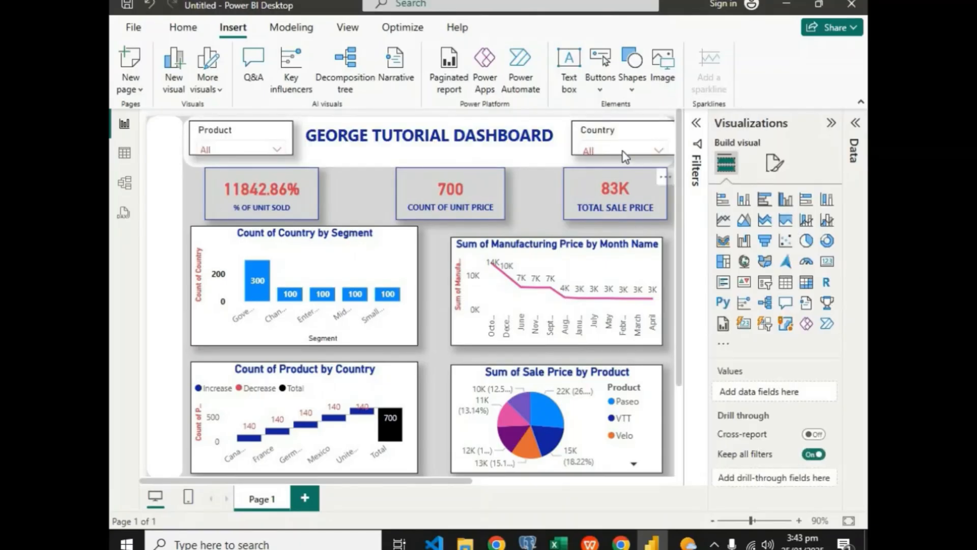
Increase the Country slicer's height by lowering its bottom edge so its dropdown fits inside the border.
left_click(628, 152)
left_click(609, 151)
left_click(563, 157)
left_click(529, 180)
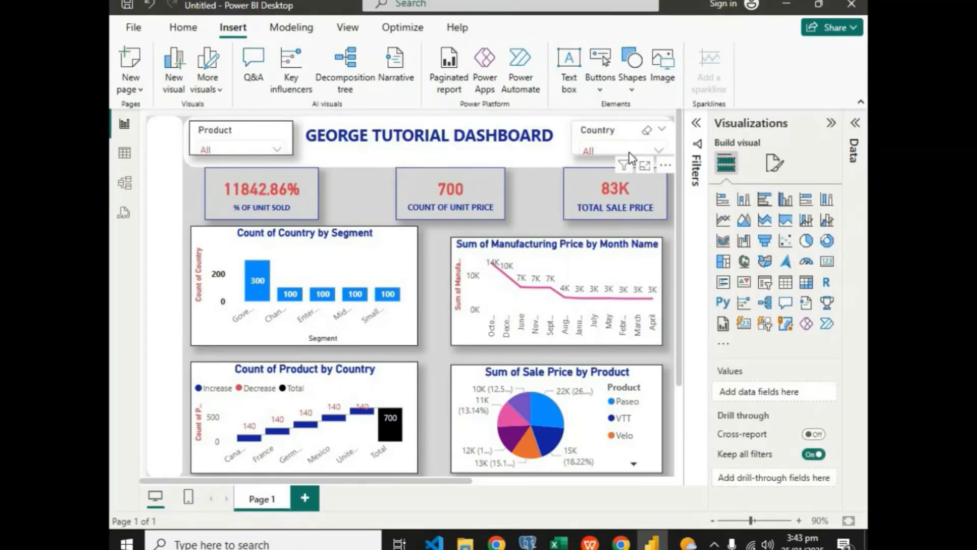
left_click(630, 157)
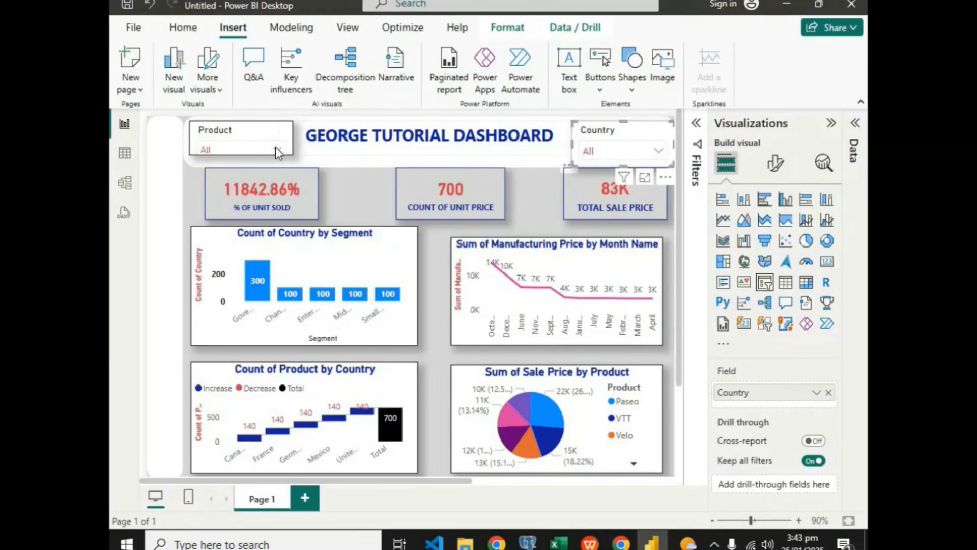
Make the Product slicer slightly taller so its dropdown fits inside the border and the slicer stays within the banner.
left_click(243, 149)
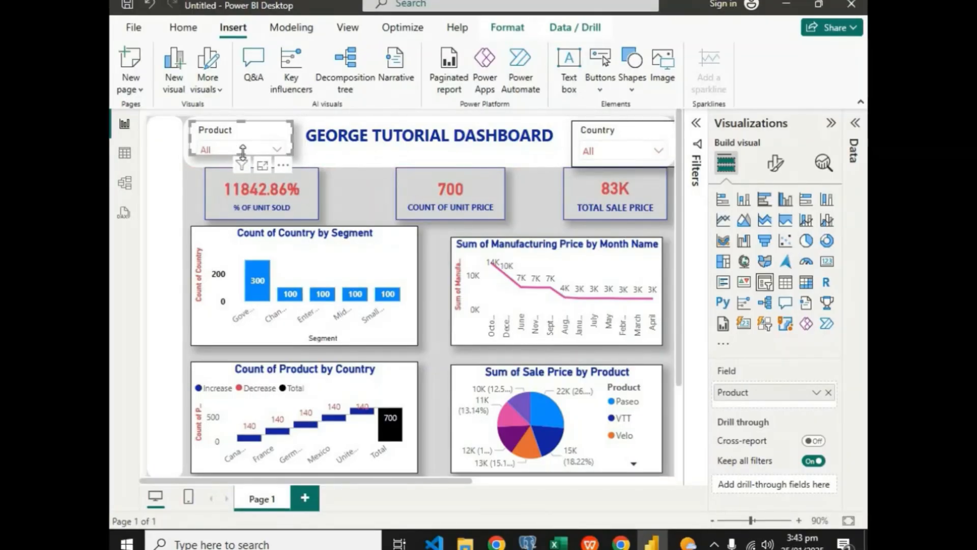
left_click_drag(244, 159, 244, 163)
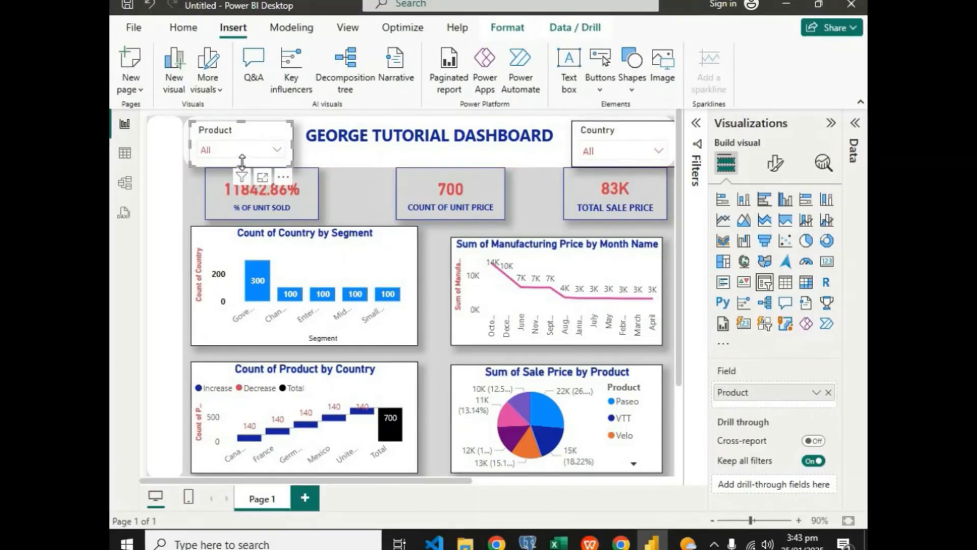
left_click_drag(244, 160, 247, 155)
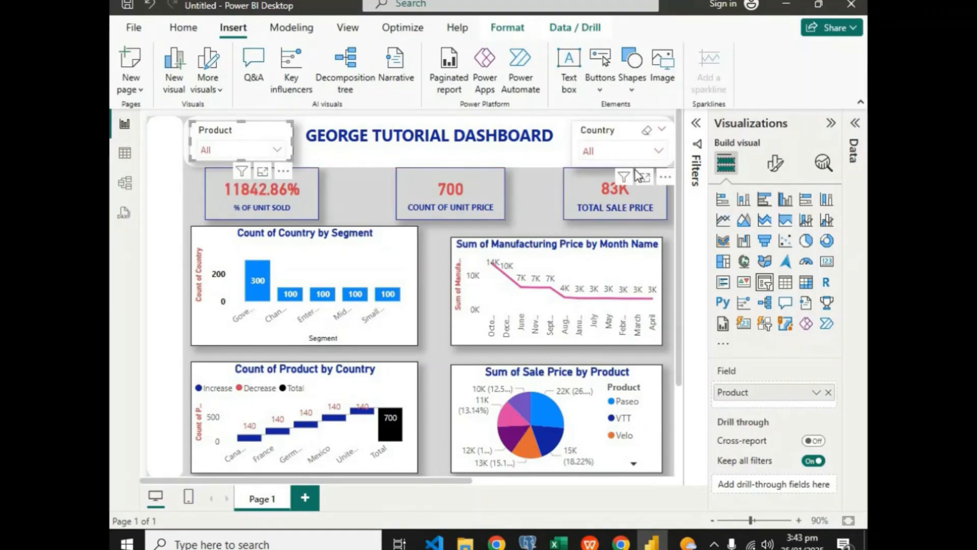
Shorten the Country slicer slightly to match the Product slicer's height.
left_click(621, 166)
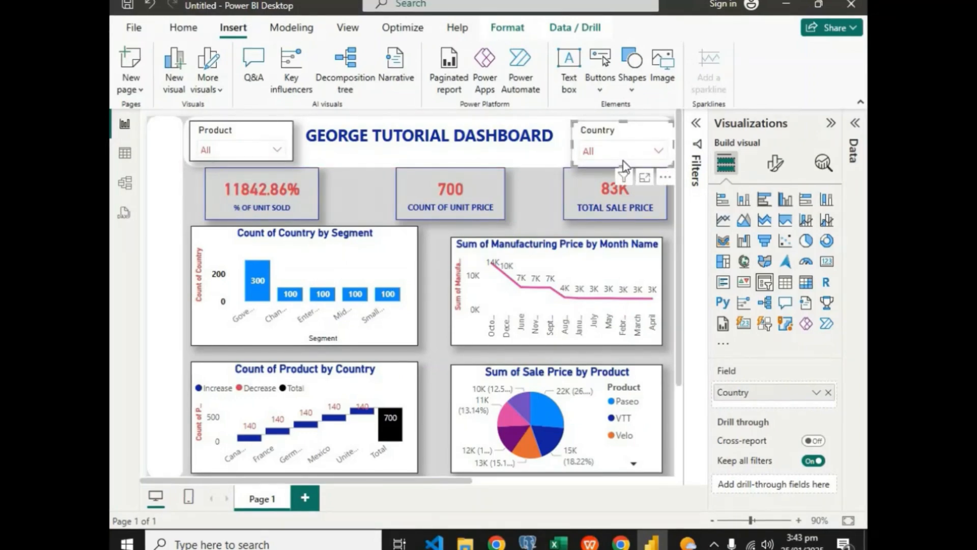
left_click_drag(623, 162, 622, 159)
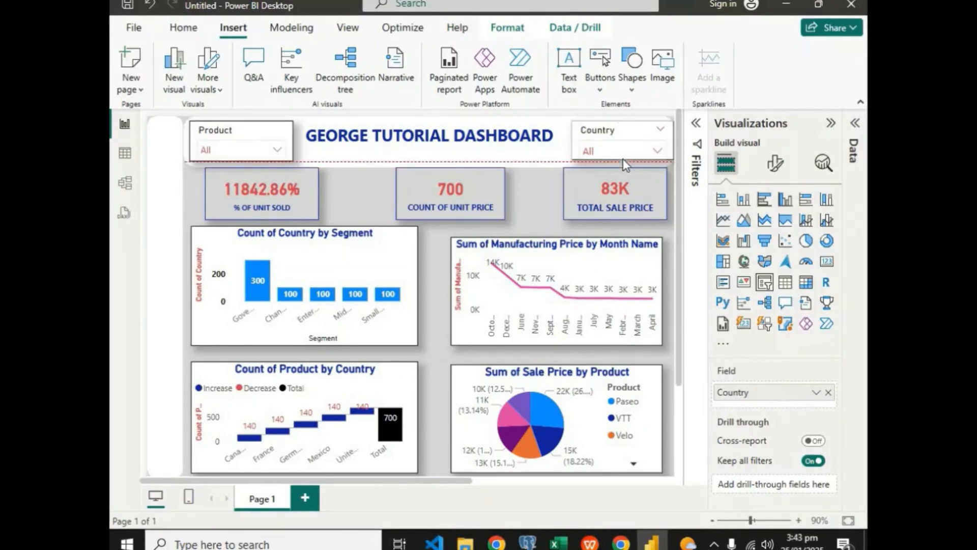
left_click(552, 209)
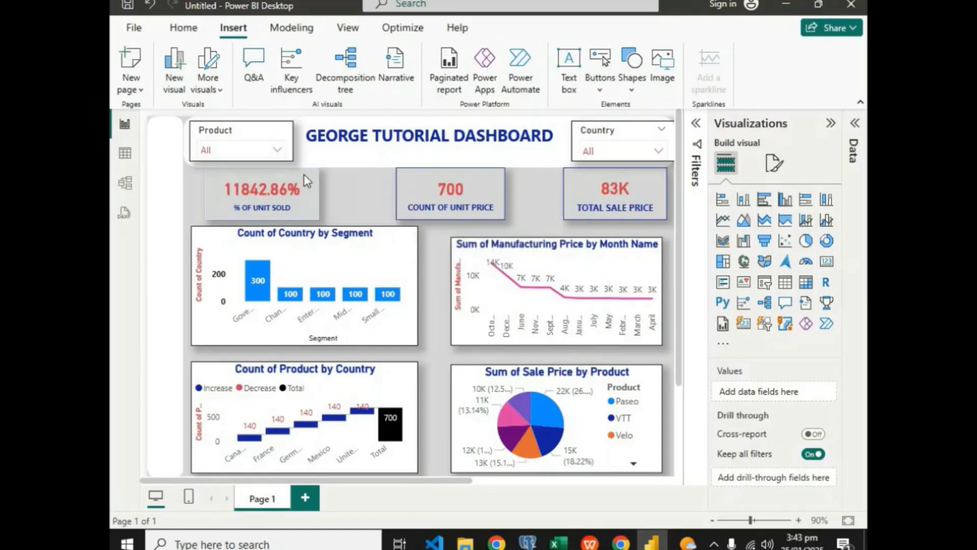
Lower the top edges of the % OF UNIT SOLD, COUNT OF UNIT PRICE and TOTAL SALE PRICE cards equally to leave a gap below the banner.
left_click(269, 176)
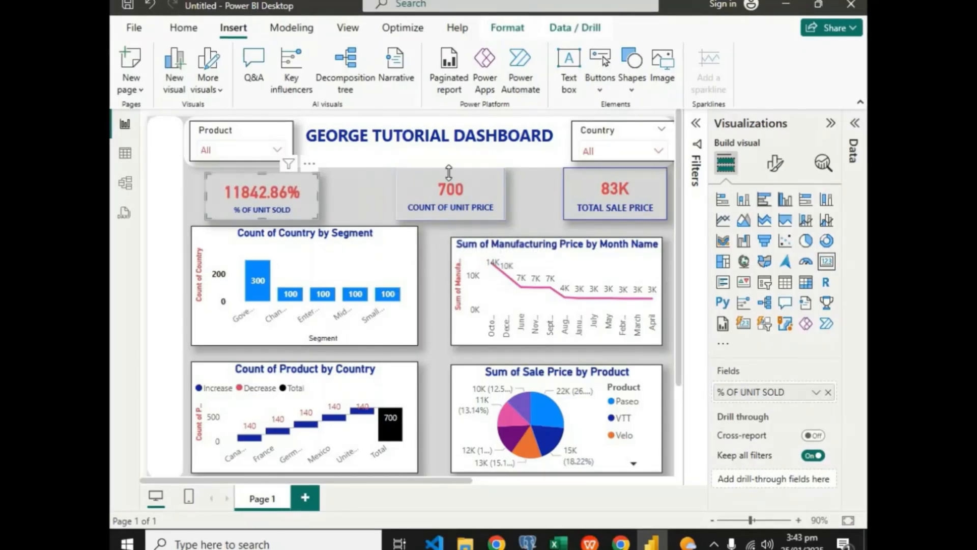
left_click(450, 172)
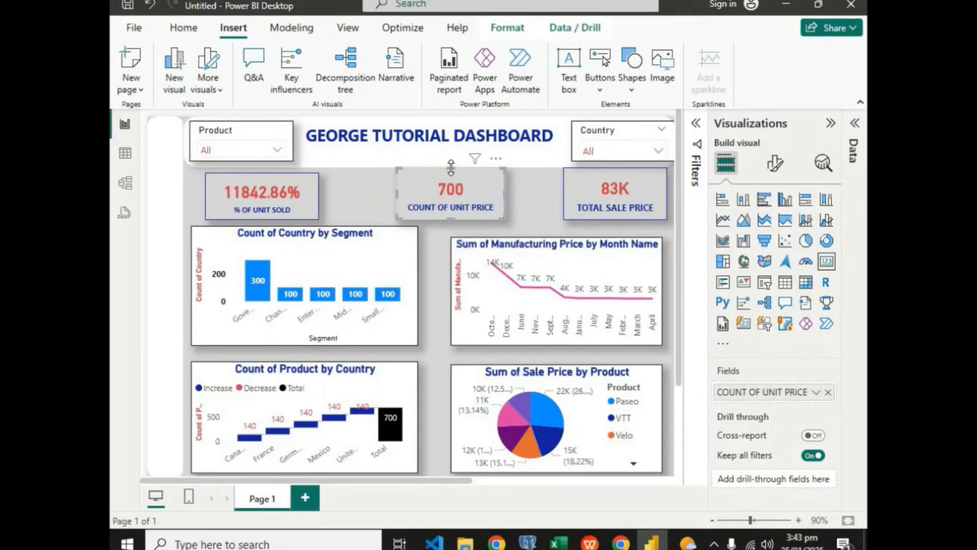
left_click(605, 176)
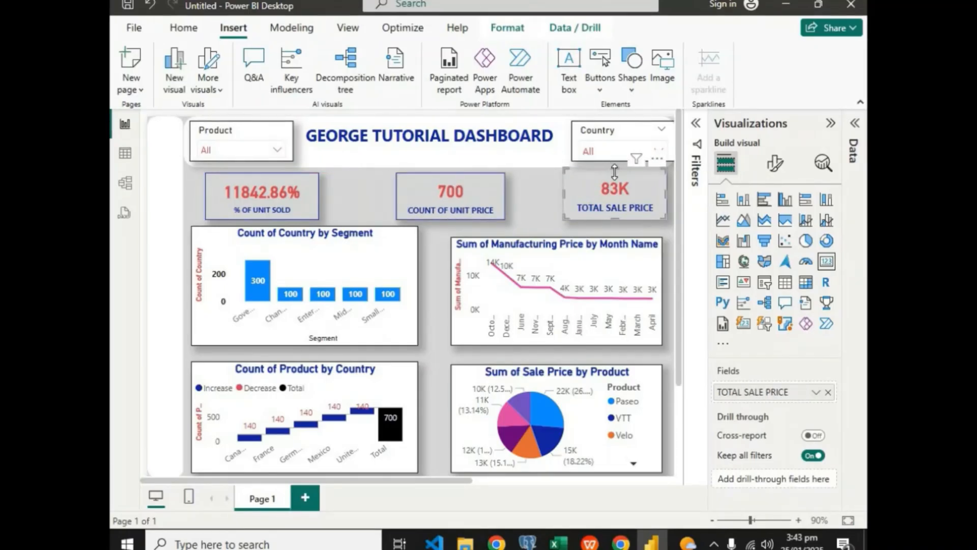
left_click_drag(614, 172, 575, 199)
left_click(543, 214)
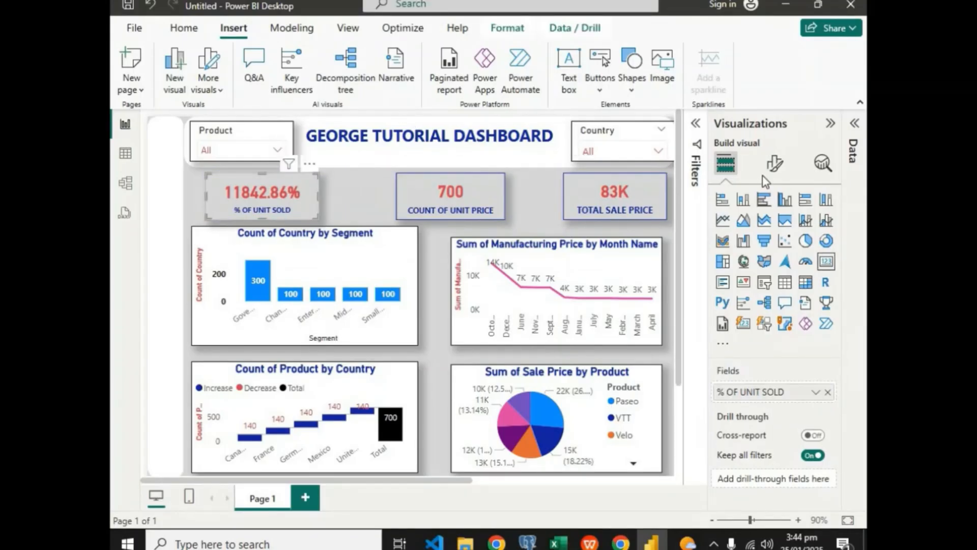
Turn on a white background for the % OF UNIT SOLD, COUNT OF UNIT PRICE and TOTAL SALE PRICE cards.
left_click(774, 163)
left_click(773, 230)
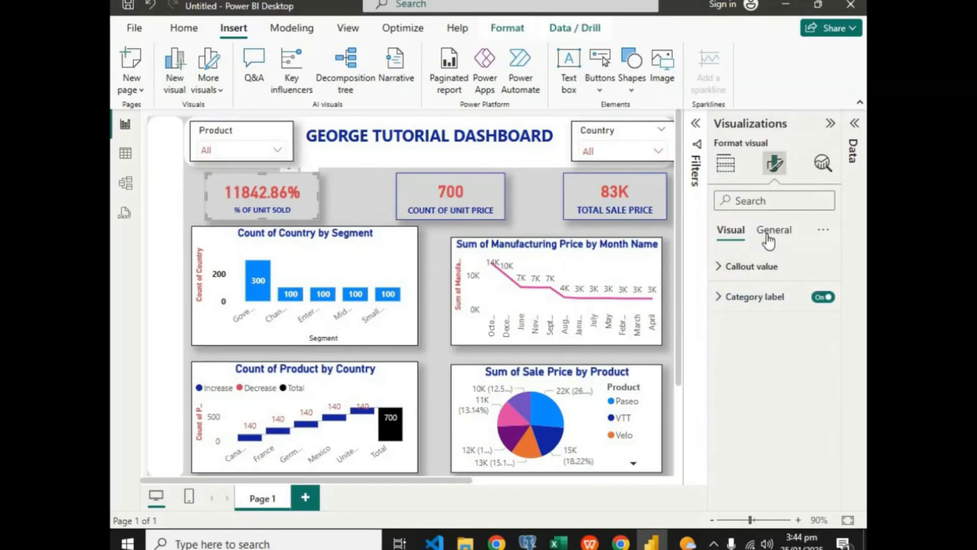
left_click(733, 327)
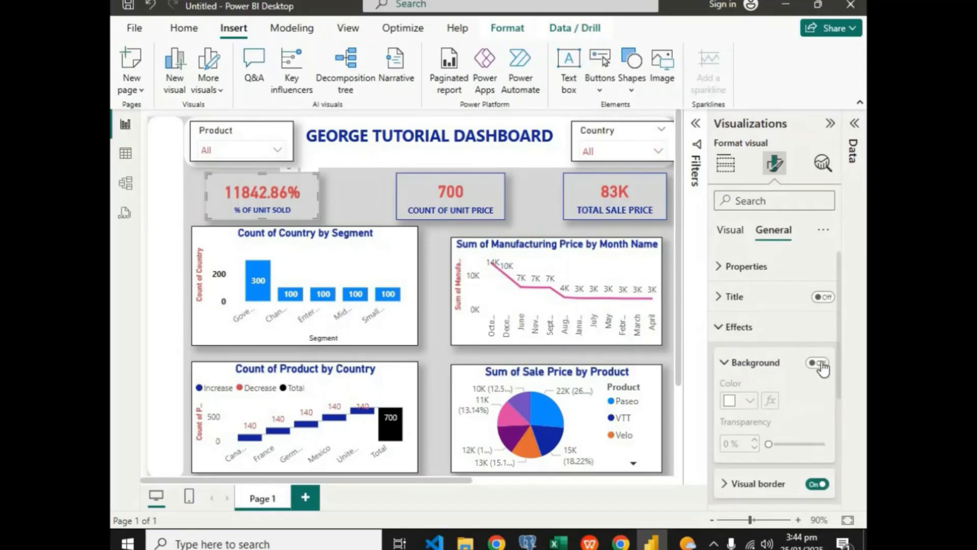
left_click(818, 363)
left_click(489, 192)
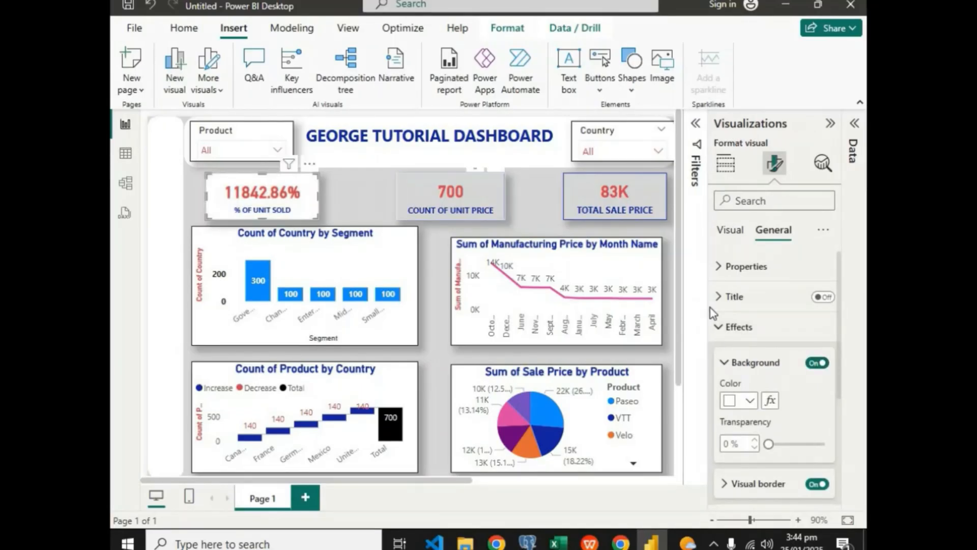
left_click(816, 363)
left_click(651, 192)
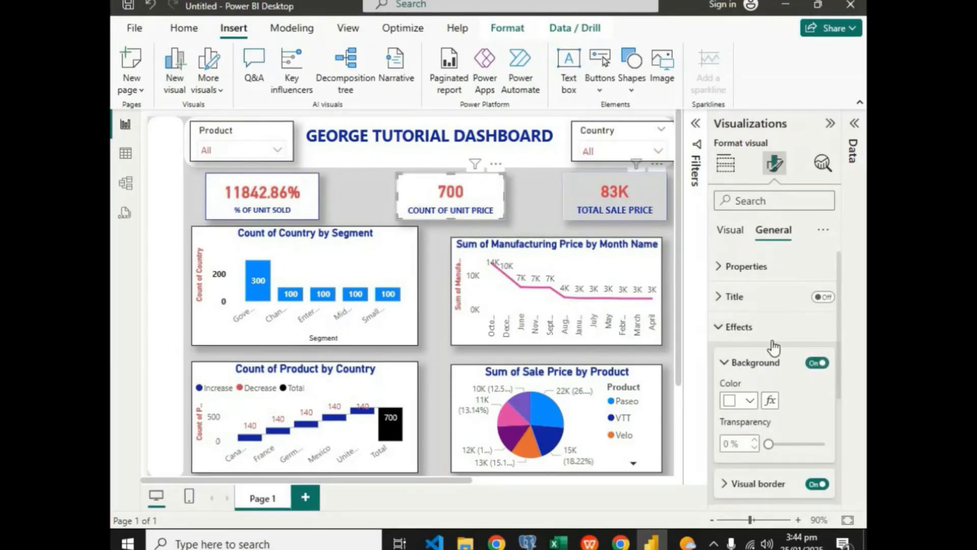
left_click(817, 363)
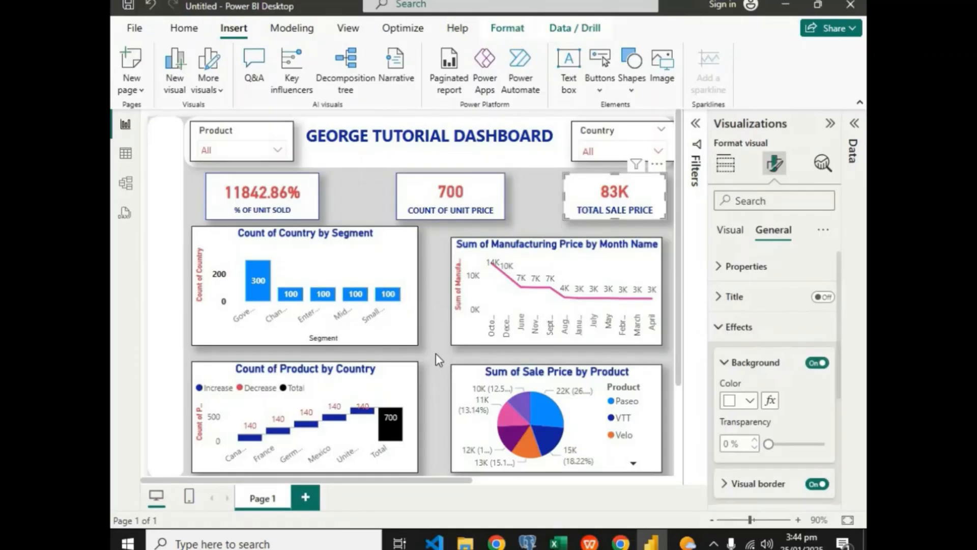
left_click(436, 353)
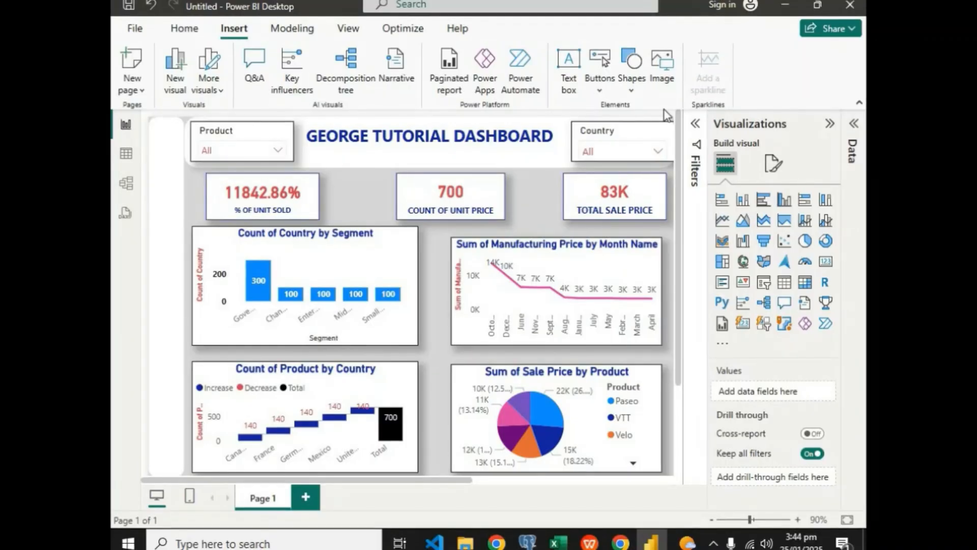
Insert a rectangle, shrink it to the width of the white side strip and place it there beside the % OF UNIT SOLD card.
left_click(631, 71)
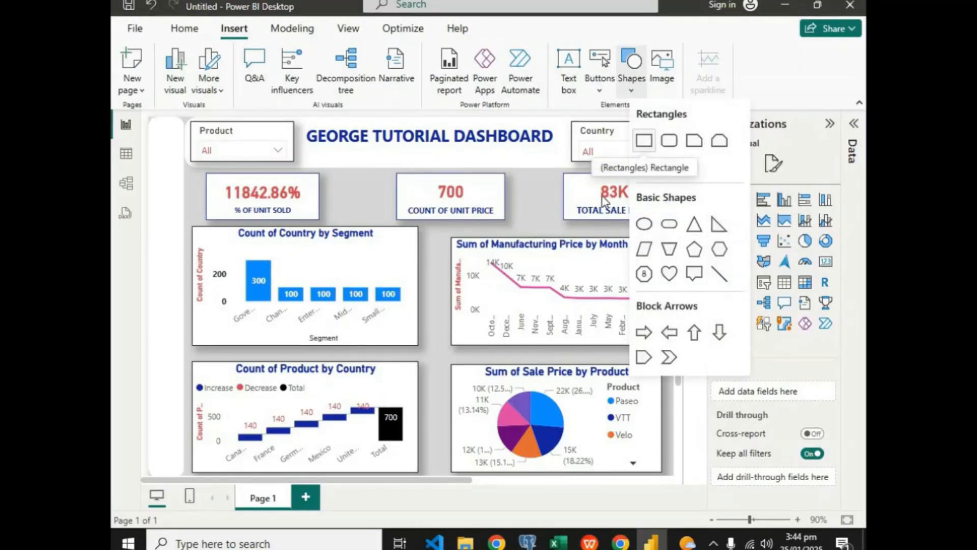
left_click(644, 355)
left_click_drag(644, 317, 338, 295)
left_click_drag(297, 319, 298, 271)
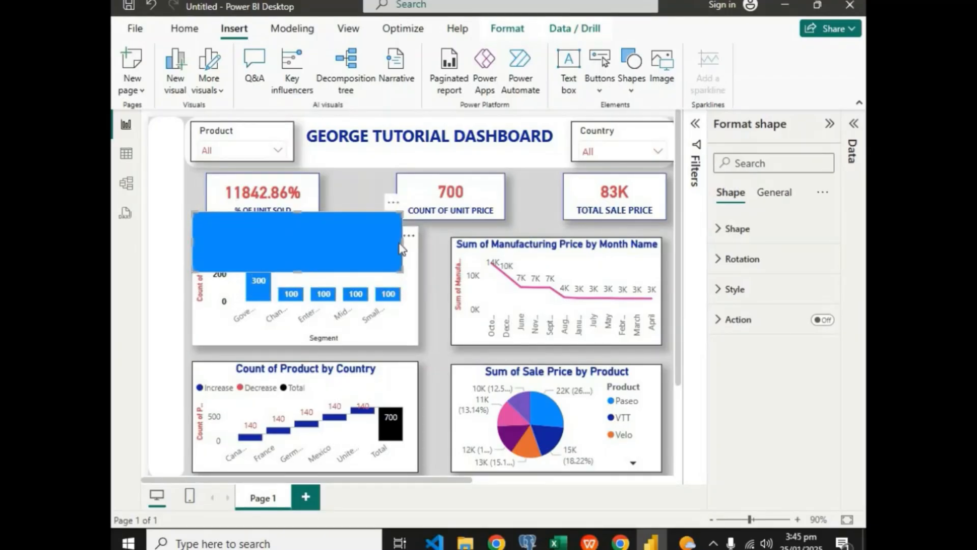
left_click_drag(278, 236, 183, 203)
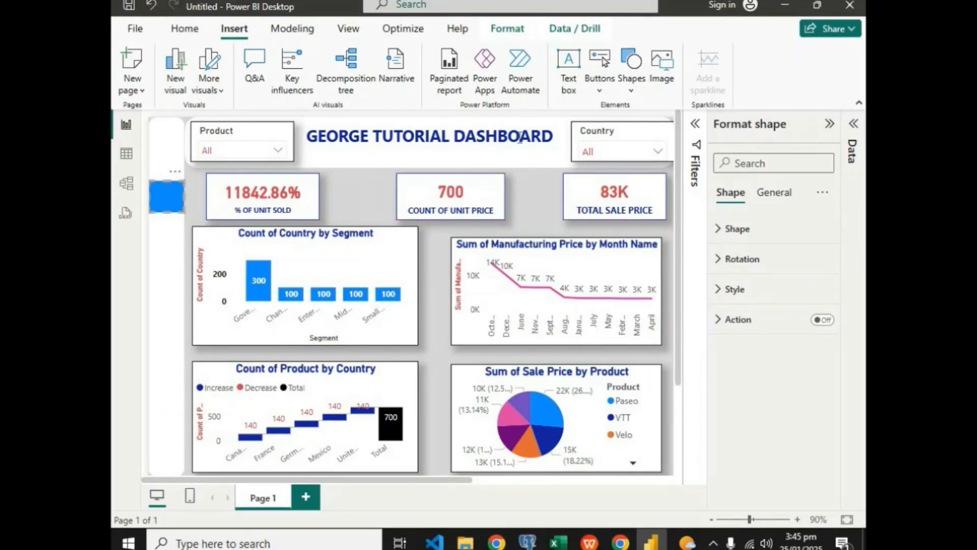
Change the small side-strip shape to a Rounded Rectangle with 25 % rounded corners.
left_click(720, 238)
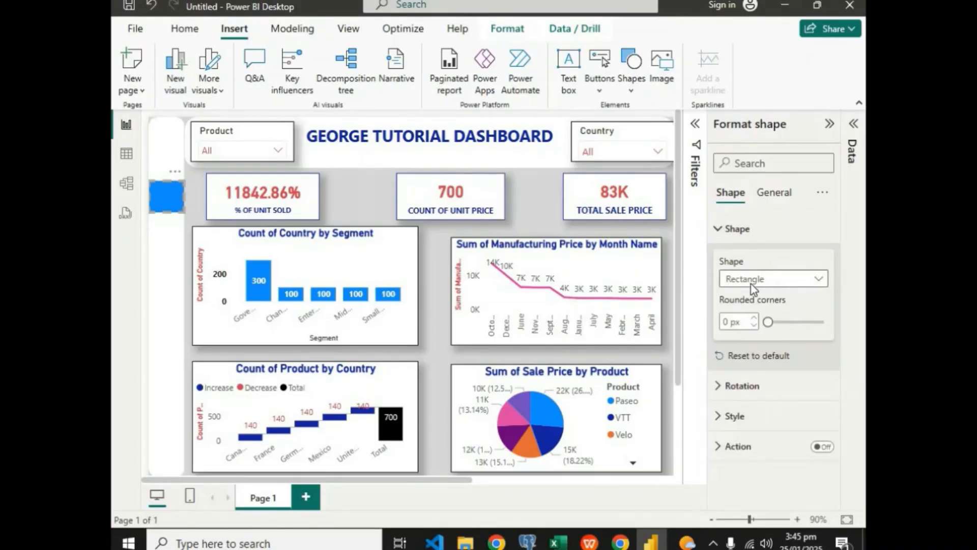
left_click(769, 280)
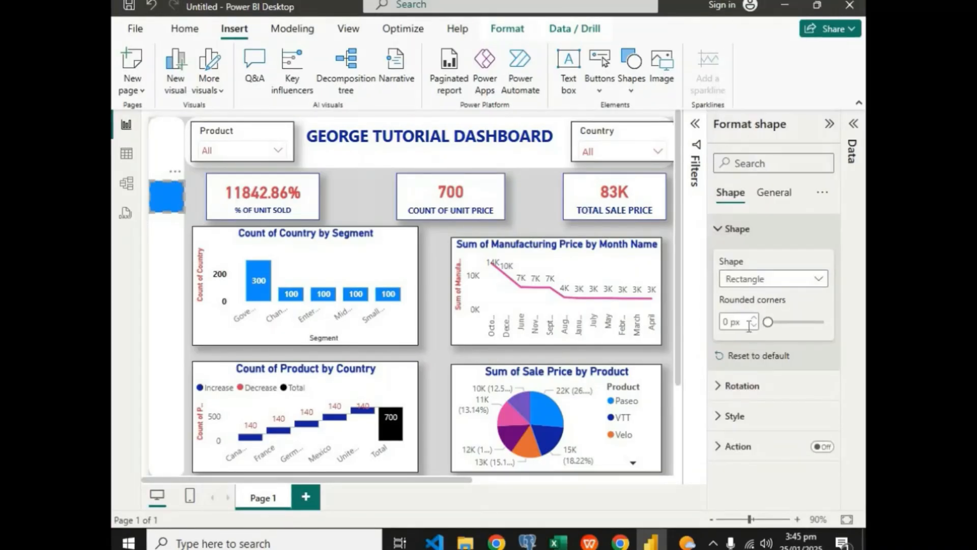
left_click(737, 234)
left_click(721, 228)
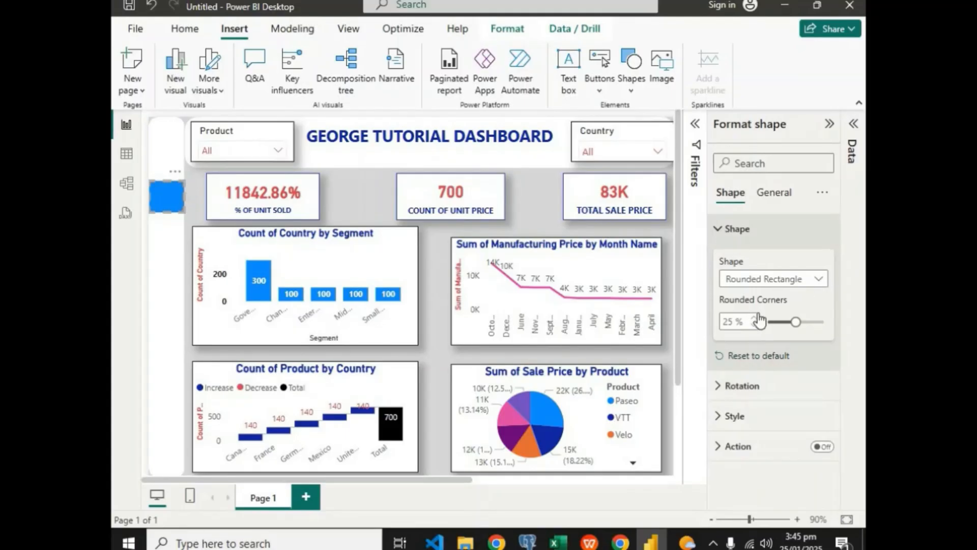
left_click(719, 259)
left_click(719, 259)
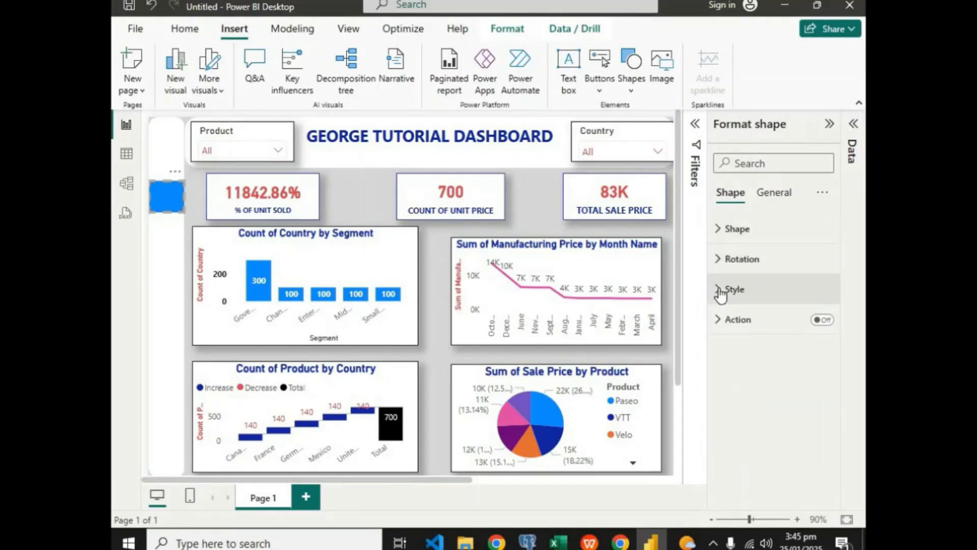
Fill the small side-strip shape with white and turn off its border.
left_click(721, 289)
left_click(751, 363)
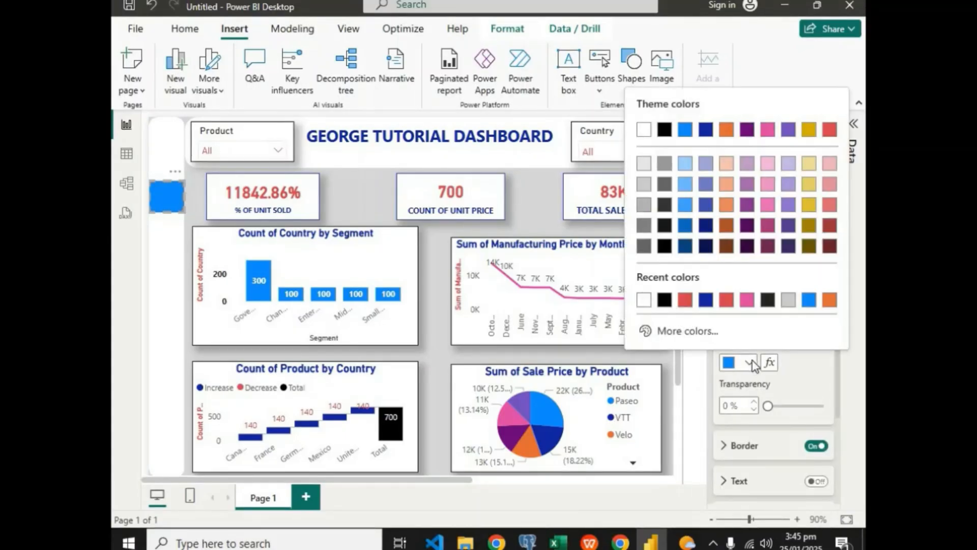
left_click(643, 304)
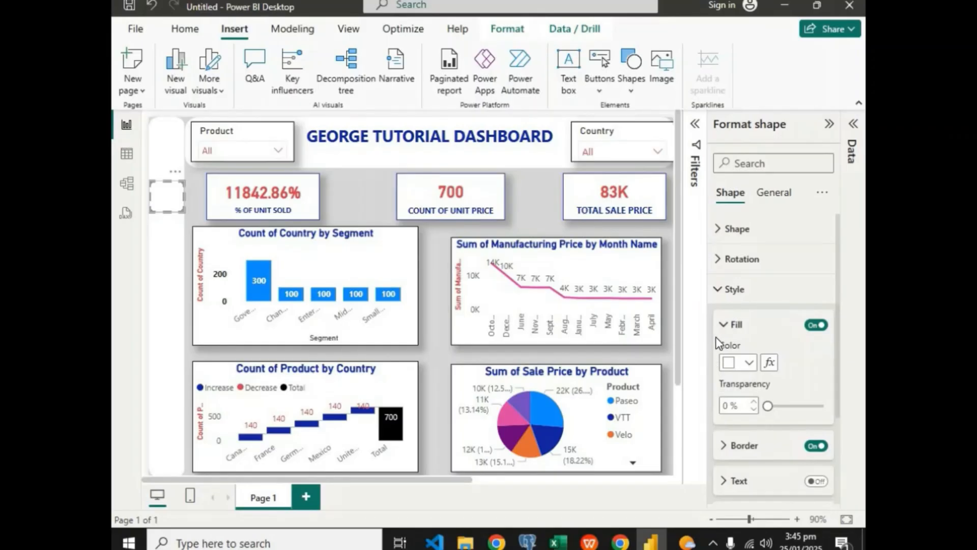
left_click(817, 447)
Give the small side-strip shape the title DASHBOARD in bold dark blue text.
left_click(774, 193)
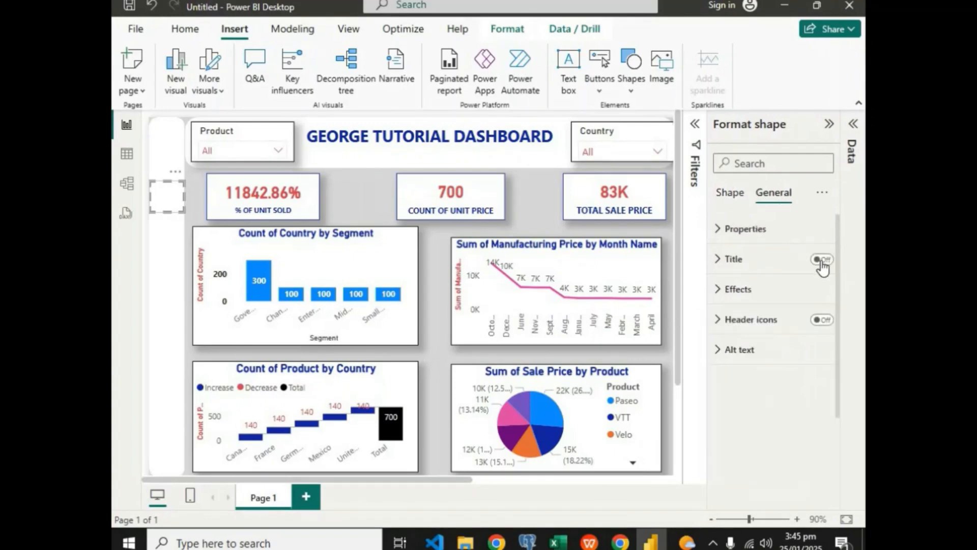
left_click(718, 259)
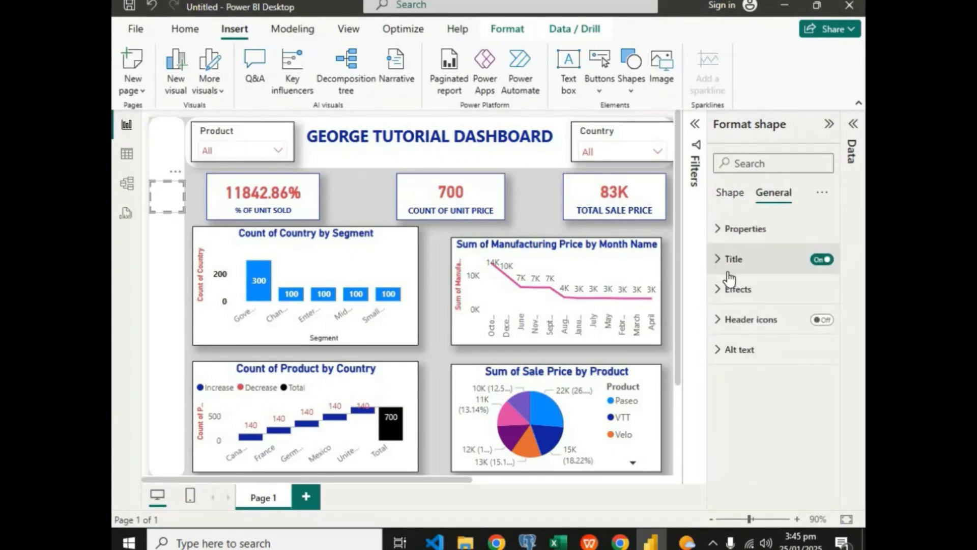
left_click(757, 332)
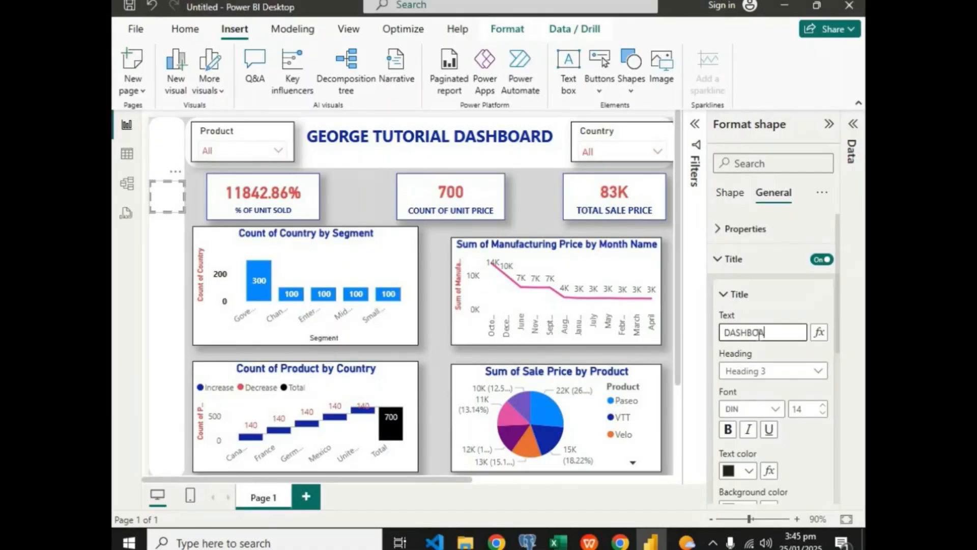
left_click(746, 473)
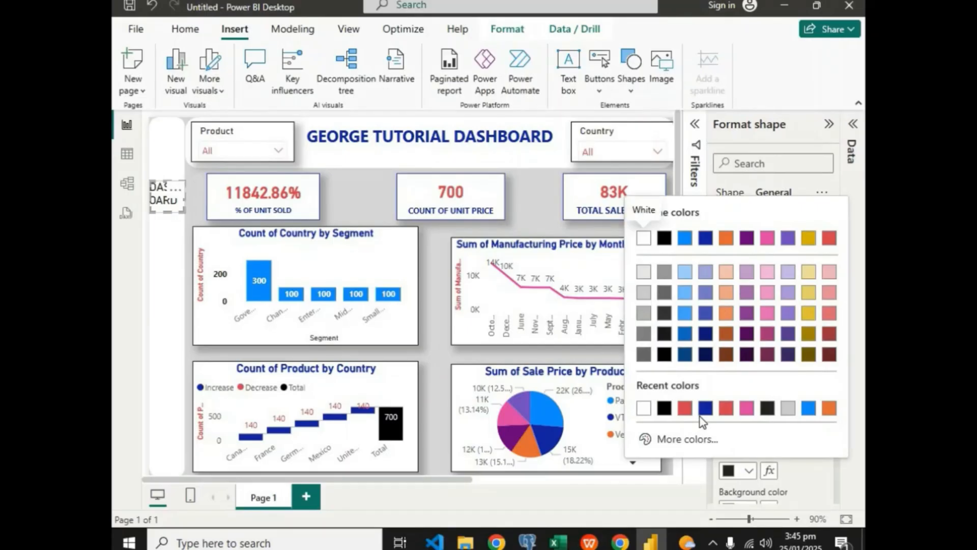
left_click(705, 408)
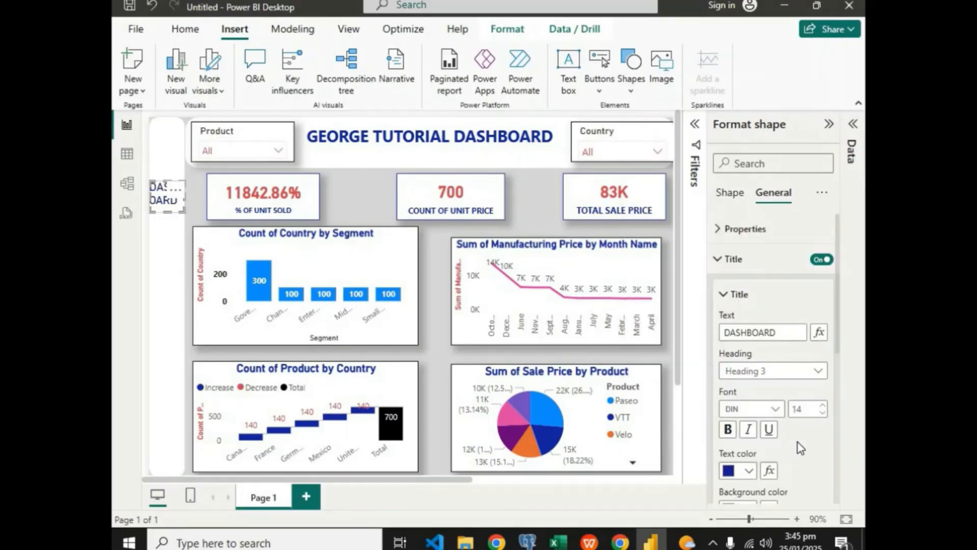
left_click(730, 432)
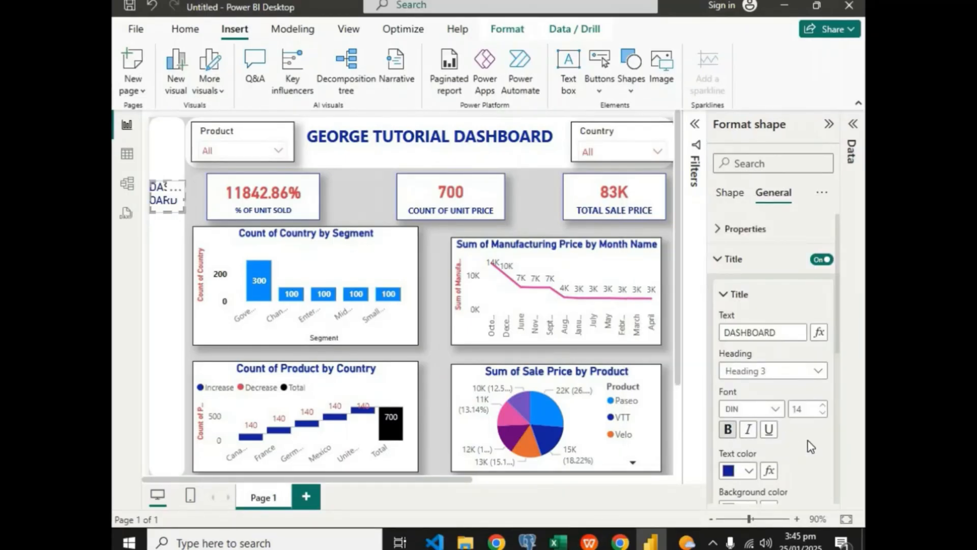
Set the DASHBOARD title's font size to 11.
left_click(822, 415)
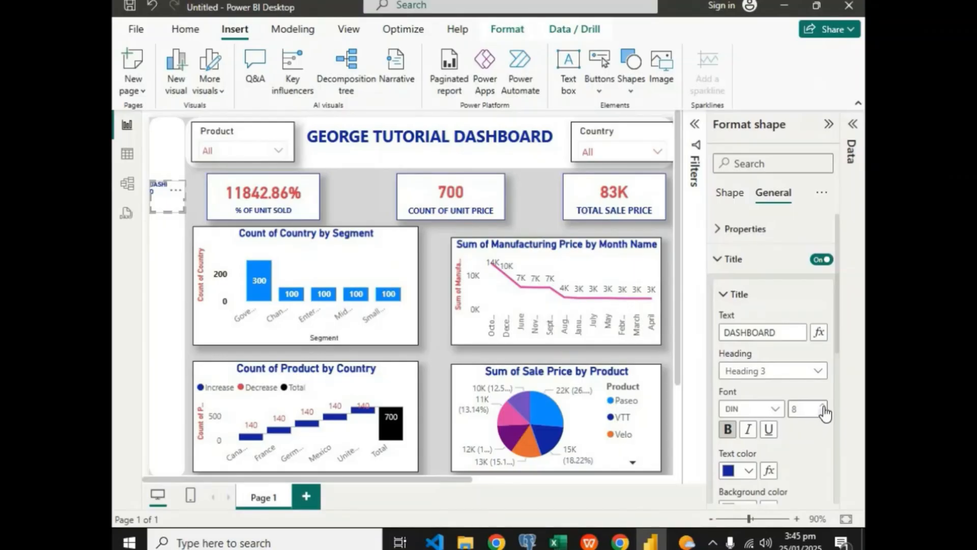
left_click(823, 407)
left_click(823, 407)
left_click(823, 407)
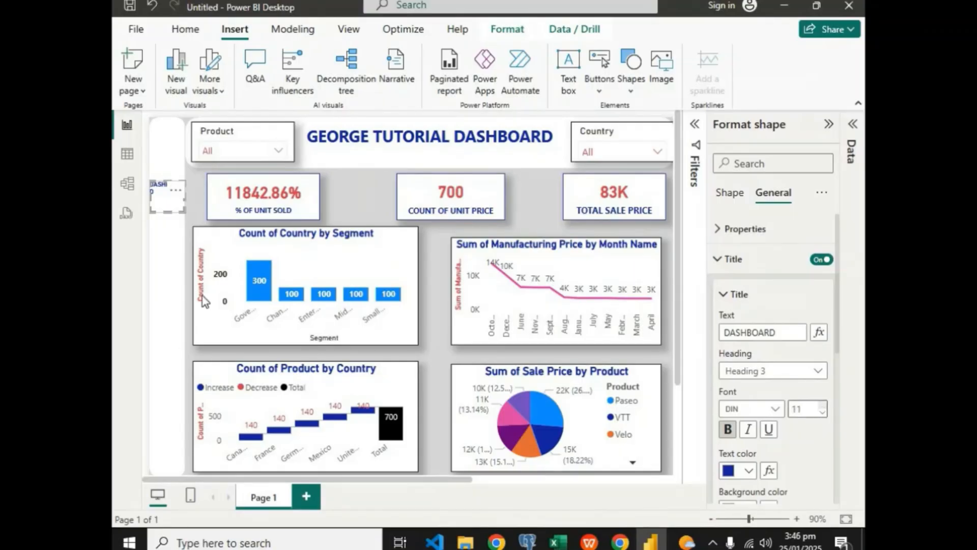
left_click(184, 215)
left_click(182, 212)
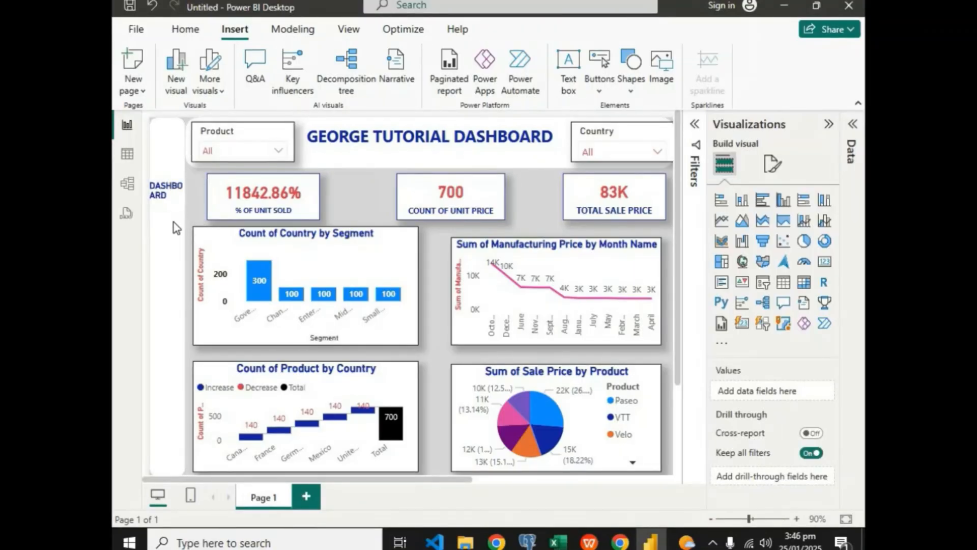
Widen the tall white side strip slightly so it reaches the edge of the charts beside it.
left_click(183, 290)
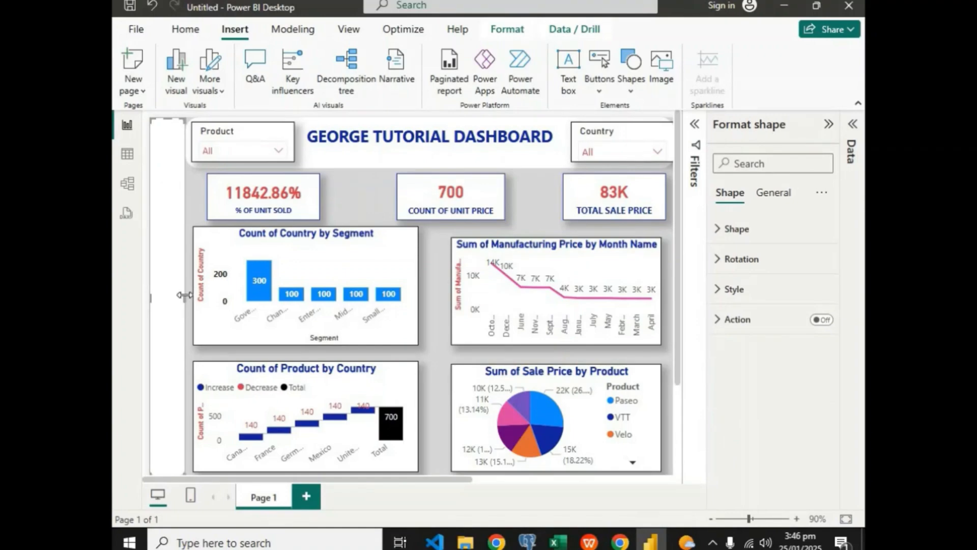
left_click_drag(184, 295, 192, 296)
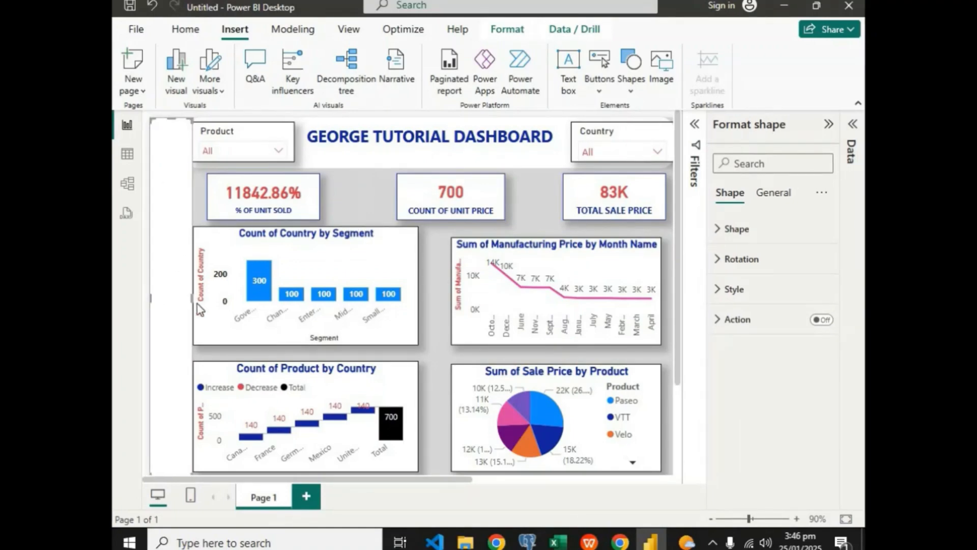
left_click(233, 353)
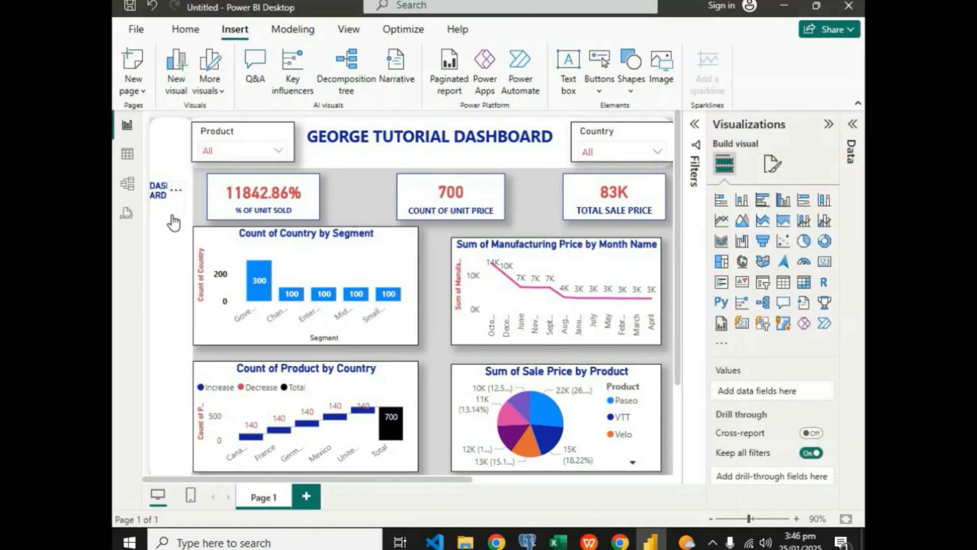
Set the font size of the side strip's DASHBOARD title to 8.
left_click(176, 191)
left_click(167, 191)
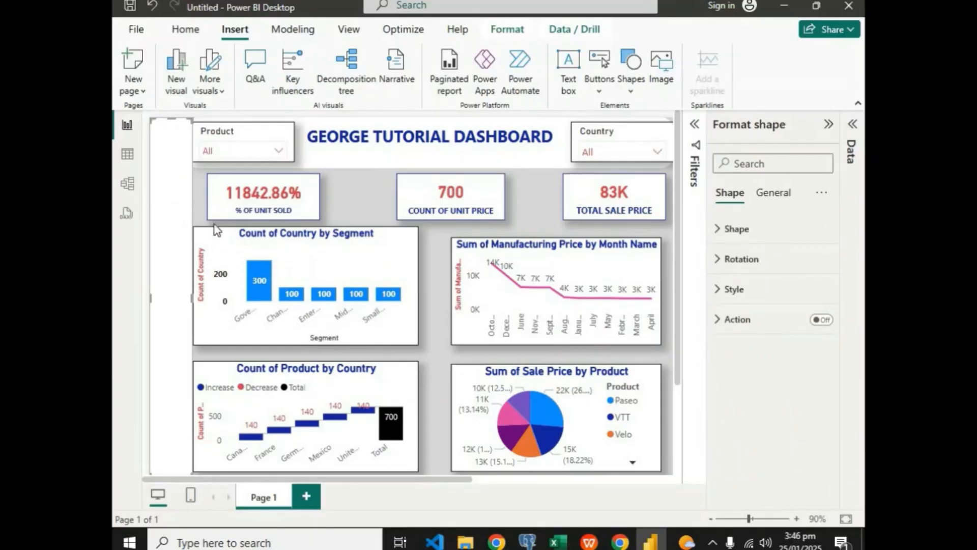
left_click(172, 206)
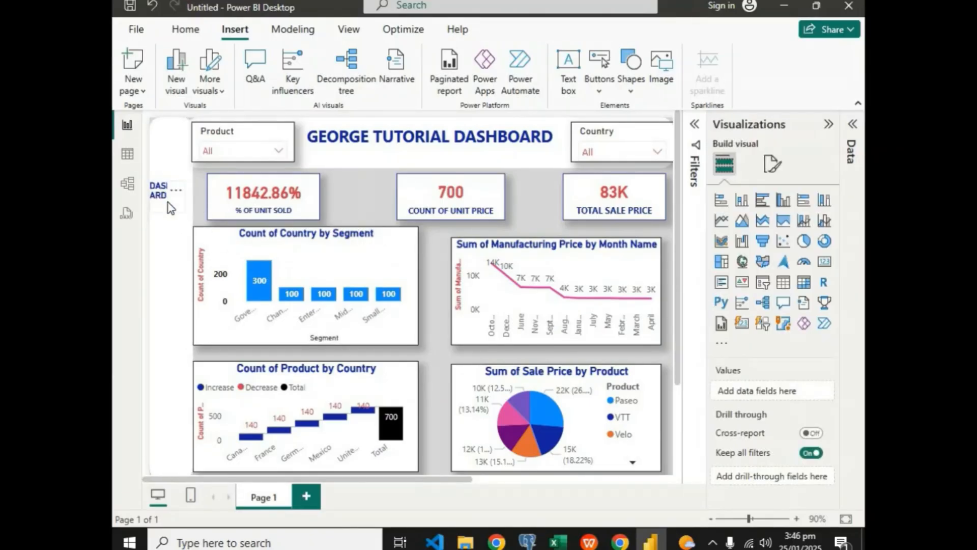
left_click(171, 208)
left_click(771, 192)
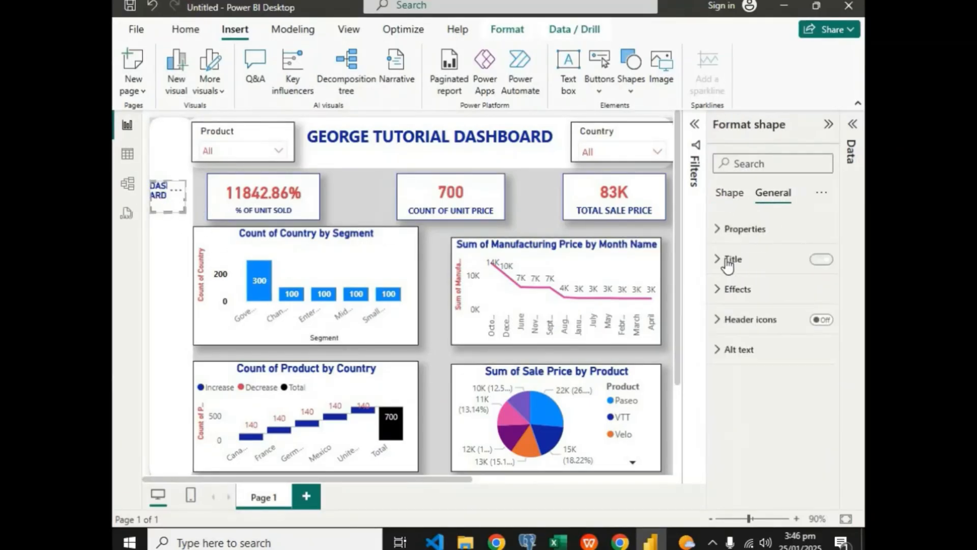
left_click(728, 262)
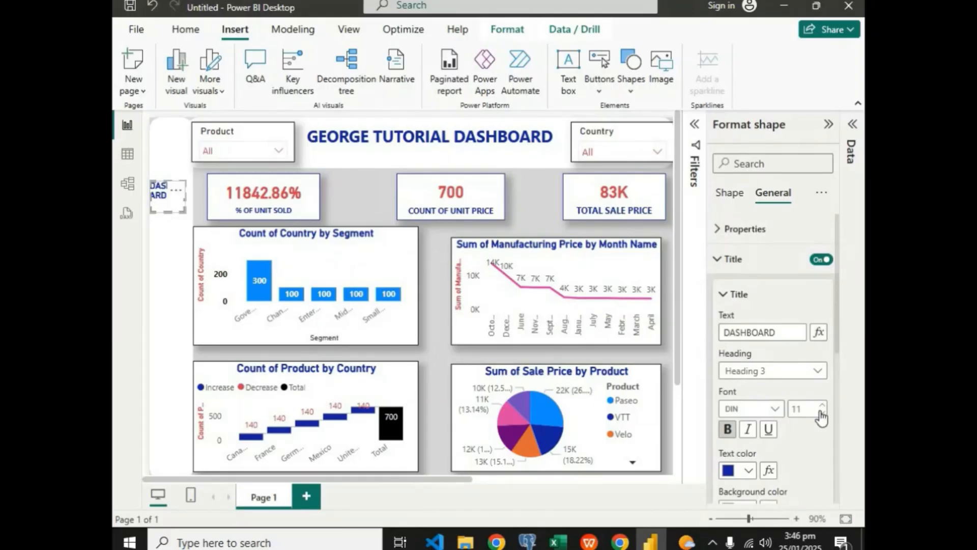
left_click(821, 417)
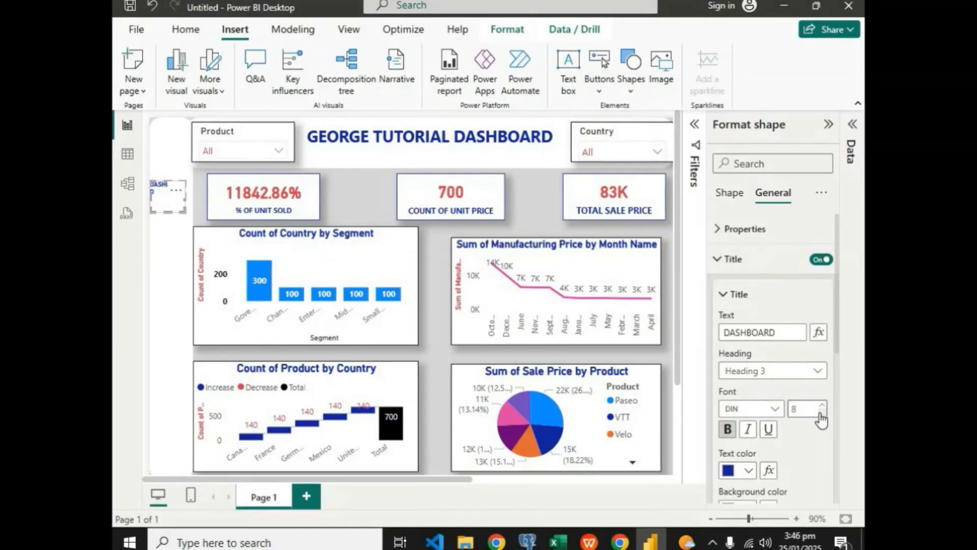
left_click(368, 200)
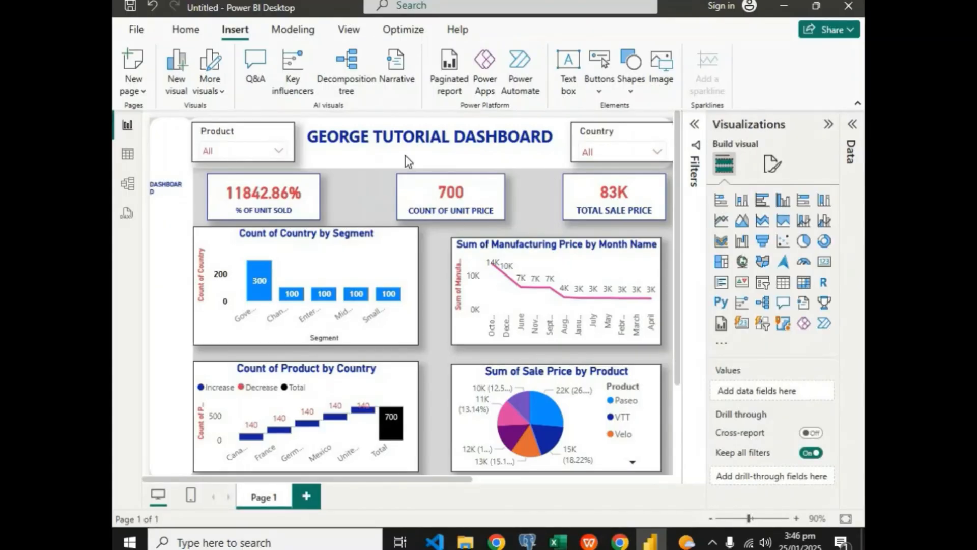
Shorten the side strip's DASHBOARD title to DB and set its font size to 17.
left_click(168, 196)
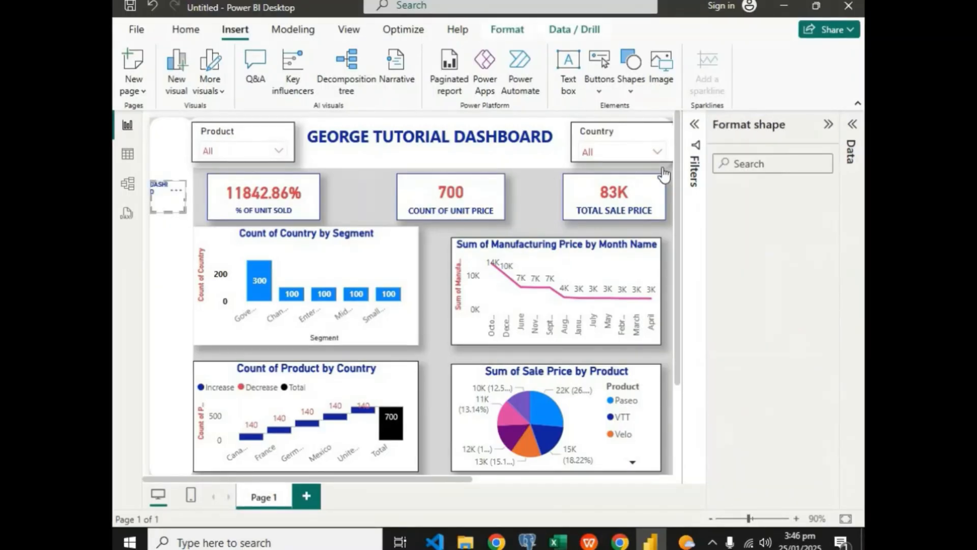
left_click(774, 194)
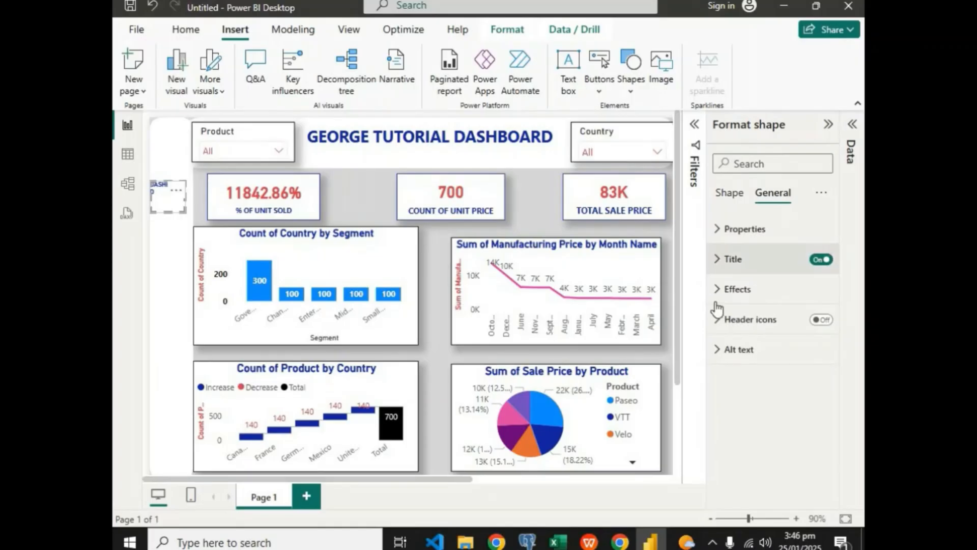
left_click(753, 258)
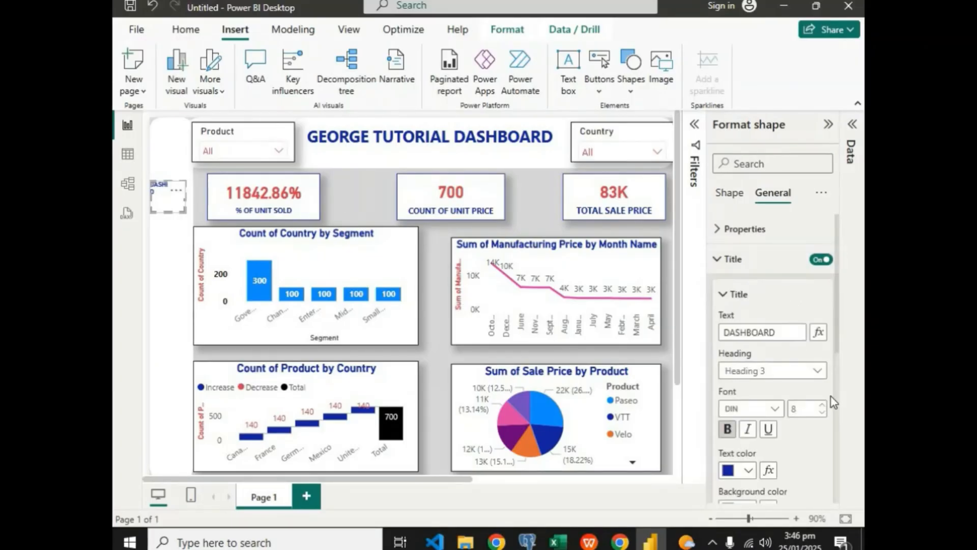
left_click(727, 429)
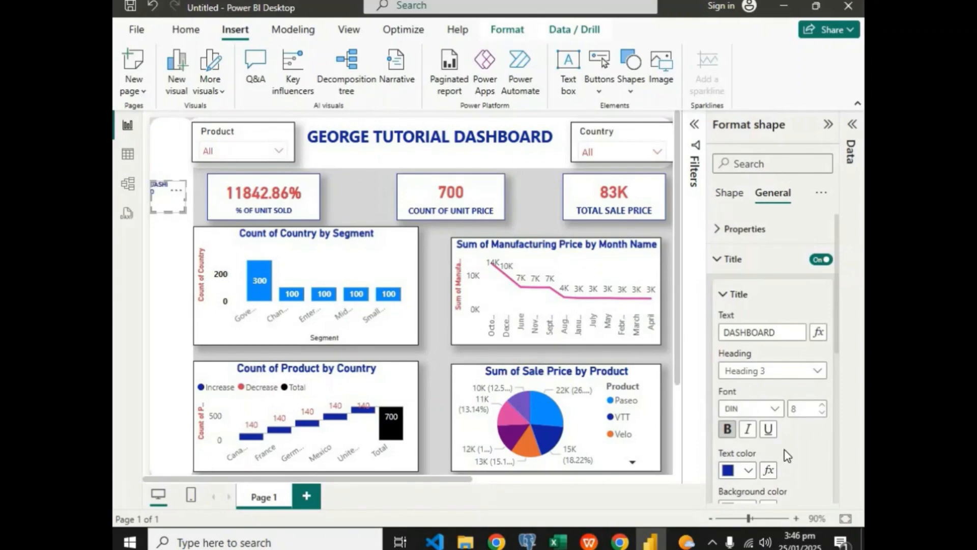
left_click(795, 333)
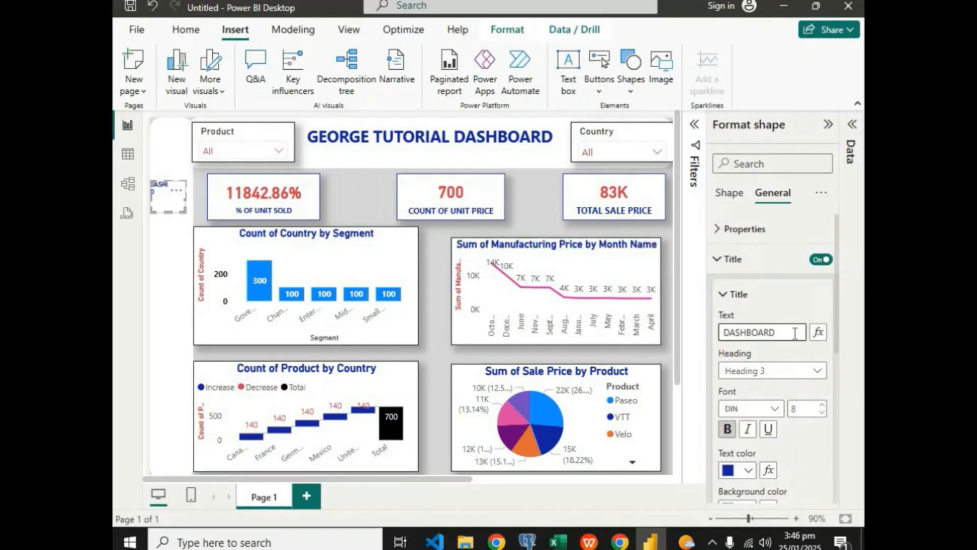
type("B")
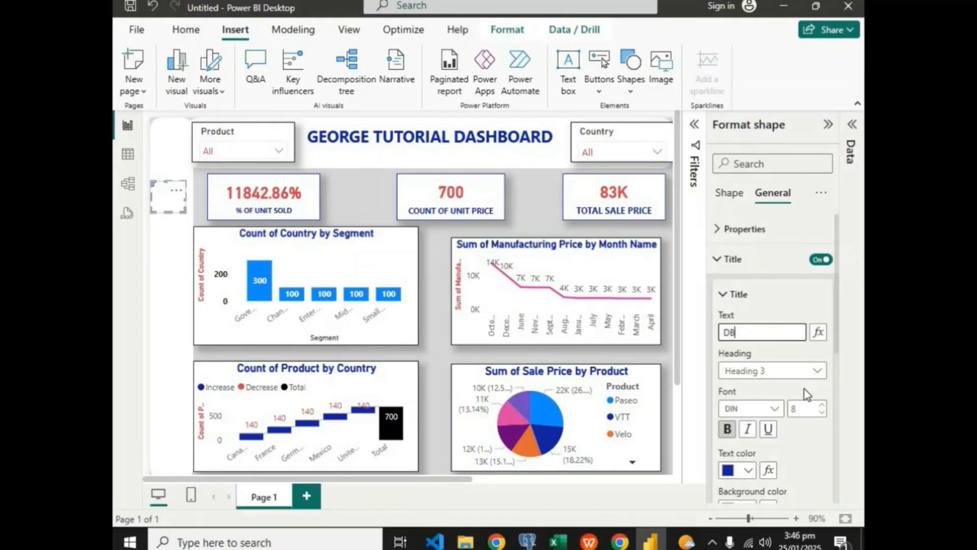
left_click(824, 406)
left_click(824, 405)
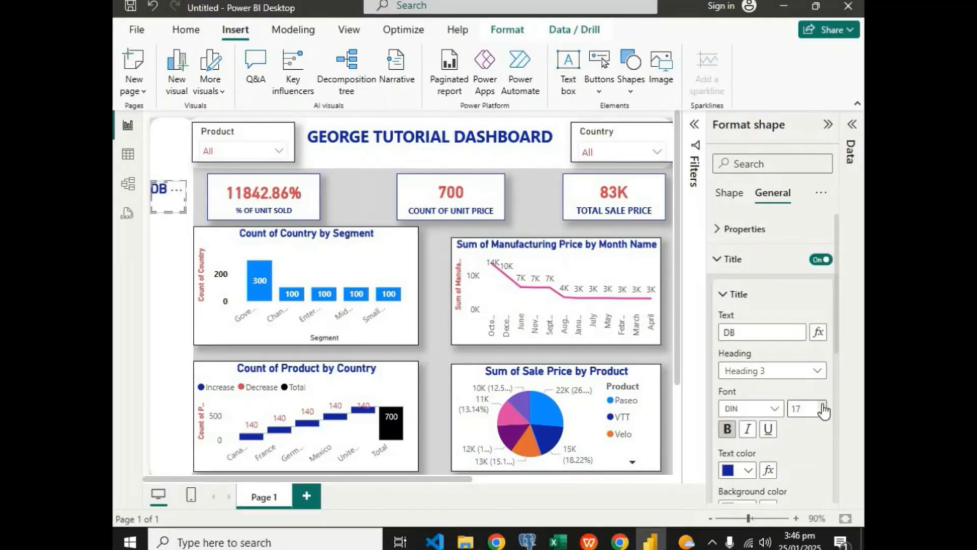
Widen the DB label shape so it spans the full width of the white side strip.
left_click(362, 205)
right_click(171, 201)
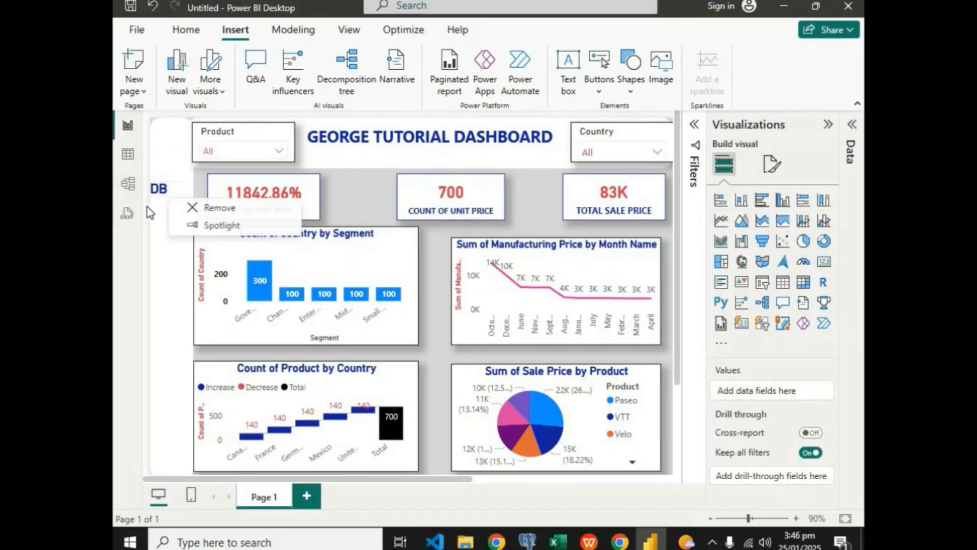
left_click(156, 207)
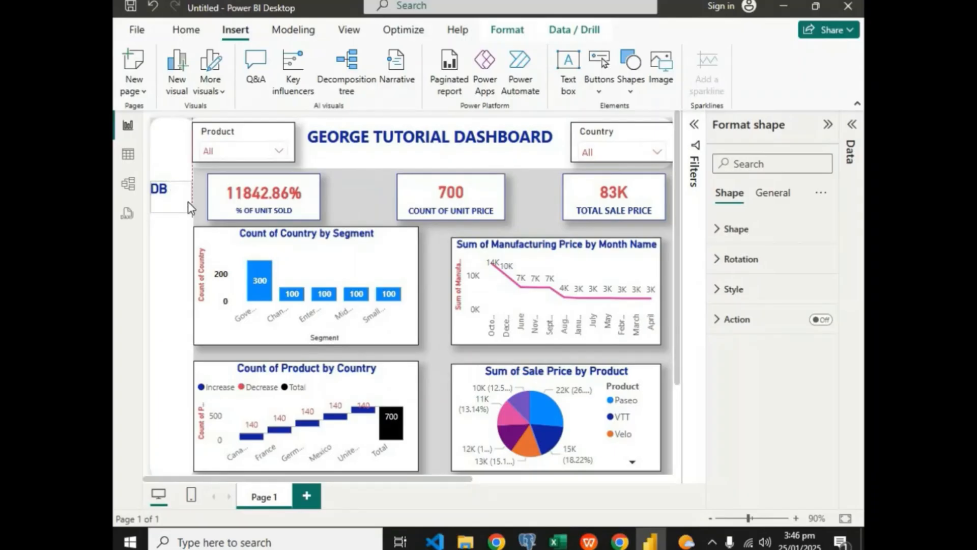
left_click_drag(187, 201, 151, 197)
Center the DB label's title horizontally.
left_click(772, 192)
left_click(727, 260)
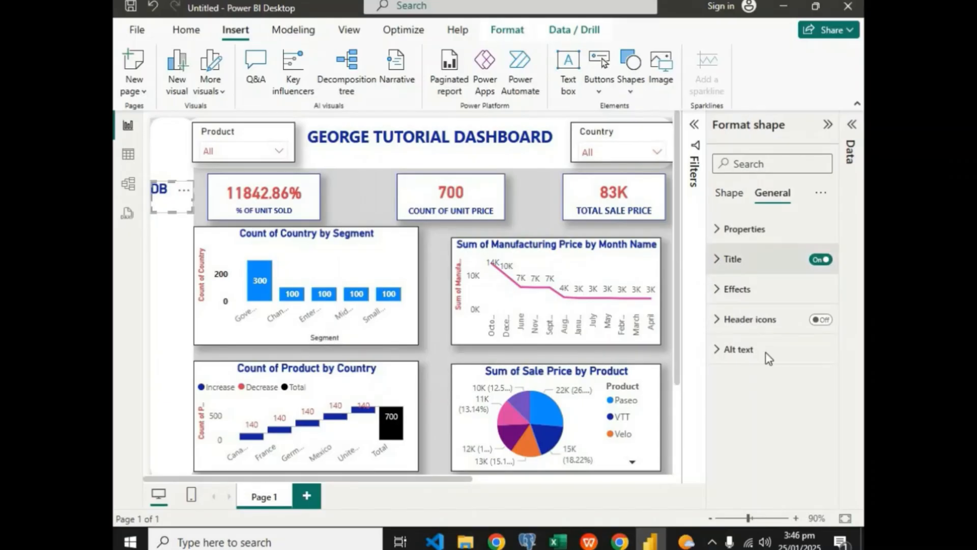
scroll(747, 448, "down", 3)
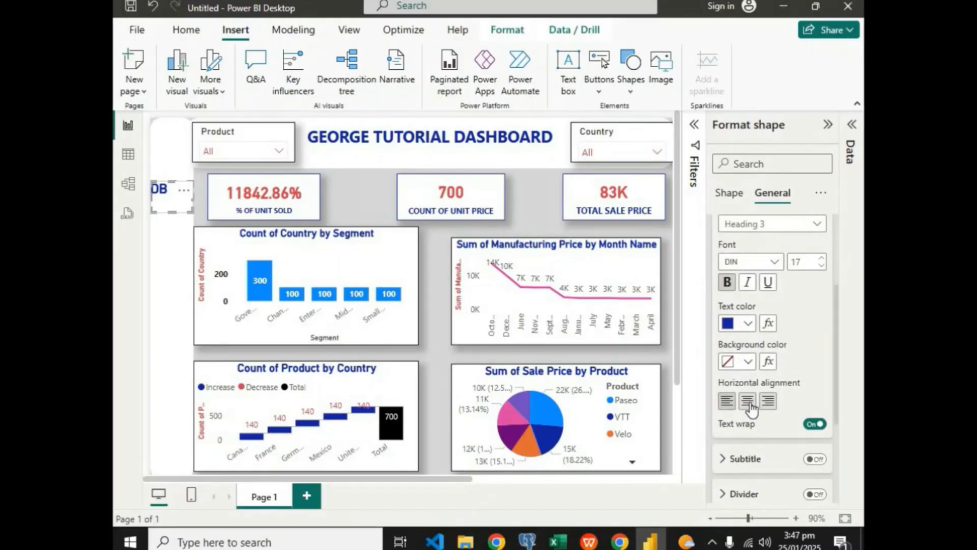
left_click(748, 402)
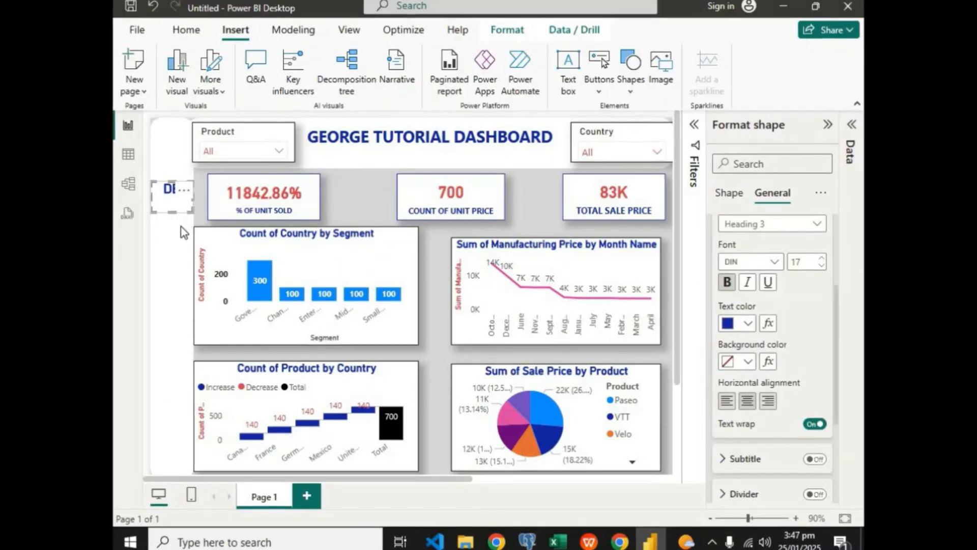
left_click(204, 219)
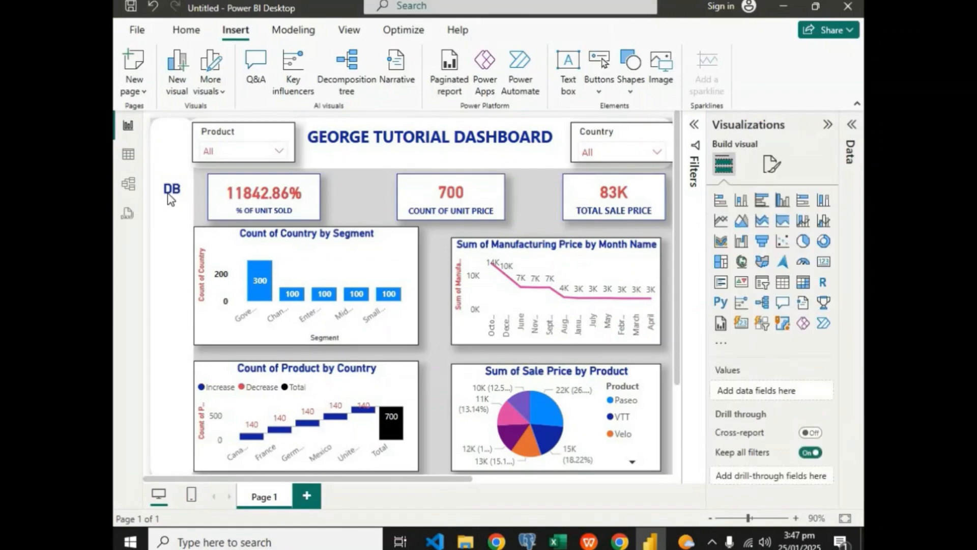
Place two copies of the DB label down the side strip, one beside the segment chart and one near the top of the waterfall chart.
left_click(168, 195)
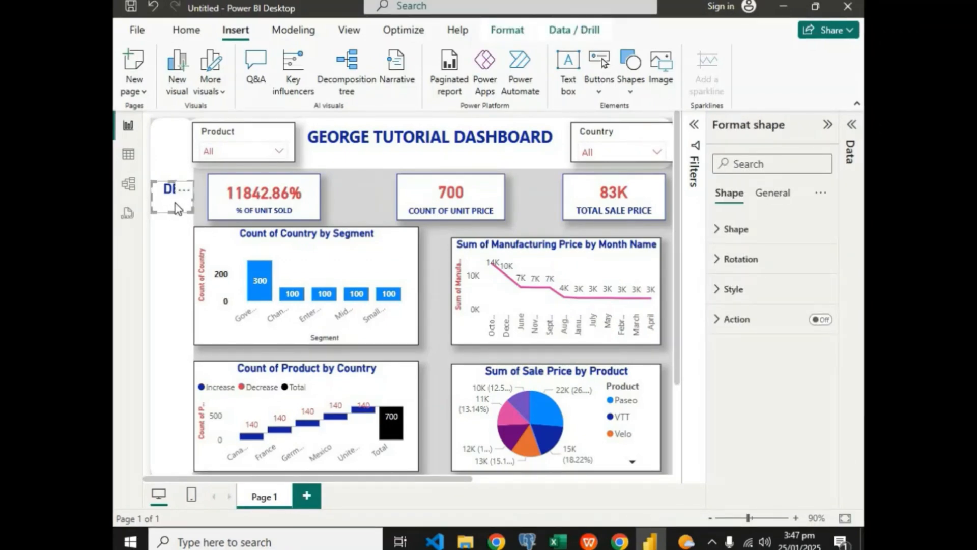
left_click_drag(175, 215, 169, 359)
key("ctrl+v")
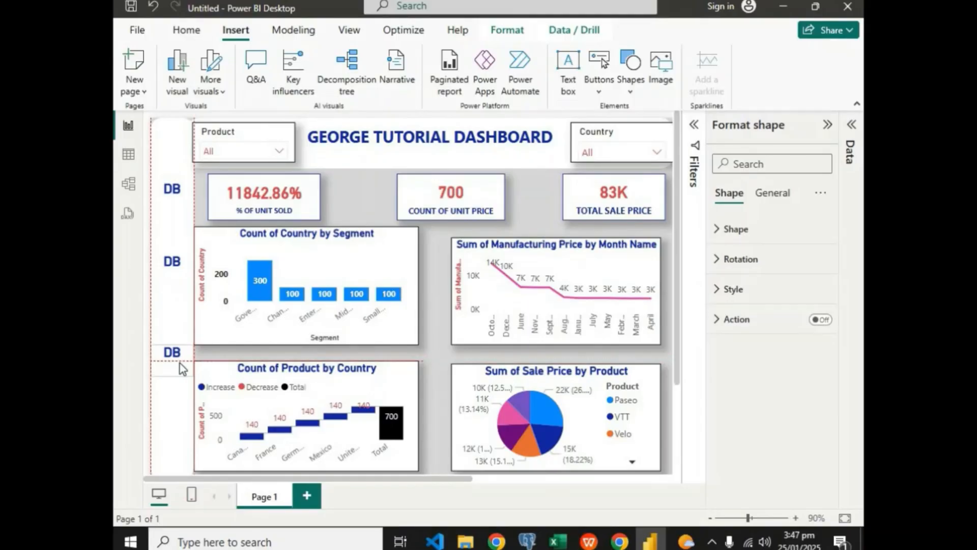
left_click(179, 361)
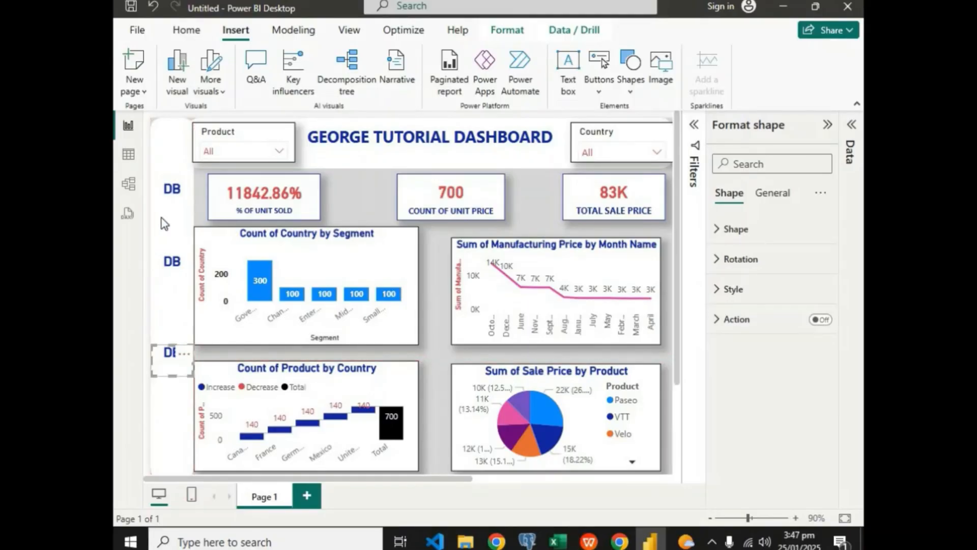
Change the title text of the middle side-strip label to HM.
left_click(179, 267)
left_click(766, 209)
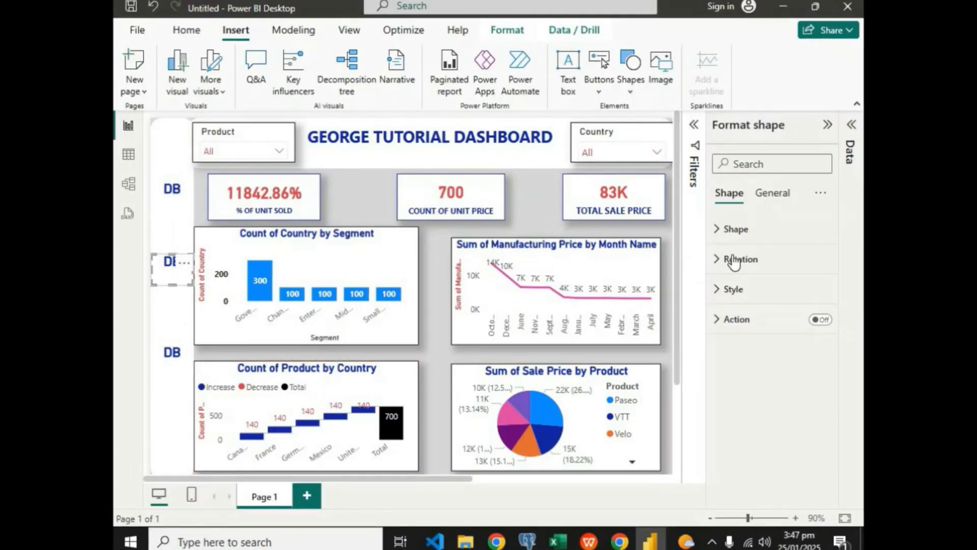
left_click(725, 259)
left_click(759, 335)
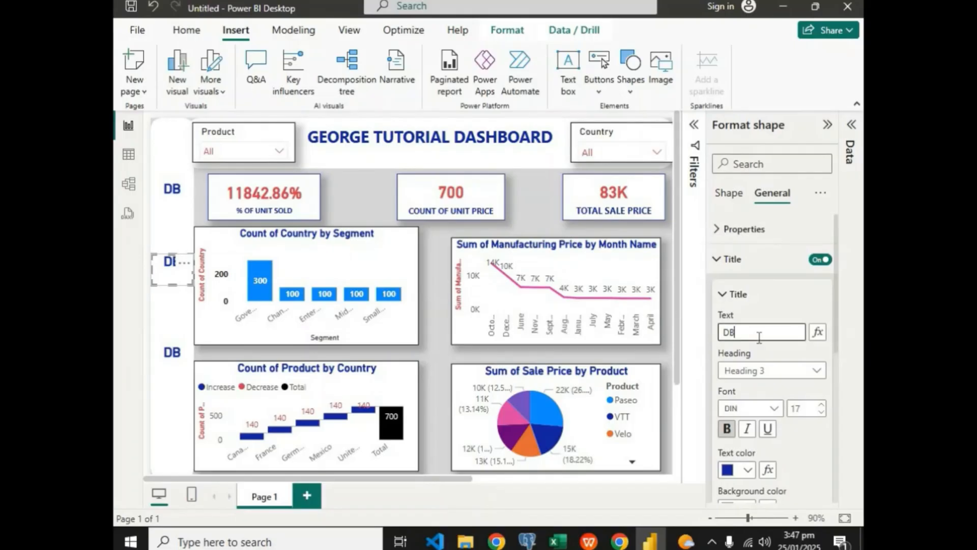
key("BackSpace")
key("BackSpace")
type("HOME")
key("BackSpace")
key("BackSpace")
key("BackSpace")
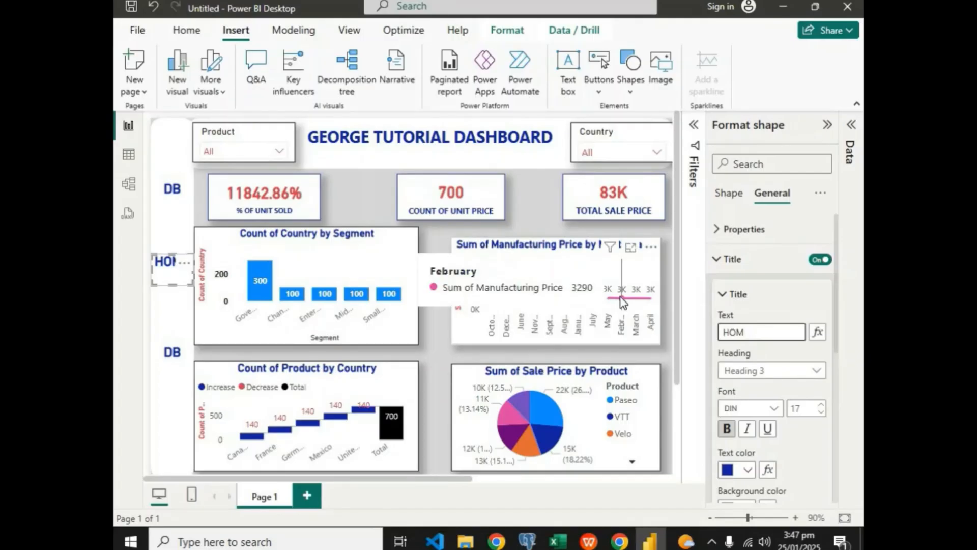
type("M")
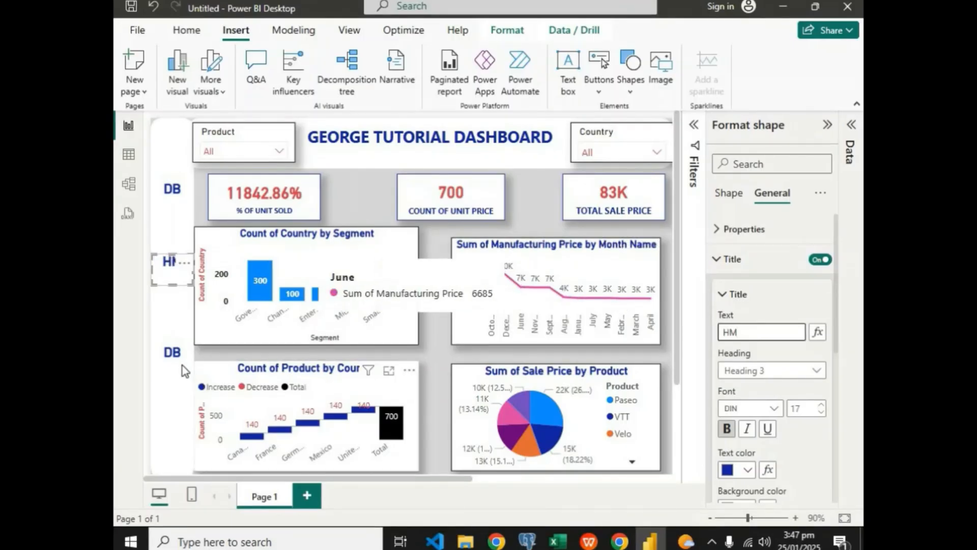
Change the title text of the lowest side-strip label to SL.
left_click(190, 365)
left_click(769, 336)
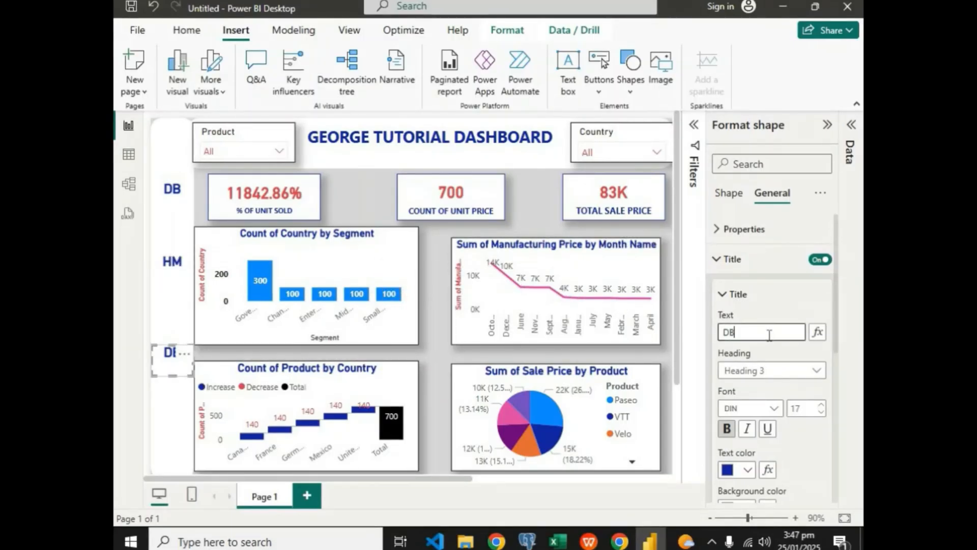
key("BackSpace")
key("BackSpace")
type("S")
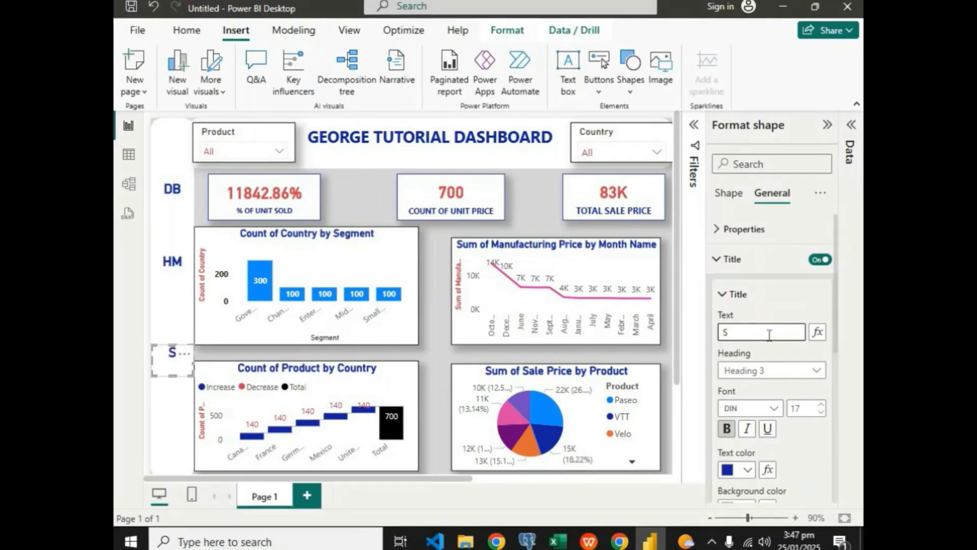
type("L")
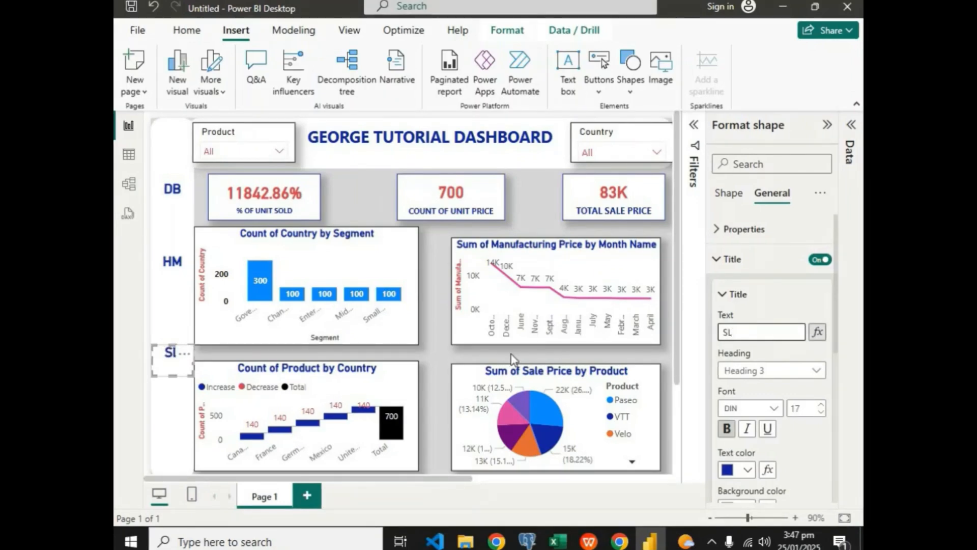
left_click(423, 350)
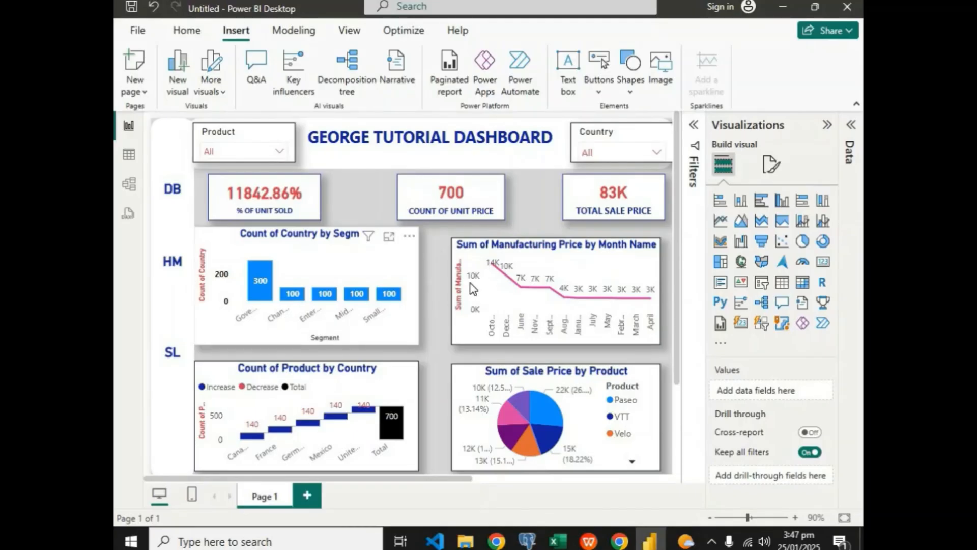
Extend the manufacturing price line chart upward so its upper edge aligns with the Count of Country by Segment chart.
left_click(553, 240)
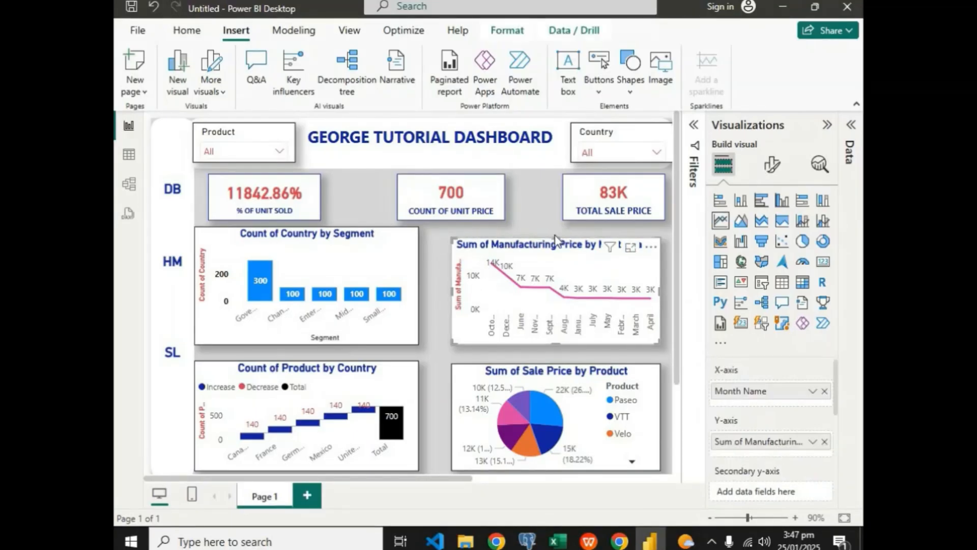
left_click_drag(555, 236, 555, 227)
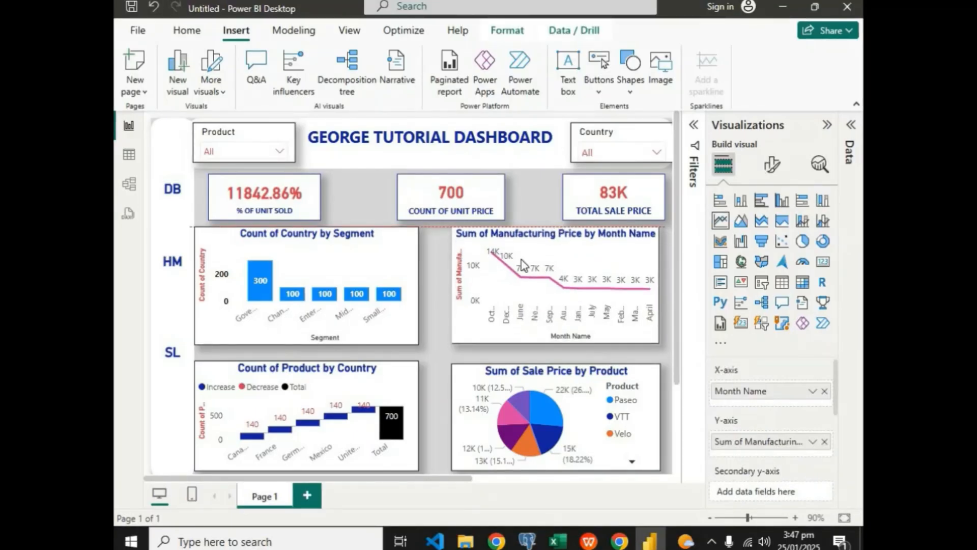
left_click(435, 326)
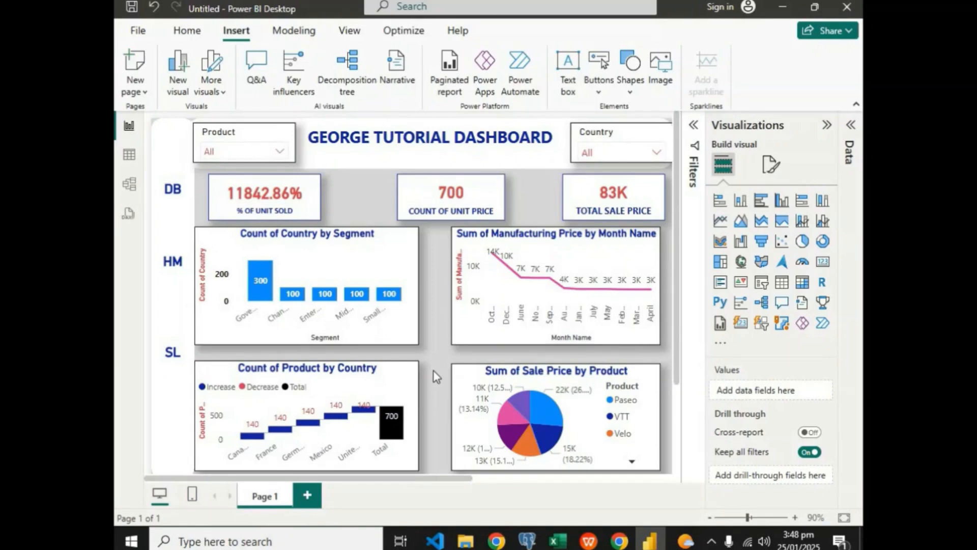
Rename the report page Page 1 as DASHBOARD.
double_click(283, 499)
key("BackSpace")
key("BackSpace")
key("BackSpace")
key("BackSpace")
key("BackSpace")
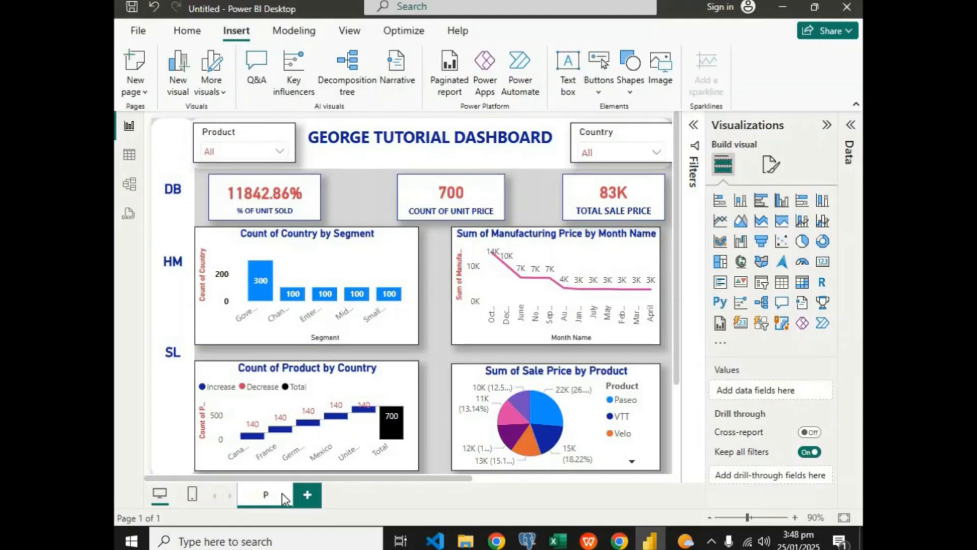
key("BackSpace")
type("DASHBO")
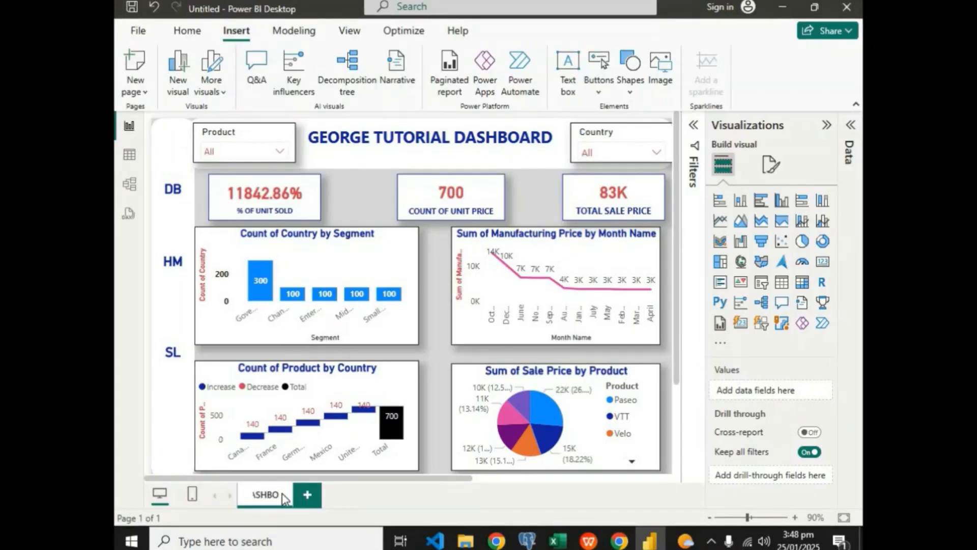
type("ARD")
key("Return")
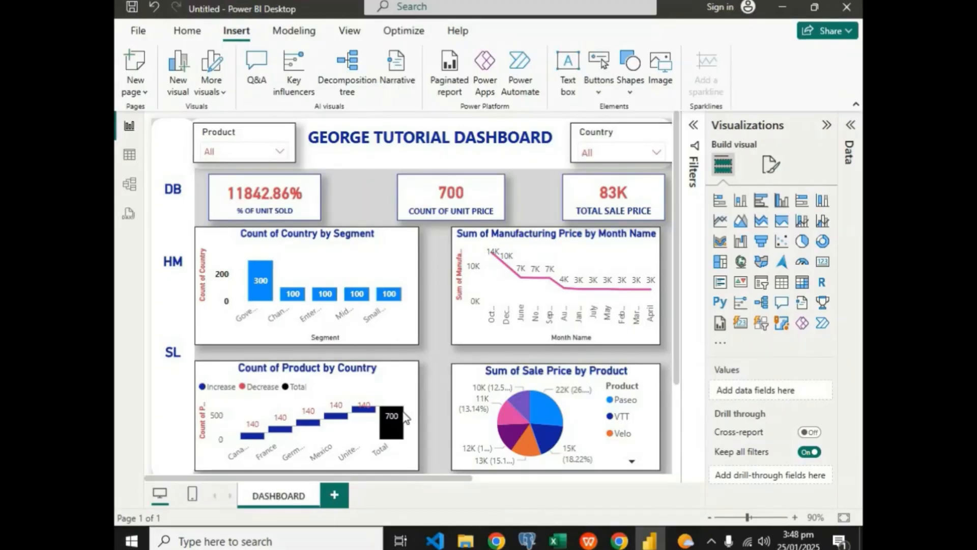
Add a blank second report page and delete it again.
left_click(335, 496)
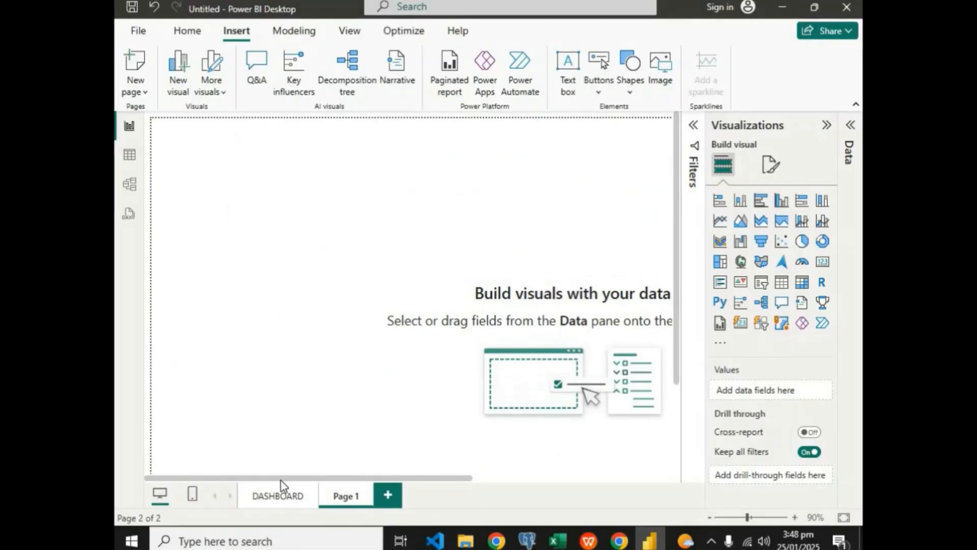
right_click(352, 503)
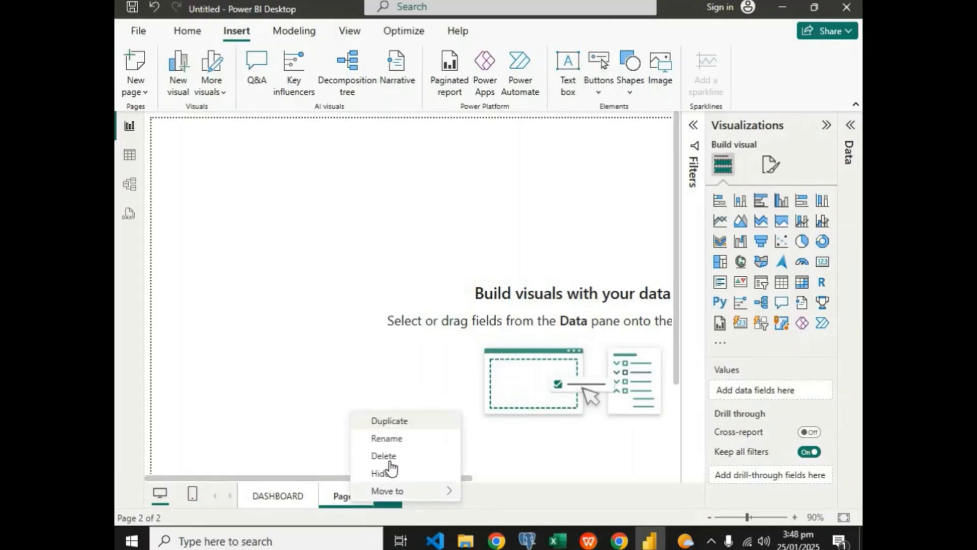
left_click(302, 511)
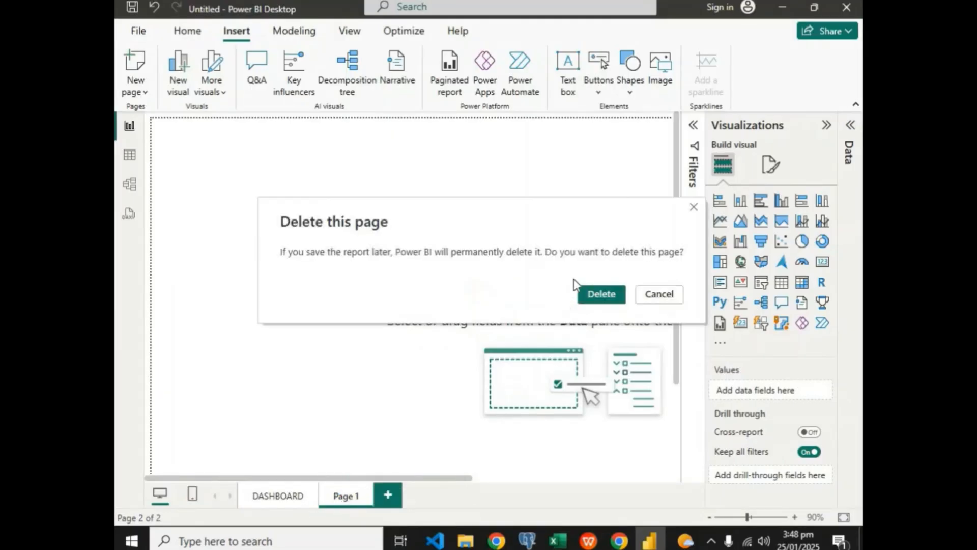
left_click(594, 299)
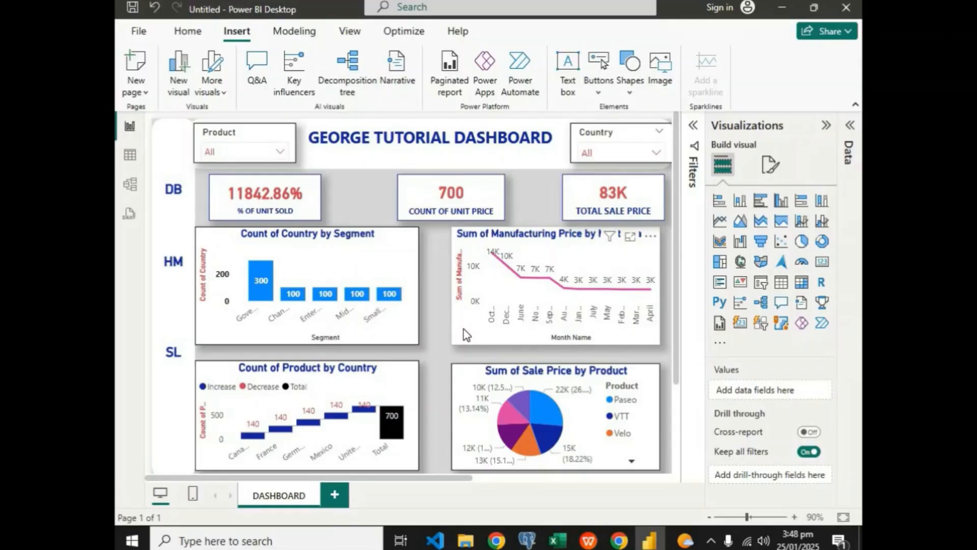
Widen the % OF UNIT SOLD, COUNT OF UNIT PRICE and TOTAL SALE PRICE cards until they adjoin in one continuous row without gaps.
left_click(320, 196)
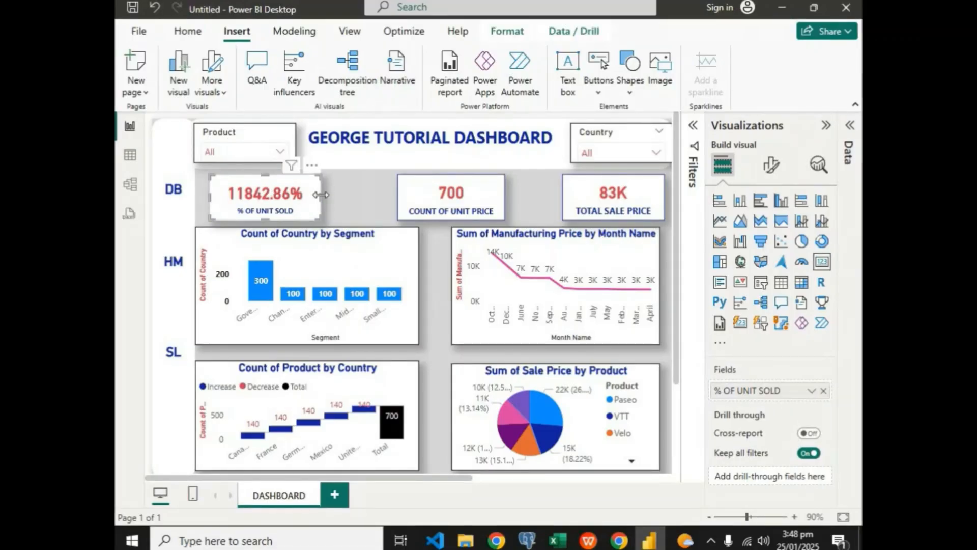
left_click_drag(320, 194, 377, 195)
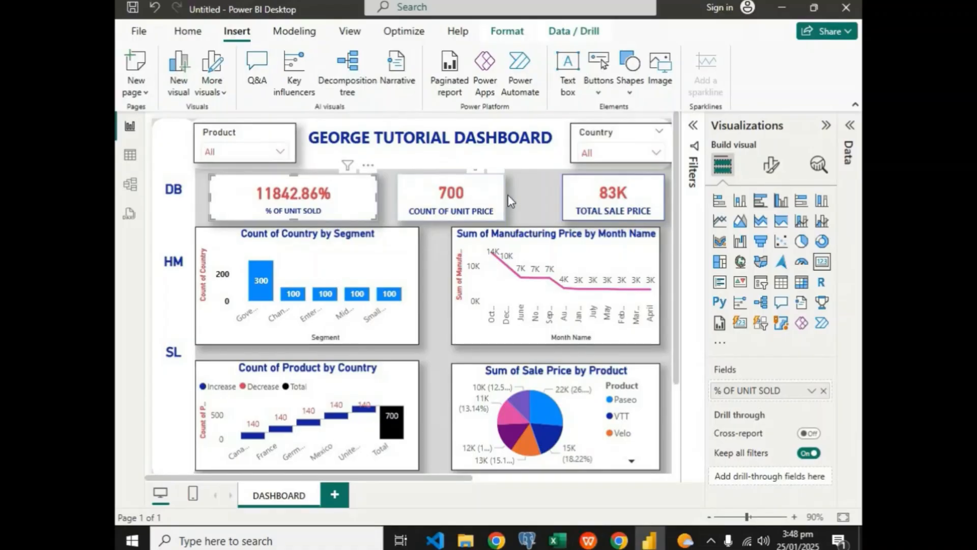
left_click(509, 201)
left_click_drag(503, 199, 541, 197)
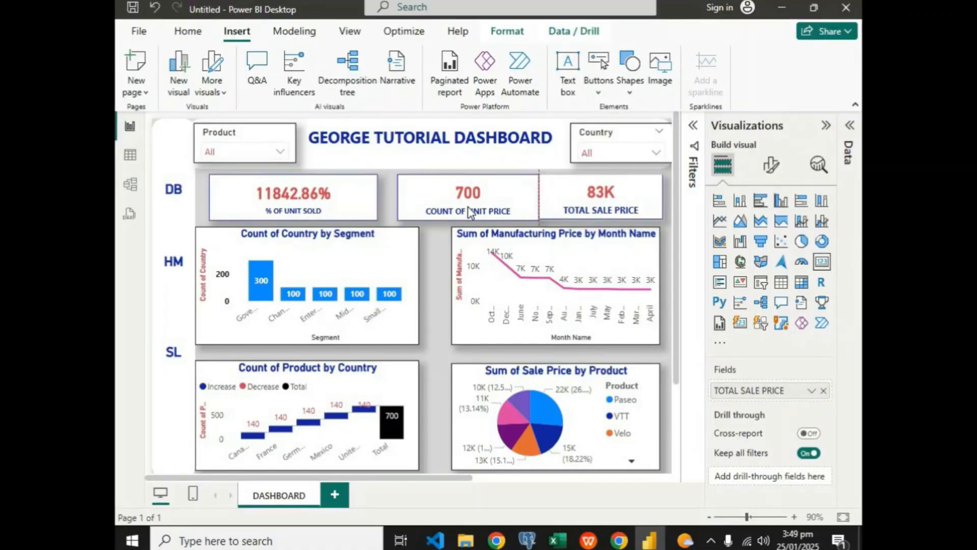
left_click(389, 201)
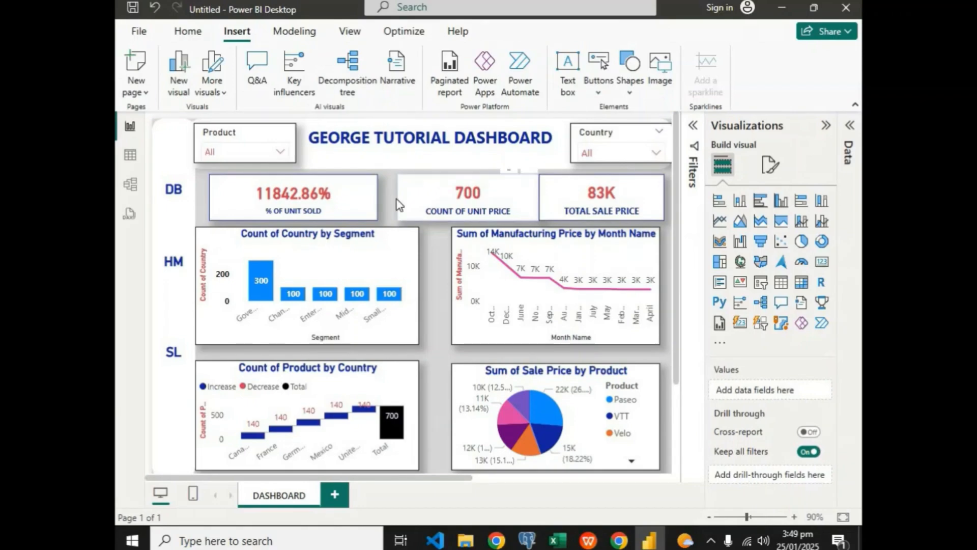
left_click(400, 200)
left_click_drag(382, 202, 379, 203)
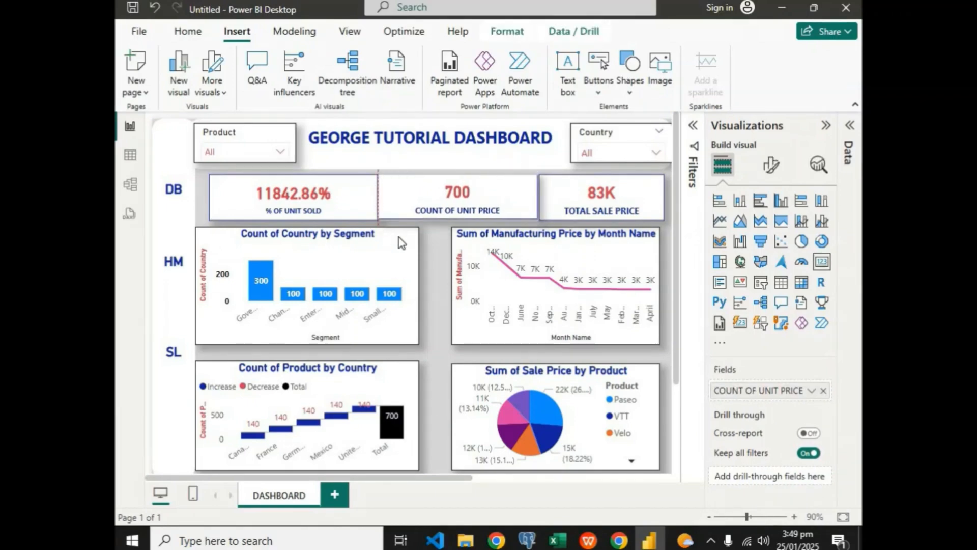
left_click(431, 240)
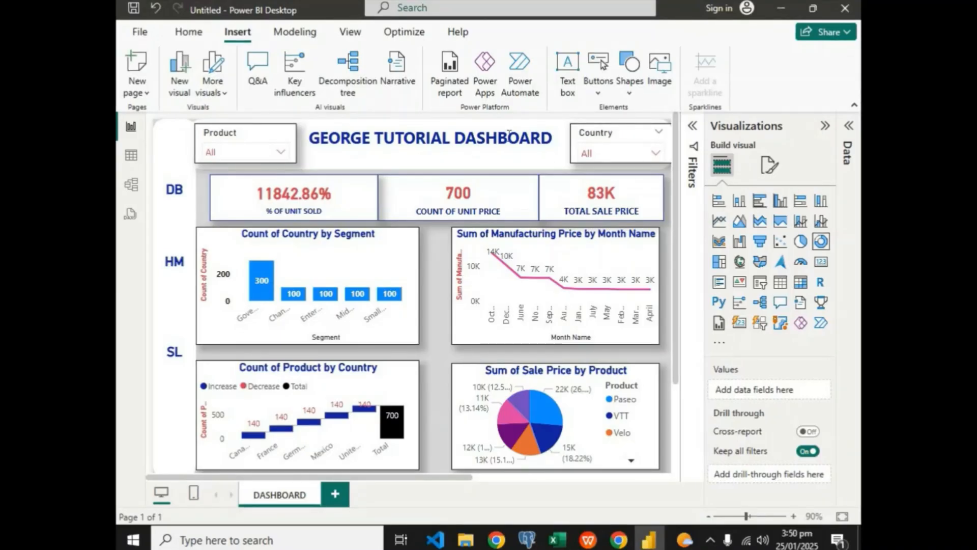
Narrow the Count of Country by Segment and Count of Product by Country charts so their left edges align with the % OF UNIT SOLD card.
left_click(202, 286)
left_click_drag(203, 289, 210, 294)
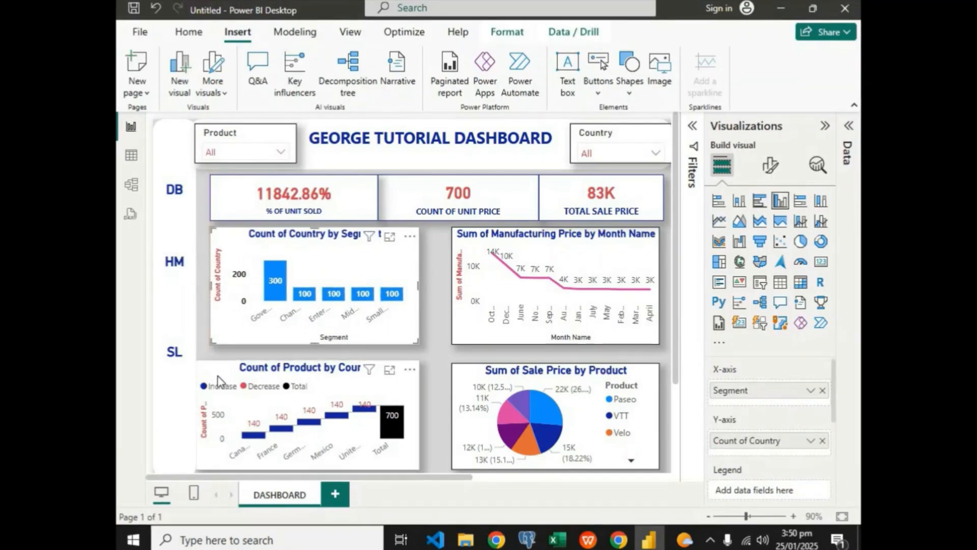
left_click(197, 420)
left_click_drag(198, 420, 210, 421)
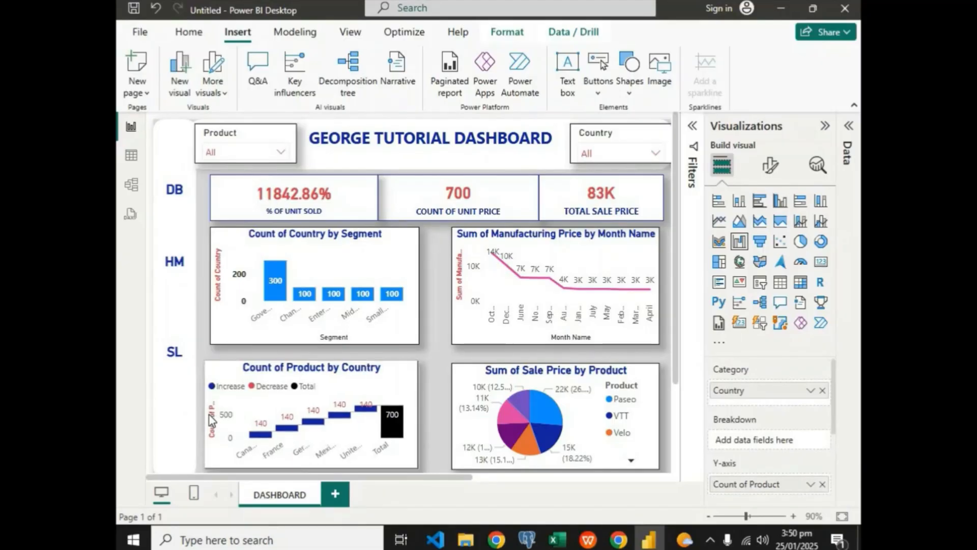
left_click(439, 348)
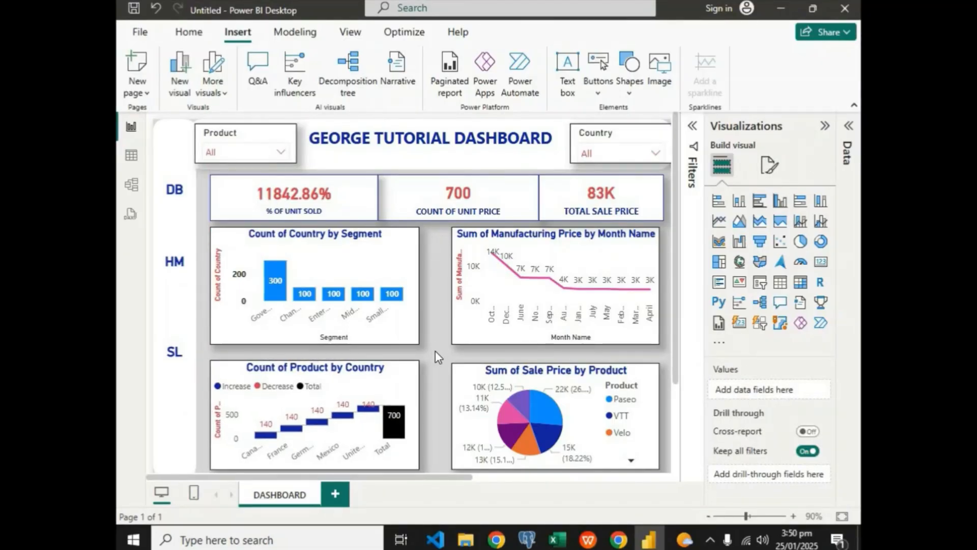